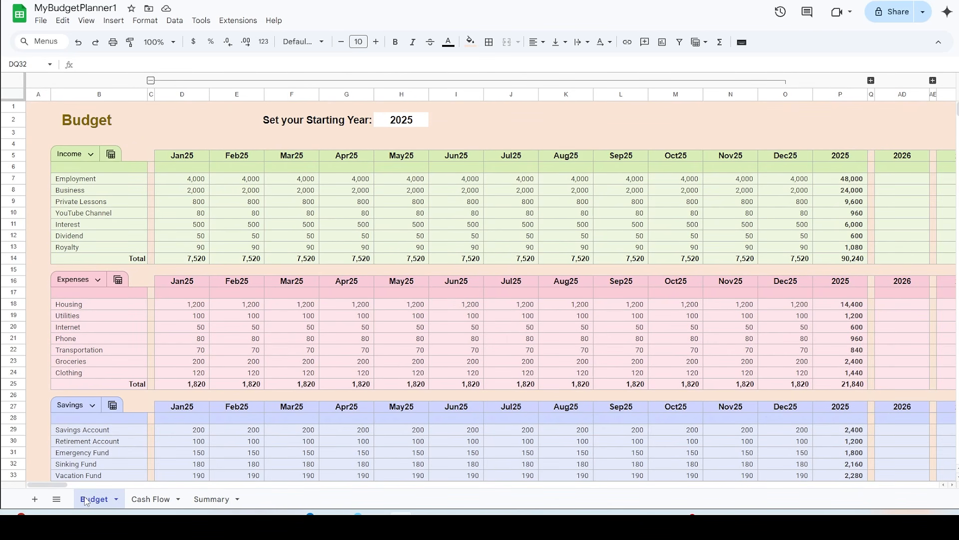
Step: View the Cash Flow and Summary sheets, trying the summary's sort order by Actual and back to Budget
click(145, 503)
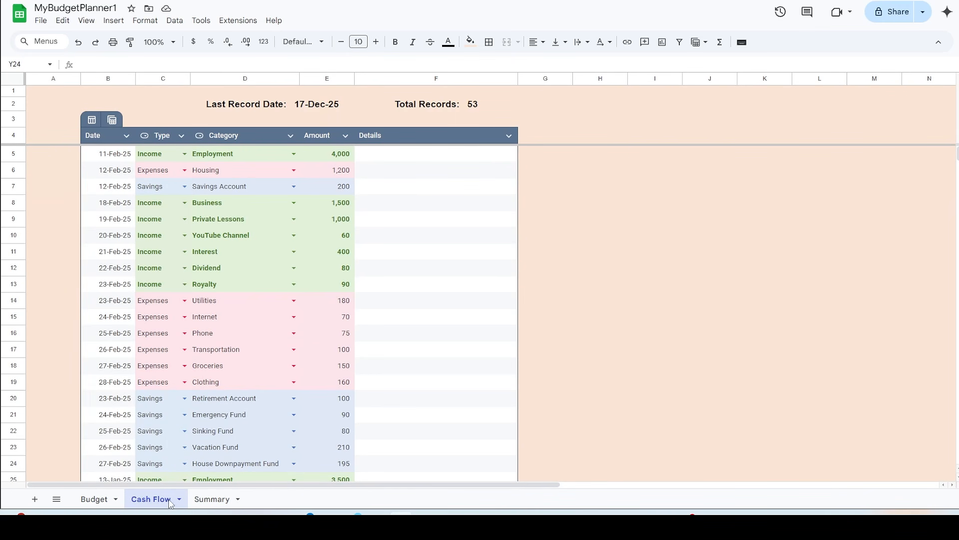
click(209, 503)
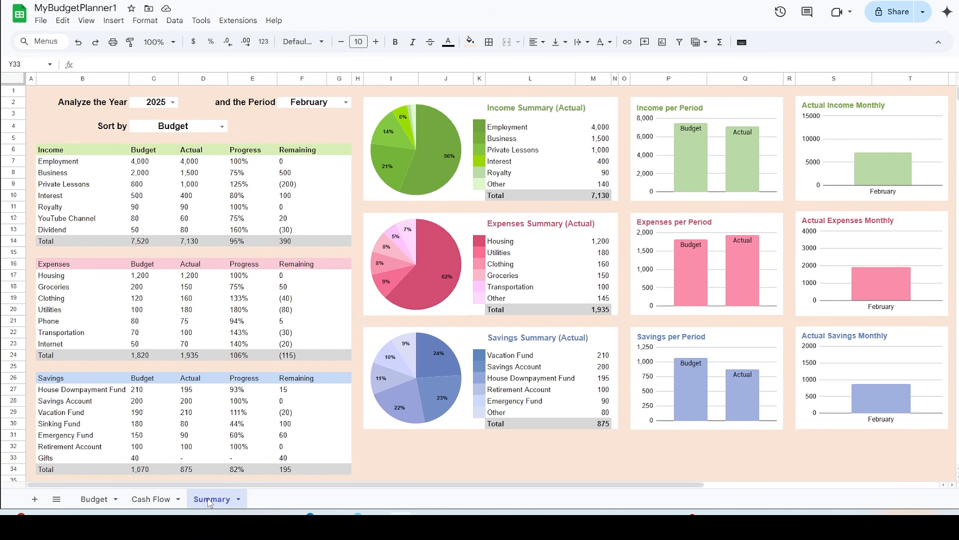
click(222, 127)
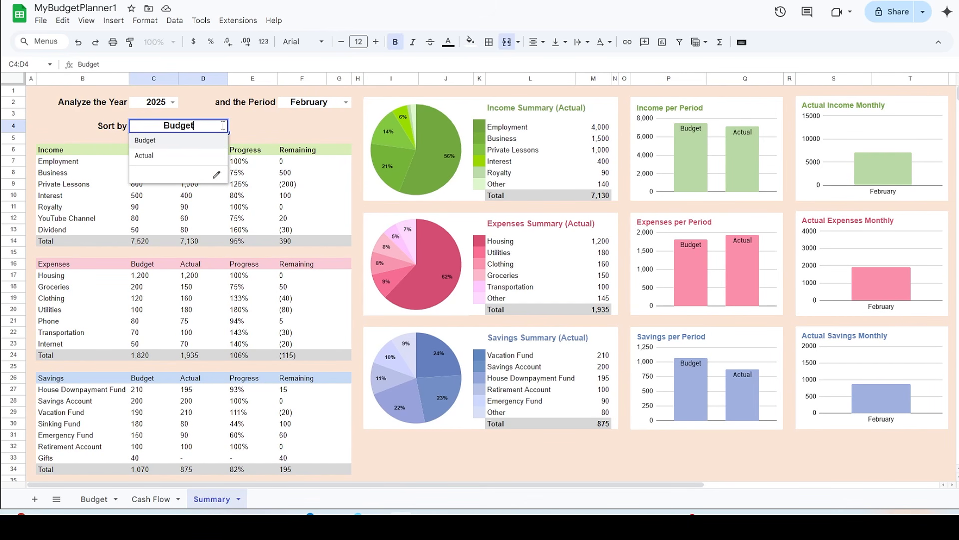
click(214, 158)
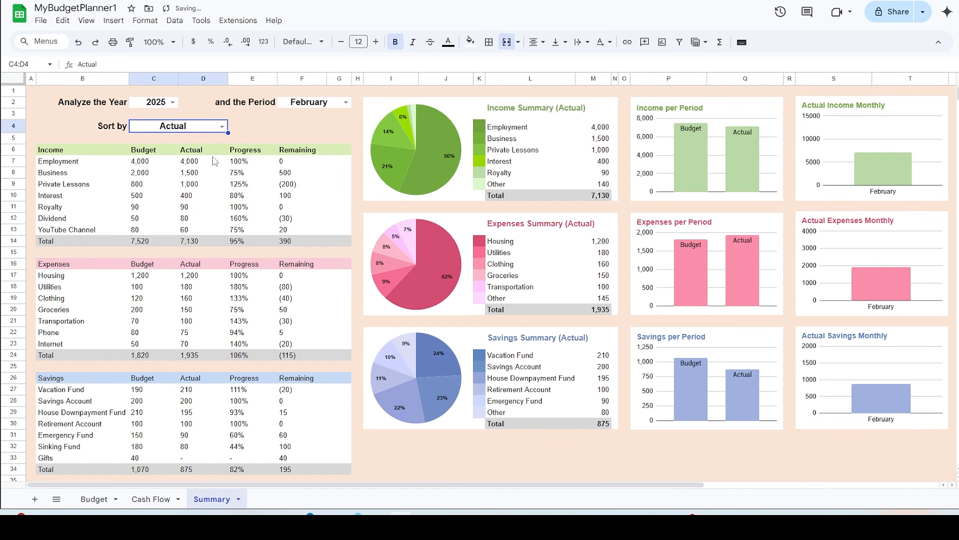
double_click(221, 127)
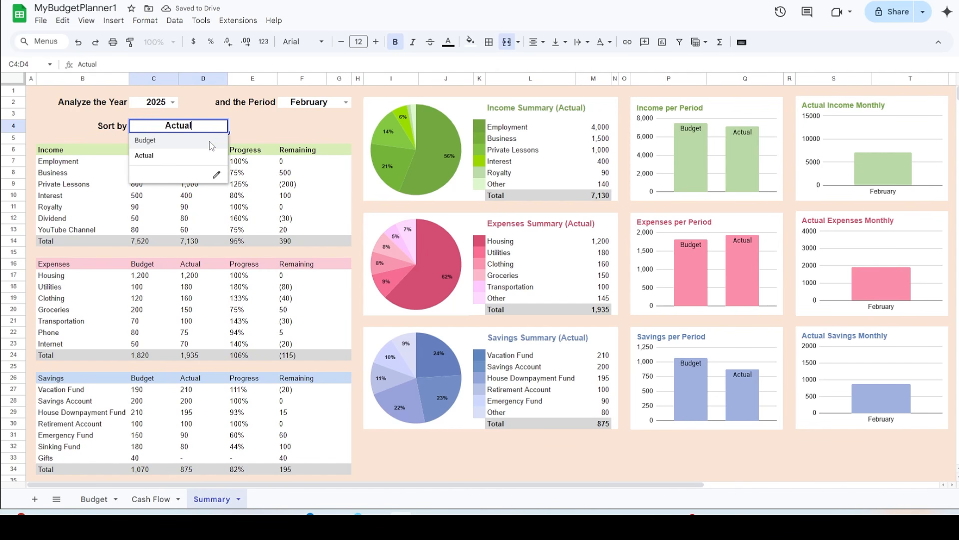
click(212, 142)
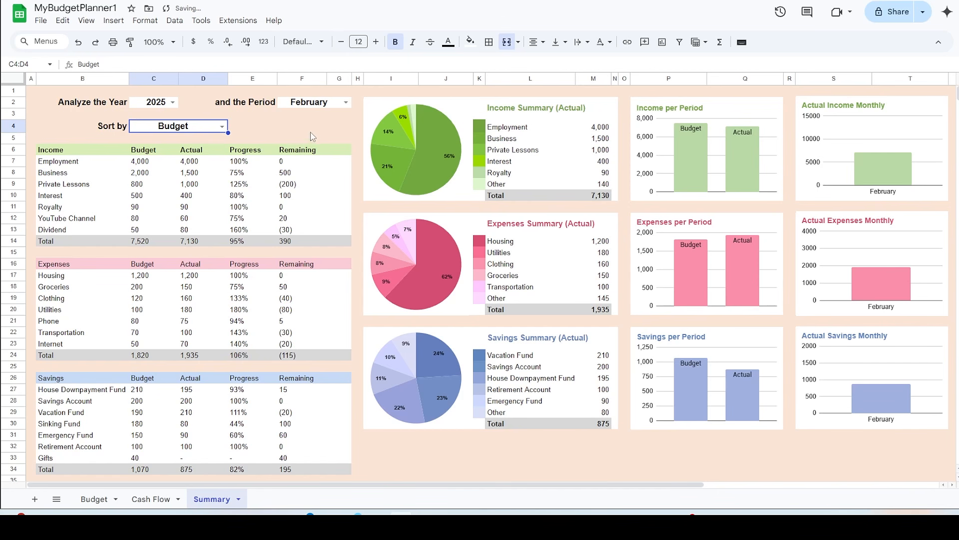
Step: View the 2025 summary for the March period and for Total Year
click(346, 103)
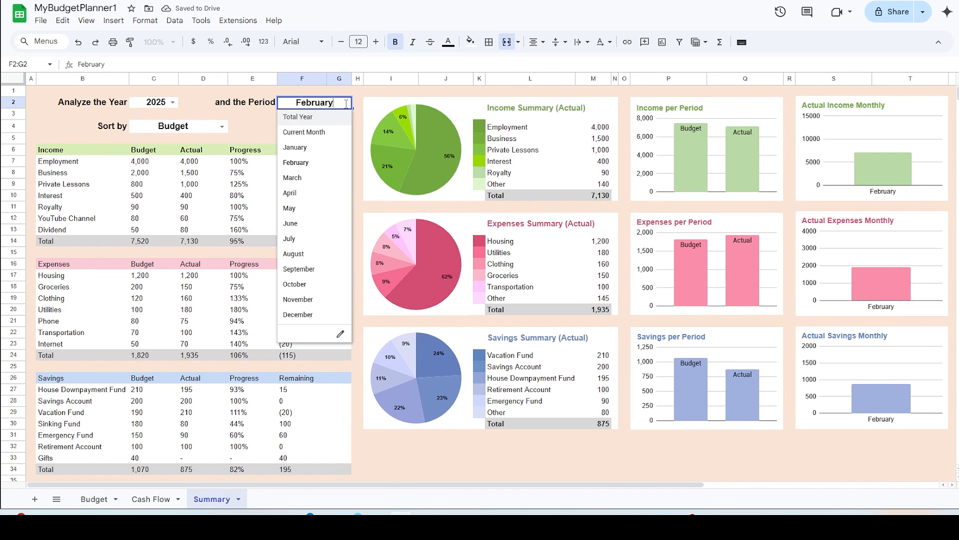
click(315, 177)
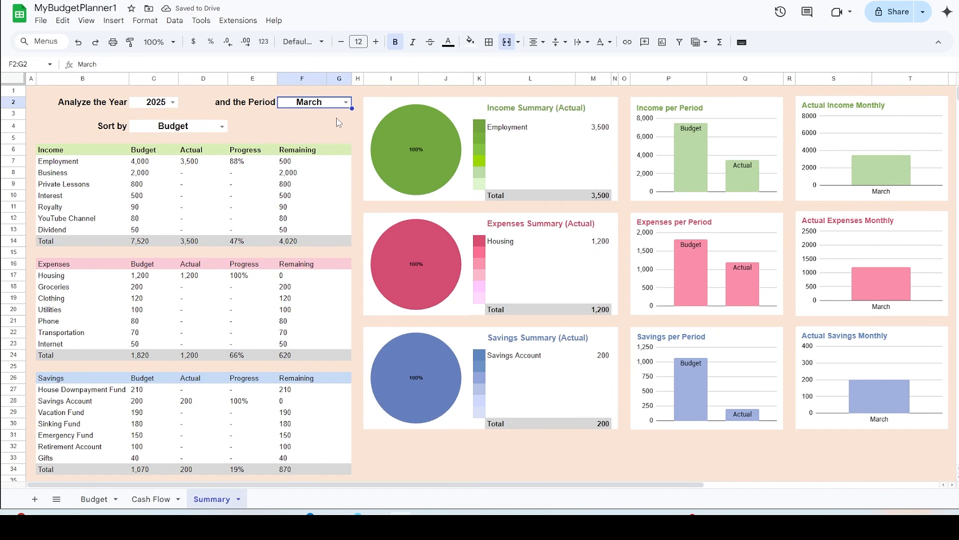
click(345, 102)
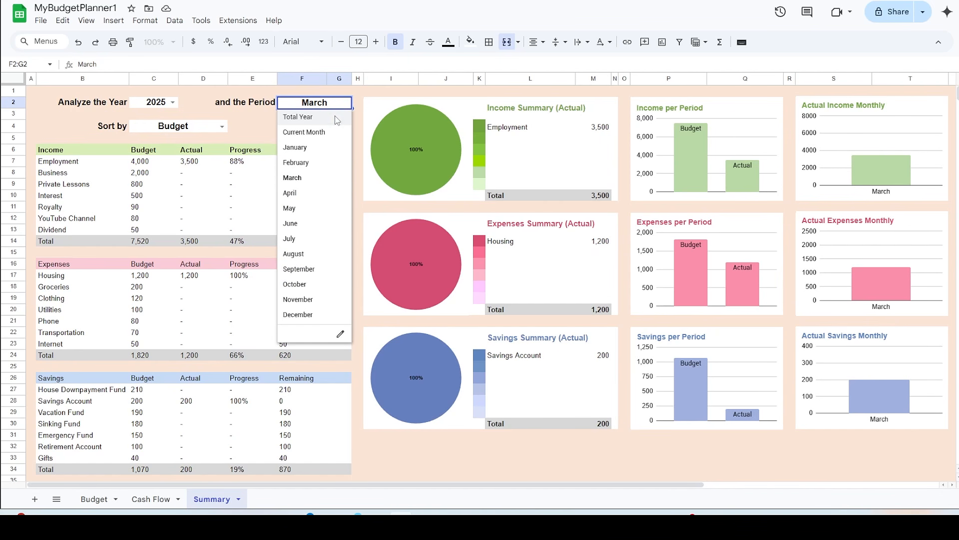
click(336, 118)
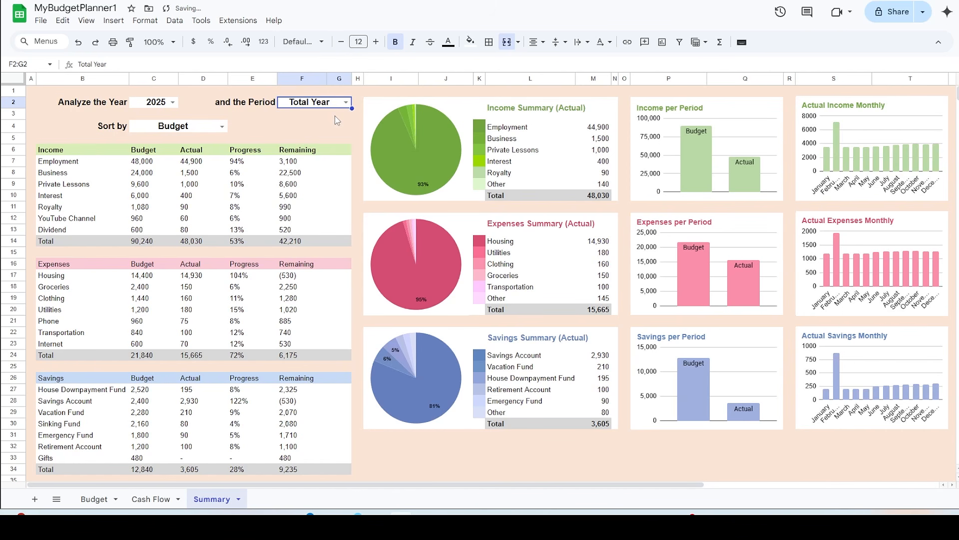
Step: View the summary for the year 2026, return it to 2025, and set the period to February
click(173, 103)
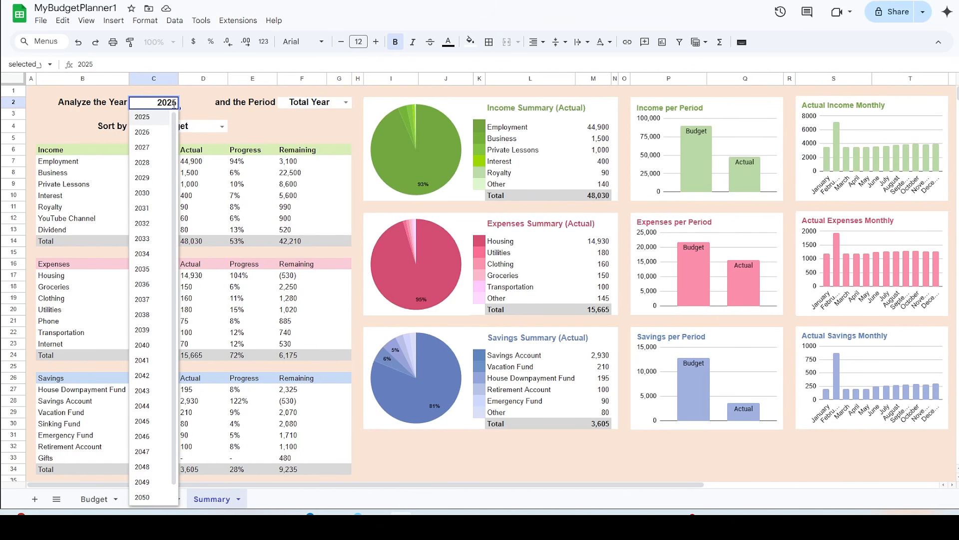
click(150, 133)
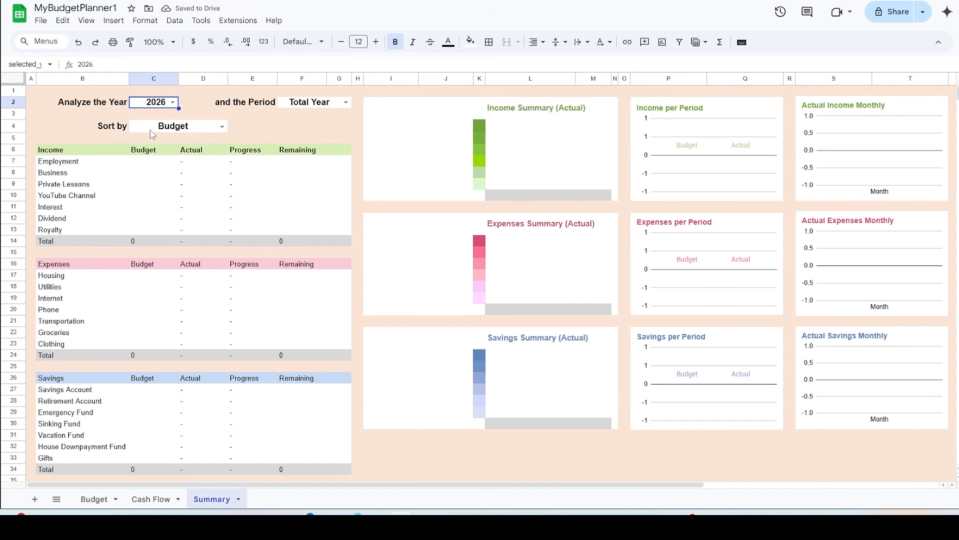
click(173, 103)
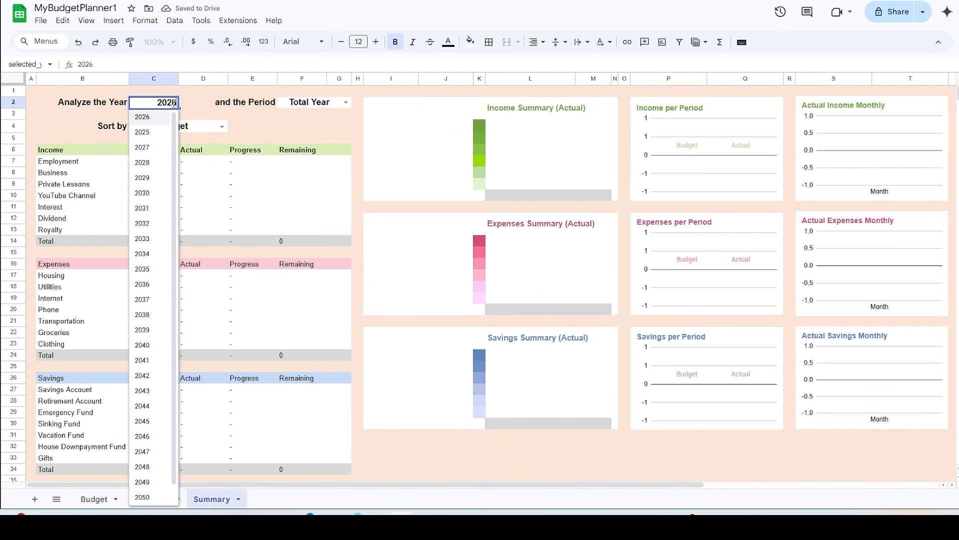
click(157, 133)
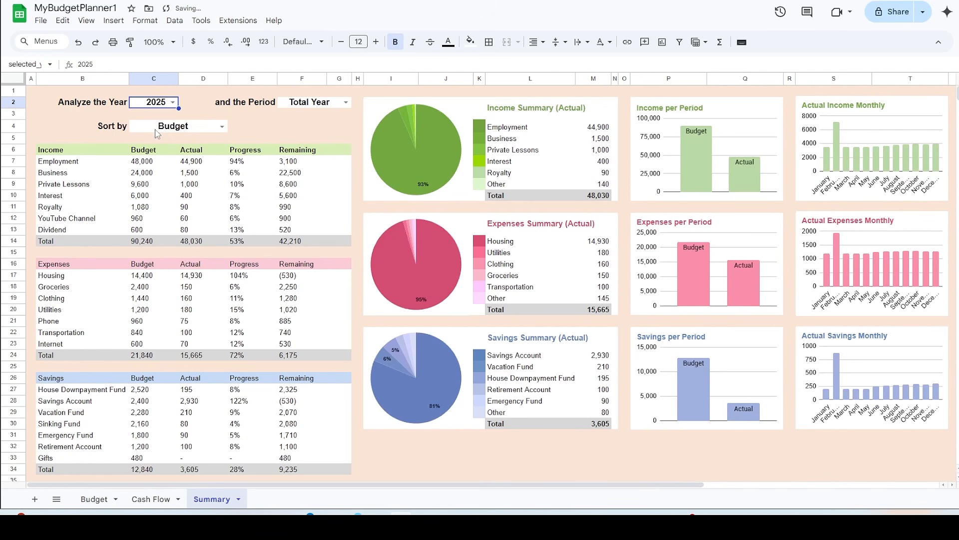
click(345, 104)
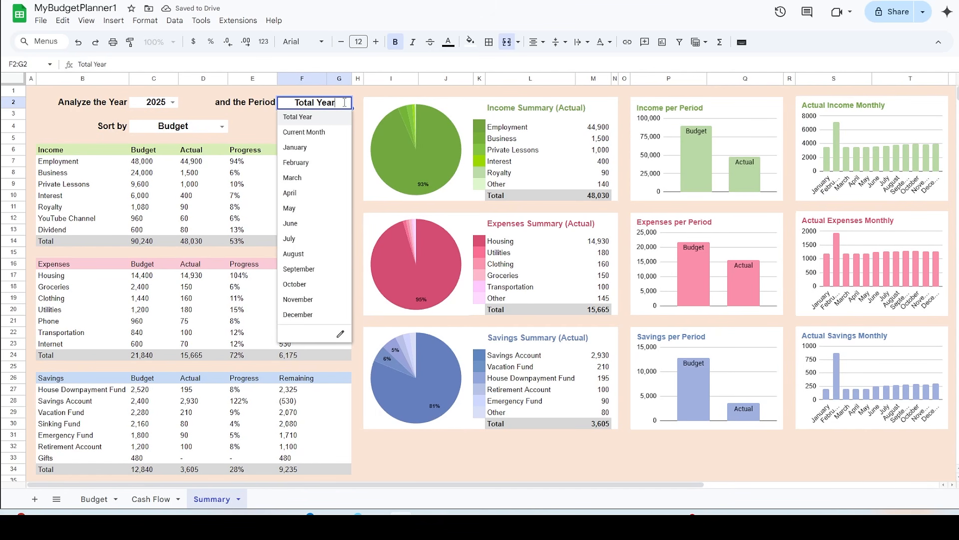
click(318, 163)
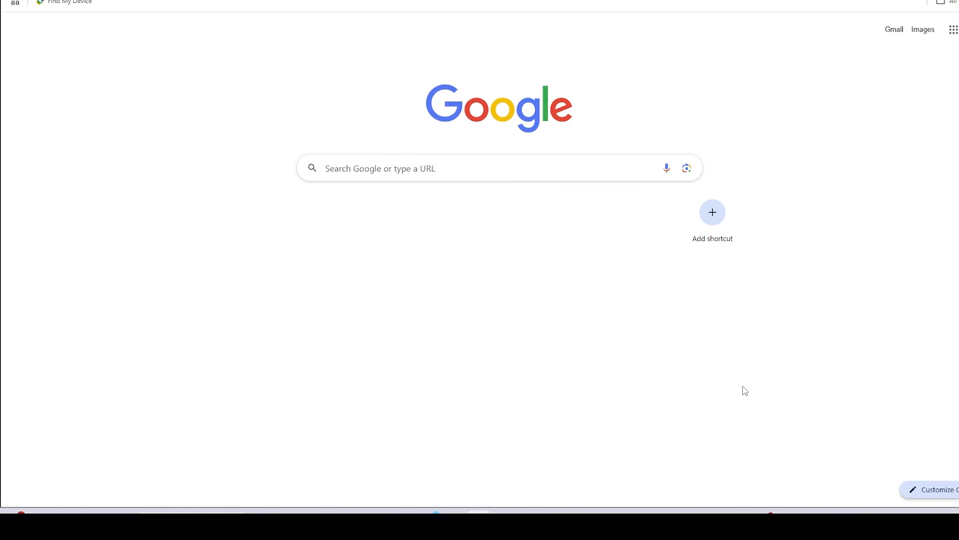
Step: Switch to Google Sheets from the Google start page and create a new blank spreadsheet
click(953, 30)
click(945, 150)
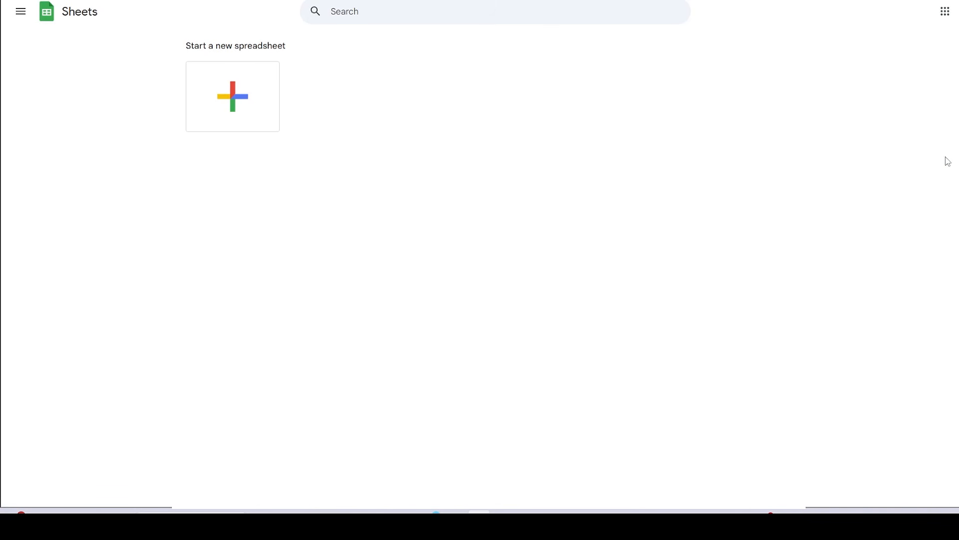
click(230, 98)
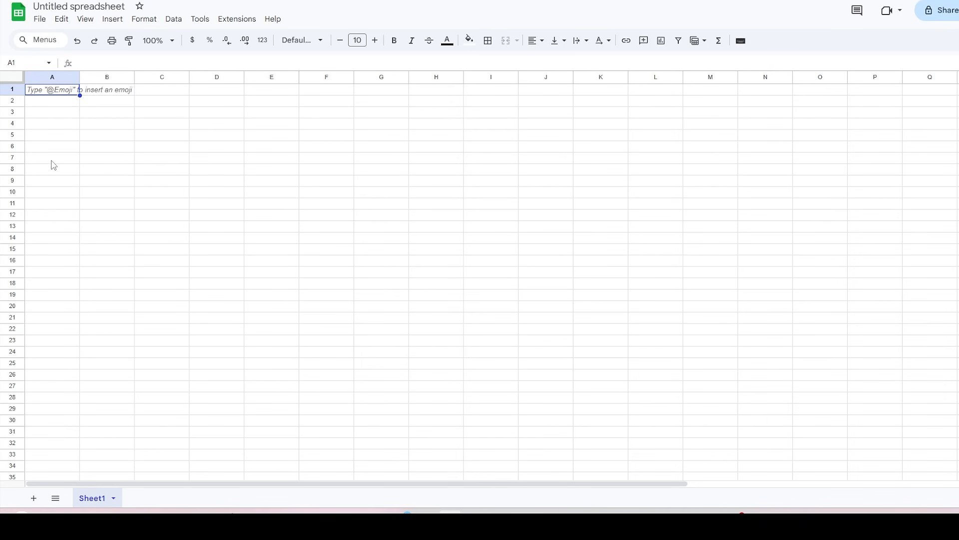
Step: Rename the untitled spreadsheet as MyBudgetPlanner1
click(40, 19)
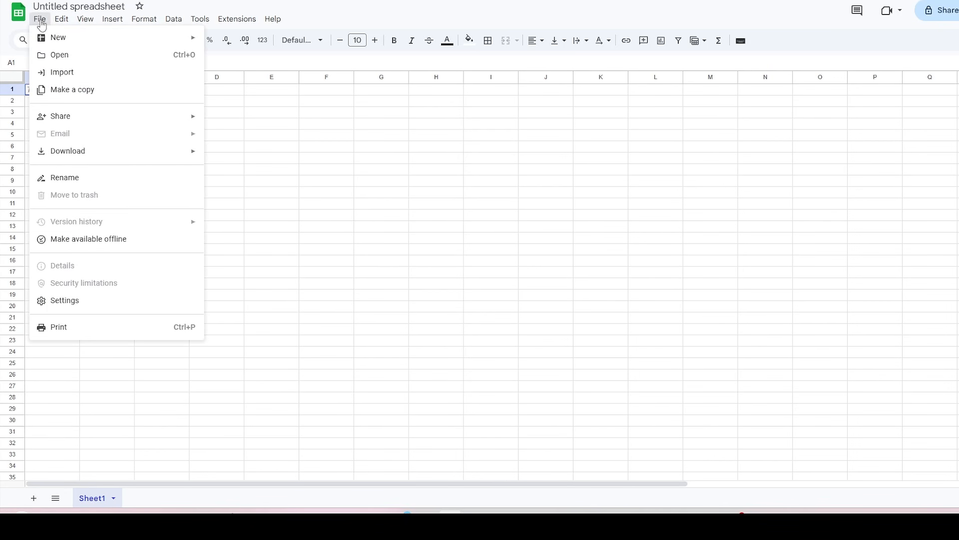
click(70, 178)
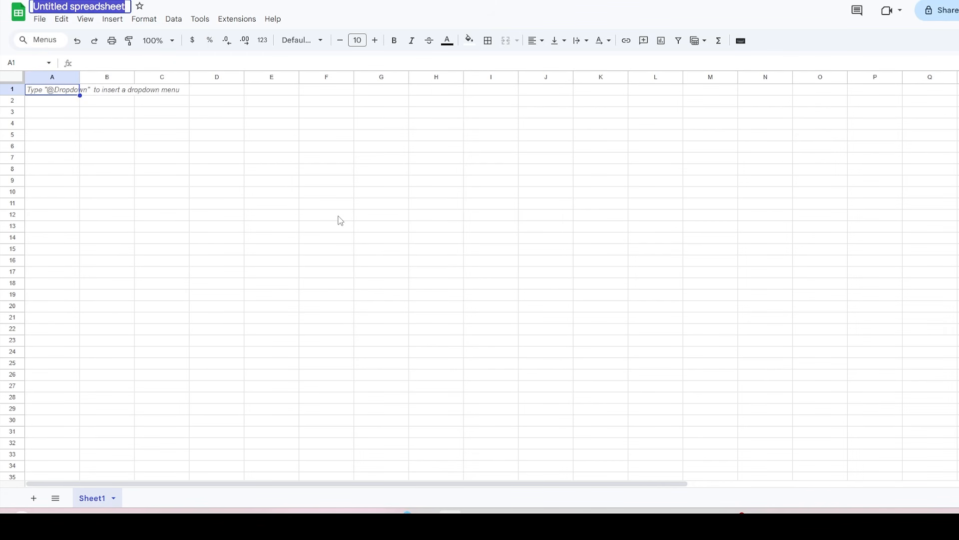
text(MyBudget)
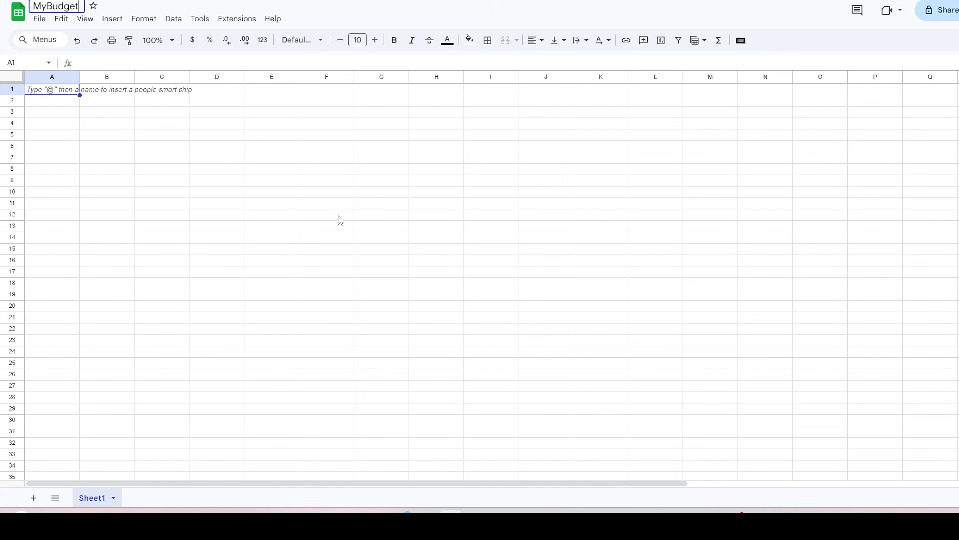
text(Plan)
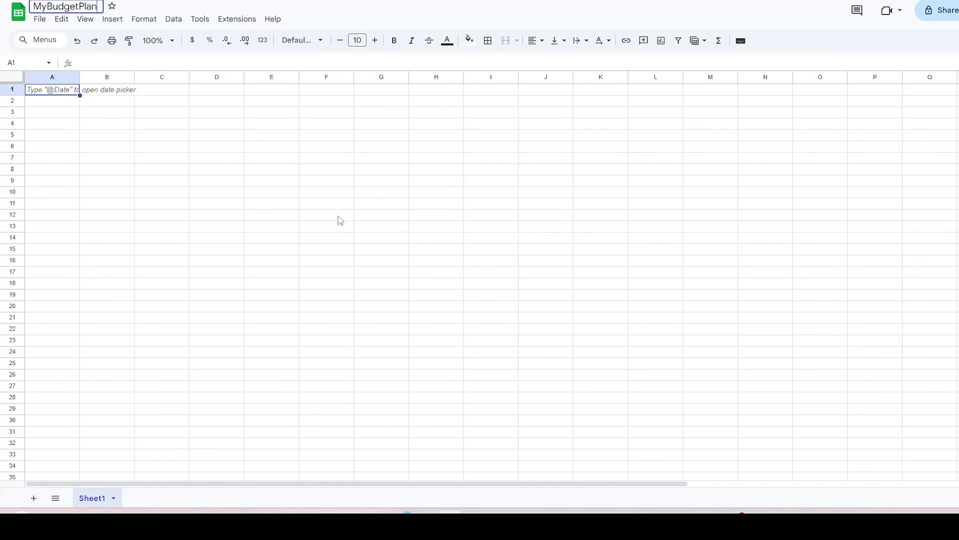
text(ner1)
key(Return)
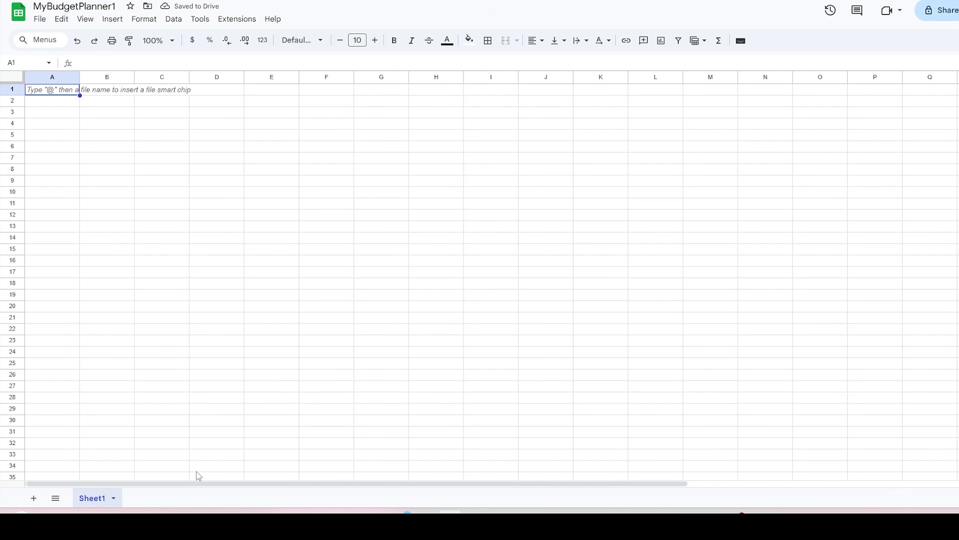
Step: Add four new sheets to the spreadsheet
click(33, 498)
click(33, 498)
click(33, 498)
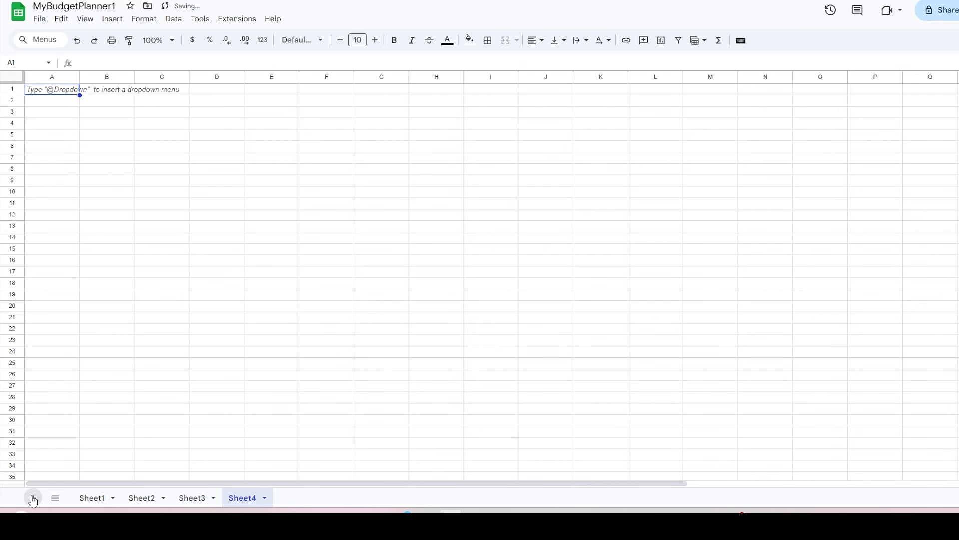
click(33, 498)
Step: Rename Sheet1 as Budget and Sheet2 as Cash Flow
click(94, 499)
double_click(96, 502)
text(Budget)
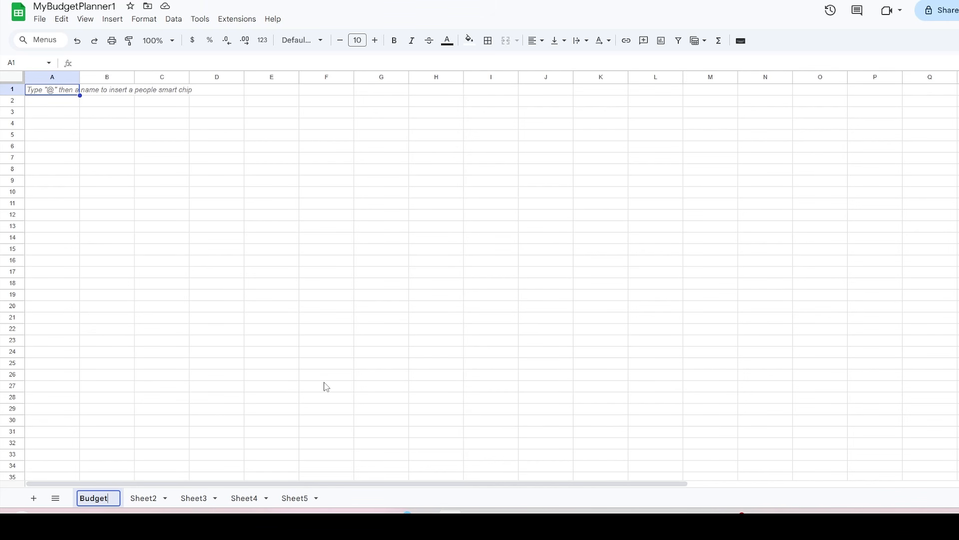
double_click(156, 501)
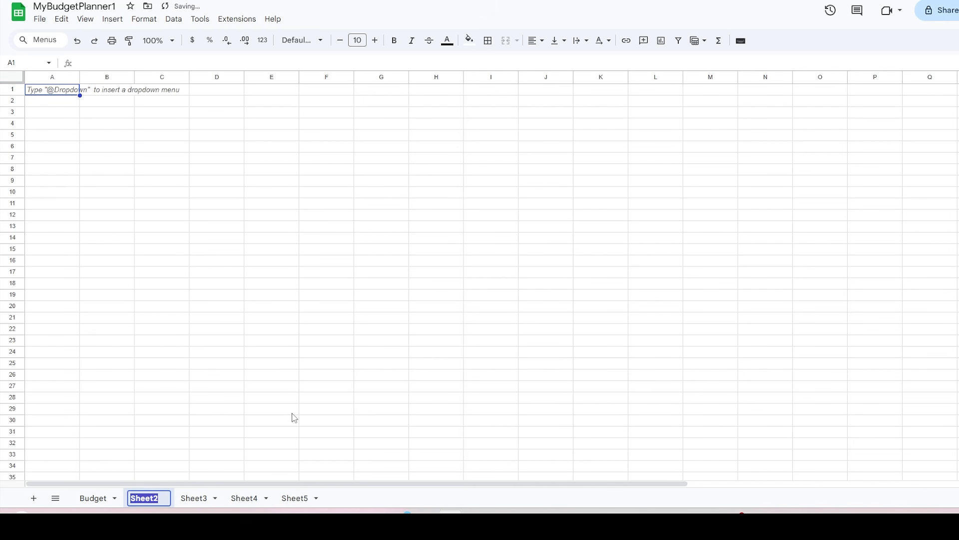
text(Cash F)
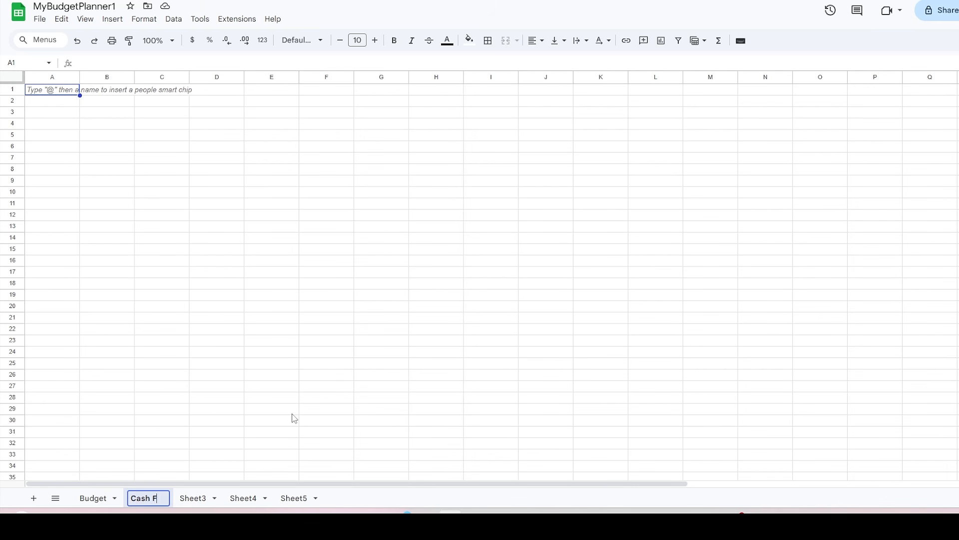
text(low)
key(Return)
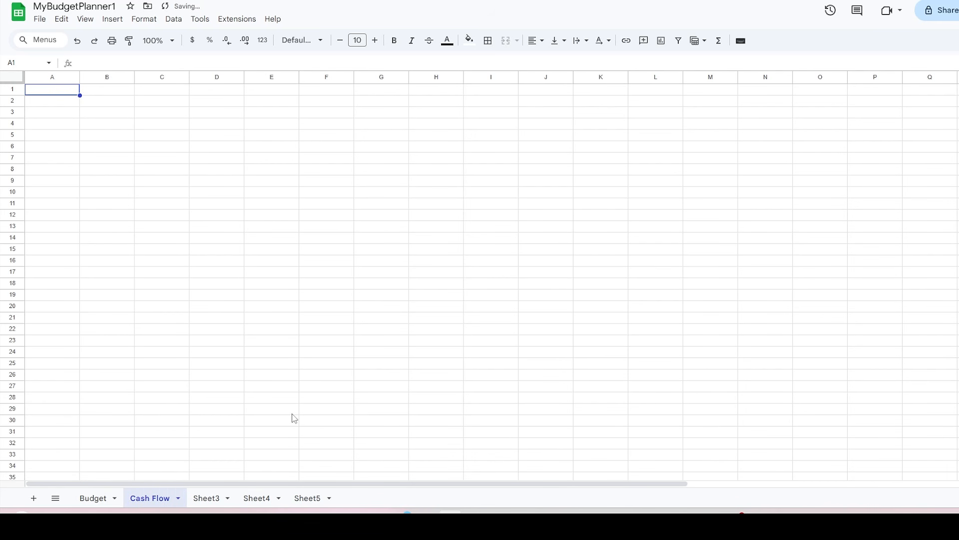
Step: Rename Sheet3 as Summary, Sheet4 as C1 and Sheet5 as C2
double_click(205, 498)
text(Summary)
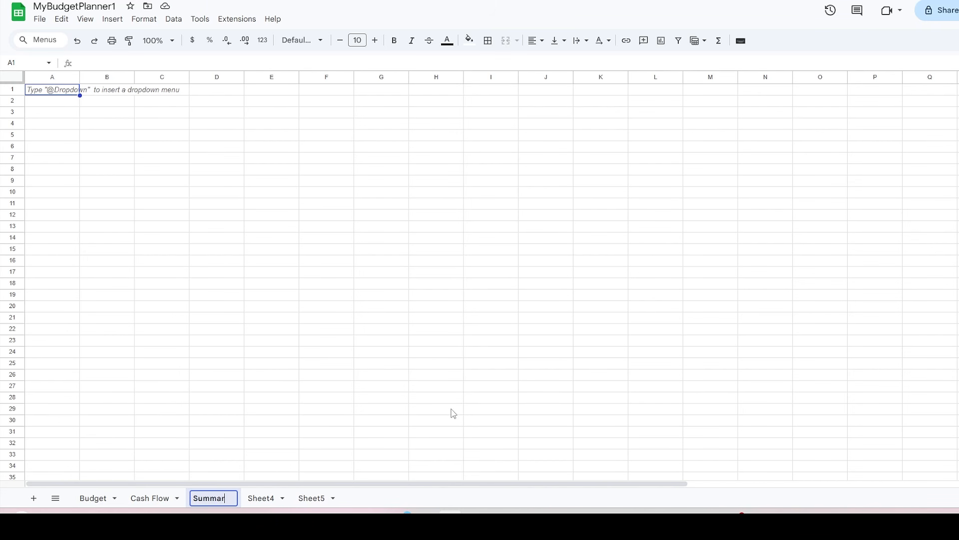
double_click(266, 498)
text(C1)
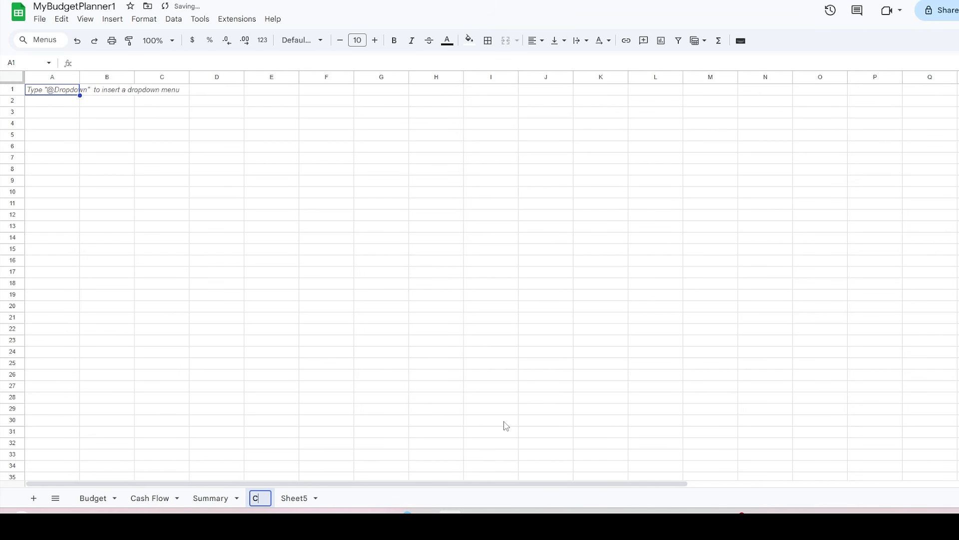
click(304, 498)
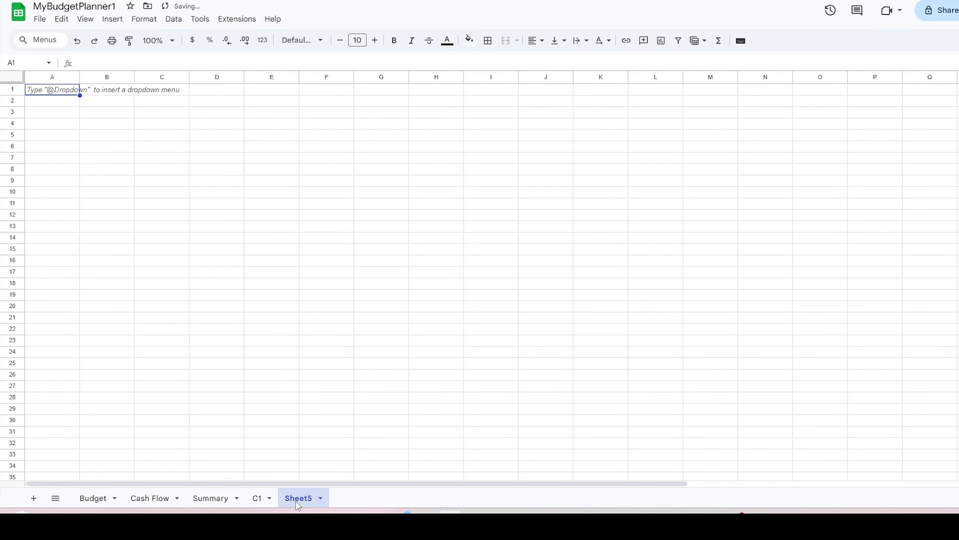
double_click(298, 502)
text(C2)
key(Return)
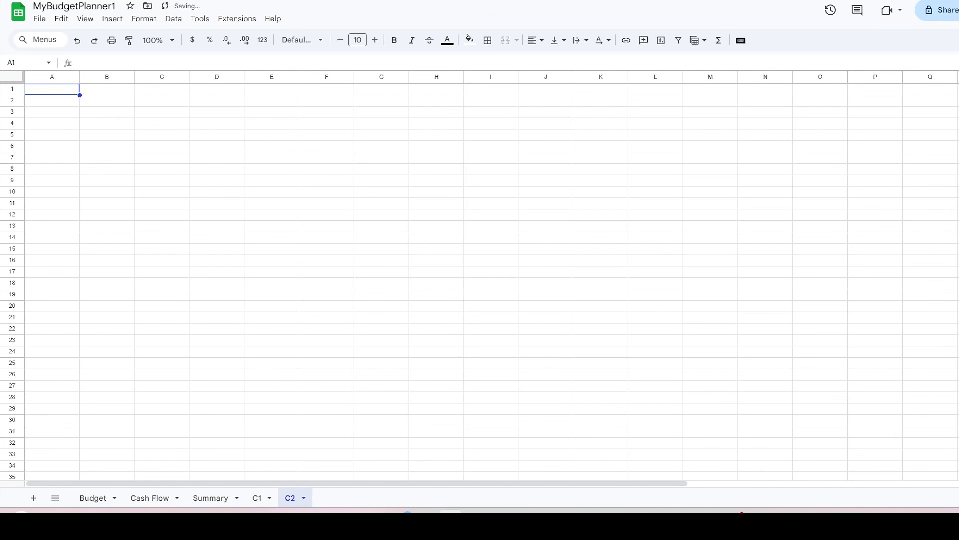
Step: Extend the Budget sheet to column AY by copying its entire blank grid and pasting it from column Z
click(99, 500)
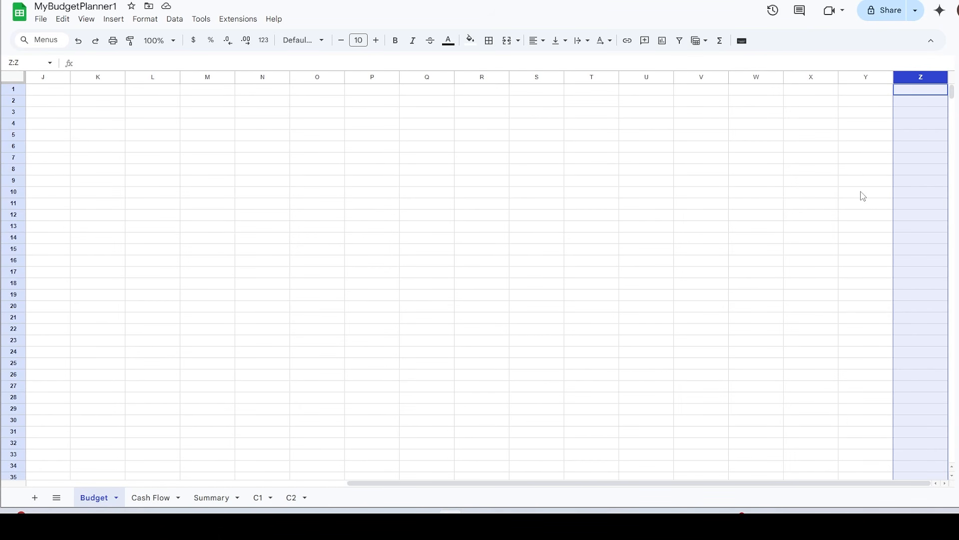
click(861, 192)
key(ctrl+a)
click(907, 75)
key(ctrl+v)
drag(473, 487, 933, 499)
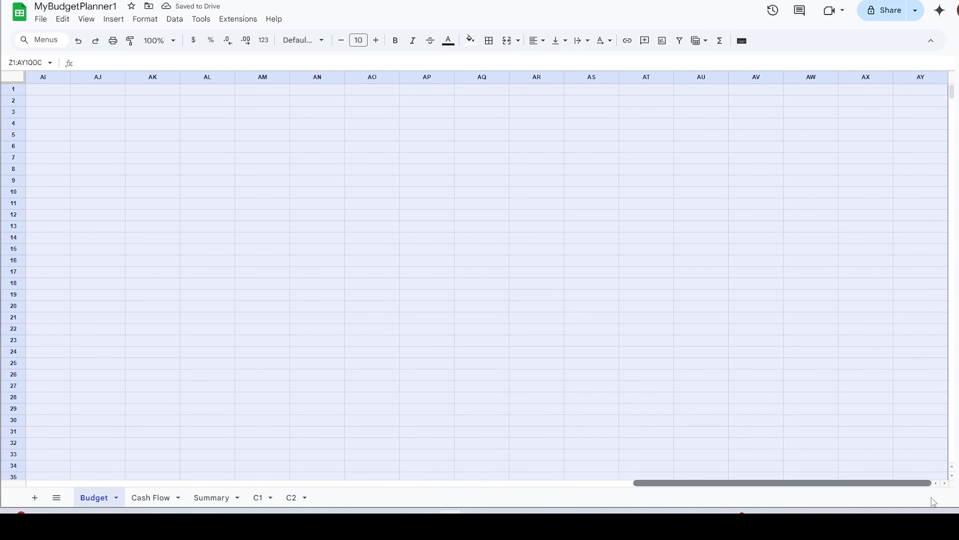
click(865, 159)
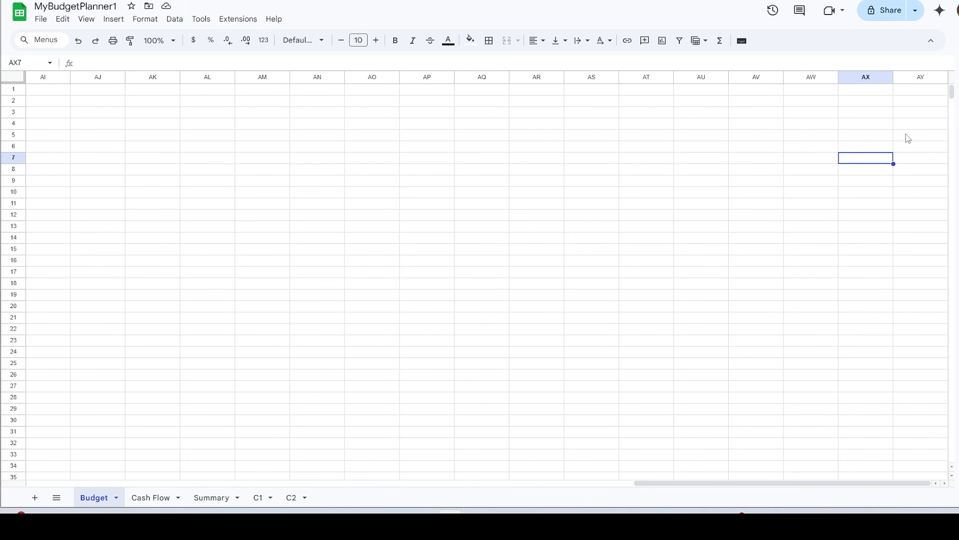
Step: Extend the Budget sheet to column CW by copying its entire blank grid and pasting it from column AY
key(ctrl+a)
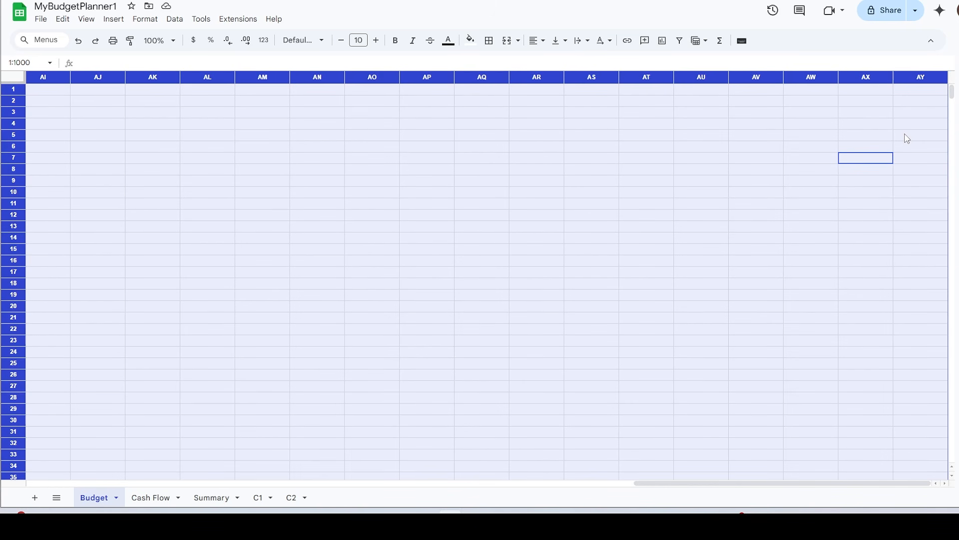
click(909, 78)
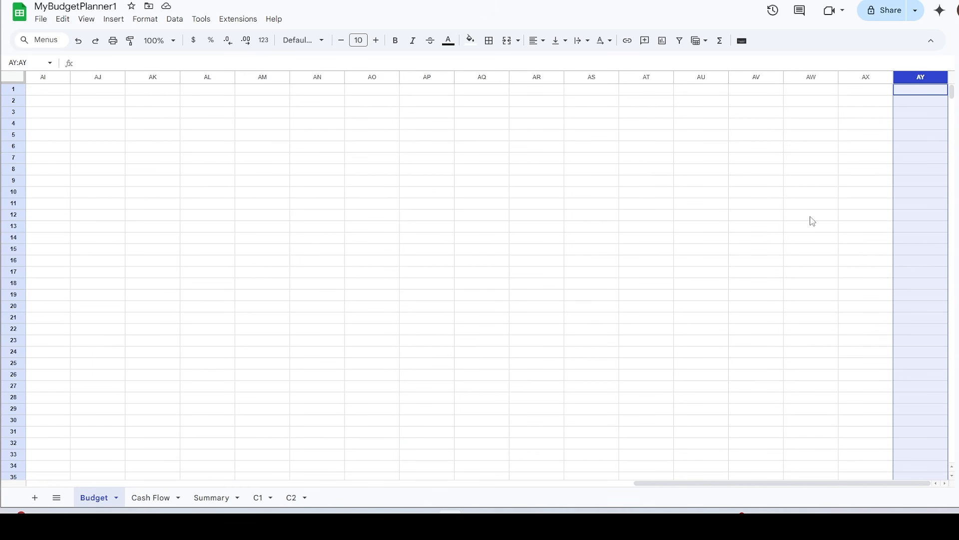
key(ctrl+v)
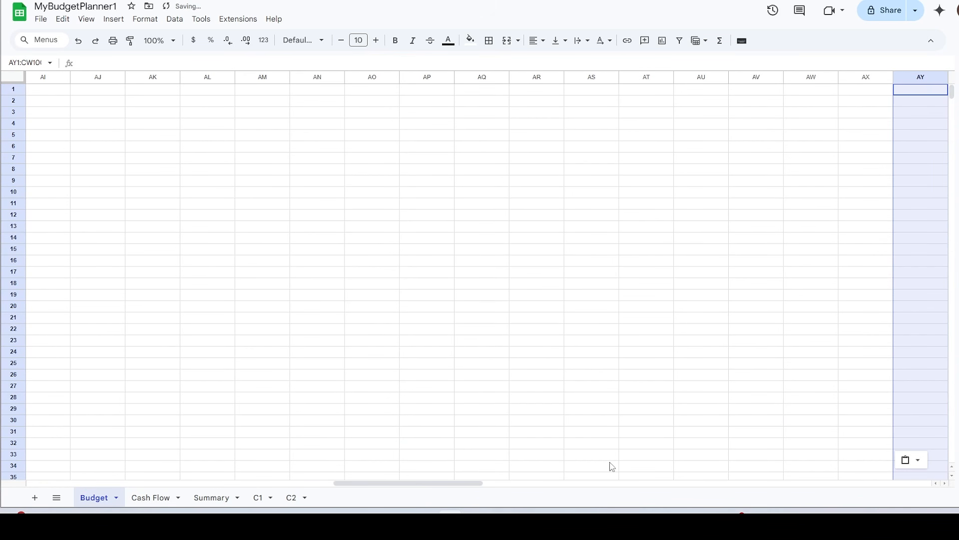
drag(480, 484, 868, 493)
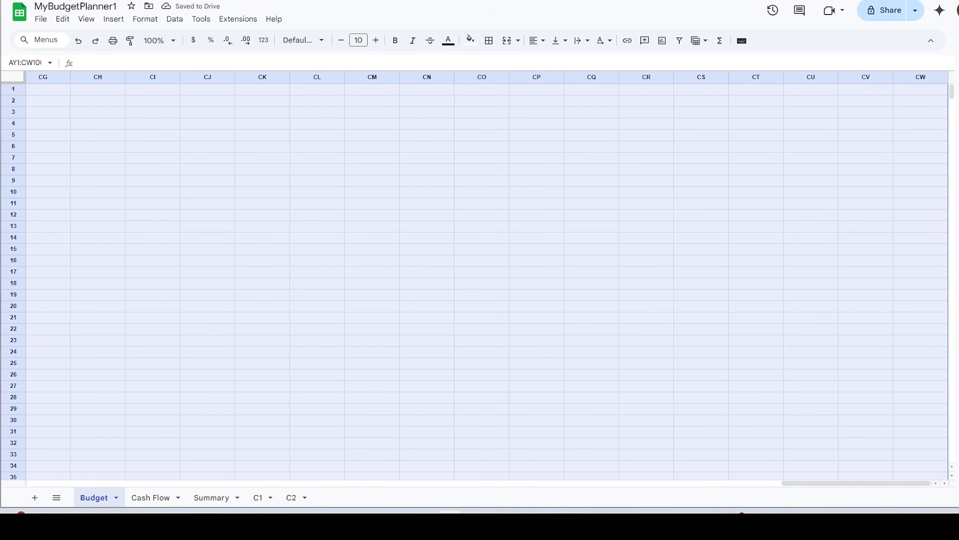
Step: Extend the Budget sheet to column GS by copying its entire blank grid and pasting it from column CW
click(908, 79)
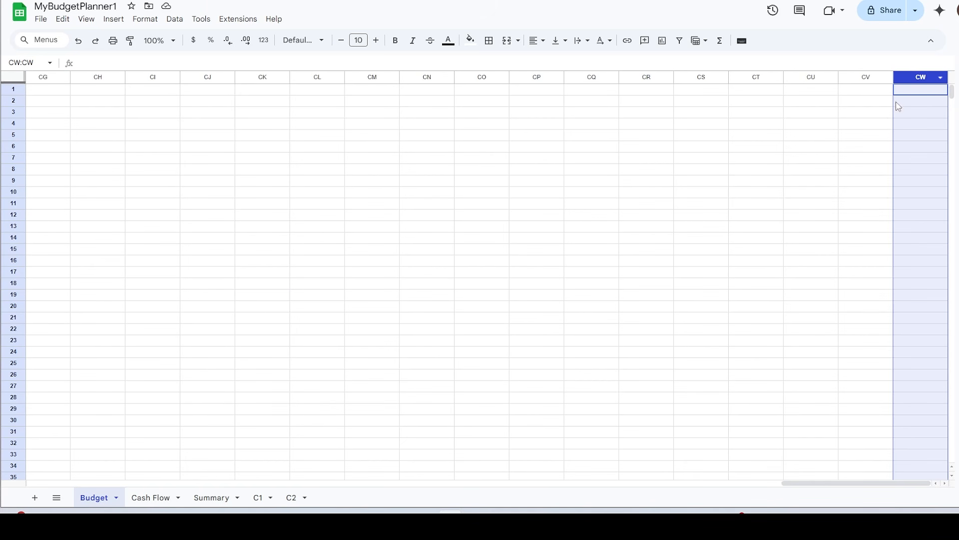
click(861, 139)
key(ctrl+a)
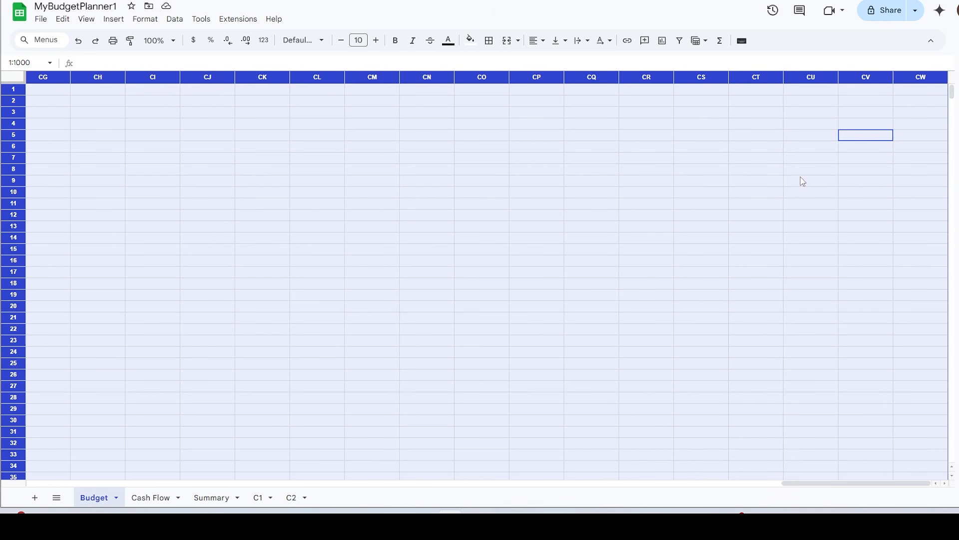
click(910, 78)
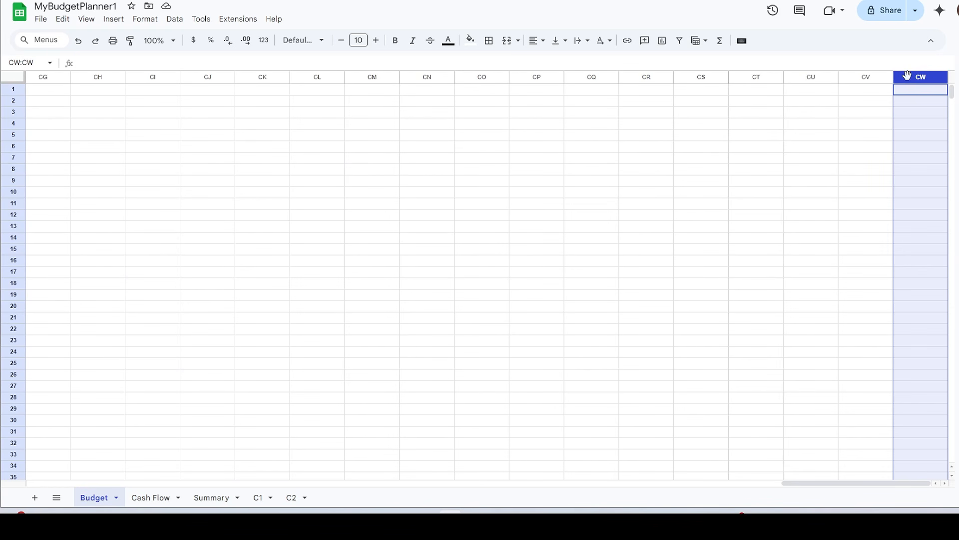
key(ctrl+v)
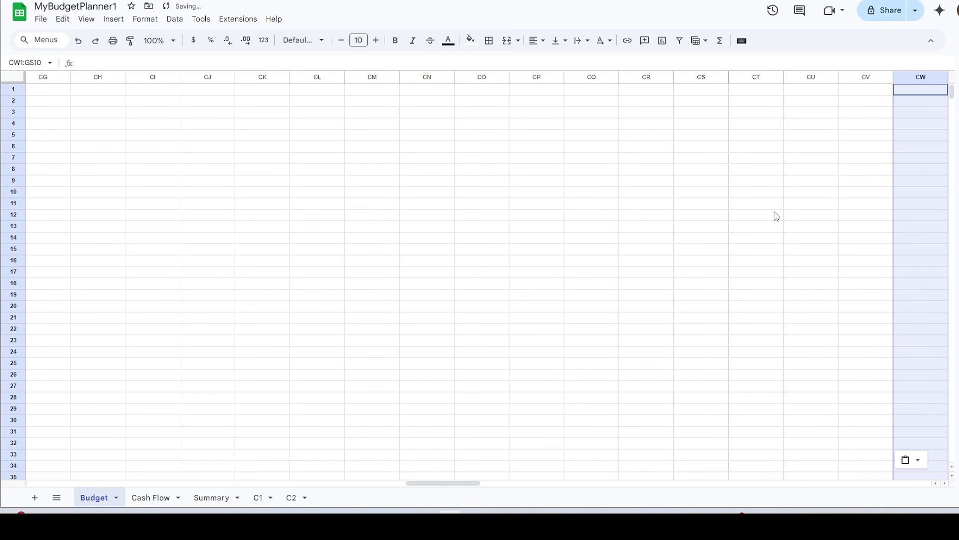
drag(469, 484, 930, 485)
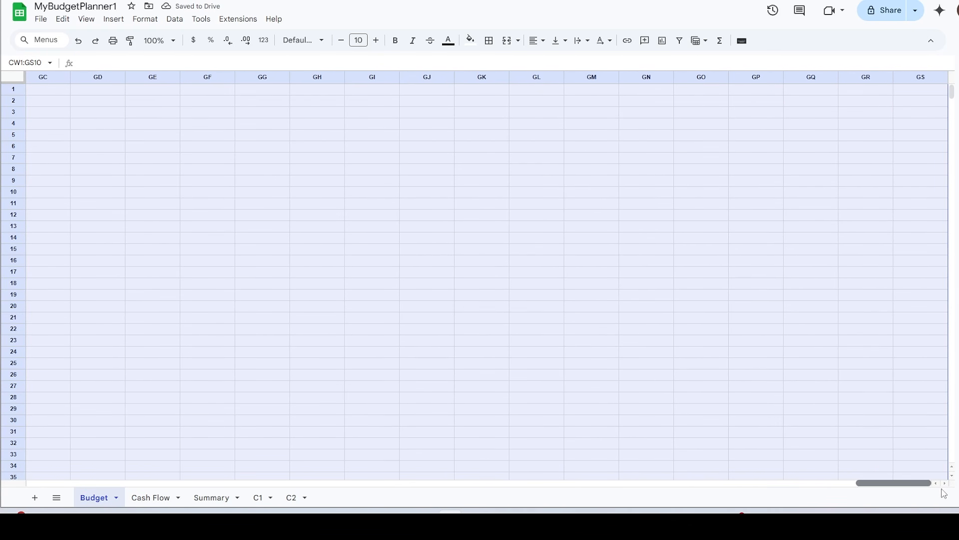
Step: Extend the Budget sheet to column OK by copying its entire blank grid and pasting it from column GS
click(862, 148)
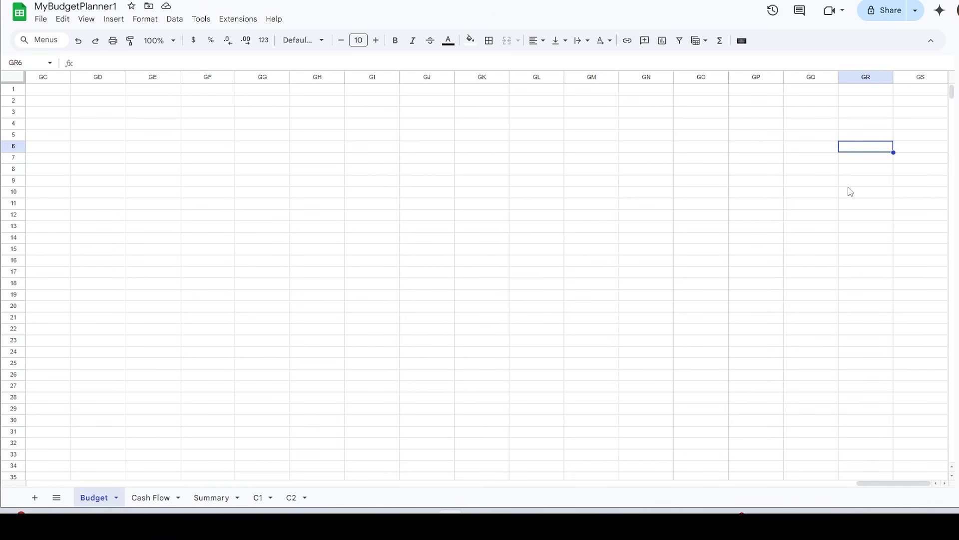
key(ctrl+a)
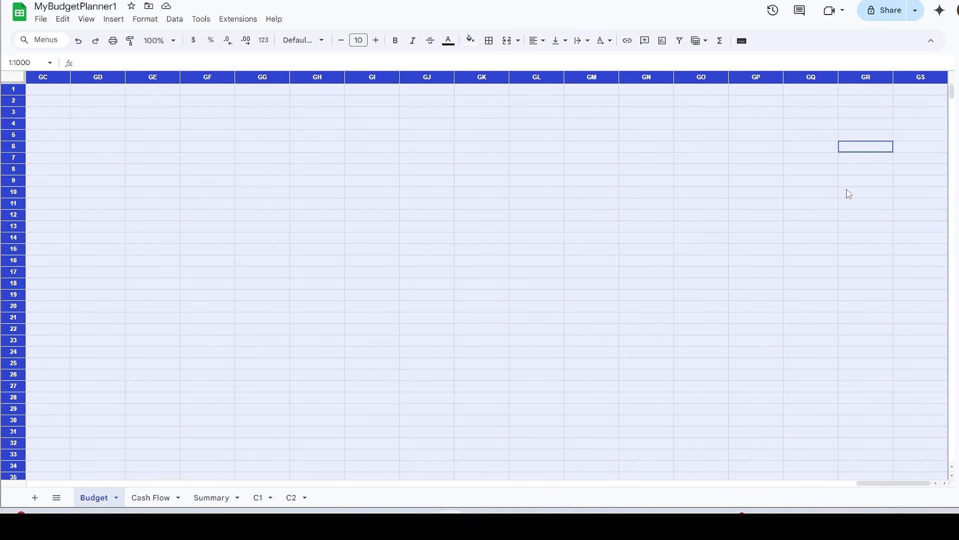
click(908, 78)
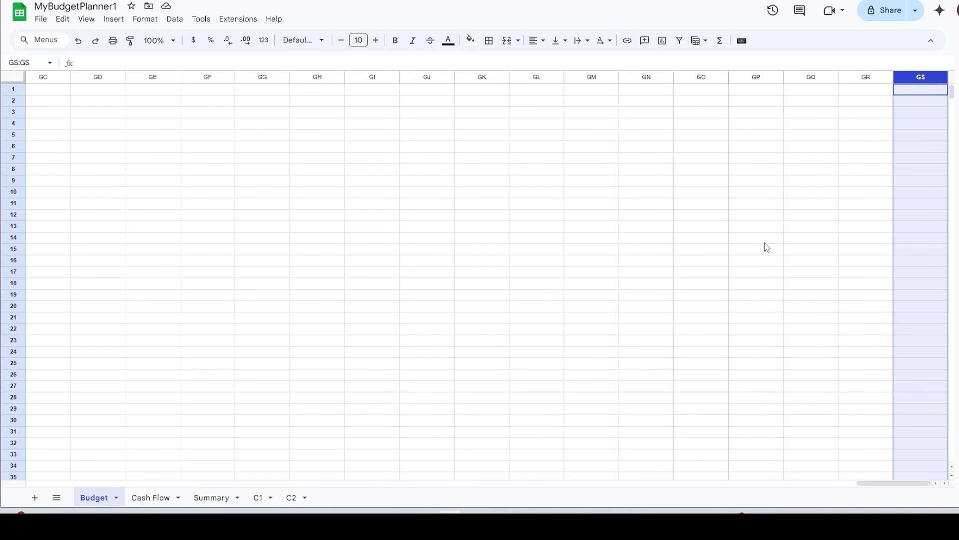
key(ctrl+v)
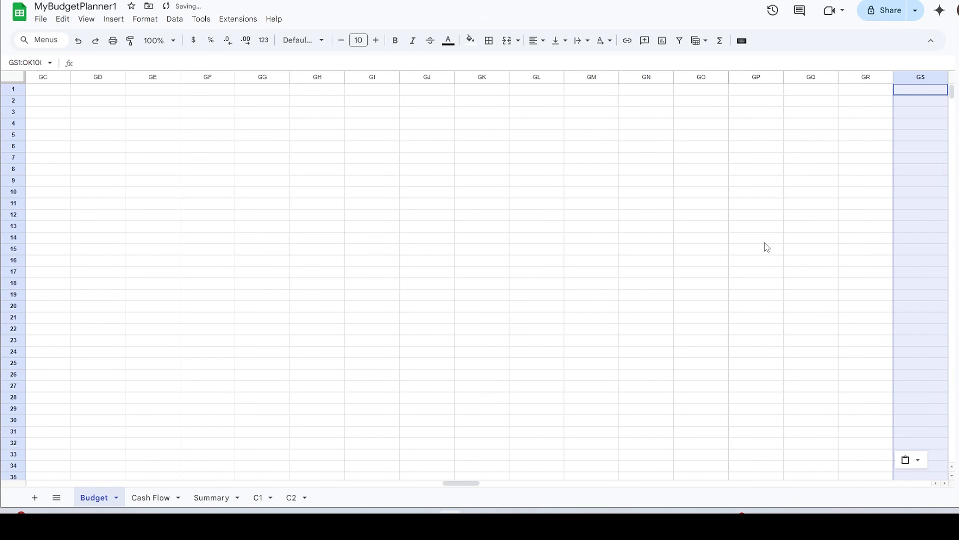
drag(465, 484, 917, 484)
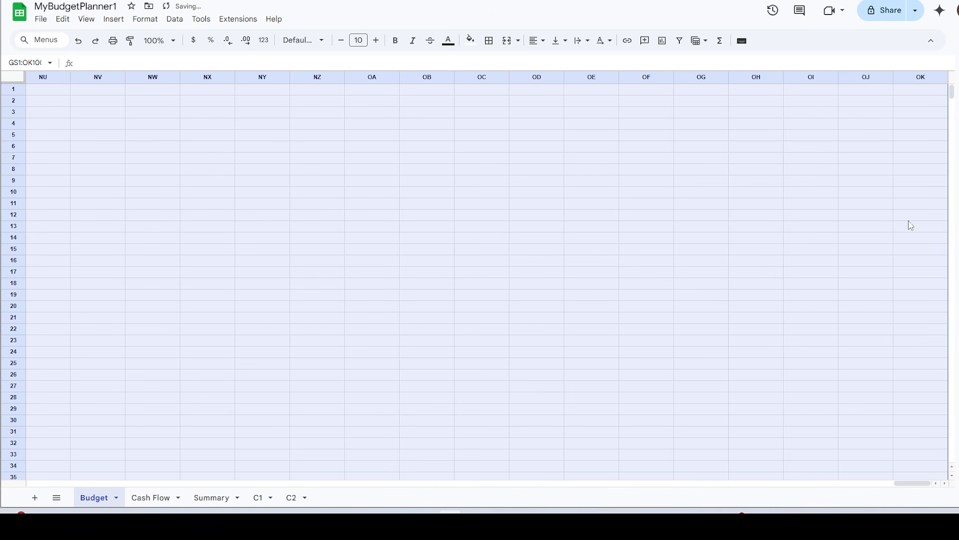
click(905, 78)
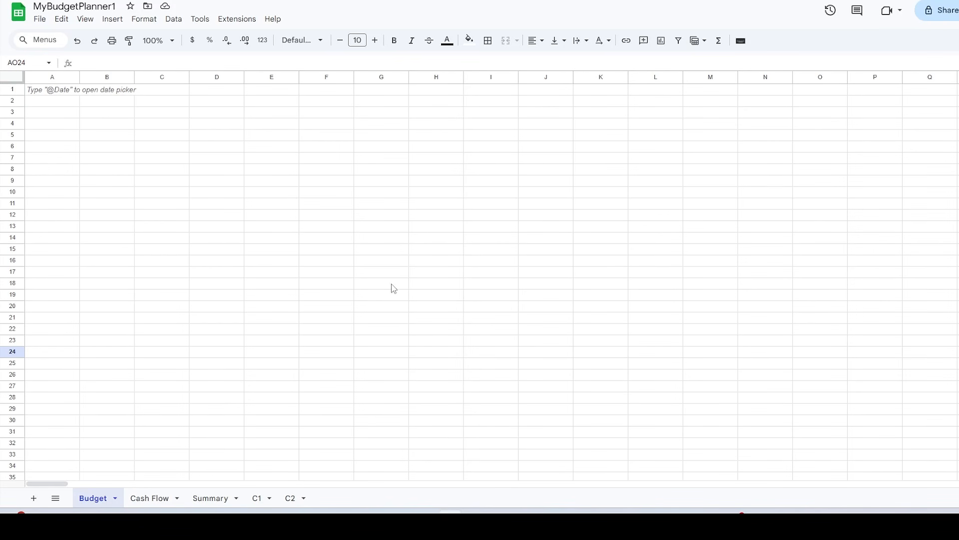
Step: Fill the entire Budget sheet with the custom background color #fce4d6
click(329, 261)
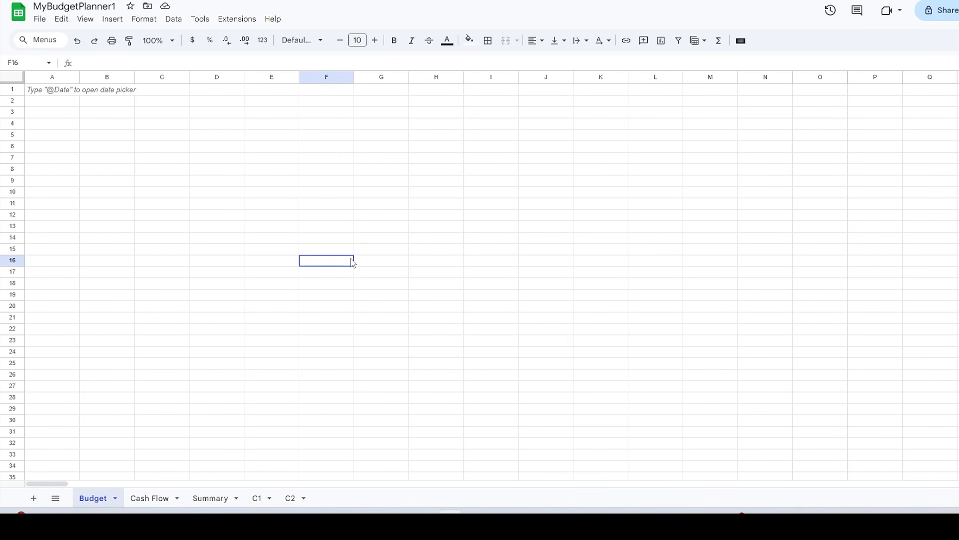
key(ctrl+a)
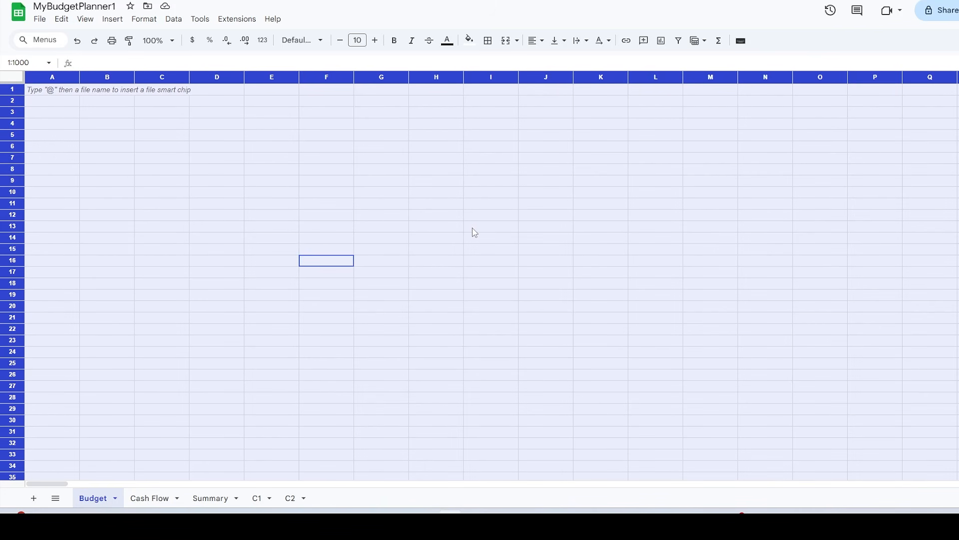
click(470, 40)
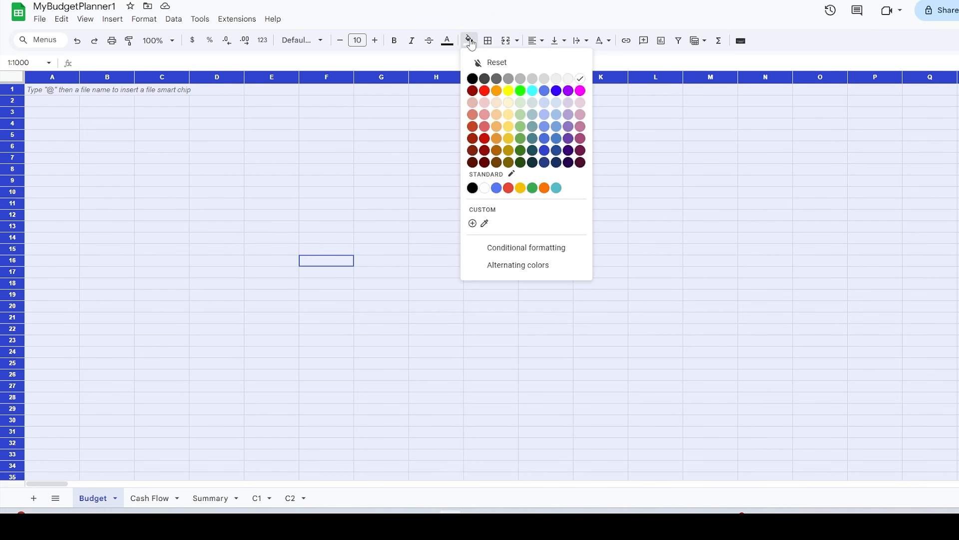
click(472, 224)
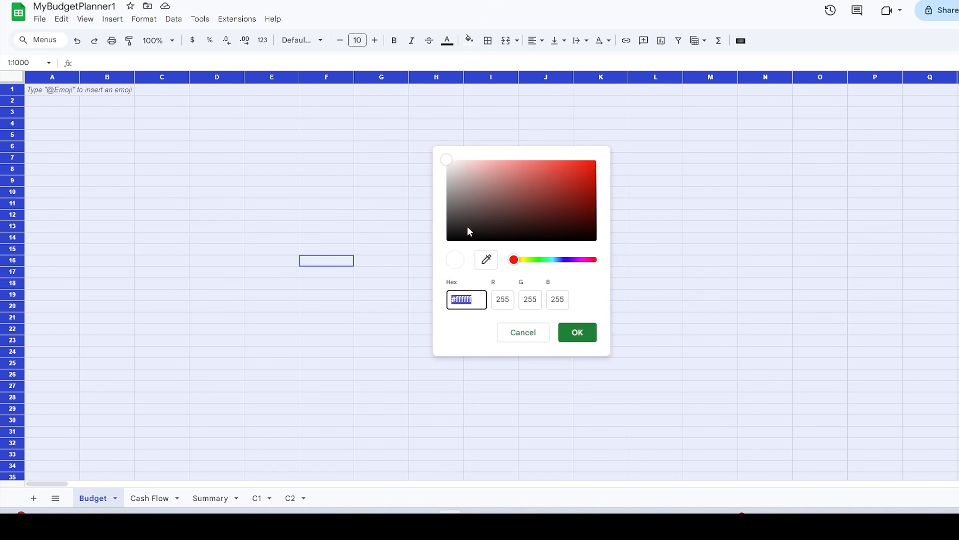
drag(471, 298, 461, 299)
text(ce)
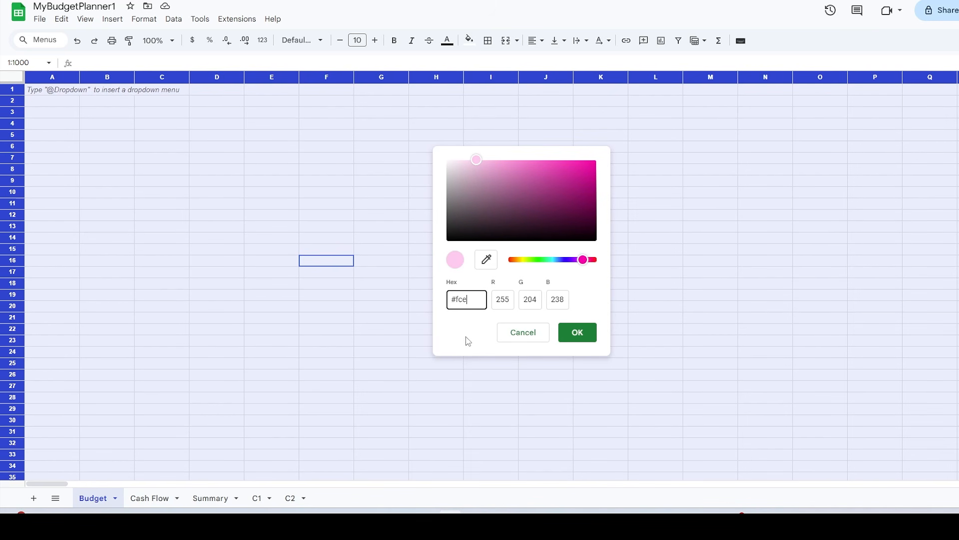
text(4d6)
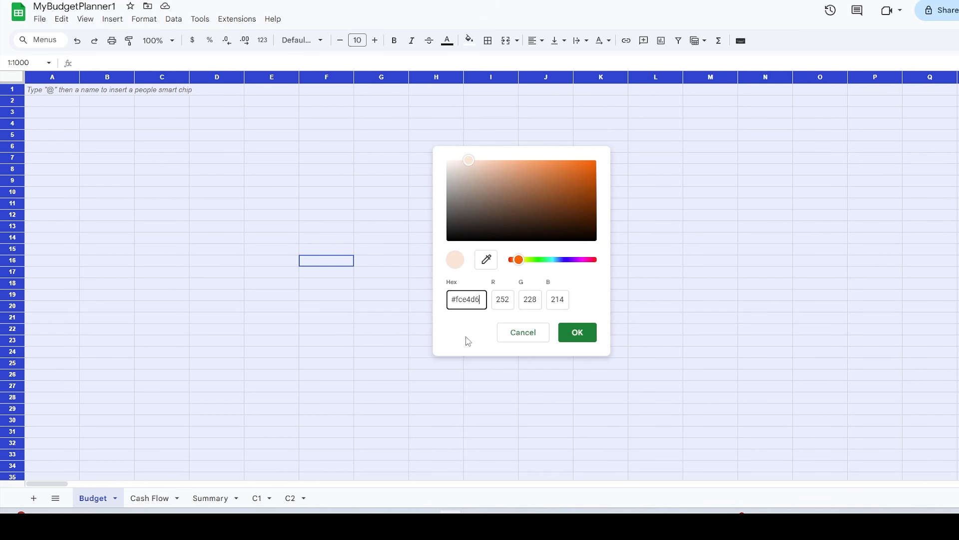
click(578, 334)
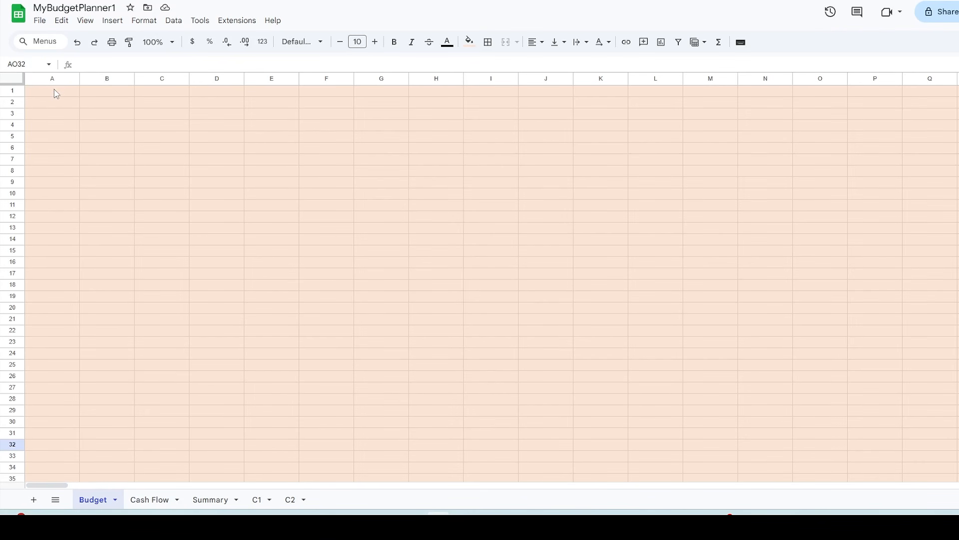
Step: Merge cells A1:B3 on the Budget sheet and enter the title Budget in the merged cell
drag(56, 94, 109, 119)
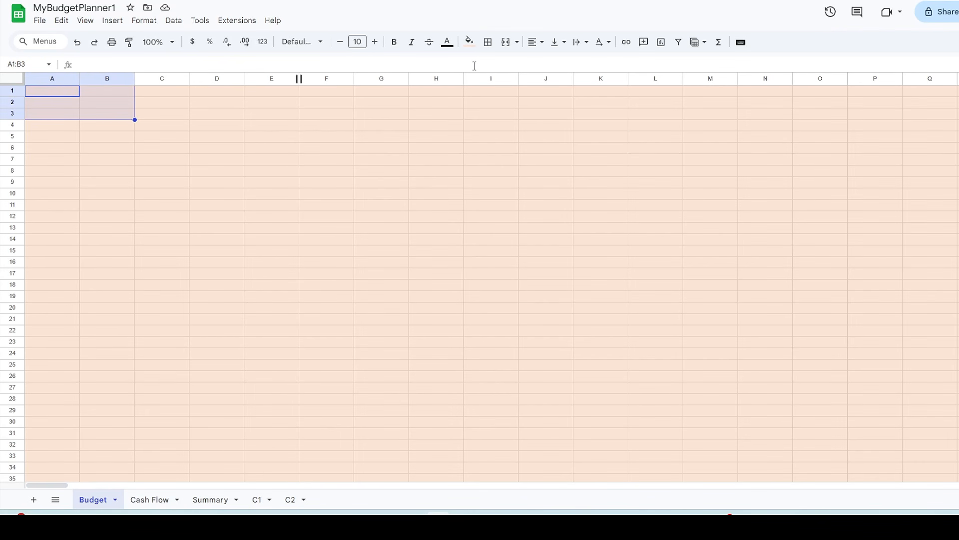
click(506, 42)
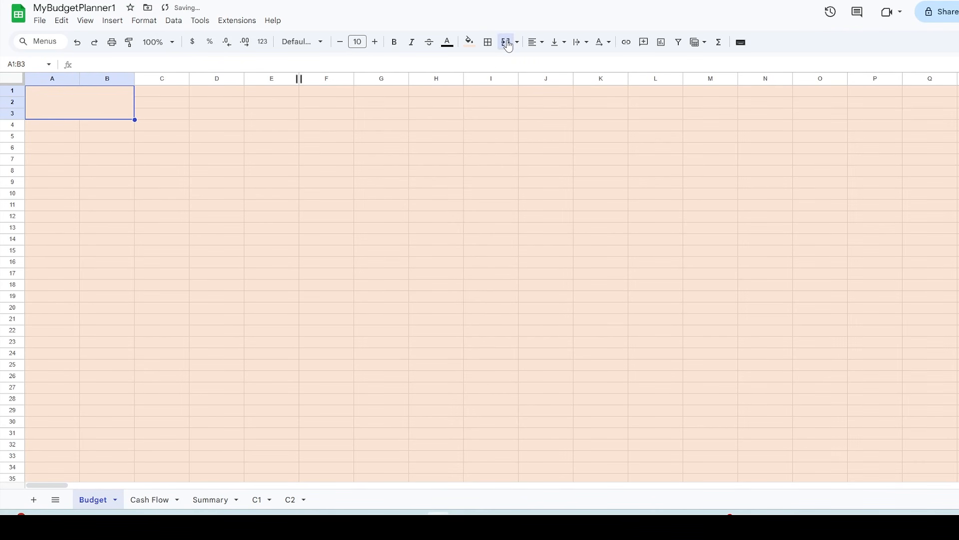
text(Bu)
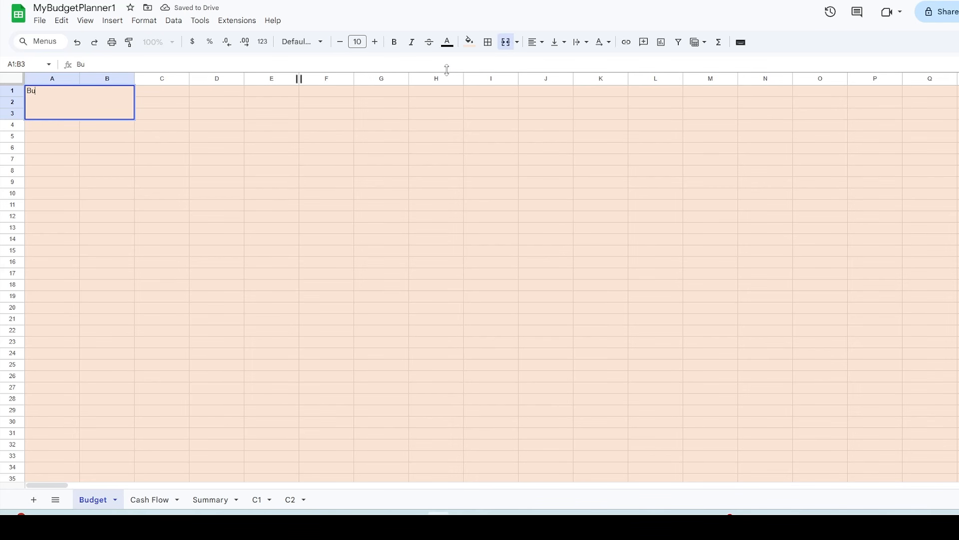
text(dget)
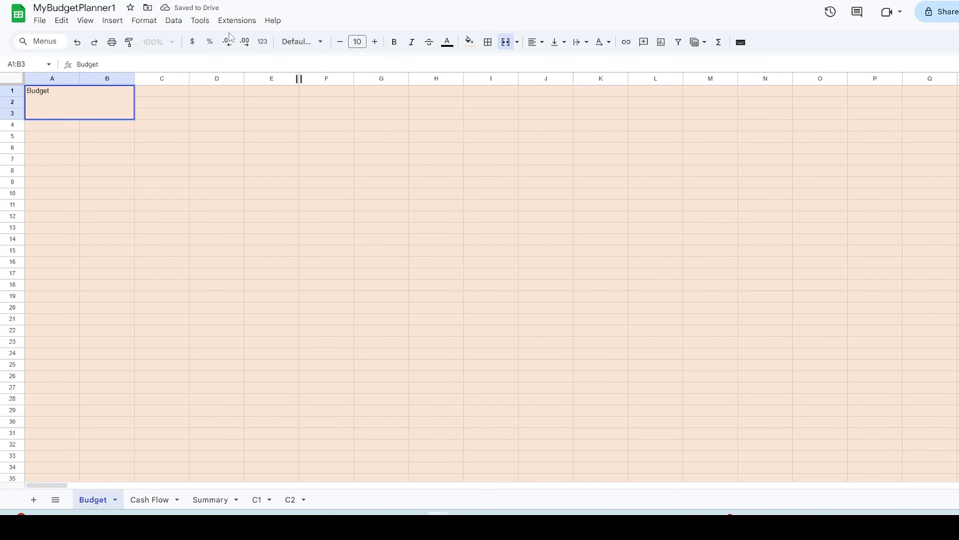
Step: Set the Budget title text in A1:B3 to font size 20 and make it bold
double_click(52, 90)
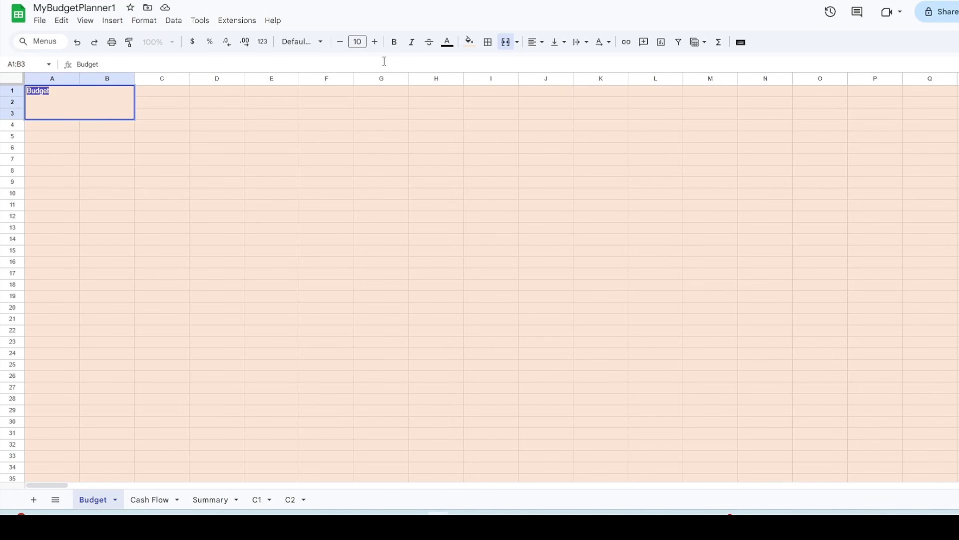
click(376, 42)
click(375, 42)
click(375, 42)
click(375, 42)
click(375, 42)
click(375, 42)
click(375, 42)
click(375, 42)
click(375, 42)
click(375, 42)
click(394, 42)
Step: Color the Budget title text with the custom dark gold #806000
click(447, 42)
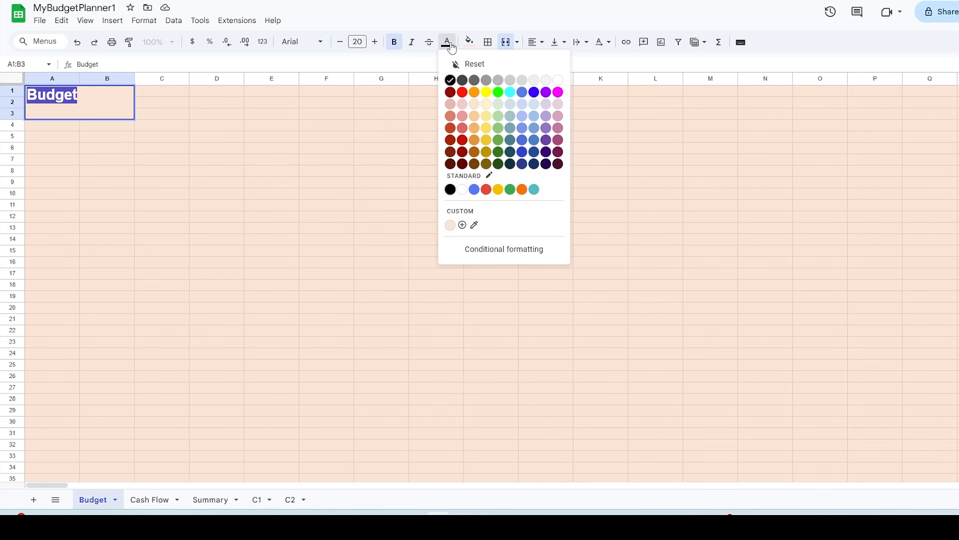
click(460, 224)
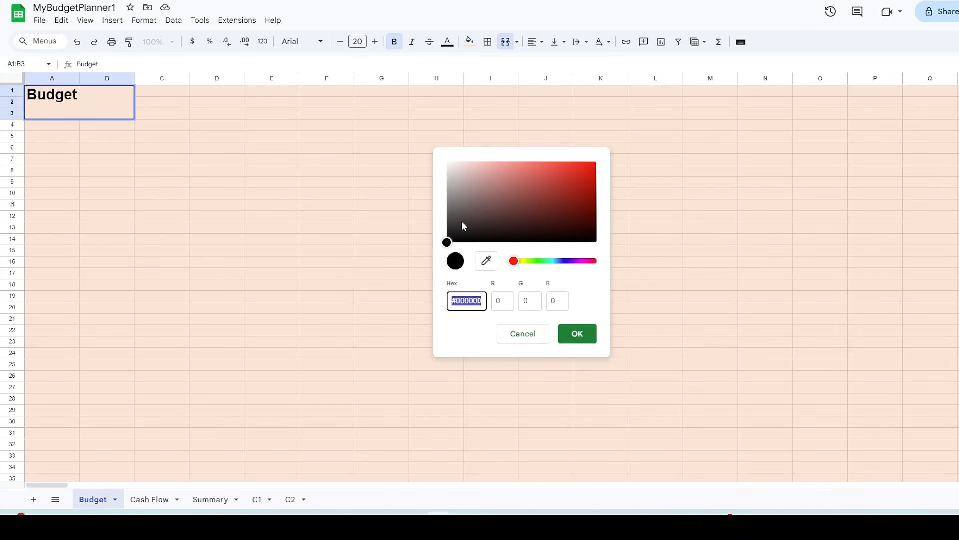
click(460, 300)
key(BackSpace)
text(8)
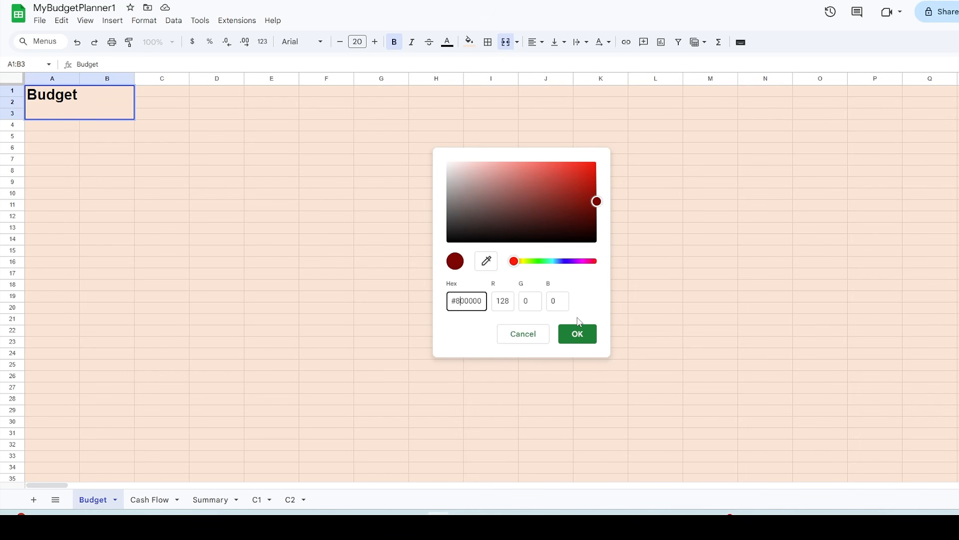
key(Right)
key(Right)
text(6)
key(Return)
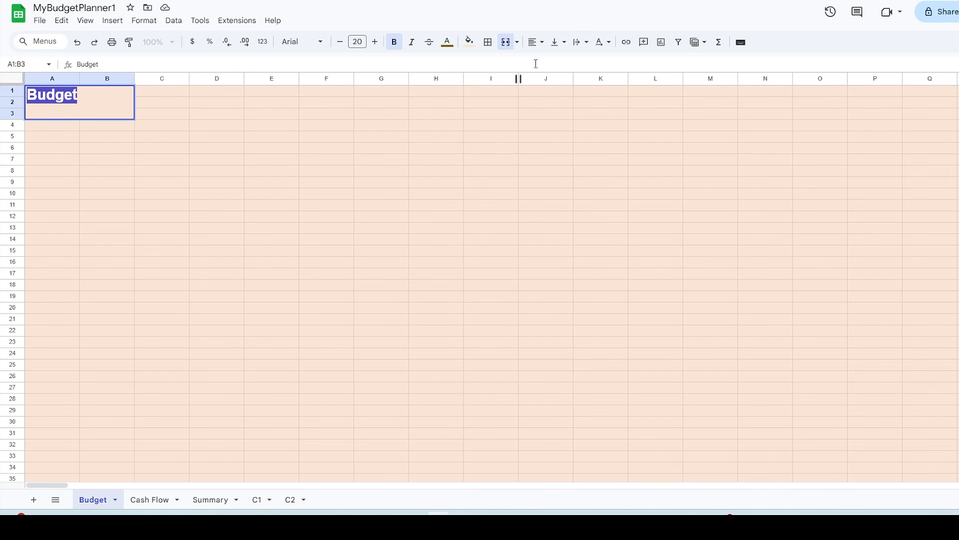
Step: Center the Budget title horizontally and vertically within the merged cell A1:B3
click(539, 47)
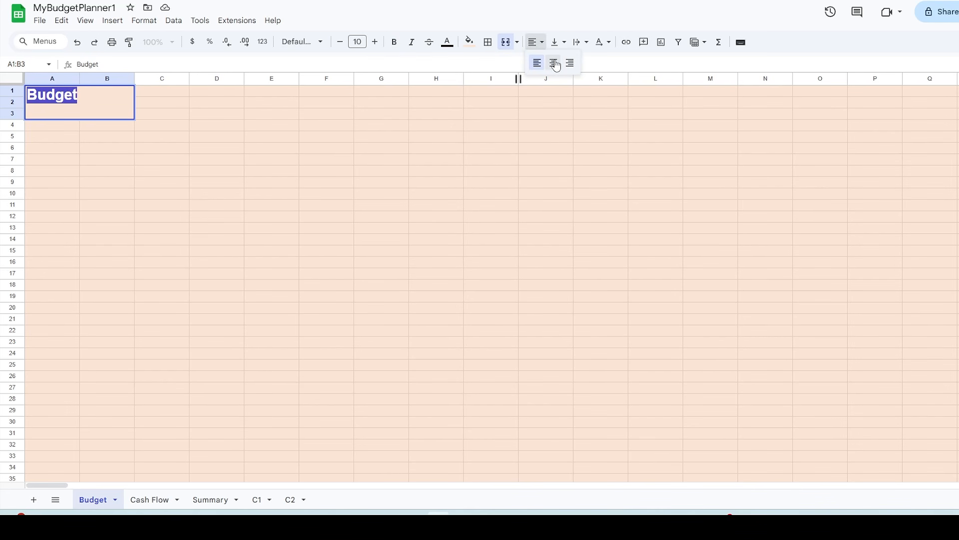
click(553, 62)
click(561, 44)
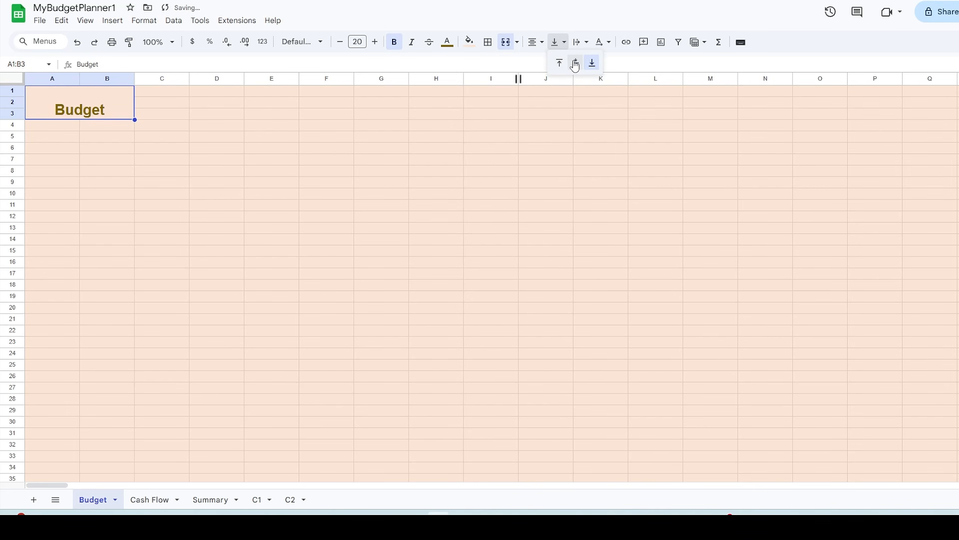
click(576, 63)
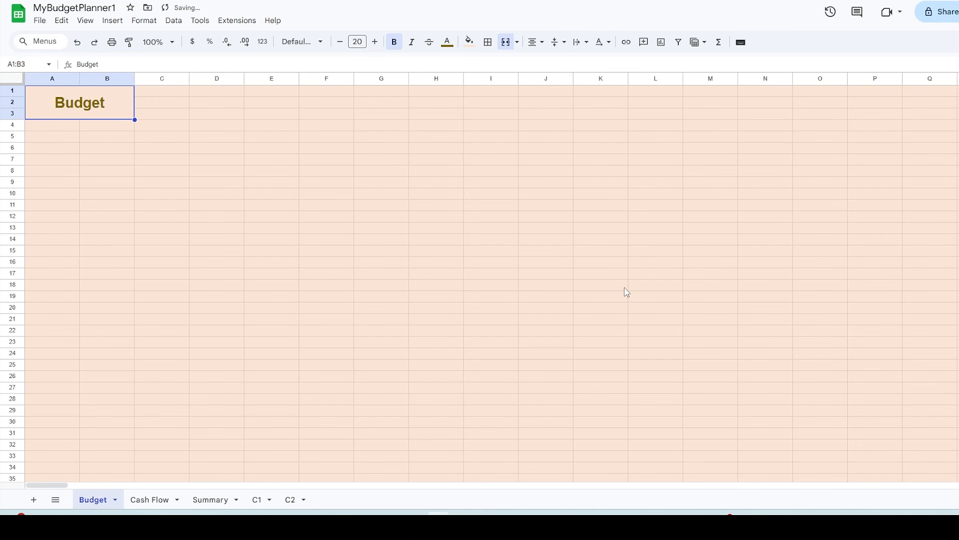
Step: Merge cells E2:G2 and enter the label "Set your Starting Year:" in the merged cell
drag(264, 107, 383, 105)
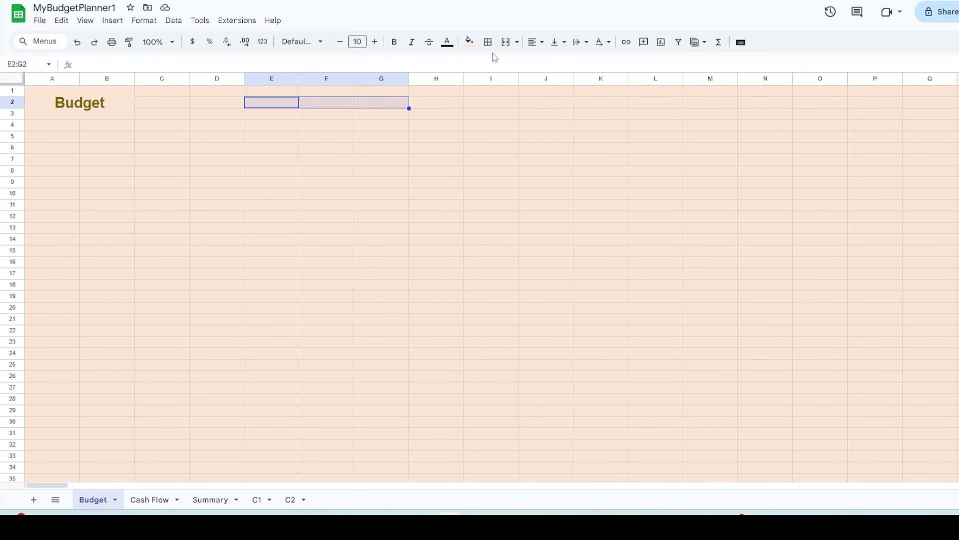
click(506, 42)
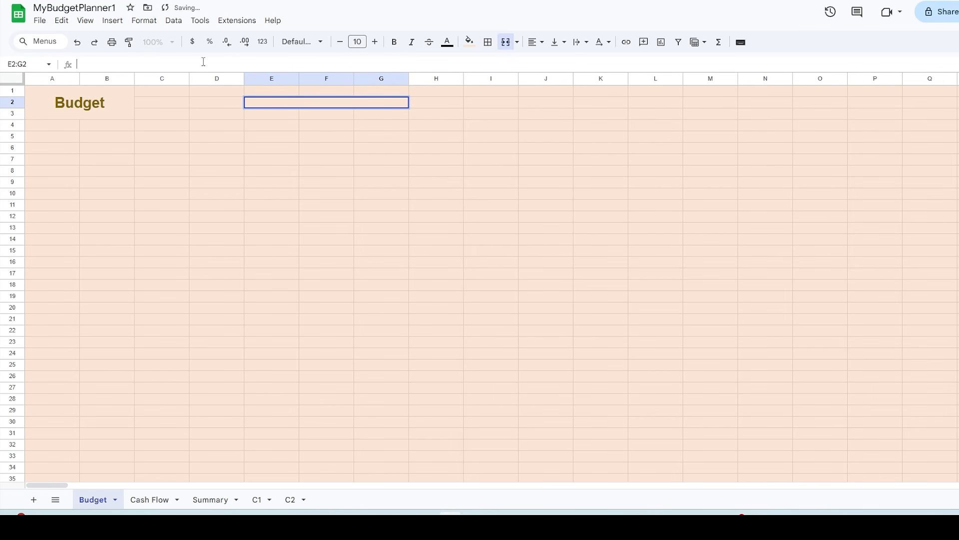
text(Set your Starting Year:)
Step: Format the starting year label in E2:G2 as bold, font size 14 and right-aligned
drag(197, 64, 74, 64)
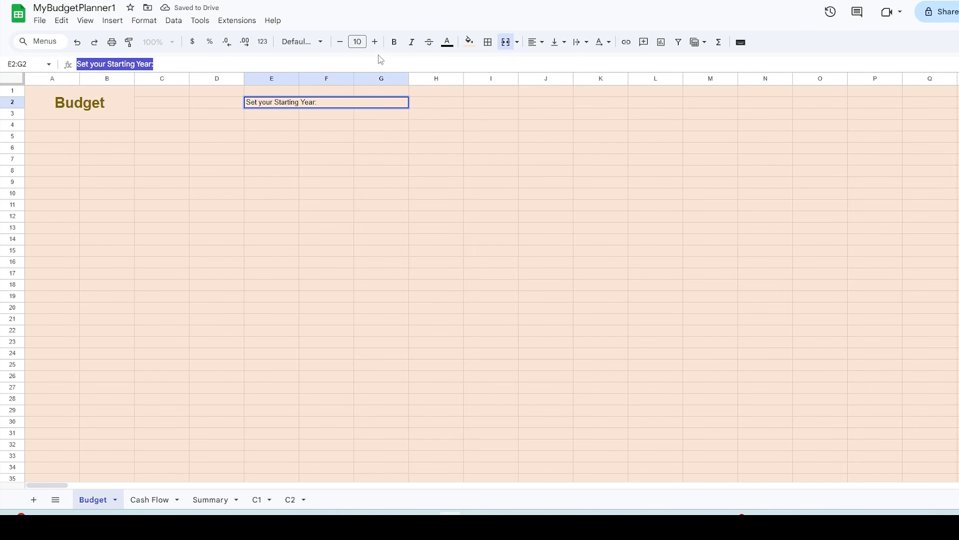
click(375, 42)
click(375, 42)
click(375, 42)
click(375, 42)
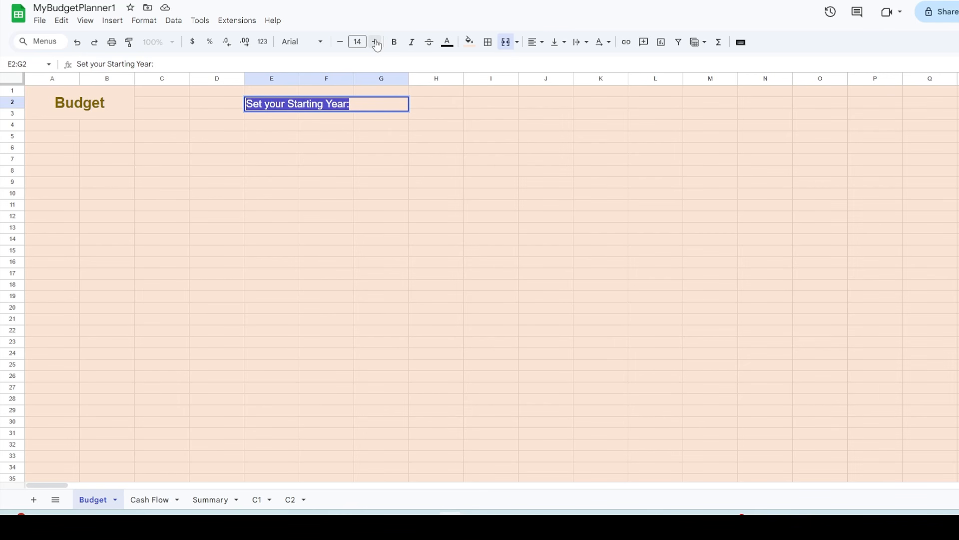
click(394, 42)
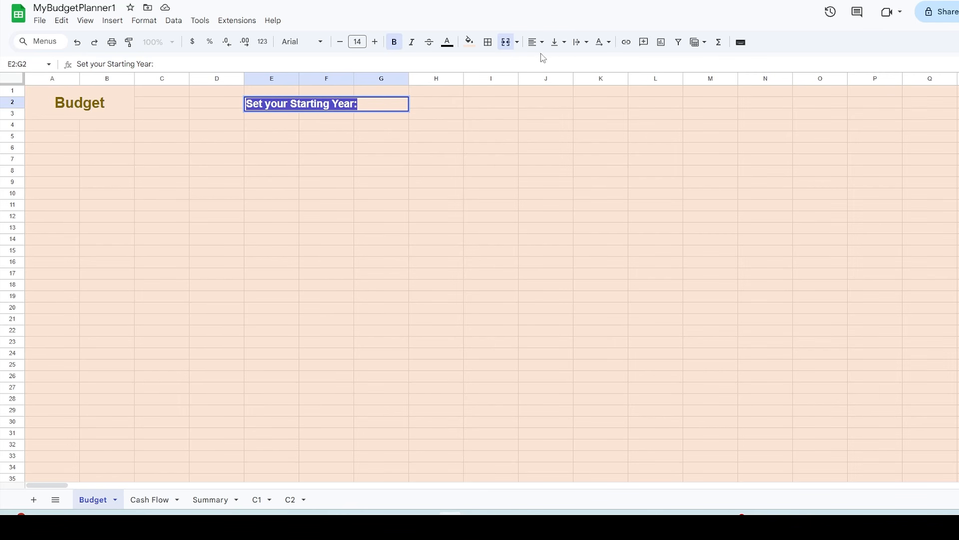
click(536, 42)
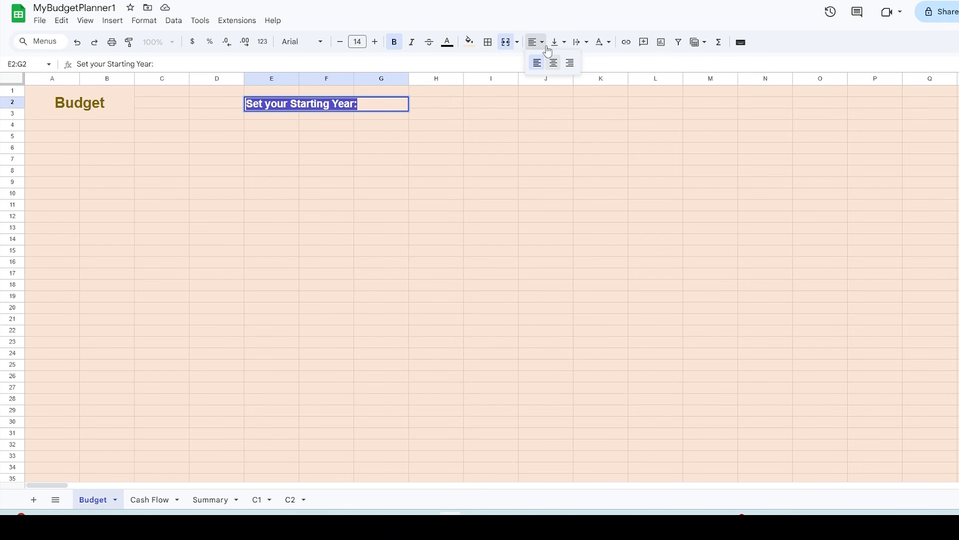
click(570, 62)
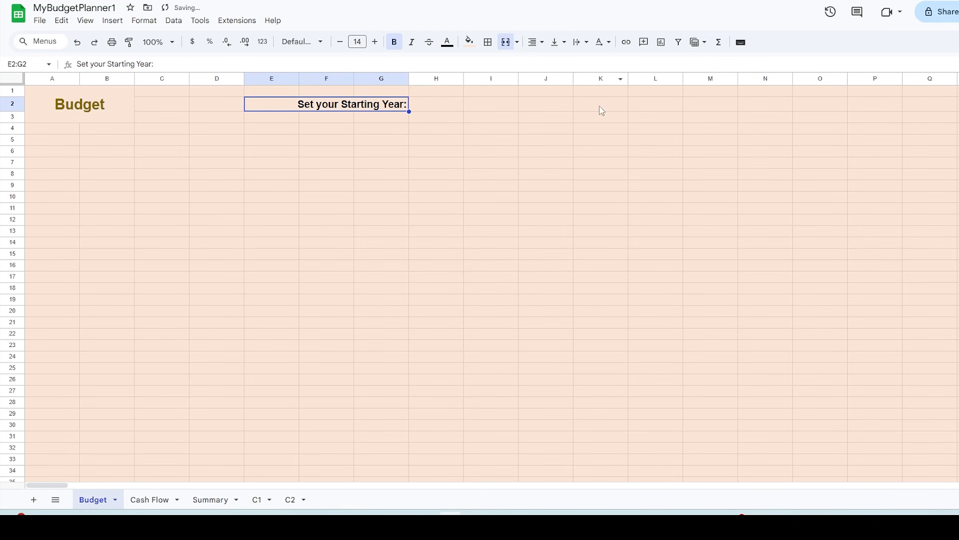
Step: Fill cell H2, beside the starting year label, with white
click(446, 106)
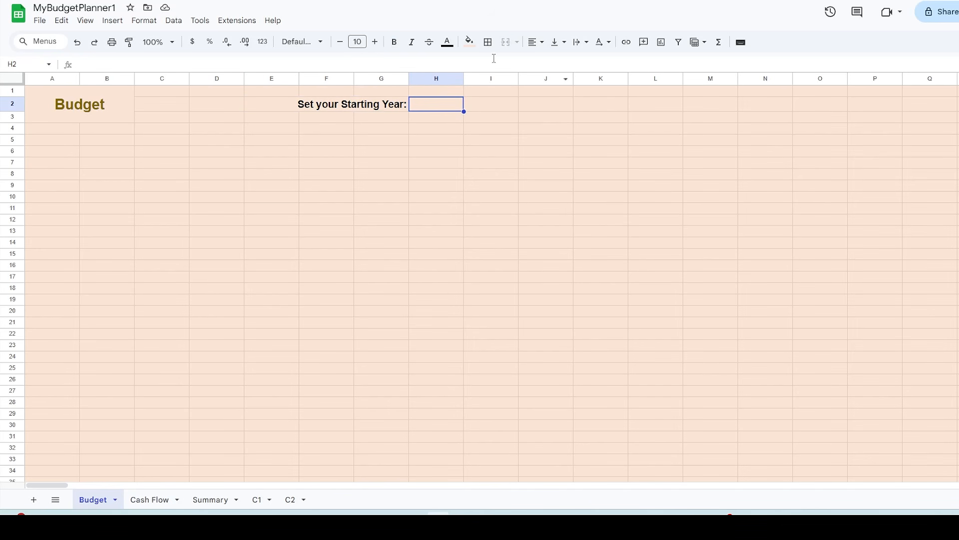
click(470, 42)
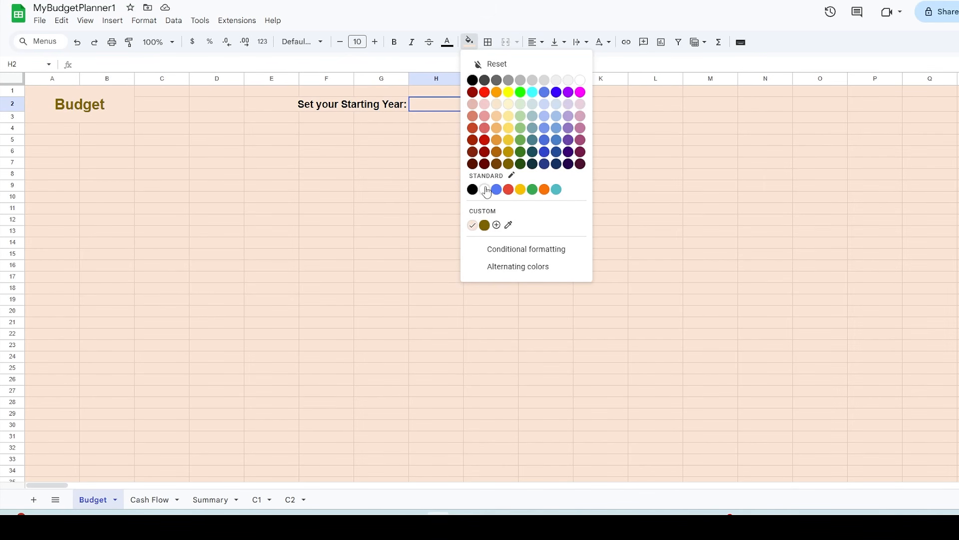
click(485, 190)
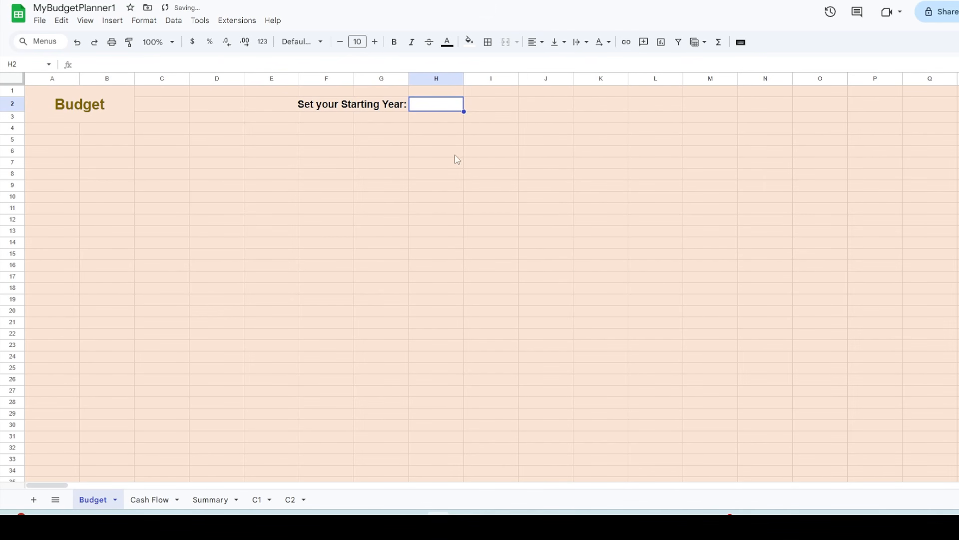
Step: Name cell H2 initial_year and check its entry in the list of named ranges
click(18, 64)
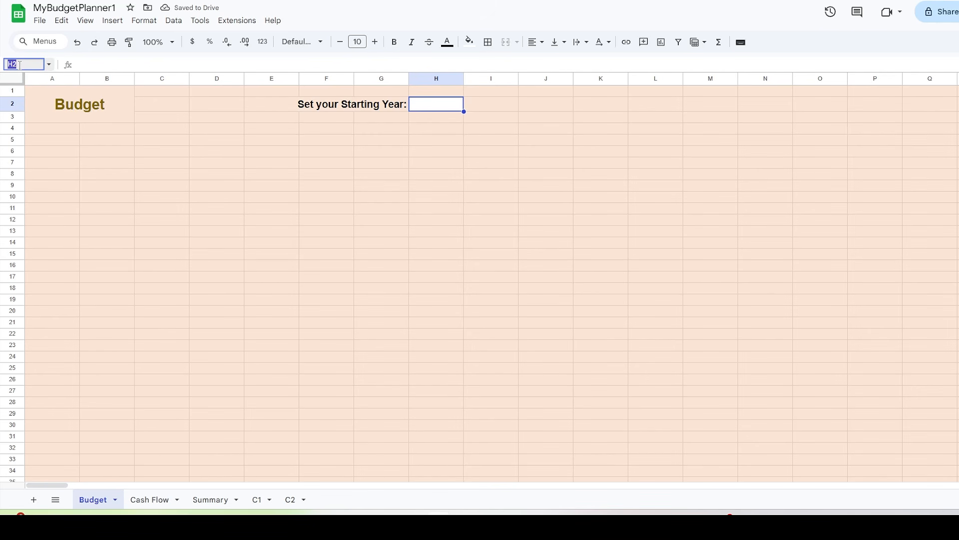
text(initial_year)
key(Return)
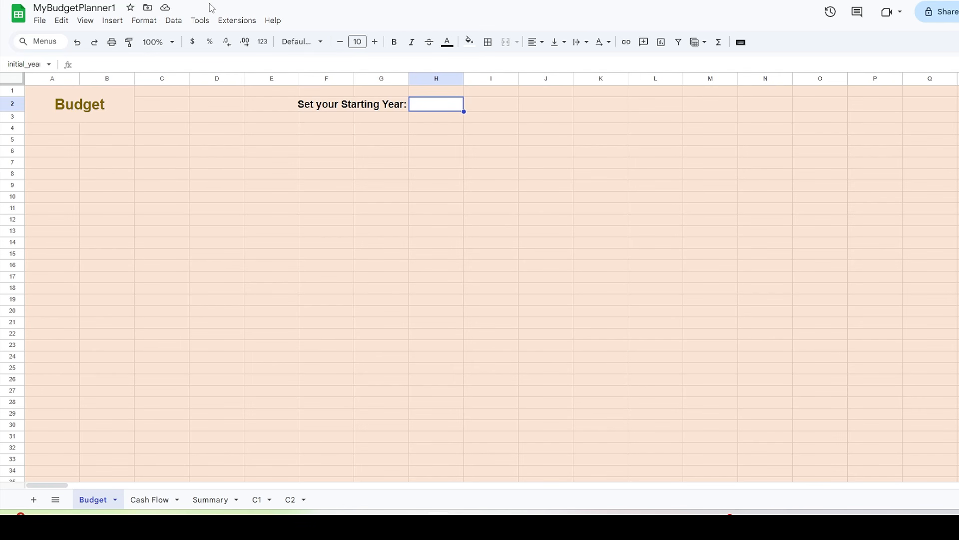
click(179, 24)
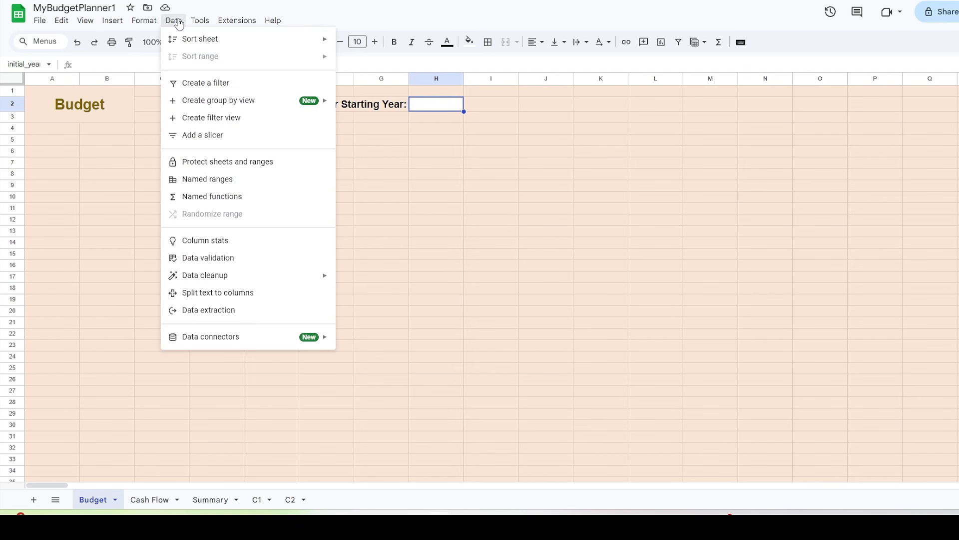
click(218, 181)
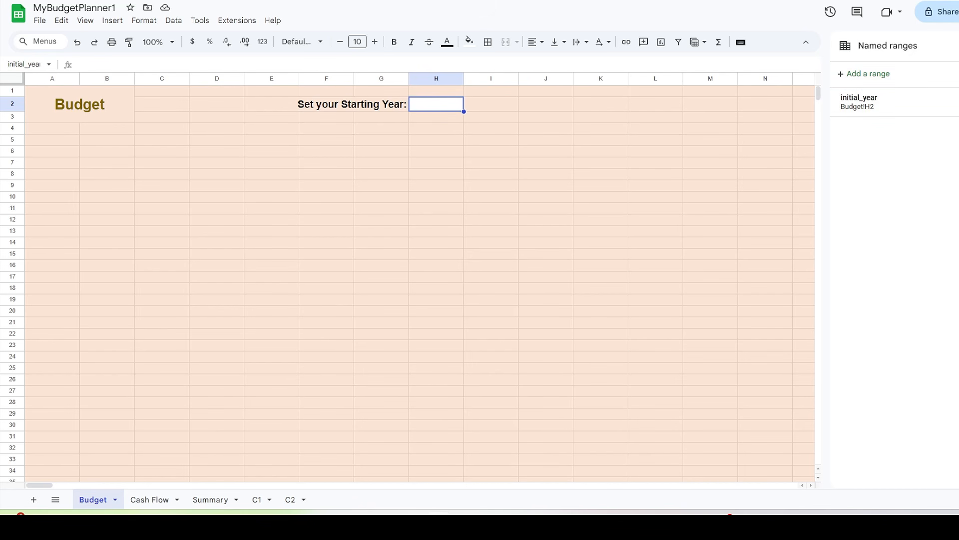
click(958, 45)
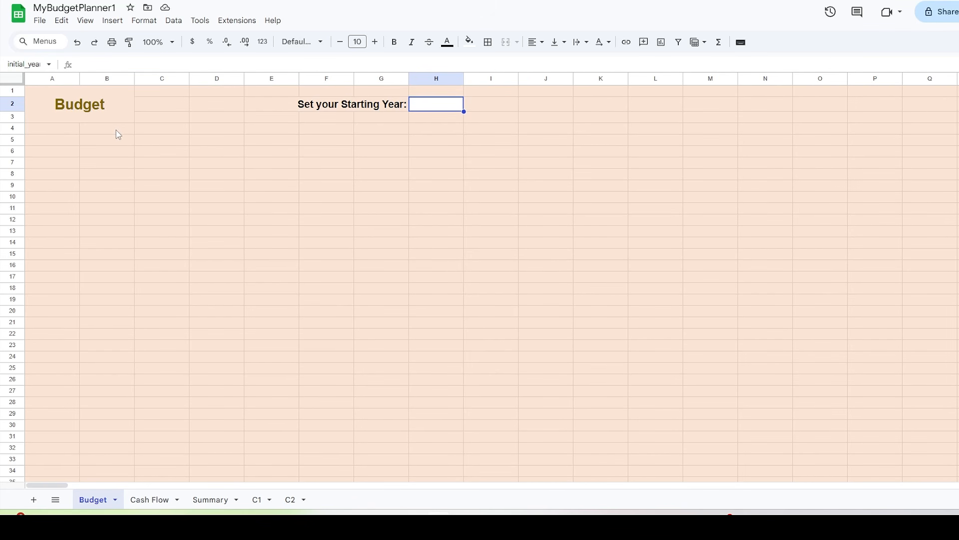
Step: Enter the heading Income in B6 and number cells C6 through P6 from 1 to 14
click(111, 155)
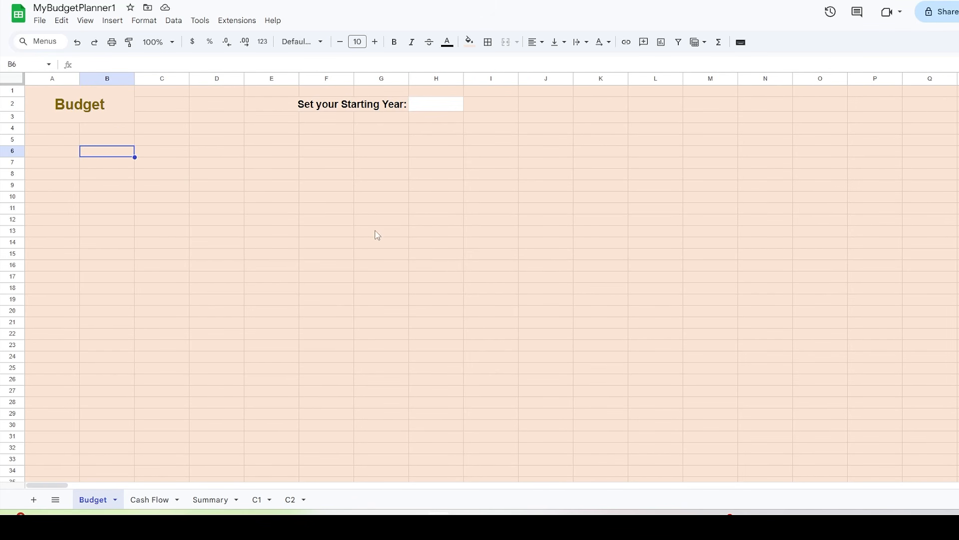
text(Inc)
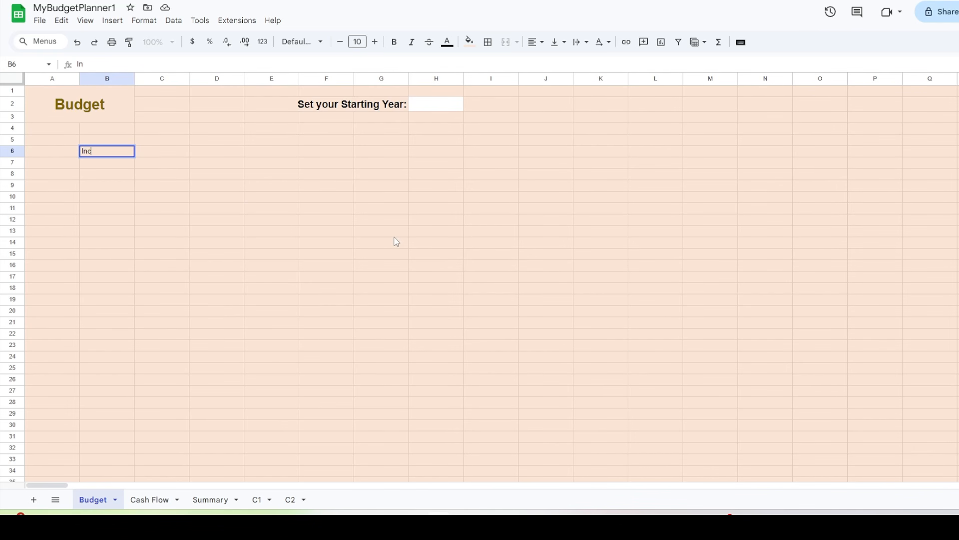
text(om)
key(Tab)
text(1)
key(Tab)
text(2)
key(Tab)
text(3)
key(Tab)
text(4)
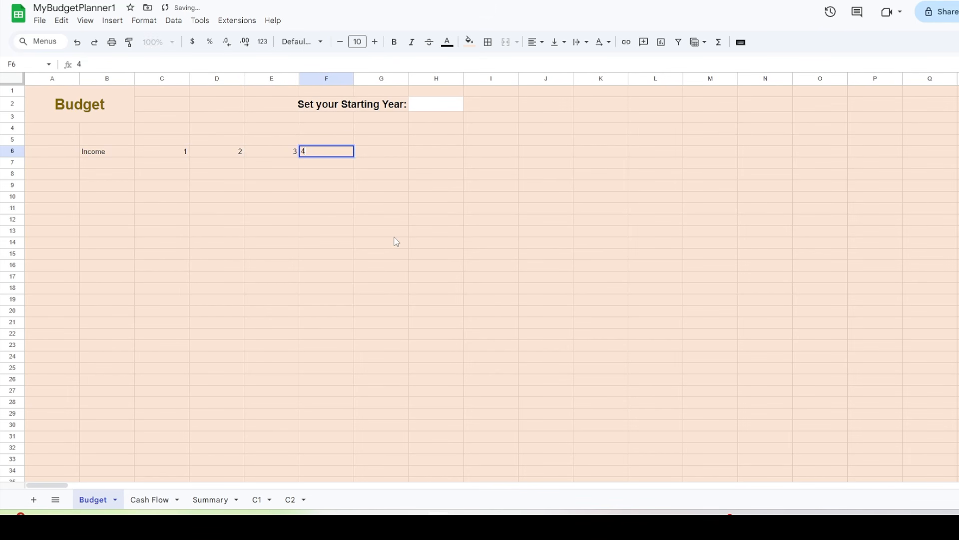
key(Tab)
text(5)
key(Tab)
text(6)
key(Tab)
text(7)
key(Tab)
text(8)
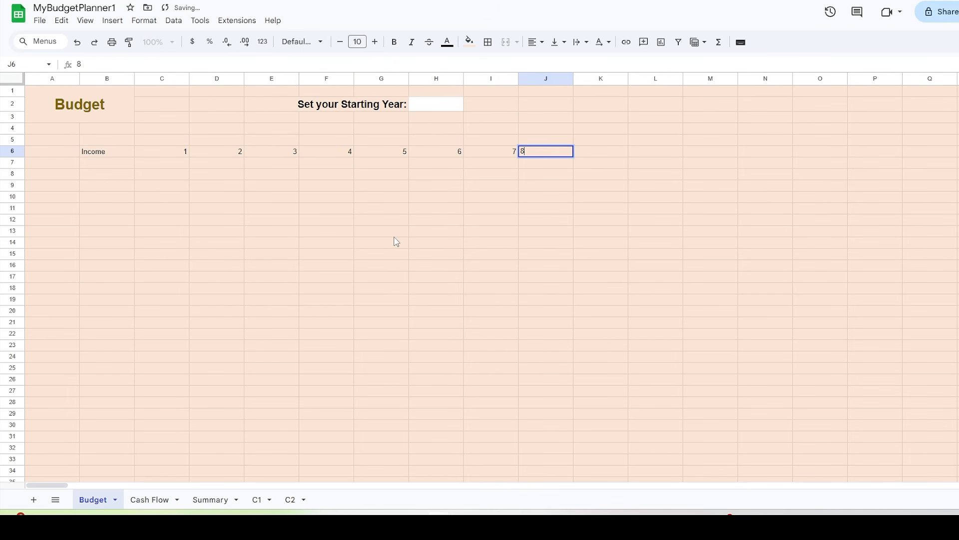
key(Tab)
text(9)
key(Tab)
text(10)
key(Tab)
text(11)
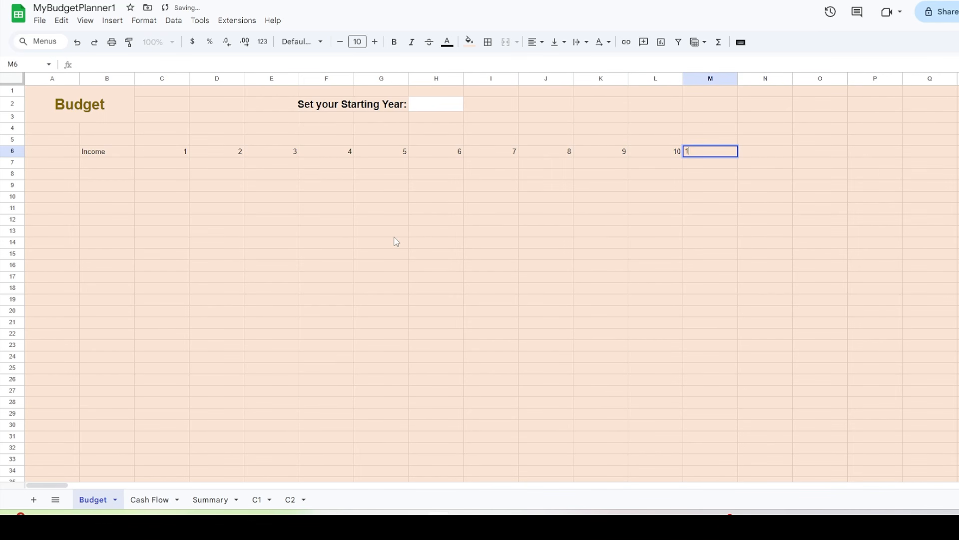
key(Tab)
text(12)
key(Tab)
text(13)
key(Tab)
text(1)
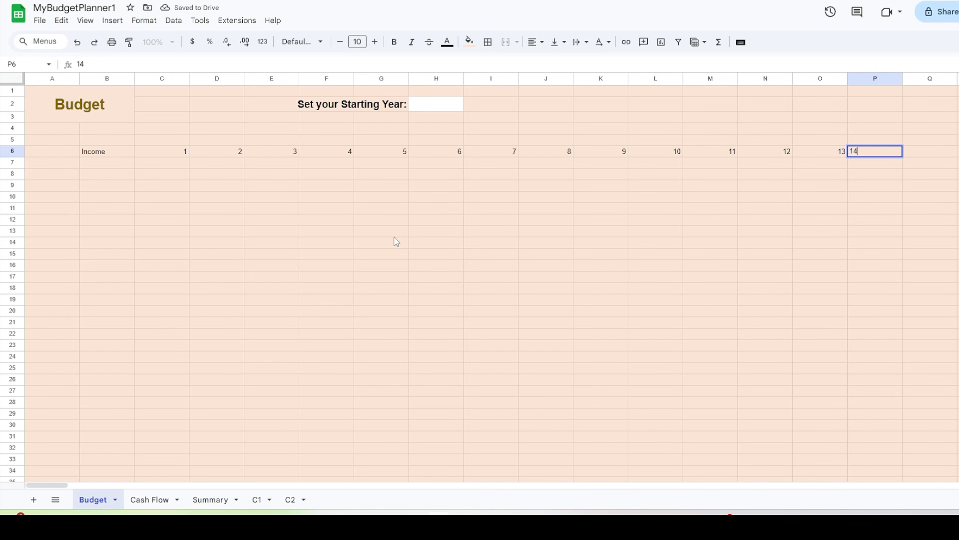
key(Tab)
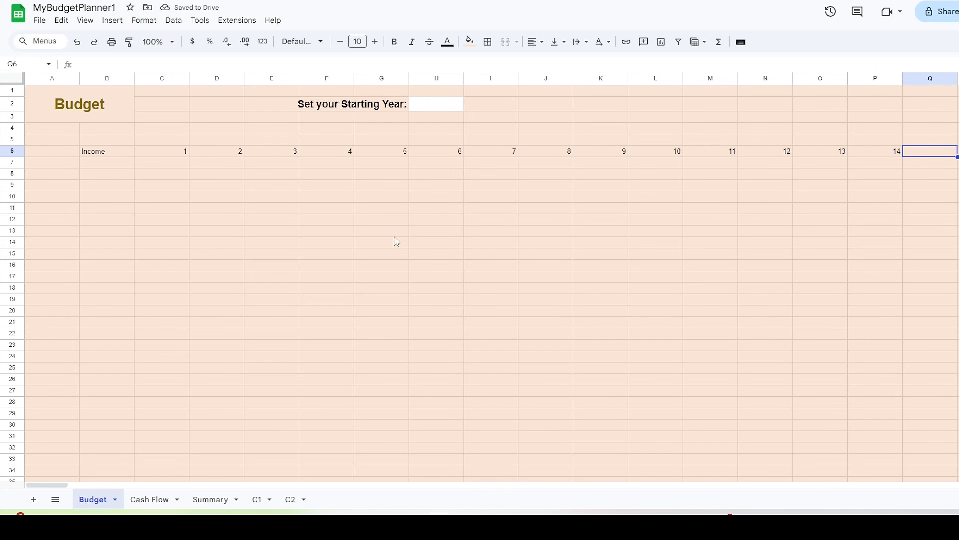
Step: Enter the income categories Employment in B7 and Business in B8
click(104, 167)
text(Emplo)
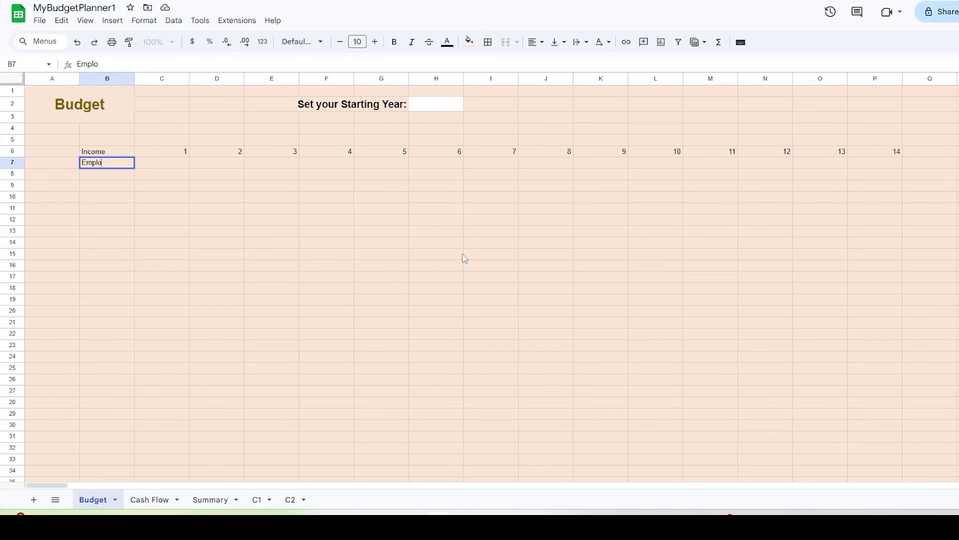
text(yment)
key(Return)
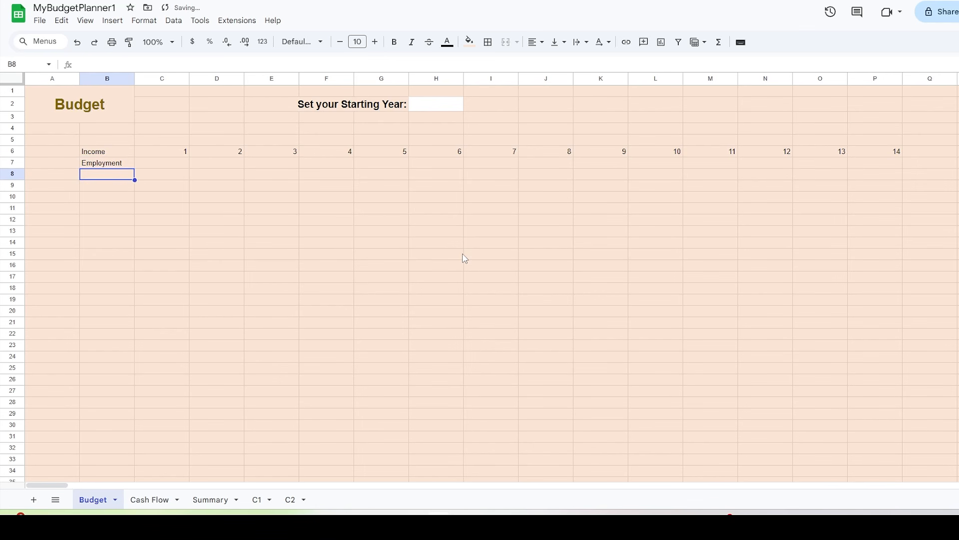
text(Business)
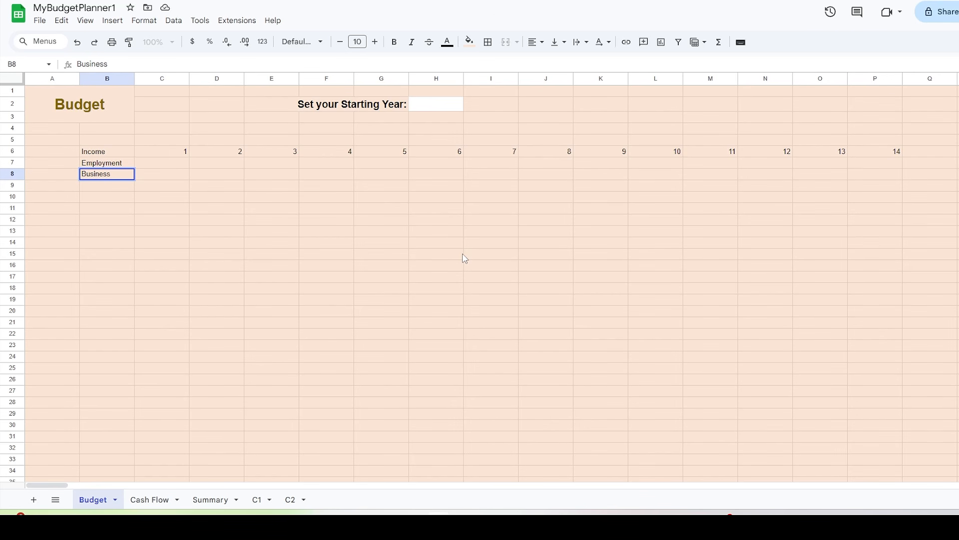
key(Tab)
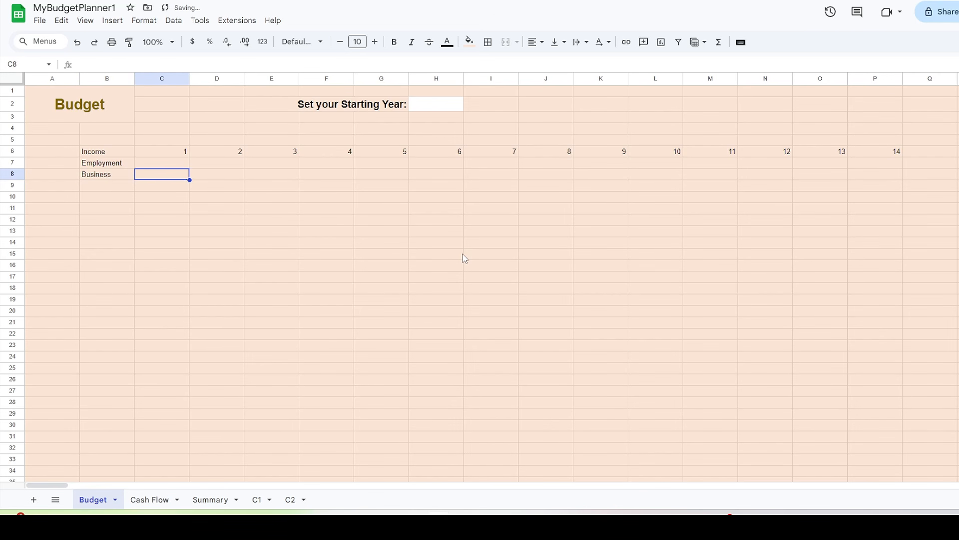
Step: Enter 4000 in D7 for Employment and 2000 in D8 for Business, and fill both amounts across to column O
click(223, 164)
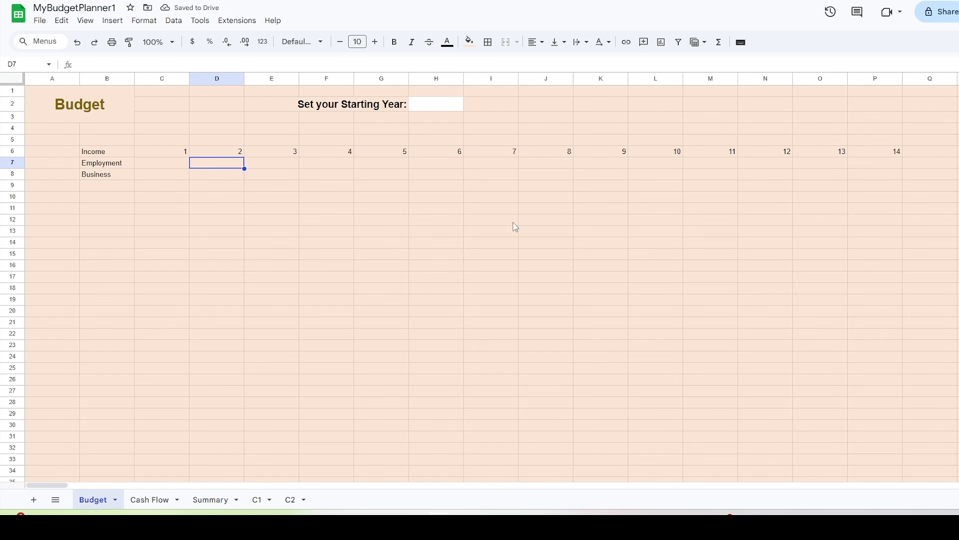
text(4000)
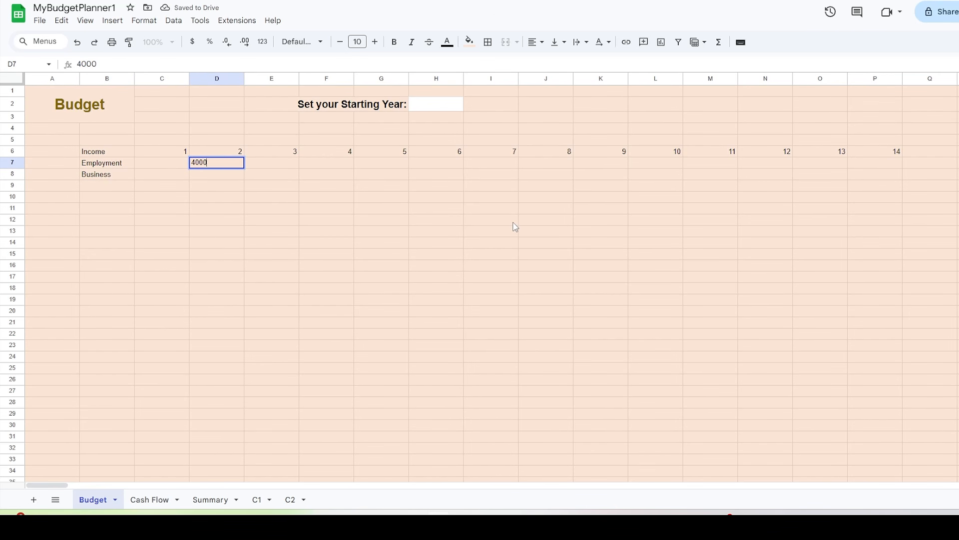
key(Return)
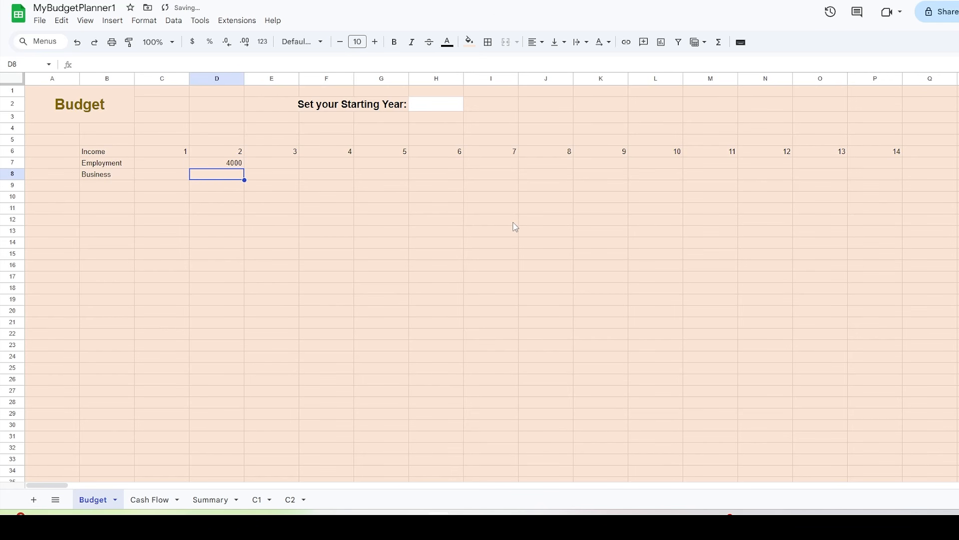
text(2000)
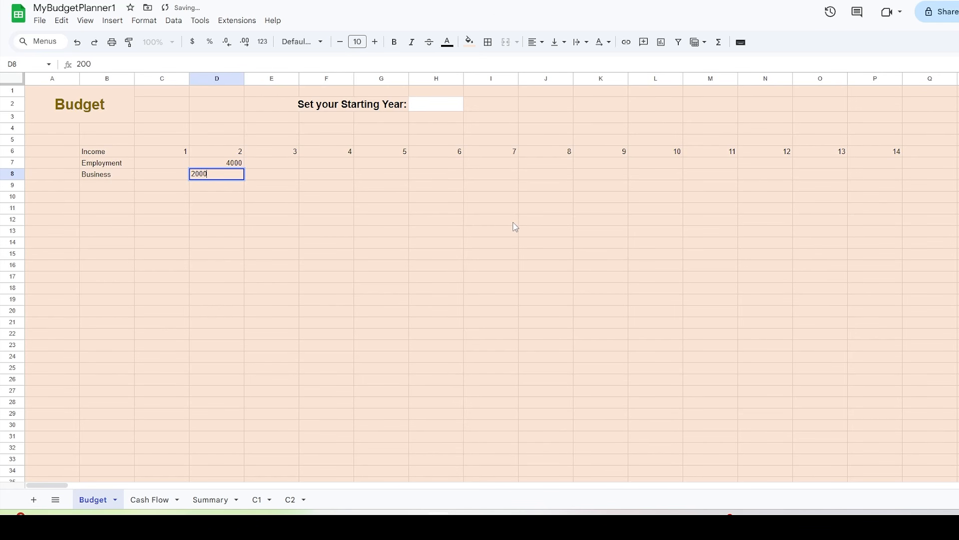
key(Tab)
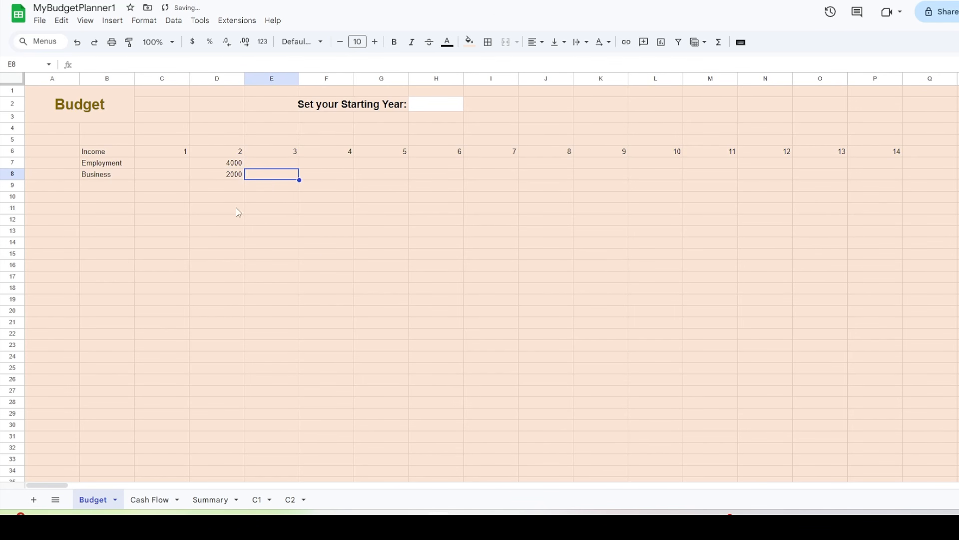
click(237, 167)
drag(236, 167, 832, 181)
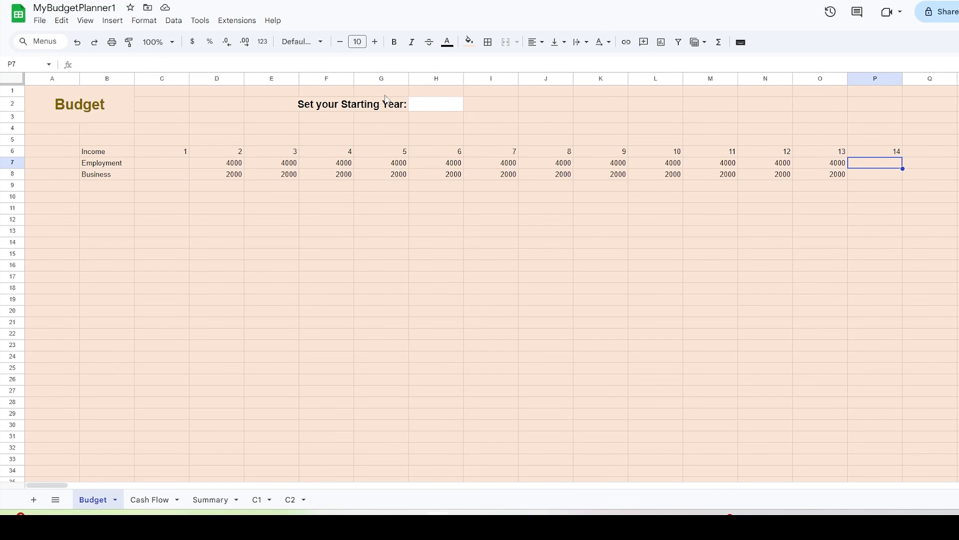
Step: Total the Employment row in P7 with the formula =IF(SUM(D7:O7)<>0,SUM(D7:O7),"")
click(373, 61)
text(=IF(SUM(D7:O7)<>0,SUM(D7:O7),""))
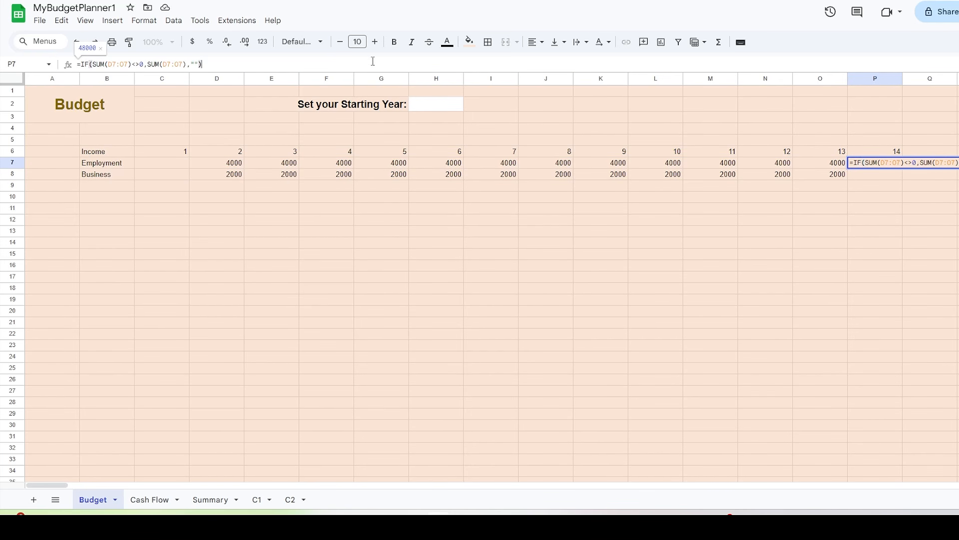
key(Return)
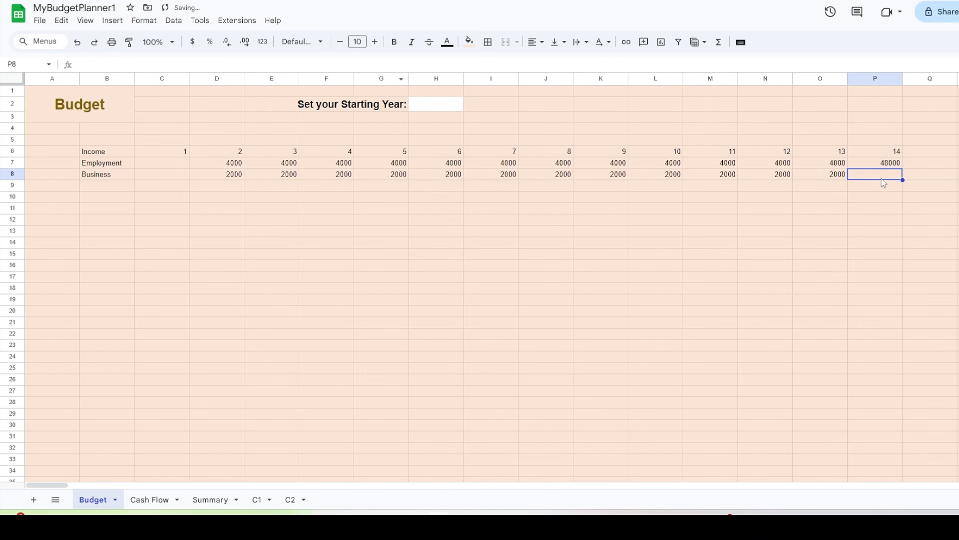
key(Up)
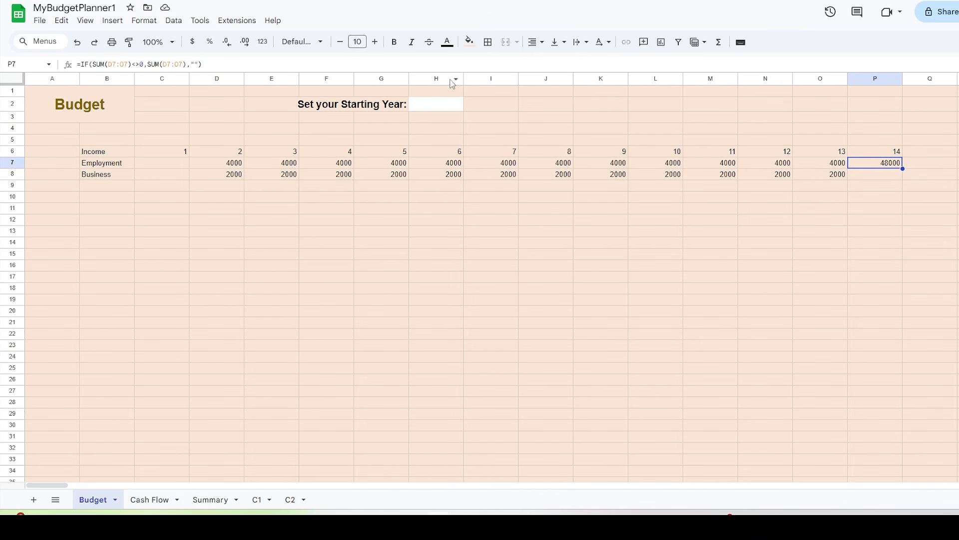
Step: Make the Employment total in P7 bold and copy its formula down to the Business row in P8
click(394, 44)
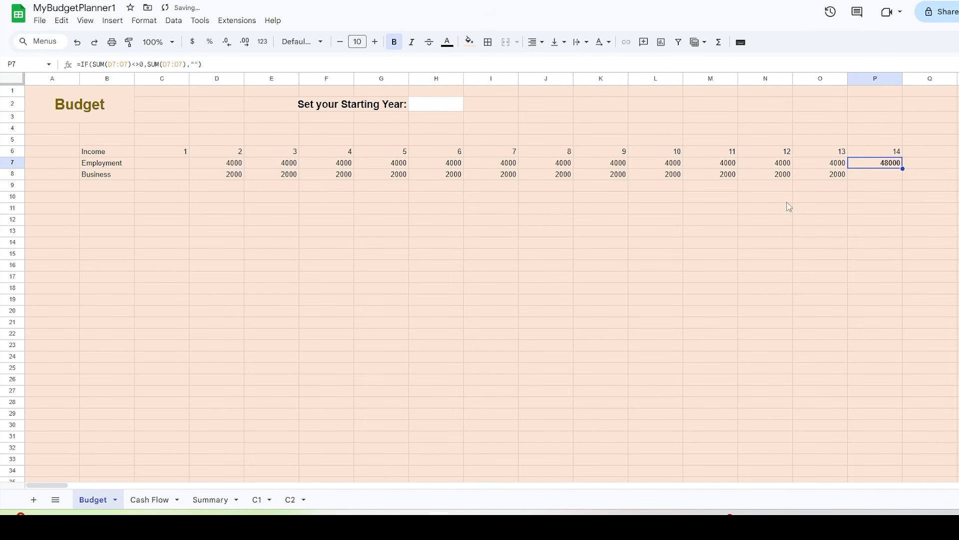
drag(902, 168, 903, 179)
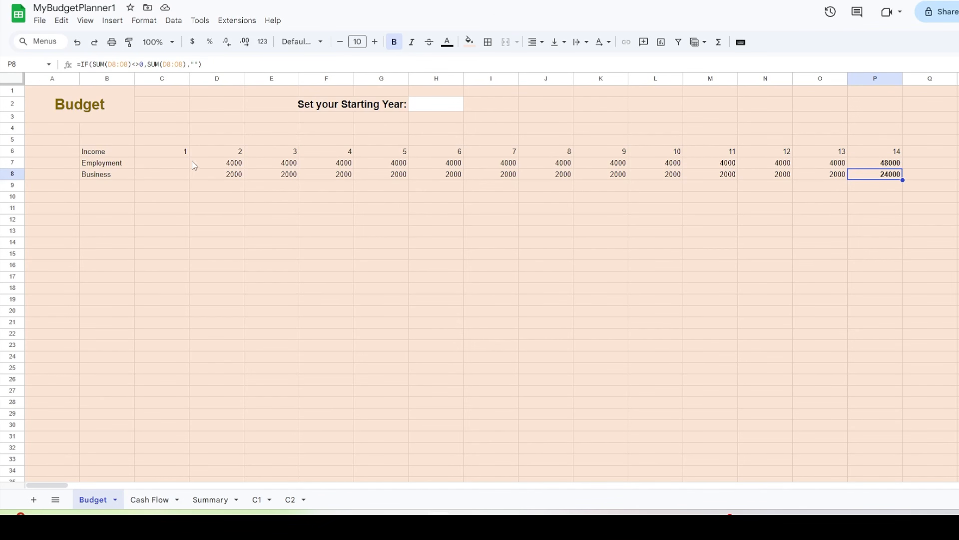
Step: Format the income amounts and totals in D7:P8 with the #,##0 number format
drag(234, 166, 885, 176)
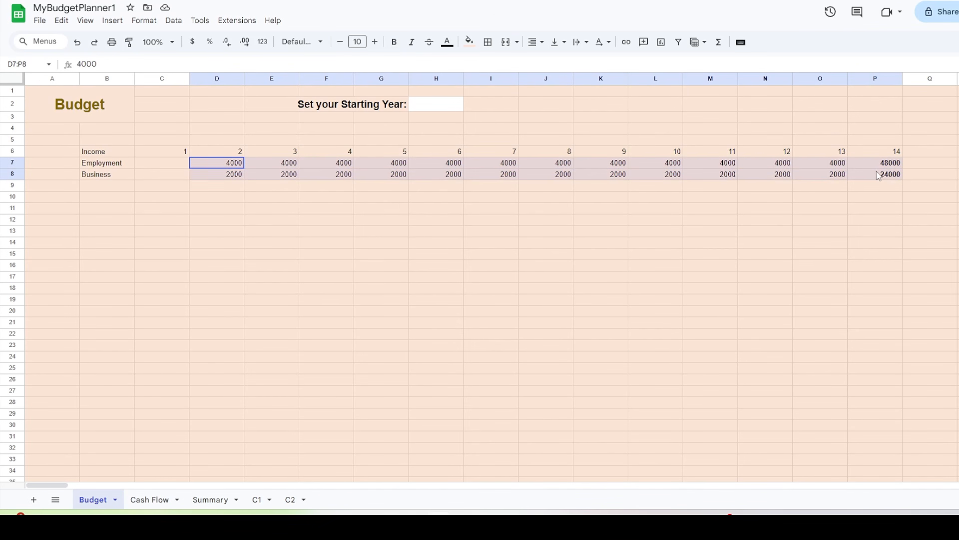
click(140, 22)
mouse_move(169, 68)
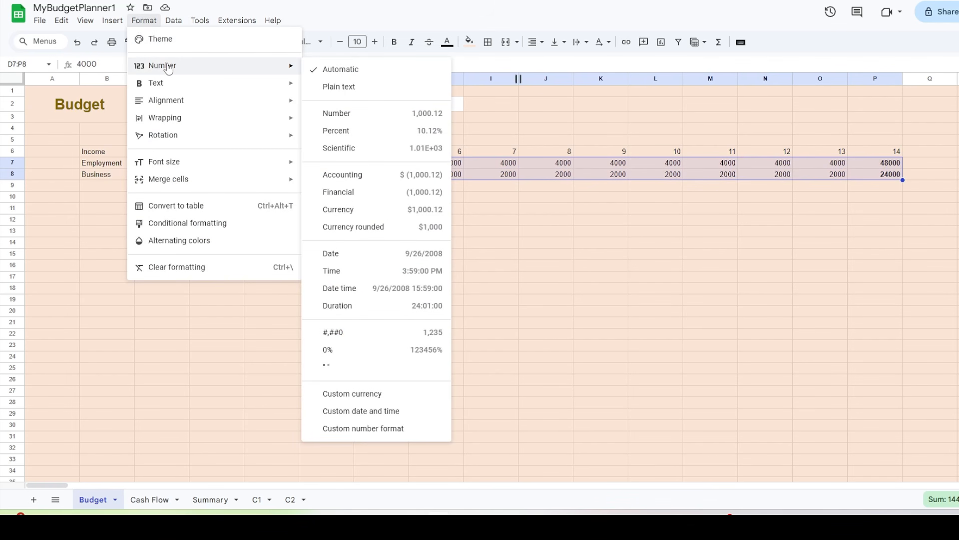
click(377, 338)
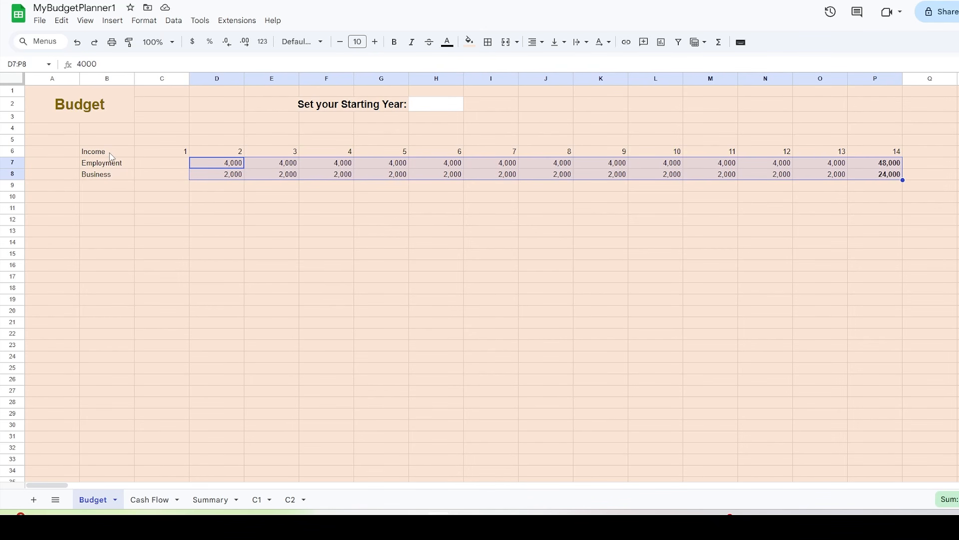
Step: Convert the range B6:P8 to a table and name the table Income
drag(110, 153, 894, 179)
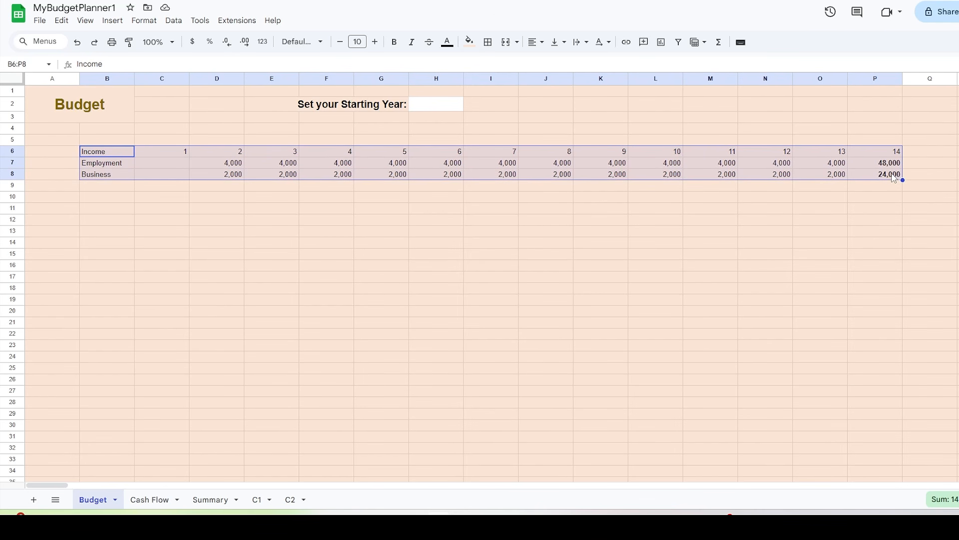
right_click(598, 179)
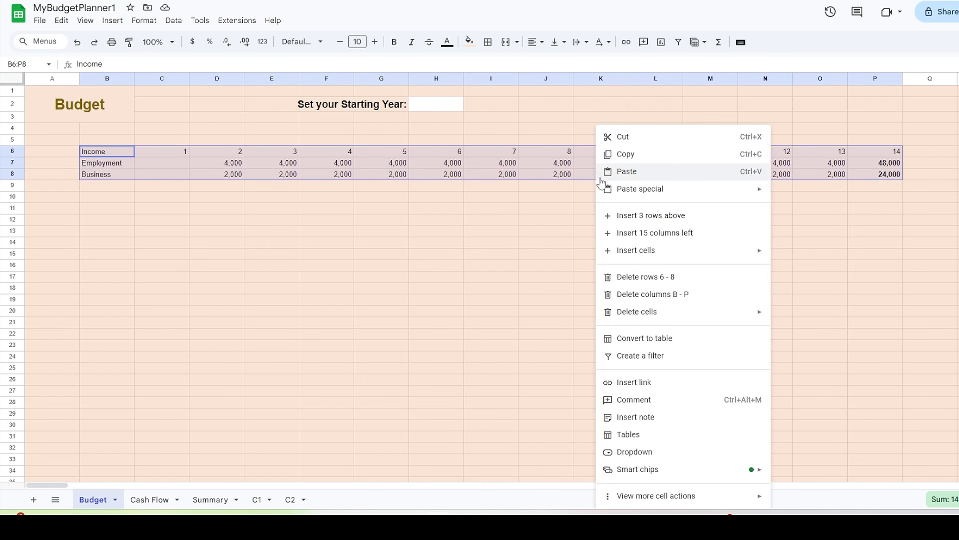
click(639, 340)
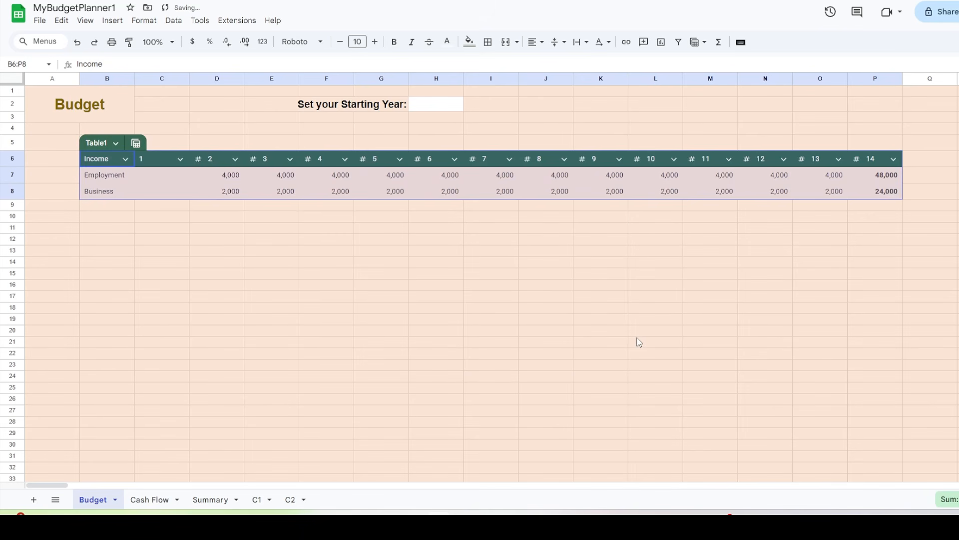
click(104, 144)
text(Incom)
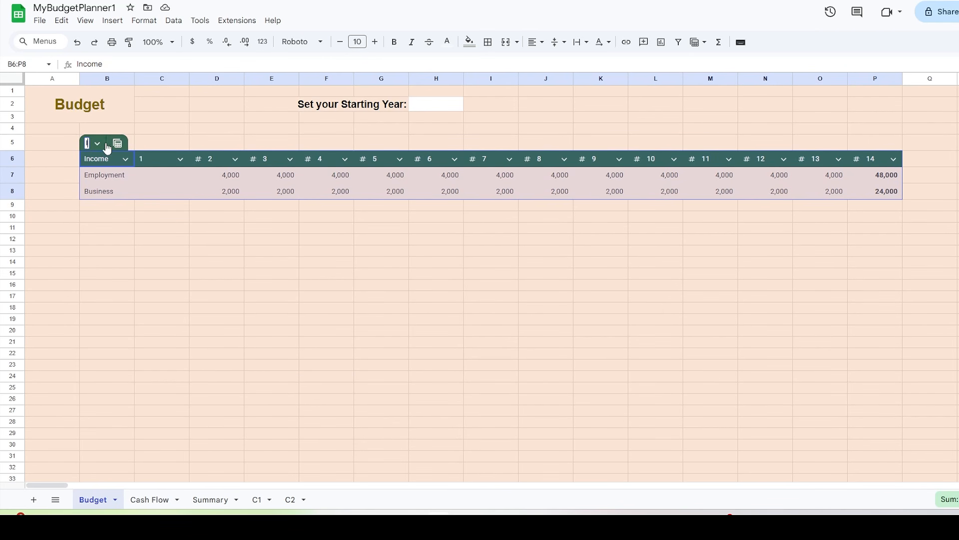
text(e)
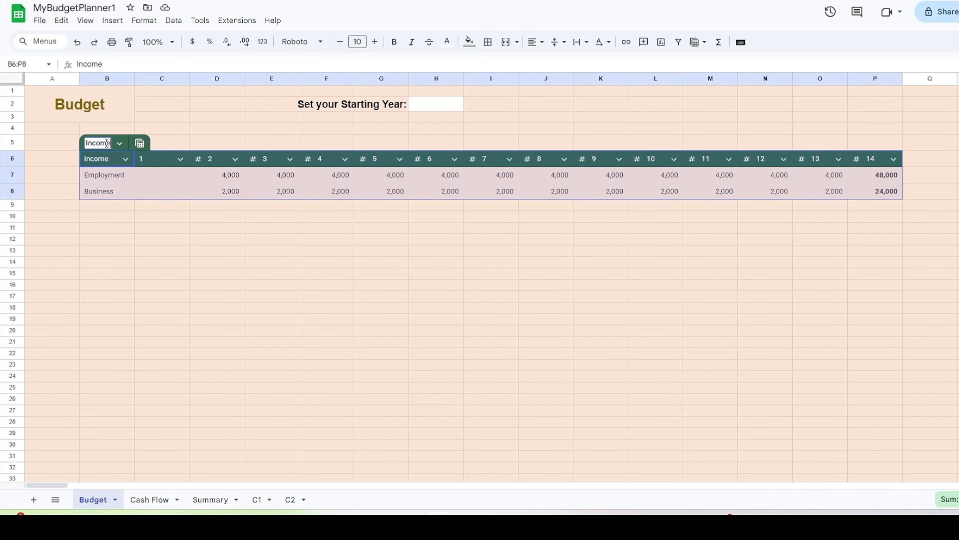
key(Return)
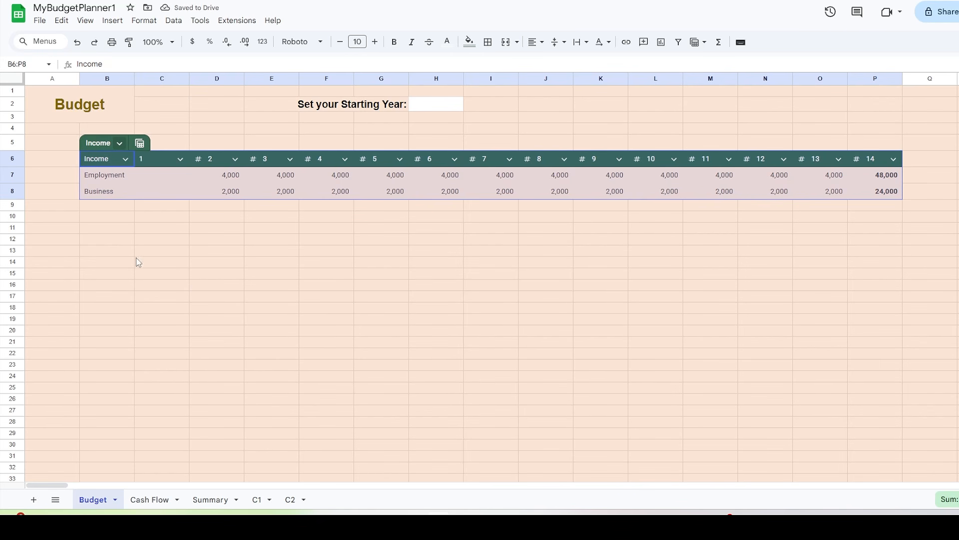
Step: Resize rows 5 through 100 of the Budget sheet to a uniform height
click(107, 220)
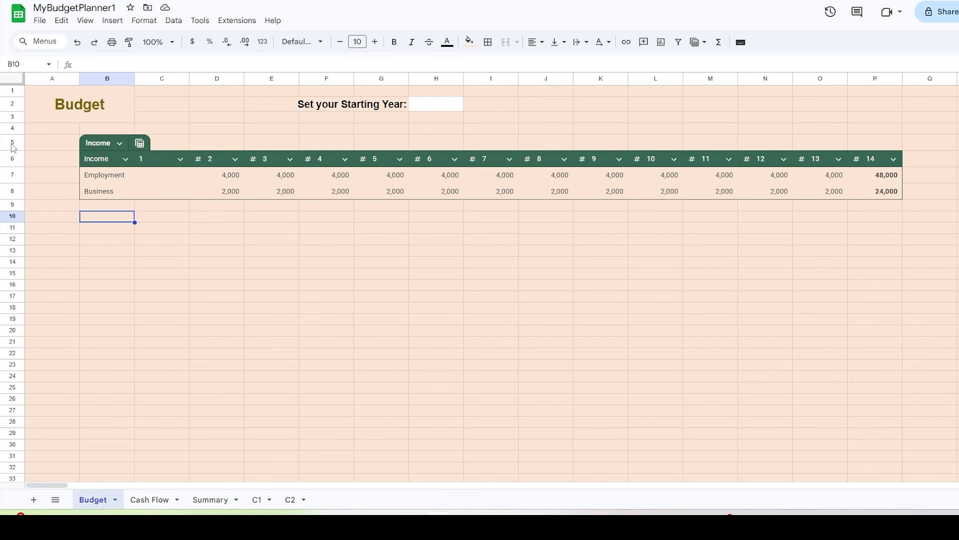
drag(13, 143, 10, 433)
right_click(11, 408)
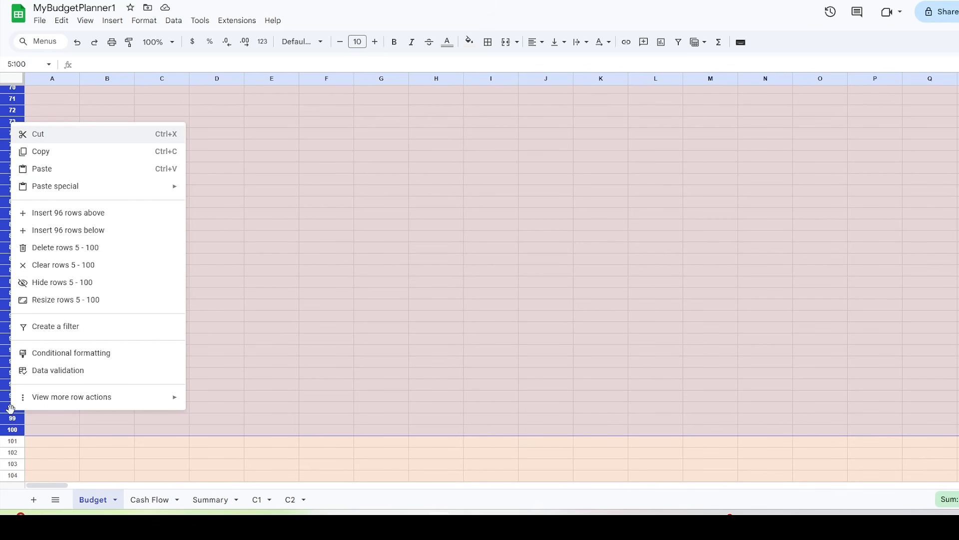
click(66, 300)
click(468, 223)
click(508, 303)
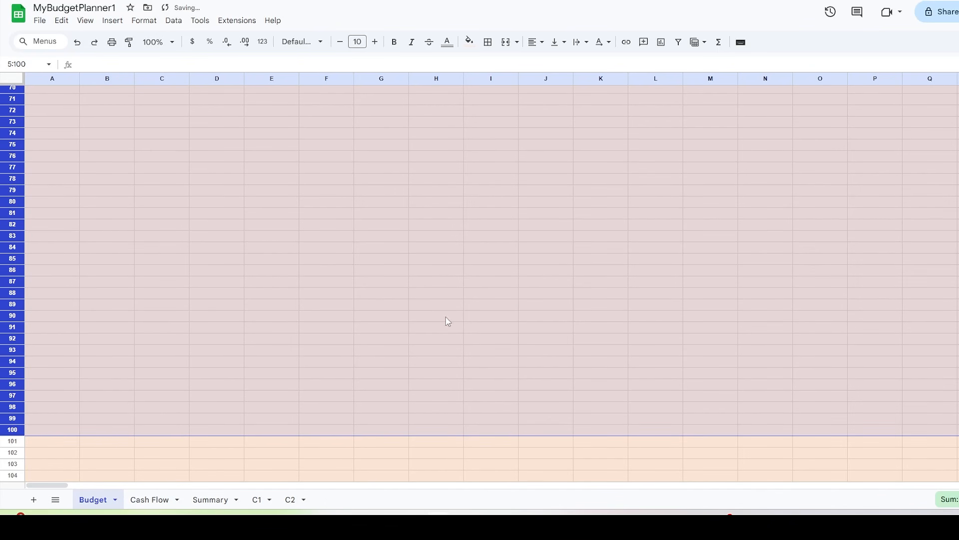
Step: Enter the label Total in B10 below the Income table, and make it bold and right-aligned
scroll(491, 283, up, 16)
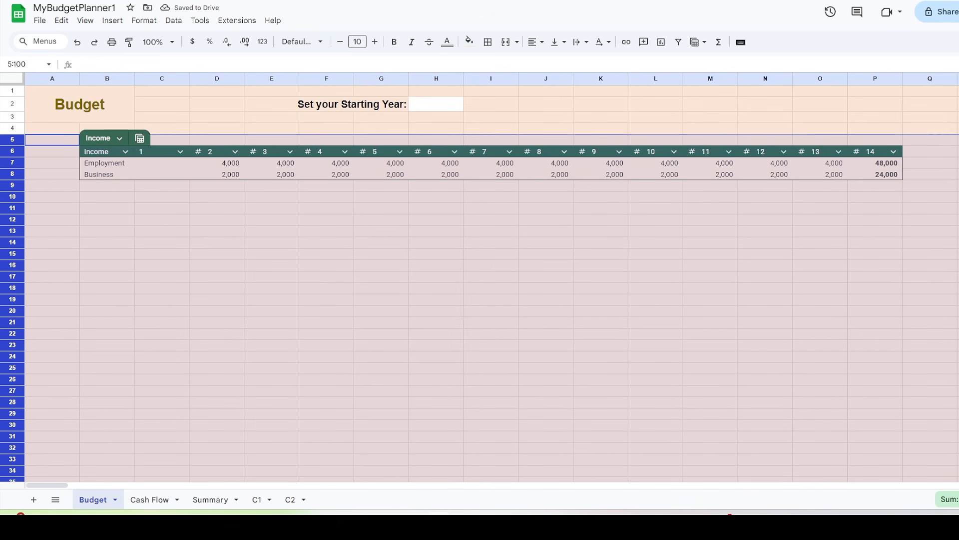
click(101, 197)
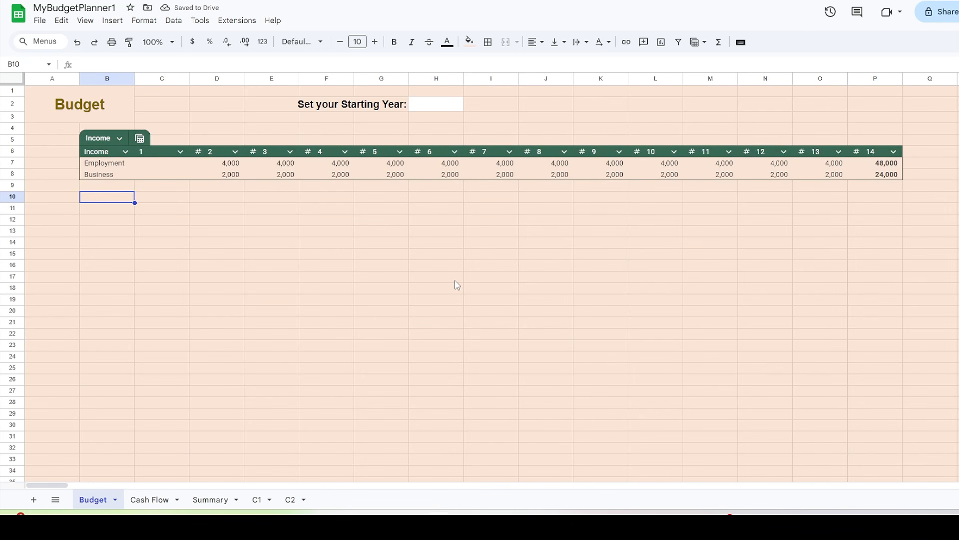
text(Tota)
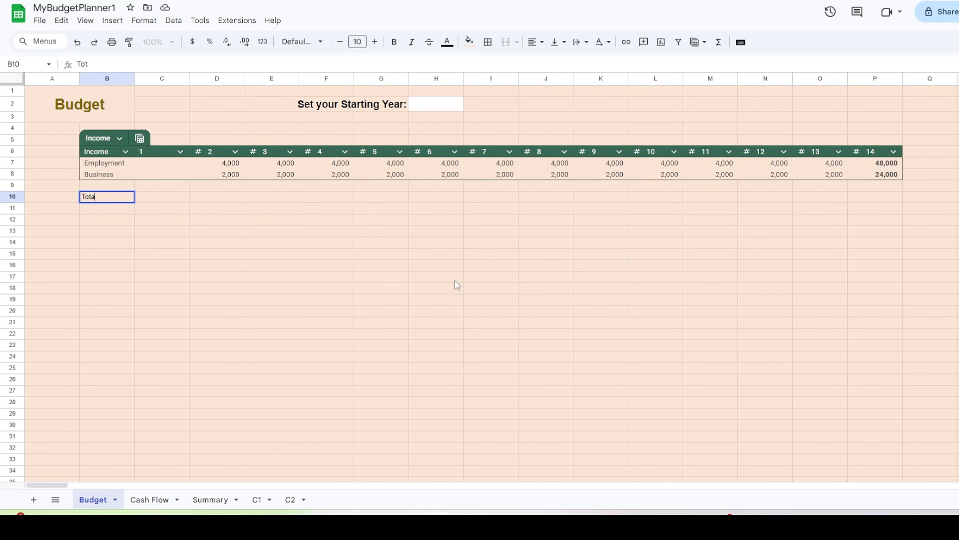
text(l)
drag(100, 196, 80, 197)
click(395, 41)
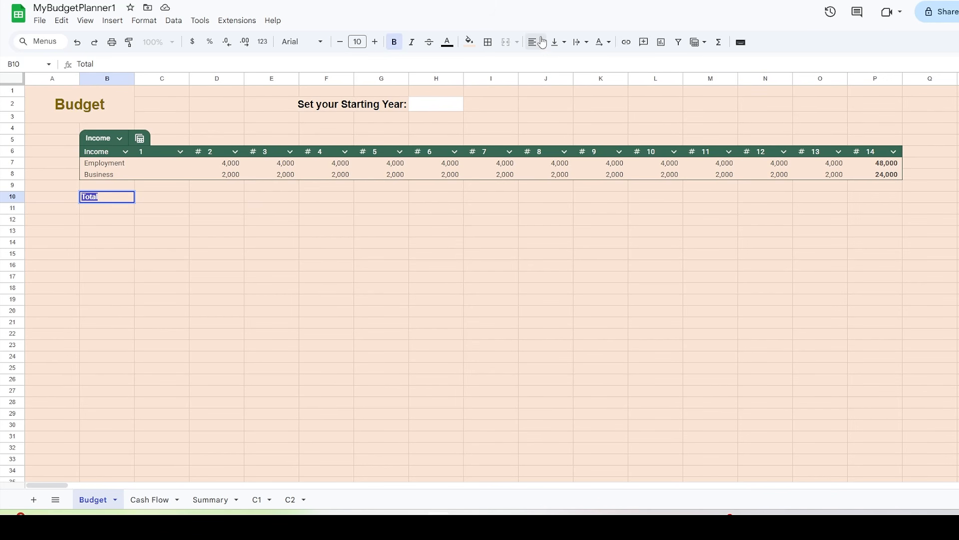
click(536, 42)
click(569, 67)
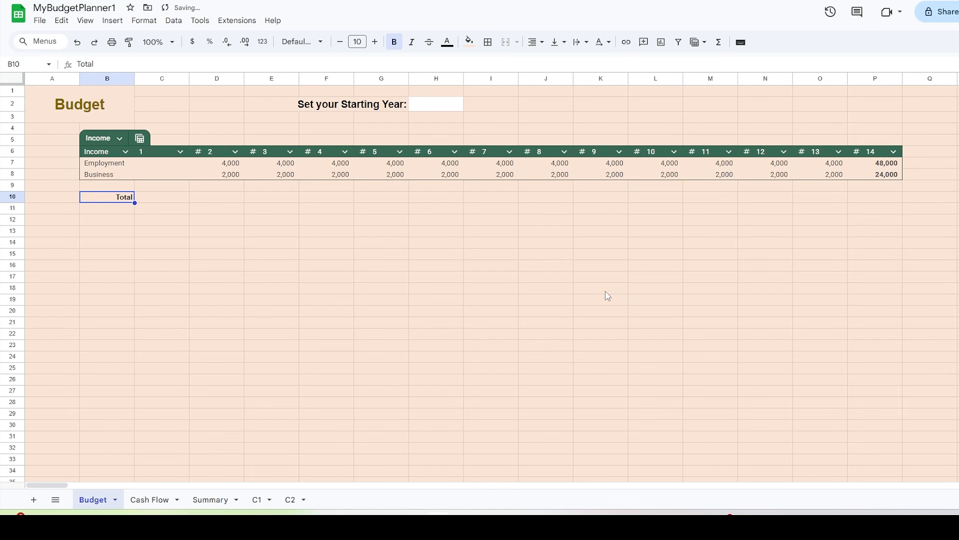
Step: On the C1 sheet, enter the labels income_upper_row_num in A2 and income_lower_row_num in A4
click(258, 499)
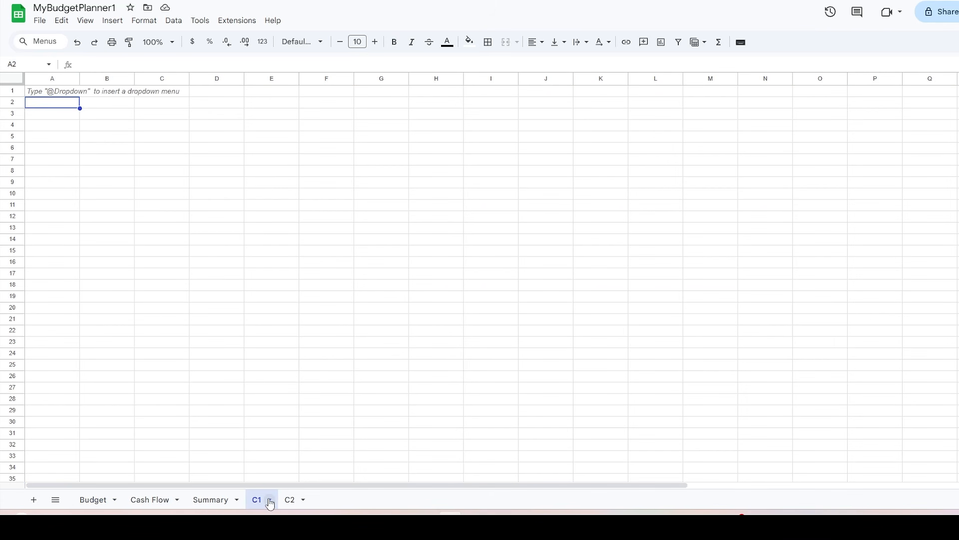
click(118, 61)
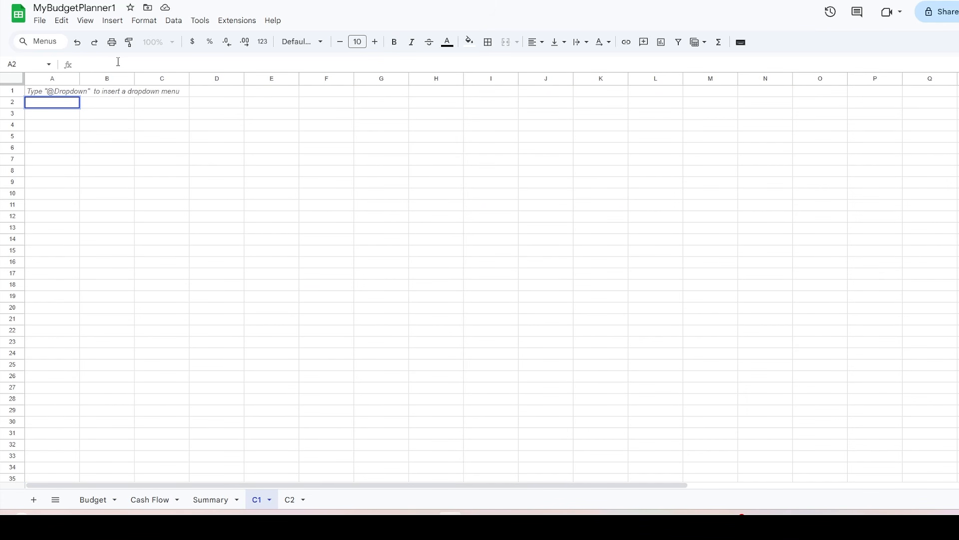
text(income_upper_row_num)
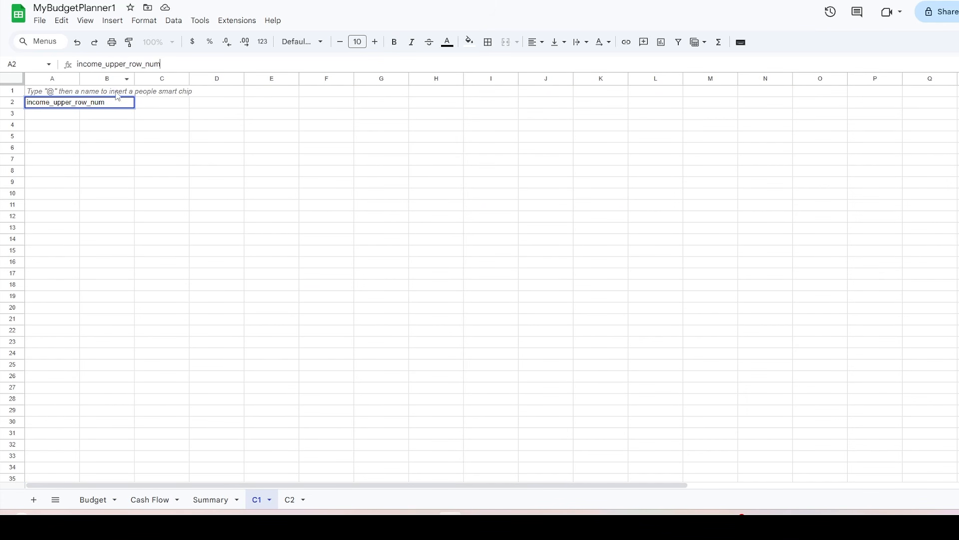
click(53, 128)
click(107, 62)
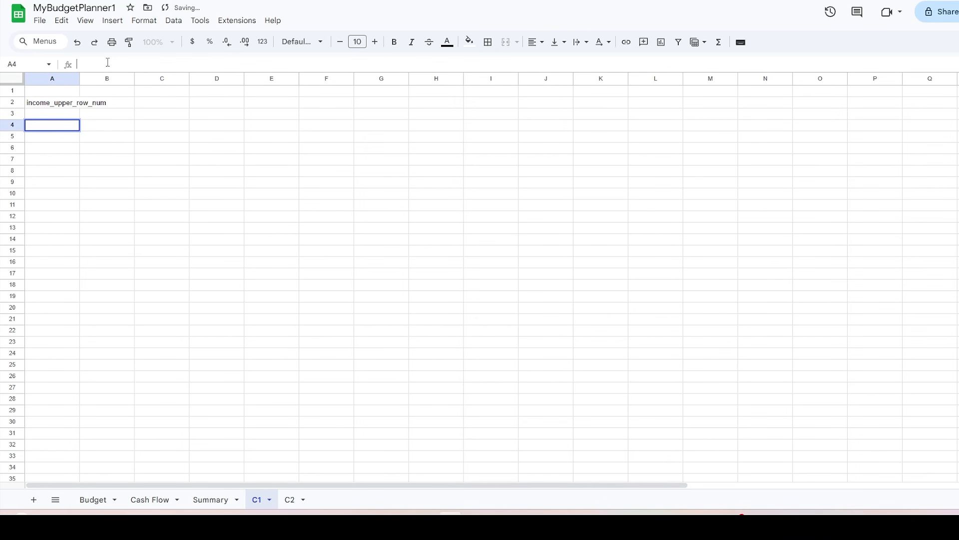
text(income_upper_row_num)
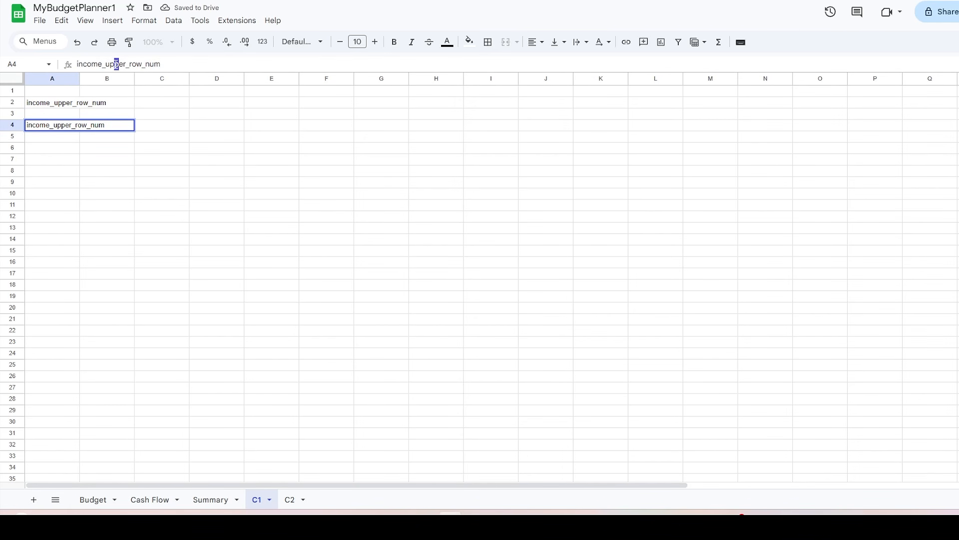
drag(105, 64, 119, 65)
text(low)
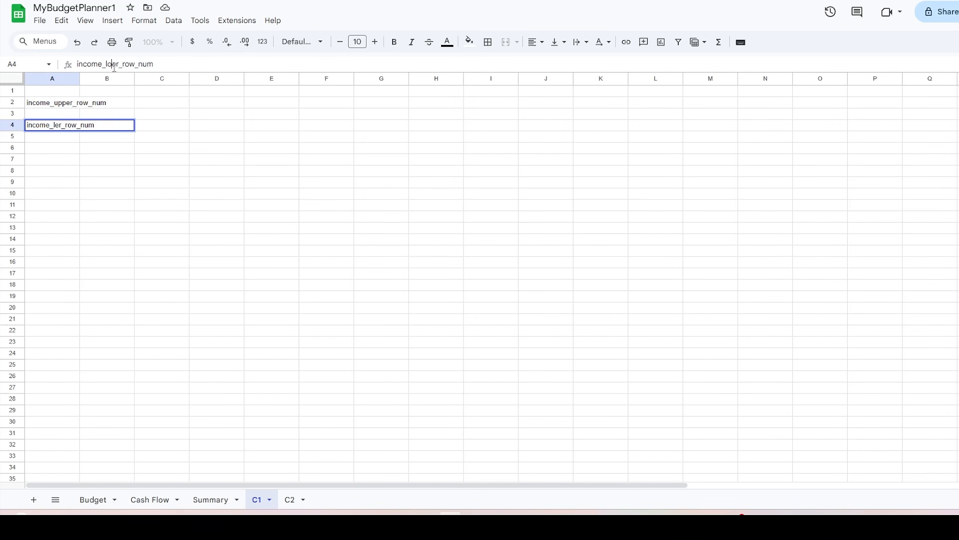
key(Return)
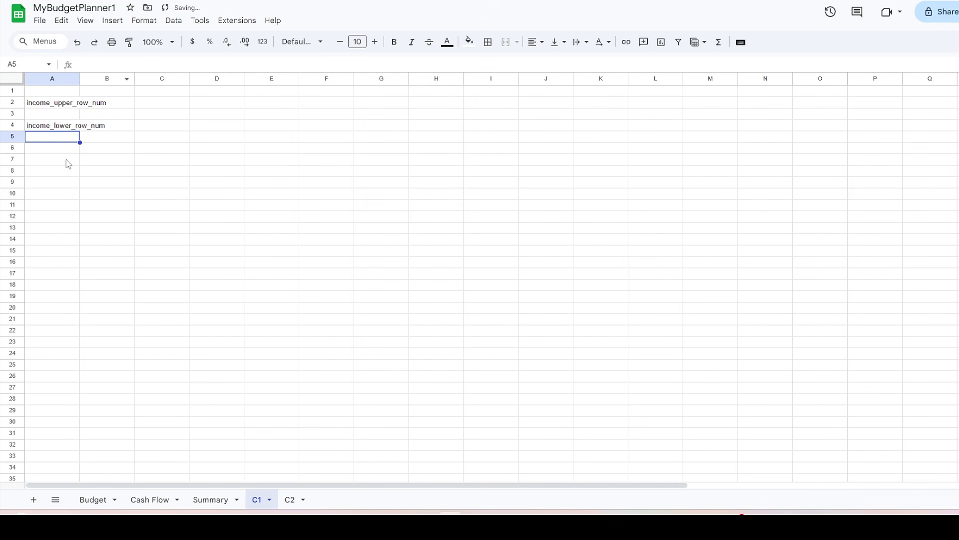
Step: Enter the label income_total_row_num in cell A6 of the C1 sheet
click(60, 149)
click(88, 65)
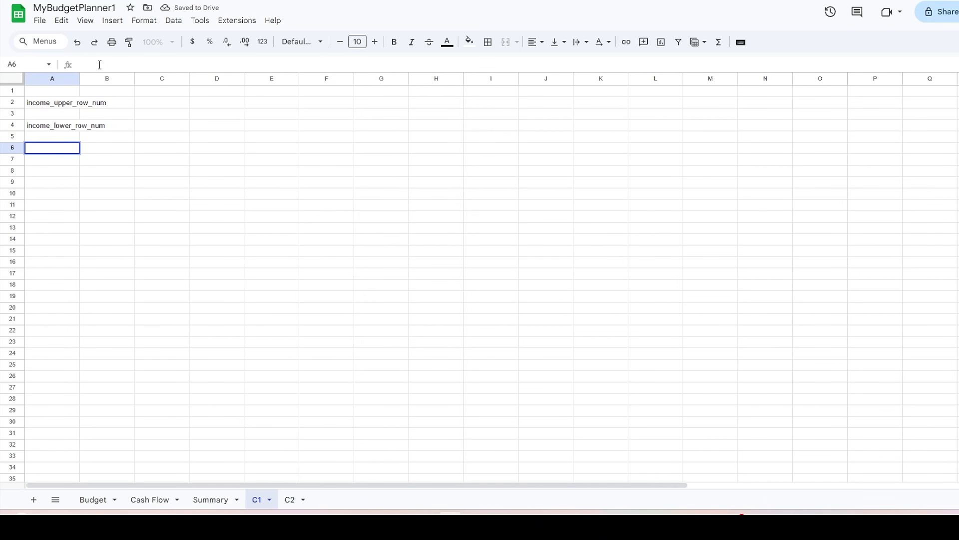
text(income_upper_row_num)
drag(126, 63, 106, 64)
text(total)
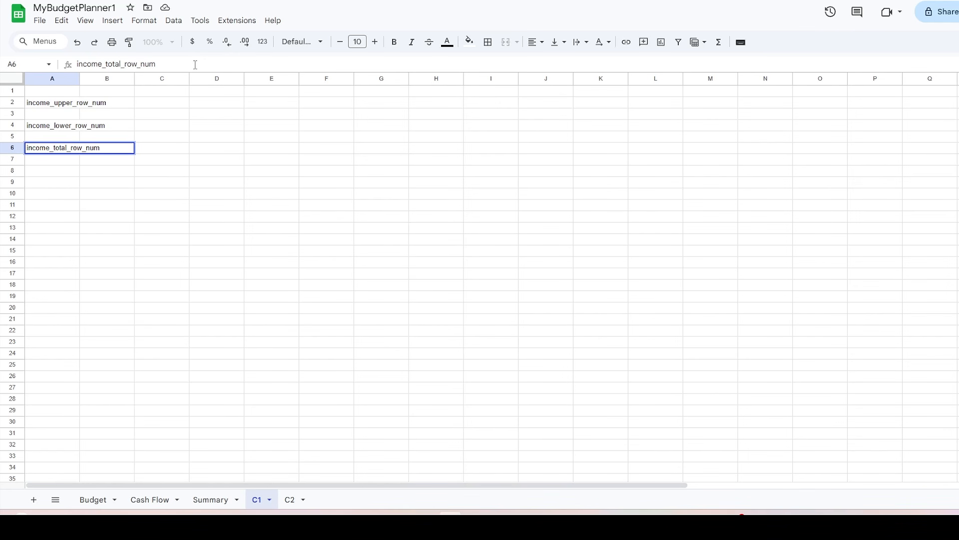
key(Return)
Step: Calculate the Income table's first row number in B2 with the formula =MIN(ROW(Income))
key(Up)
key(Up)
key(Up)
key(Up)
key(Up)
key(Right)
click(190, 63)
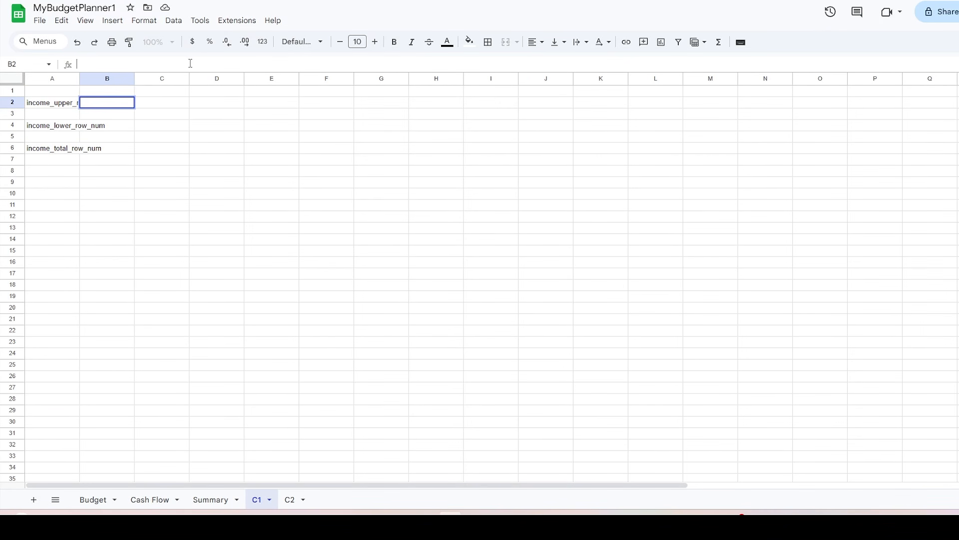
text(=MIN(ROW(Income)))
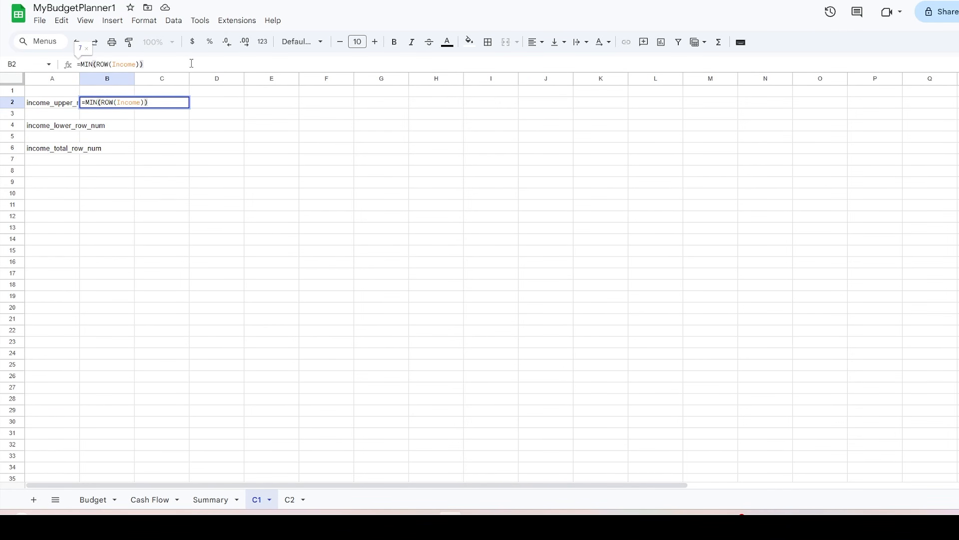
key(Return)
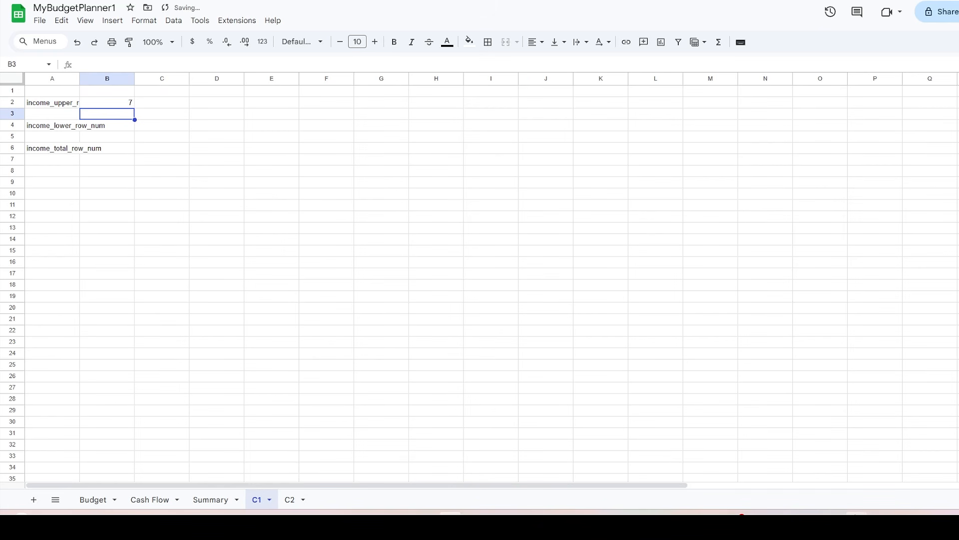
Step: Calculate the Income table's last row number in B4 with the formula =MIN(ROW(Income)) + ROWS(Income) - 1
click(123, 126)
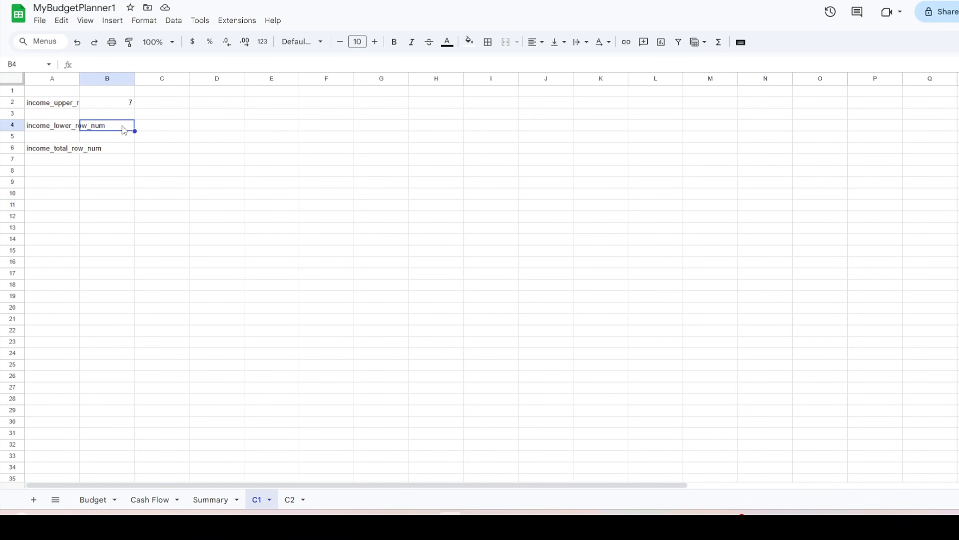
click(166, 60)
text(=MIN(ROW(Income)) + ROWS(Income))
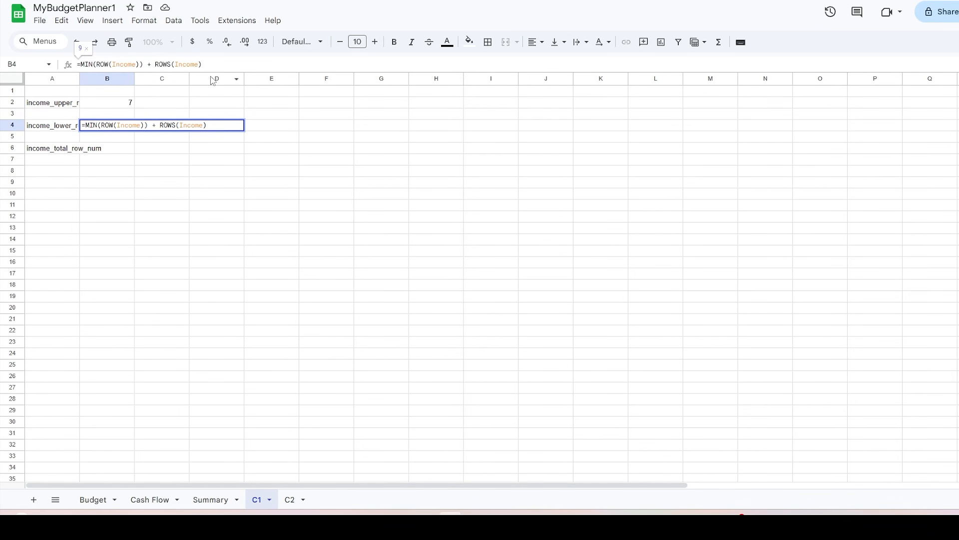
text(- 1)
key(Return)
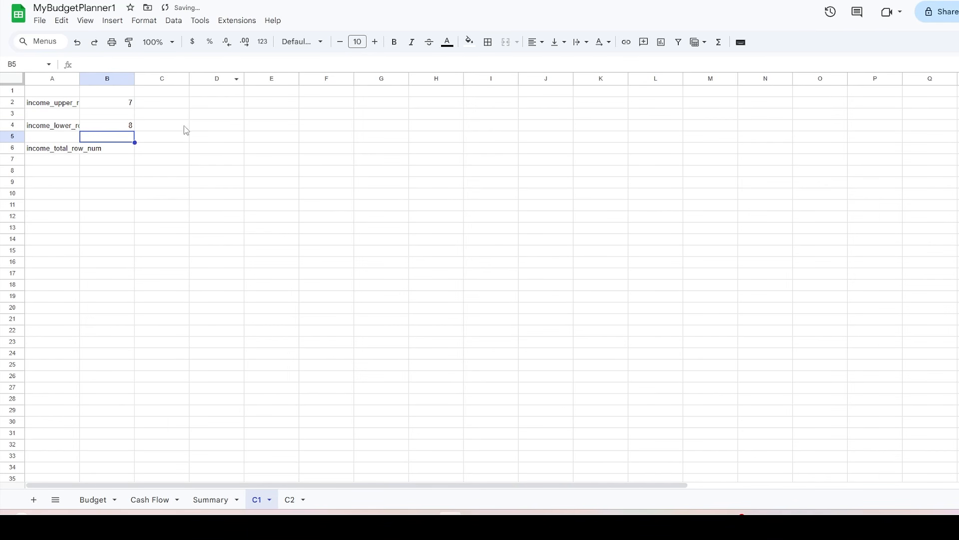
Step: Calculate the Income total row number in B6 of the C1 sheet with the formula =MIN(ROW(Income)) + ROWS(Income)
click(119, 150)
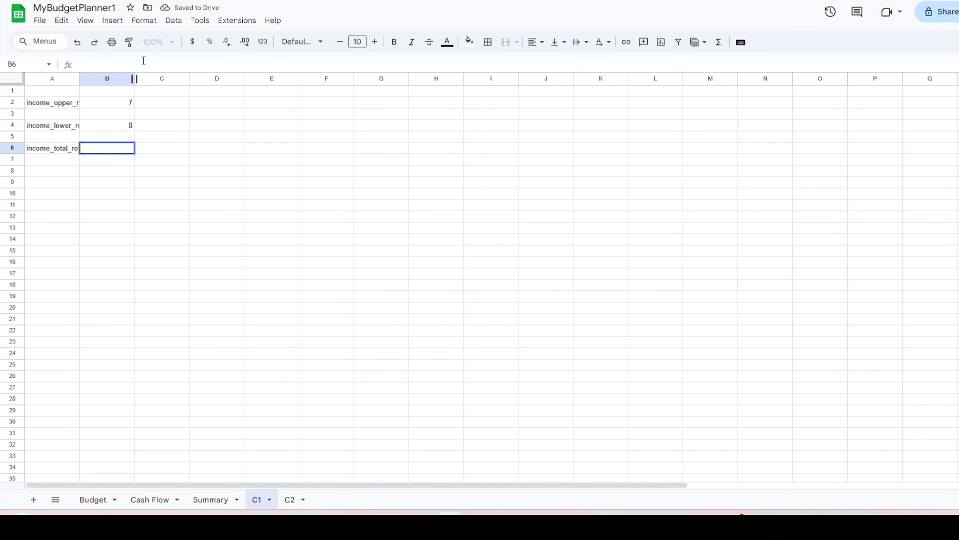
text(=MIN(ROW(Income)) + ROWS(Income))
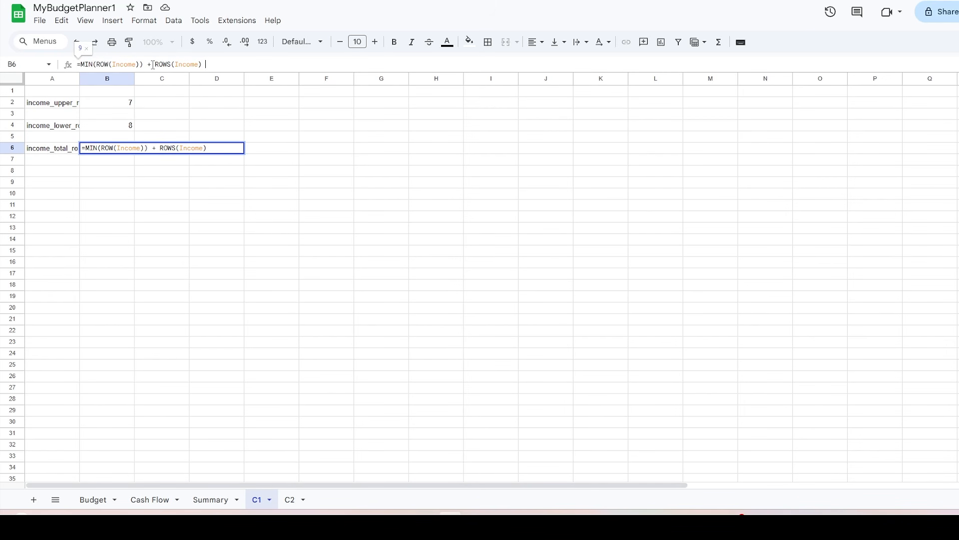
key(Return)
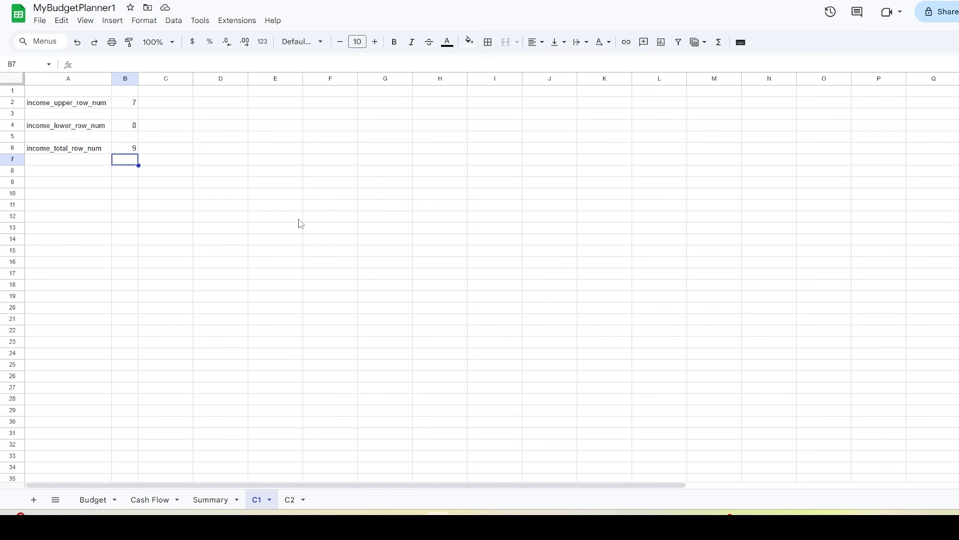
Step: In D10 of the Budget sheet, enter =IF(SUM(INDIRECT(ADDRESS('C1'!$B$4,COLUMN())&":"&ADDRESS('C1'!$B$2,COLUMN())))<>0,TEXT(SUM(INDIRECT(ADDRESS('C1'!$B$4,COLUMN())&":"&ADDRESS('C1'!$B$2,COLUMN()))),"#,##0"),"")&" "
click(93, 499)
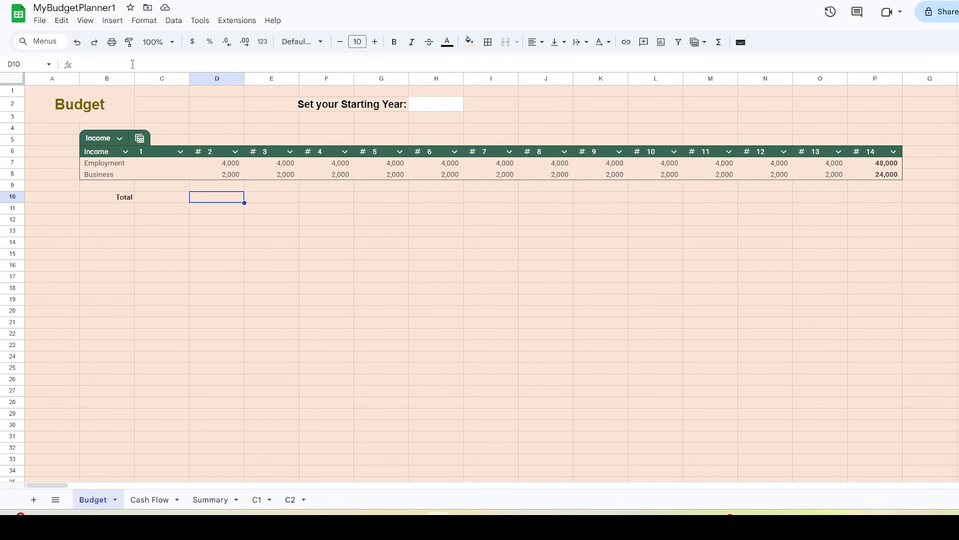
click(133, 64)
text(=IF(SUM(INDIRECT(ADDRESS('C1'!$B$4,COLUMN())&":"&ADDRESS('C1'!$B$2,COLUMN())))<>0,TEXT(SUM(INDIRECT(ADDRESS('C1'!$B$4,COLUMN())&":"&ADDRESS('C1'!$B$2,COLUMN()))),"#,##0"),"")&" ")
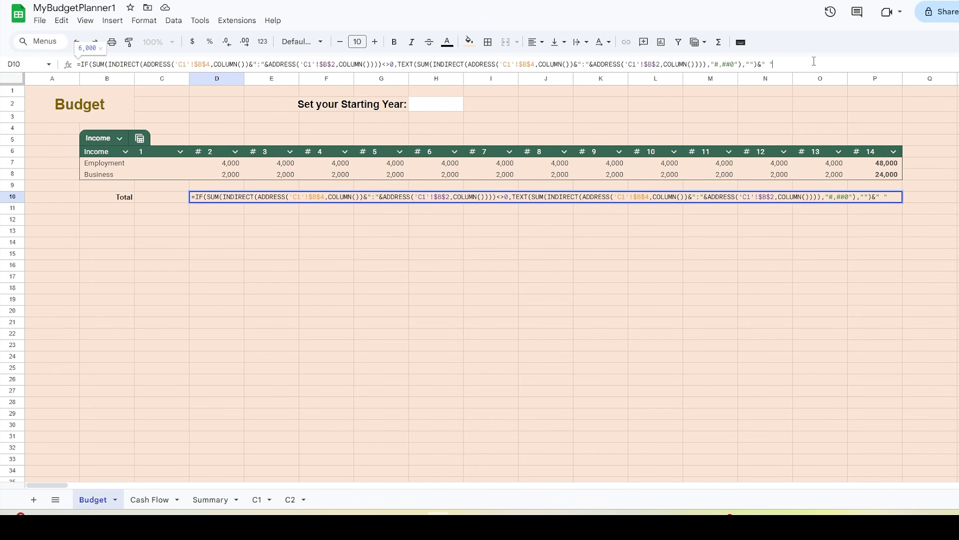
key(Return)
Step: Make the total in D10 bold and right-aligned, and fill it across the Total row through P10
click(222, 197)
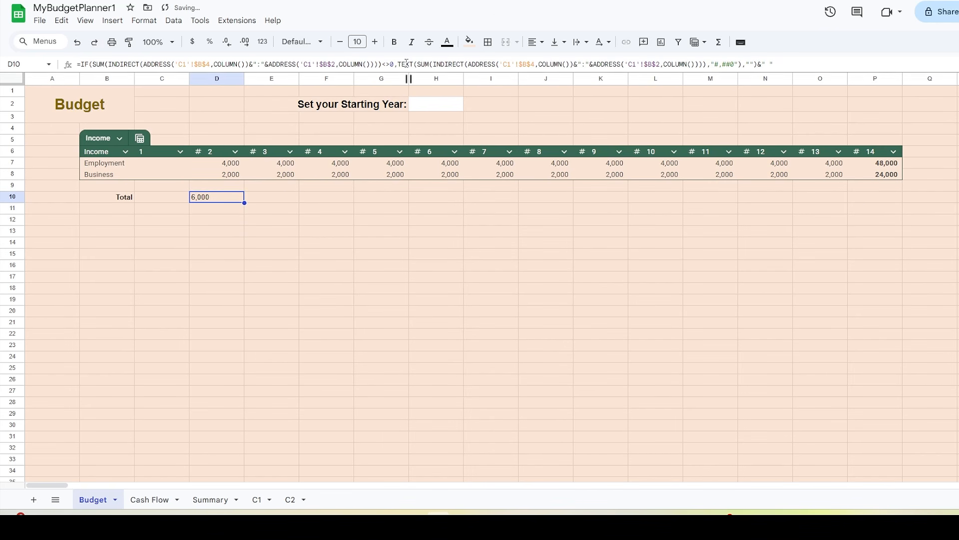
click(395, 43)
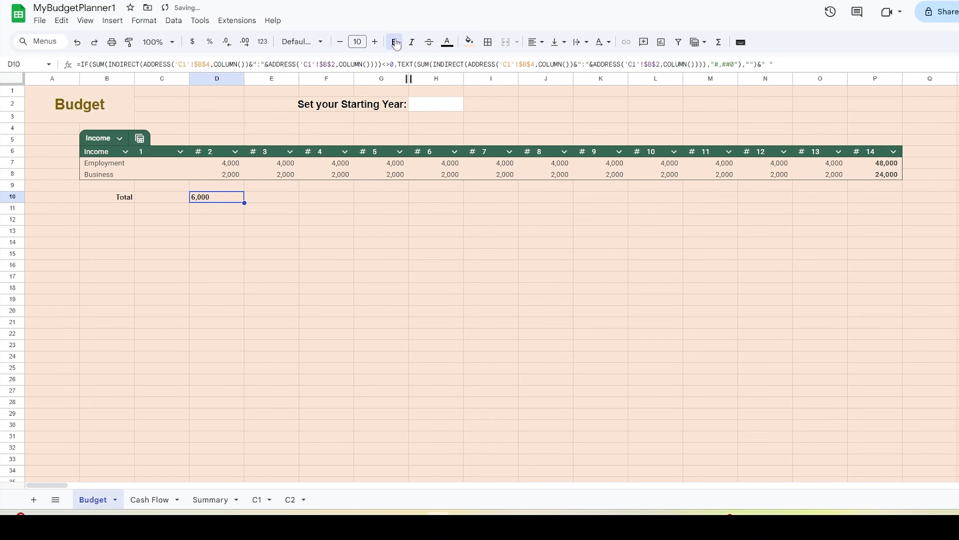
click(539, 44)
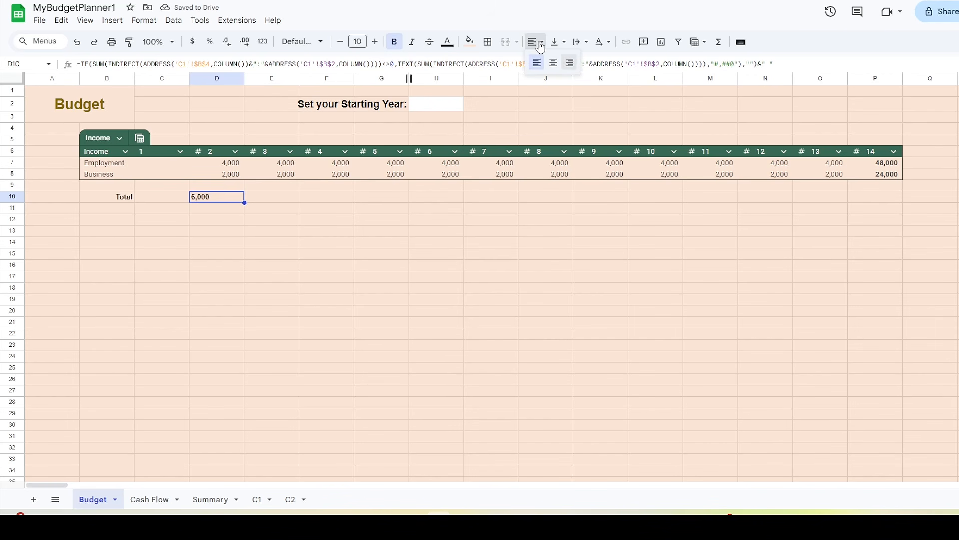
click(570, 62)
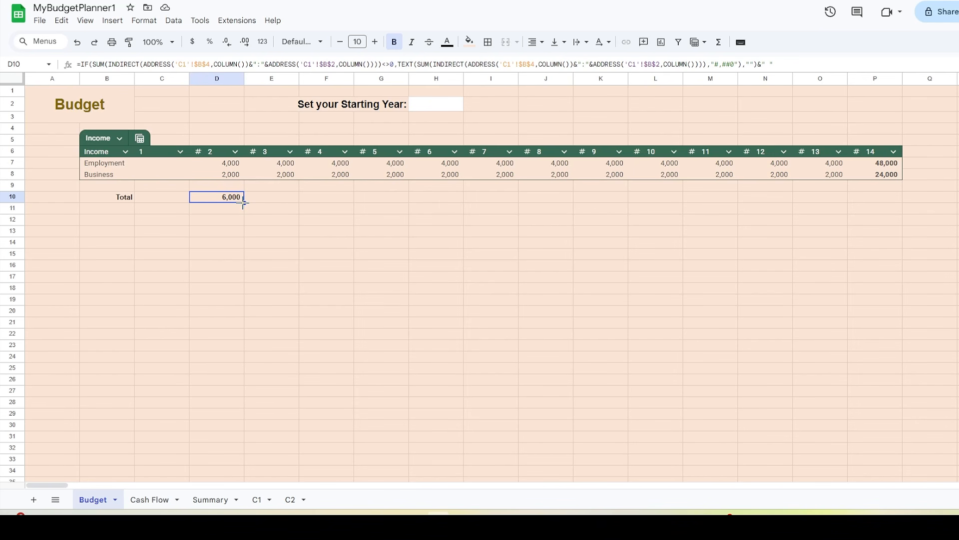
drag(244, 202, 881, 206)
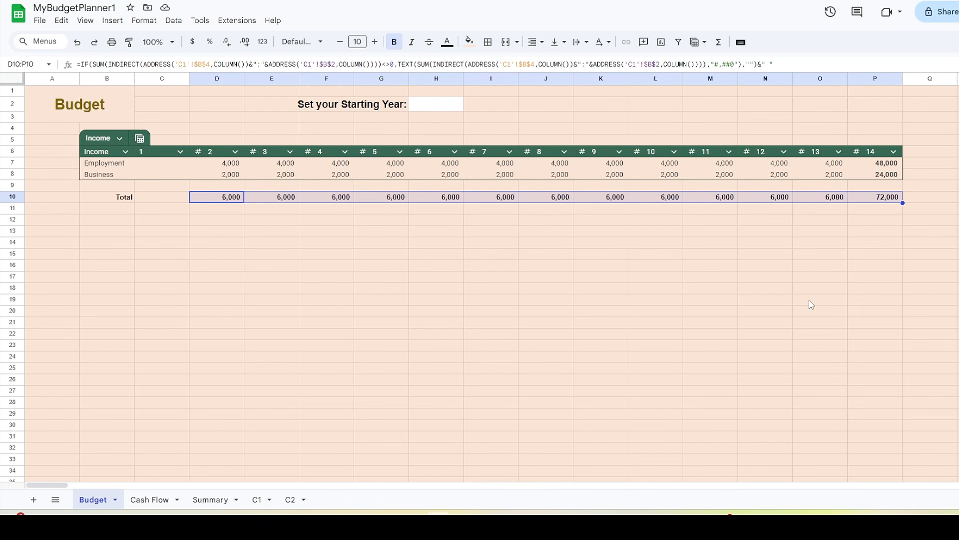
Step: Enter 2024 as the starting year in cell H2 of the Budget sheet
click(458, 105)
text(20)
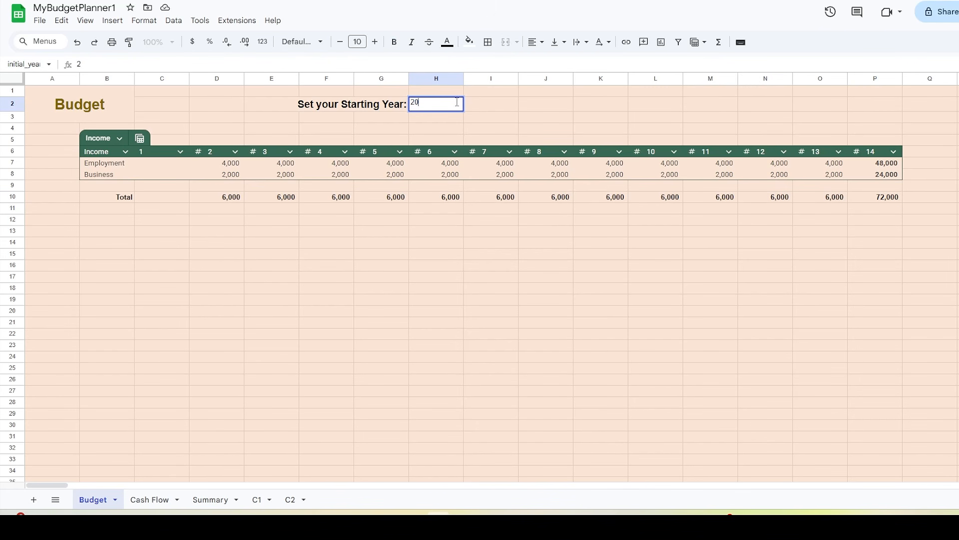
text(24)
key(Return)
Step: Format the starting year in H2 as bold, font size 14, centred horizontally
click(442, 108)
click(376, 42)
click(375, 42)
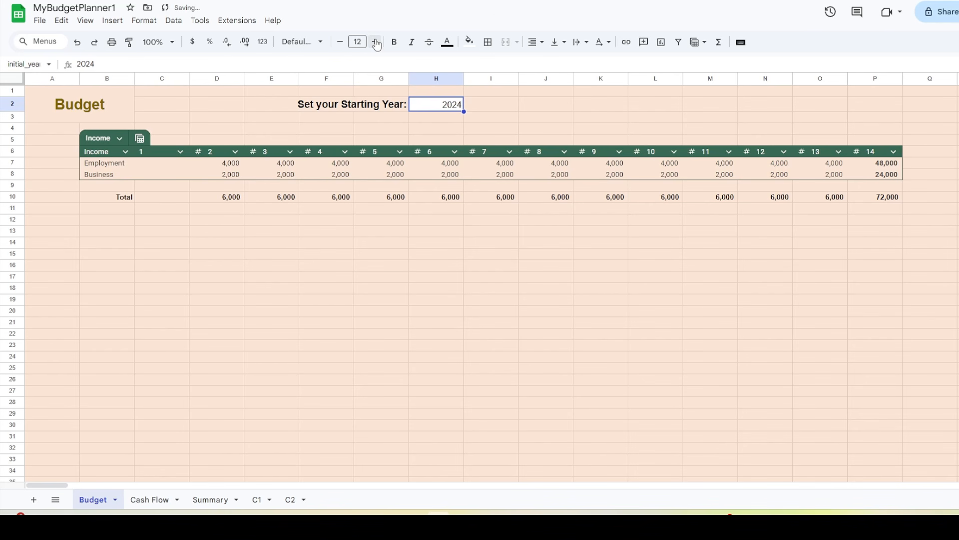
click(375, 41)
click(375, 42)
click(394, 42)
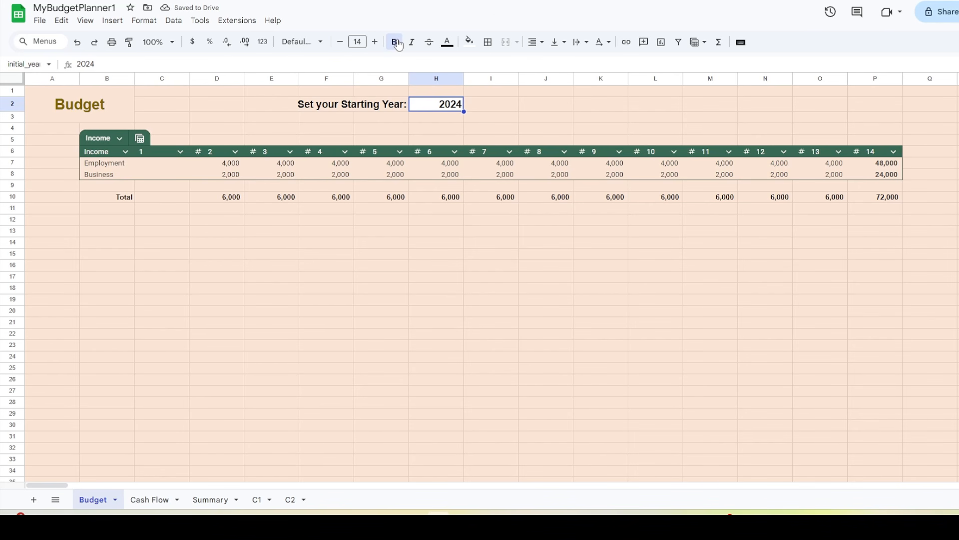
click(542, 44)
click(553, 62)
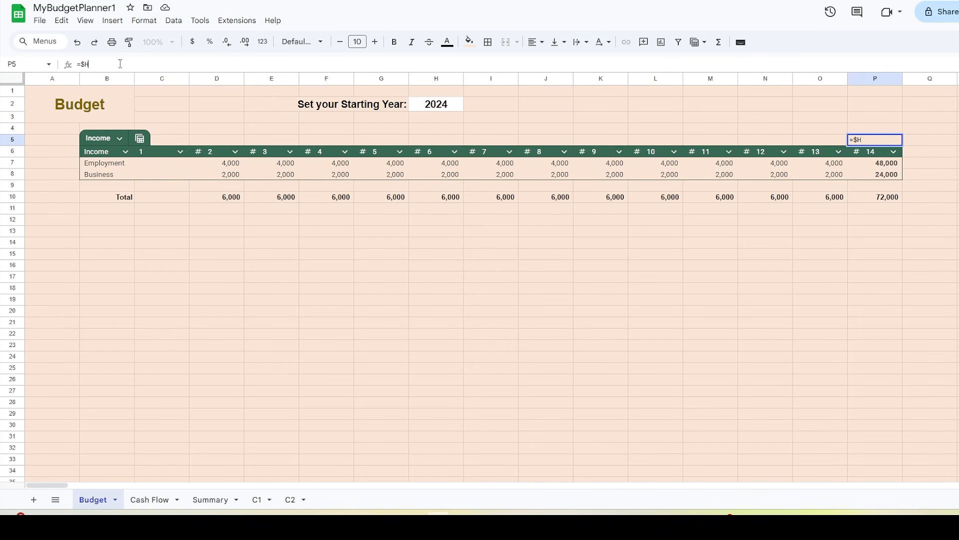
Step: Reference the starting year in P5 with =$H$2 and format it bold, size 11, centred horizontally and vertically
text(2)
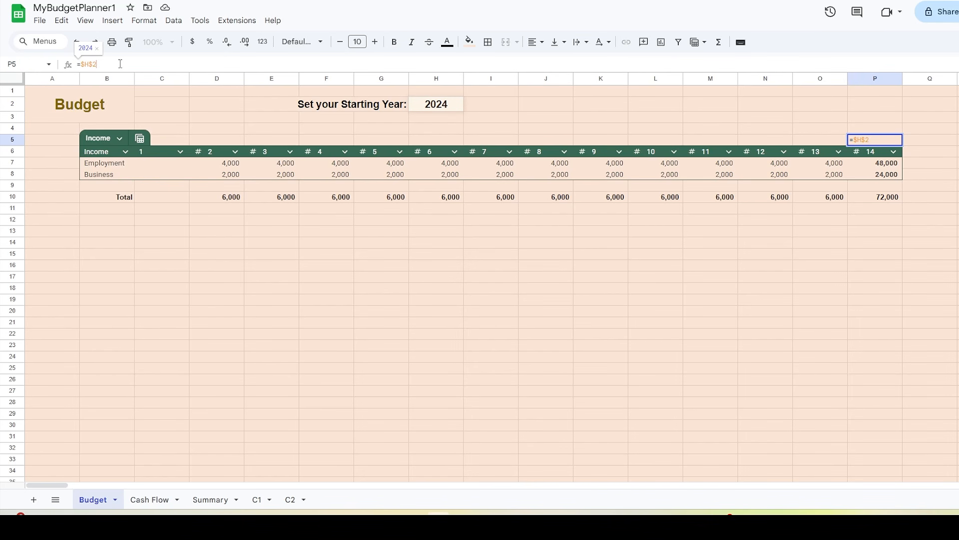
click(375, 42)
click(395, 42)
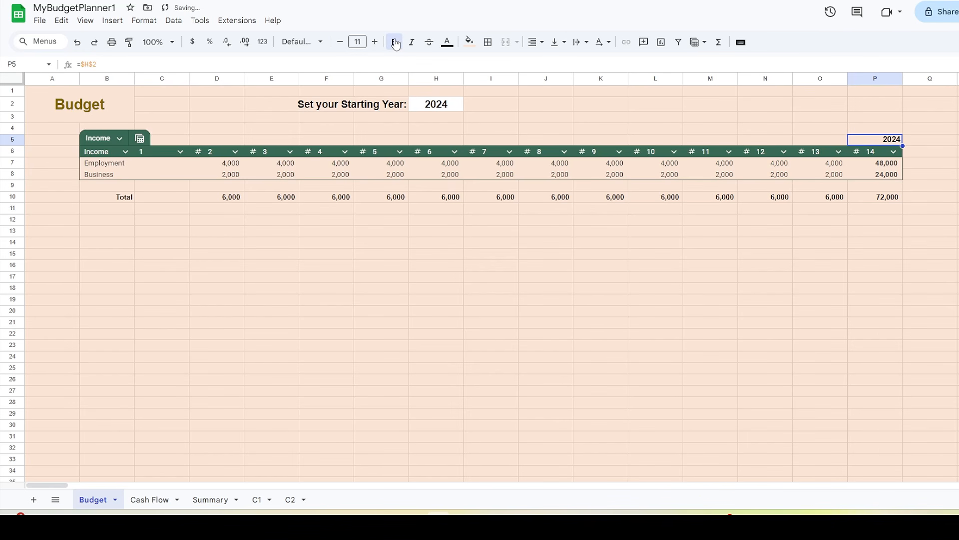
click(542, 44)
click(552, 62)
click(564, 44)
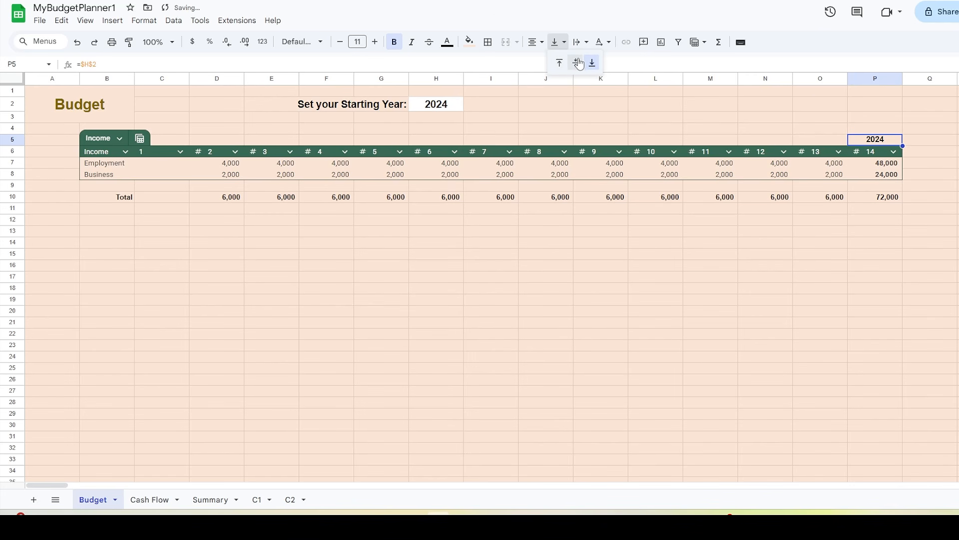
click(578, 63)
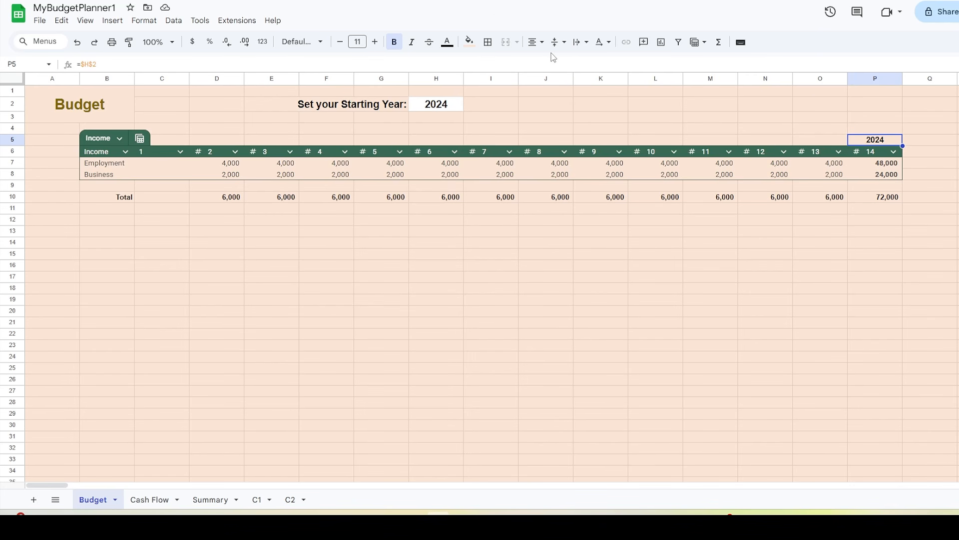
Step: Create the January header in D5 with the formula =TEXT(DATE(P$5,1,1),"mmm")&TEXT(DATE(P$5,1,1),"yy")
click(217, 140)
click(94, 63)
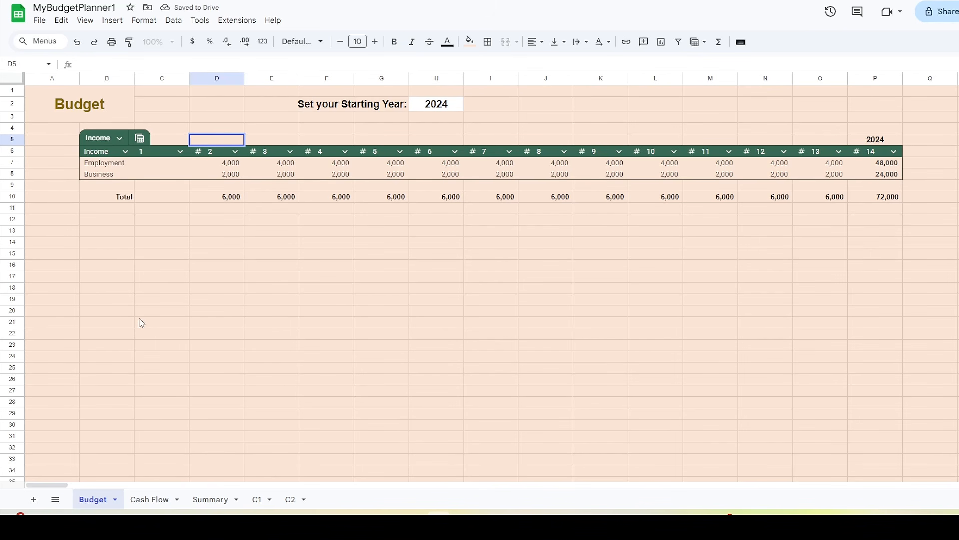
text(=TEXT(DATE(P$5,1,1),"mmm")&TEXT(DATE(P$5,1,1),"yy"))
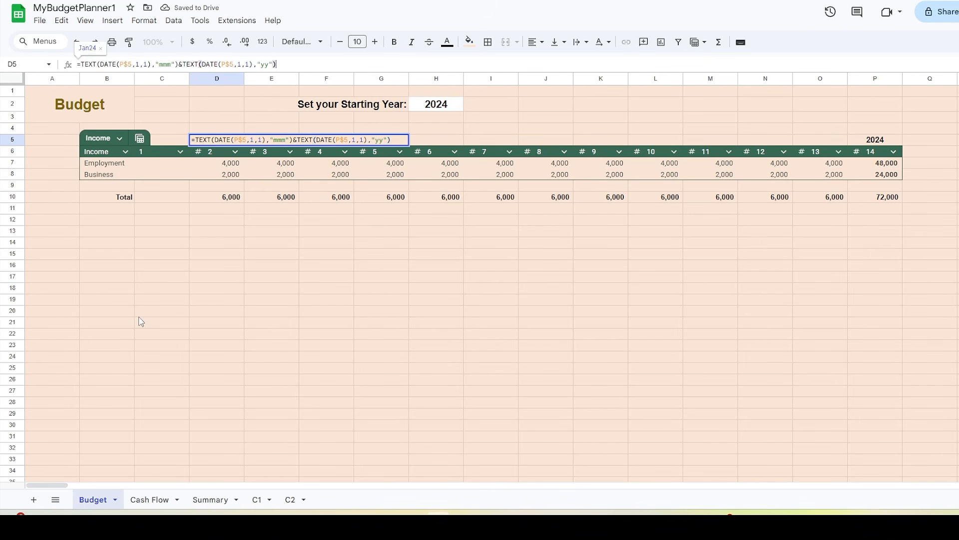
key(Return)
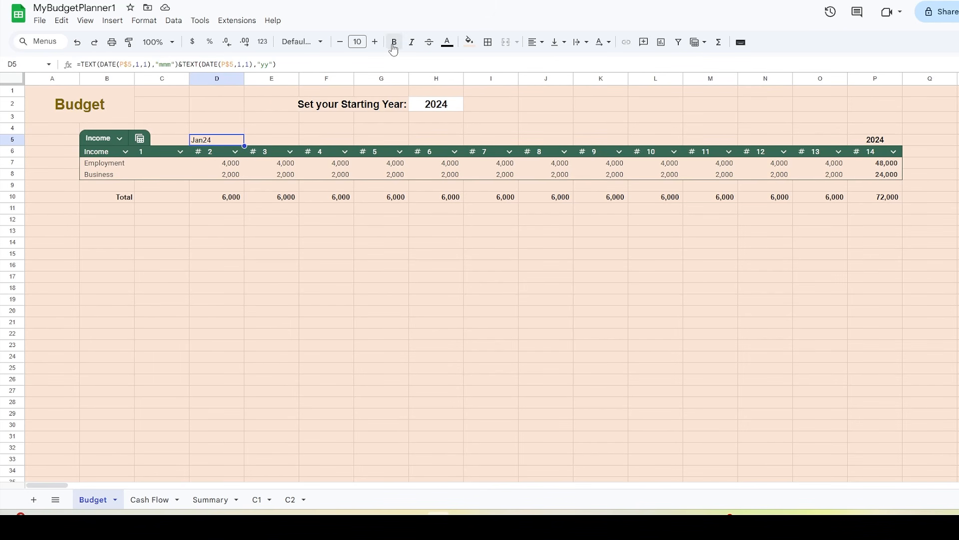
Step: Format the January header in D5 as bold, font size 11, centred horizontally and vertically
click(375, 41)
click(394, 42)
click(541, 44)
click(553, 63)
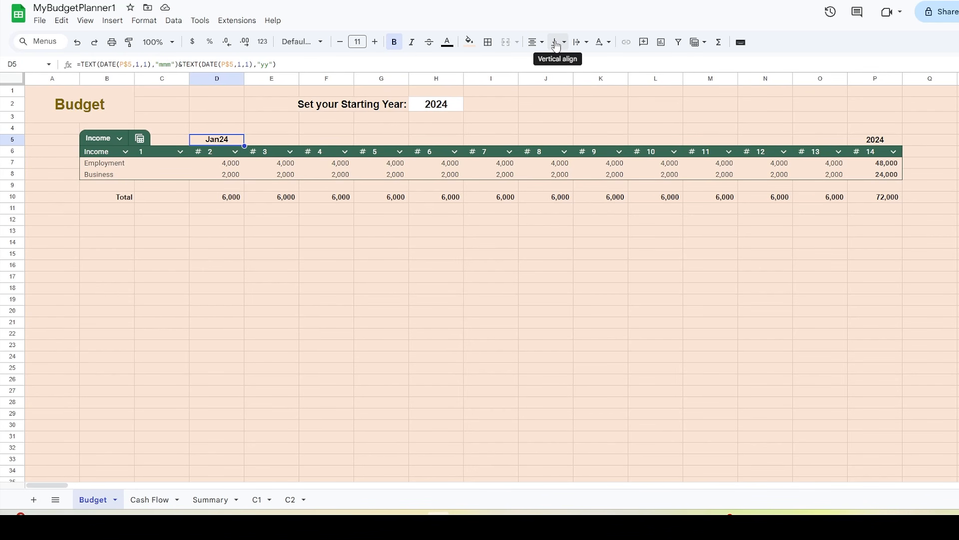
click(556, 44)
click(575, 60)
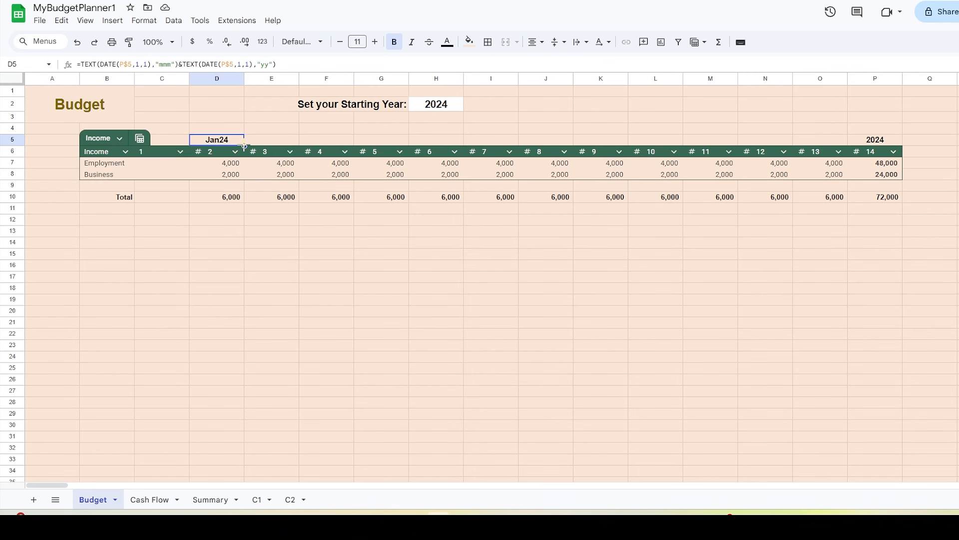
Step: Copy the D5 header formula to E5, point both year references to P$5 and set the first date's month to 2
drag(244, 145, 286, 143)
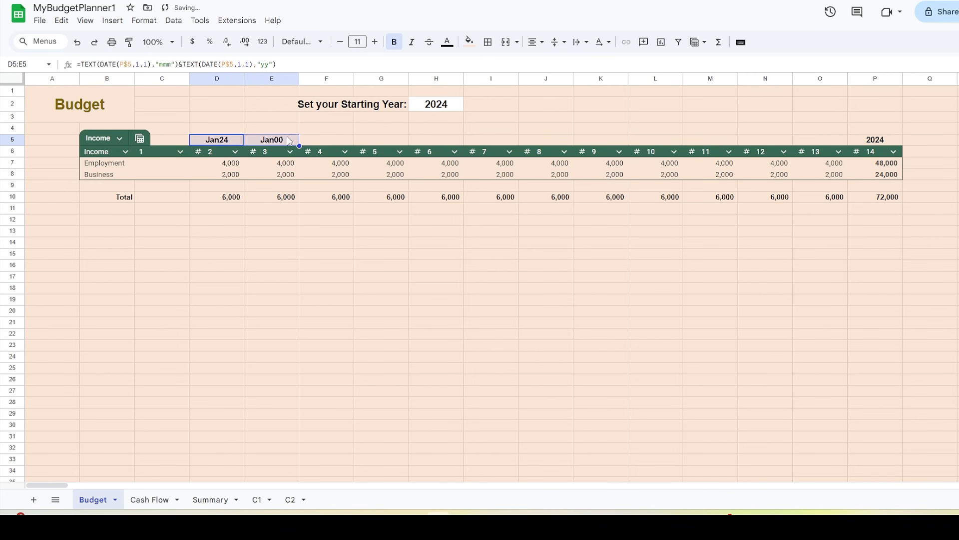
click(287, 141)
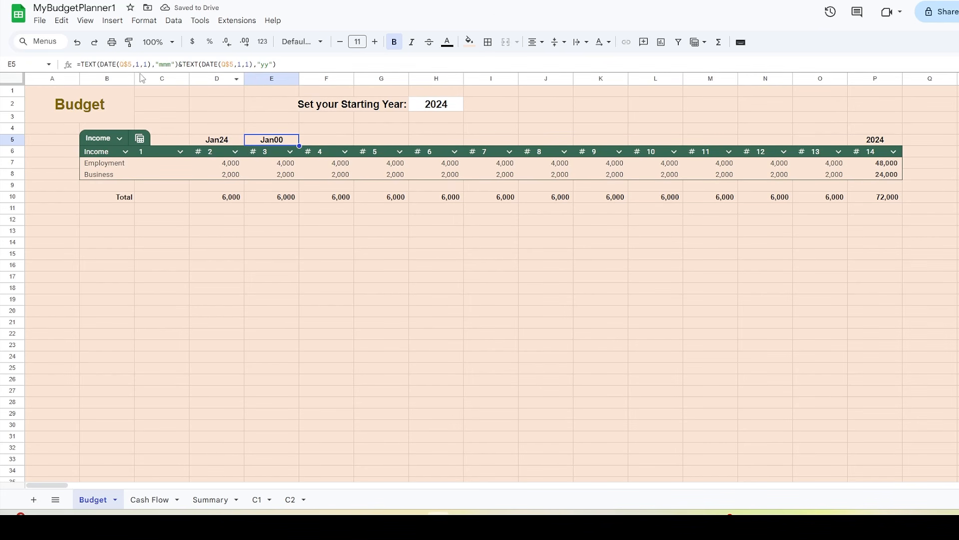
click(123, 62)
drag(121, 63, 124, 63)
text(P)
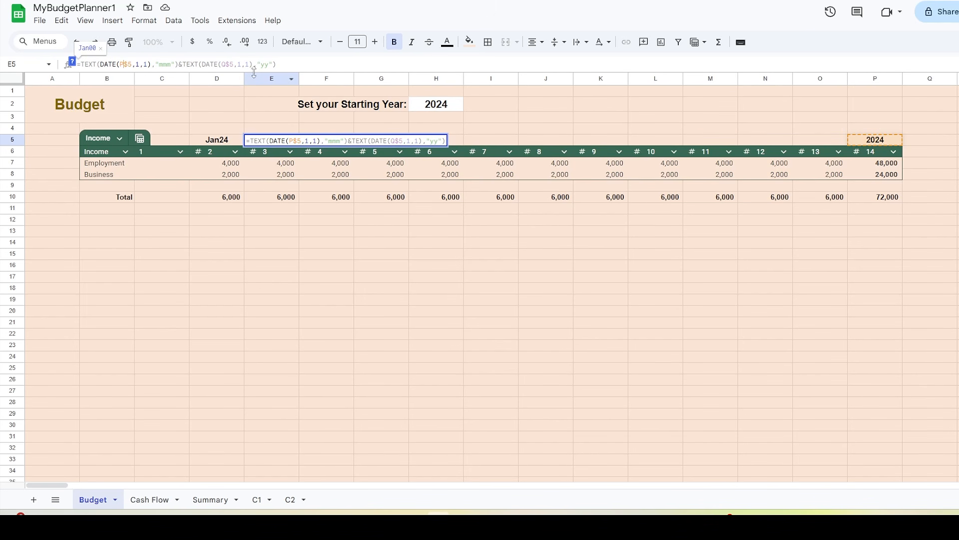
drag(222, 64, 227, 64)
text(P)
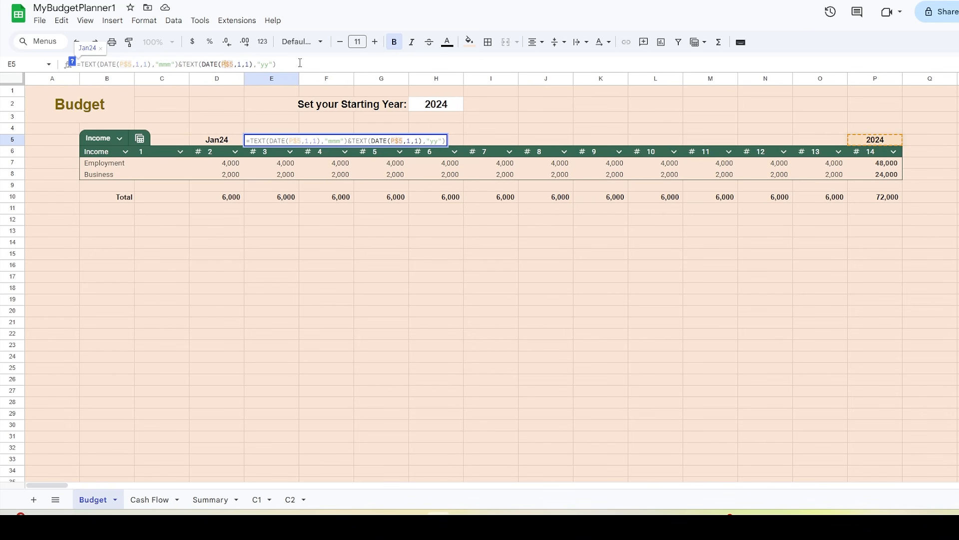
drag(135, 64, 138, 64)
text(2)
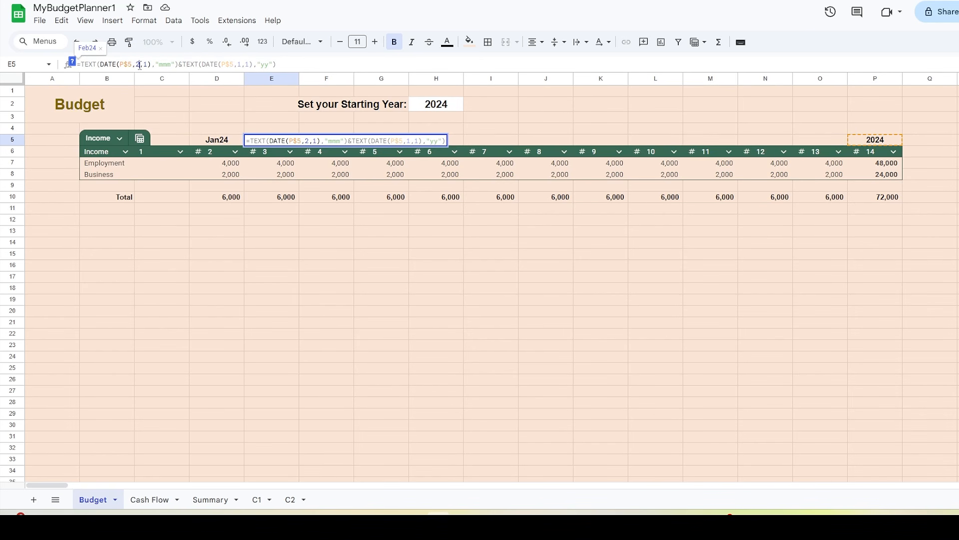
key(Return)
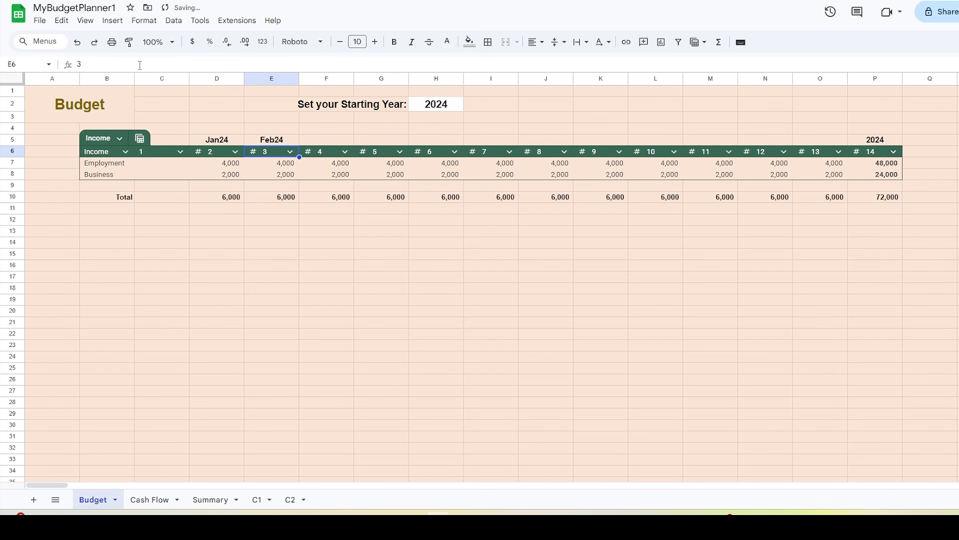
Step: Fill the E5 header formula through O5, and in F5 point both year references to P$5 and set the first date's month to 3
click(262, 139)
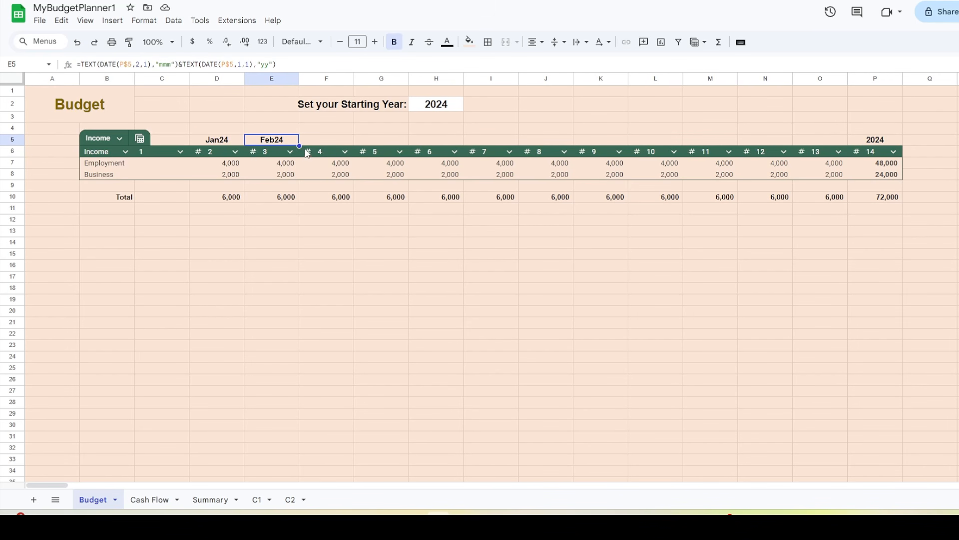
drag(300, 145, 842, 146)
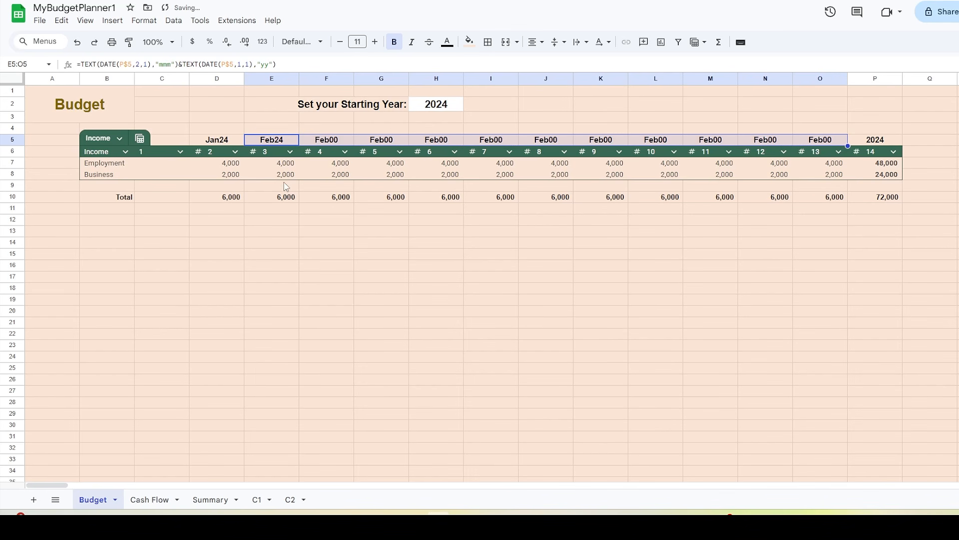
click(328, 141)
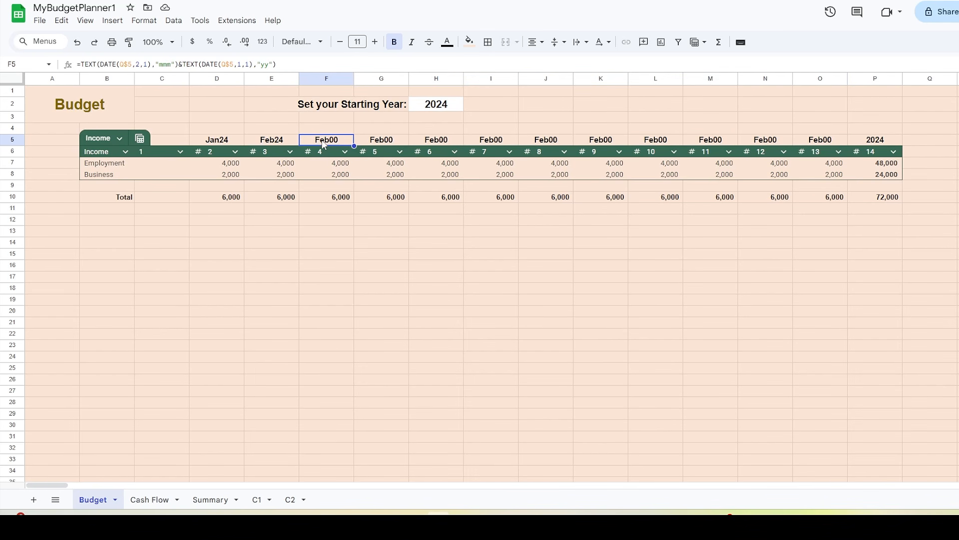
drag(124, 64, 120, 65)
text(P)
drag(226, 64, 221, 64)
text(P)
double_click(136, 64)
text(3)
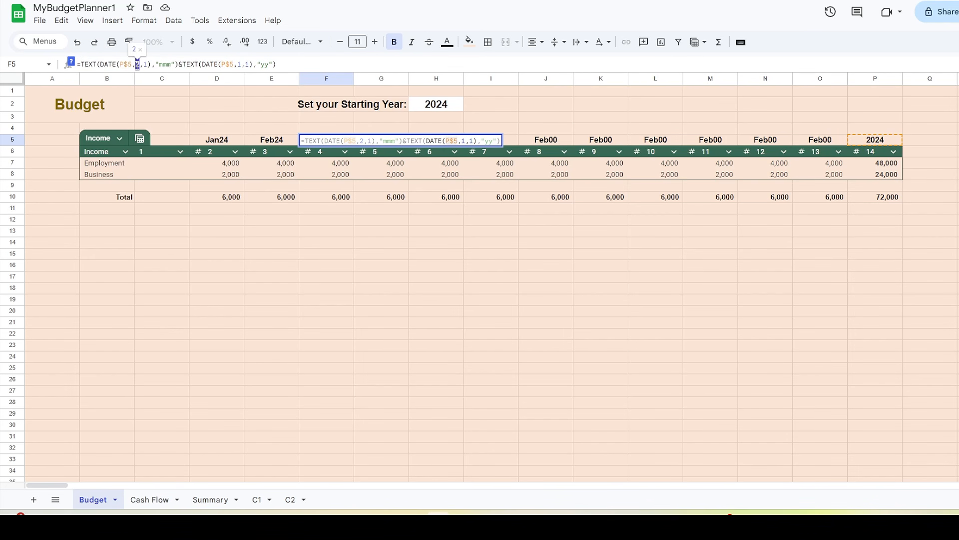
key(Return)
Step: In G5's header formula, set the first date's month to 4 and point both year references to P$5
click(378, 143)
double_click(138, 64)
text(4)
drag(125, 65, 120, 64)
text(P)
drag(226, 65, 222, 65)
text(p)
key(Tab)
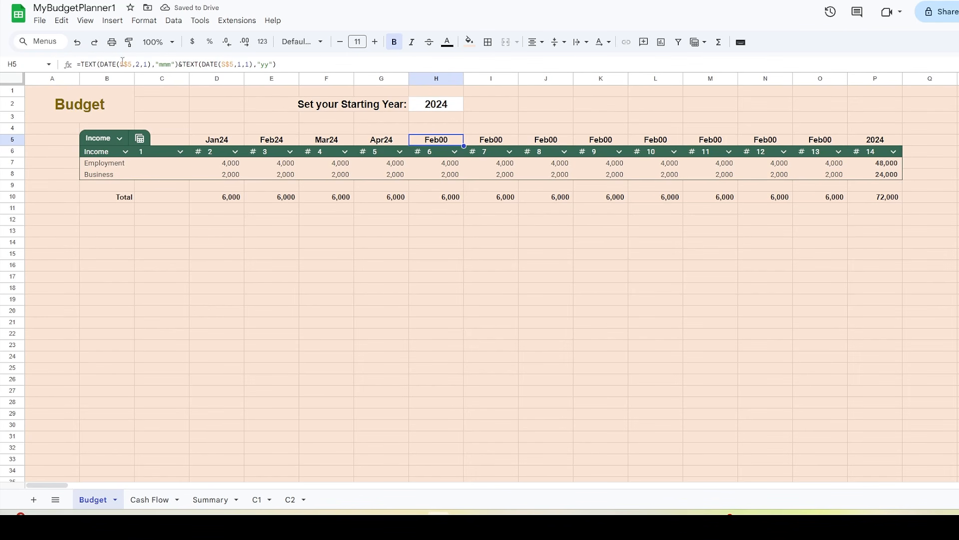
Step: In H5's header formula, set the first date's month to 5 and point both year references to P$5
click(130, 66)
double_click(138, 64)
text(5)
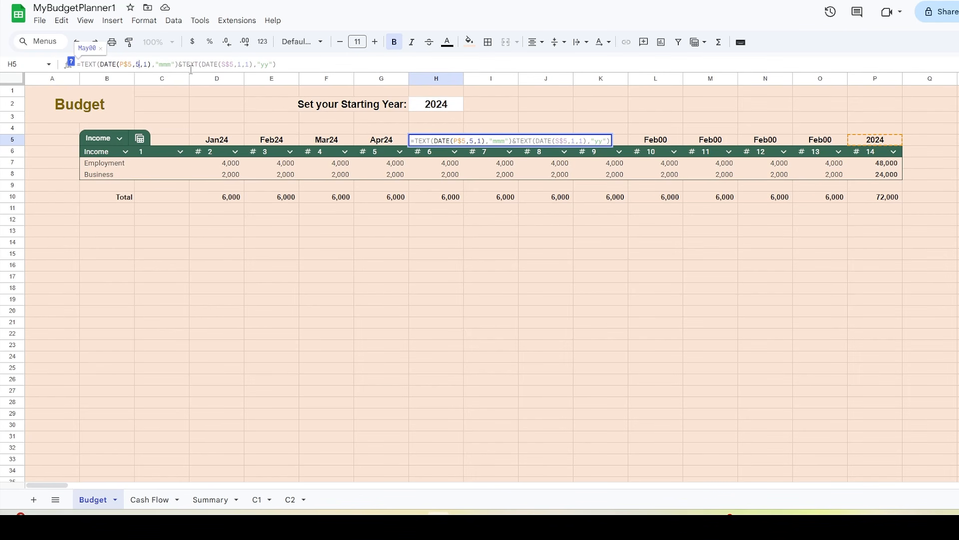
text(P)
key(Tab)
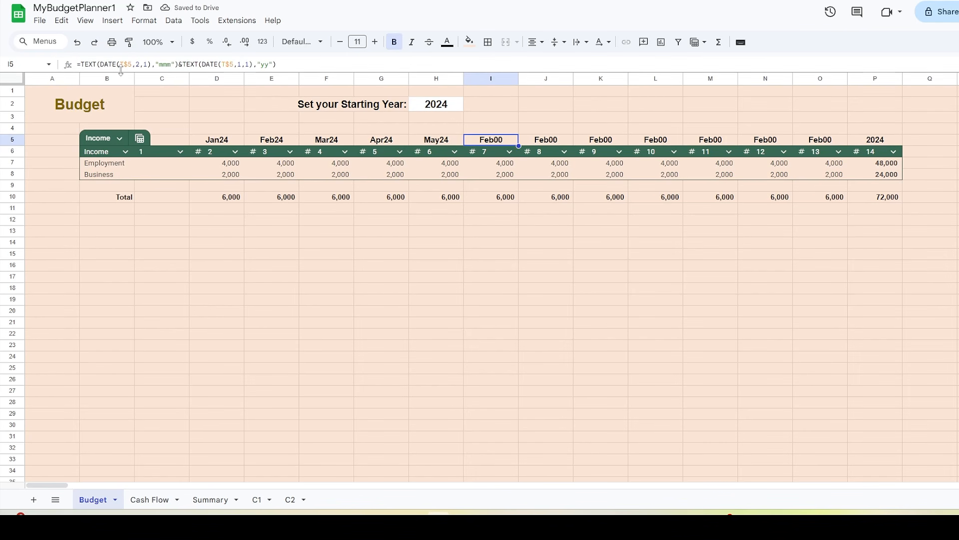
Step: In the I5 and J5 header formulas, point the year references to P$5 and set the first date's month to 6 and 7 respectively
click(122, 64)
text(P6)
double_click(224, 65)
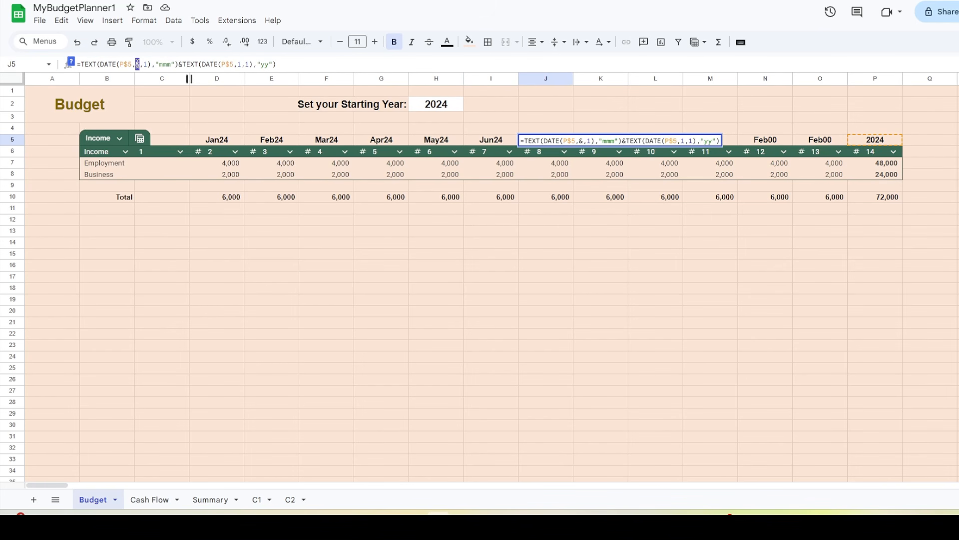
text(7)
key(Tab)
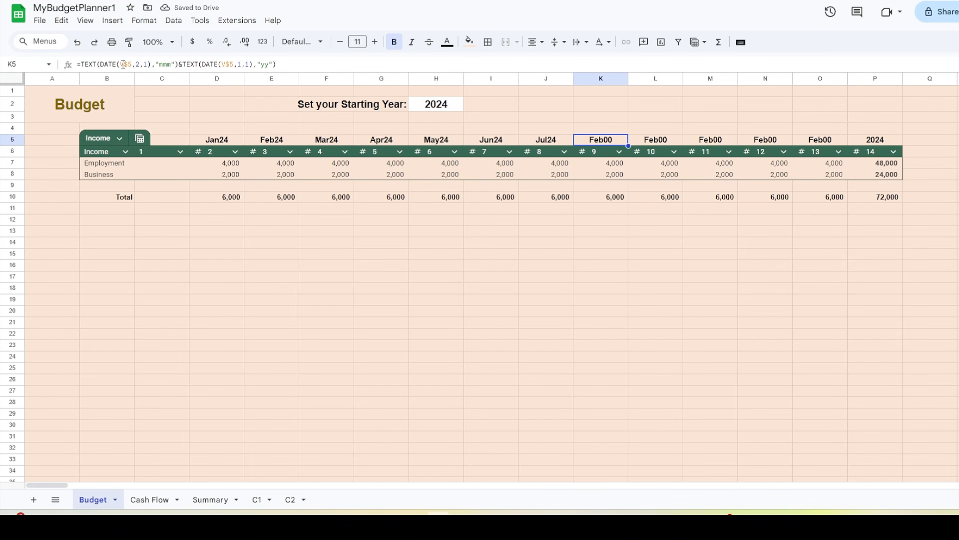
Step: In K5's header formula, point both year references to P$5 and set the first date's month to 8
double_click(123, 65)
text(P)
double_click(137, 65)
text(8)
double_click(224, 64)
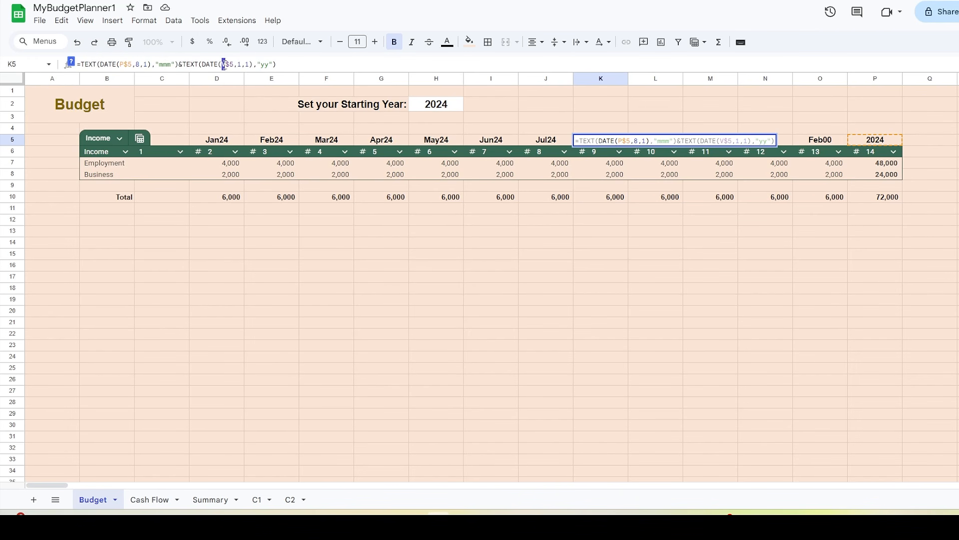
text(P)
key(Return)
Step: In L5's header formula, point both year references to P$5 and set the first date's month to 9
click(651, 142)
double_click(123, 65)
text(P)
double_click(137, 65)
text(9)
double_click(224, 64)
text(P)
key(Tab)
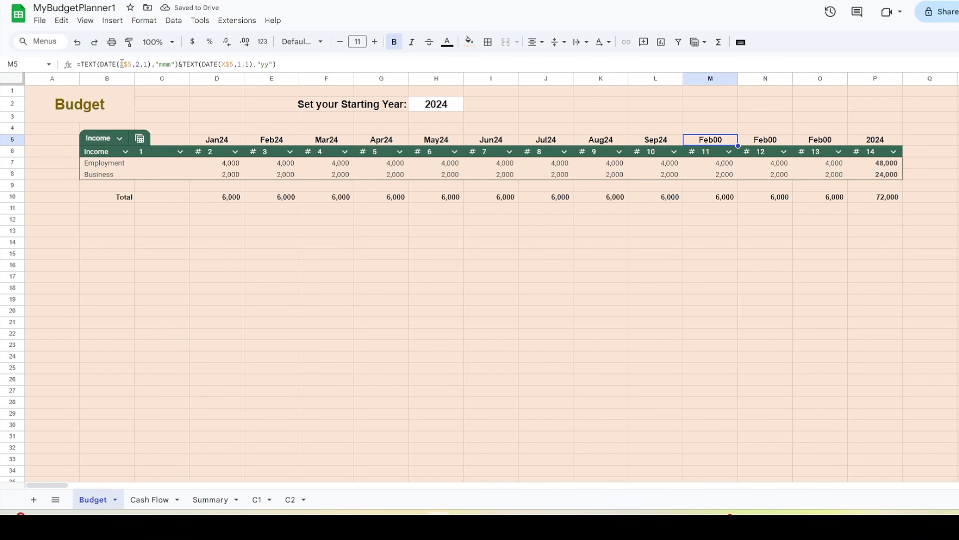
Step: In M5's header formula, point both year references to P$5 and set the first date's month to 10
double_click(123, 64)
text(P)
text(10)
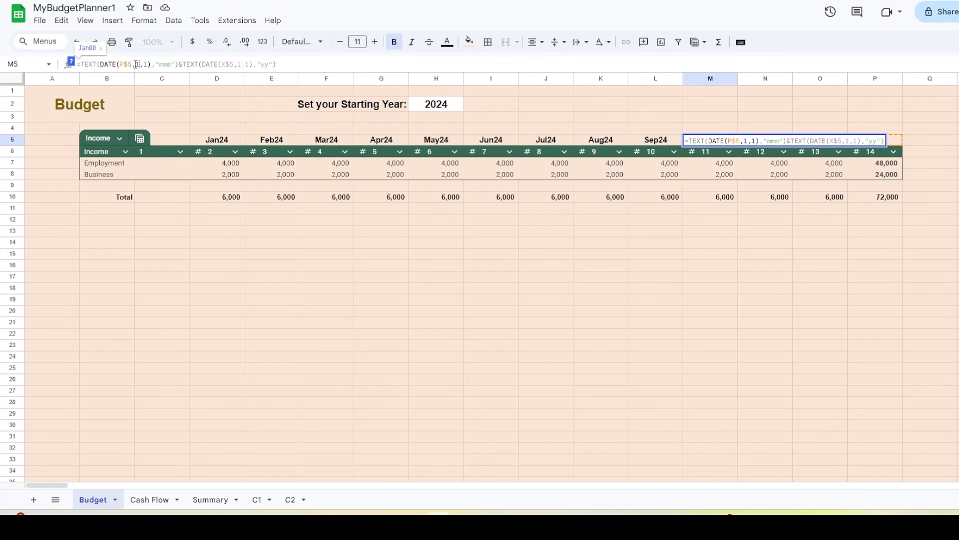
text(P)
key(Tab)
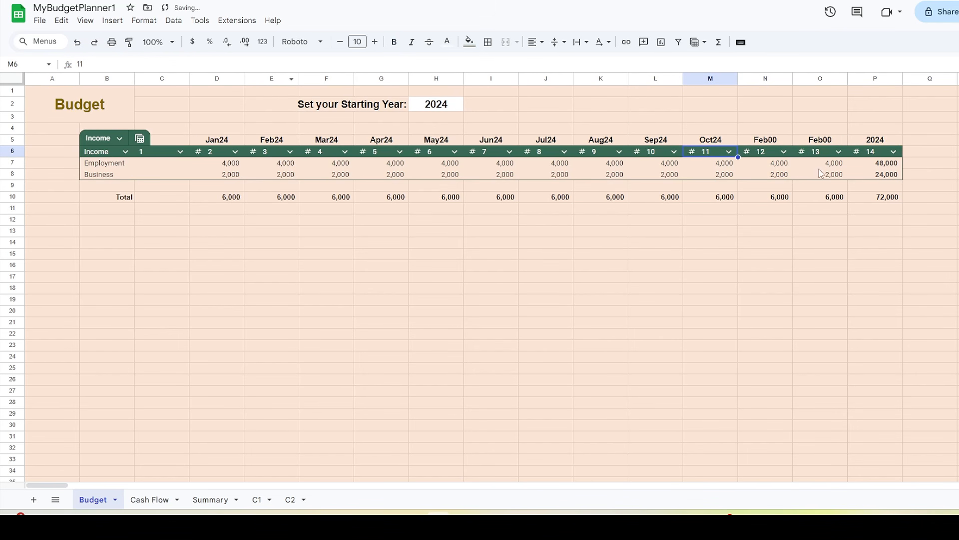
Step: In N5's header formula, point both year references to P$5 and set the first date's month to 11
double_click(121, 64)
text(P)
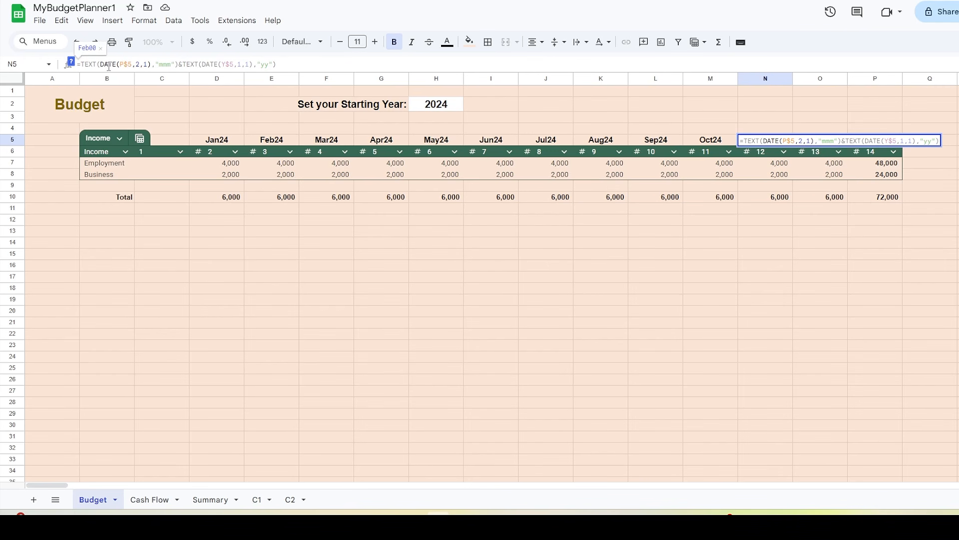
text(11)
double_click(228, 64)
text(P)
key(Return)
Step: In O5's header formula, point both year references to P$5 and set the first date's month to 12
click(804, 140)
double_click(121, 64)
text(P)
double_click(140, 64)
text(12)
double_click(228, 64)
text(P)
key(Return)
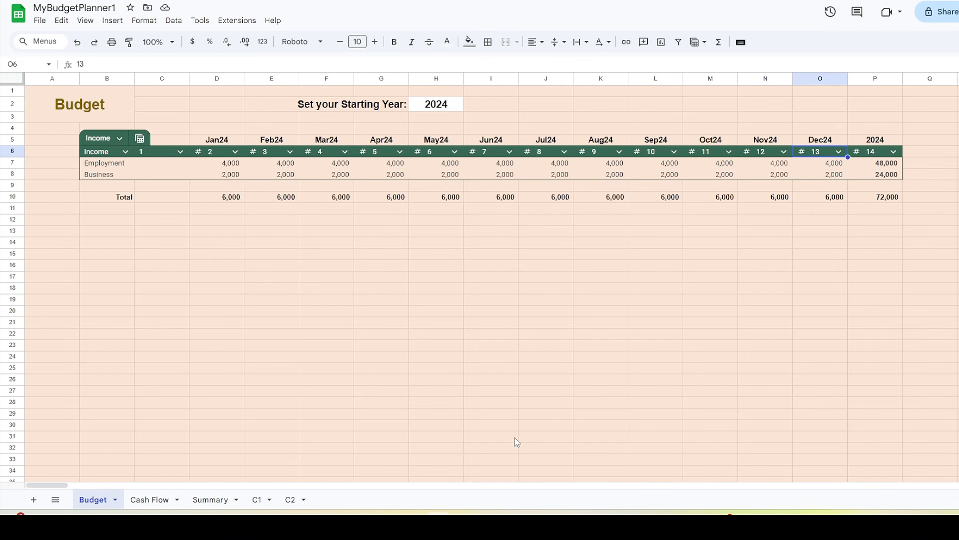
click(515, 437)
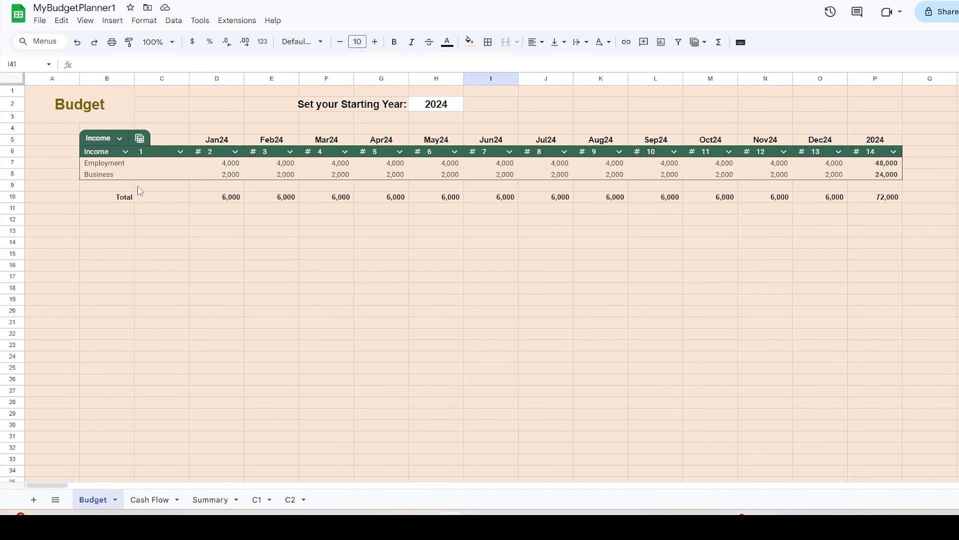
Step: Add a Dividend entry in B9, directly under Business in the Income table
click(119, 187)
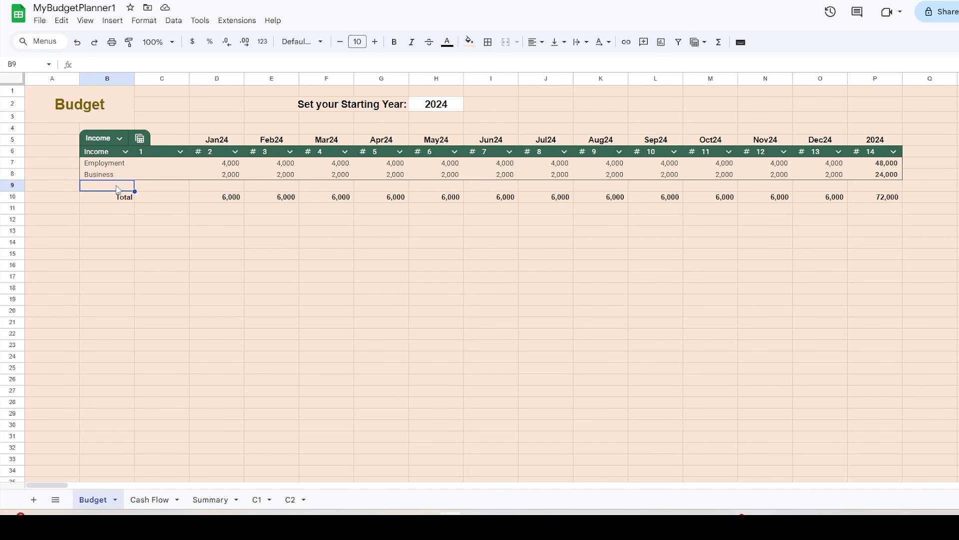
text(Dividend)
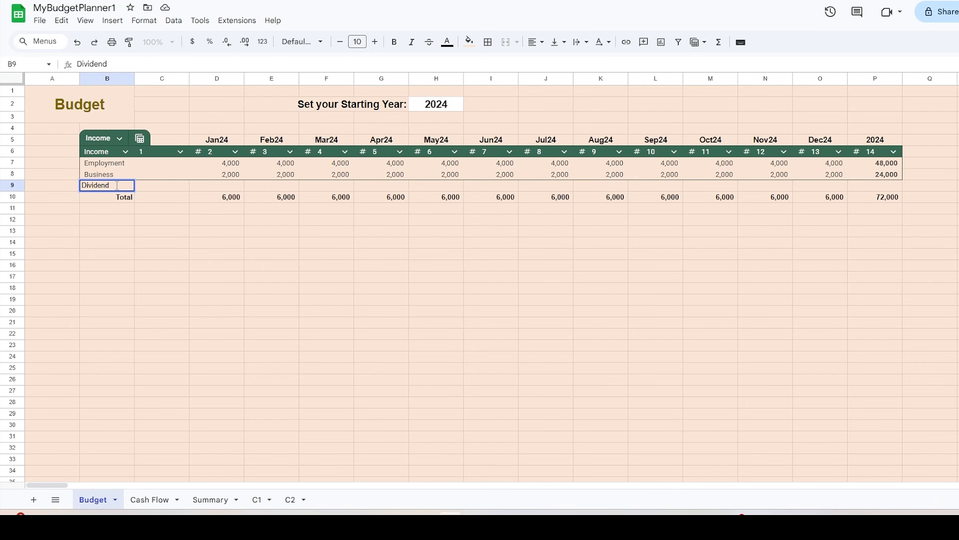
key(Return)
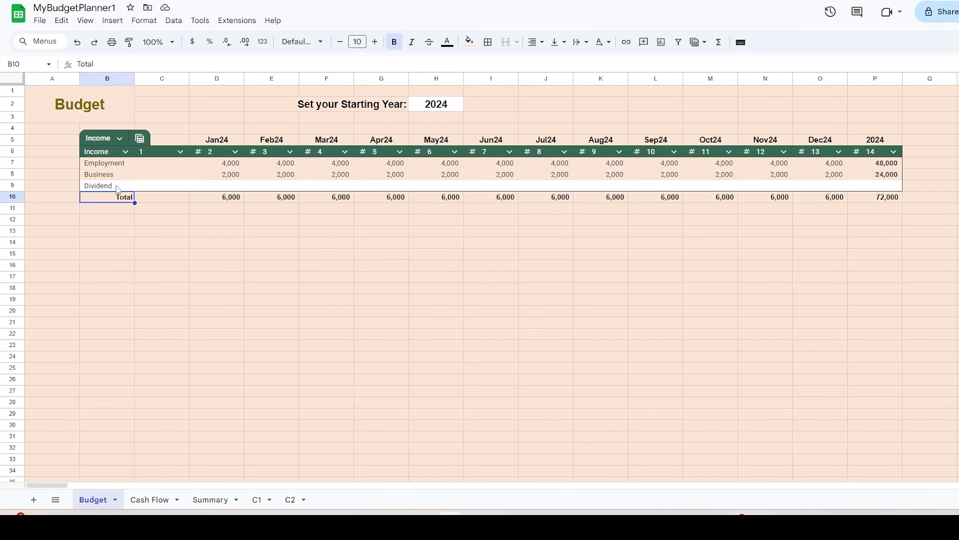
Step: Insert one row below Dividend in the Income table and enter Interest in B10
click(117, 188)
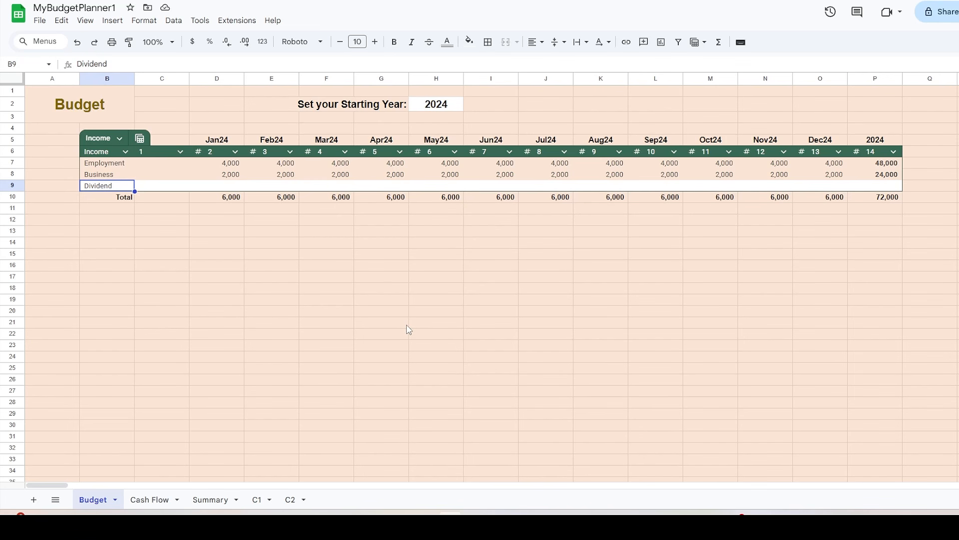
key(alt+i)
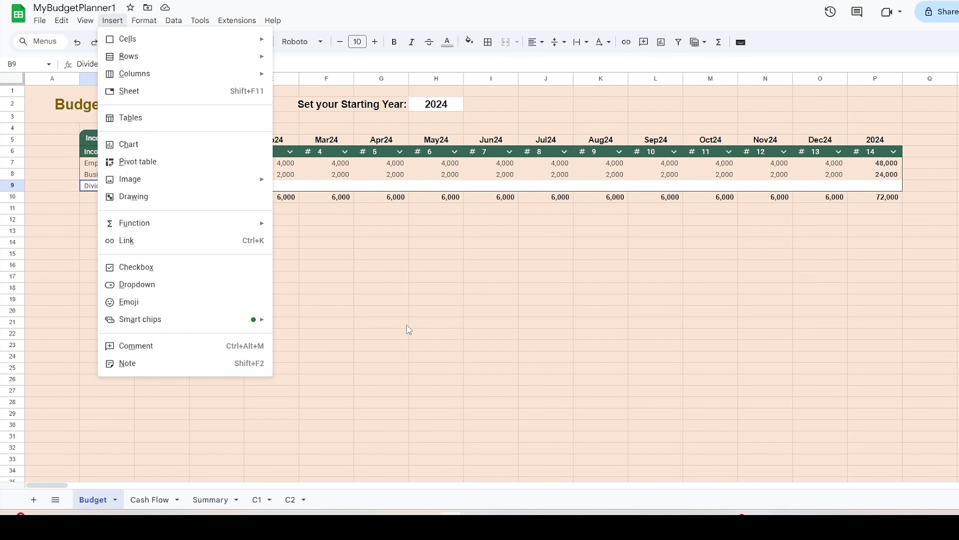
key(r)
key(Down)
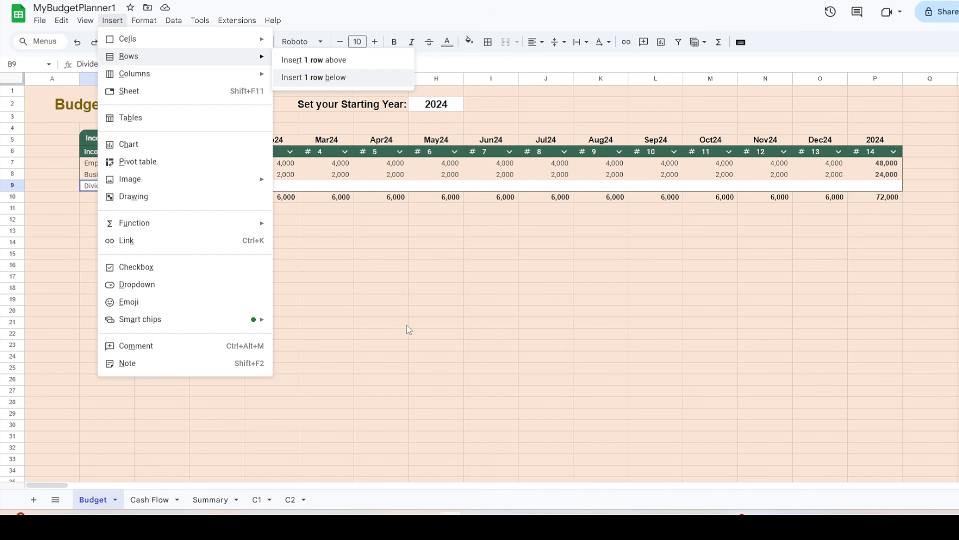
key(Return)
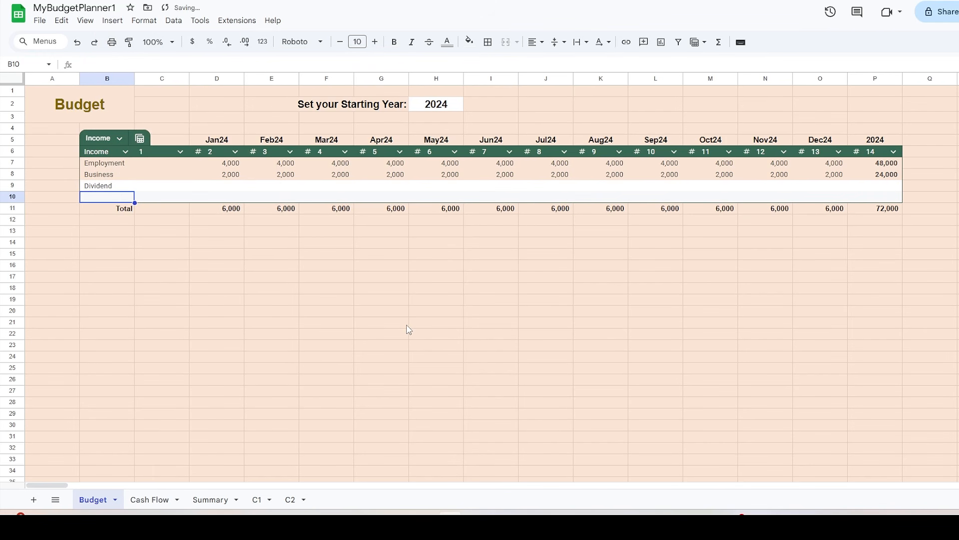
text(Intere)
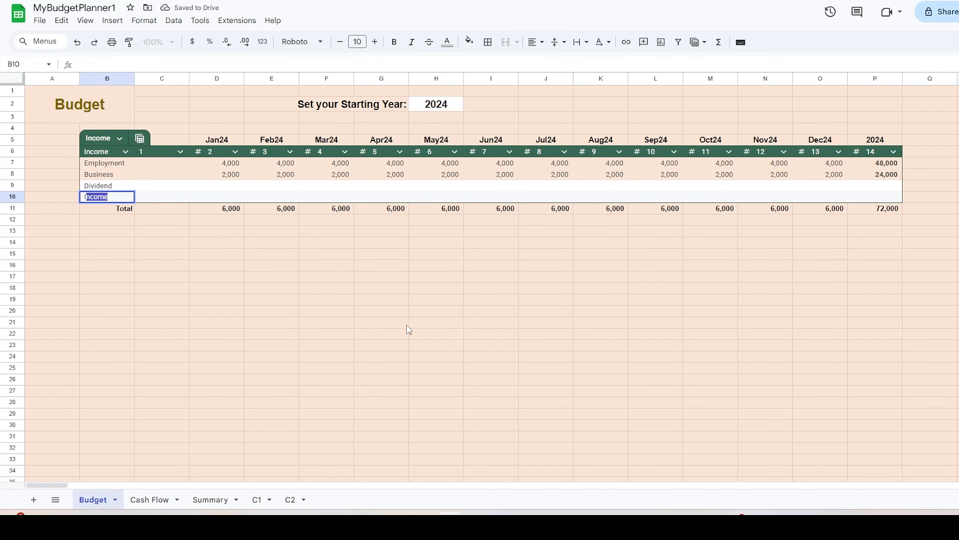
text(st)
key(Return)
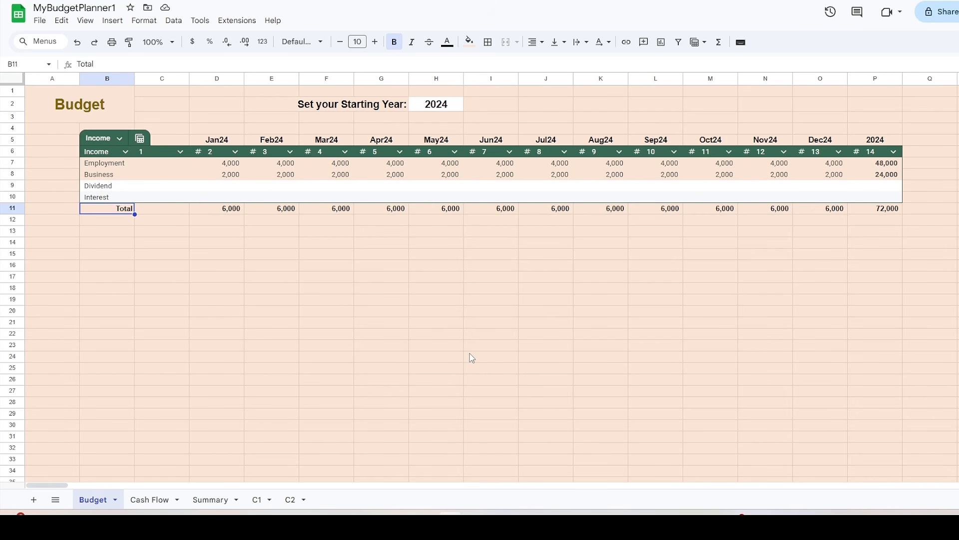
Step: Turn off the Income table's alternating colors and fill B7:P11 with the custom color #eff6e0
click(119, 139)
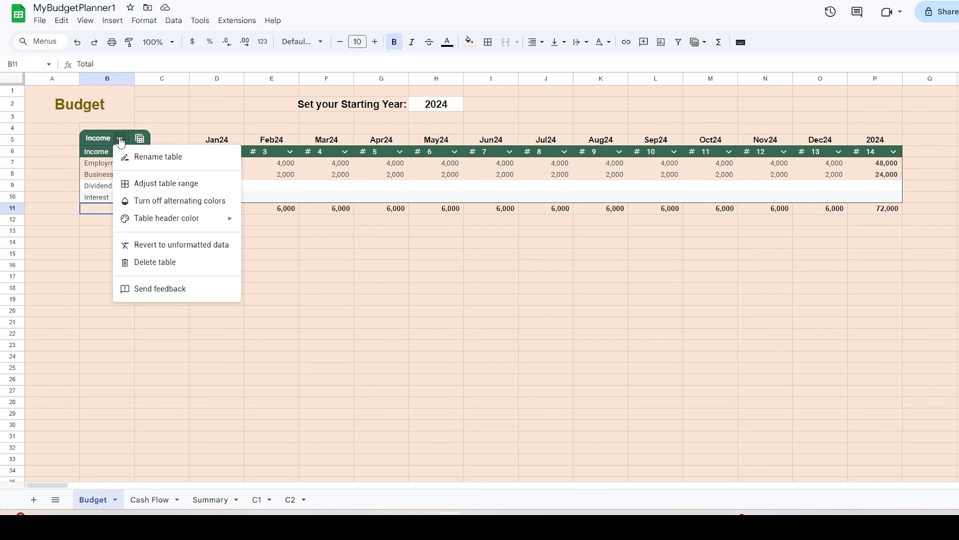
click(163, 201)
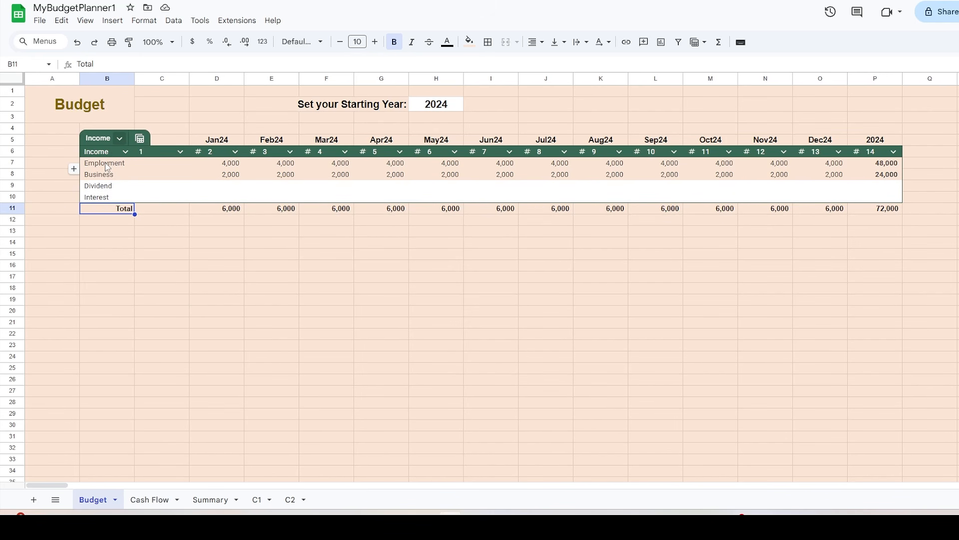
drag(106, 166, 883, 213)
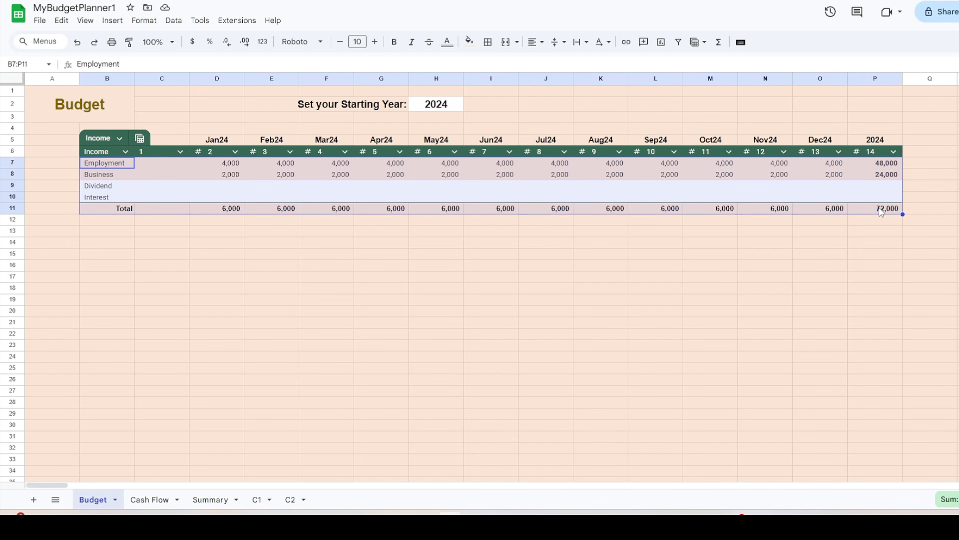
click(469, 43)
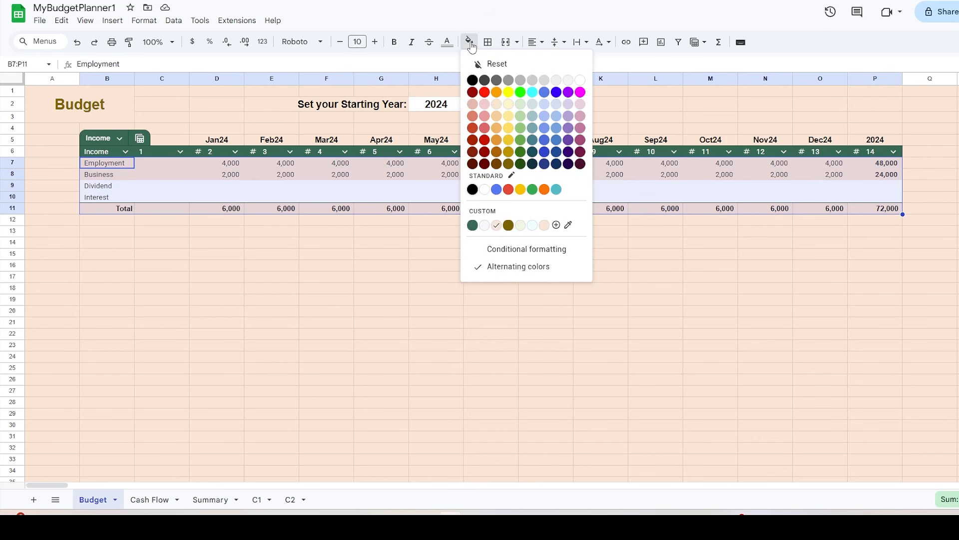
click(556, 226)
text(6)
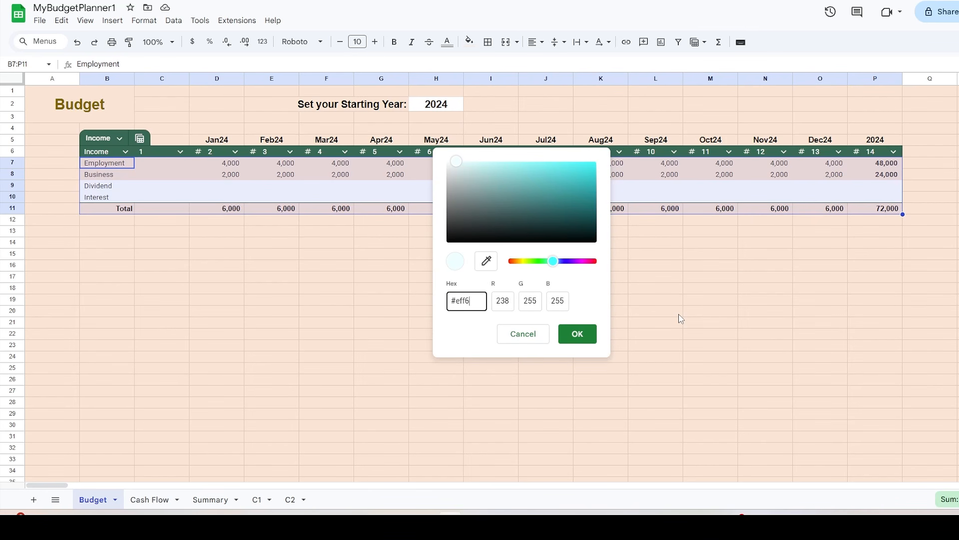
text(e0)
key(Return)
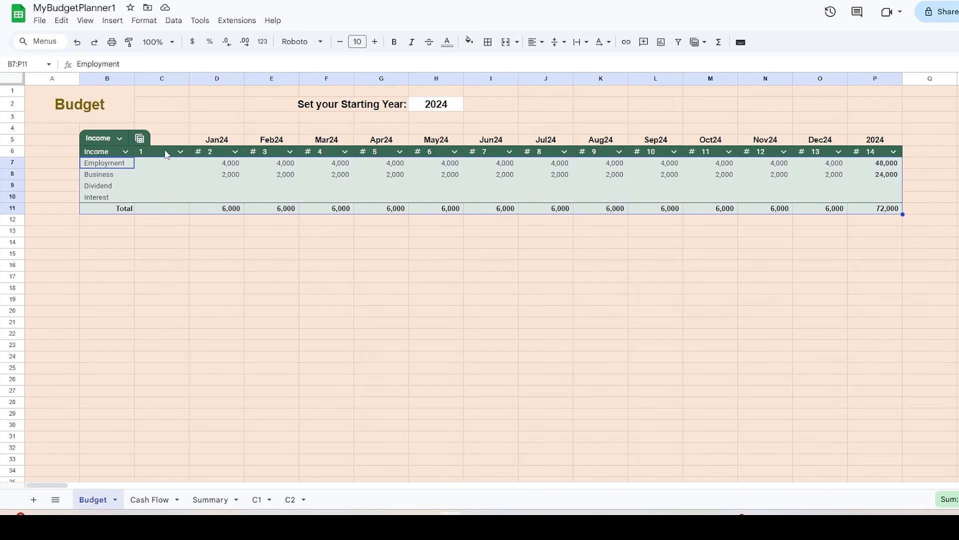
Step: Fill C6:C11 with the sheet's peach background color, sampled from an empty cell with the color picker
drag(163, 153, 163, 212)
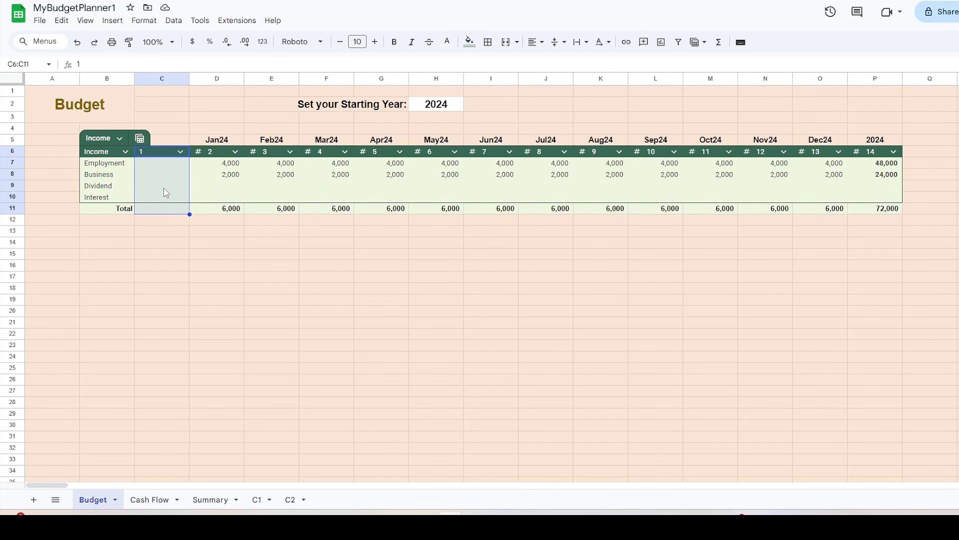
click(474, 43)
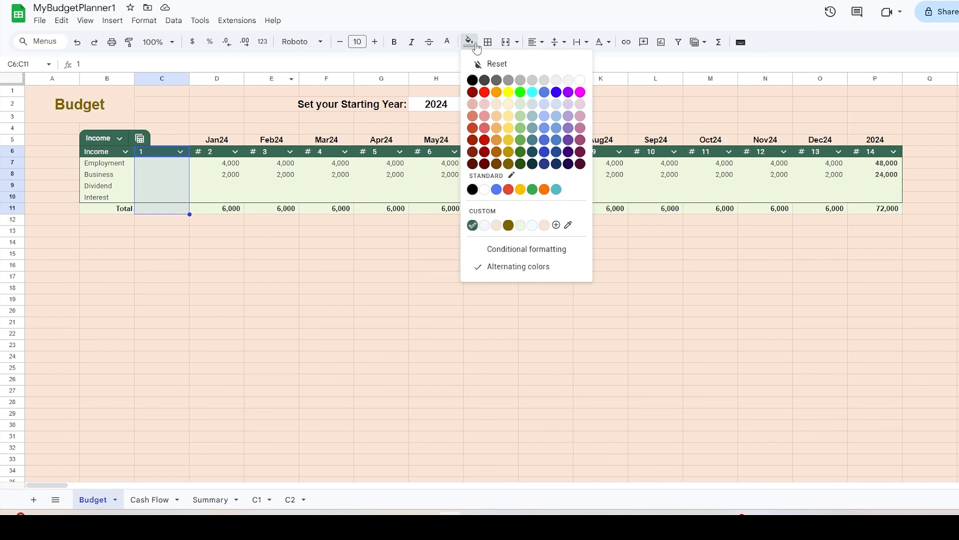
click(568, 226)
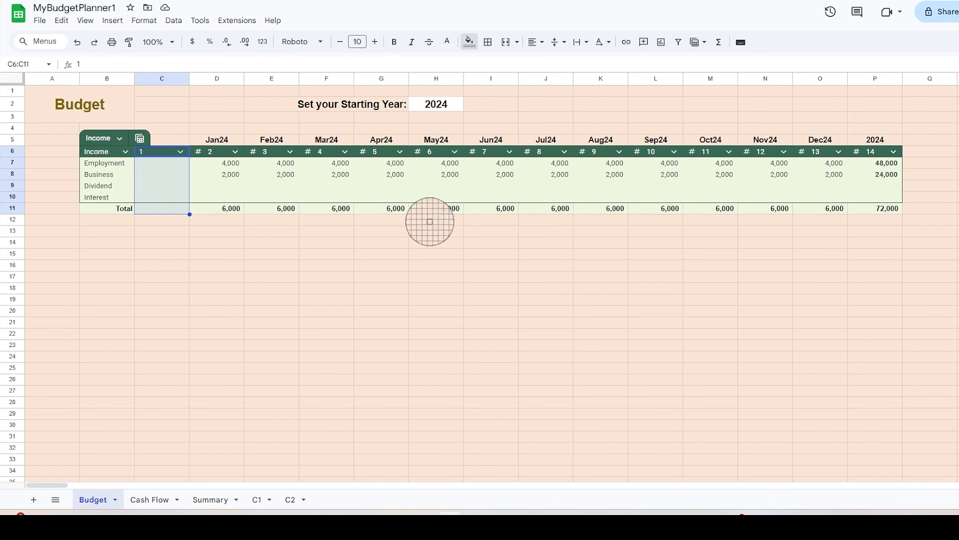
click(278, 265)
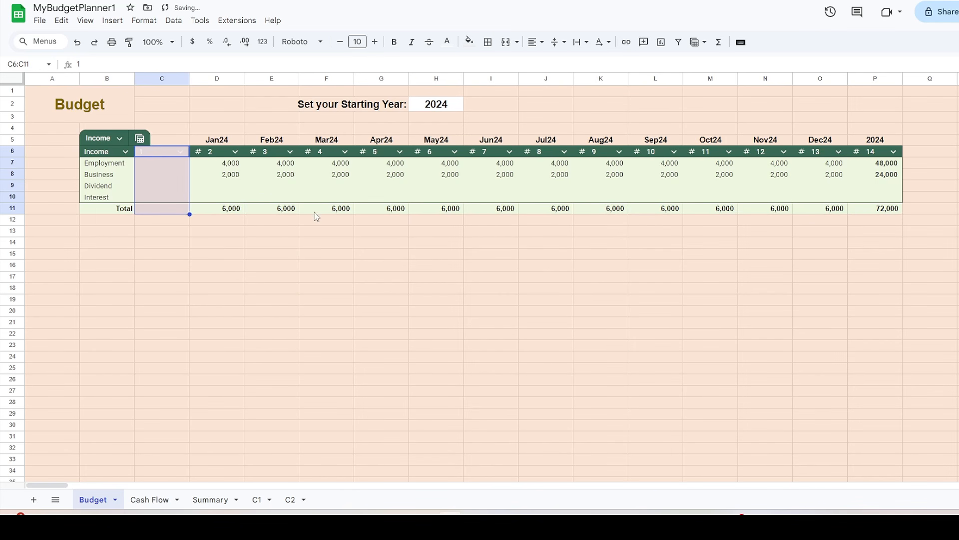
click(358, 292)
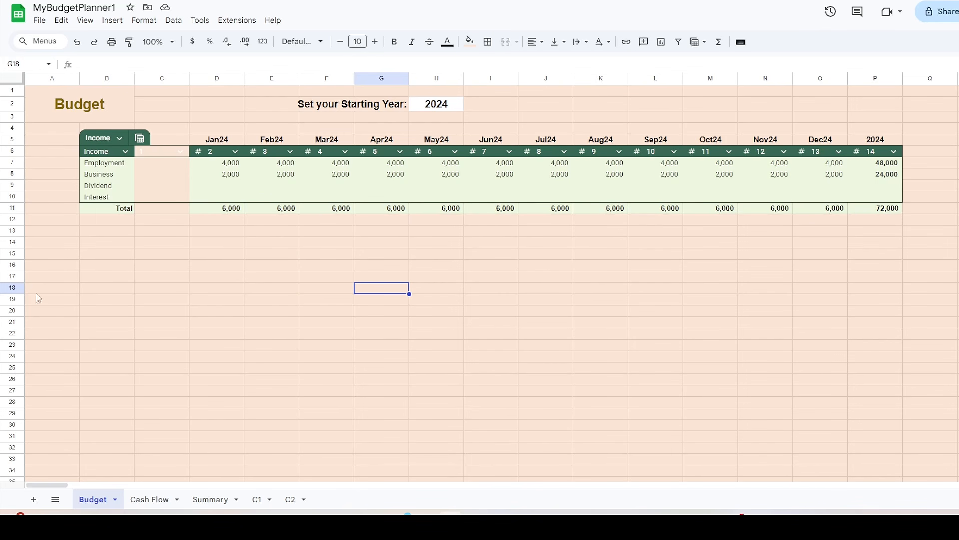
Step: Resize column A to a width of 45 pixels
click(49, 79)
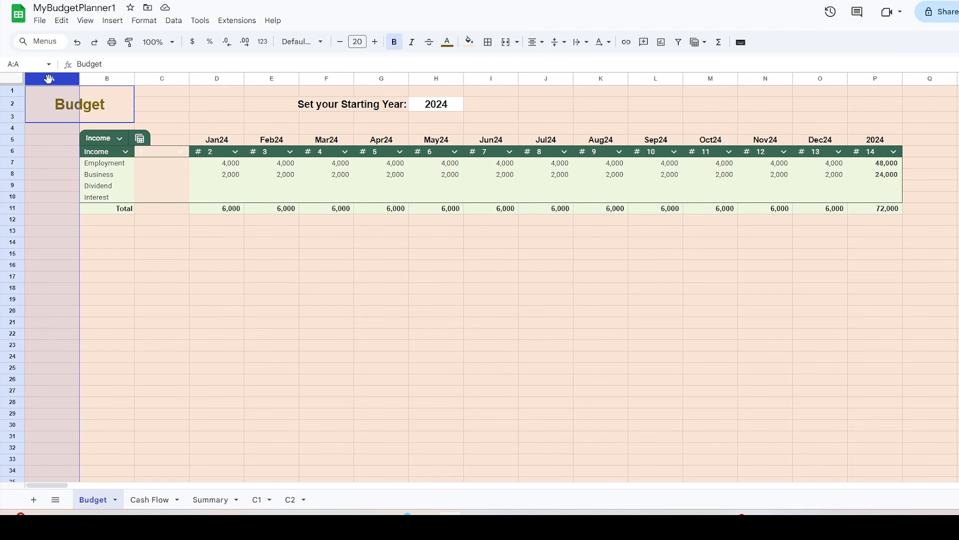
right_click(50, 78)
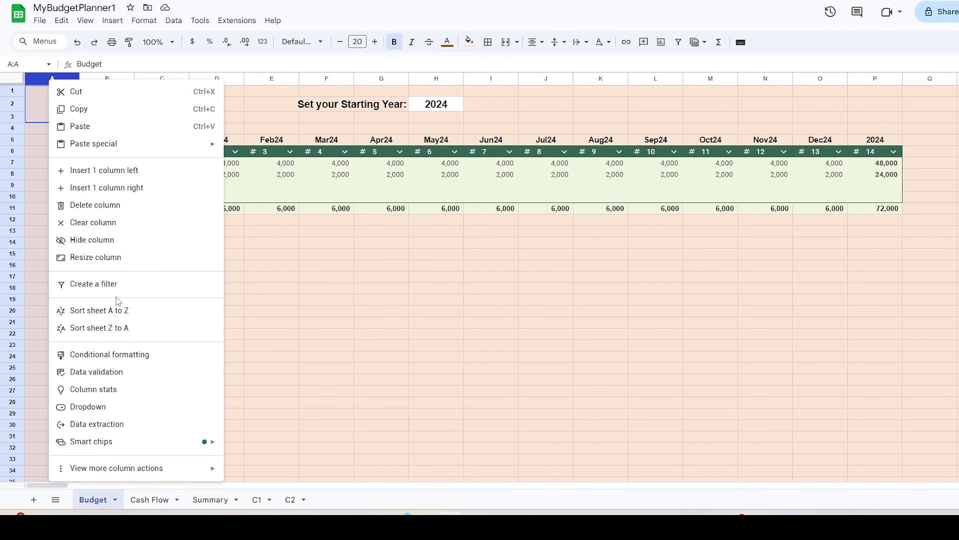
click(118, 256)
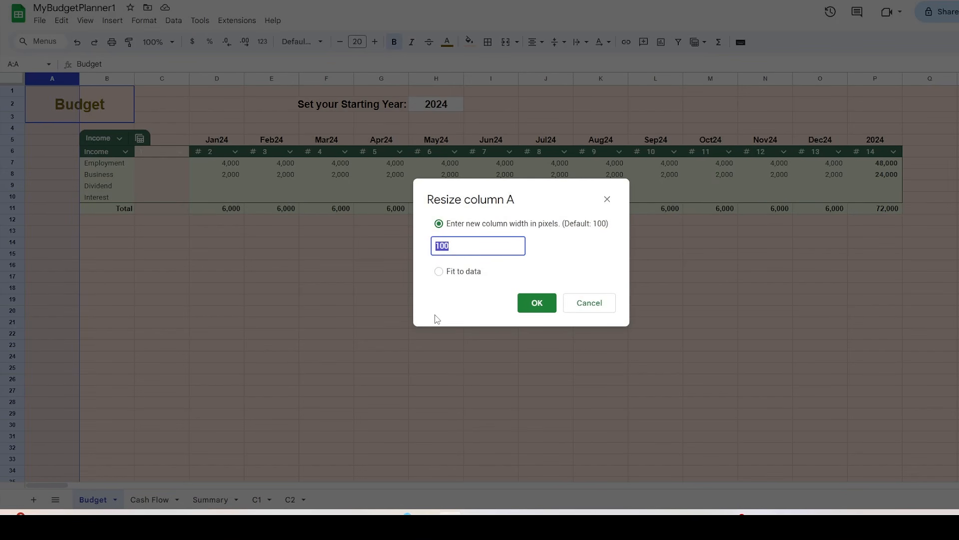
text(45)
click(537, 302)
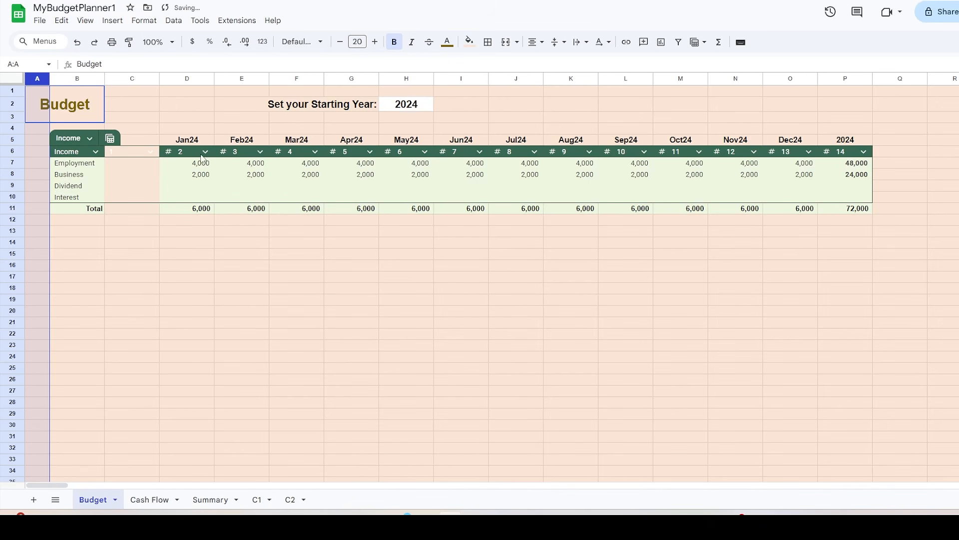
Step: Resize column B to a width of 177 pixels
click(75, 80)
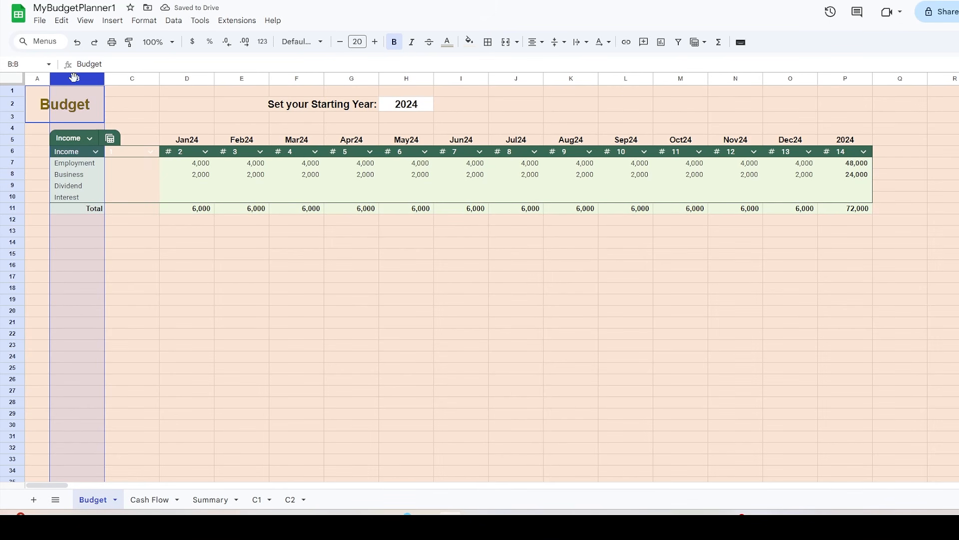
right_click(73, 80)
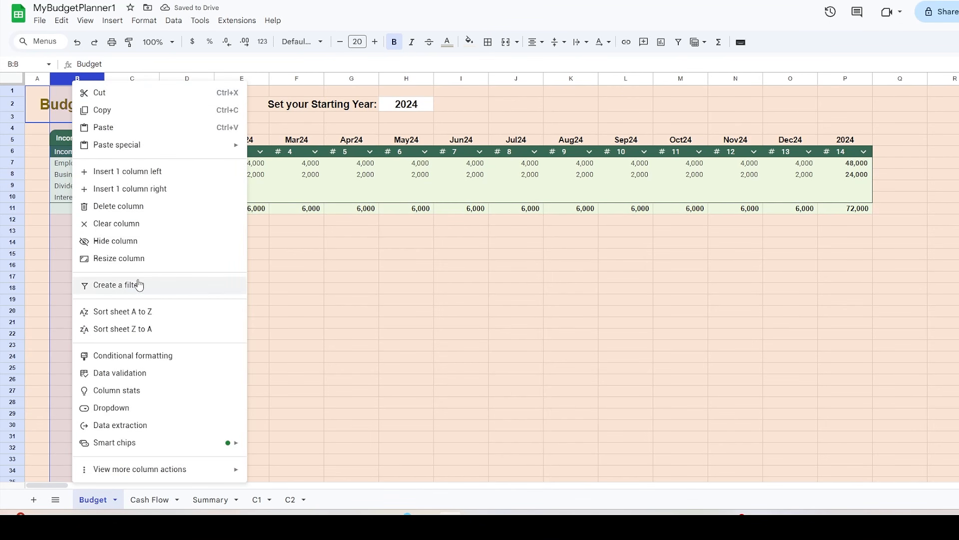
click(140, 259)
text(1)
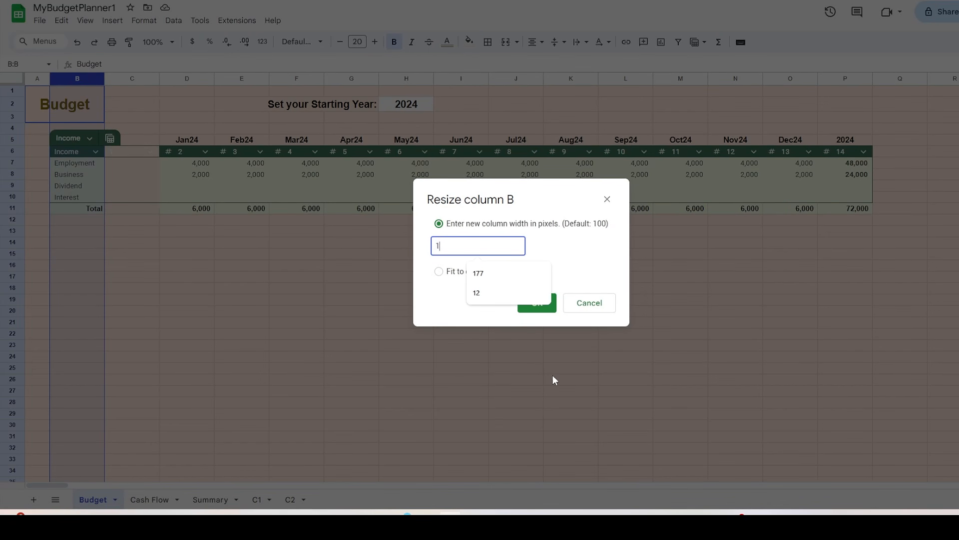
text(77)
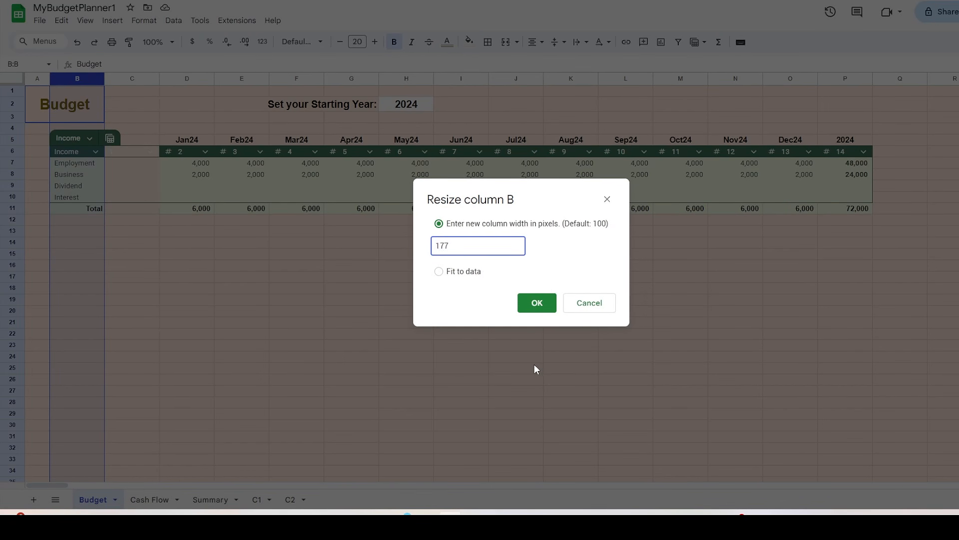
key(Return)
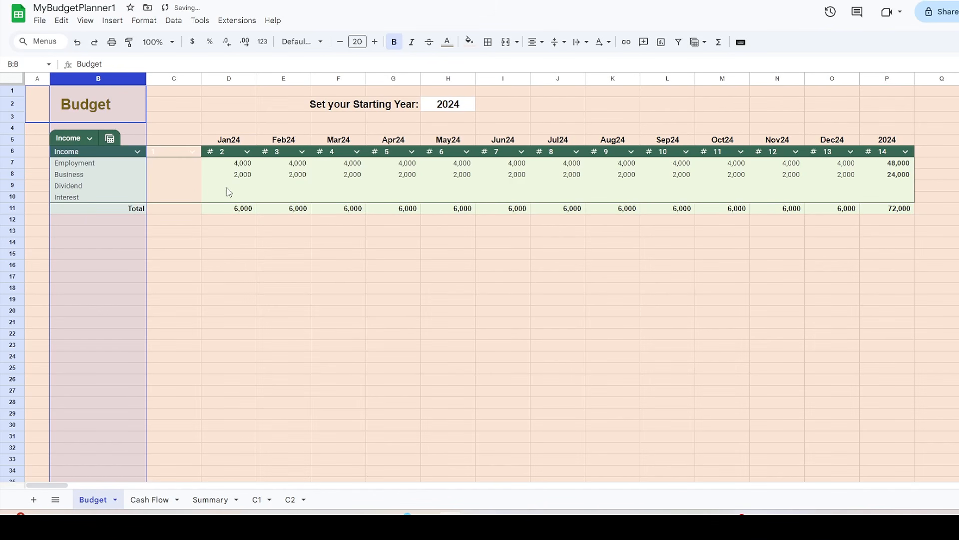
Step: Resize column C to a width of 12 pixels
click(162, 78)
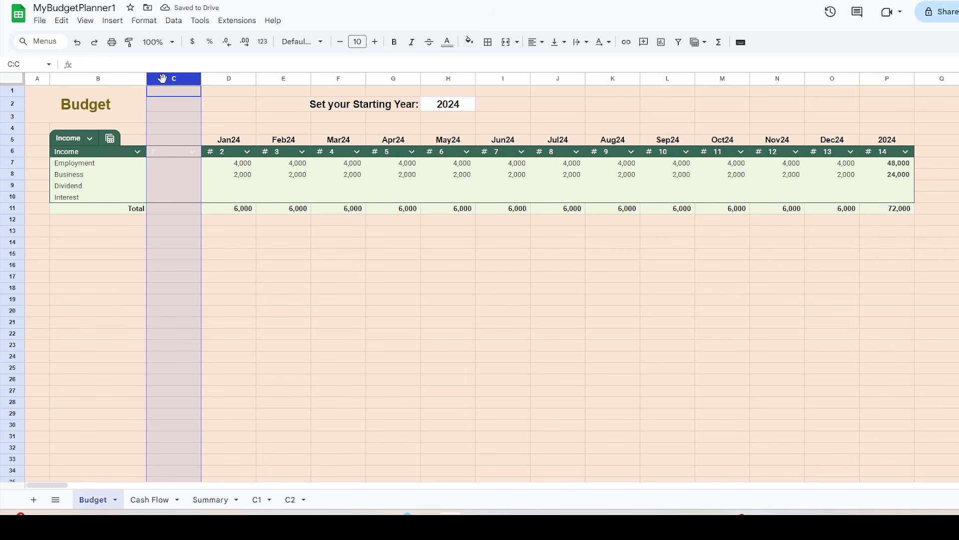
right_click(162, 77)
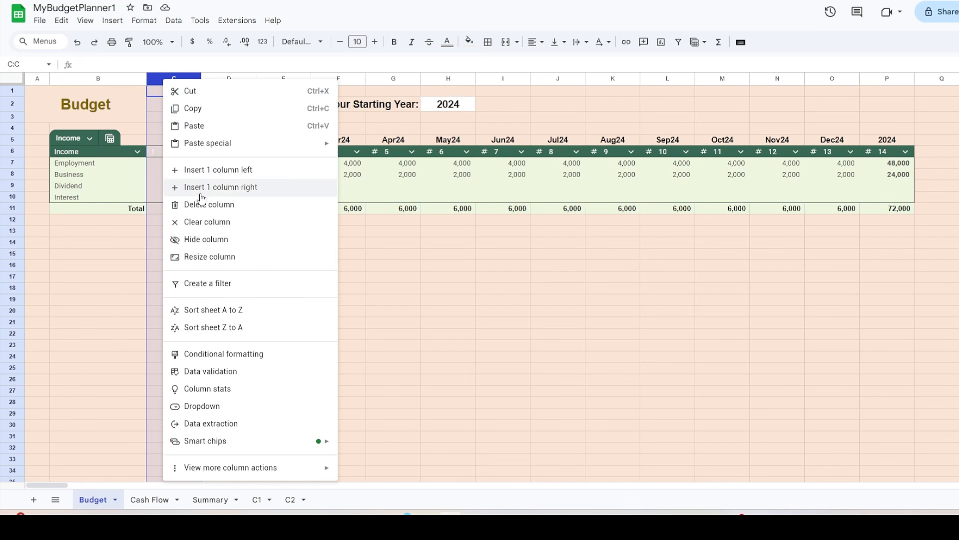
click(202, 257)
text(12)
key(Return)
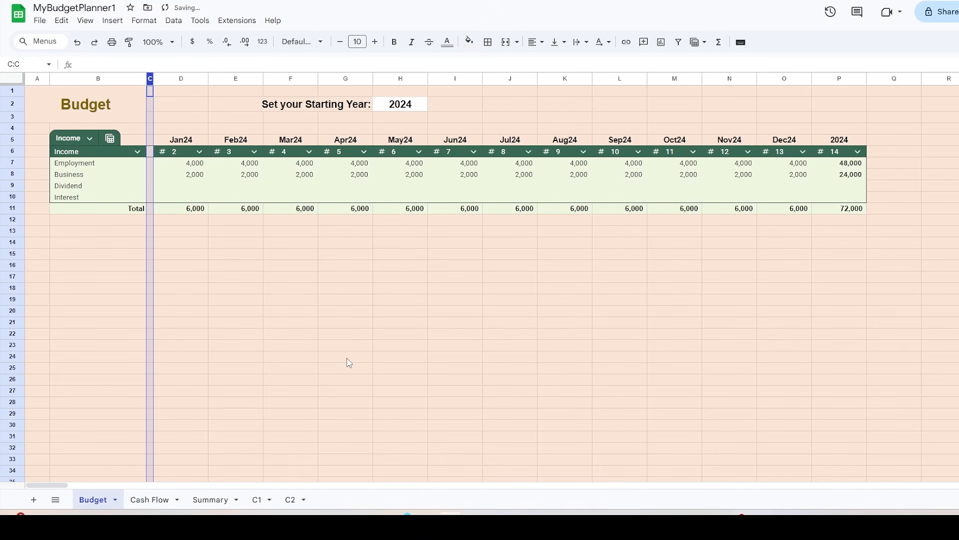
click(348, 360)
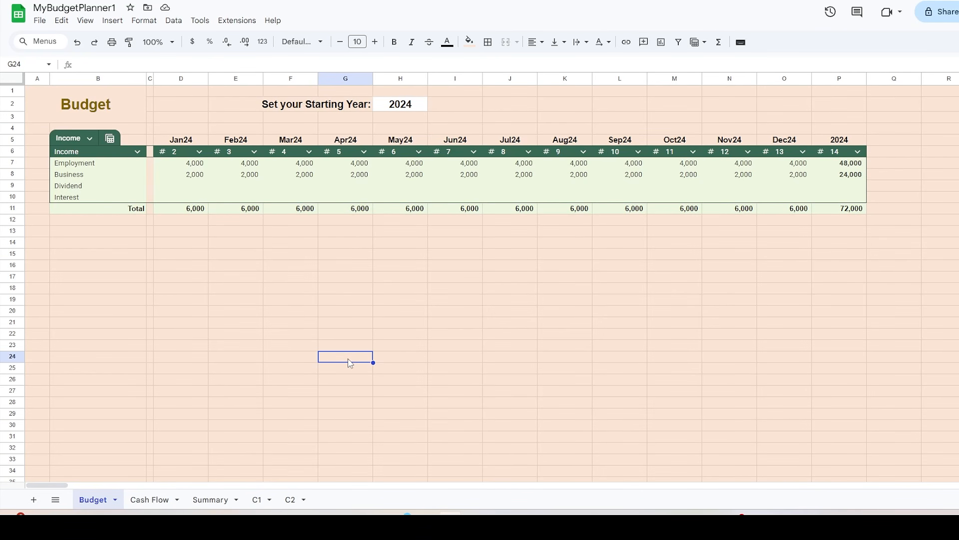
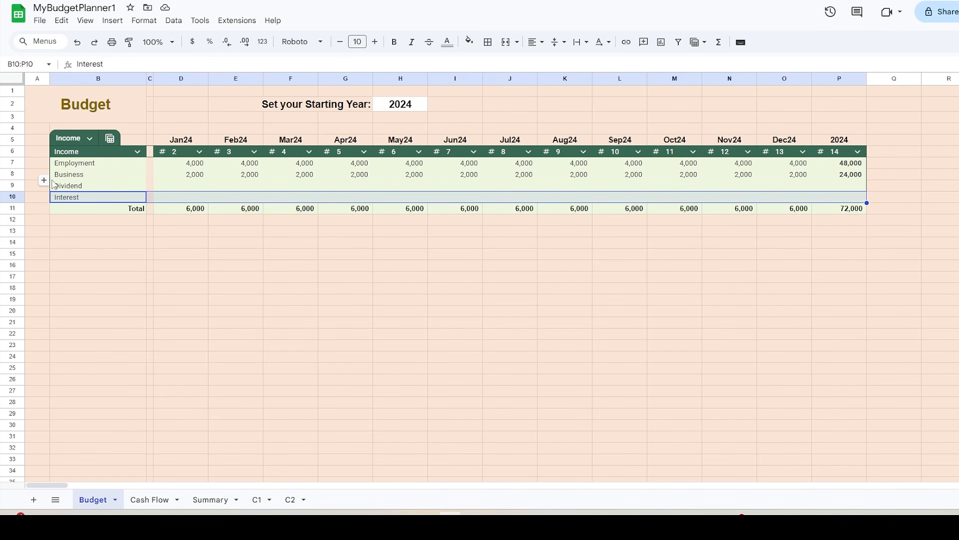
Step: Delete the Dividend and Interest rows from the Income table
click(80, 187)
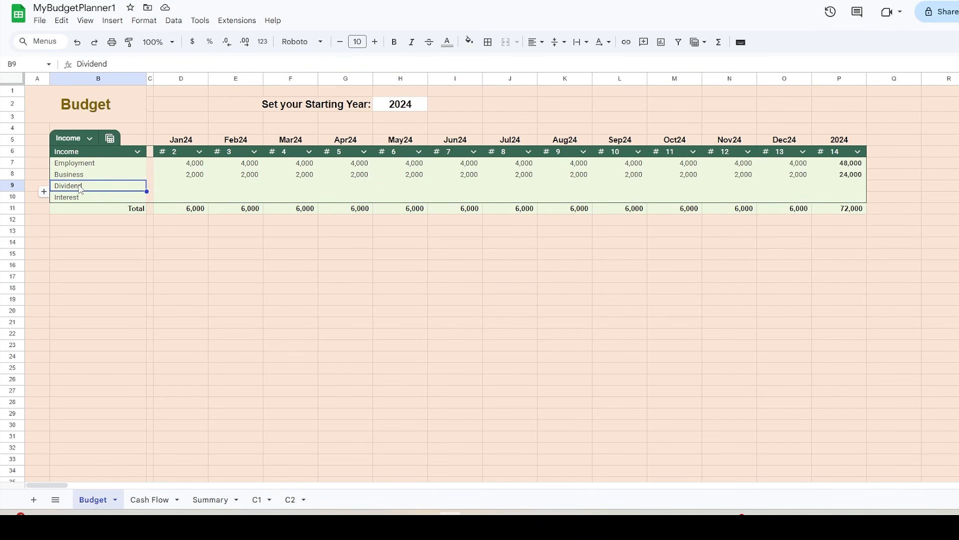
right_click(80, 189)
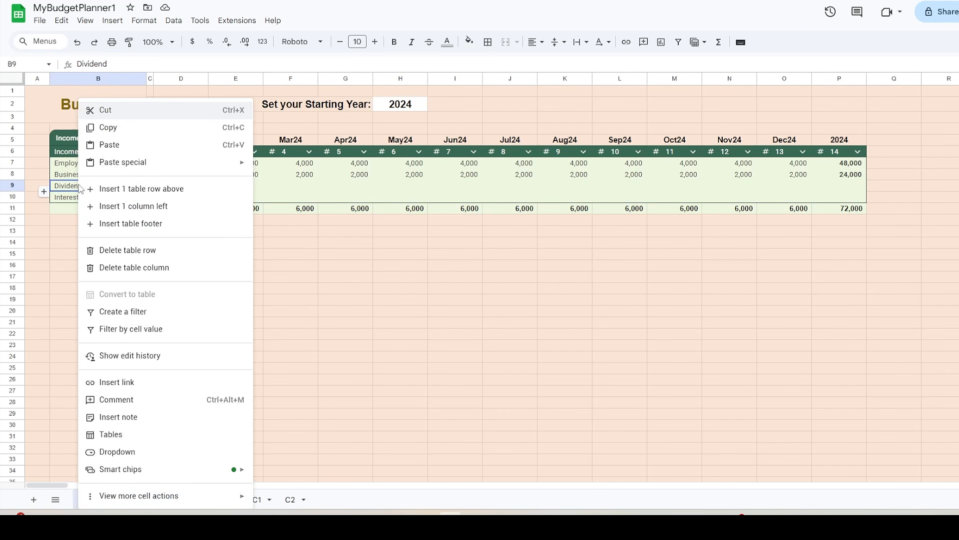
click(168, 255)
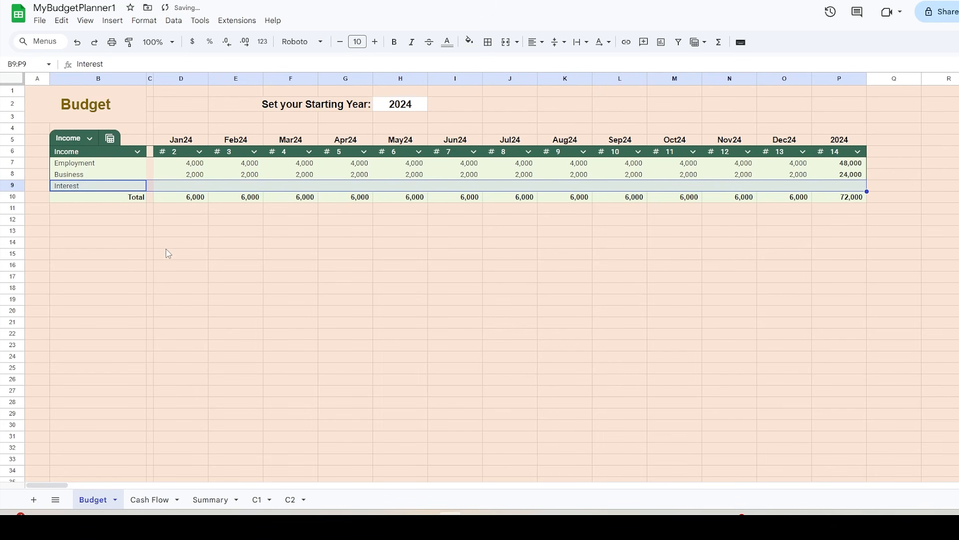
right_click(95, 188)
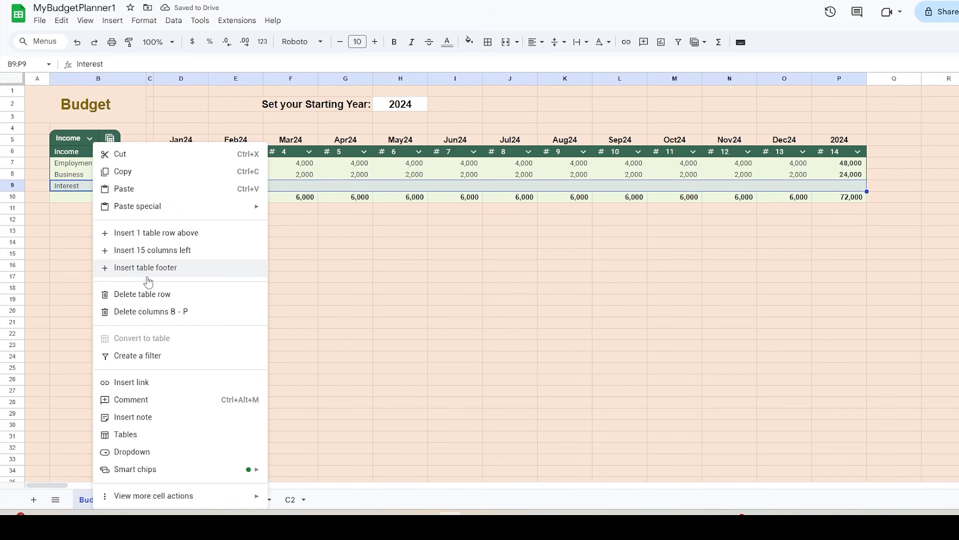
click(151, 295)
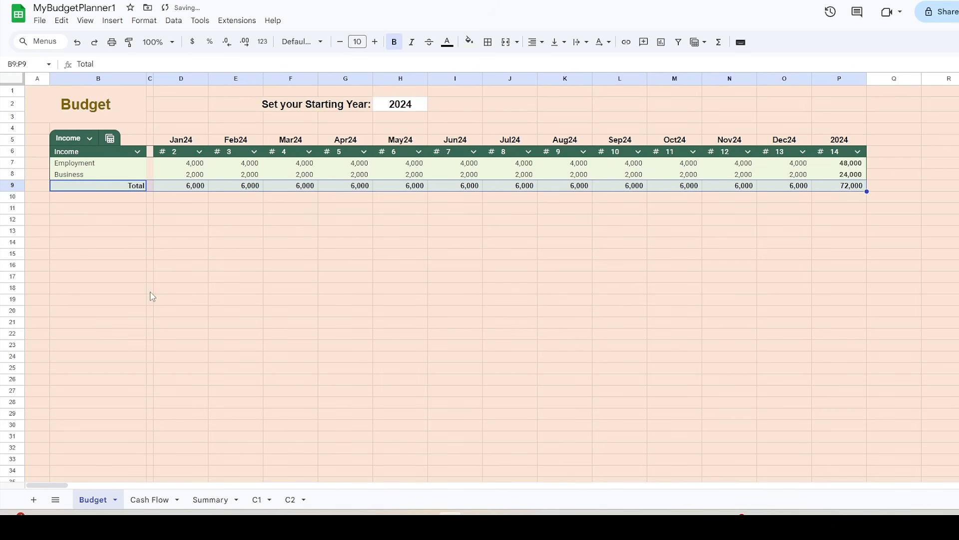
Step: Hide the gridlines on the Budget sheet
click(85, 21)
mouse_move(99, 41)
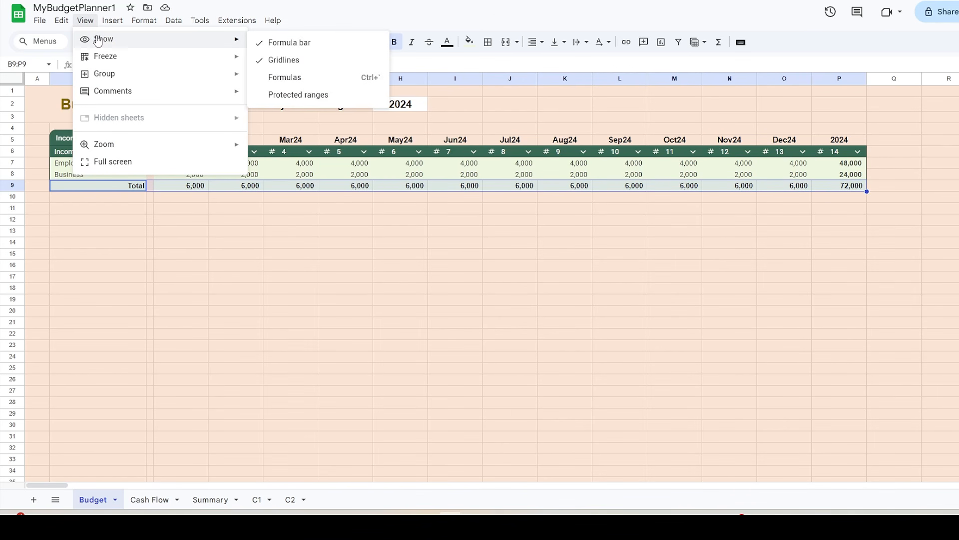
click(284, 60)
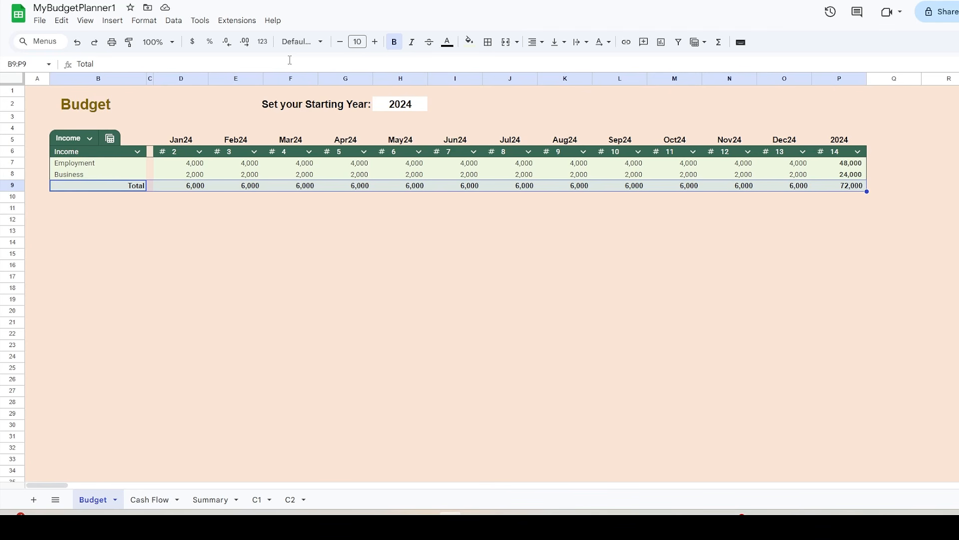
Step: Apply all borders in gray to the Income table and its month headers, range B5:P9
drag(132, 139, 837, 191)
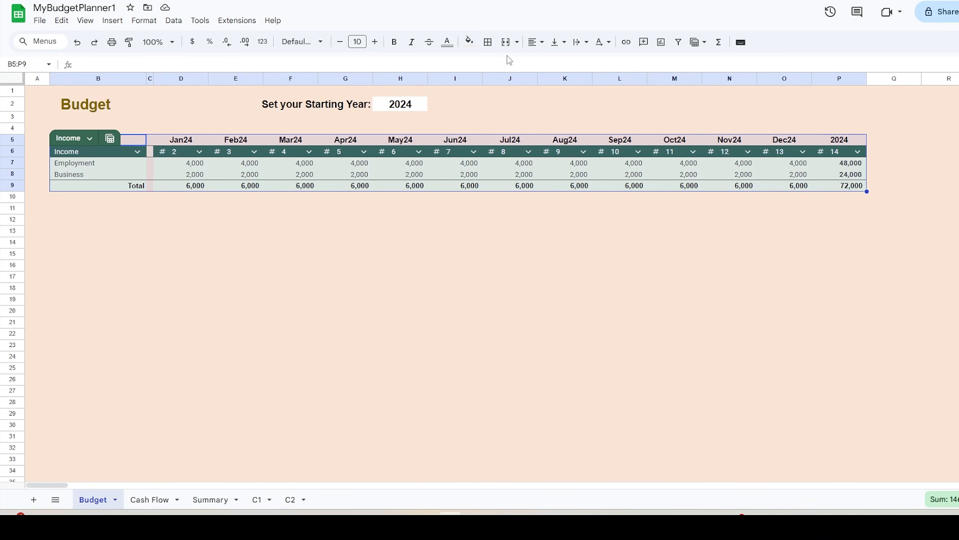
click(488, 45)
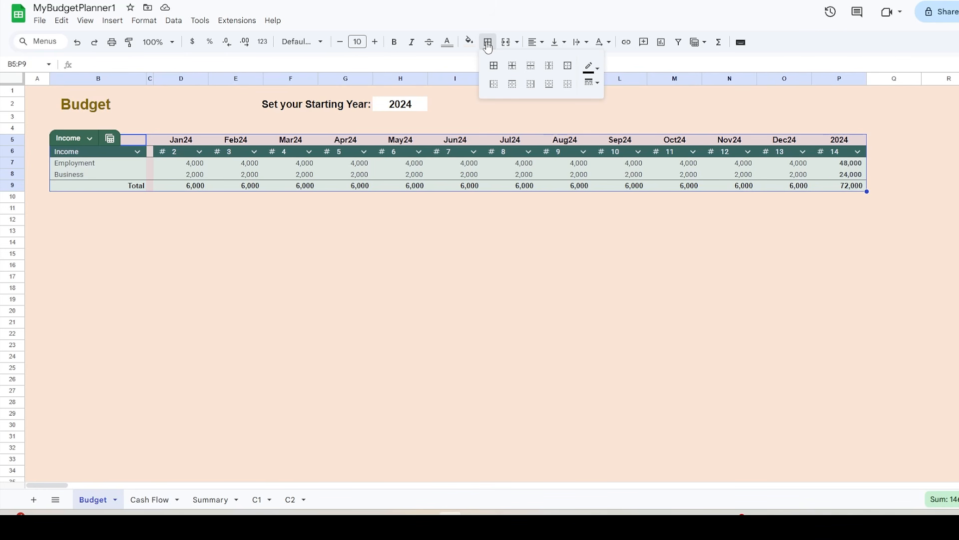
click(494, 65)
click(594, 69)
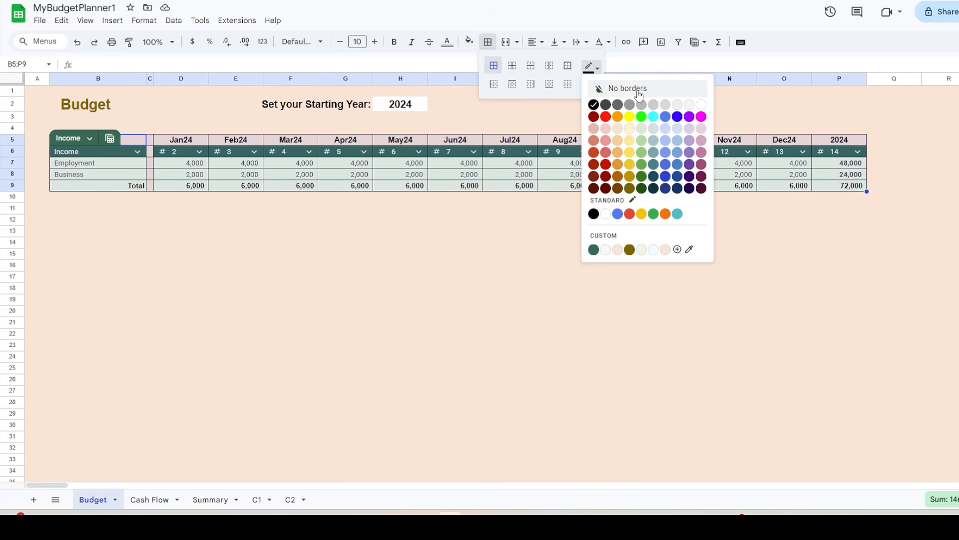
click(642, 105)
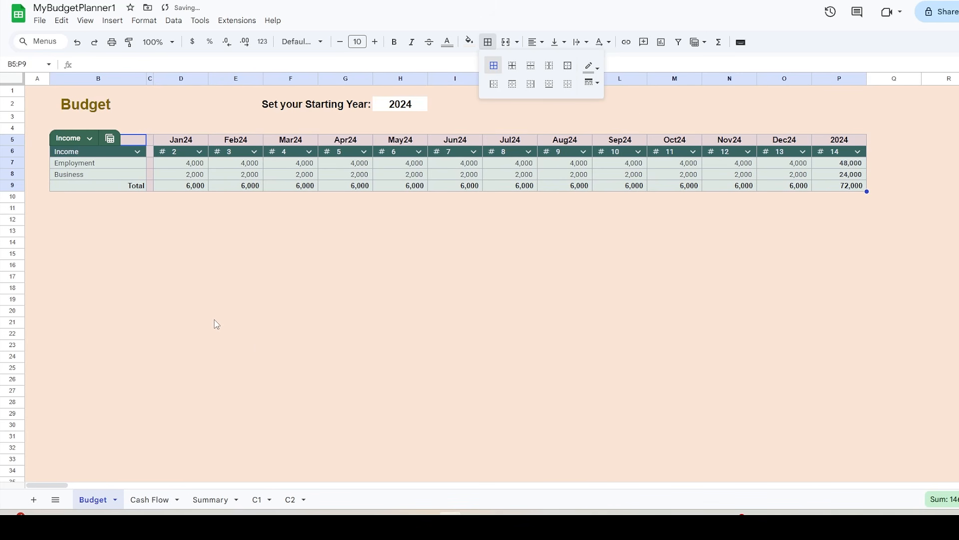
Step: Clear the borders of B5:C5, then add back only a right border along the Jan24 header
mouse_move(134, 140)
mouse_down()
mouse_move(155, 186)
mouse_move(149, 141)
mouse_up()
click(487, 42)
click(570, 85)
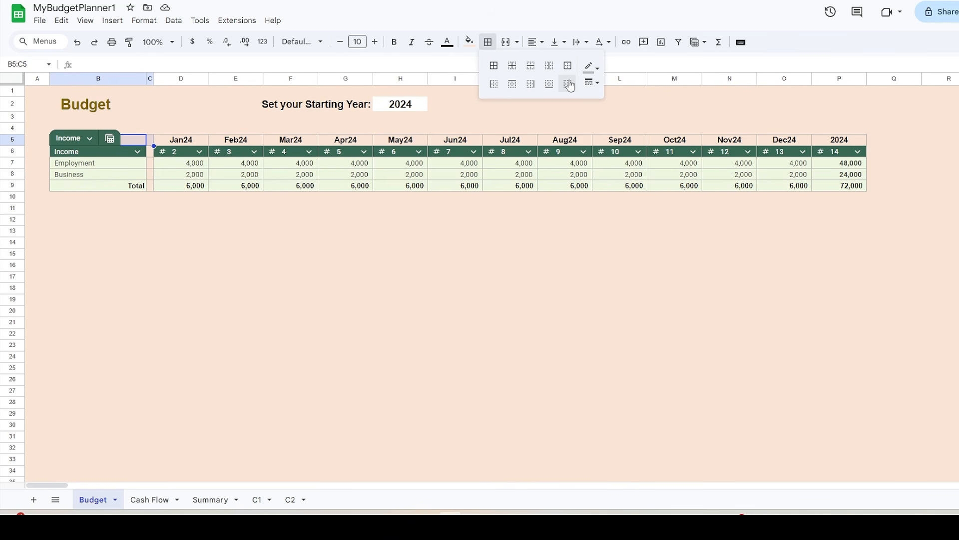
click(531, 85)
click(220, 267)
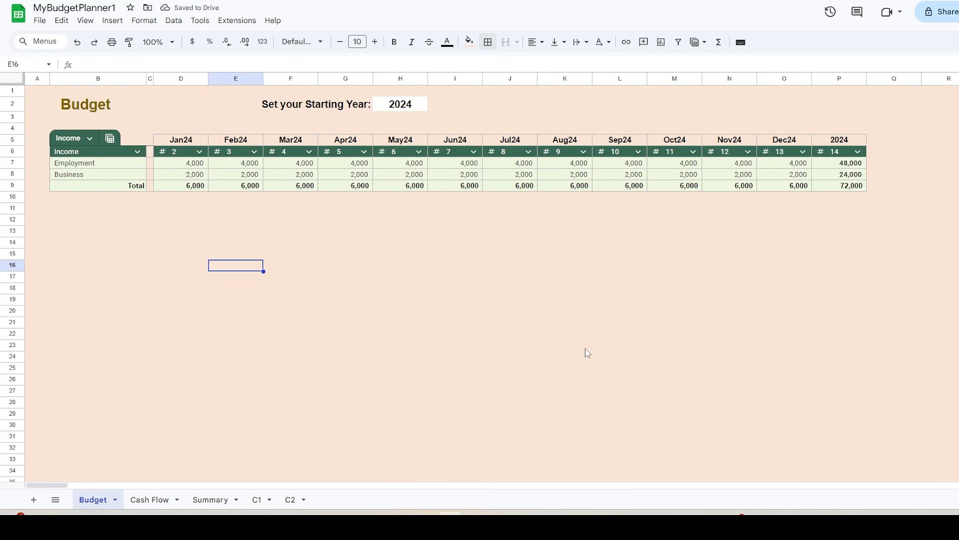
click(587, 354)
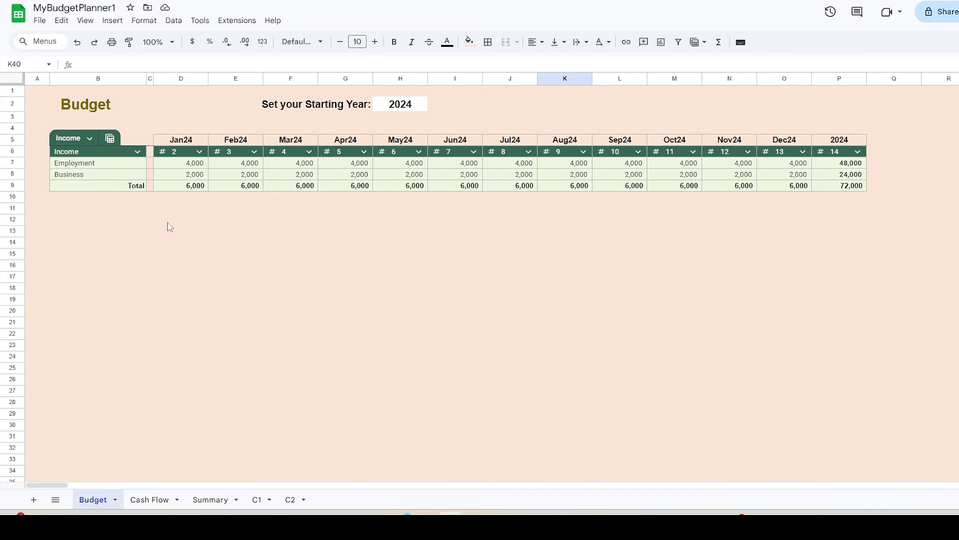
Step: Set the Income table's header color to the custom color #dbebb7
click(90, 138)
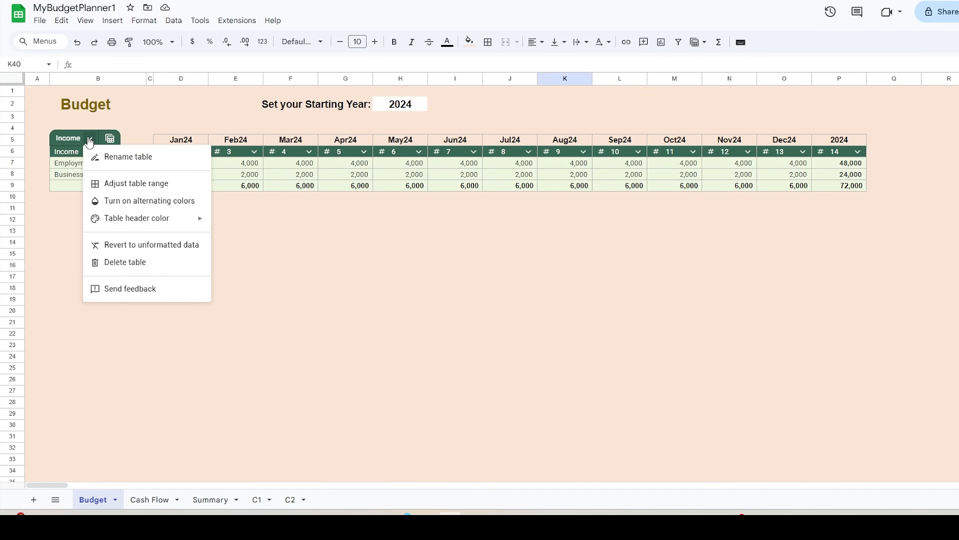
mouse_move(138, 223)
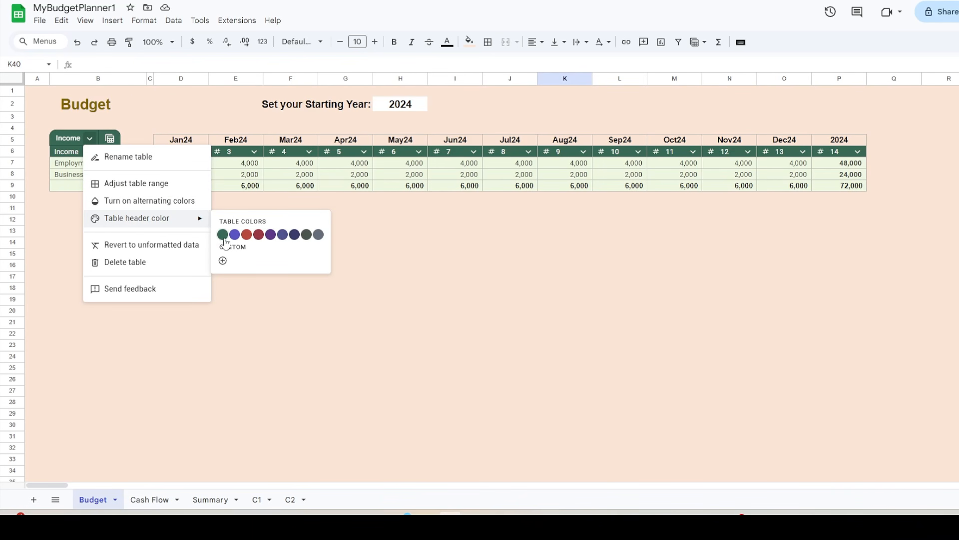
click(223, 262)
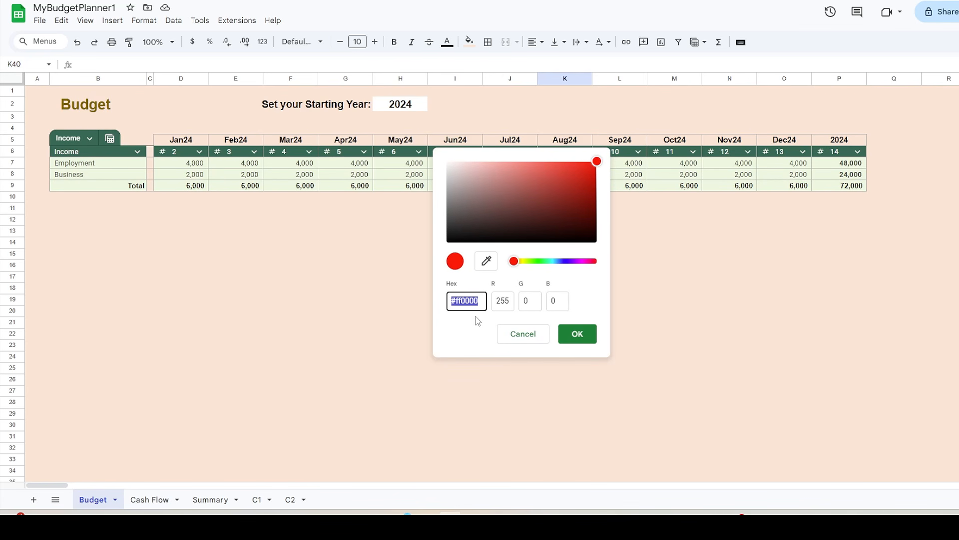
text(#dbebb7)
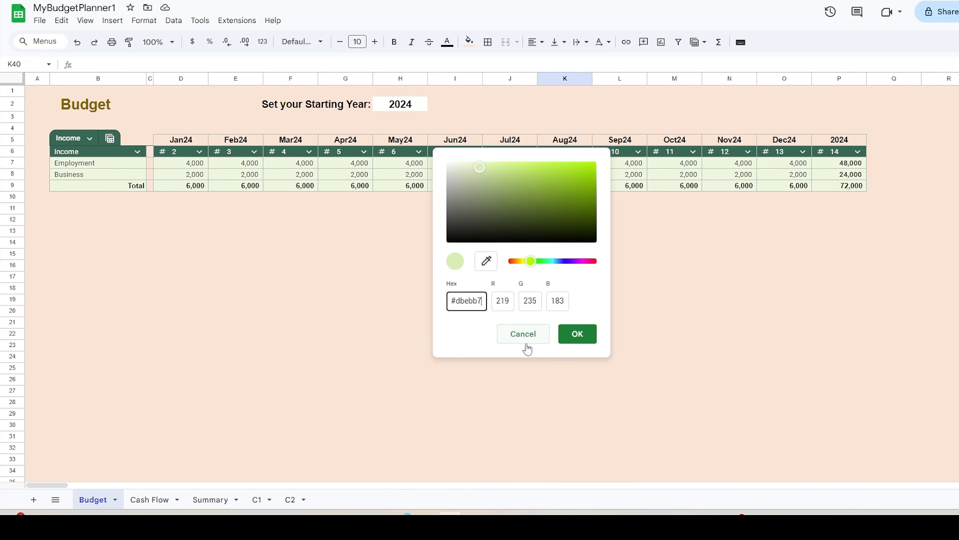
click(578, 335)
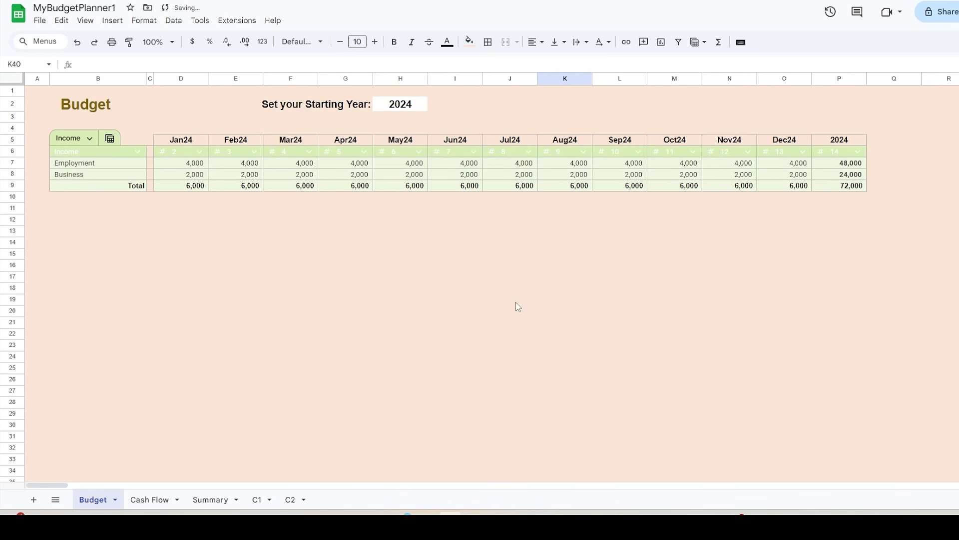
Step: Fill the month and year header cells D5:P5 with the custom color #dbebb7
drag(180, 141, 854, 144)
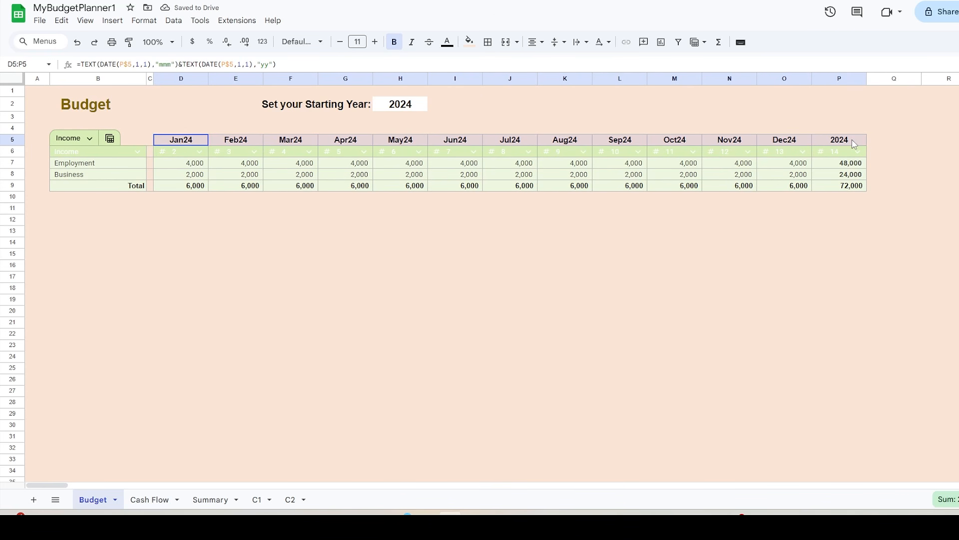
click(469, 41)
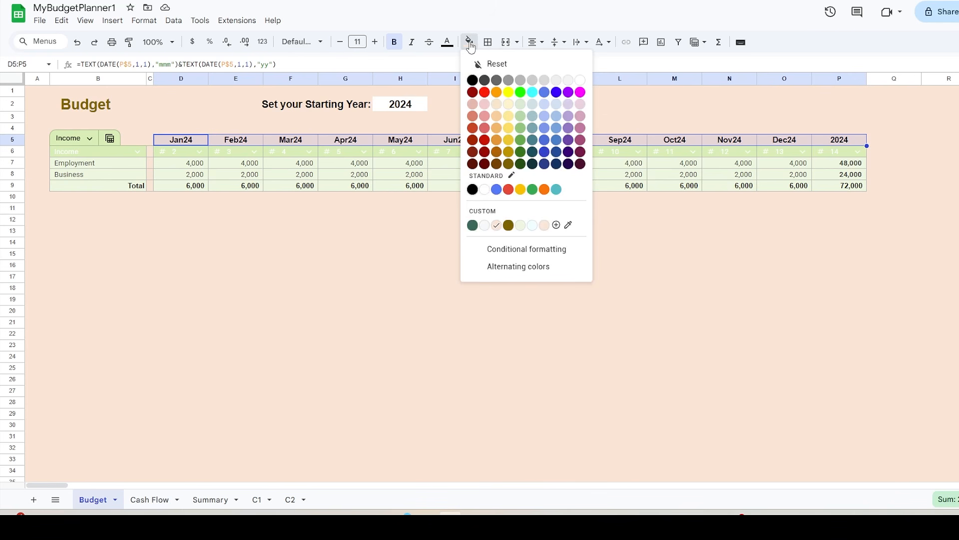
click(556, 224)
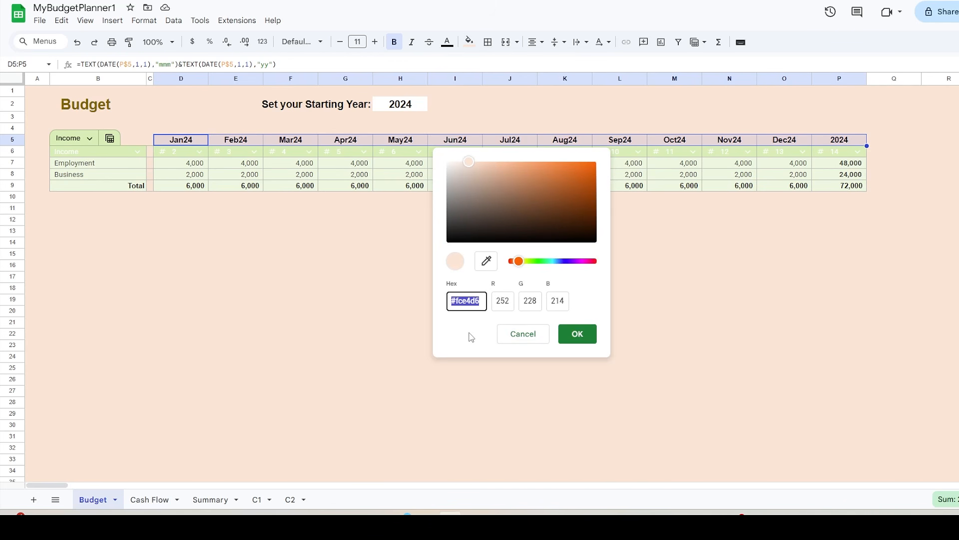
text(#dbebb7)
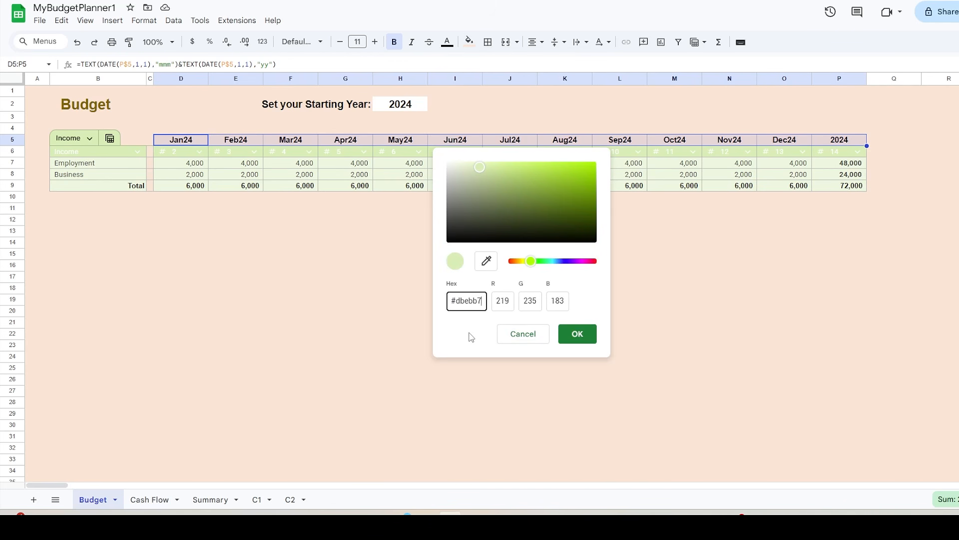
click(577, 336)
click(386, 268)
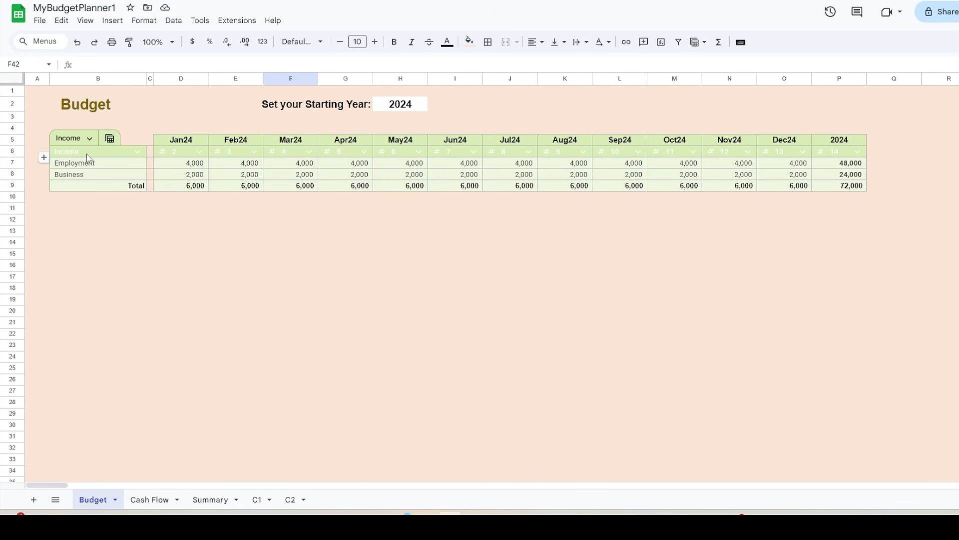
Step: Set the text color of the Income header row B6:P6 to the green sampled from the header fill, hiding the labels
drag(96, 154, 841, 159)
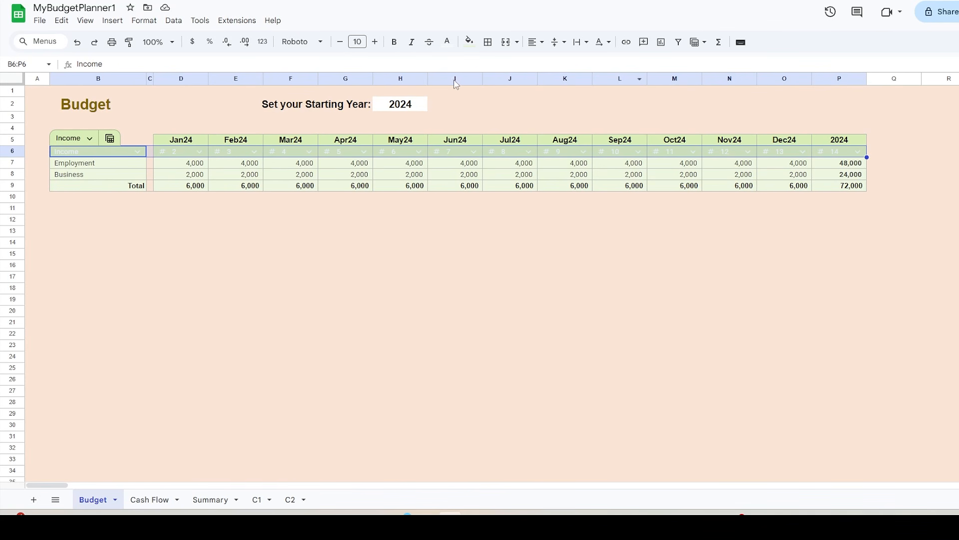
click(447, 41)
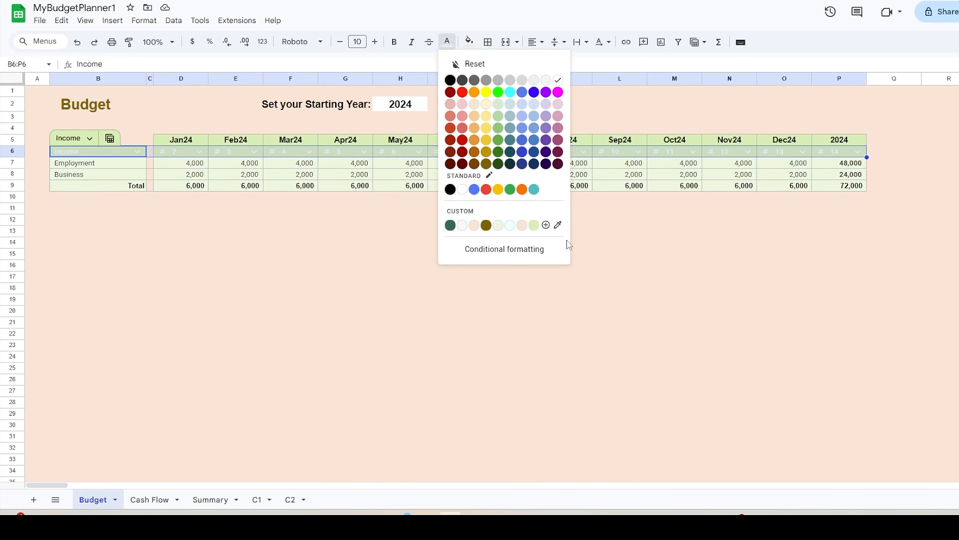
click(559, 225)
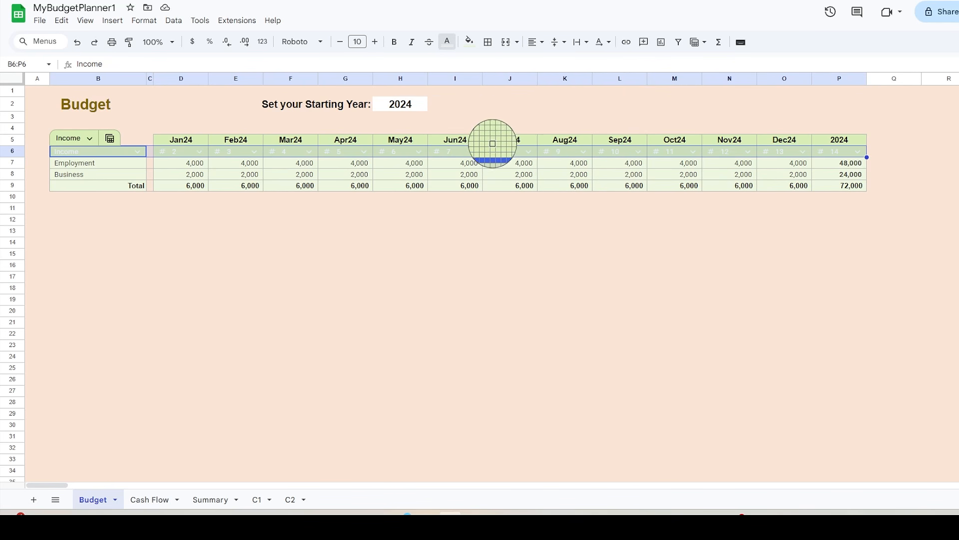
click(492, 137)
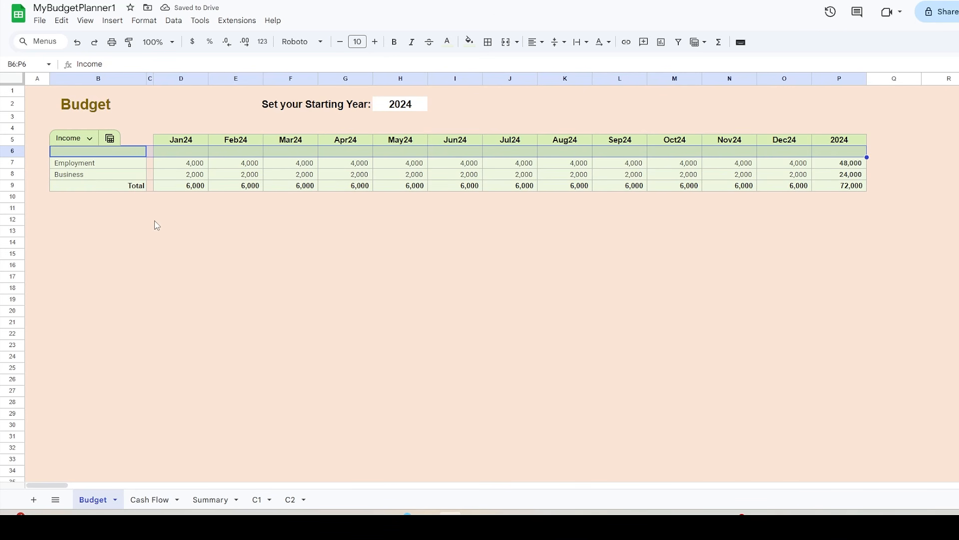
Step: Copy the Income table with its month headers, B5:P9, and paste it at B11 and again at B17
drag(134, 141, 853, 197)
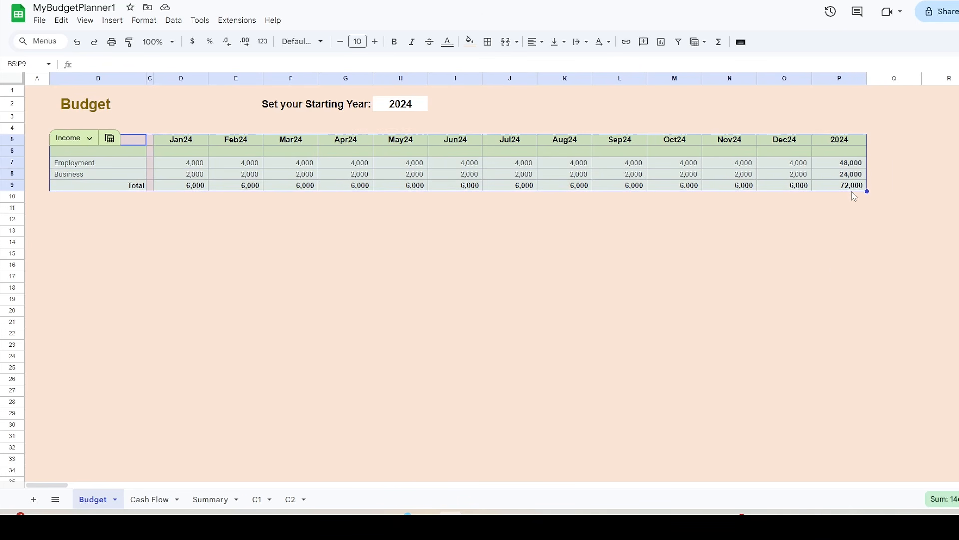
key(ctrl+c)
key(Escape)
click(91, 210)
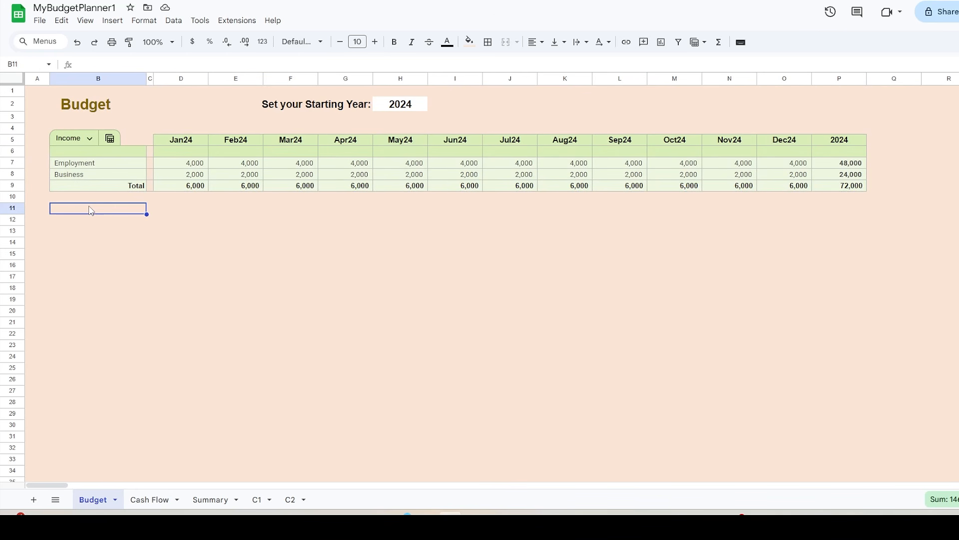
key(ctrl+v)
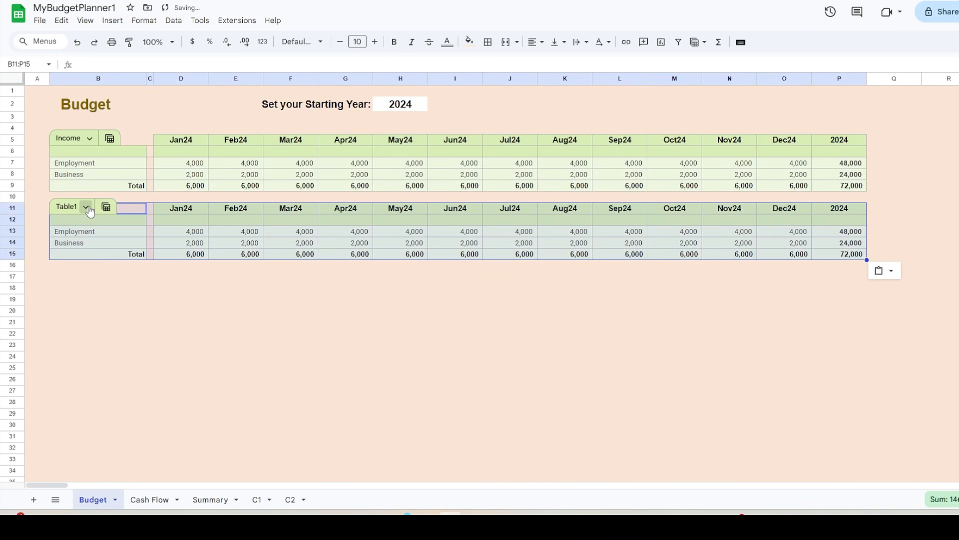
click(84, 281)
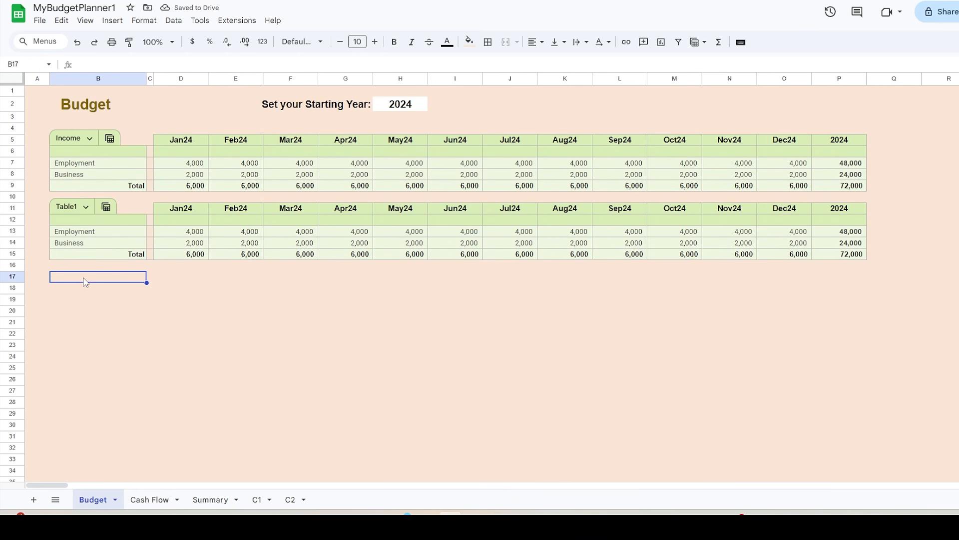
key(ctrl+v)
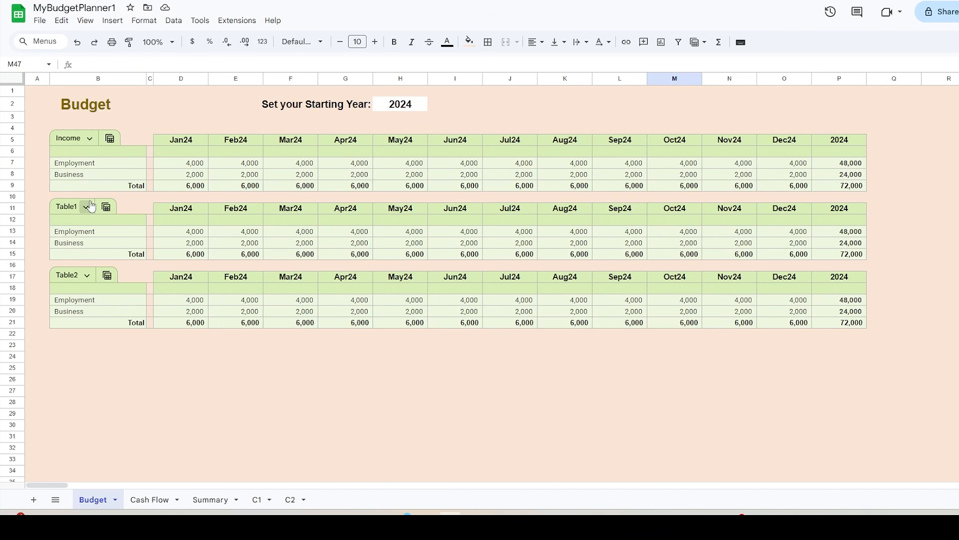
Step: Rename the first pasted table, Table1, as Expenses
click(85, 209)
click(119, 225)
text(Expenses)
key(Return)
Step: Rename the second pasted table, Table2, as Savings
click(87, 276)
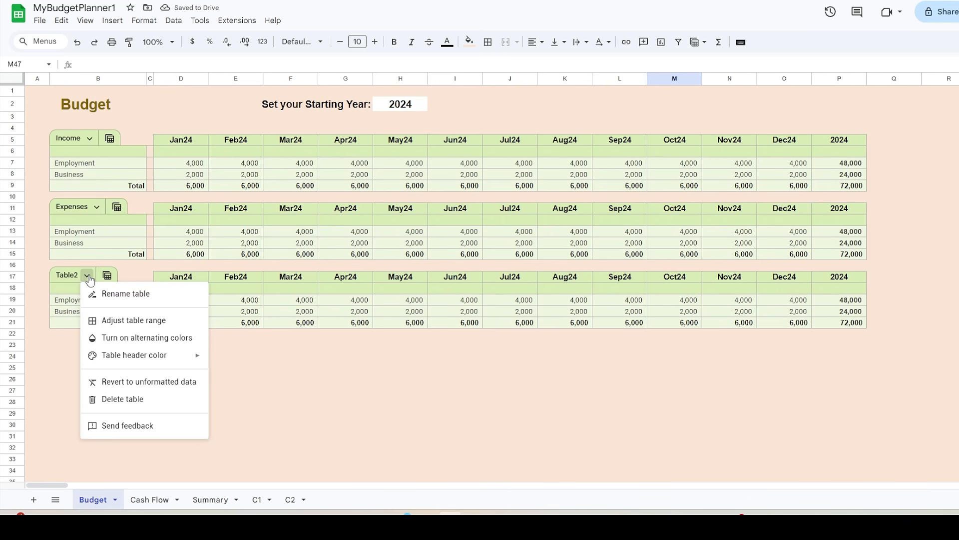
click(103, 295)
text(Savin)
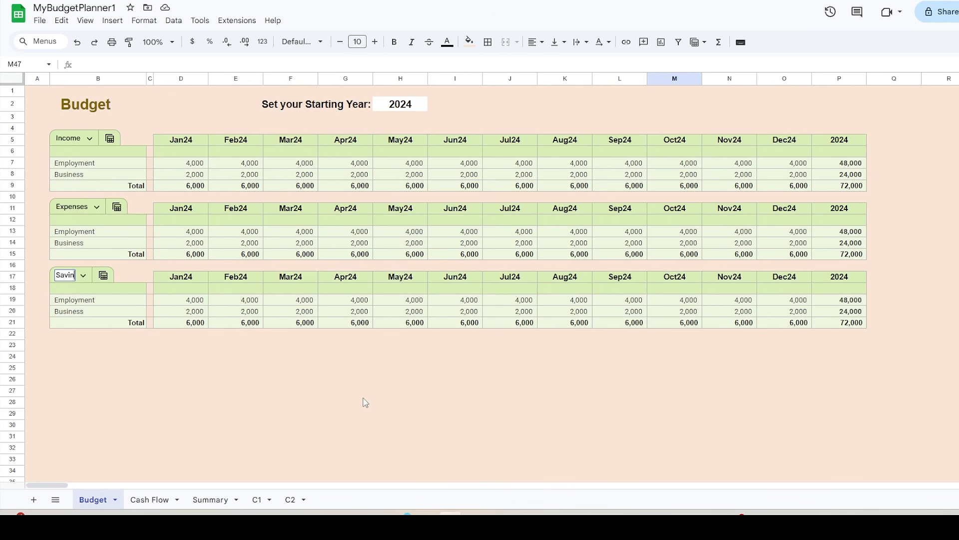
text(gs)
key(Return)
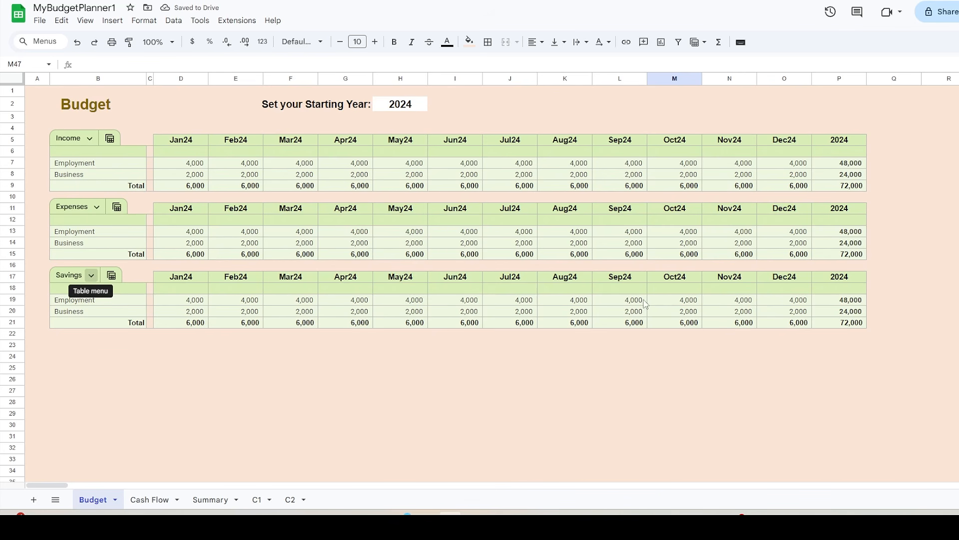
Step: Change the Expenses table's year header formula in P11 to =P$5
click(848, 209)
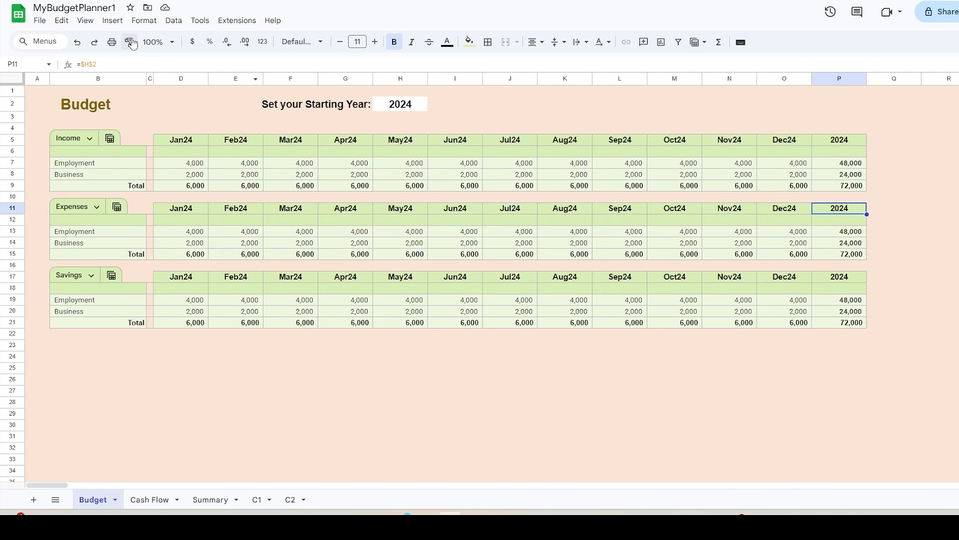
drag(96, 64, 84, 64)
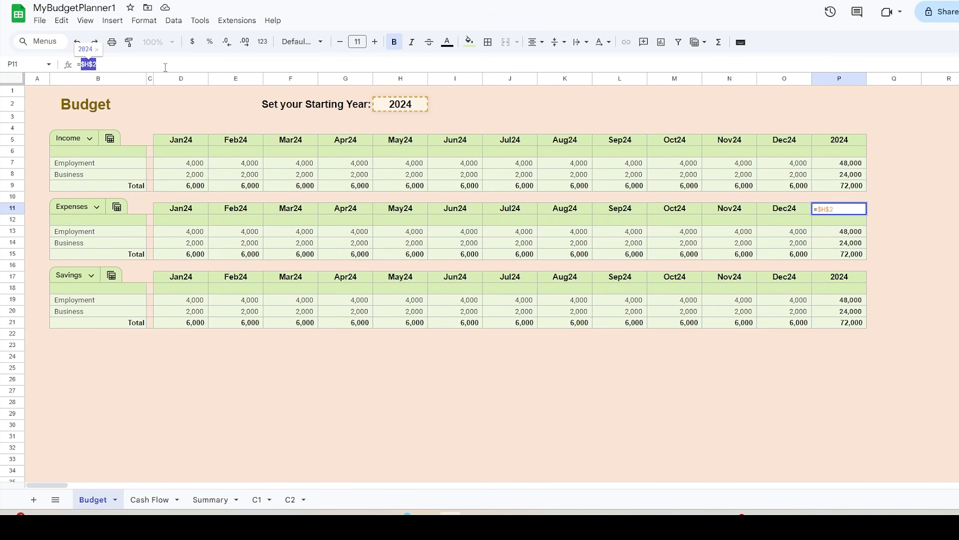
text(P$5)
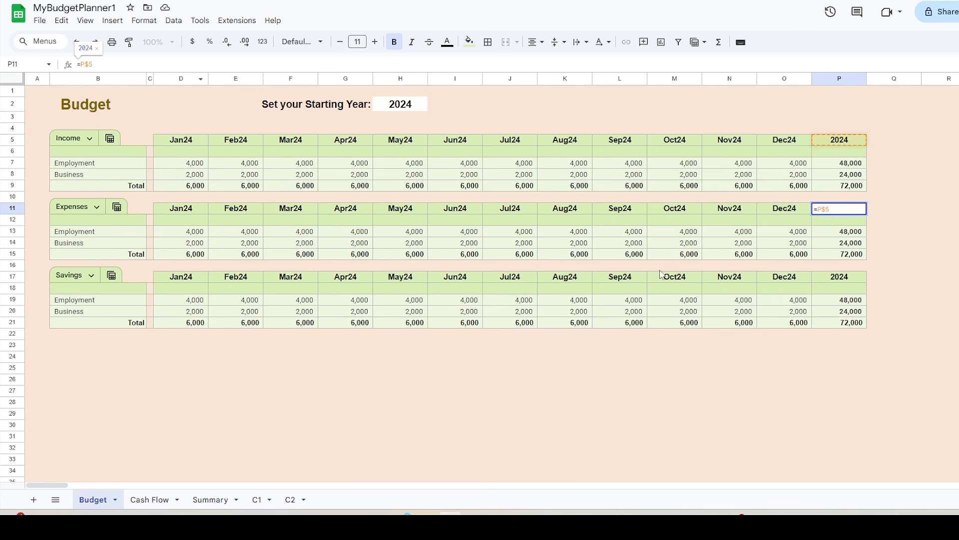
key(Return)
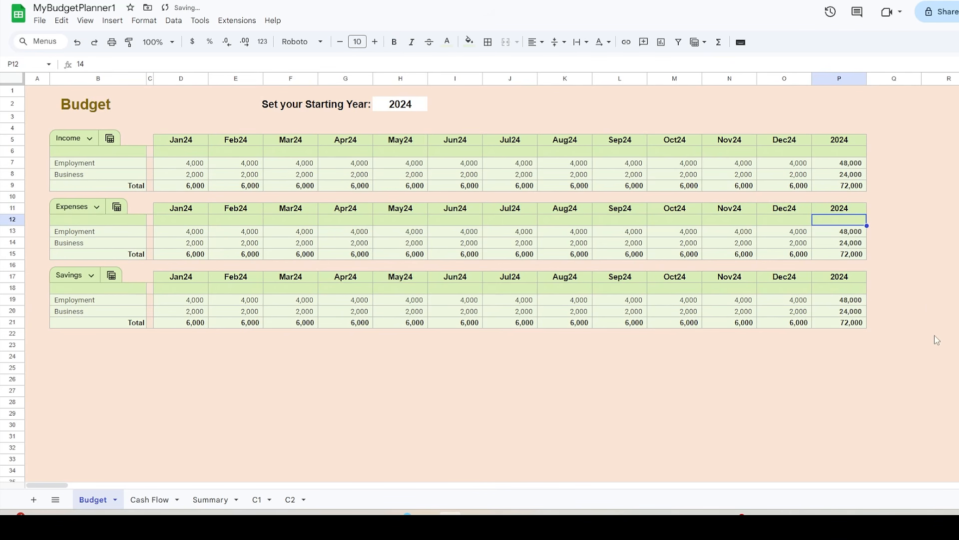
Step: Change the Savings table's year header formula in P17 to =P$5
click(838, 278)
double_click(98, 65)
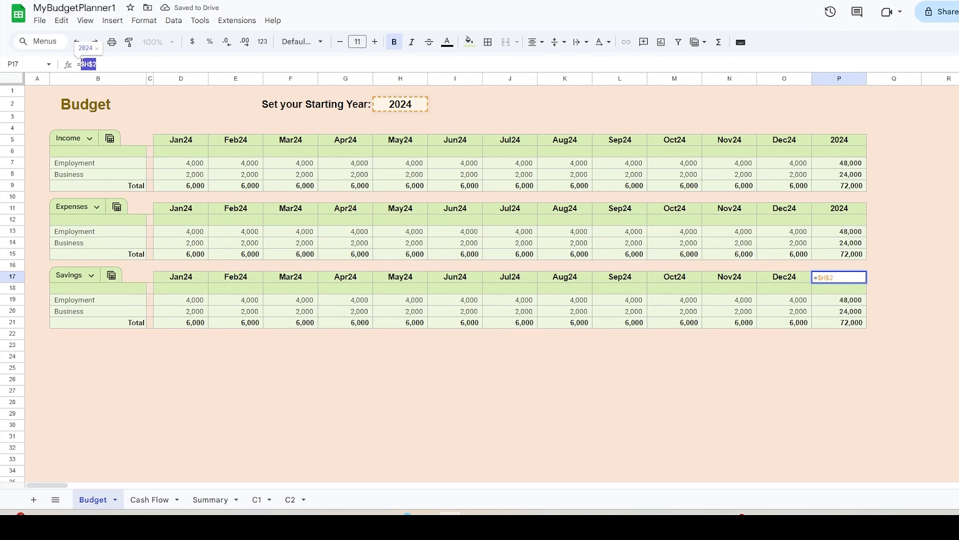
text(P)
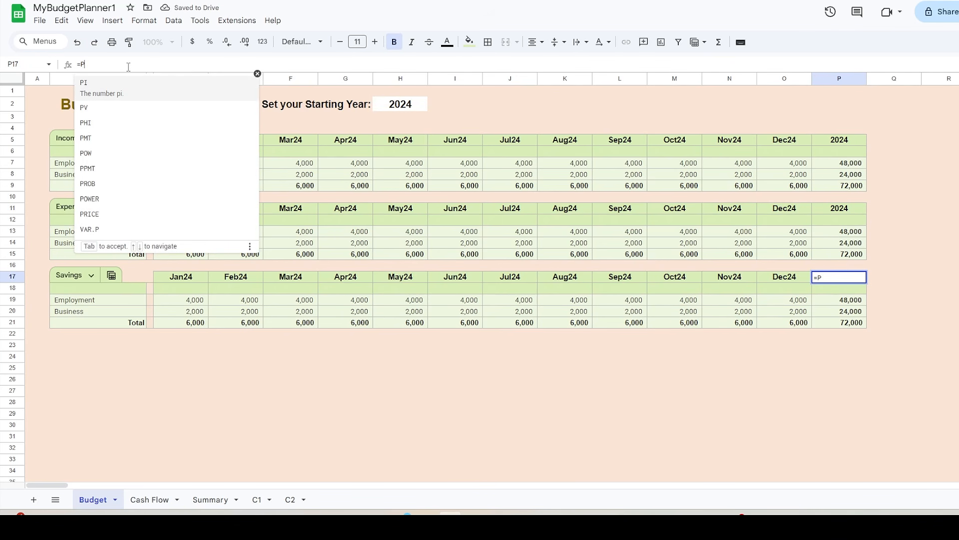
text($5)
key(Return)
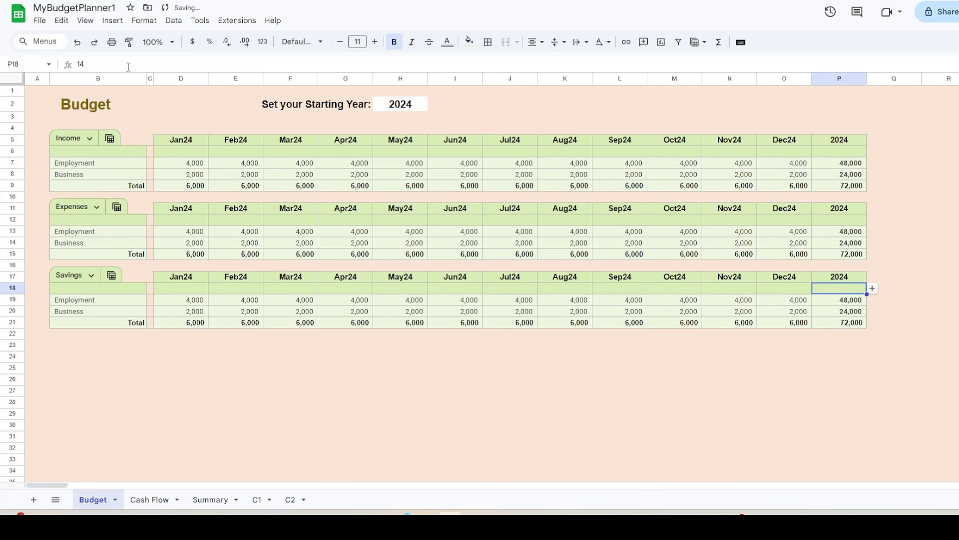
Step: Set the Expenses table's header color to the custom color #fdccd8
click(97, 208)
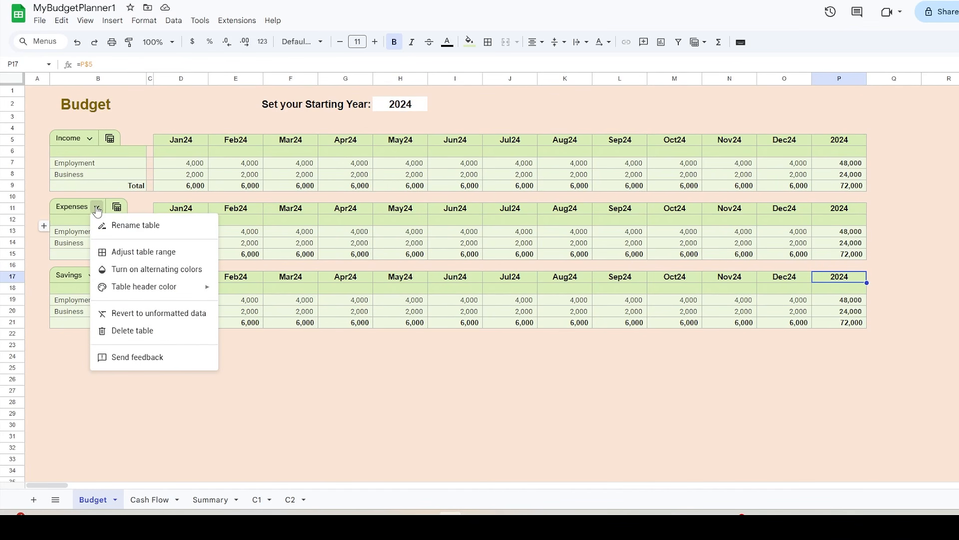
mouse_move(135, 289)
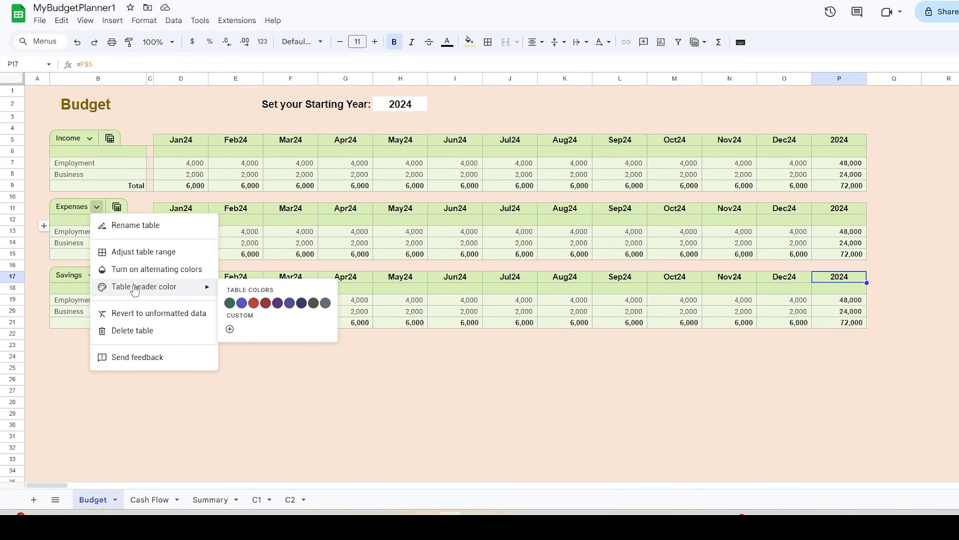
click(230, 329)
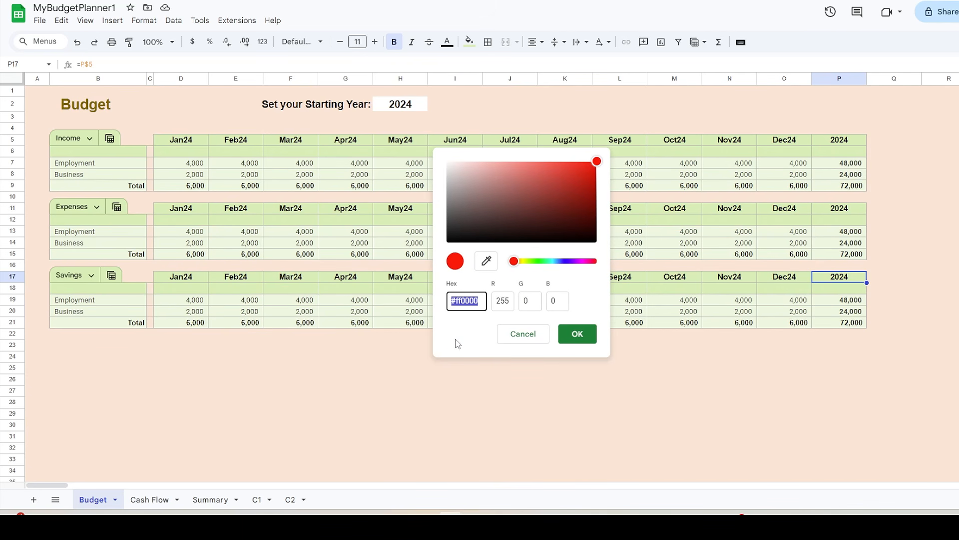
text(#fdccd8)
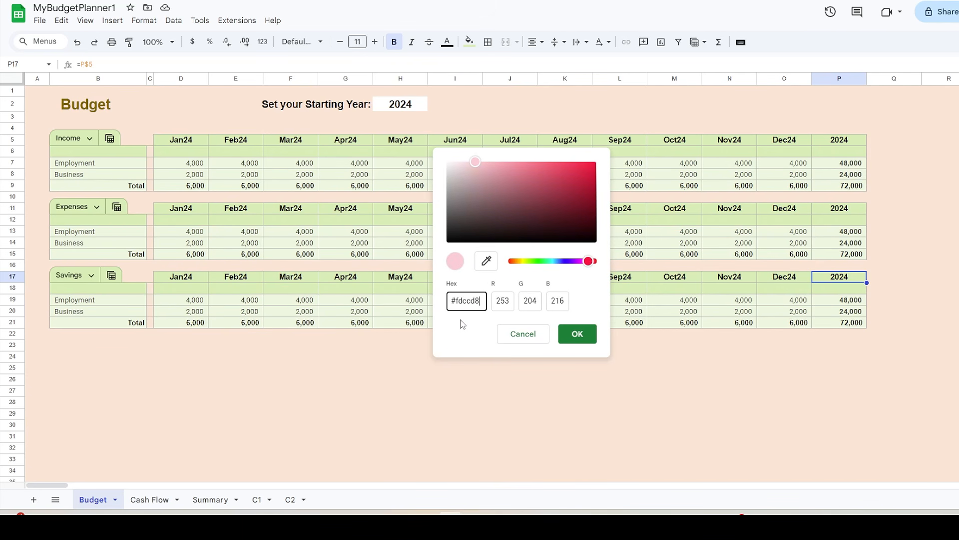
key(Return)
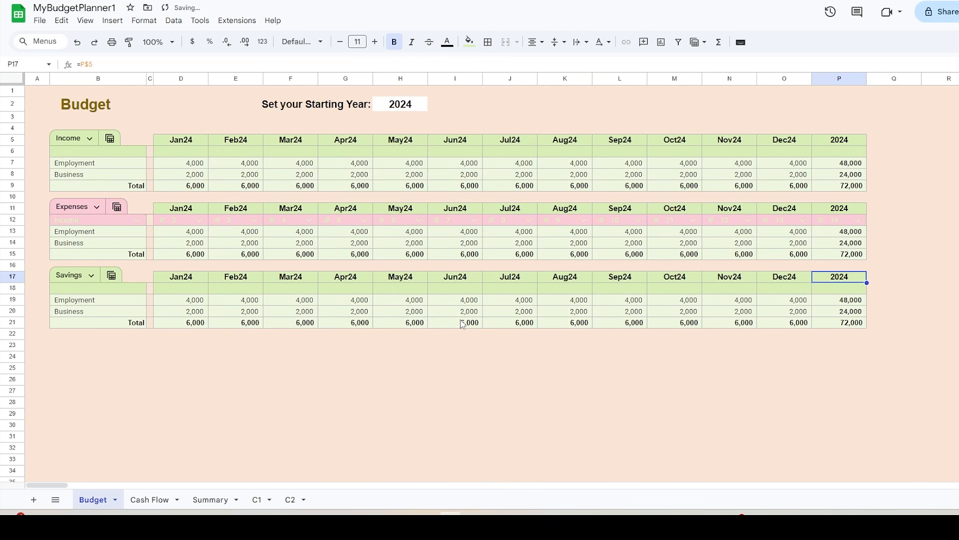
Step: Fill the Expenses month and year headers D11:P11 with the pink sampled from the Expenses table's name tag
drag(181, 208, 855, 212)
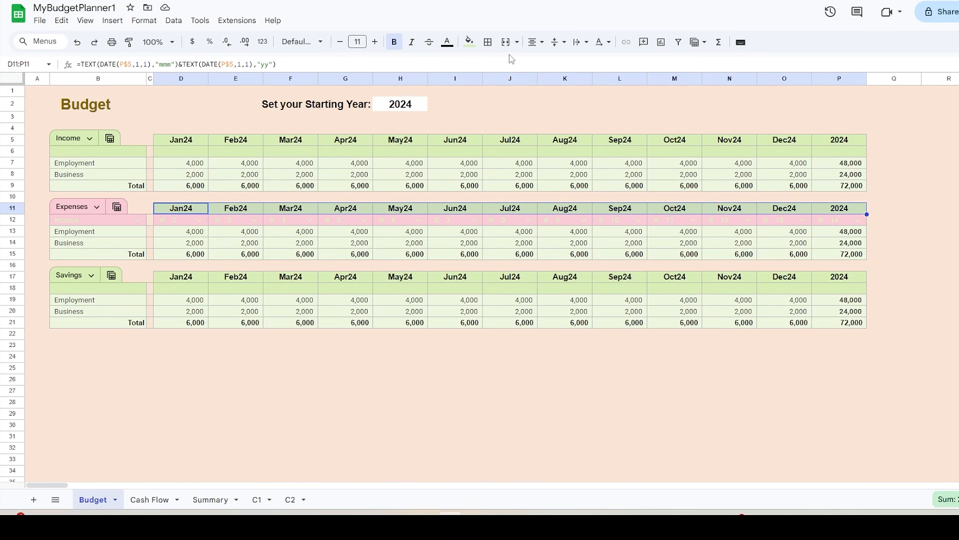
click(470, 43)
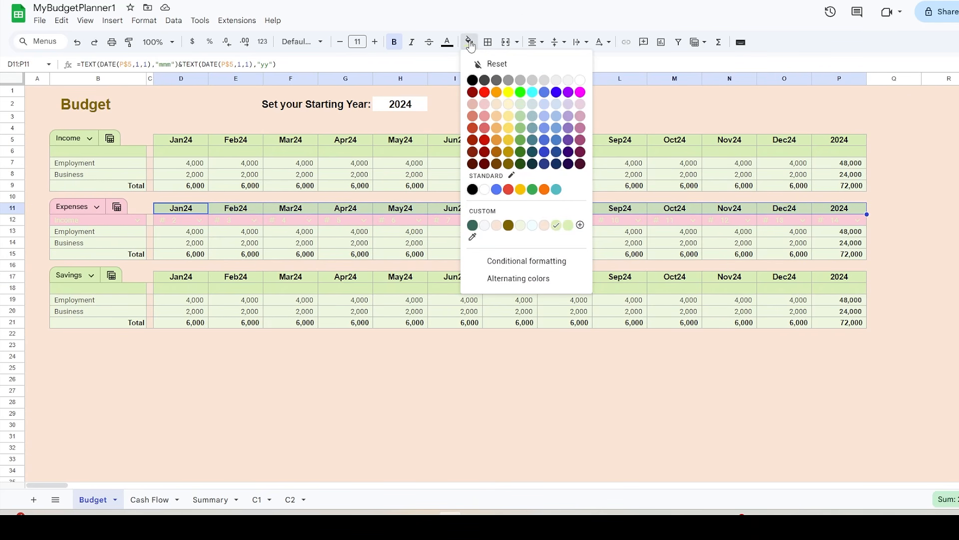
click(472, 237)
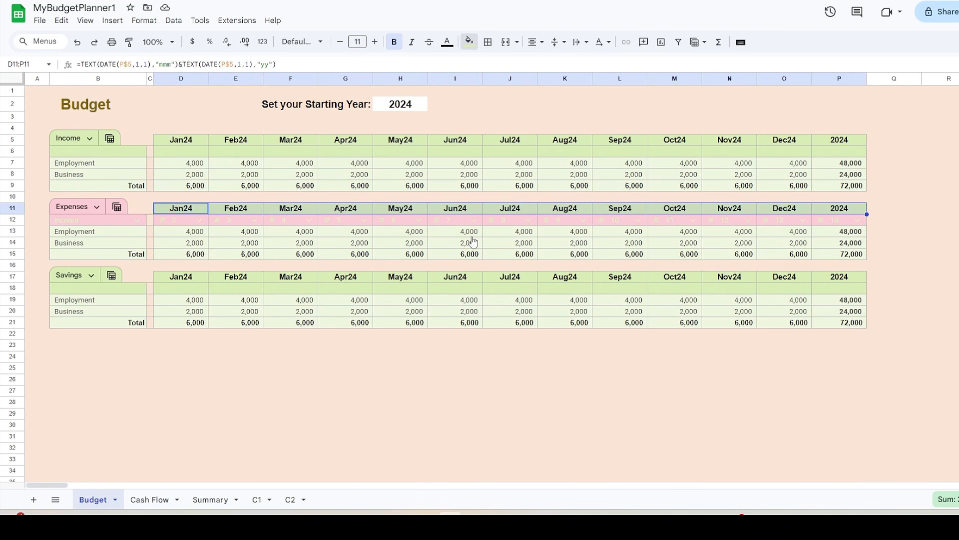
click(104, 212)
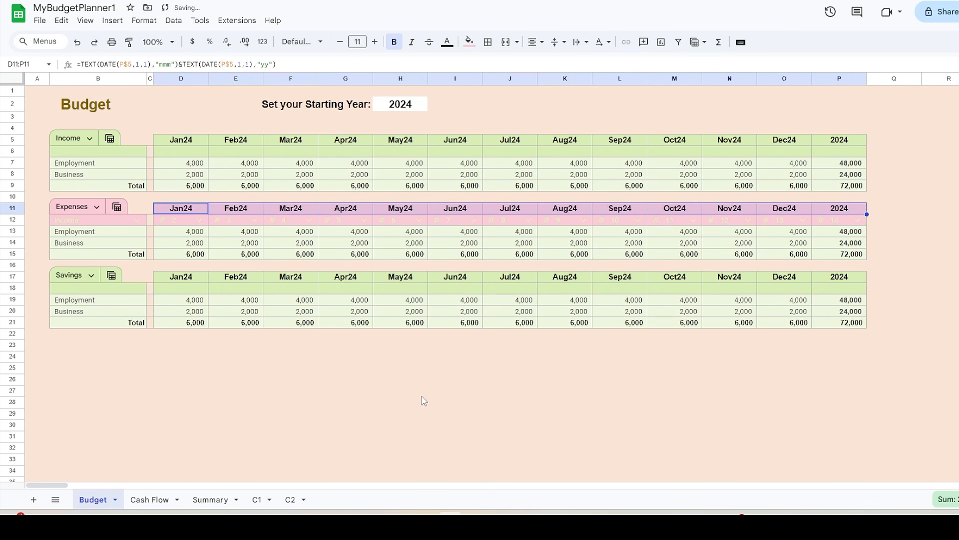
Step: Fill the Expenses data and total rows, B13:P15, with the custom color #ffe4ea
drag(75, 232, 839, 255)
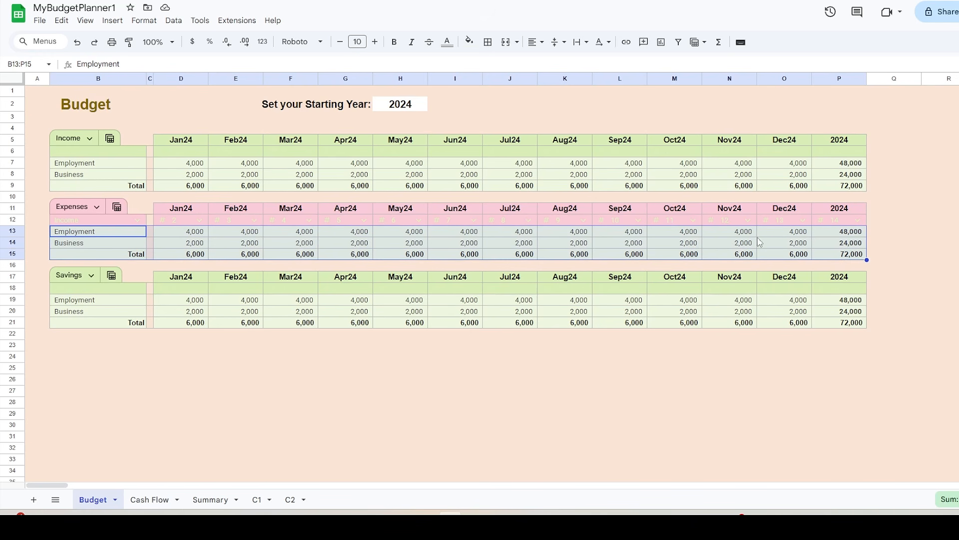
click(469, 41)
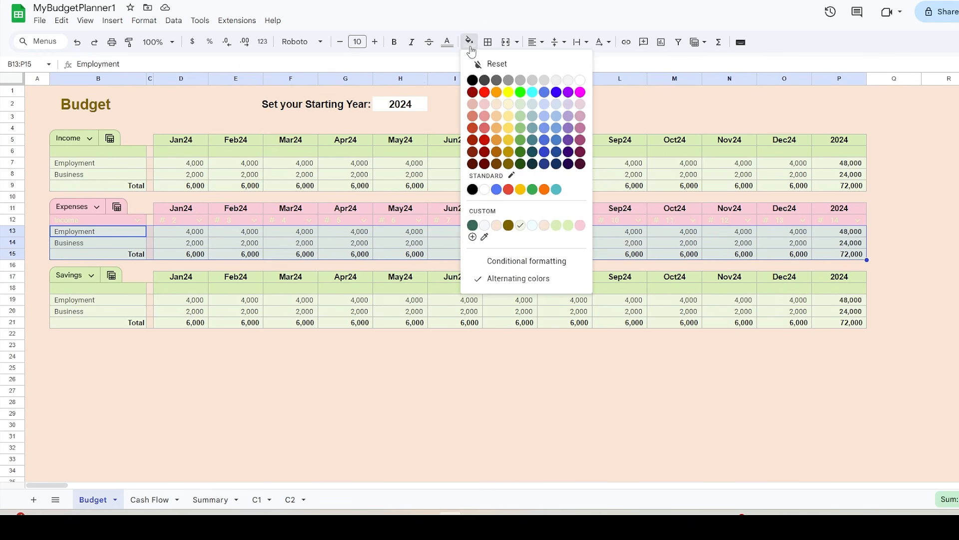
click(472, 236)
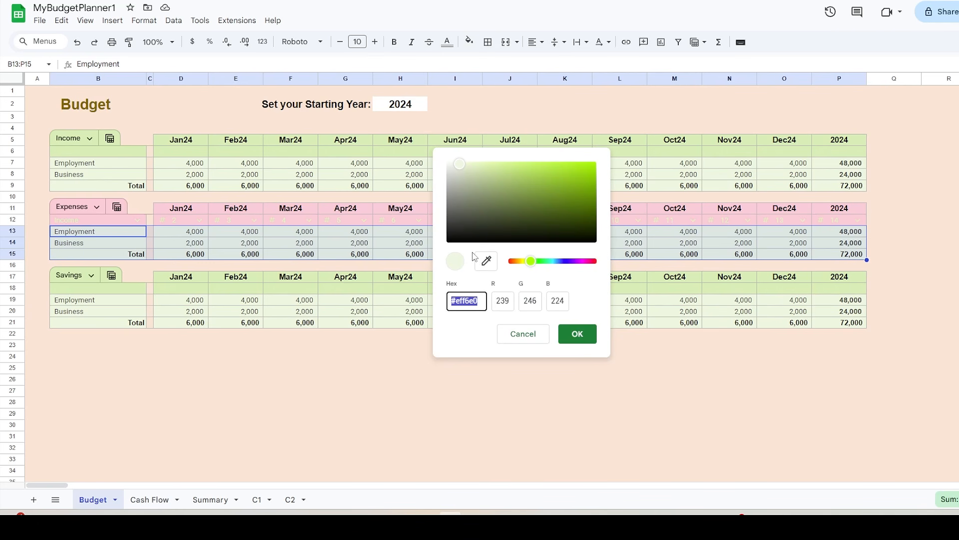
text(#f4cccc)
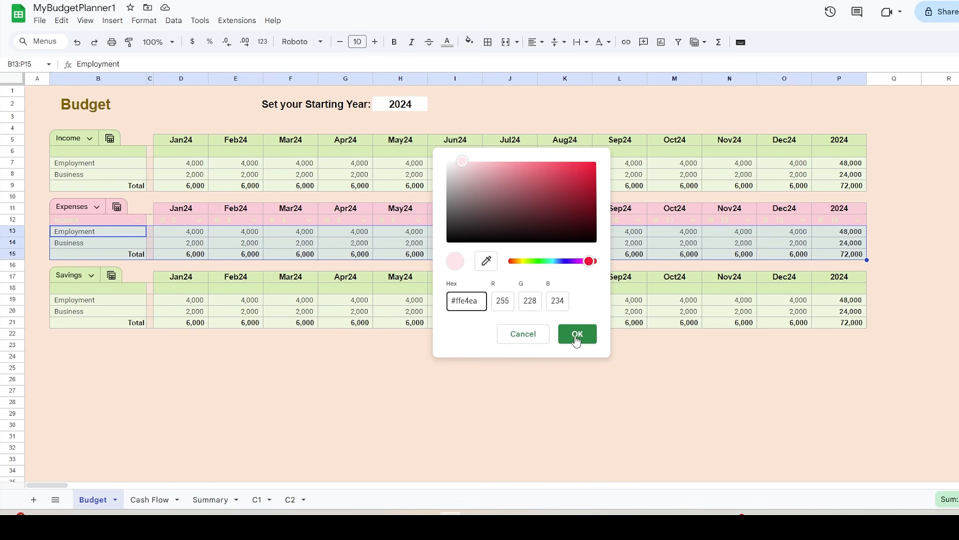
click(575, 334)
Step: Set the Savings table's header color to the custom color #cadbff
click(91, 276)
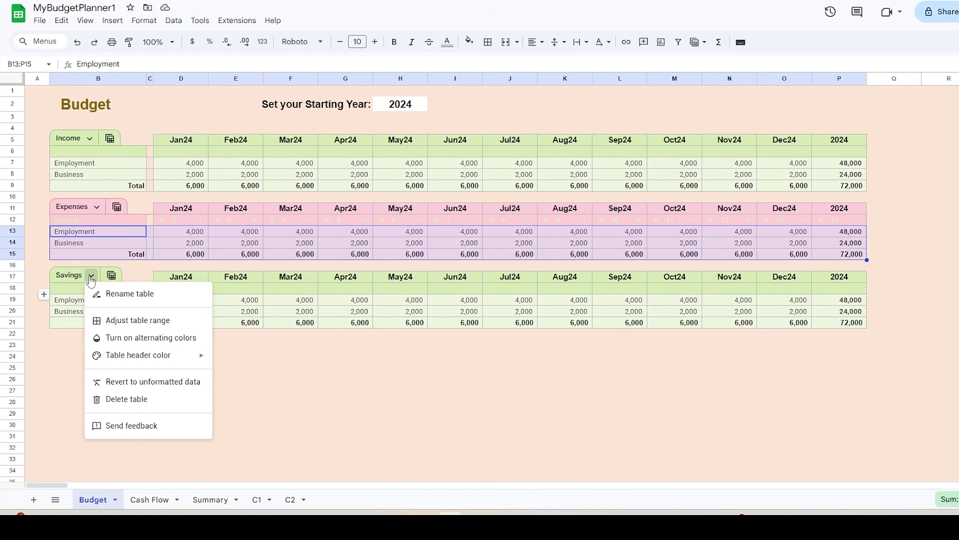
mouse_move(129, 355)
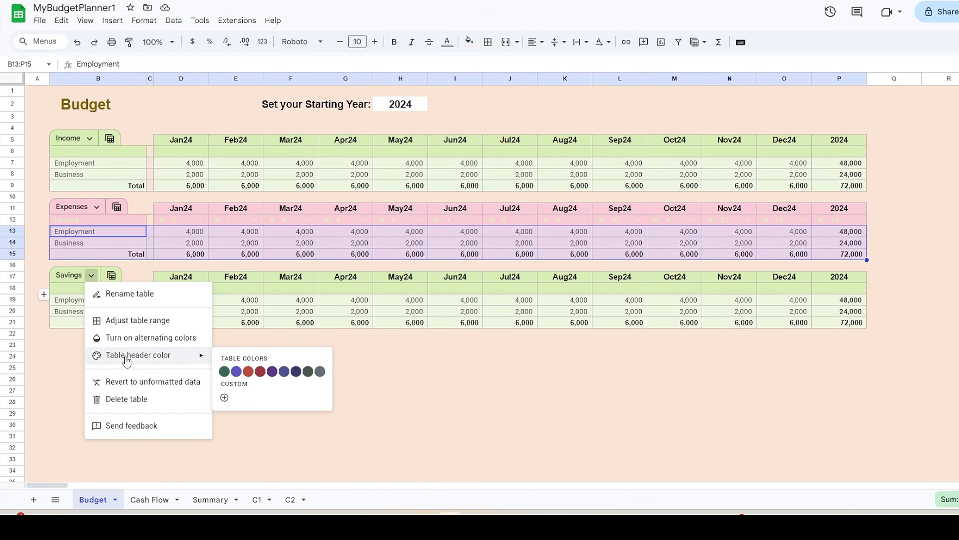
click(223, 397)
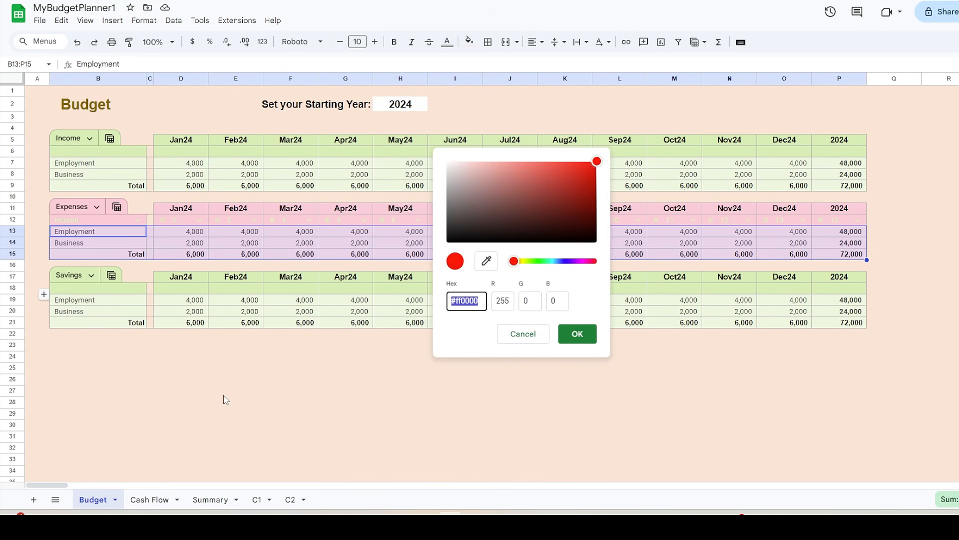
text(#cadbff)
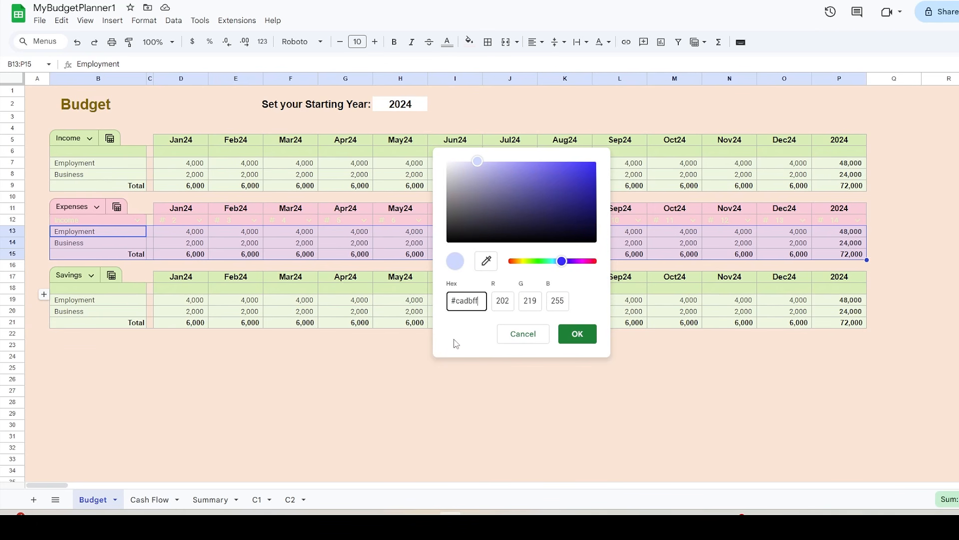
click(575, 336)
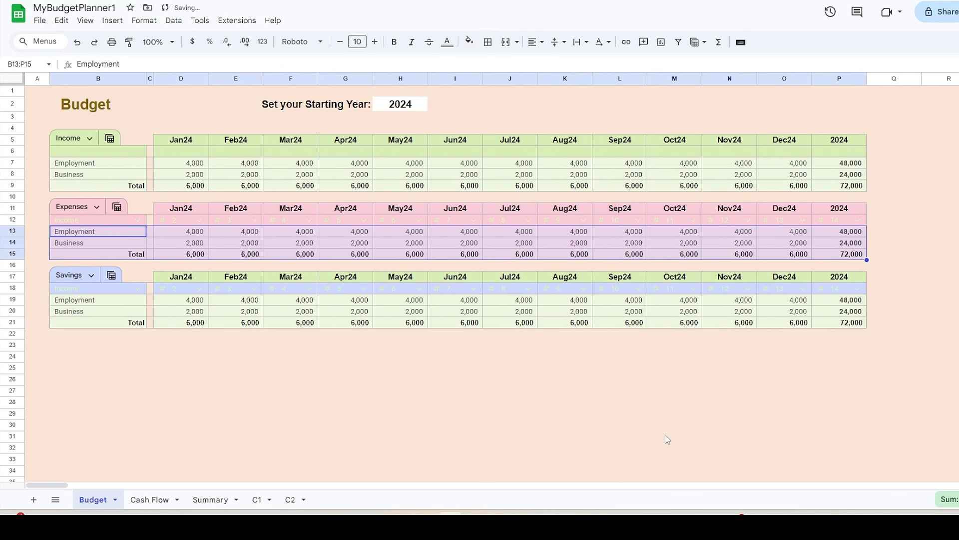
Step: Fill the Savings month and year headers D17:P17 with the blue sampled from the Savings table's header row
drag(168, 279, 841, 278)
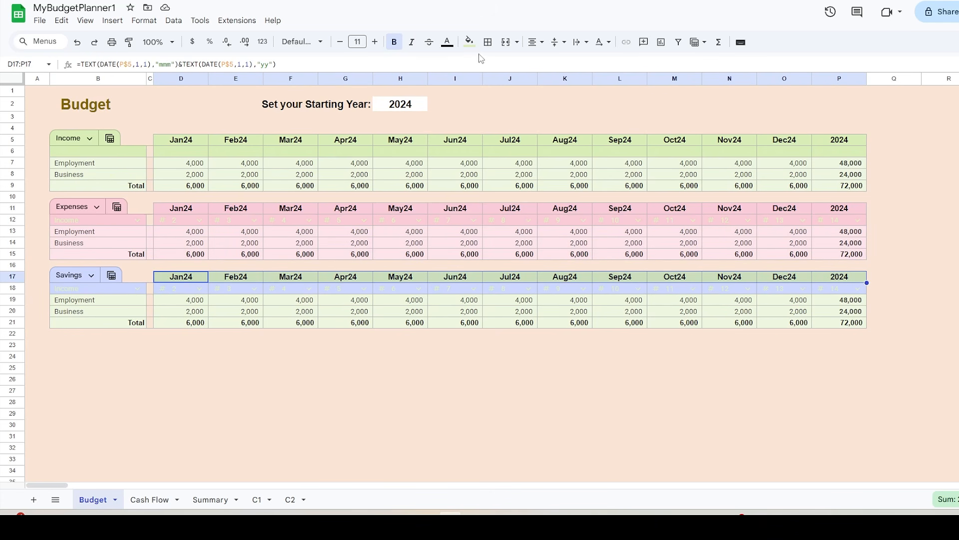
click(469, 41)
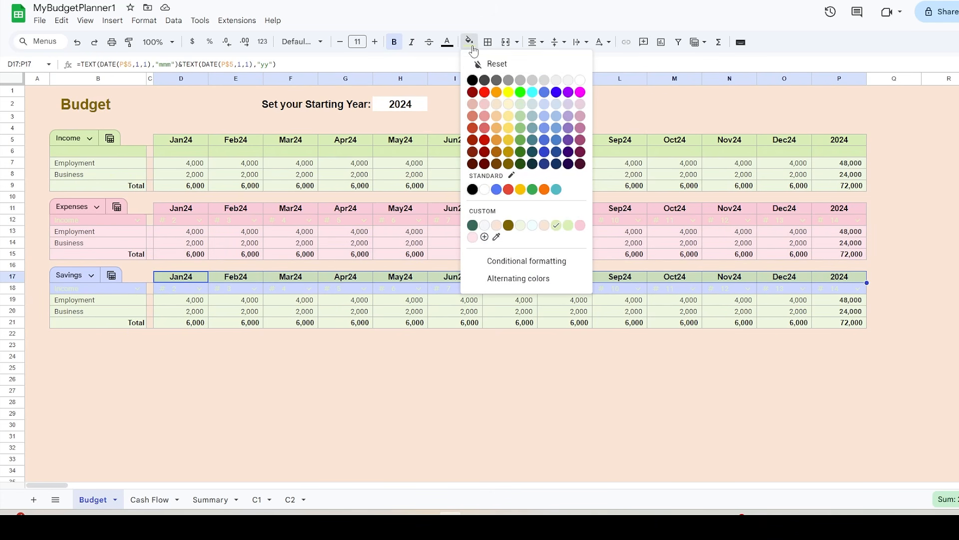
click(497, 239)
click(118, 288)
Step: Fill the Savings data and total rows, B19:P21, with the custom color #e4ebfc
drag(99, 300, 838, 326)
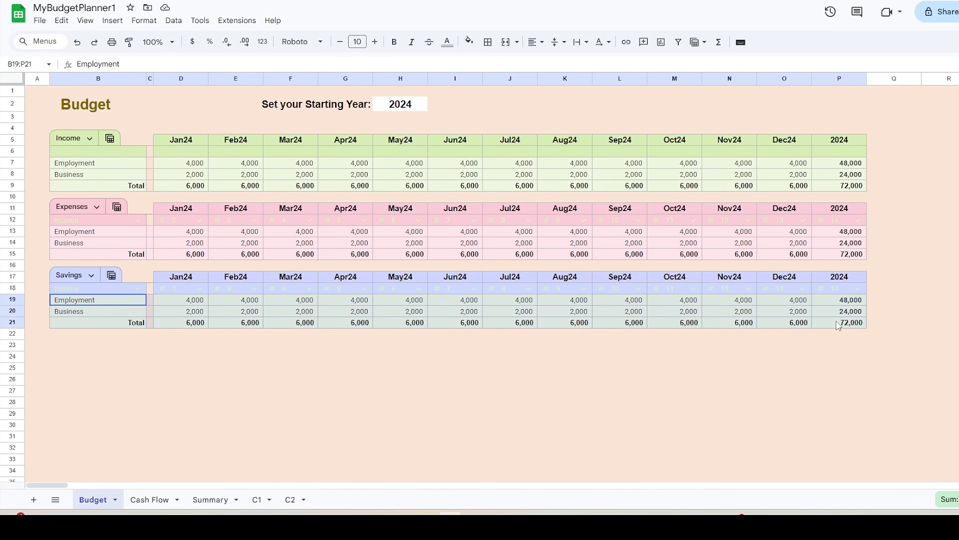
click(469, 41)
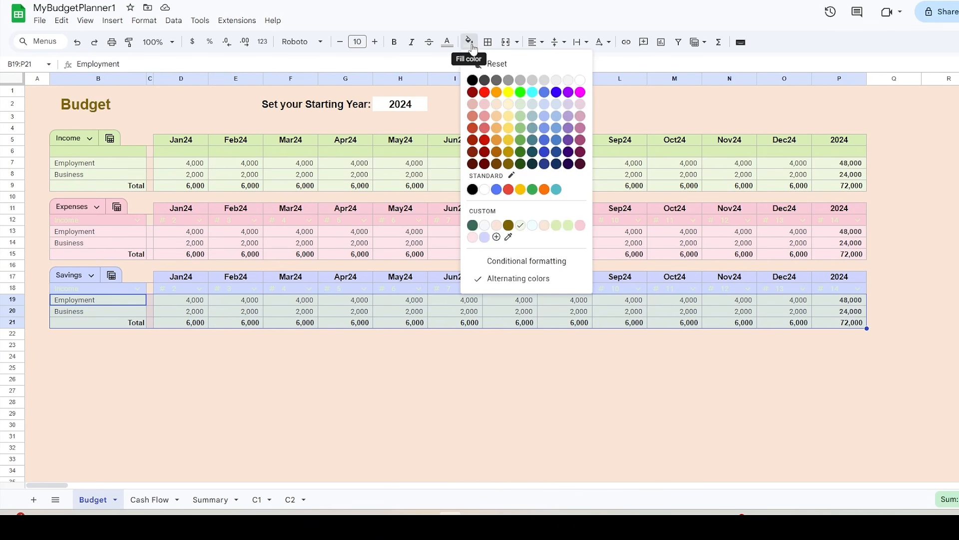
click(497, 237)
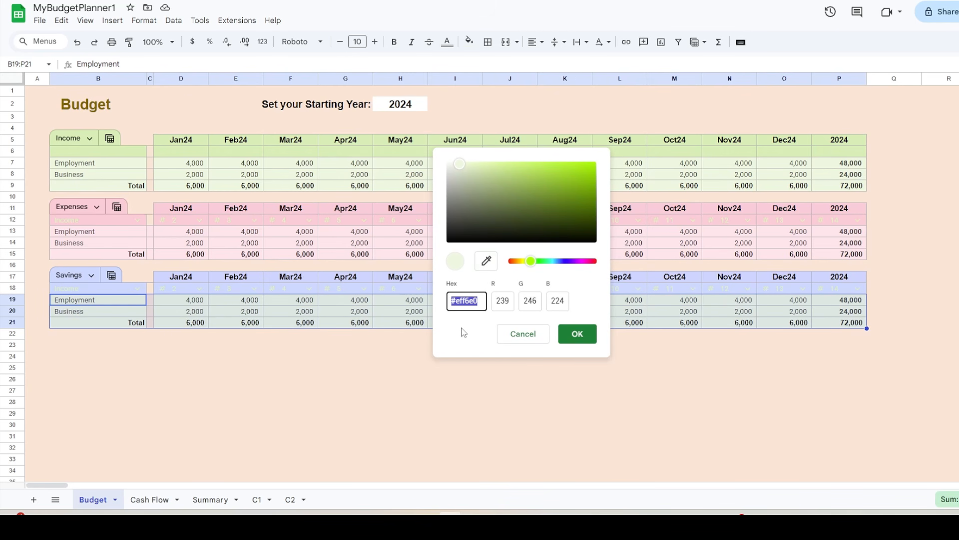
text(#e4ebfc)
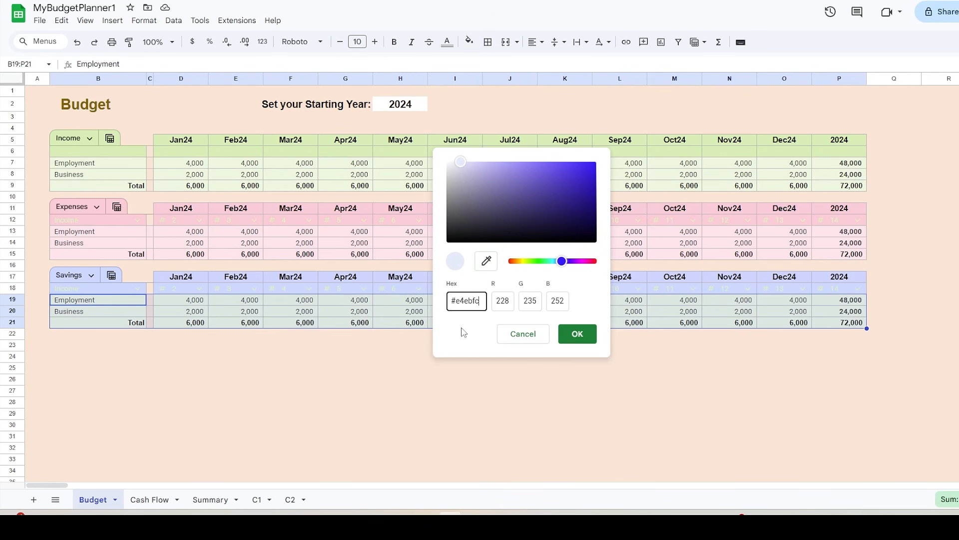
click(575, 336)
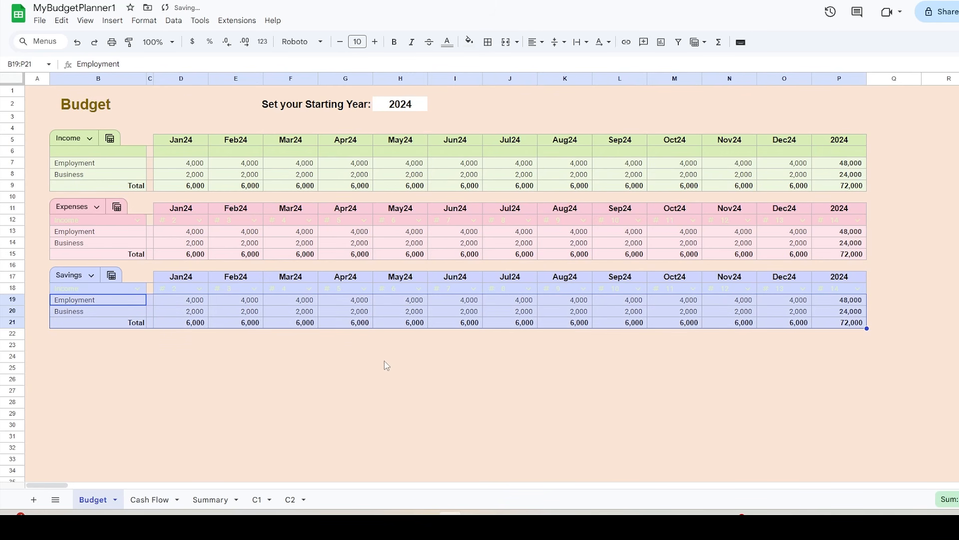
click(294, 368)
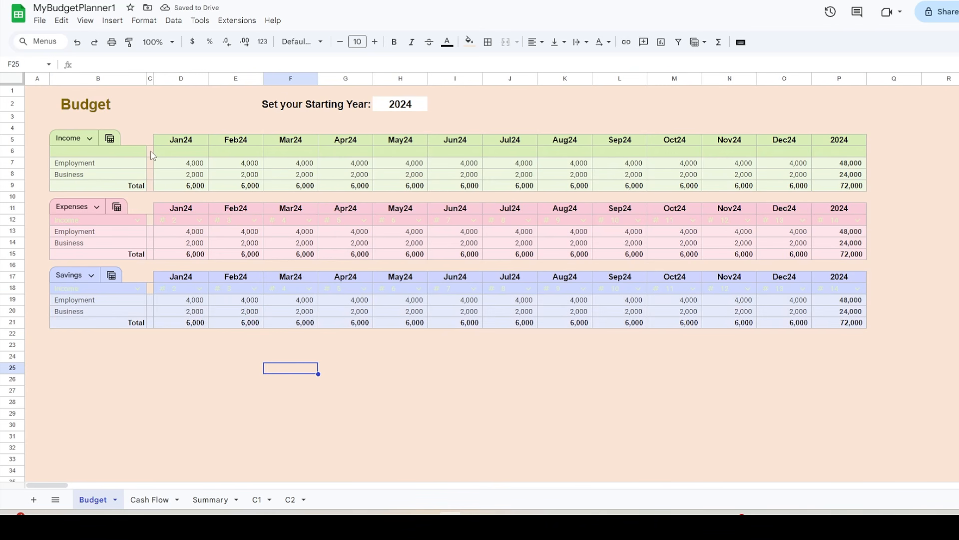
Step: Fill the narrow spacer column cells C5:C21 with the peach sampled from the sheet background
drag(149, 143, 152, 331)
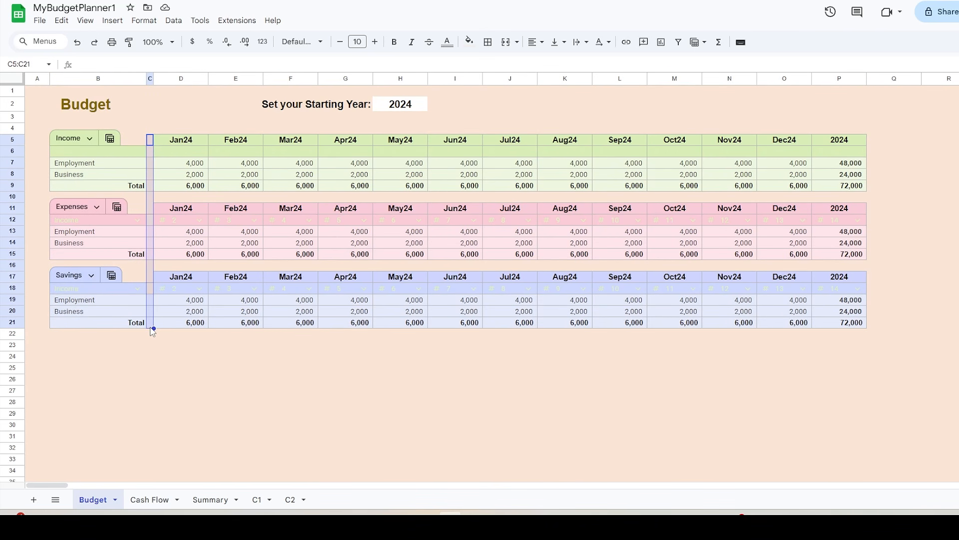
click(469, 42)
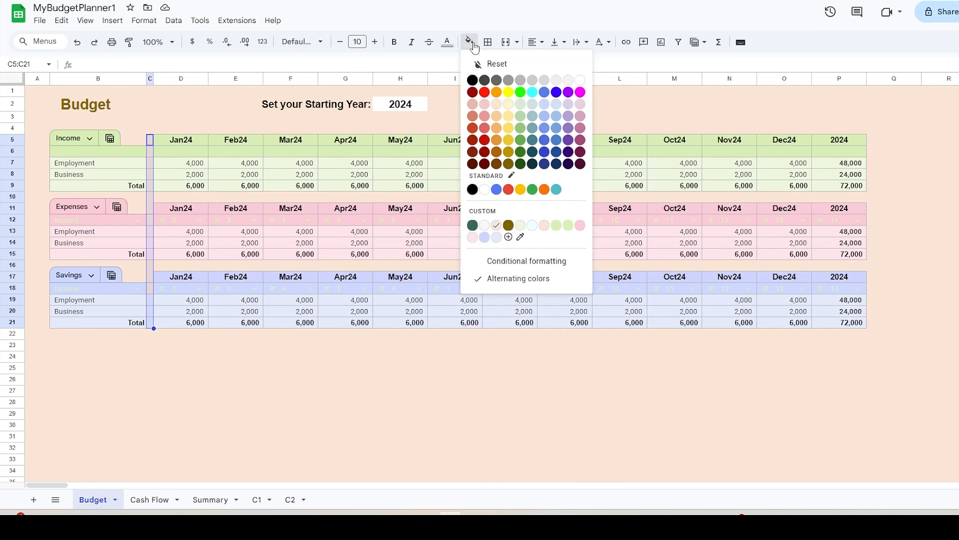
click(520, 237)
click(259, 382)
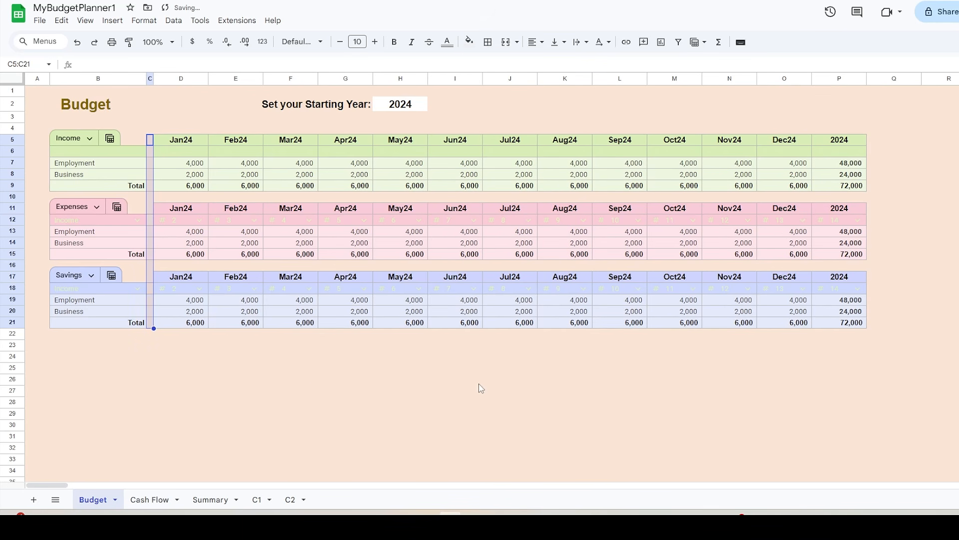
click(478, 383)
Step: Hide the Expenses header row text in B12:P12 by setting its text color to the pink sampled from the month headers
drag(56, 220, 844, 221)
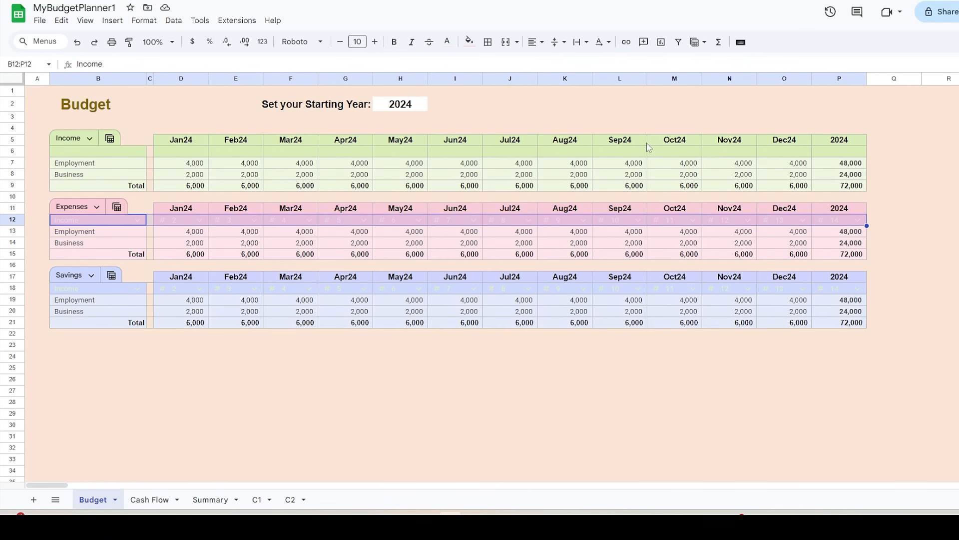
click(447, 41)
click(534, 241)
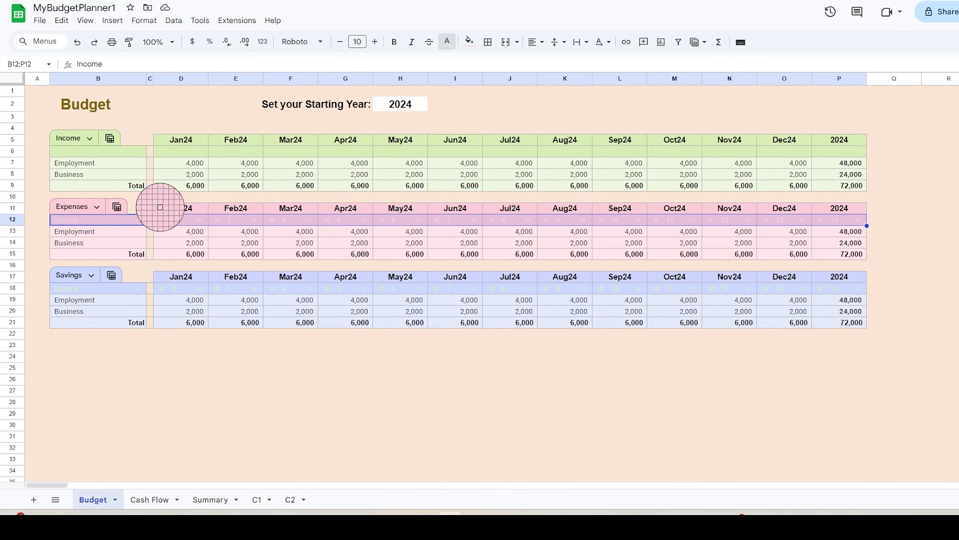
click(160, 209)
Step: Hide the Savings header row text in B18:P18 by setting its text color to the blue sampled from the month headers
drag(56, 293, 861, 290)
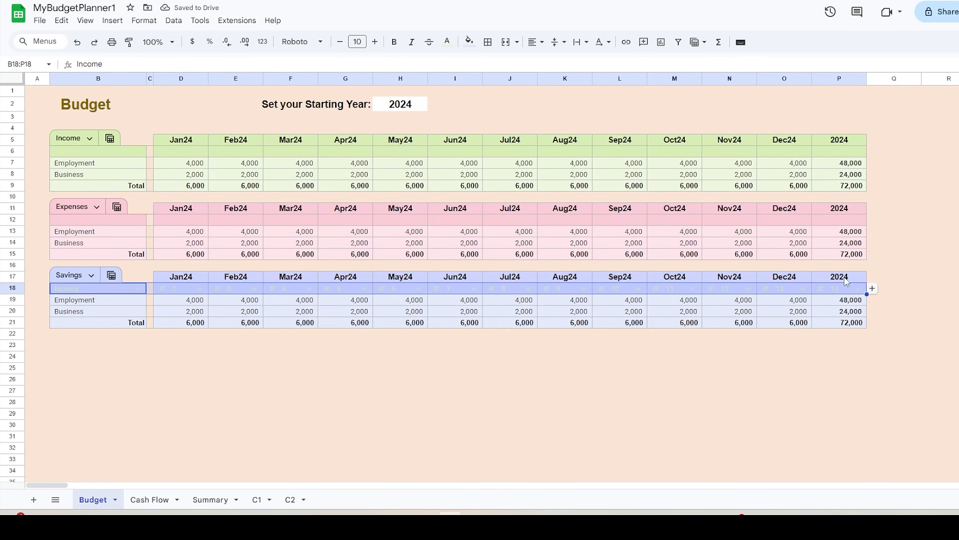
click(447, 42)
click(534, 237)
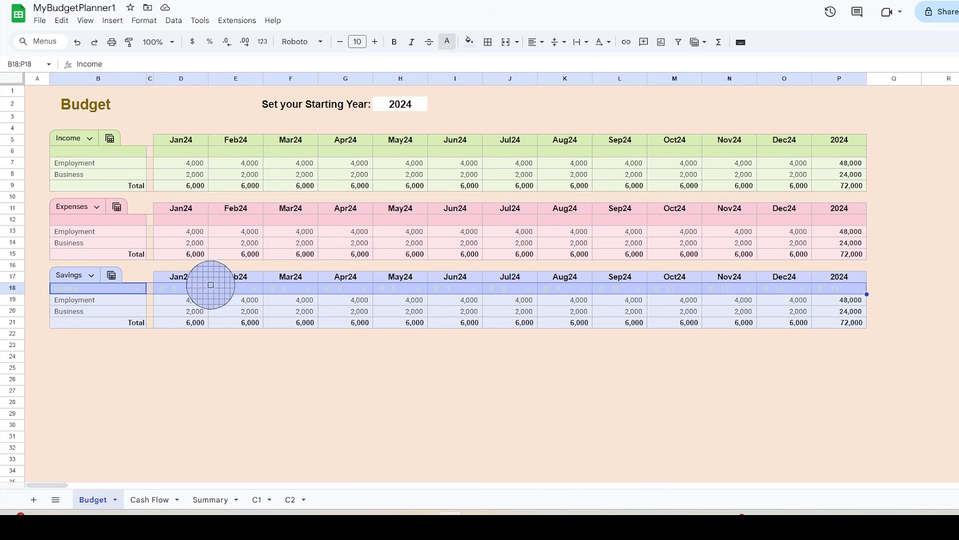
click(161, 280)
click(150, 380)
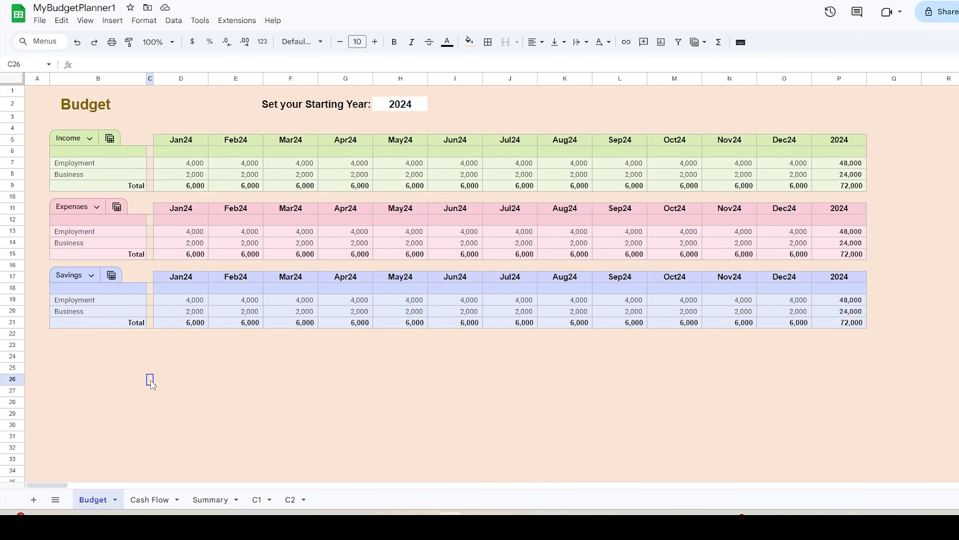
Step: Rename the Expenses categories in B13 and B14 to Housing and Utilities
click(98, 230)
drag(120, 63, 76, 63)
text(Housing)
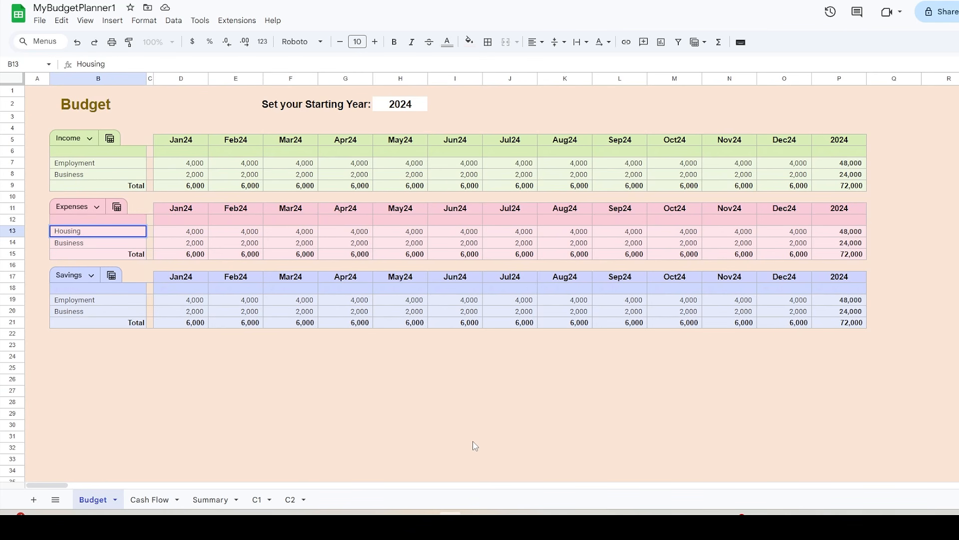
key(Return)
drag(112, 64, 18, 62)
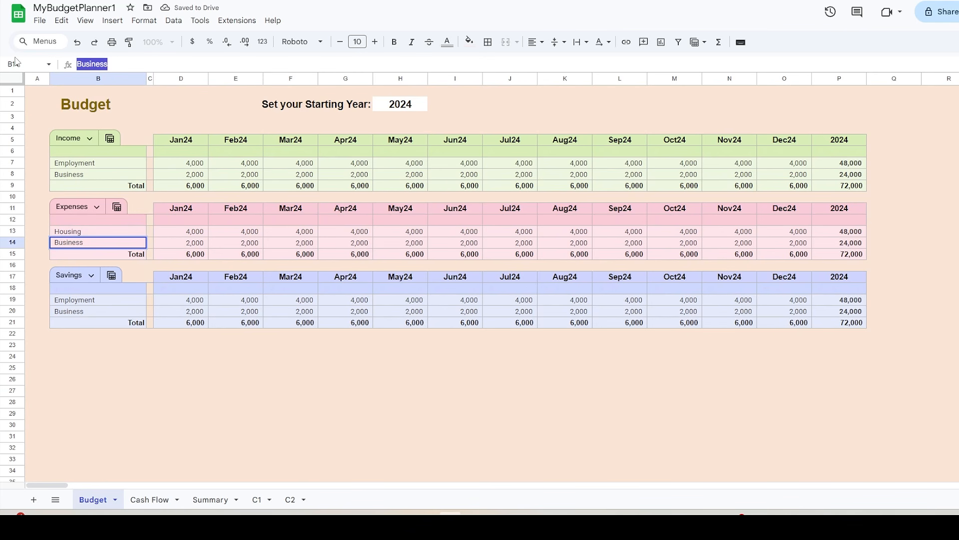
text(Utilities)
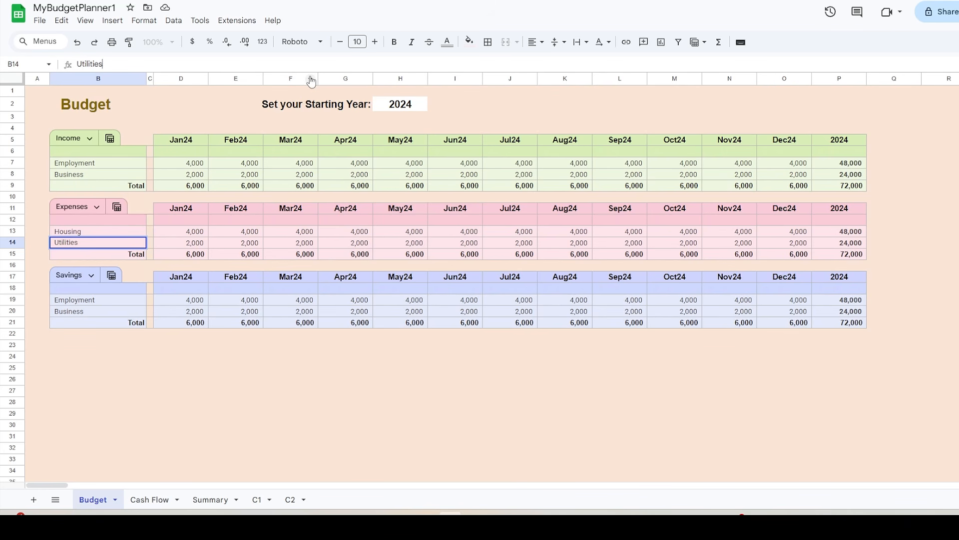
key(Return)
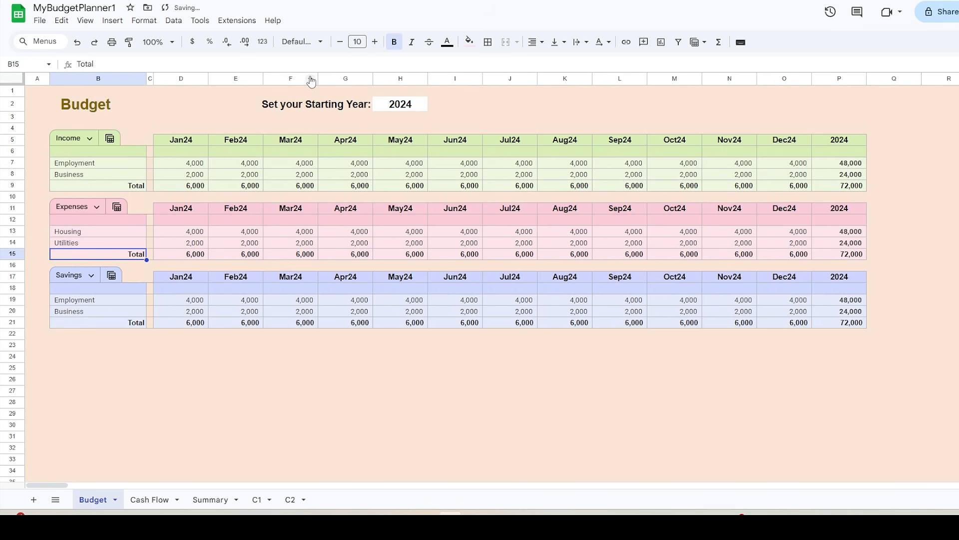
Step: Enter the Jan24 expense amounts: 1200 for Housing in D13 and 100 for Utilities in D14
click(185, 231)
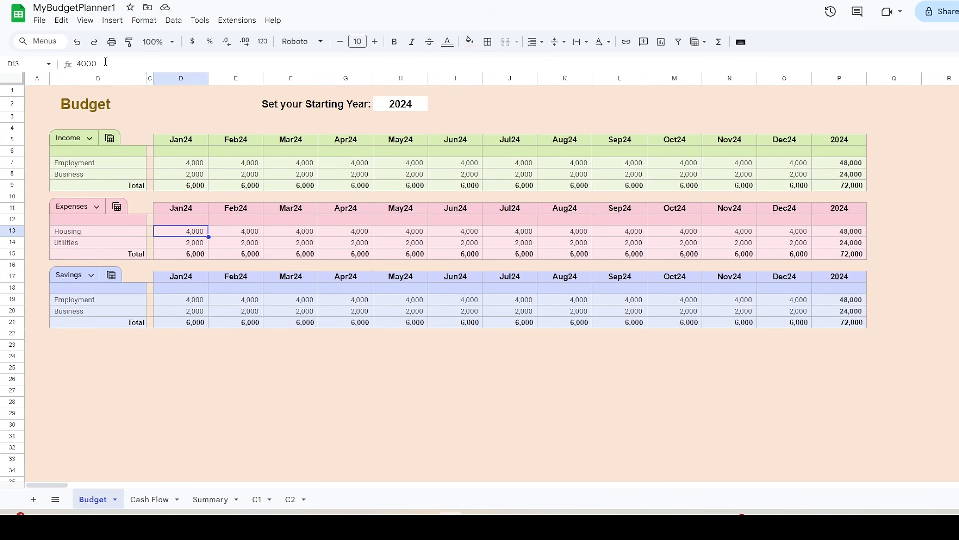
text(1200)
key(Return)
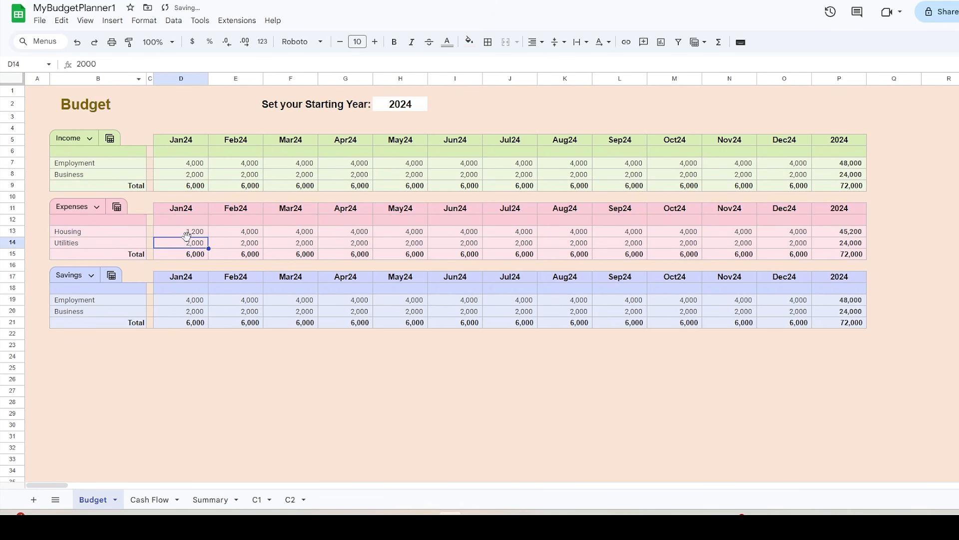
text(100)
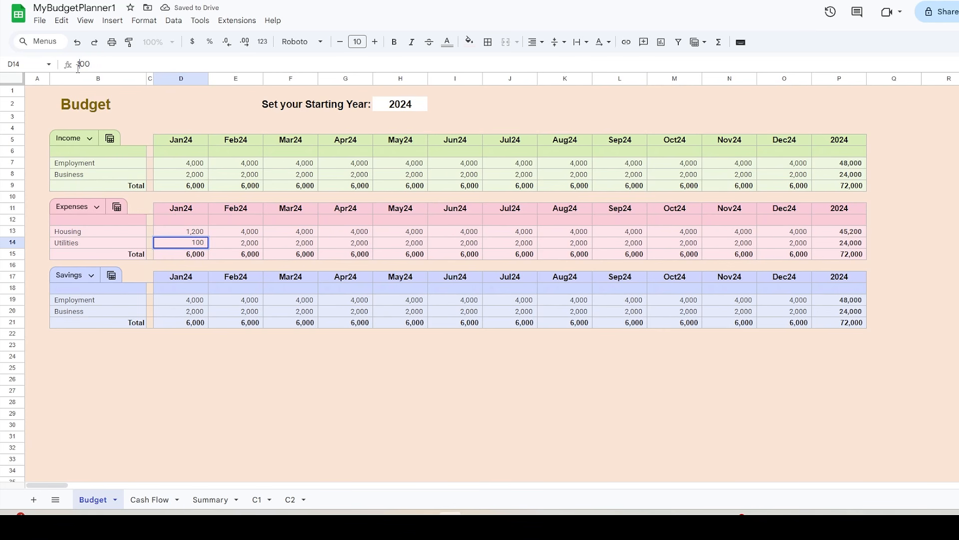
key(Return)
Step: Copy the Jan24 Housing and Utilities amounts in D13:D14 across the months through Dec24
key(Up)
key(Up)
key(shift+Down)
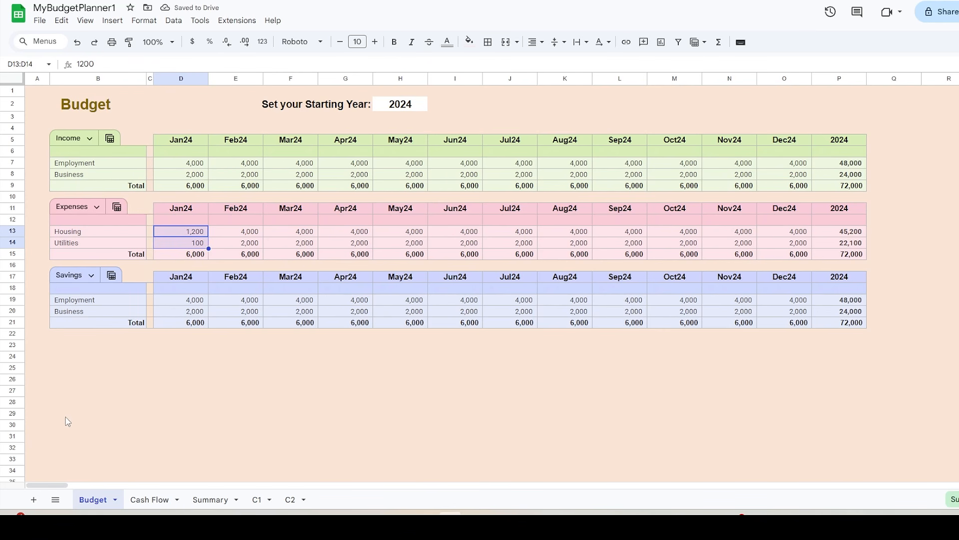
drag(209, 248, 799, 248)
Step: Rename the Savings categories in B19 and B20 to Savings Account and Retirement Account
click(93, 303)
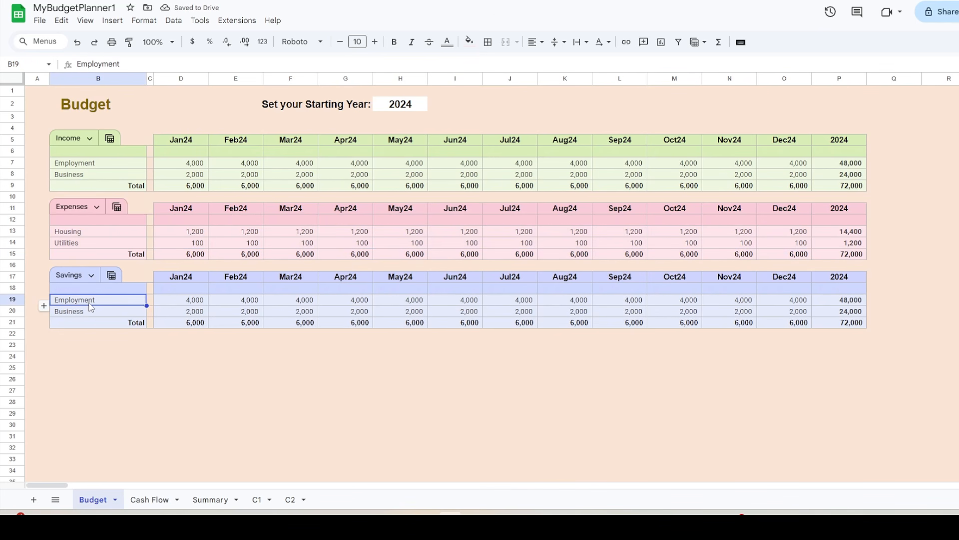
double_click(125, 64)
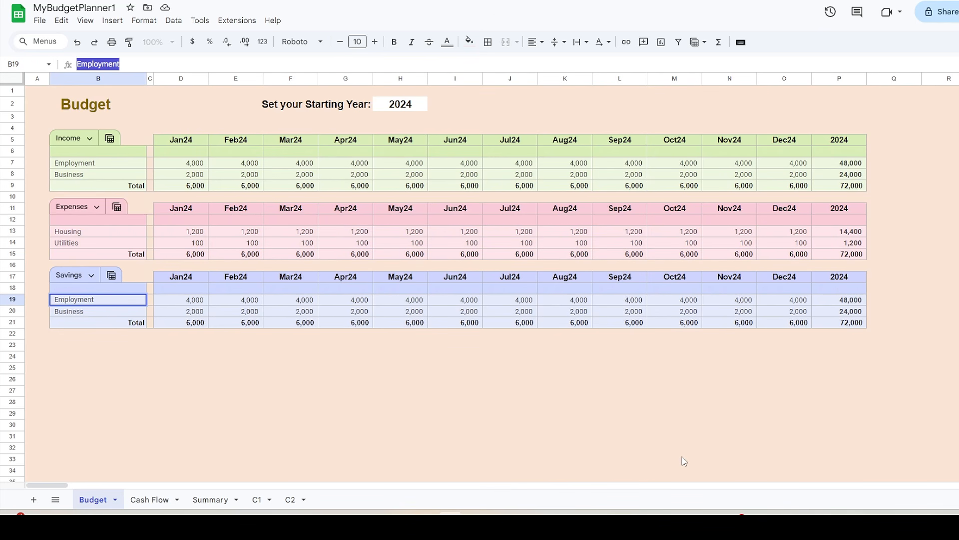
text(Savings Account)
key(Return)
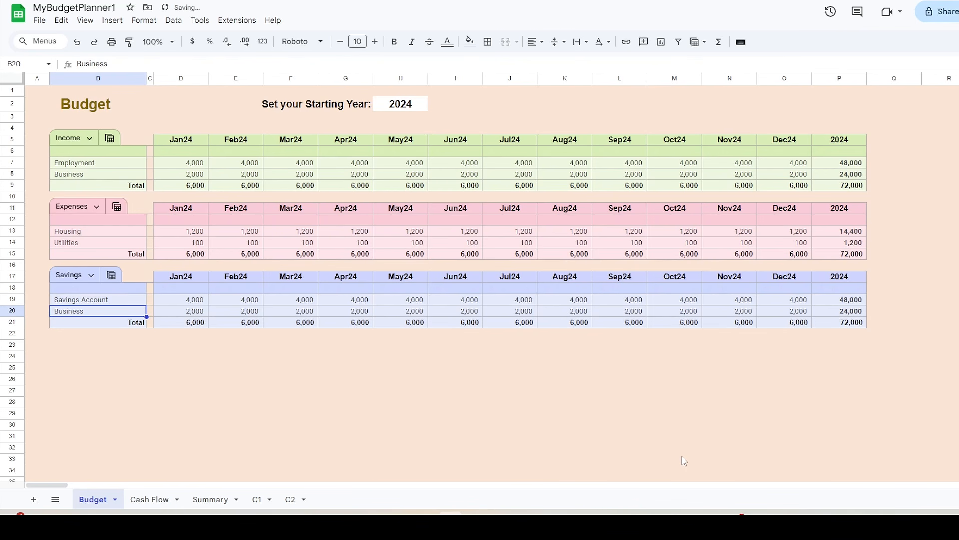
double_click(128, 60)
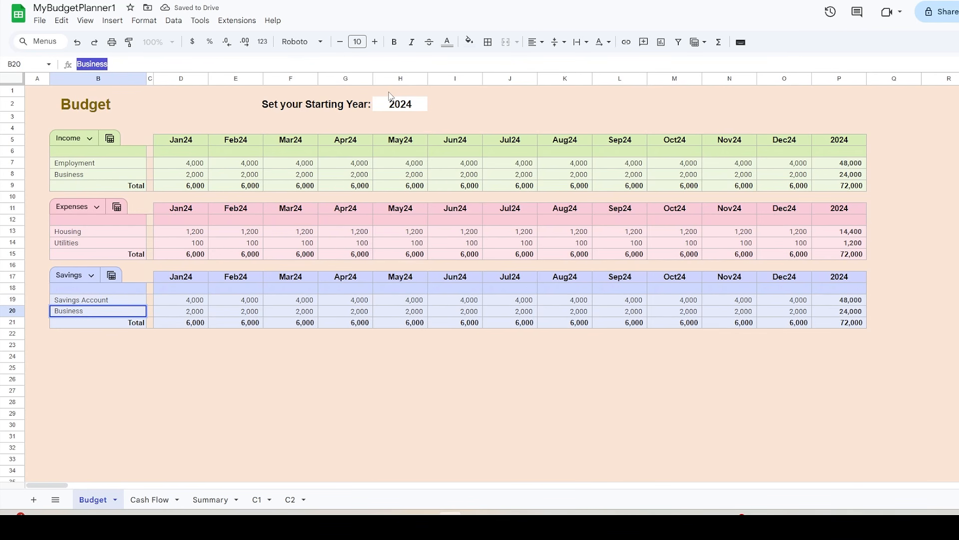
text(Retire)
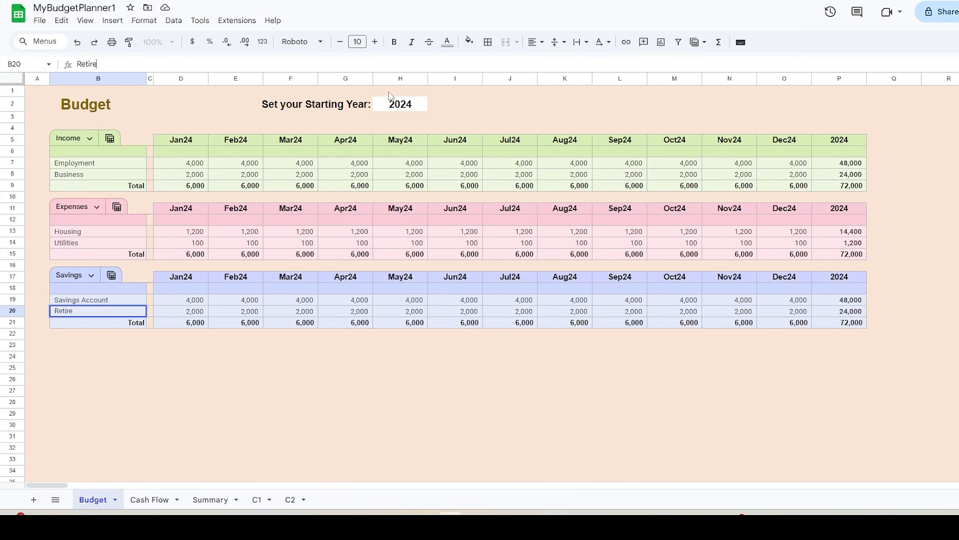
text(ment Accou)
key(Return)
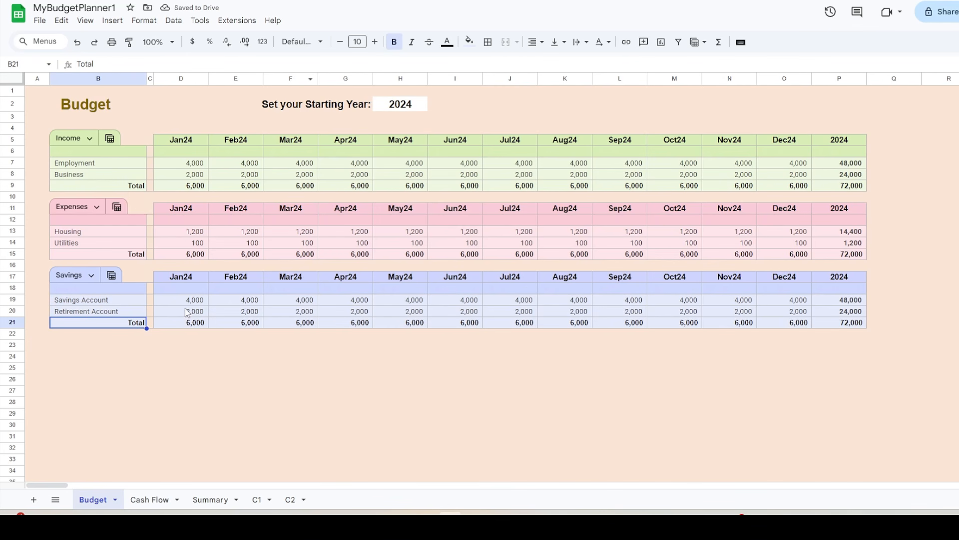
Step: Enter Jan24 savings amounts of 200 in D19 and 100 in D20, and copy them across the months through Dec24
click(194, 303)
drag(87, 64, 76, 65)
text(2)
key(Return)
text(1)
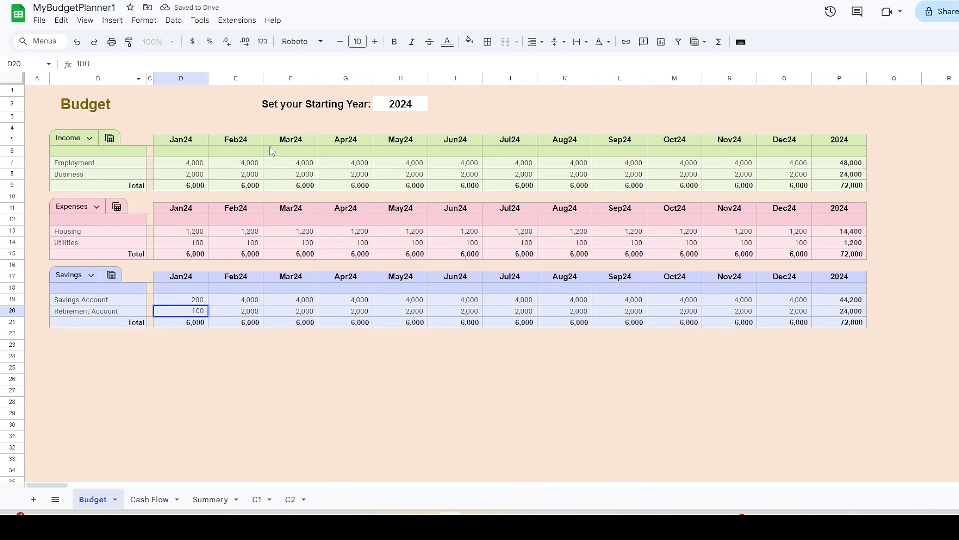
key(Return)
drag(204, 300, 798, 317)
key(ctrl+Home)
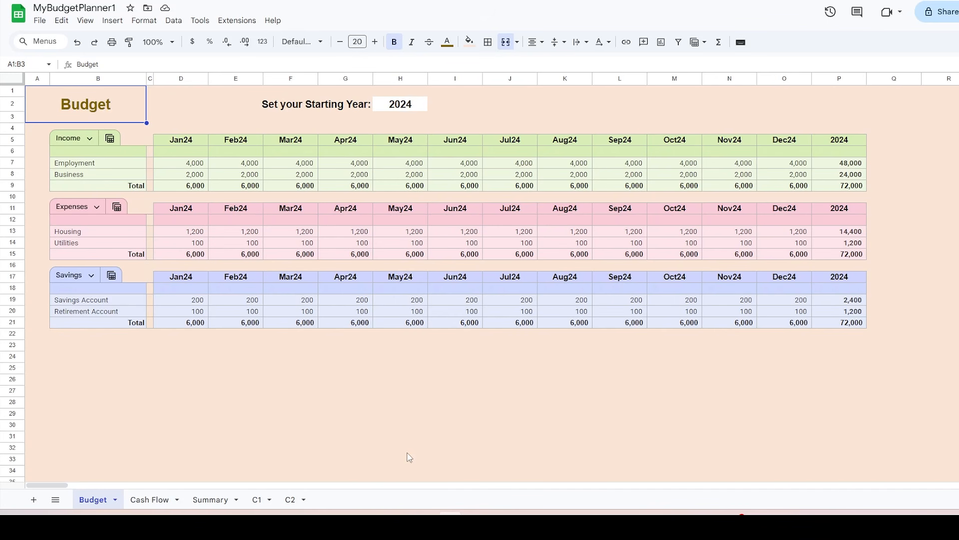
Step: On the C1 sheet, duplicate the income row-number block A2:B6 to the ranges starting at A9 and A16
click(257, 499)
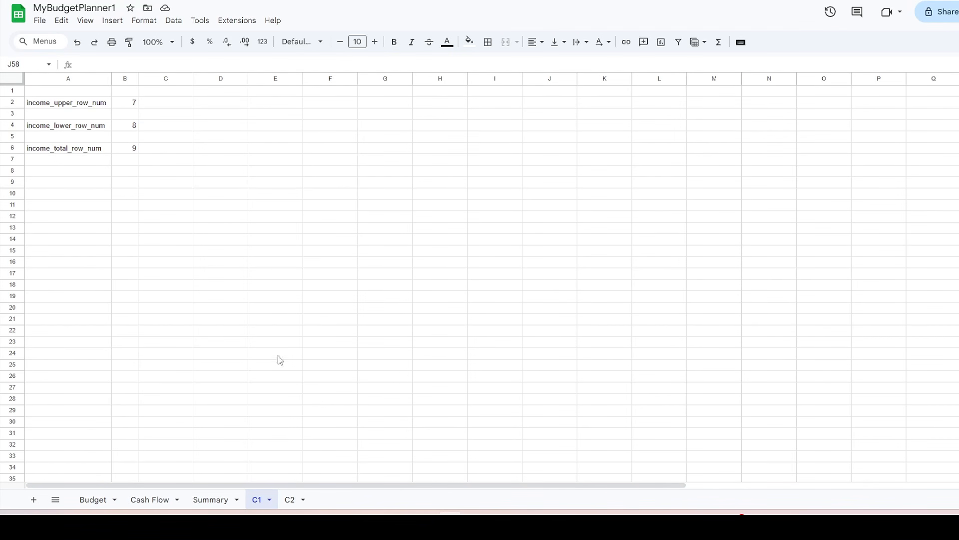
drag(61, 105, 129, 153)
key(ctrl+c)
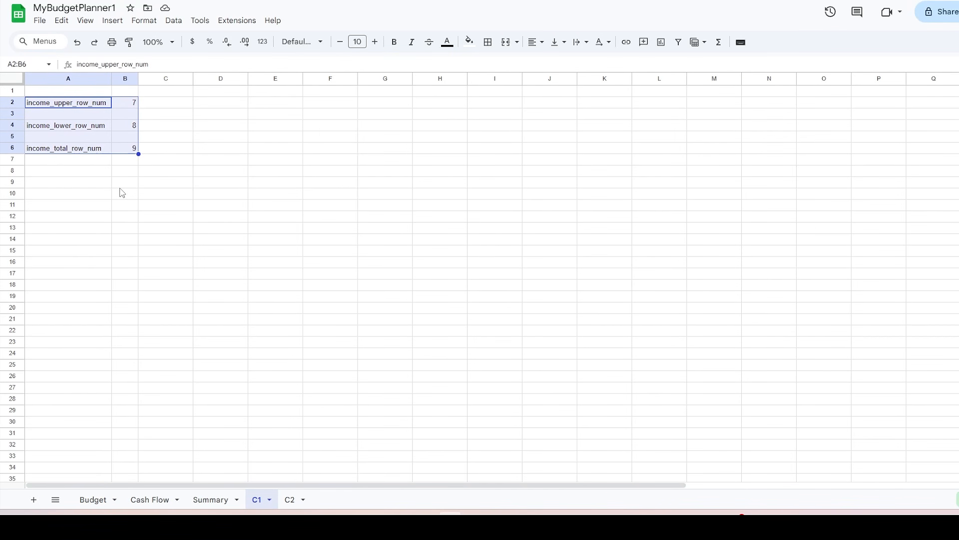
click(60, 185)
text(income_upper_row_num  income_lower_row_num  income_total_row_num)
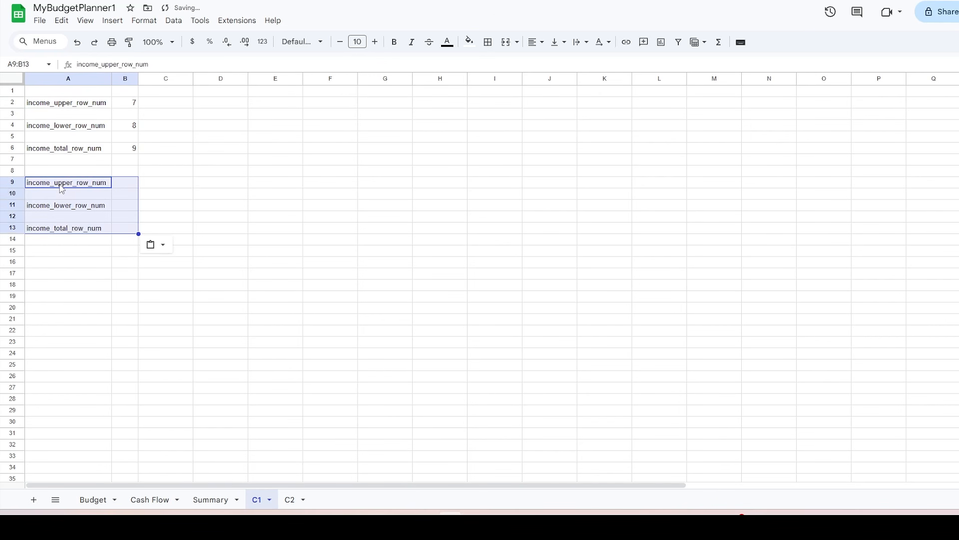
click(62, 265)
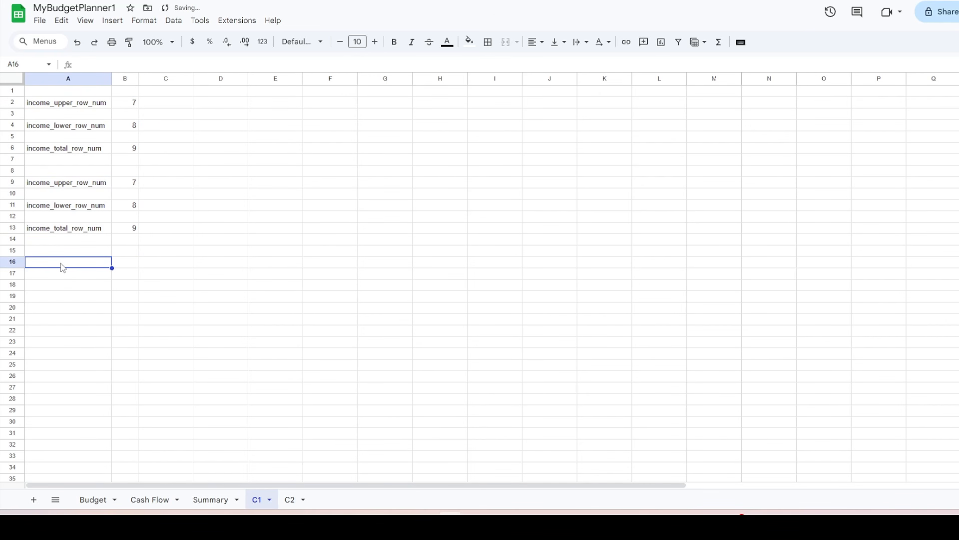
key(ctrl+v)
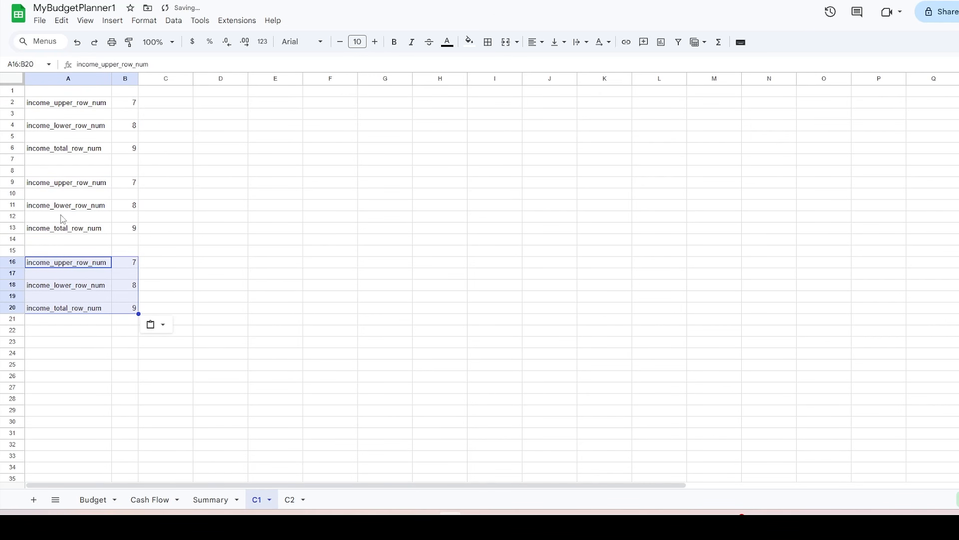
Step: Relabel the copied block in A9, A11 and A13 as expenses_upper_row_num, expenses_lower_row_num and expenses_total_row_num
click(39, 185)
drag(98, 64, 77, 64)
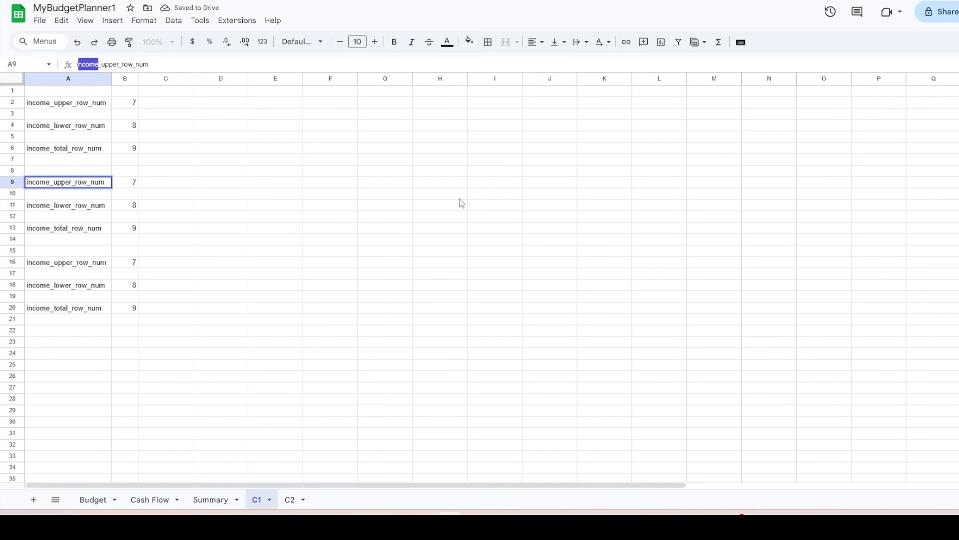
key(BackSpace)
text(expen)
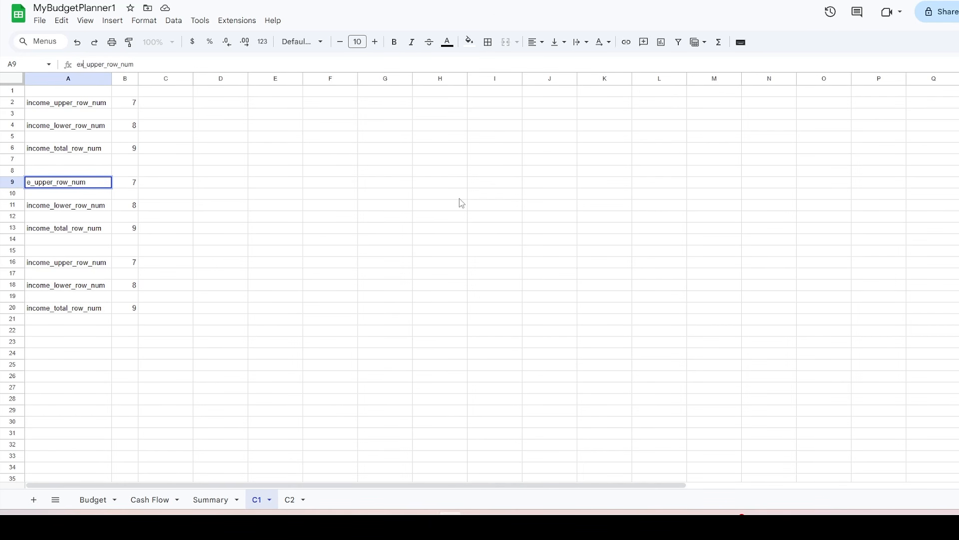
text(ses)
drag(105, 64, 77, 65)
click(58, 204)
text(expenses)
click(44, 230)
text(expenses)
Step: Relabel the block in A16, A18 and A20 as savings_upper_row_num, savings_lower_row_num and savings_total_row_num
click(49, 262)
text(savings)
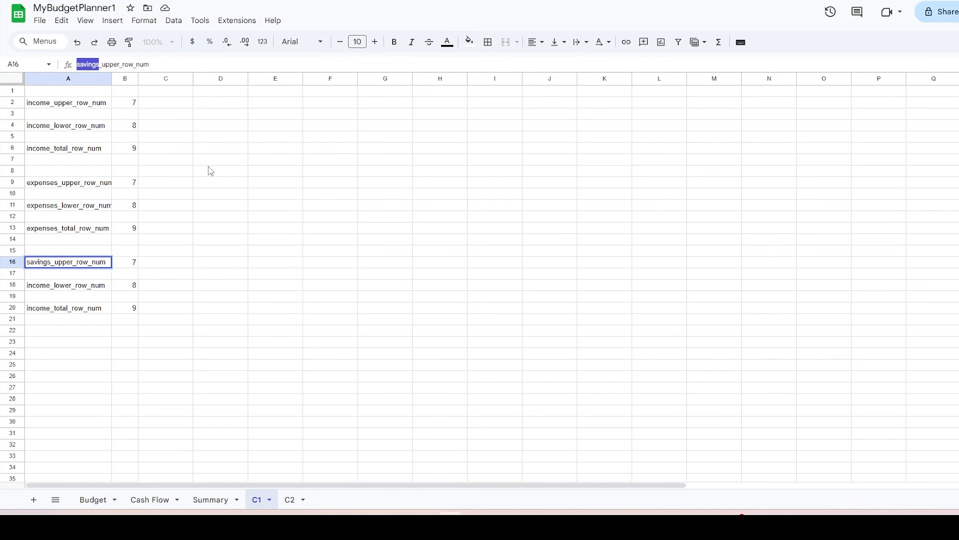
click(59, 285)
drag(98, 64, 77, 64)
text(savings)
click(41, 309)
text(savings)
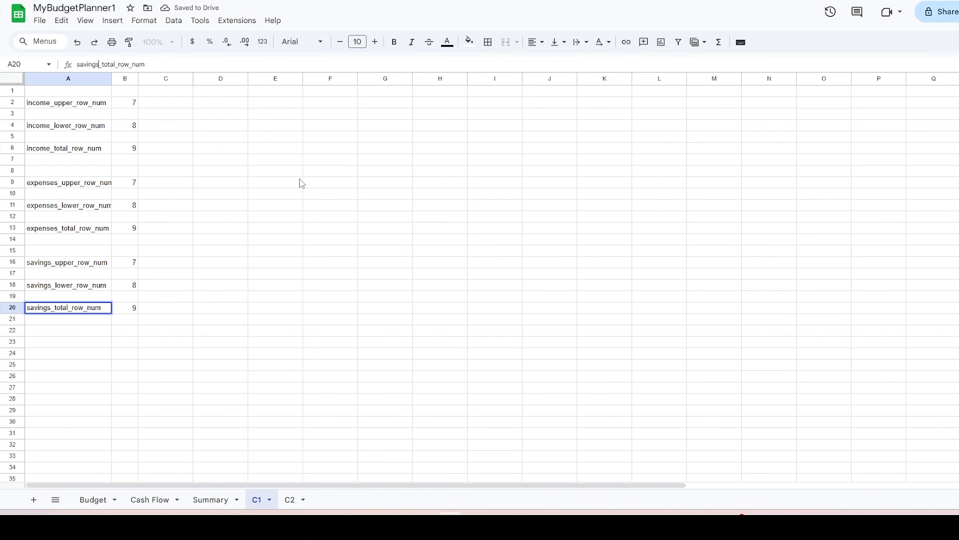
Step: Change the expenses_upper_row_num formula in B9 to reference the Expenses range instead of Income
click(132, 182)
click(52, 183)
drag(105, 64, 77, 64)
key(ctrl+c)
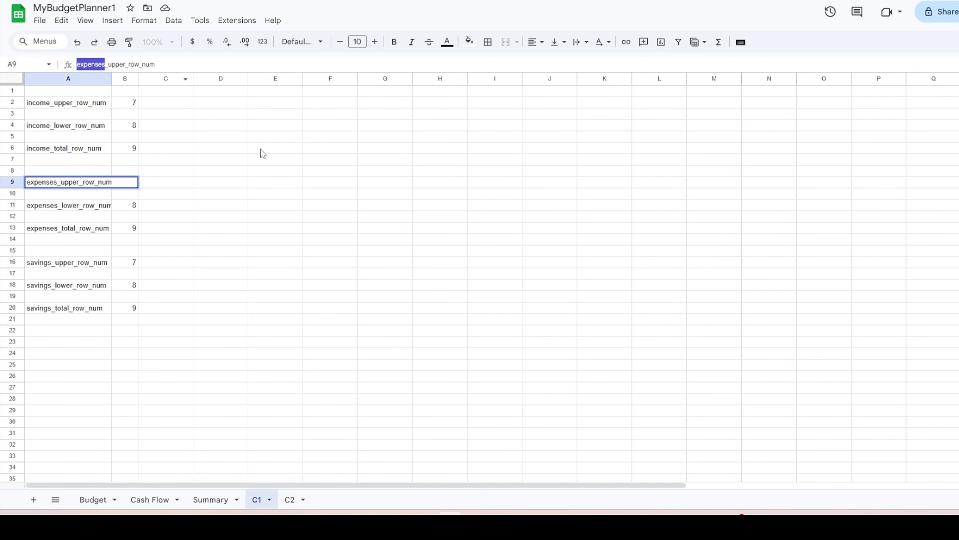
click(124, 184)
drag(136, 65, 112, 65)
text(expenses)
Step: Replace both Income references in the expenses_lower_row_num formula in B11 with Expenses
click(130, 206)
key(ctrl+v)
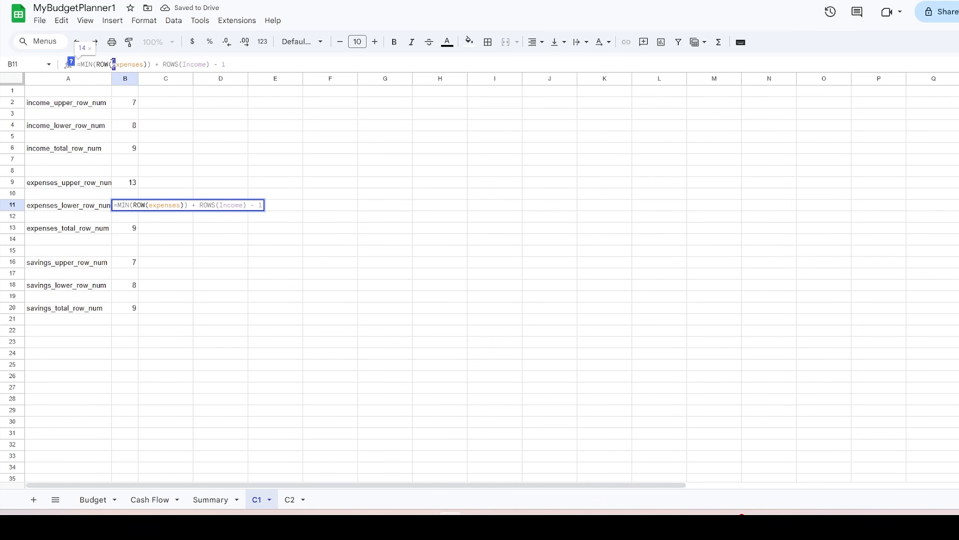
text(E)
drag(209, 65, 112, 65)
key(ctrl+v)
text(E)
double_click(194, 66)
Step: Replace both Income references in the expenses_total_row_num formula in B13 with Expenses
click(132, 228)
text(Expenses)
drag(208, 64, 182, 64)
text(Expenses)
Step: Change the savings_upper_row_num formula in B16 to reference the Savings range instead of Income
click(106, 262)
drag(103, 64, 77, 64)
click(133, 263)
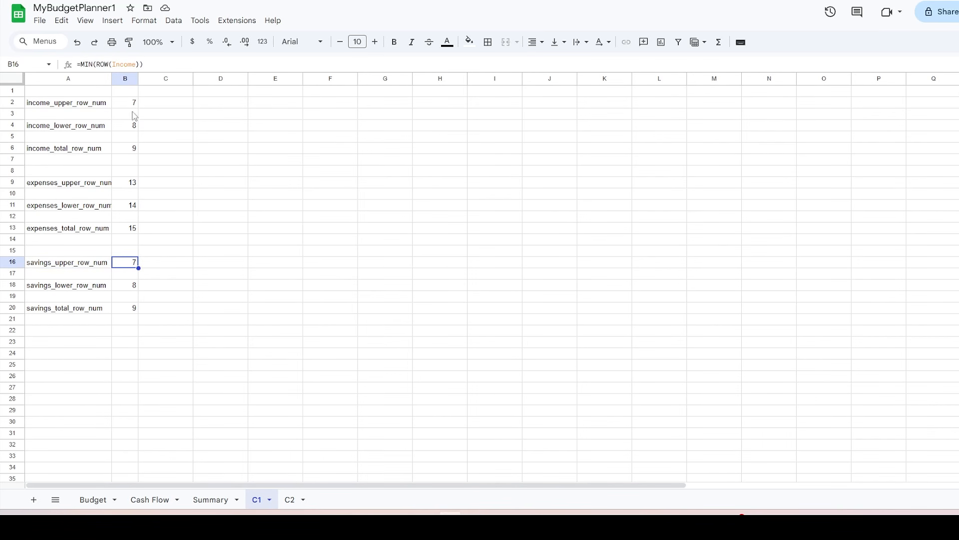
drag(137, 64, 114, 62)
text(Savings)
Step: Replace both Income references in the savings_lower_row_num formula in B18 with Savings
click(134, 286)
text(Savings)
drag(203, 64, 113, 64)
text(Savings)
Step: Edit the savings_total_row_num formula in B20 to =MIN(ROW(Savings)) + ROWS(Savings)
click(133, 310)
text(Savings)
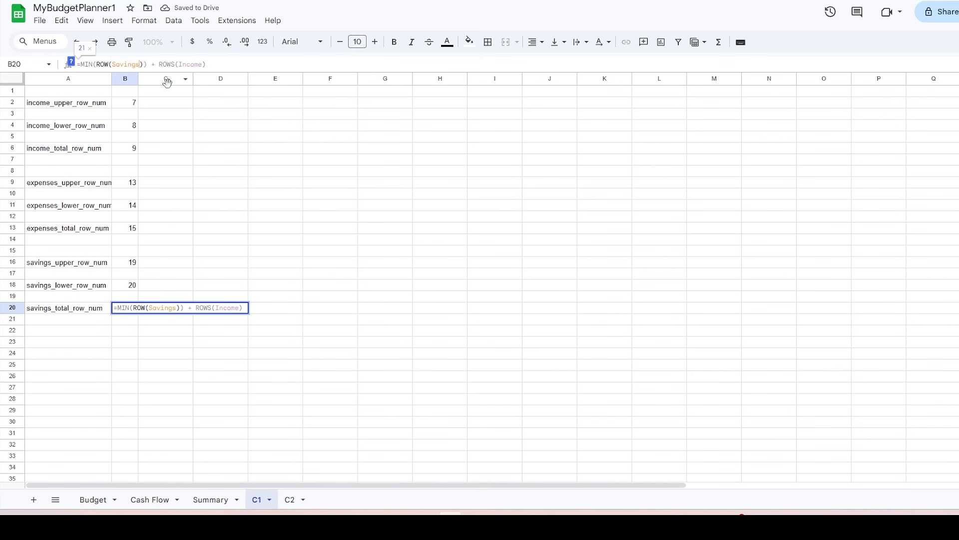
drag(202, 64, 179, 64)
text(Savings)
key(Return)
click(391, 356)
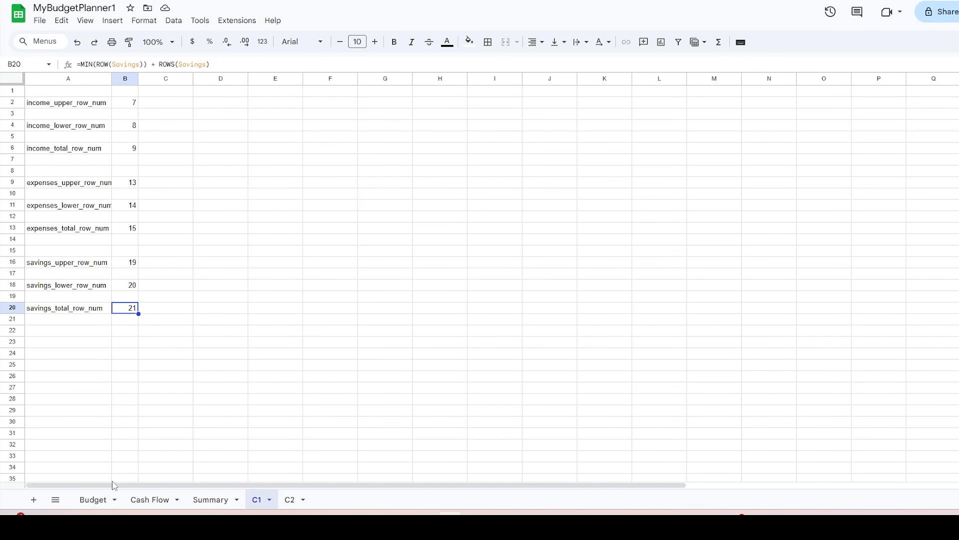
Step: On the Budget sheet, point the Expenses total formula in D15 to 'C1'!$B$11 and 'C1'!$B$9, and copy it across through P15
click(92, 499)
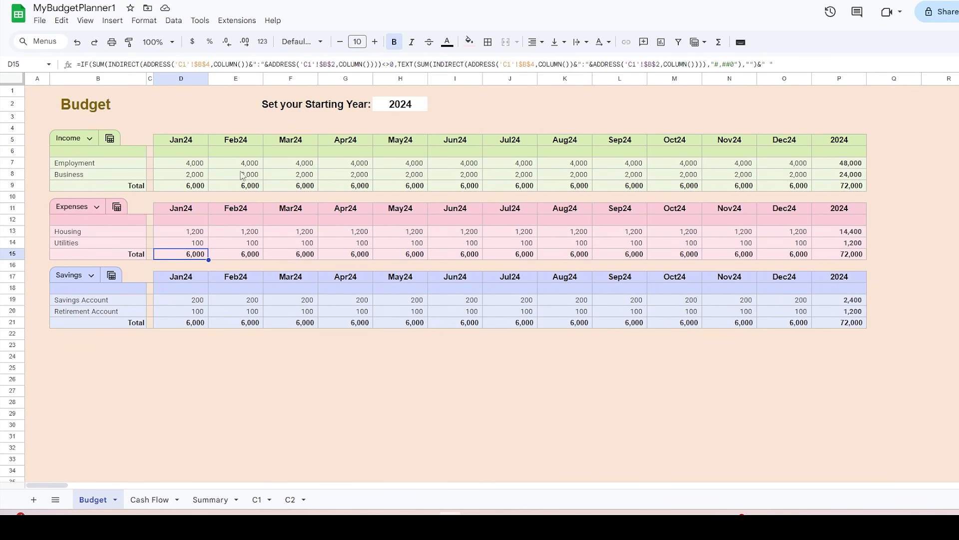
double_click(209, 64)
text(11)
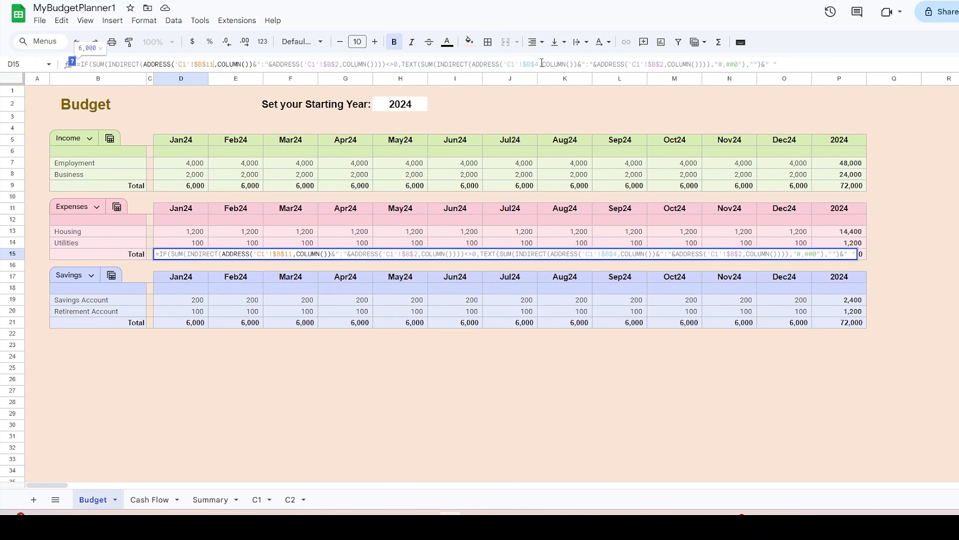
text(11)
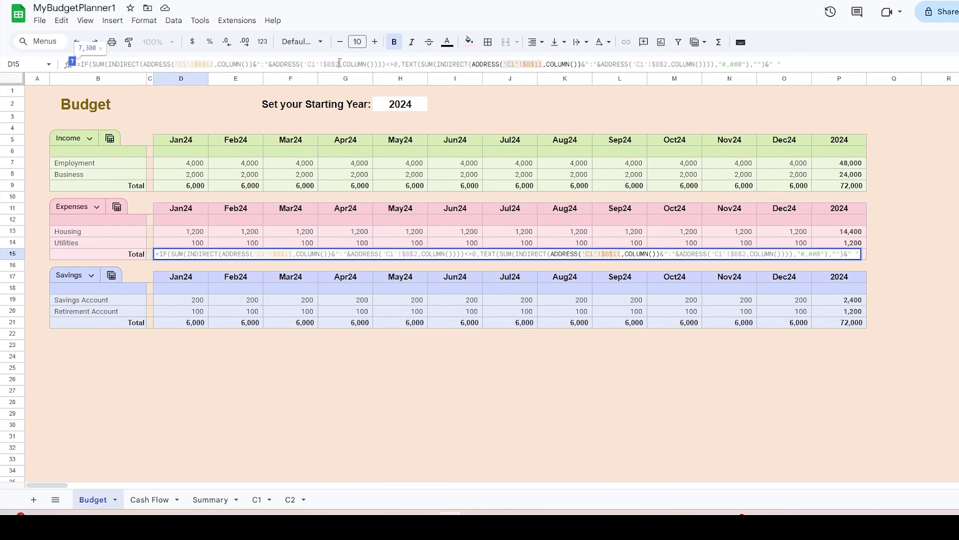
text(2)
text(9)
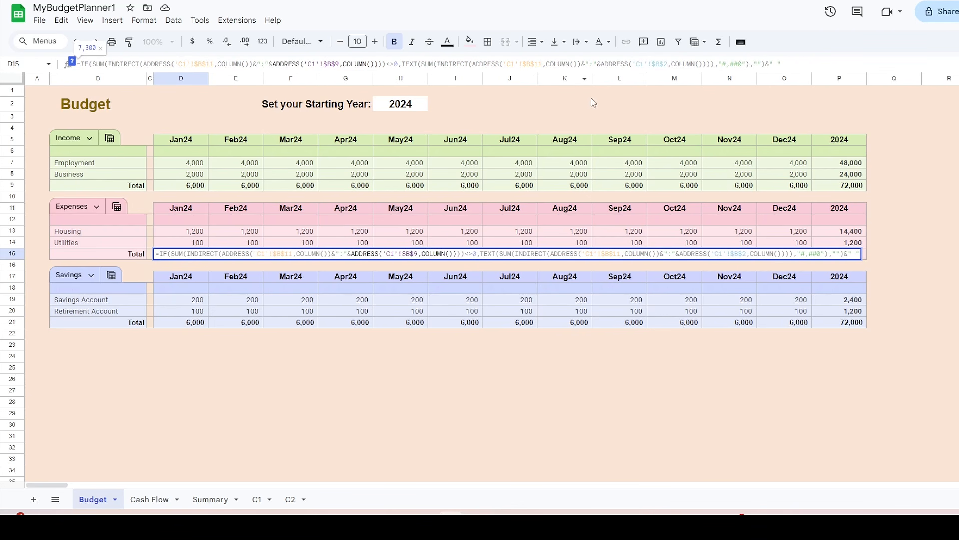
text(9)
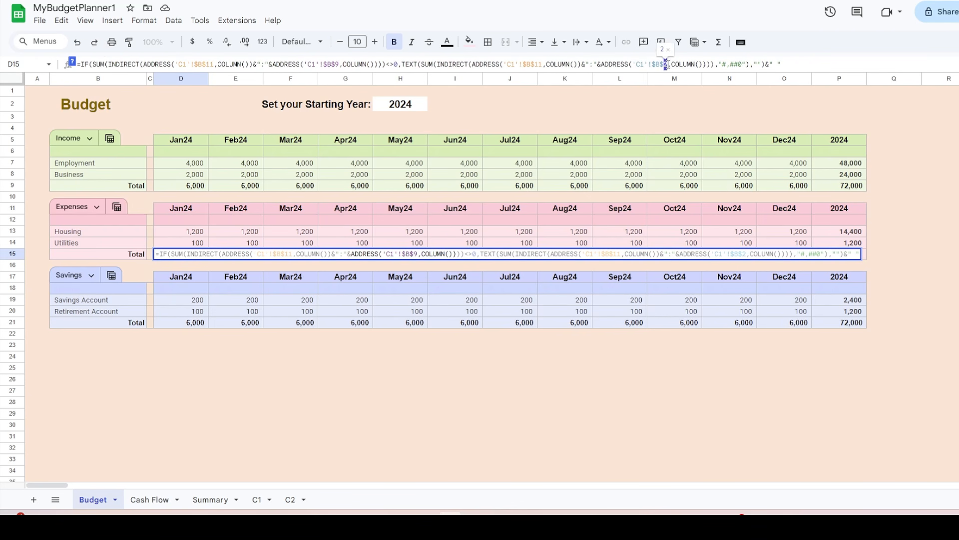
key(Return)
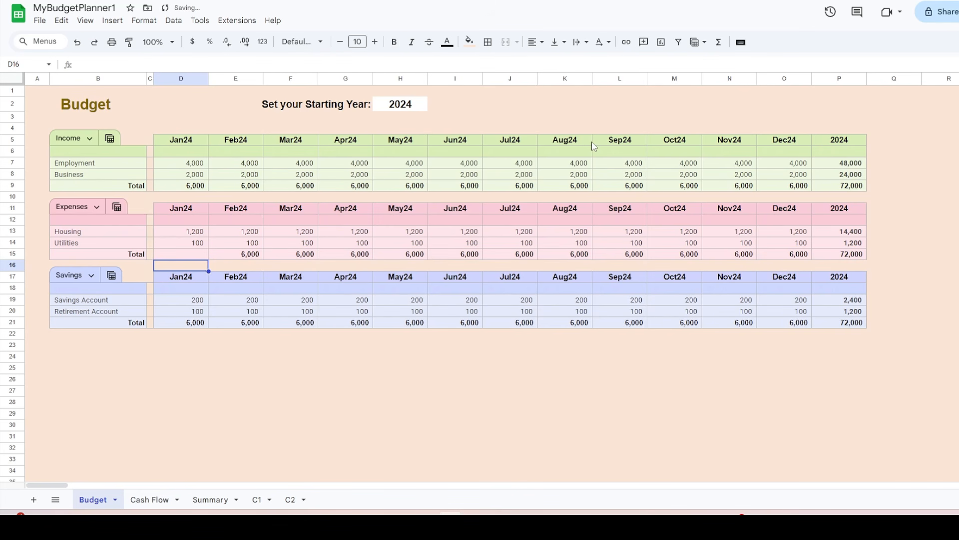
click(196, 254)
drag(216, 258, 867, 258)
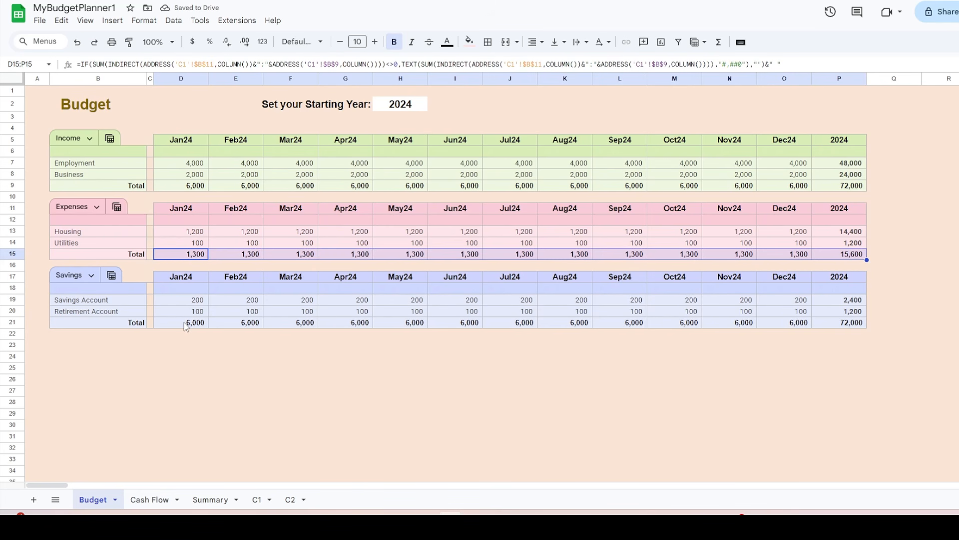
Step: Edit the Savings total formula in D21 to reference 'C1'!$B$18 in place of $B$4 and 'C1'!$B$16 in place of $B$2
click(185, 325)
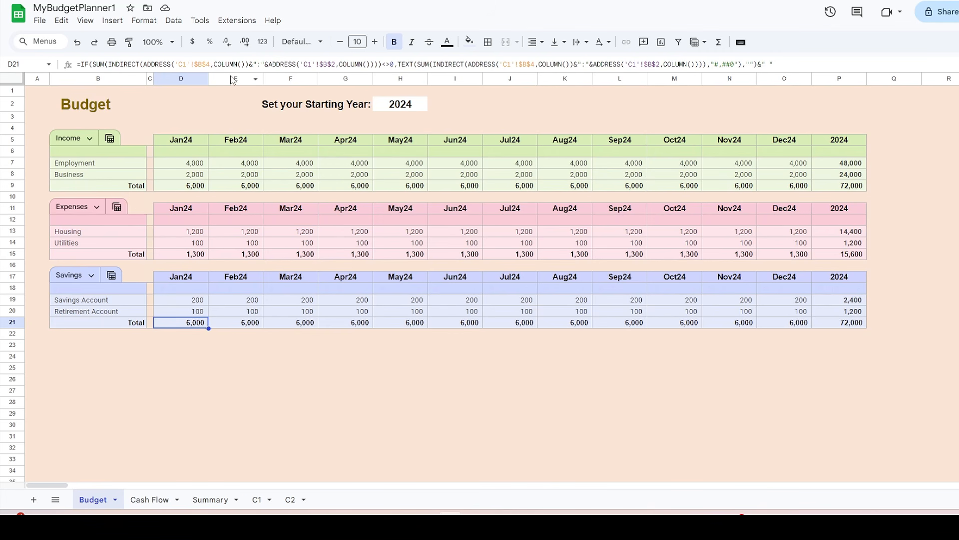
click(209, 62)
key(BackSpace)
text(18)
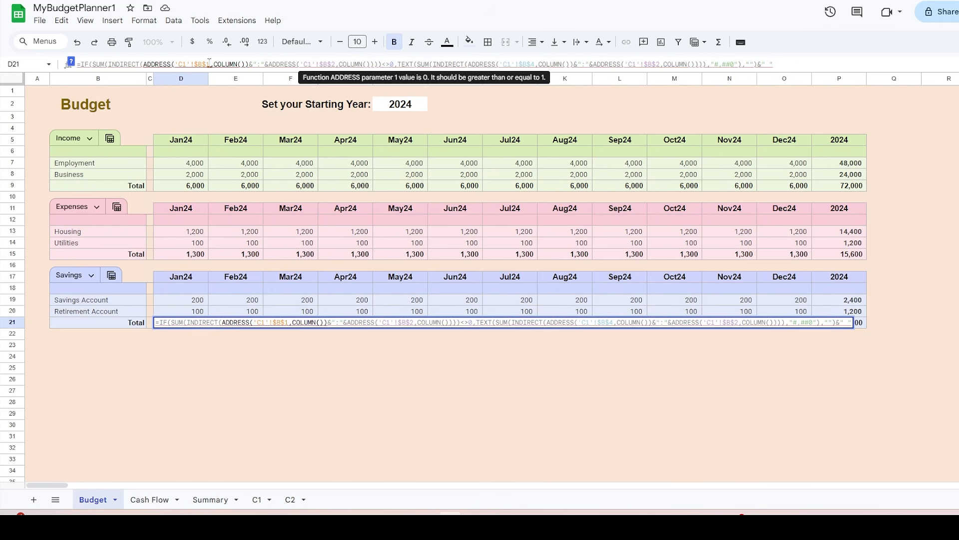
click(538, 64)
key(BackSpace)
text(18)
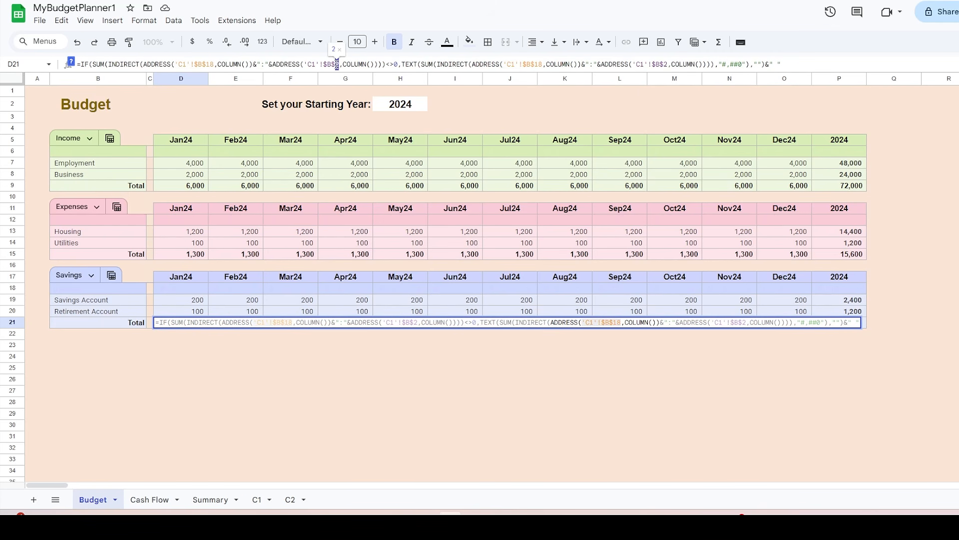
key(BackSpace)
text(16)
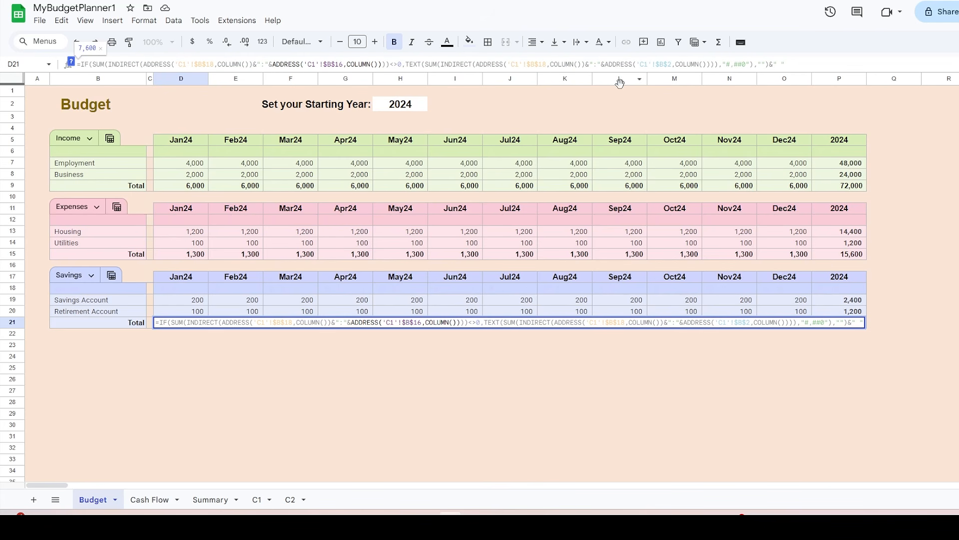
double_click(669, 64)
text(16)
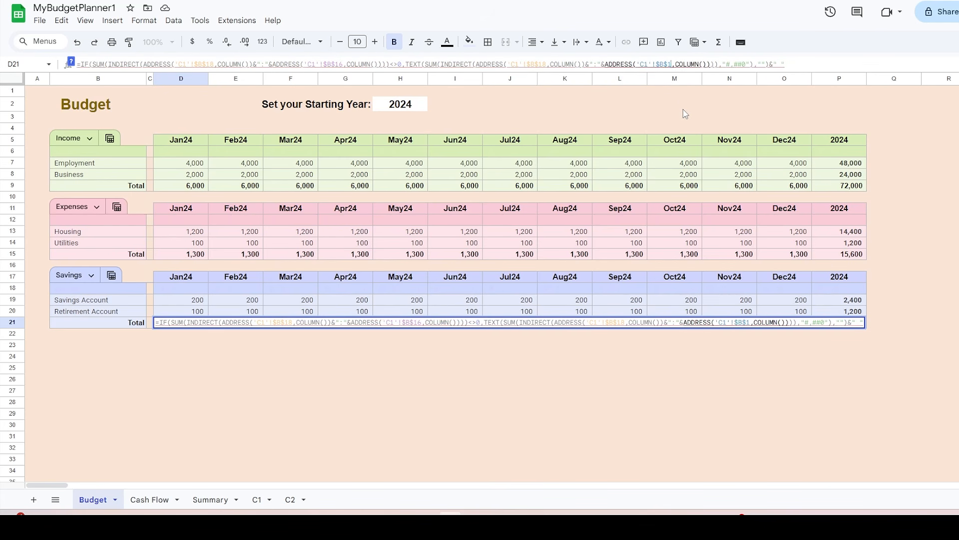
key(Return)
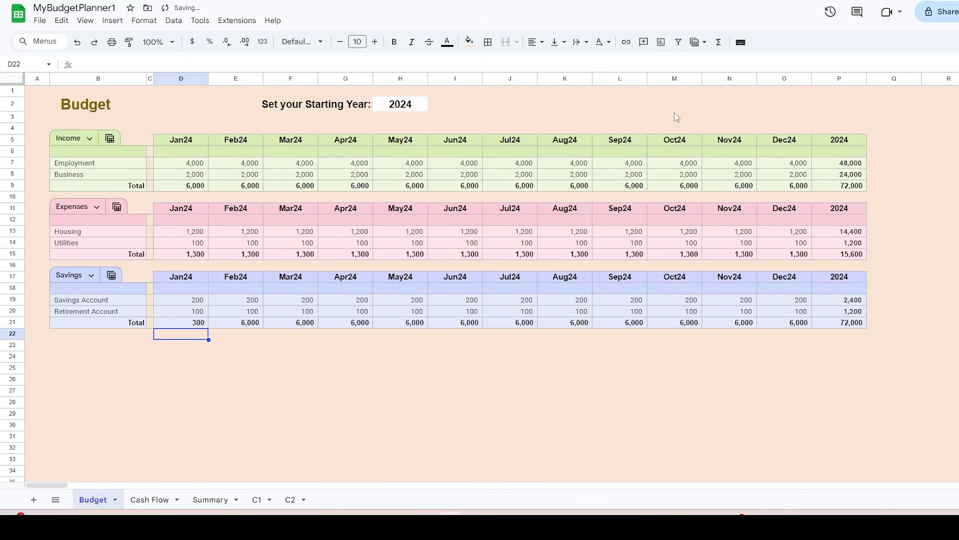
Step: Copy the Savings total formula in D21 across the row through P21
click(182, 326)
drag(440, 325, 864, 328)
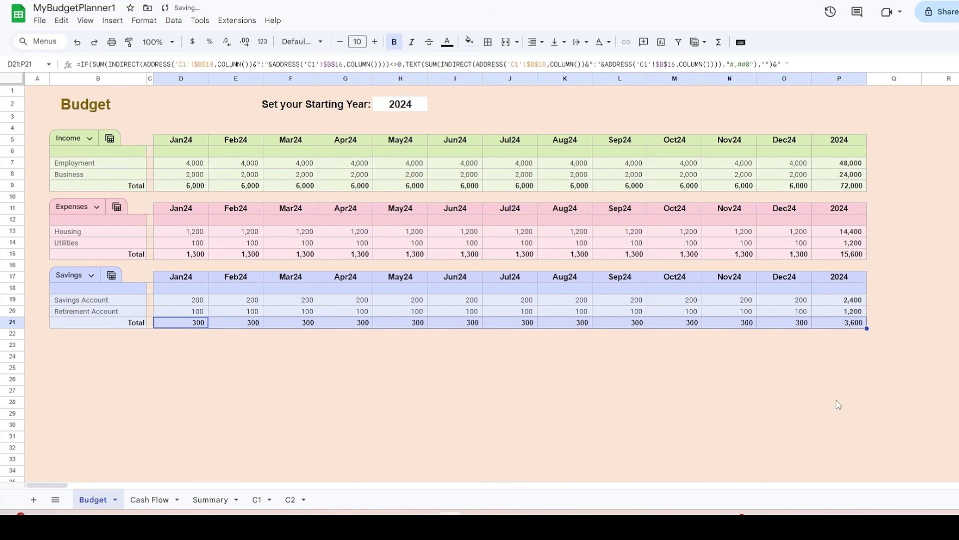
click(838, 403)
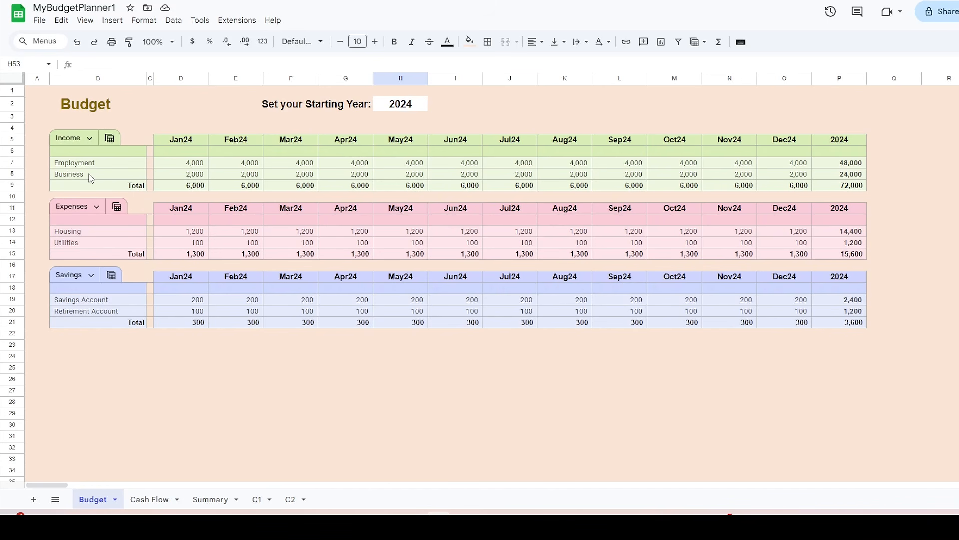
Step: Insert a row below Business in the Income table and enter the category Private Lessons in B9
click(91, 179)
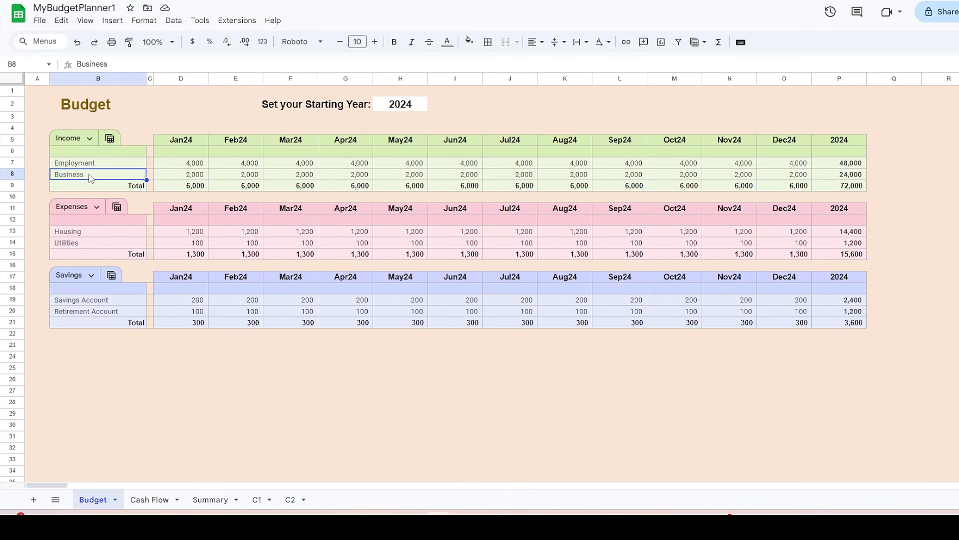
key(alt+i)
key(r)
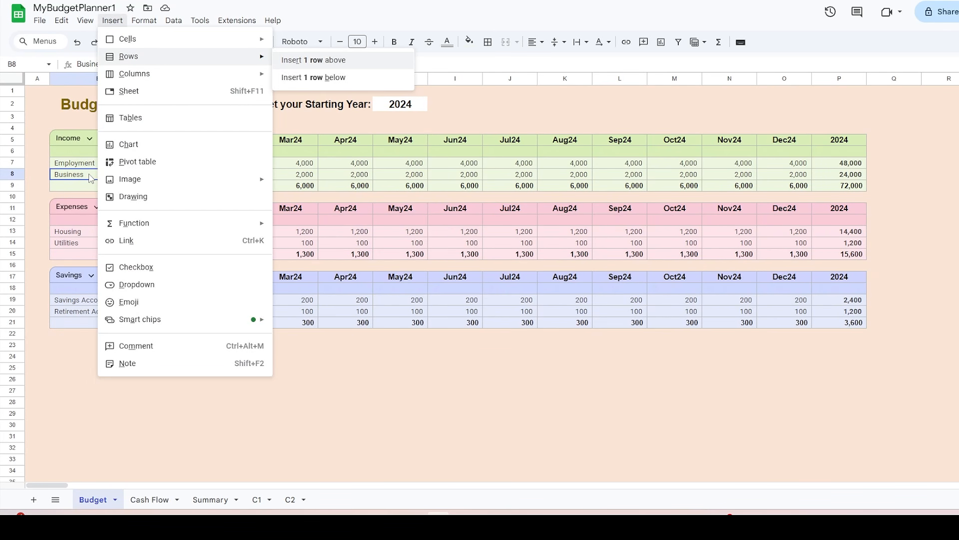
key(b)
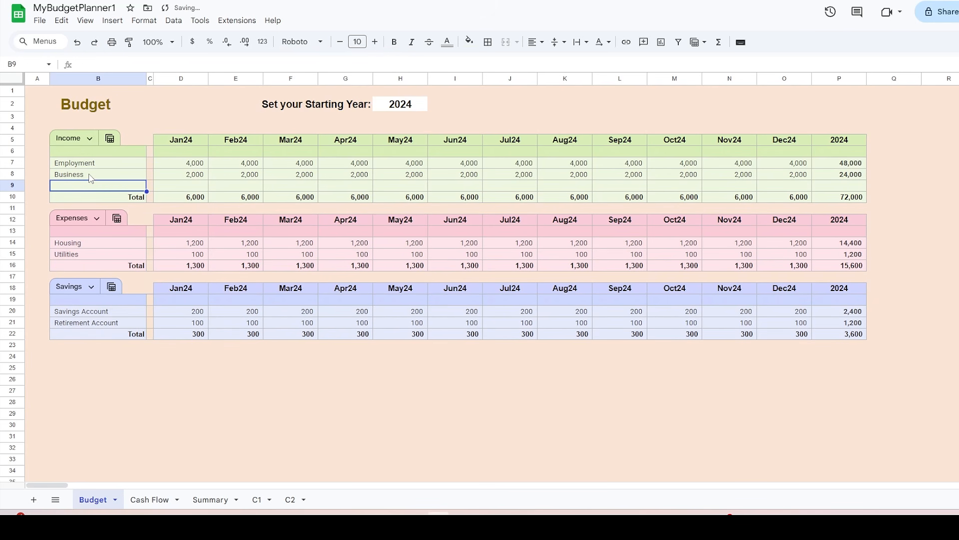
text(Private Lessons)
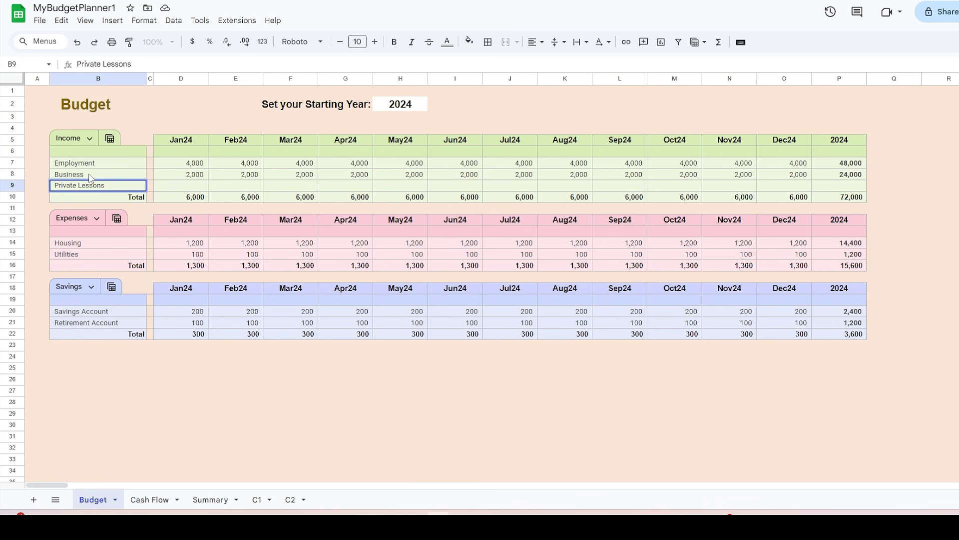
Step: Insert a row below Private Lessons in the Income table and enter the category YouTube Channel in B10
key(alt+i)
key(r)
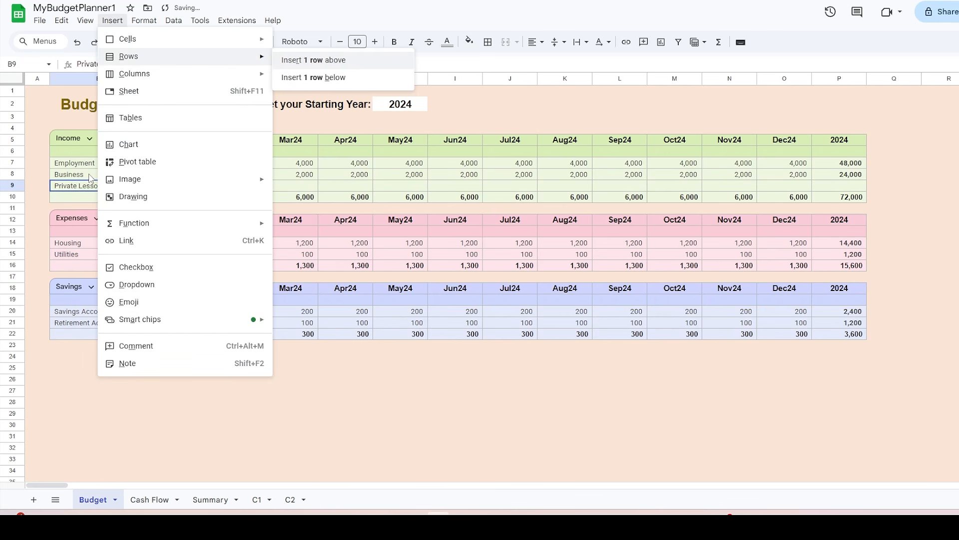
key(Down)
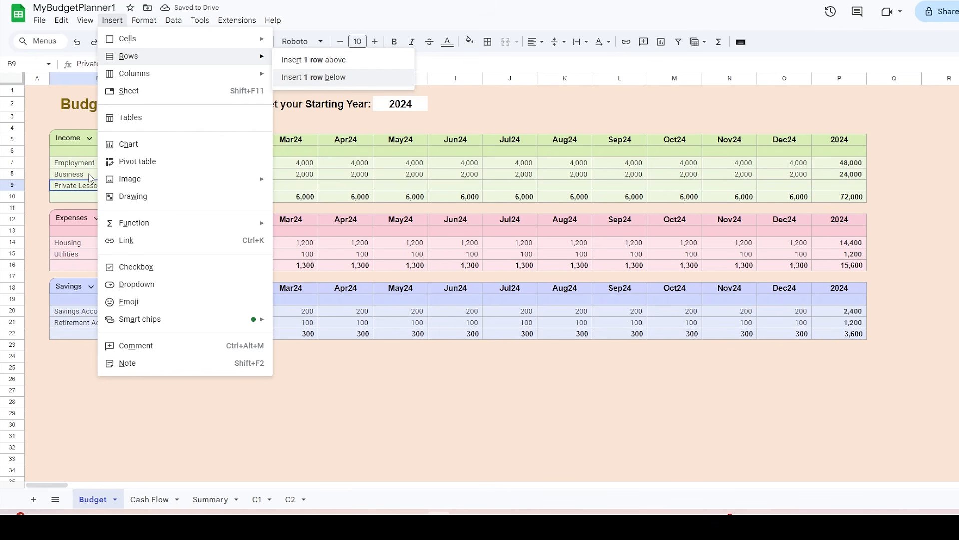
key(Return)
text(YouTube)
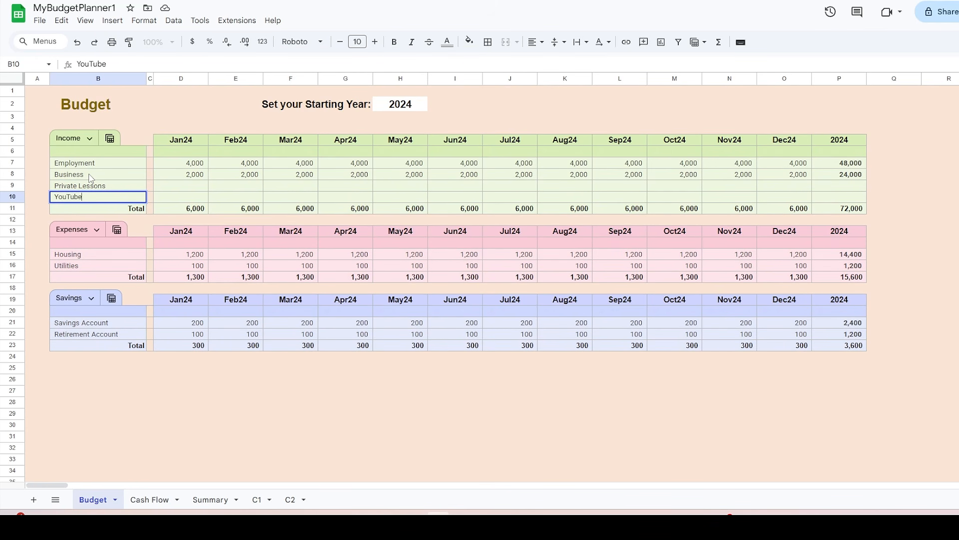
text( Channel)
Step: Insert two more Income rows below YouTube Channel and enter the categories Interest in B11 and Dividend in B12
key(alt+i)
key(r)
key(Down)
key(Return)
text(Interest)
key(alt+i)
key(r)
key(Down)
key(Return)
text(Dividen)
Step: Insert a row below Dividend in the Income table and enter the category Royalty in B13
key(alt+i)
key(r)
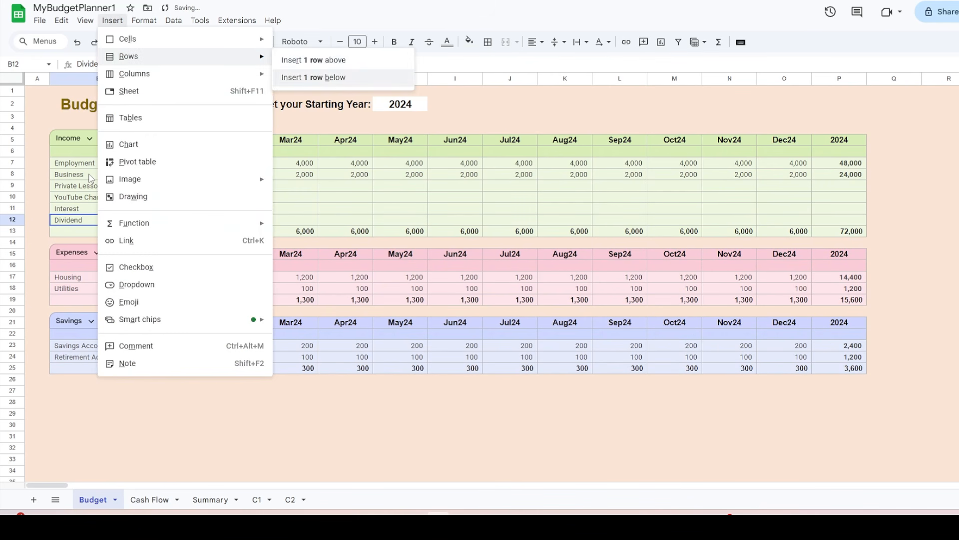
key(Down)
key(Return)
text(Royalty)
Step: Insert two rows below Utilities in the Expenses table and enter the categories Internet and Phone
click(103, 302)
key(alt+i)
key(r)
key(Down)
key(Return)
text(Internet)
key(alt+i)
key(r)
key(Down)
key(Return)
text(Phone)
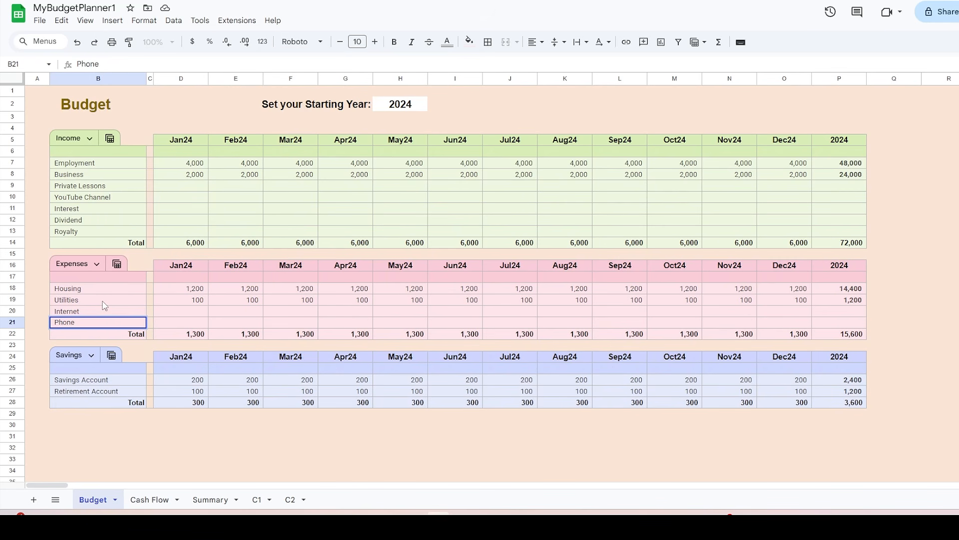
Step: Insert two rows below Phone in the Expenses table and enter the categories Transportation and Groceries
key(alt+i)
key(r)
key(Down)
key(Return)
text(Transportation)
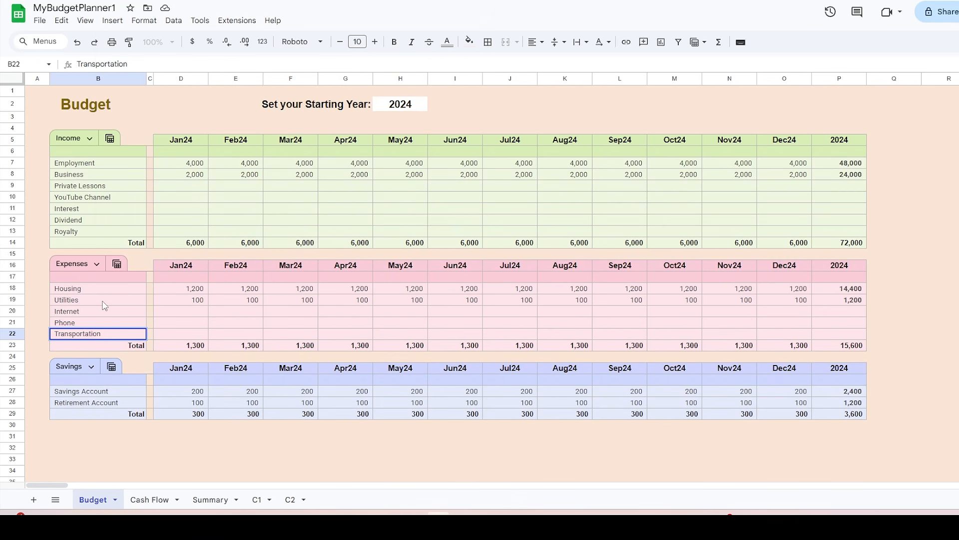
key(alt+i)
key(r)
key(Down)
key(Return)
text(Groceries)
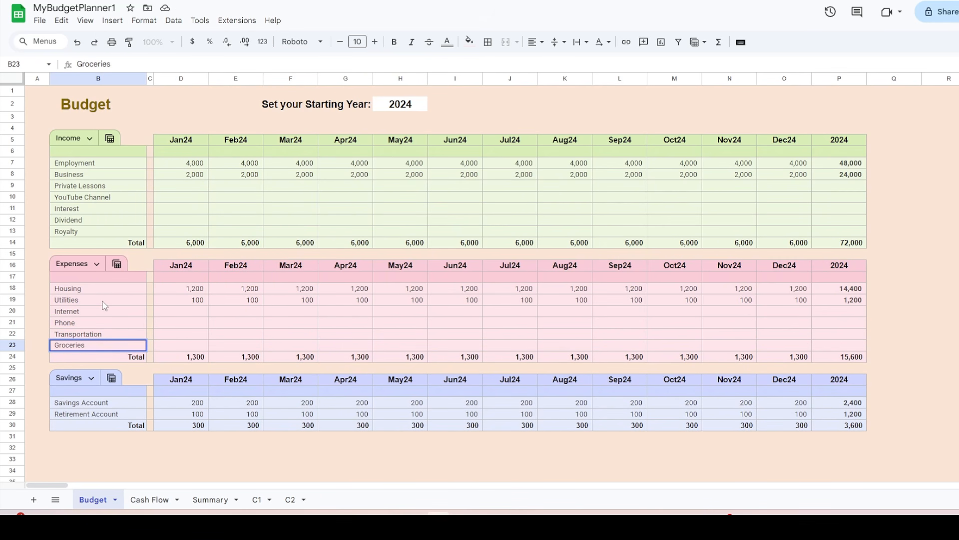
Step: Insert a row below Groceries in the Expenses table and enter the category Clothing in B24
key(alt+i)
key(r)
key(Down)
key(Return)
text(Clothing)
key(Return)
Step: Insert two rows below Retirement Account in the Savings table and enter the categories Emergency Fund and Sinking Fund
click(93, 426)
key(alt+i)
key(r)
key(Down)
key(Return)
text(Emergency Fund)
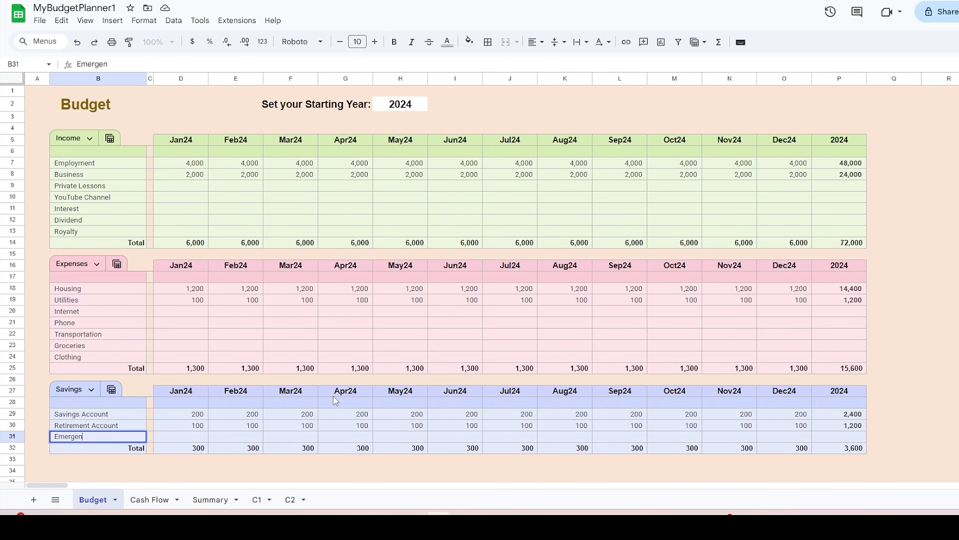
key(alt+i)
key(r)
key(Down)
key(Return)
text(Sinking Fund)
Step: Insert two rows below Sinking Fund in the Savings table and enter the categories Vacation Fund and House Downpayment Fund
key(alt+i)
key(r)
key(Down)
key(Return)
text(Vacation Fund)
key(alt+i)
key(r)
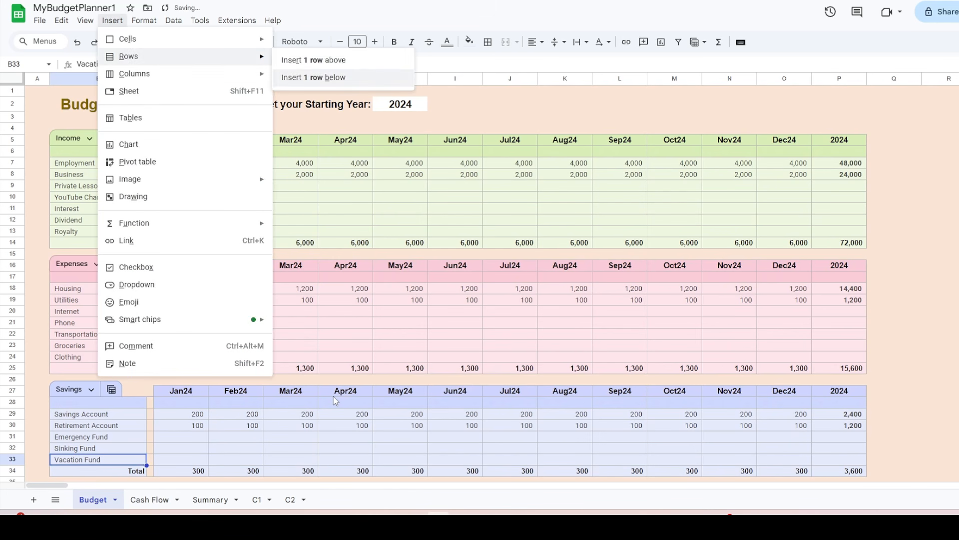
key(Down)
key(Return)
text(House Downpayment Fund)
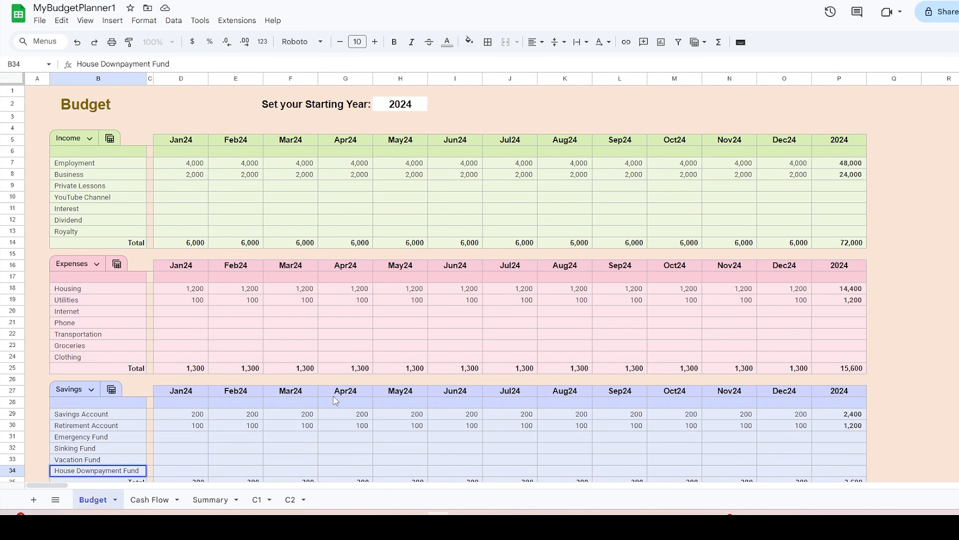
Step: Add a row below House Downpayment Fund in the Savings table and enter the category Gifts in B35
key(Return)
text(Gifts)
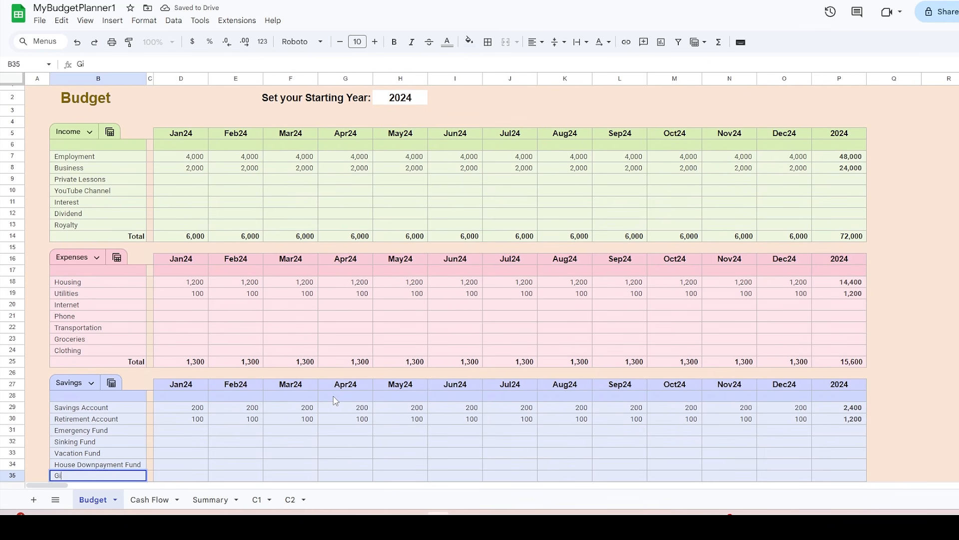
key(Return)
Step: Enter the Jan24 income amounts 800, 80, 500, 50 and 90 for Private Lessons through Royalty in D9:D13
click(195, 168)
text(800)
key(Return)
text(80)
key(Return)
text(500)
key(Return)
text(50)
key(Return)
text(90)
Step: Enter the Jan24 expense amounts 50, 80, 70, 200 and 120 for Internet through Clothing in D20:D24
click(186, 293)
text(50)
key(Return)
text(80)
key(Return)
text(70)
key(Return)
text(200)
key(Return)
text(120)
key(Return)
Step: Enter the Jan24 savings amounts 150, 180, 190, 210 and 40 for Emergency Fund through Gifts in D31:D35
click(191, 425)
text(150)
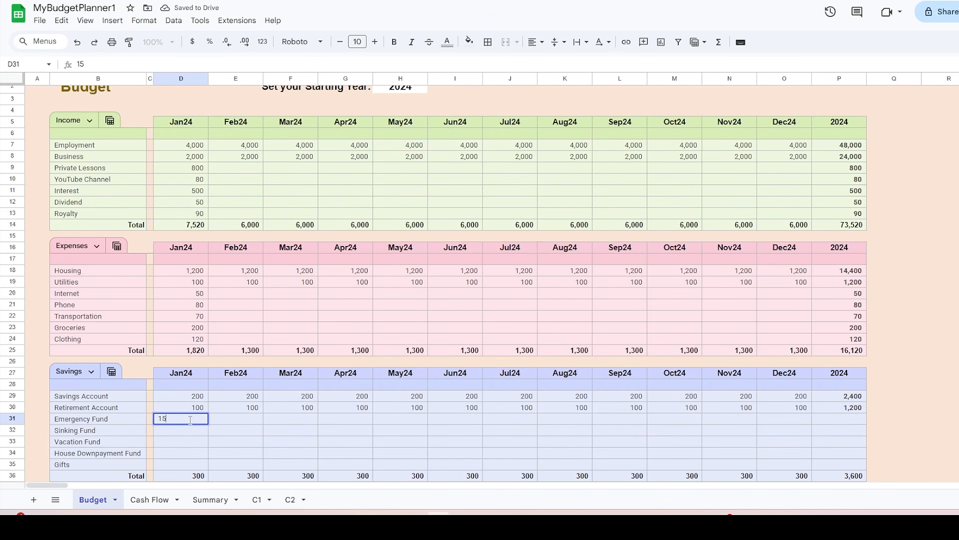
key(Return)
text(180)
key(Return)
text(190)
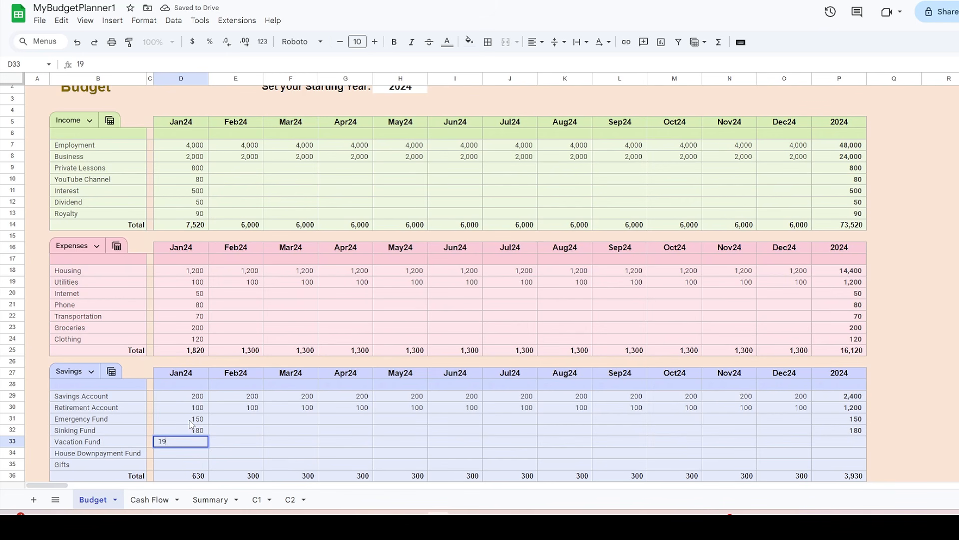
key(Return)
text(210)
key(Return)
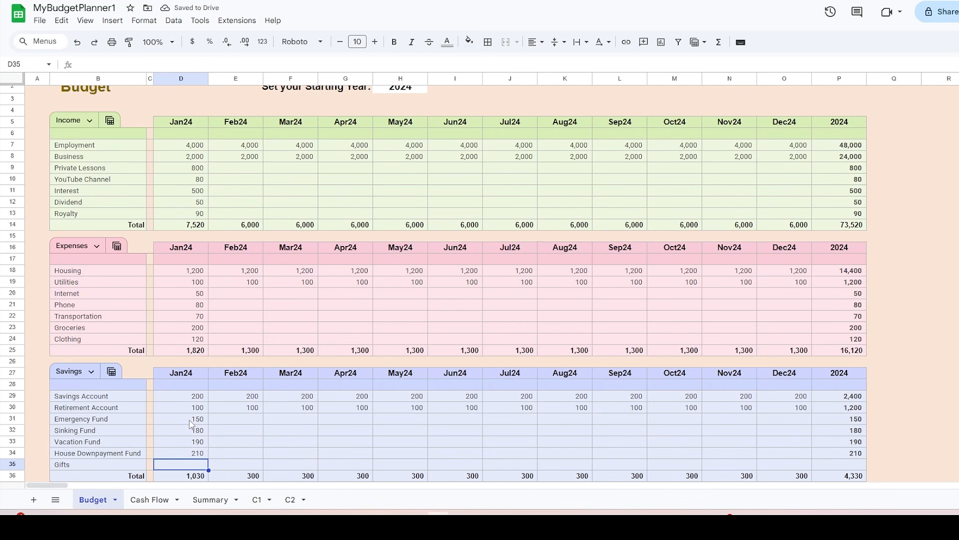
text(40)
key(Return)
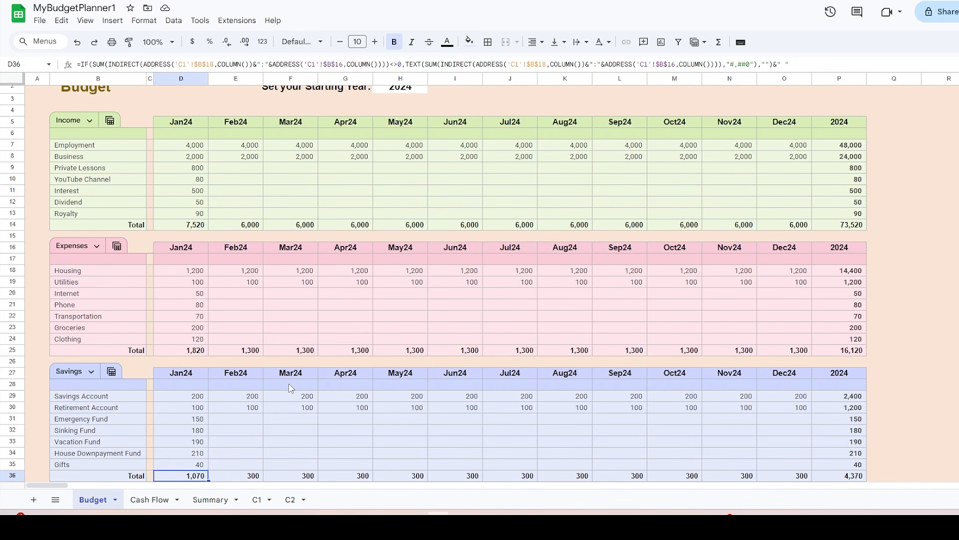
Step: Copy the January amounts of the added Income, Expenses and Savings rows across through December
drag(199, 168, 198, 216)
drag(638, 232, 806, 220)
drag(197, 294, 807, 344)
click(192, 421)
drag(192, 433, 813, 476)
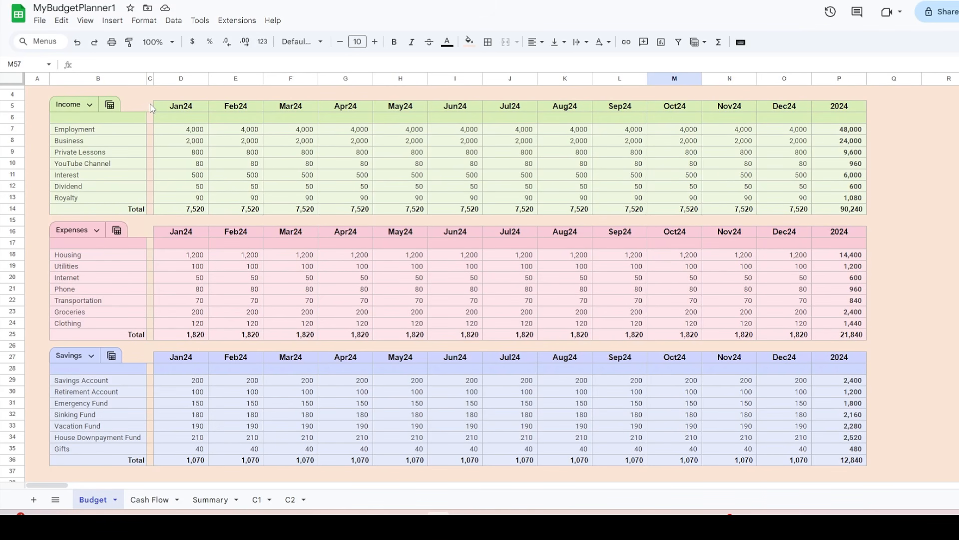
Step: Fill the whole year block C5:P36 across the adjacent columns through AD36 to create a second year
drag(151, 107, 856, 462)
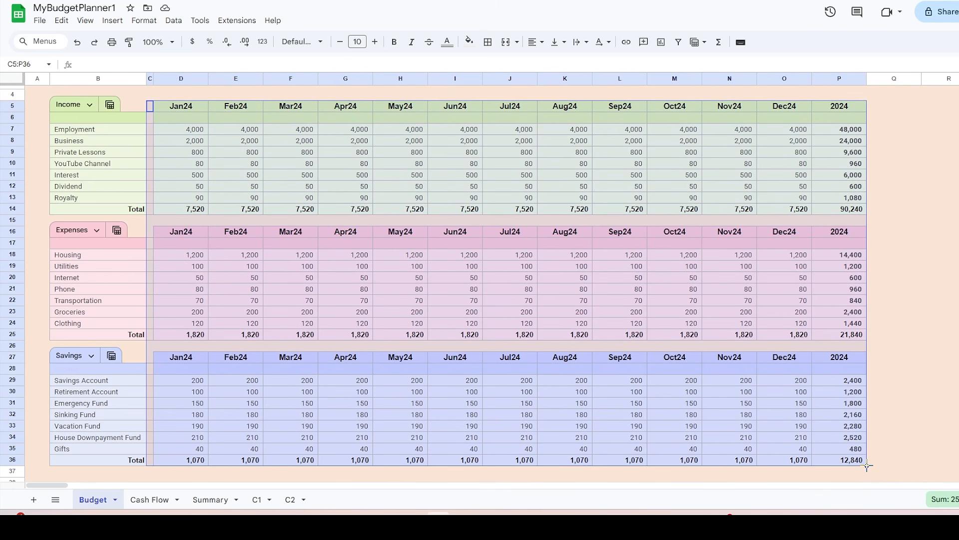
drag(867, 466, 912, 458)
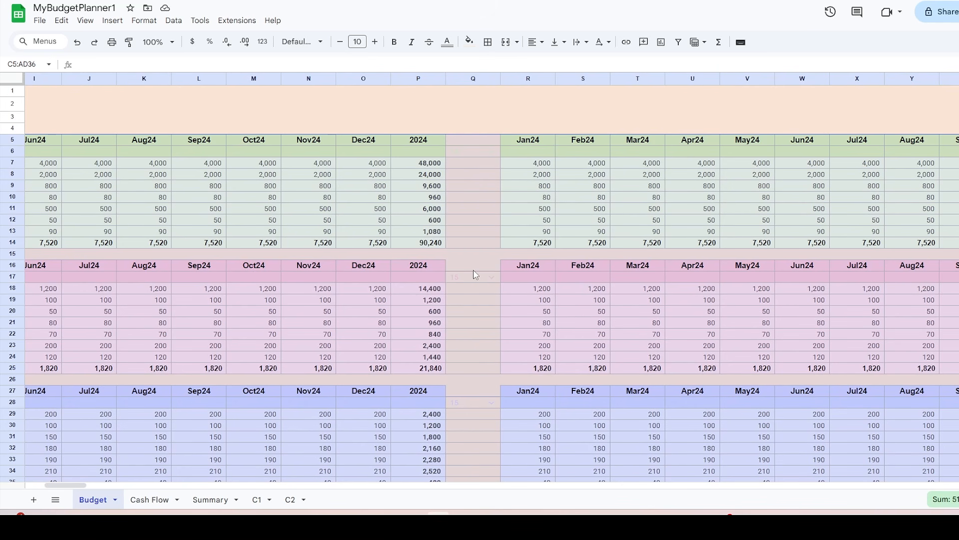
Step: Apply a gray top border to the separator cells Q5, Q16 and Q27 between the two year blocks
click(474, 269)
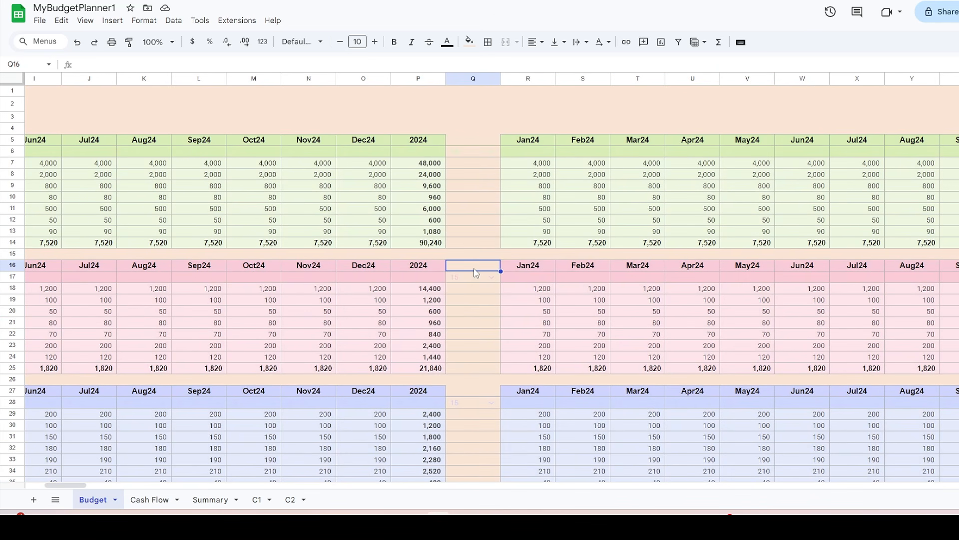
click(481, 142)
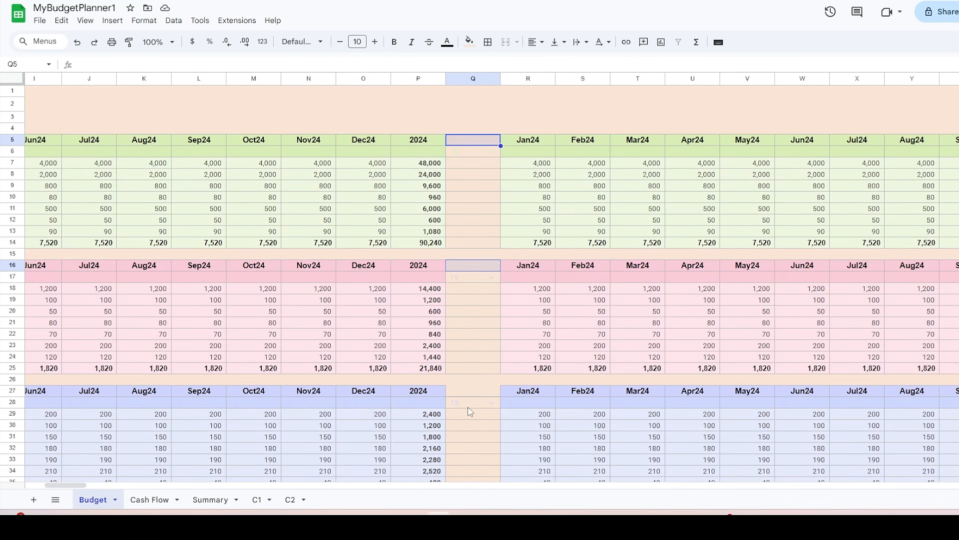
click(474, 392)
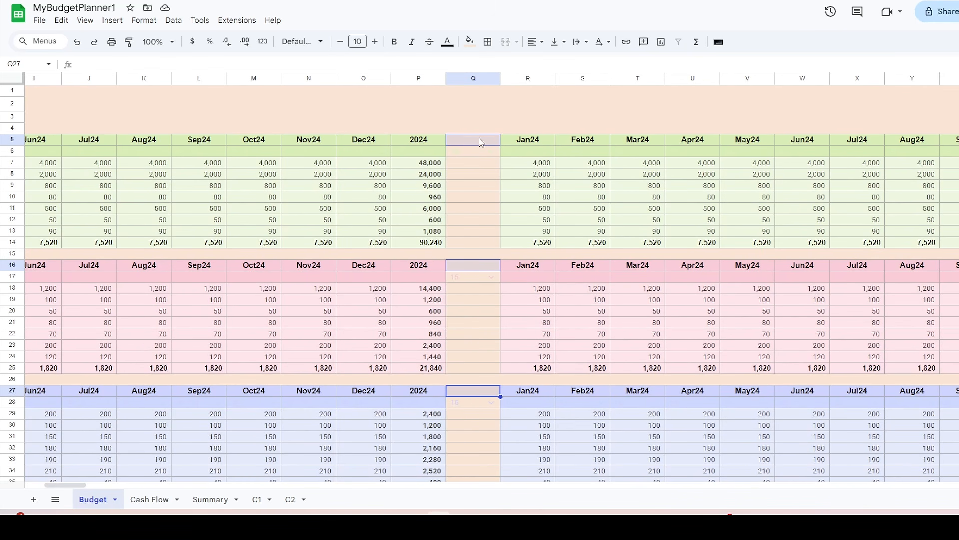
click(488, 43)
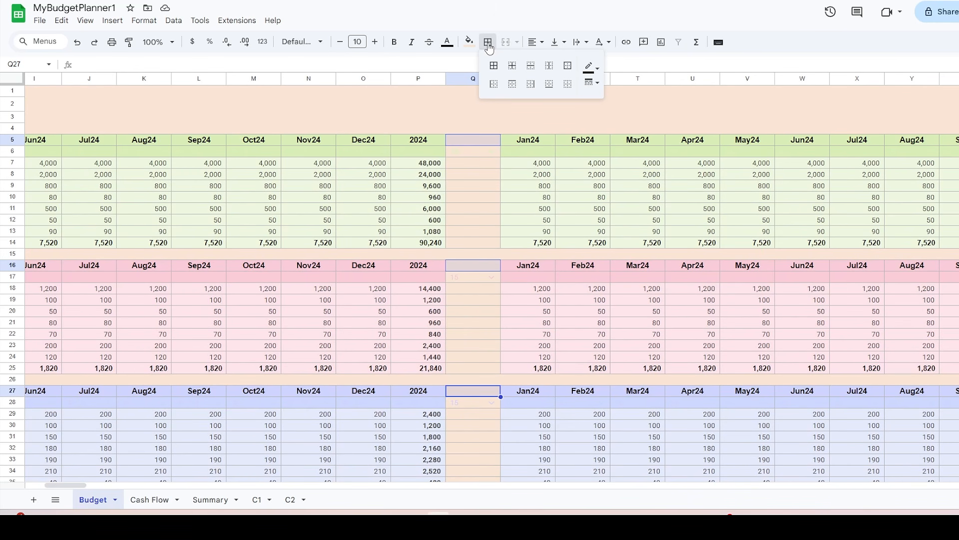
click(591, 68)
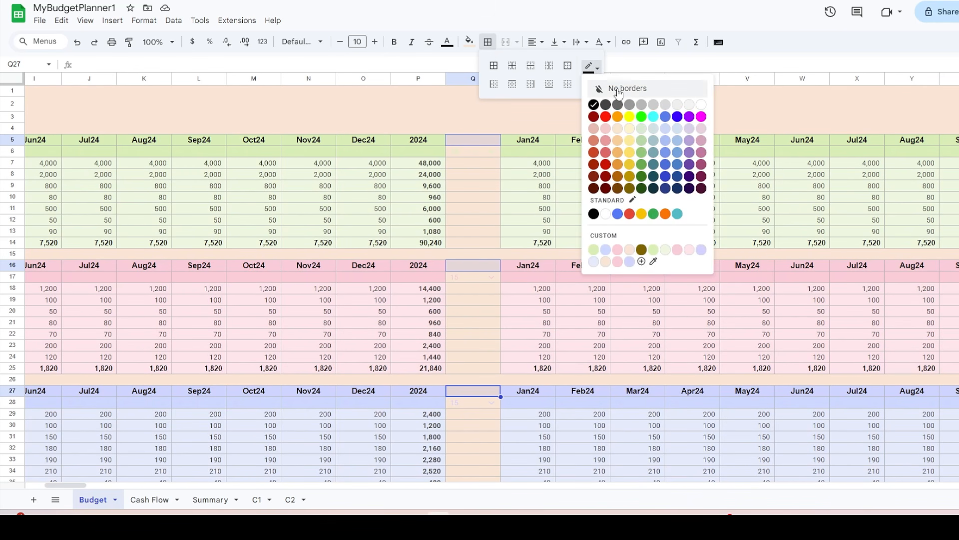
click(642, 105)
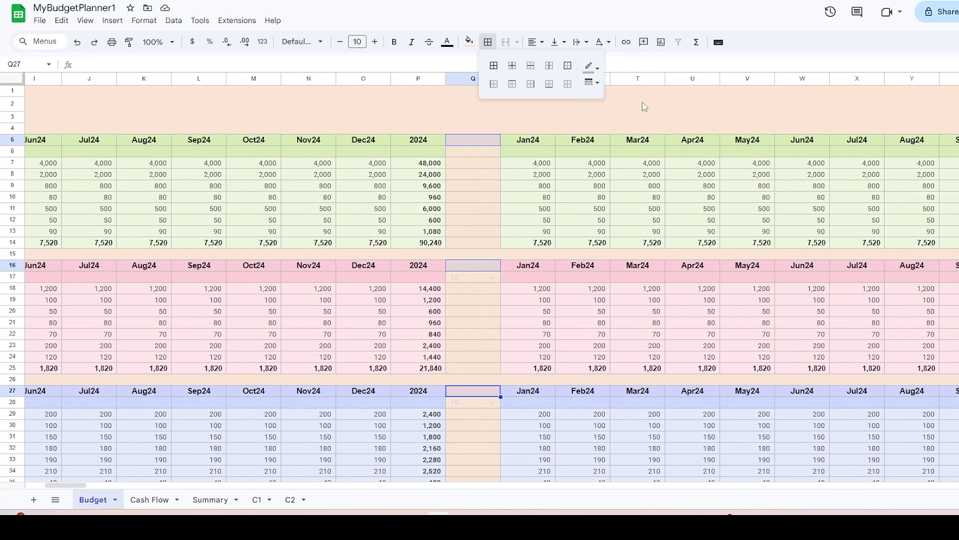
click(512, 86)
Step: Change the second block's year formula in AD5 to =$H$2+1
scroll(620, 200, right, 6)
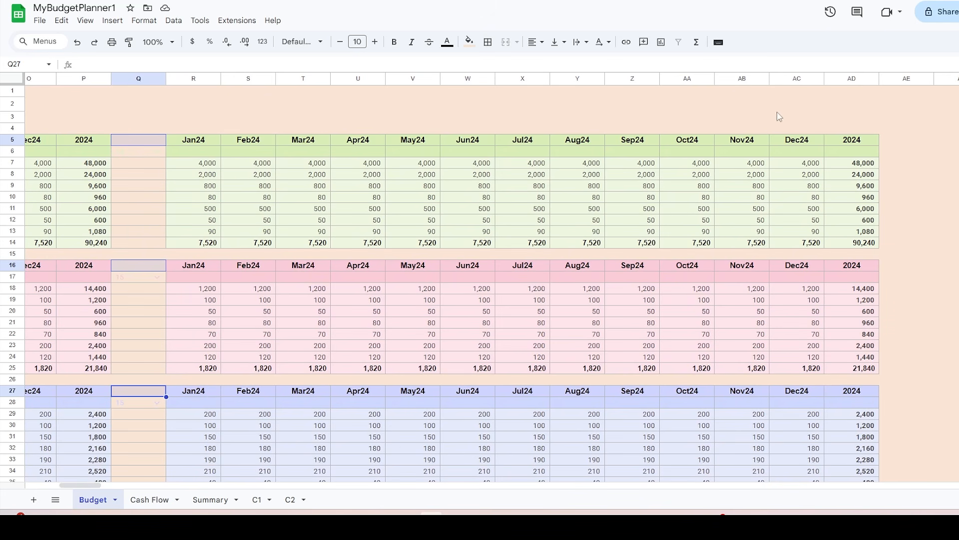
click(860, 143)
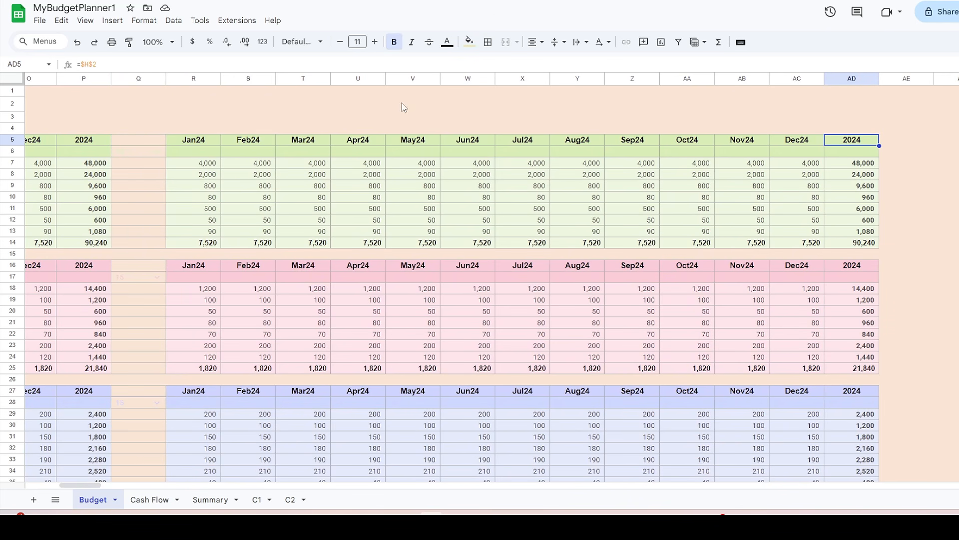
click(143, 62)
text(+)
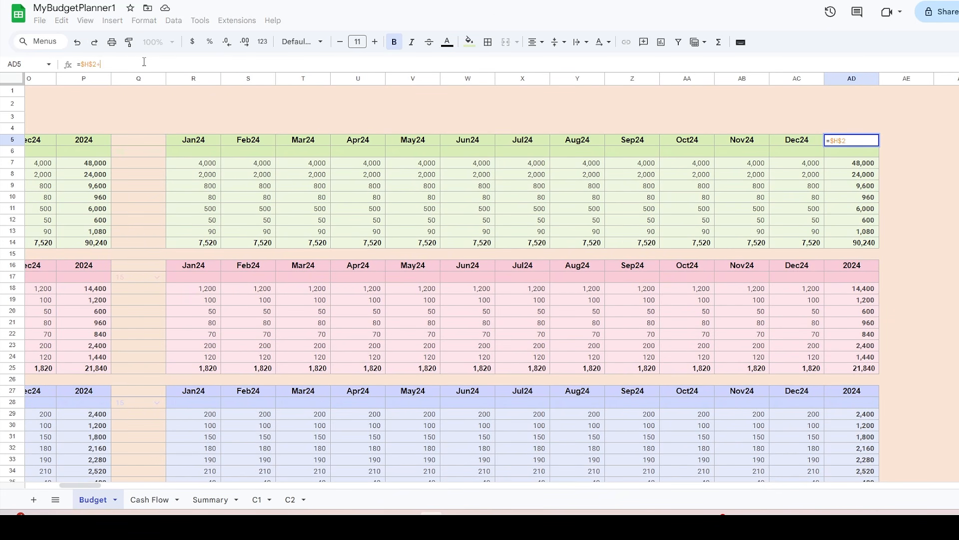
text(1)
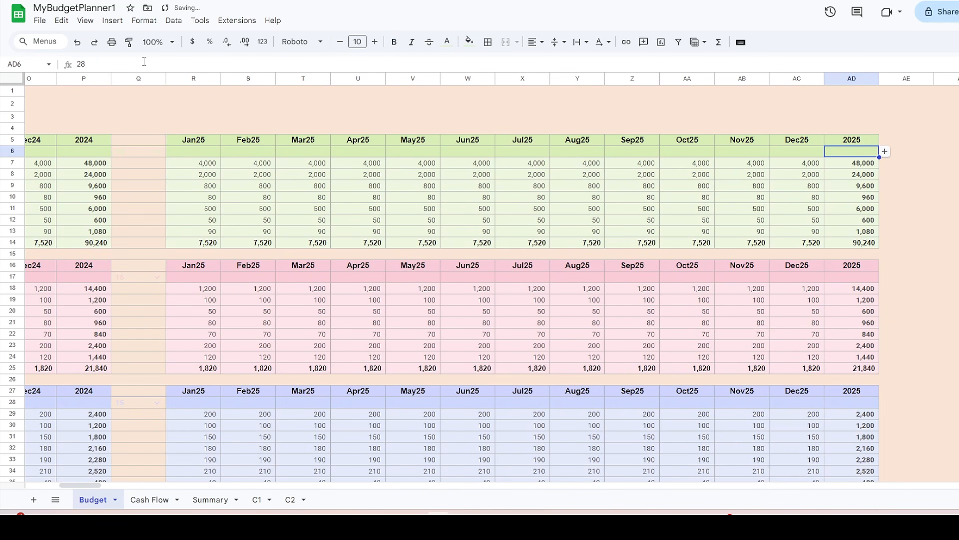
Step: Clear the second year's income amounts in R7:AC13 by emptying R7 and filling the blank across the range
click(201, 165)
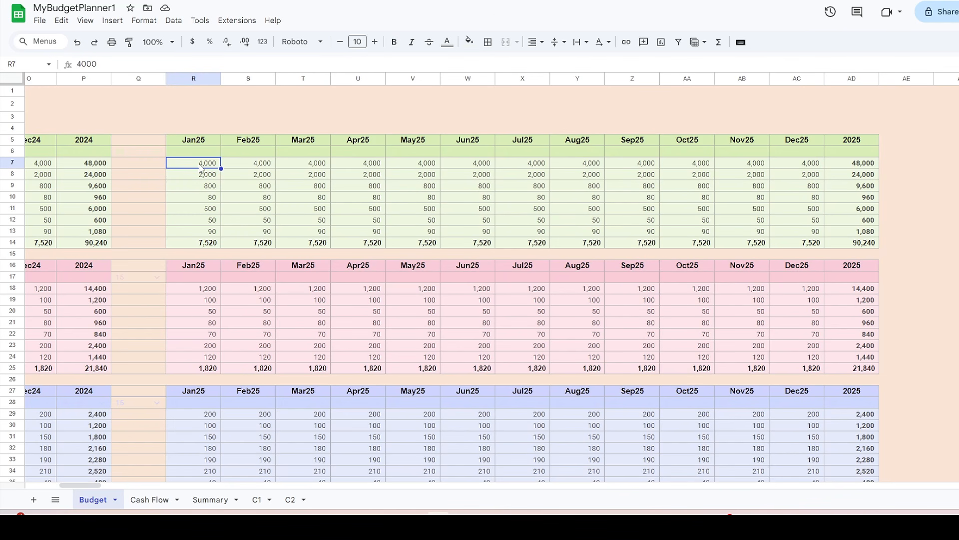
drag(102, 63, 60, 63)
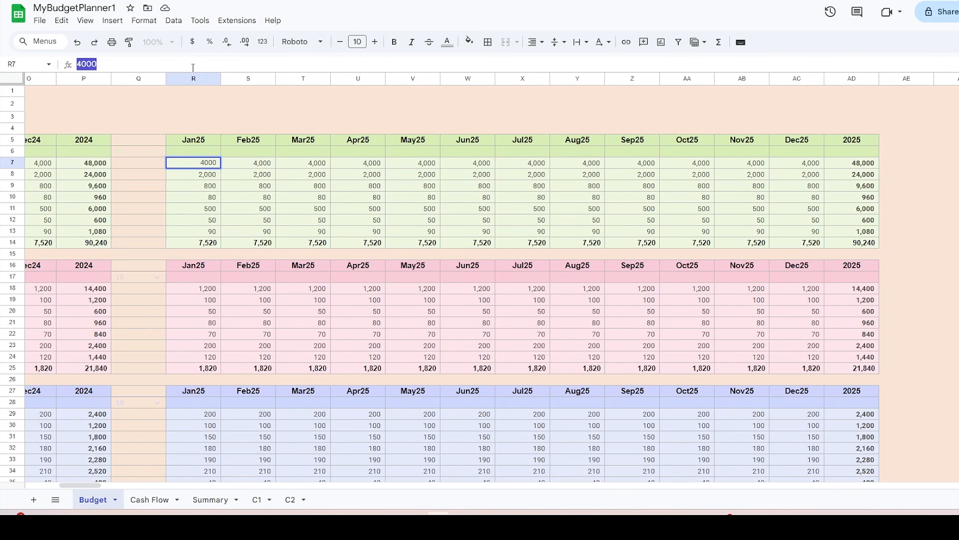
key(BackSpace)
click(206, 198)
click(212, 166)
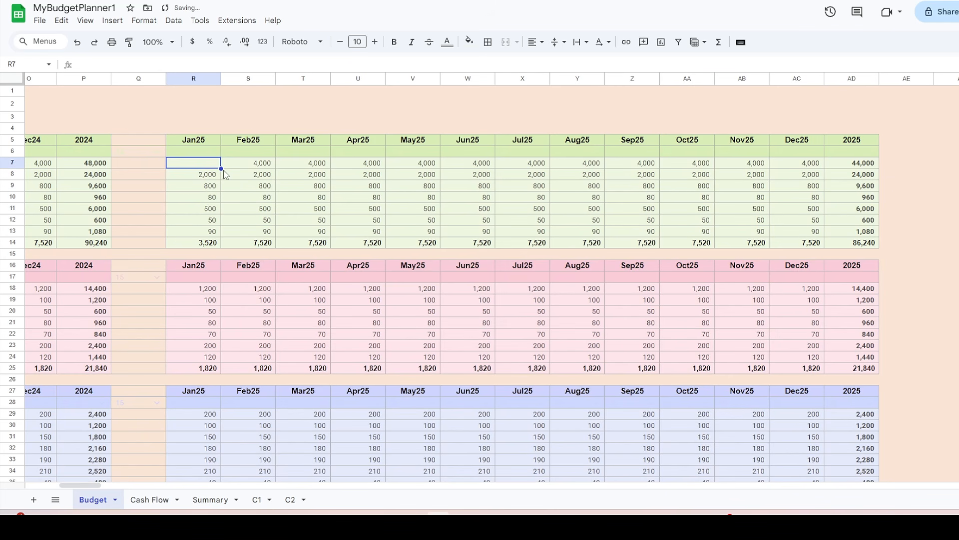
drag(220, 169, 825, 235)
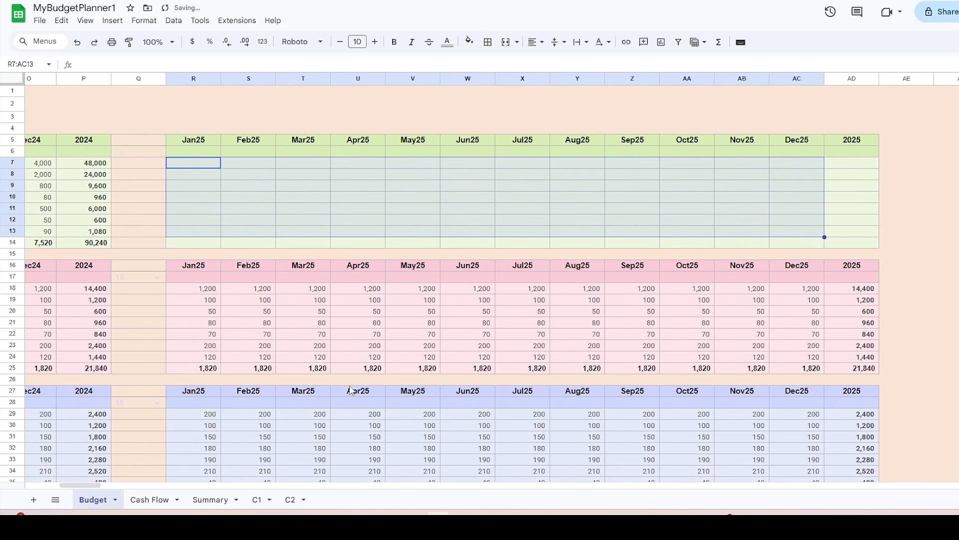
Step: Clear the second year's expense amounts in R18:AC24 by emptying R18 and filling the blank across the range
click(212, 291)
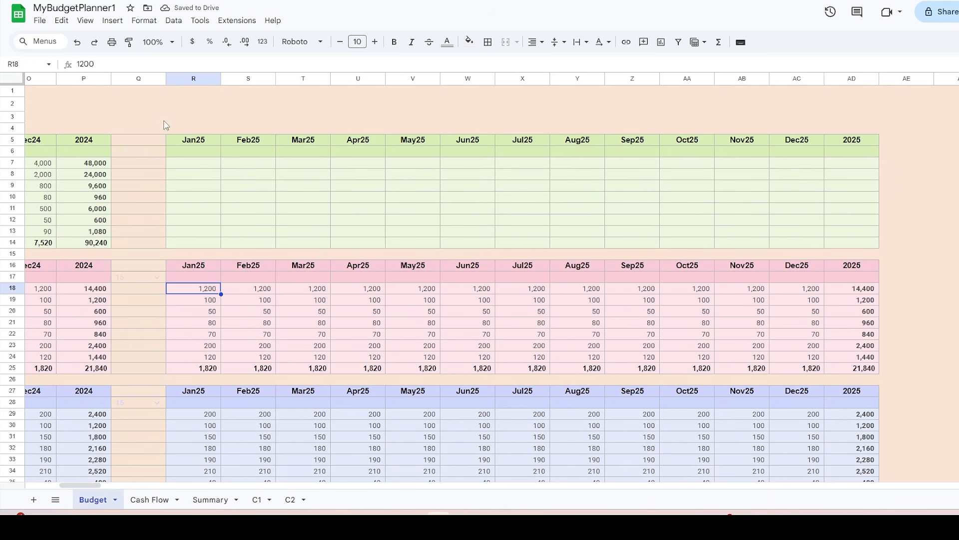
double_click(91, 64)
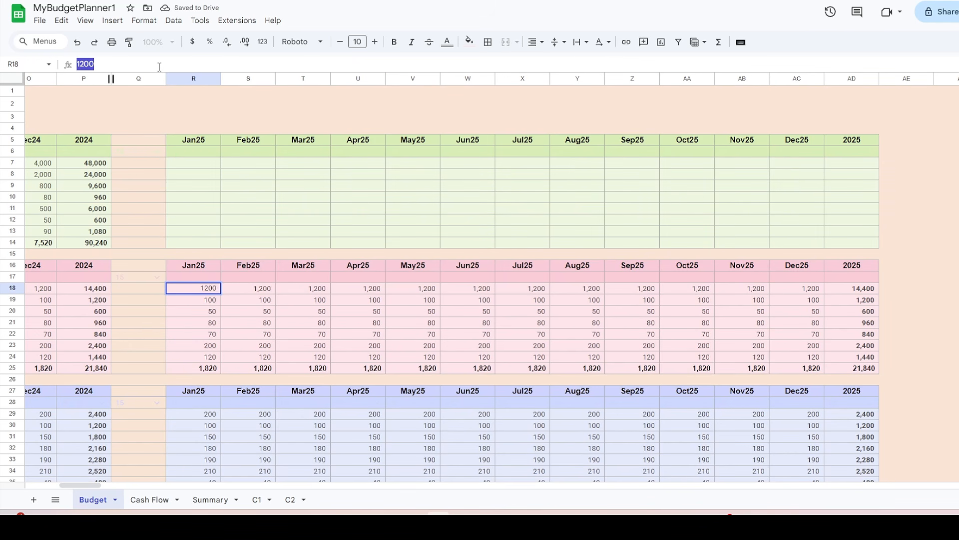
key(BackSpace)
click(204, 302)
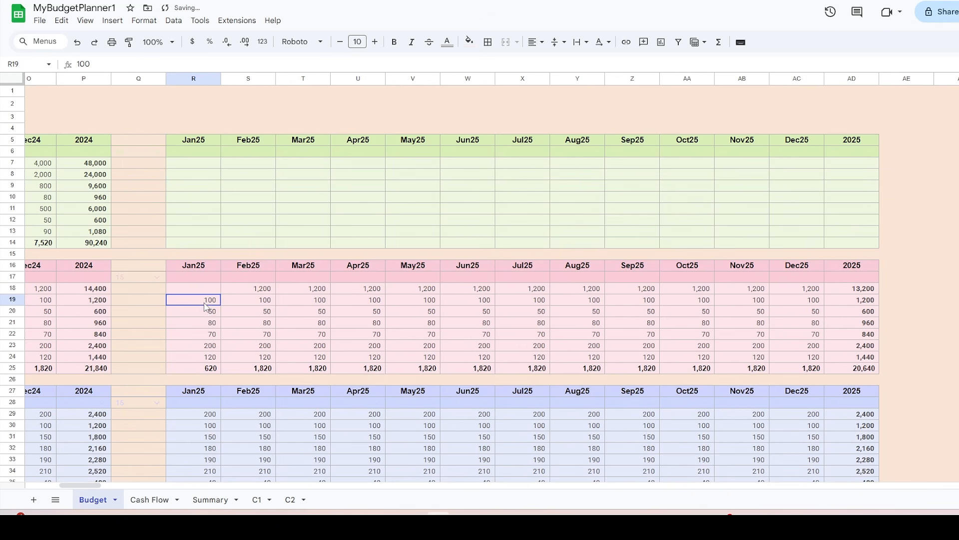
click(213, 293)
drag(221, 294, 826, 361)
Step: Clear the second year's savings amounts in R29:AC35 by emptying R29 and filling the blank across the range
scroll(502, 328, down, 1)
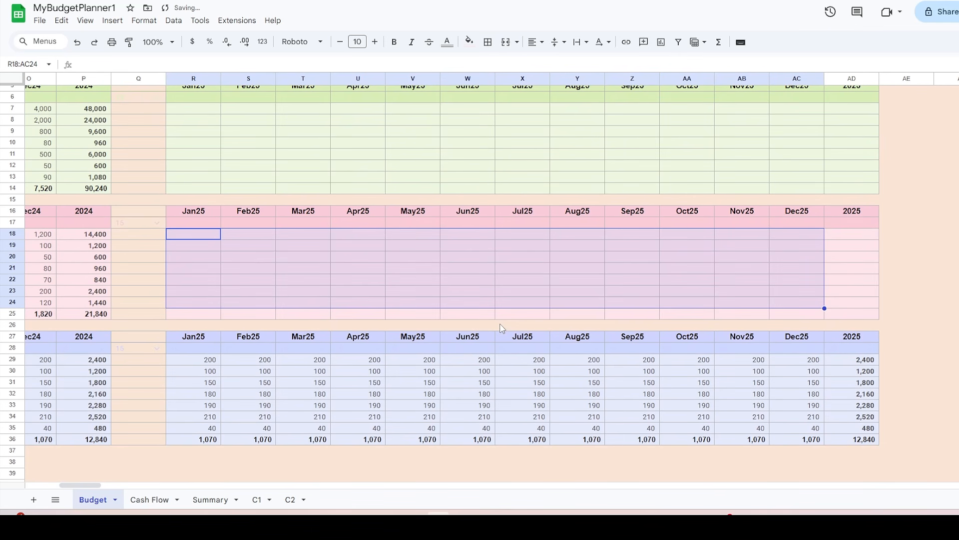
click(202, 363)
double_click(98, 64)
key(BackSpace)
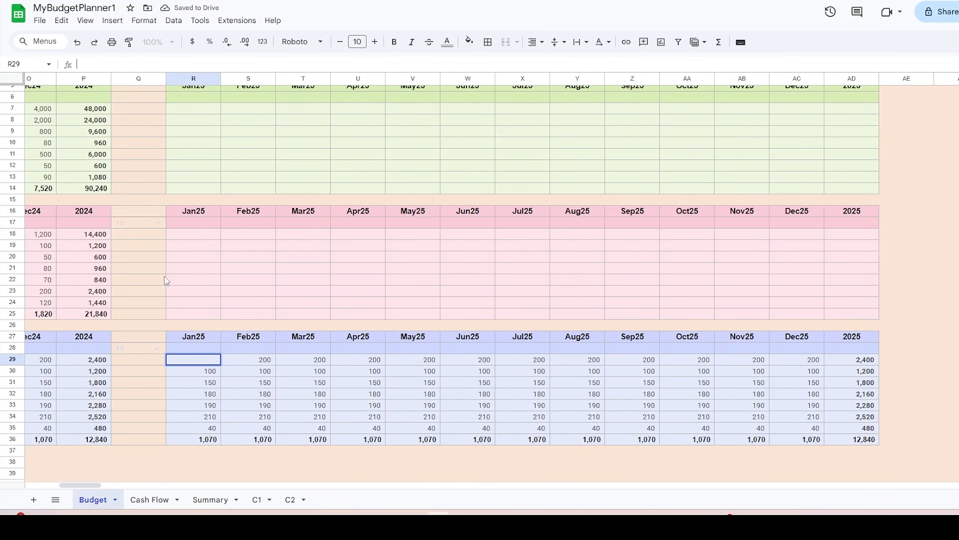
key(Return)
click(204, 361)
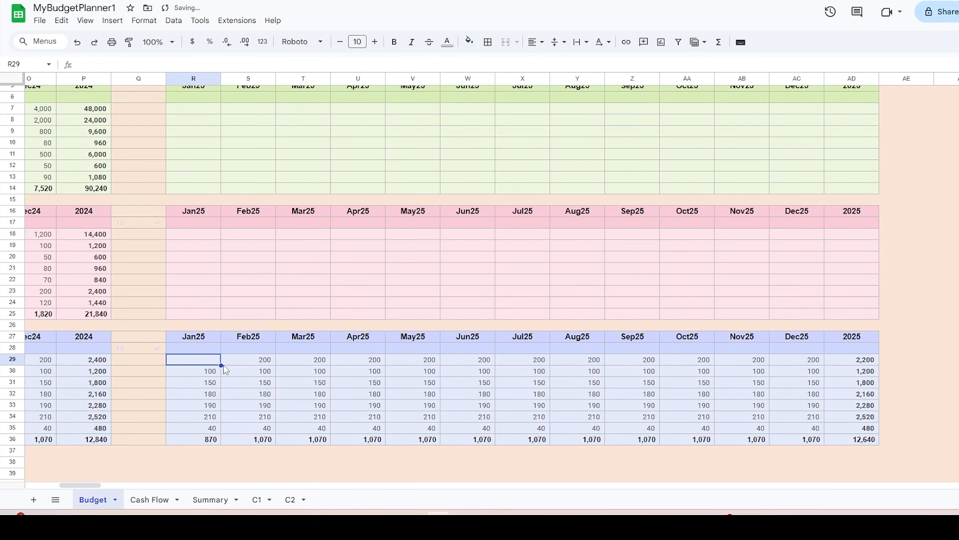
drag(221, 365, 825, 434)
Step: Fill the second-year block Q5:AD36 across through AR36 to create a third year, and change the year formula in AR5 to =$H$2+2
scroll(825, 435, up, 1)
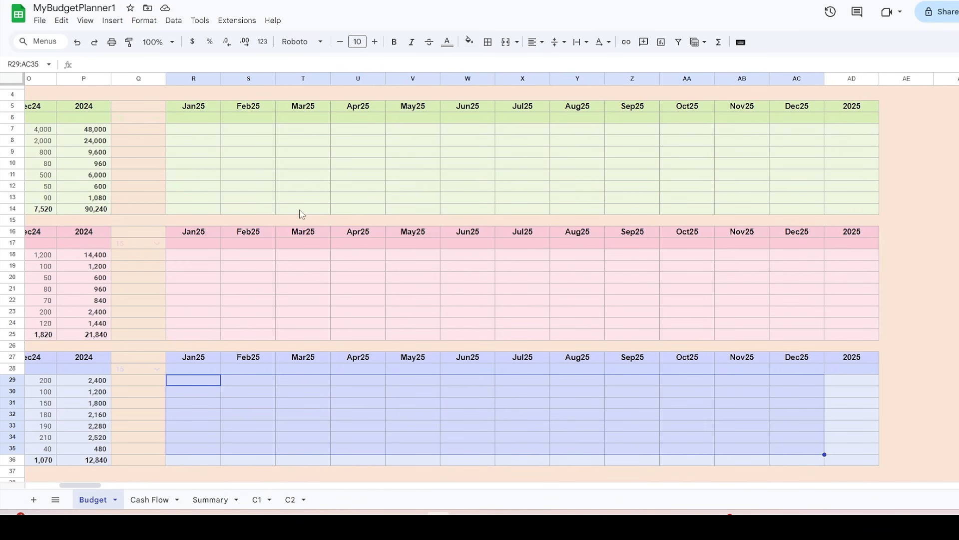
drag(135, 106, 917, 448)
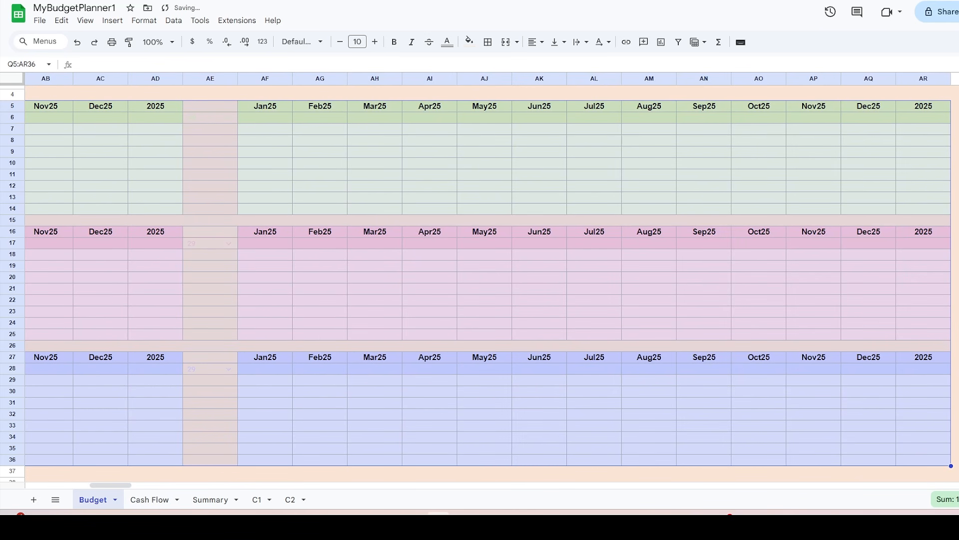
click(922, 106)
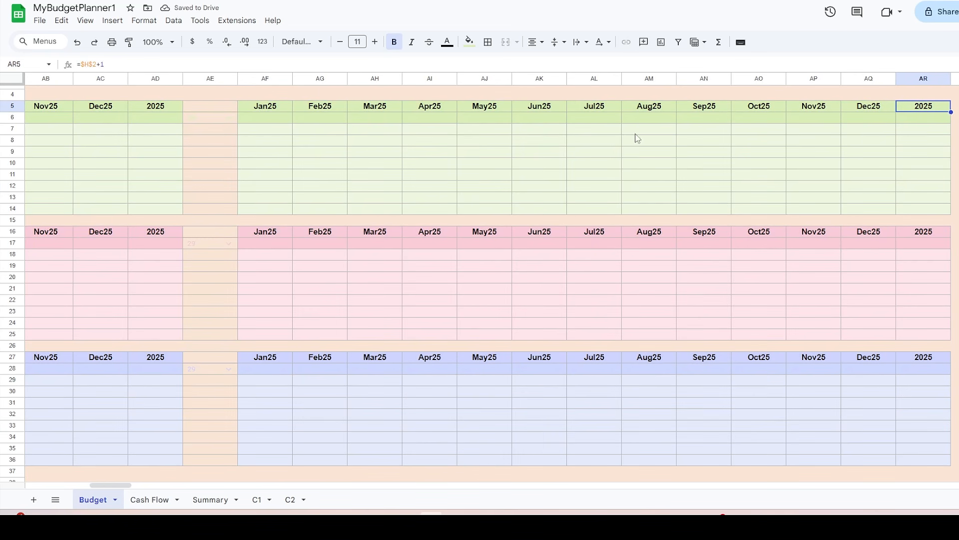
click(104, 64)
key(BackSpace)
text(2)
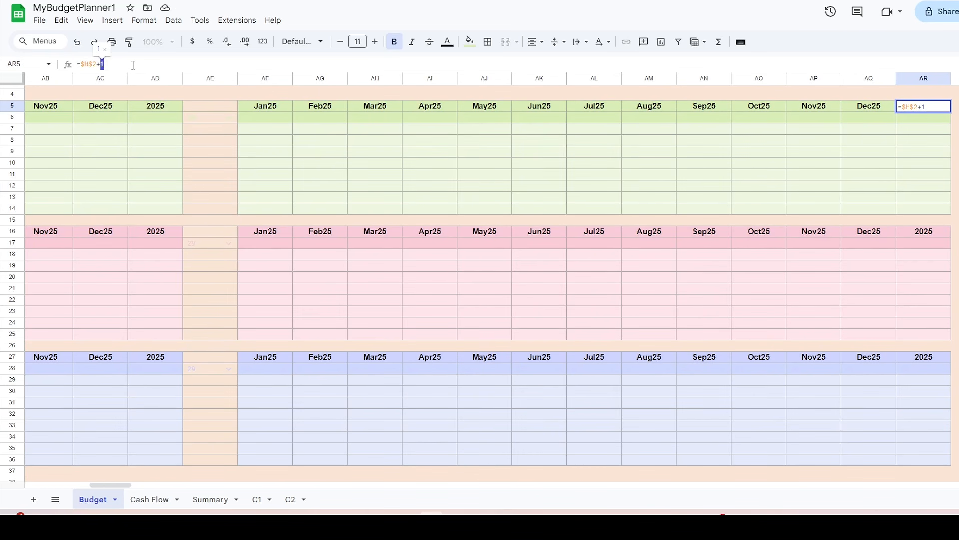
key(Return)
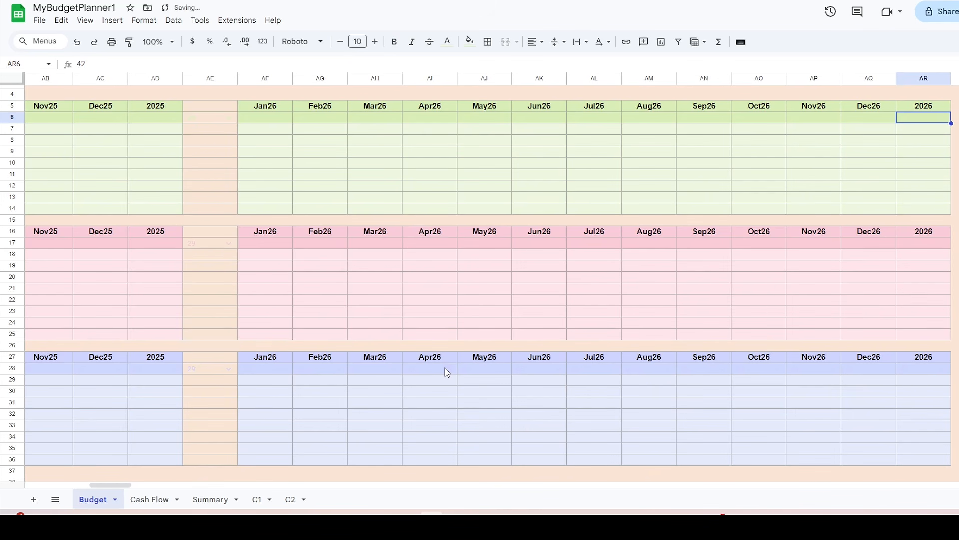
Step: Group the first year's month columns D to O and collapse the group
drag(182, 79, 787, 82)
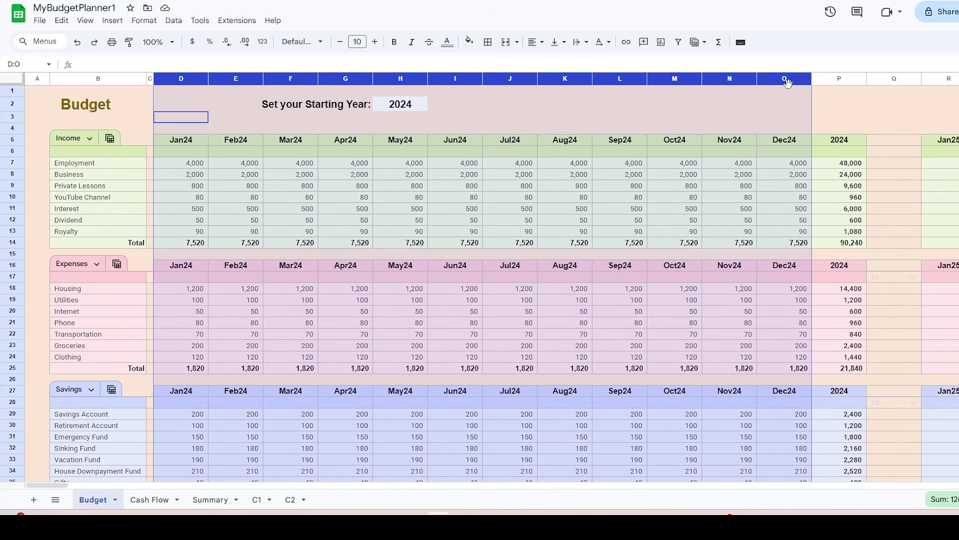
click(85, 21)
mouse_move(107, 75)
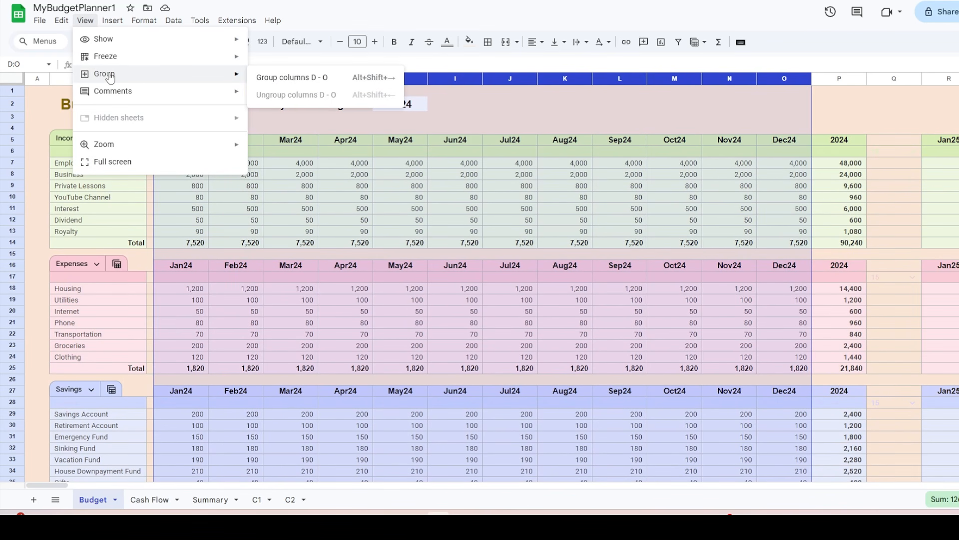
click(269, 78)
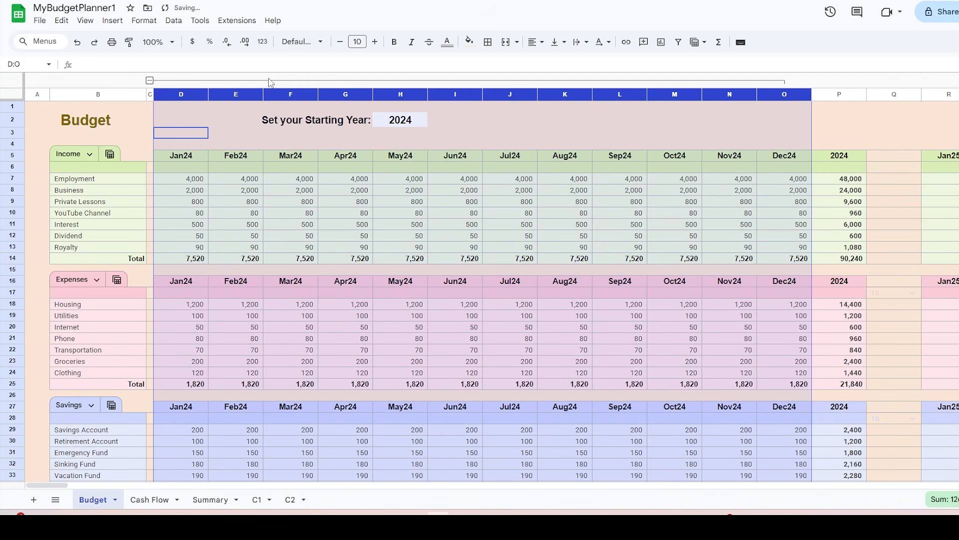
click(150, 81)
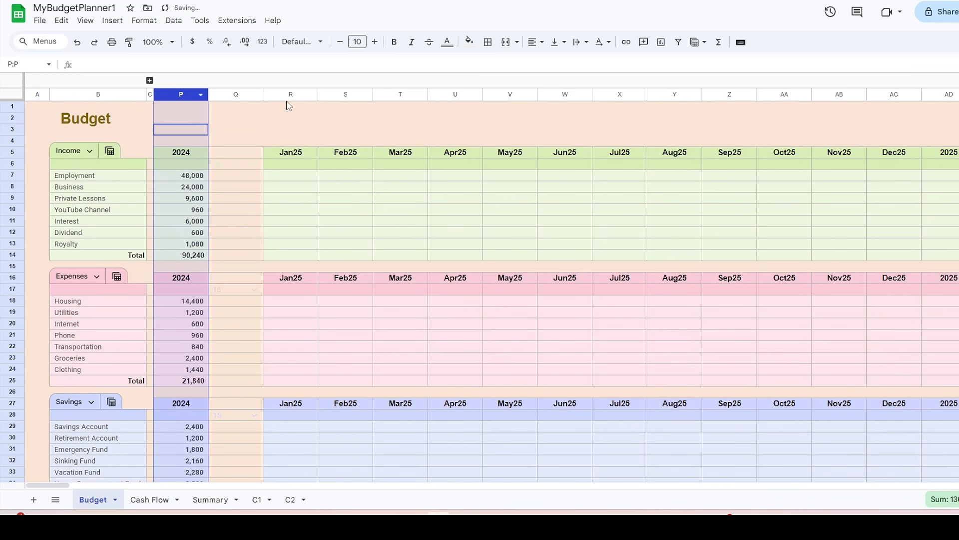
Step: Group the second year's month columns R to AC and collapse the group
drag(289, 96, 877, 111)
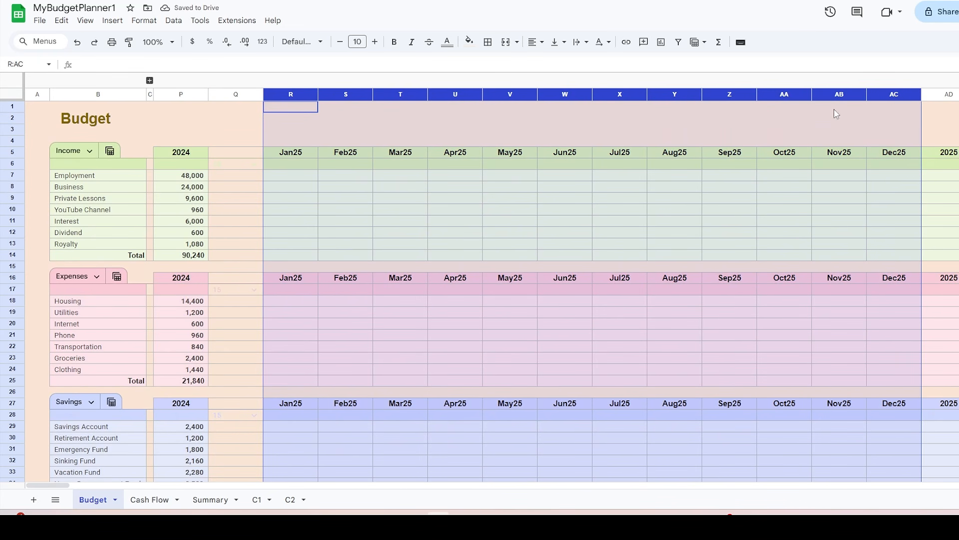
click(86, 22)
mouse_move(105, 75)
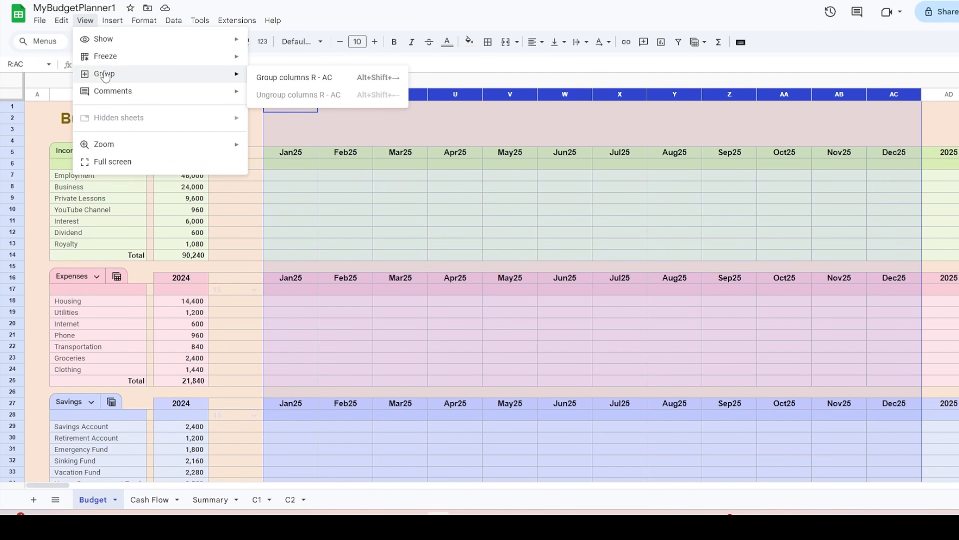
click(287, 79)
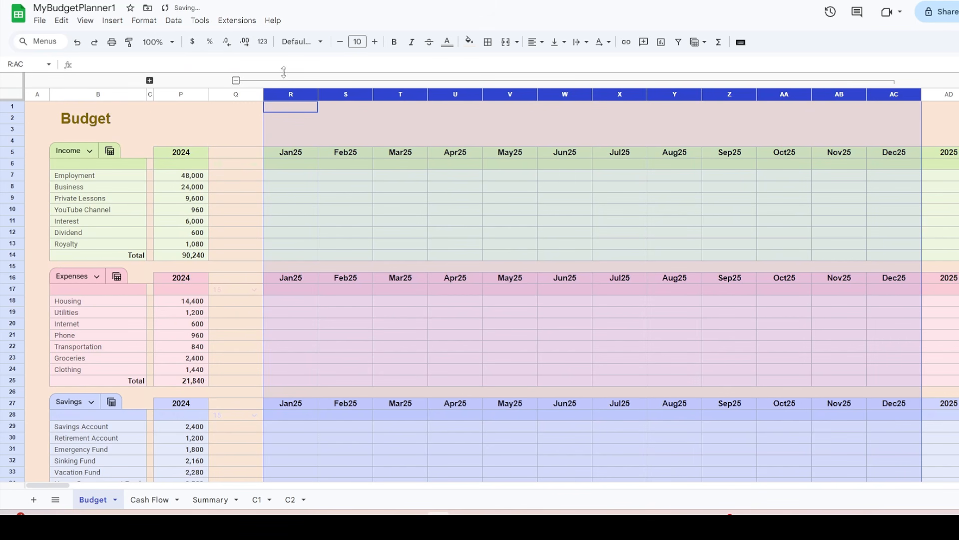
click(236, 80)
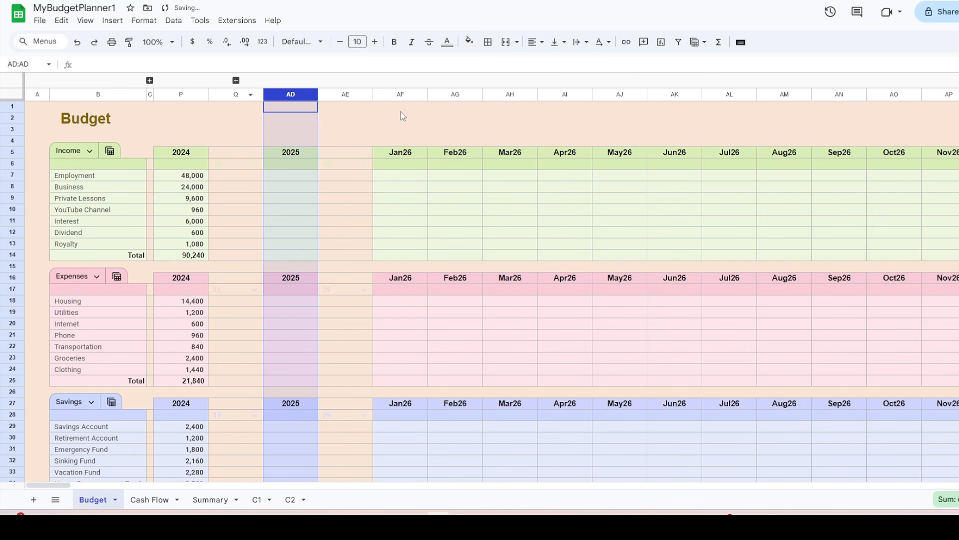
Step: Group the Jan26 to Dec26 columns (AF:AQ) on the Budget sheet and collapse the group
drag(400, 95, 867, 94)
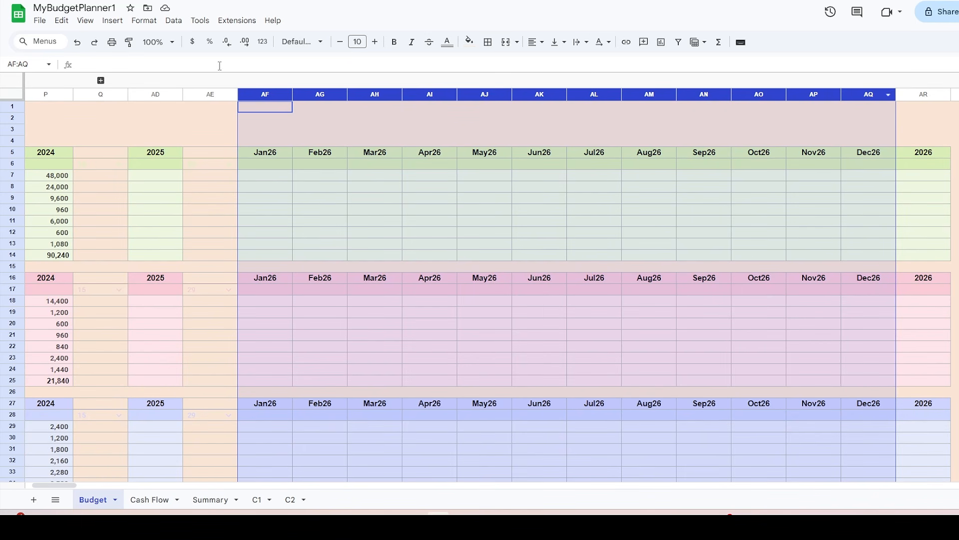
click(85, 20)
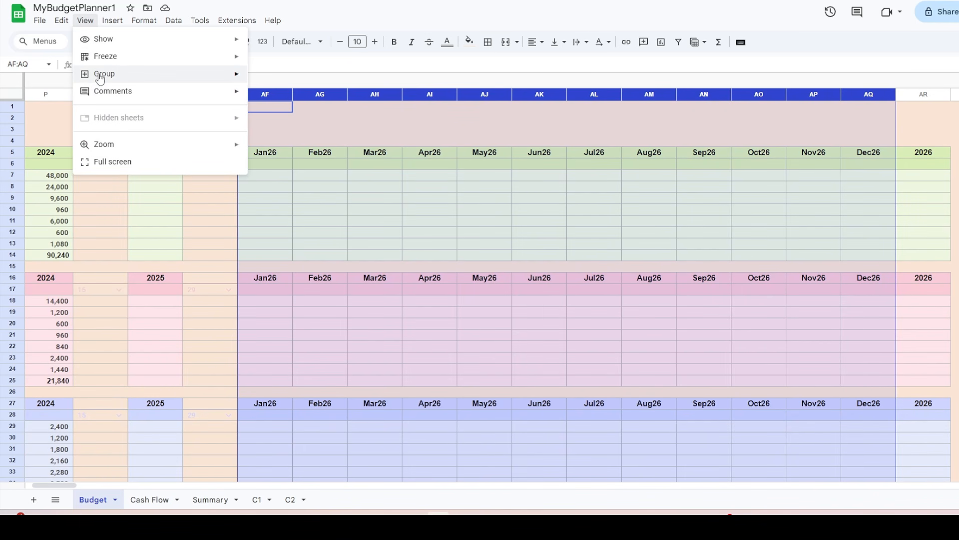
mouse_move(101, 77)
click(302, 77)
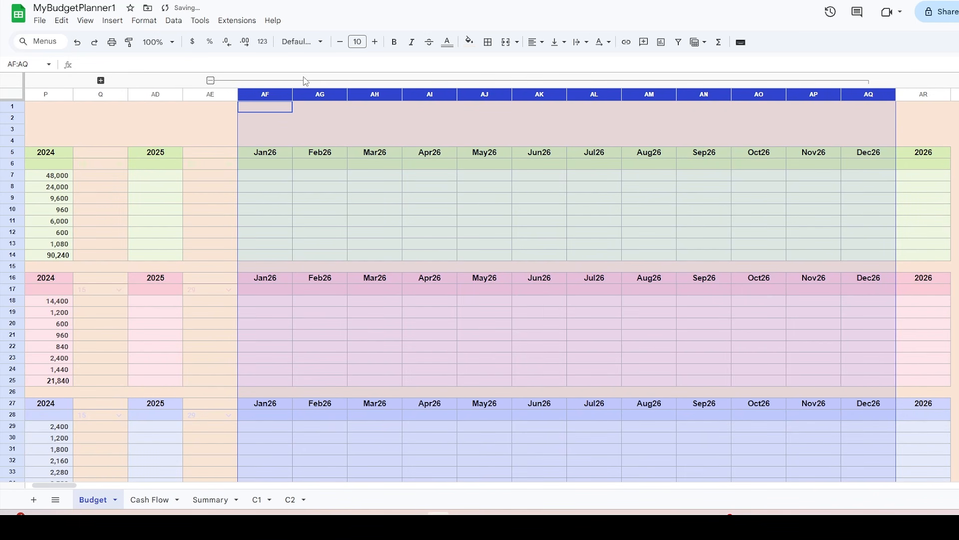
click(211, 80)
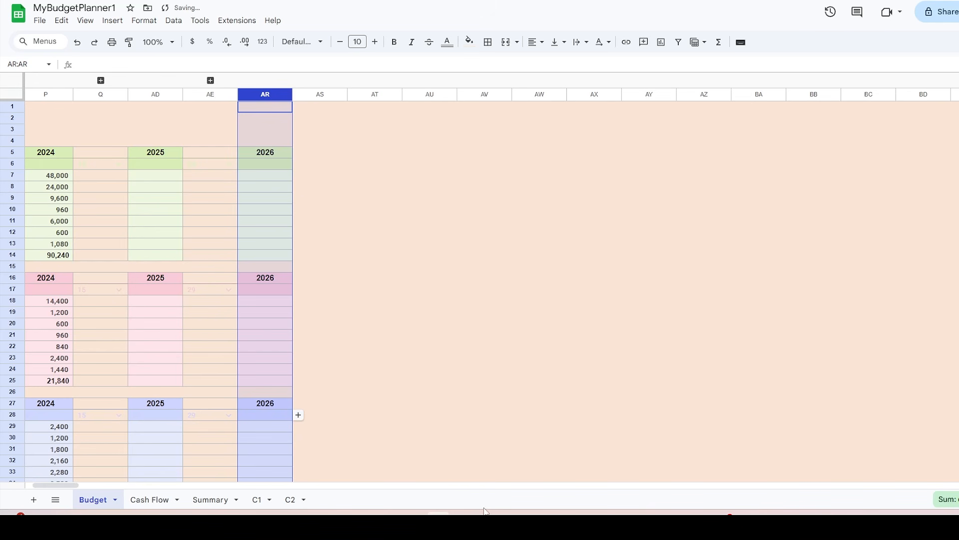
Step: Expand the first year's monthly column group (D:O) to review it, and collapse it again
drag(59, 485, 30, 485)
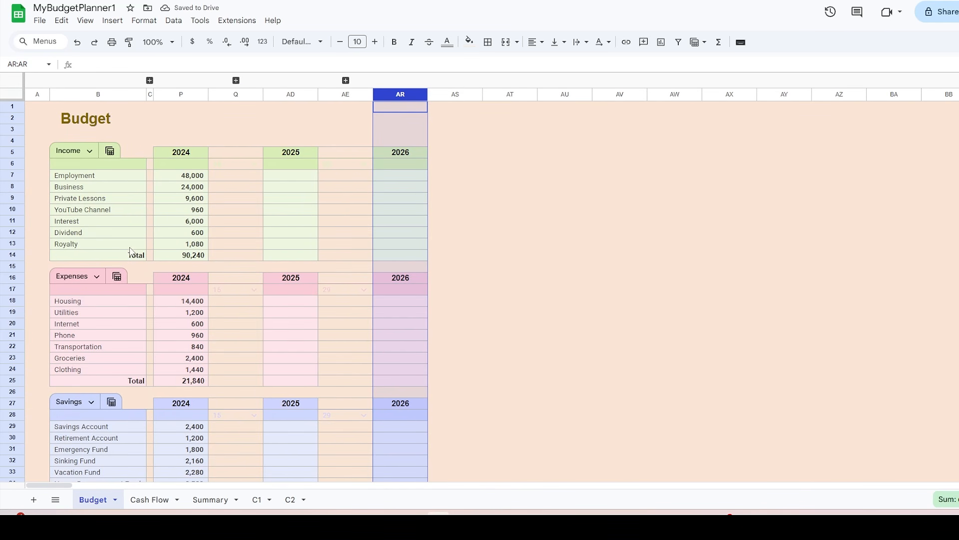
click(149, 80)
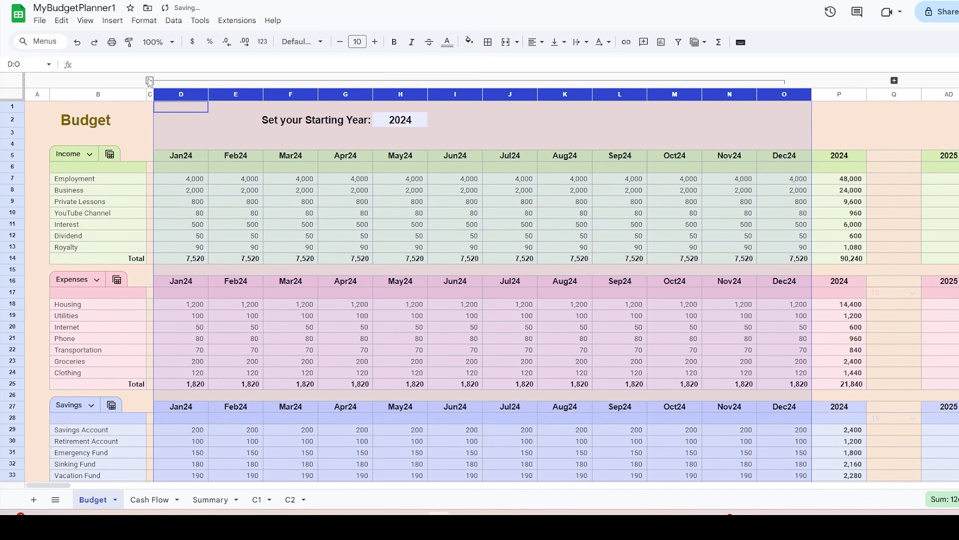
click(149, 80)
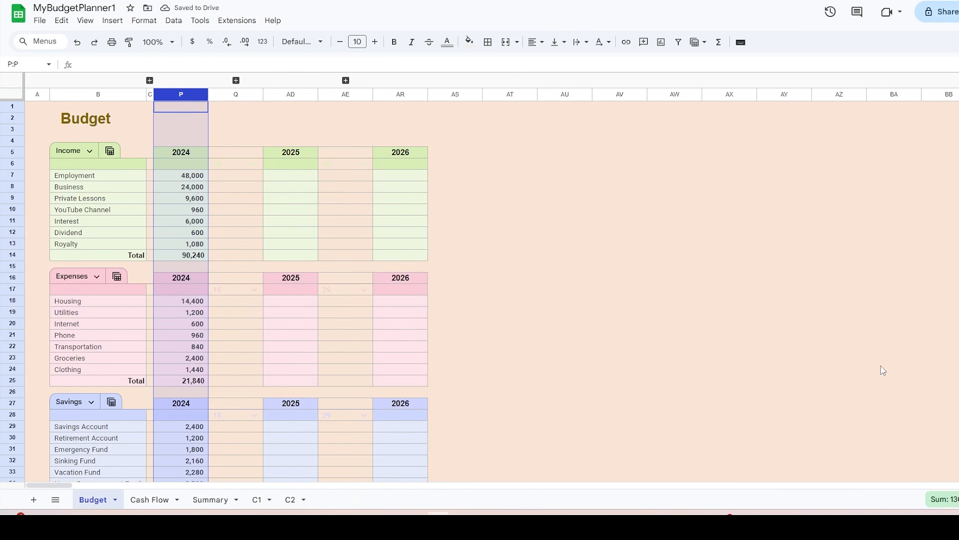
Step: Resize the spacer columns Q and AE between the yearly totals to 12 pixels wide
click(231, 94)
ctrl+click(345, 95)
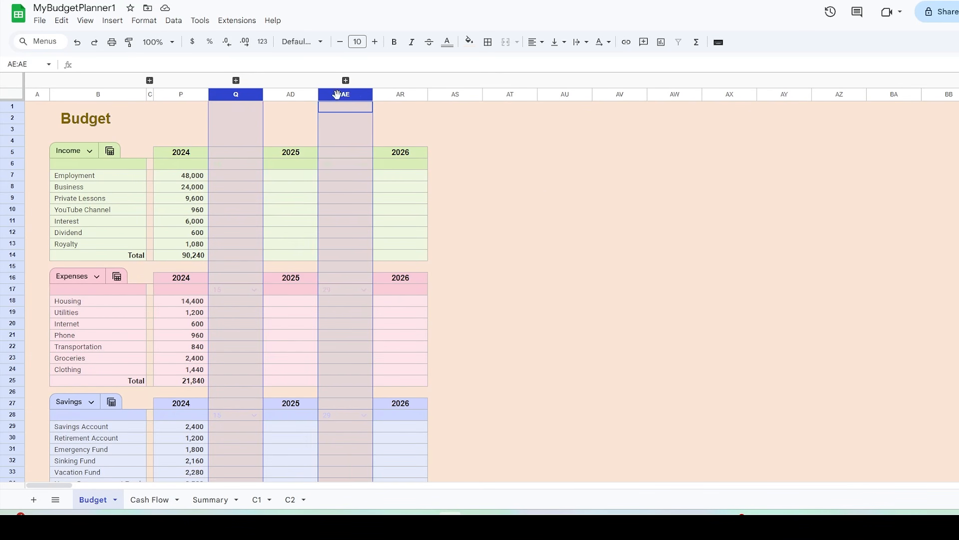
right_click(343, 95)
click(396, 163)
text(12)
click(540, 305)
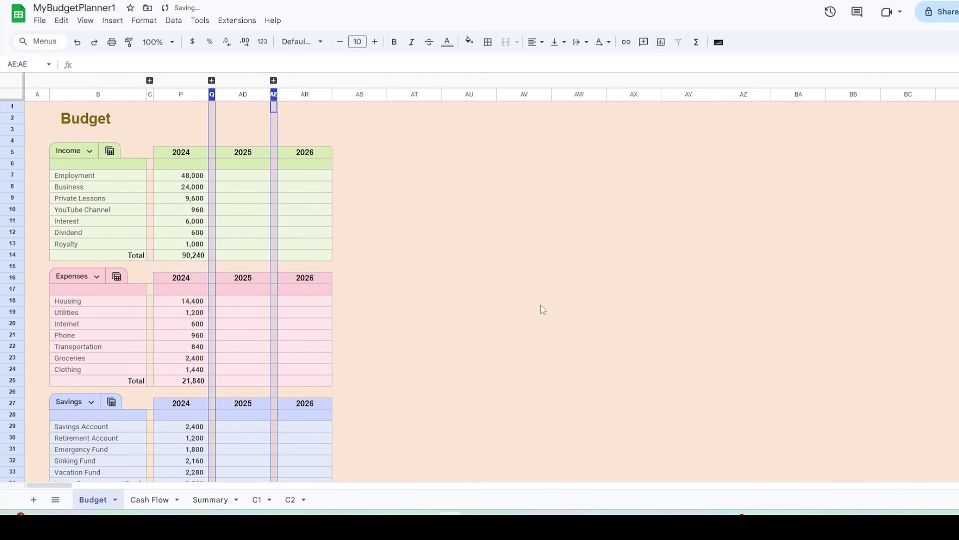
Step: Expand the first year's monthly columns and set the starting year in H2 to 2025
click(149, 81)
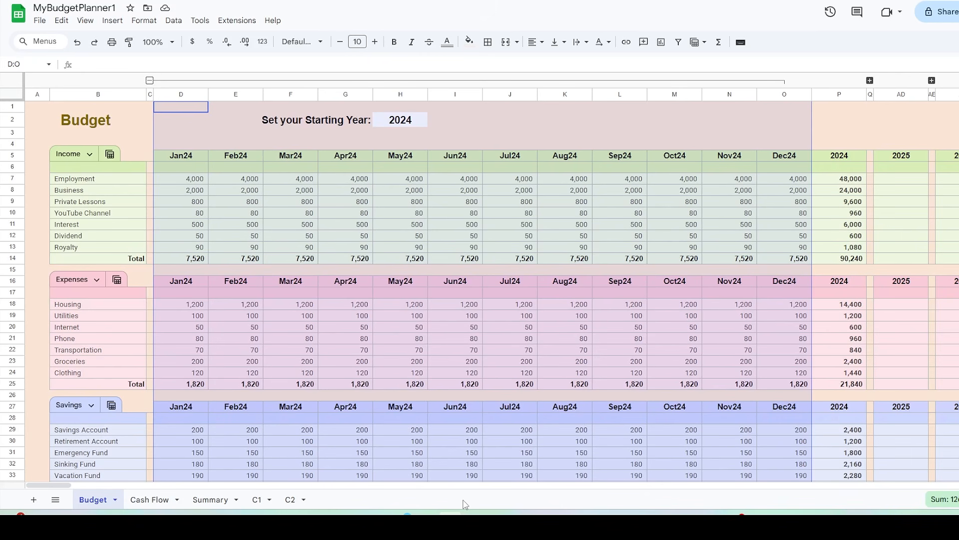
click(414, 122)
drag(89, 64, 97, 64)
text(5)
key(Return)
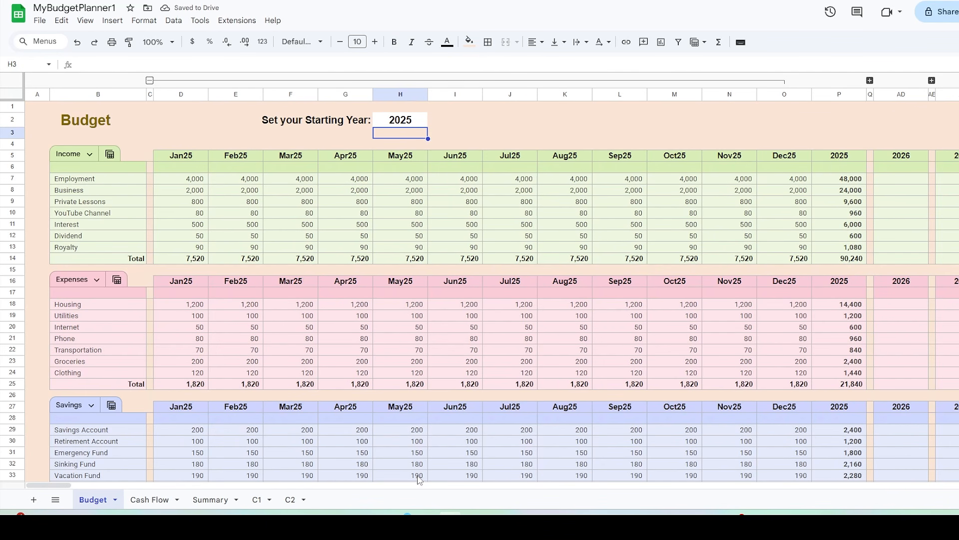
Step: On the Cash Flow sheet, enter the headers Date, Type, Category, Amount and Details across B4:F4
click(149, 499)
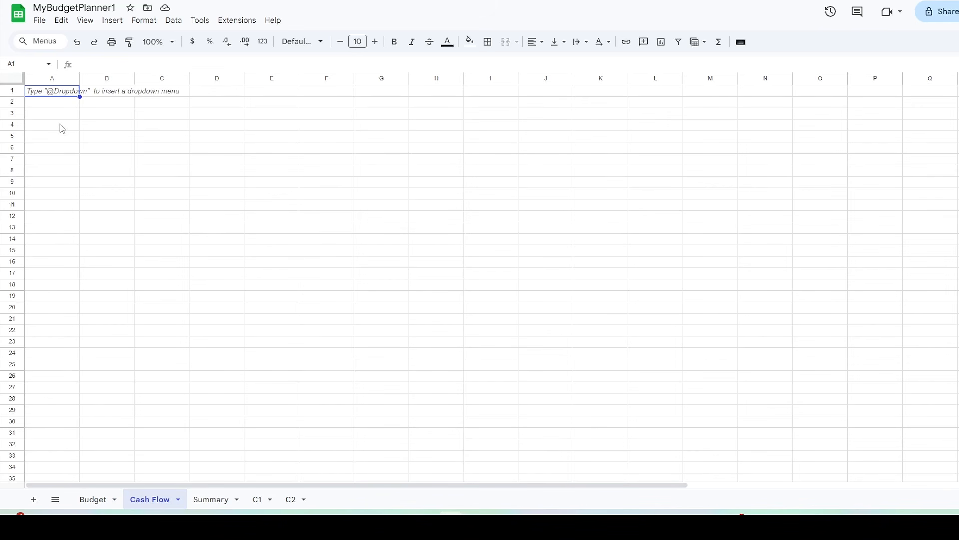
click(109, 131)
text(Da)
key(Tab)
text(Type)
key(Tab)
text(Cate)
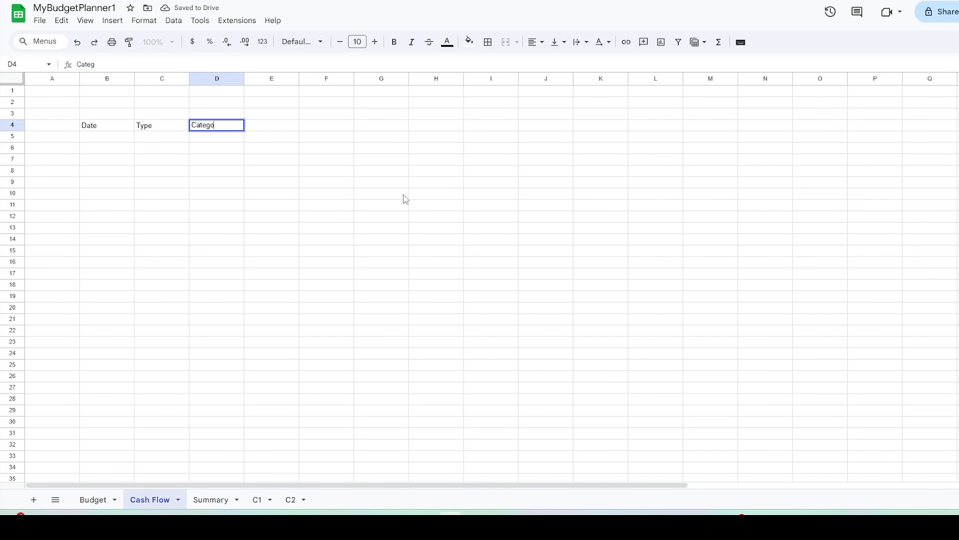
key(Tab)
text(A)
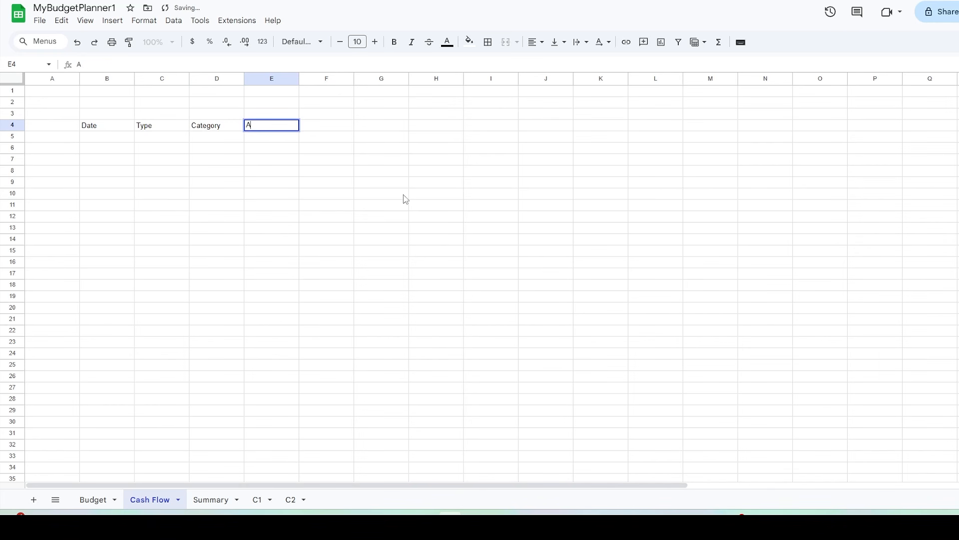
text(mount)
key(Tab)
text(Detai)
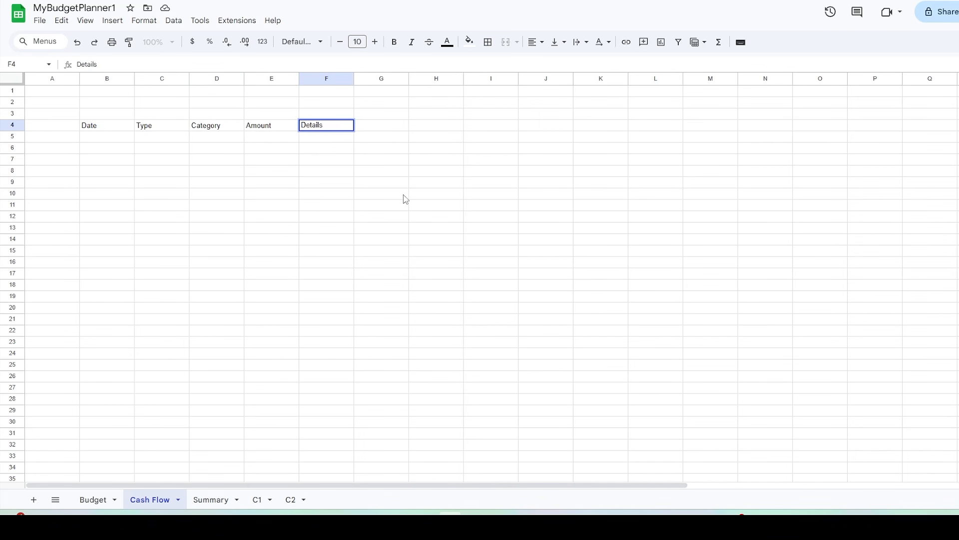
key(Tab)
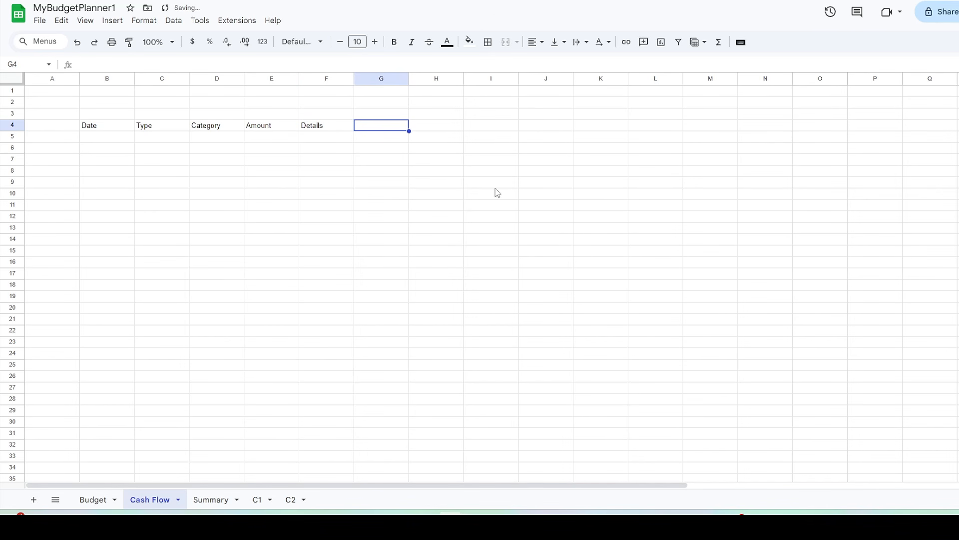
Step: Resize the Category column (D) to 200 pixels wide
click(213, 83)
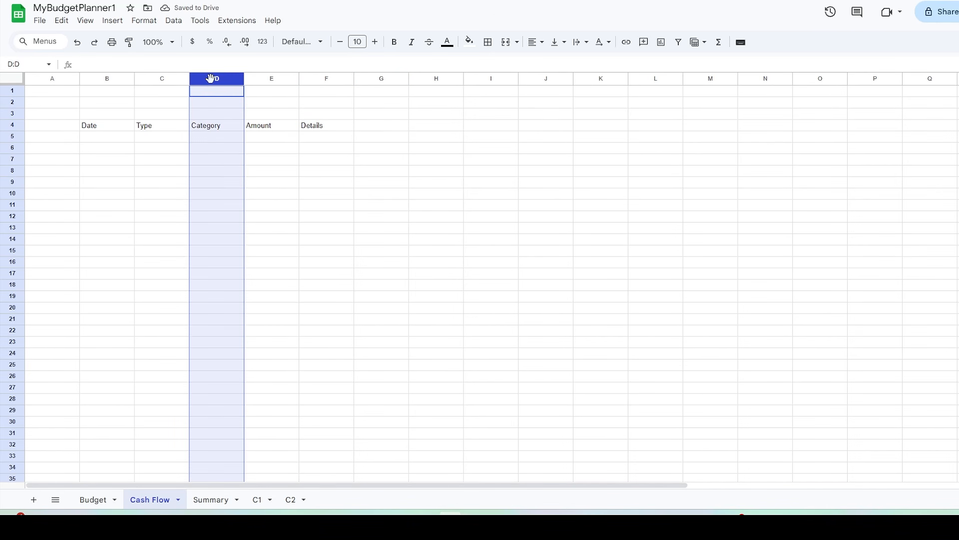
right_click(211, 80)
click(268, 258)
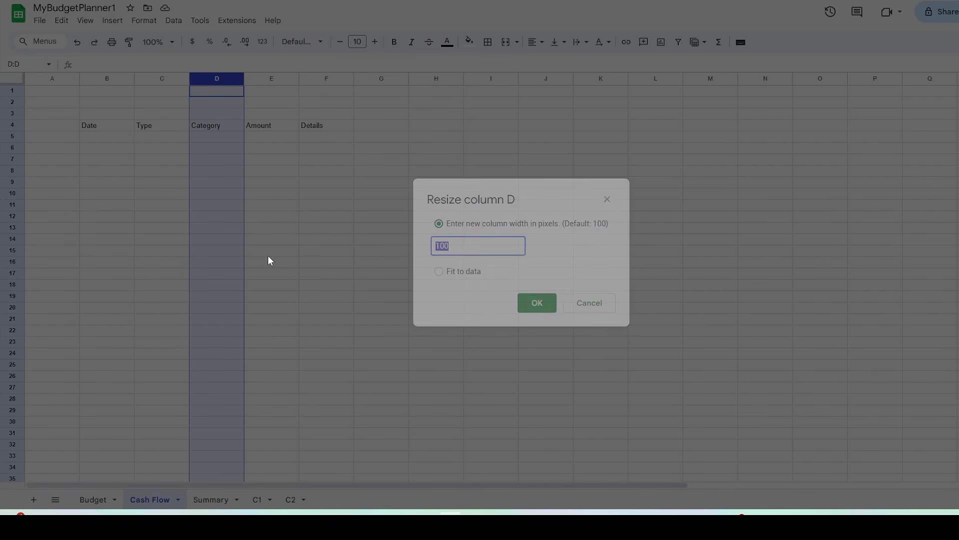
text(200)
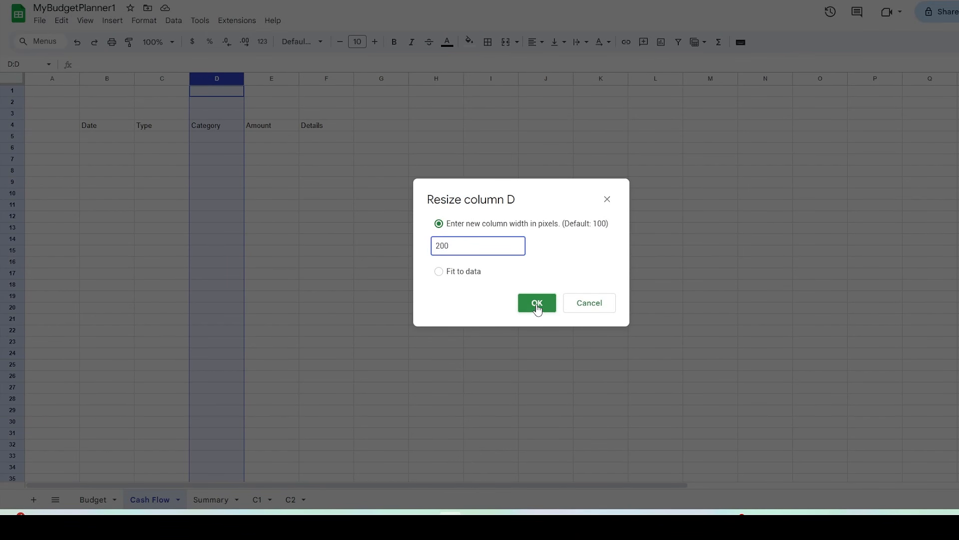
click(536, 303)
Step: Resize the Details column (F) to 300 pixels wide
right_click(370, 79)
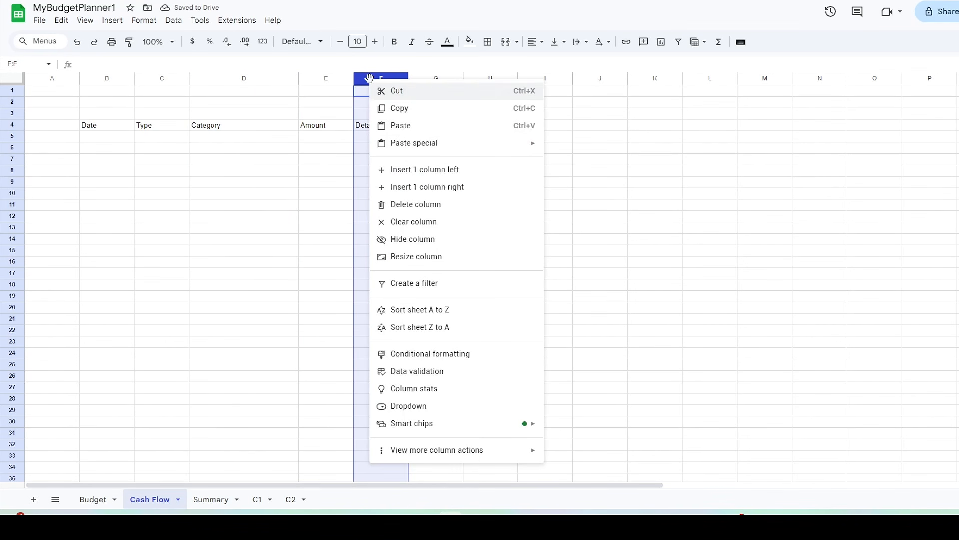
click(439, 256)
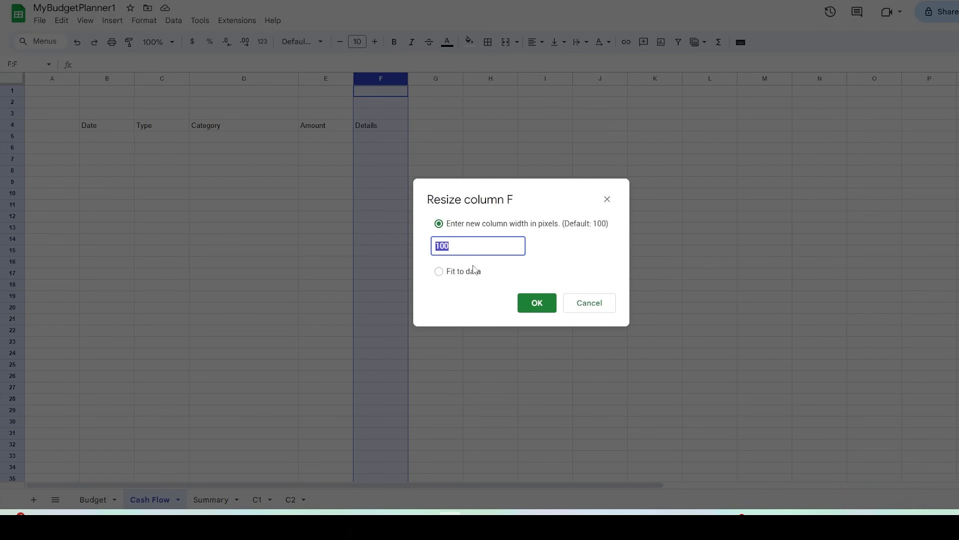
text(300)
click(545, 303)
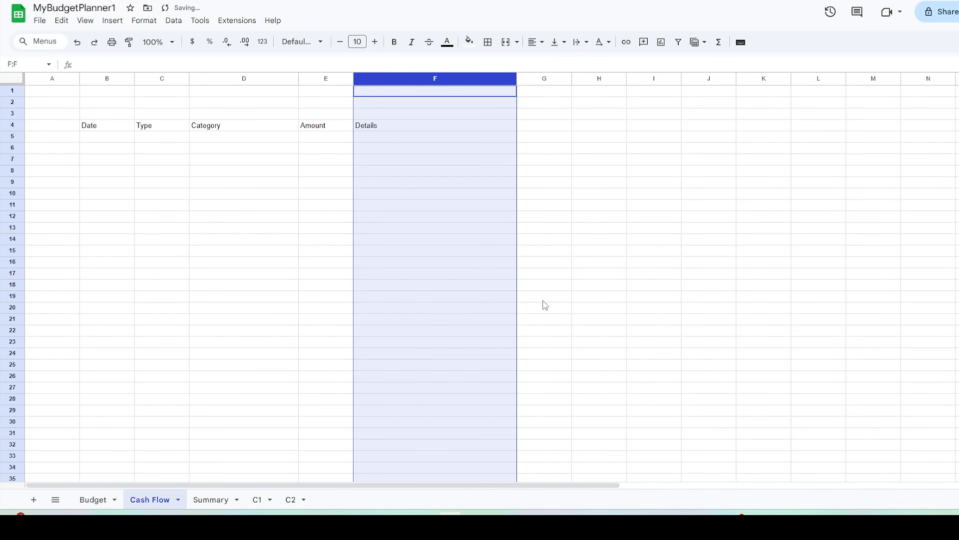
Step: Add 24000 more rows at the end of the Cash Flow sheet and return to its first rows
click(929, 228)
scroll(491, 284, down, 20)
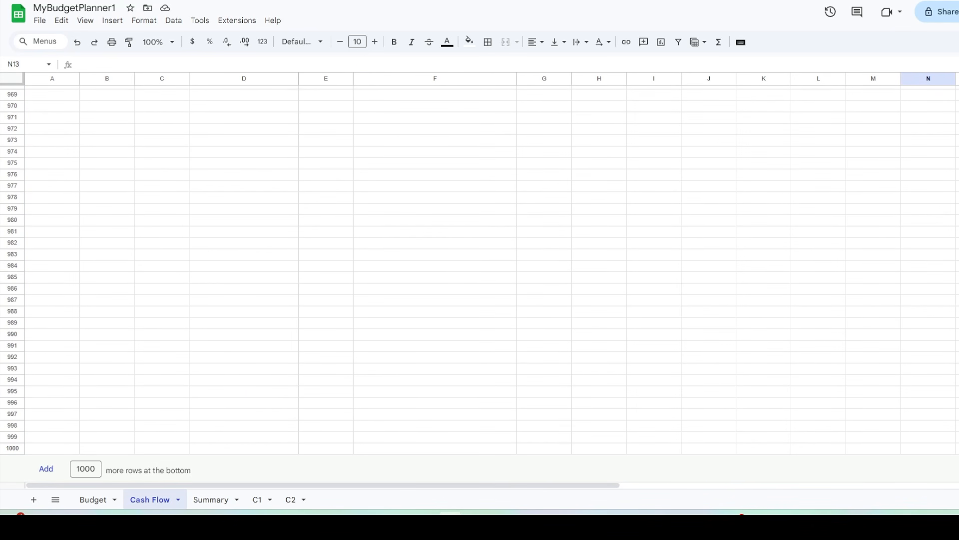
click(78, 468)
text(24)
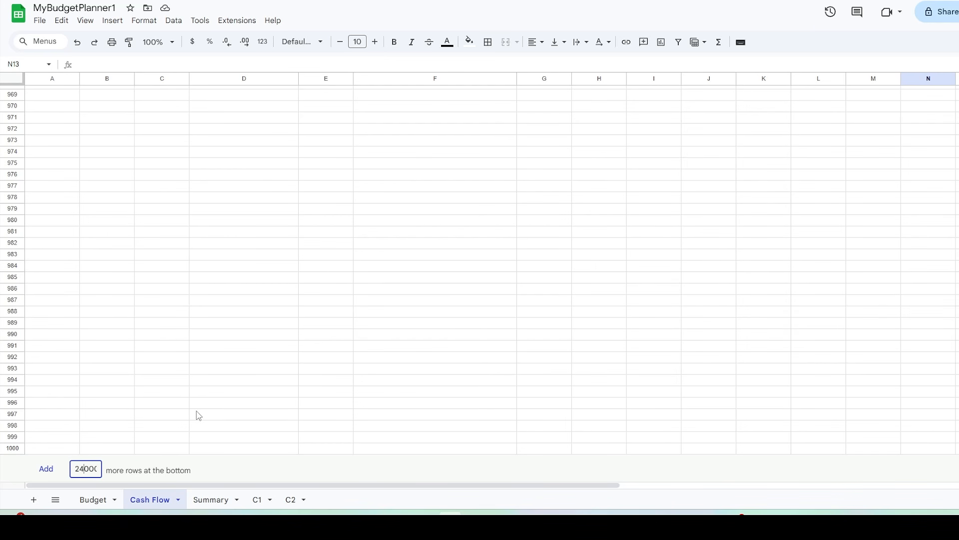
click(46, 469)
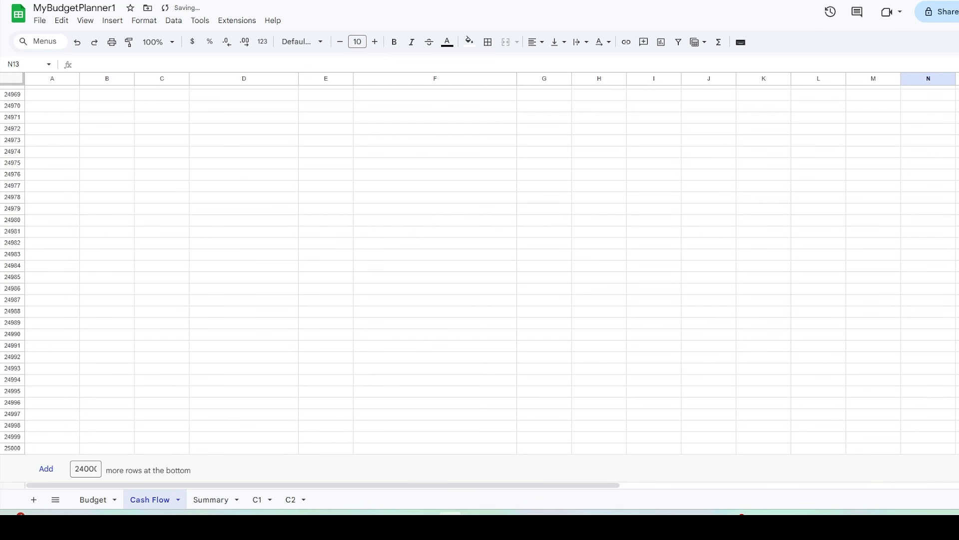
drag(958, 470, 958, 93)
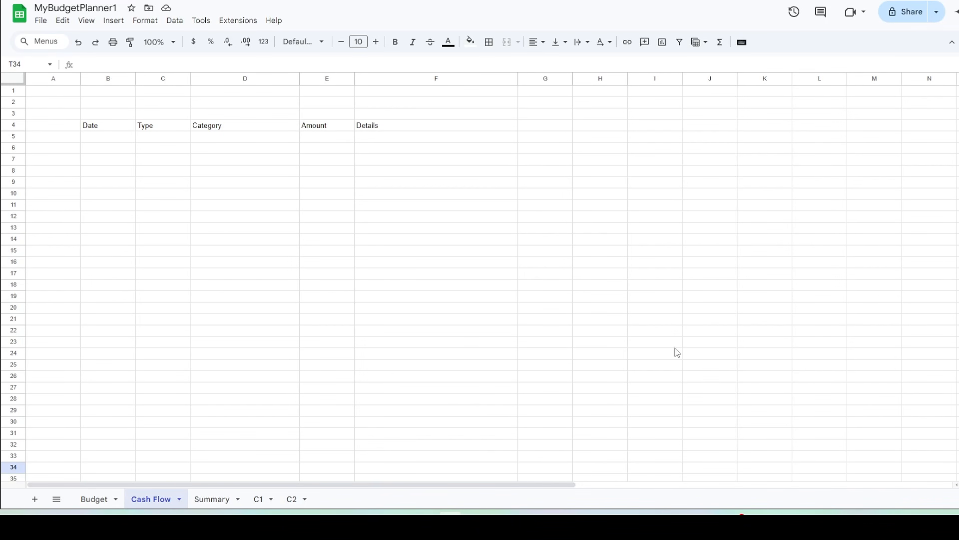
Step: Add a data validation rule to B5:B25000 on the Cash Flow sheet with the criterion "Is valid date"
click(108, 139)
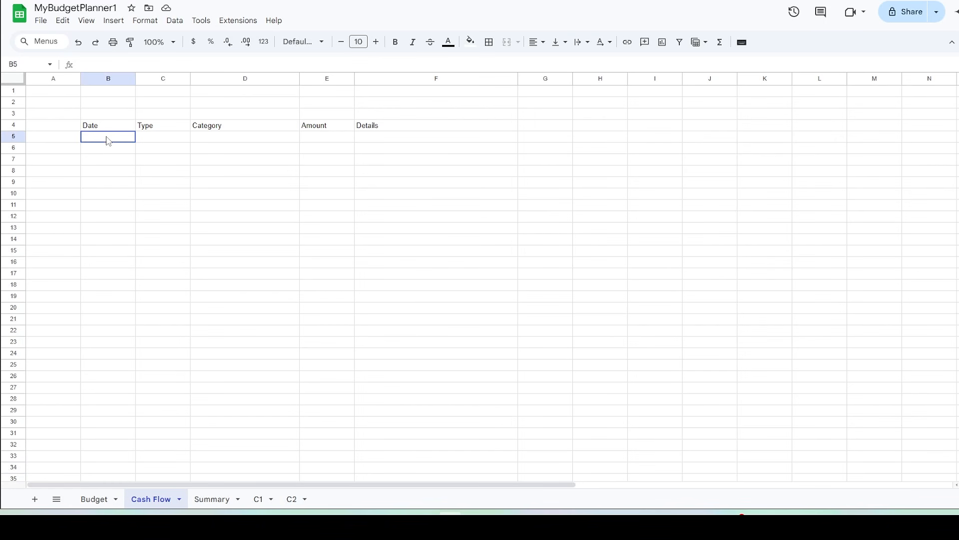
click(175, 20)
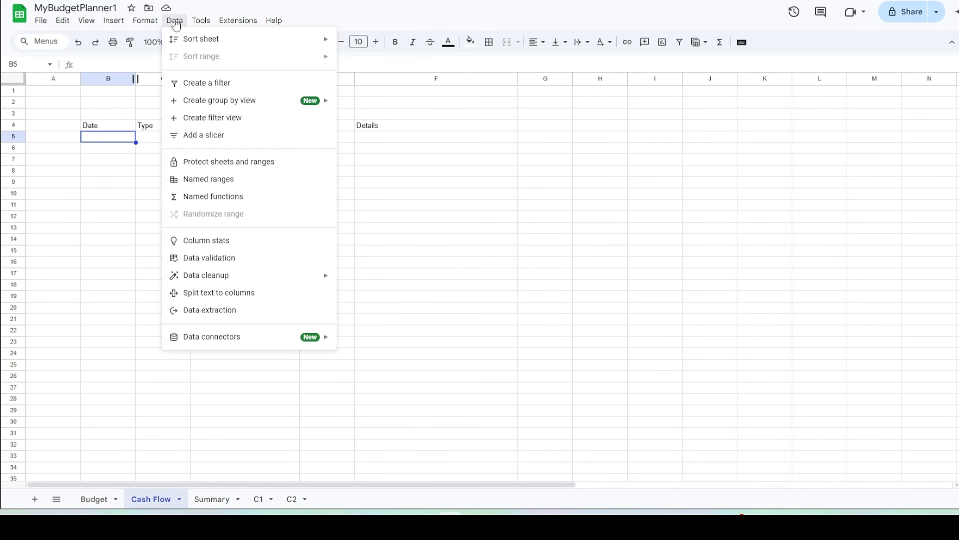
click(209, 258)
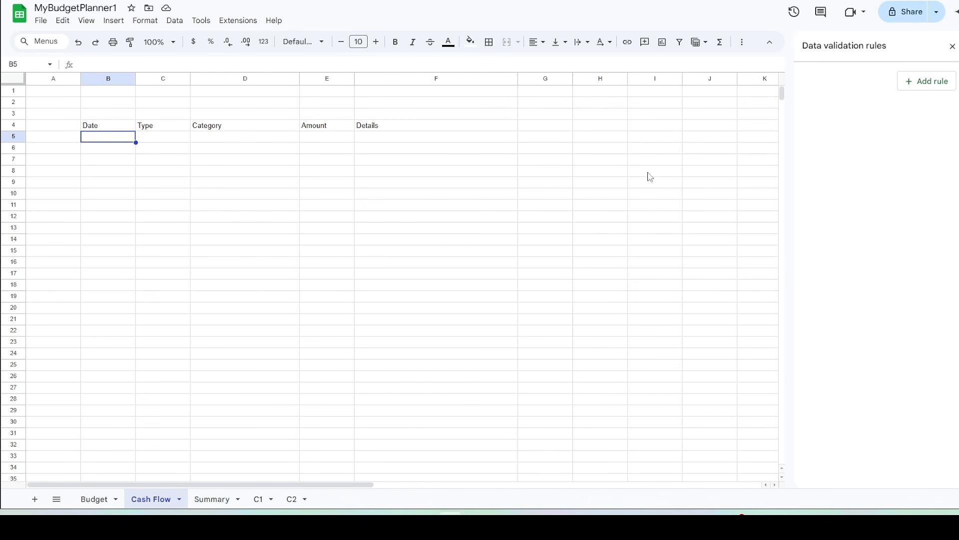
click(932, 84)
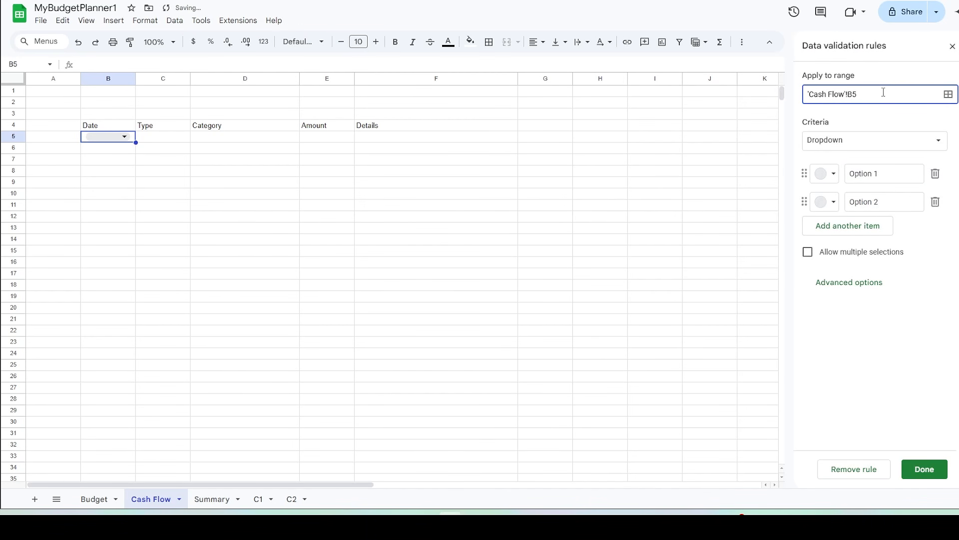
text(:B25000)
click(938, 140)
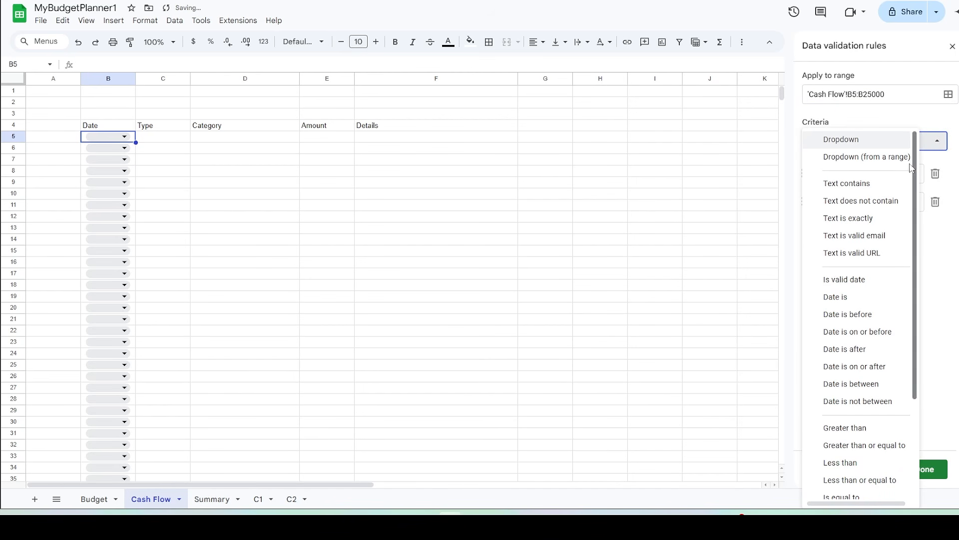
click(867, 279)
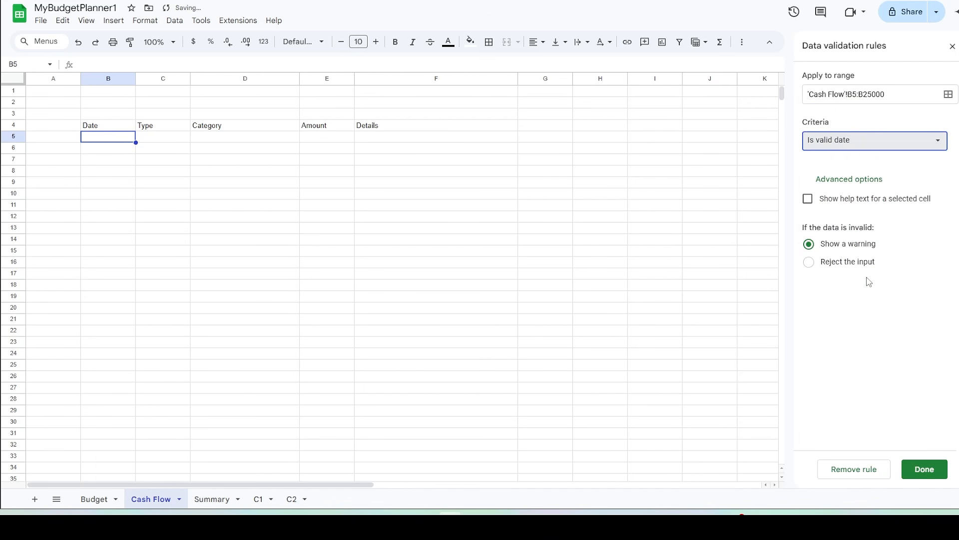
click(924, 469)
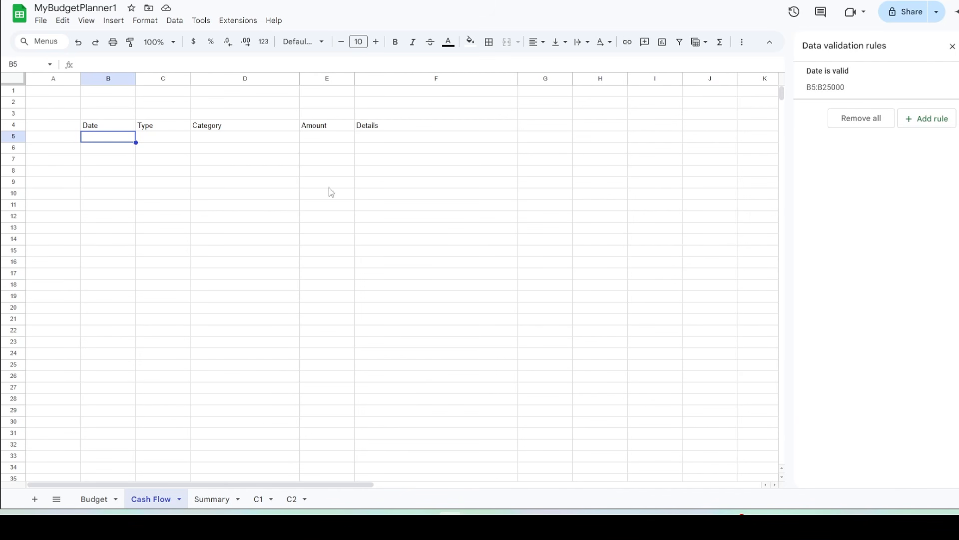
Step: Apply the custom date format Day (5)-Month (Aug)-Year (30) to B5 and check the cell's date picker
click(144, 21)
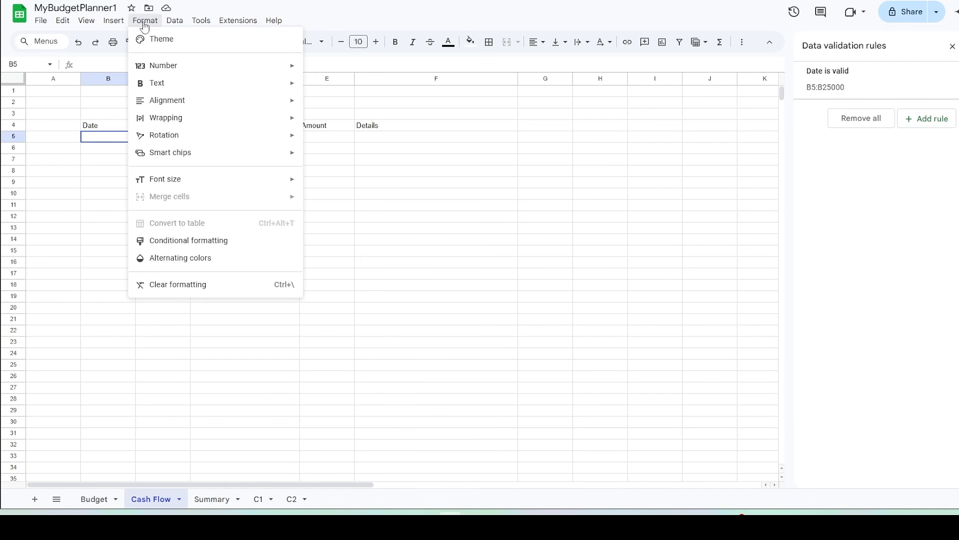
mouse_move(168, 68)
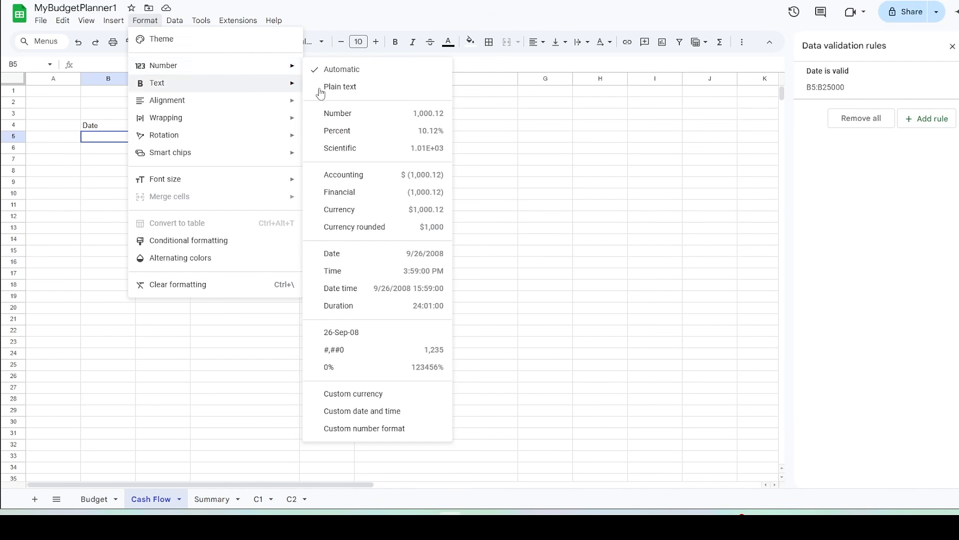
click(415, 415)
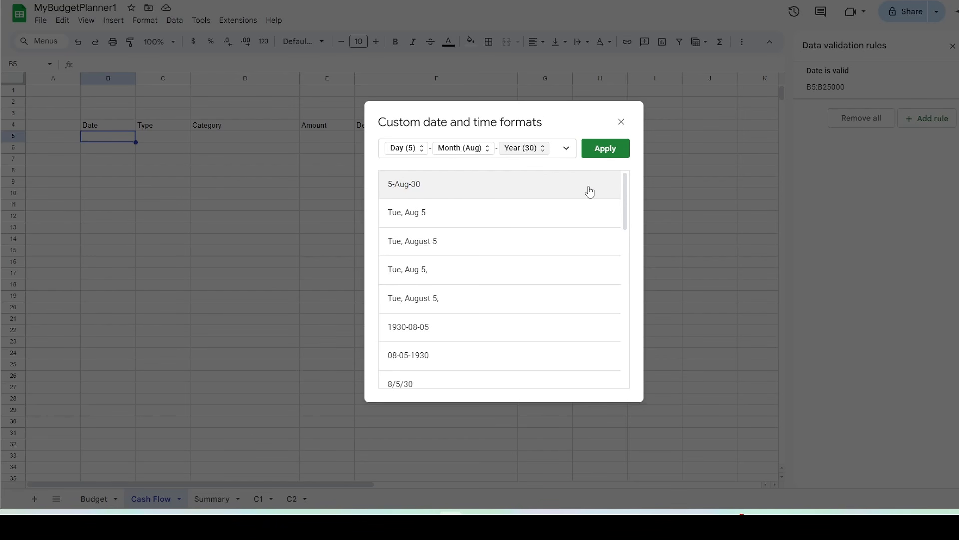
click(607, 150)
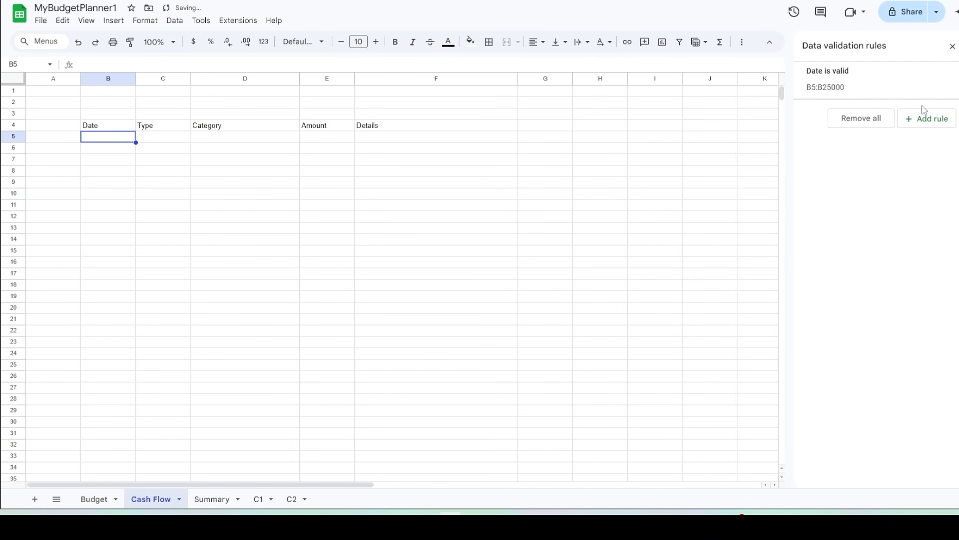
double_click(114, 137)
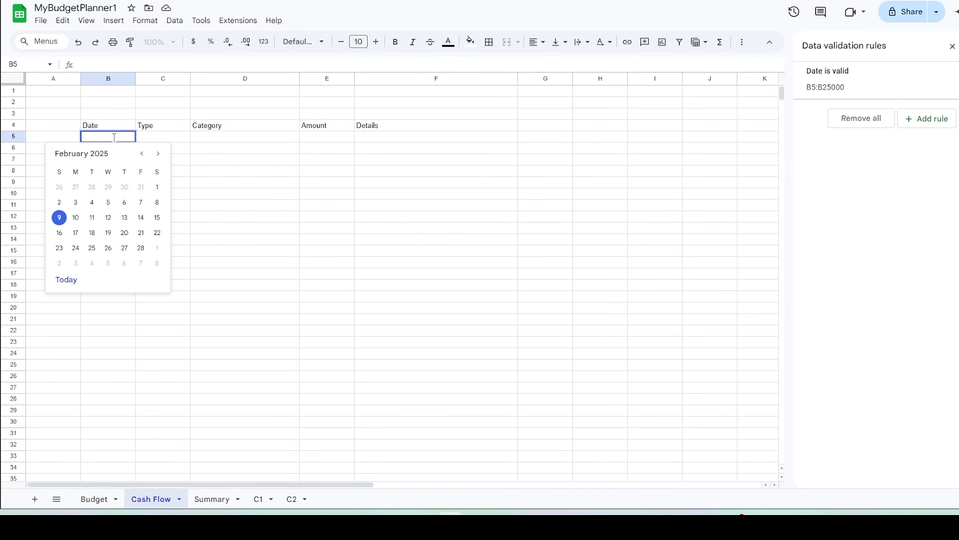
key(Escape)
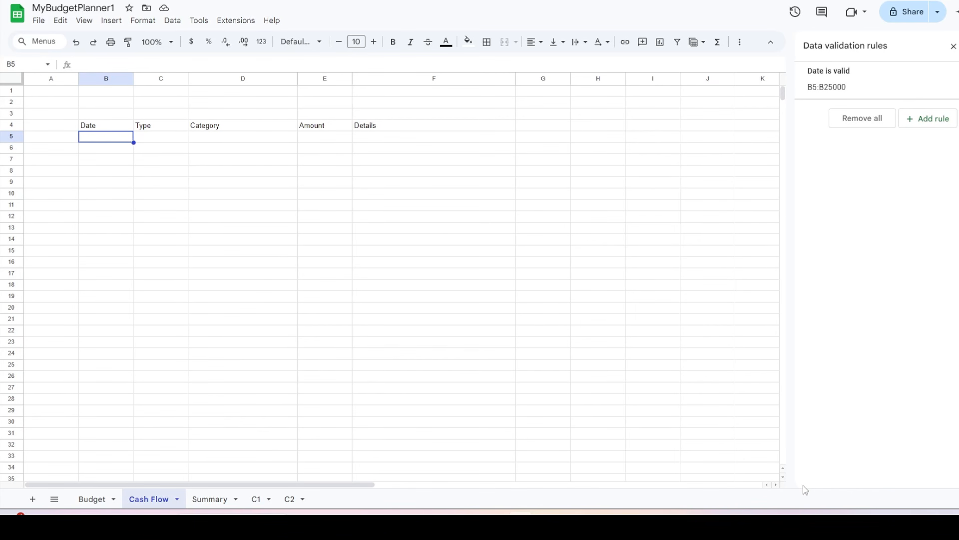
Step: Add a dropdown validation rule to C5 under Type with the items Income, Expenses and Savings
click(163, 142)
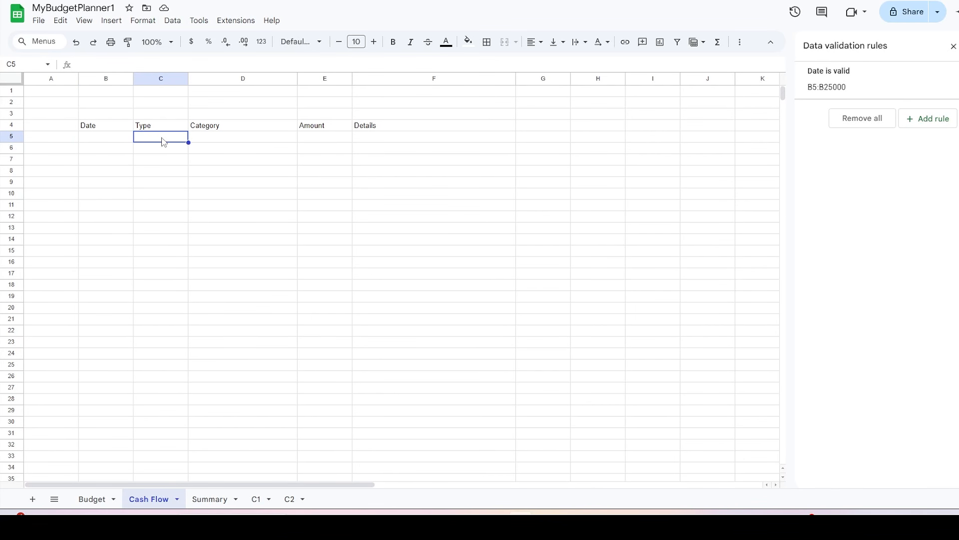
click(927, 118)
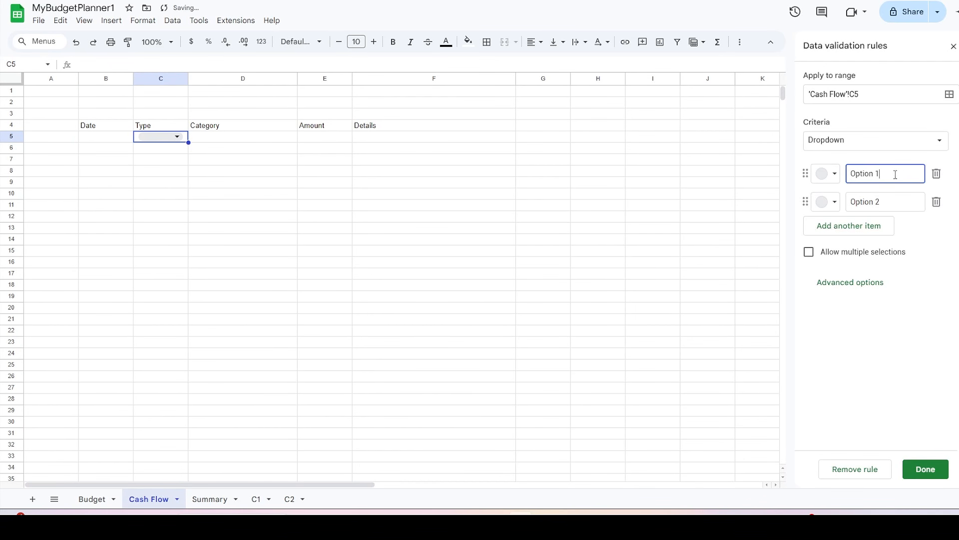
drag(895, 174, 842, 174)
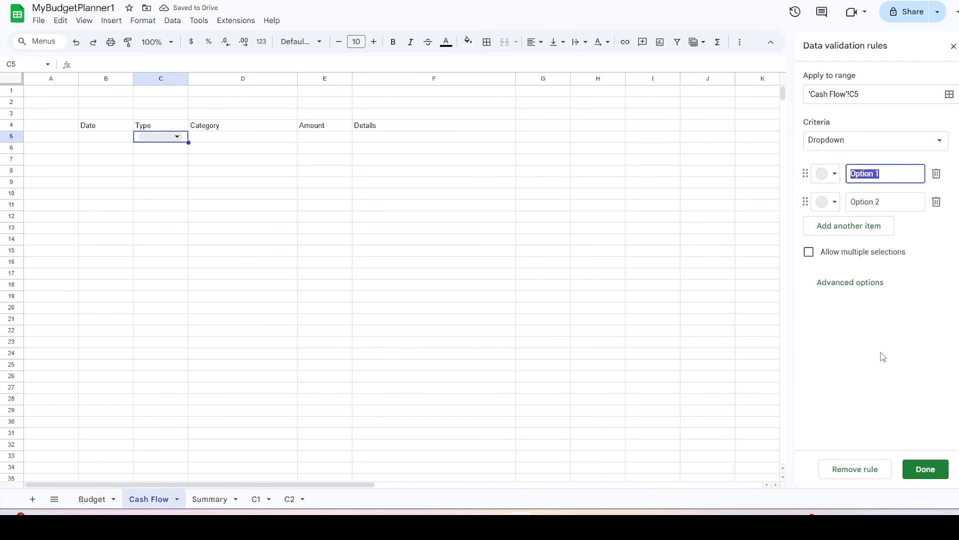
text(Income)
drag(909, 206, 803, 202)
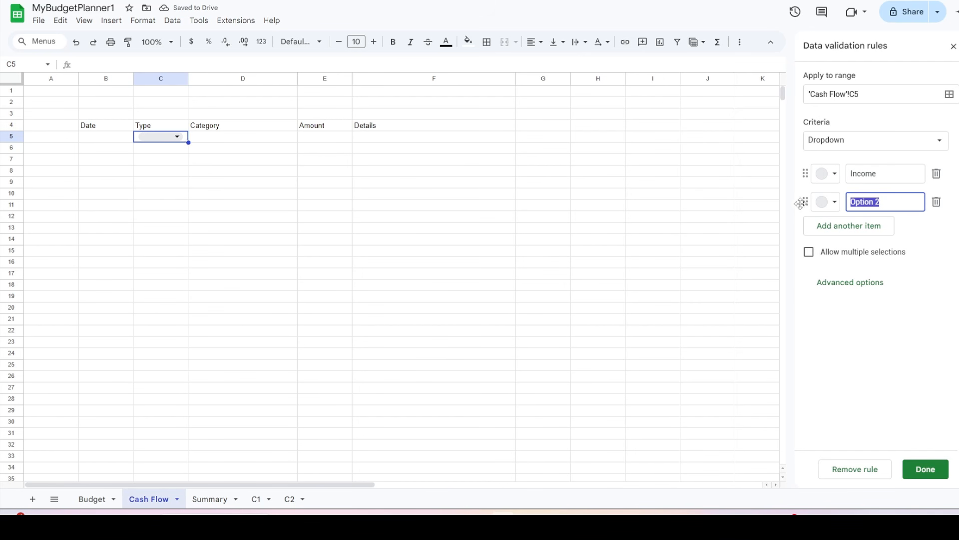
text(Expenses)
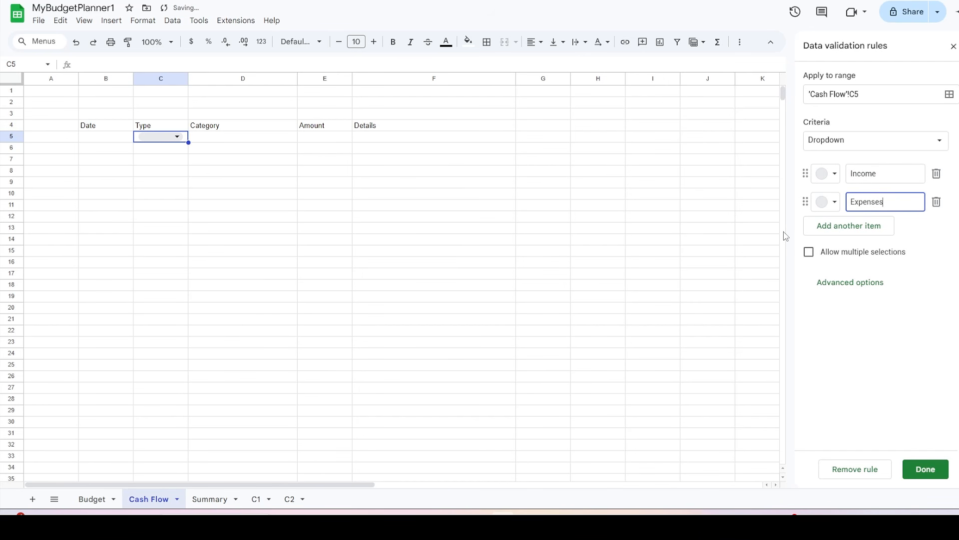
click(840, 225)
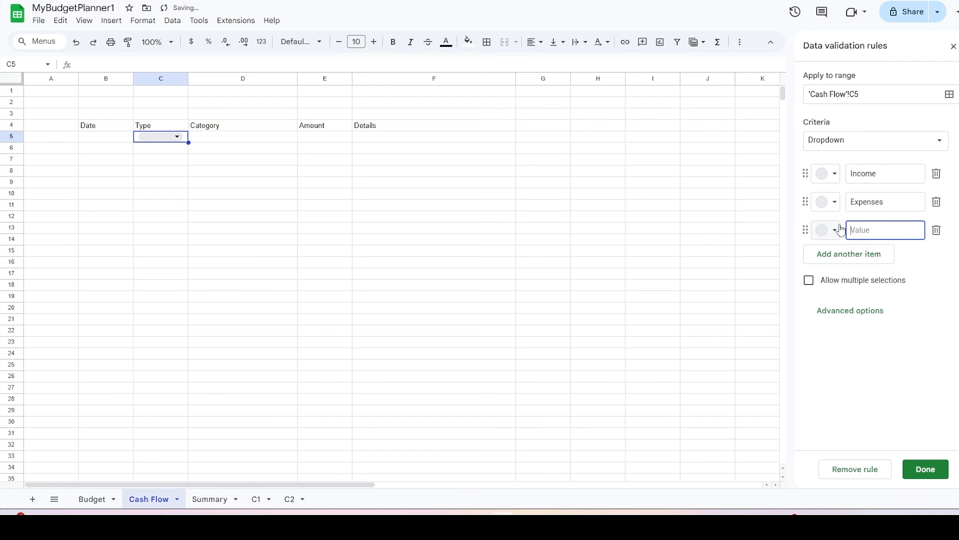
text(Savings)
Step: Set the C5 dropdown's display style to Arrow and save the rule
click(857, 314)
scroll(859, 319, down, 1)
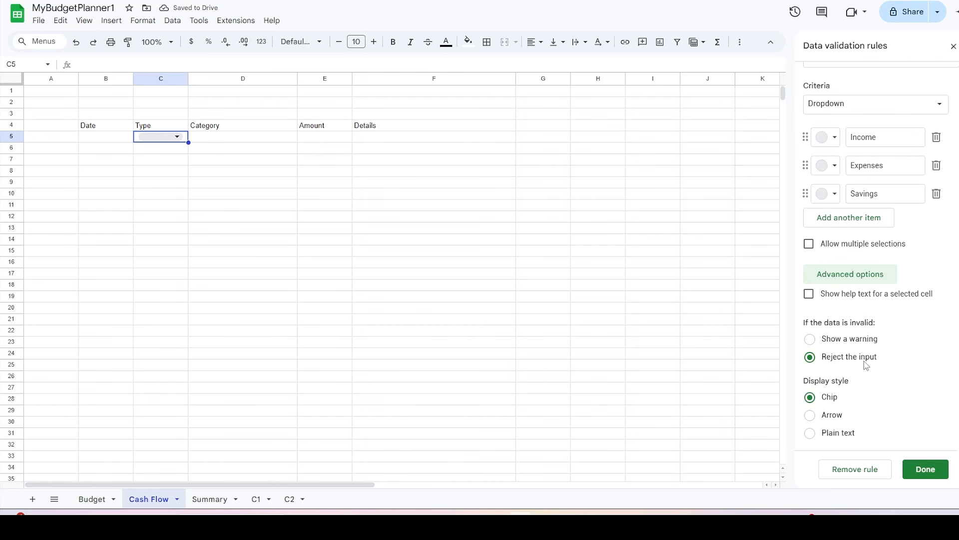
click(810, 415)
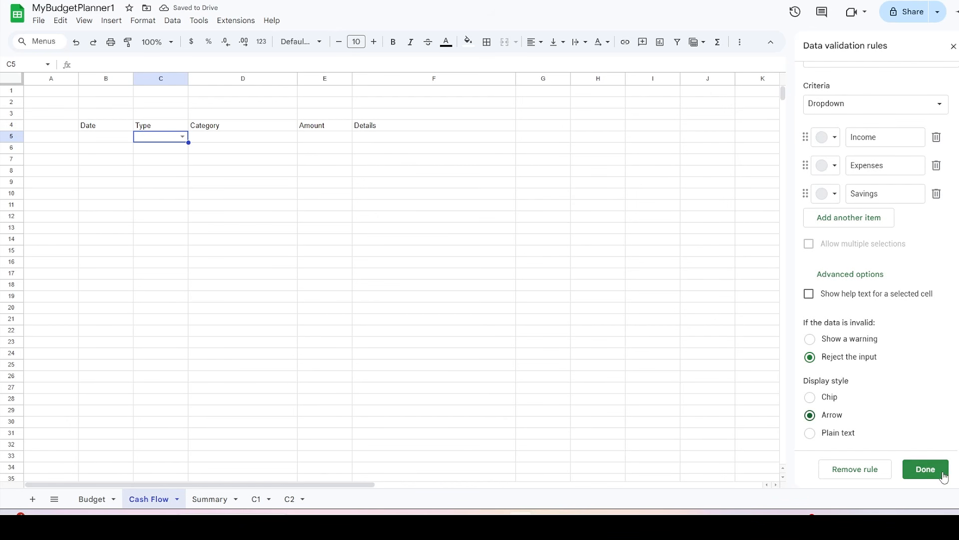
click(925, 469)
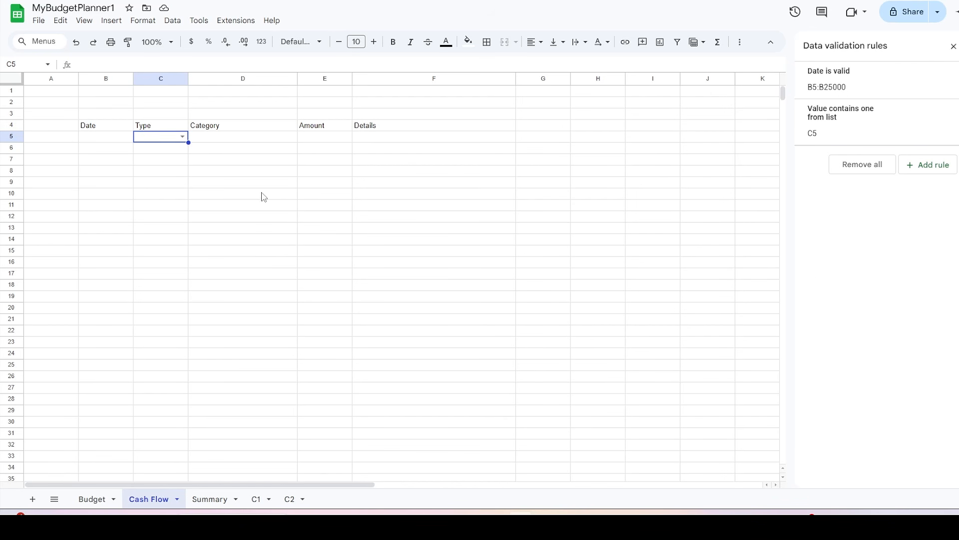
Step: Add a data validation rule to E5 under Amount with the custom formula =ISNUMBER(E5)
click(326, 140)
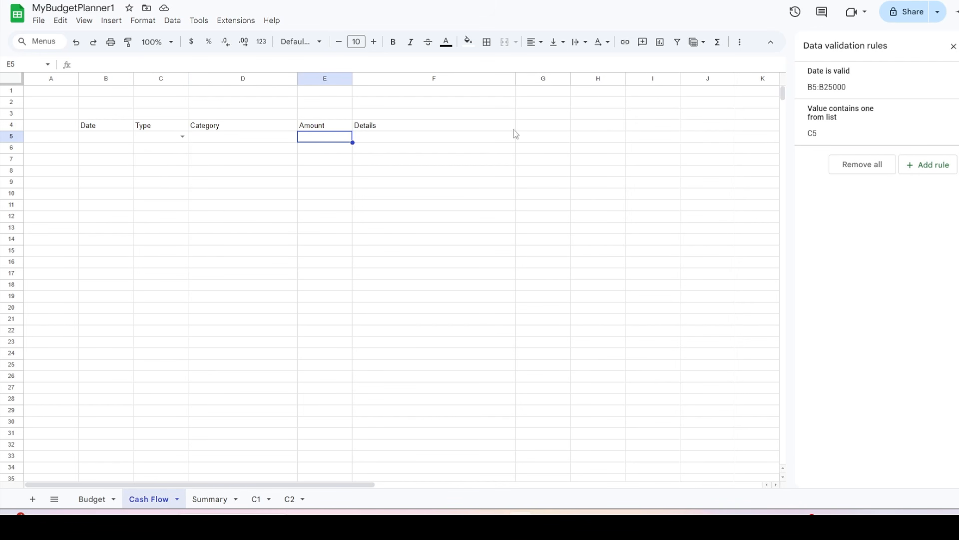
click(925, 167)
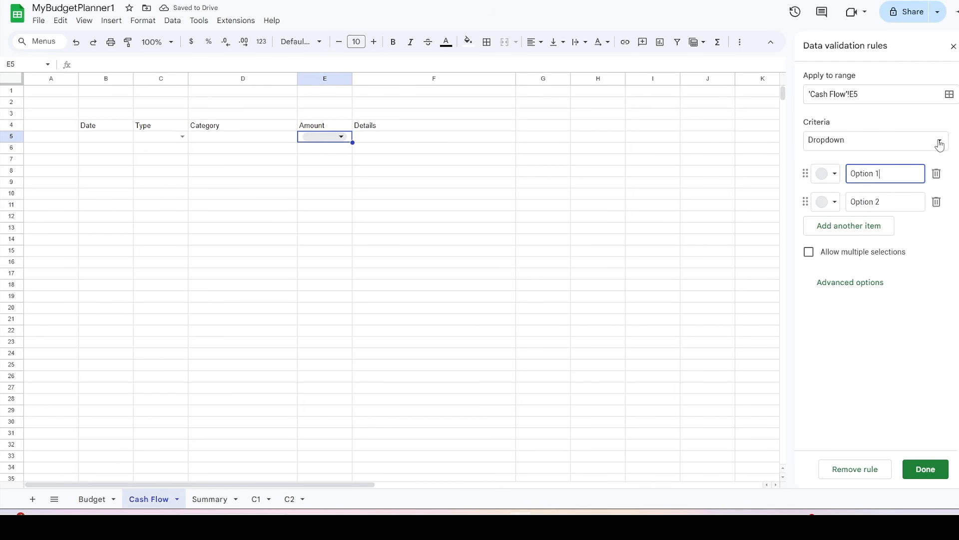
click(939, 145)
click(852, 463)
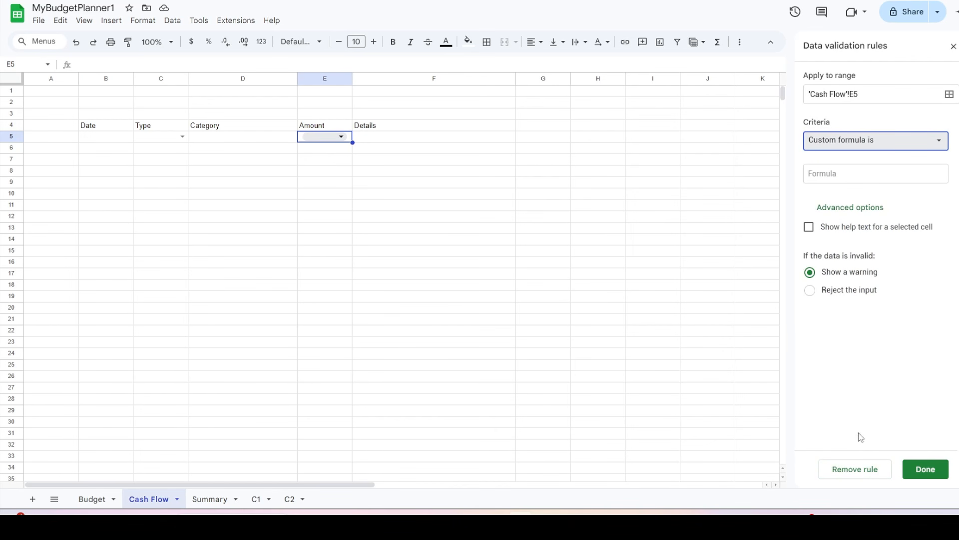
click(841, 173)
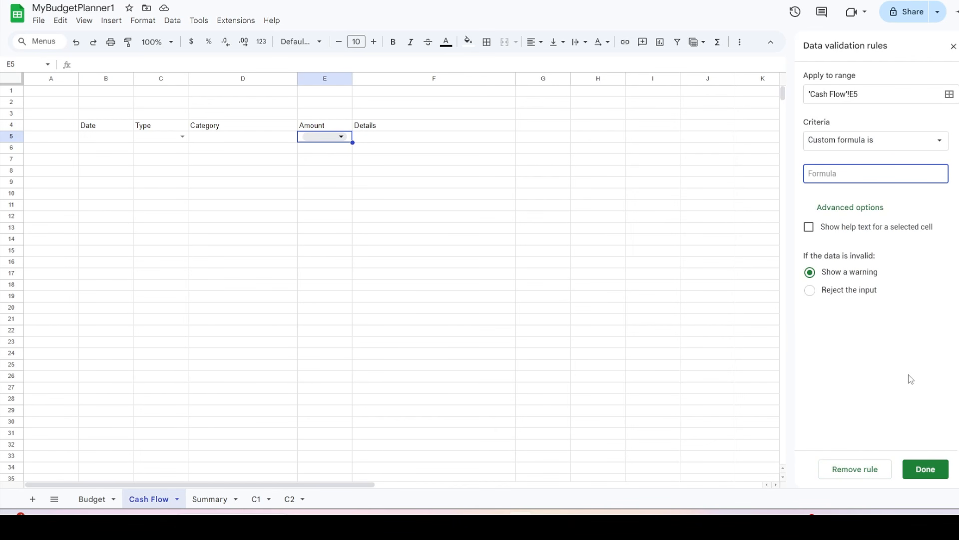
text(=)
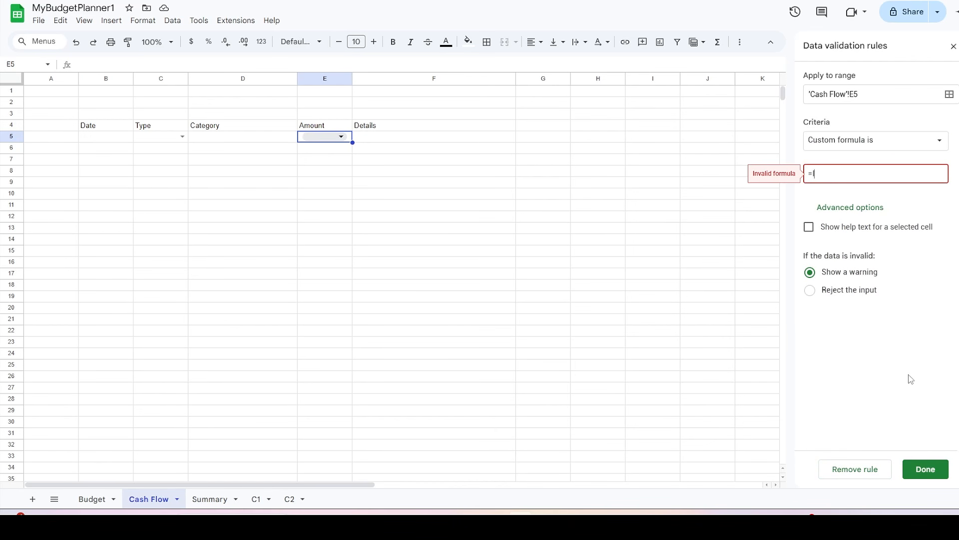
text(ISNUMBER(E5))
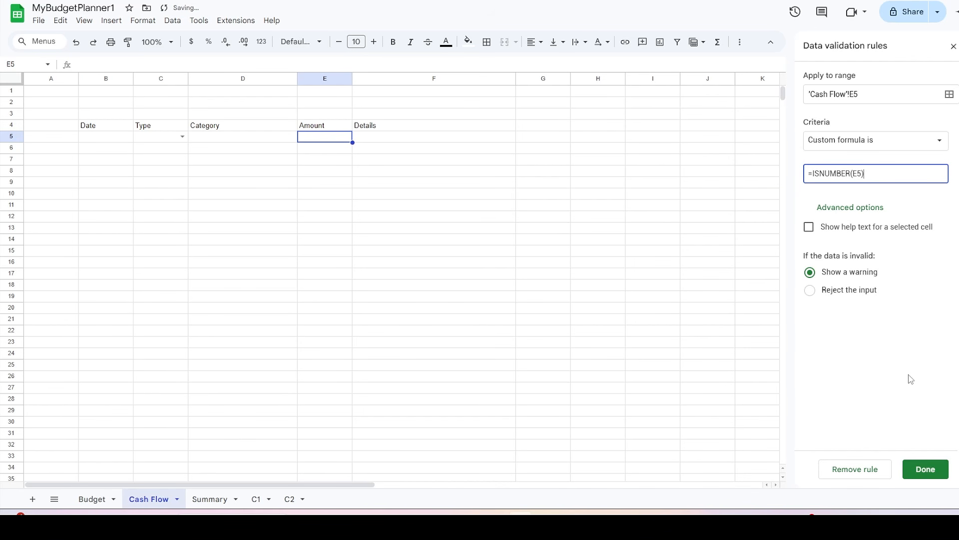
click(919, 469)
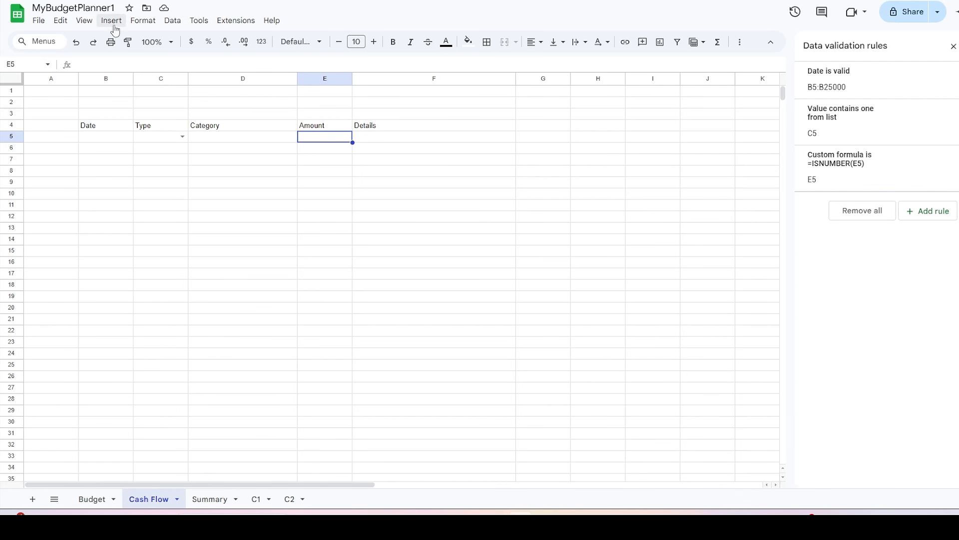
Step: Apply the custom number format #,##0 to the Amount cell E5
click(136, 22)
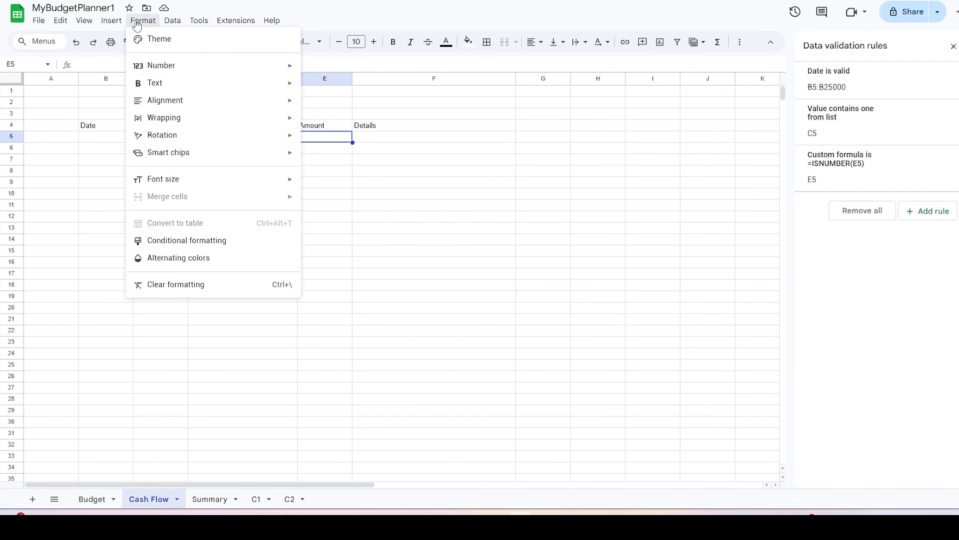
mouse_move(164, 66)
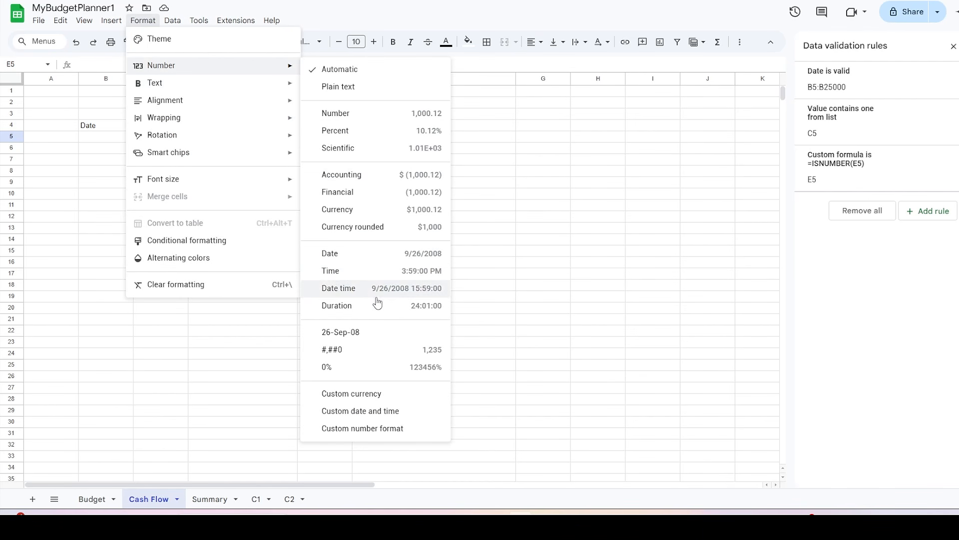
click(361, 430)
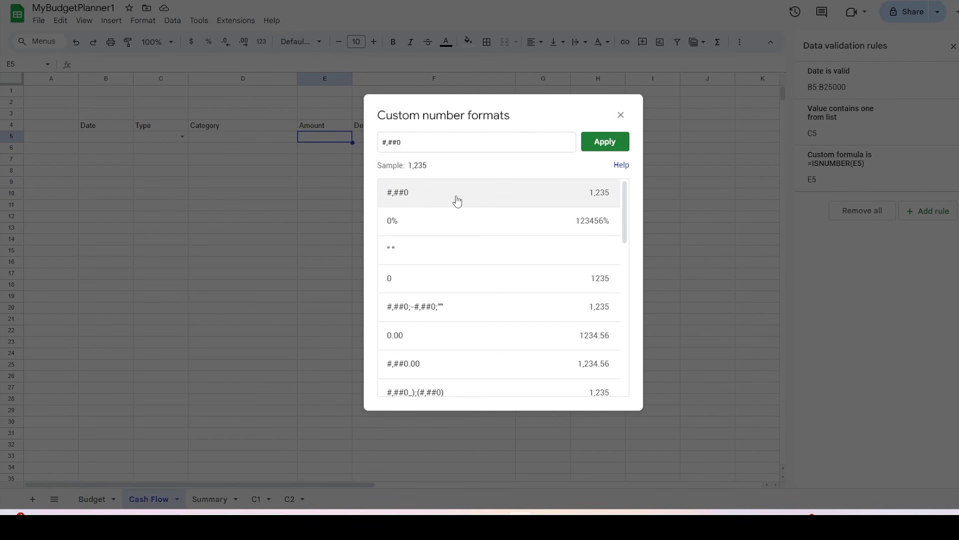
click(605, 143)
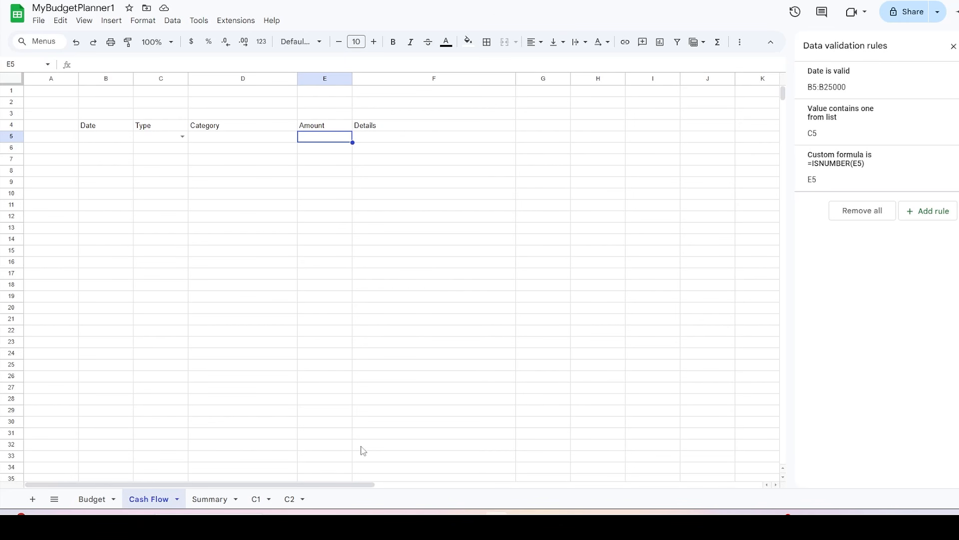
Step: Enter the headers Income, Expenses and Savings in A1:C1 of the C2 sheet
click(289, 499)
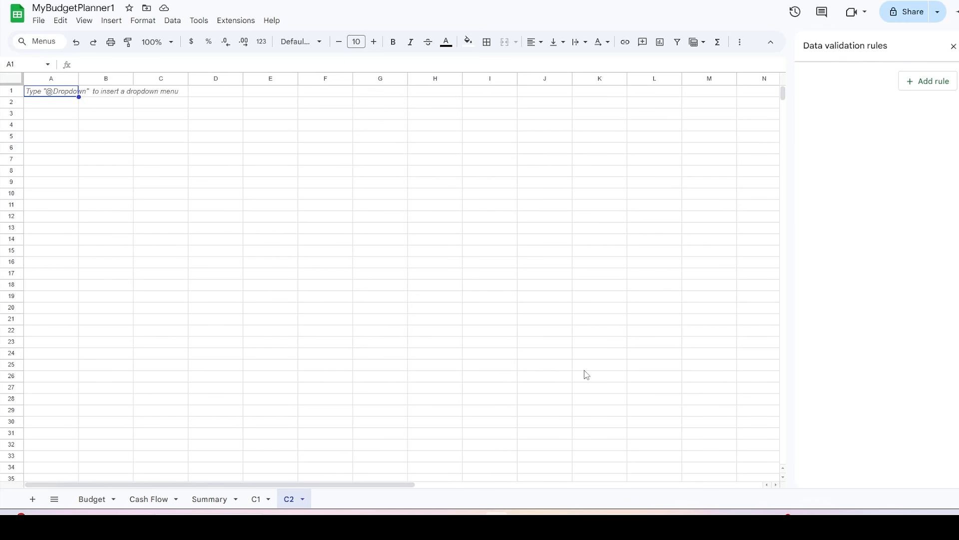
text(Inc)
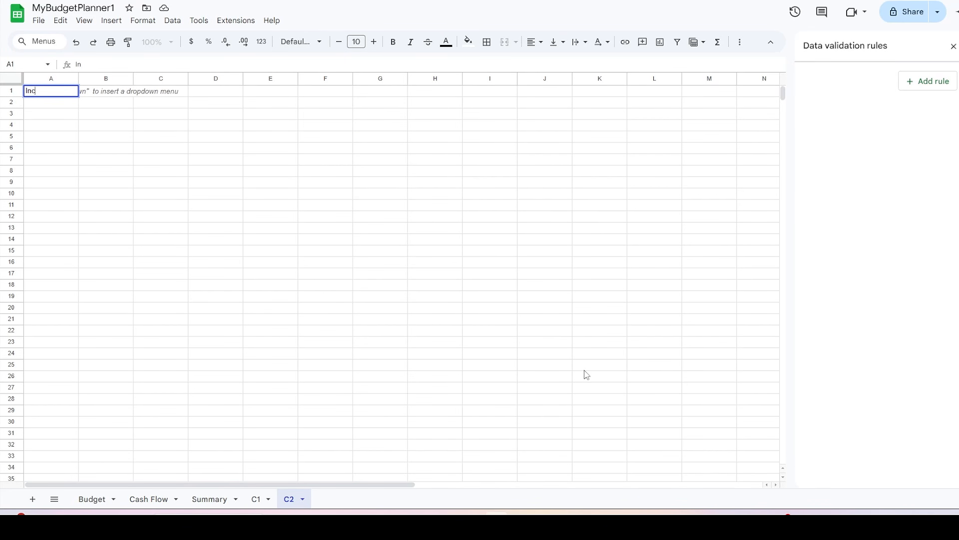
text(ome)
key(Tab)
text(E)
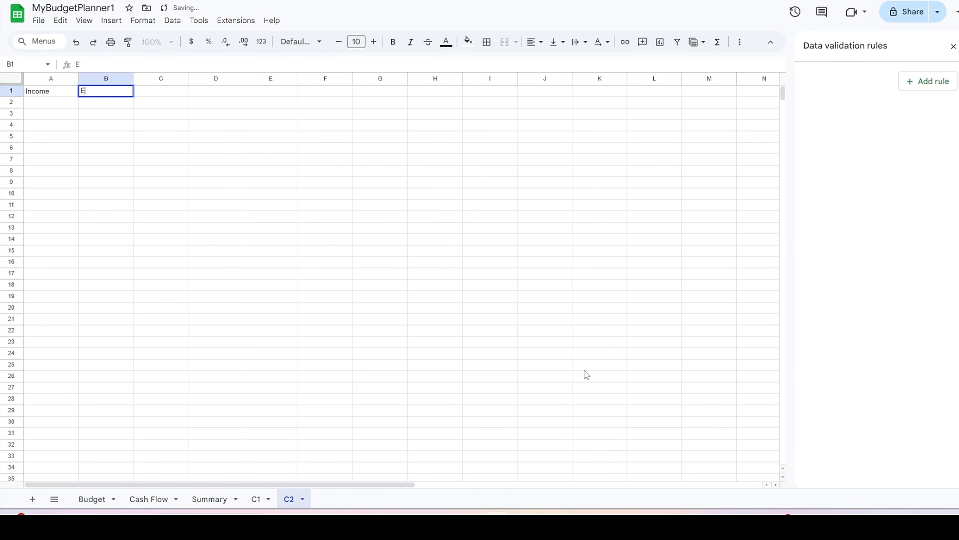
text(xpenses)
key(Tab)
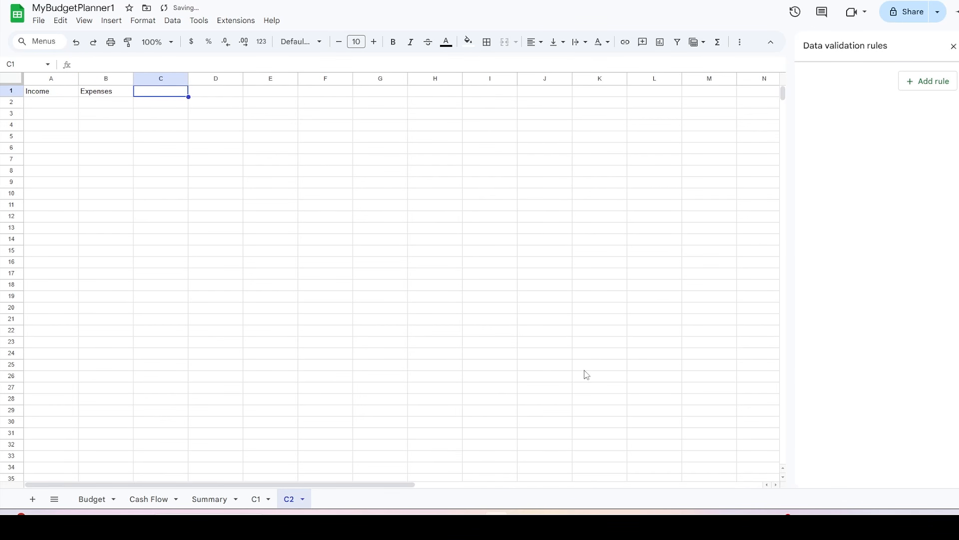
text(Savi)
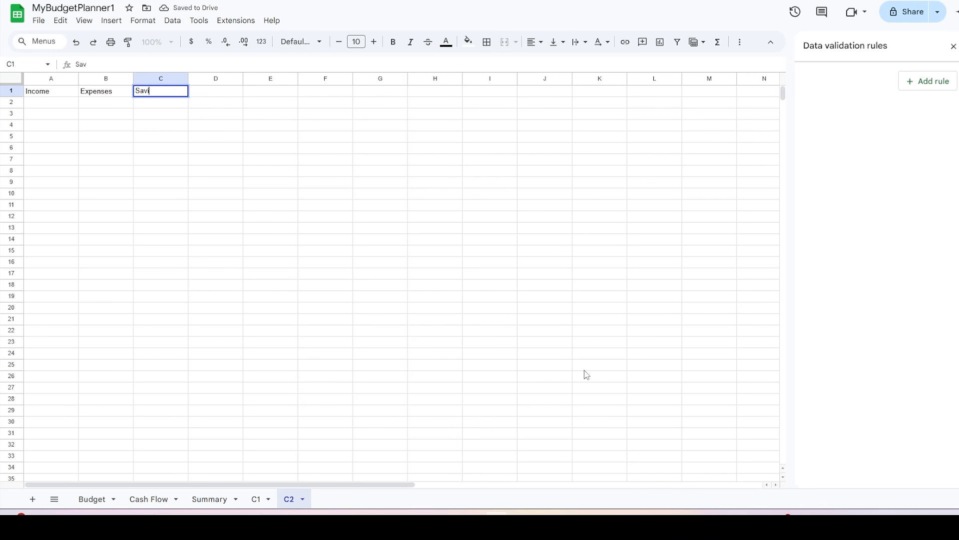
text(ngs)
key(Return)
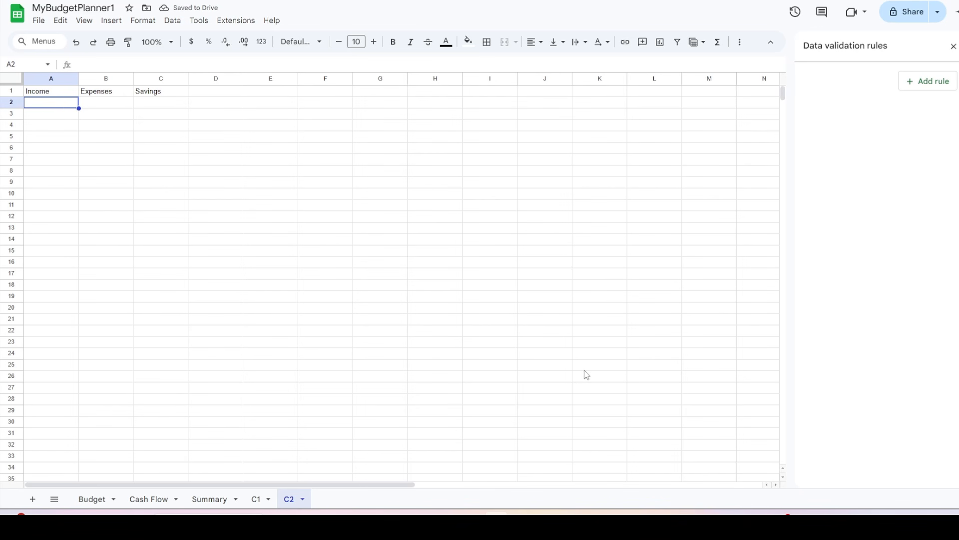
Step: Enter =QUERY(Income, "Select Col1", 1) in A2 and =QUERY(Expenses, "Select Col1", 1) in B2
text(=QUERY(Income, "Select Col1", 1))
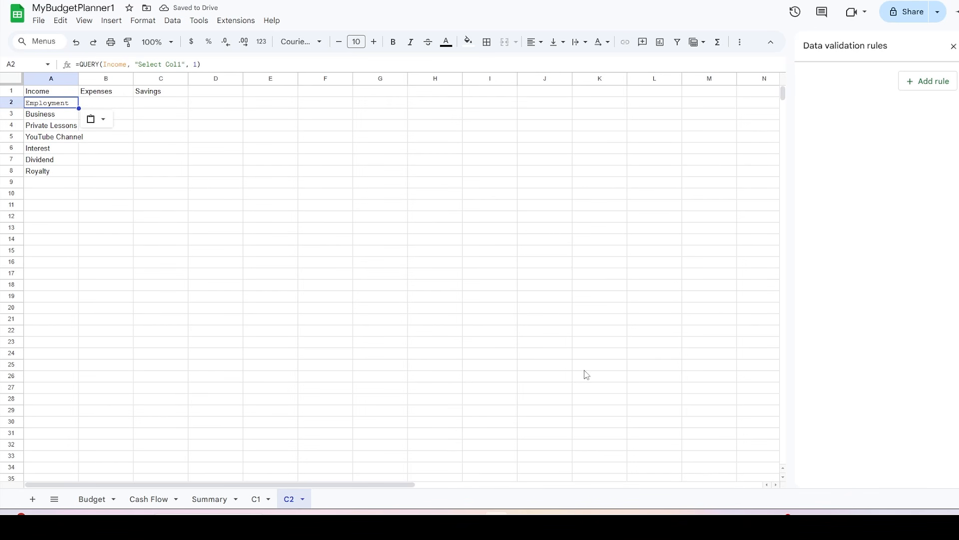
key(Right)
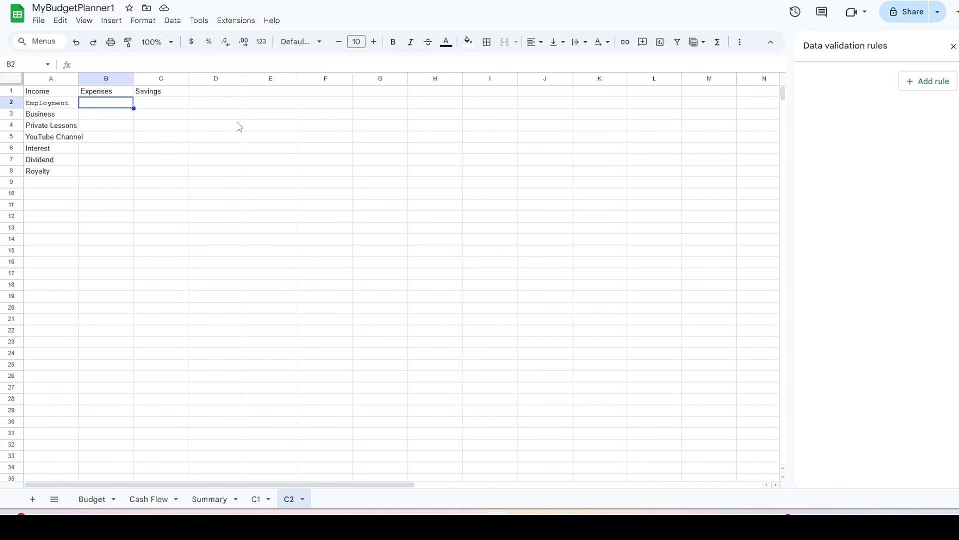
text(=QUERY(Income, "Select Col1", 1))
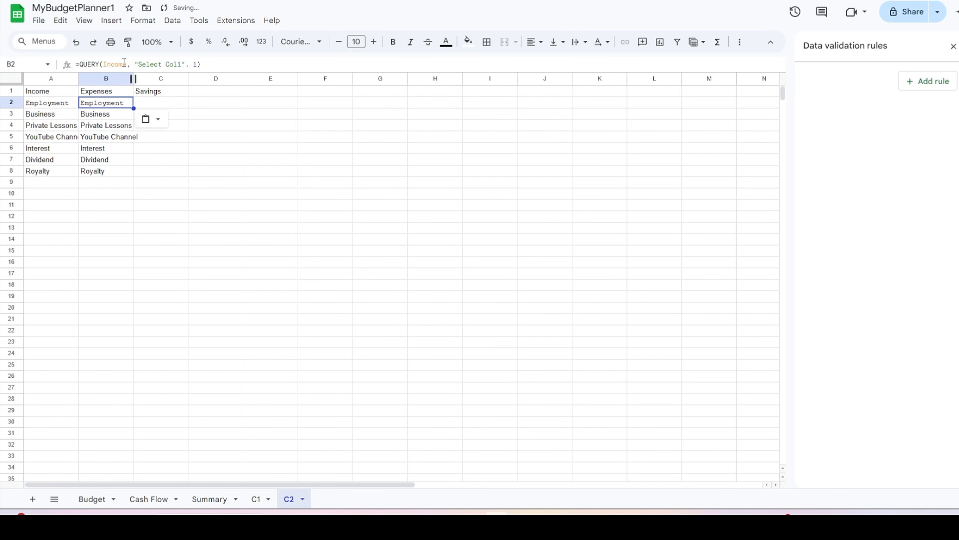
drag(126, 63, 103, 63)
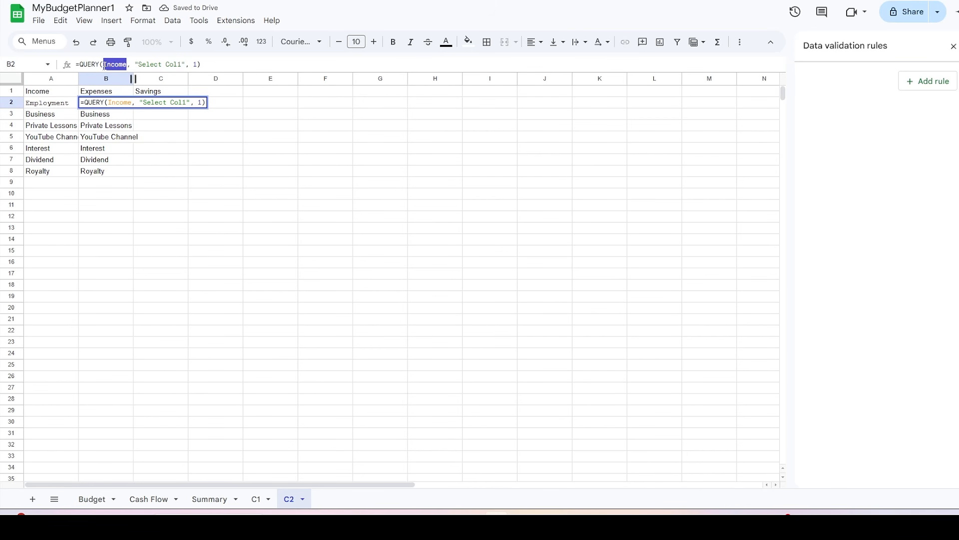
text(Ex)
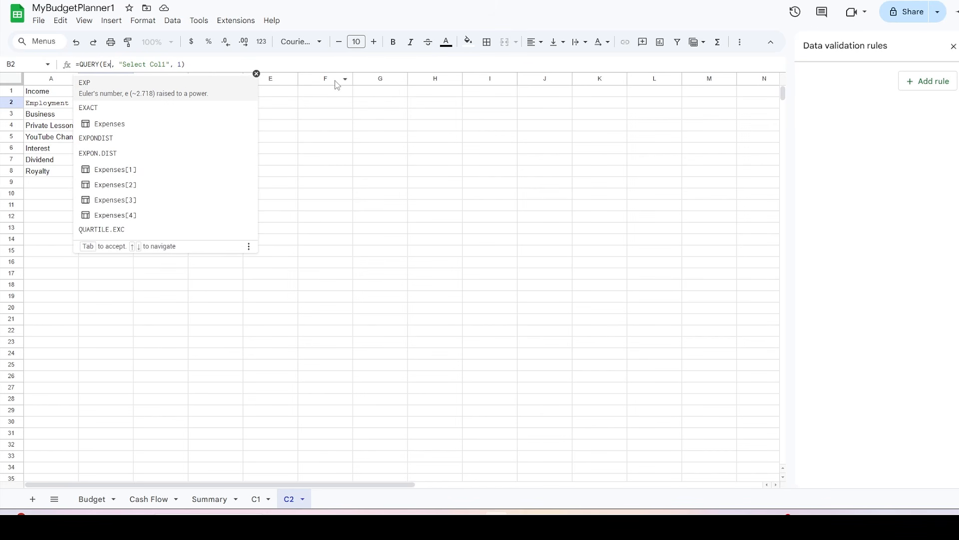
text(penses)
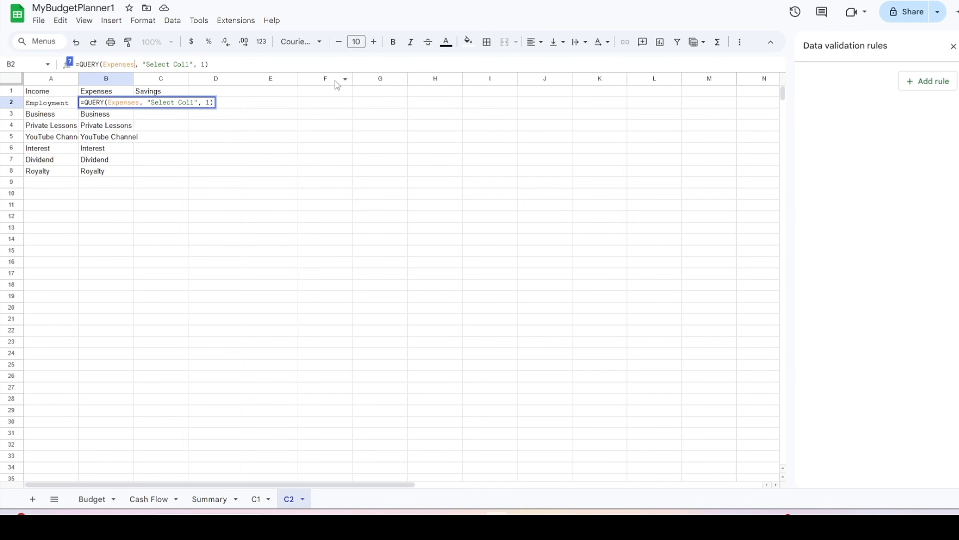
key(Tab)
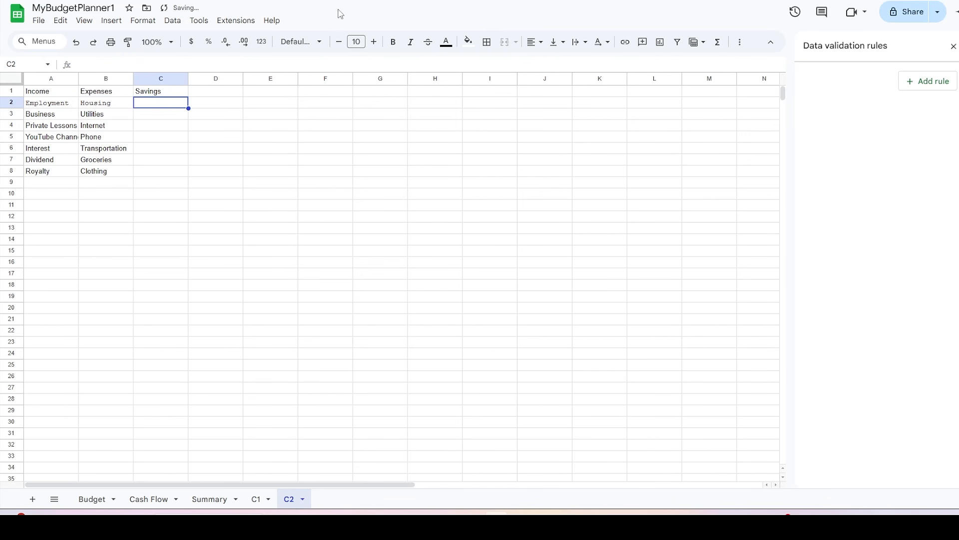
Step: Enter =QUERY(Savings, "Select Col1", 1) in C2 under the Savings header
text(=QUERY(Income, "Select Col1", 1))
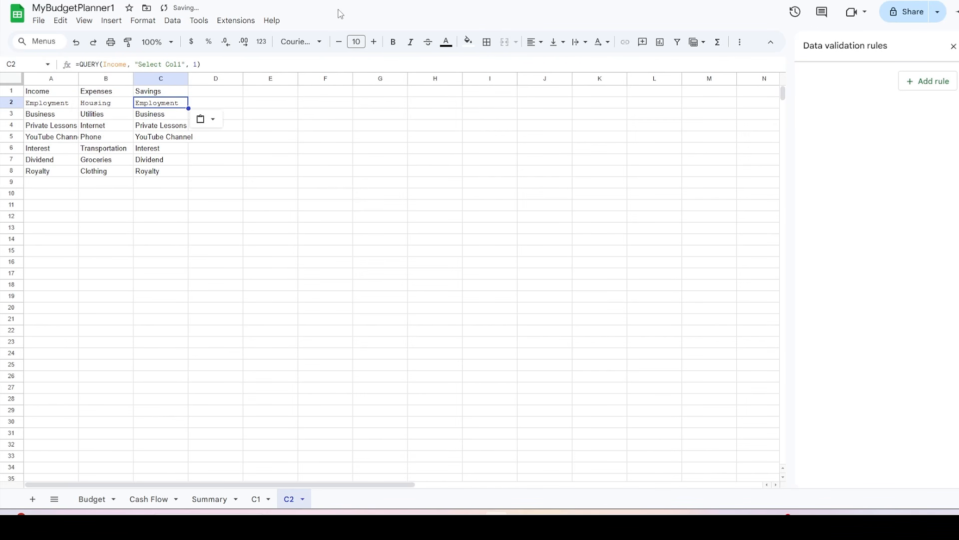
double_click(125, 63)
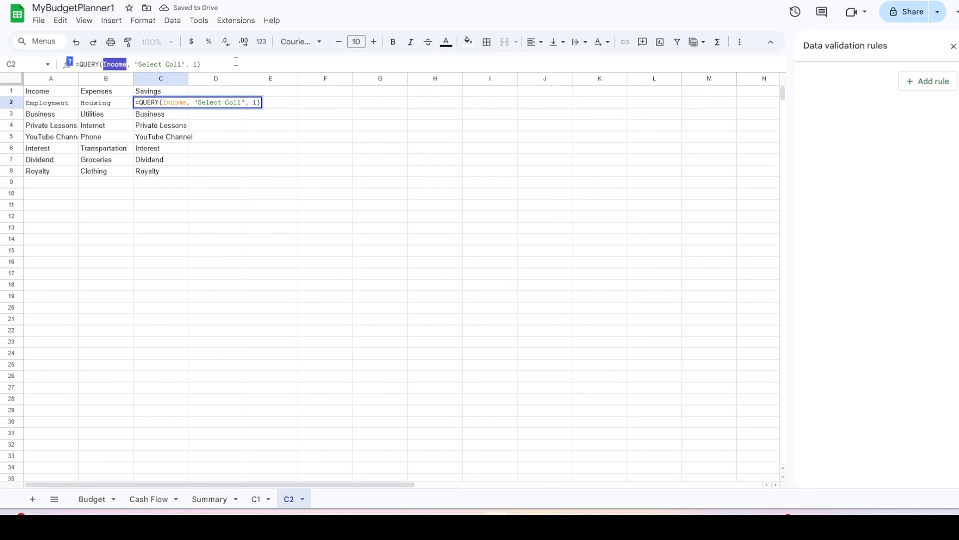
text(Savin)
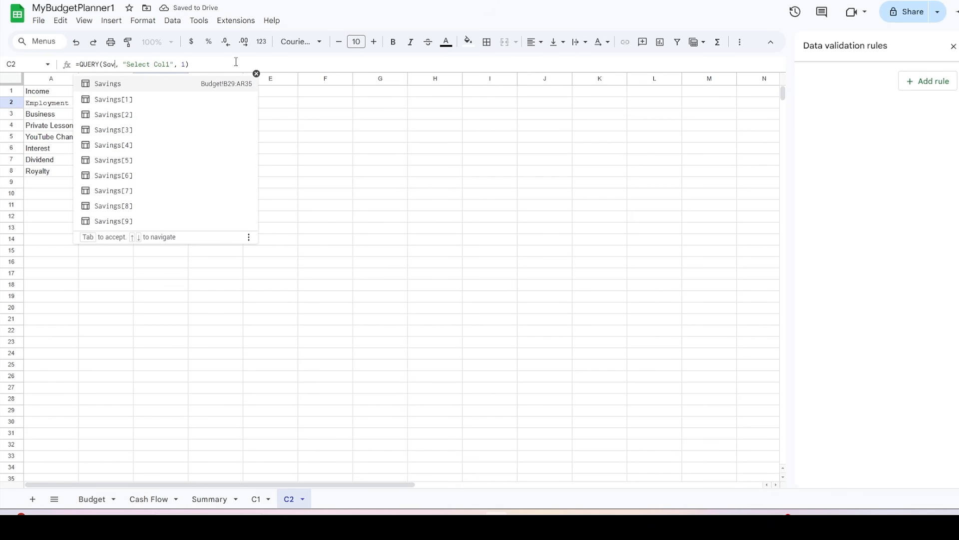
text(g)
key(Tab)
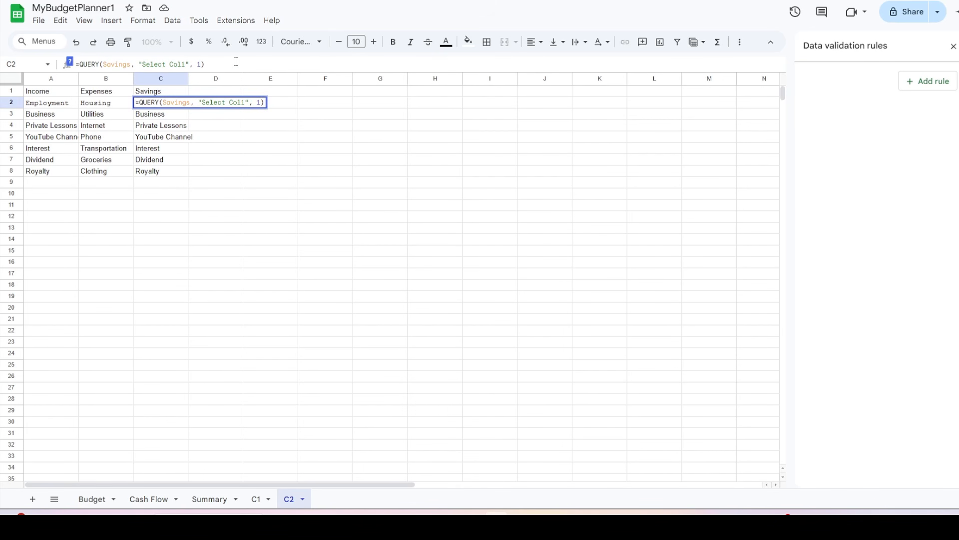
click(50, 114)
Step: Create a named range called IncomeRange covering C2!A2:A30
click(172, 20)
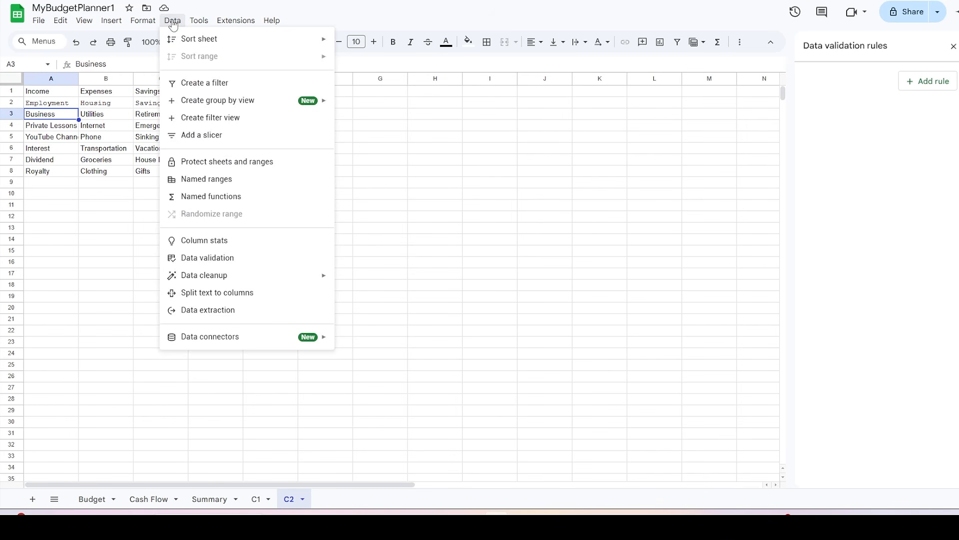
click(217, 180)
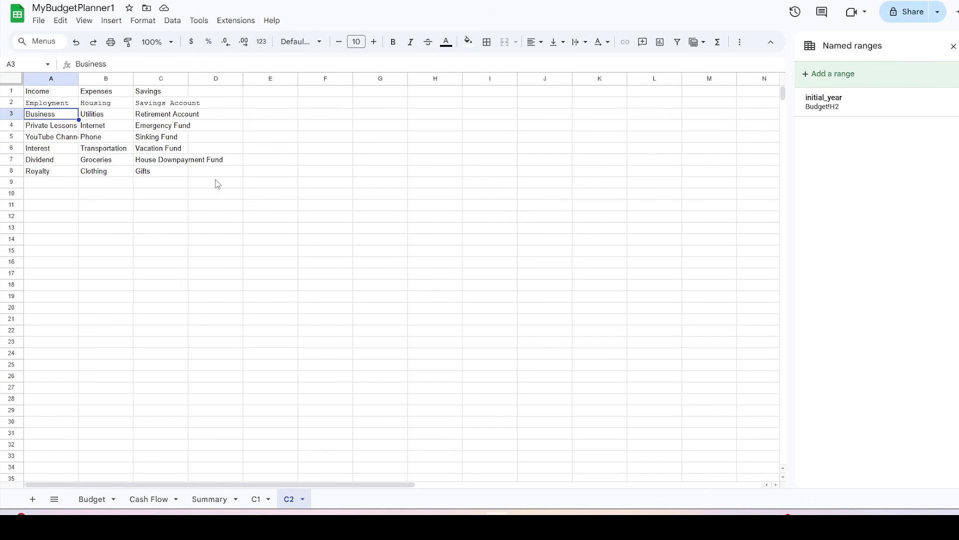
click(839, 73)
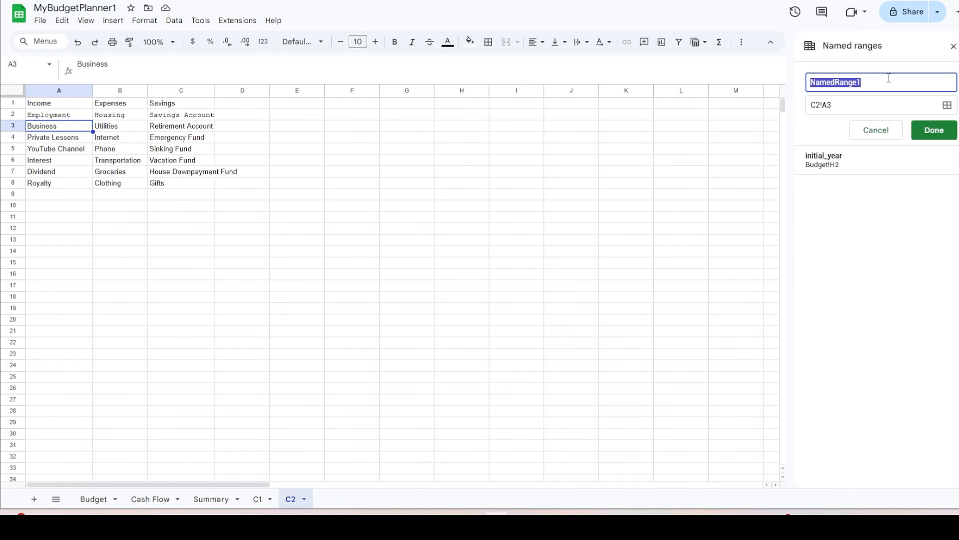
text(In)
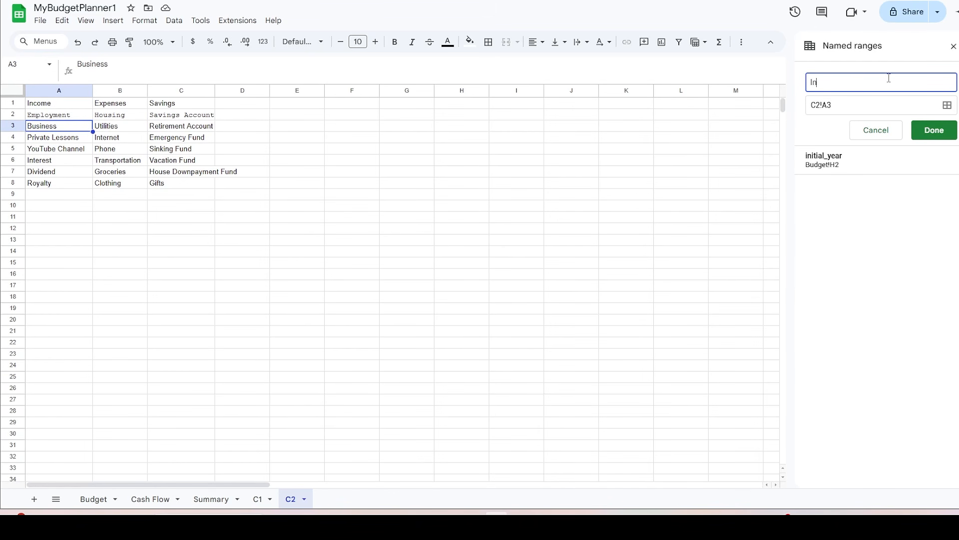
text(comeRange)
click(947, 104)
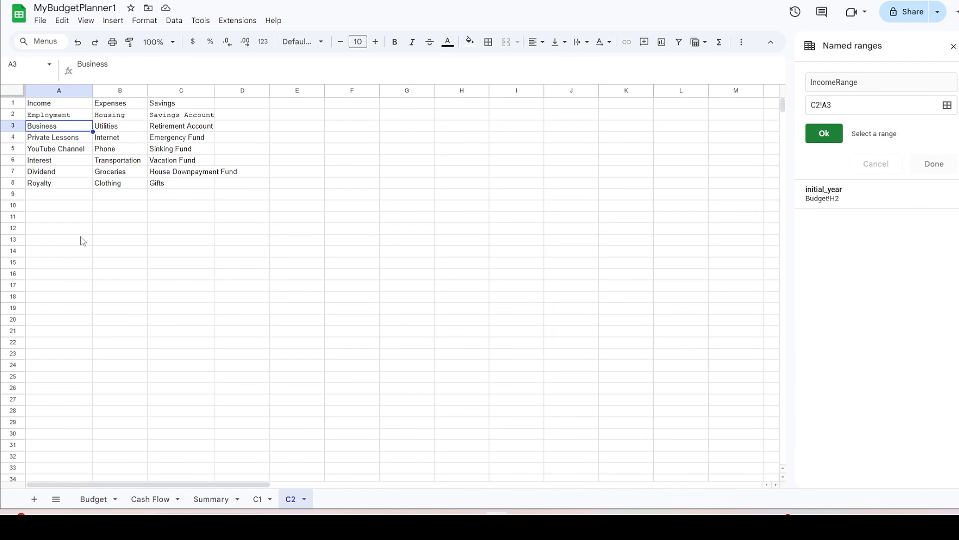
drag(65, 116, 83, 439)
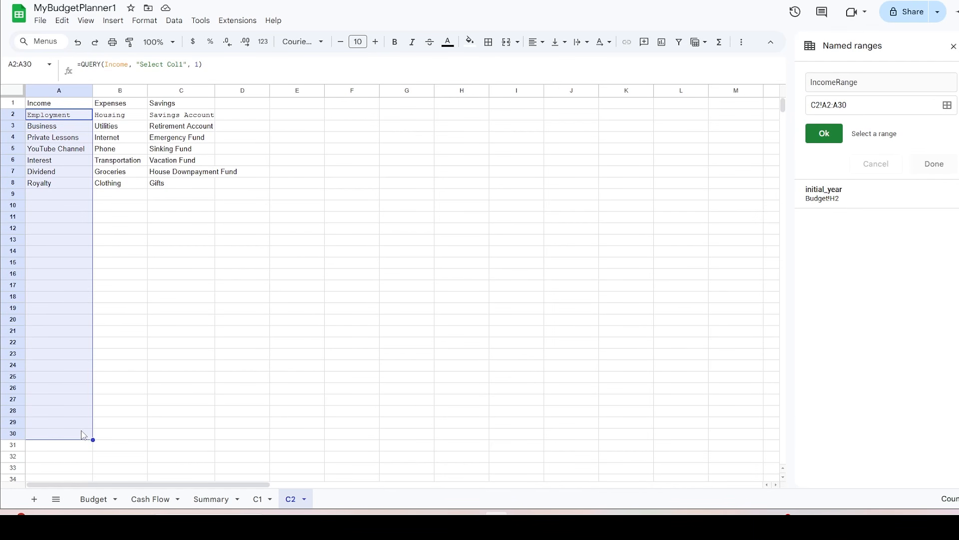
click(826, 133)
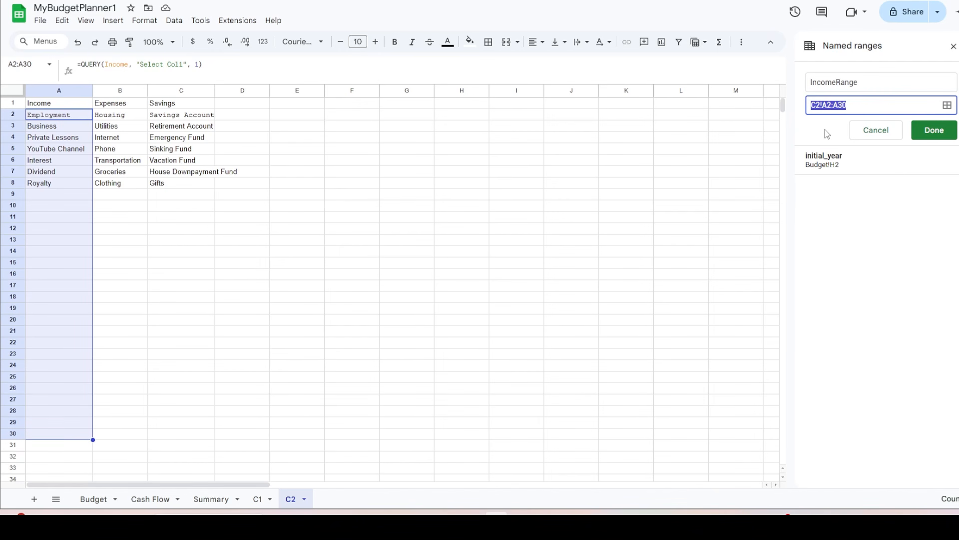
click(924, 131)
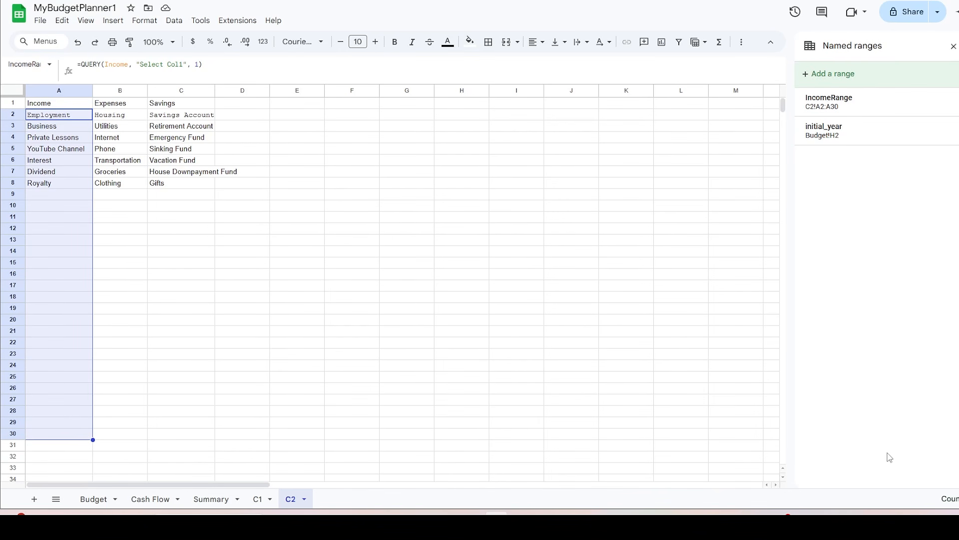
Step: Create a named range called ExpensesRange covering C2!B2:B30
click(836, 74)
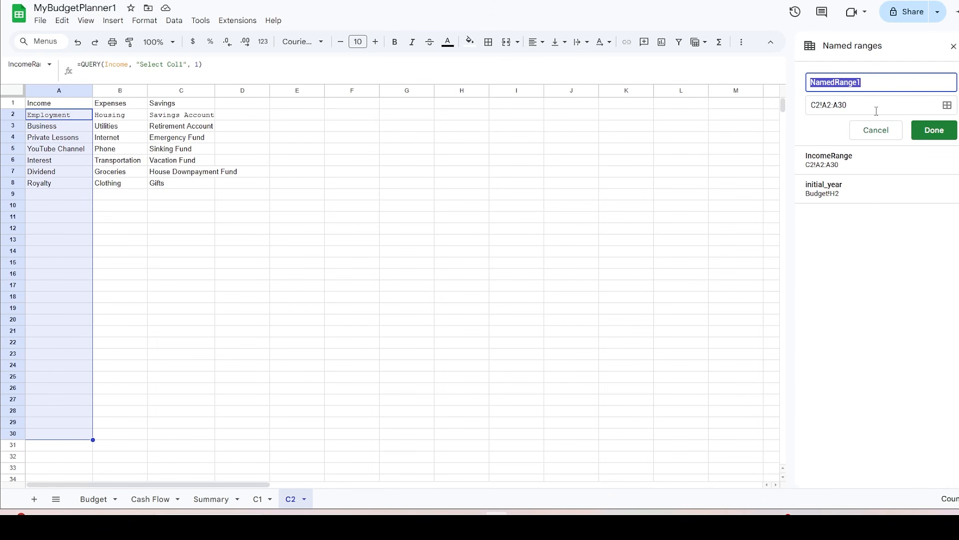
text(ExpensesRange)
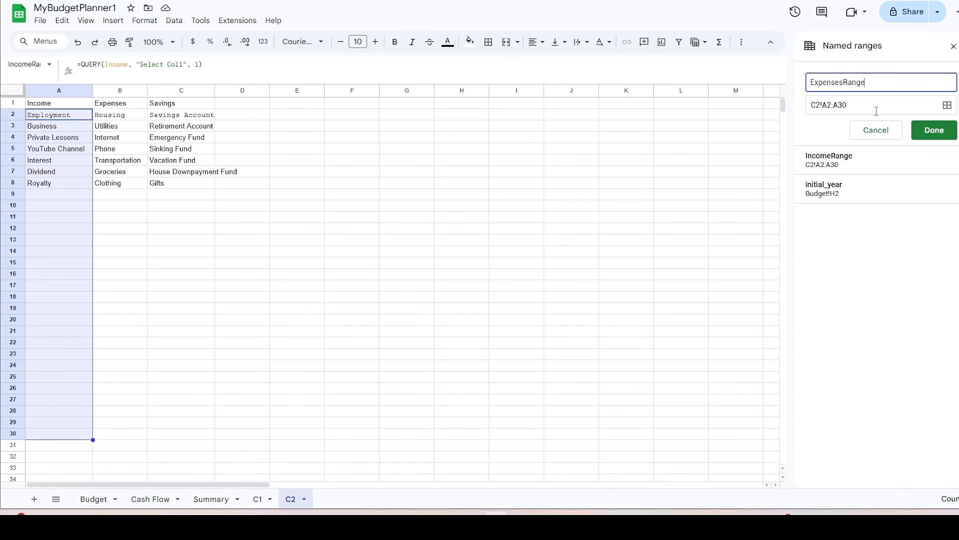
click(947, 105)
drag(124, 115, 142, 437)
click(829, 135)
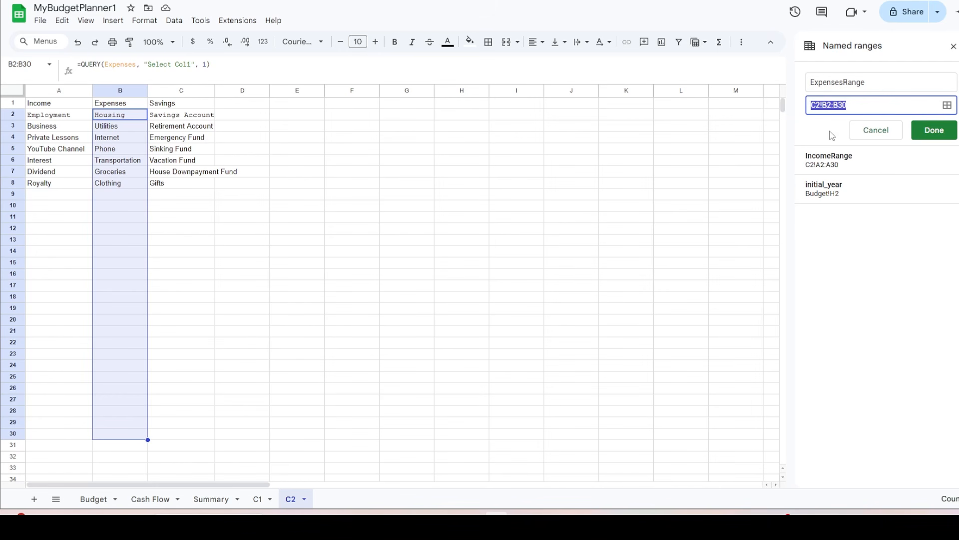
click(935, 131)
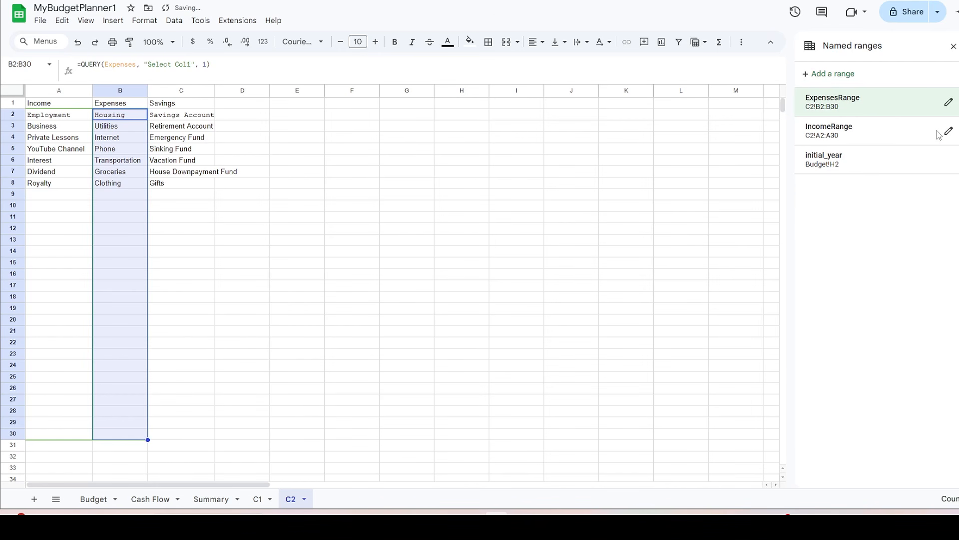
Step: Create a named range called SavingsRange covering C2!C2:C30 and close the named ranges settings
click(849, 74)
text(S)
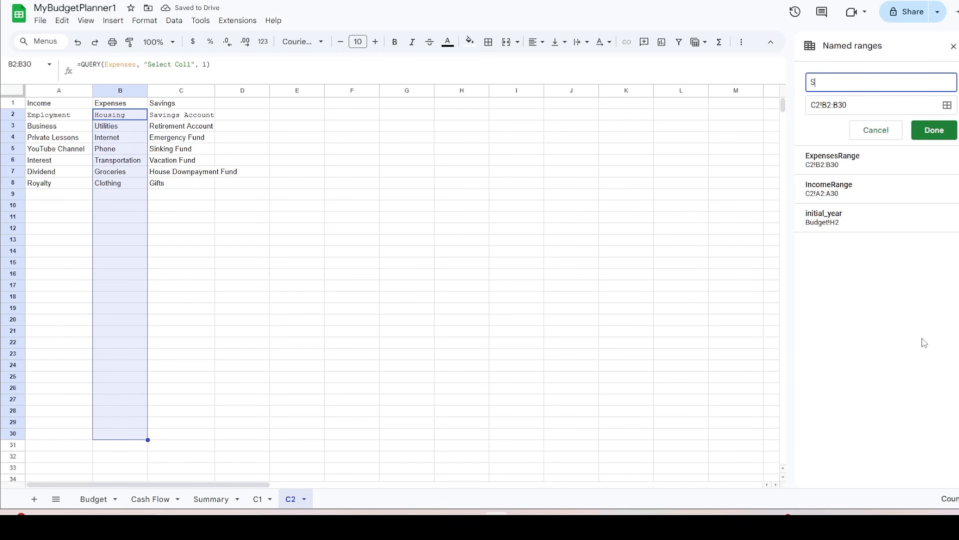
text(avingsRange)
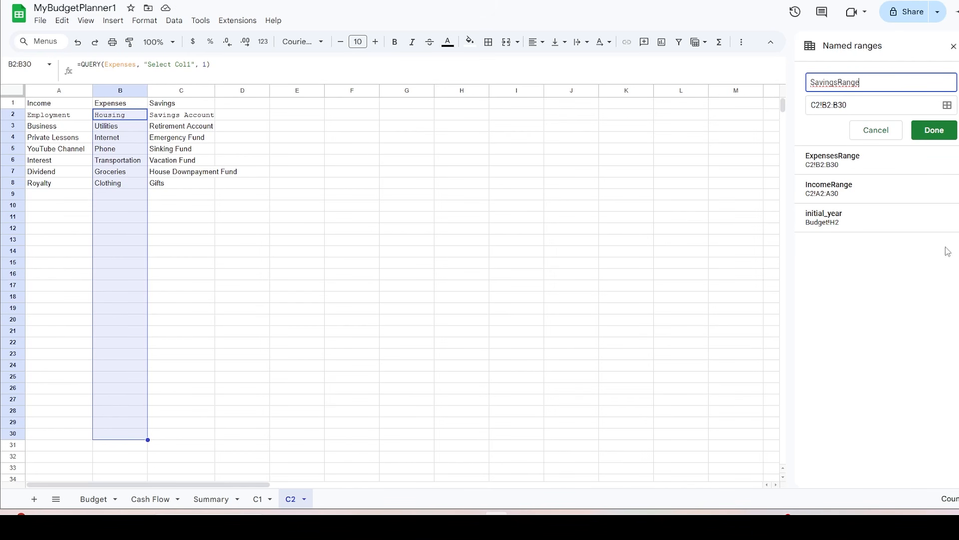
click(946, 106)
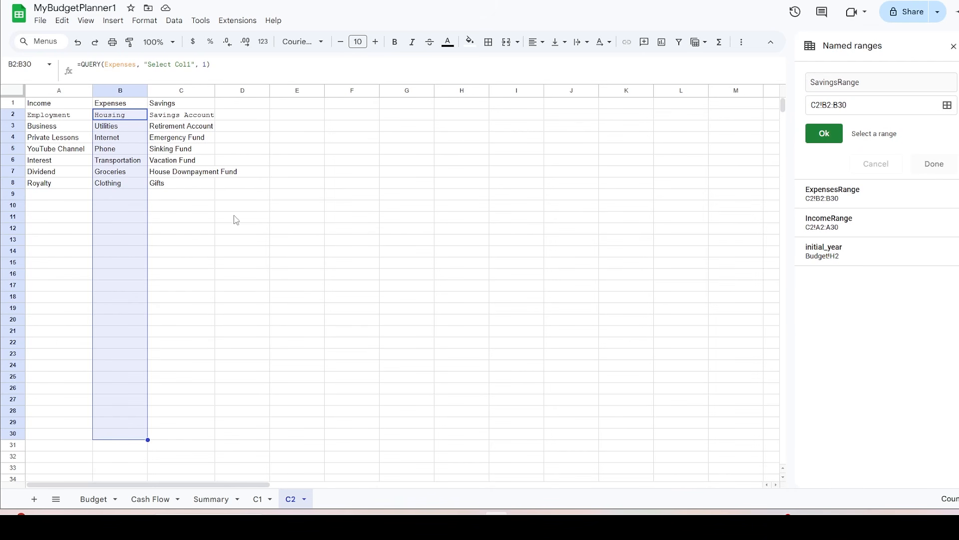
drag(189, 118, 200, 439)
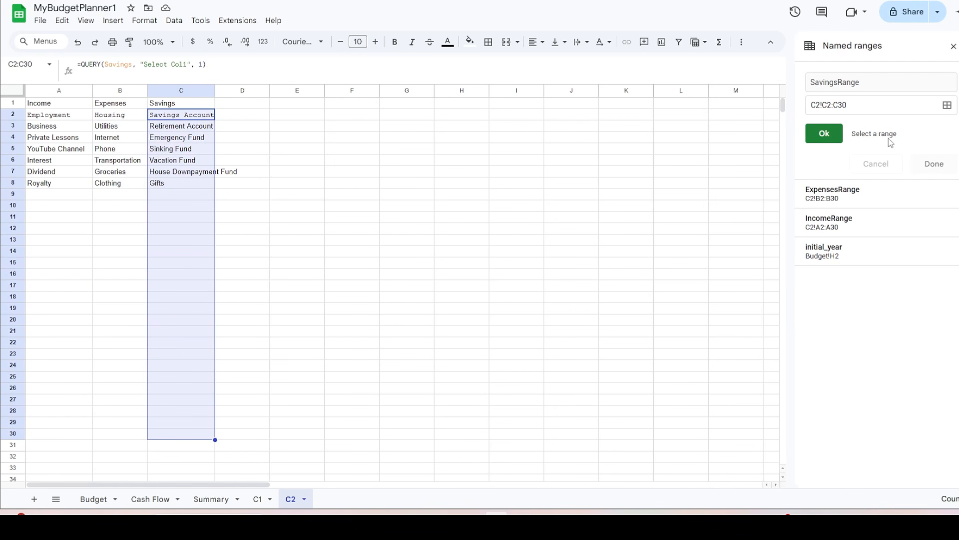
click(823, 134)
click(953, 47)
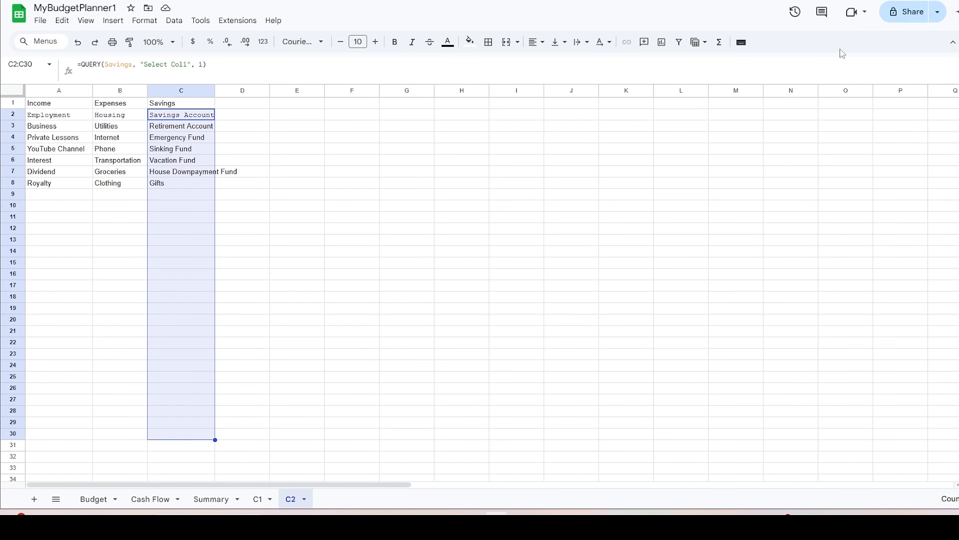
Step: Enter =ARRAYFORMULA(IF(LEN('Cash Flow'!$C$5:$C$25000), TRANSPOSE(ARRAYFORMULA(IF(TRANSPOSE('Cash Flow'!$C$5:$C$25000)=$A$1, INDIRECT("IncomeRange"), IF(TRANSPOSE('Cash Flow'!$C$5:$C$25000)=$B$1, INDIRECT("ExpensesRange"), IF(TRANSPOSE('Cash Flow'!$C$5:$C$25000)=$C$1, INDIRECT("SavingsRange")))))), "")) in I1
click(524, 106)
click(481, 67)
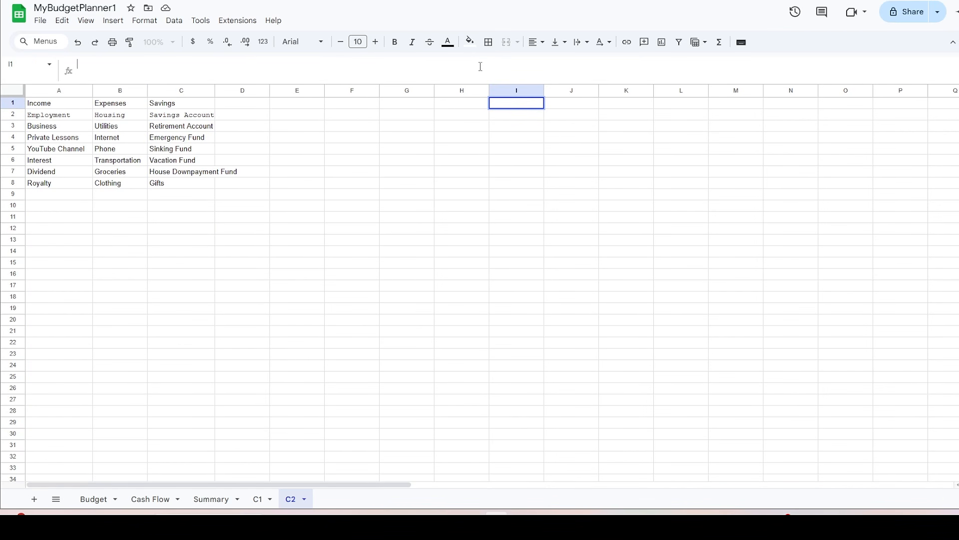
text(=ARRAYFORMULA(IF(LEN('Cash Flow'!$C$5:$C$25000), TRANSPOSE(ARRAYFORMULA(IF(TRANSPOSE('Cash Flow'!$C$5:$C$25000)=$A$1, INDIRECT("IncomeRange"), IF(TRANSPOSE('Cash Flow'!$C$5:$C$25000)=$B$1, INDIRECT("ExpensesRange"), IF(TRANSPOSE('Cash Flow'!$C$5:$C$25000)=$C$1, INDIRECT("SavingsRange")))))), "")))
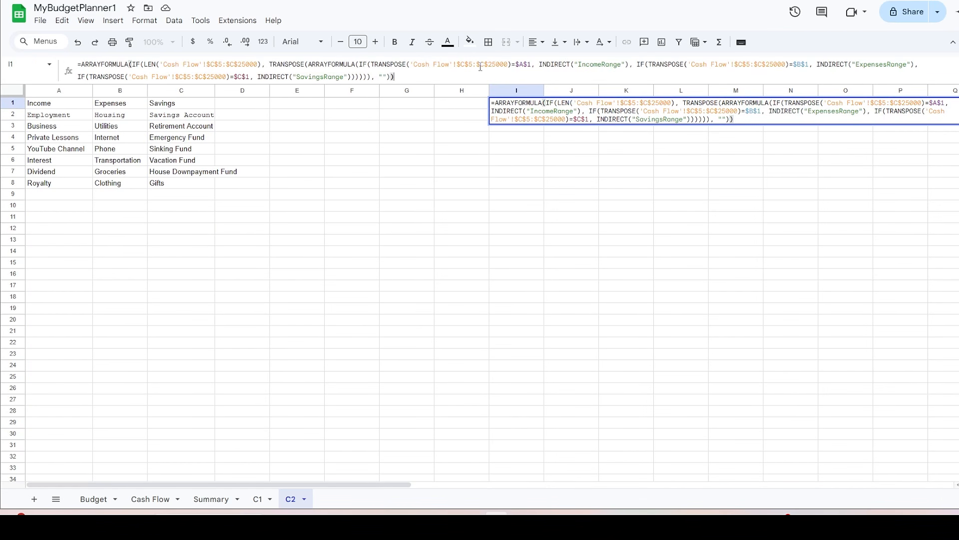
key(Return)
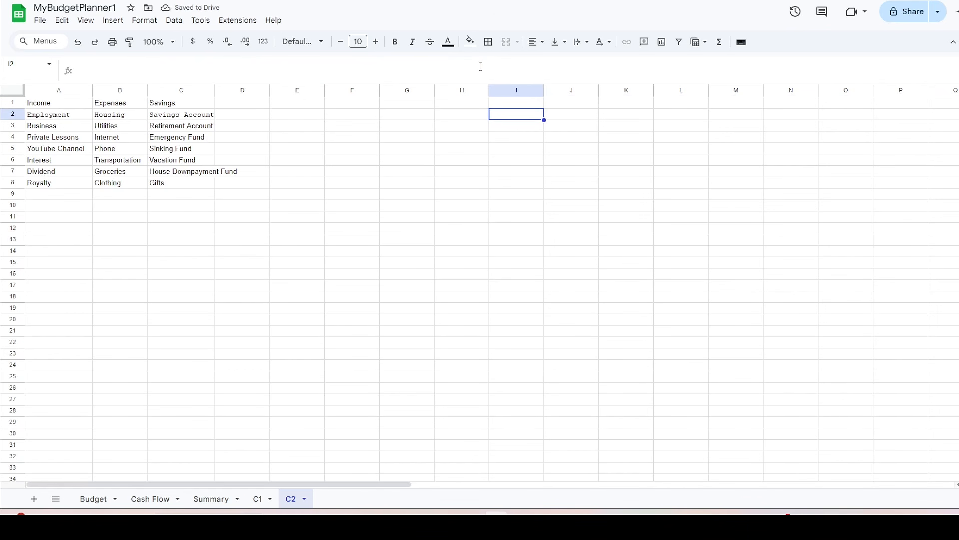
key(Up)
Step: Insert 15 columns to the right of column Z, based on a selection of columns L to Z
scroll(475, 285, right, 5)
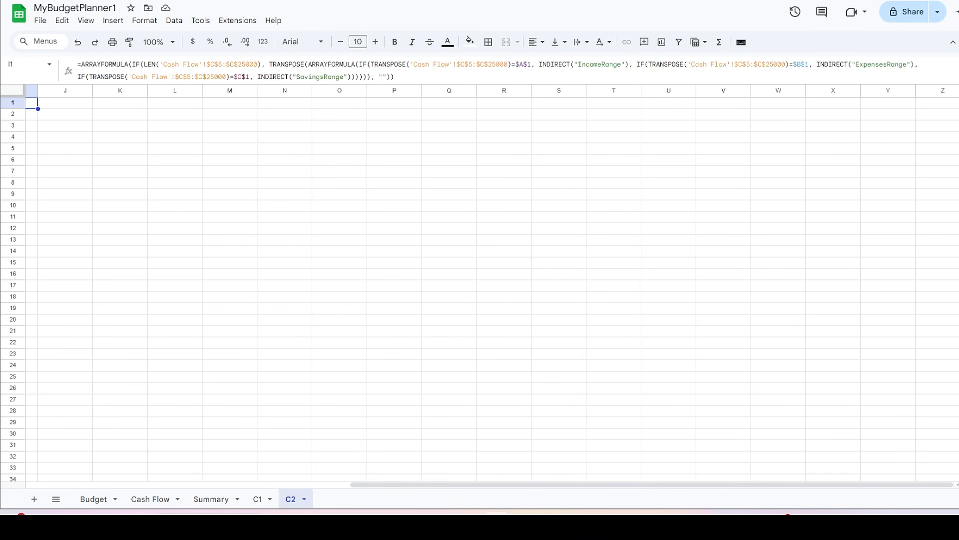
click(932, 92)
drag(175, 90, 921, 124)
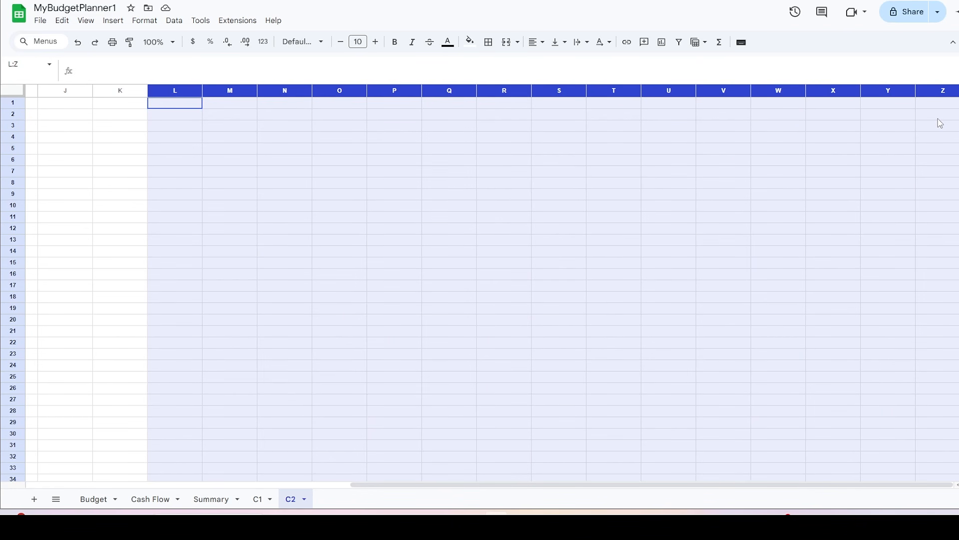
right_click(938, 122)
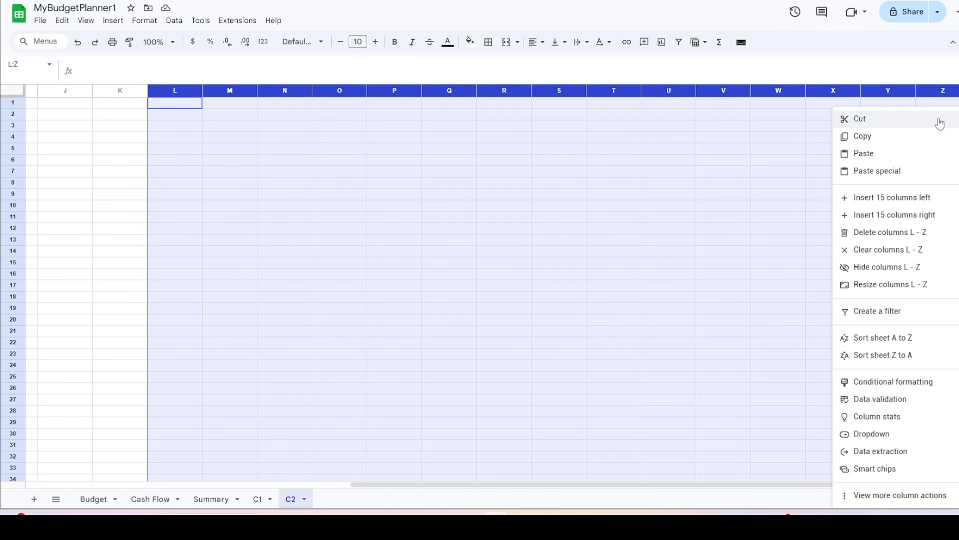
click(919, 215)
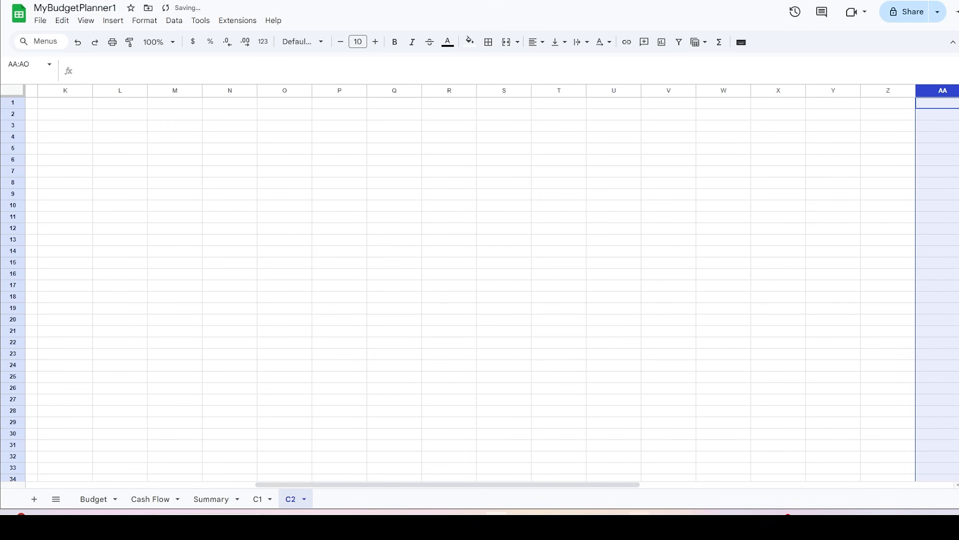
Step: On the Cash Flow sheet, set the date in B5 to 11-Feb-25 and the type in C5 to Expenses
drag(619, 485, 956, 483)
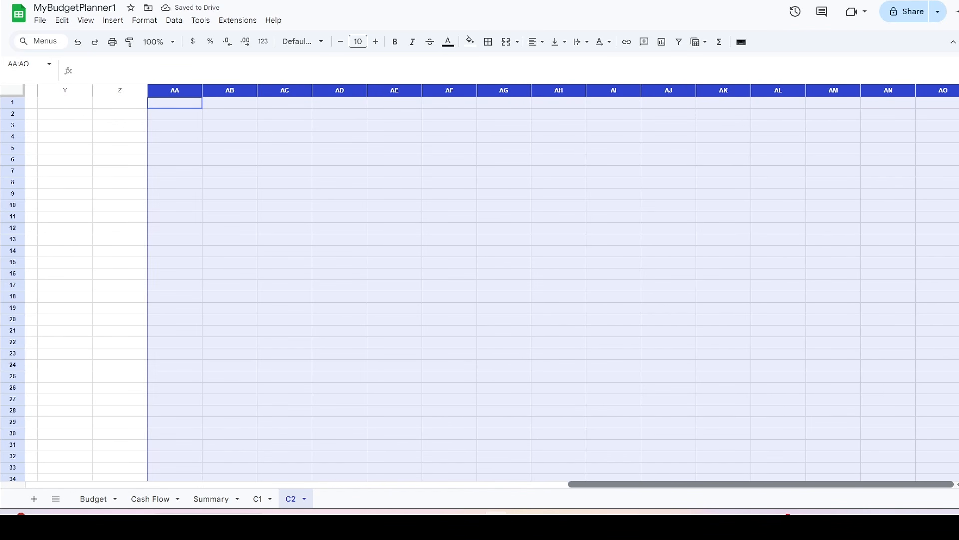
click(291, 501)
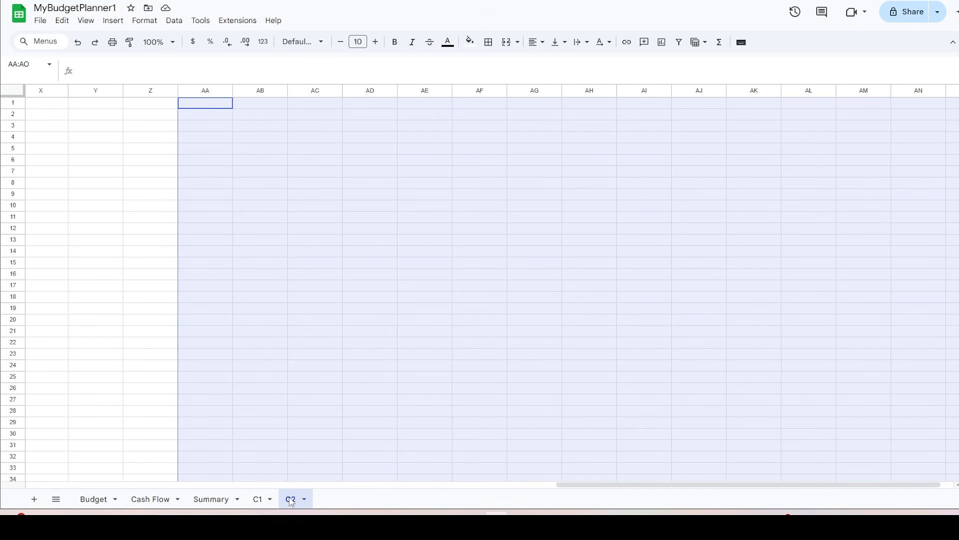
click(150, 499)
double_click(107, 148)
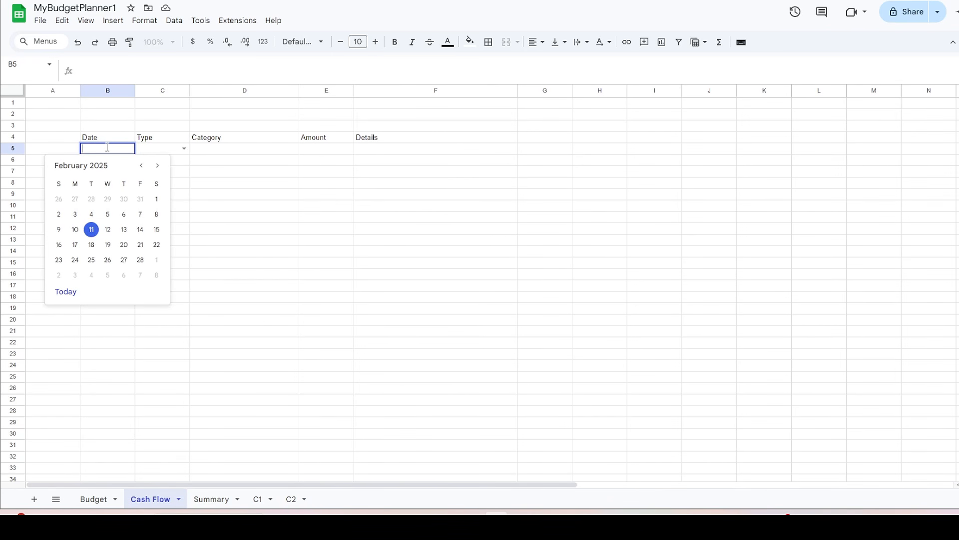
click(90, 230)
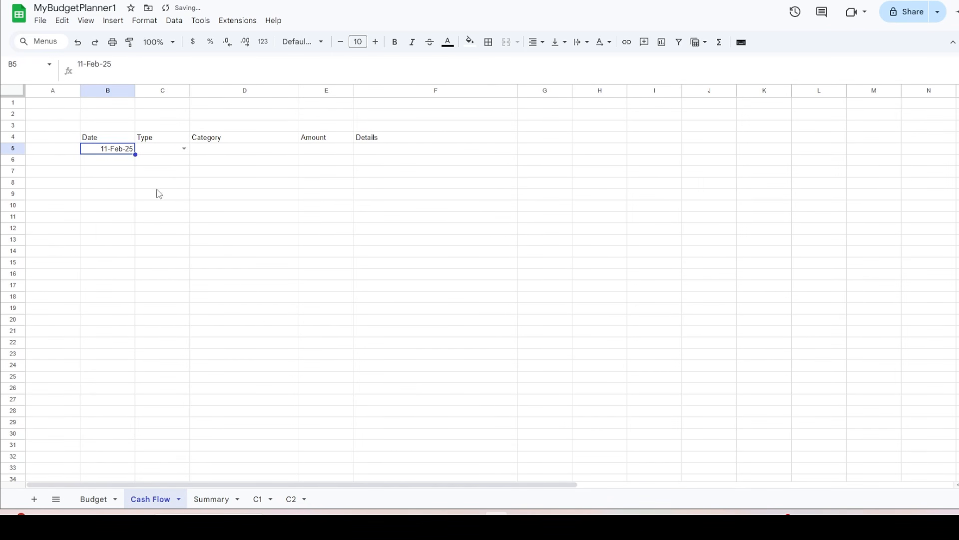
click(184, 149)
click(173, 181)
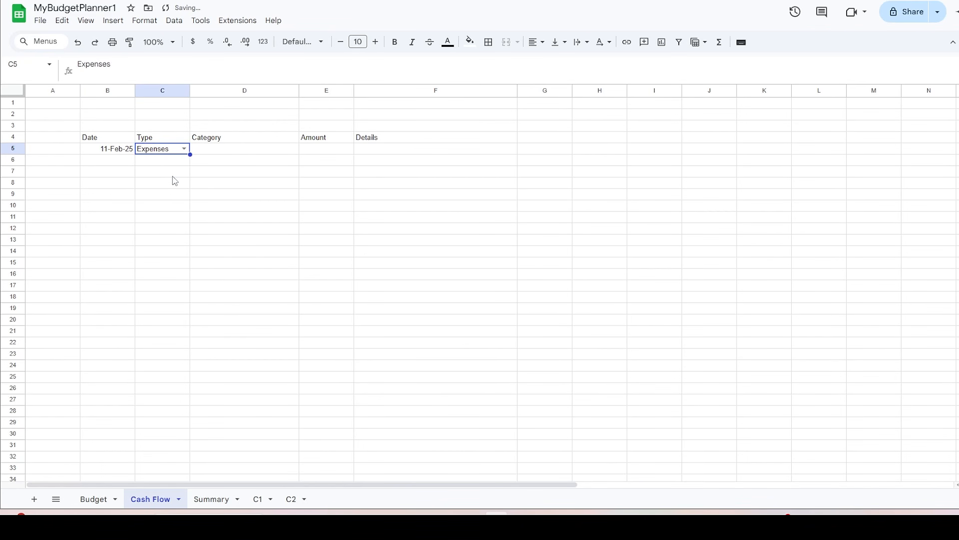
Step: Check the category list that the formula in I1 spills across row 1 of the C2 sheet
click(291, 499)
drag(754, 485, 315, 485)
drag(284, 107, 623, 107)
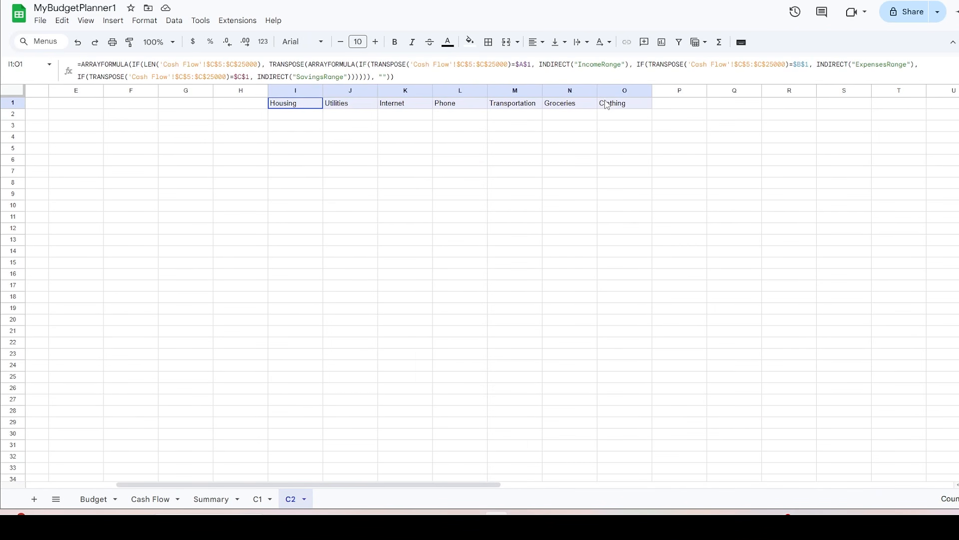
Step: Add a dropdown from a range to Category cell D5 on Cash Flow, using 'C2'!$I1:$AL1 as its source
click(149, 499)
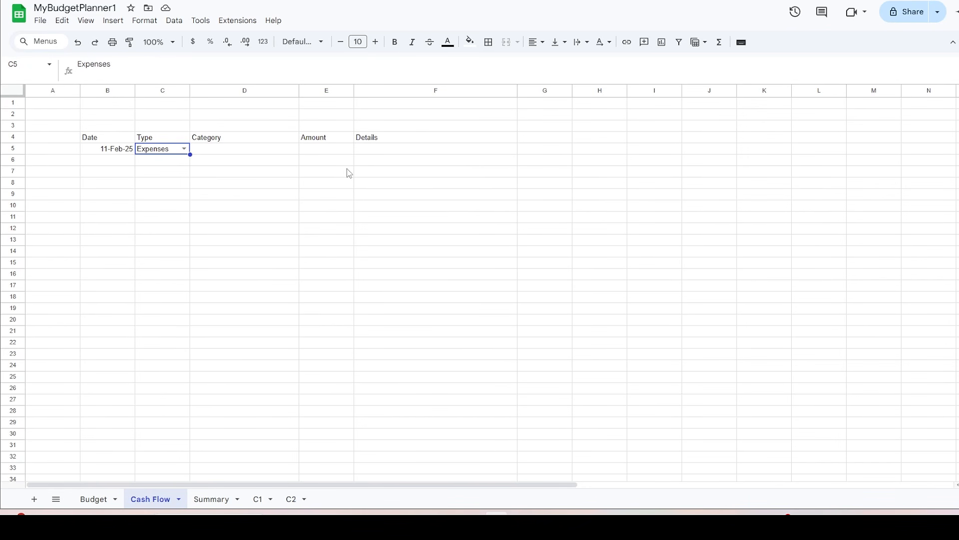
click(247, 153)
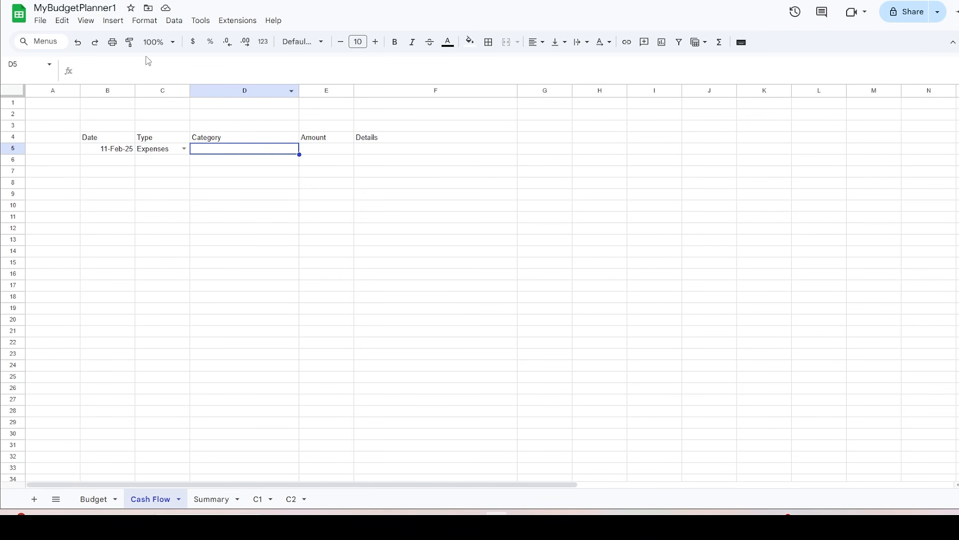
click(113, 21)
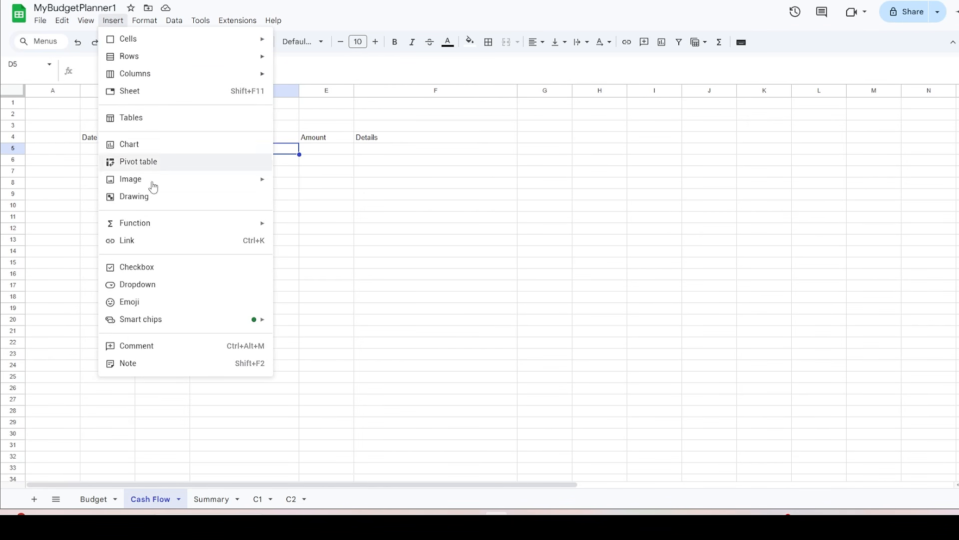
click(157, 285)
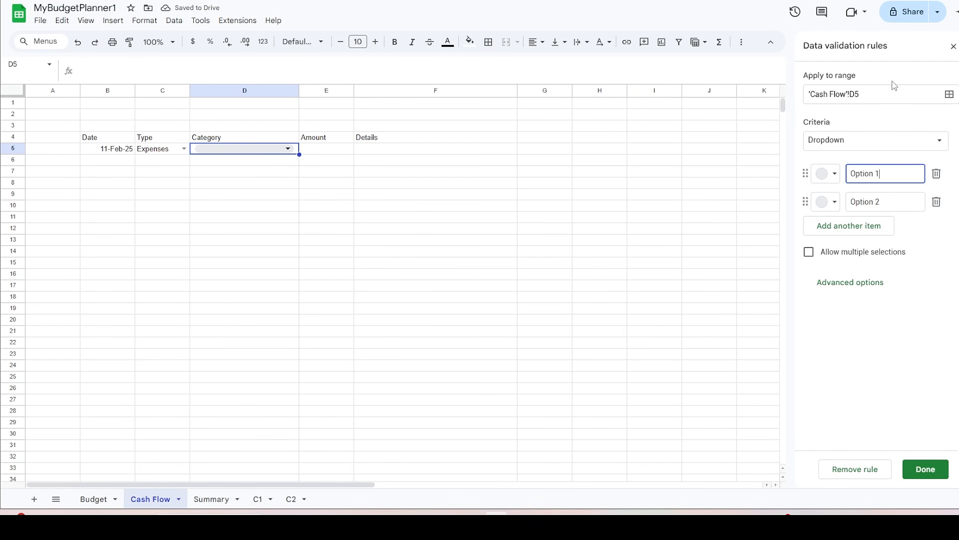
click(939, 142)
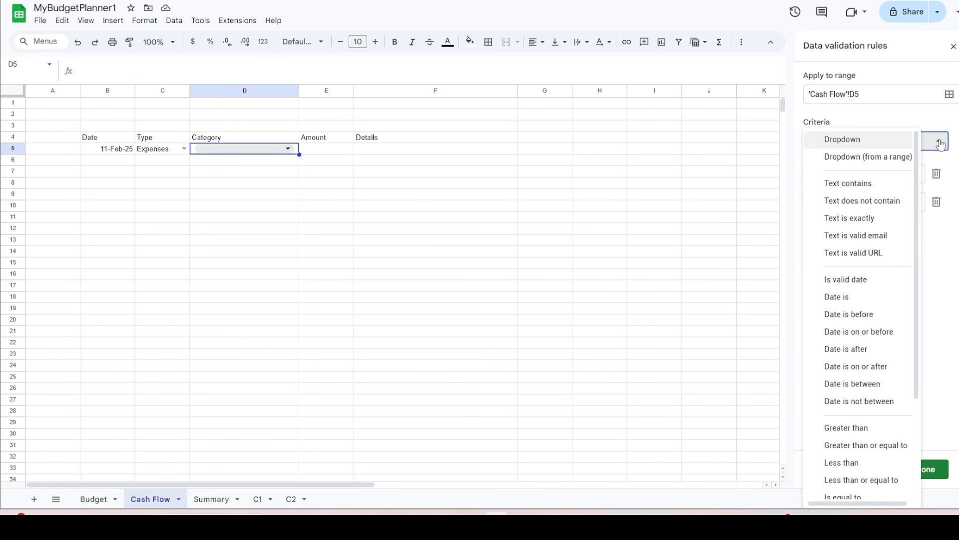
click(887, 160)
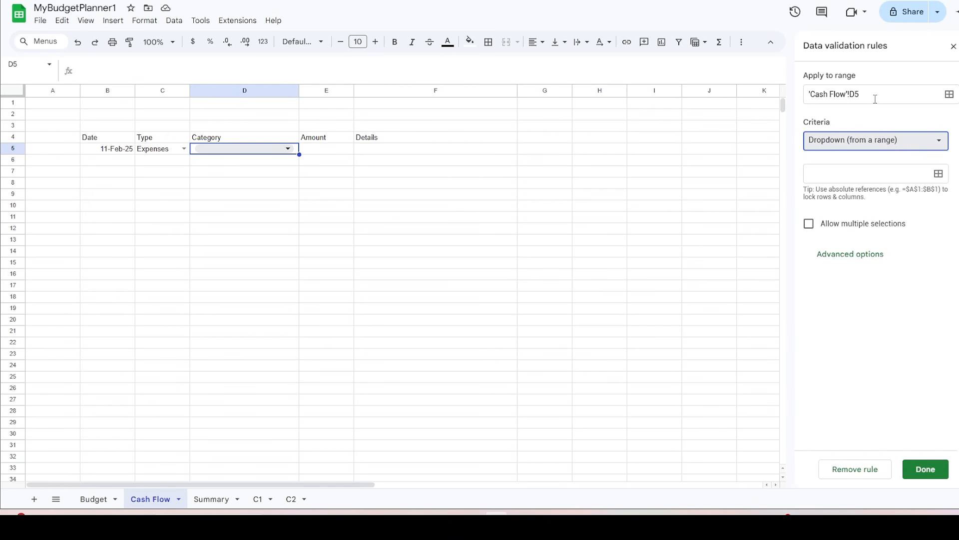
click(867, 93)
click(857, 173)
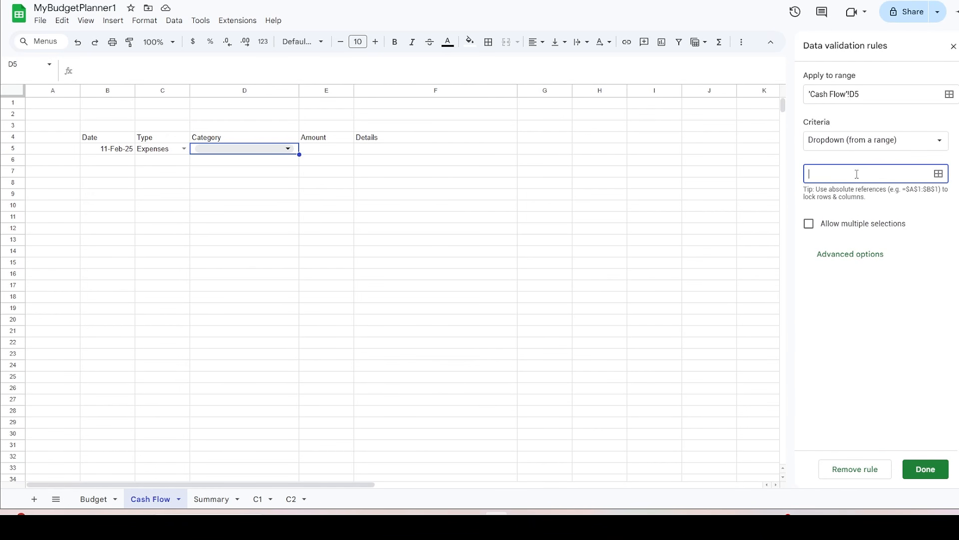
text('C2'!$I1:$AL1)
Step: Set the D5 dropdown's display style to Arrow and save the validation rule
click(864, 254)
click(824, 396)
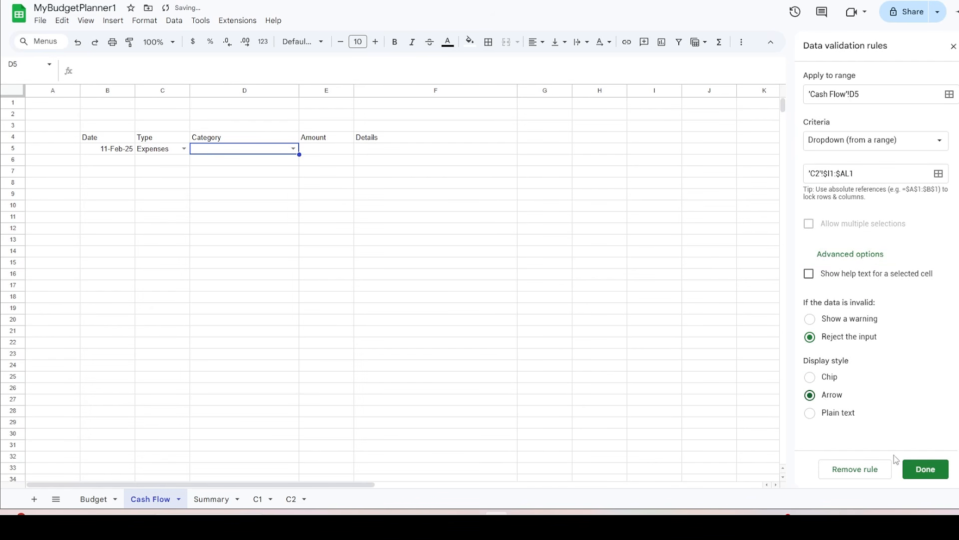
click(924, 469)
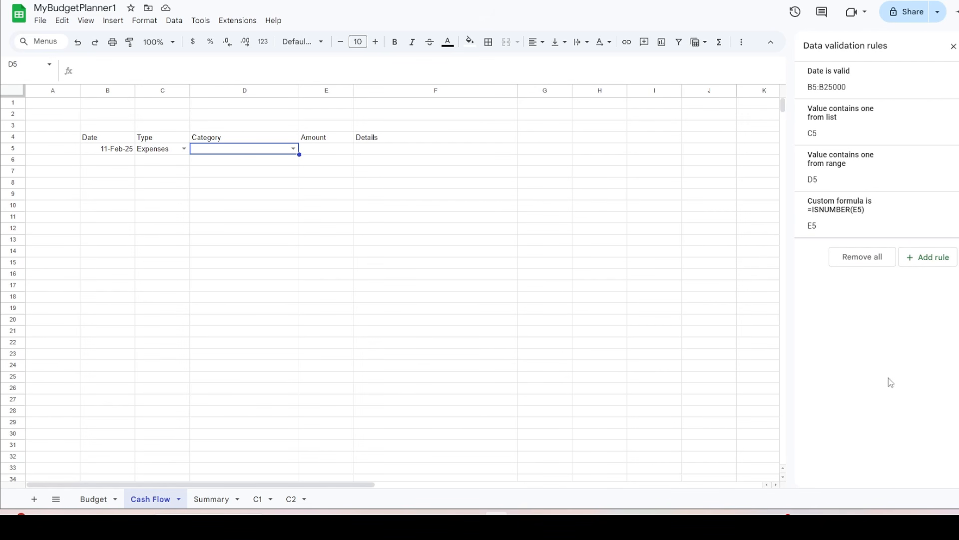
Step: Choose Housing as the category in D5
click(294, 148)
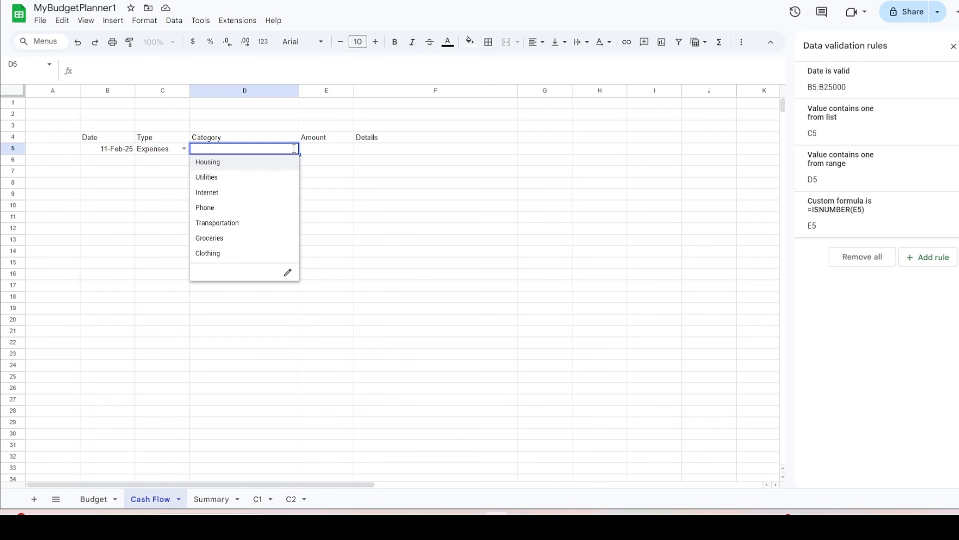
click(267, 165)
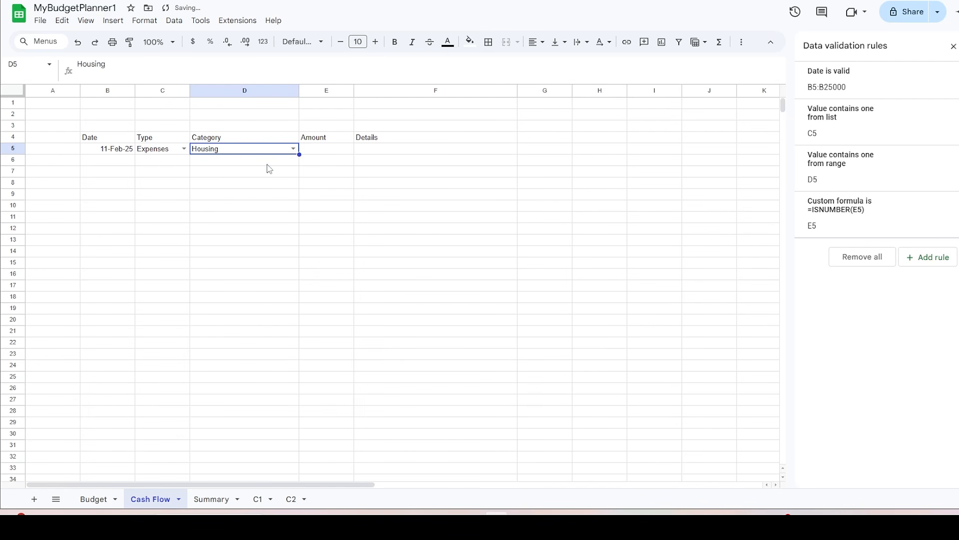
Step: Change the type in C5 to Income and the category in D5 to Employment
click(183, 148)
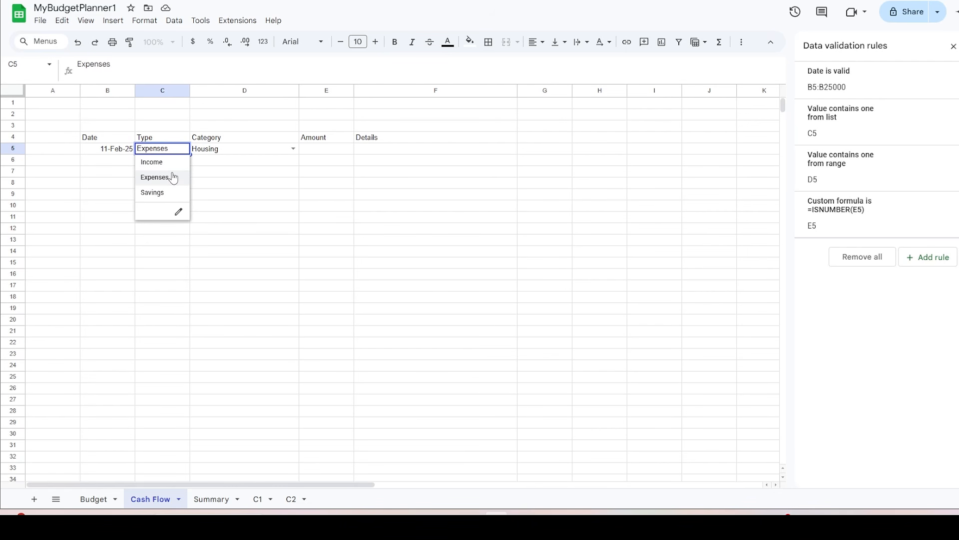
click(172, 167)
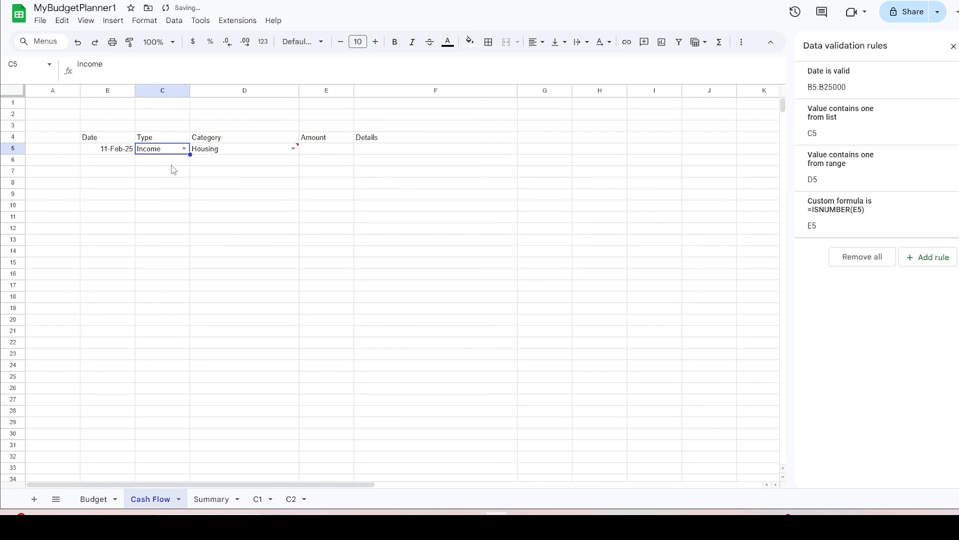
mouse_move(299, 148)
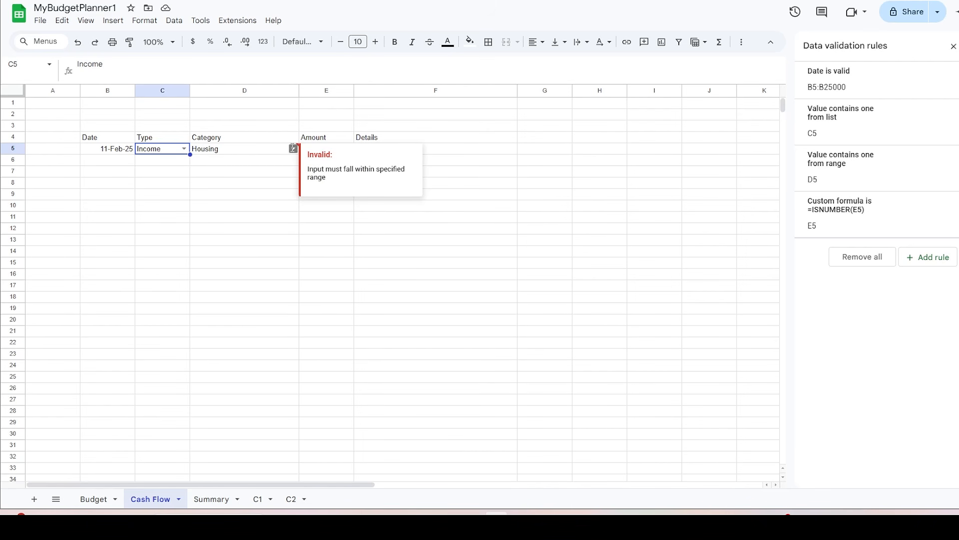
click(292, 149)
click(241, 161)
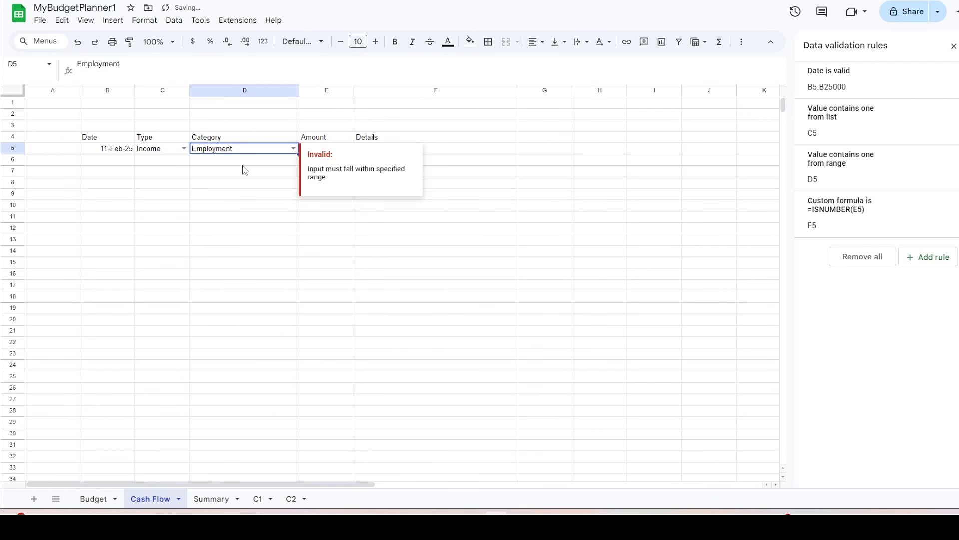
click(242, 173)
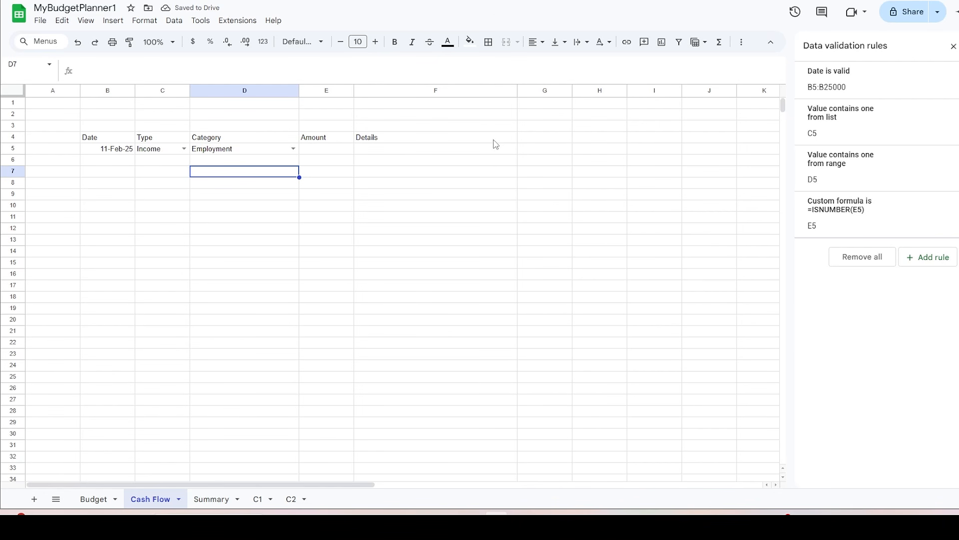
Step: Close the data validation rules and enter 4000 as the amount in E5
click(953, 46)
click(330, 139)
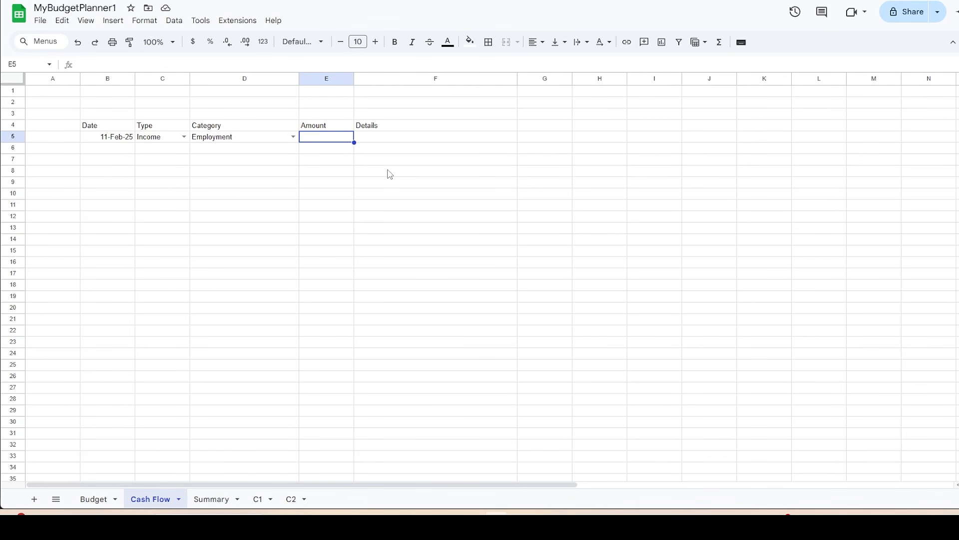
text(4000)
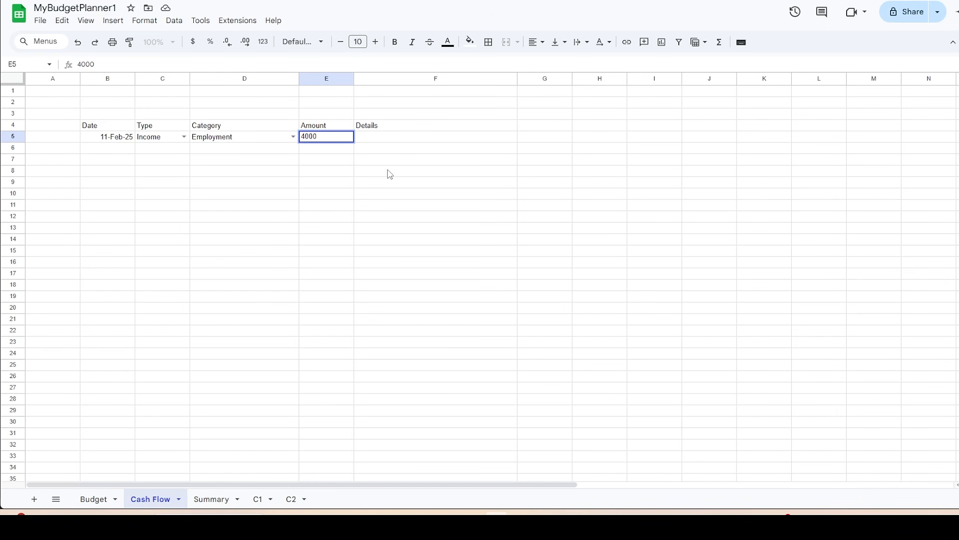
key(Return)
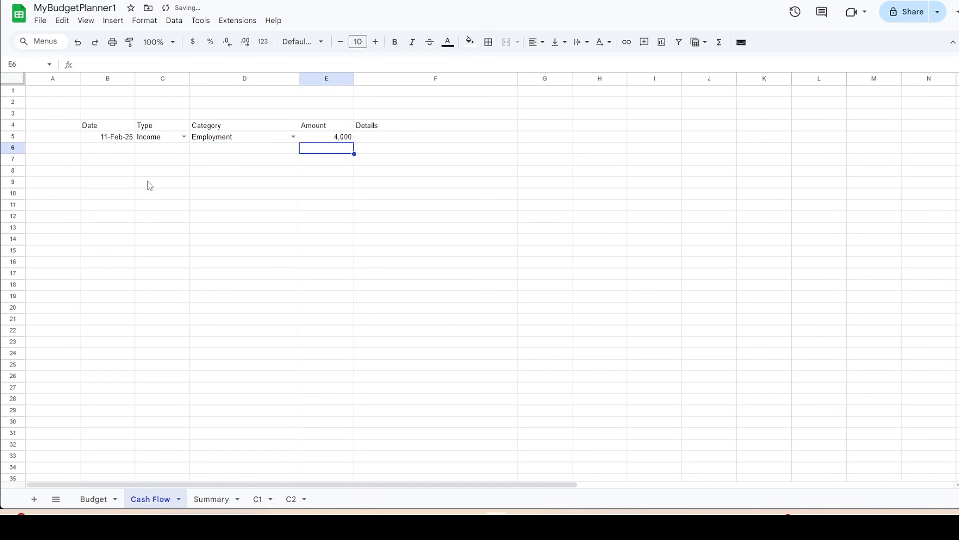
Step: Convert the header and entry rows B4:F5 into a table
drag(99, 126, 364, 141)
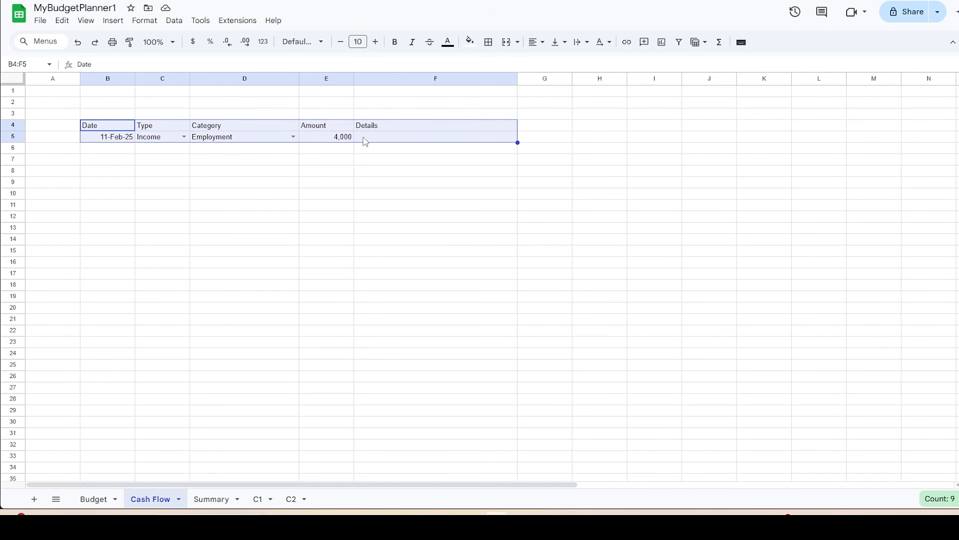
right_click(365, 142)
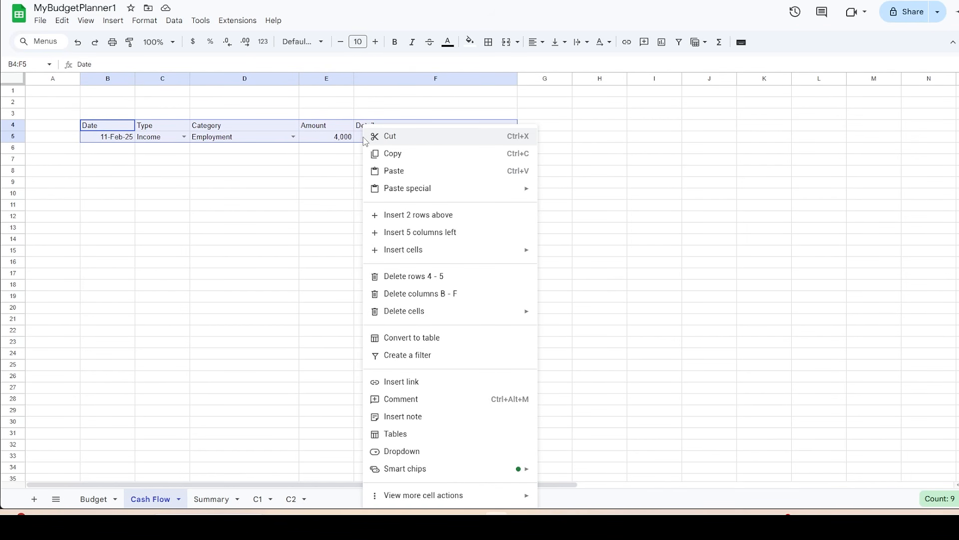
click(459, 339)
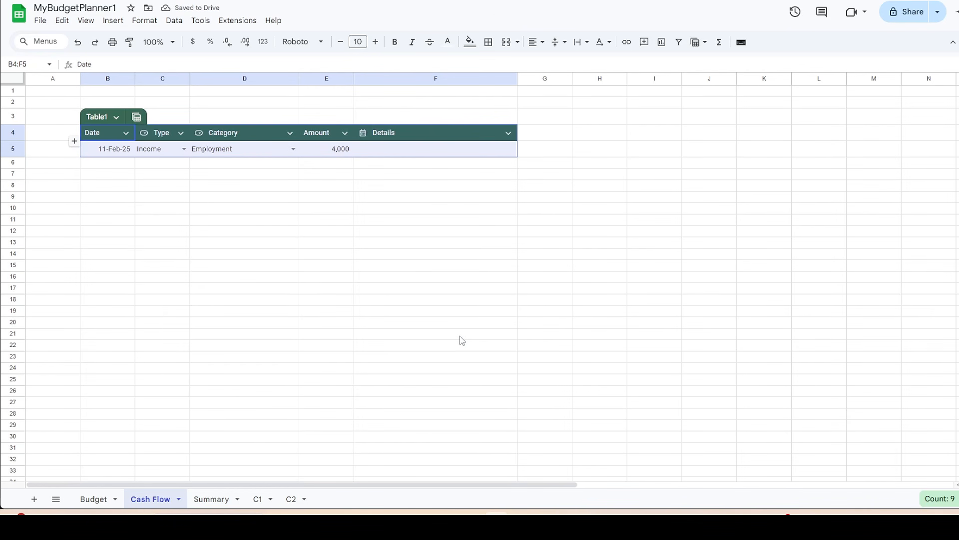
Step: Rename the new table as Cash_Flow
click(116, 118)
click(143, 136)
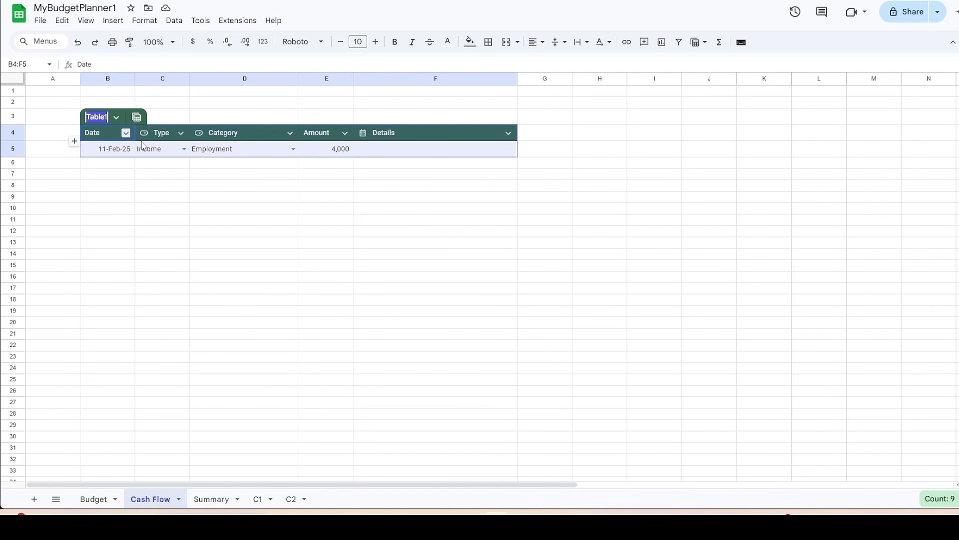
text(Cash_Flow)
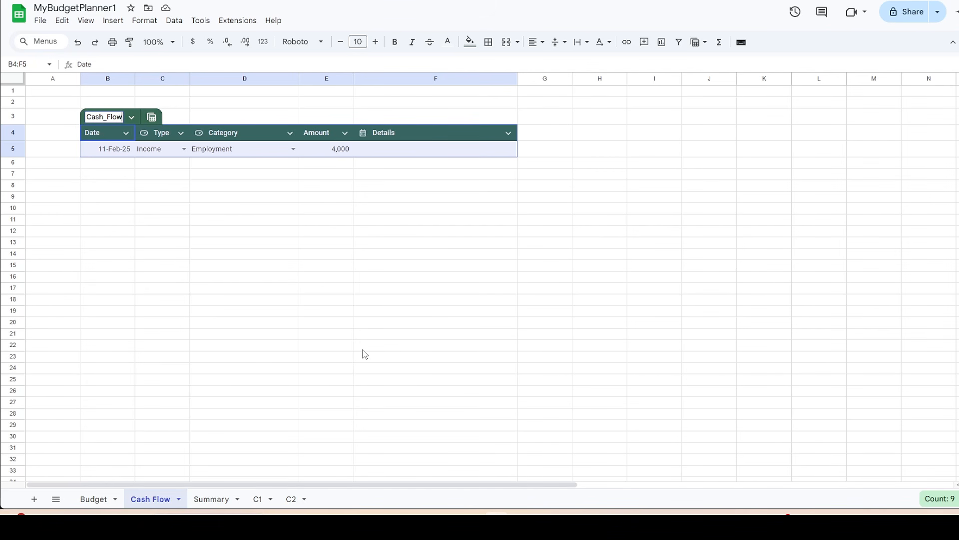
key(Return)
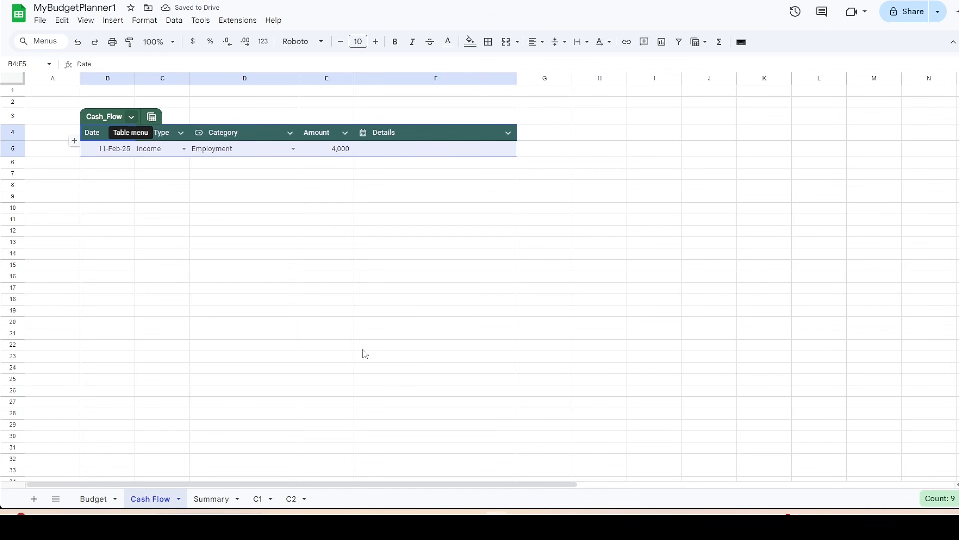
Step: Enter "" in cell B3, behind the table's name label
click(117, 103)
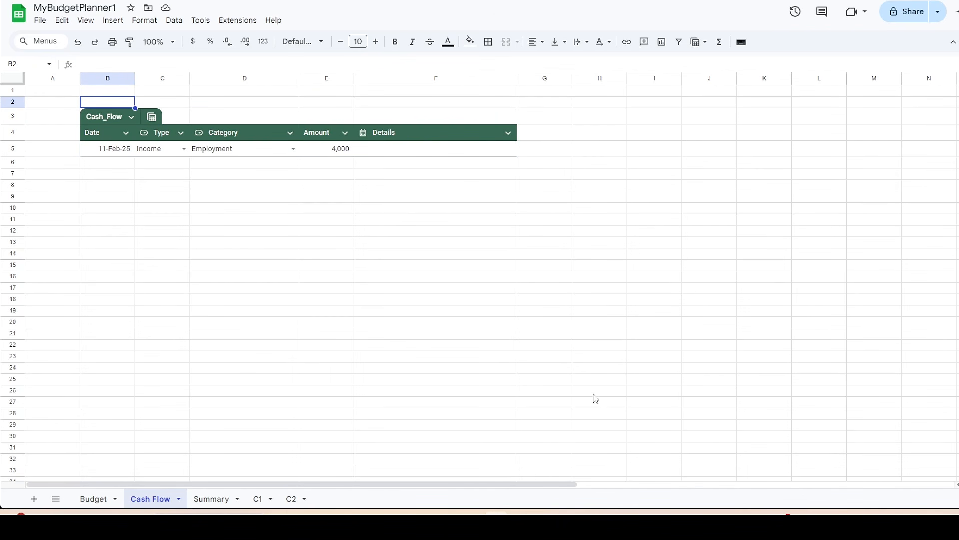
key(Down)
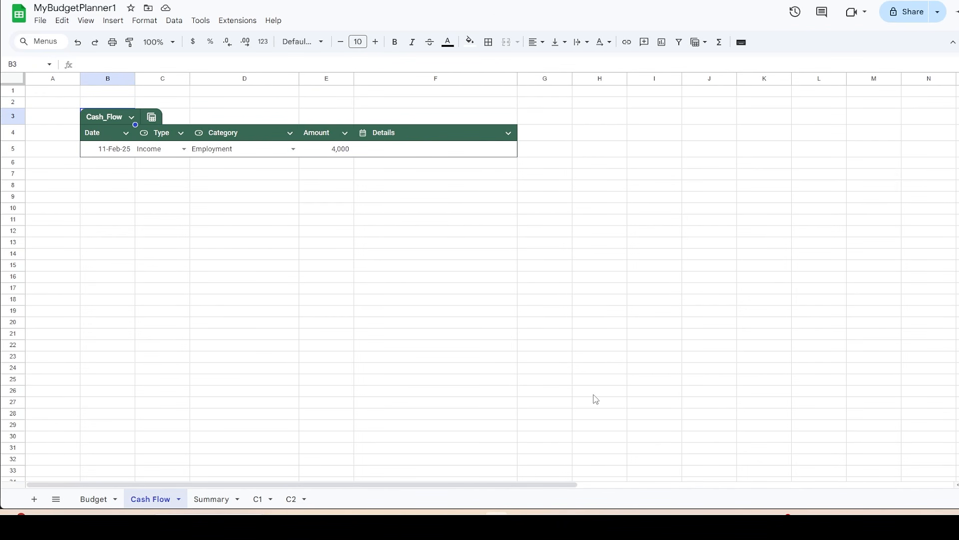
click(91, 59)
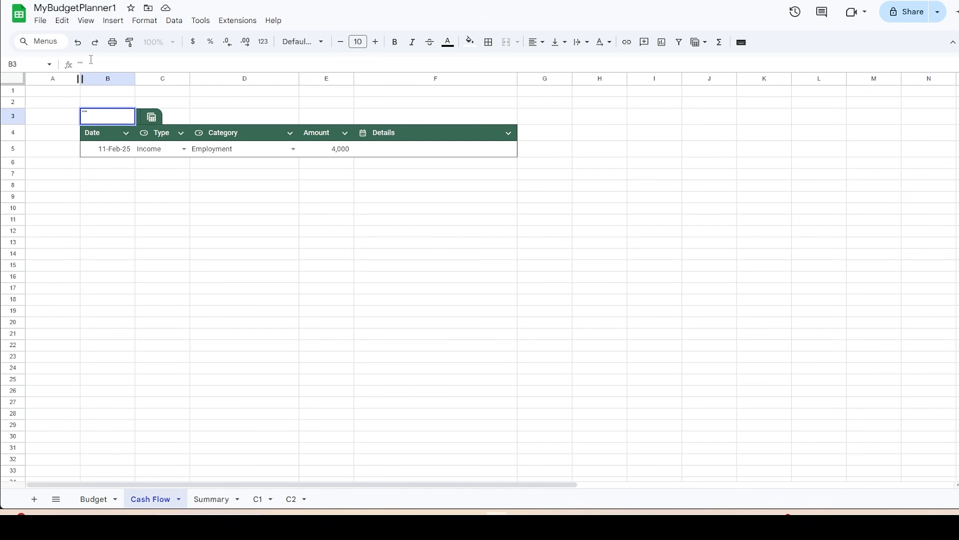
key(Return)
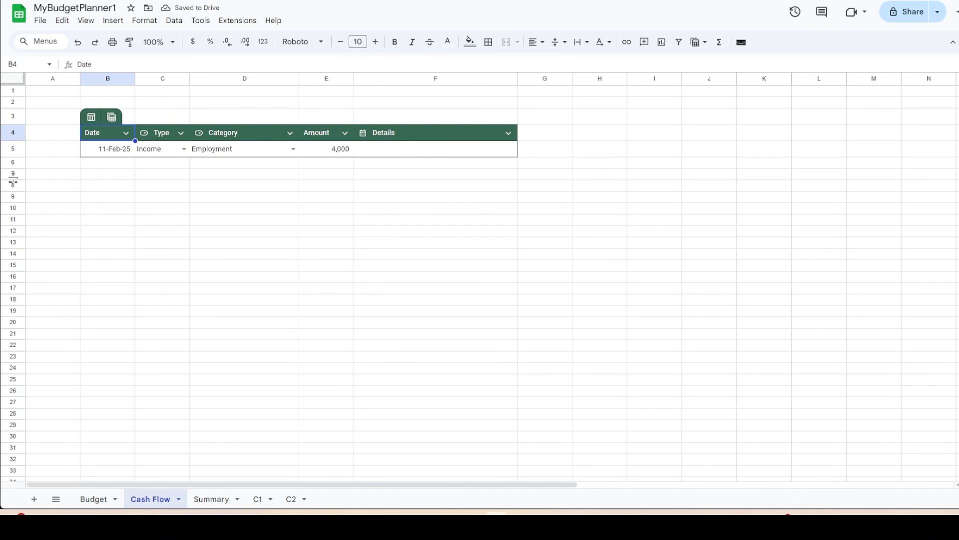
Step: Set the header color of the Cash Flow table B4:F5 to custom hex #577590 in its alternating colors
drag(109, 134, 467, 156)
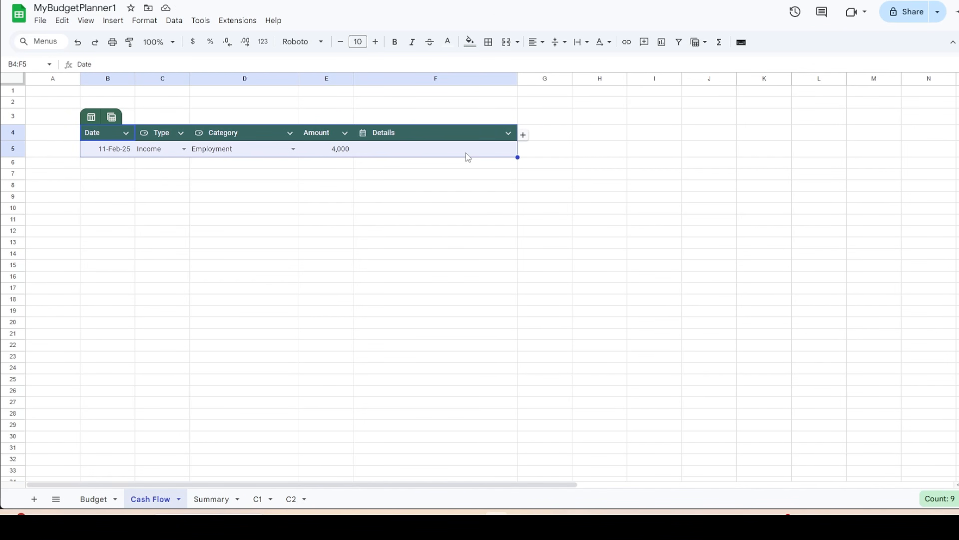
click(147, 21)
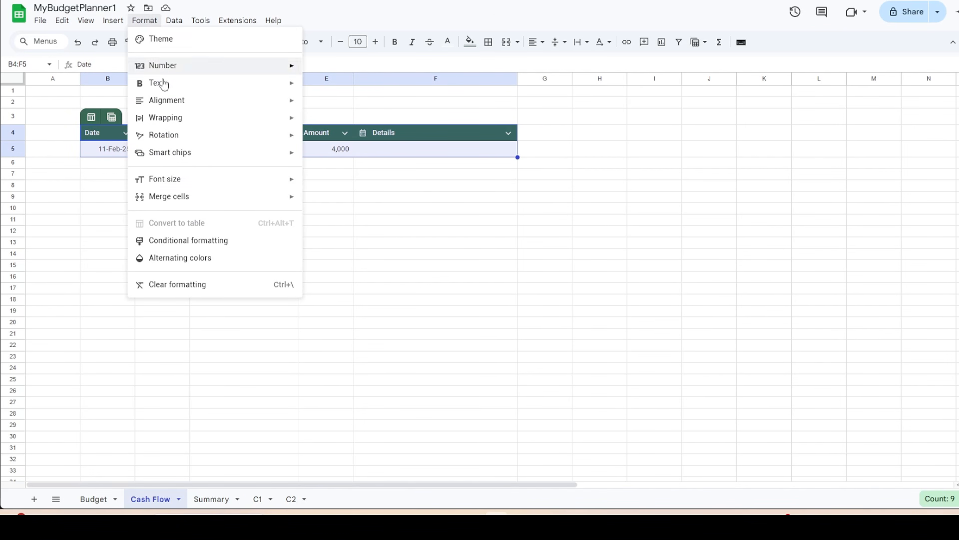
click(174, 259)
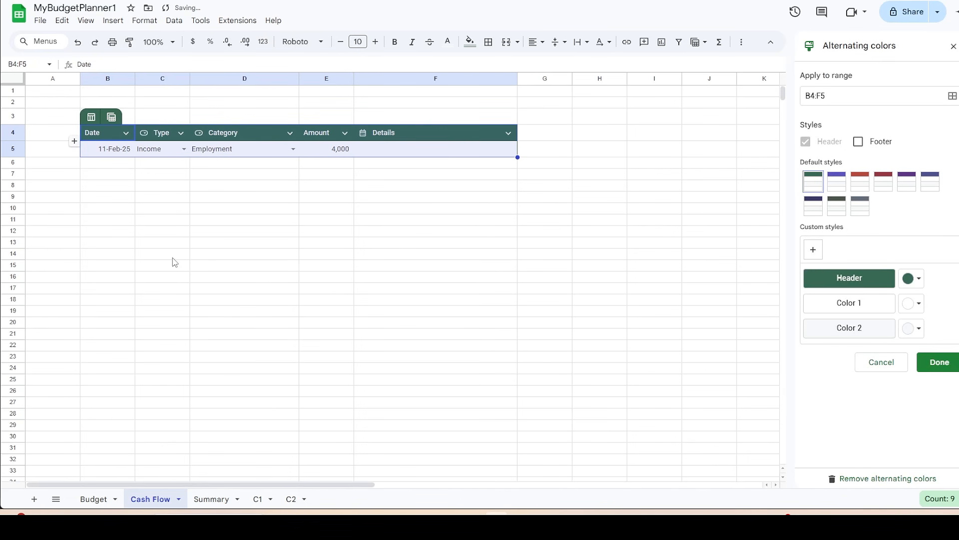
click(918, 279)
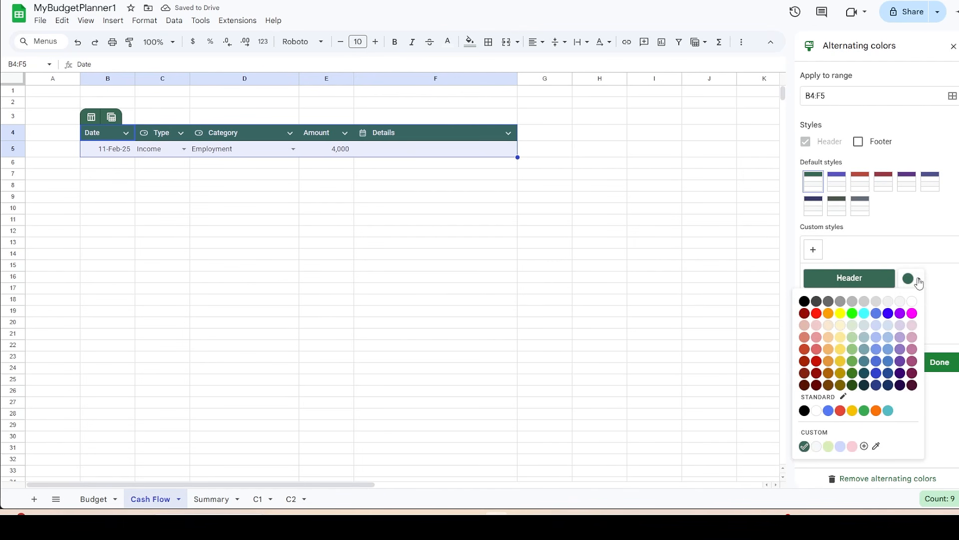
click(865, 445)
text(#)
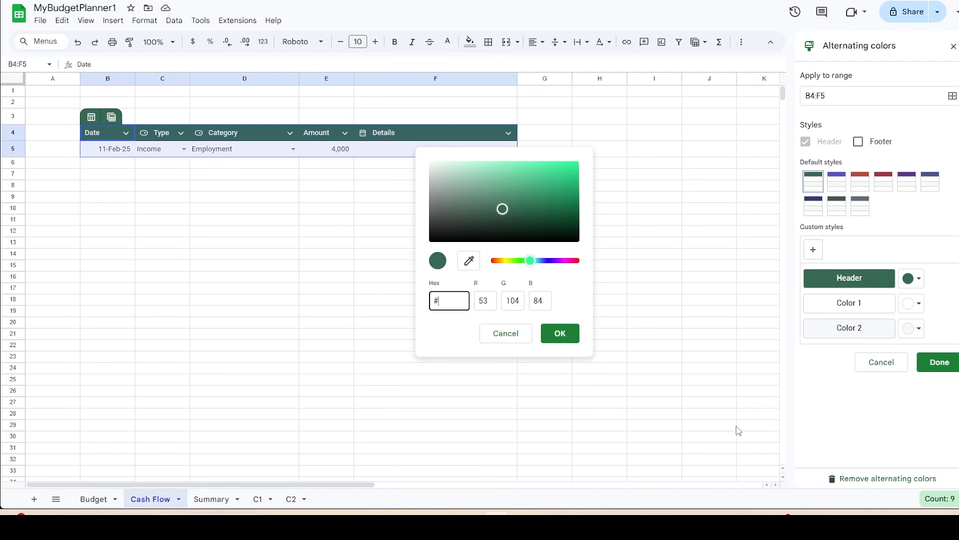
text(577590)
key(Return)
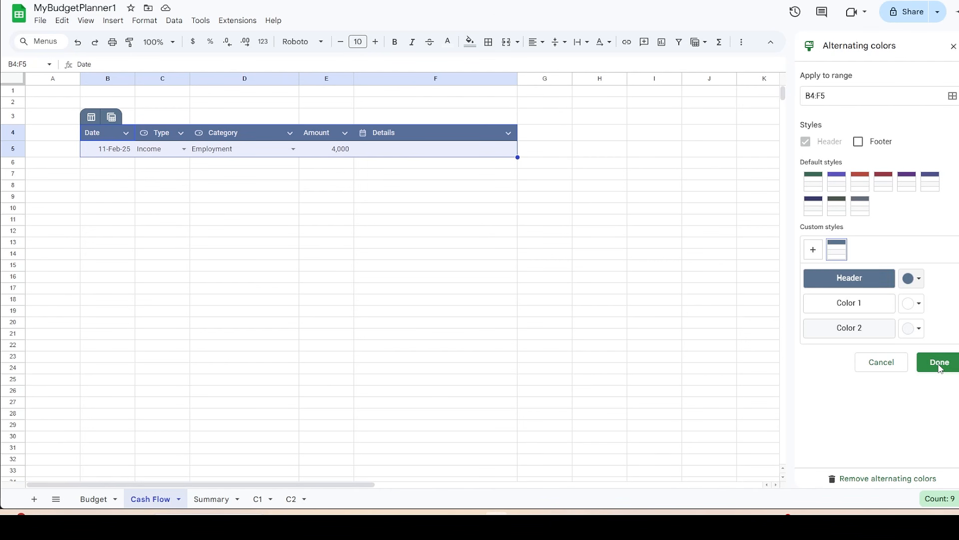
click(939, 362)
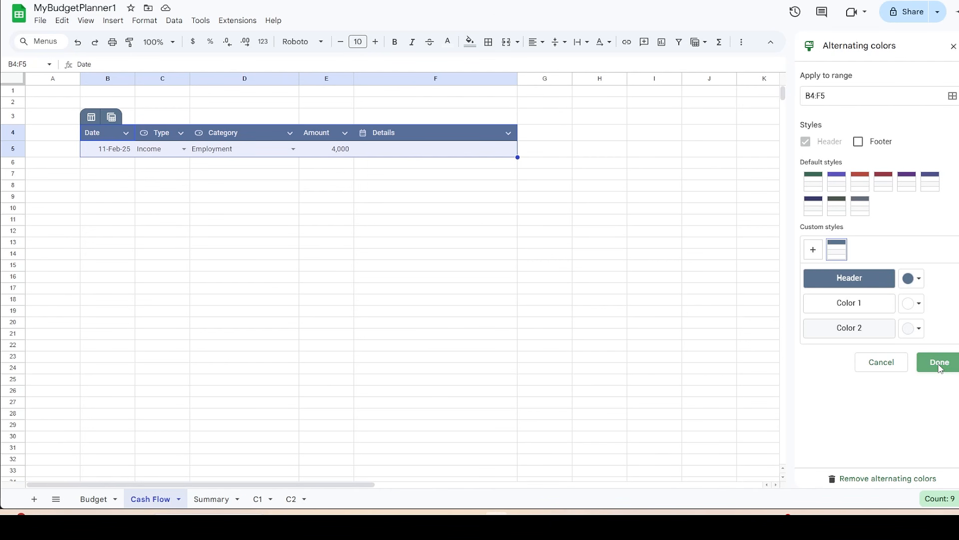
click(681, 359)
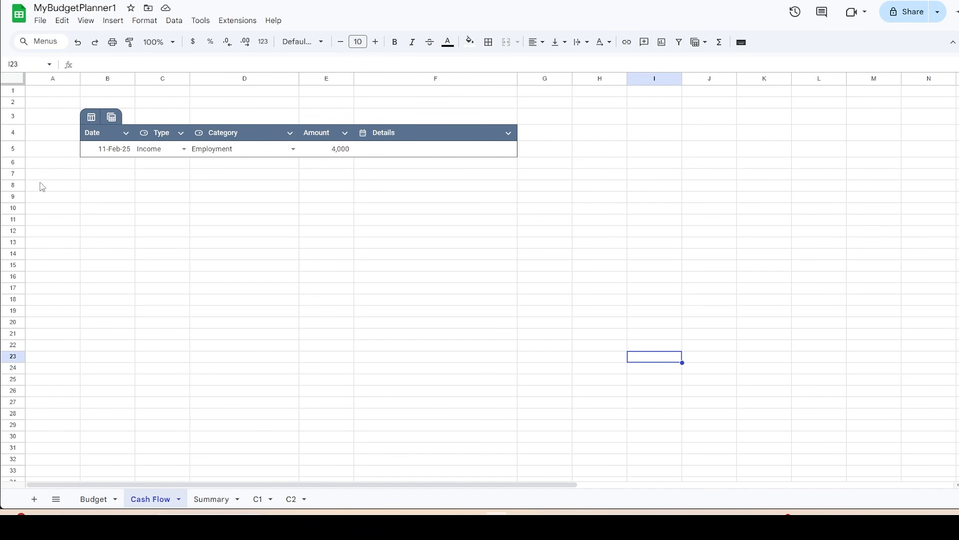
Step: Add an entry in row 6 dated 12-Feb-25 with type Expenses, category Housing and amount 1,200
double_click(102, 163)
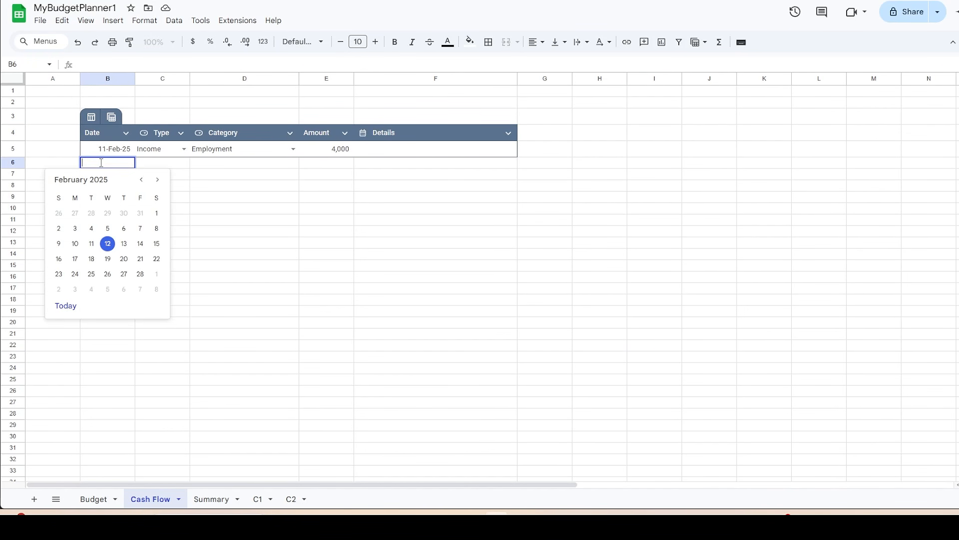
click(107, 245)
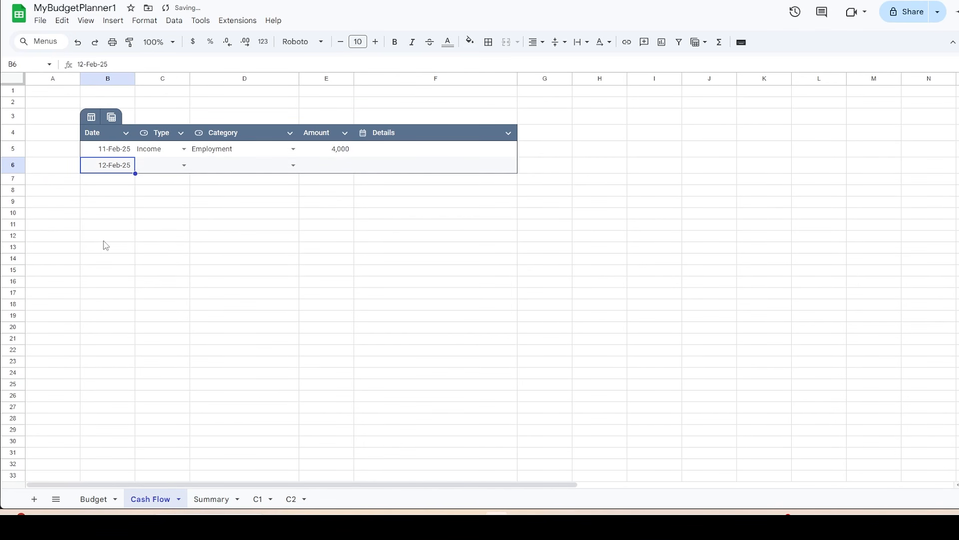
double_click(188, 165)
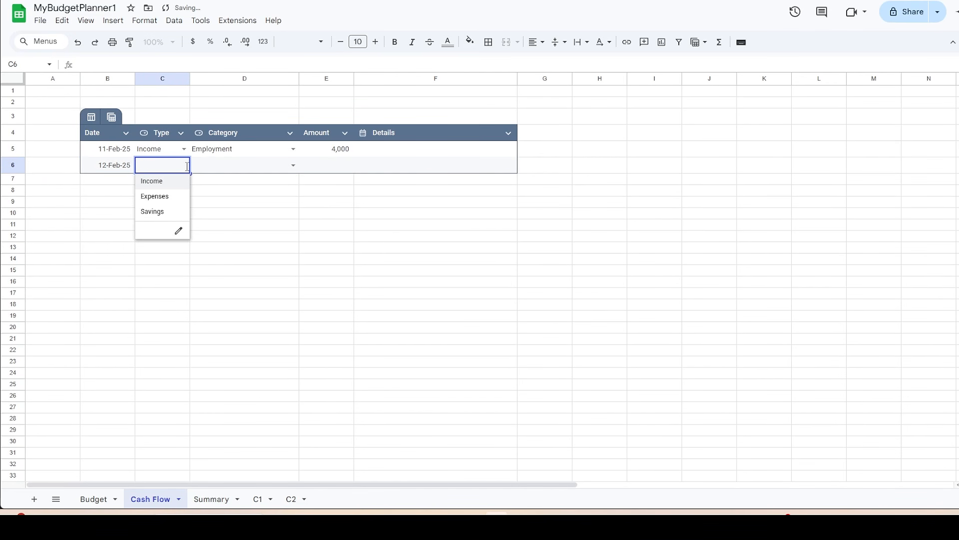
click(171, 197)
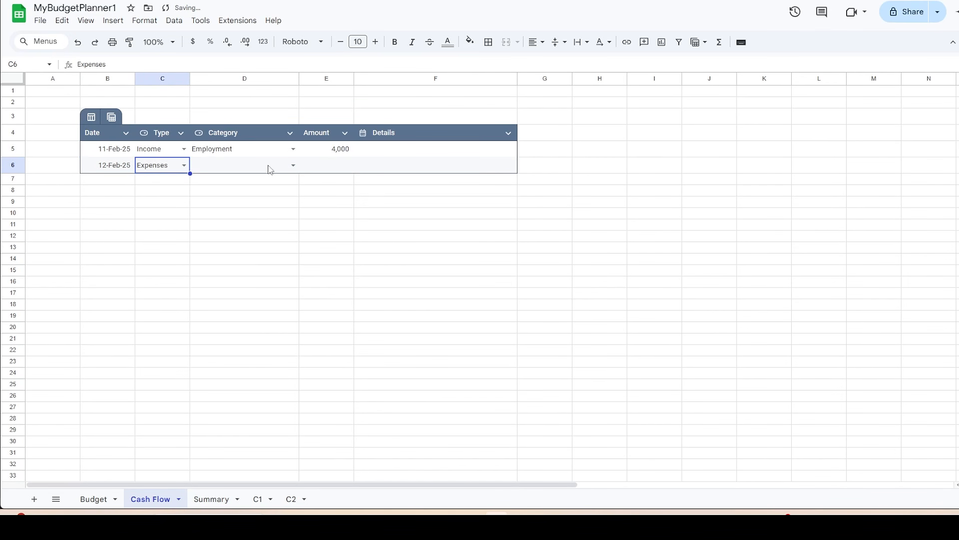
click(293, 165)
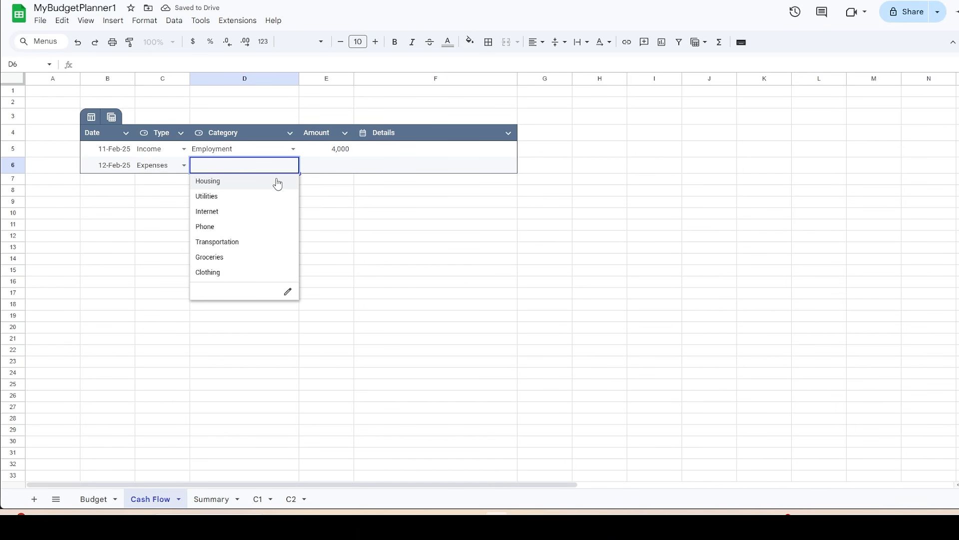
click(278, 182)
click(333, 170)
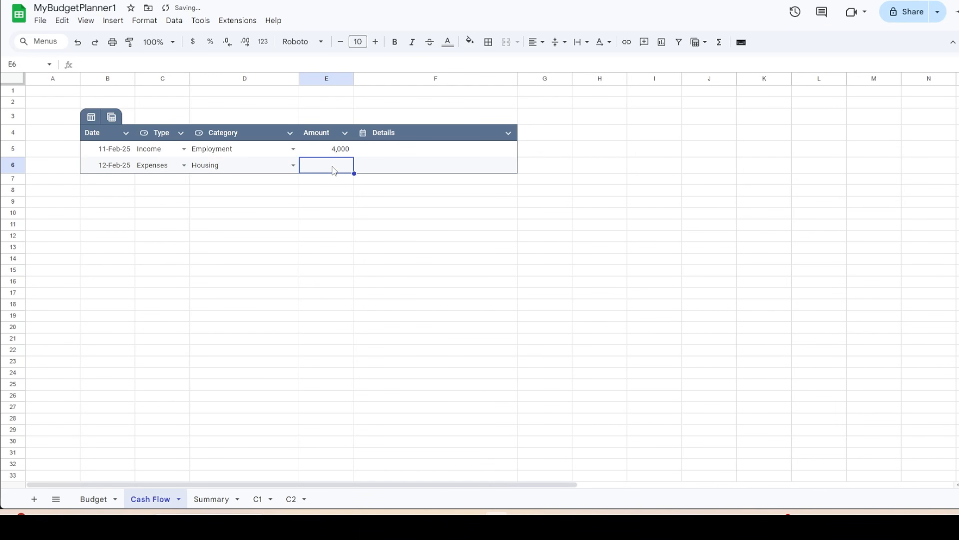
text(1,2)
text(00)
key(Return)
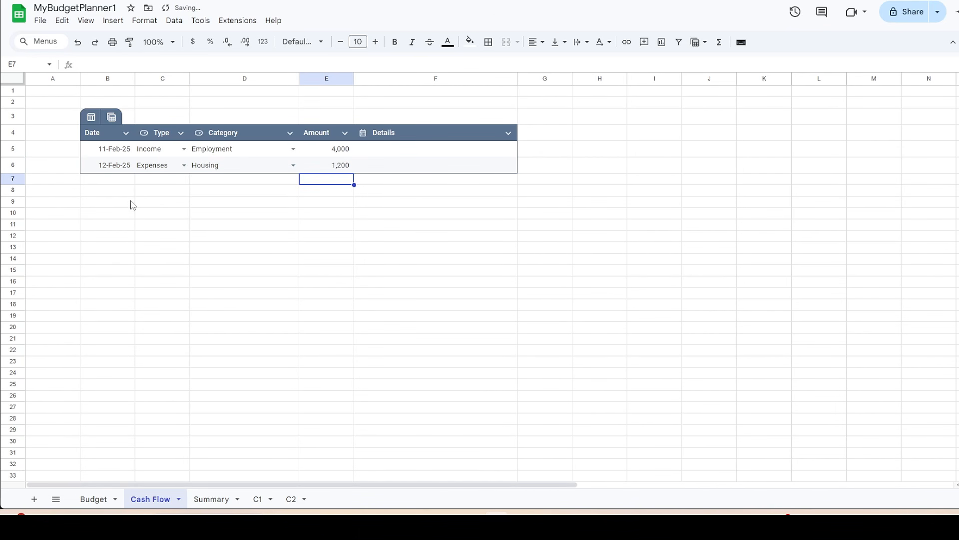
Step: Add an entry in row 7 dated 12-Feb-25 with type Savings, category Savings Account and amount 200
double_click(114, 182)
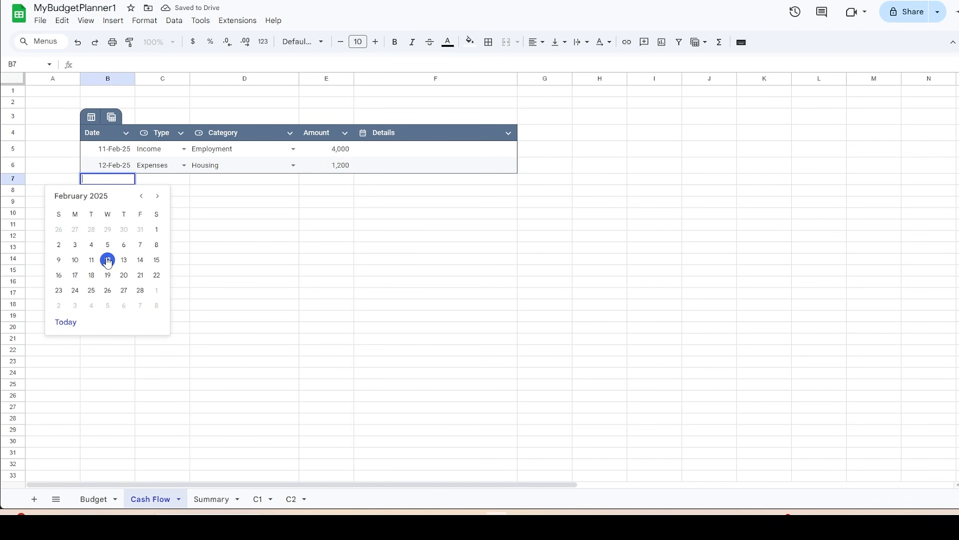
click(107, 260)
double_click(185, 181)
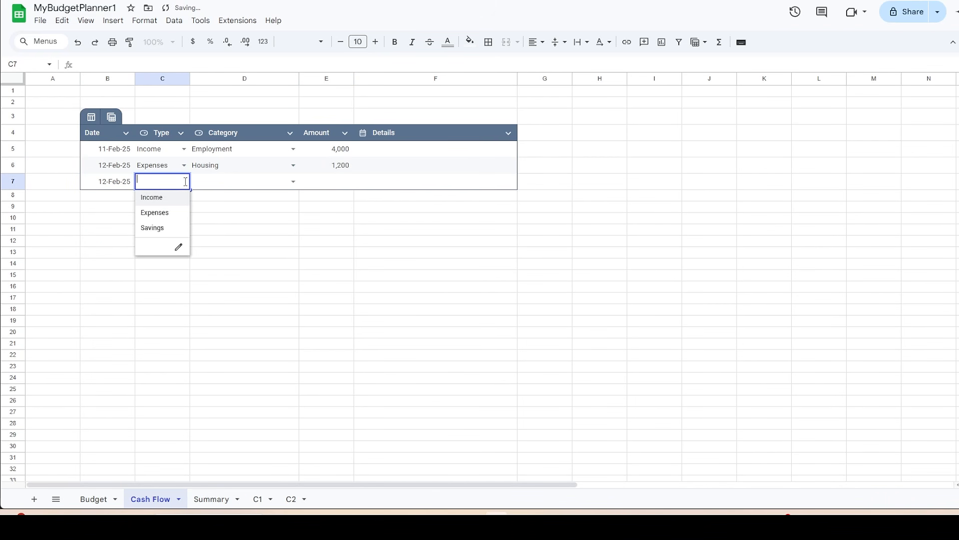
click(164, 229)
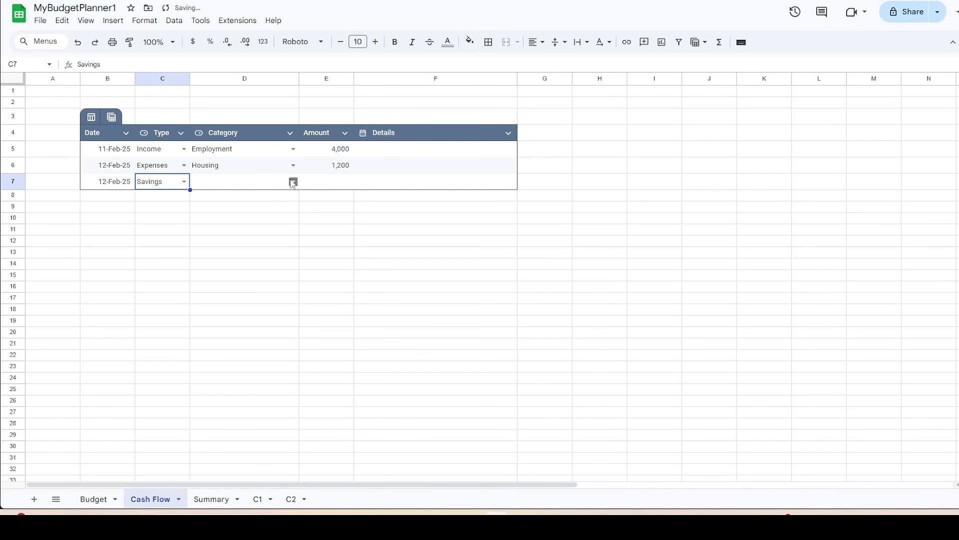
click(293, 181)
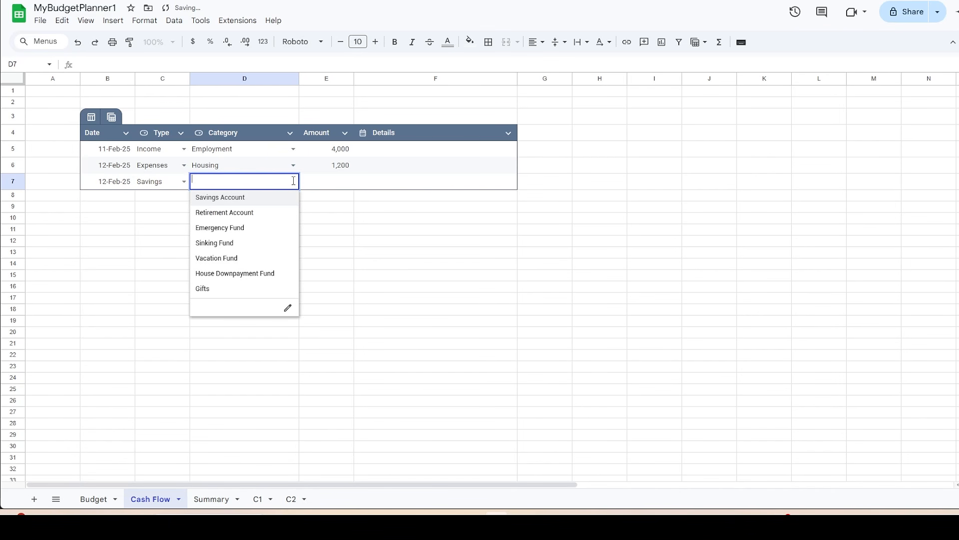
click(273, 198)
click(334, 185)
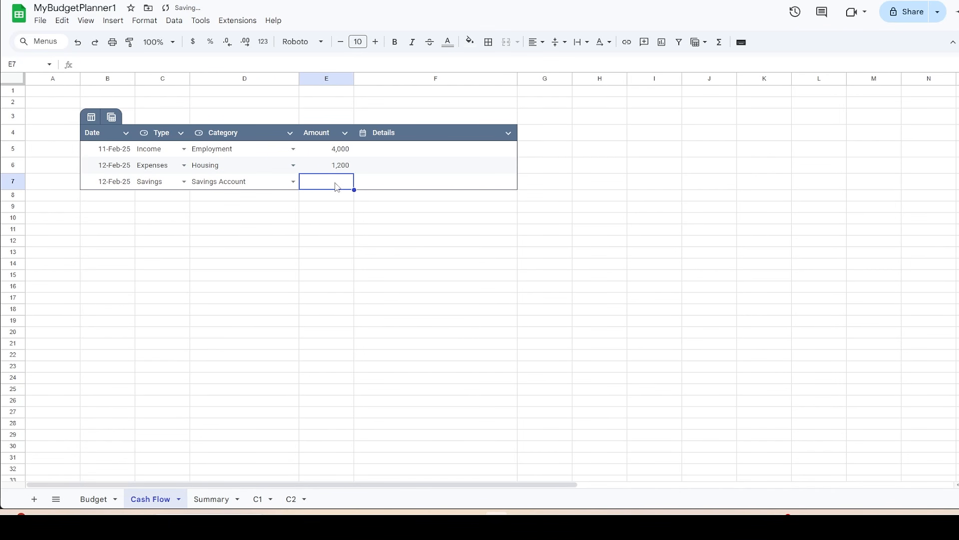
text(200)
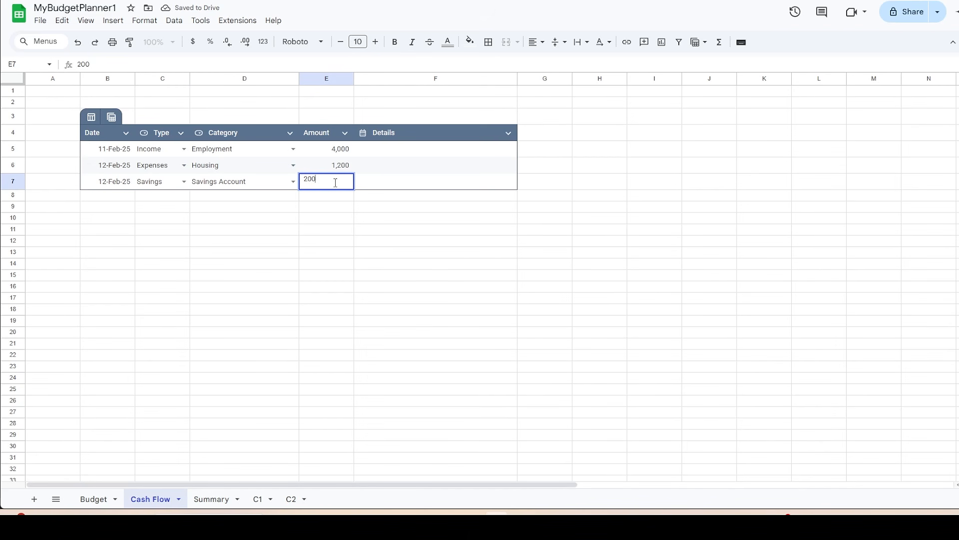
key(Return)
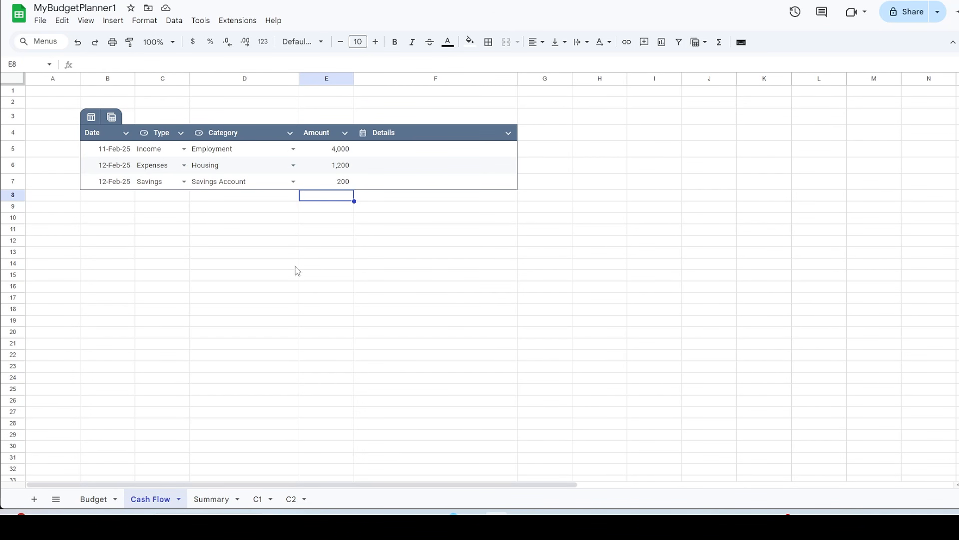
Step: Start a conditional formatting rule on the Type column and set its range to C5:C25000
click(161, 152)
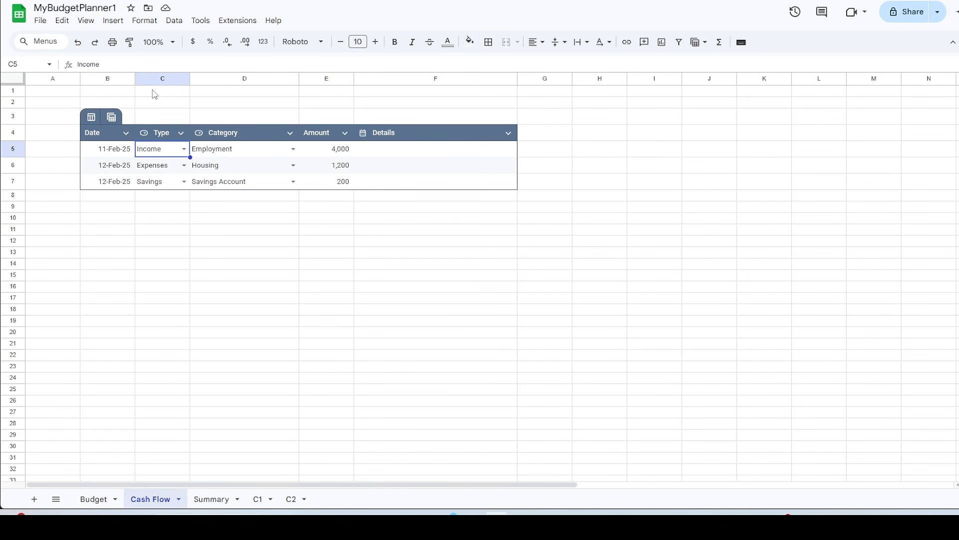
click(142, 23)
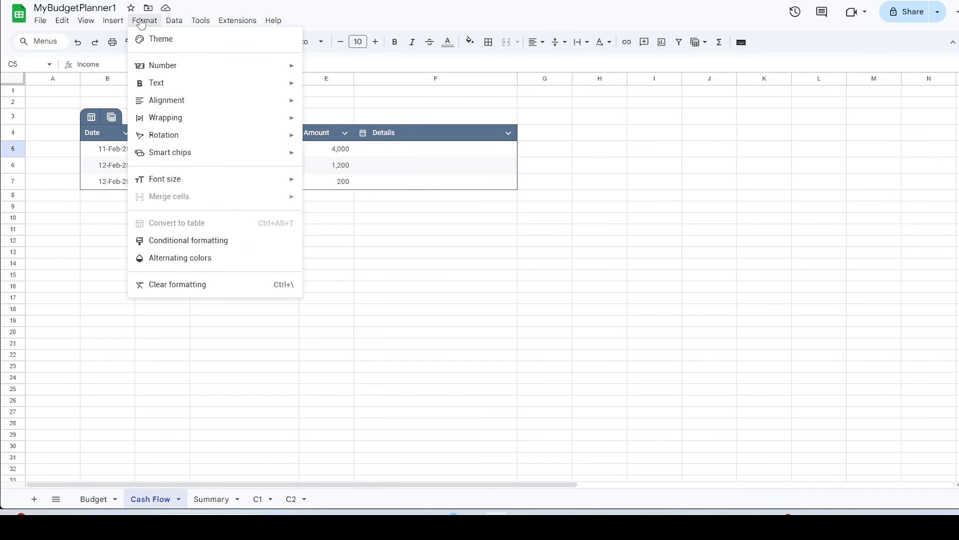
click(181, 243)
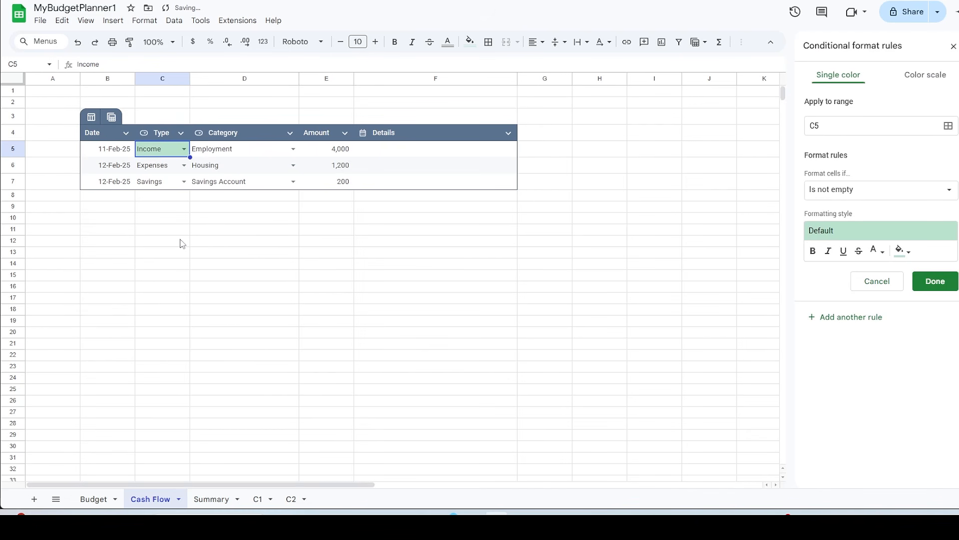
click(838, 126)
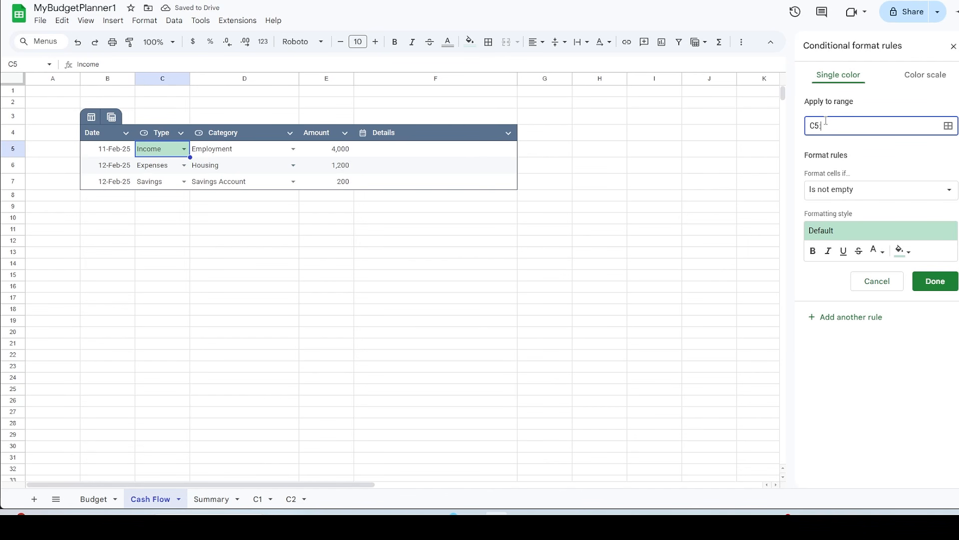
text(:C25000)
Step: Set the rule's condition to the custom formula =C5="Income"
click(943, 190)
scroll(867, 276, down, 1)
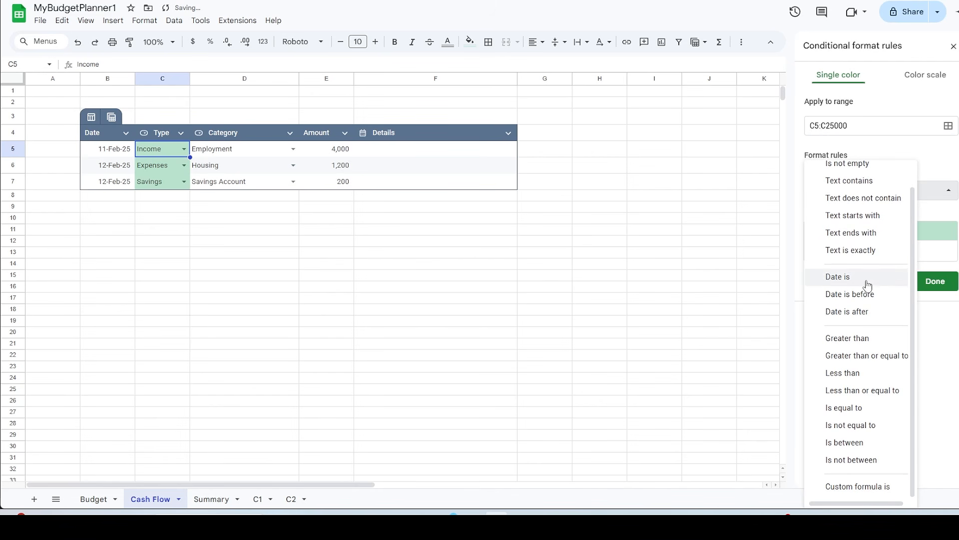
click(882, 493)
click(858, 211)
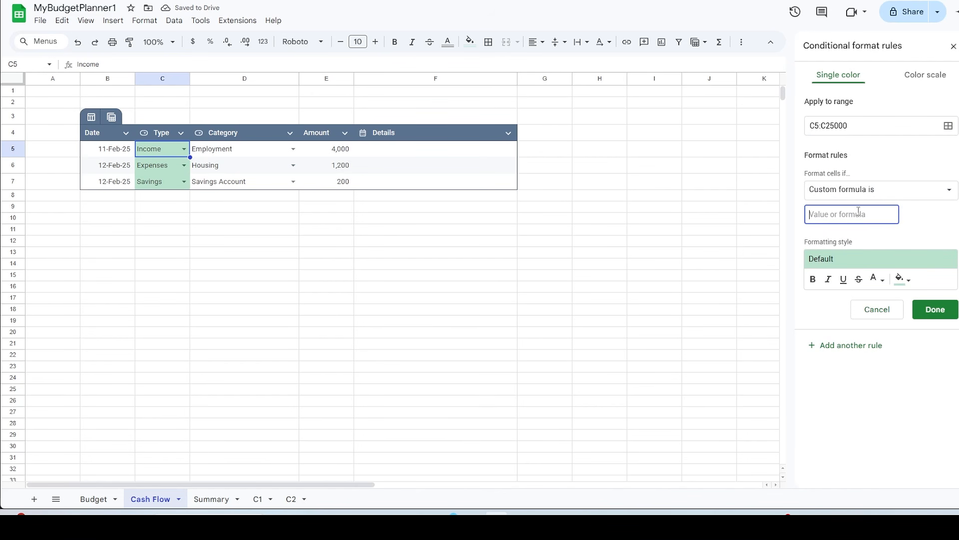
text(=C5)
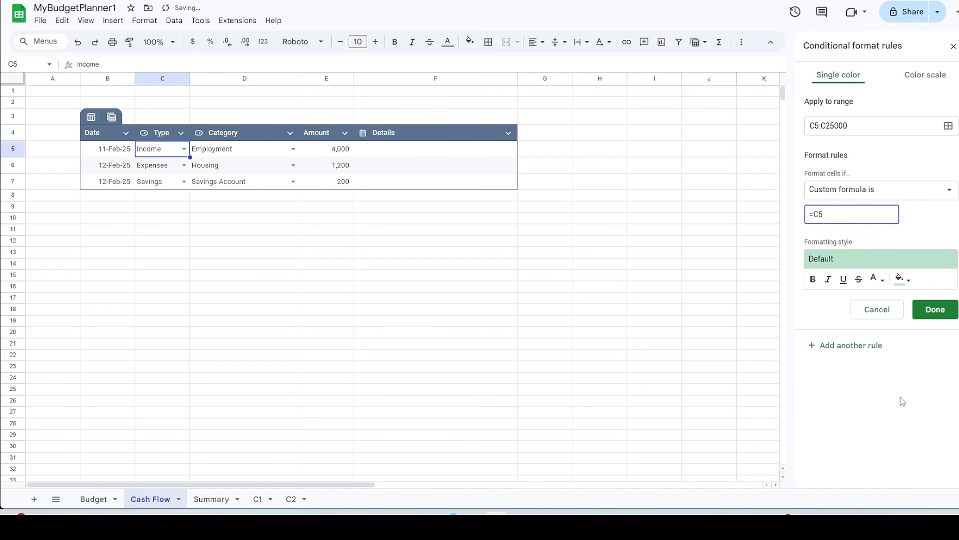
text(="Income")
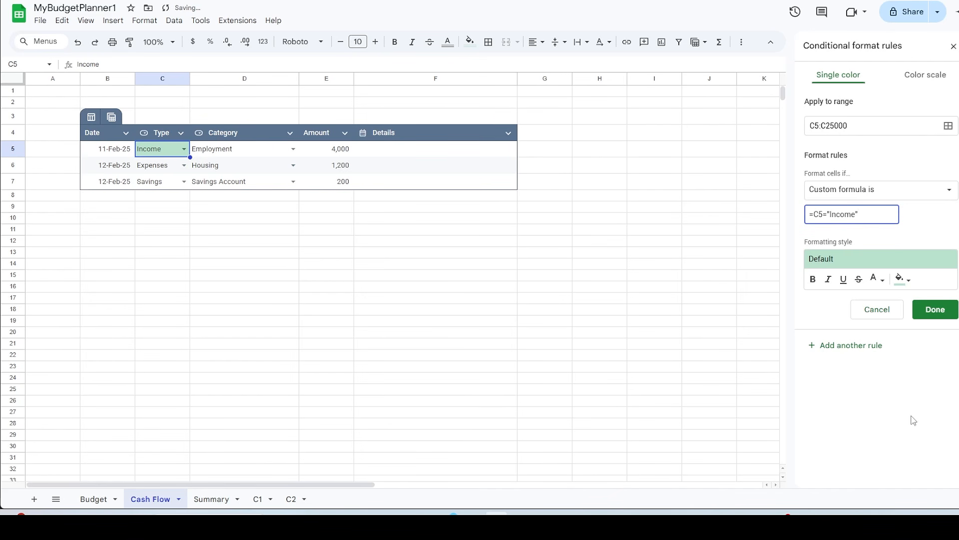
Step: Set the Income rule's fill to the custom color #e2efda
click(902, 281)
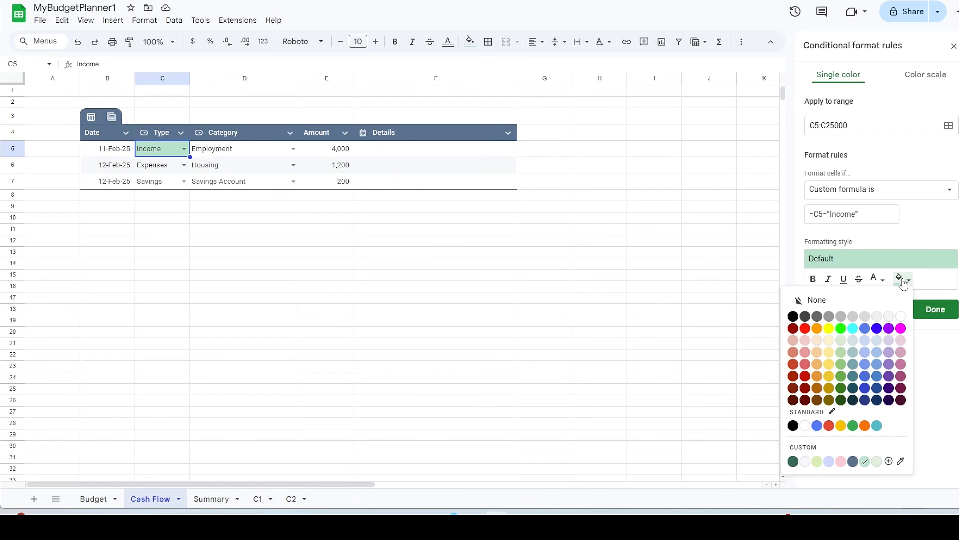
click(889, 462)
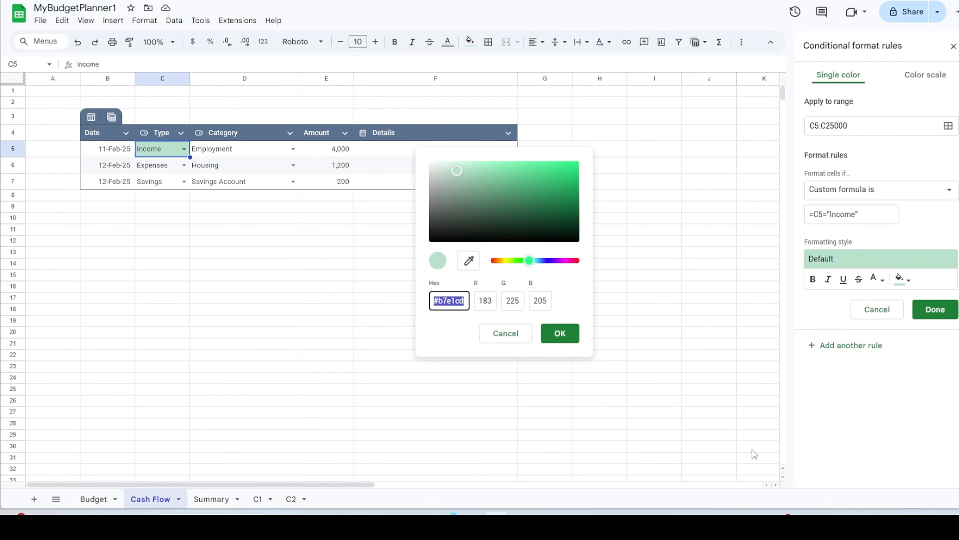
text(#e2efda)
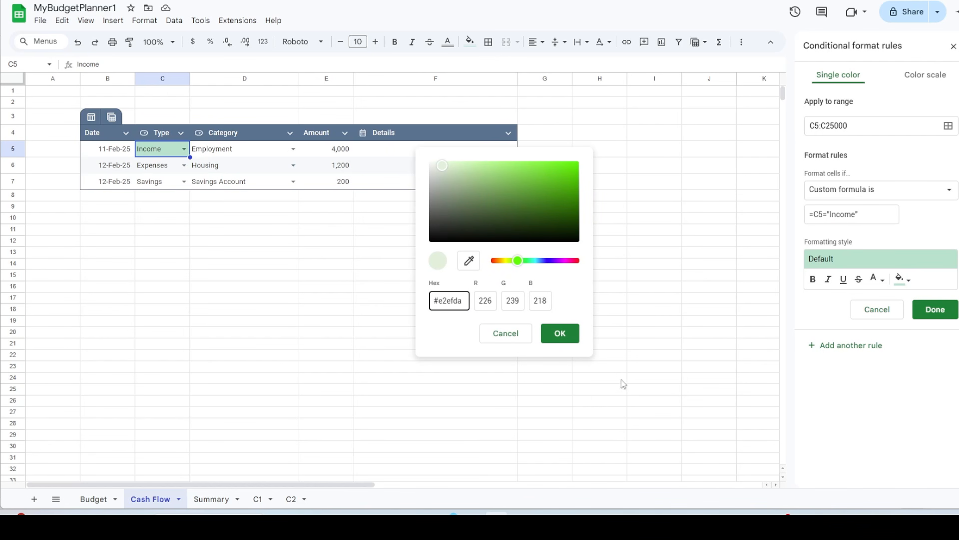
click(559, 333)
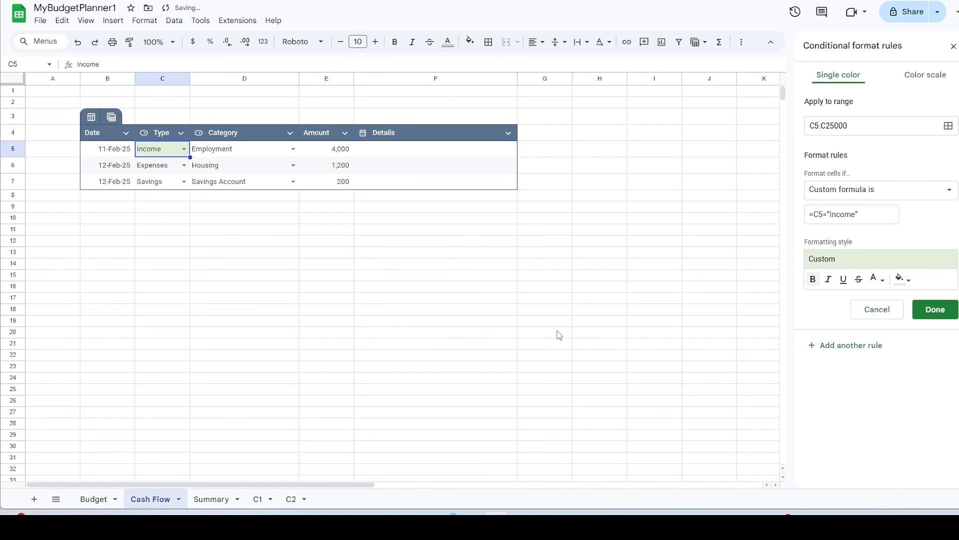
Step: Give the Income rule bold text in the custom color #38761d and save the rule
click(877, 279)
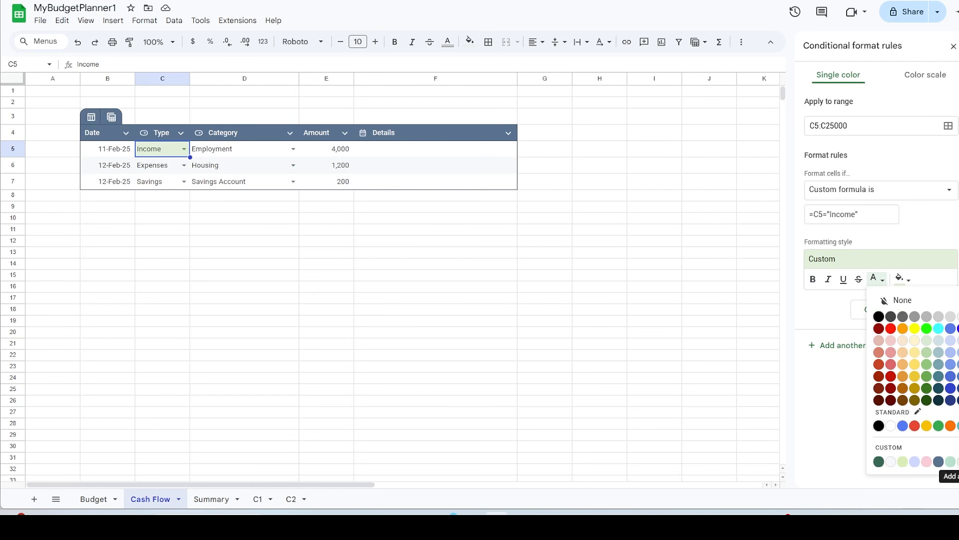
click(954, 461)
text(#38761d)
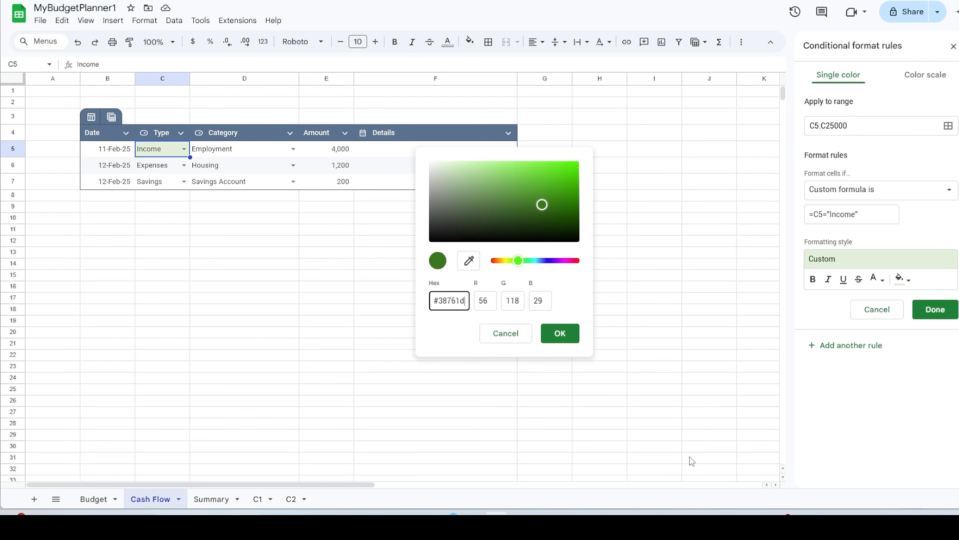
click(560, 333)
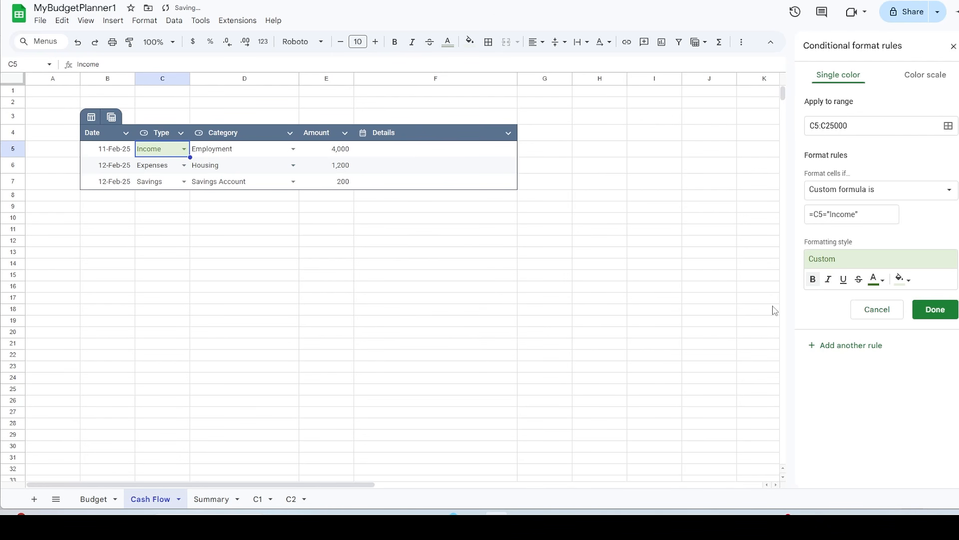
click(813, 279)
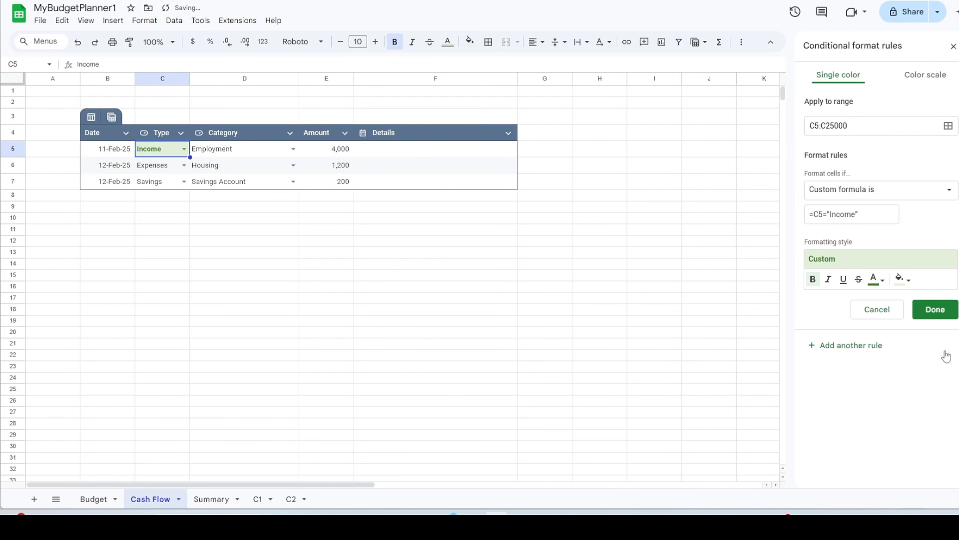
click(943, 313)
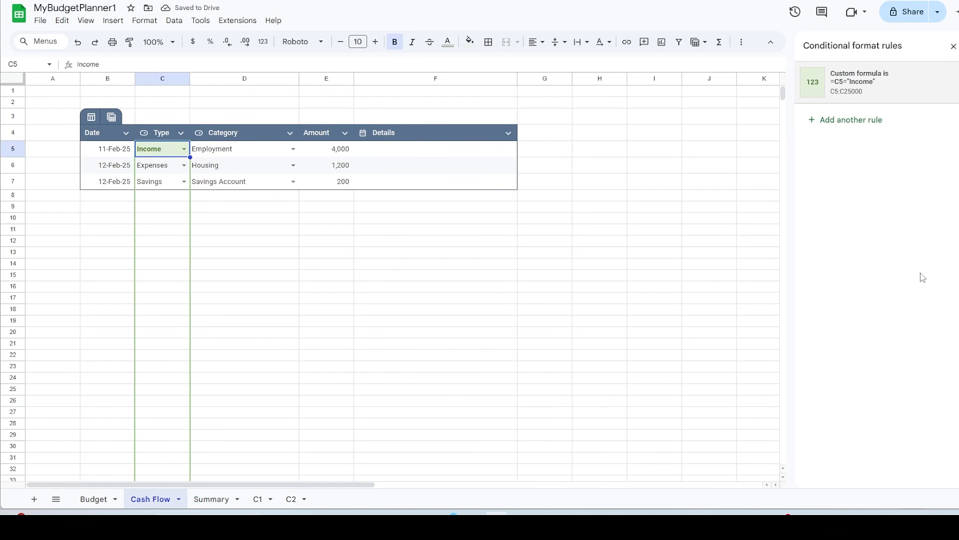
Step: Add another conditional formatting rule for C5:C25000 with the custom formula =C5="Expenses"
click(856, 119)
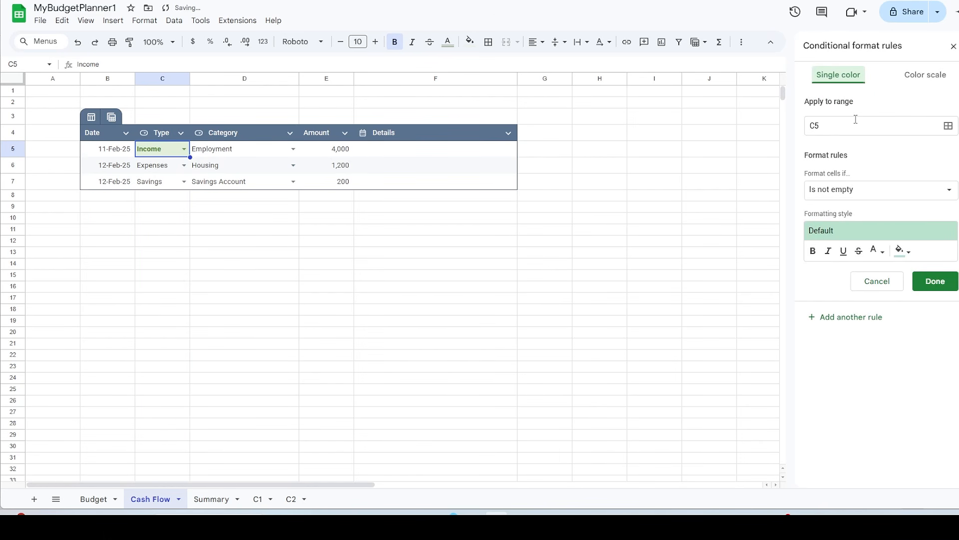
click(854, 124)
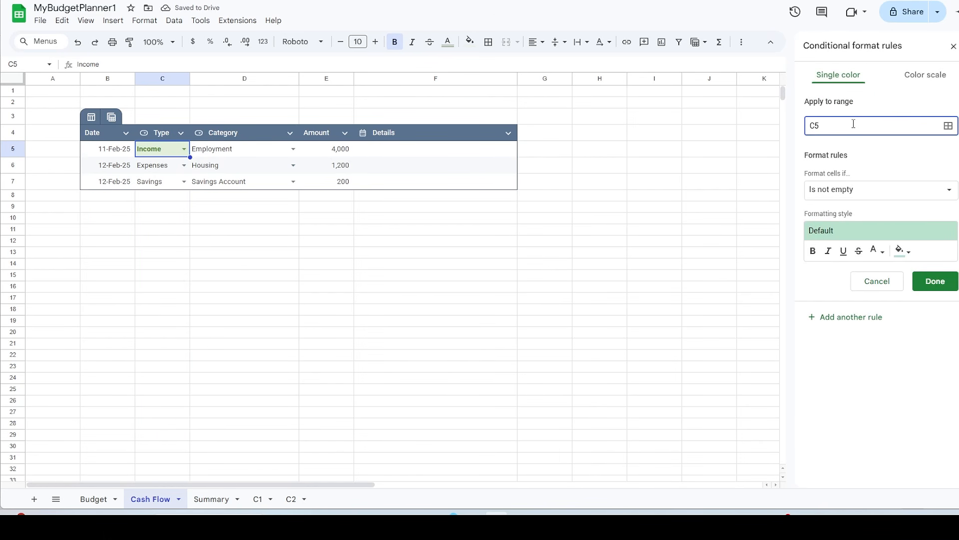
text(:C25000)
click(949, 190)
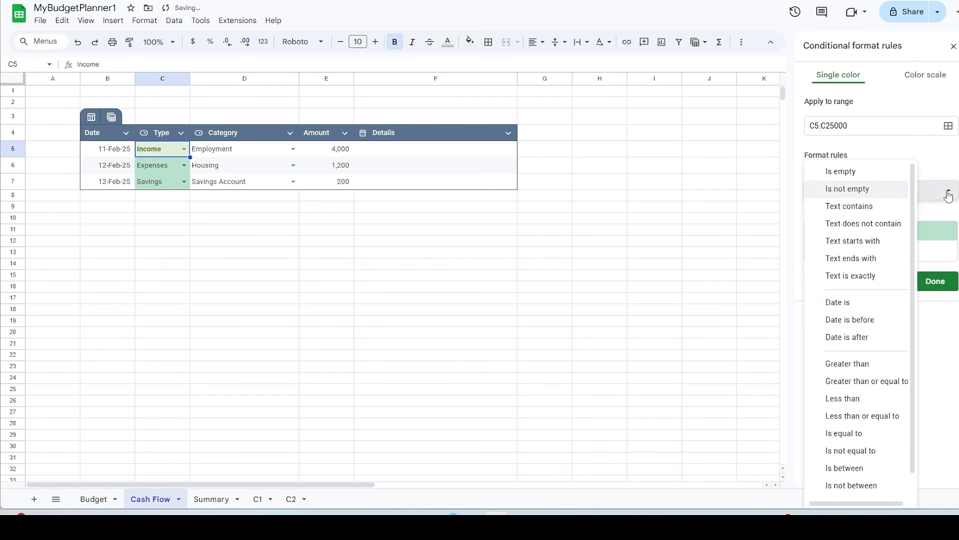
scroll(887, 330, down, 1)
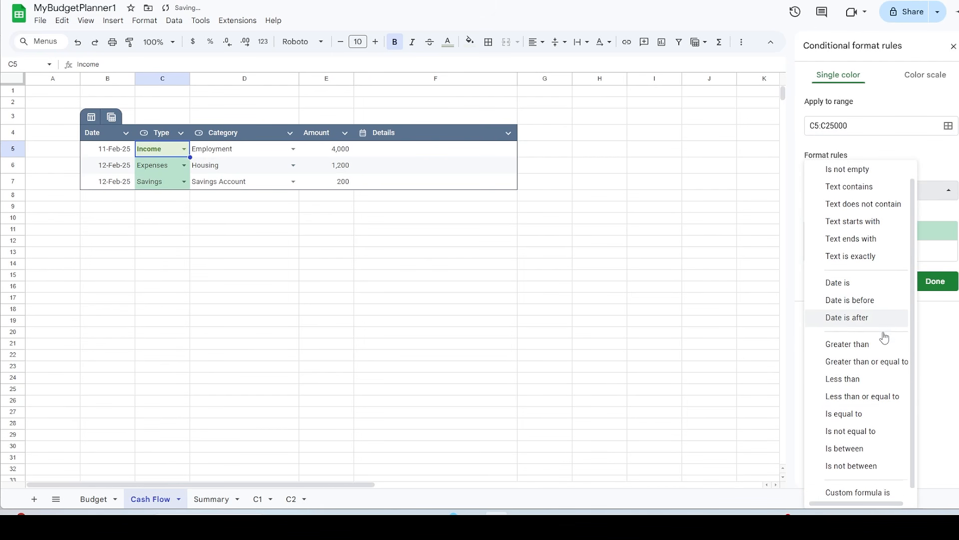
click(887, 488)
click(859, 215)
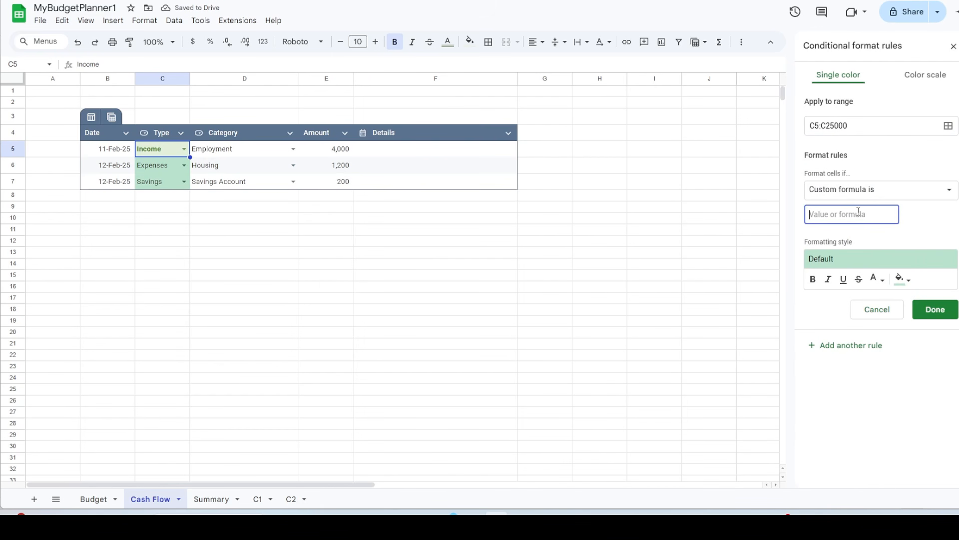
text(=C5)
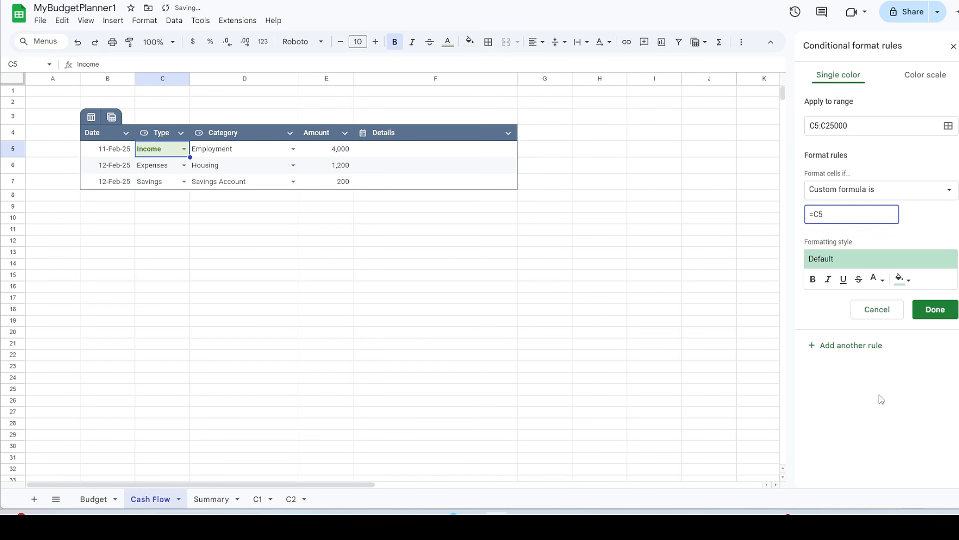
text(="Expenses")
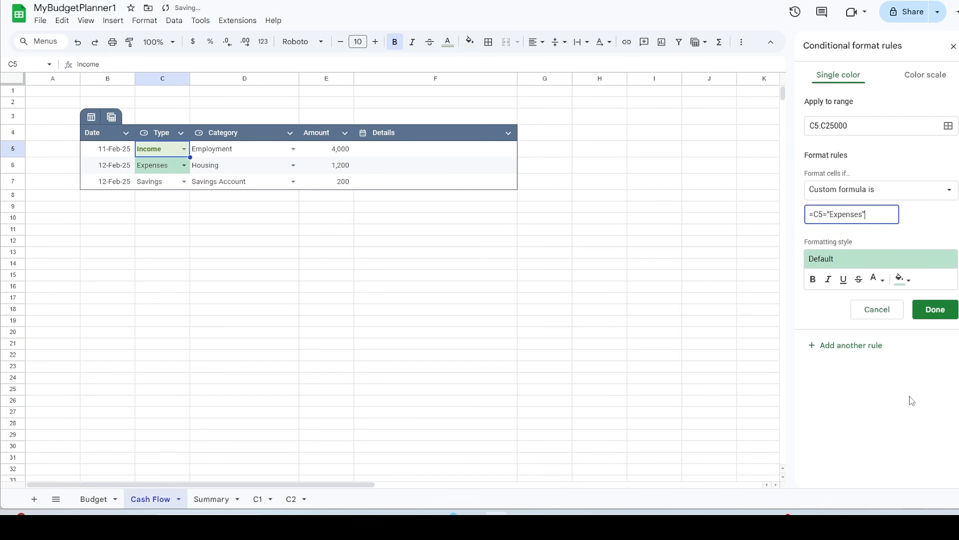
Step: Set the Expenses rule's fill to the custom color #ffe4ea and save the rule
click(901, 279)
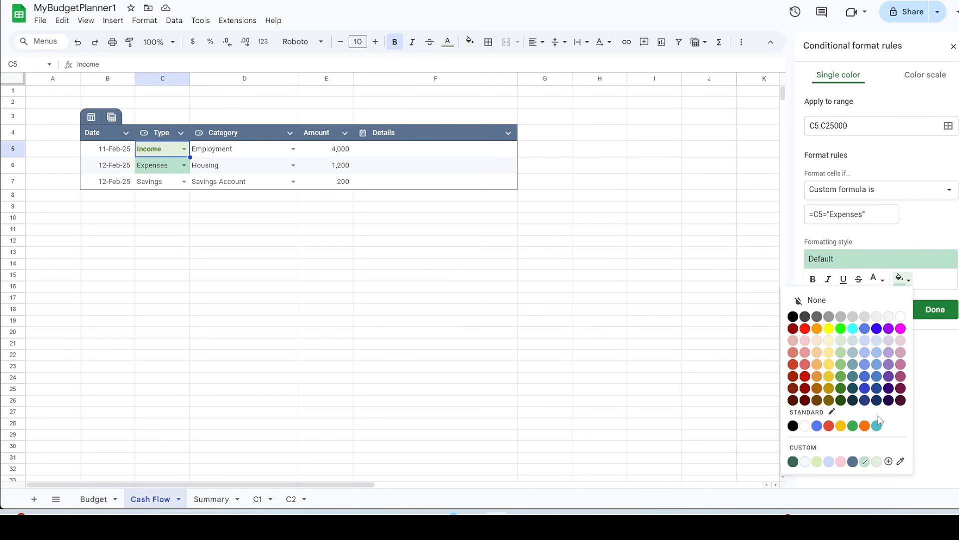
click(889, 461)
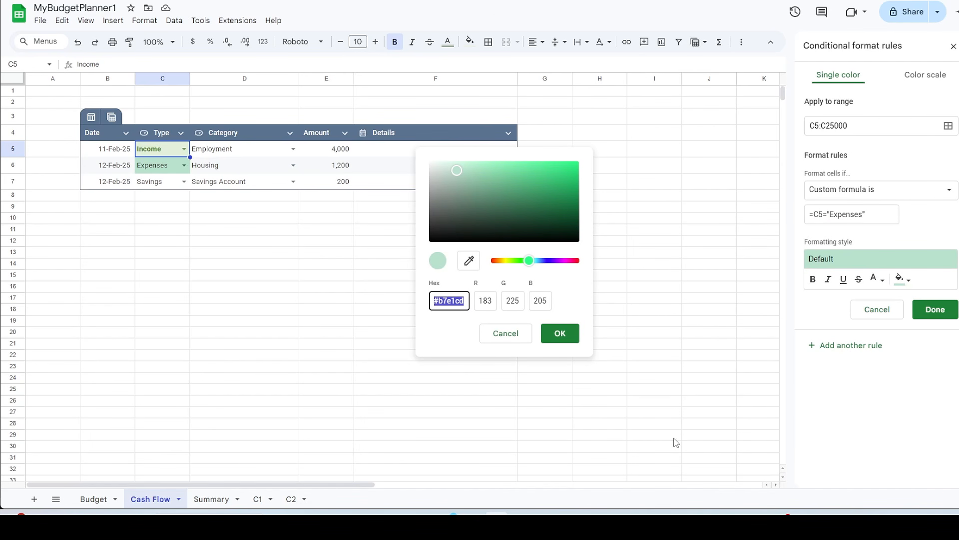
text(#f4cccc)
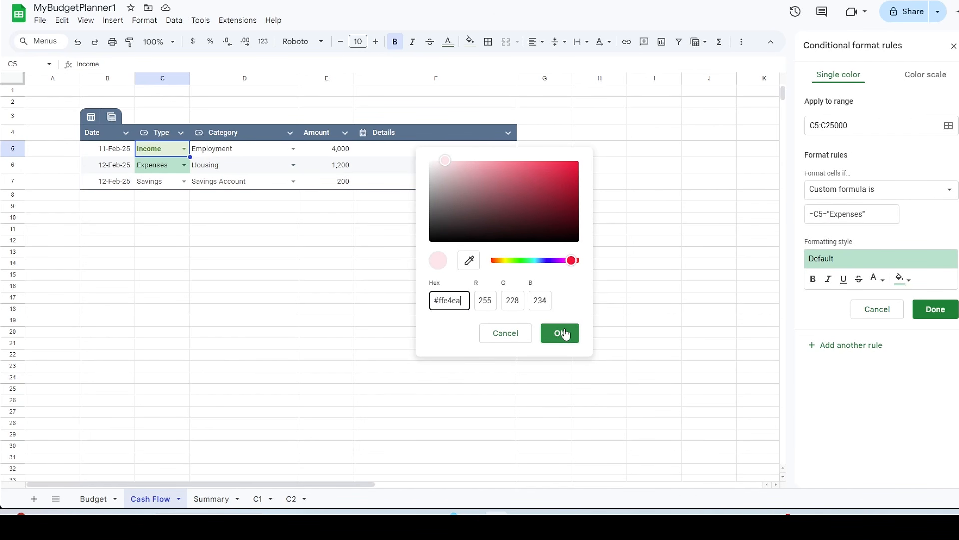
click(562, 333)
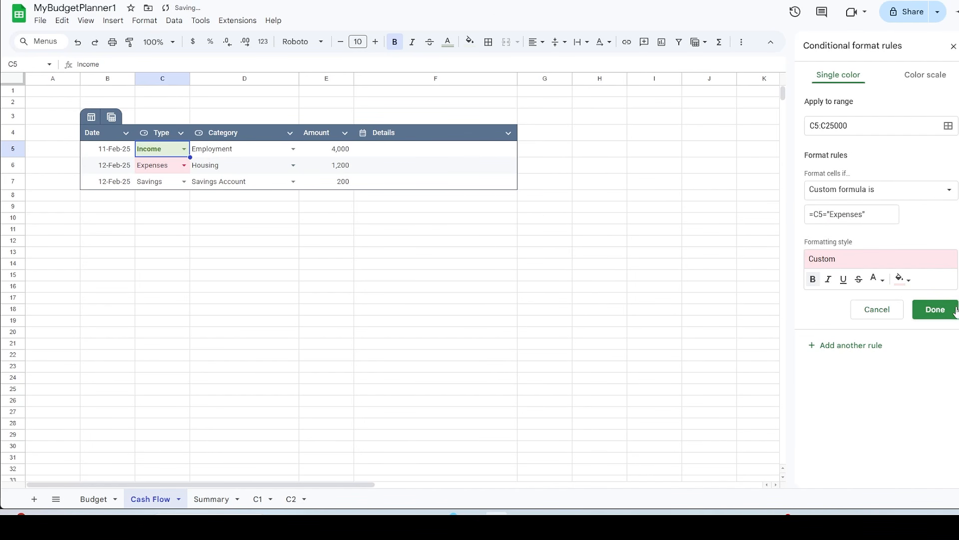
click(938, 312)
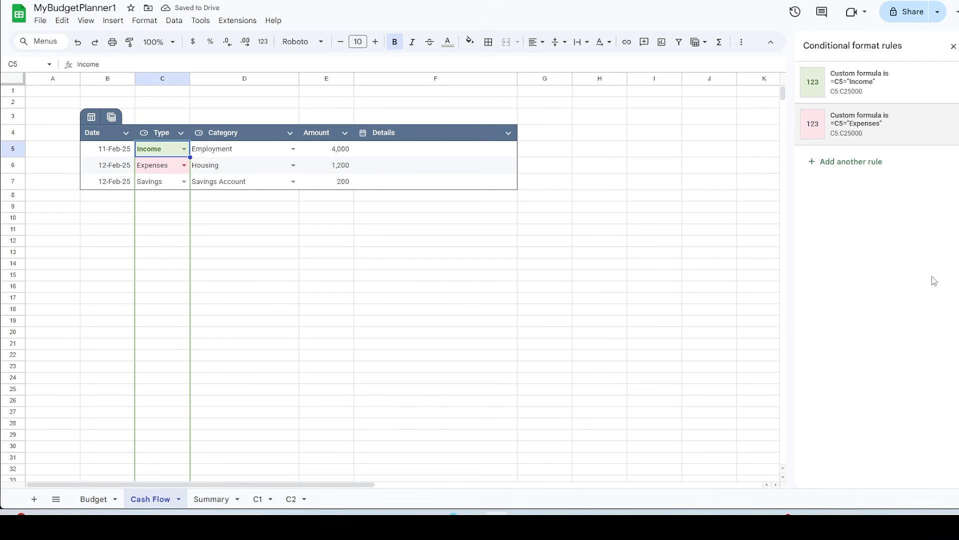
Step: Add a third conditional formatting rule for C5:C25000 with the custom formula =C5="Savings"
click(859, 163)
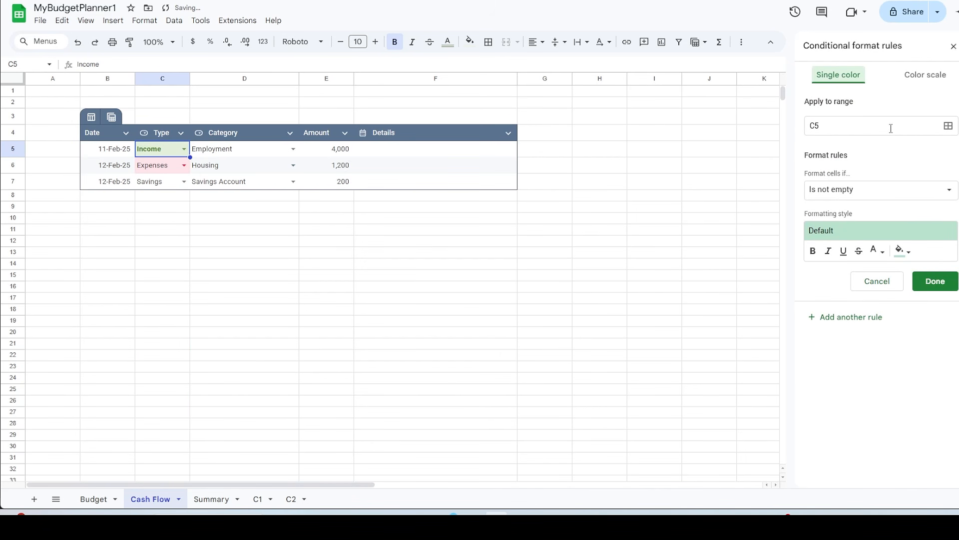
text(:C25000)
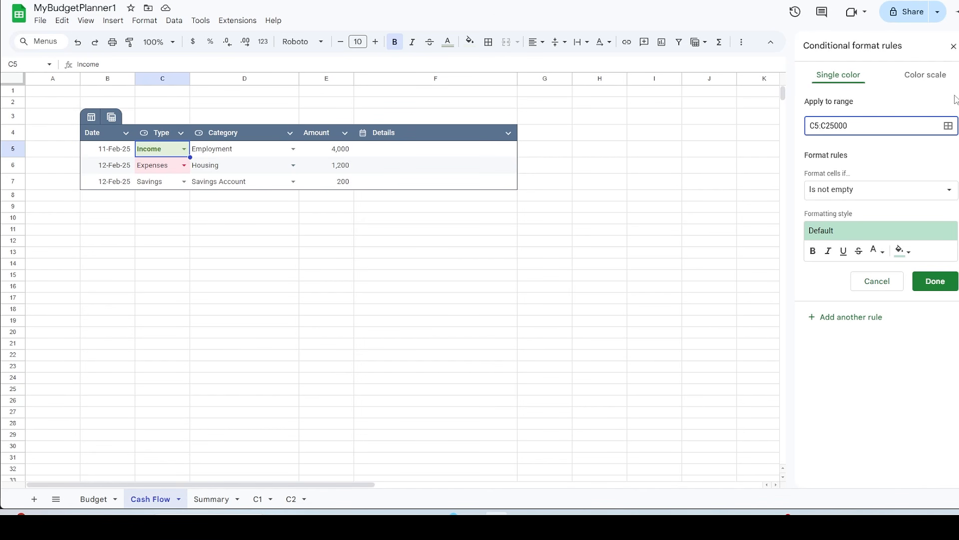
click(946, 193)
scroll(859, 263, down, 1)
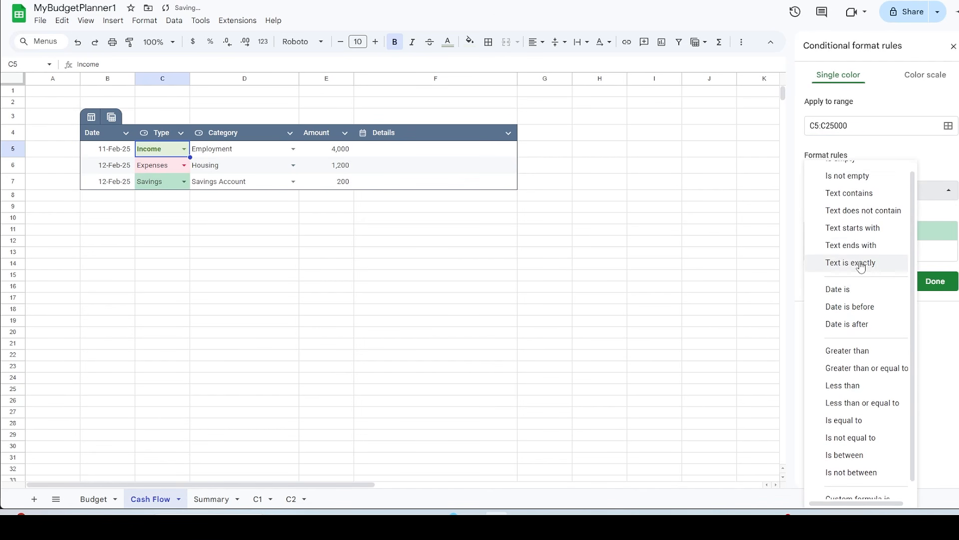
click(878, 487)
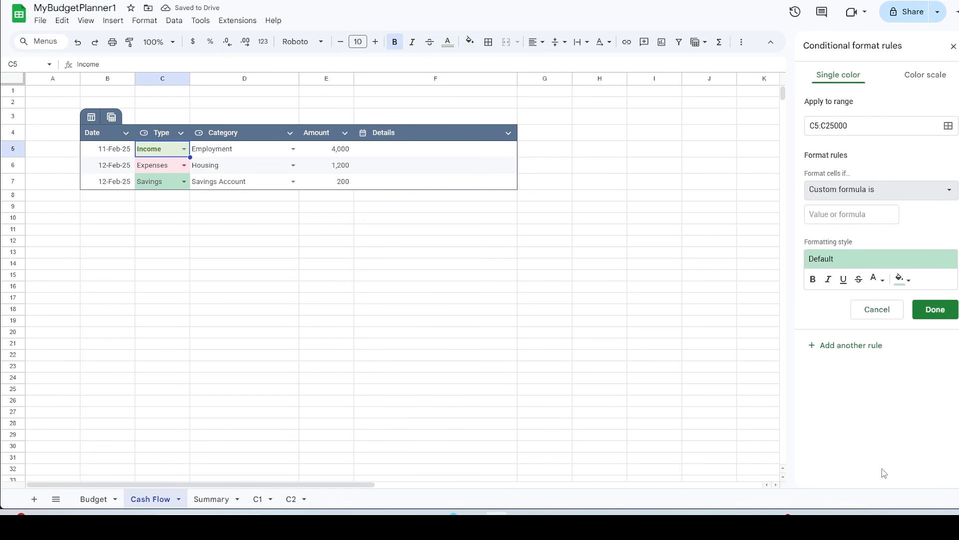
click(859, 214)
text(=C5="Savings")
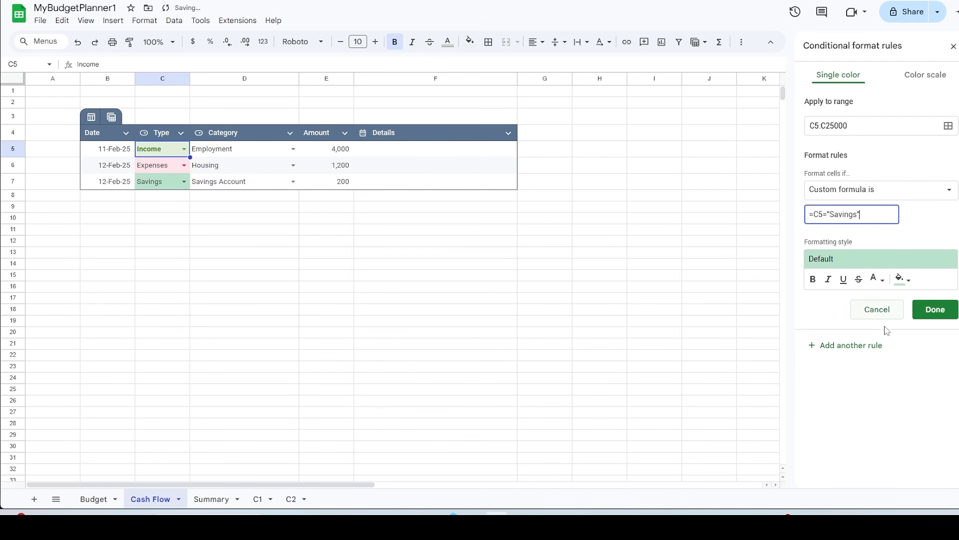
Step: Set the Savings rule's fill to the custom color #ddebf7 and save the rule
click(906, 283)
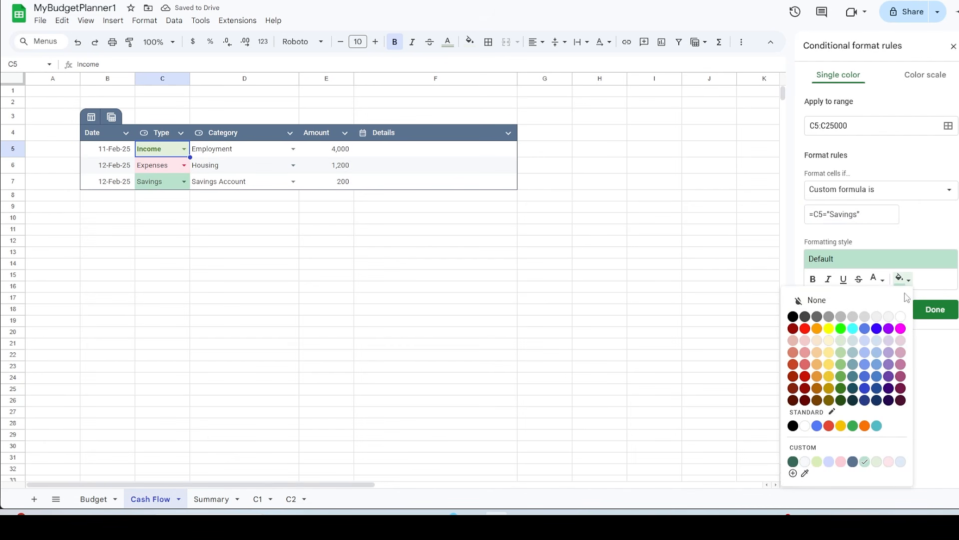
click(793, 473)
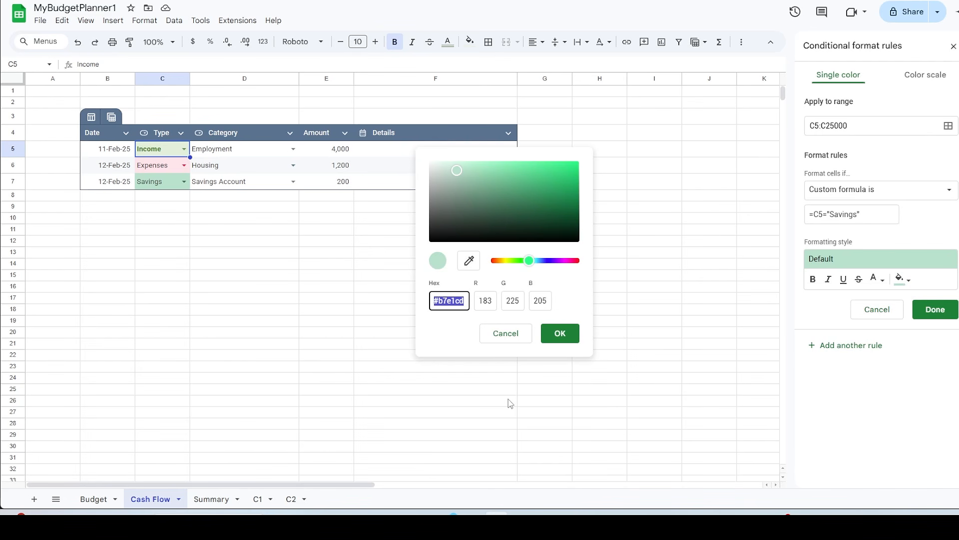
text(#ddebf7)
click(561, 335)
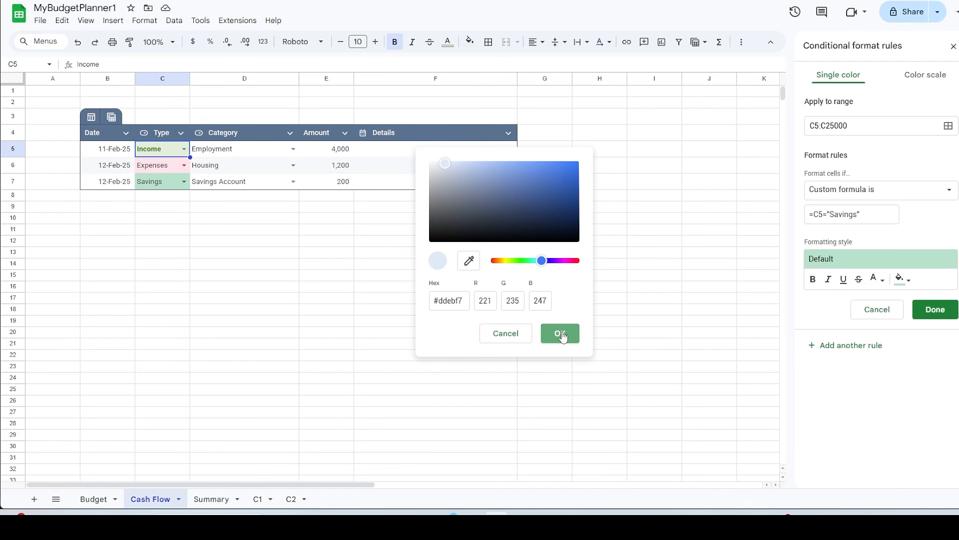
click(933, 310)
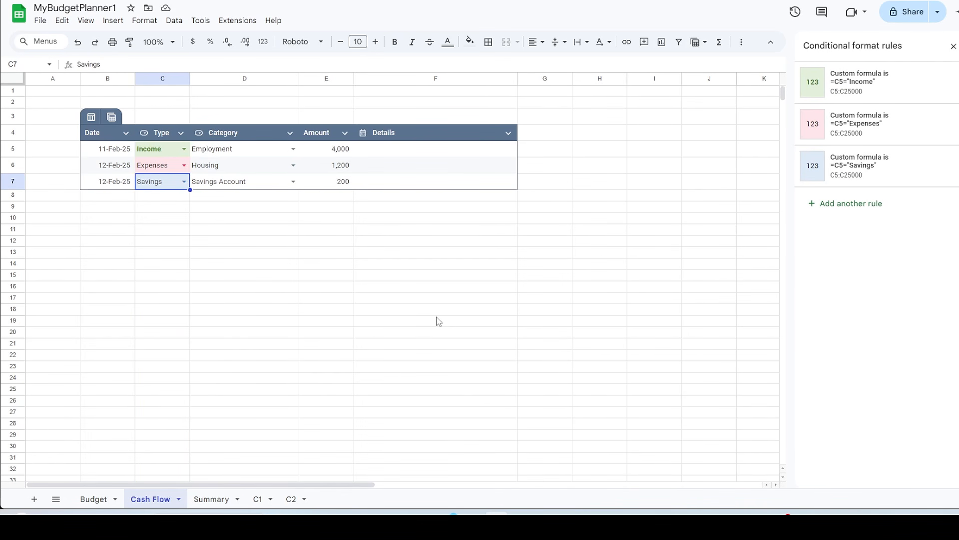
Step: Add a conditional formatting rule on the Category column for D5:D25000 with the custom formula =C5="Income"
click(236, 150)
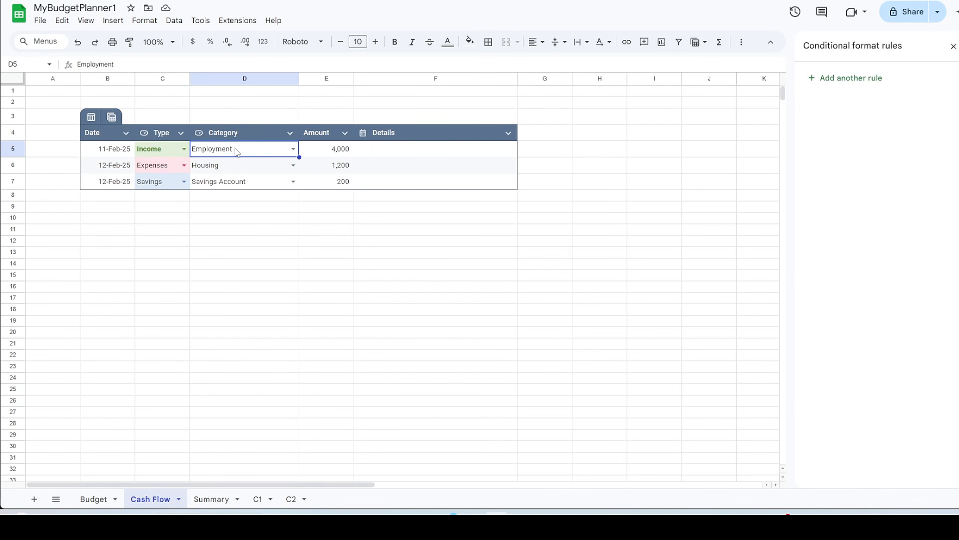
click(851, 78)
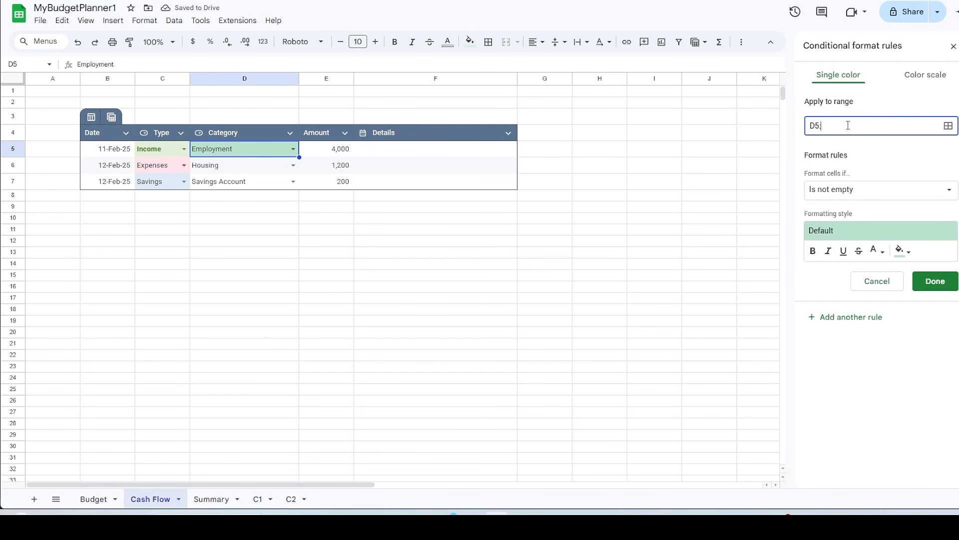
text(000)
click(948, 190)
scroll(861, 400, down, 1)
click(857, 486)
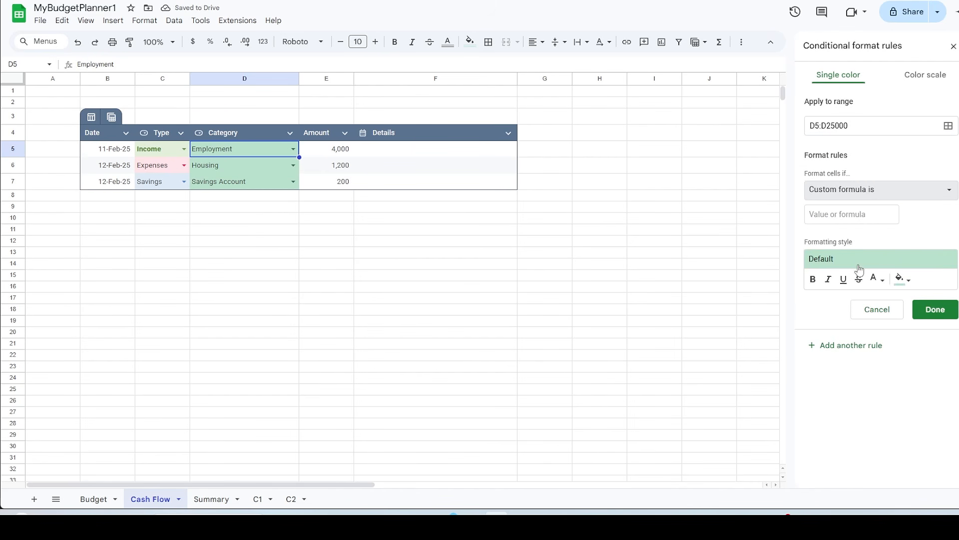
click(859, 212)
text(=C5)
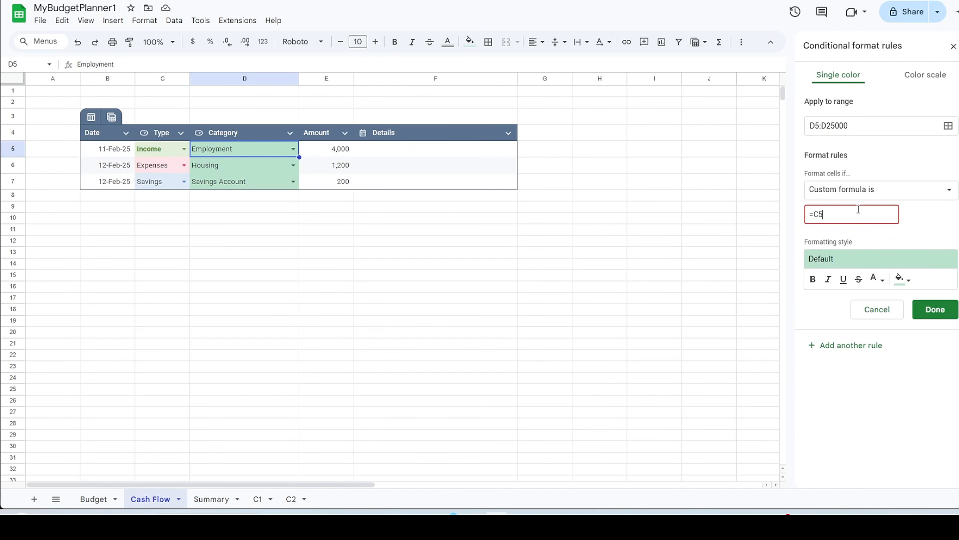
text(="Income")
Step: Set the Category rule's fill by sampling the green of the Income cell C5
click(902, 279)
click(829, 473)
click(170, 149)
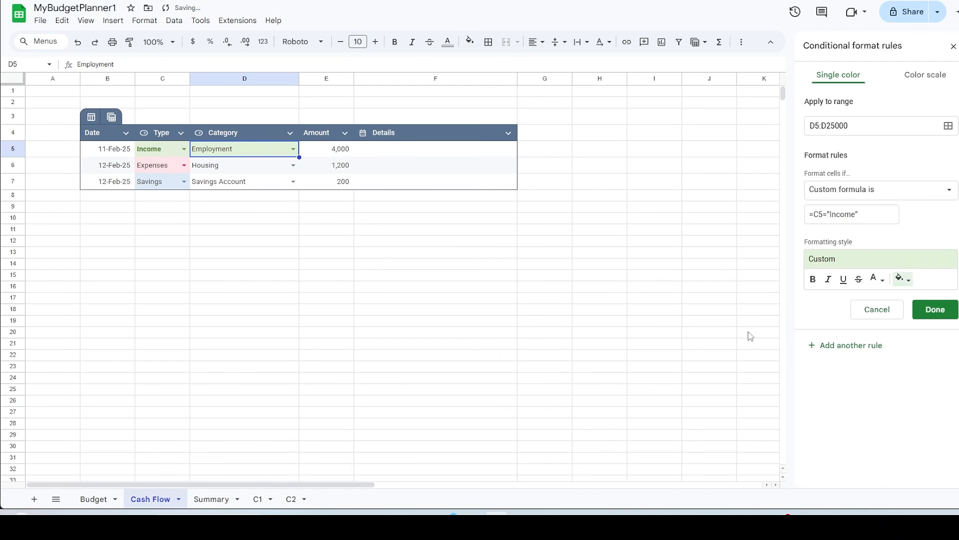
Step: Set the Category column's Income rule text to bold in custom color #38761d and save the rule
click(881, 279)
click(902, 474)
text(#38761d)
click(560, 333)
click(812, 278)
click(935, 309)
Step: Add a second conditional formatting rule on the Category column for D5:D25000 with the custom formula =C5="Expenses"
click(846, 121)
click(846, 126)
text(:D25000)
click(899, 189)
scroll(859, 400, down, 2)
click(860, 487)
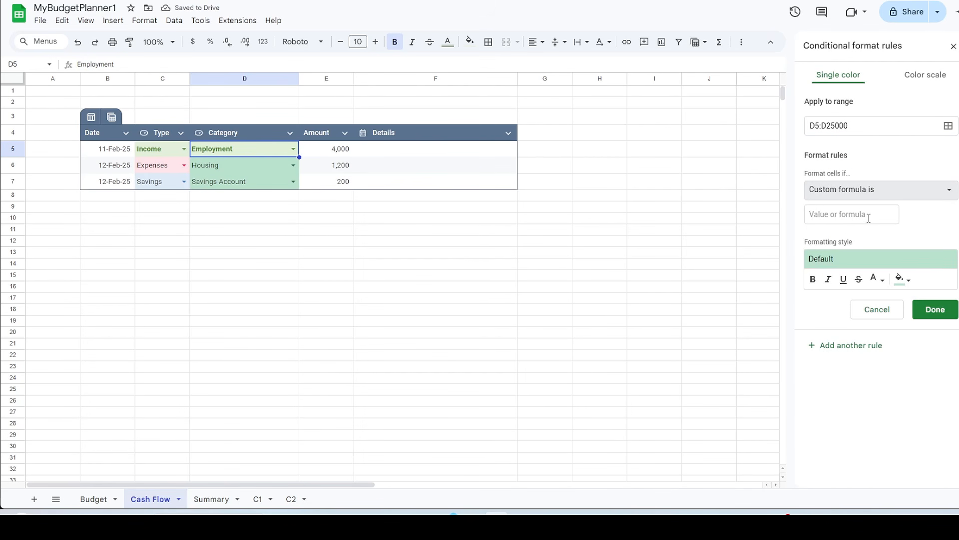
click(868, 221)
text(=C5="Expenses")
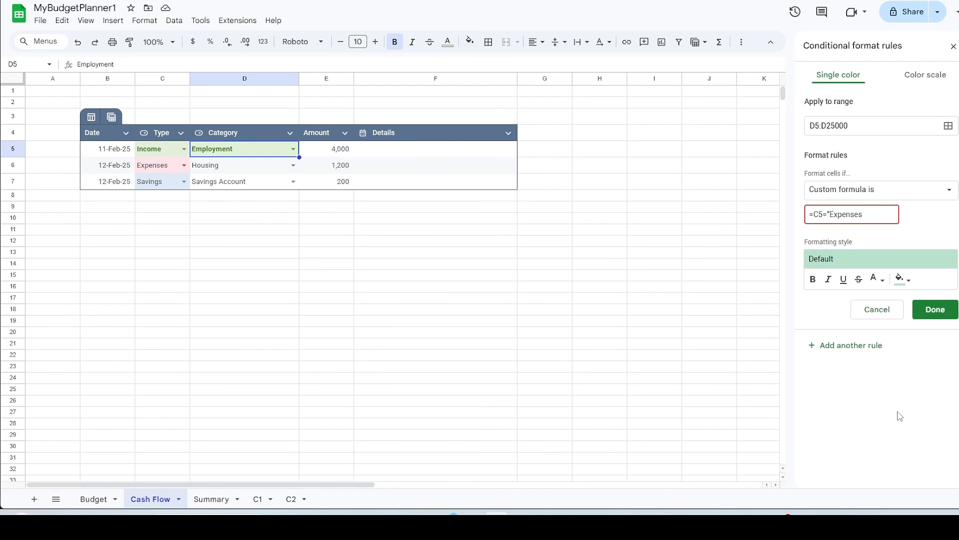
Step: Set the Category Expenses rule's fill by sampling the pink of the Expenses cell C6 and save the rule
click(902, 279)
click(829, 472)
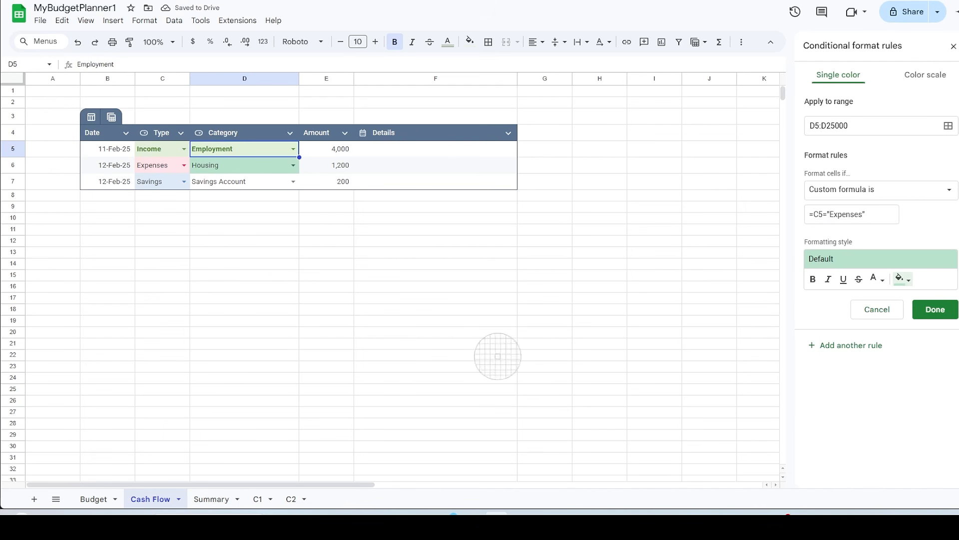
click(160, 168)
click(934, 310)
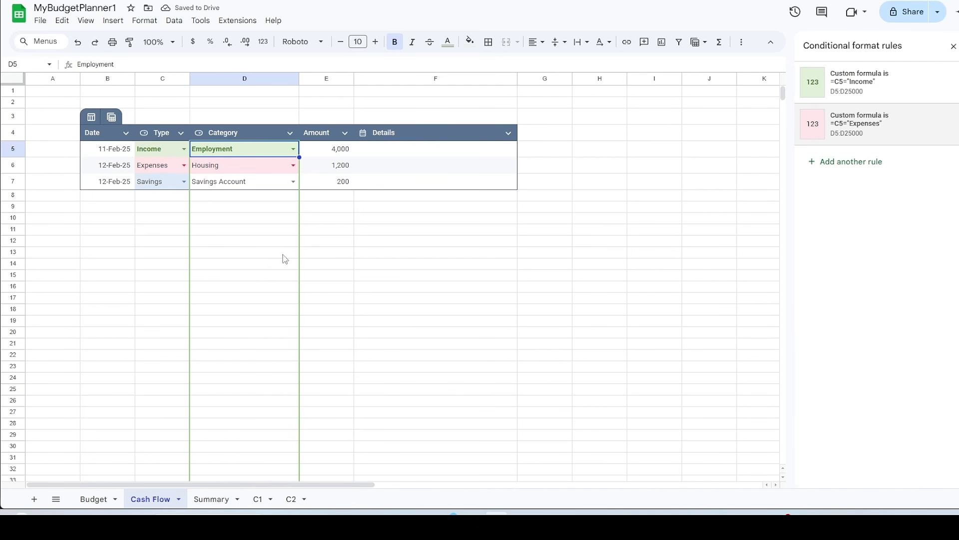
Step: Add a third conditional formatting rule on the Category column for D5:D25000 with the custom formula =C5="Savings"
click(850, 161)
click(839, 128)
text(:D25000)
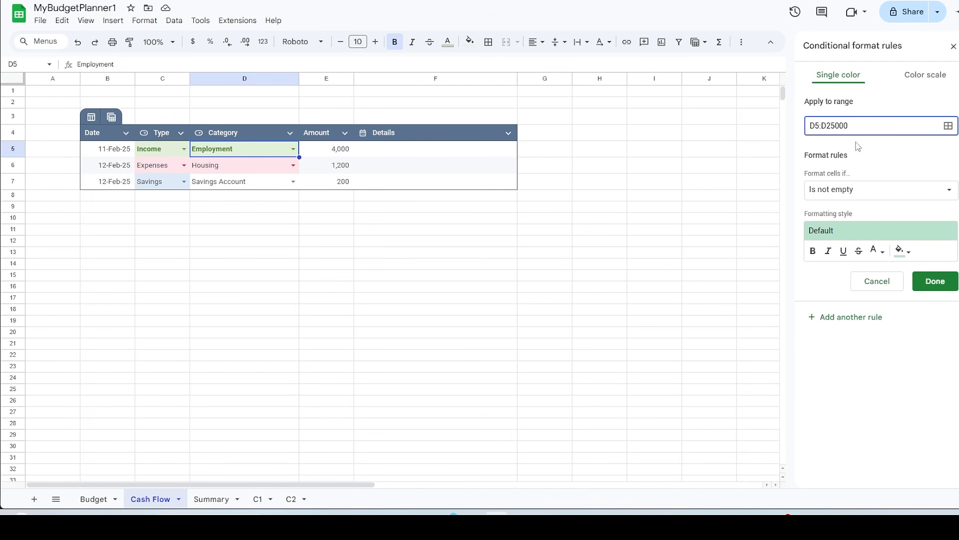
click(948, 190)
scroll(849, 350, down, 1)
click(849, 487)
click(859, 214)
text(=C5=)
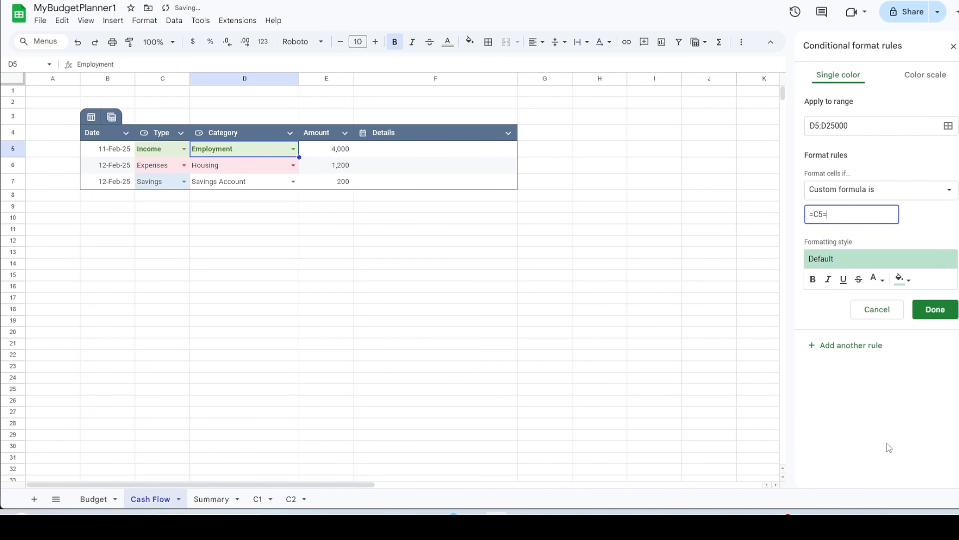
text("Savings)
Step: Set the Category Savings rule's fill by sampling the blue of the Savings cell C7 and save the rule
click(902, 279)
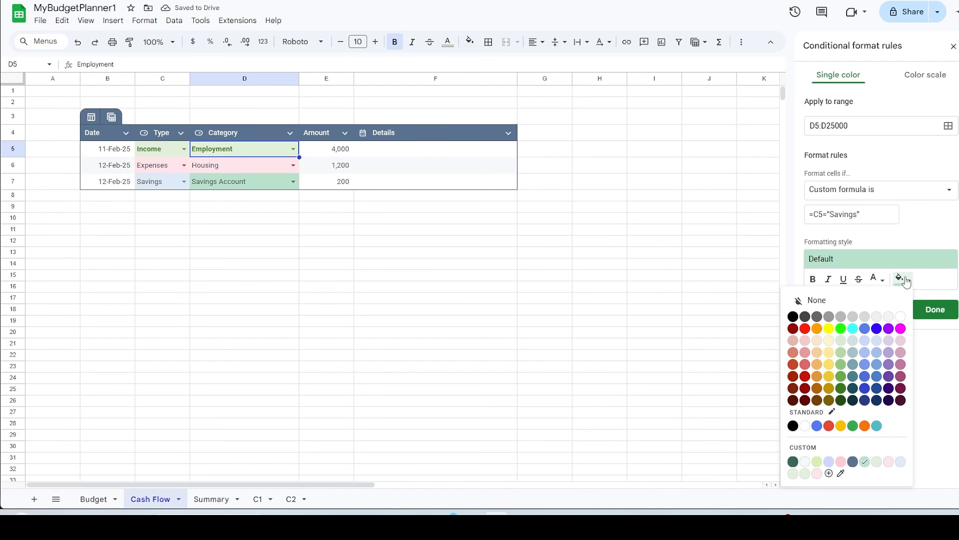
click(845, 469)
click(171, 185)
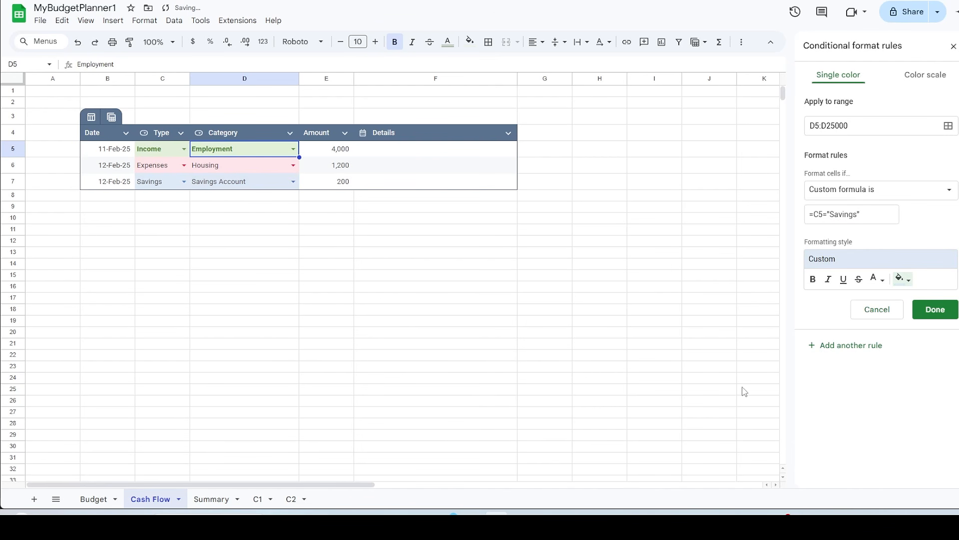
click(938, 310)
Step: Add a conditional formatting rule on the Amount column for E5:E25000 with the custom formula =C5="Income"
click(321, 150)
click(850, 78)
click(847, 125)
text(:E25000)
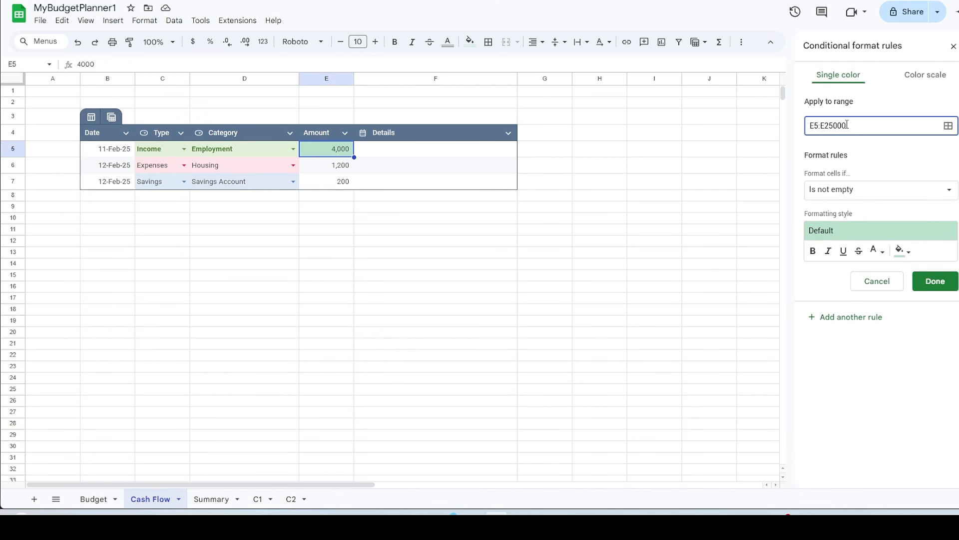
click(949, 190)
scroll(860, 470, down, 1)
click(861, 488)
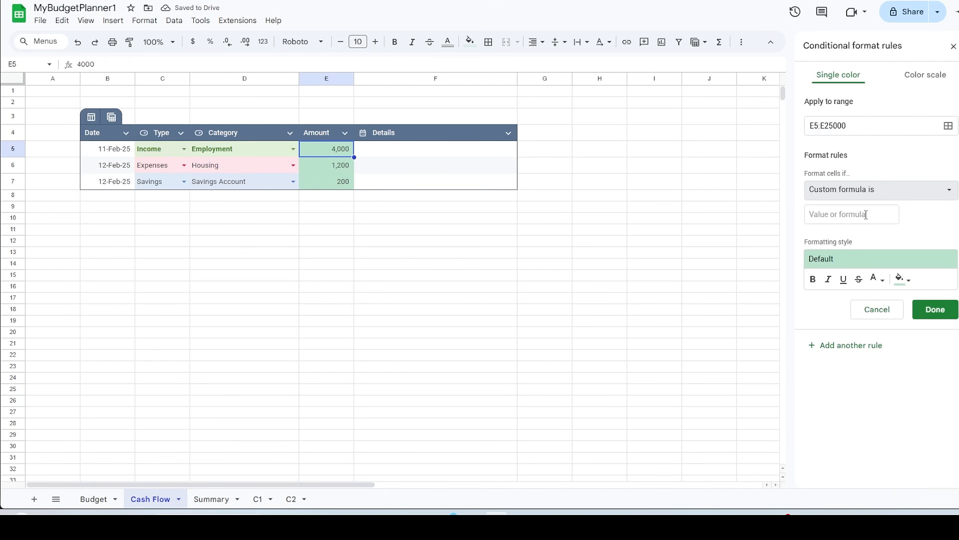
text(=C5="Ins)
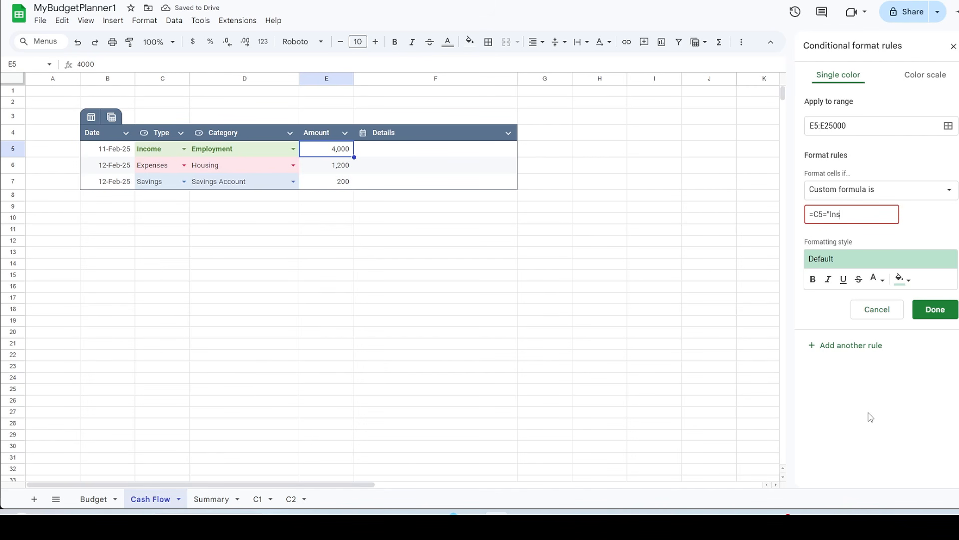
text(ome")
Step: Style the Amount Income rule with the green fill sampled from C5 and bold #38761d text, and save it
click(902, 279)
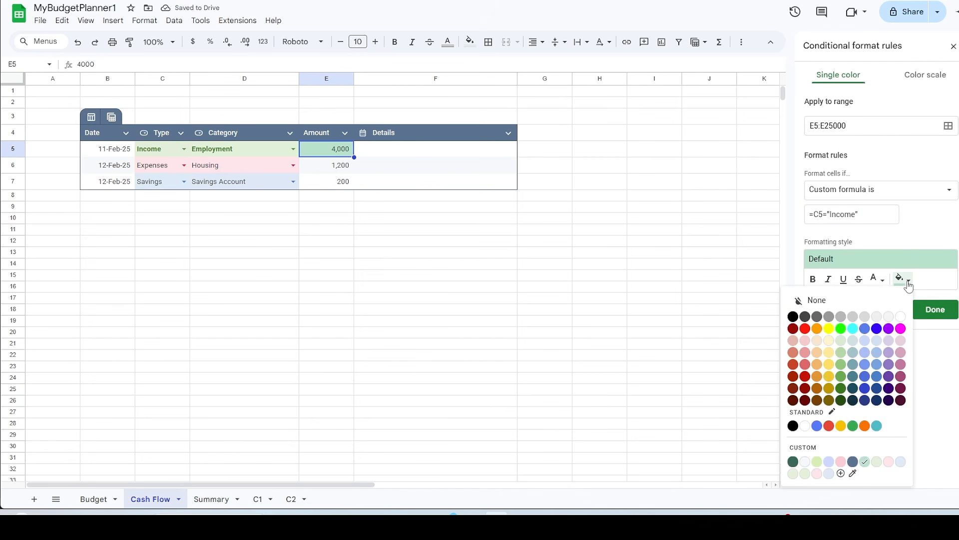
click(853, 474)
click(154, 149)
click(878, 279)
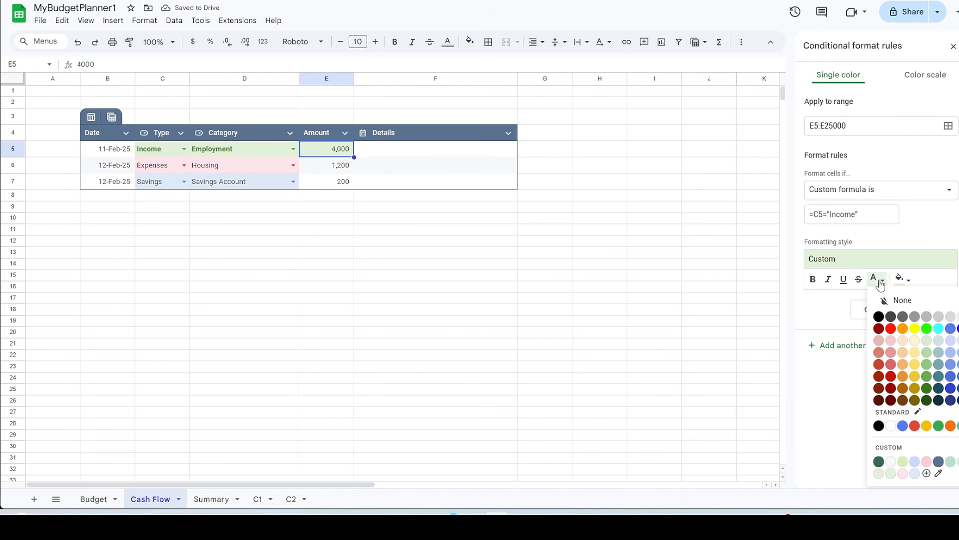
click(927, 473)
text(#38761d)
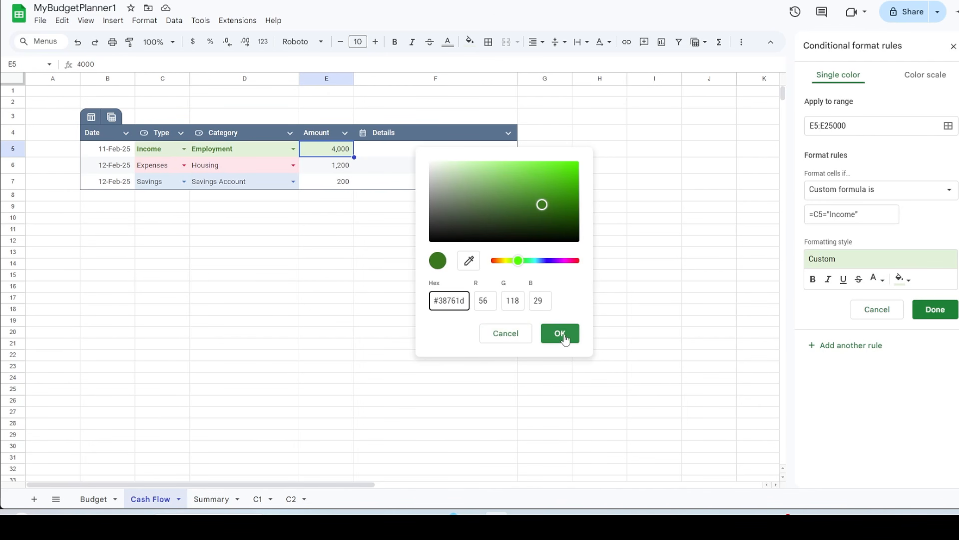
click(560, 333)
click(929, 311)
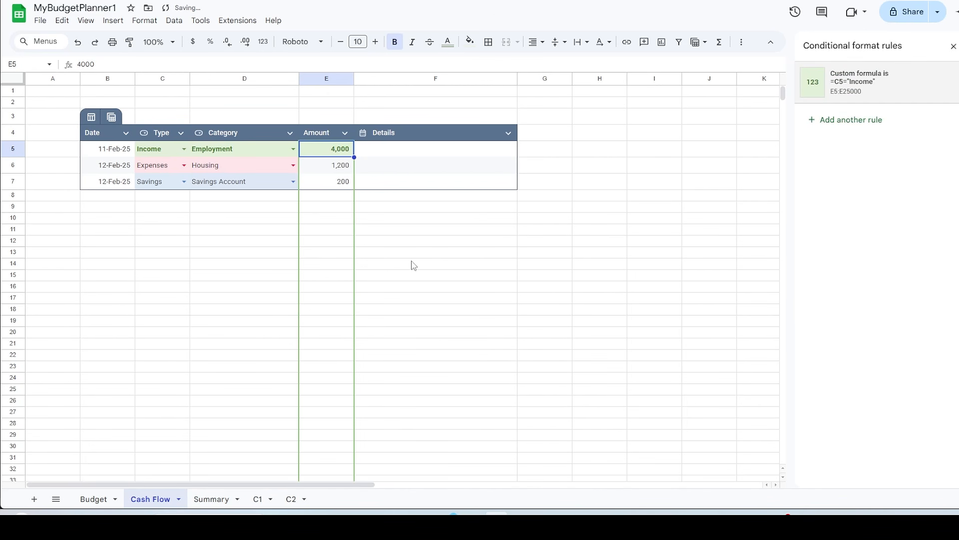
Step: Add a second conditional formatting rule on the Amount column for E5:E25000 with the custom formula =C5="Expenses"
click(836, 134)
text(:E250)
click(936, 190)
scroll(852, 399, down, 2)
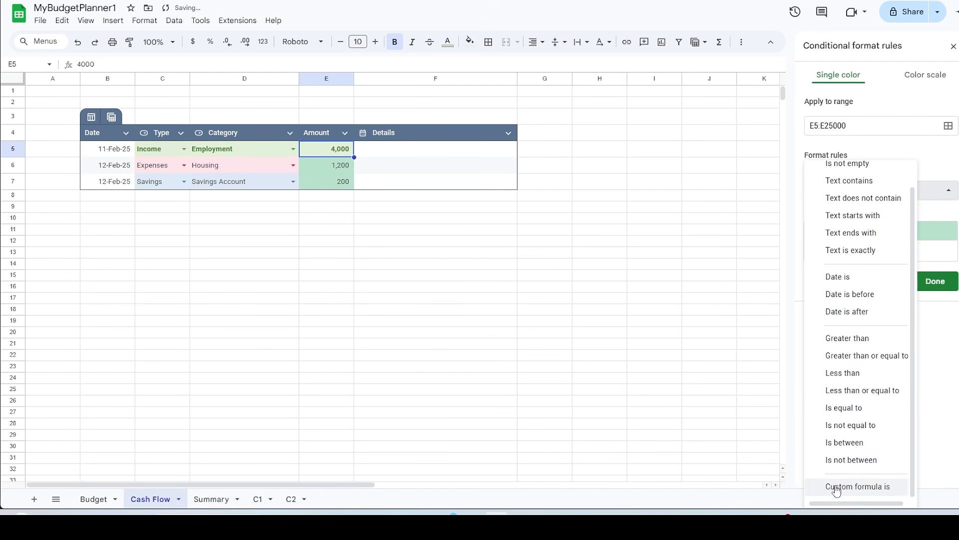
click(852, 483)
text(=C5=)
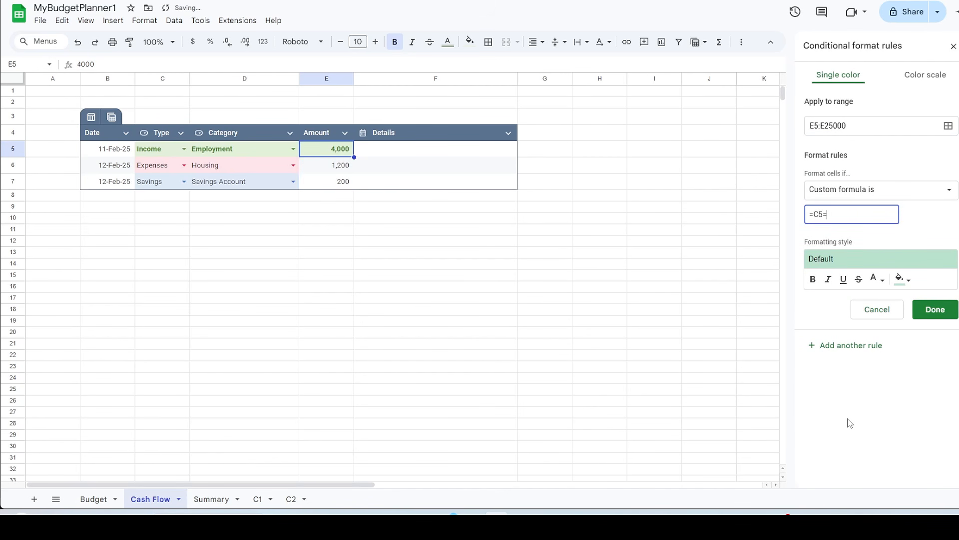
text("Expenses")
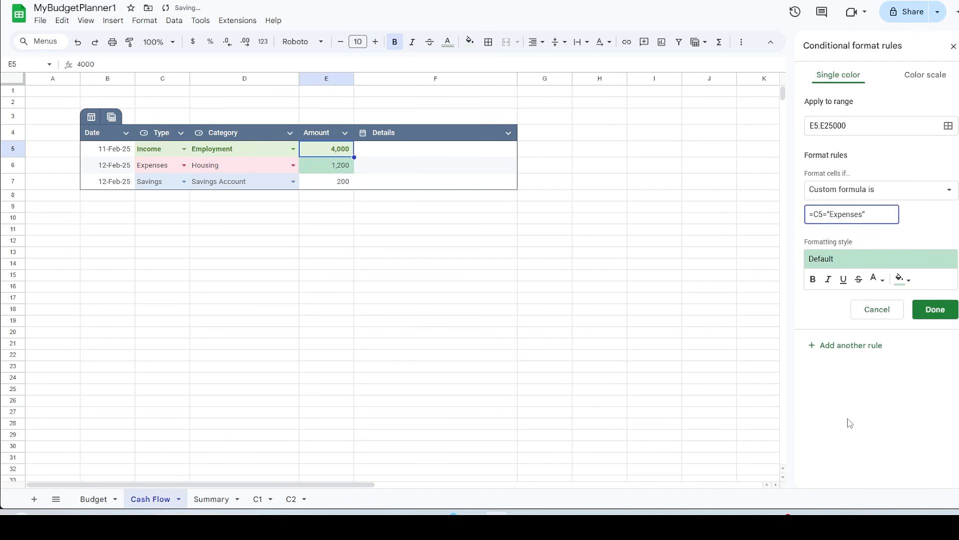
Step: Set the Amount Expenses rule's fill to the same light pink as the Expenses row and save the rule
click(908, 280)
click(854, 475)
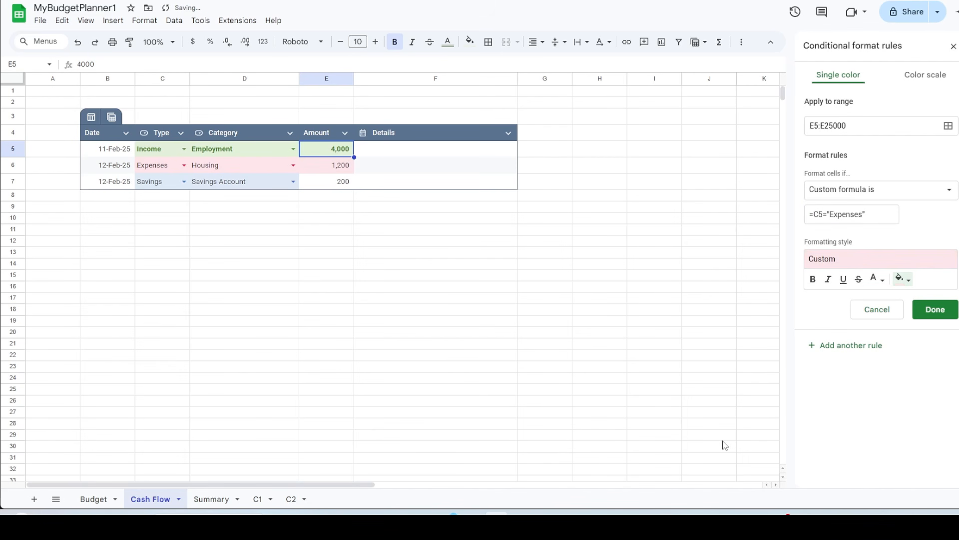
click(944, 312)
Step: Add a third conditional formatting rule on the Amount column for E5:E25000 with the custom formula =C5="Savings"
click(854, 162)
click(859, 125)
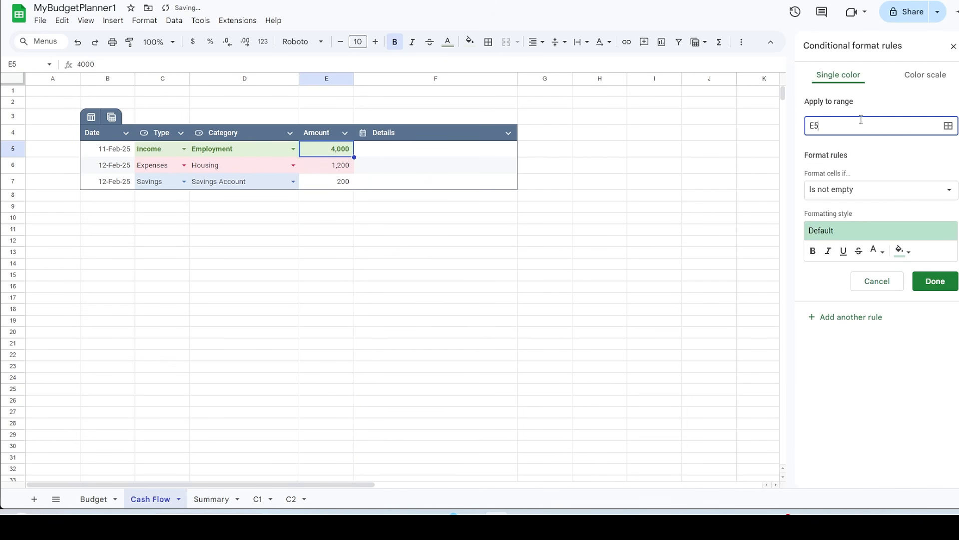
text(:E25000)
click(914, 189)
scroll(856, 449, down, 1)
click(856, 480)
text(=C5=)
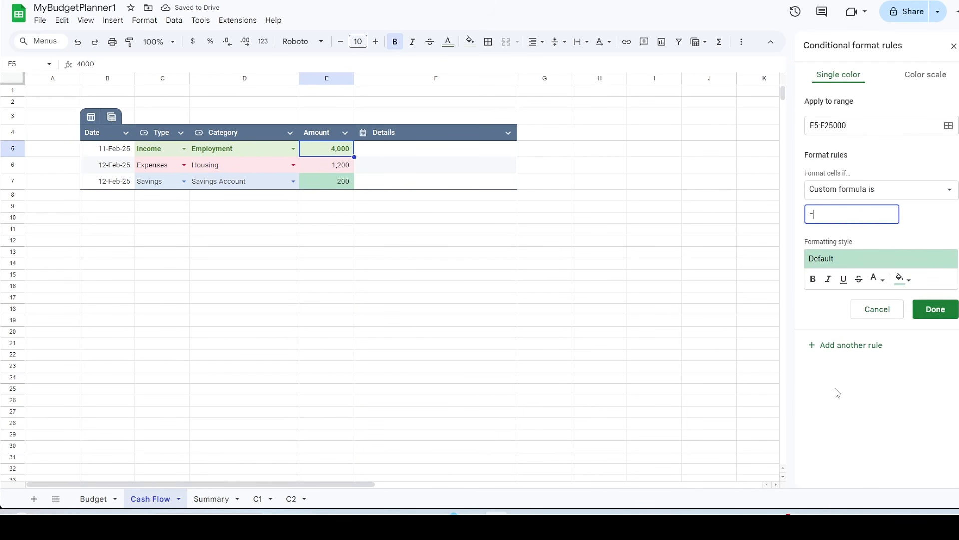
text("Savings")
Step: Set the Amount Savings rule's fill by sampling the blue of the Savings Account cell, then save and close the rules
click(902, 279)
click(864, 460)
click(272, 185)
click(935, 309)
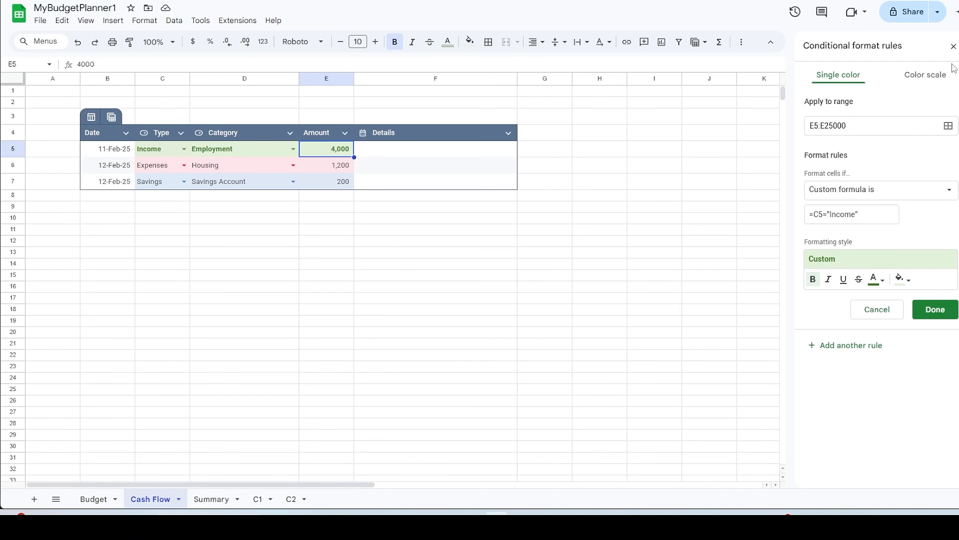
click(954, 48)
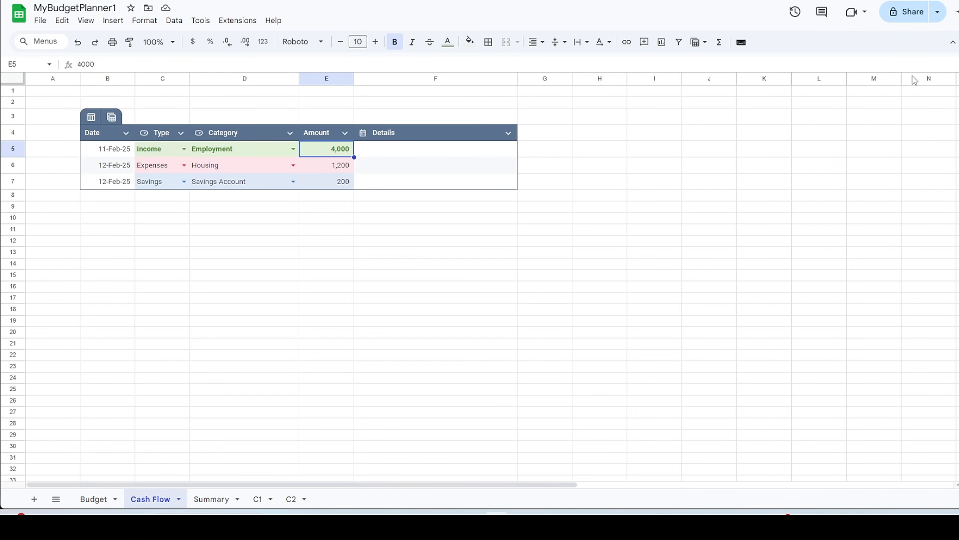
Step: Fill all cells of the Cash Flow sheet outside A4:F7 with the custom color #fce5d6
click(625, 278)
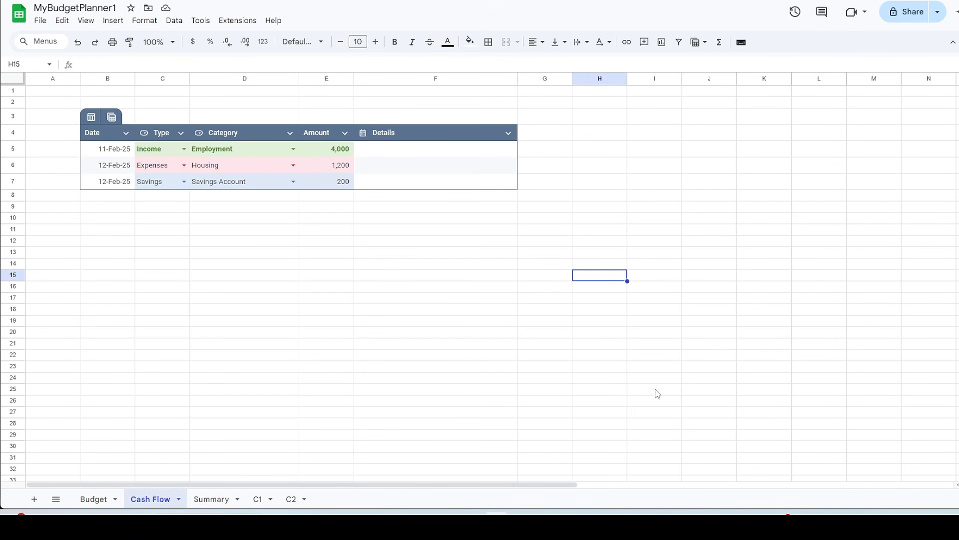
key(ctrl+a)
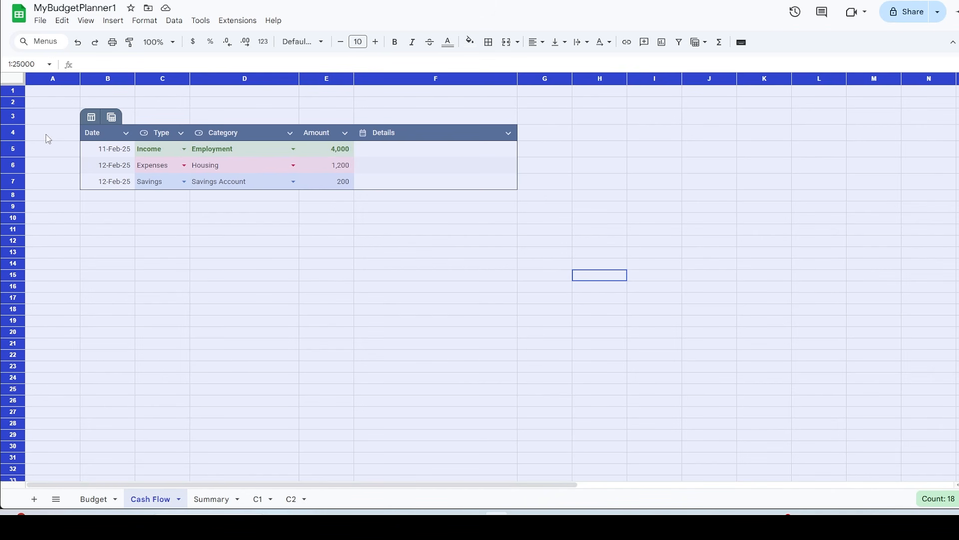
drag(49, 137, 447, 185)
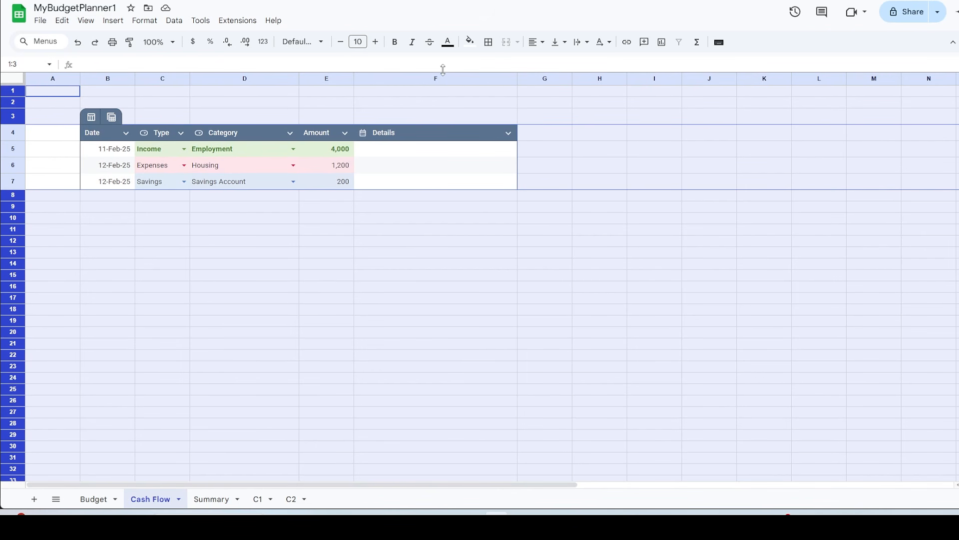
click(470, 42)
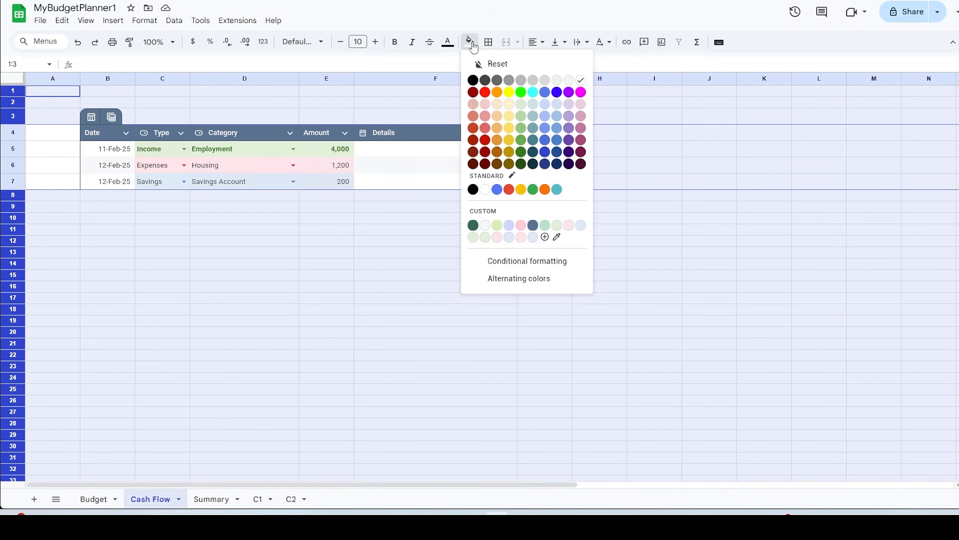
click(545, 238)
click(463, 300)
drag(461, 300, 447, 302)
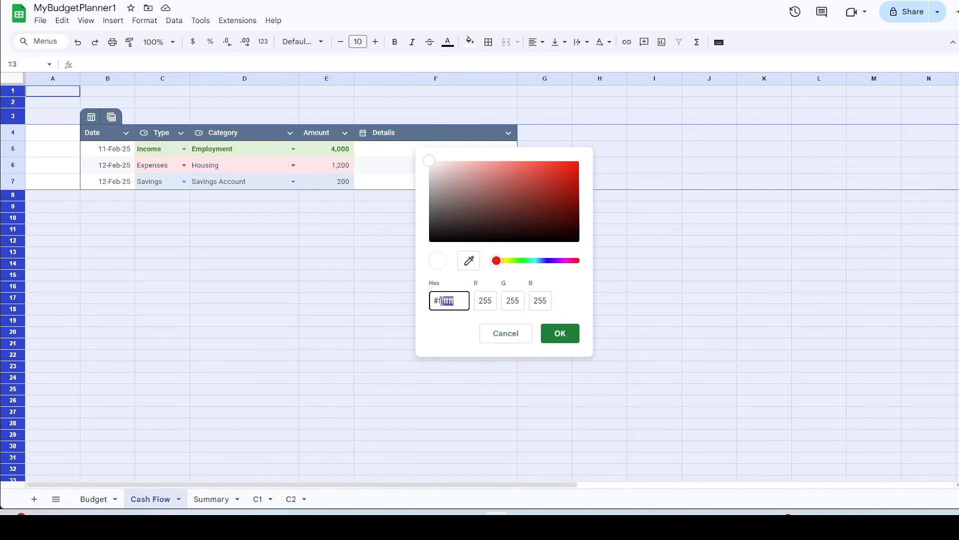
text(ce5d6)
click(552, 332)
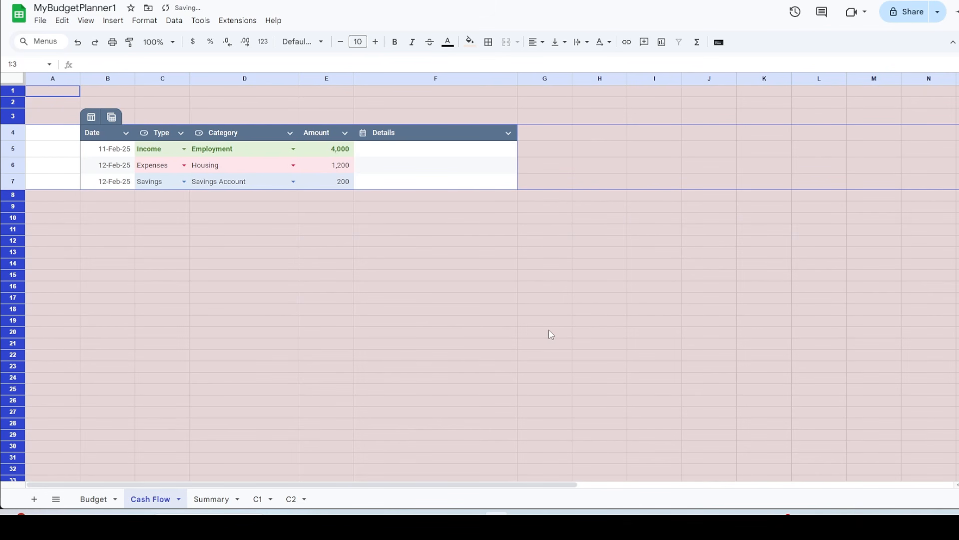
click(551, 334)
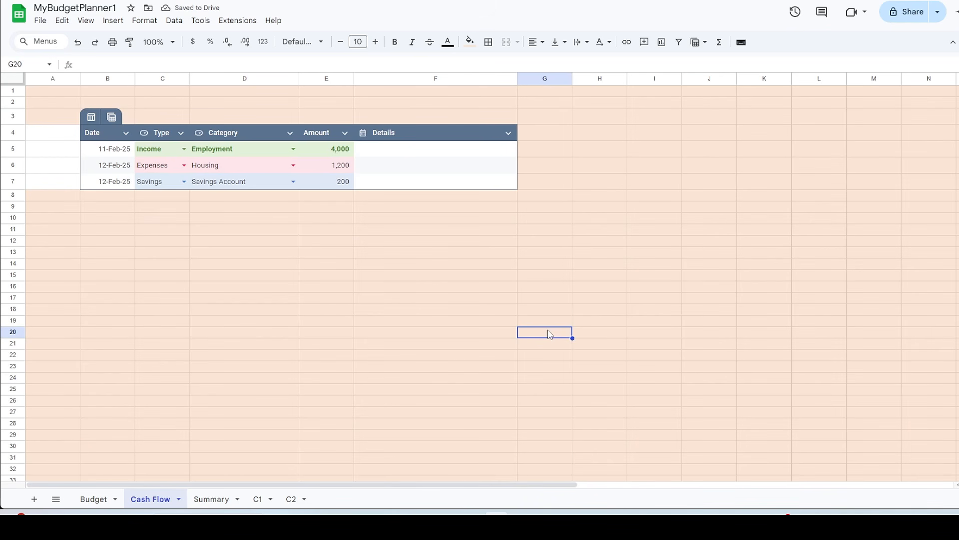
Step: Fill the white cells A4:A7 beside the table with the peach color sampled from the sheet background
drag(46, 138, 47, 182)
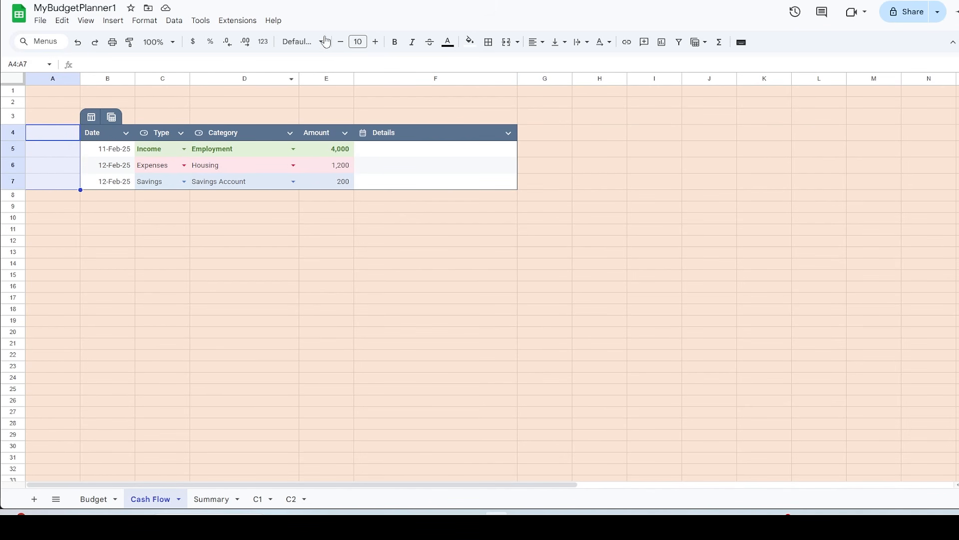
click(470, 42)
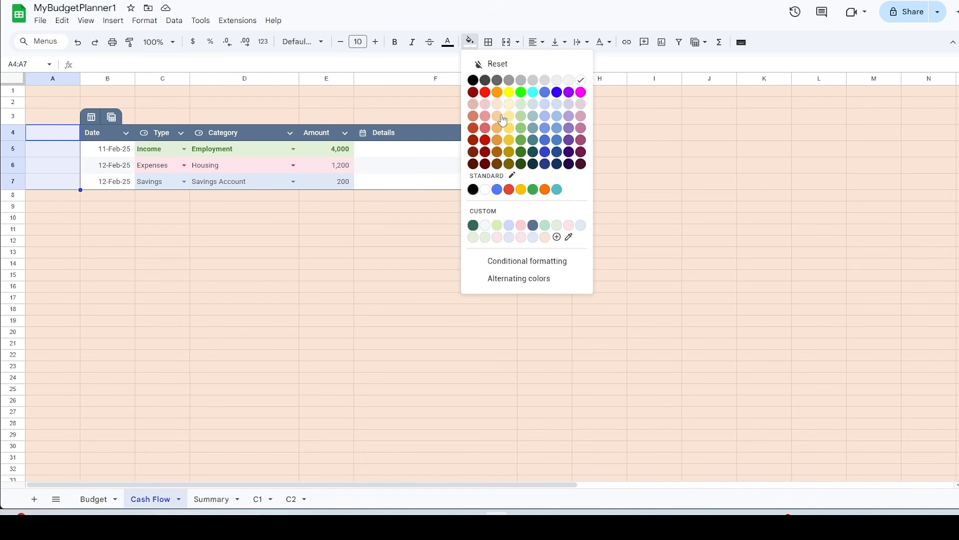
click(569, 237)
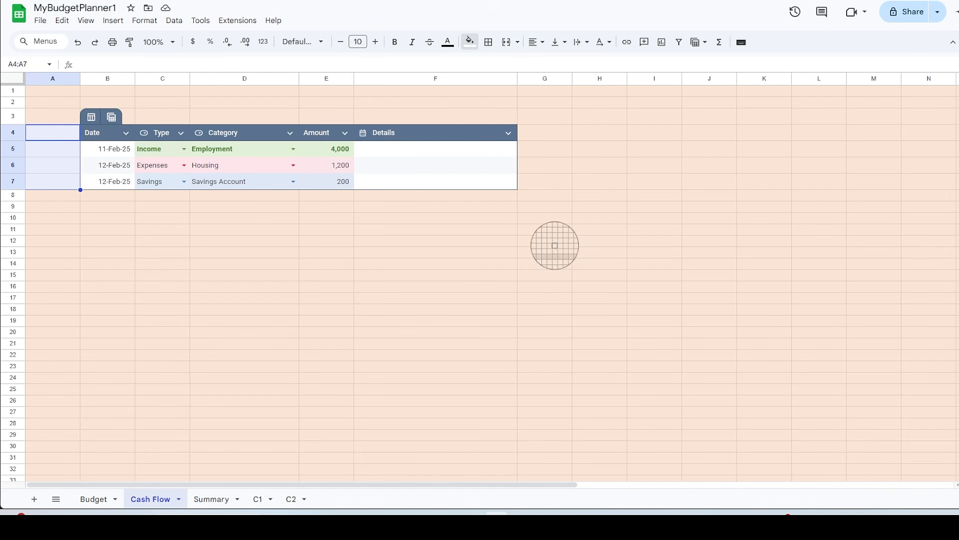
click(465, 230)
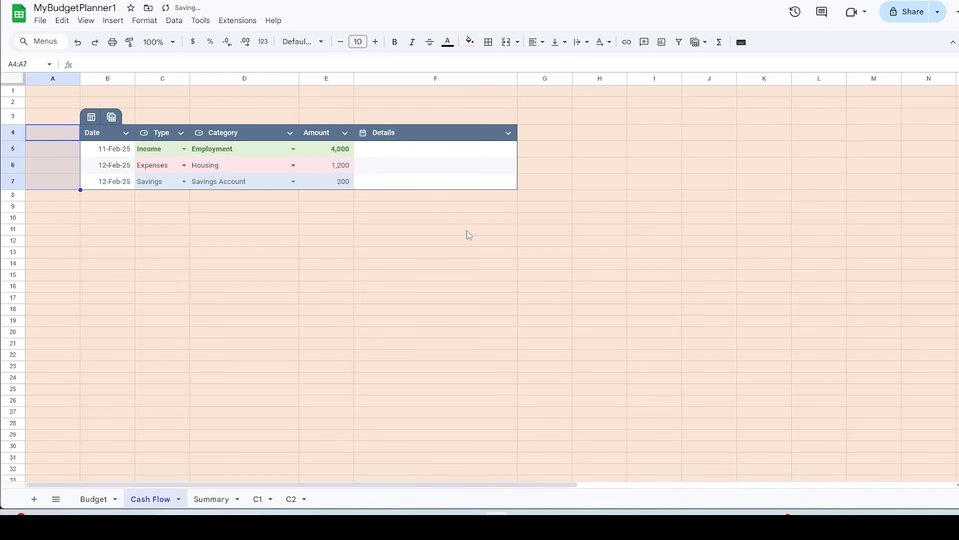
click(613, 287)
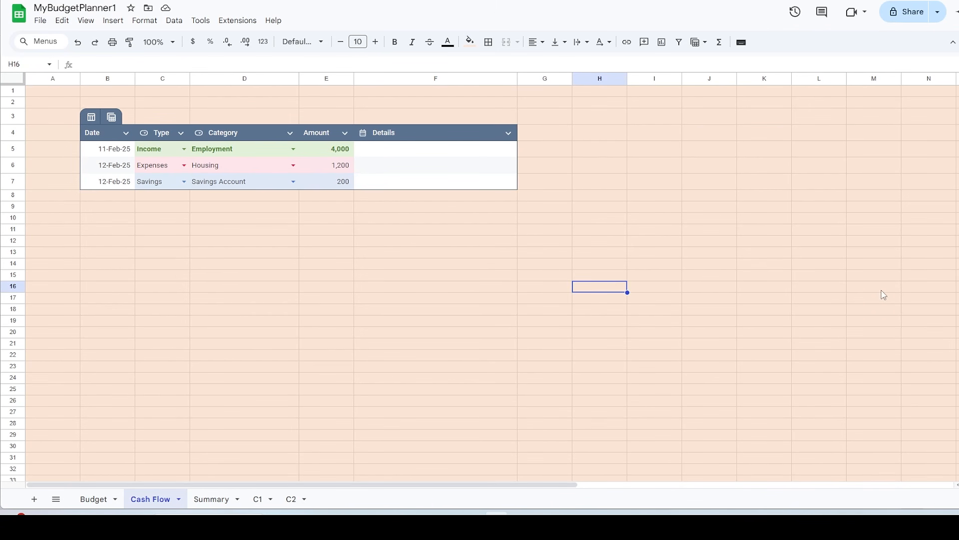
Step: Define a named range tracking_date for 'Cash Flow'!B5:B25000, the table's Date column
click(114, 150)
click(174, 21)
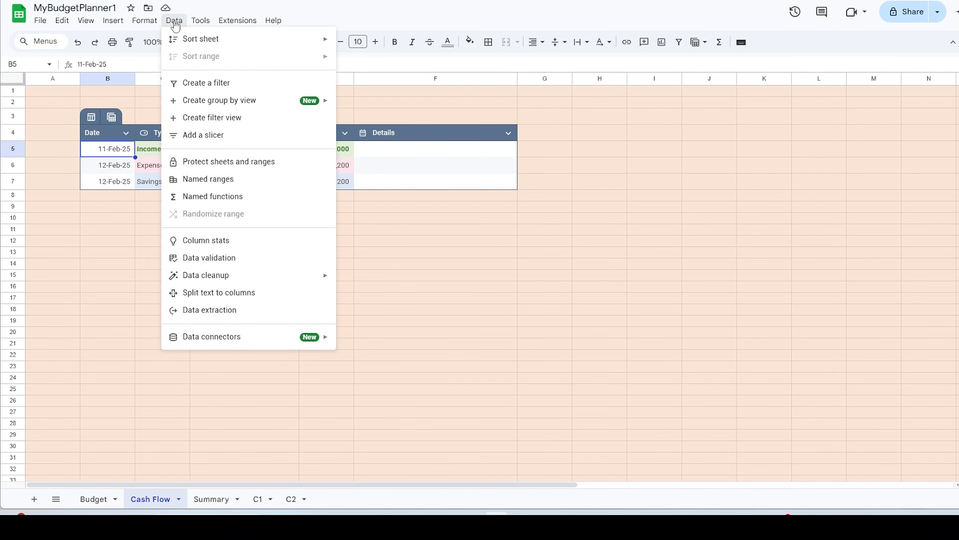
click(207, 179)
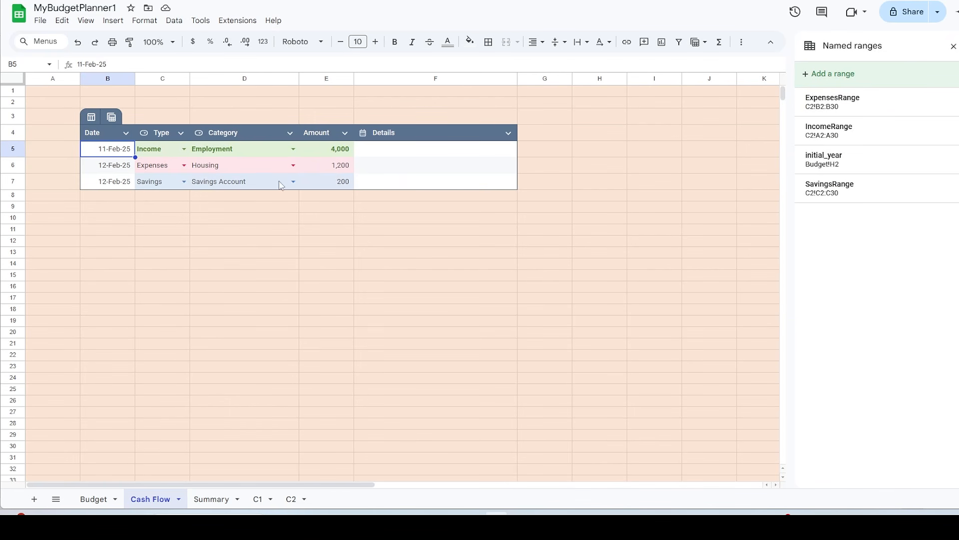
click(847, 73)
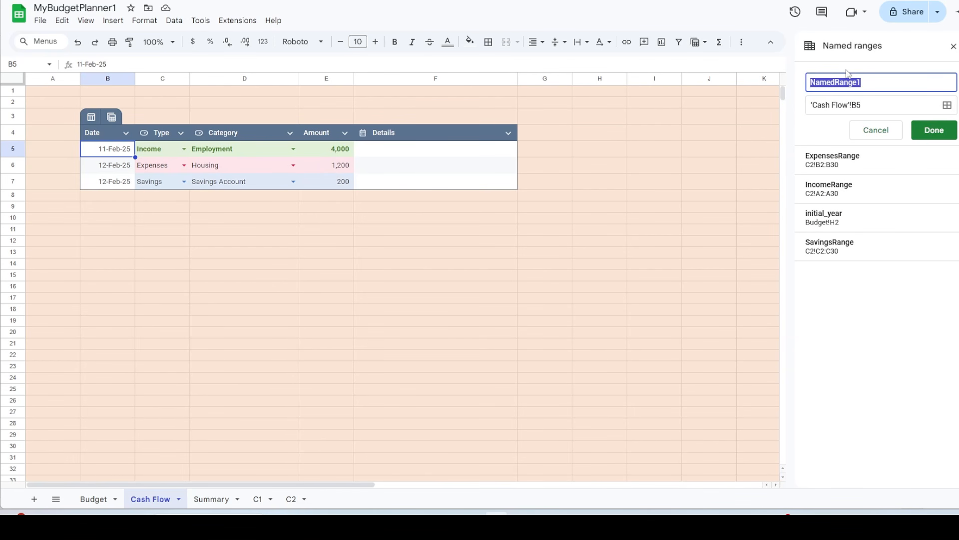
text(tracking_date)
click(916, 106)
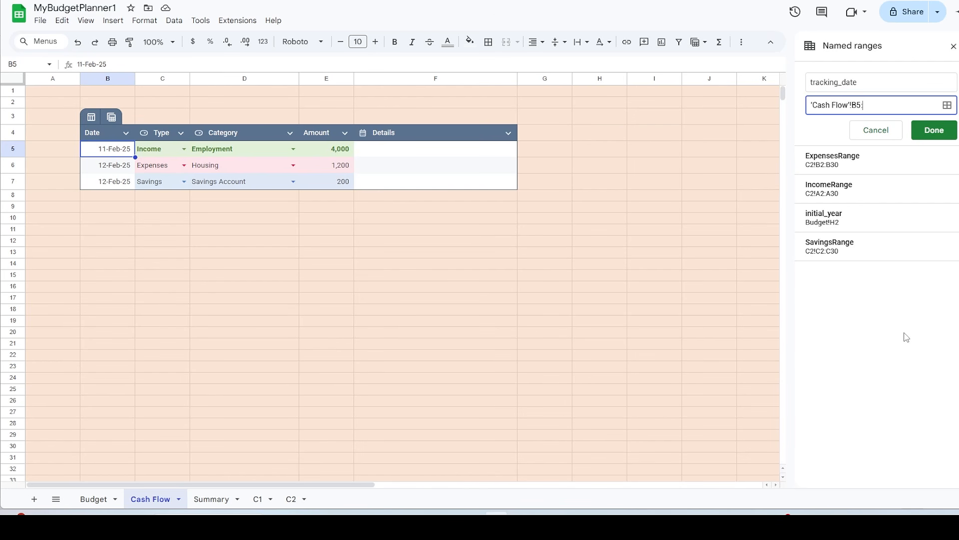
text(:B25000)
click(934, 130)
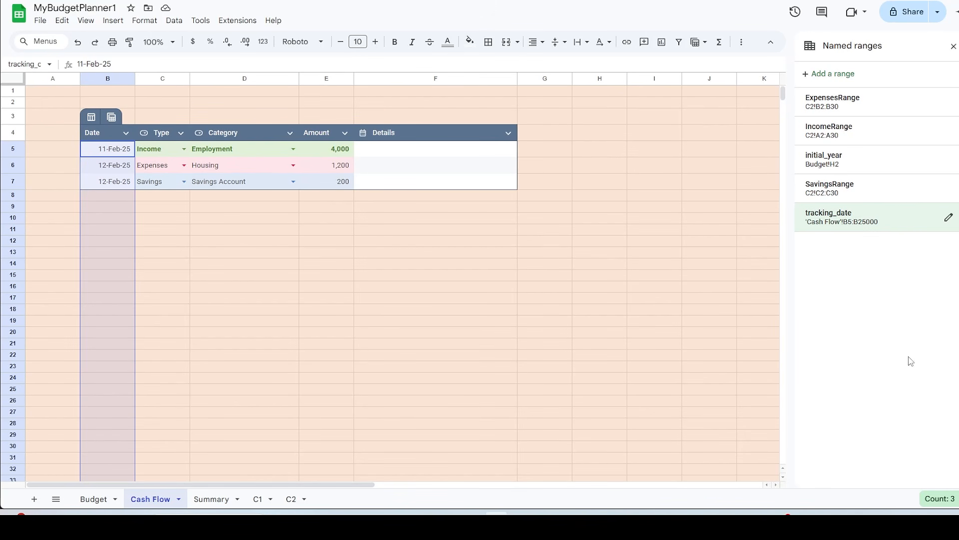
click(954, 47)
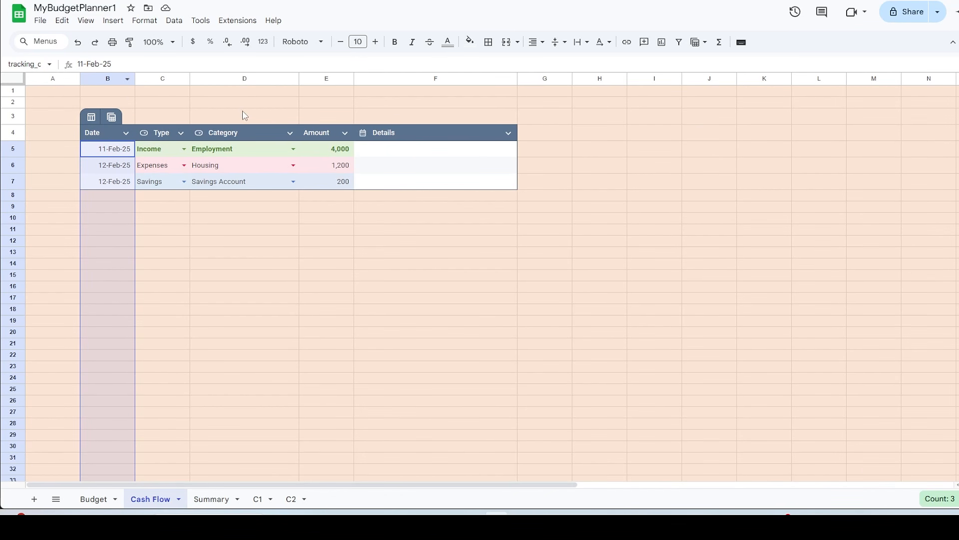
Step: Merge D2:E2 above the table and enter the formula ="Last Record Date: "&TEXT(MAX('Cash Flow'!tracking_date),"dd-mmm-yy")
drag(242, 107, 322, 106)
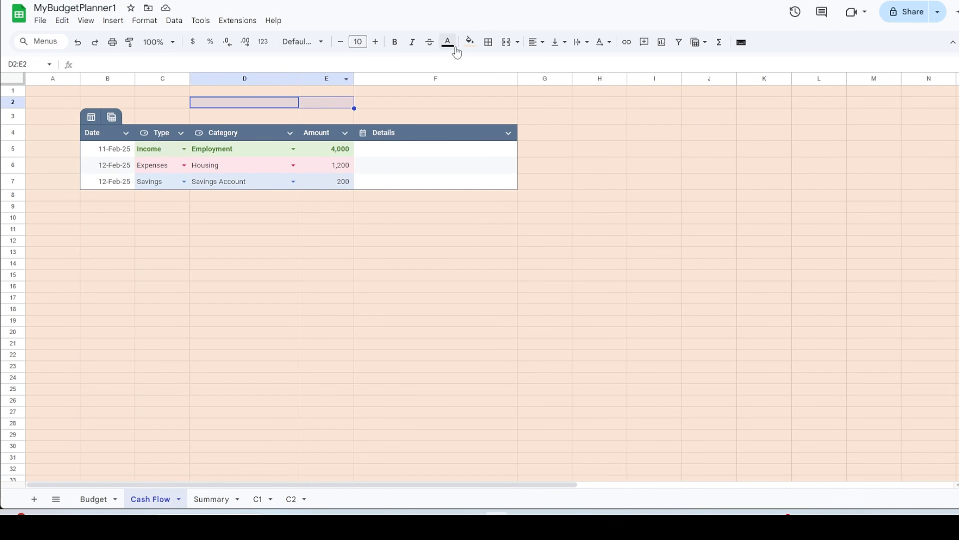
click(506, 43)
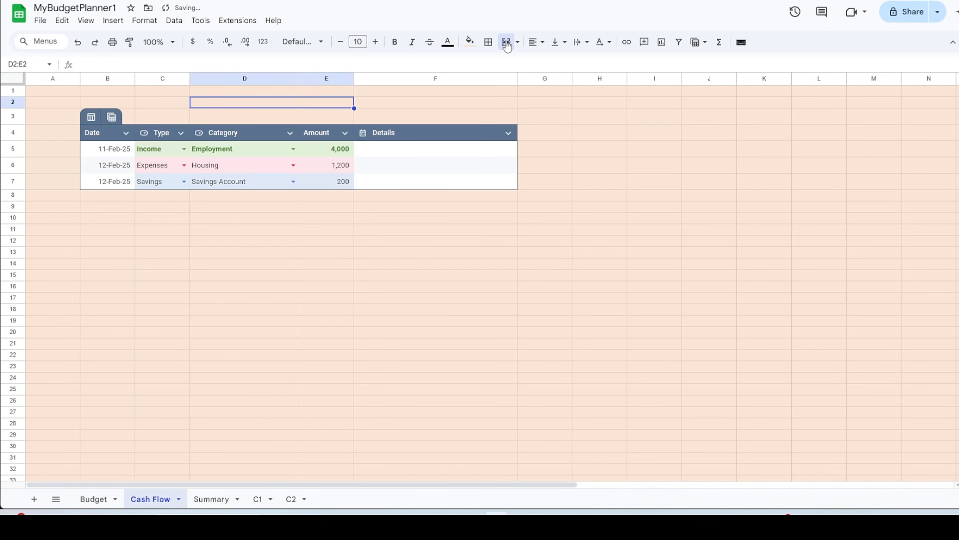
click(410, 61)
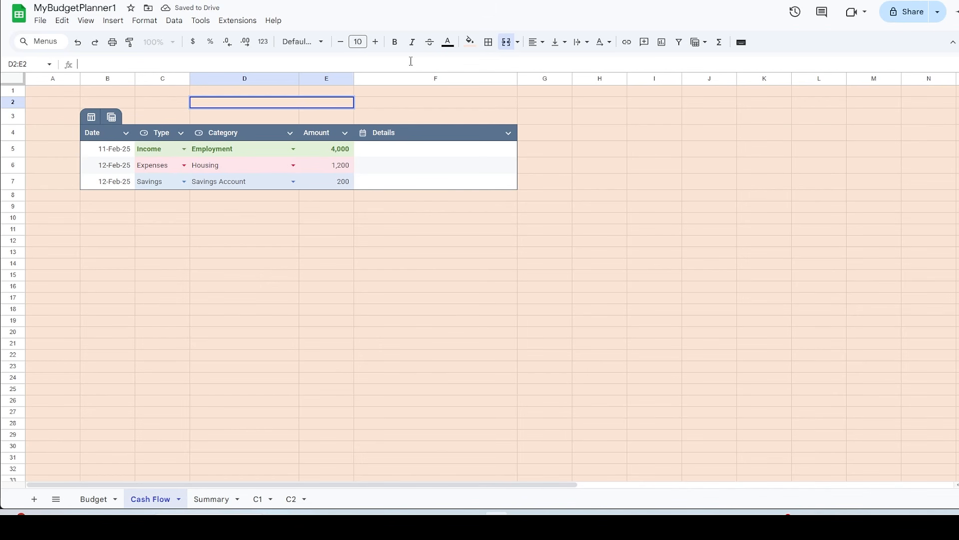
text(="Last Record Date:   "&TEXT(MAX('Cash Flow'!tracking_date),"dd-mmm-yy"))
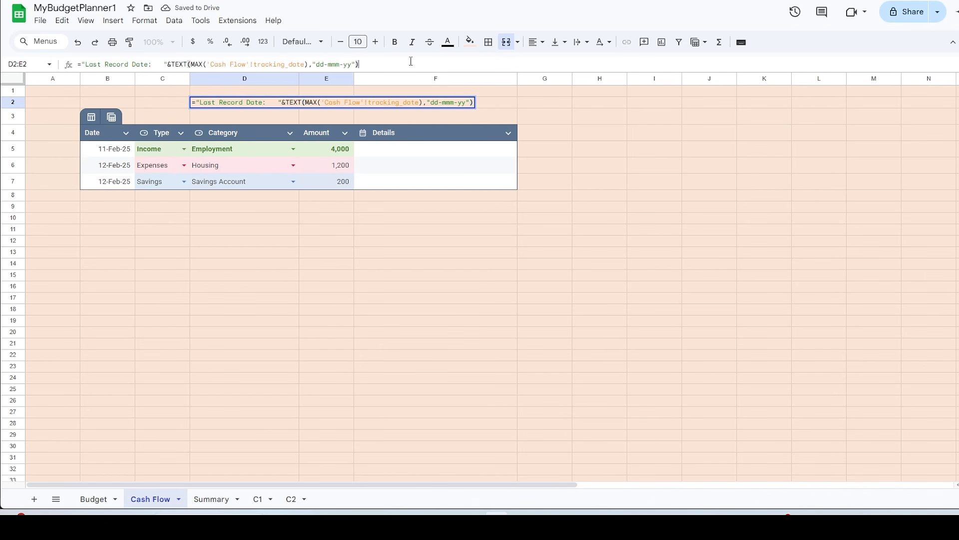
key(Return)
key(Up)
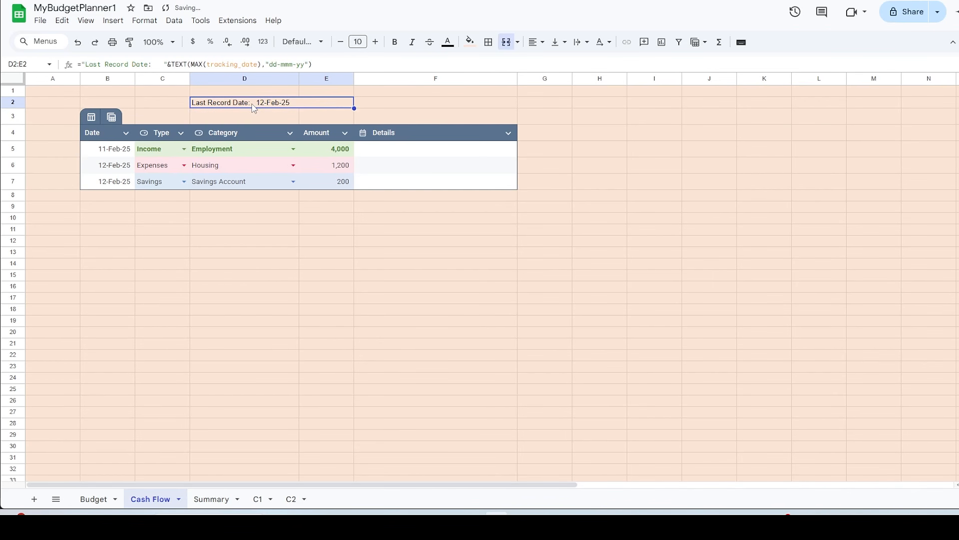
Step: Format the Last Record Date cell as bold, size 13, centered horizontally and aligned to the vertical middle
click(394, 43)
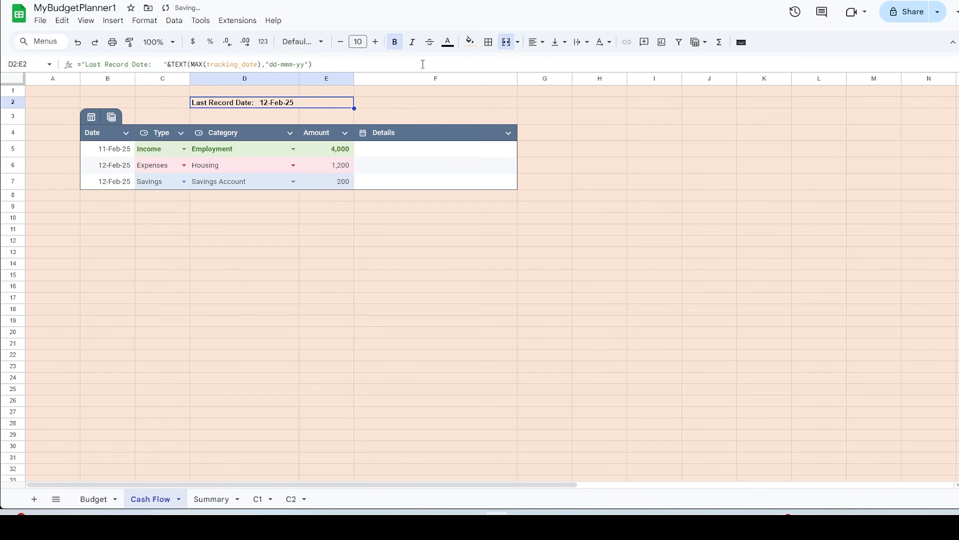
click(376, 43)
click(376, 43)
click(377, 43)
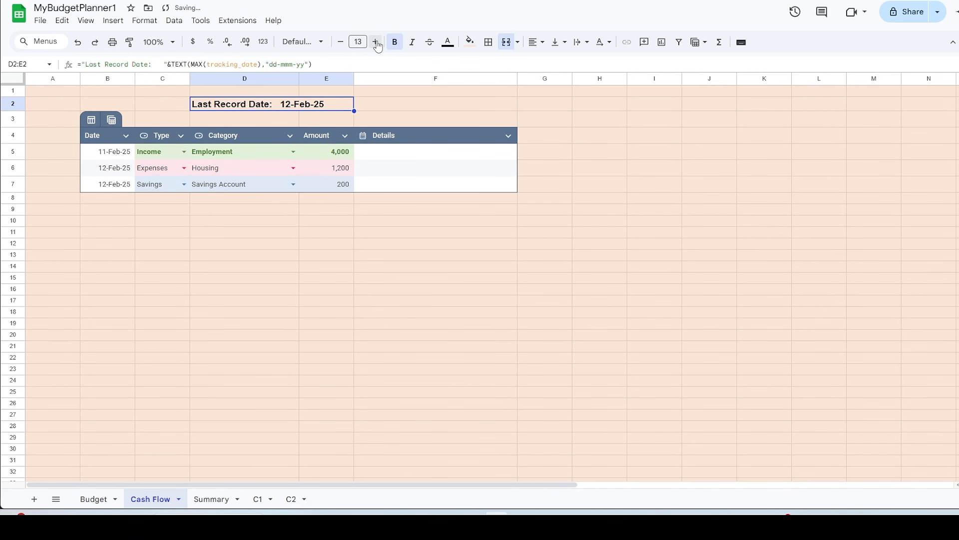
click(543, 43)
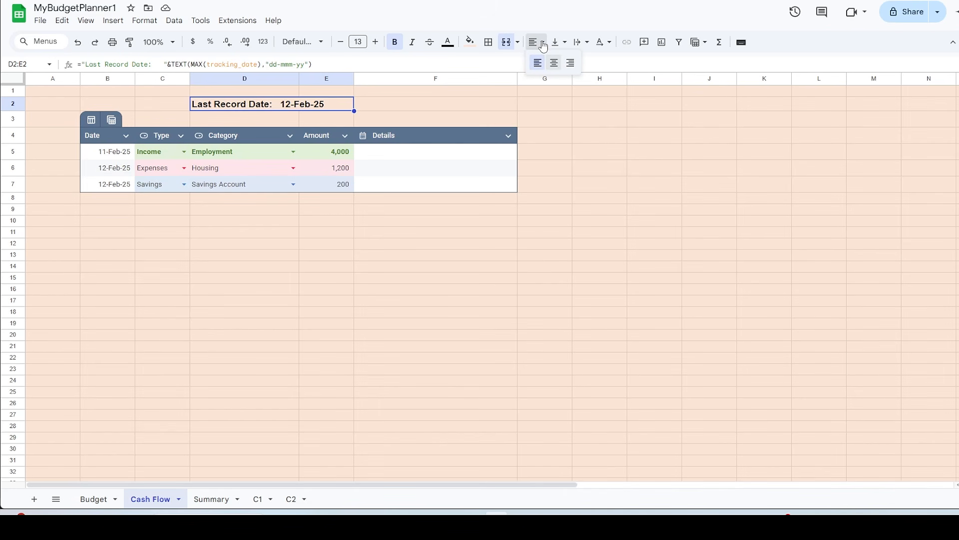
click(559, 45)
click(577, 63)
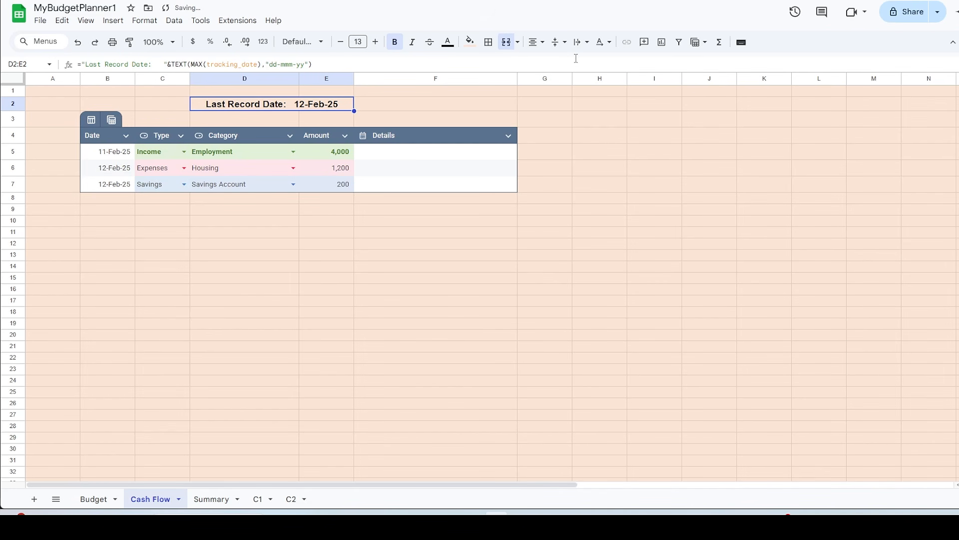
key(ctrl+Home)
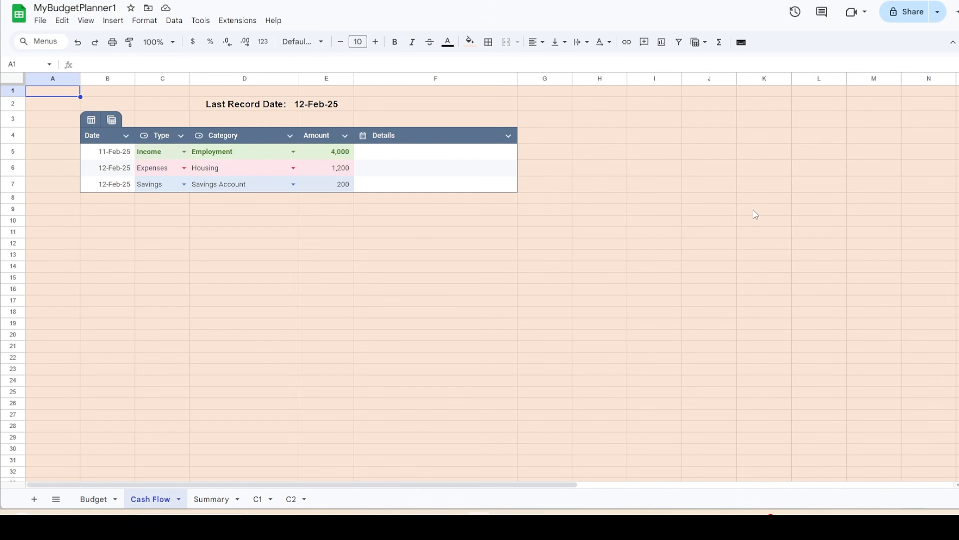
Step: Enter the formula ="Total Records: " & COUNT('Cash Flow'!tracking_date) in F2
click(461, 105)
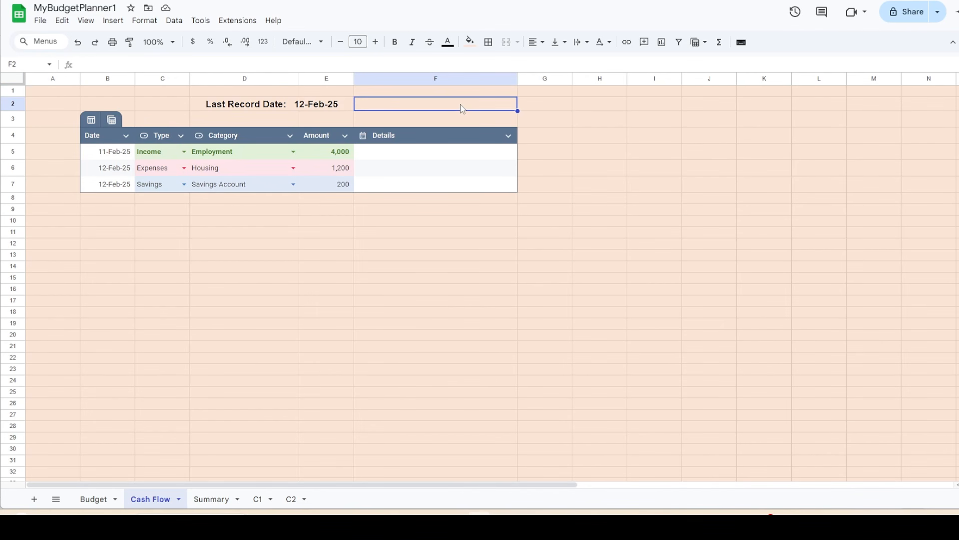
click(412, 63)
text(="Total Records:   " & COUNT('Cash Flow'!tracking_date))
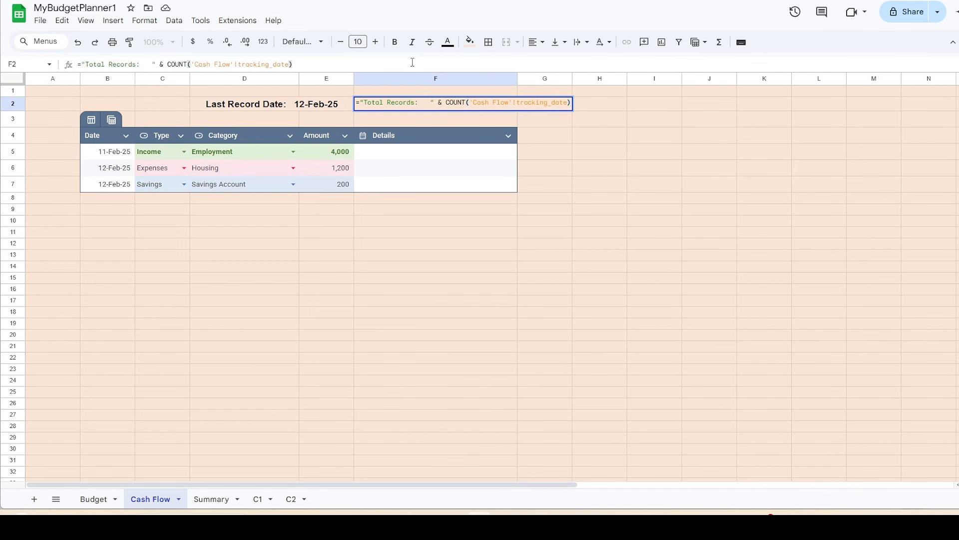
key(Return)
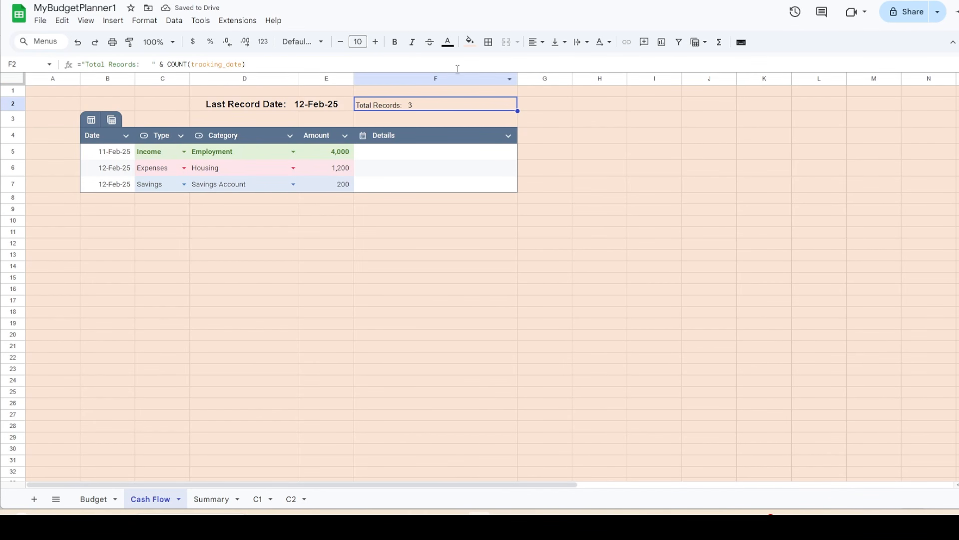
Step: Format the Total Records cell F2 as bold, size 13, centered horizontally and aligned to the vertical middle
click(375, 42)
click(375, 42)
click(375, 42)
click(395, 42)
click(536, 42)
click(554, 63)
click(558, 42)
click(577, 64)
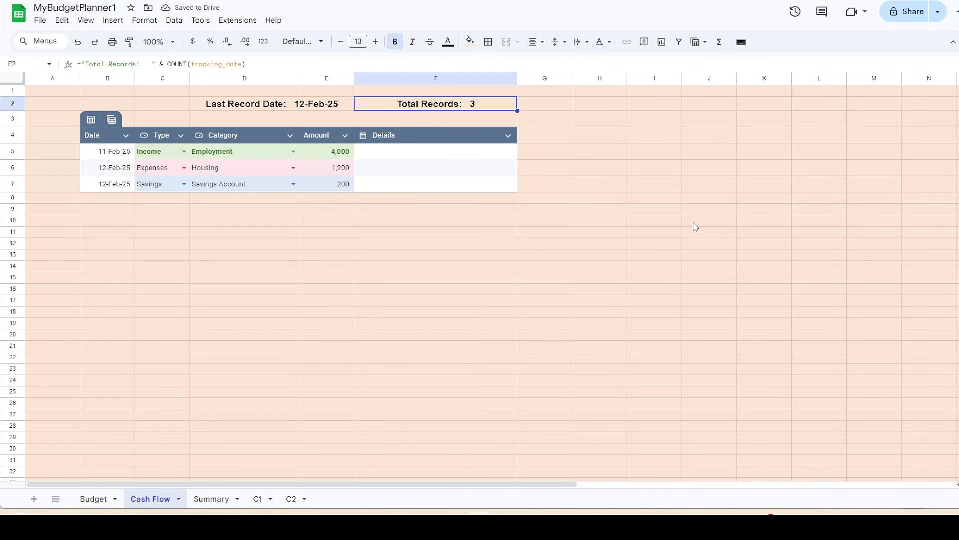
Step: Hide the gridlines on the Cash Flow sheet and return to cell A1
click(81, 20)
mouse_move(100, 44)
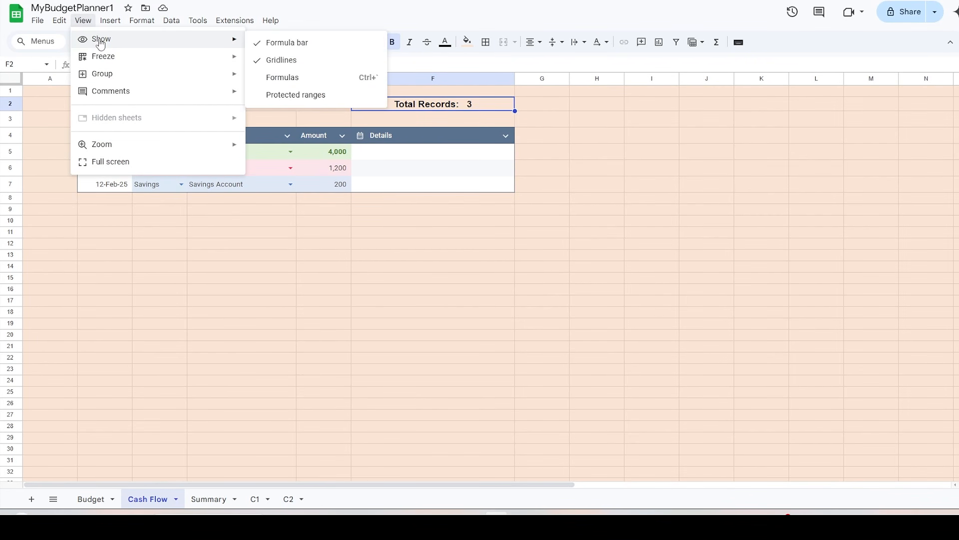
click(325, 61)
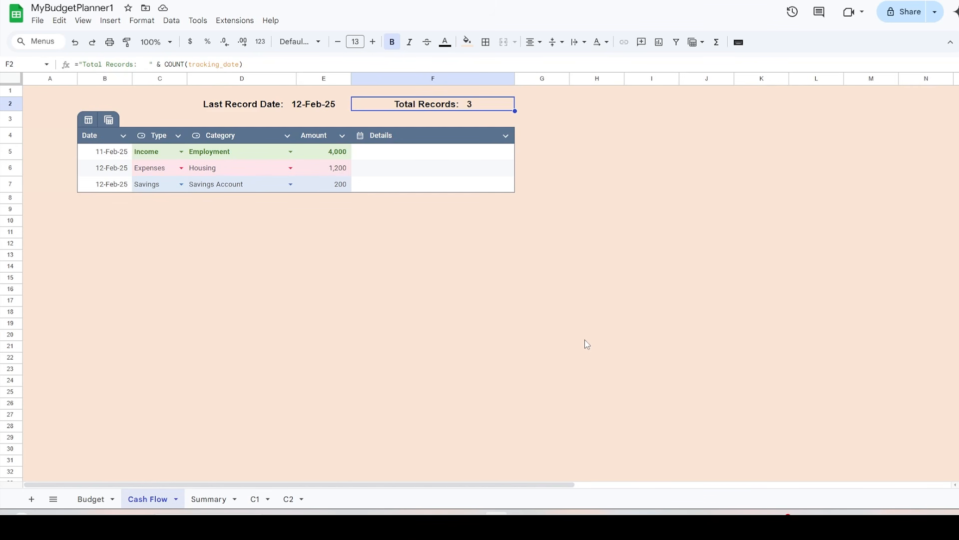
key(ctrl+Home)
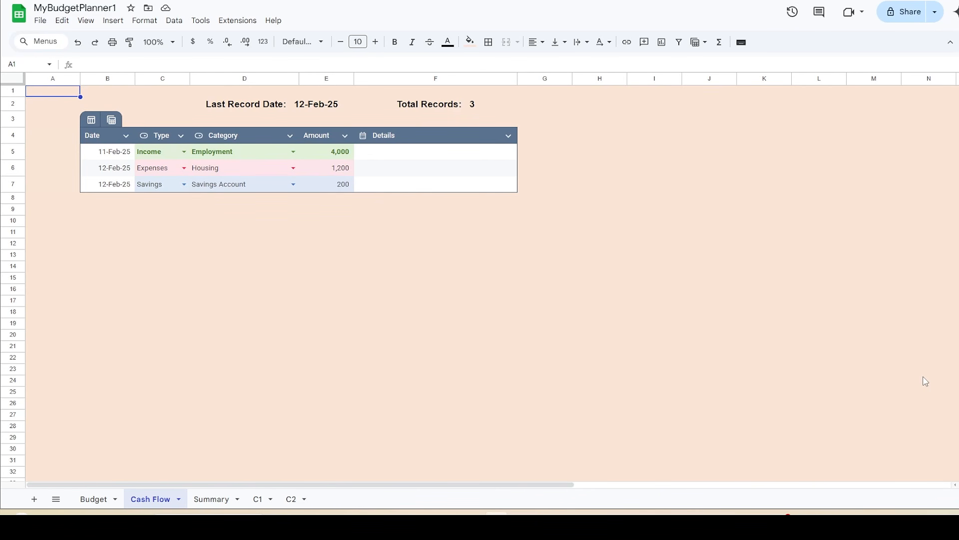
Step: Enter the heading Year Dropdown in cell H1 of the C1 sheet
click(257, 499)
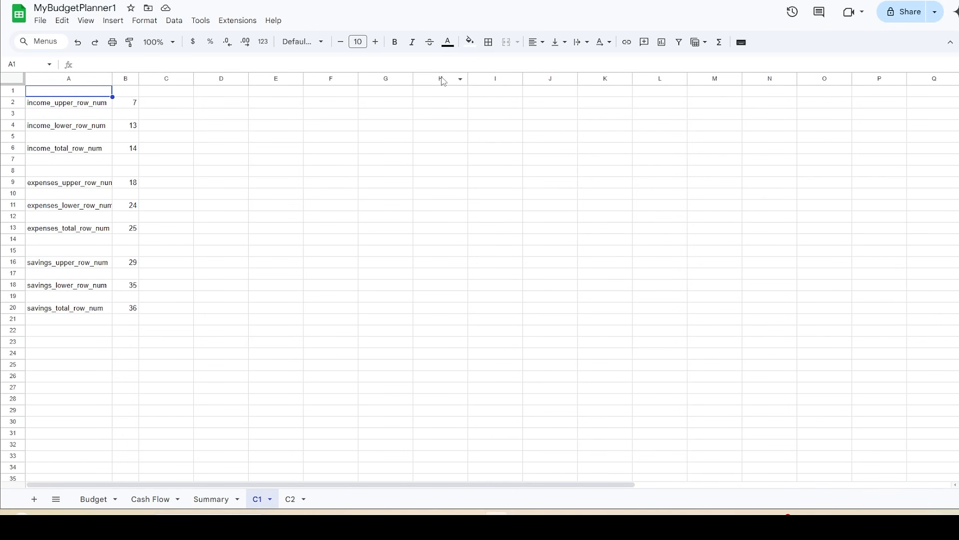
click(441, 94)
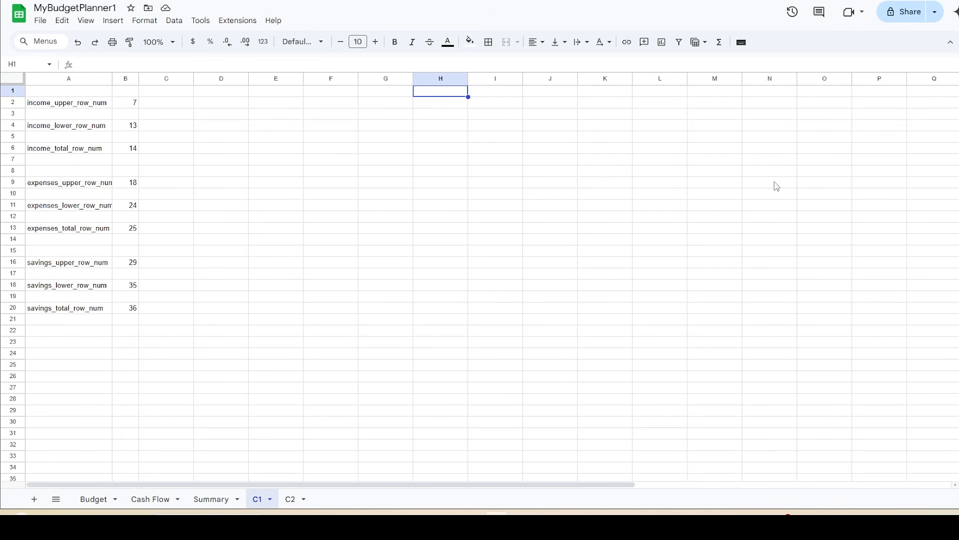
text(Y)
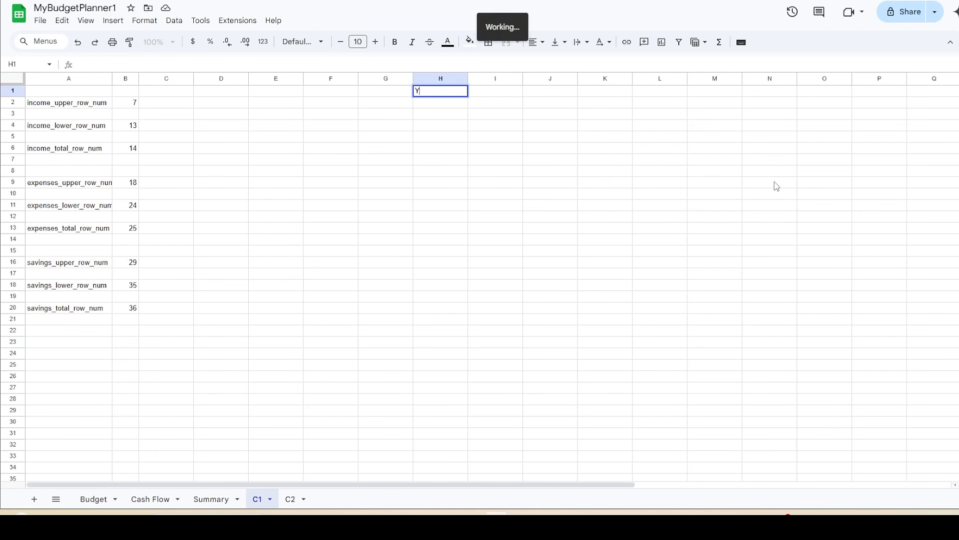
text(ear Dropdown)
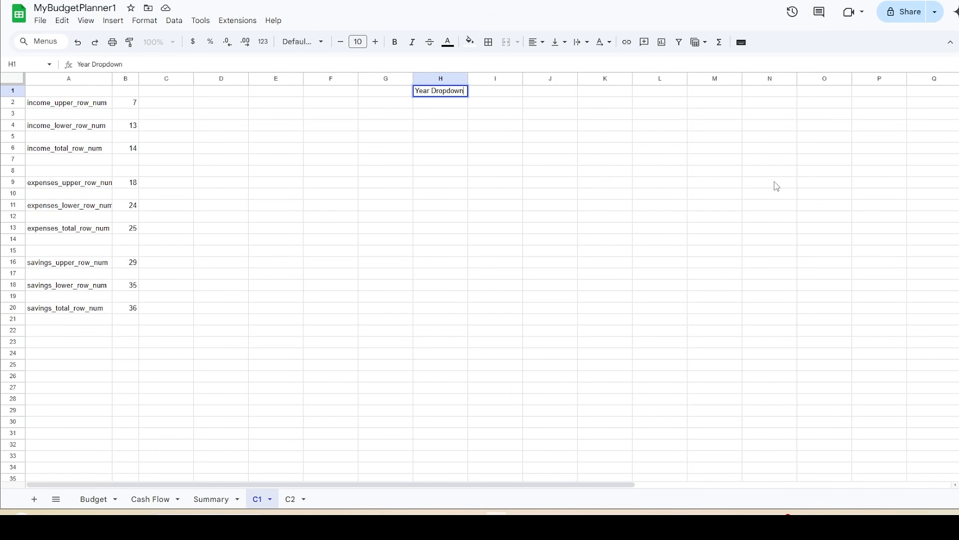
Step: List the years 2025 through 2050 in H3:H28 by entering 2025 and 2026 and filling the series down
click(454, 113)
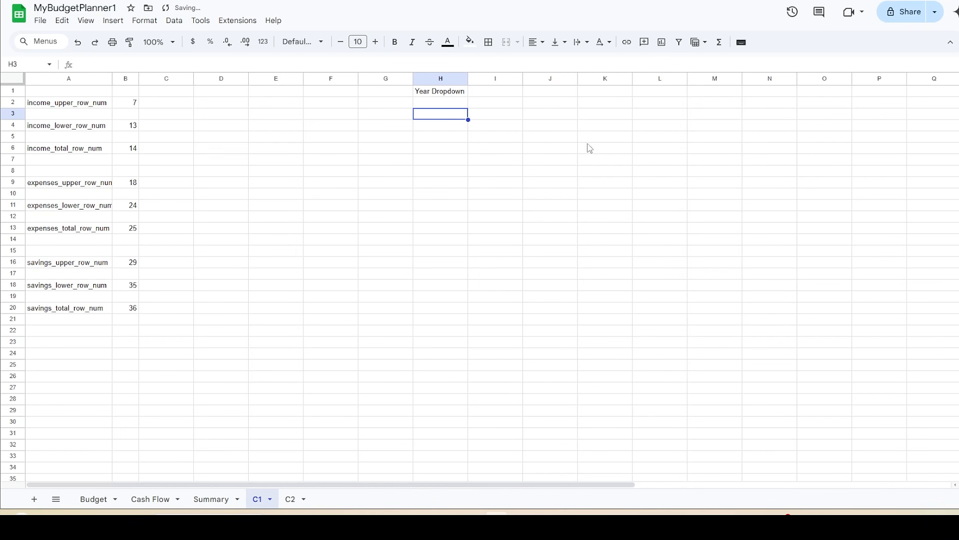
text(2025)
key(Return)
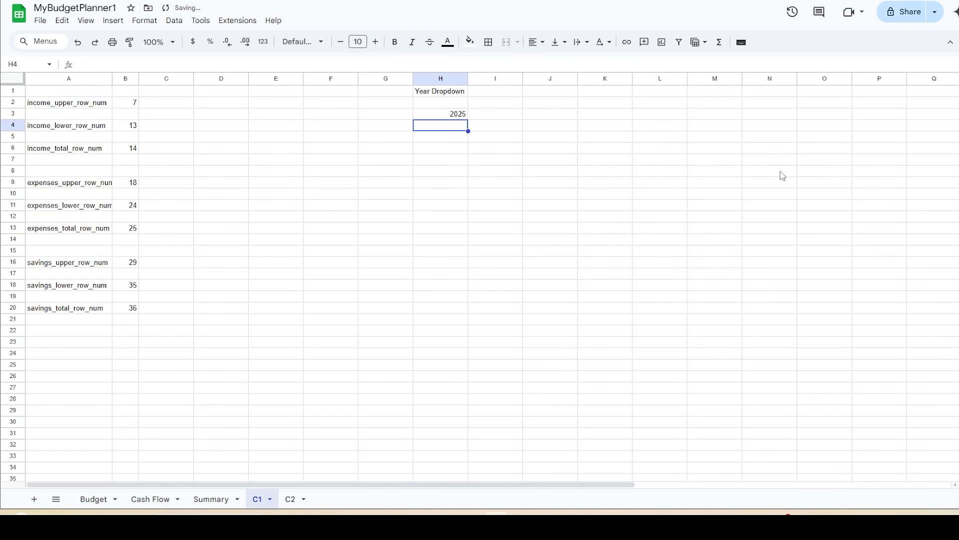
text(202)
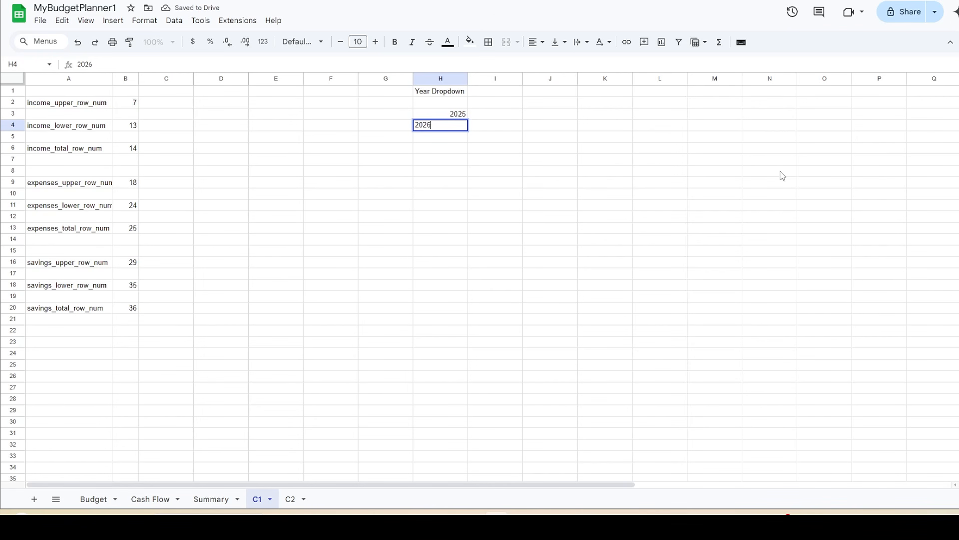
text(6)
key(Return)
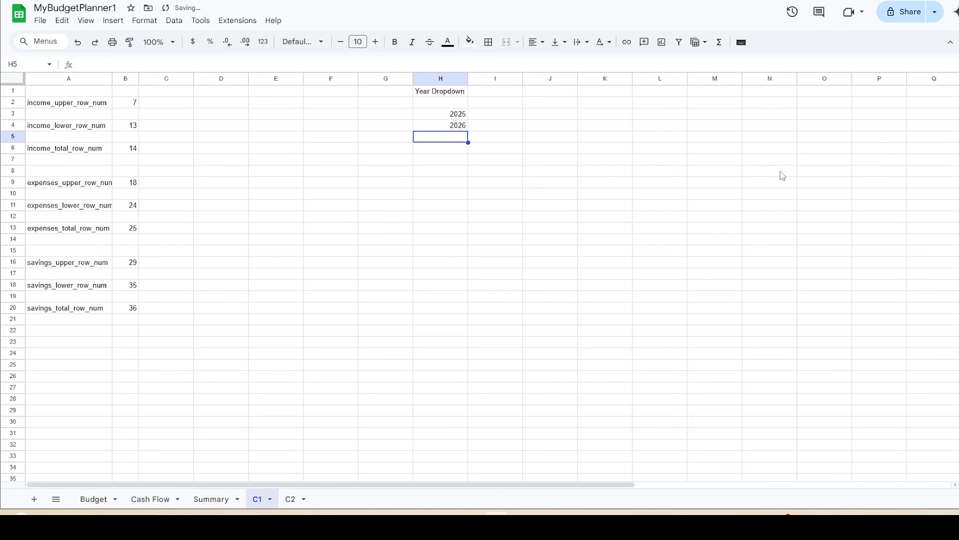
click(449, 114)
drag(449, 124, 457, 403)
Step: Enter the heading Period Dropdown in cell J1
click(551, 91)
text(Perio)
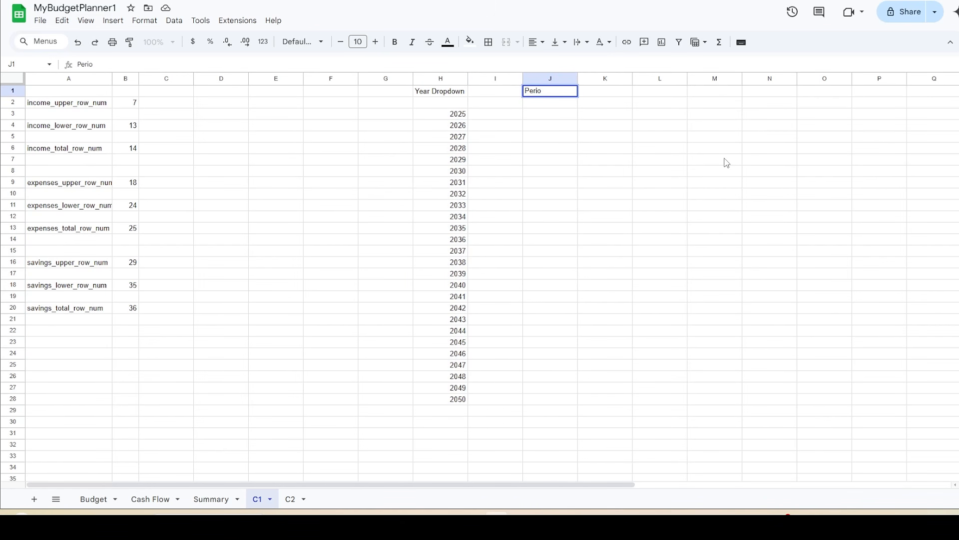
text(d Dropdown)
key(Return)
key(Down)
Step: Enter Total Year in J3 and Current Month in J4 under the Period Dropdown heading
text(To)
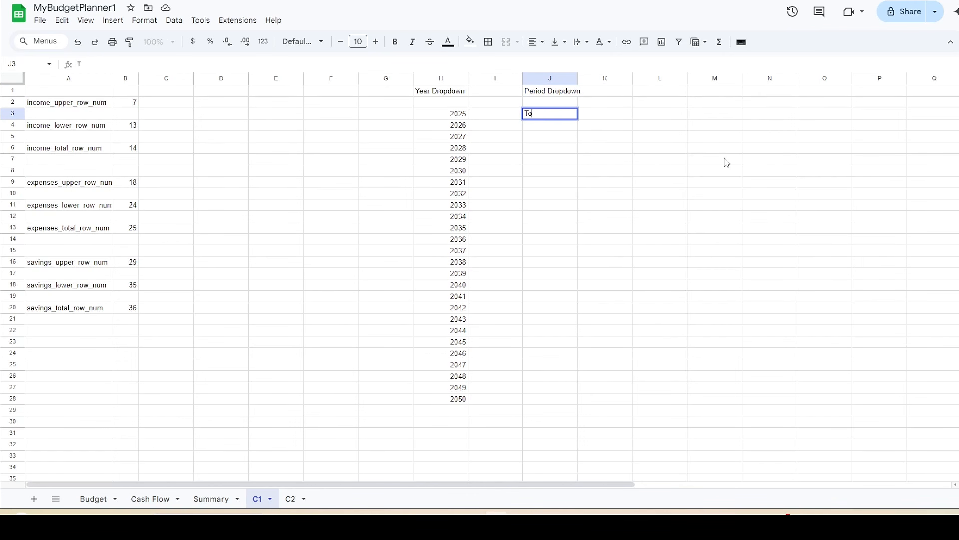
text(tal Year)
key(Return)
text(Current)
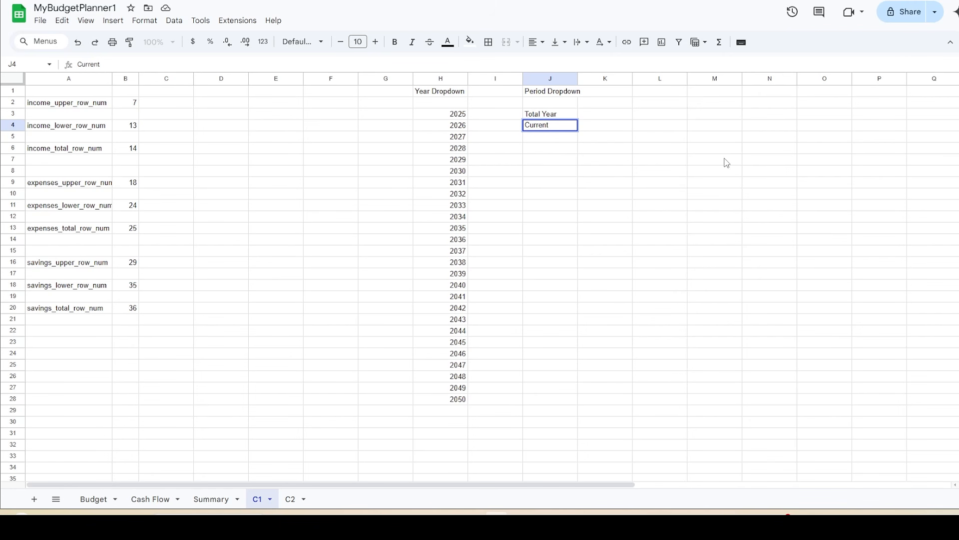
text( Month)
key(Return)
Step: List the months January through December in J5:J16 by entering January and February and filling the series down
text(Ja)
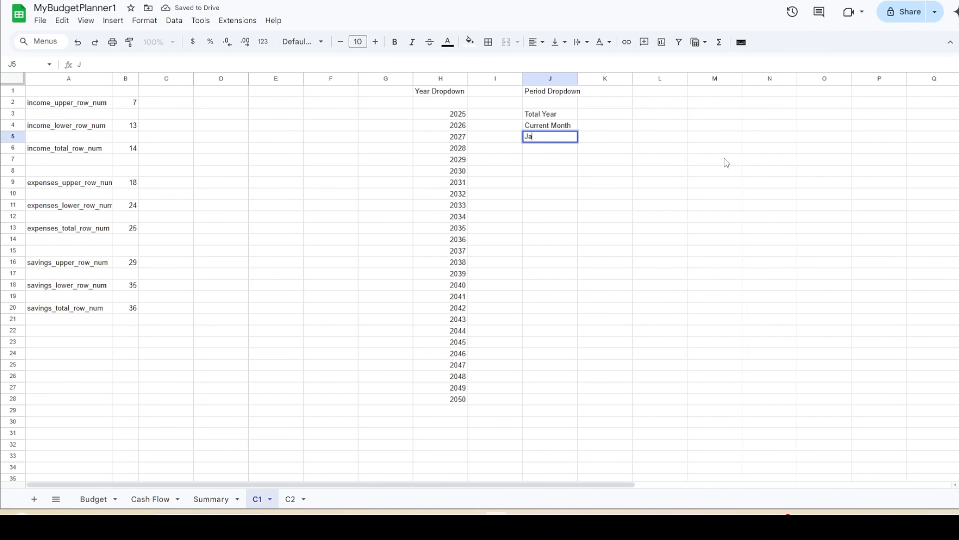
text(nuary)
key(Return)
text(February)
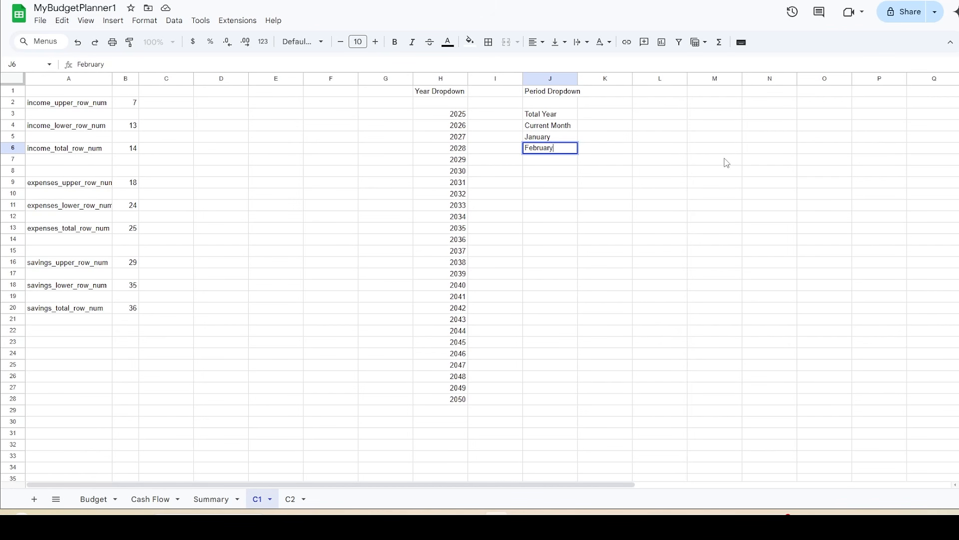
key(Return)
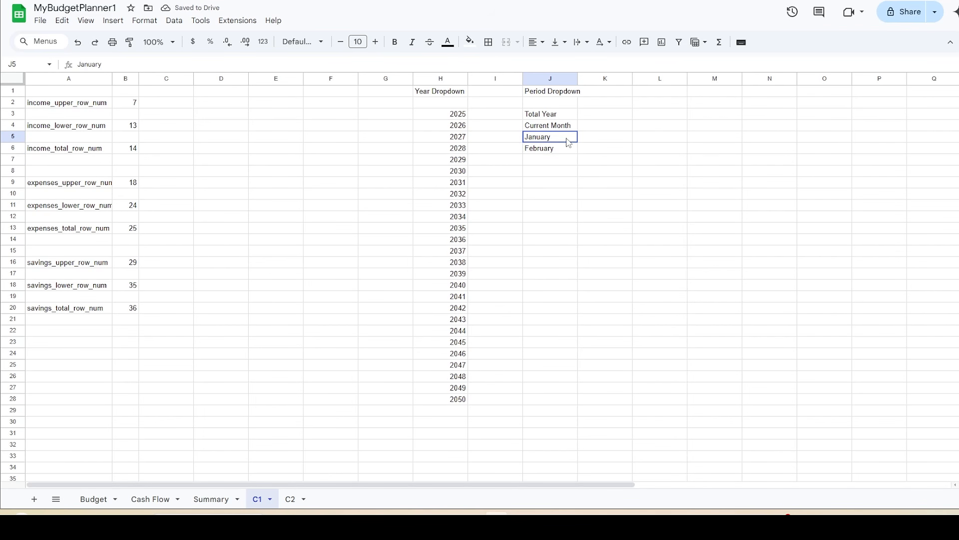
drag(564, 137, 569, 148)
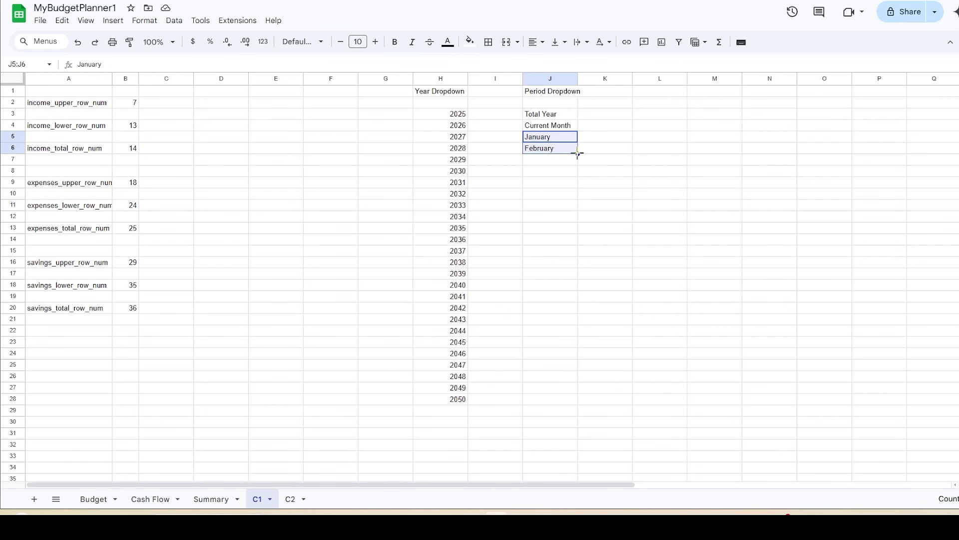
drag(577, 154, 580, 265)
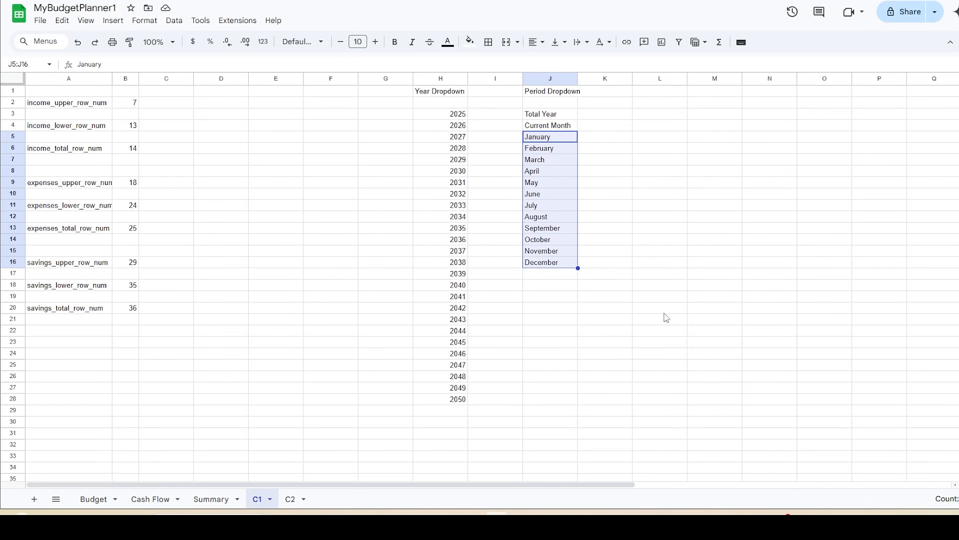
click(559, 276)
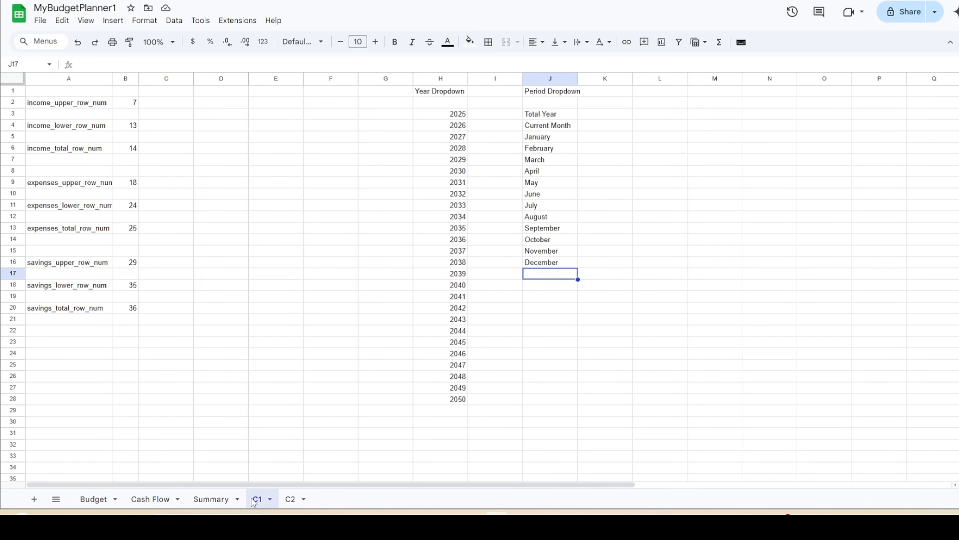
Step: On the Summary sheet, set the width of column A to 20 pixels and column B to 170 pixels
click(213, 500)
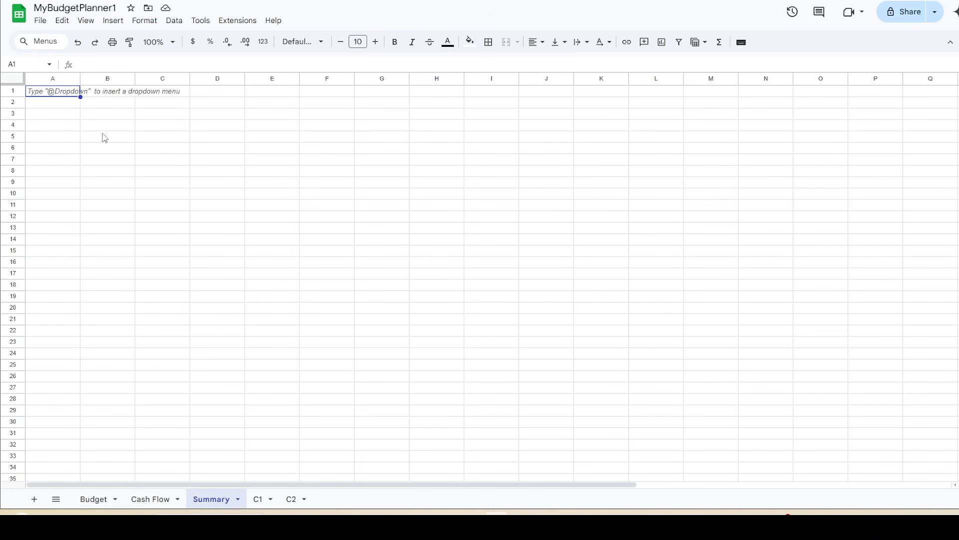
right_click(65, 83)
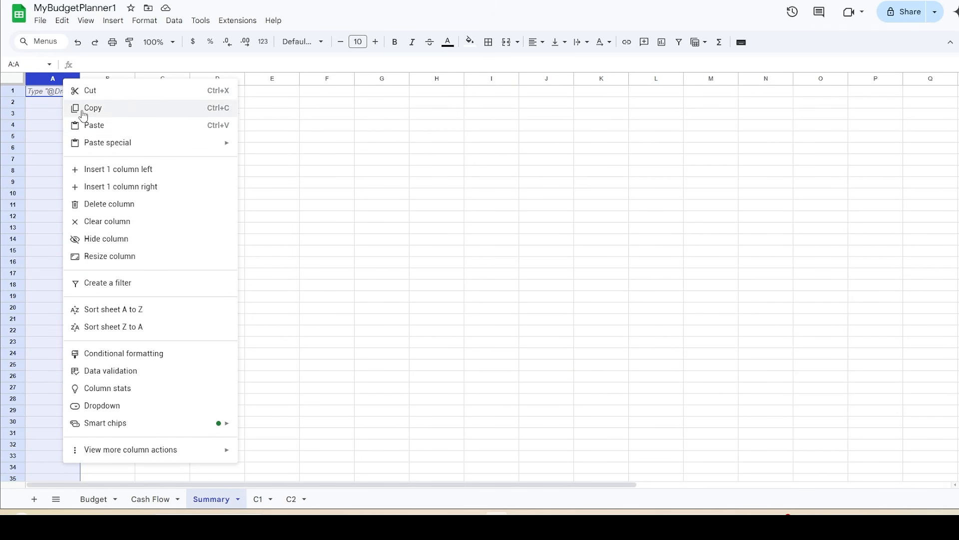
click(118, 257)
text(20)
click(523, 304)
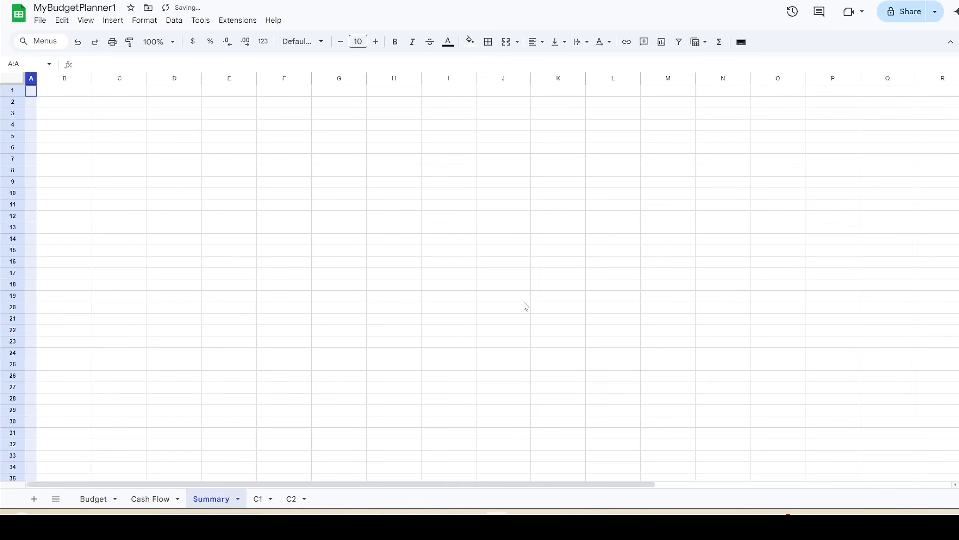
right_click(69, 83)
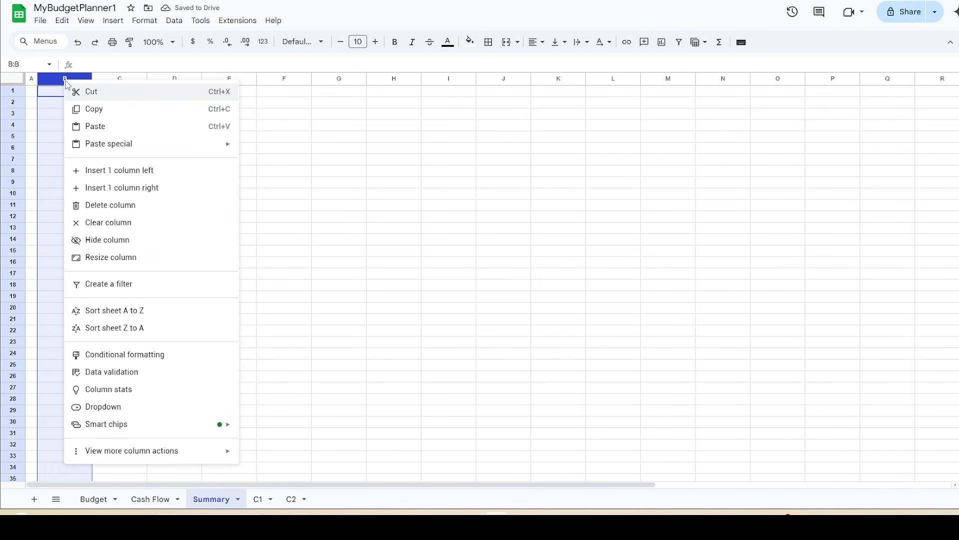
click(129, 256)
text(170)
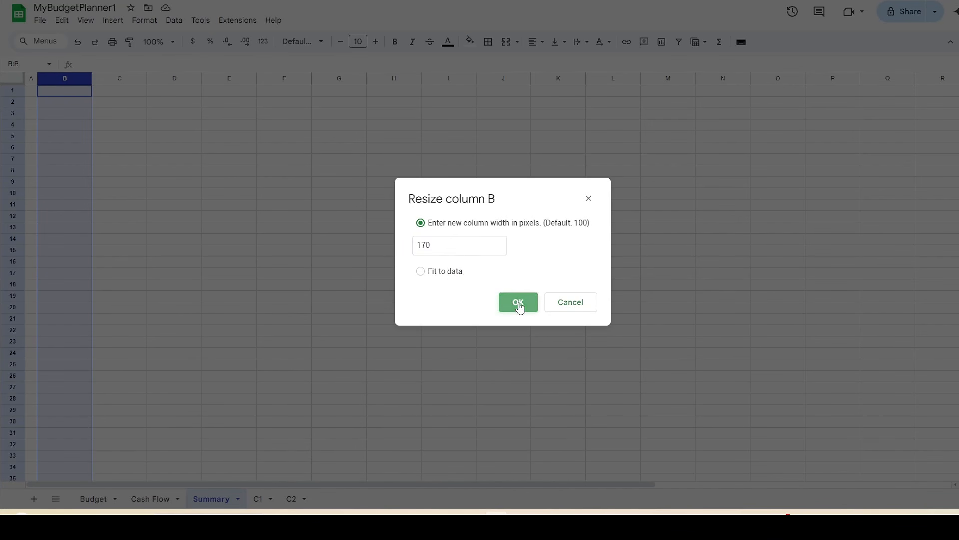
click(517, 303)
Step: Set the width of columns C through F to 90 pixels
click(158, 79)
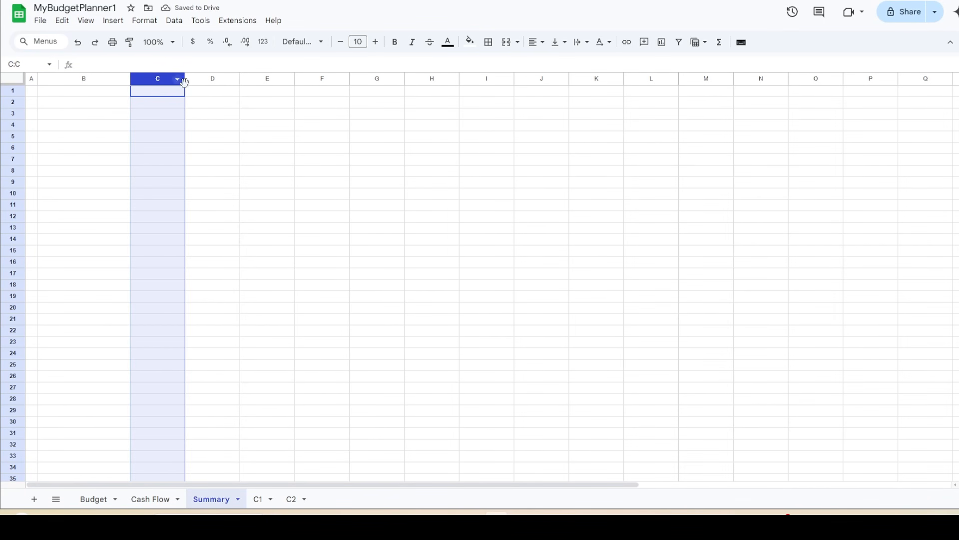
drag(201, 83, 310, 77)
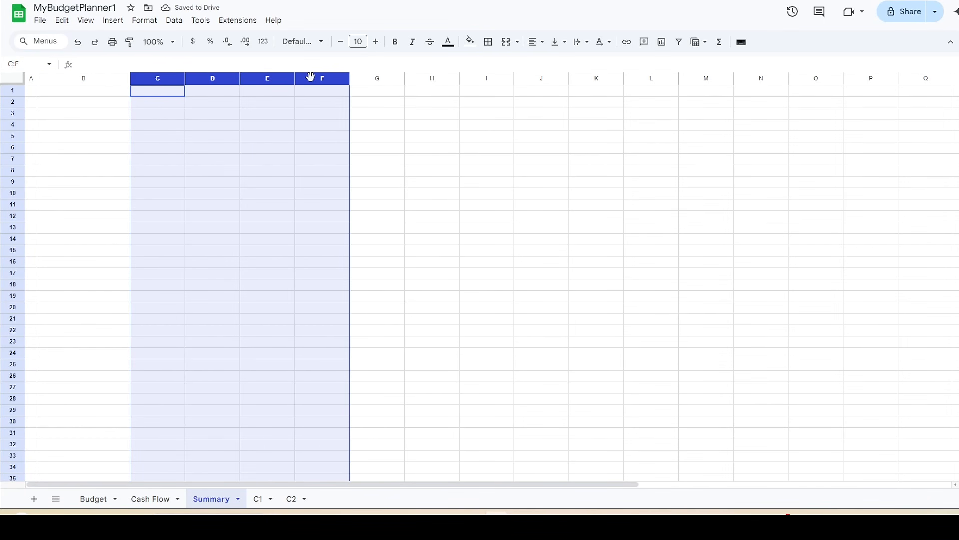
right_click(309, 81)
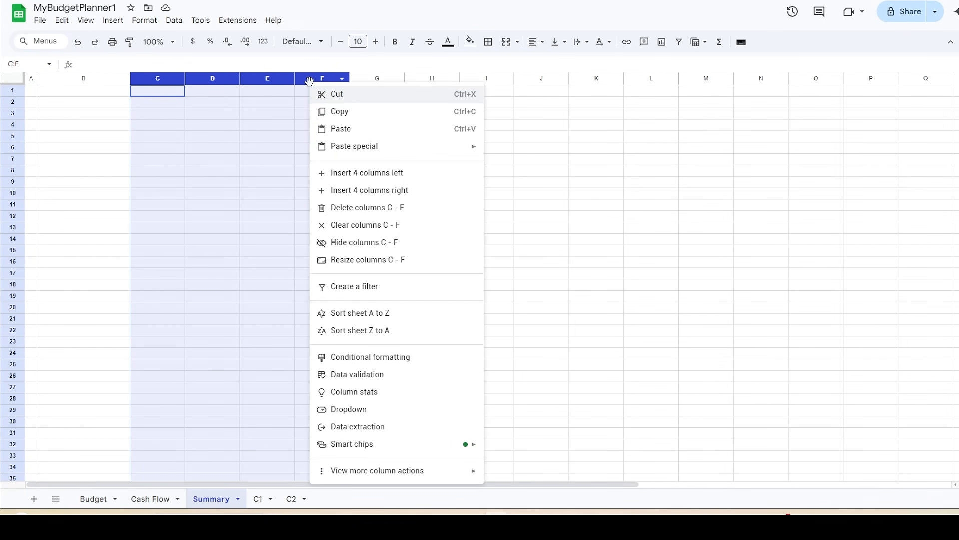
click(361, 259)
text(90)
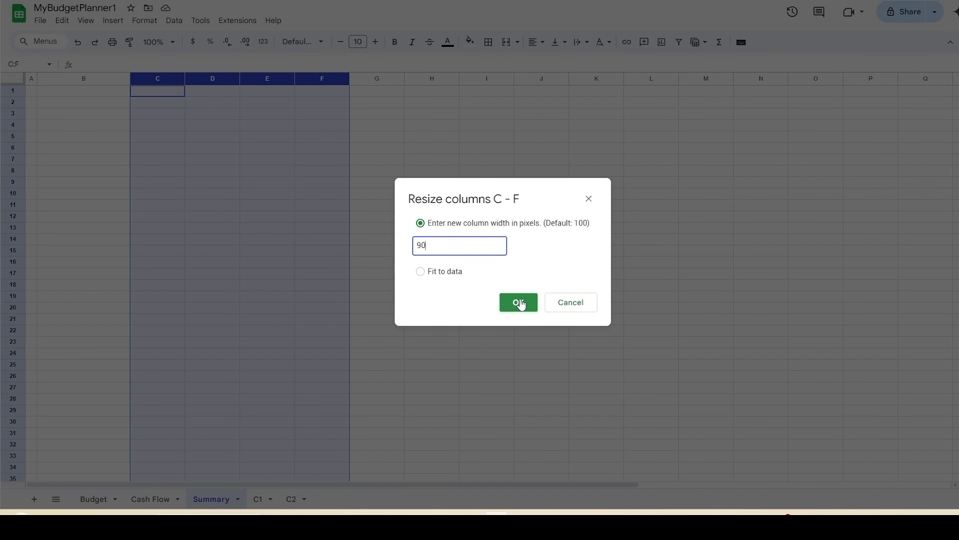
click(520, 303)
Step: Set the width of column G to 45 pixels
click(345, 80)
right_click(344, 80)
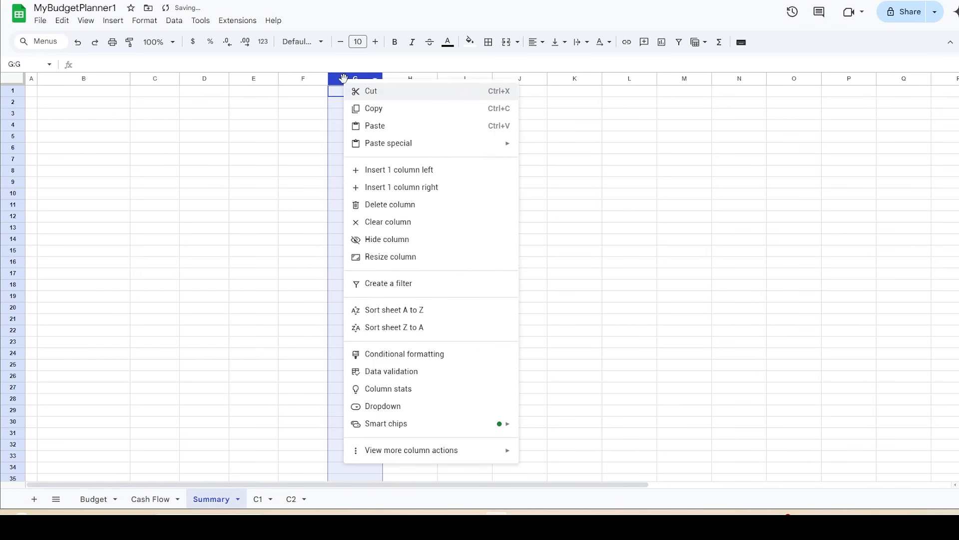
click(403, 257)
text(45)
click(520, 303)
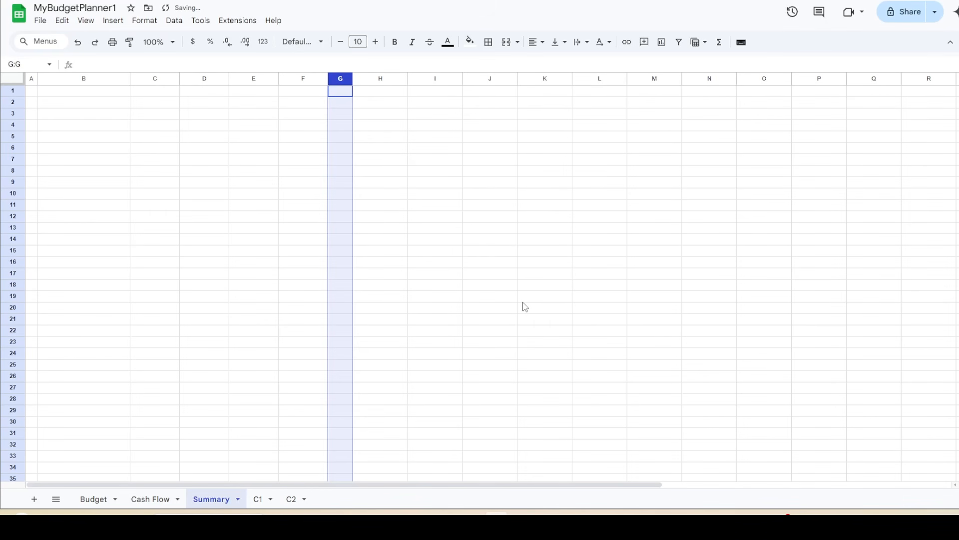
Step: Enter the label Analyze the Year in B2 and format its text as bold at size 12
click(98, 103)
click(102, 64)
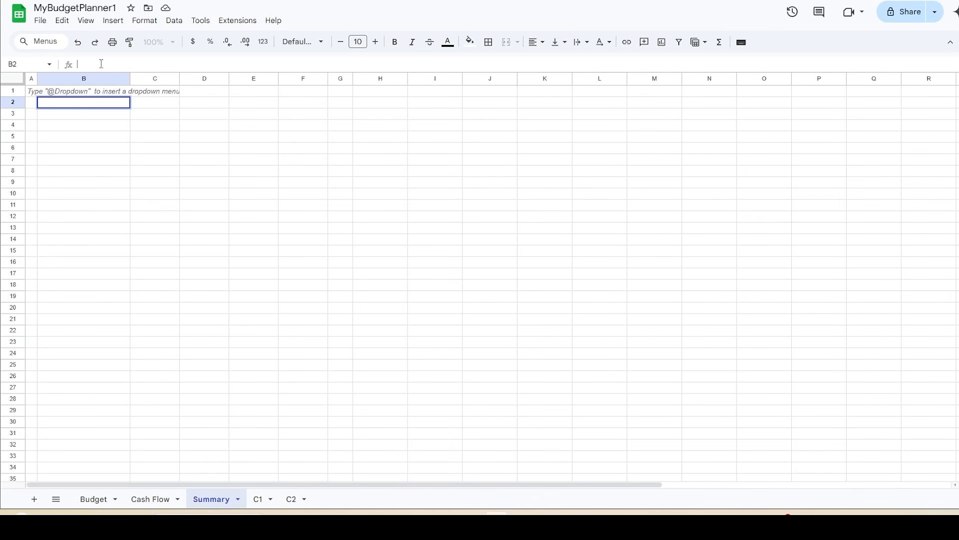
key(ctrl+v)
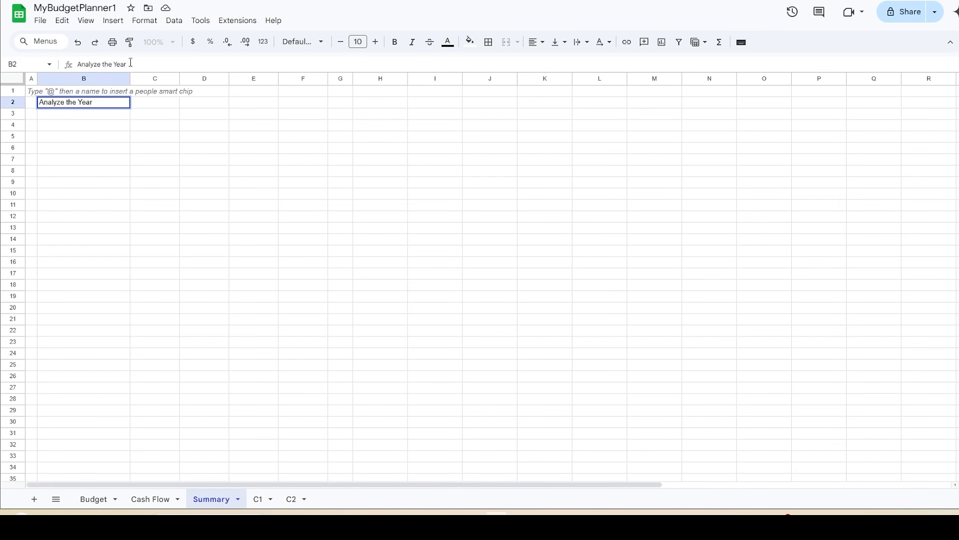
drag(130, 63, 69, 67)
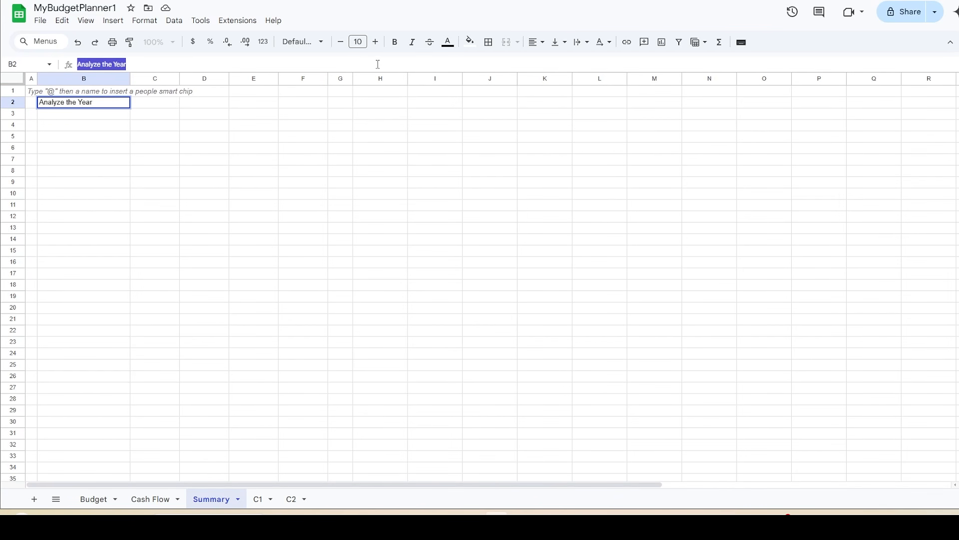
click(375, 42)
click(376, 41)
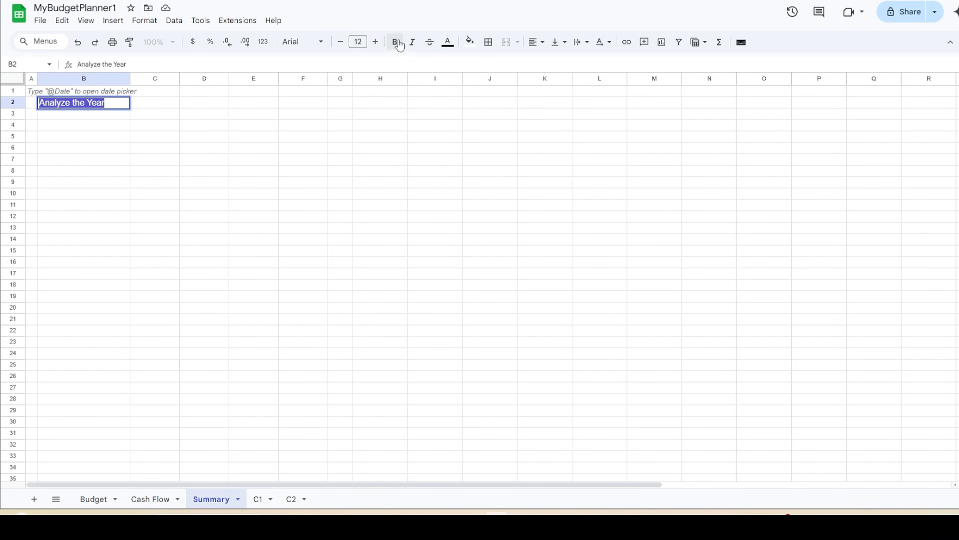
click(397, 44)
Step: Align the Analyze the Year label in B2 to the right horizontally and to the middle vertically
click(541, 45)
click(569, 62)
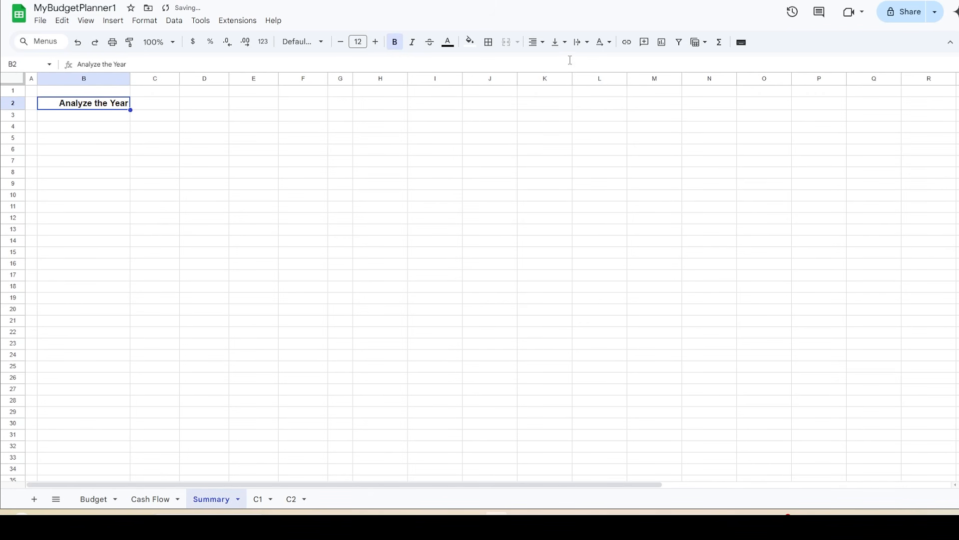
click(563, 43)
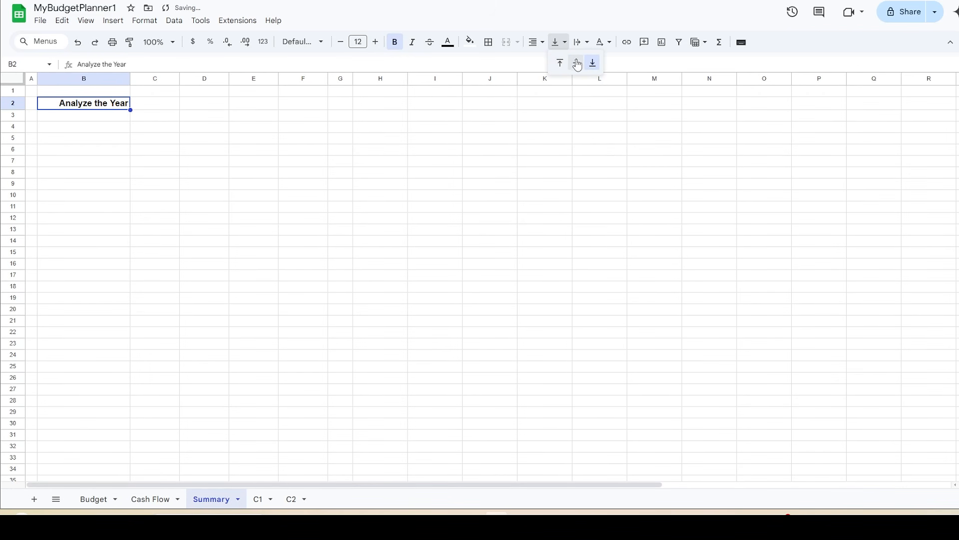
click(577, 63)
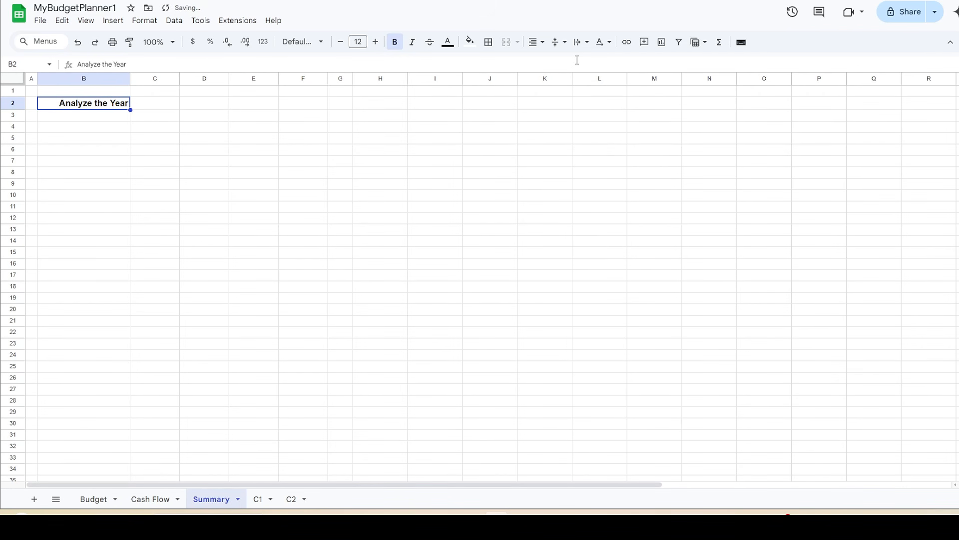
Step: Resize row 2 of the Summary sheet to a specified height in pixels
right_click(14, 104)
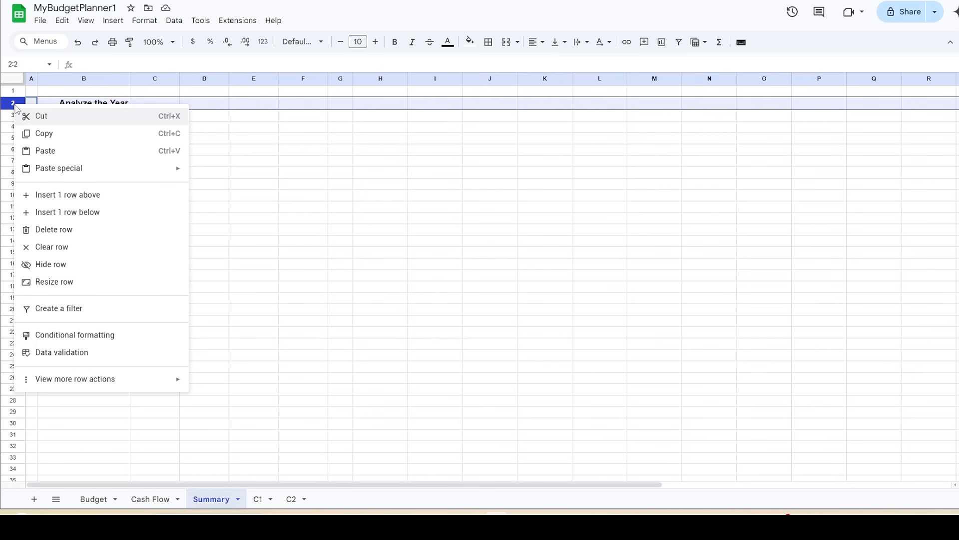
click(70, 283)
click(449, 223)
click(476, 300)
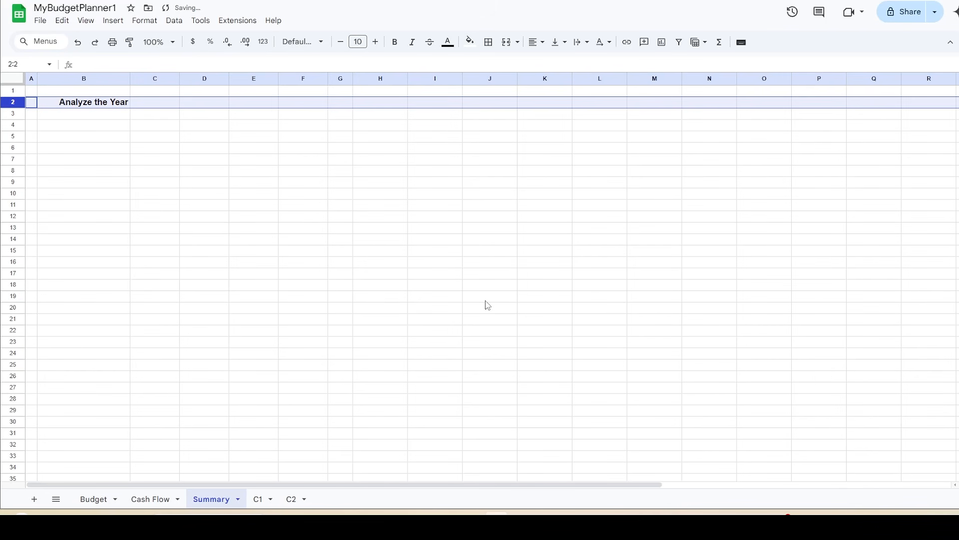
Step: Add a dropdown to C2 that takes its options from the range C1!H3:H28
click(152, 105)
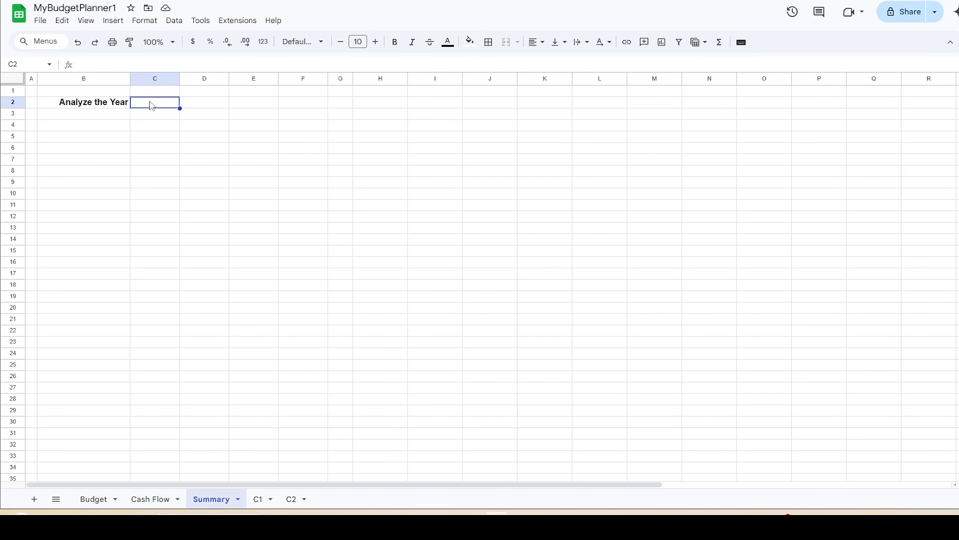
click(115, 22)
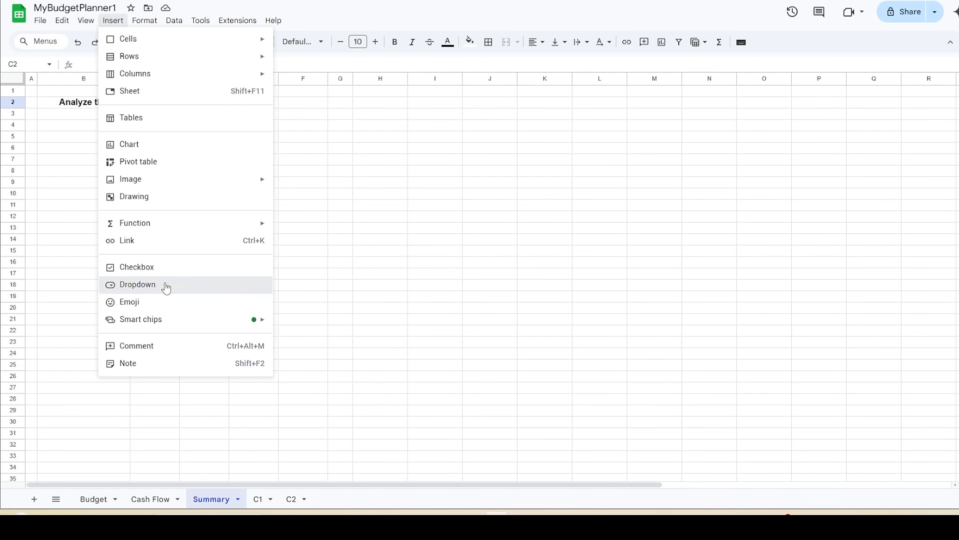
click(138, 284)
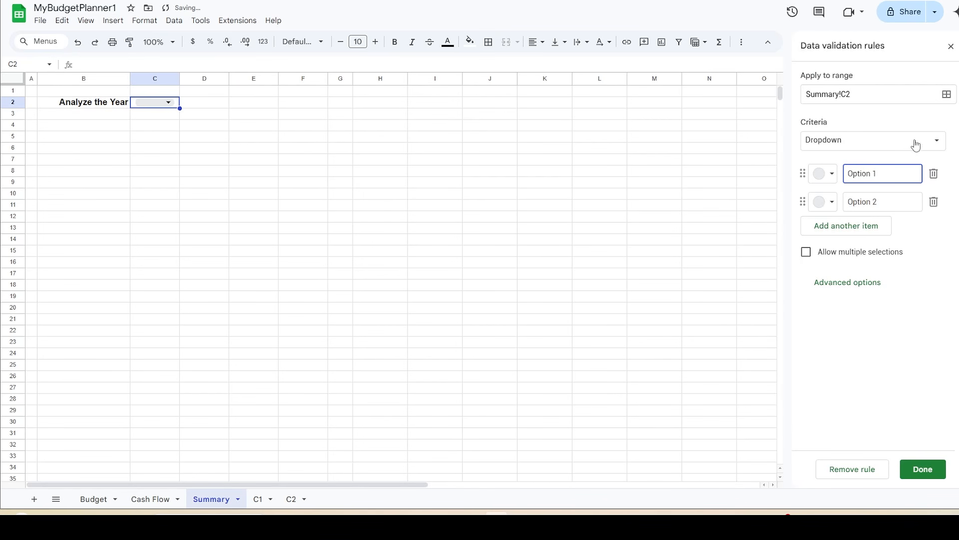
click(935, 141)
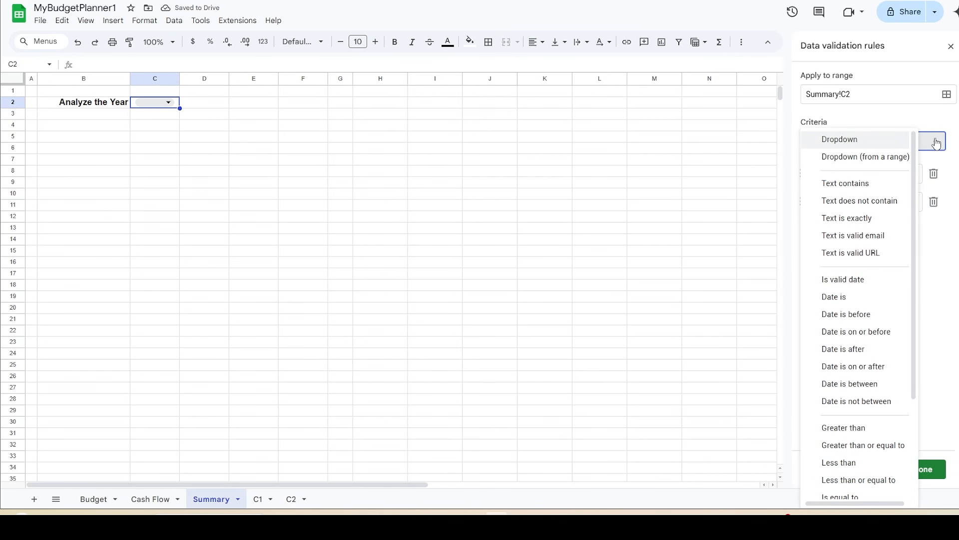
click(888, 162)
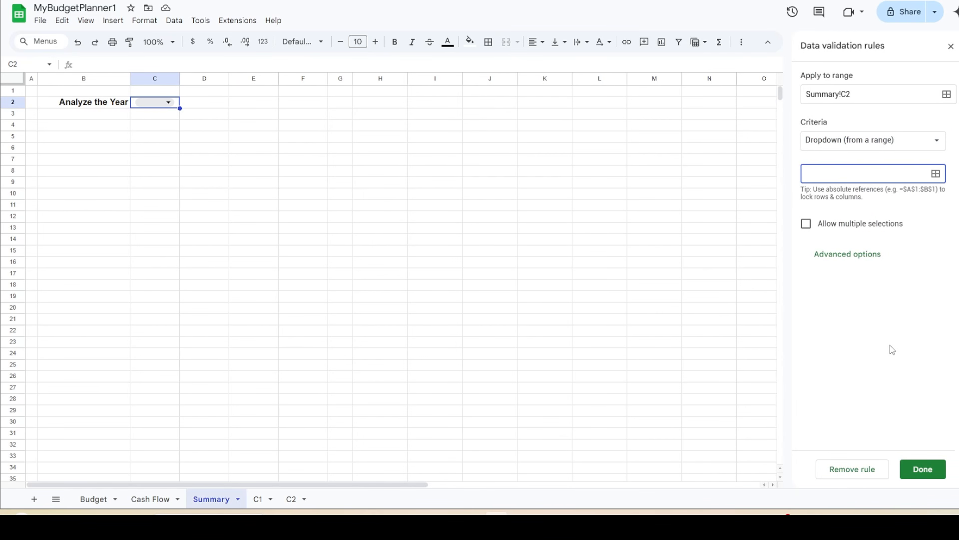
text(C1!H3:H28)
click(852, 256)
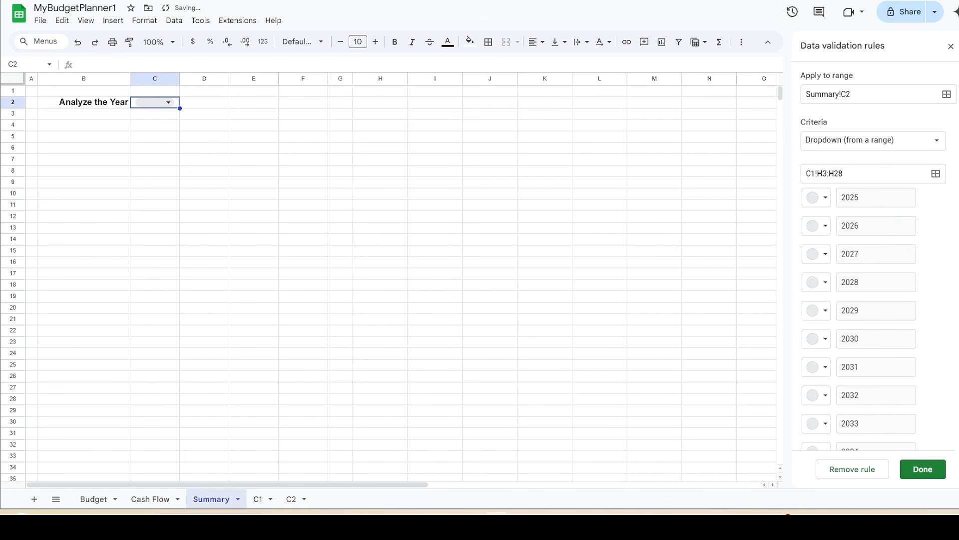
Step: Set the display style of the C2 dropdown to Arrow and save the rule
scroll(874, 299, down, 10)
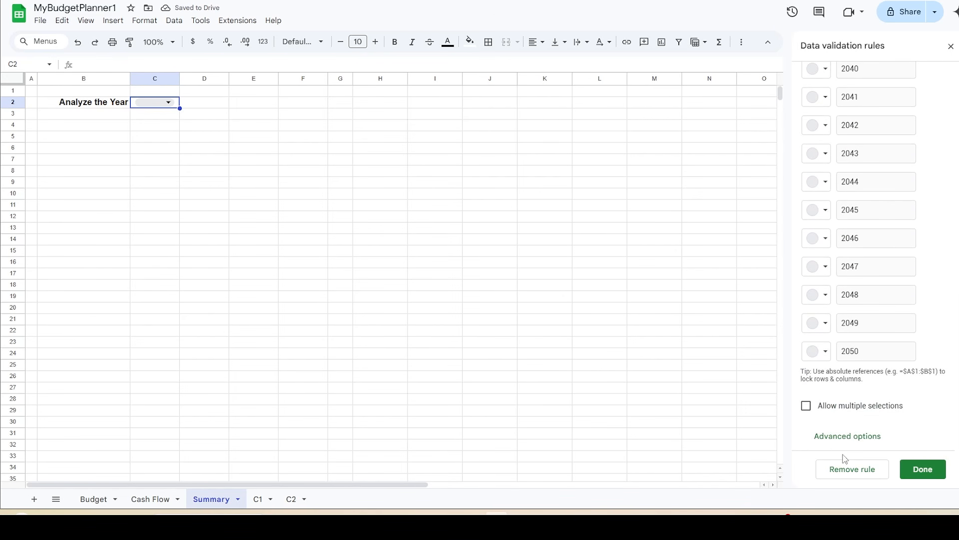
click(844, 435)
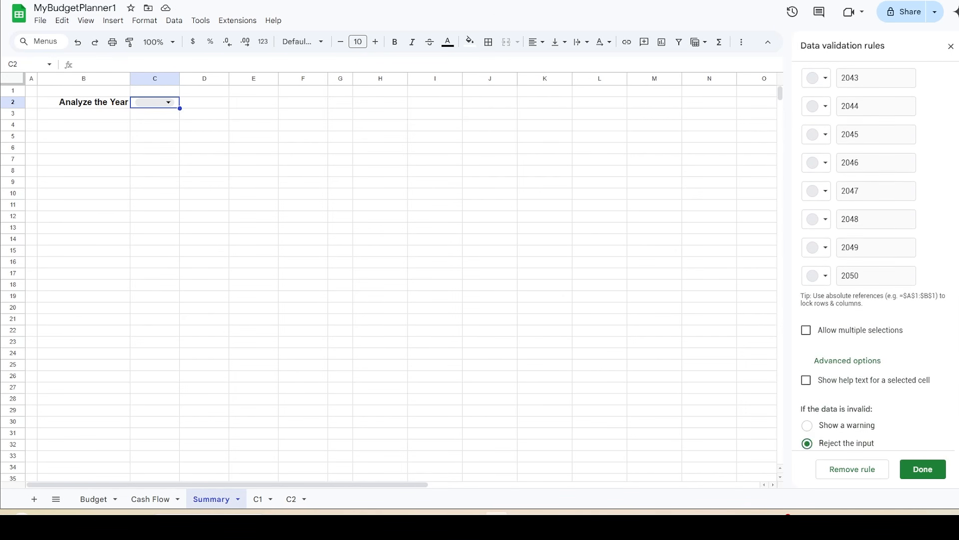
click(807, 416)
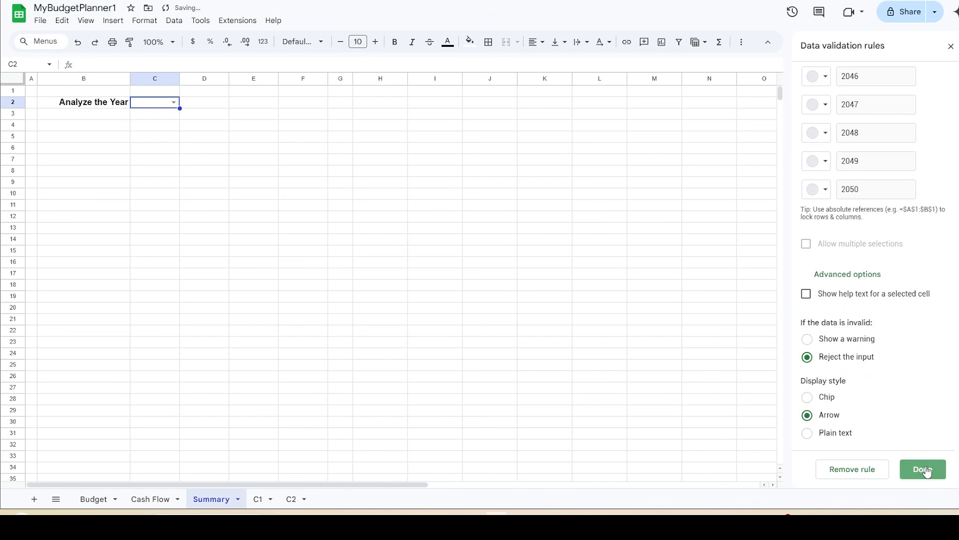
click(923, 469)
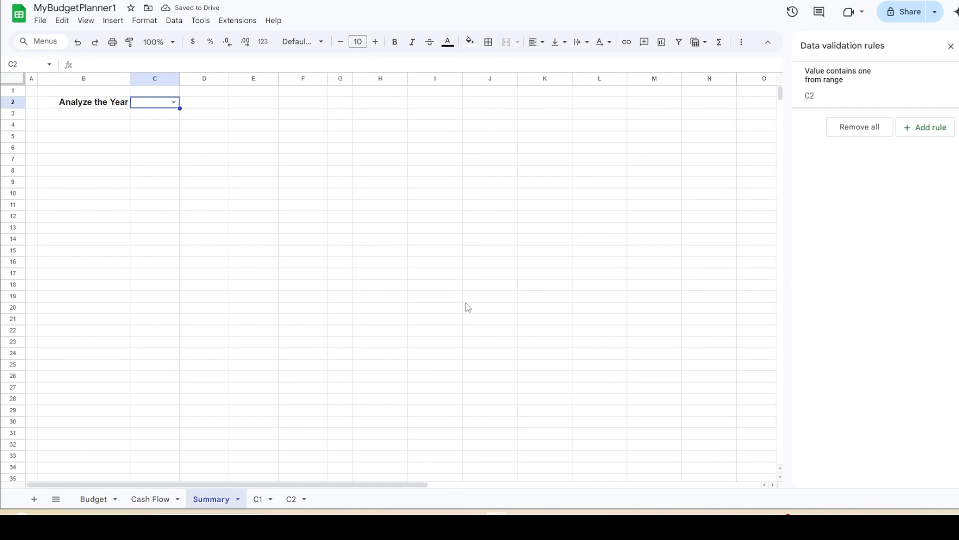
Step: Choose 2025 in the C2 dropdown and format it as bold, size 12, vertically aligned to the middle
click(174, 103)
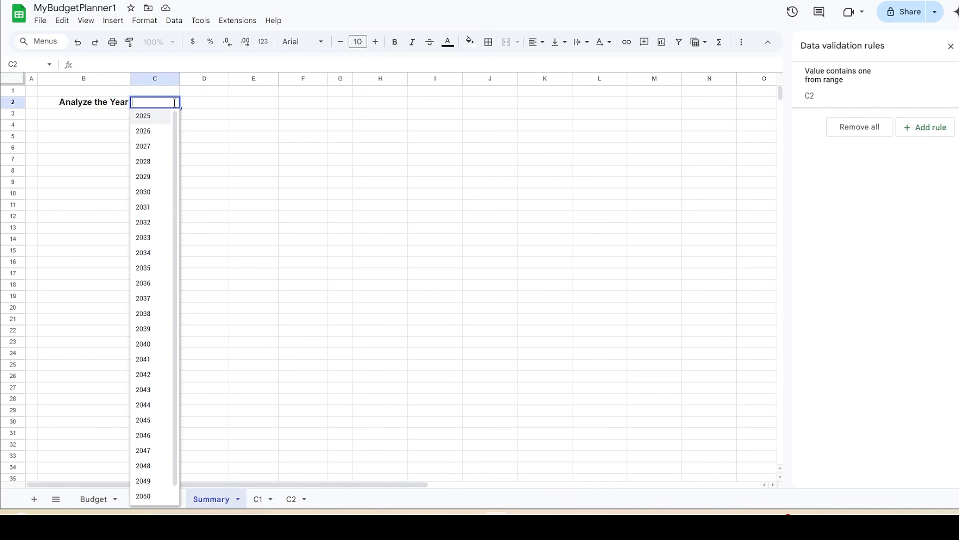
click(152, 120)
double_click(81, 64)
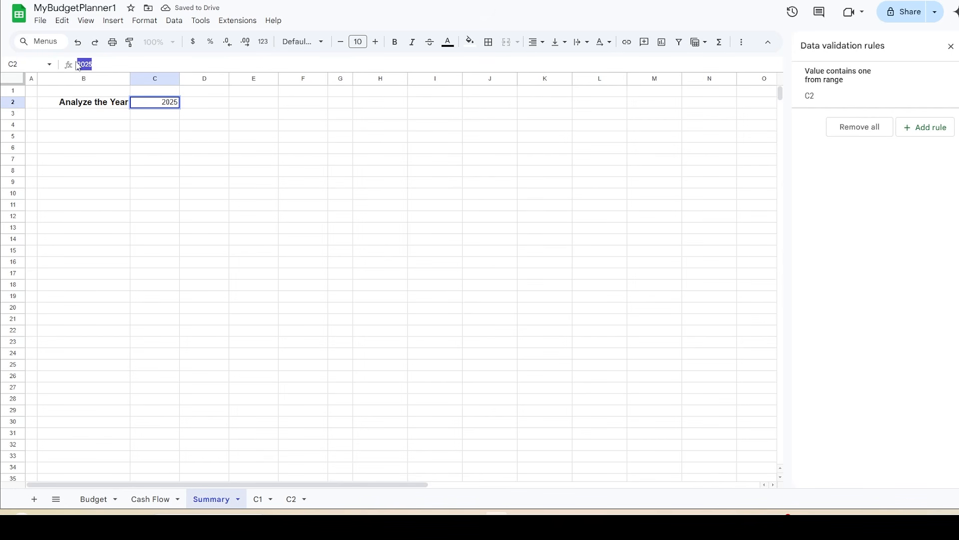
click(376, 42)
click(376, 41)
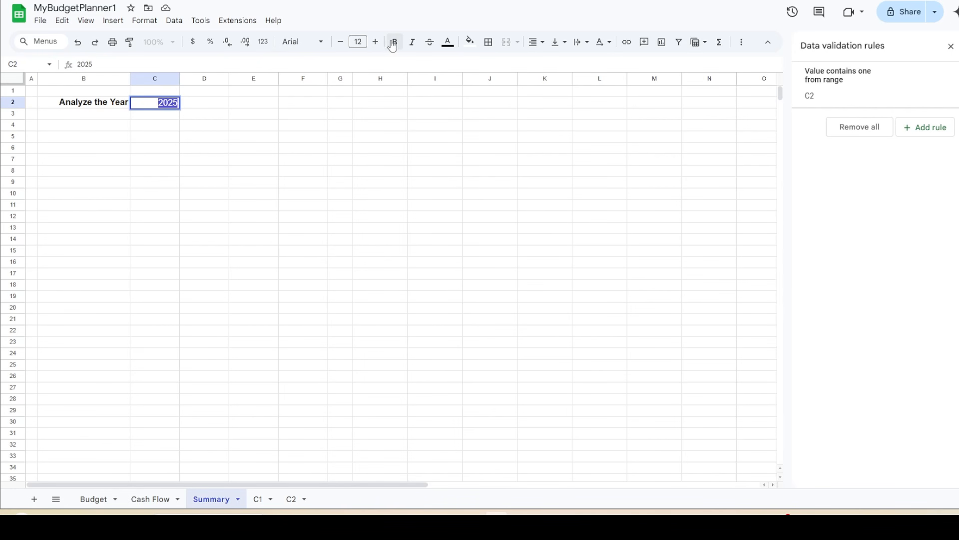
click(395, 43)
click(563, 43)
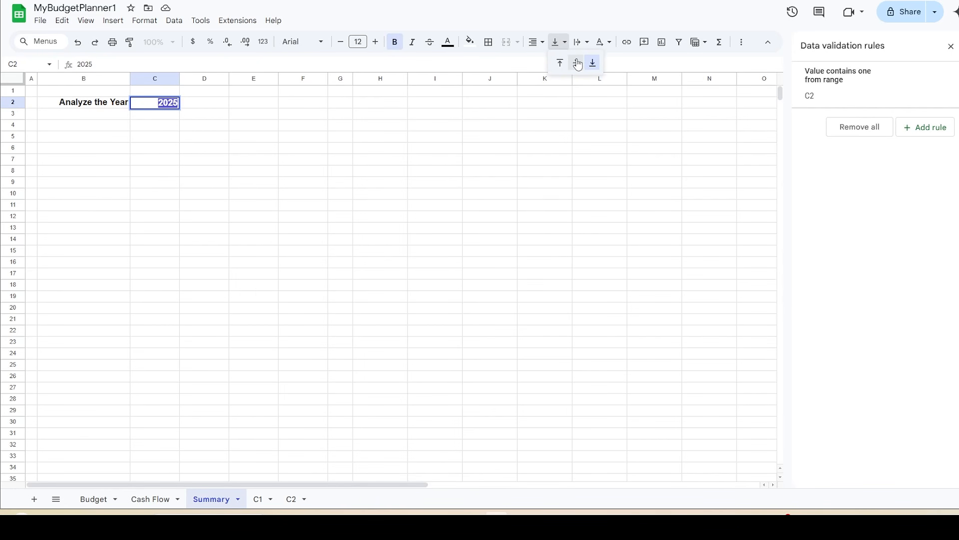
click(576, 62)
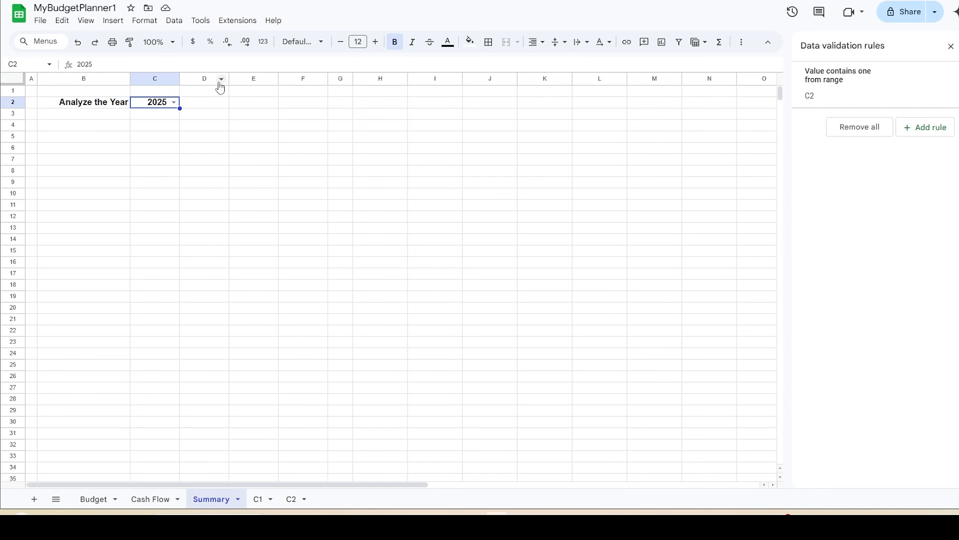
Step: Create a named range called selected_year for cell C2 of the Summary sheet
click(178, 22)
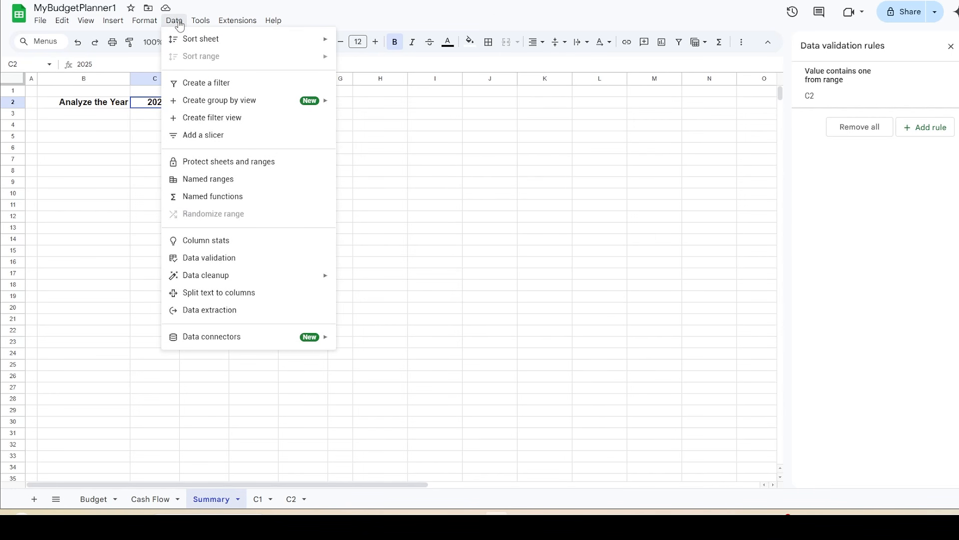
click(210, 179)
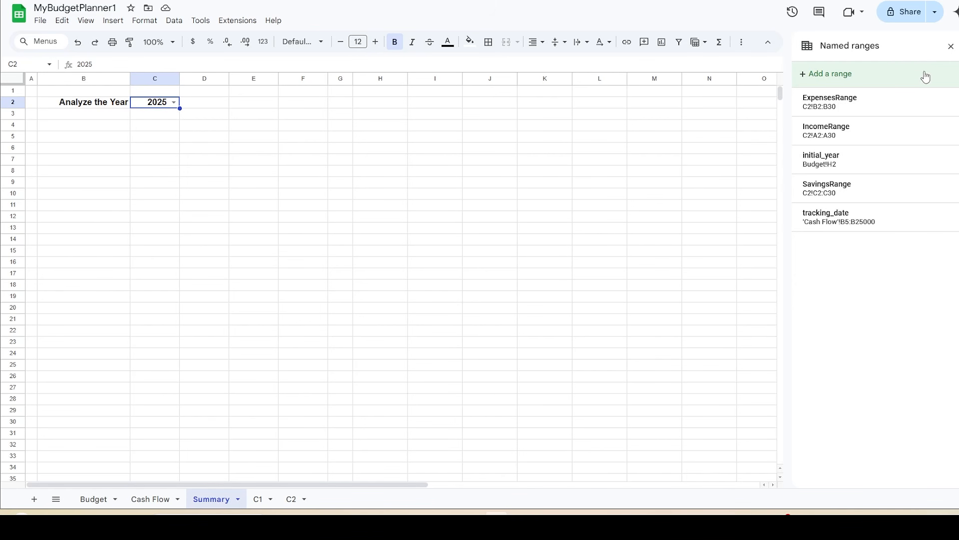
click(844, 75)
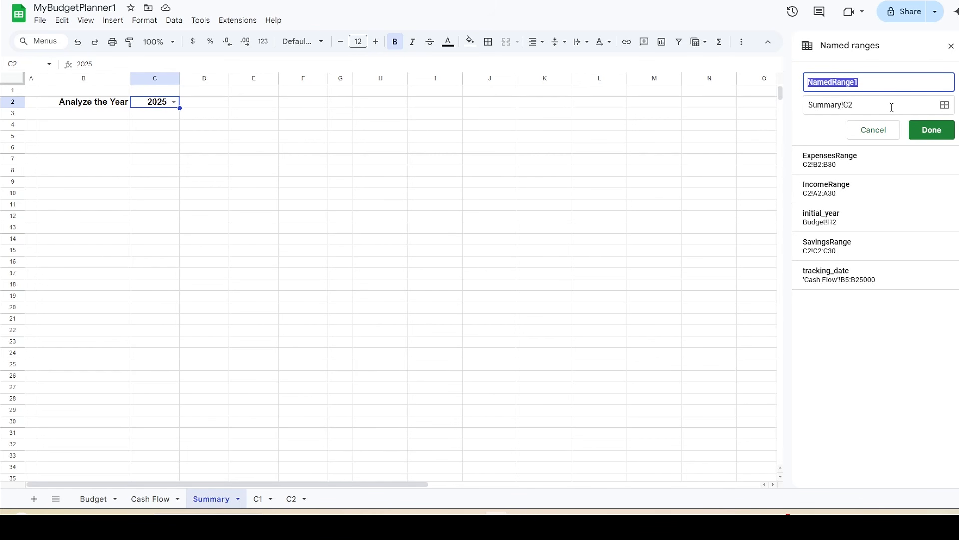
text(selected_year)
click(933, 130)
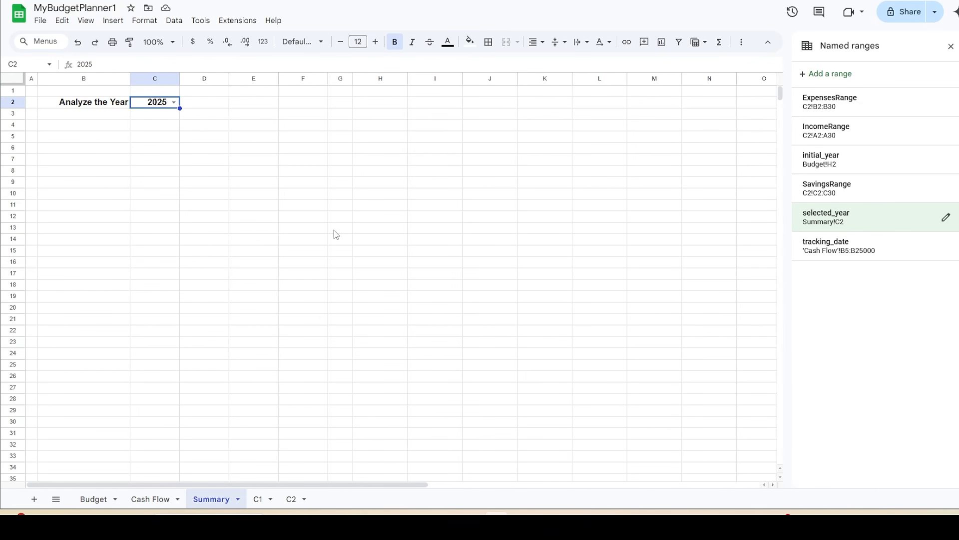
Step: Merge cells D2:E2 and enter the label "and the Period" in the merged cell
drag(210, 102, 236, 107)
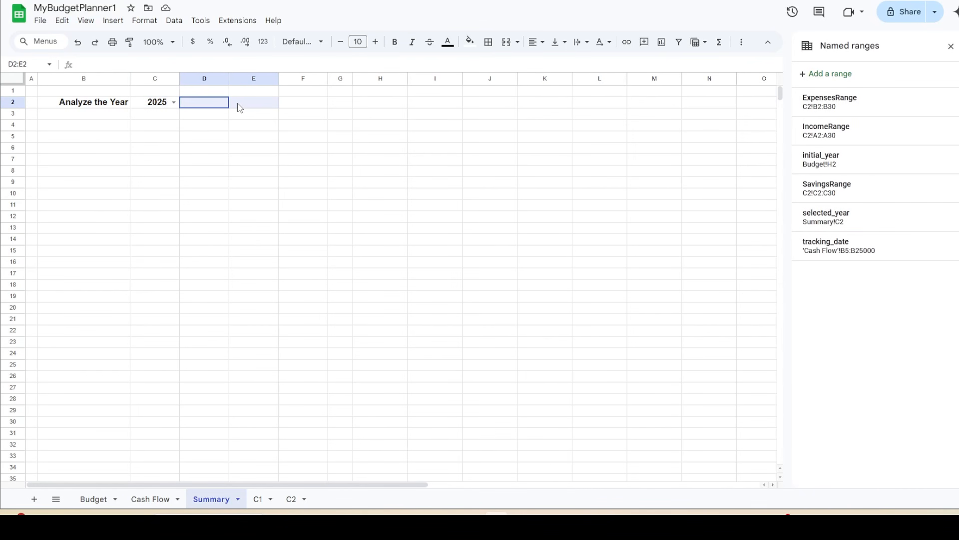
click(506, 44)
click(234, 63)
text(and the Period)
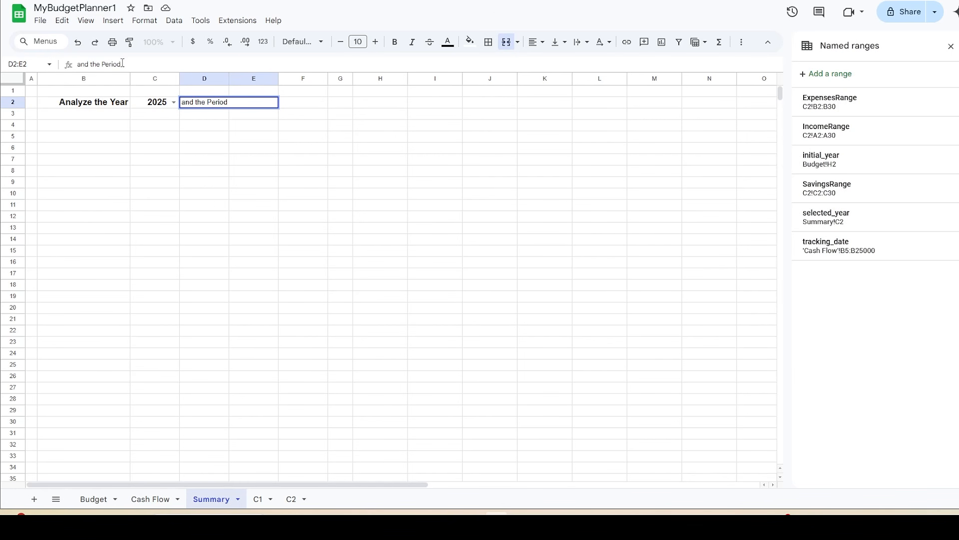
Step: Format the "and the Period" label as bold at size 12
drag(120, 64, 76, 63)
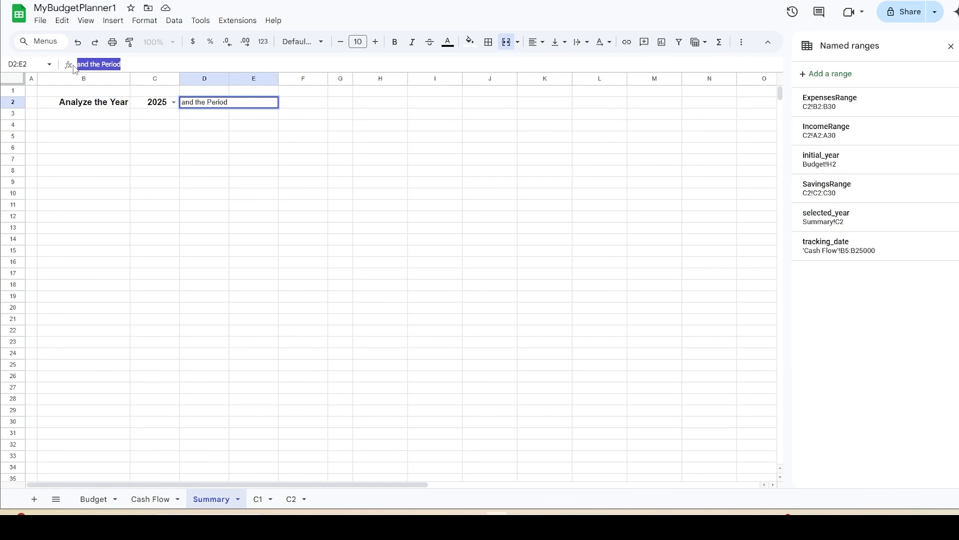
click(375, 41)
click(375, 41)
click(394, 43)
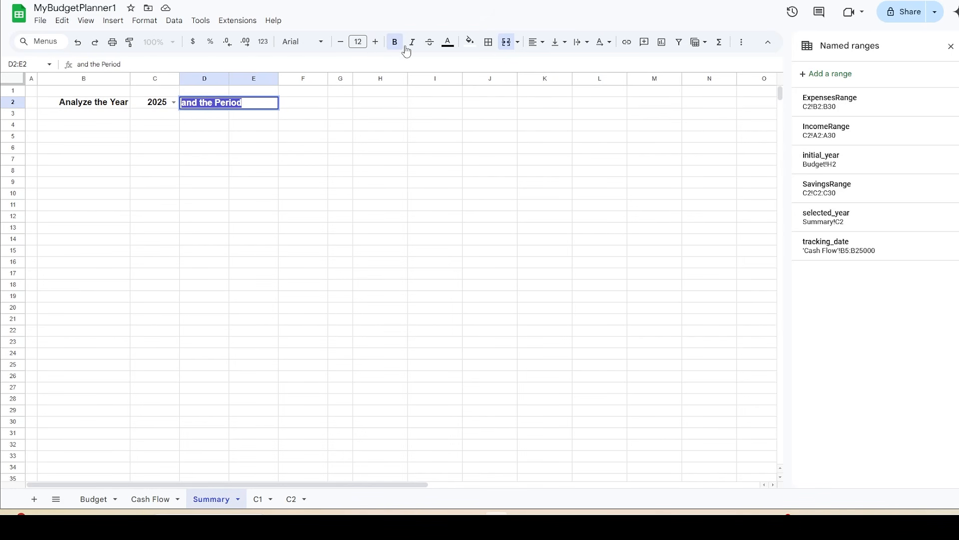
Step: Align the "and the Period" label to the right horizontally and to the middle vertically
click(534, 42)
click(570, 62)
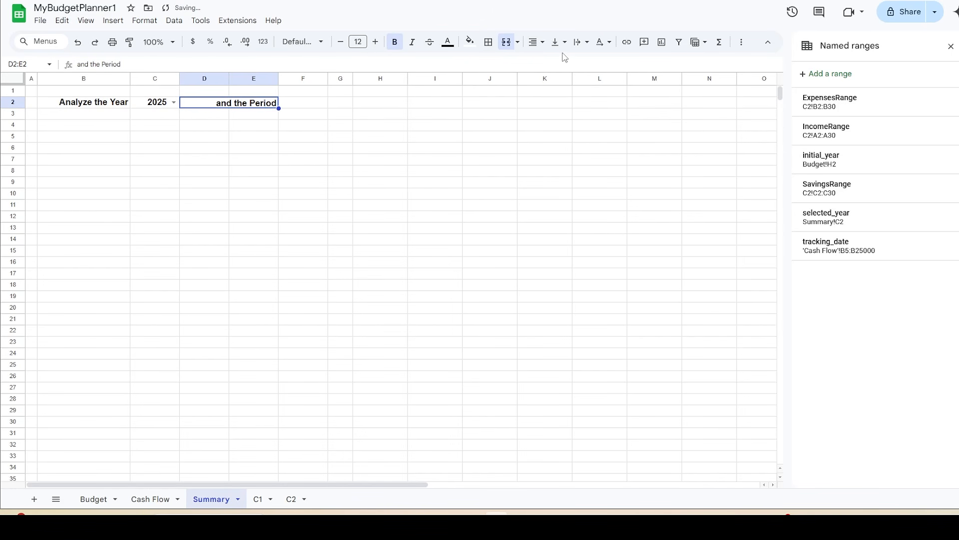
click(556, 42)
click(576, 64)
Step: Merge cells F2:G2 and add a dropdown there that takes its options from the range C1!J3:J16
drag(312, 107, 340, 107)
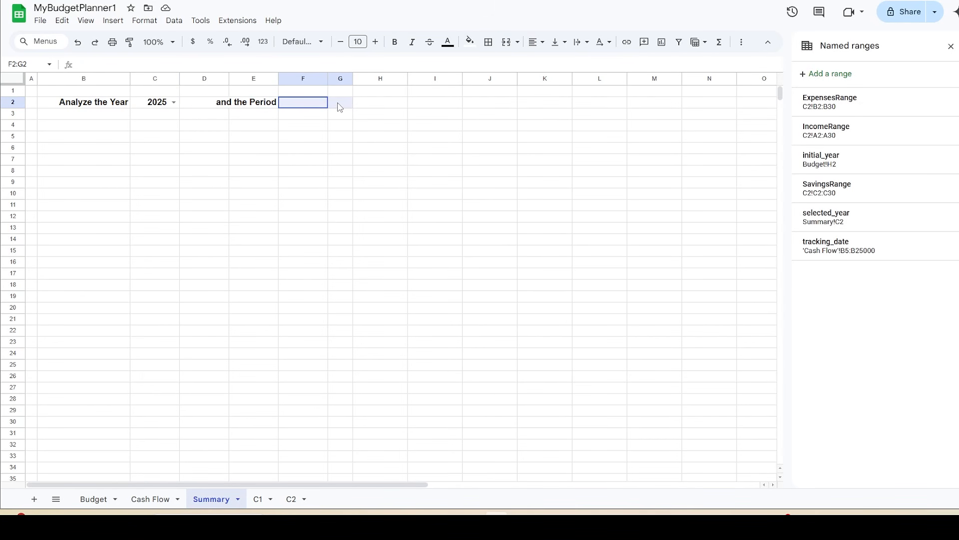
click(507, 44)
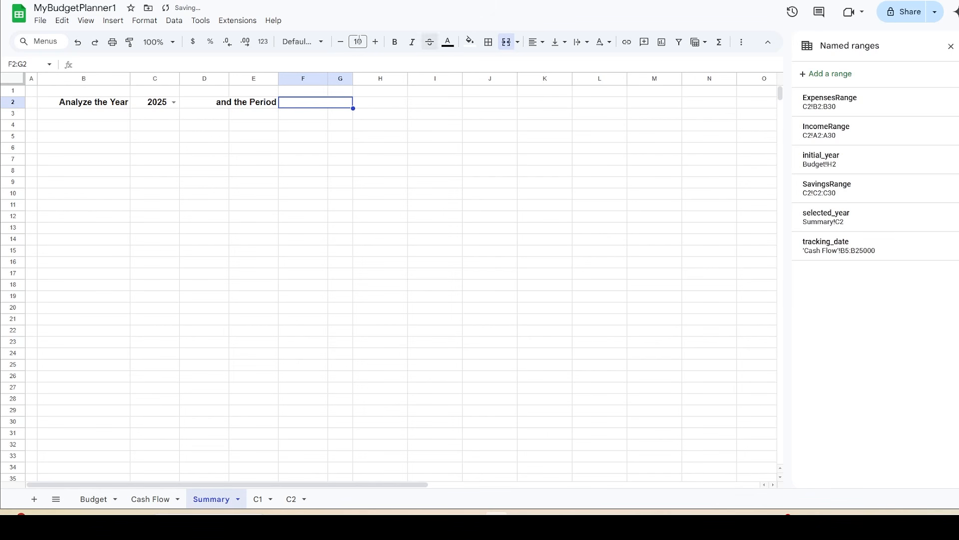
click(117, 22)
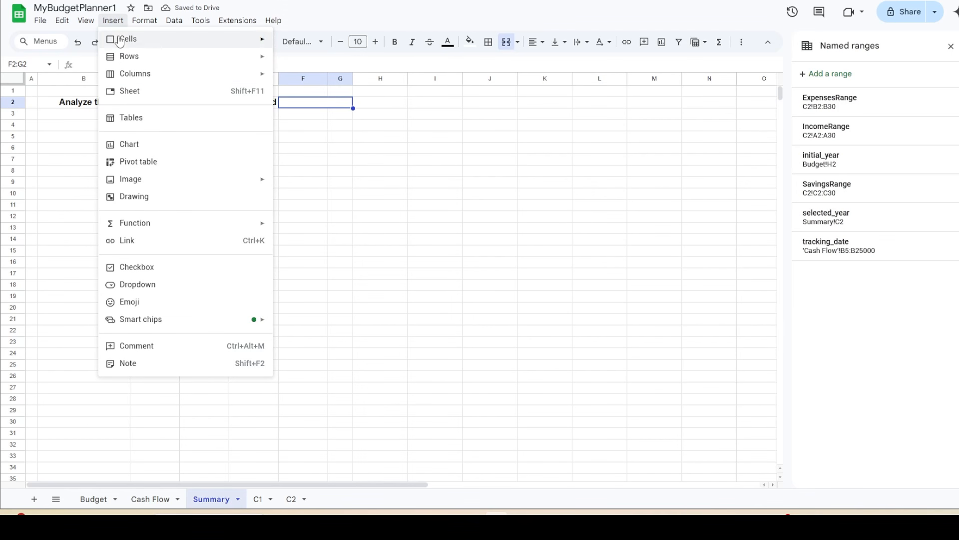
click(153, 285)
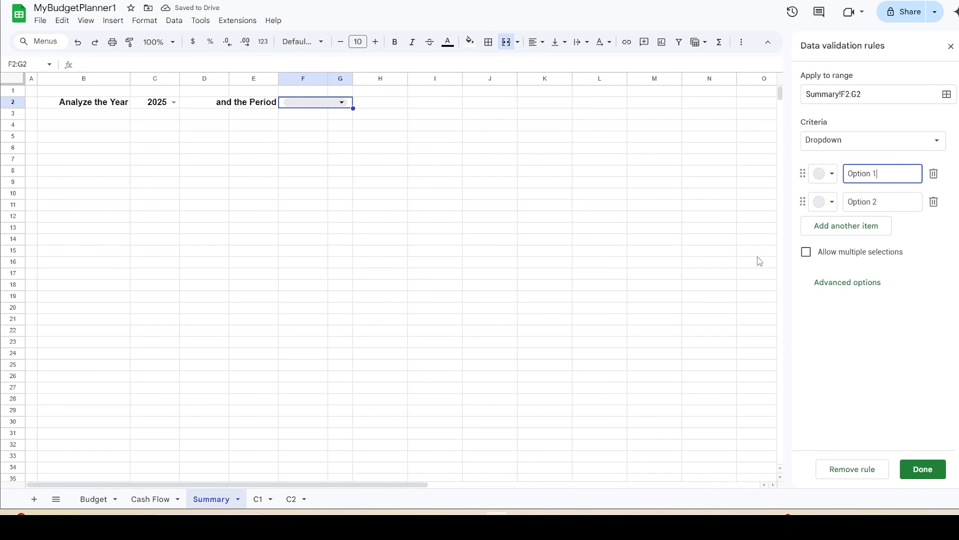
click(938, 142)
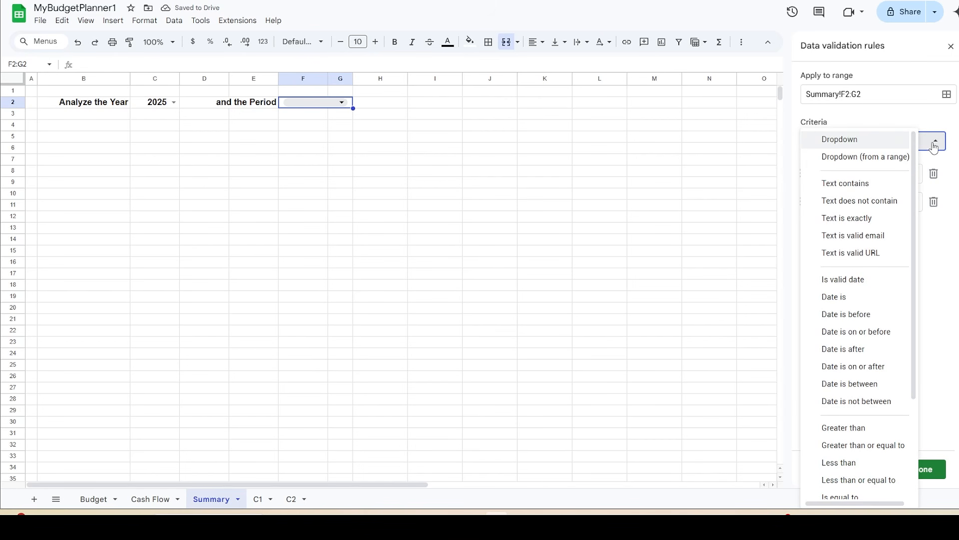
click(869, 159)
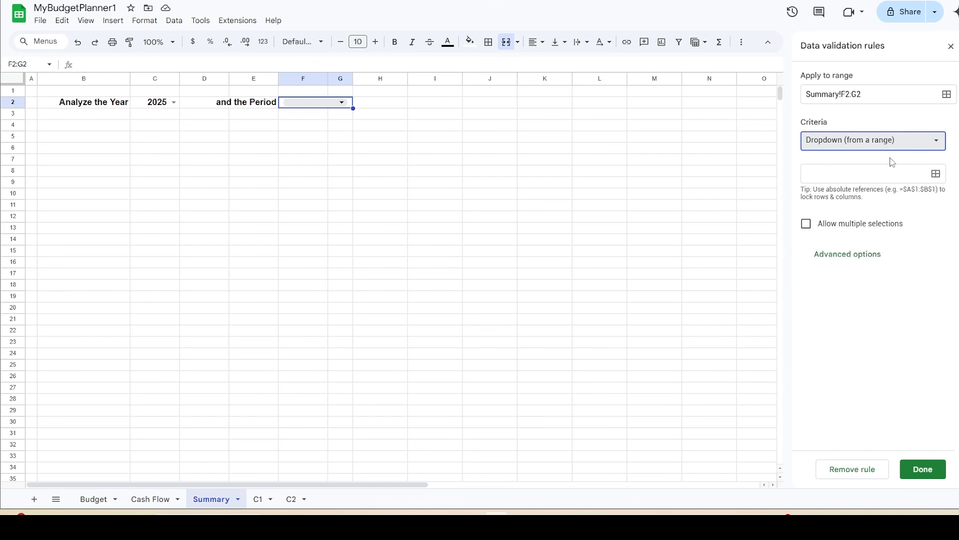
click(883, 173)
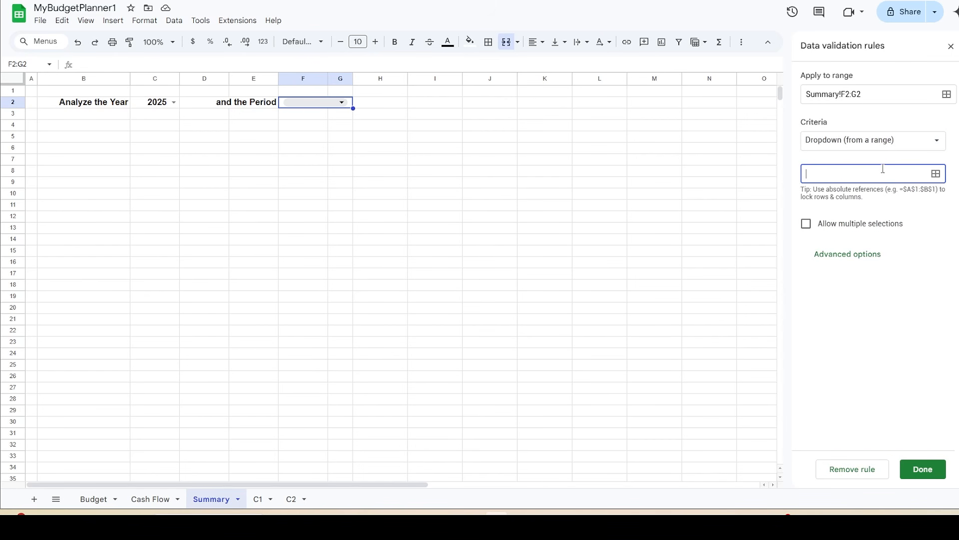
text(C1!J3:J16)
click(865, 259)
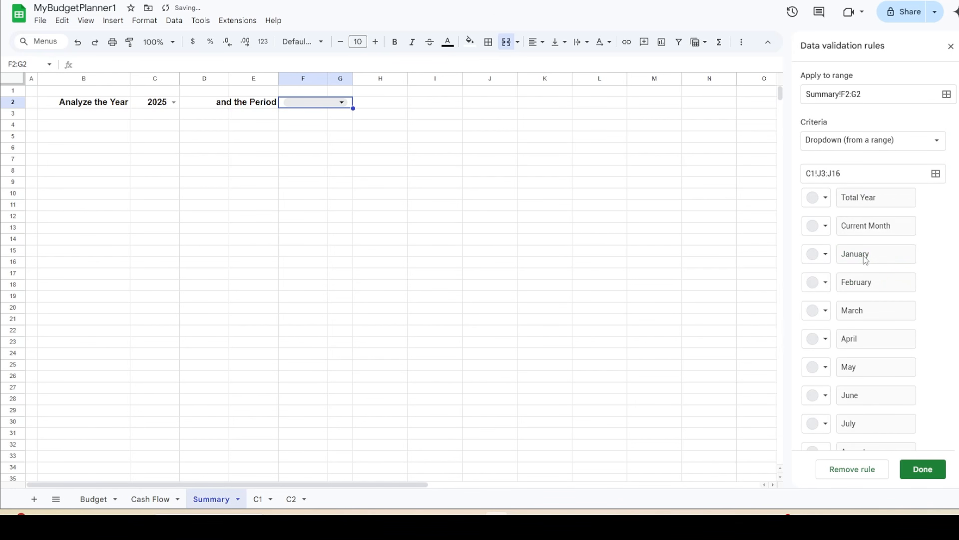
Step: Set the display style of the period dropdown in F2:G2 to Arrow and save the rule
scroll(946, 333, down, 4)
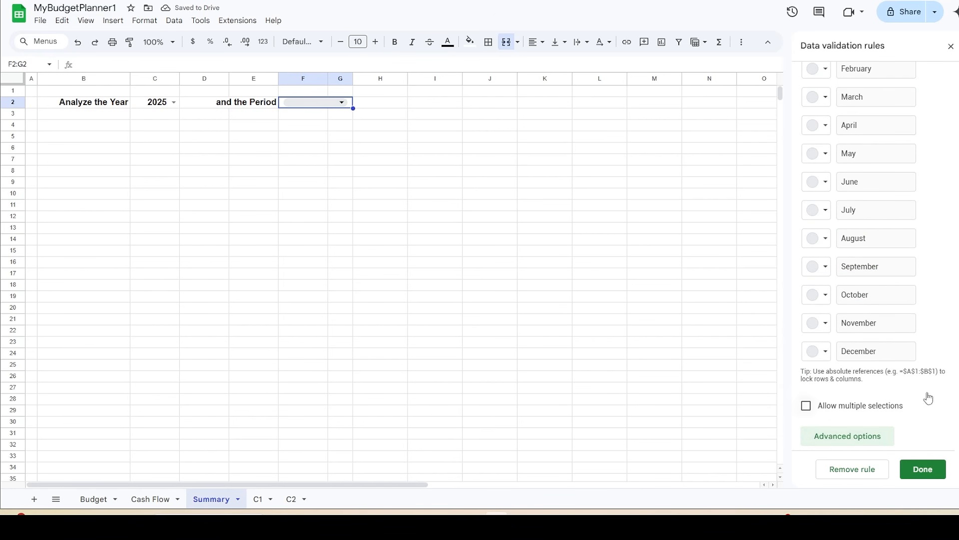
scroll(931, 386, down, 3)
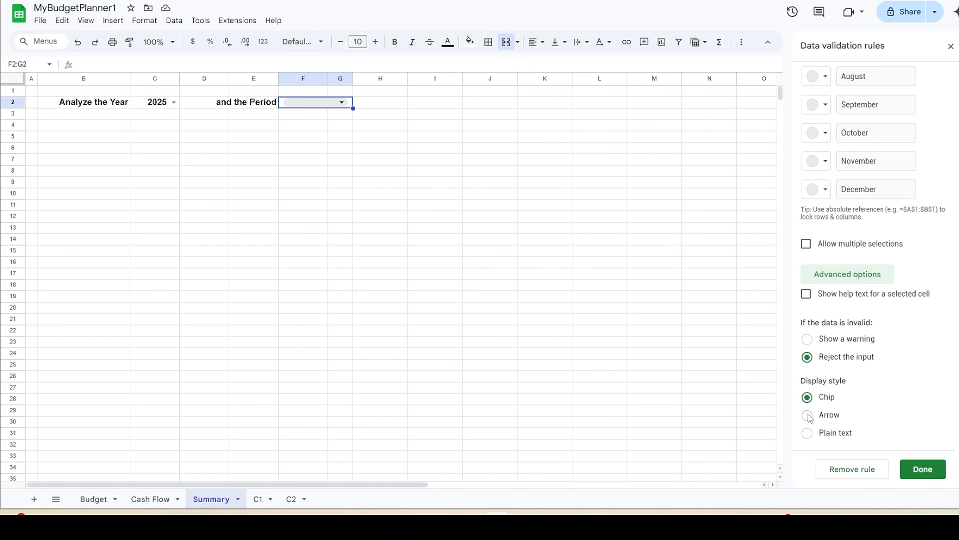
click(807, 415)
click(921, 468)
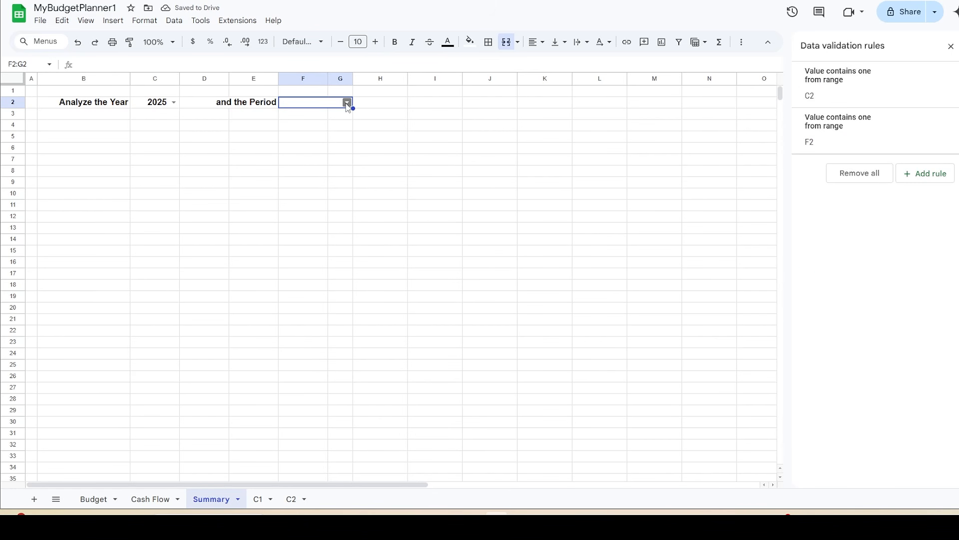
Step: Choose Total Year in the period dropdown in F2:G2 and format it as bold at size 12
click(347, 103)
click(334, 116)
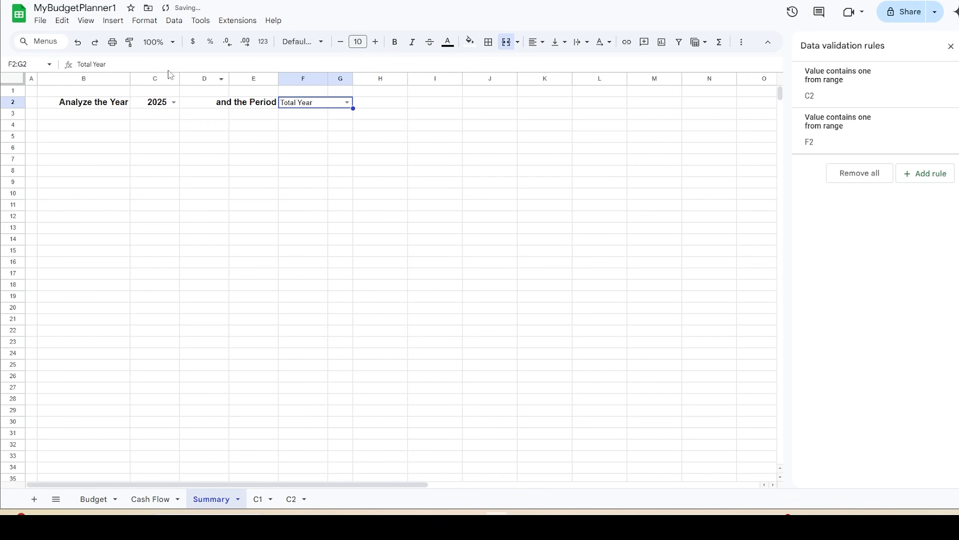
drag(106, 64, 71, 64)
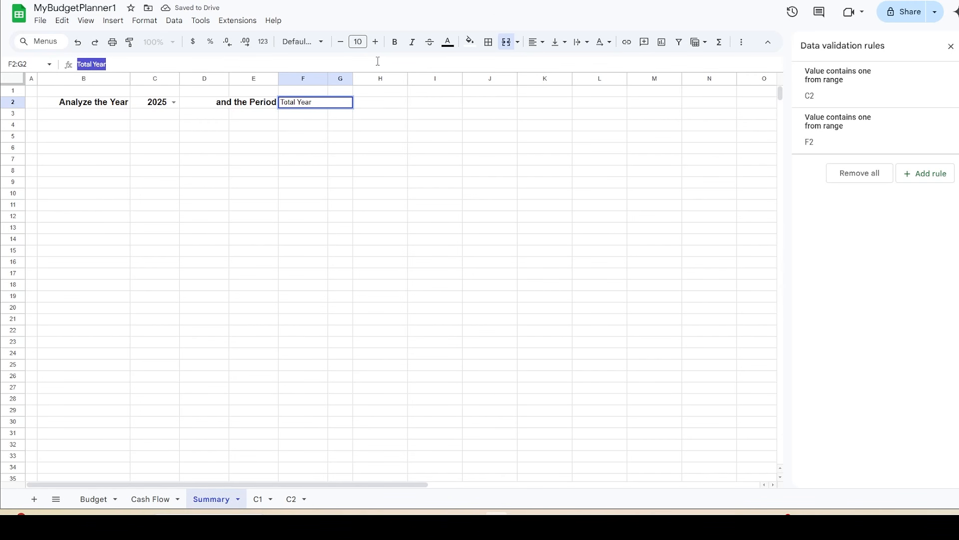
click(375, 42)
click(375, 42)
click(395, 42)
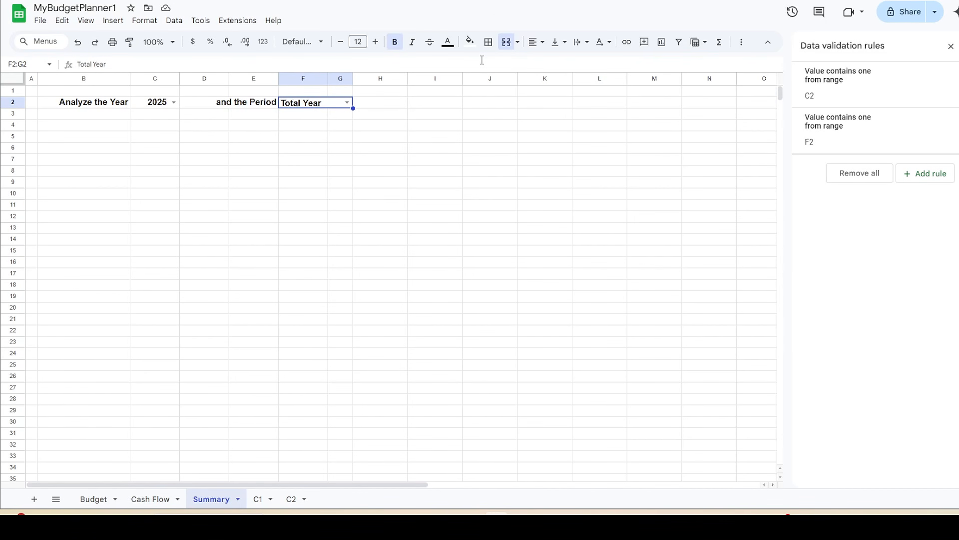
Step: Align the period dropdown in F2:G2 to the center horizontally and to the middle vertically
click(542, 43)
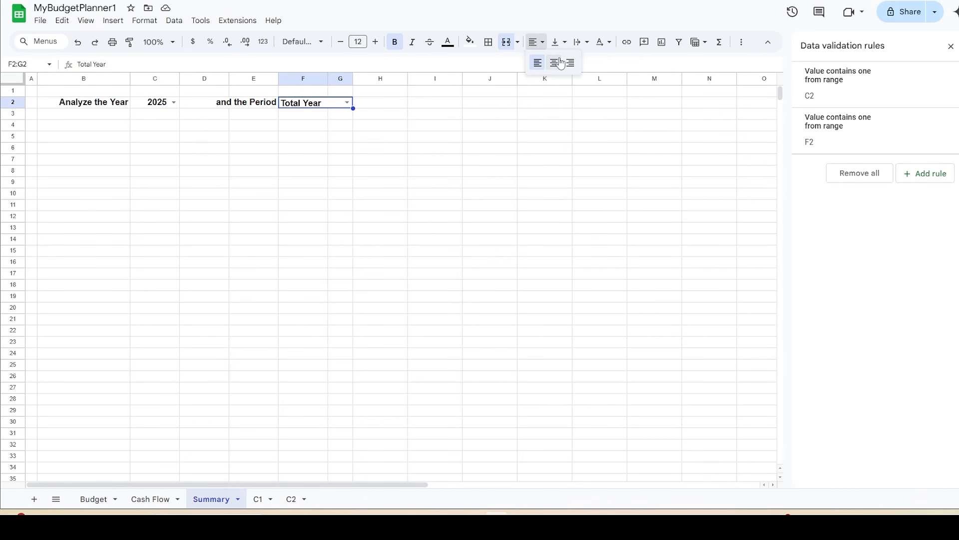
click(554, 62)
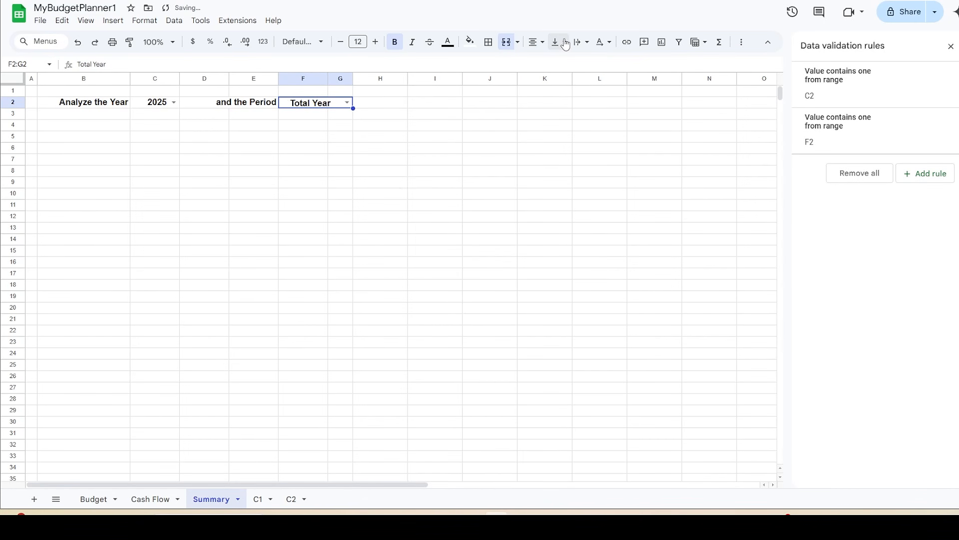
click(560, 42)
click(577, 63)
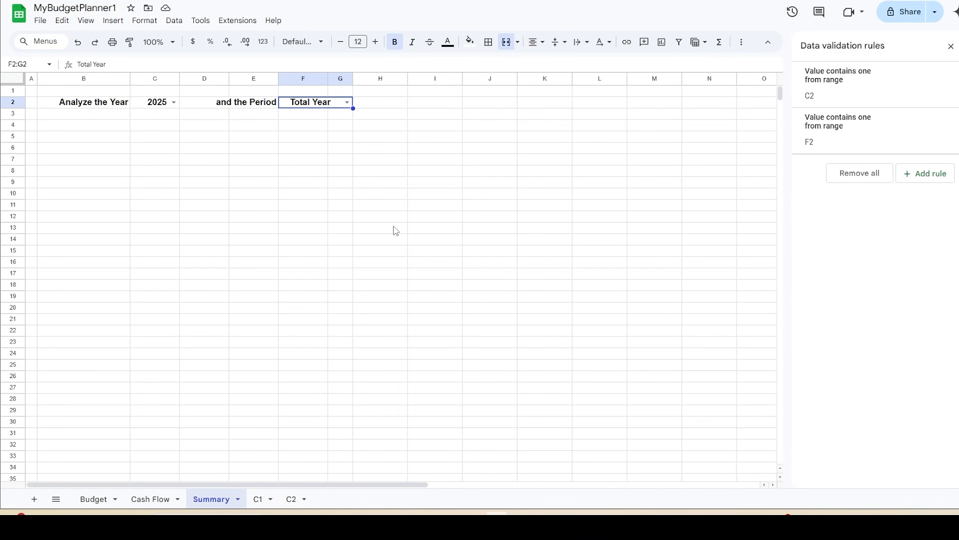
Step: On sheet C1, enter the labels "Selected Year" in D19 and "Selected Period" in D20
click(259, 500)
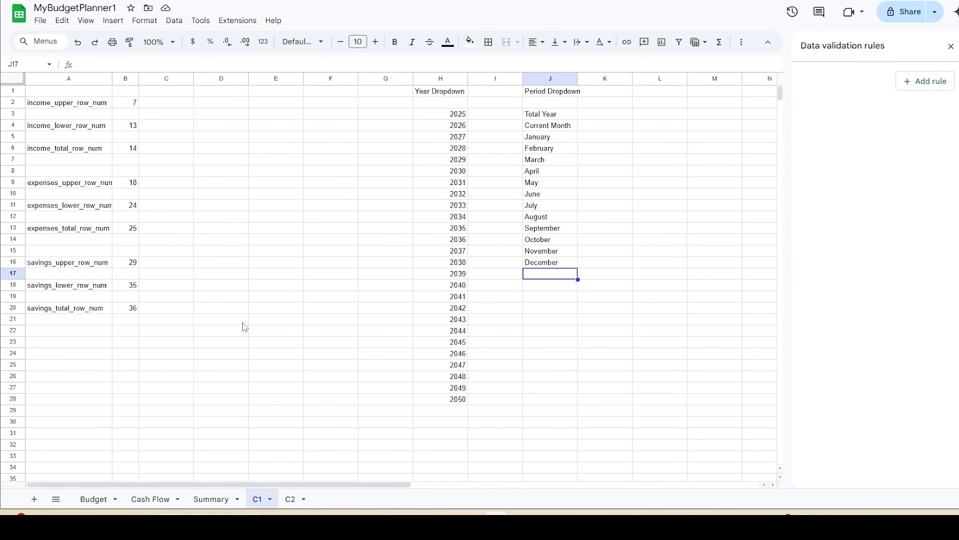
click(228, 300)
click(257, 64)
text(Selected Year)
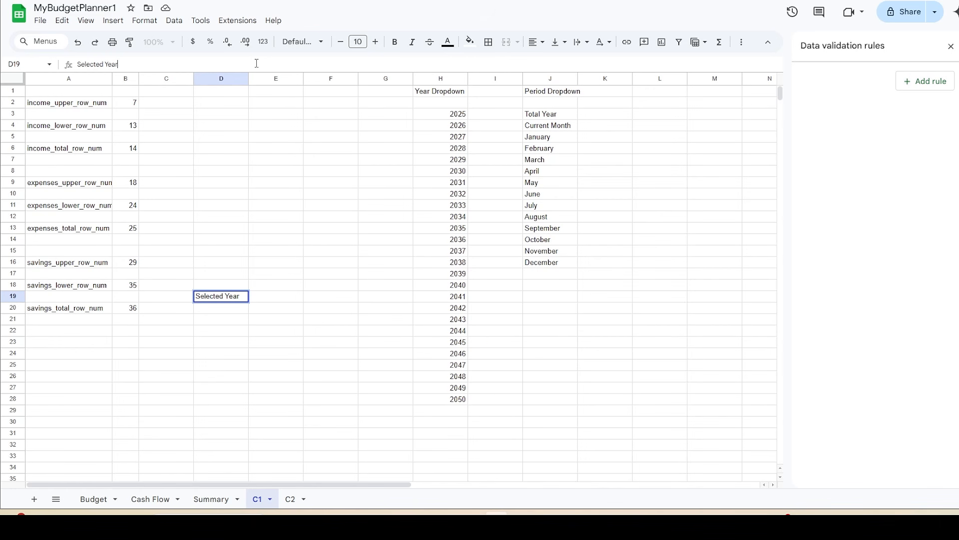
key(Return)
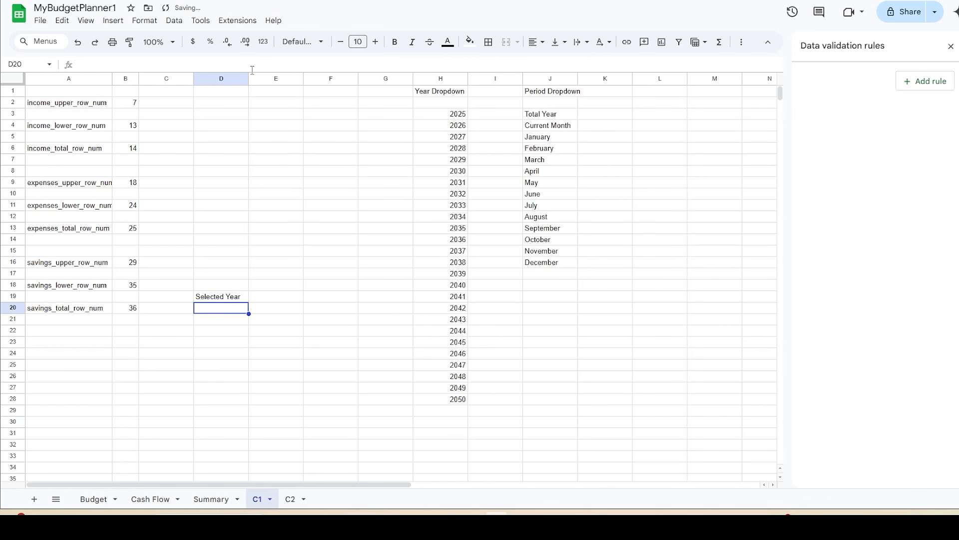
click(253, 67)
text(Selected P)
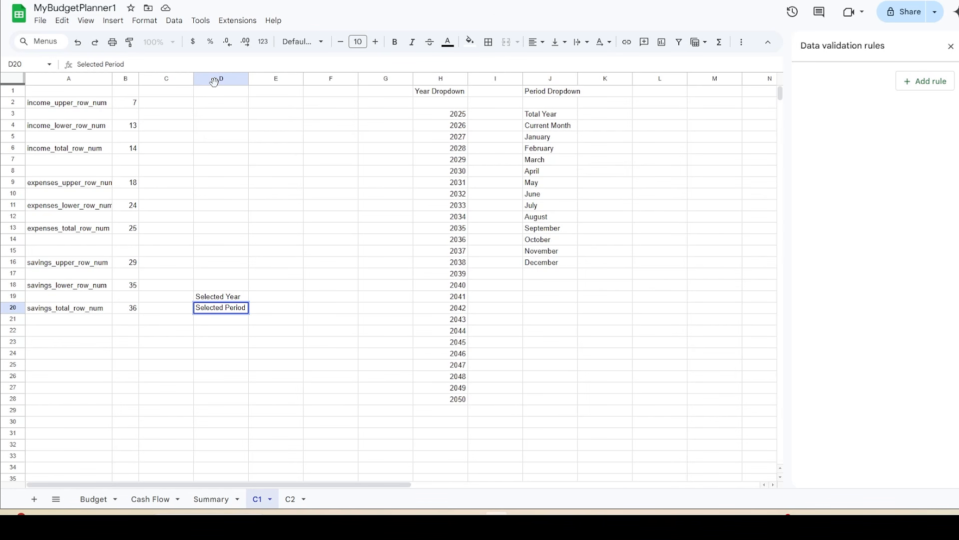
text(eriod)
key(Return)
Step: Link E19, beside the "Selected Year" label, to the chosen year with the formula =Summary!$C$2
click(279, 299)
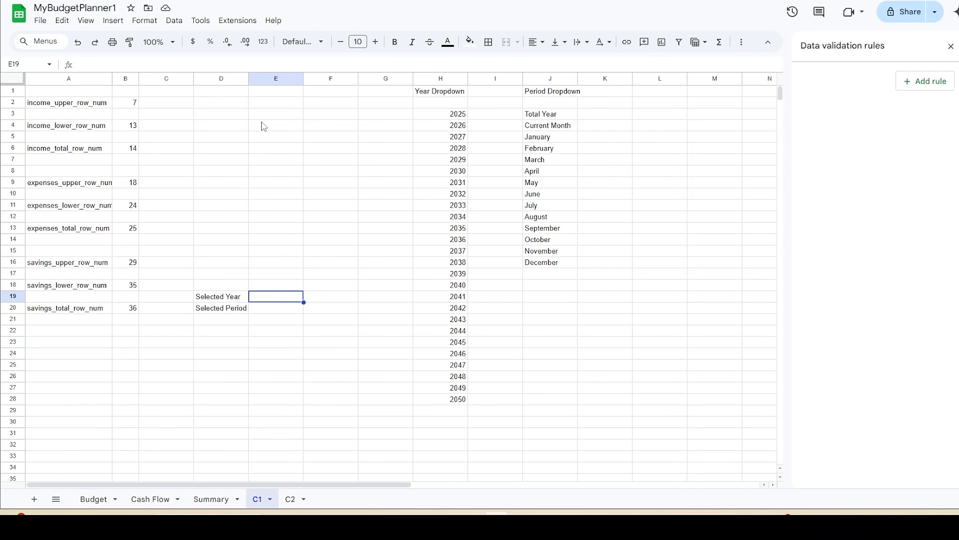
click(208, 61)
text(=Summary!$C$2)
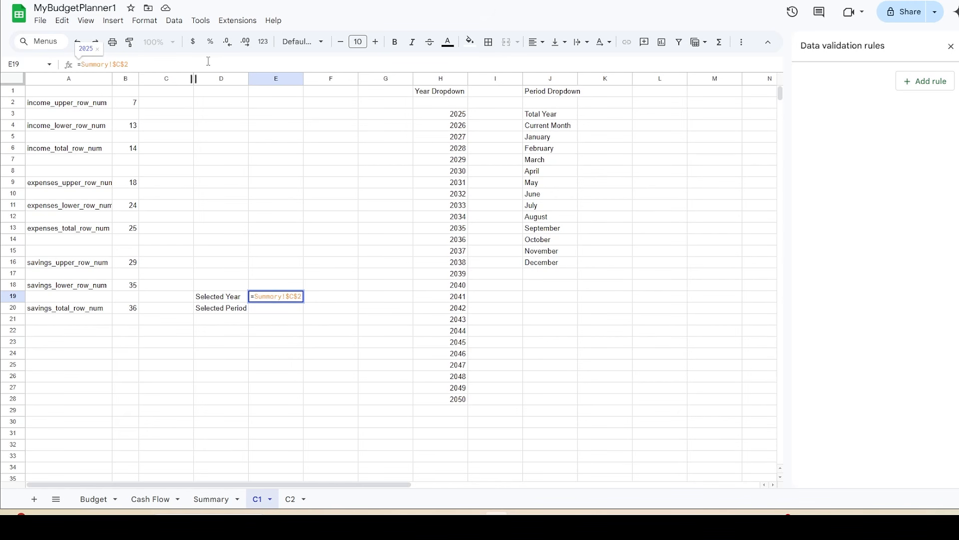
key(Return)
Step: Enter in E20 the formula =IF(Summary!$F$2="Total Year","Total Year",IF(Summary!$F$2="Current Month", MONTH(TODAY()),MONTH(Summary!$F$2&1)))
click(267, 64)
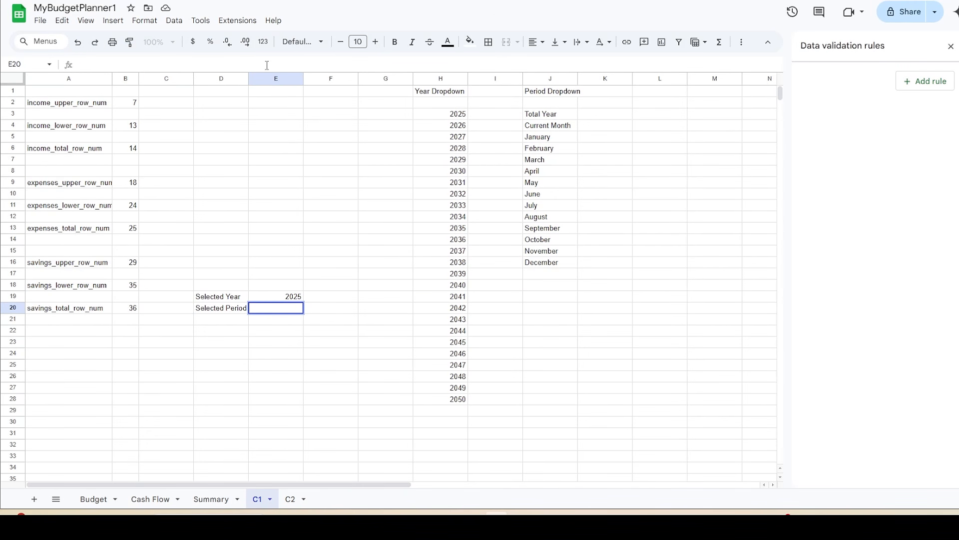
text(=IF(Summary!$F$2="Total Year","Total Year",IF(Summary!$F$2="Current Month", MONTH(TODAY()),MONTH(Summary!$F$2&1))))
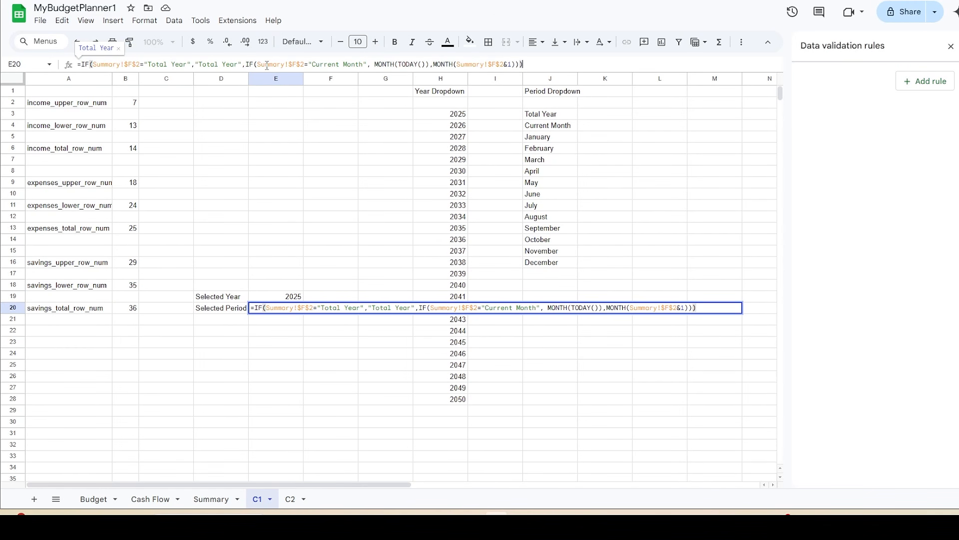
key(Return)
Step: Create a named range called selected_period for cell E20 on sheet C1
key(Up)
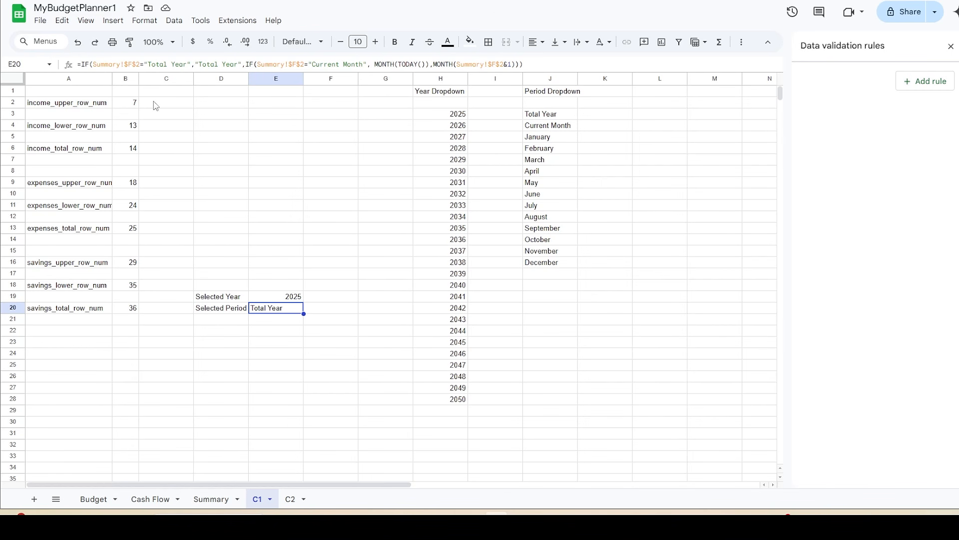
click(175, 20)
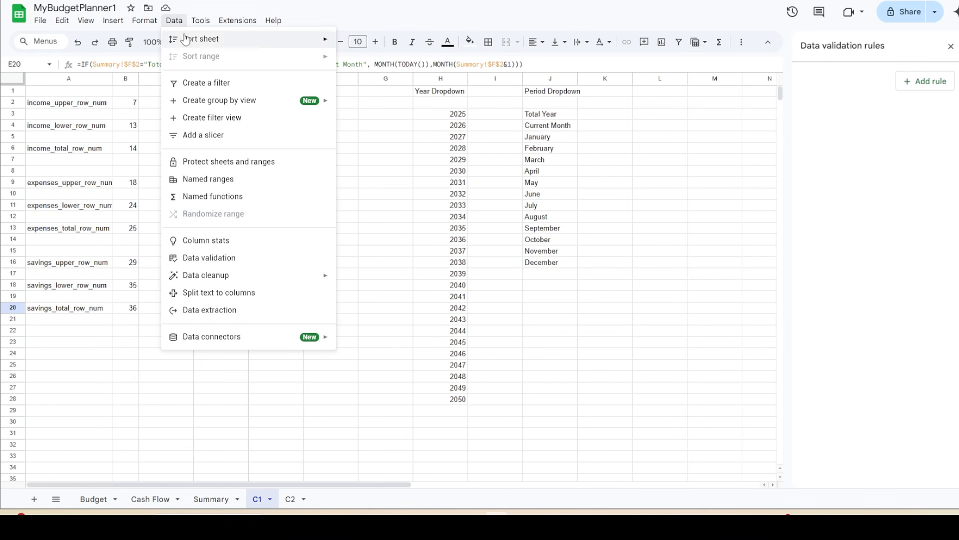
click(209, 180)
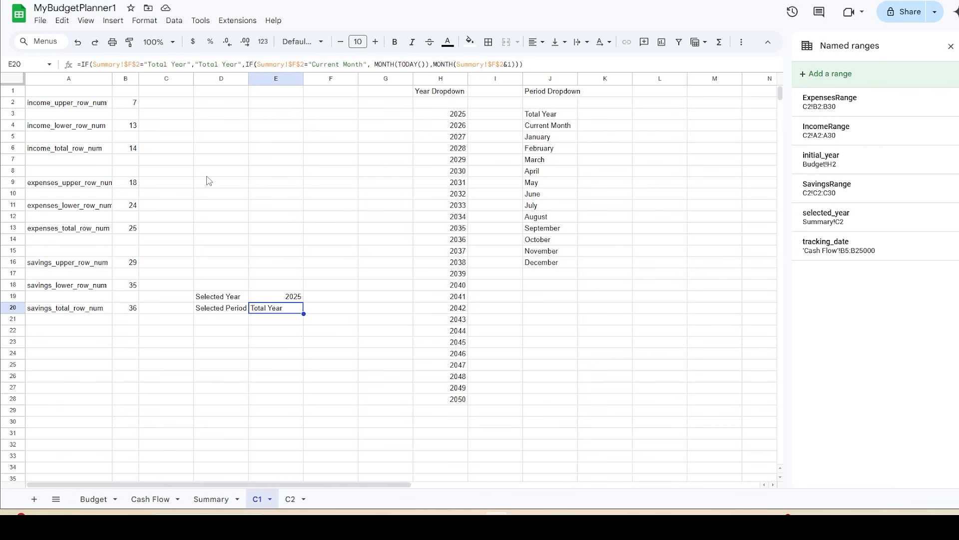
click(831, 75)
text(selected_period)
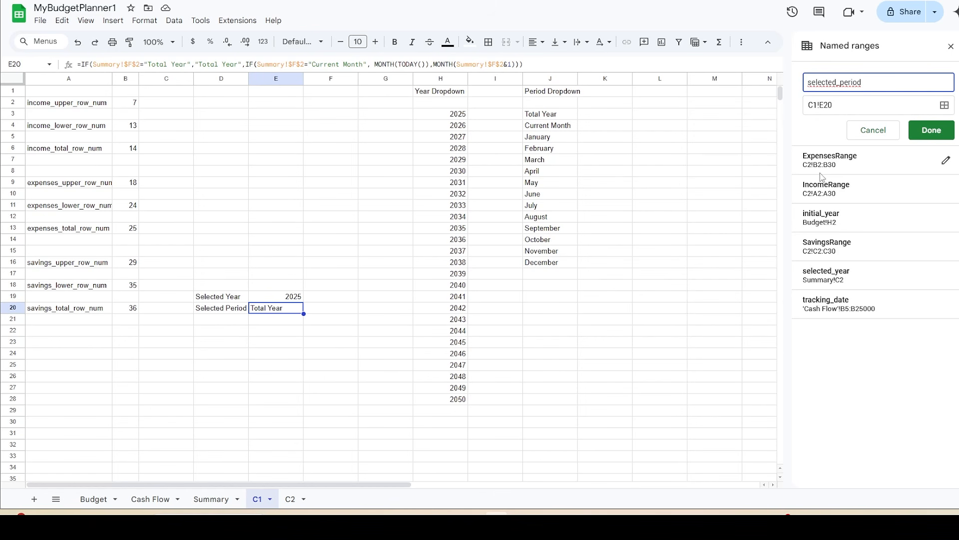
click(930, 130)
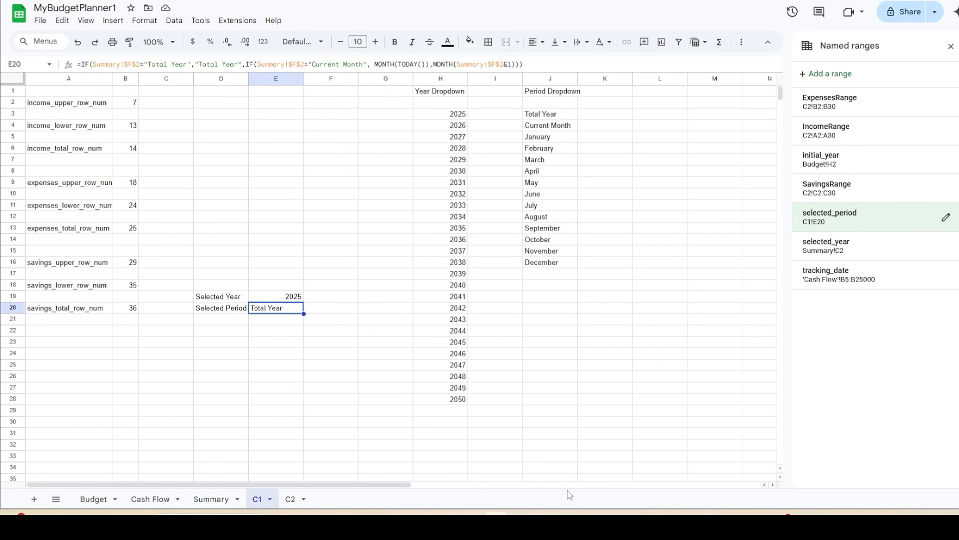
Step: Enter the label "Sort by" in cell B4 of the Summary sheet
click(205, 498)
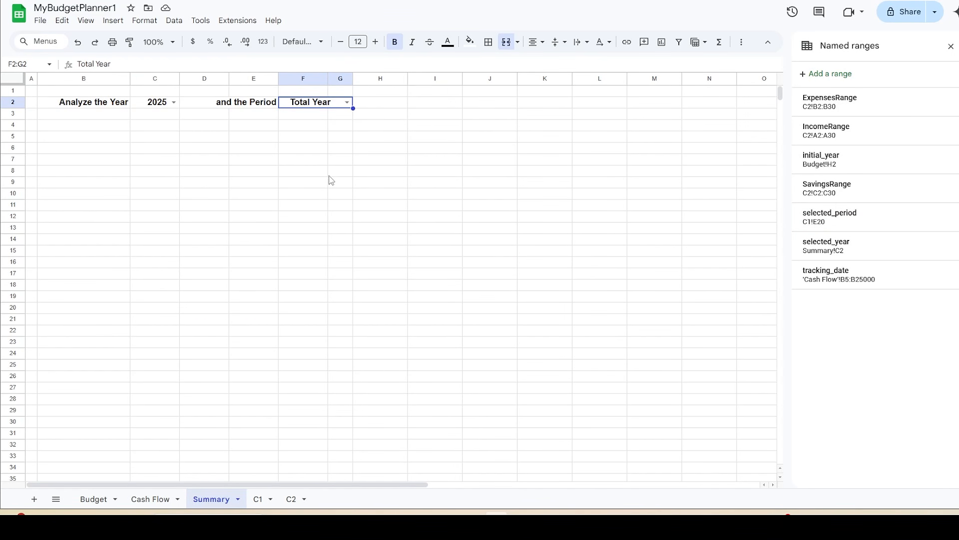
click(97, 125)
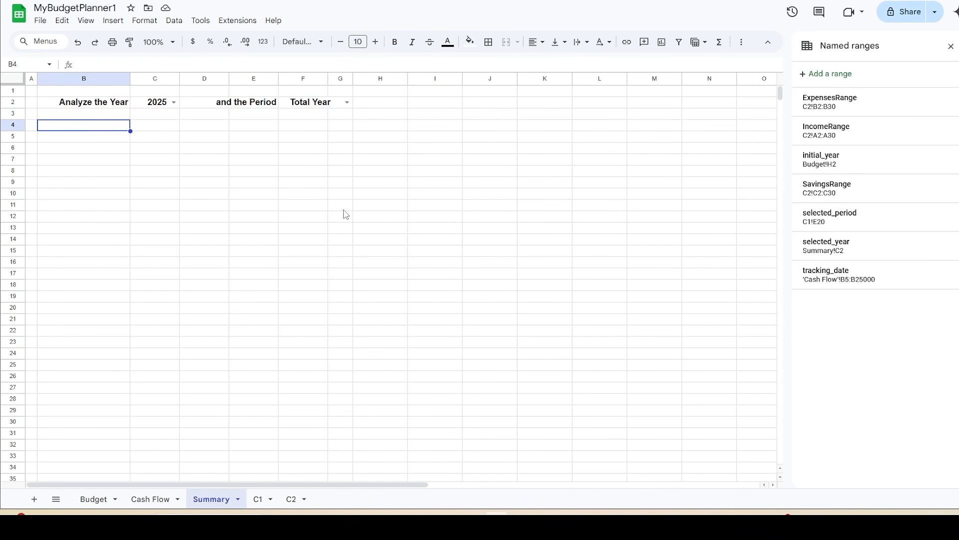
text(Sort by)
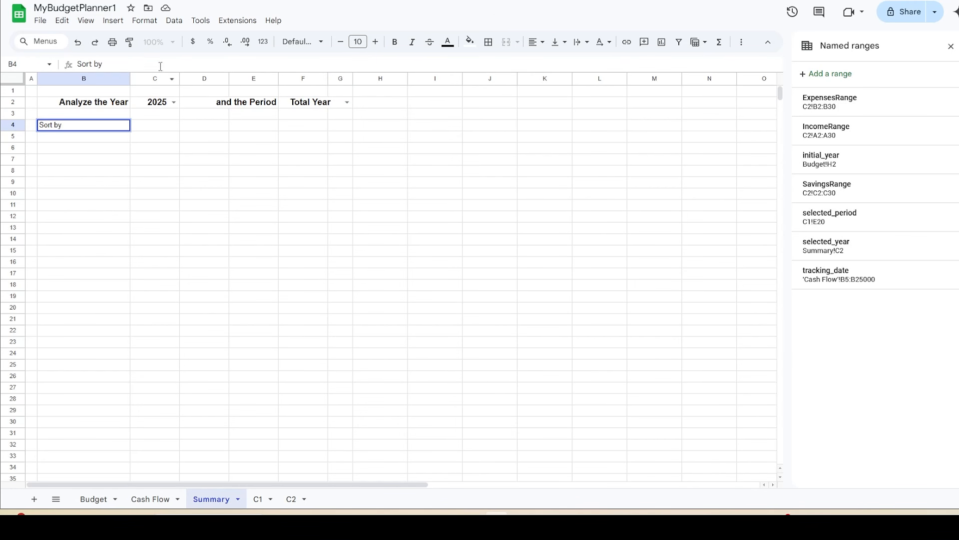
Step: Format the "Sort by" label in B4 as bold at size 12 and align it to the right
drag(153, 66, 77, 65)
click(375, 44)
click(375, 42)
click(395, 43)
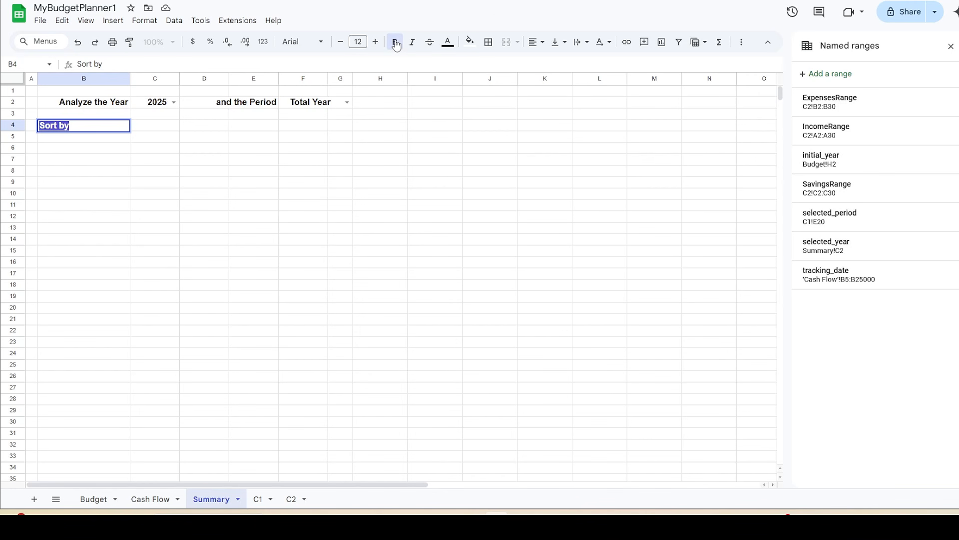
click(538, 42)
click(571, 61)
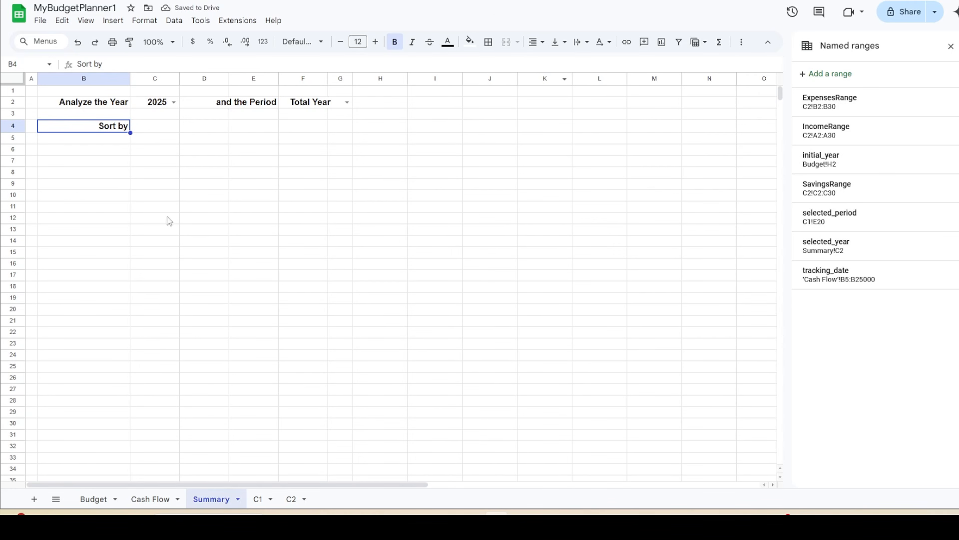
Step: Merge cells C4:D4 and add a dropdown there with the options Budget and Actual
drag(164, 126, 204, 131)
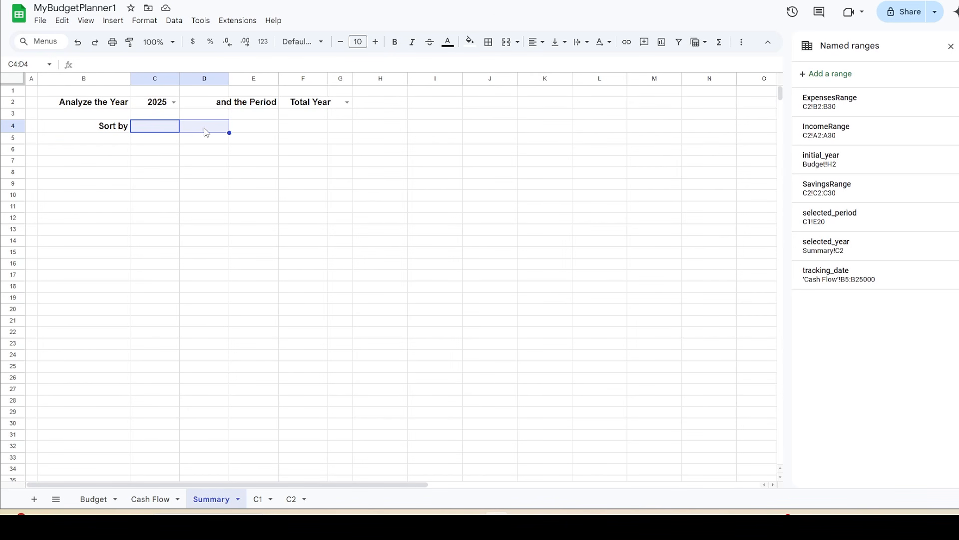
click(507, 44)
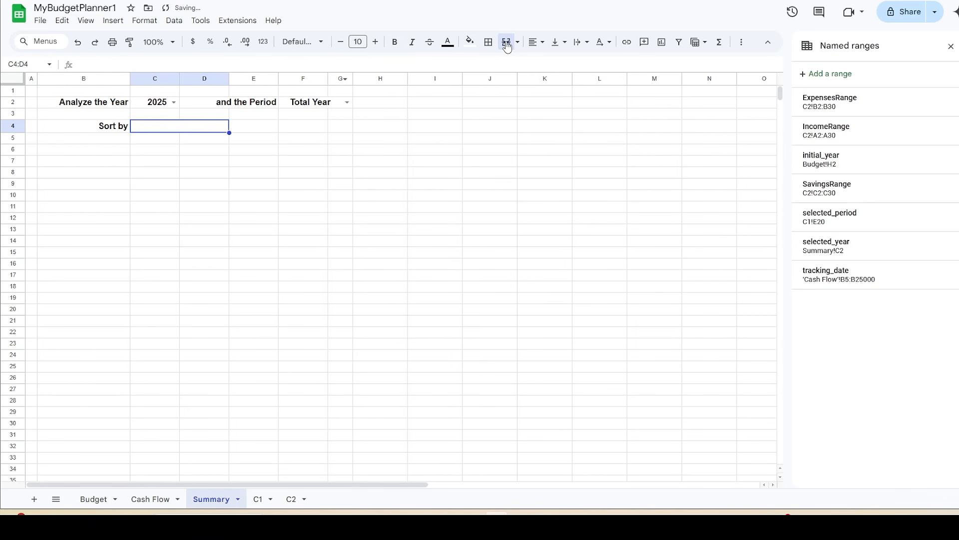
click(113, 21)
click(156, 283)
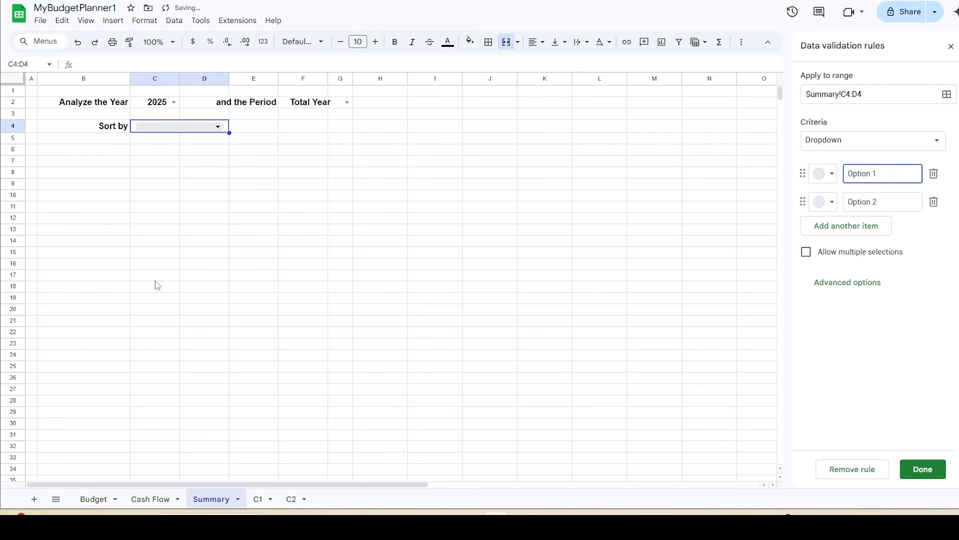
drag(879, 175, 846, 175)
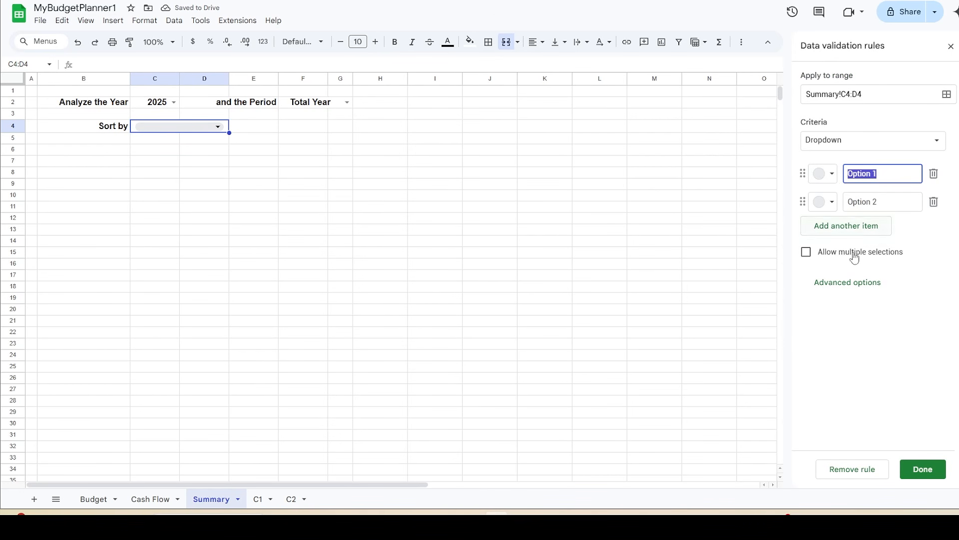
text(Budget)
drag(899, 207, 819, 218)
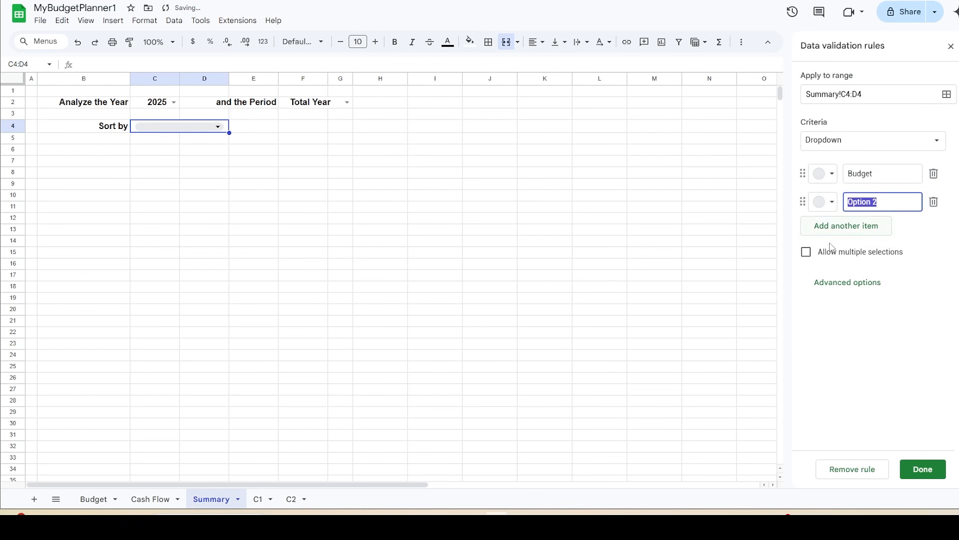
text(Actua)
Step: Set the display style of the C4:D4 dropdown to Arrow and save the rule
click(849, 287)
click(807, 419)
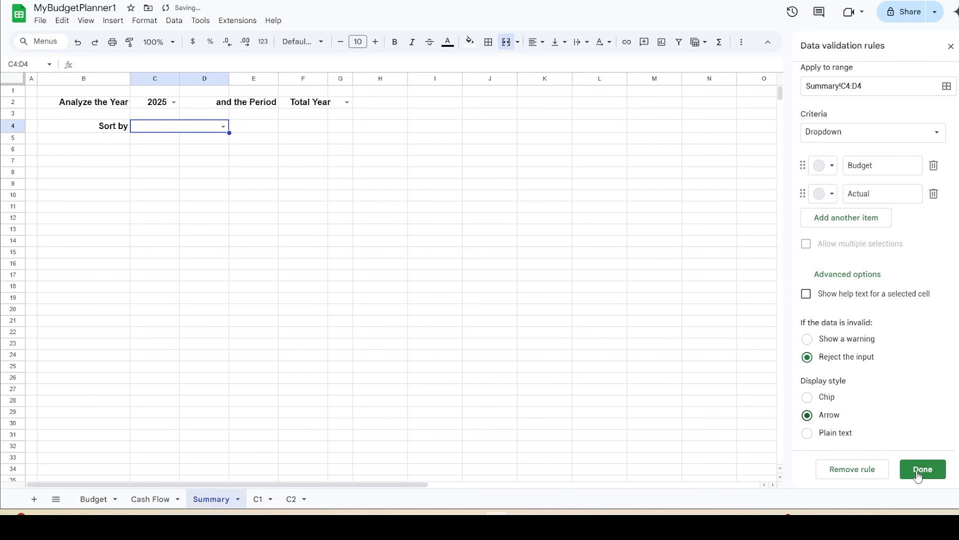
click(922, 469)
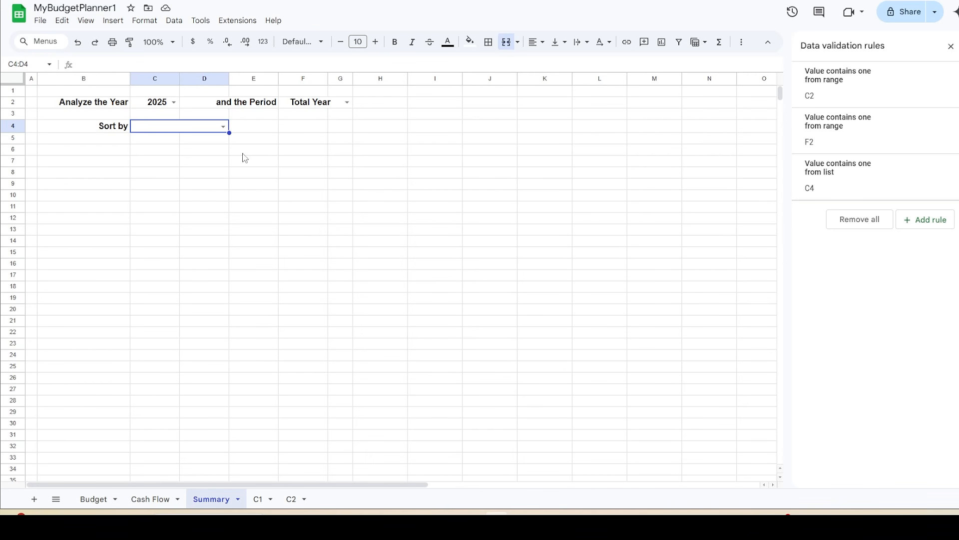
Step: Choose Budget in the C4:D4 dropdown and format it as bold, size 12 and horizontally centered
click(223, 126)
click(212, 141)
double_click(116, 64)
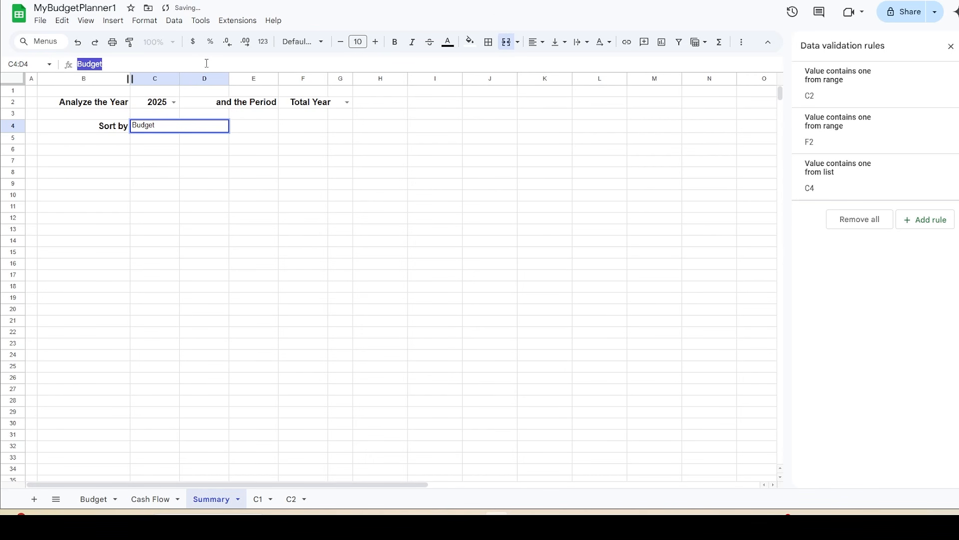
click(376, 42)
click(376, 42)
click(394, 42)
click(543, 46)
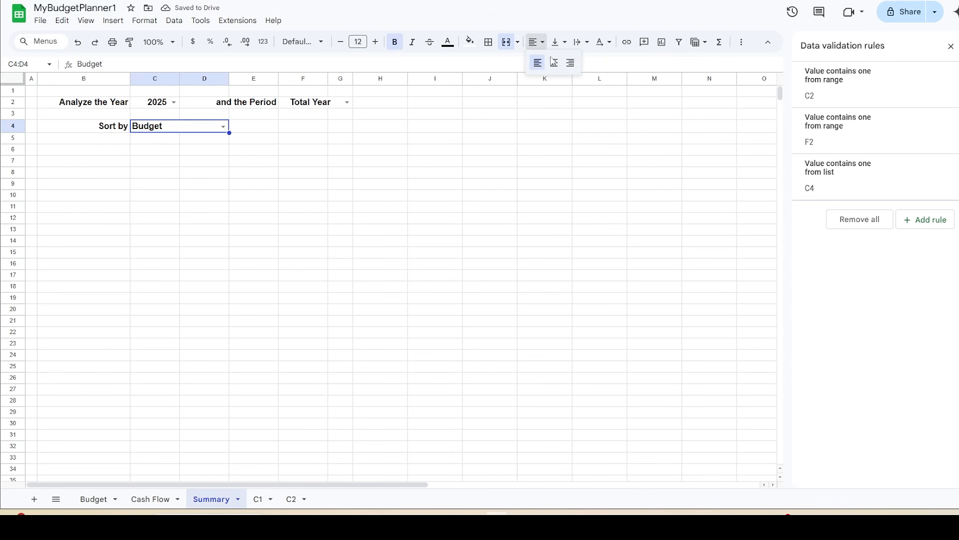
click(554, 60)
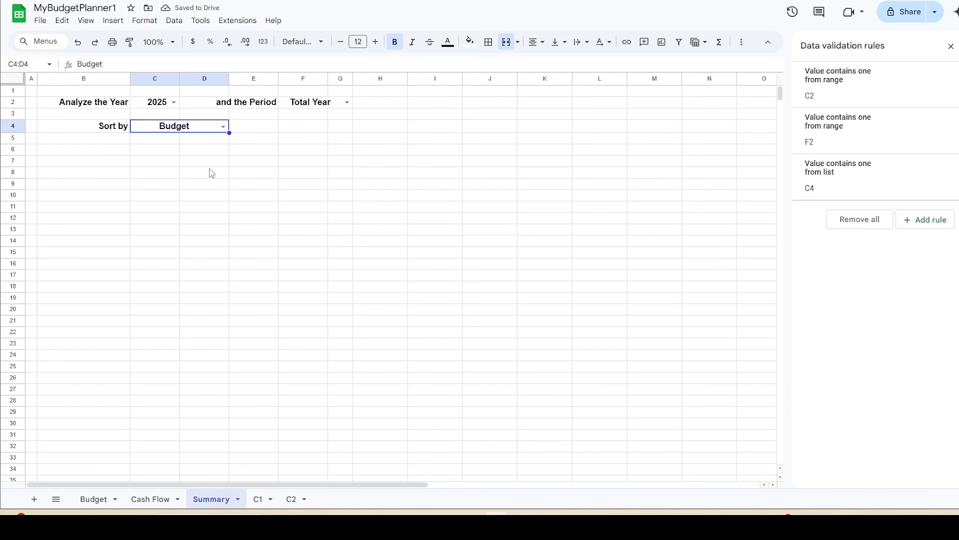
Step: Create a named range called SortedSummary that refers to Summary!C4
click(175, 21)
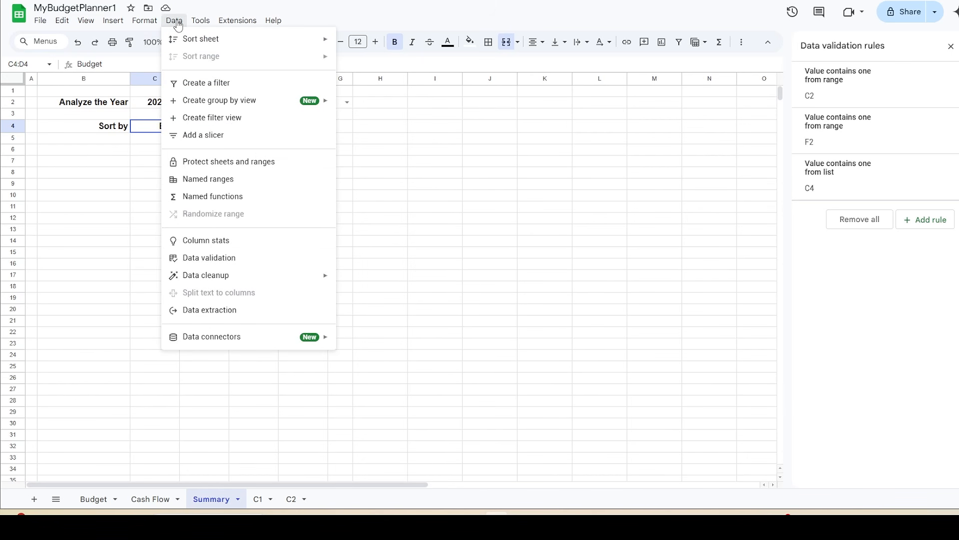
click(211, 181)
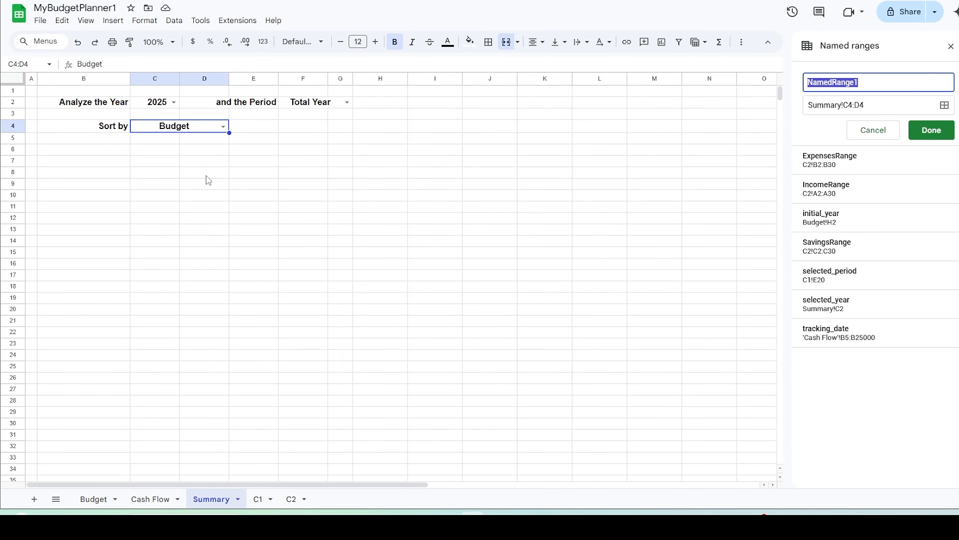
text(SortedSummary)
drag(865, 106, 852, 106)
key(BackSpace)
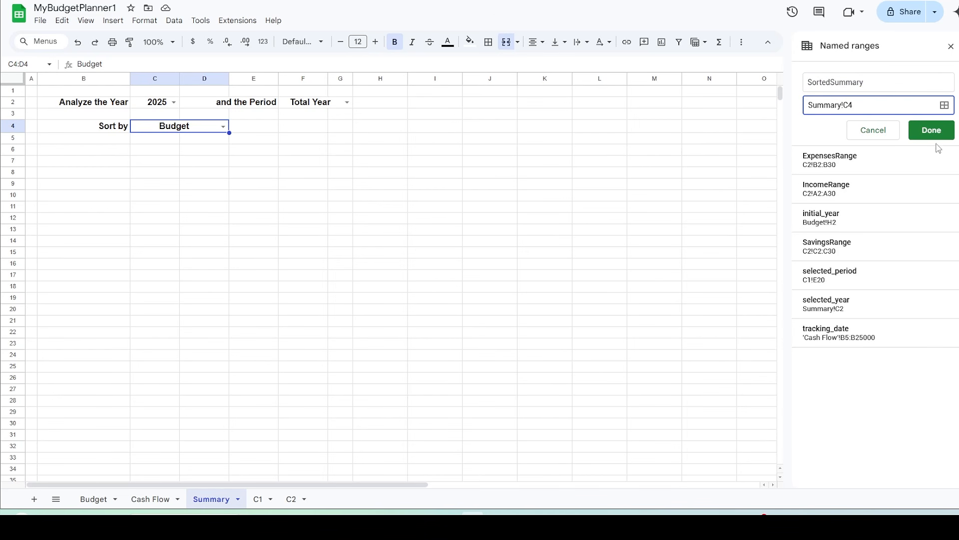
click(931, 130)
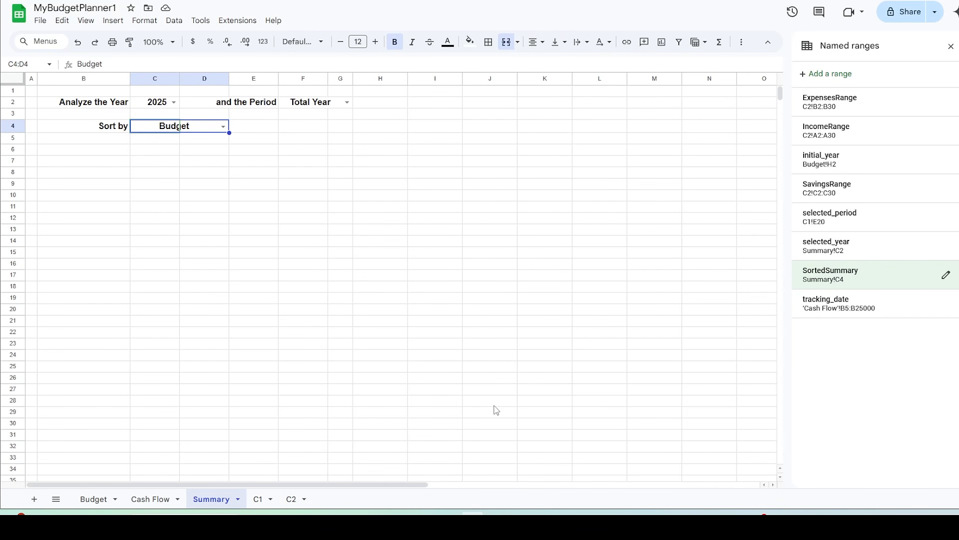
Step: Enter the headers Income, Budget, Actual, Progress and Remaining in cells B6 to F6
click(94, 150)
text(Income)
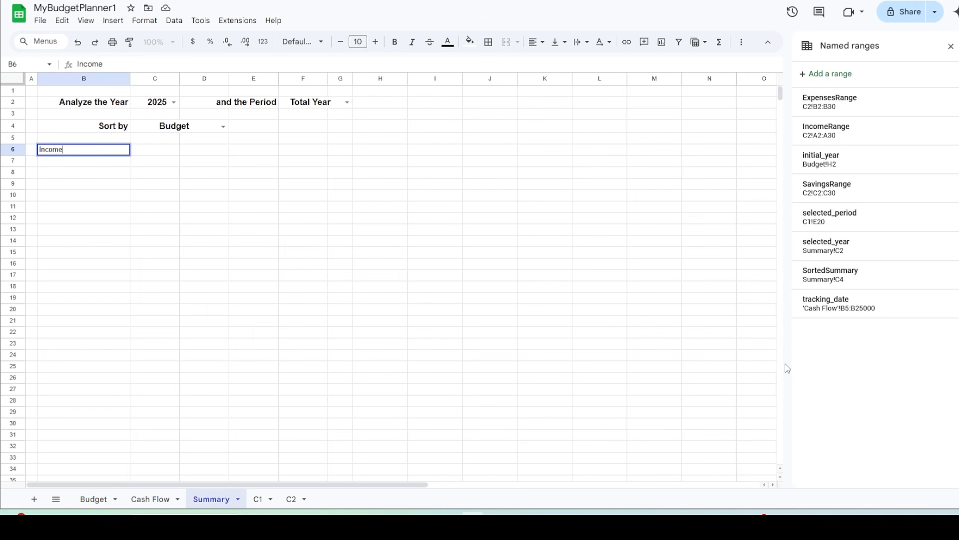
key(Tab)
text(Budget)
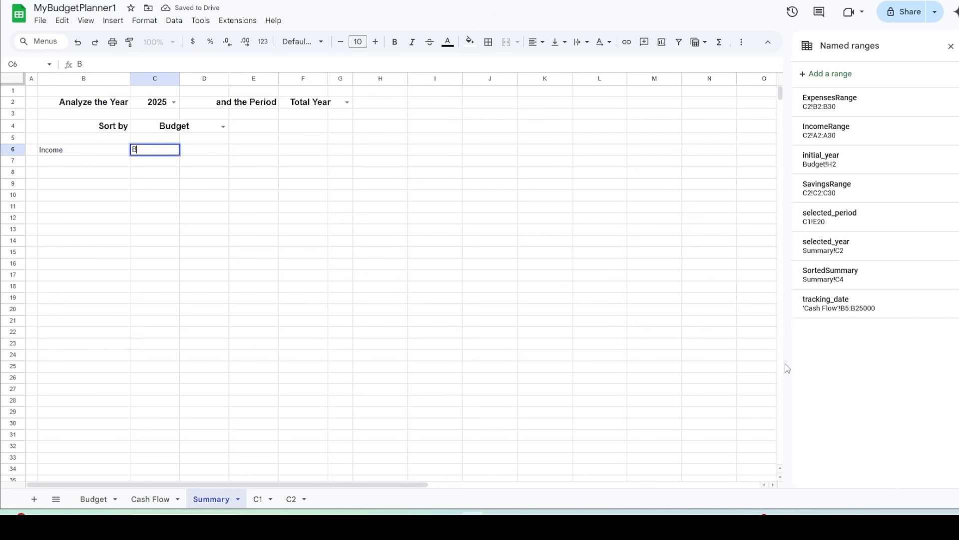
key(Tab)
text(Actual)
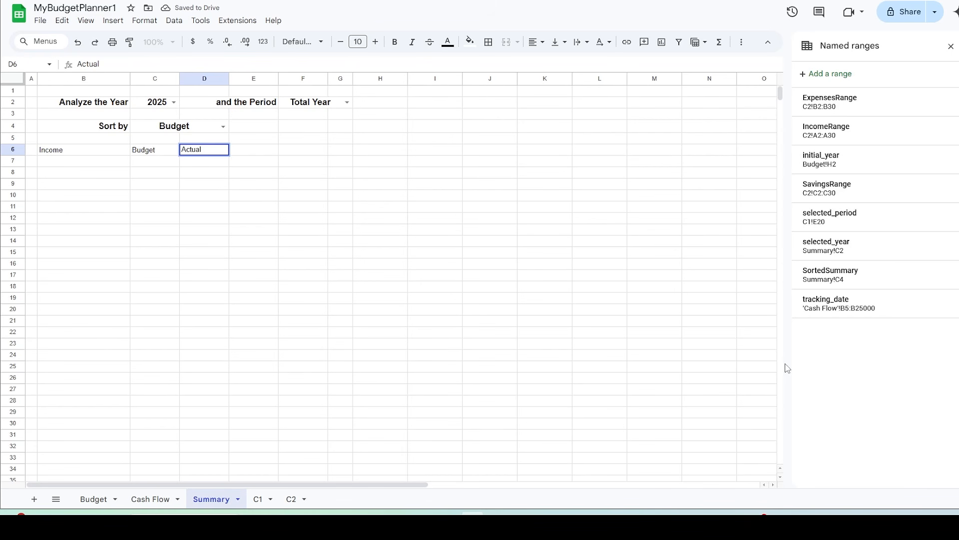
key(Tab)
text(Progress)
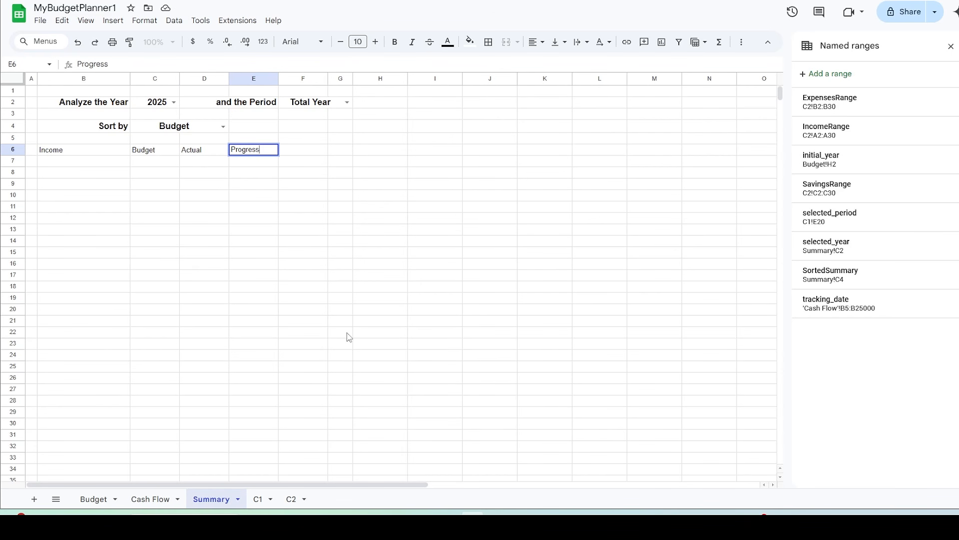
key(Tab)
text(Remaining)
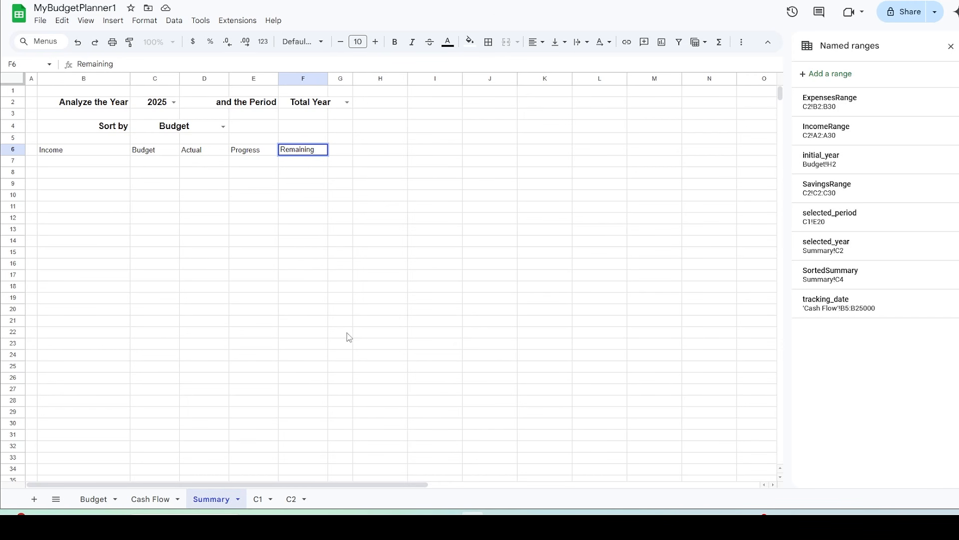
key(Return)
Step: Make the header row B6:F6 bold
drag(55, 151, 290, 153)
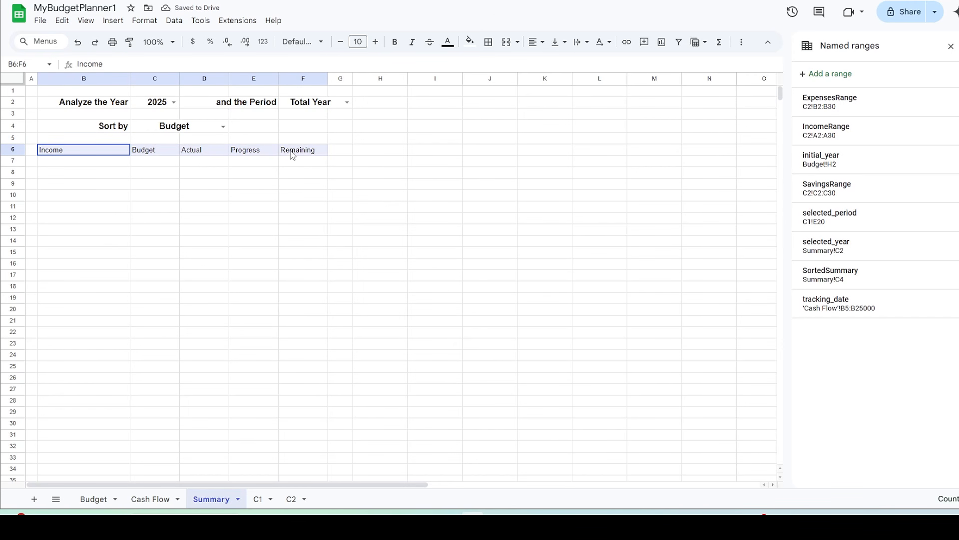
click(395, 42)
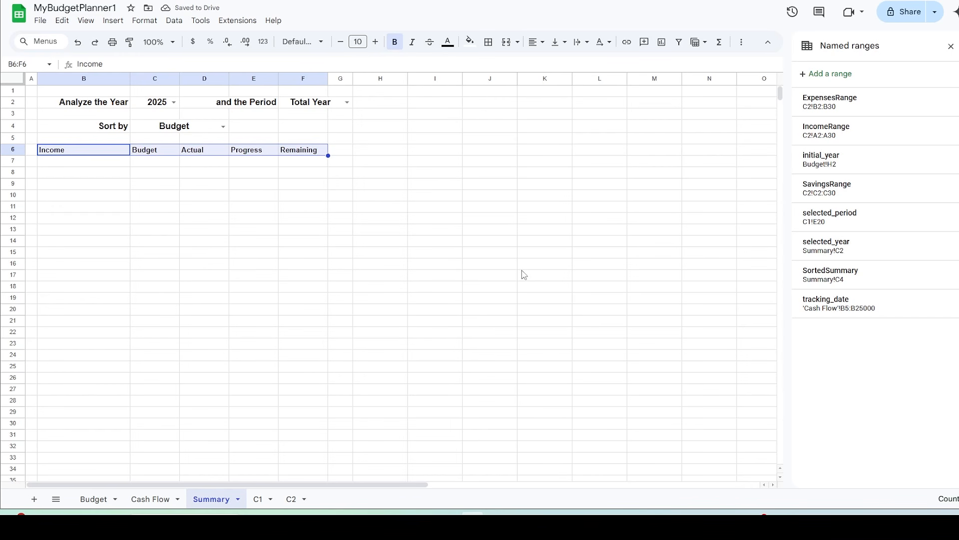
click(304, 173)
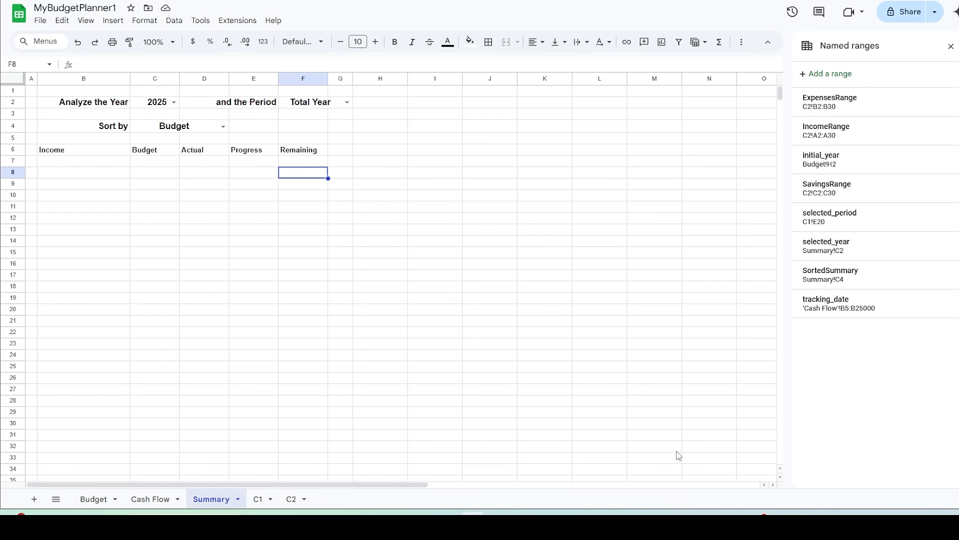
Step: Close the named ranges list and the data validation rules list
click(950, 47)
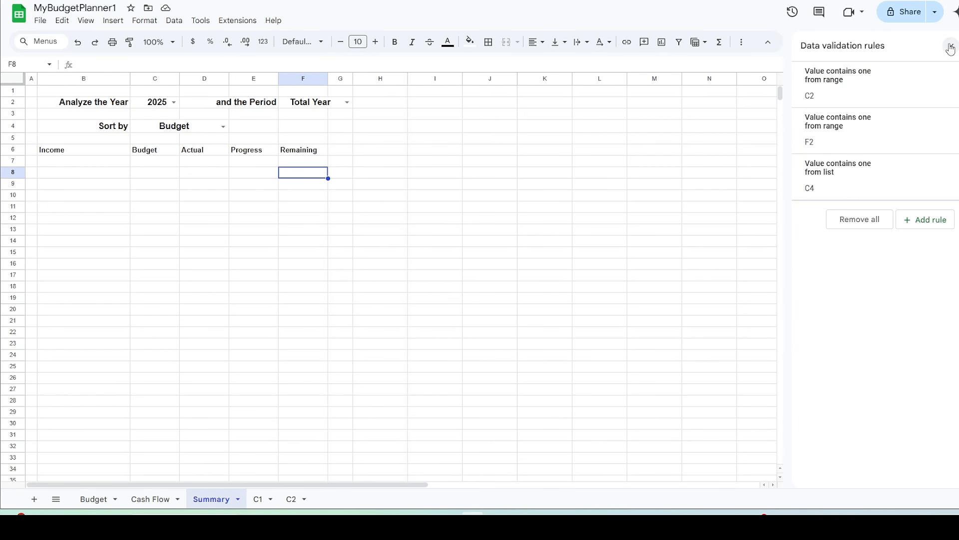
click(91, 164)
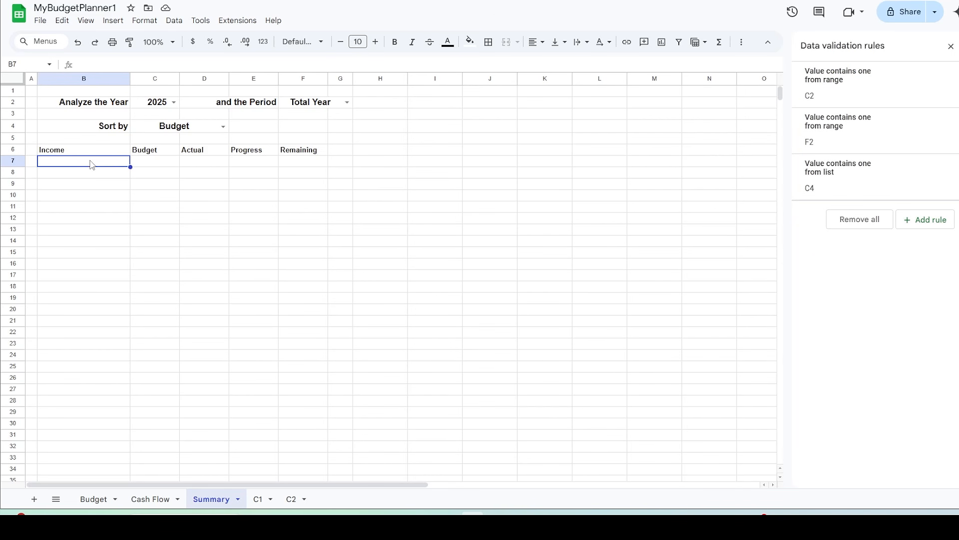
click(951, 46)
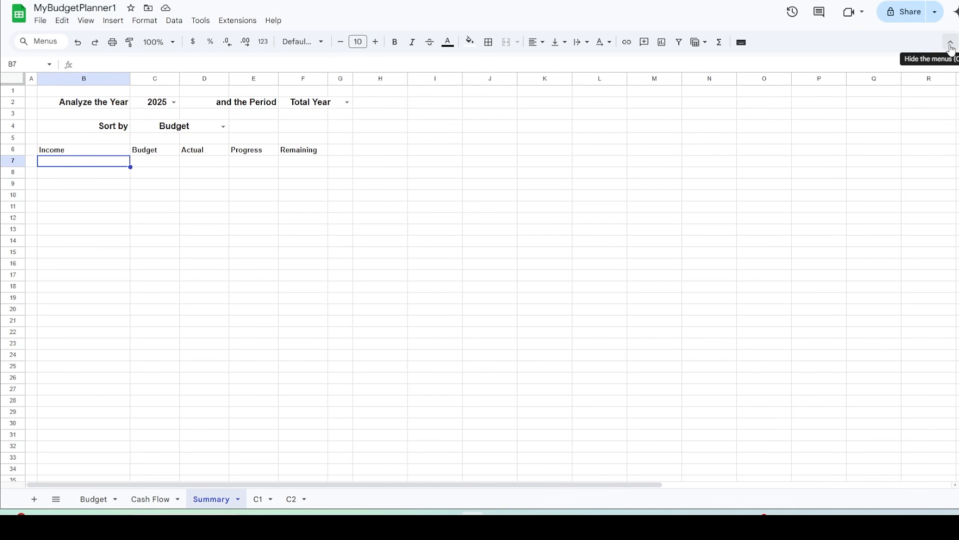
Step: Enter the long summary formula in B7, beginning =IF(selected_period <> "Total Year", QUERY(, to build the income, expenses and savings tables
click(128, 62)
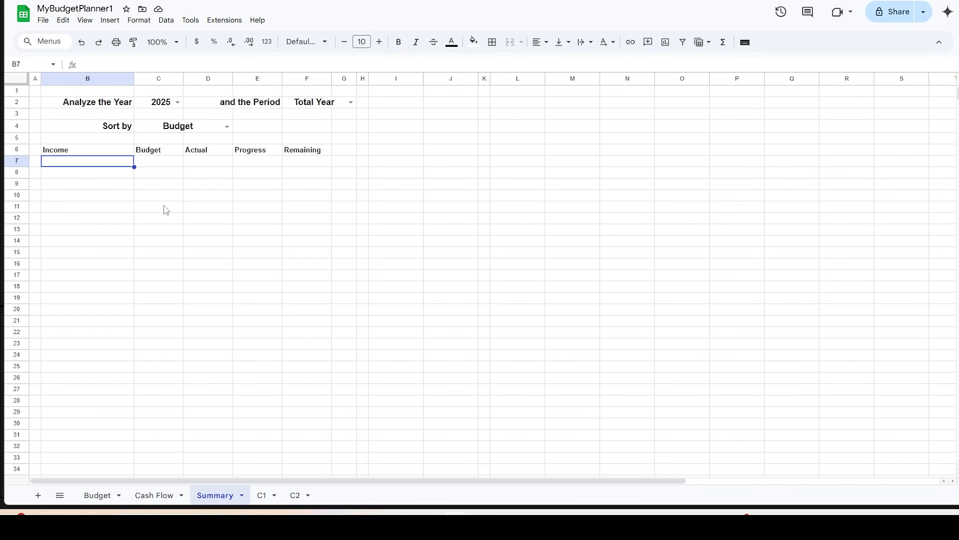
click(105, 63)
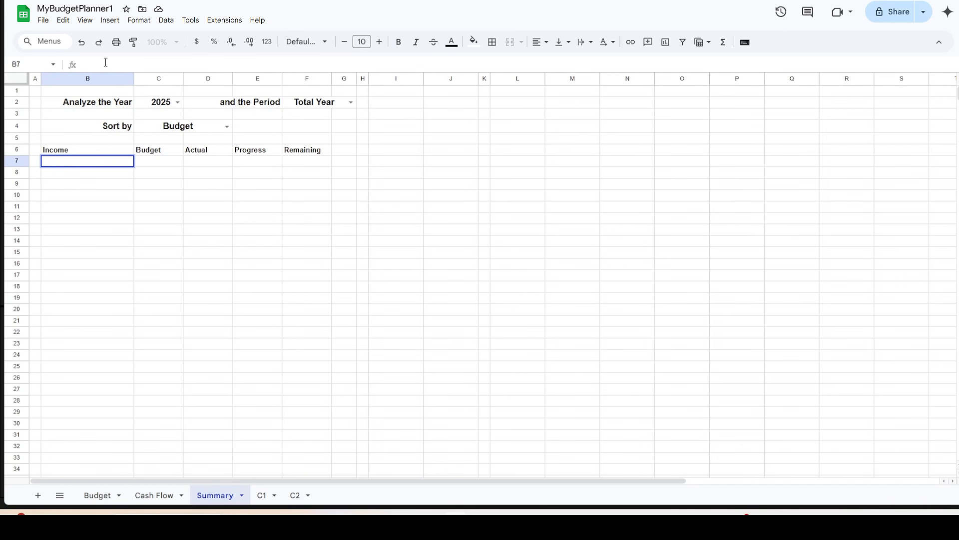
text(=IF(selected_period <> "Total Year",)
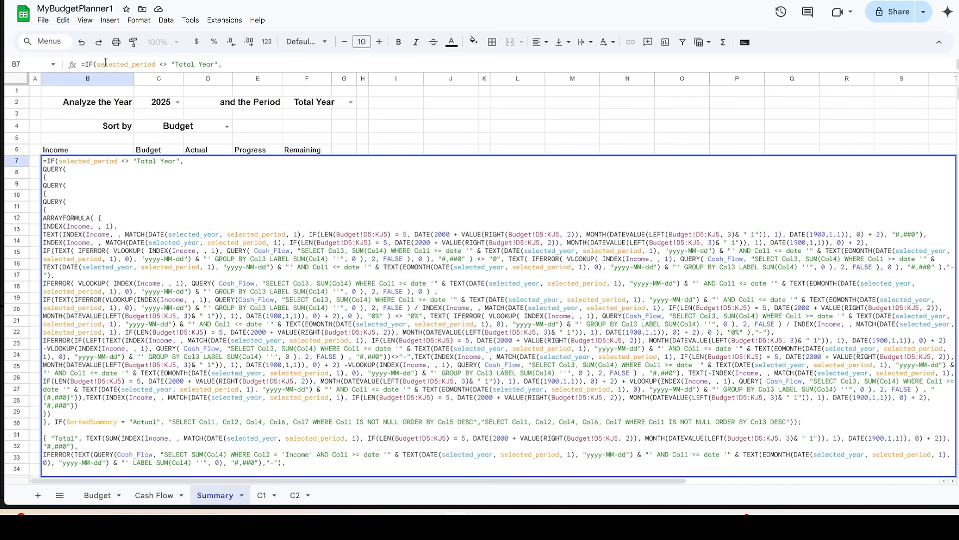
key(Return)
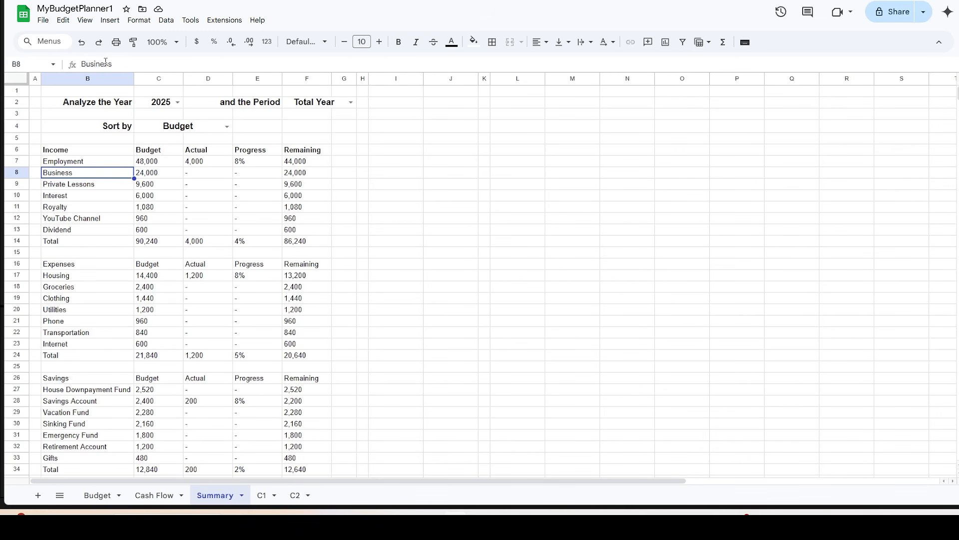
Step: Enlarge the formula display for B7 and read through the formula's Income section to the start of its Expenses section
click(78, 164)
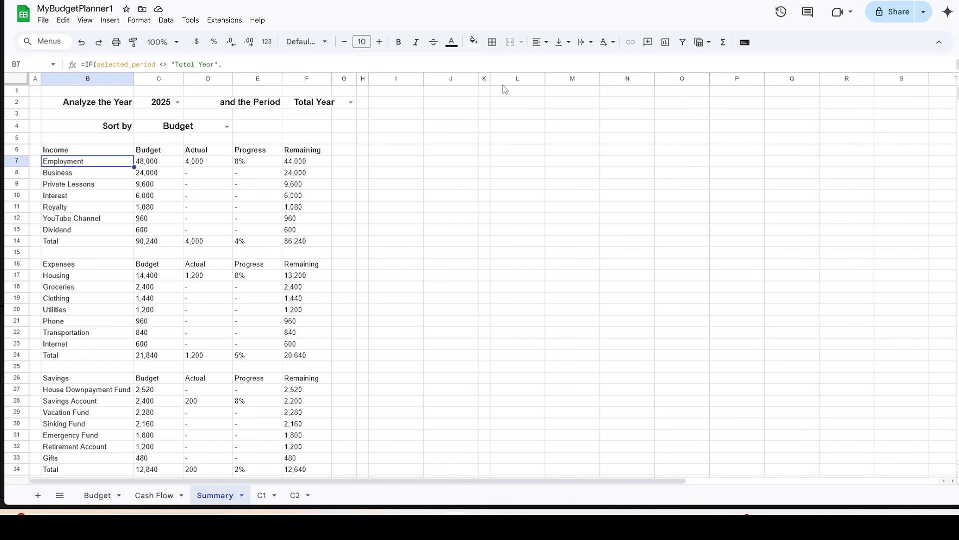
drag(502, 70, 517, 248)
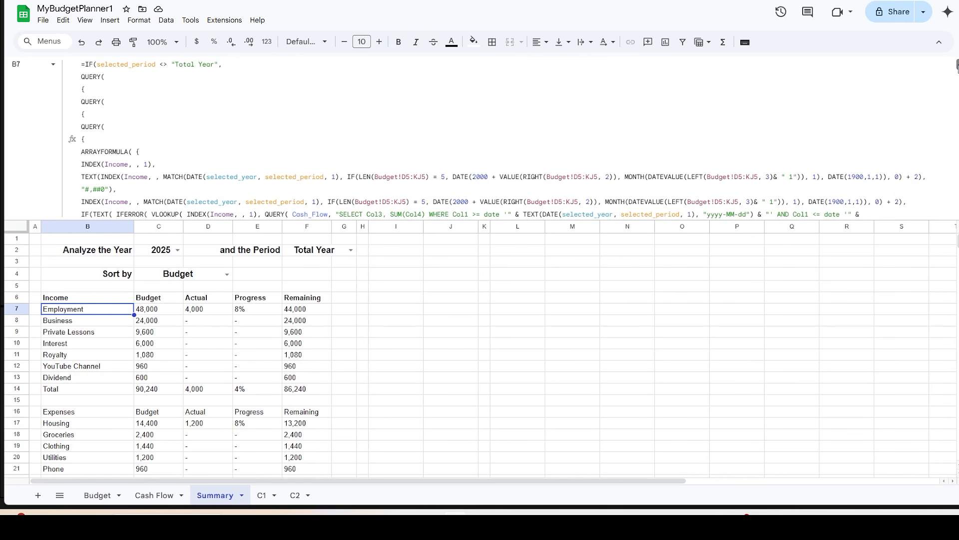
scroll(880, 139, down, 2)
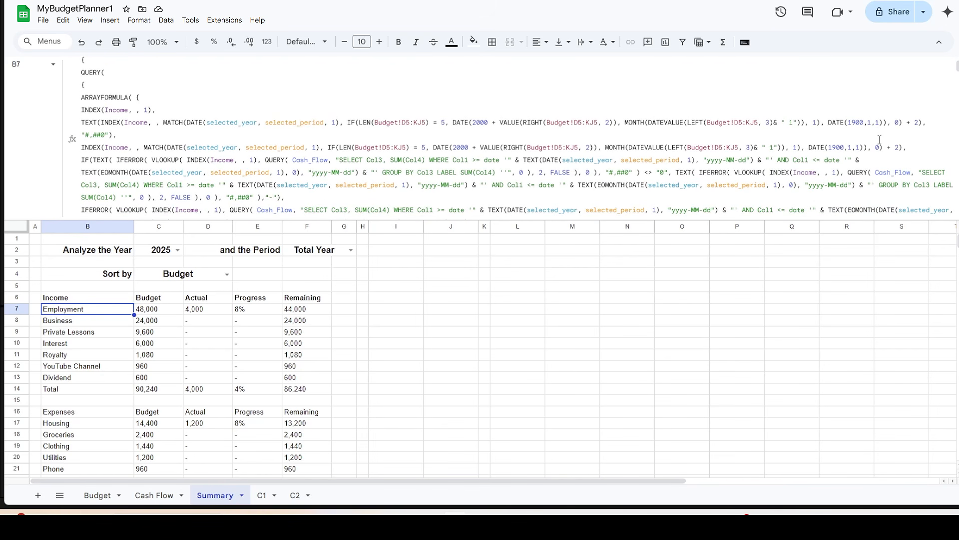
scroll(880, 139, down, 2)
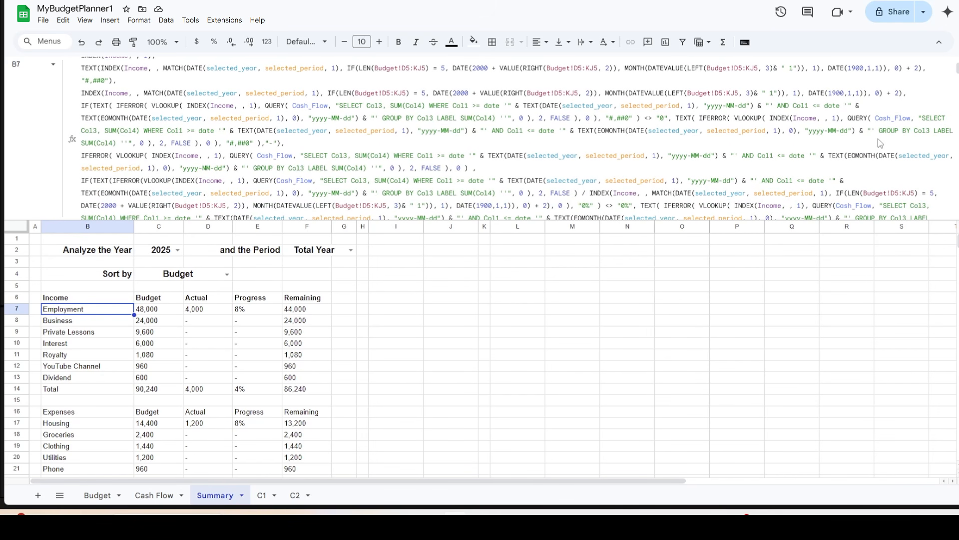
scroll(880, 143, down, 2)
scroll(880, 143, down, 2)
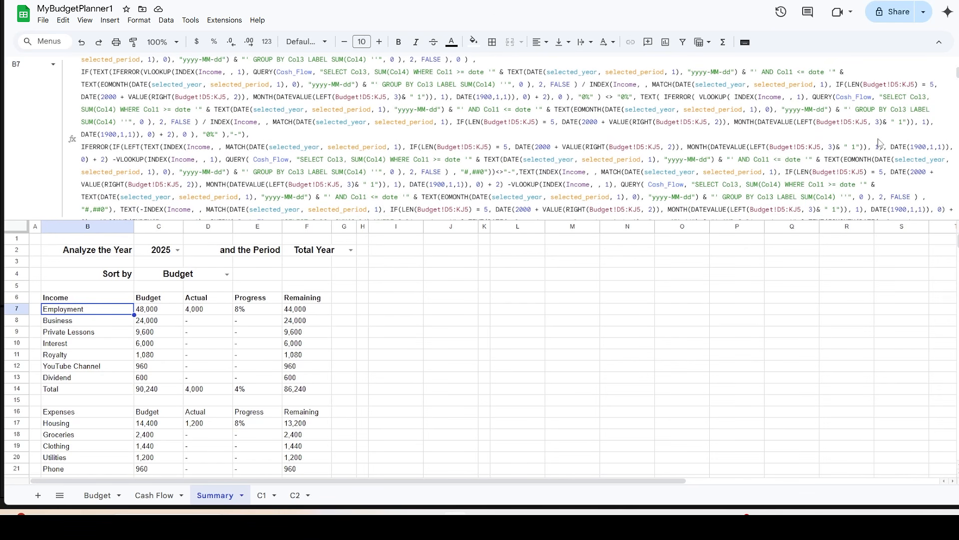
scroll(880, 143, down, 2)
scroll(880, 140, down, 2)
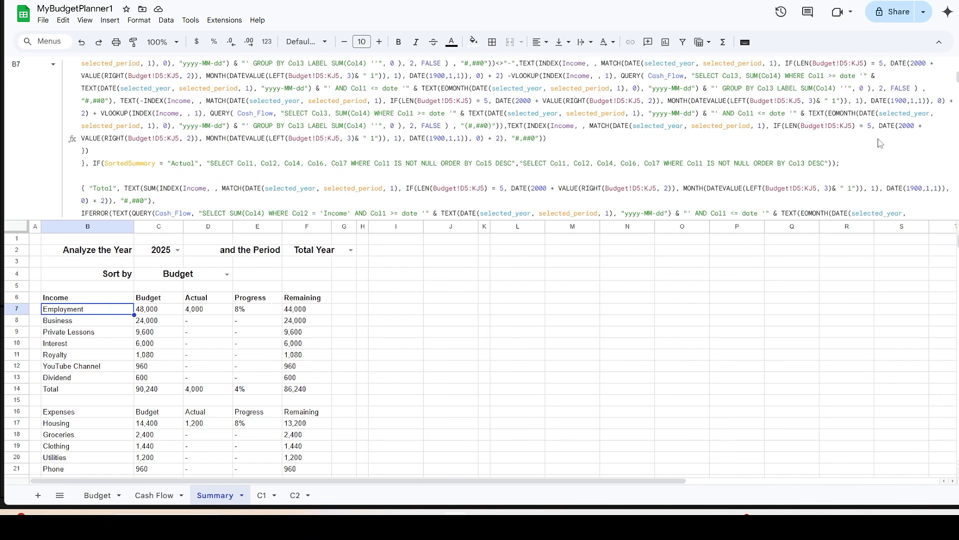
scroll(880, 143, down, 2)
scroll(880, 139, down, 2)
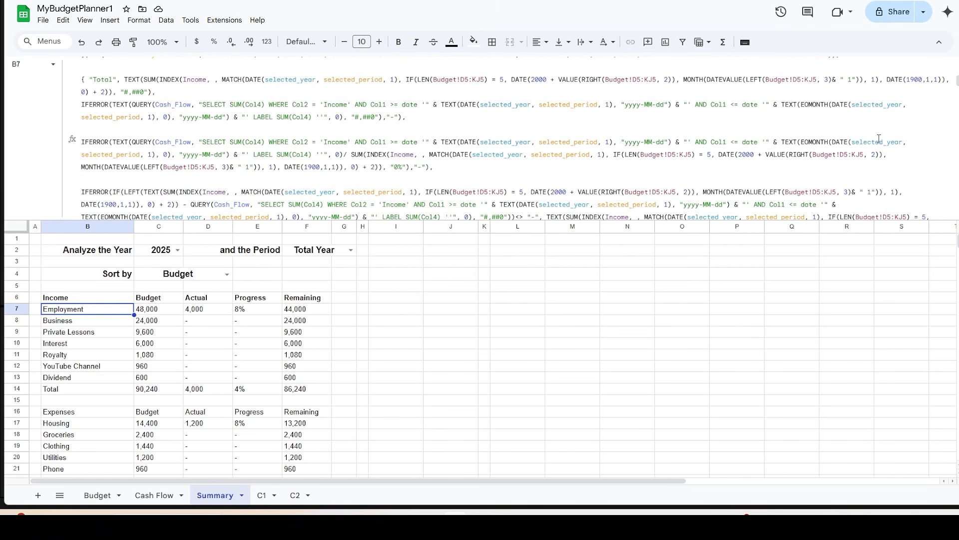
scroll(879, 138, down, 2)
scroll(879, 143, down, 2)
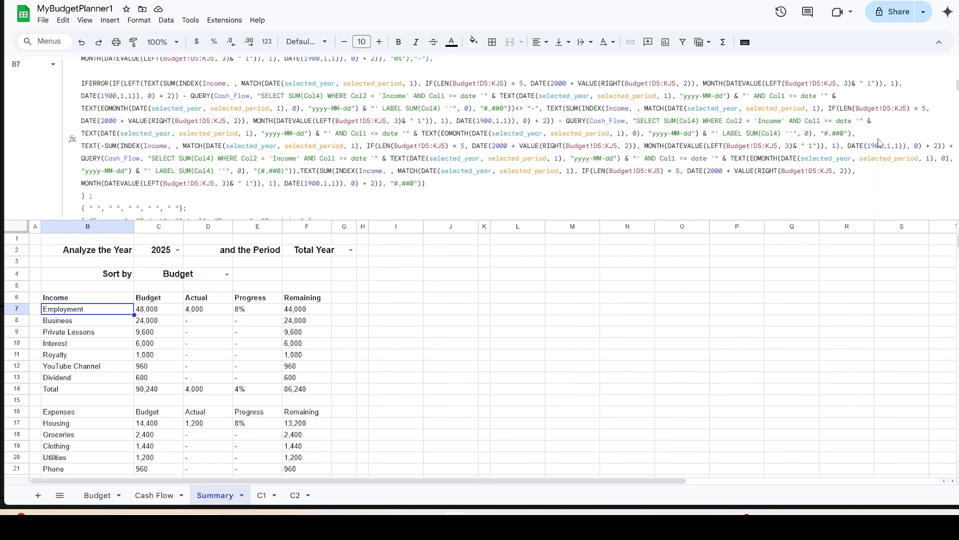
scroll(879, 143, down, 1)
scroll(880, 144, down, 1)
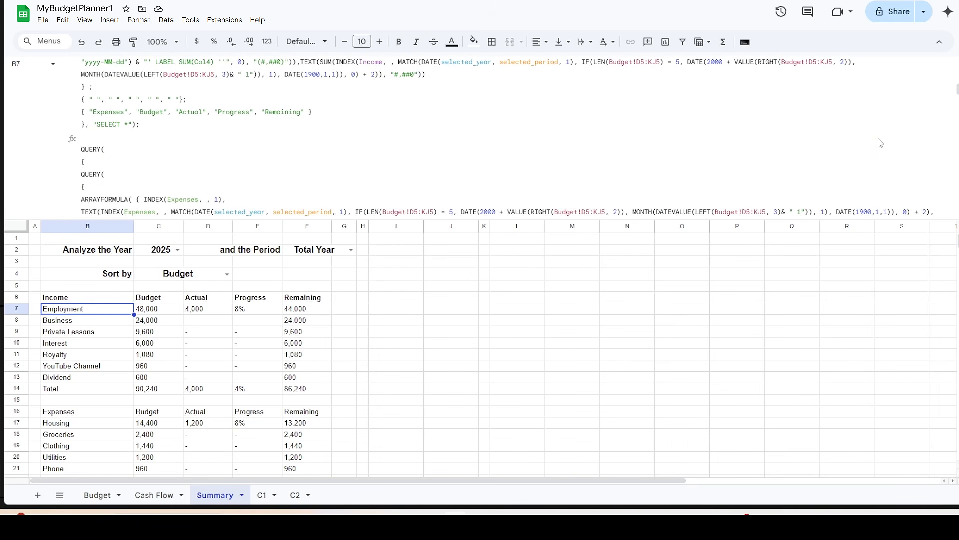
scroll(880, 142, down, 1)
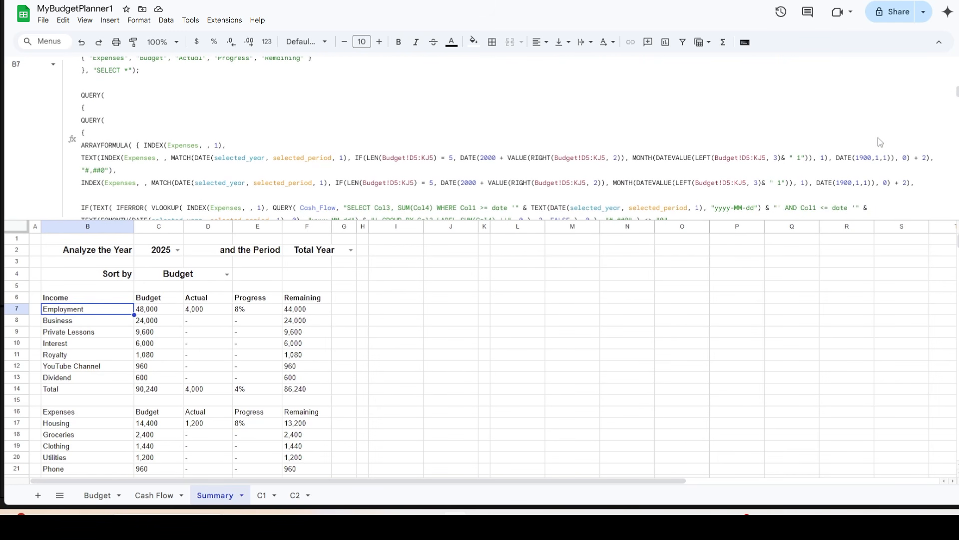
Step: Examine the Expenses section of the formula in cell B7, covering the queries filtered by selected year and period, through its Total row
scroll(881, 136, down, 1)
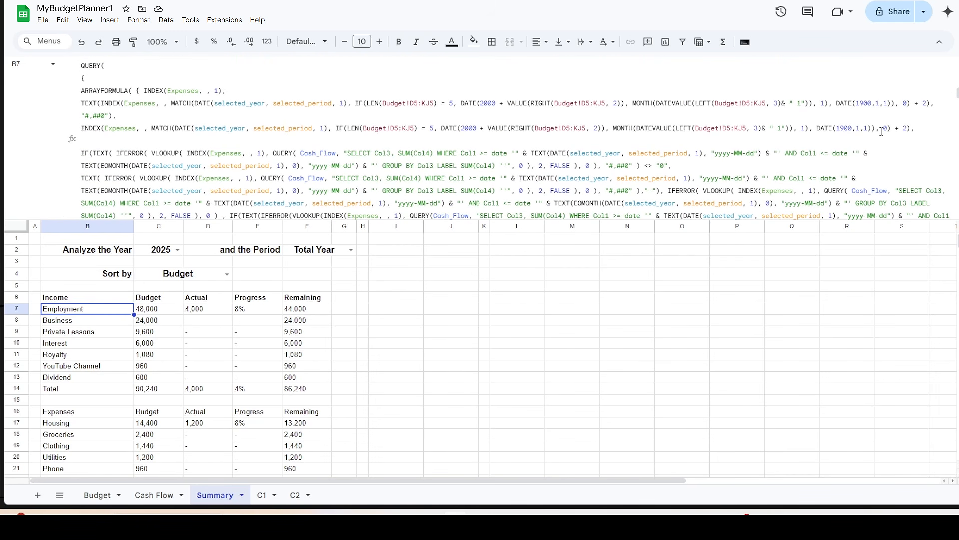
scroll(881, 131, down, 1)
scroll(881, 130, down, 1)
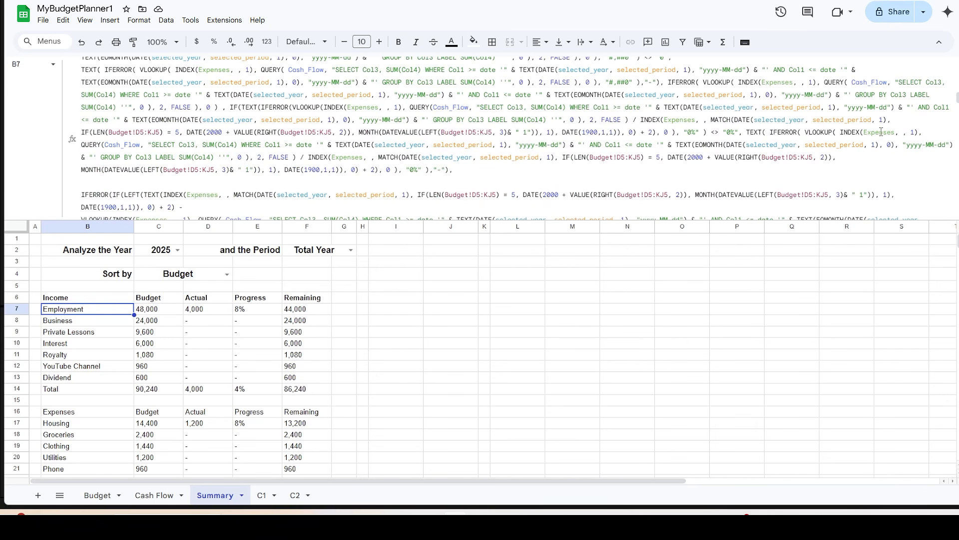
scroll(880, 132, down, 1)
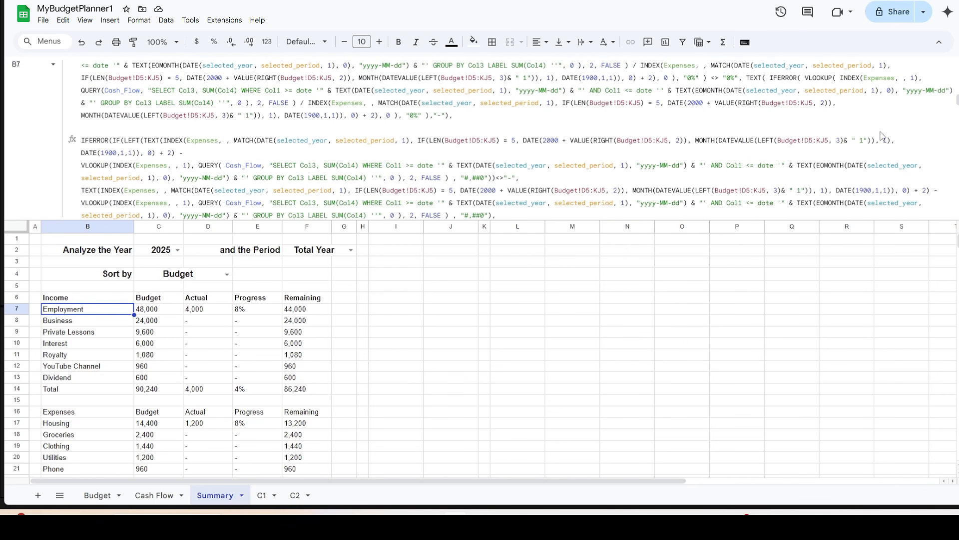
scroll(882, 137, down, 1)
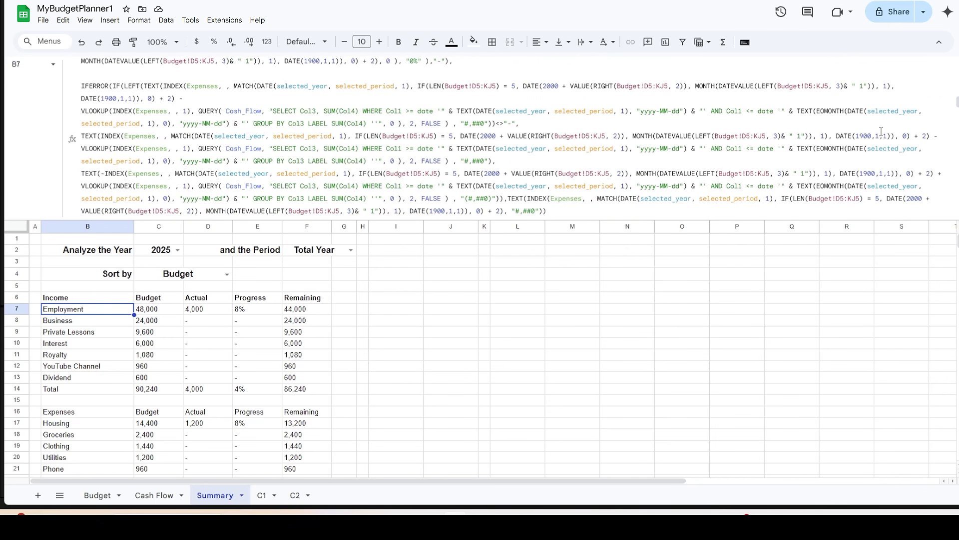
scroll(881, 132, down, 1)
scroll(881, 132, down, 1)
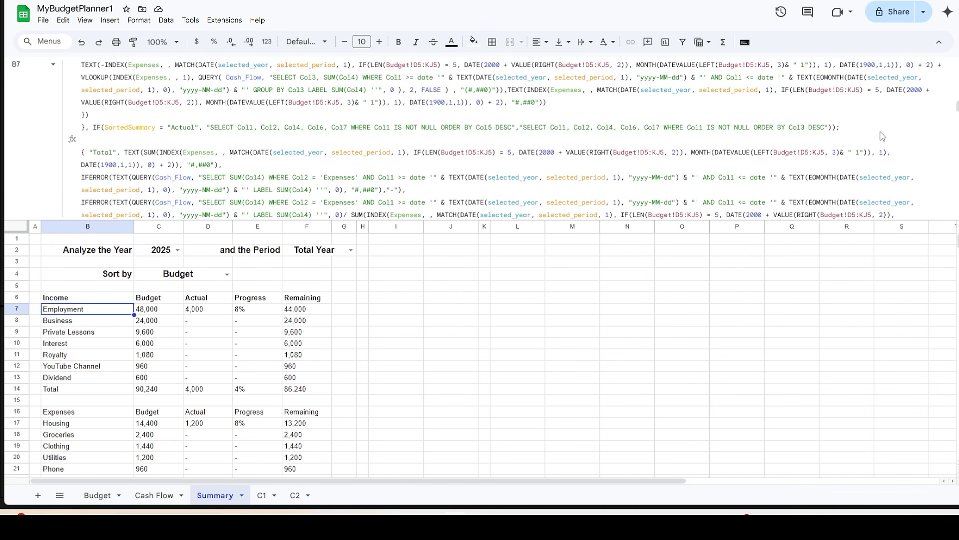
scroll(882, 136, down, 1)
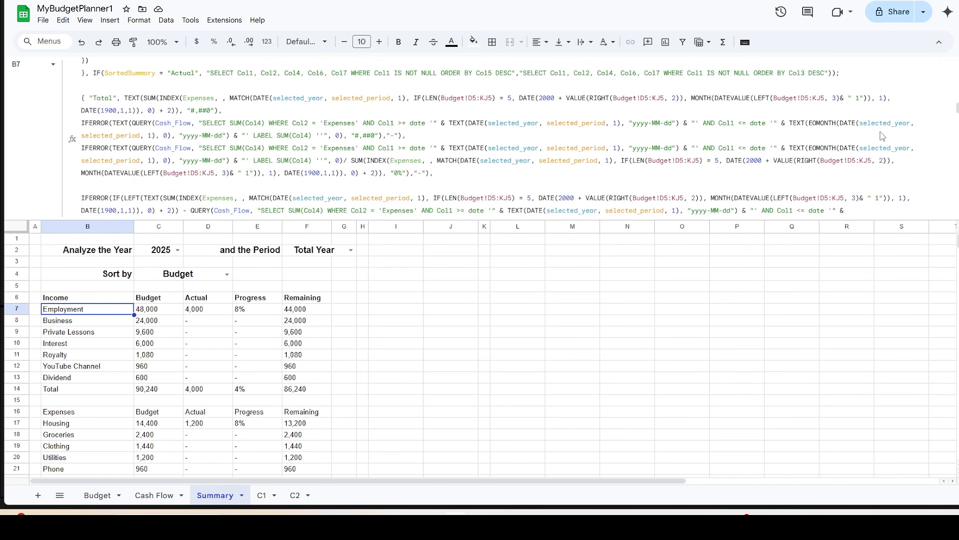
scroll(882, 136, down, 1)
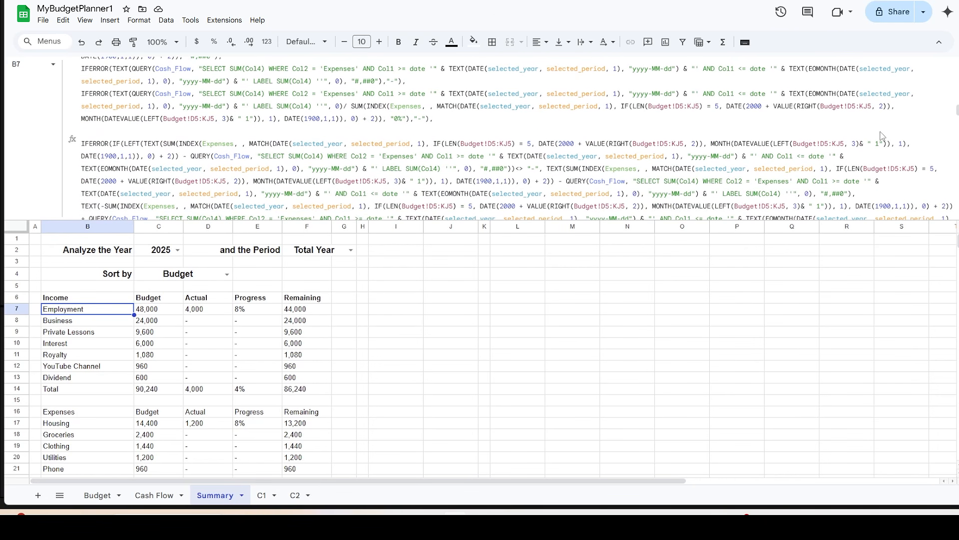
scroll(882, 136, down, 1)
scroll(882, 136, down, 1)
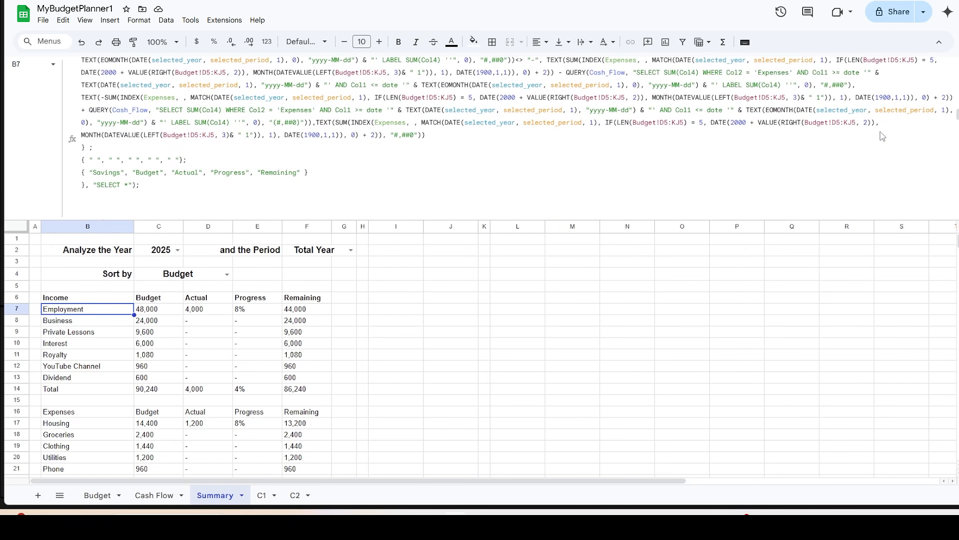
Step: Review the Savings section of the B7 formula that uses the selected year and period, including its sorting and Total row
scroll(881, 136, down, 1)
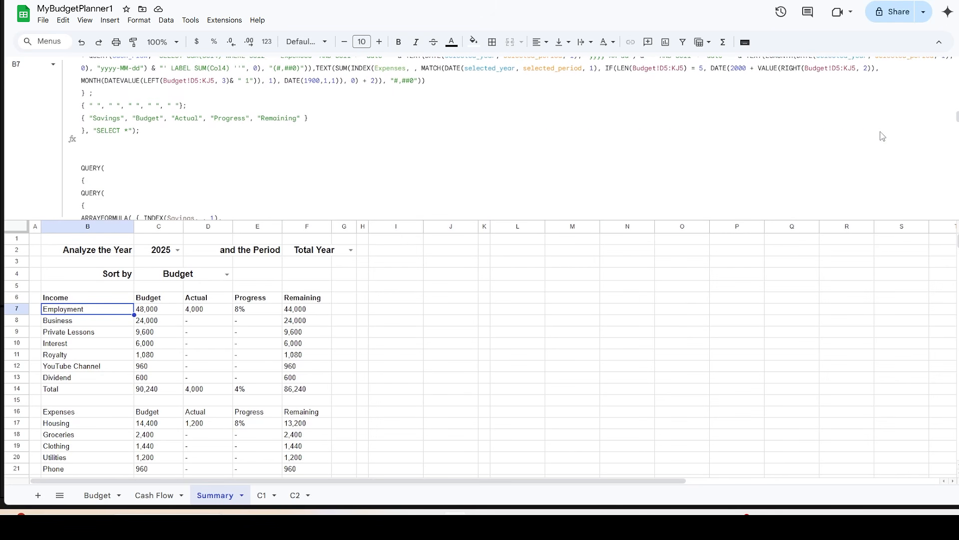
scroll(882, 136, down, 1)
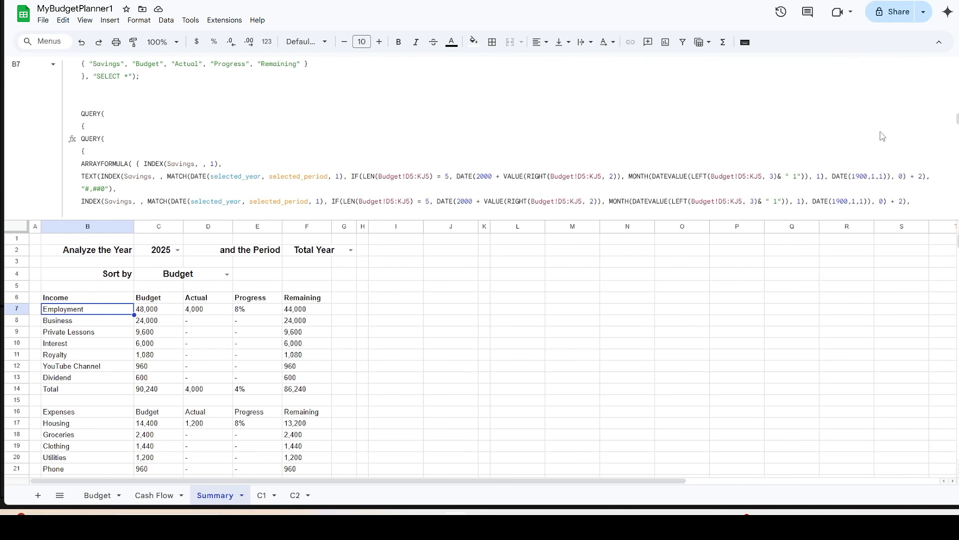
scroll(882, 136, down, 1)
scroll(882, 136, down, 1)
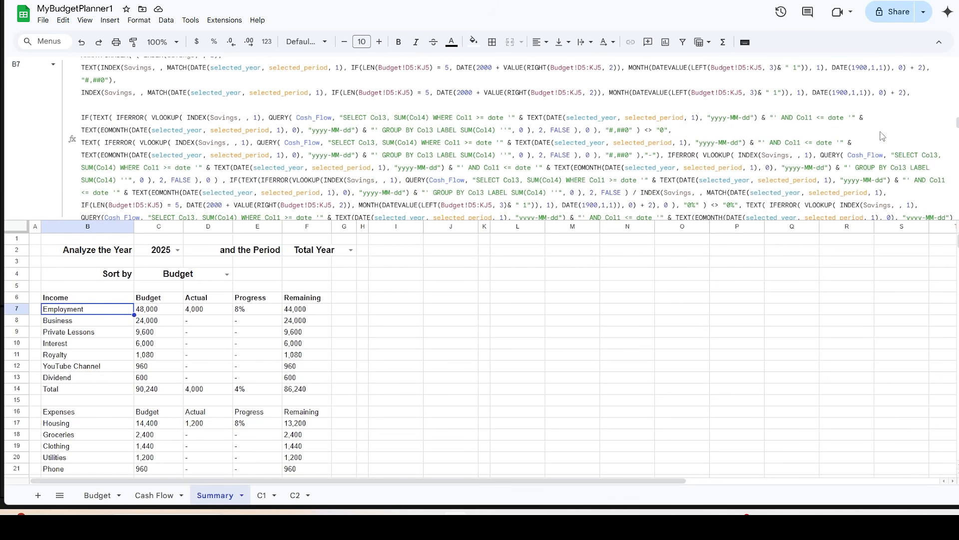
scroll(882, 136, down, 1)
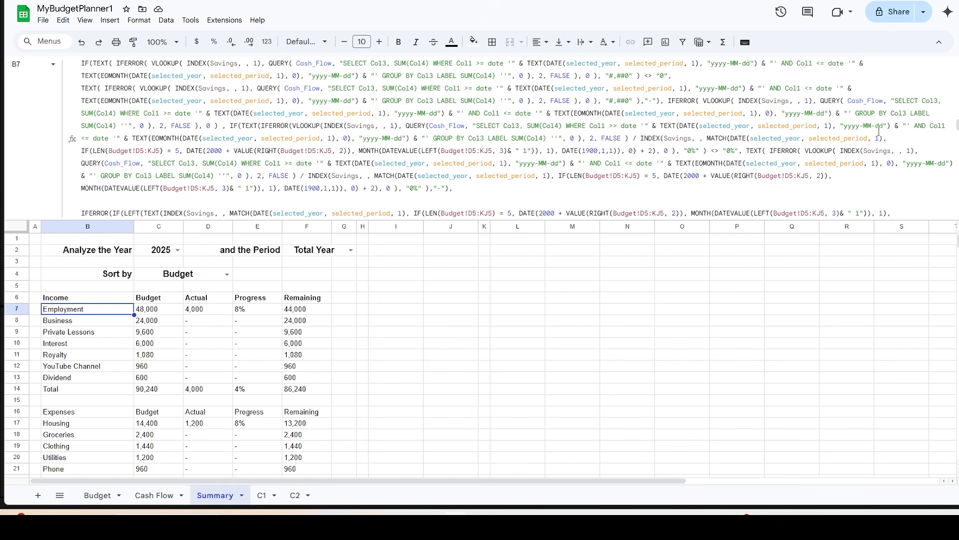
scroll(879, 132, down, 1)
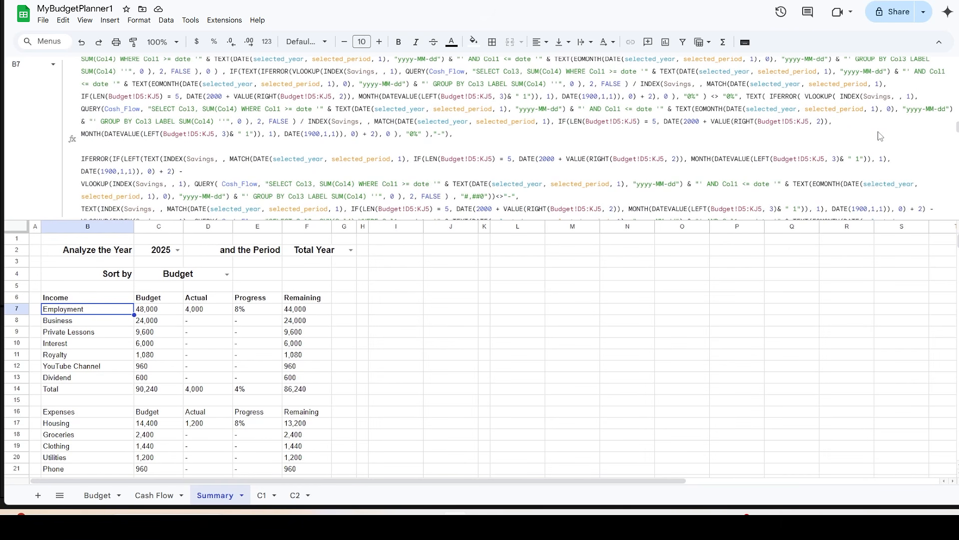
scroll(881, 137, down, 1)
scroll(879, 132, down, 1)
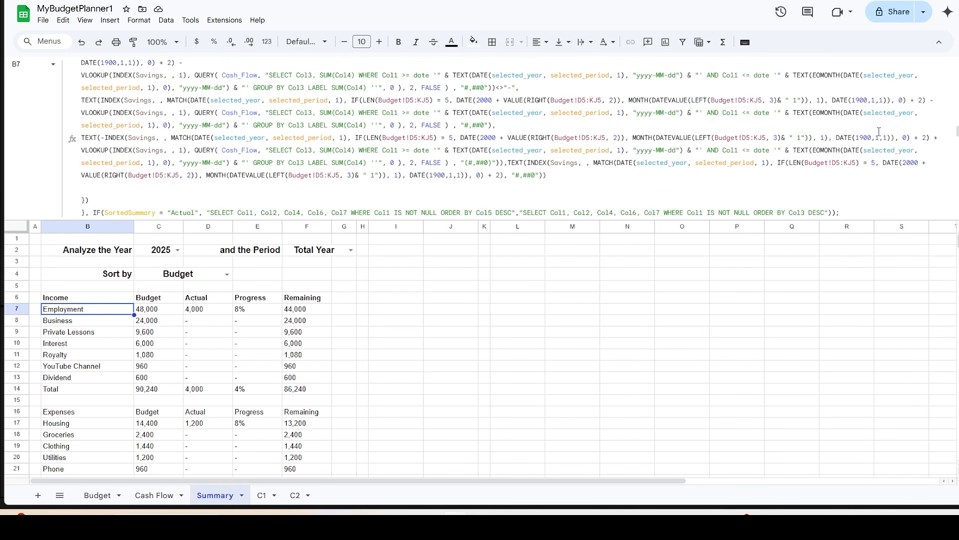
scroll(879, 132, down, 1)
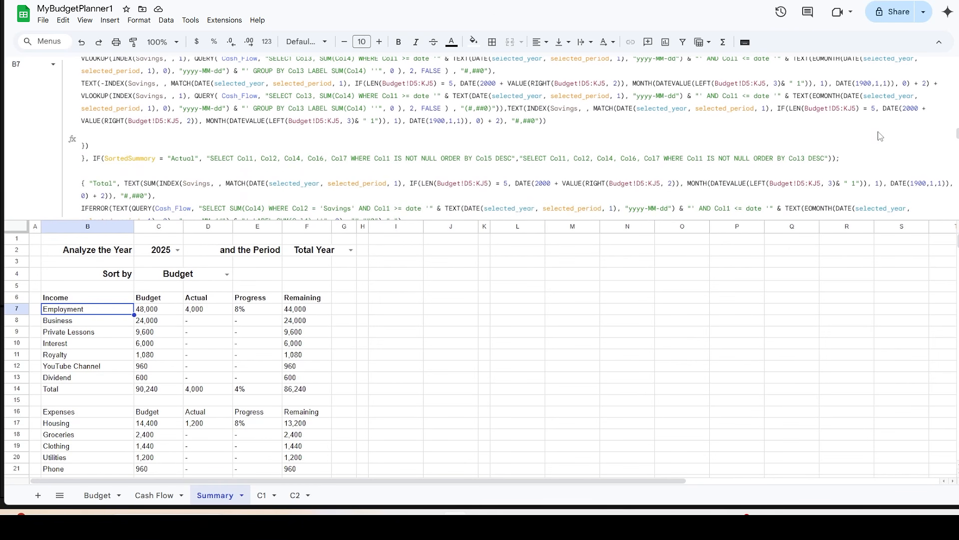
scroll(880, 136, down, 1)
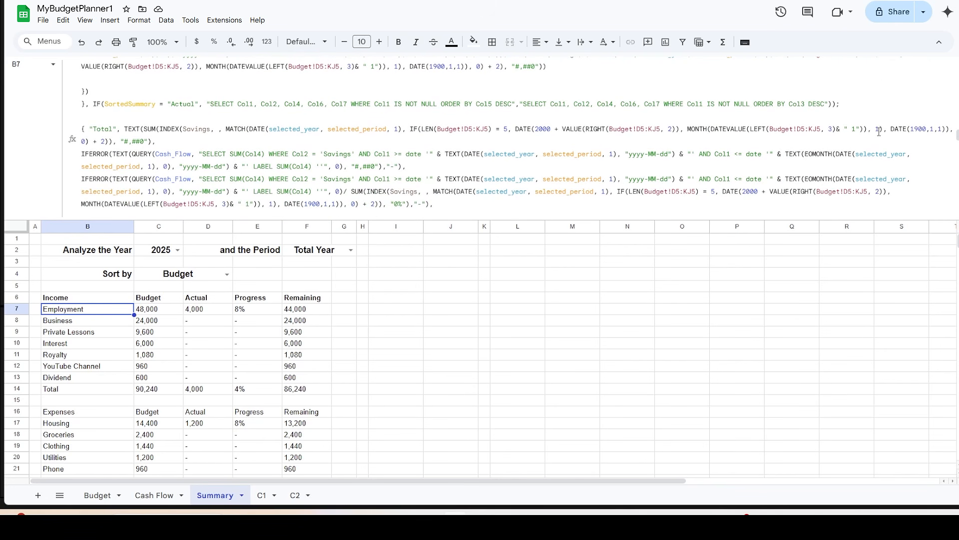
scroll(879, 131, down, 1)
scroll(880, 136, down, 1)
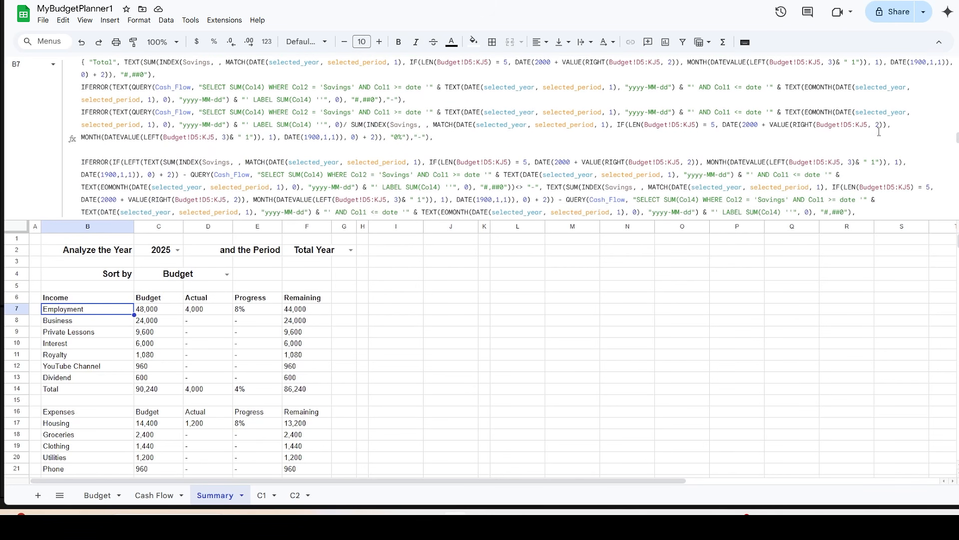
scroll(880, 136, down, 1)
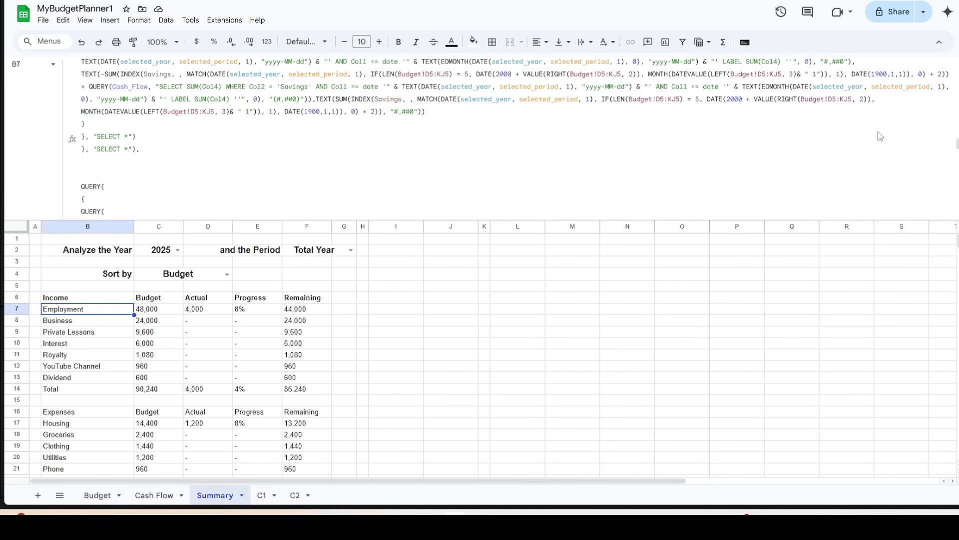
Step: Read through the full-year Income section of the B7 formula, from its nested queries to the Total row
scroll(880, 136, down, 2)
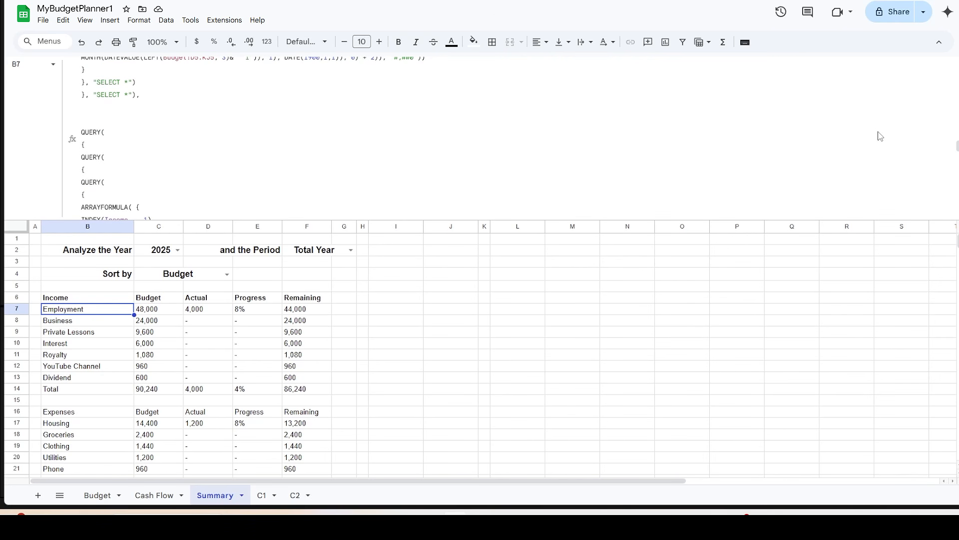
scroll(880, 136, down, 2)
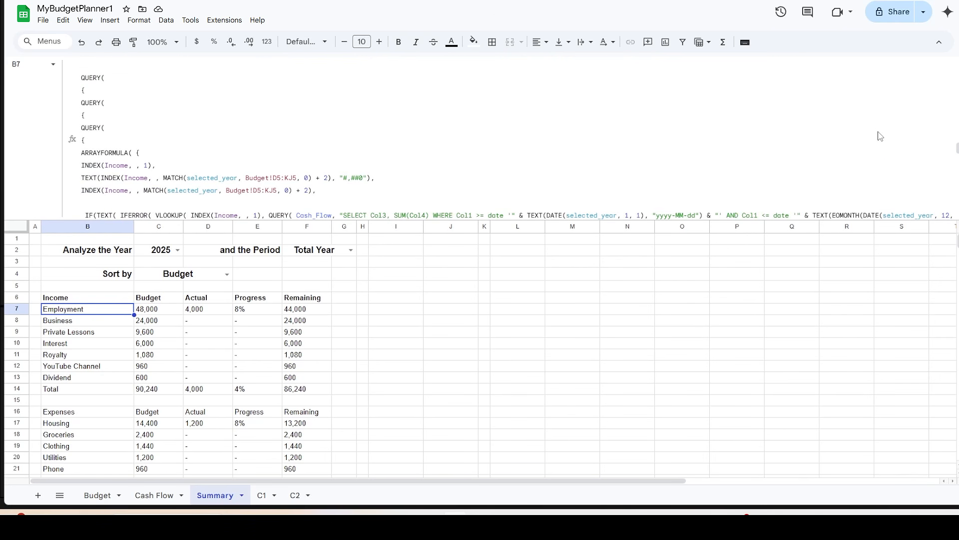
scroll(880, 136, down, 2)
scroll(881, 136, down, 2)
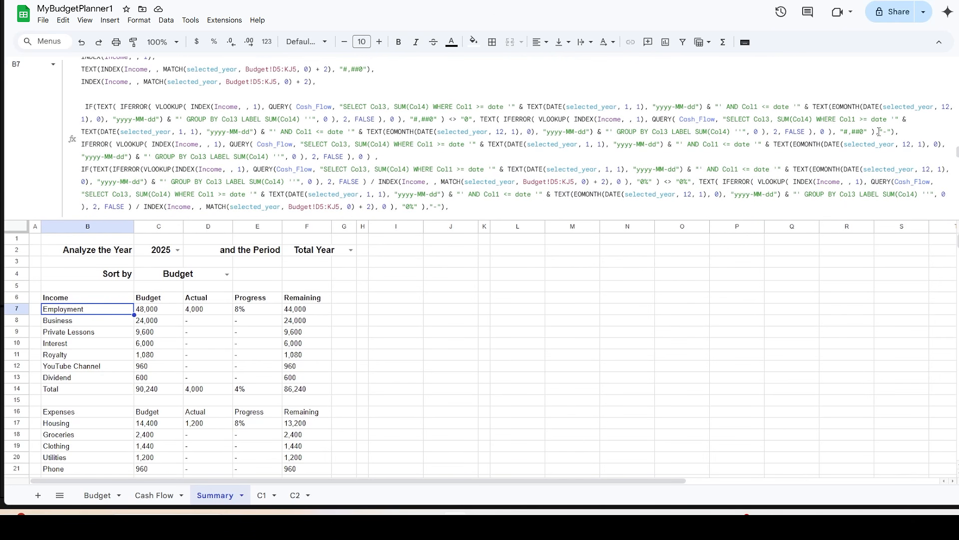
scroll(879, 131, down, 2)
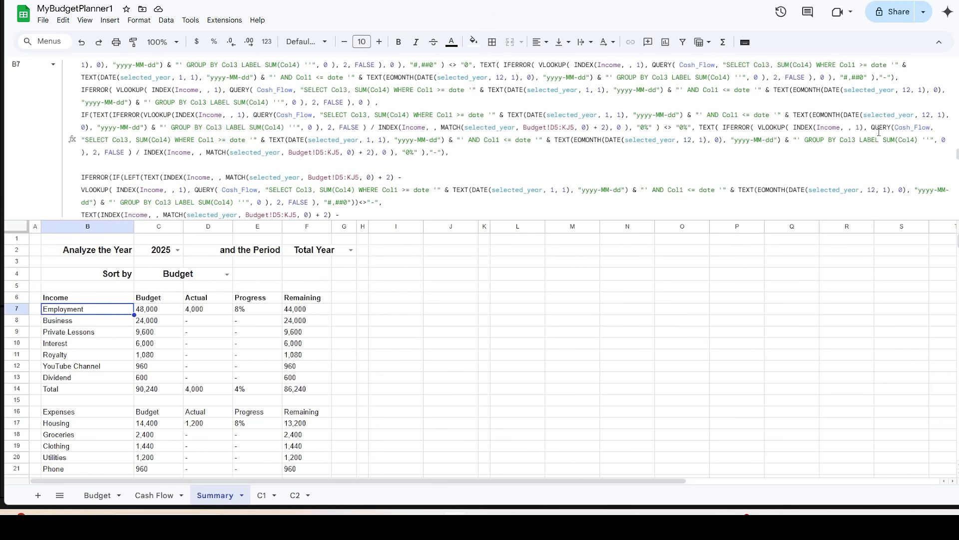
scroll(880, 132, down, 2)
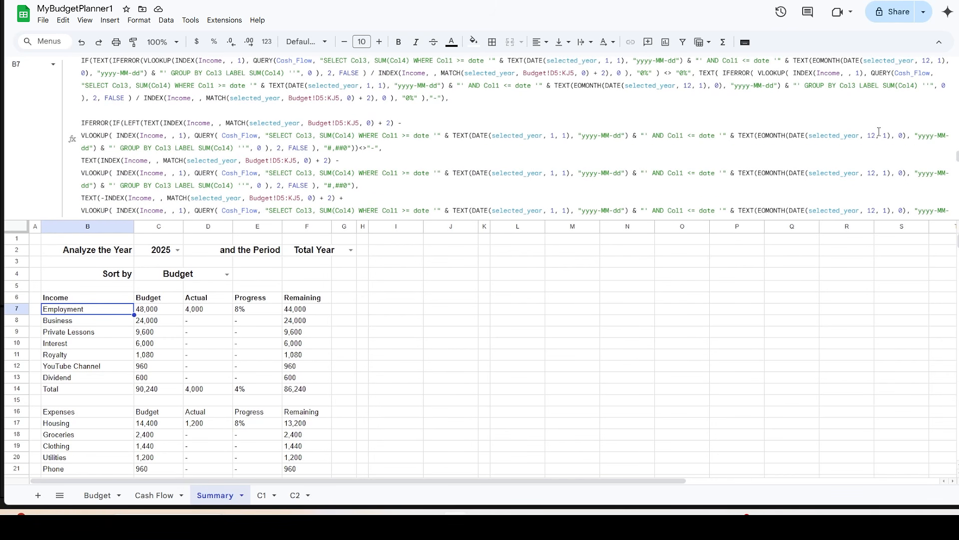
scroll(879, 131, down, 2)
scroll(881, 136, down, 2)
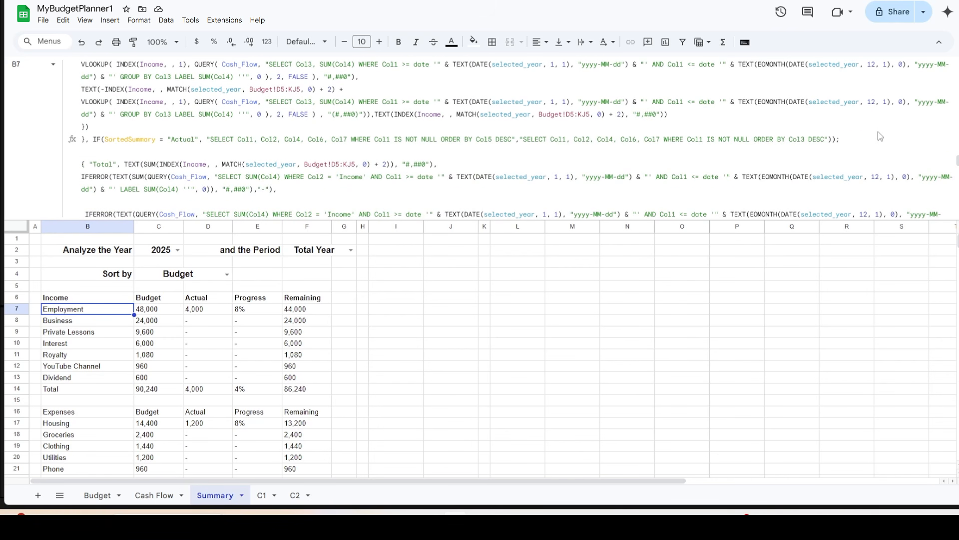
scroll(881, 136, down, 2)
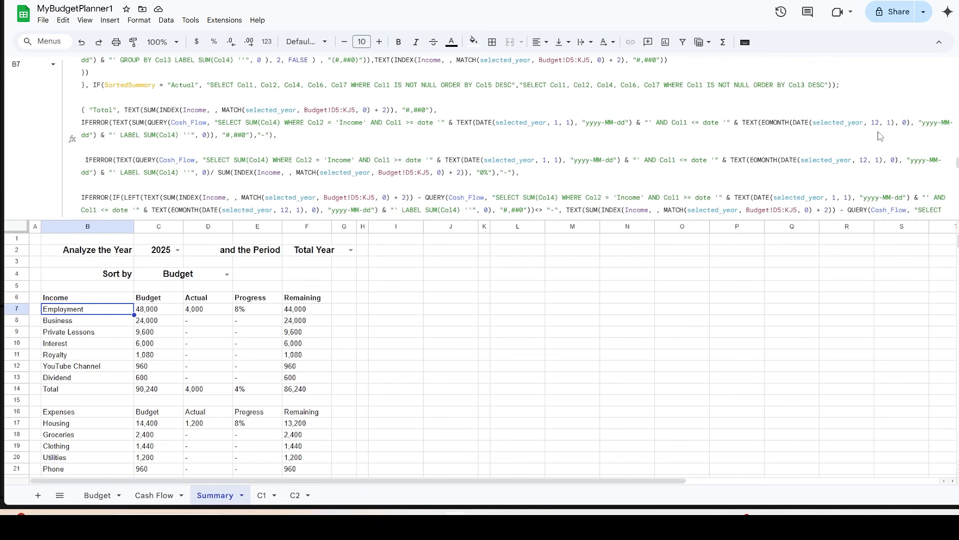
scroll(880, 136, down, 2)
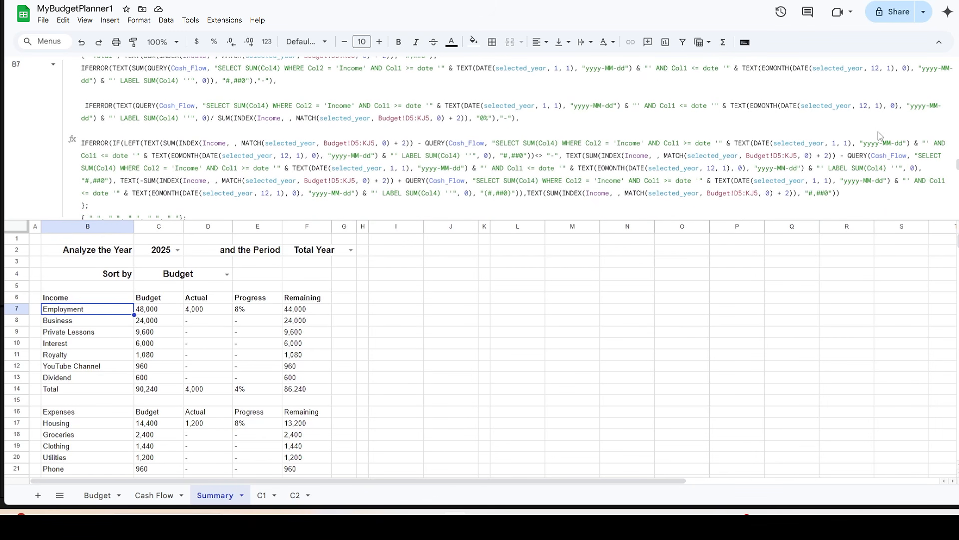
scroll(880, 136, down, 2)
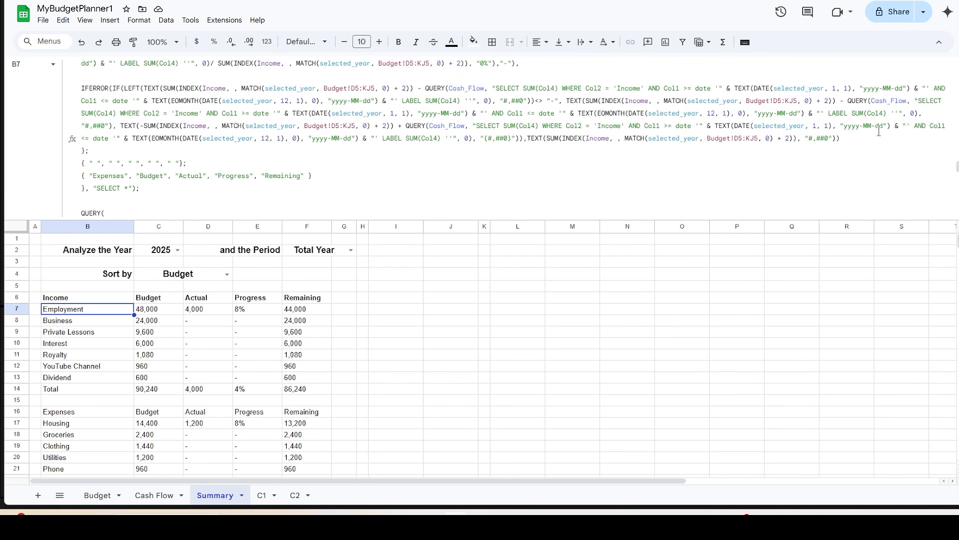
Step: Inspect the full-year Expenses section of the B7 formula, from its nested queries to the Total row and Savings header
scroll(879, 132, down, 2)
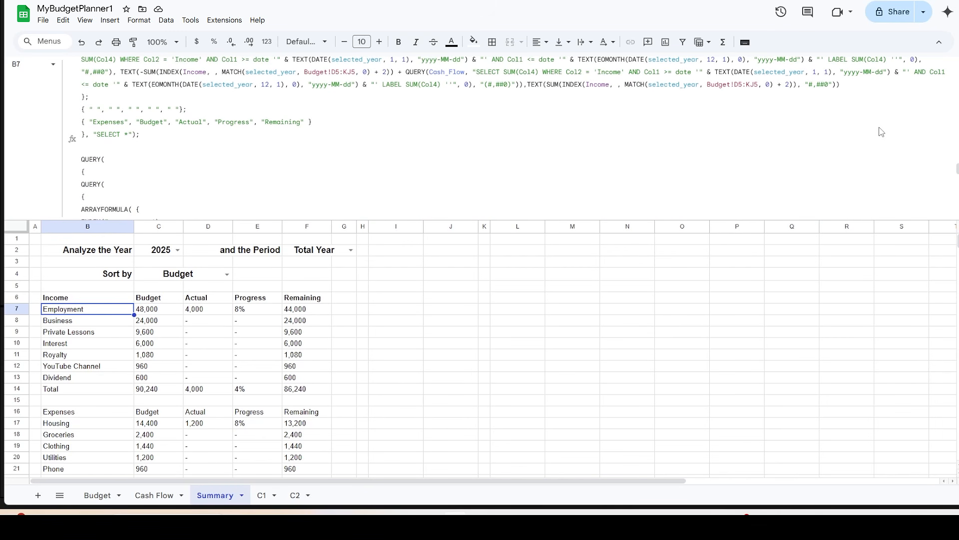
scroll(881, 132, down, 2)
scroll(882, 132, down, 2)
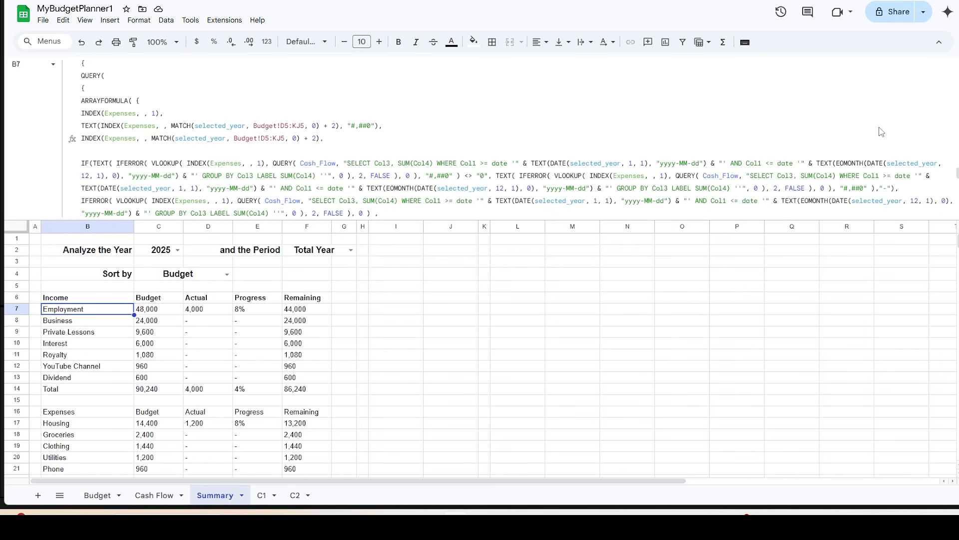
scroll(882, 131, down, 2)
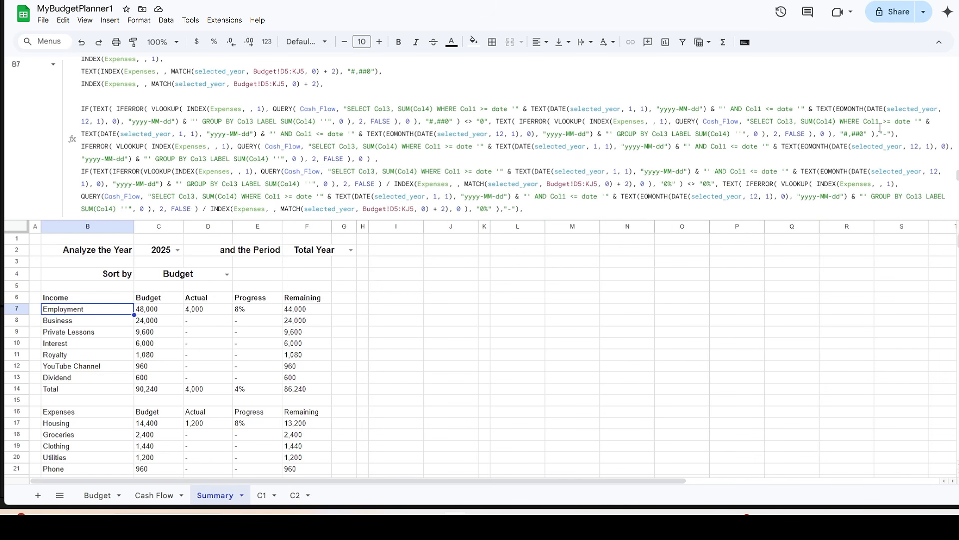
scroll(881, 130, down, 2)
scroll(881, 128, down, 2)
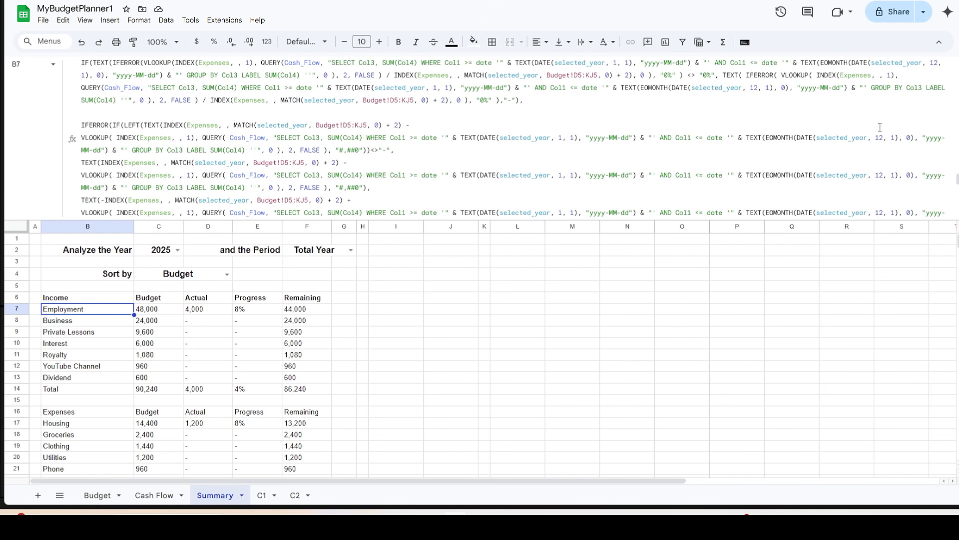
scroll(882, 132, down, 2)
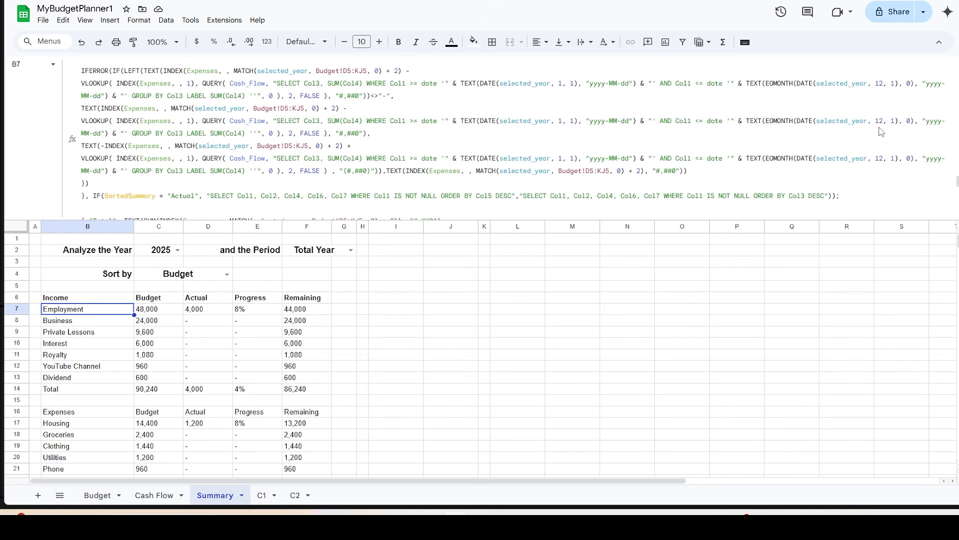
scroll(881, 132, down, 2)
scroll(882, 131, down, 2)
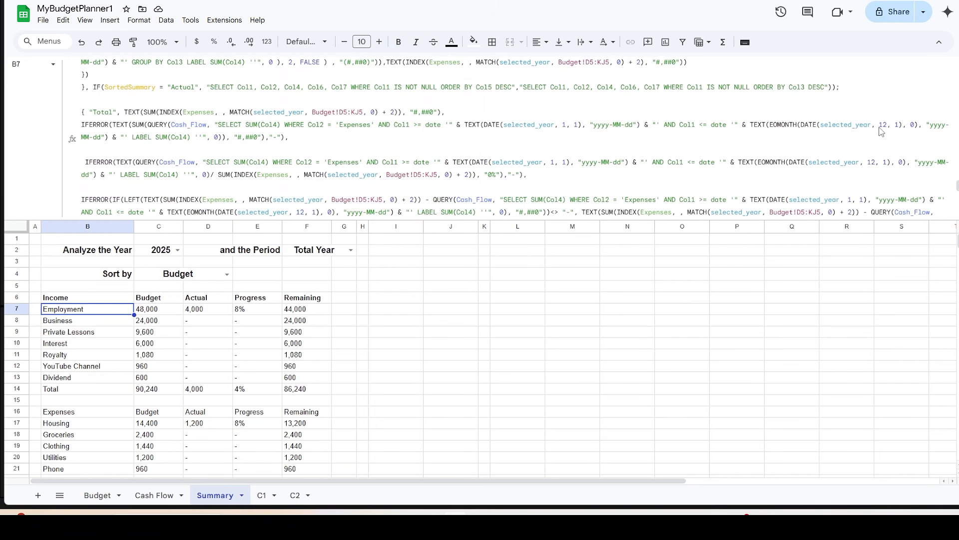
scroll(881, 128, down, 2)
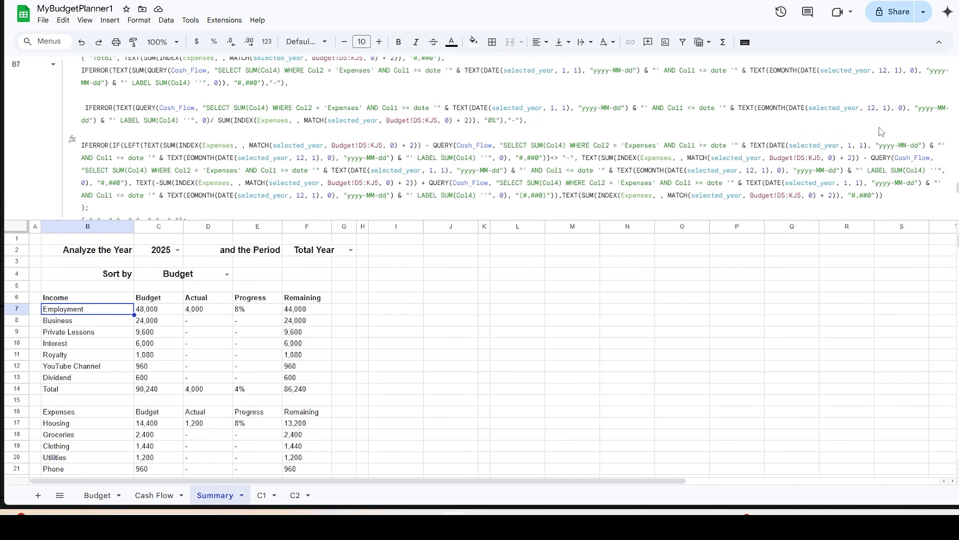
scroll(881, 128, down, 2)
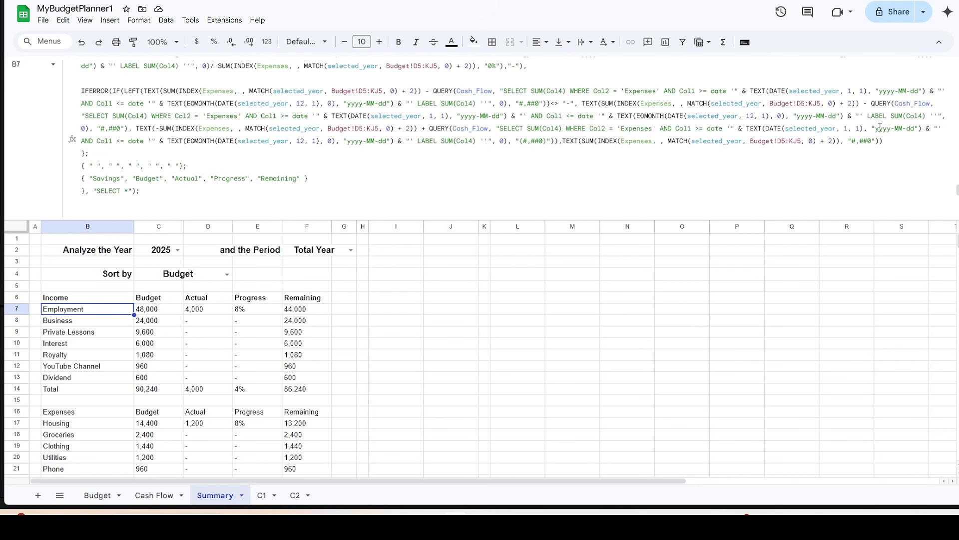
Step: Read through the full-year Savings section of the B7 formula, from its nested queries to the Total row and closing brackets
scroll(880, 129, down, 2)
scroll(881, 129, down, 2)
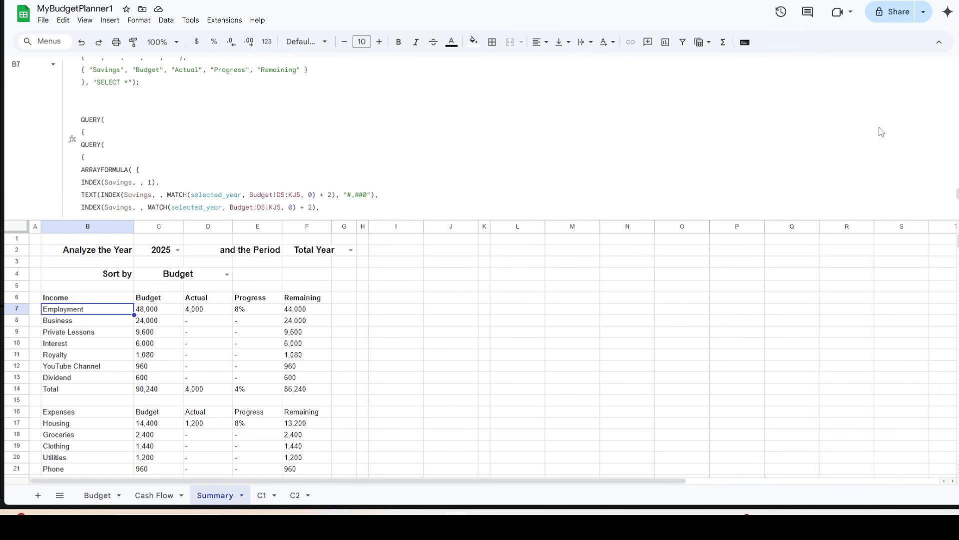
scroll(882, 132, down, 2)
scroll(881, 129, down, 2)
scroll(880, 128, down, 2)
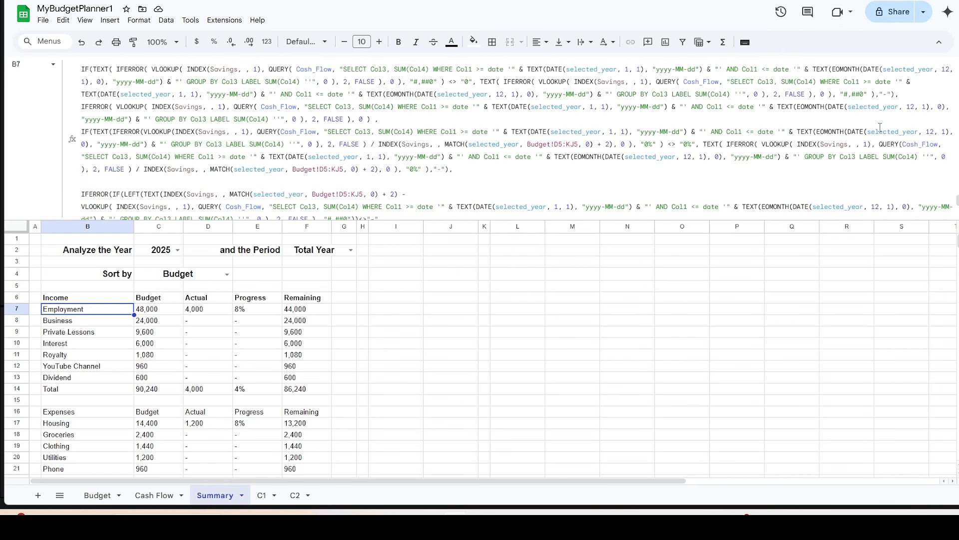
scroll(881, 128, down, 2)
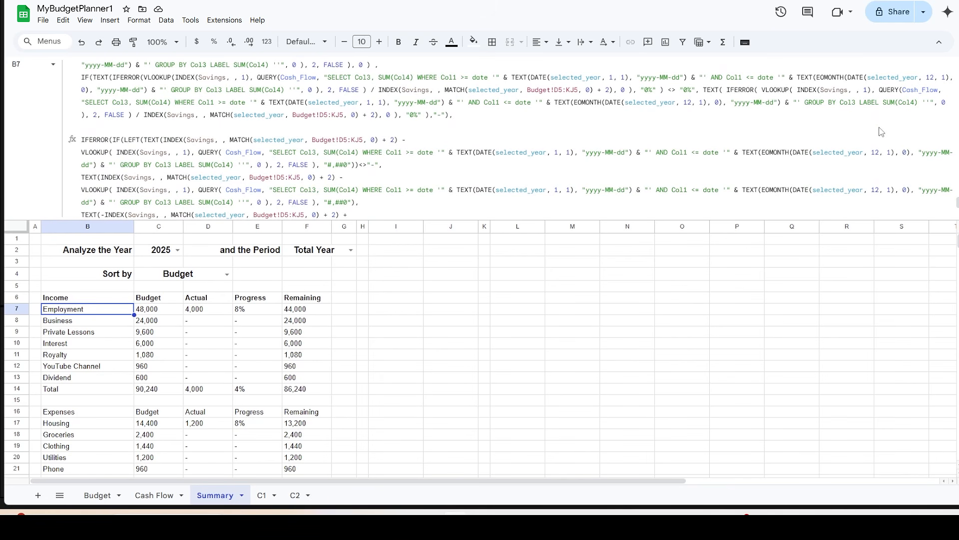
scroll(882, 132, down, 2)
scroll(881, 131, down, 2)
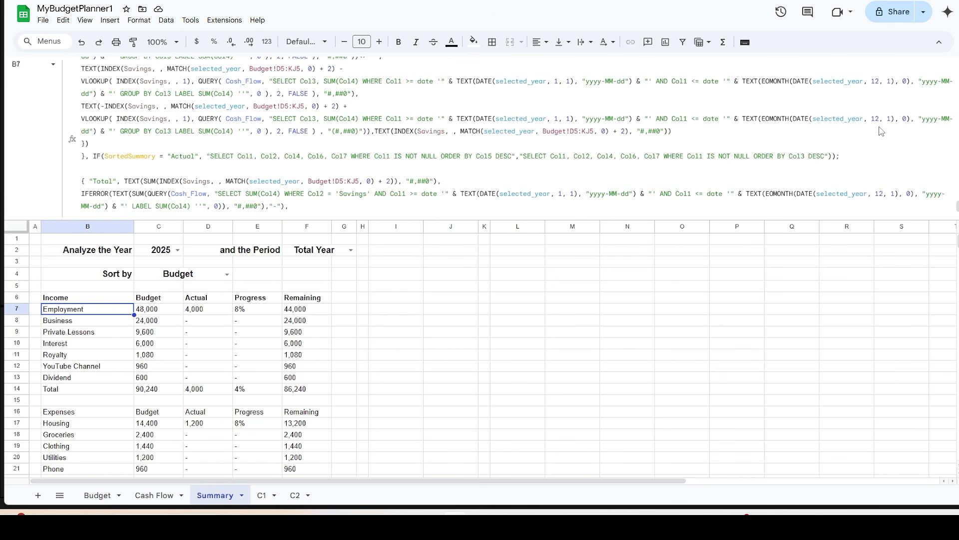
scroll(881, 131, down, 2)
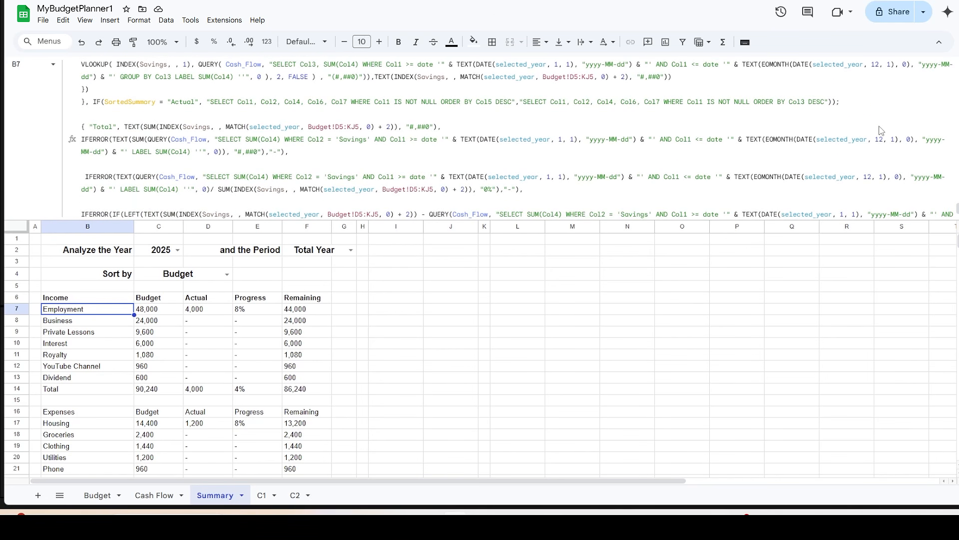
scroll(882, 130, down, 2)
scroll(874, 134, down, 2)
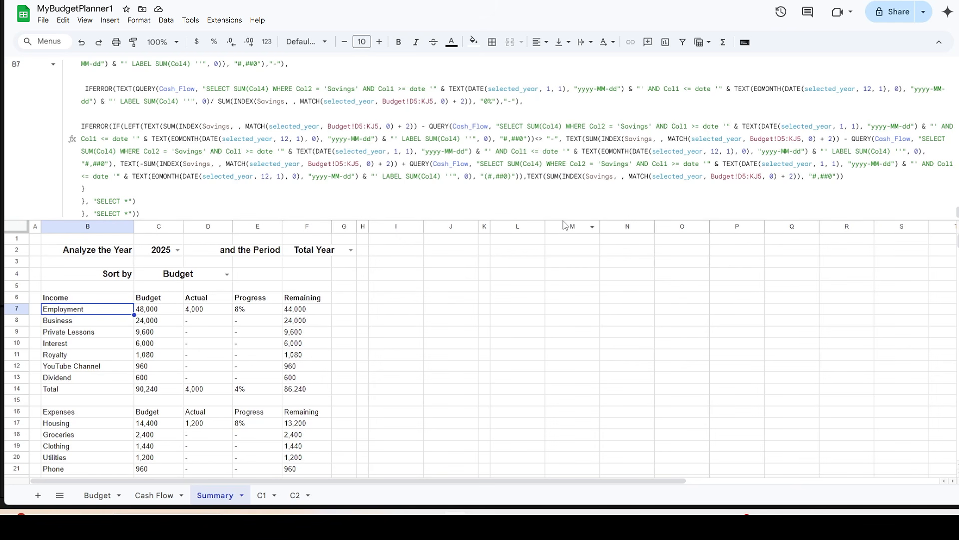
Step: Shrink the formula bar back to a single line and select cell B7
drag(562, 218, 596, 63)
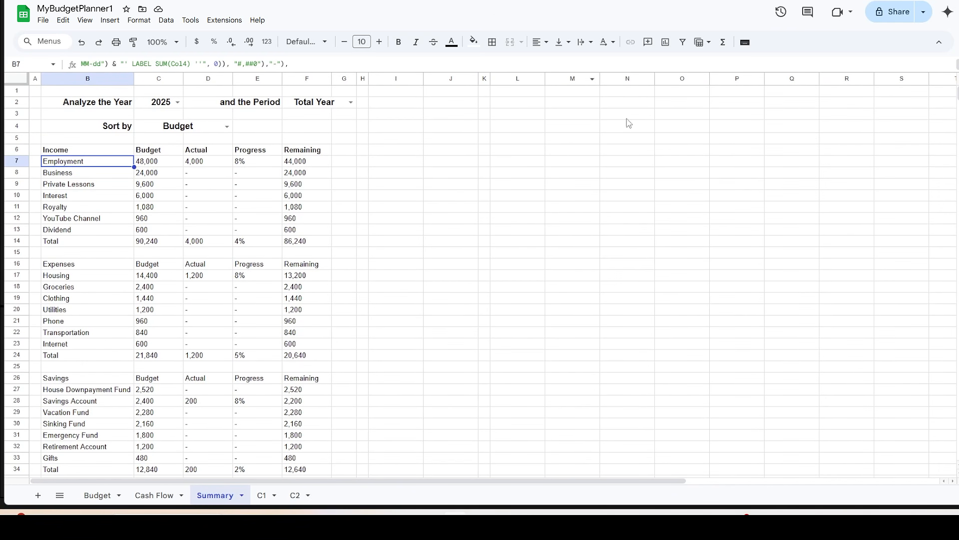
click(67, 175)
click(69, 163)
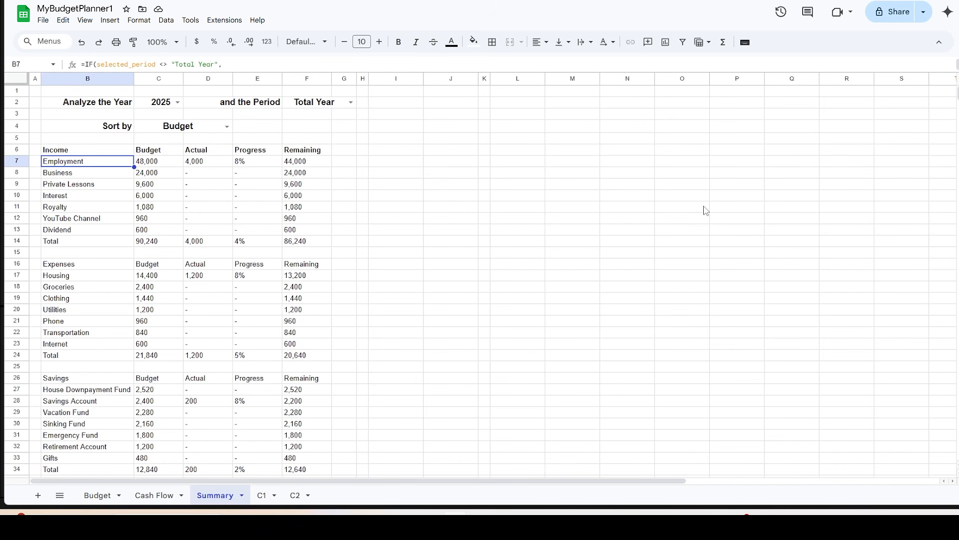
Step: Create a conditional formatting rule for B6:G150 with the custom formula =$B6="Income"
click(138, 20)
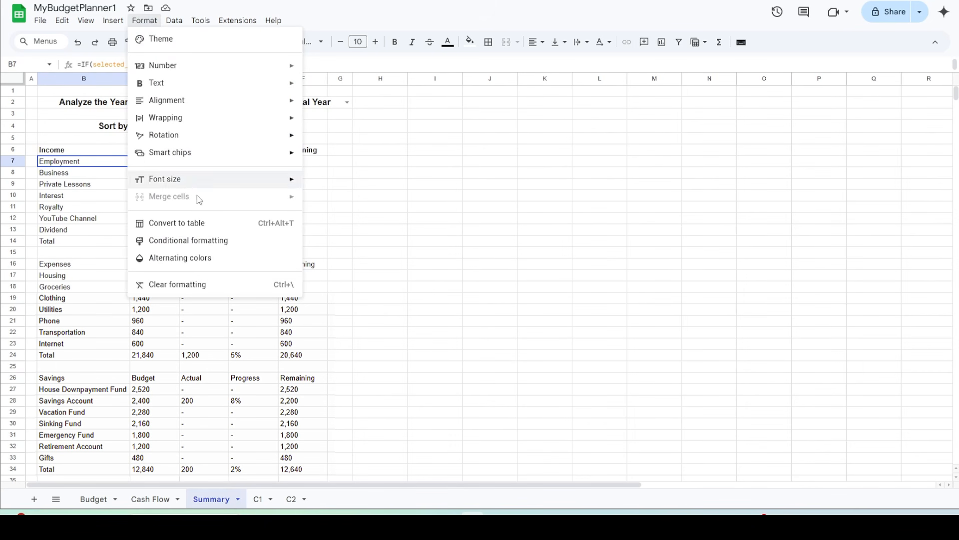
click(190, 241)
drag(796, 126, 808, 125)
text(6:G150)
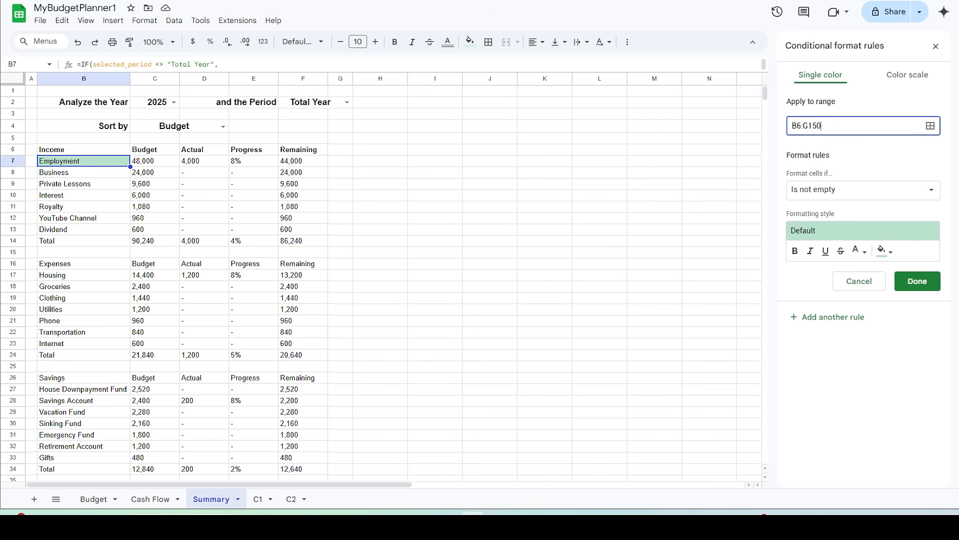
click(930, 190)
scroll(874, 314, down, 1)
click(852, 487)
text(=$)
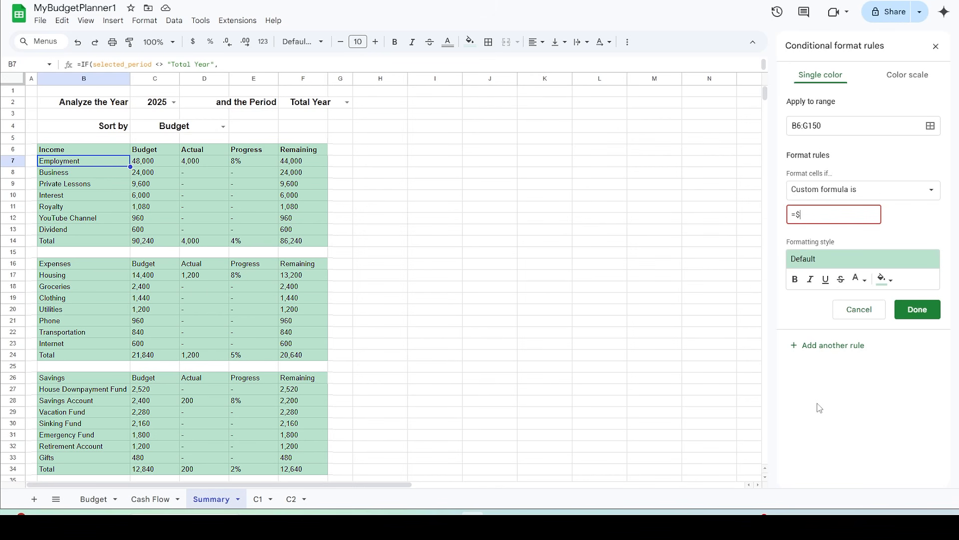
text(B6="Income")
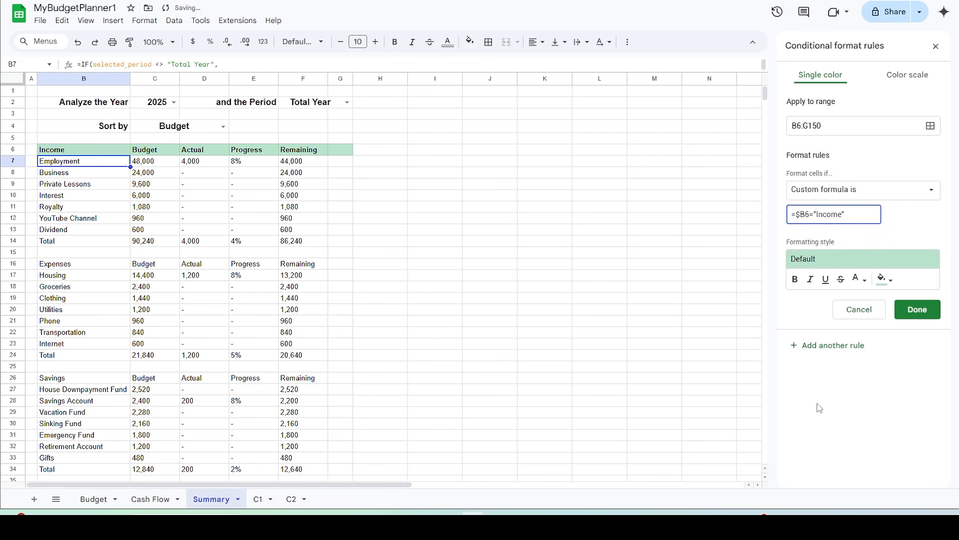
Step: Give the Income rule the custom fill color #dbebb7 and save it
click(885, 279)
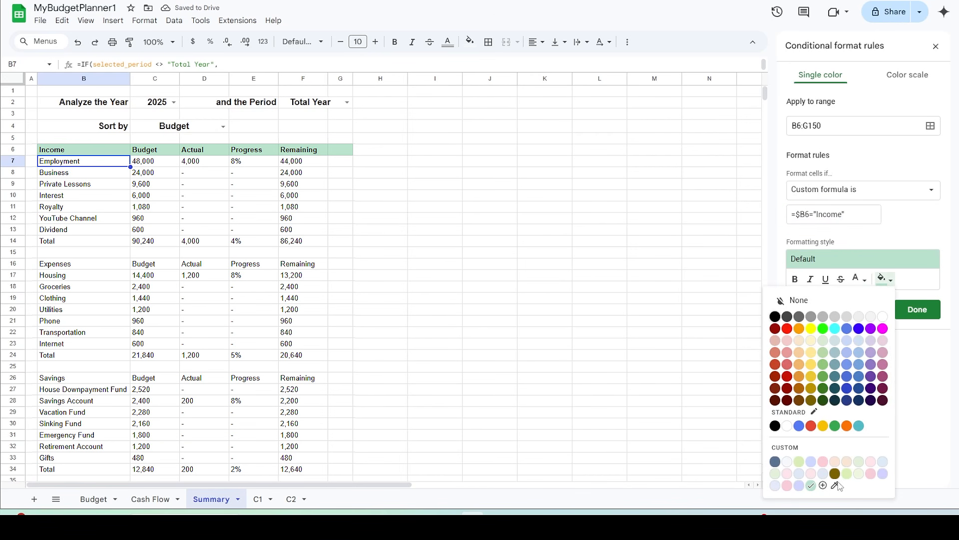
click(824, 486)
text(#d9ead3)
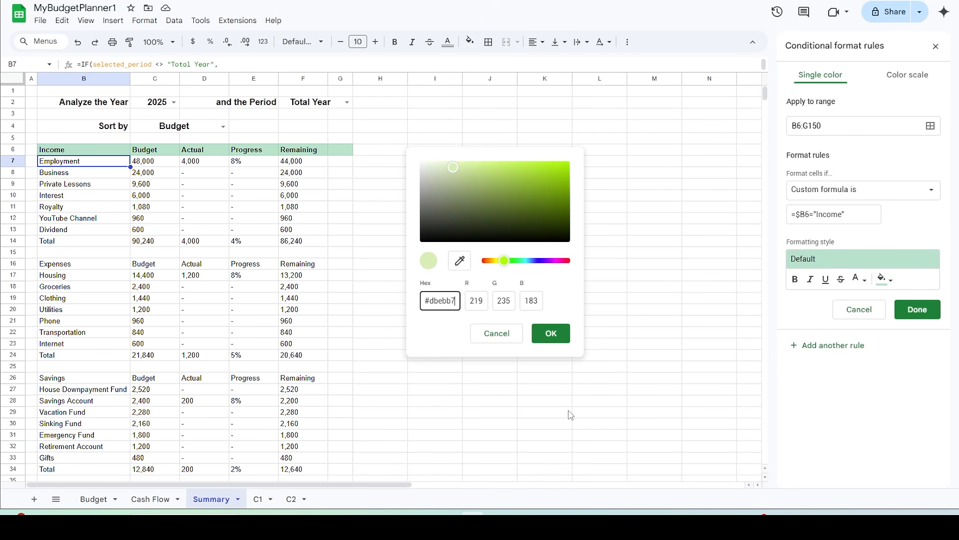
click(550, 333)
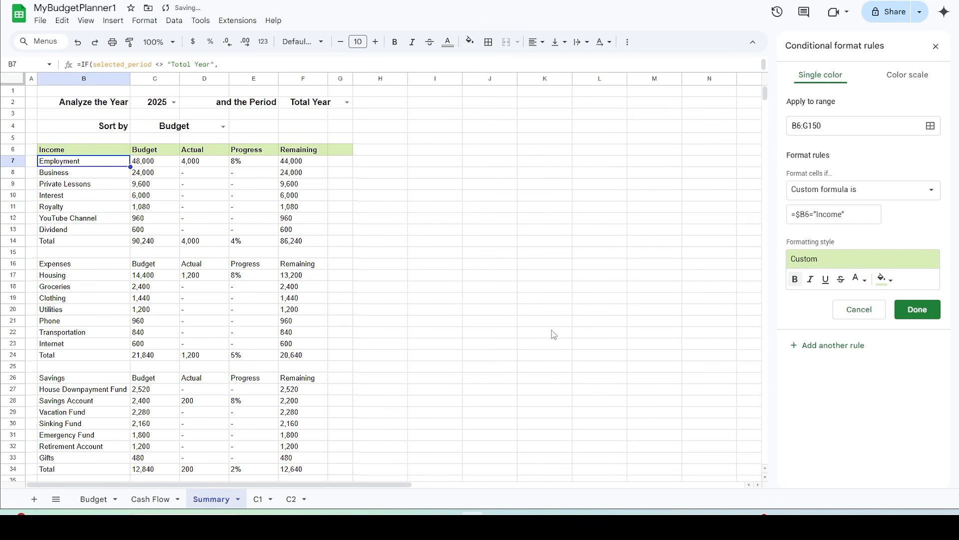
click(917, 309)
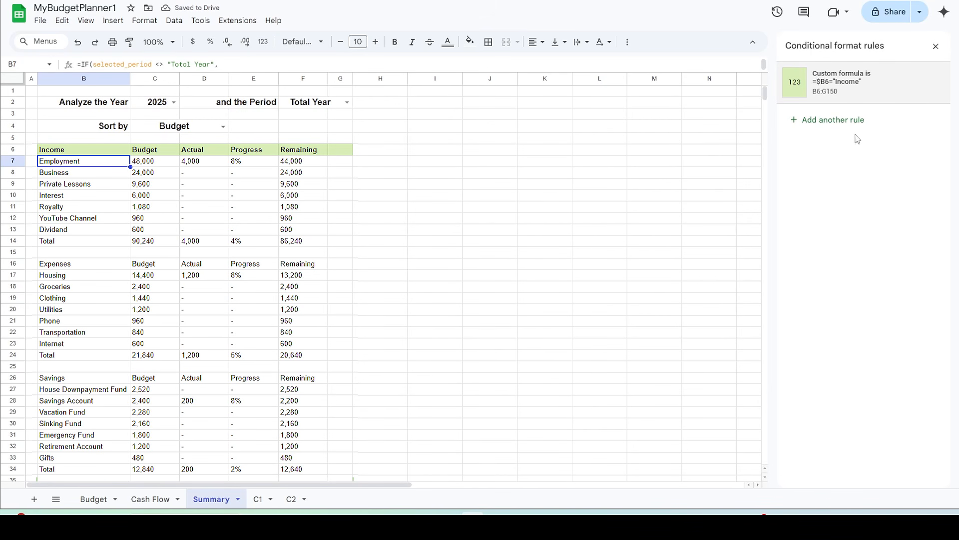
Step: Add another conditional formatting rule for B8:G150 with the custom formula =$B8="Expenses"
click(839, 120)
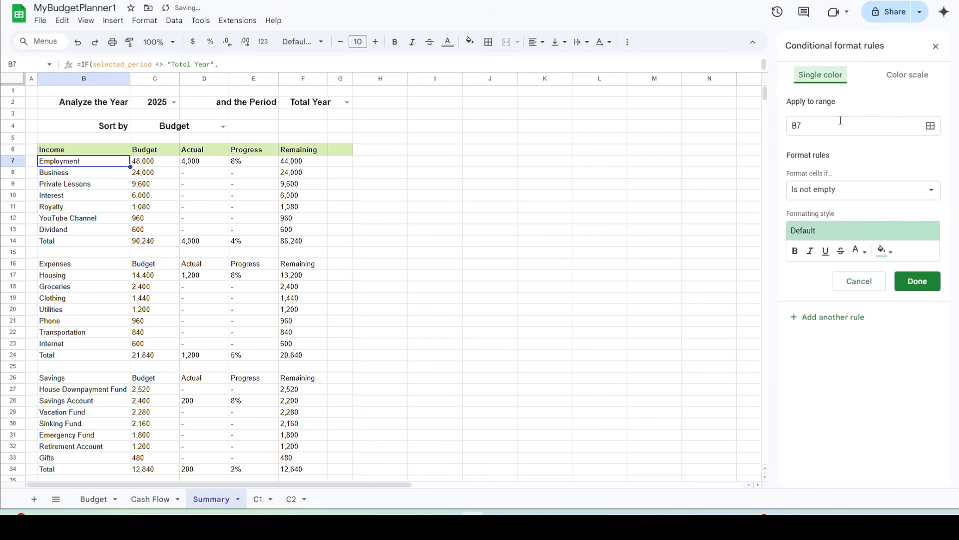
click(805, 125)
key(BackSpace)
text(8:G150)
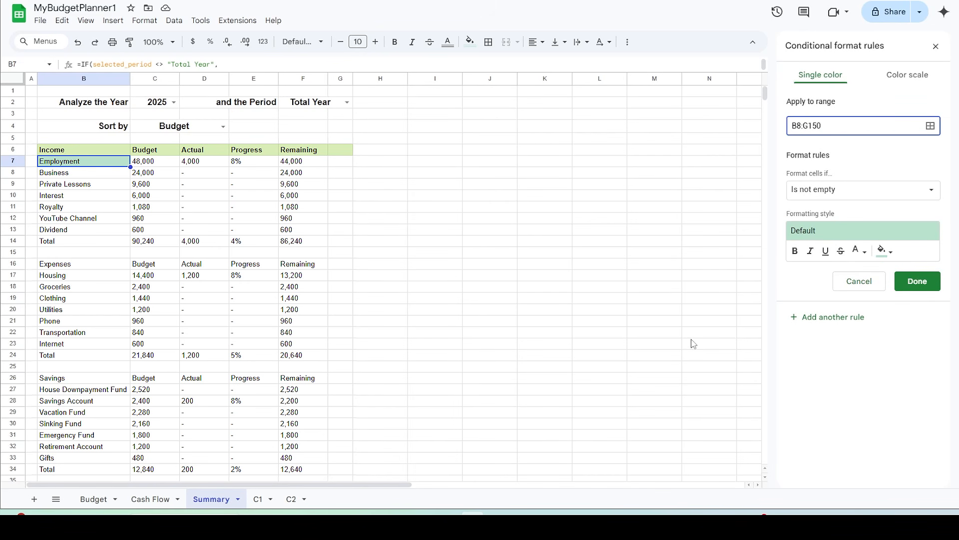
click(931, 189)
scroll(846, 492, down, 1)
click(845, 488)
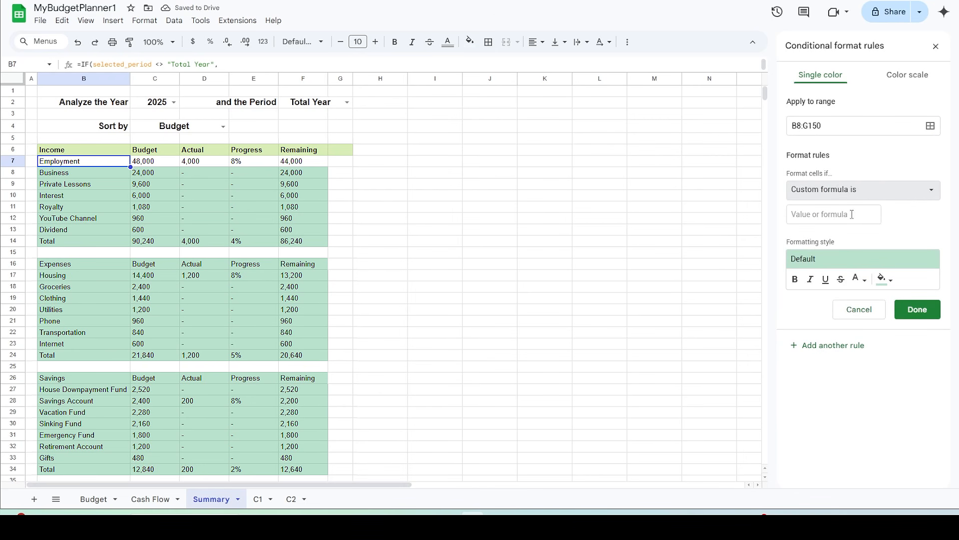
text(=$)
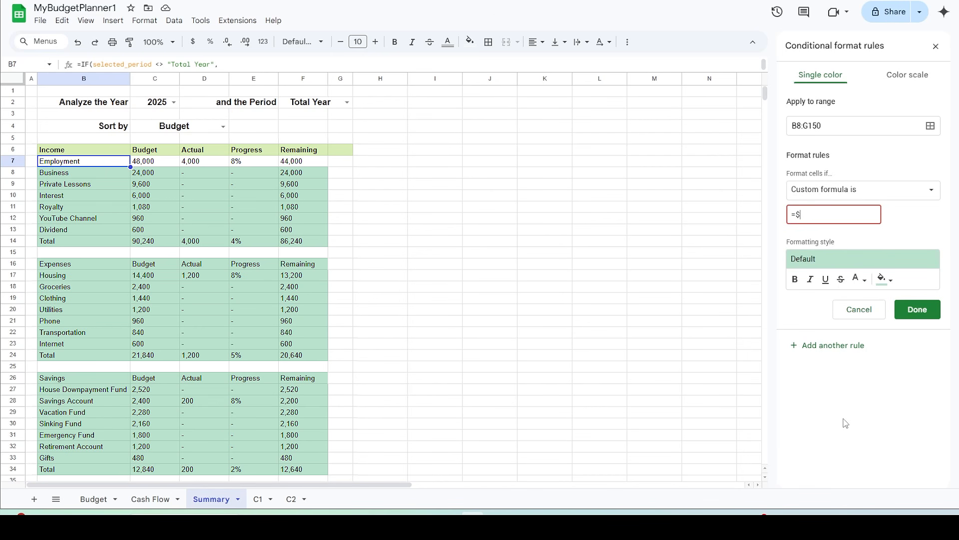
text(B8="Expenses")
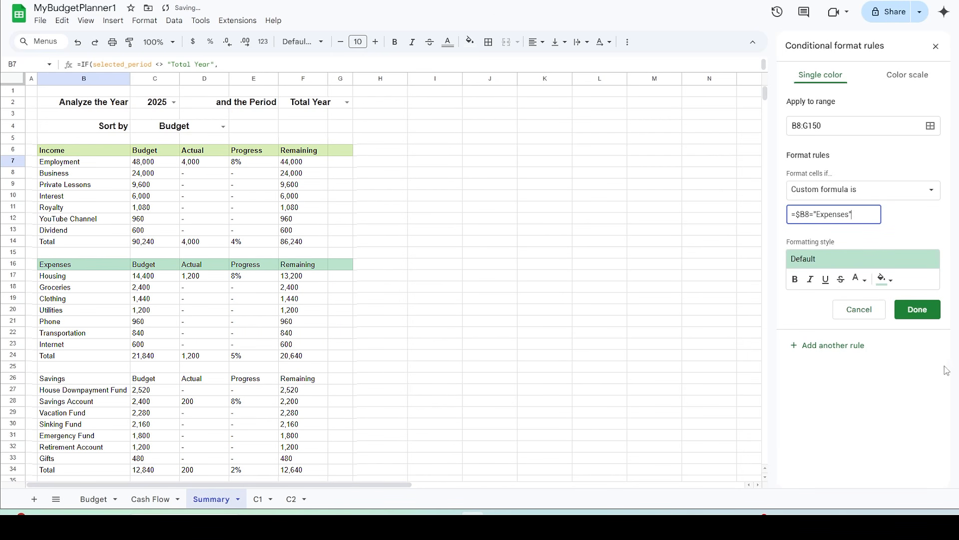
Step: Set the Expenses rule's fill to the custom color #fdccd8 and save the rule
click(883, 279)
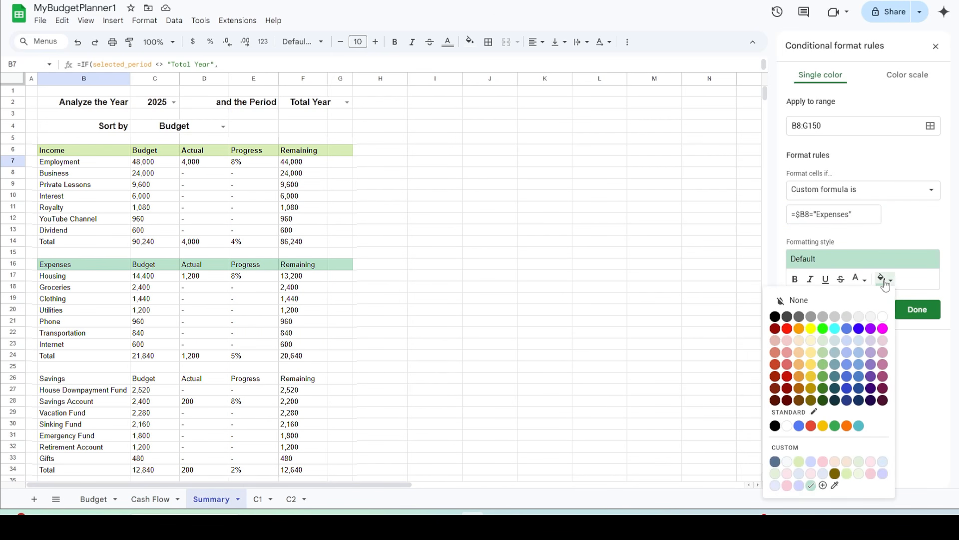
click(823, 485)
text(#fdccd8)
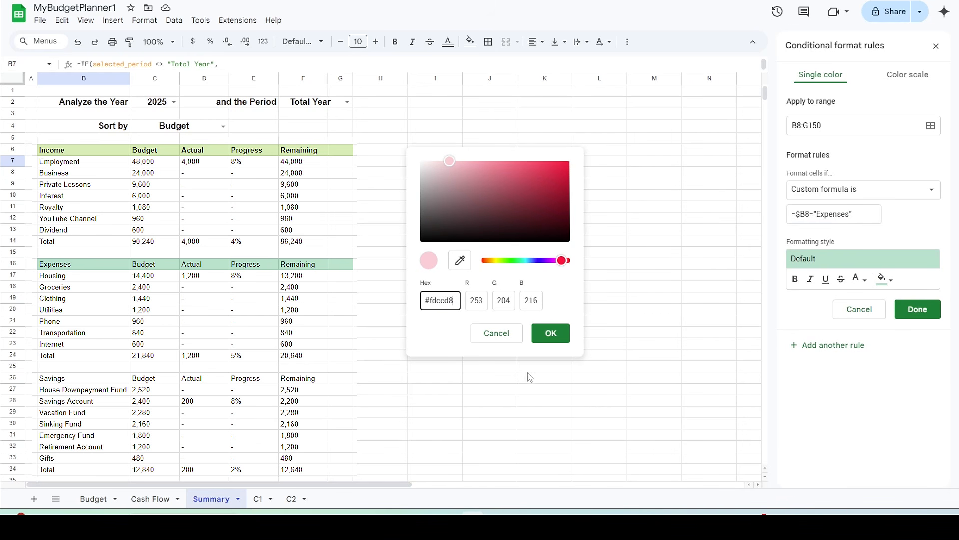
click(547, 333)
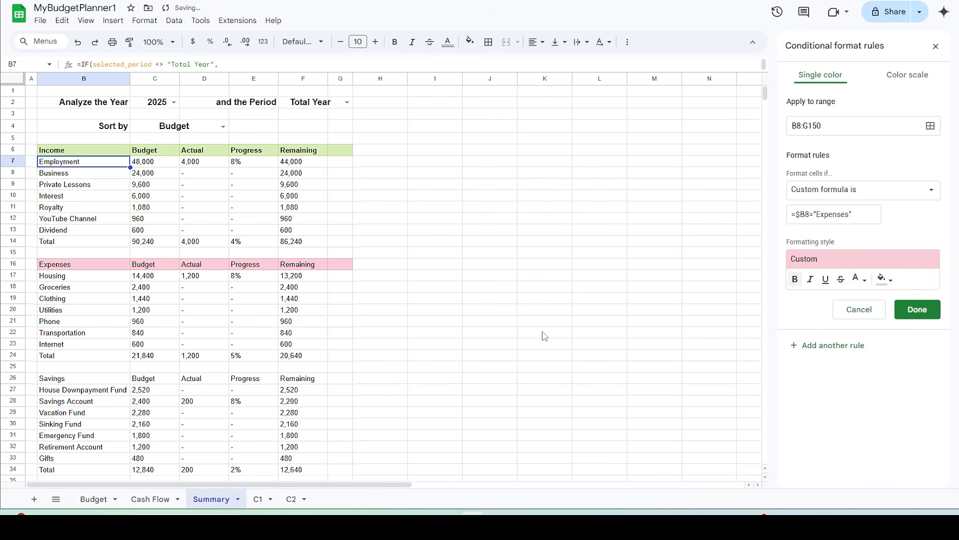
click(921, 309)
Step: Add a third conditional formatting rule for B9:G150 with the custom formula =$B9="Savings"
click(839, 119)
click(840, 125)
text(B9:G150)
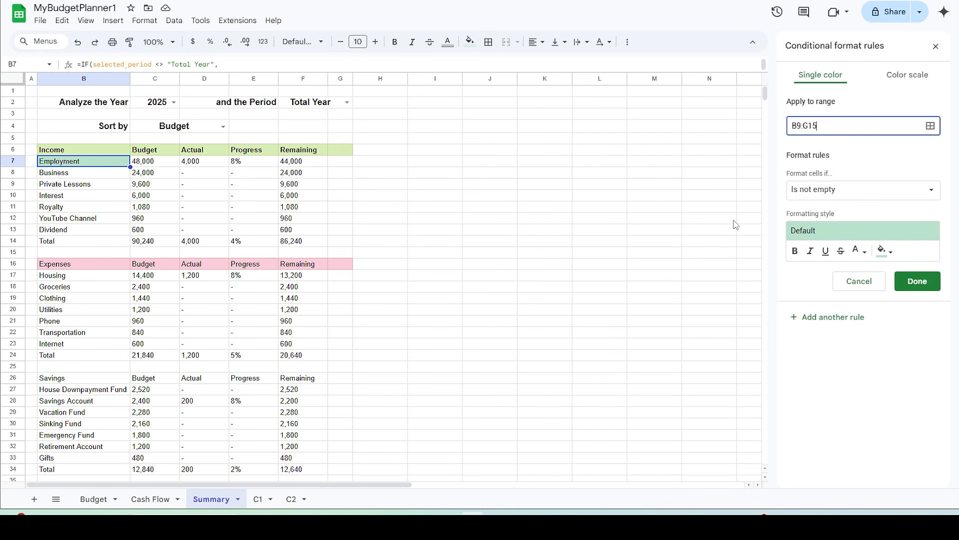
click(935, 194)
scroll(818, 305, down, 1)
click(829, 488)
click(836, 213)
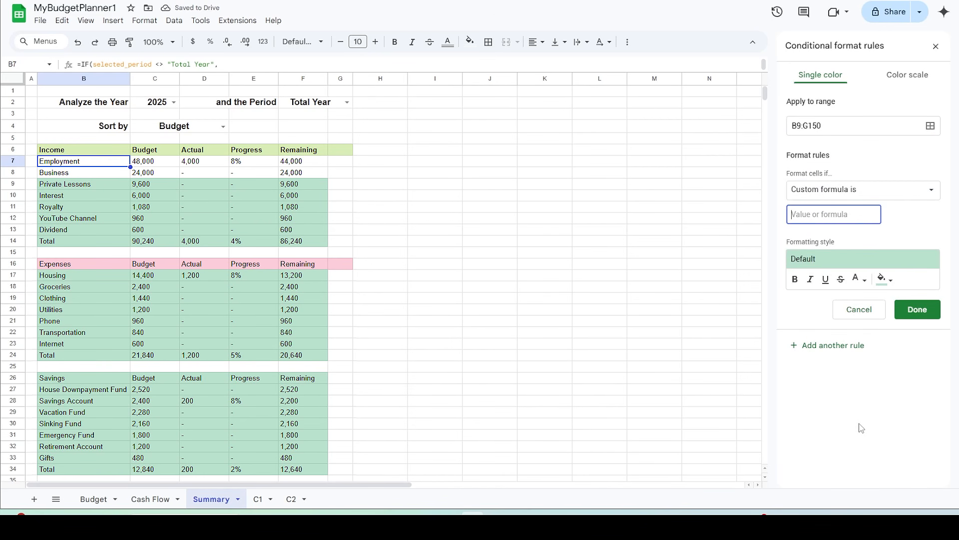
text(=$B9="Sav)
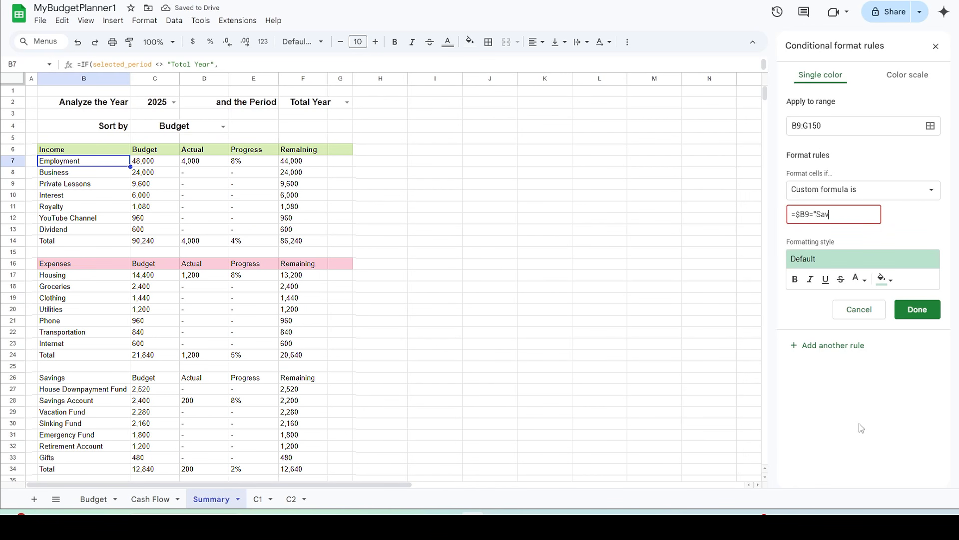
text(ings")
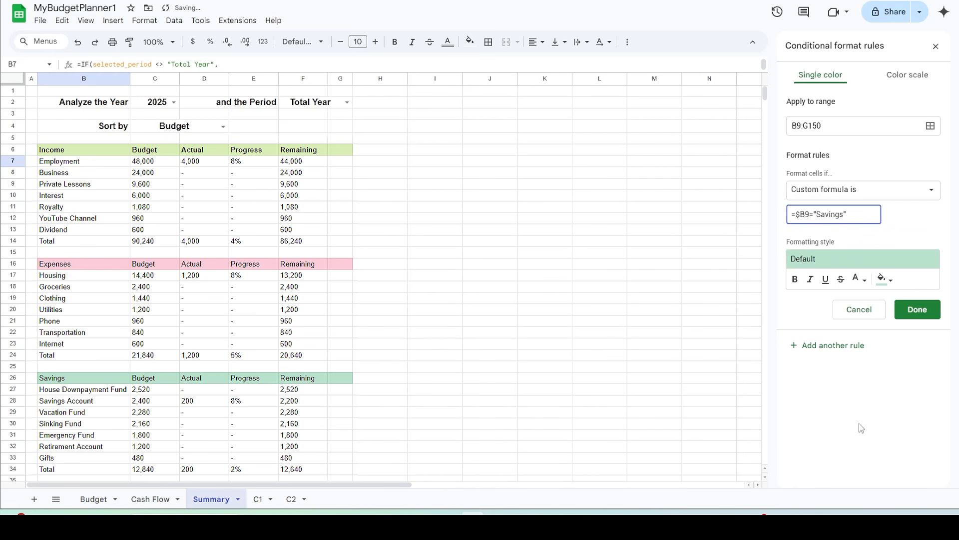
Step: Apply the custom fill color #c3ddf7 to the Savings rule and save it
click(892, 283)
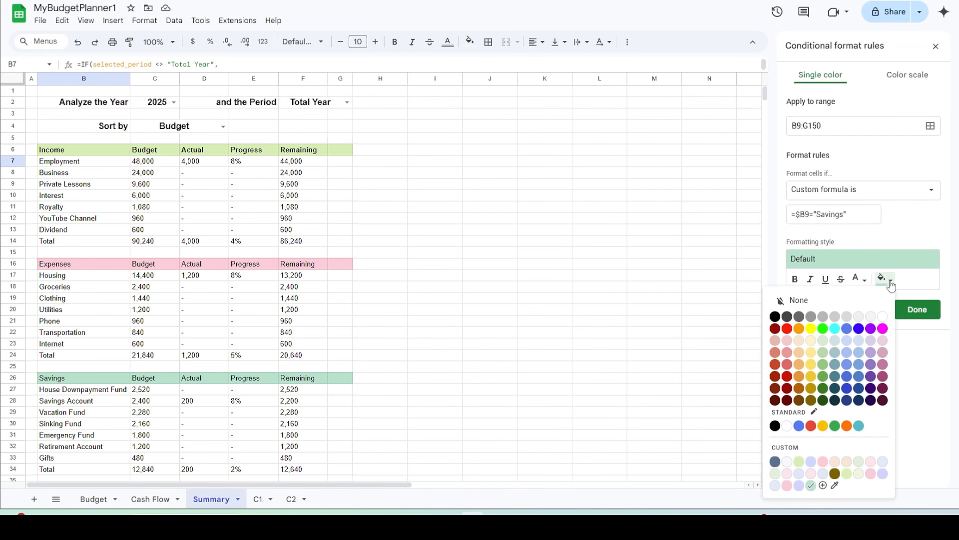
click(825, 484)
text(#c3ddf7)
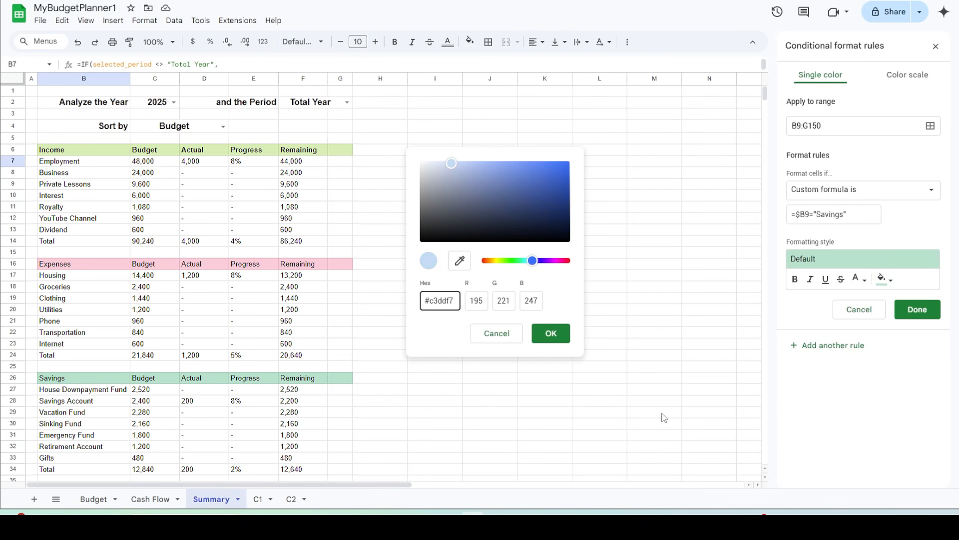
click(551, 334)
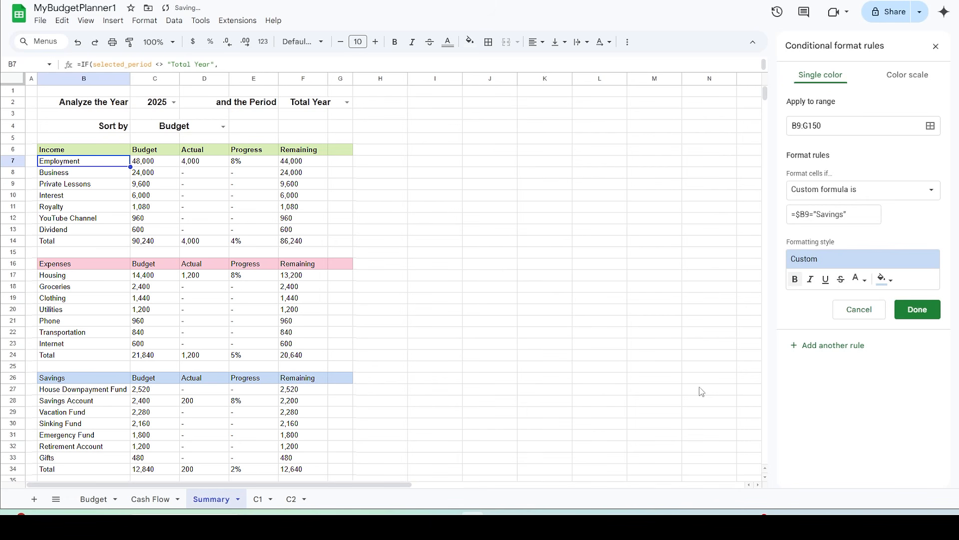
click(917, 309)
Step: Add a fourth conditional formatting rule for B7:G150 with the custom formula =$B7="Total"
click(839, 119)
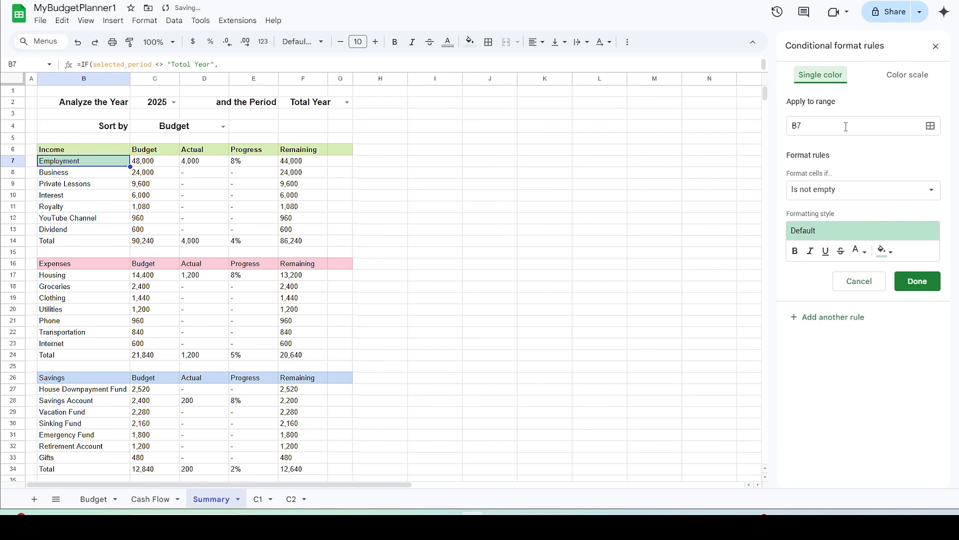
click(841, 124)
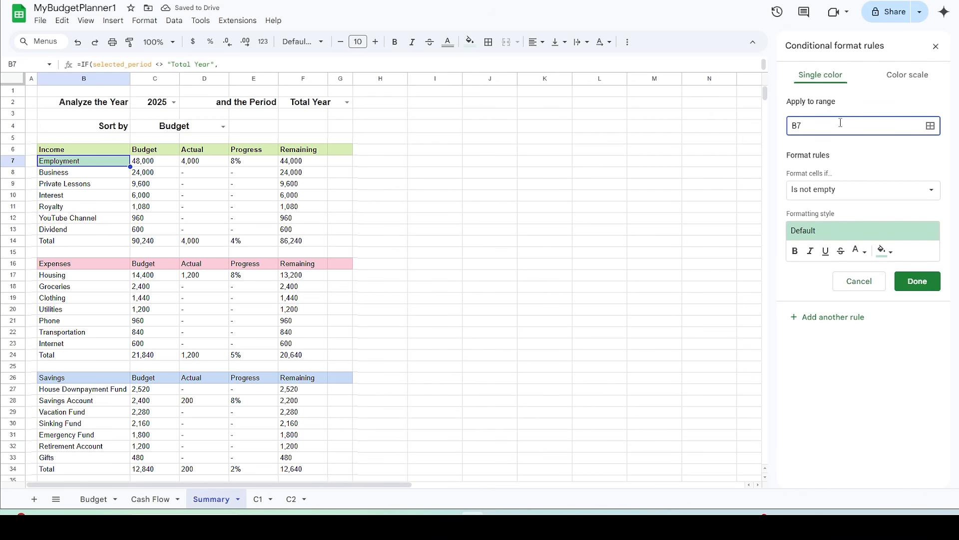
text(:G150)
click(930, 191)
scroll(822, 310, down, 1)
click(831, 487)
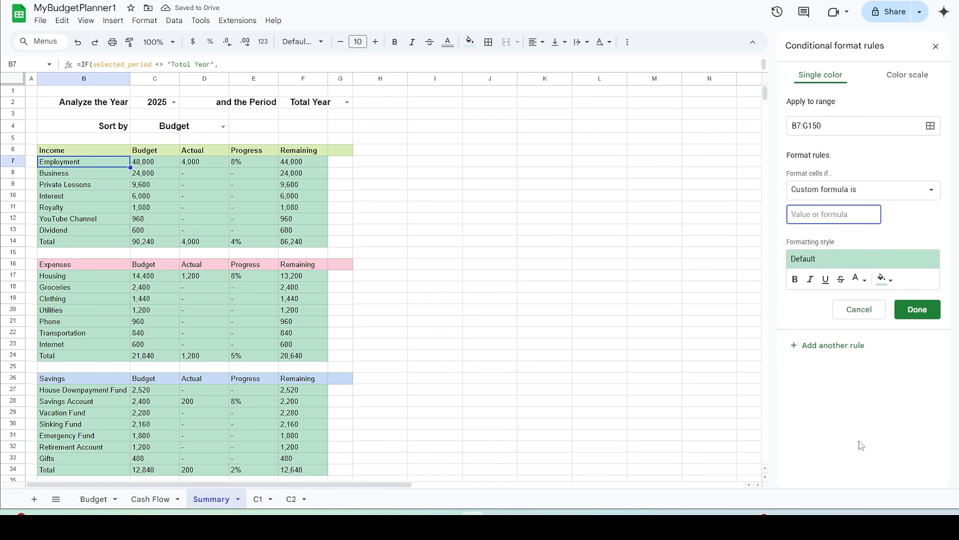
text(=$B7="Total)
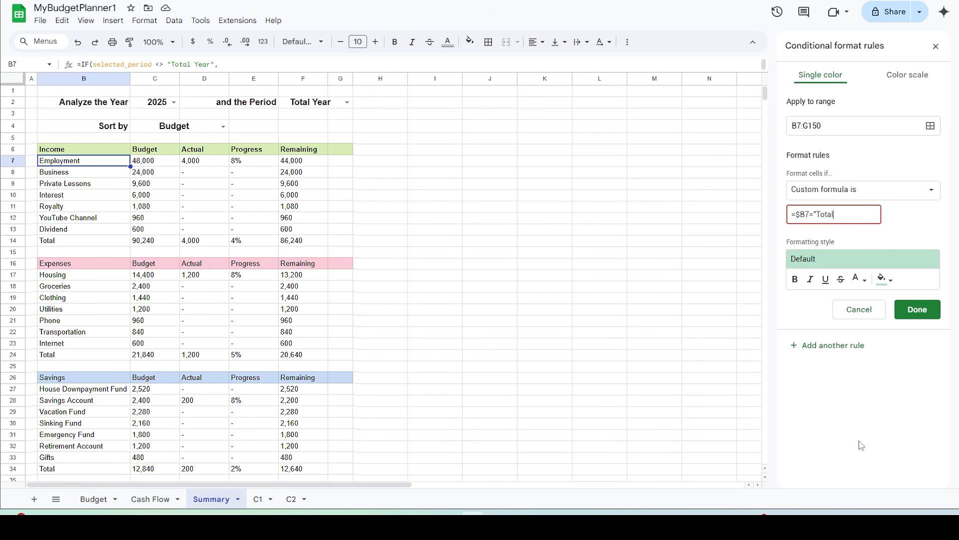
text(")
Step: Set the Total rule's fill to the custom color #d9d9d9 and save the rule
click(885, 279)
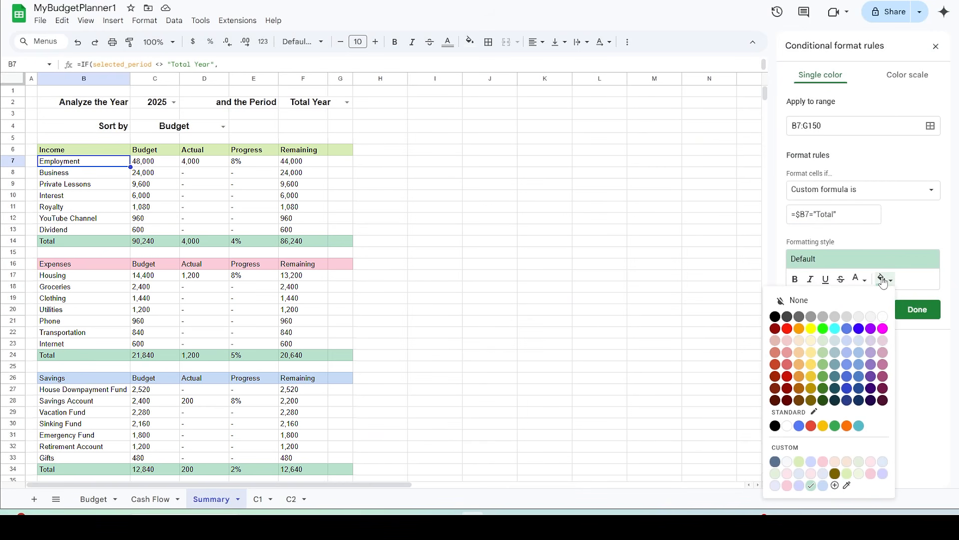
click(835, 485)
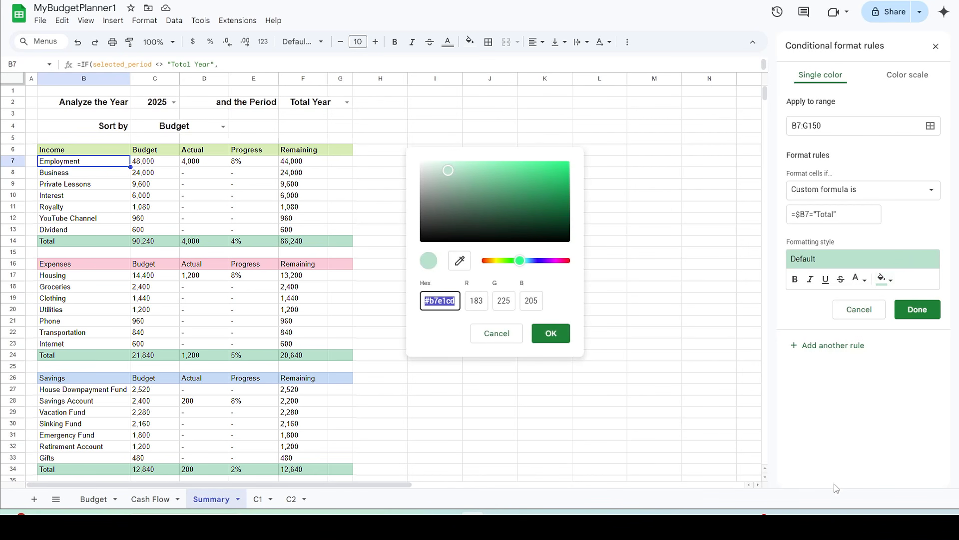
text(#d9d9d9)
click(548, 336)
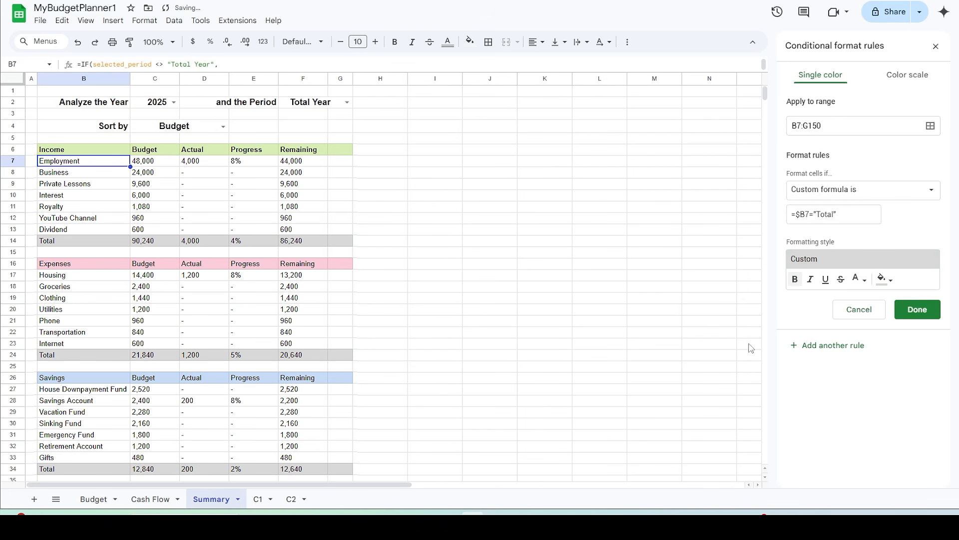
click(918, 310)
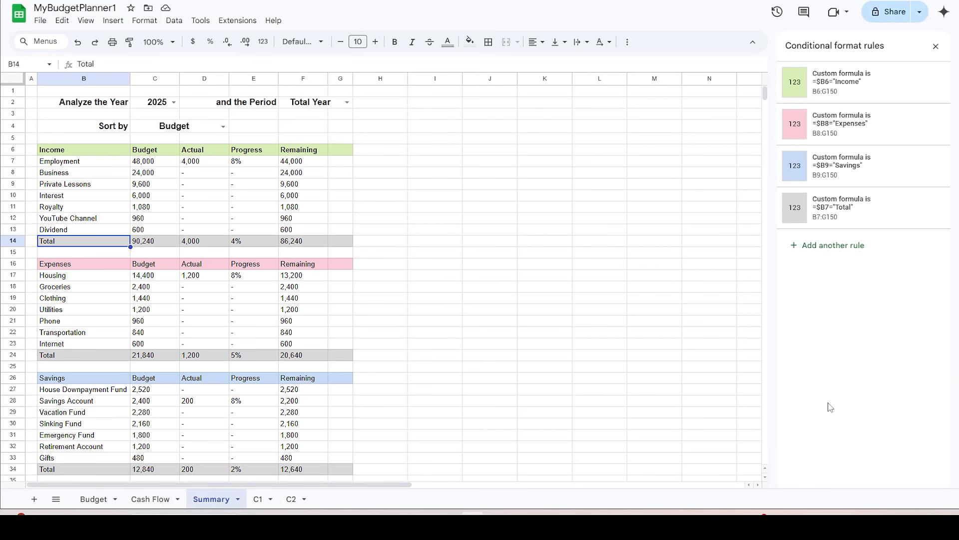
Step: On the C1 sheet, close the conditional formatting rules and enter the label "For pie charts:" in L2
click(257, 500)
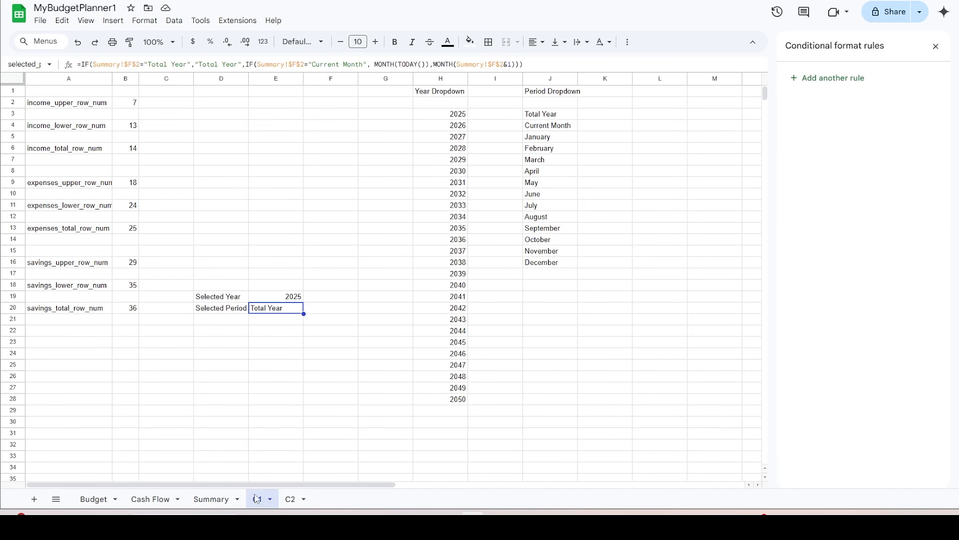
click(936, 47)
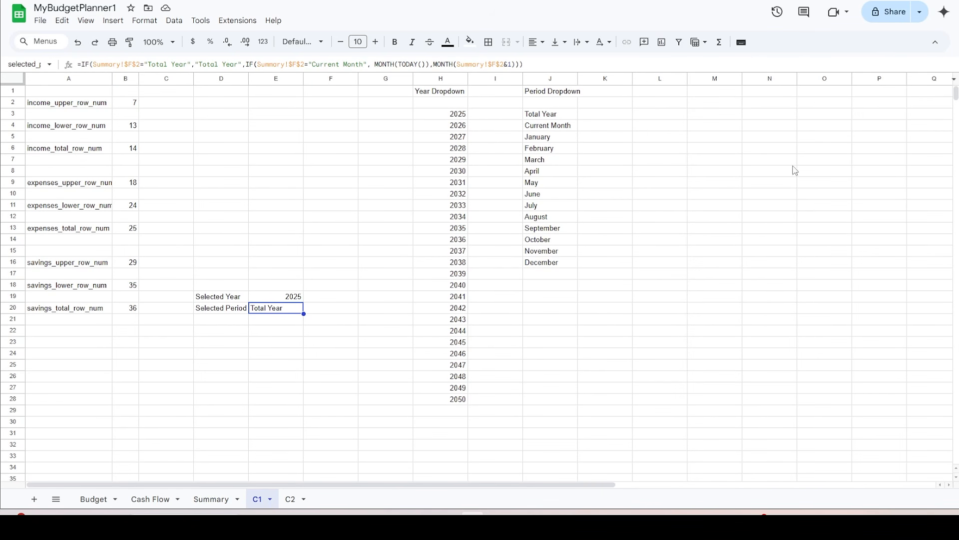
click(664, 105)
text(For )
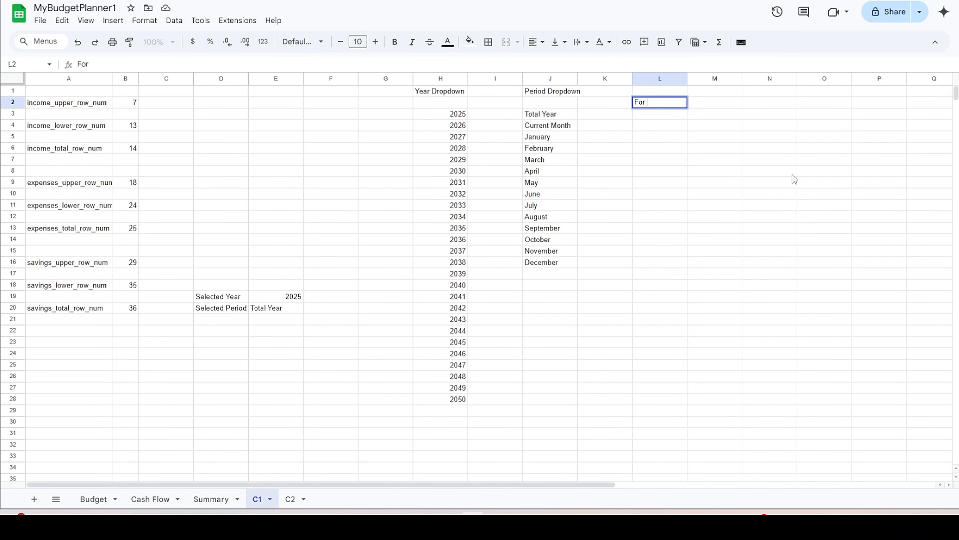
text(pie charts:)
Step: Paste the copied income formula beginning =IF(selected_period <> "Total Year", into L4 to list the top five income categories plus Other
click(662, 129)
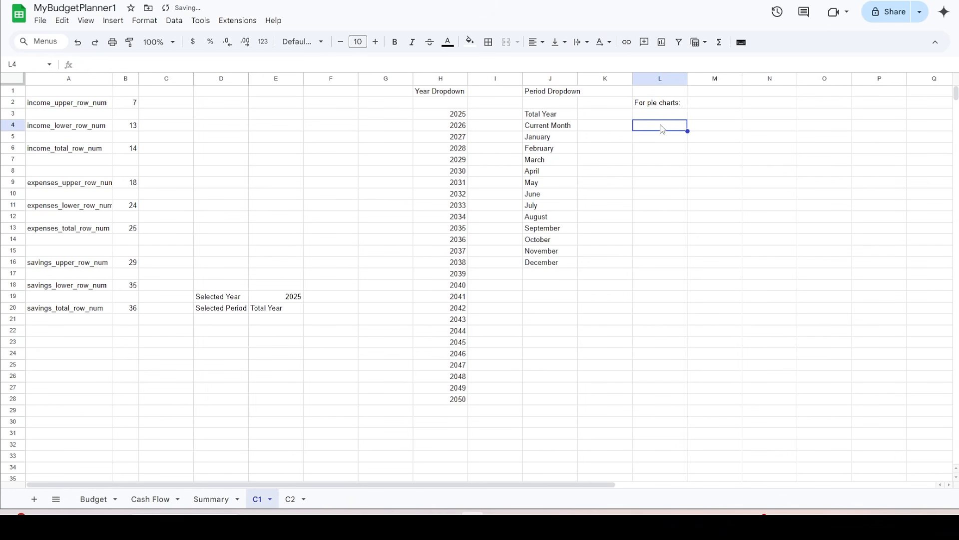
click(496, 62)
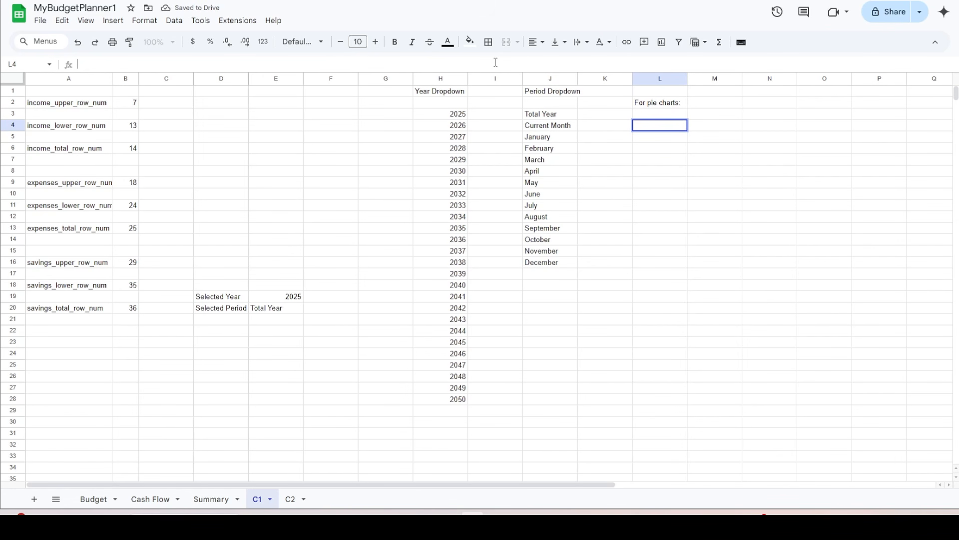
key(ctrl+v)
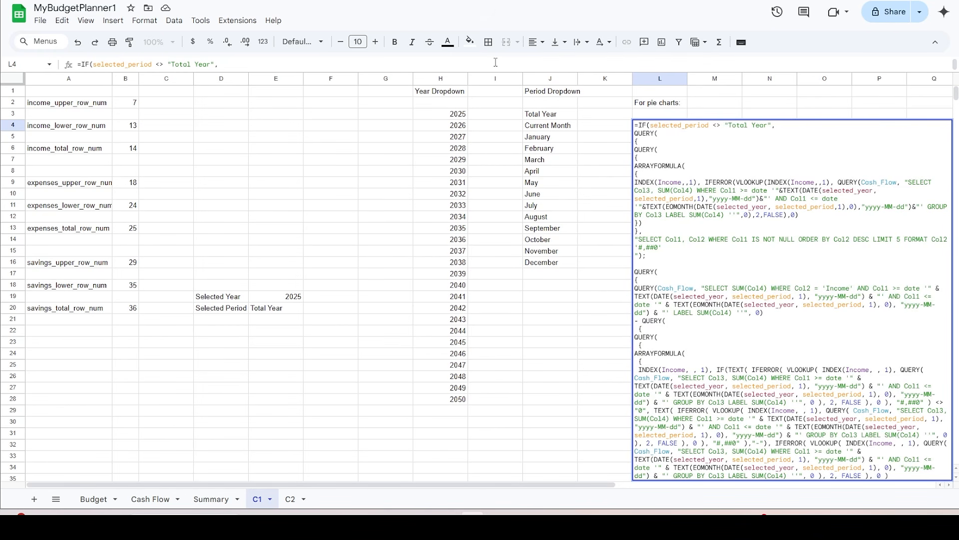
key(Return)
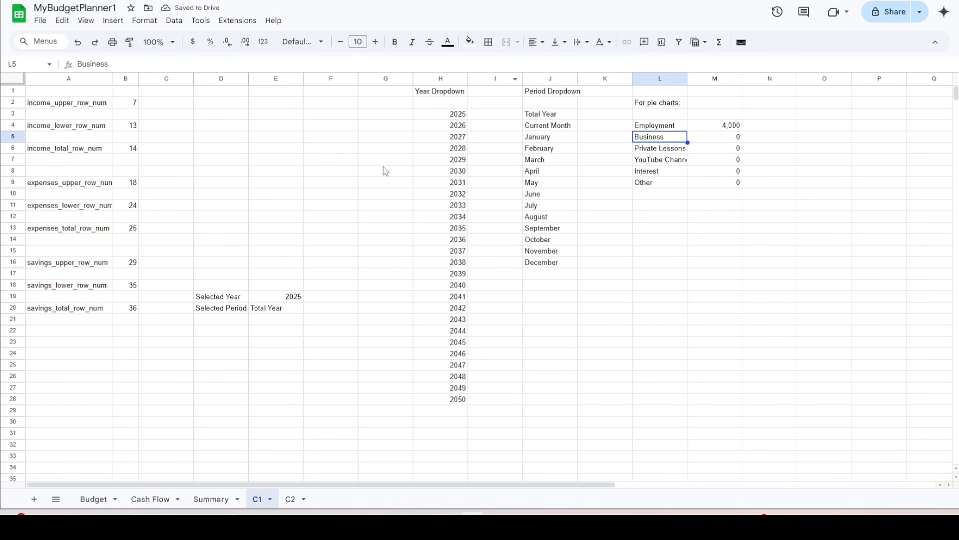
Step: Examine the full L4 formula, including its queries for a selected month, the whole year and the Other category
click(665, 128)
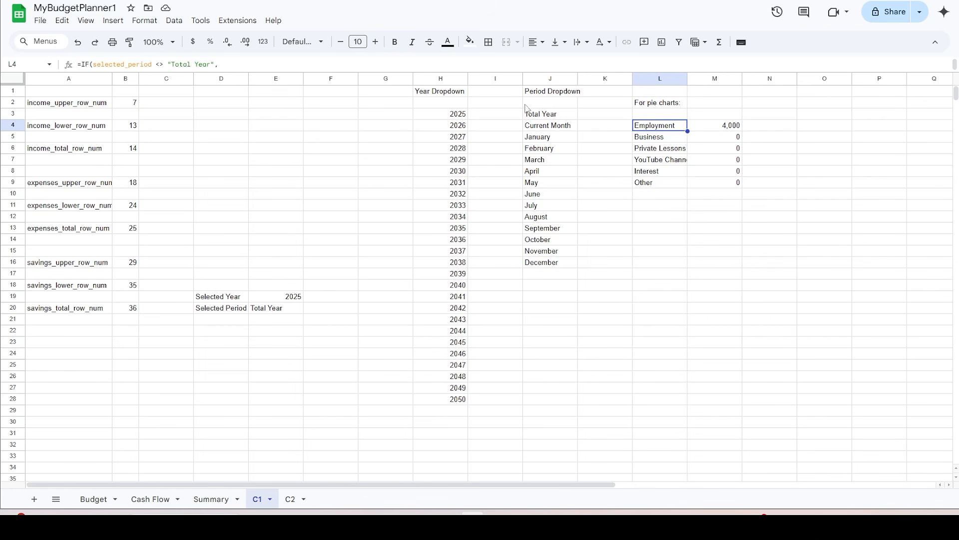
drag(530, 72, 516, 306)
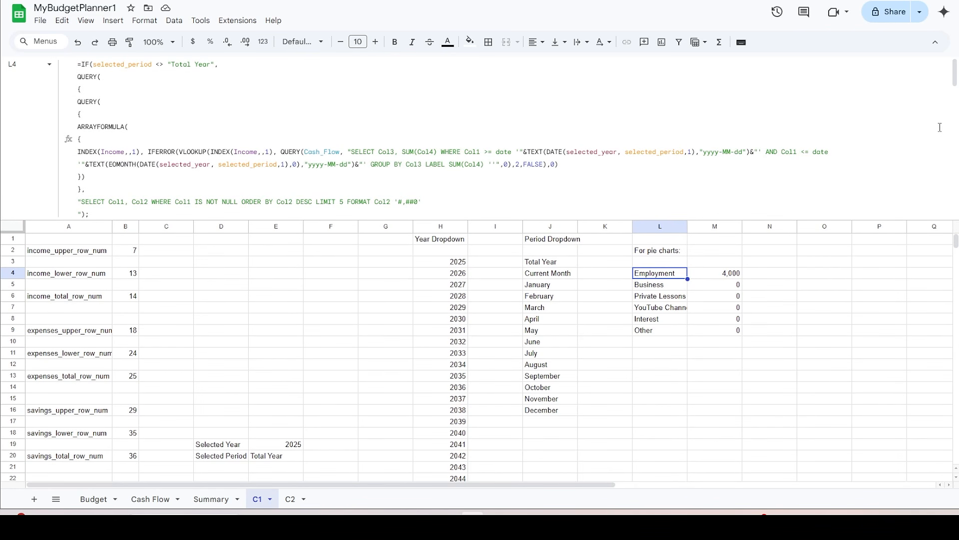
scroll(955, 124, down, 1)
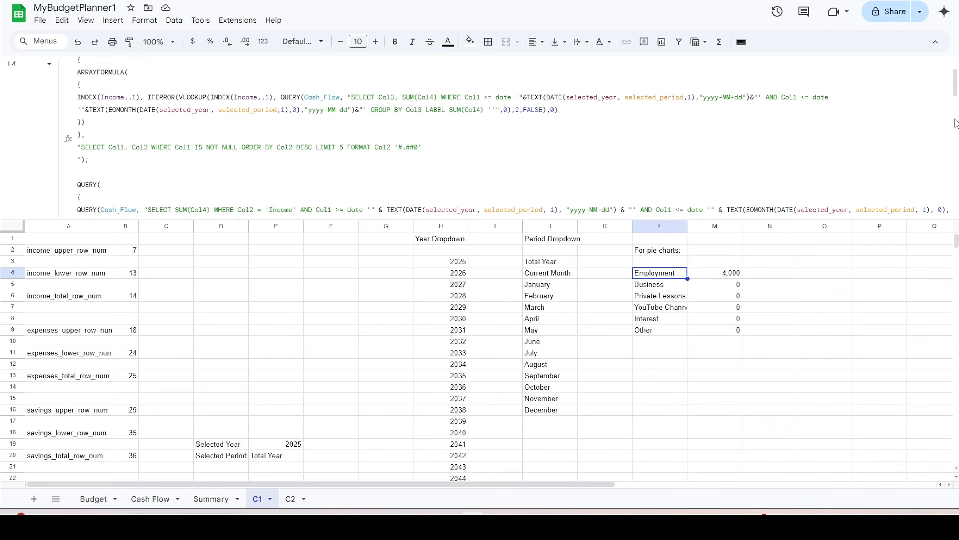
scroll(955, 123, down, 1)
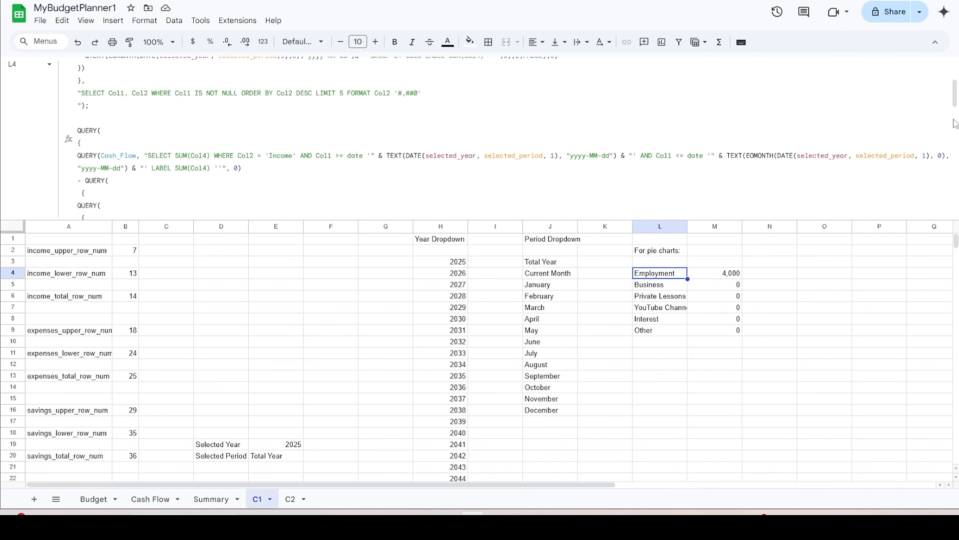
scroll(955, 124, down, 5)
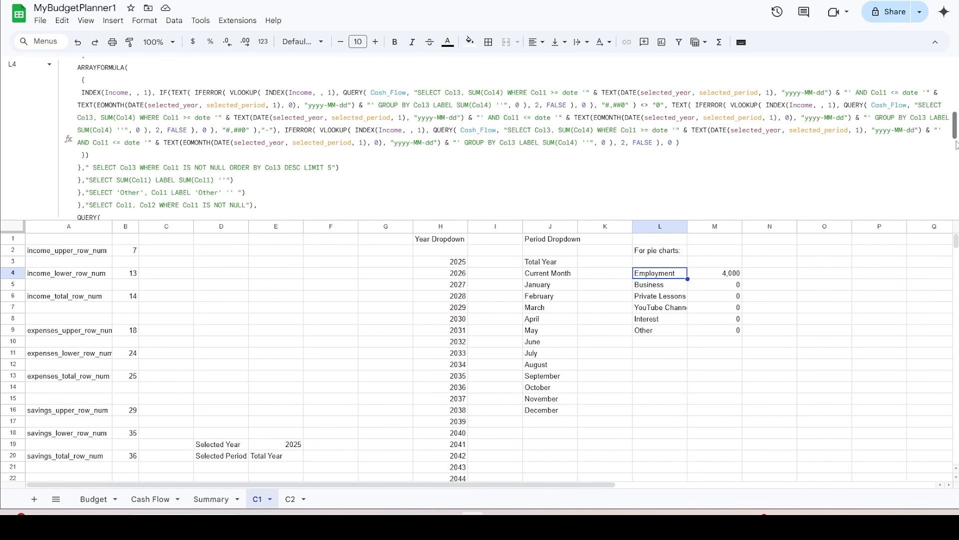
scroll(956, 144, down, 4)
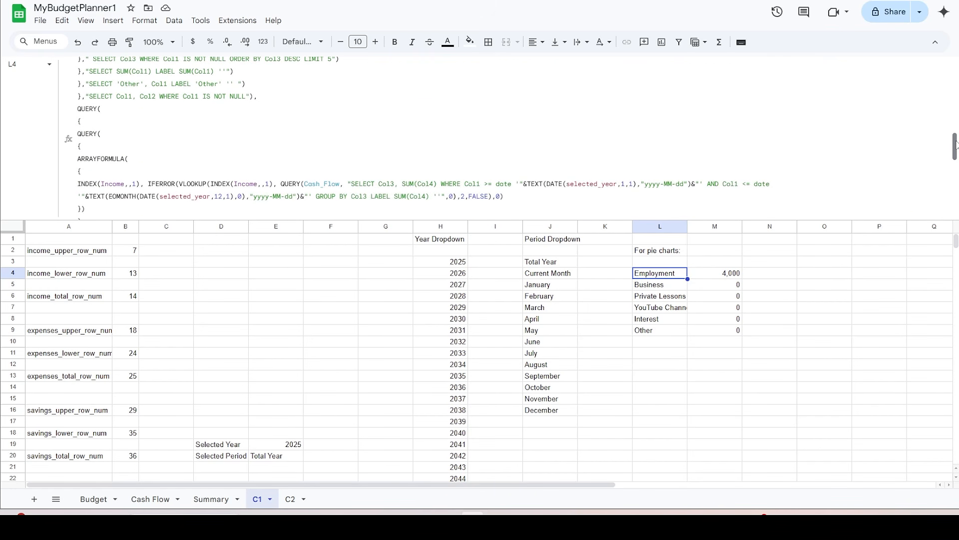
scroll(955, 145, down, 5)
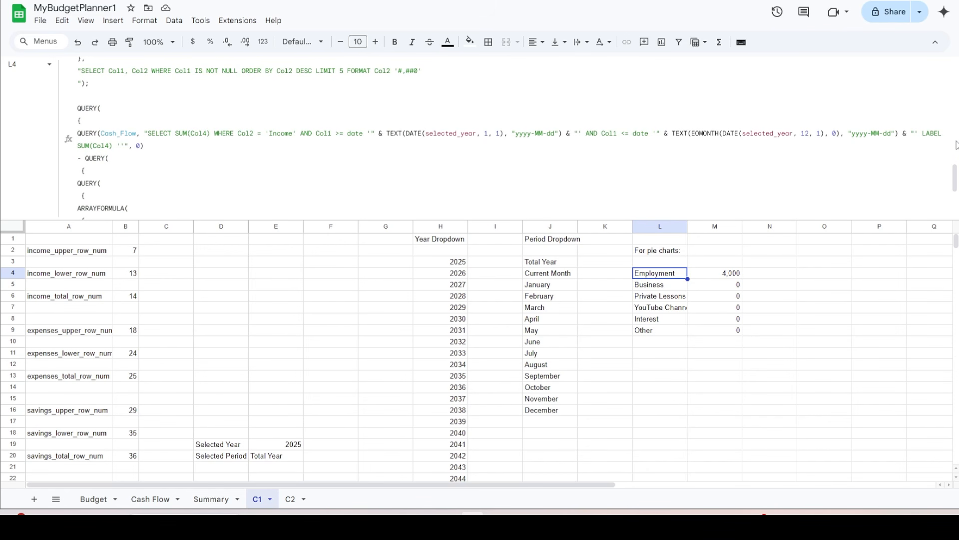
scroll(956, 144, down, 5)
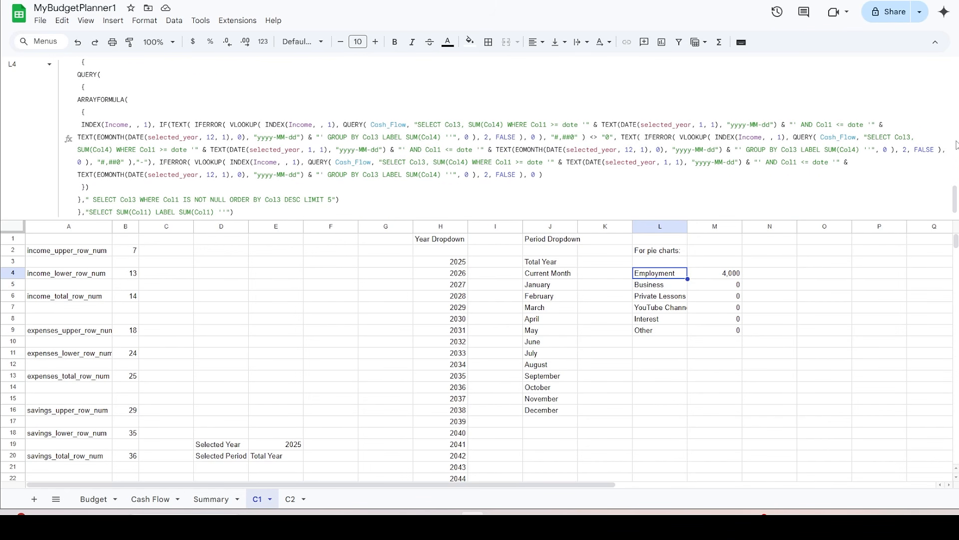
scroll(956, 144, down, 1)
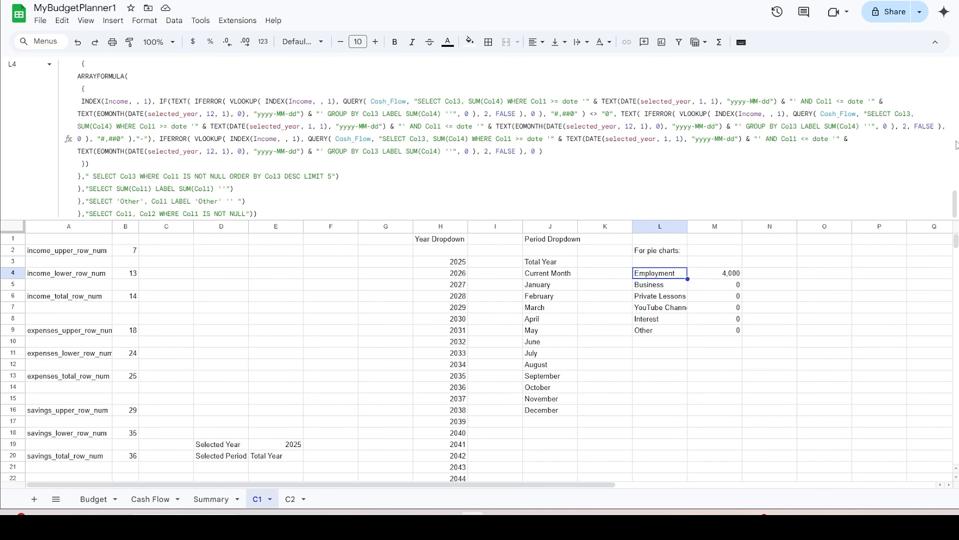
scroll(955, 144, up, 15)
drag(606, 218, 605, 54)
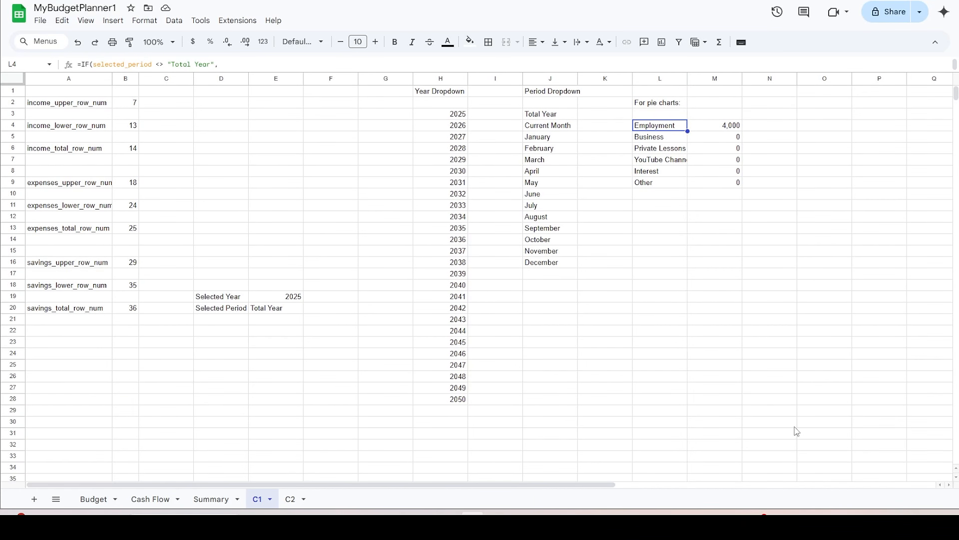
Step: Add a Total row below the income pie chart data, with the label in L10 and =SUM(M4:M9) in M10
click(663, 197)
text(Total)
key(Tab)
text(=SUM(M4:M9))
key(Return)
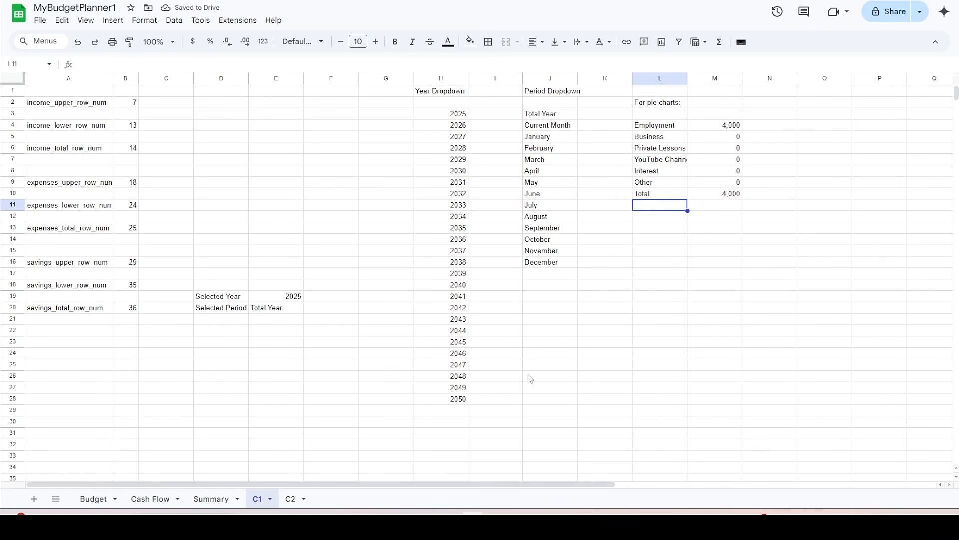
Step: Add a Cash Flow record dated 18-Feb-25 with type Income, category Business and amount 1,500
click(143, 502)
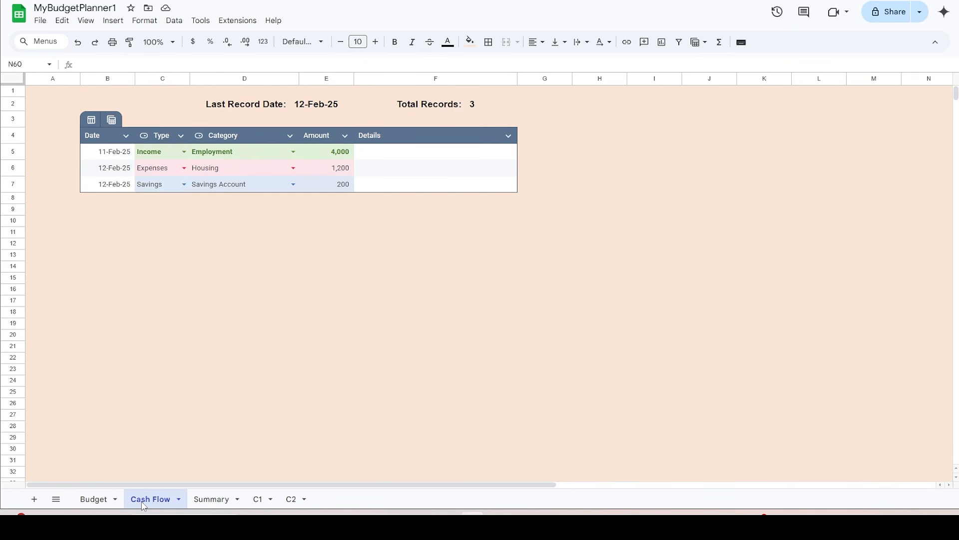
click(107, 200)
double_click(107, 200)
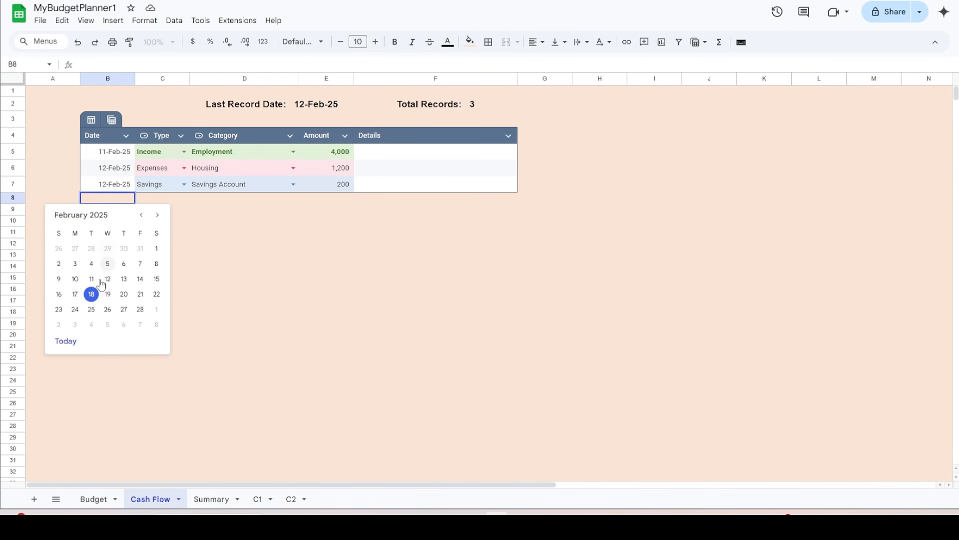
click(92, 294)
click(184, 199)
click(175, 216)
click(274, 199)
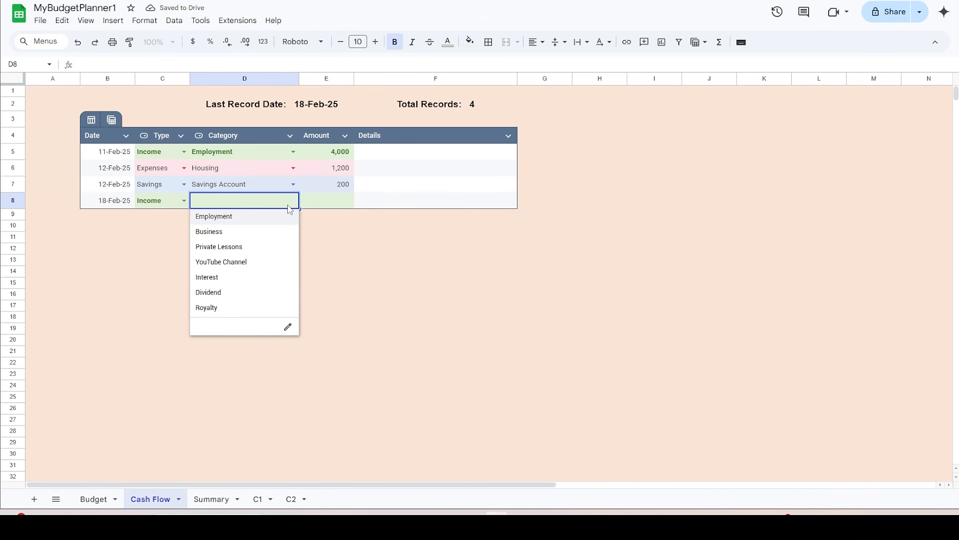
click(274, 232)
click(336, 207)
text(1,500)
Step: Add a Cash Flow record dated 19-Feb-25 with type Income, category Private Lessons and amount 1,000
double_click(109, 217)
click(107, 310)
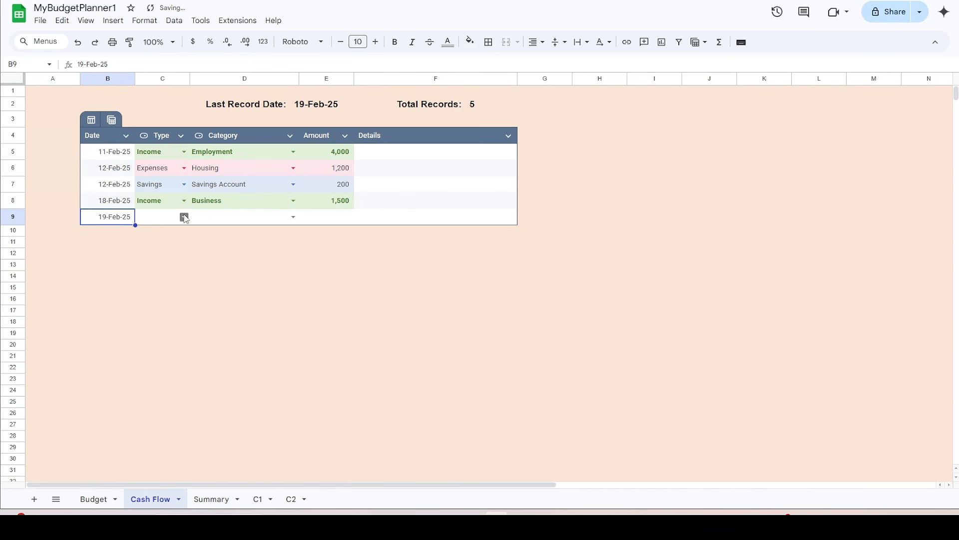
click(184, 217)
click(152, 232)
click(292, 216)
click(262, 265)
click(333, 220)
text(1000)
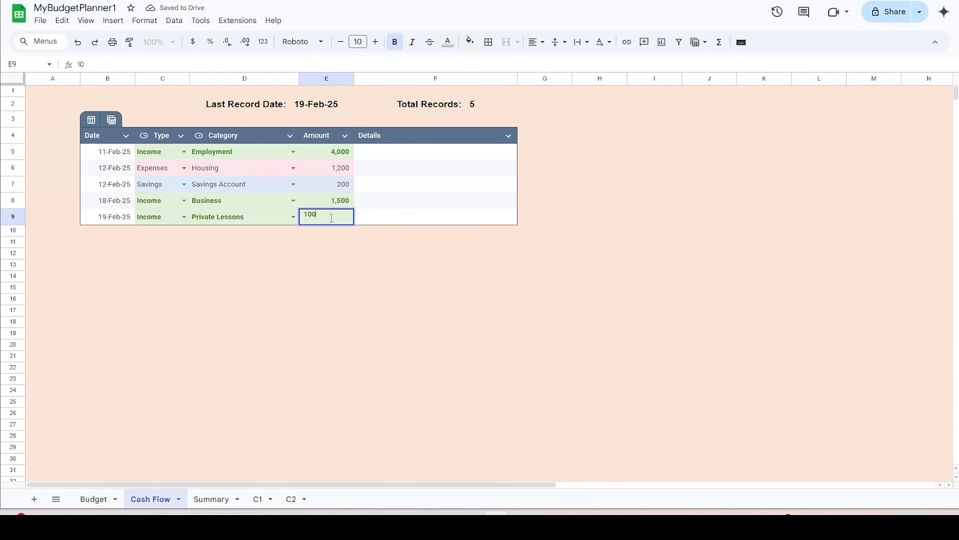
Step: Add a Cash Flow record dated 20-Feb-25 with type Income, category YouTube Channel and amount 60
double_click(116, 231)
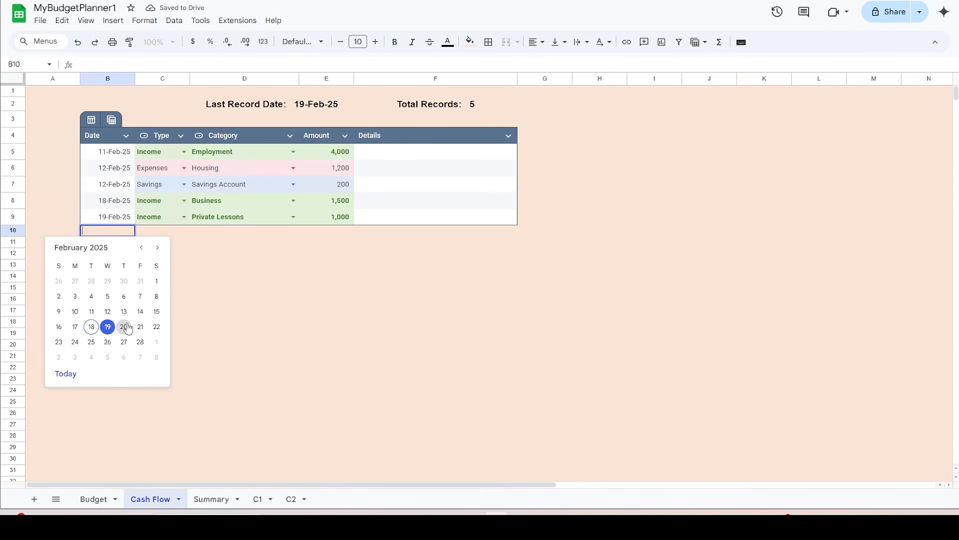
click(124, 342)
click(184, 233)
click(174, 251)
click(293, 232)
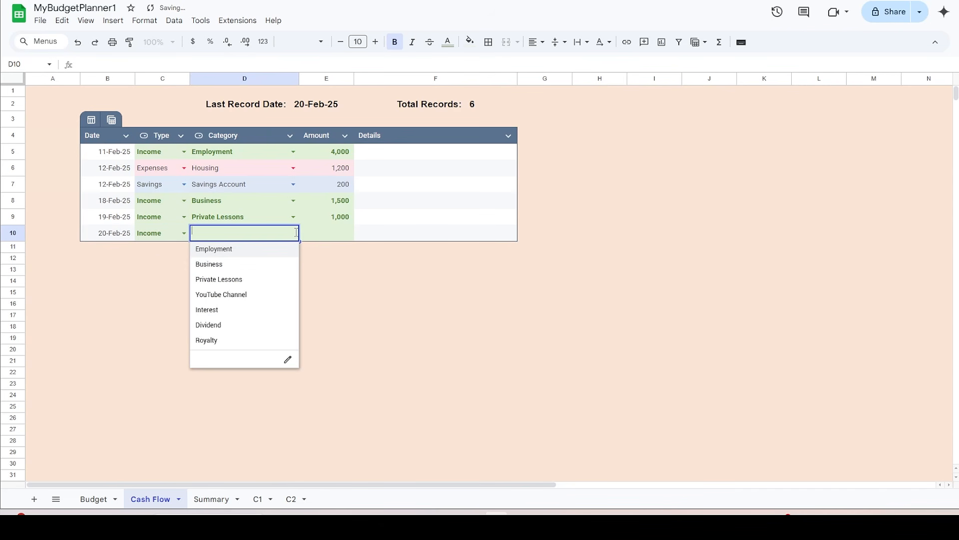
click(244, 294)
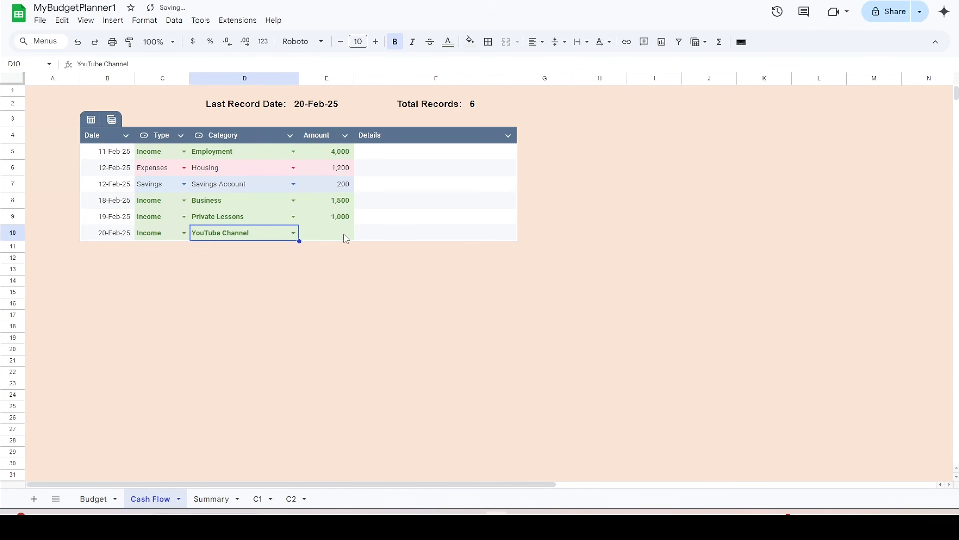
click(345, 237)
text(69)
key(BackSpace)
text(0)
Step: Add a Cash Flow record dated 21-Feb-25 with type Income, category Interest and amount 400
double_click(118, 247)
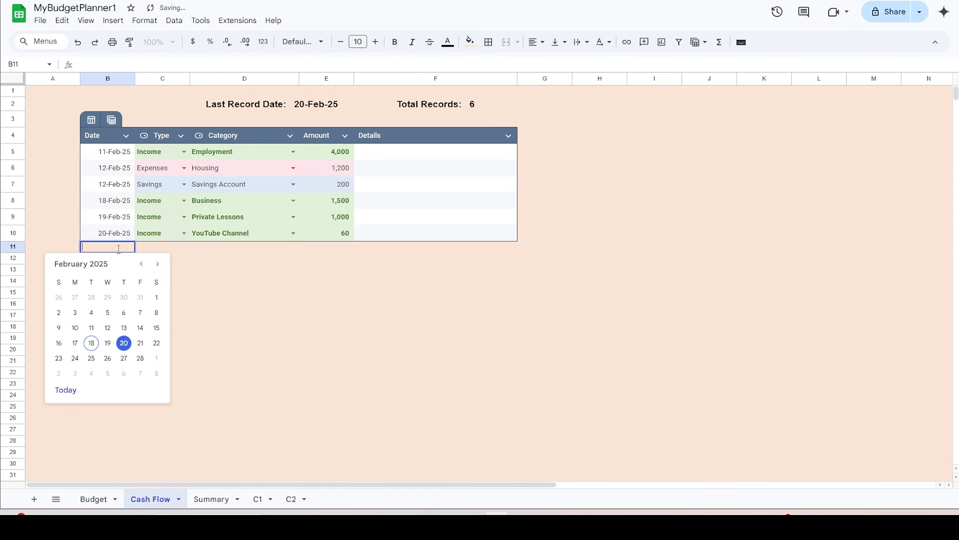
click(141, 342)
click(184, 249)
click(165, 264)
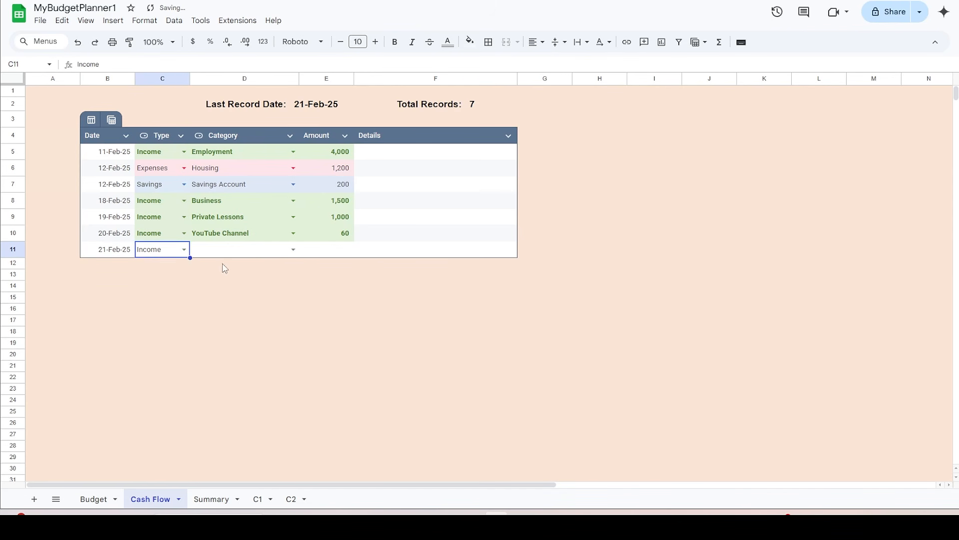
click(293, 250)
click(253, 325)
click(337, 254)
text(400)
Step: Add a Cash Flow record dated 22-Feb-25 with type Income, category Dividend and amount 80
double_click(111, 269)
click(157, 358)
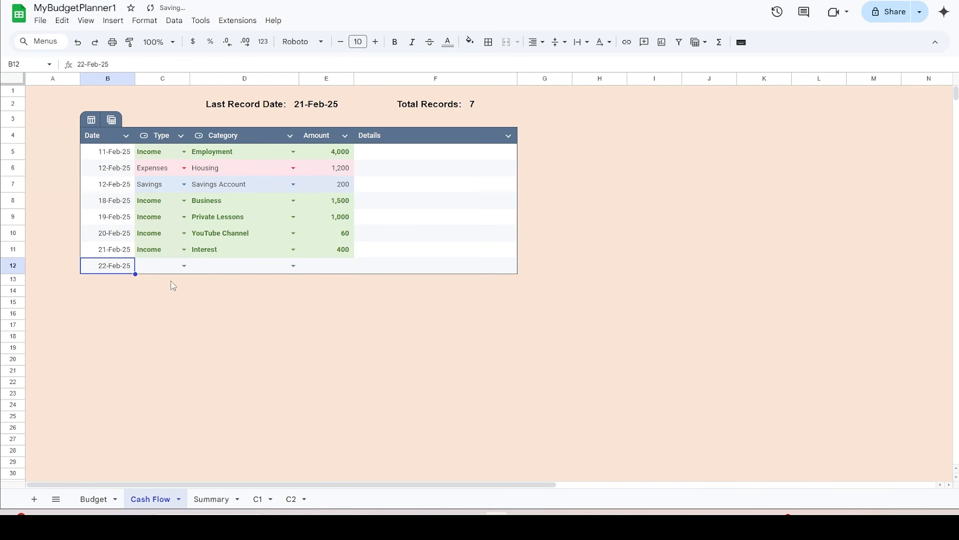
click(183, 266)
click(159, 282)
click(293, 265)
click(243, 357)
click(339, 270)
text(80)
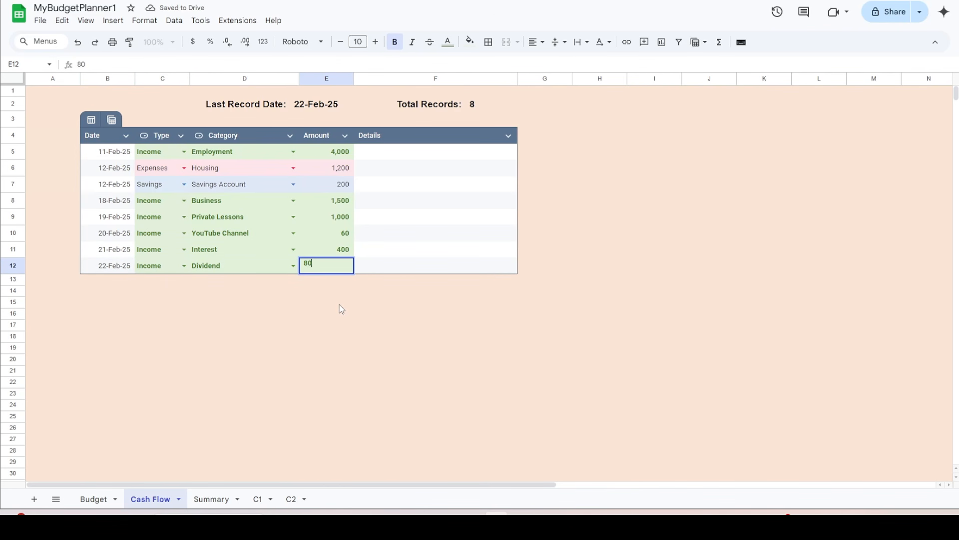
Step: Add a Cash Flow record dated 23-Feb-25 with type Income, category Royalty and amount 90
double_click(110, 282)
click(57, 391)
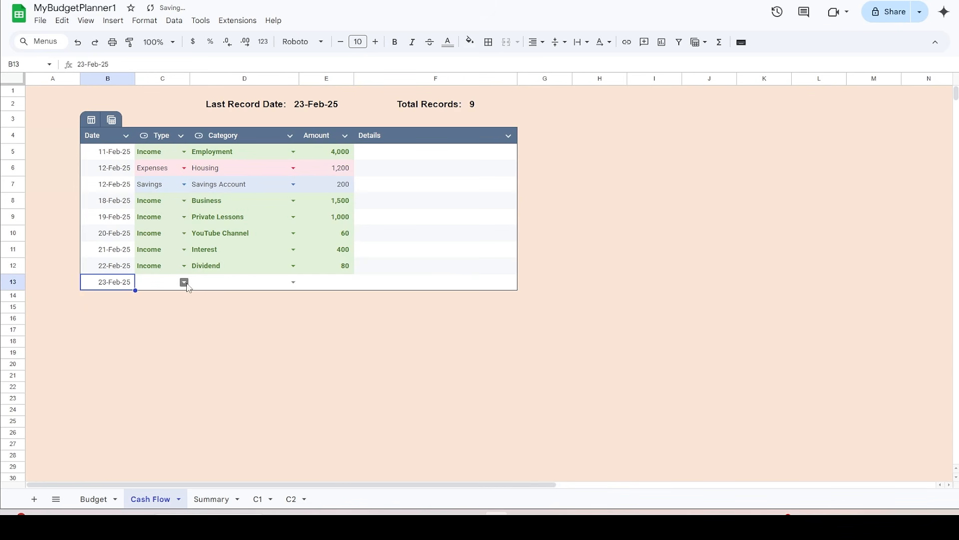
click(184, 283)
click(158, 298)
click(294, 282)
click(209, 388)
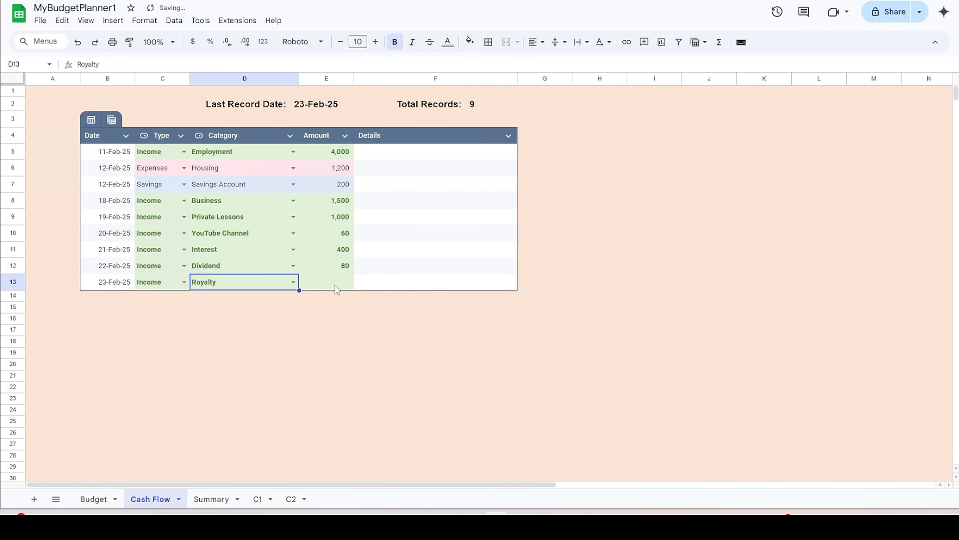
click(337, 286)
text(90)
key(Return)
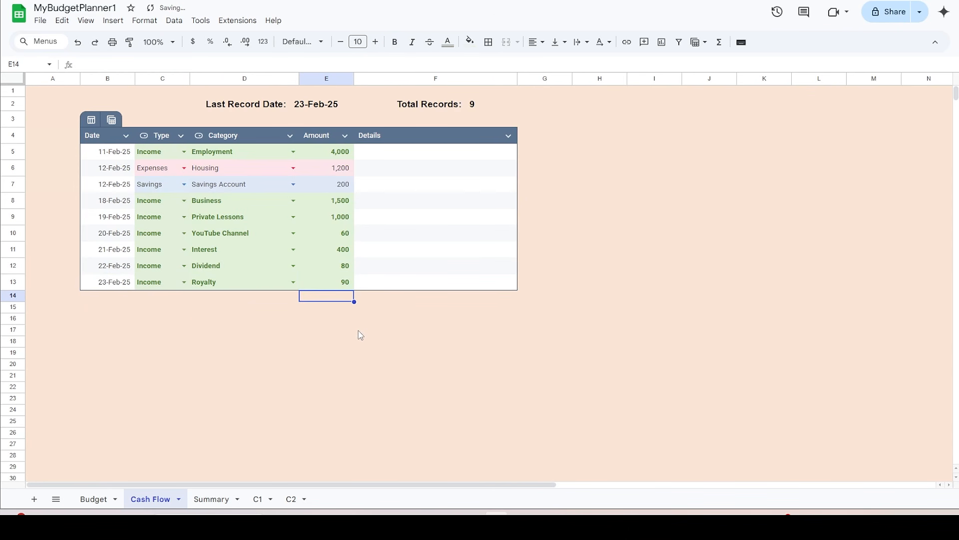
Step: Compare the pie chart data in L4:M10 on the C1 sheet with the Cash Flow records captured in Snipping Tool
click(259, 498)
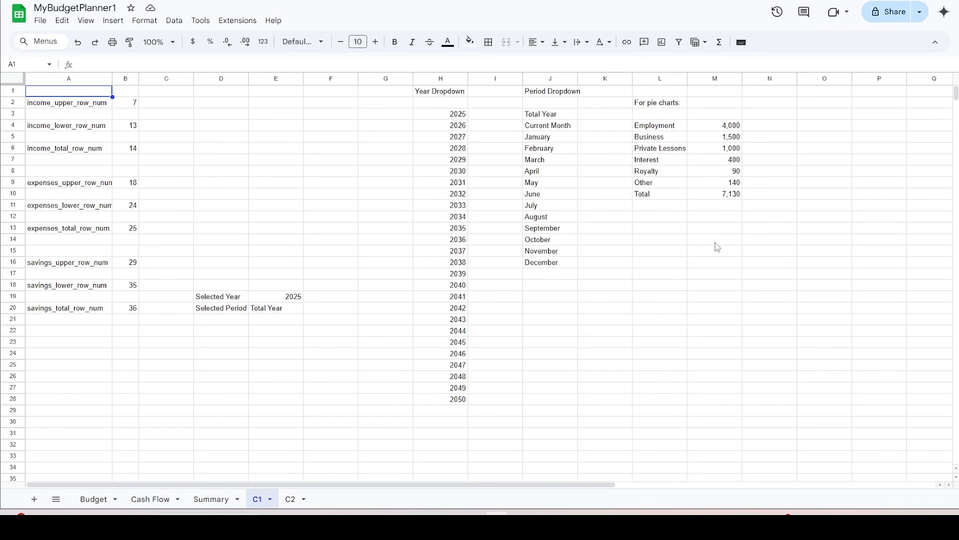
drag(660, 125, 734, 194)
key(alt+Tab)
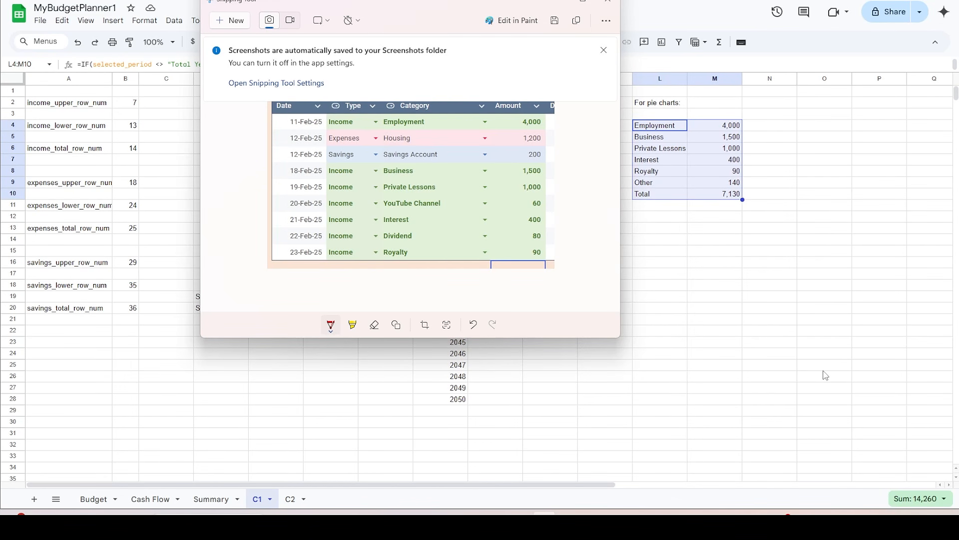
Step: Back in the C1 sheet, enter =IF(M4<>0, L4, "") in N4 and fill it down to N10
click(777, 127)
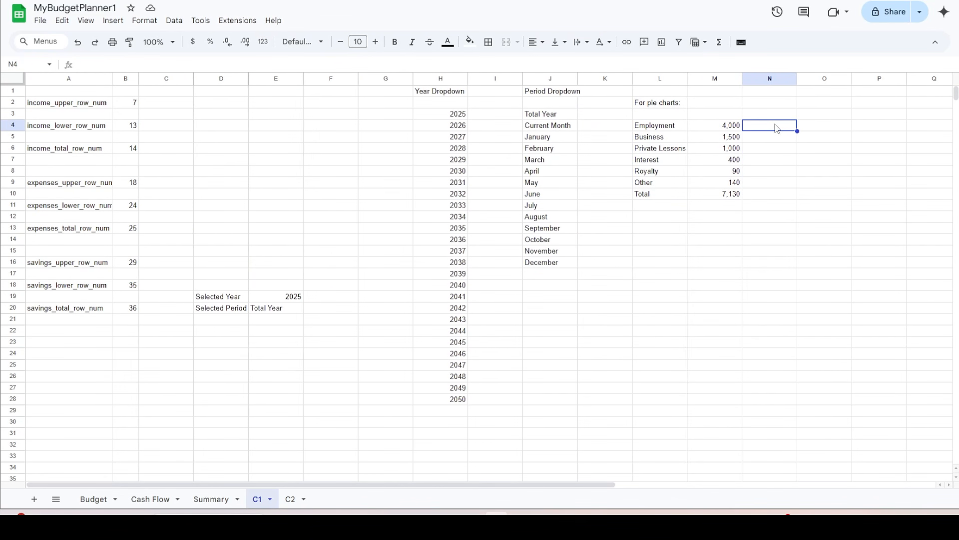
click(692, 63)
text(=IF(M4<>0, L4, ""))
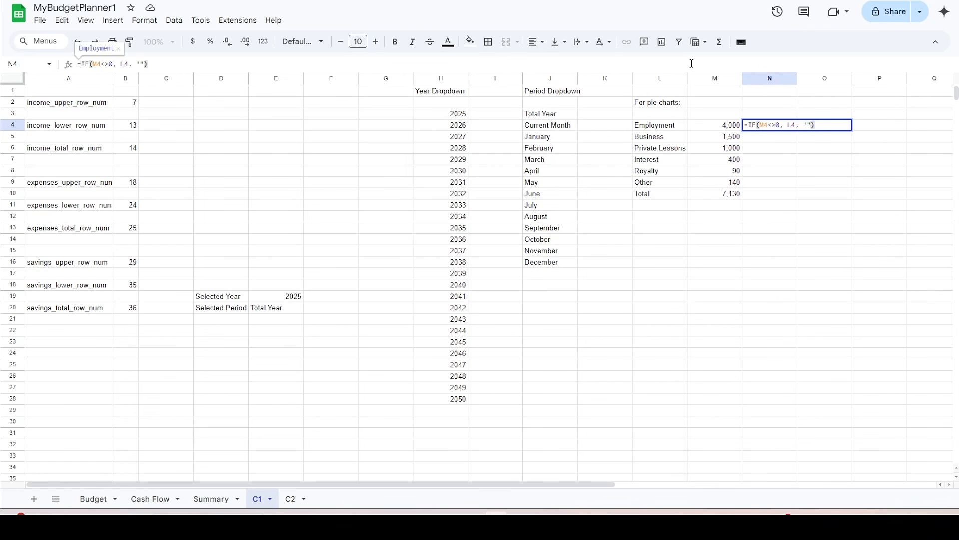
key(Return)
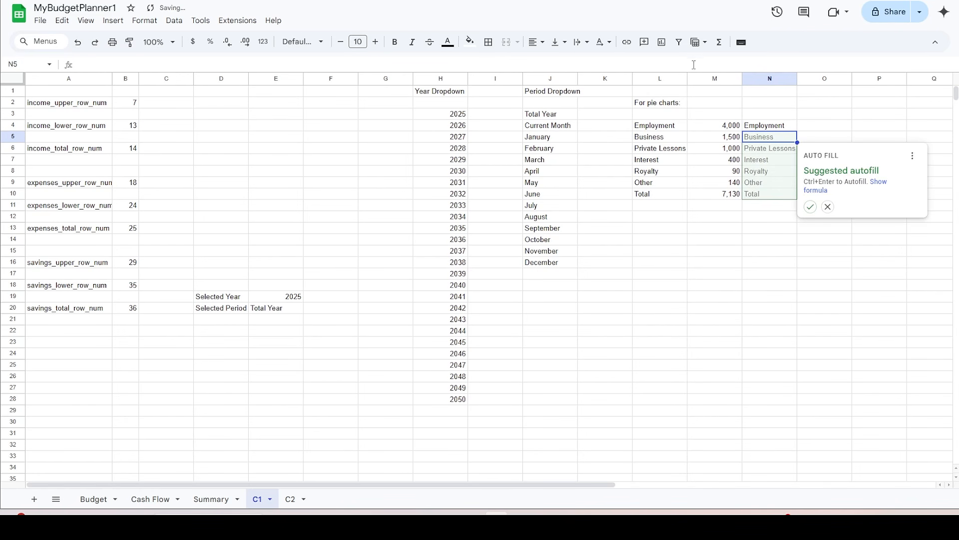
click(769, 129)
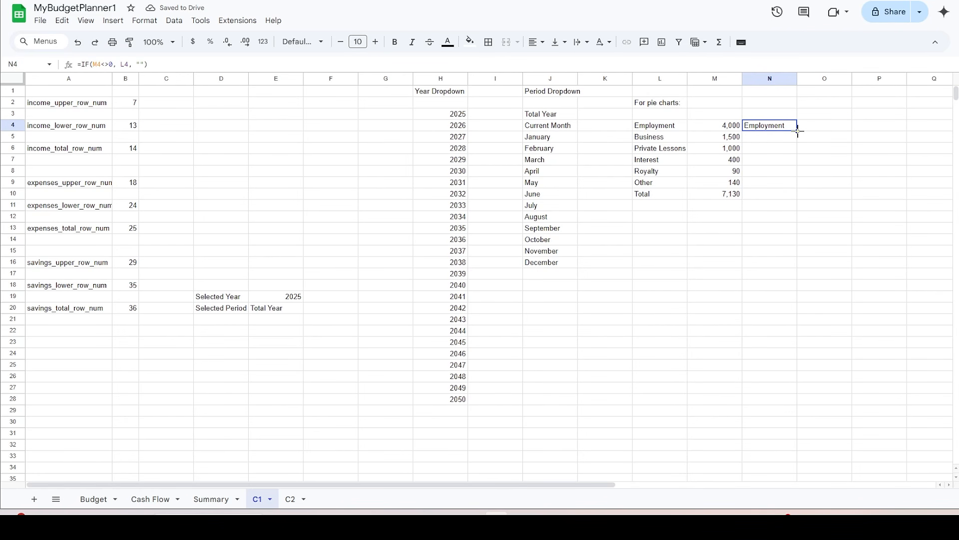
drag(798, 132, 799, 199)
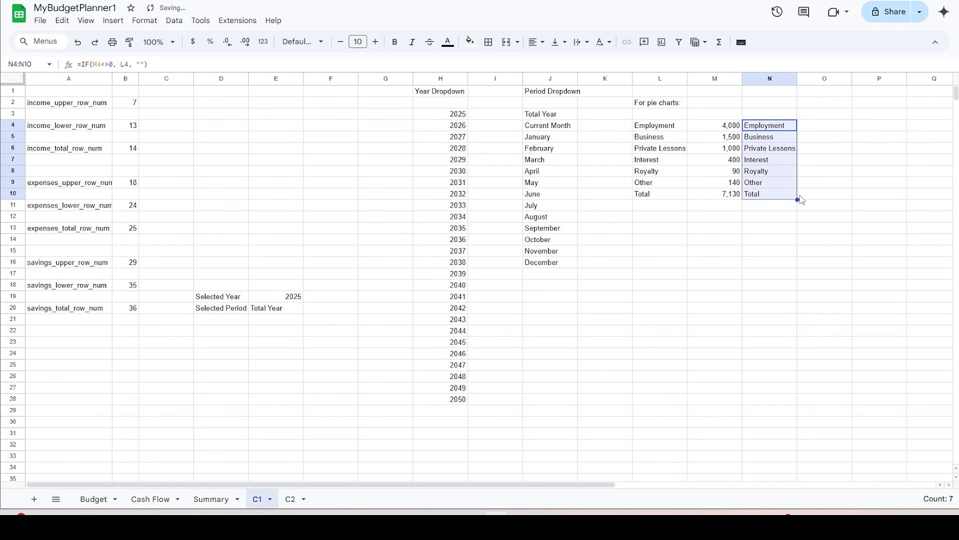
Step: Enter =IF(M4<>0, M4, "") in O4 and fill it down to O10
click(831, 131)
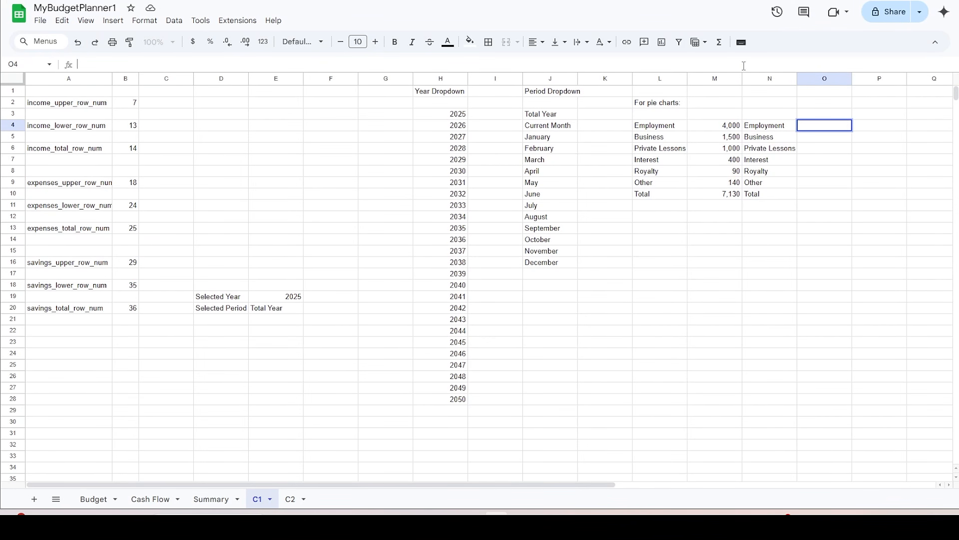
text(=IF(M4<>0, M4, ""))
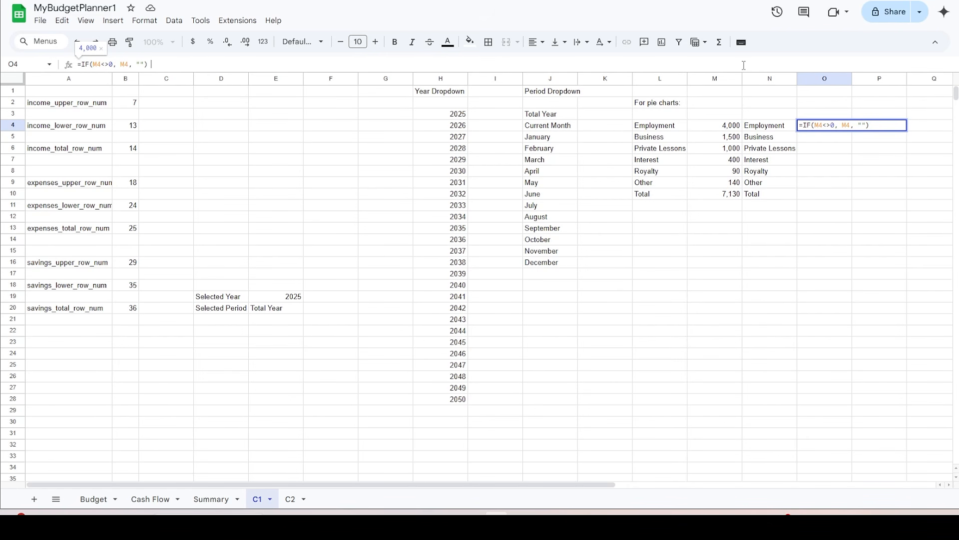
key(Return)
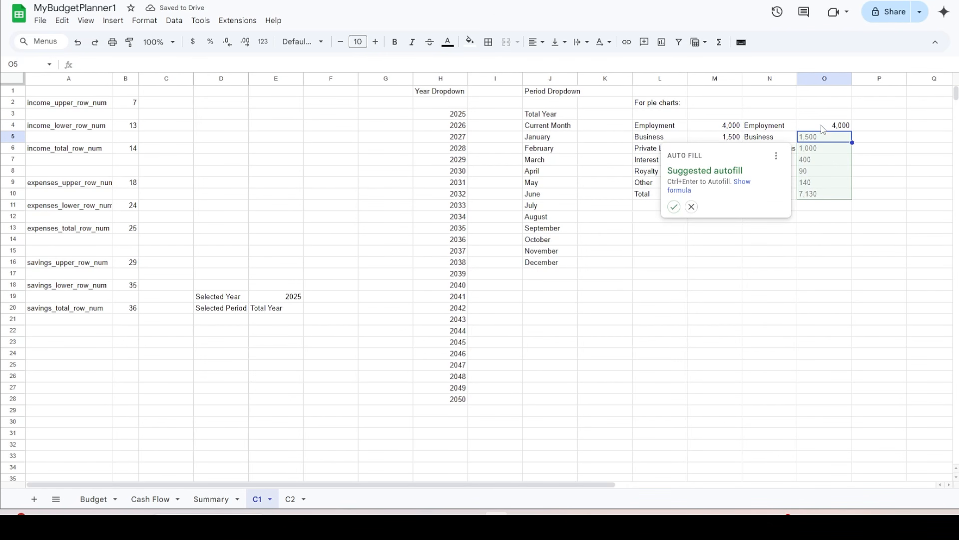
click(822, 127)
drag(853, 131, 857, 195)
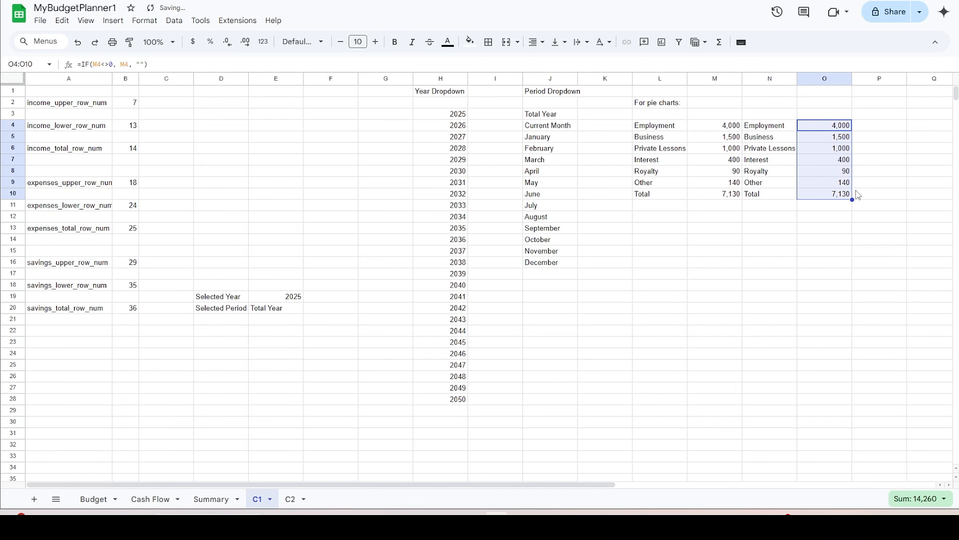
Step: Enter =IFERROR(O4/$O$10, 0) in P4 to calculate the Employment share of the total
click(881, 126)
click(676, 63)
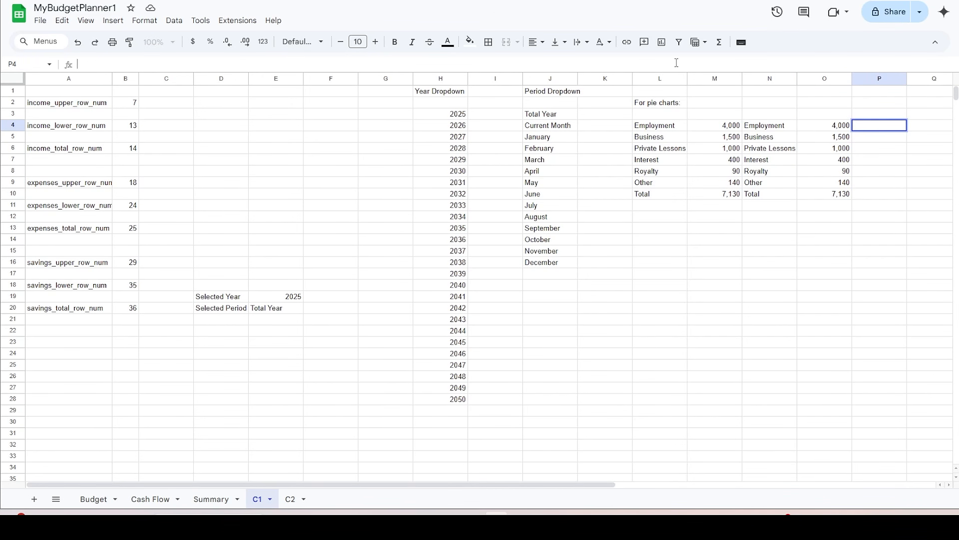
text(=IFERROR(O4/$O$10, 0))
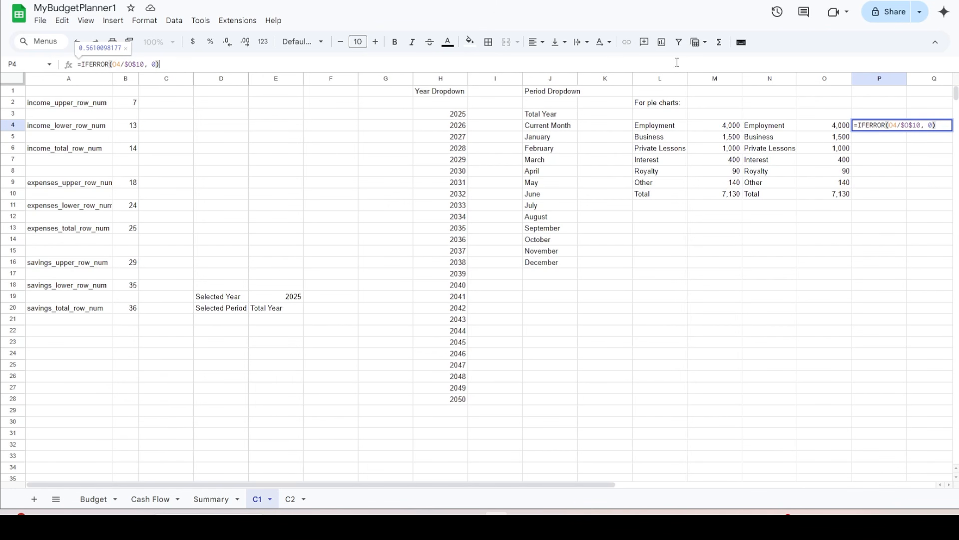
key(Return)
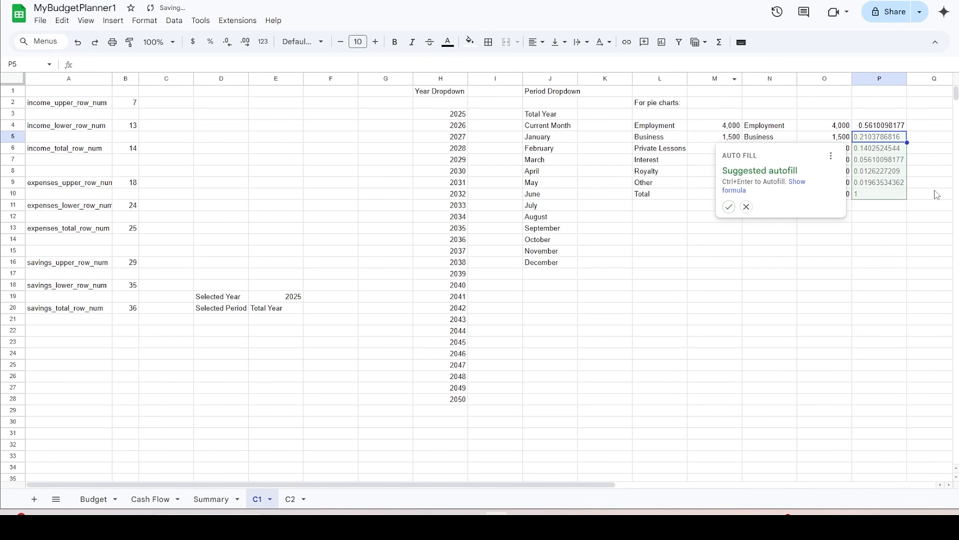
Step: Apply the custom number format 0% to P4 and fill the share formula down to P9
click(892, 129)
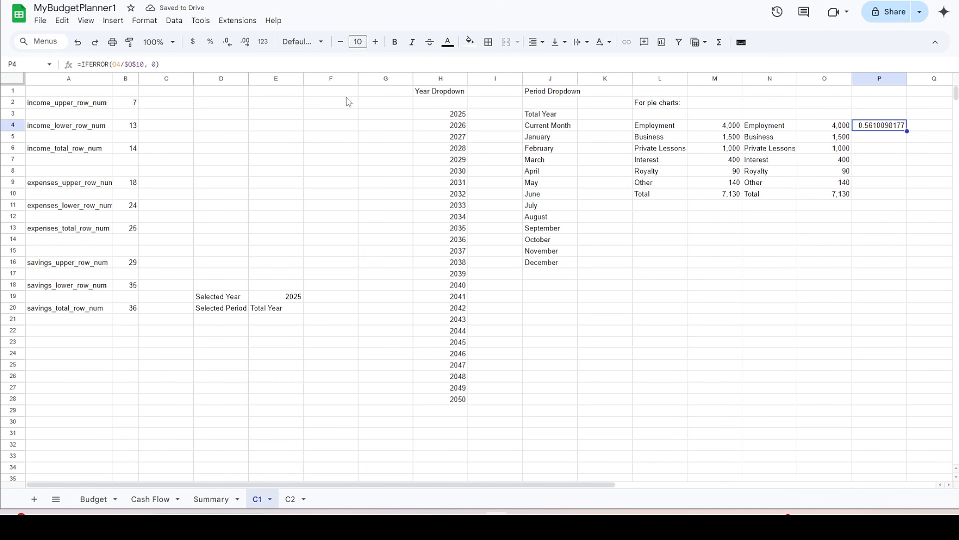
click(145, 22)
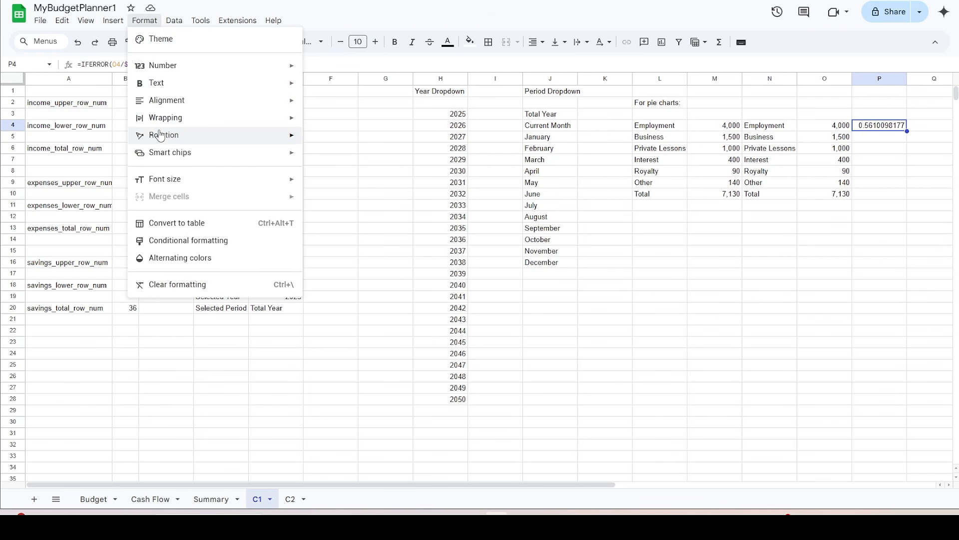
mouse_move(156, 135)
mouse_move(165, 70)
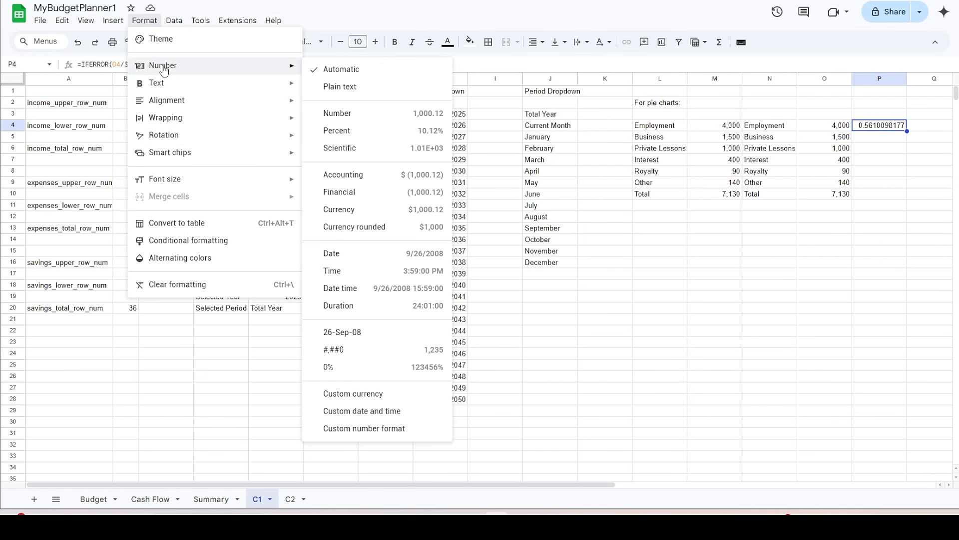
click(390, 428)
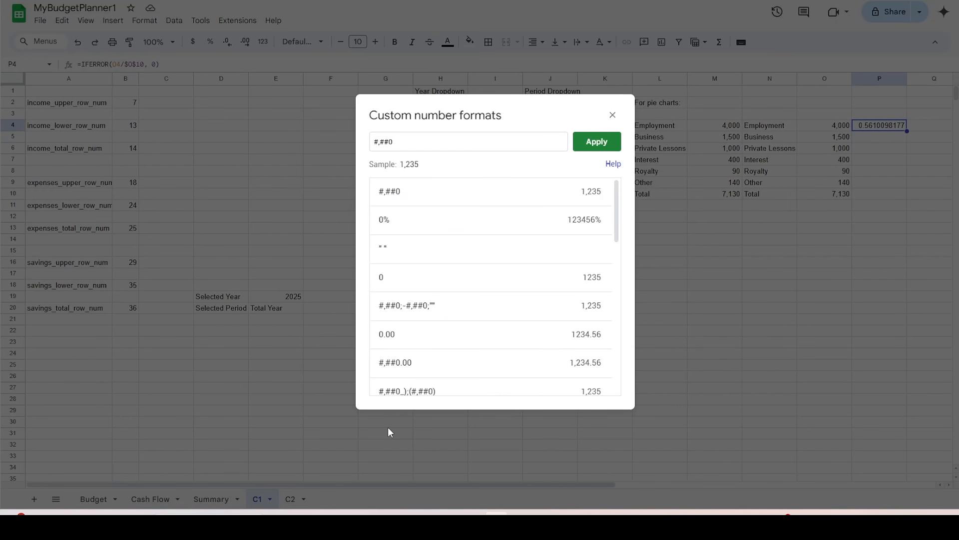
click(489, 227)
click(593, 142)
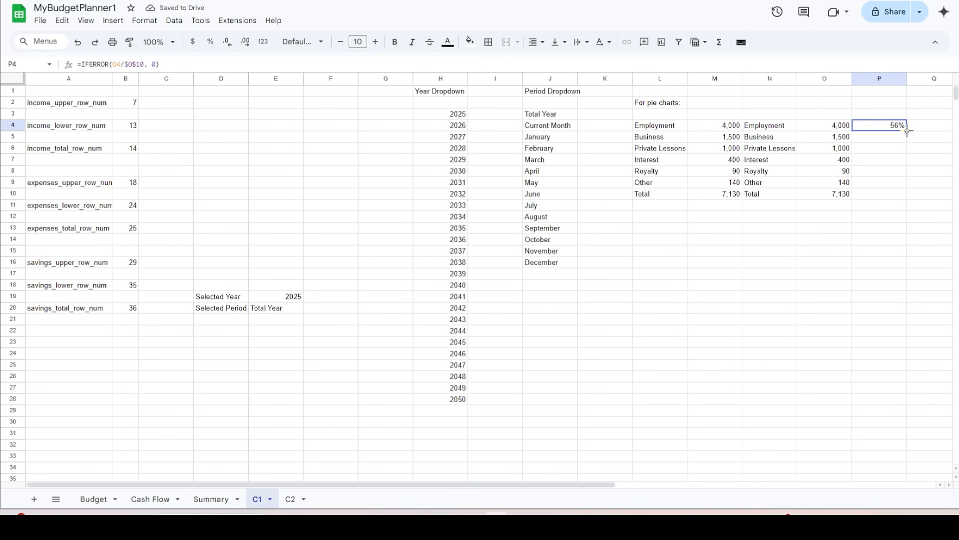
drag(907, 131, 910, 184)
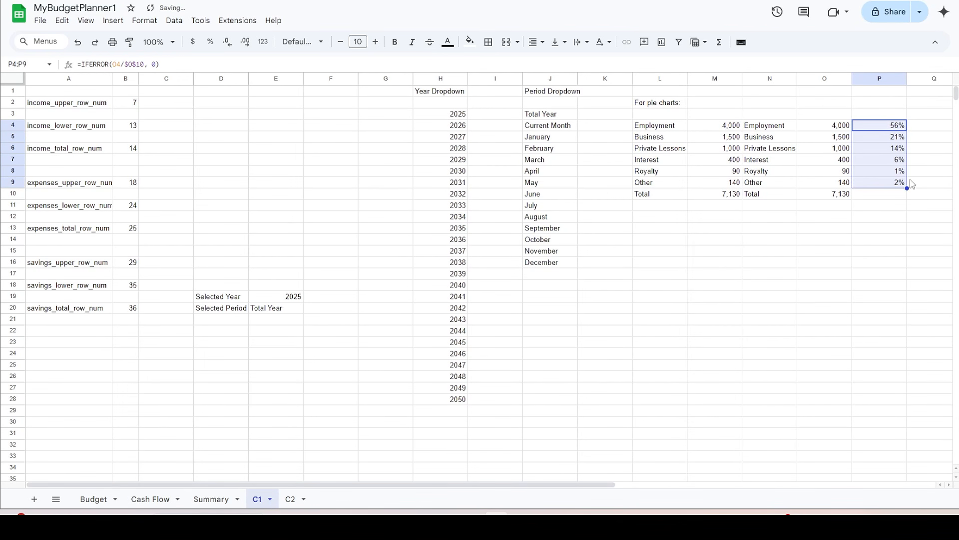
Step: Resize column H on the Summary sheet to 21 pixels
click(884, 218)
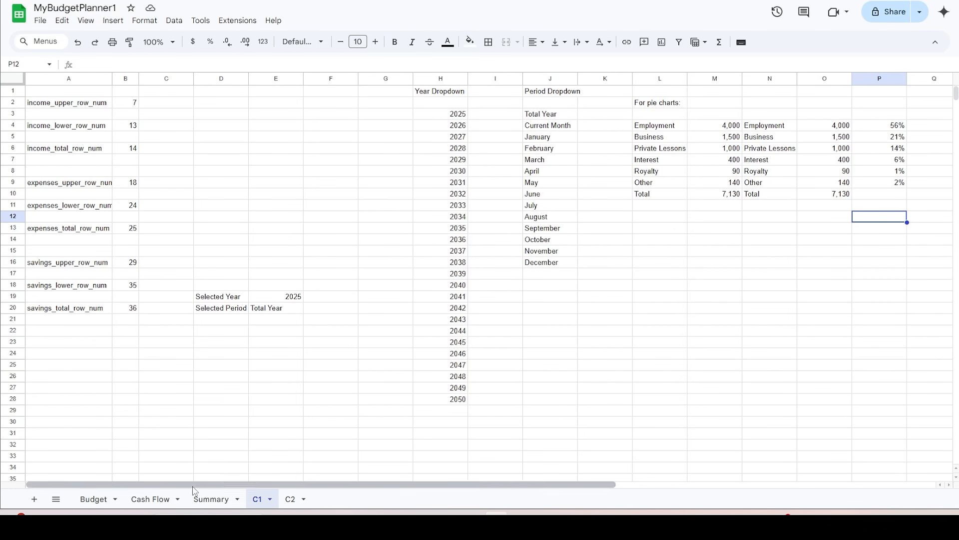
click(204, 502)
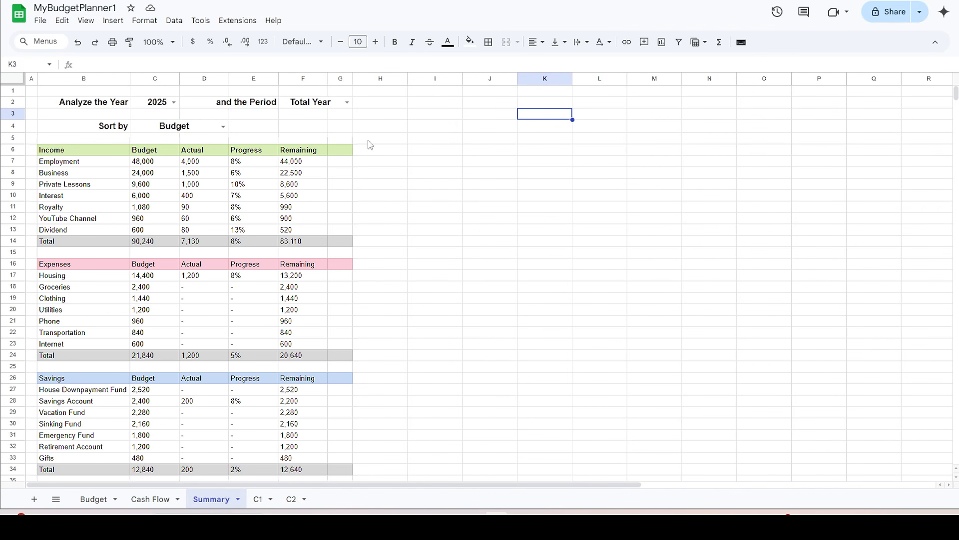
right_click(378, 80)
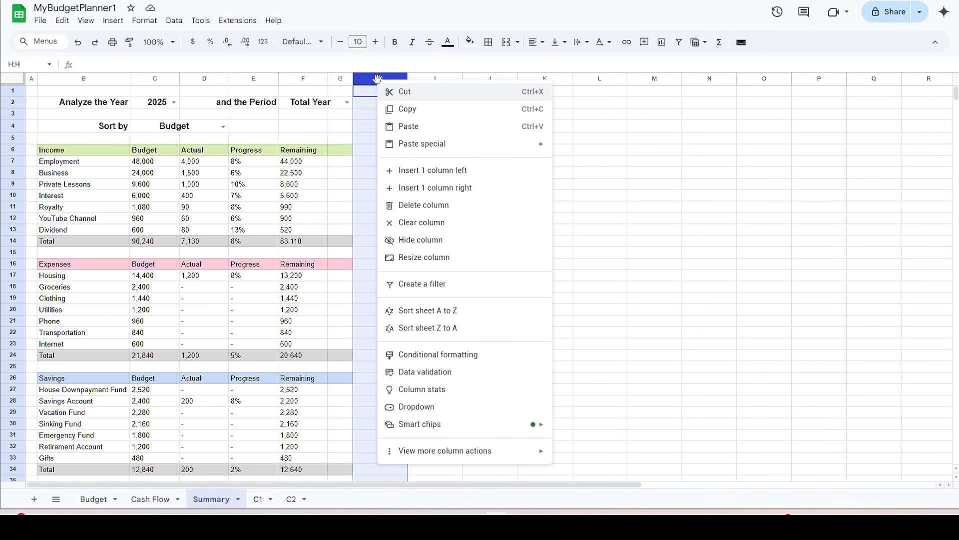
click(432, 257)
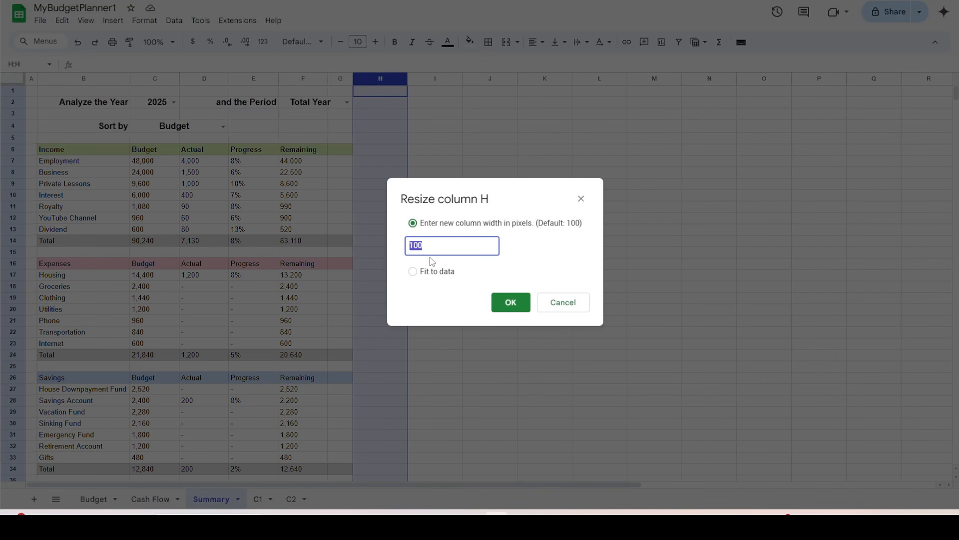
text(21)
click(512, 303)
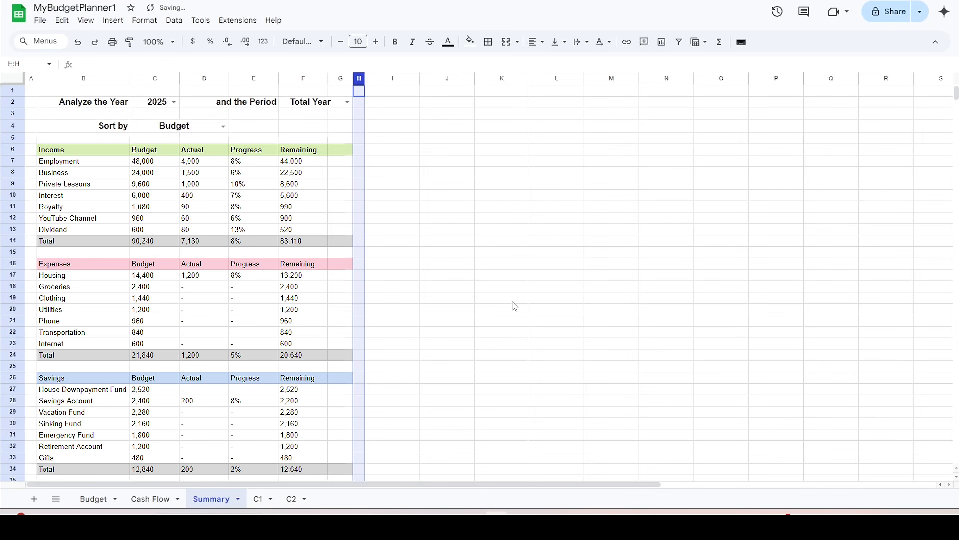
Step: Insert a new empty chart on the Summary sheet with cell I1 selected
click(404, 93)
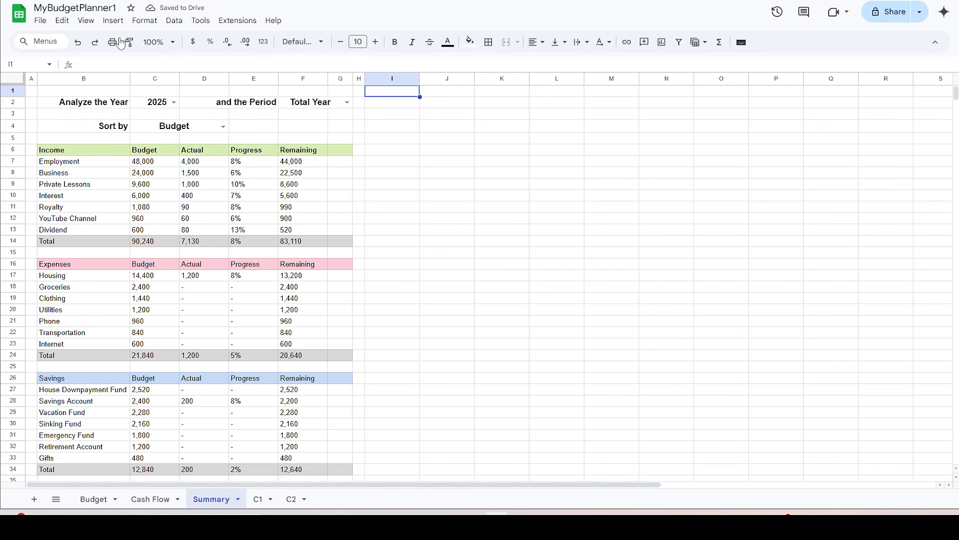
click(113, 21)
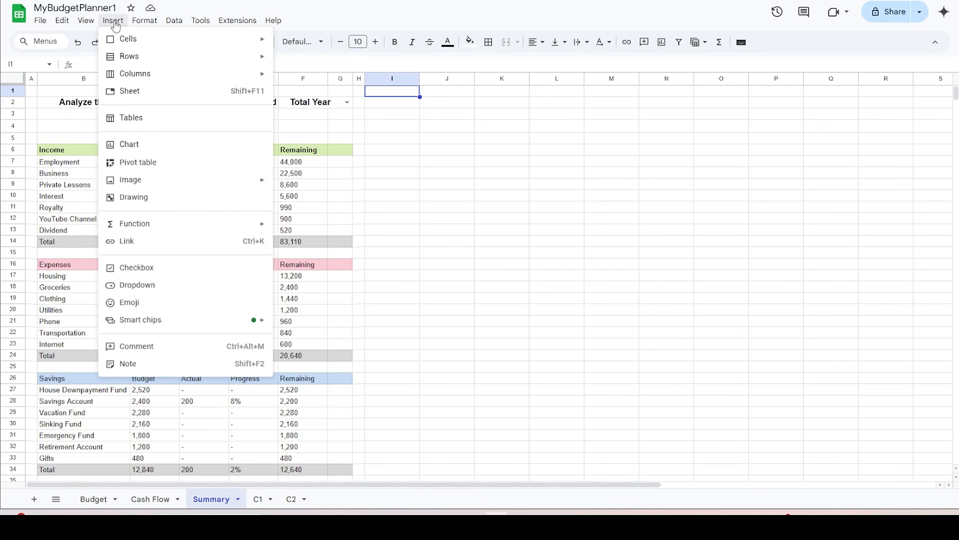
click(129, 144)
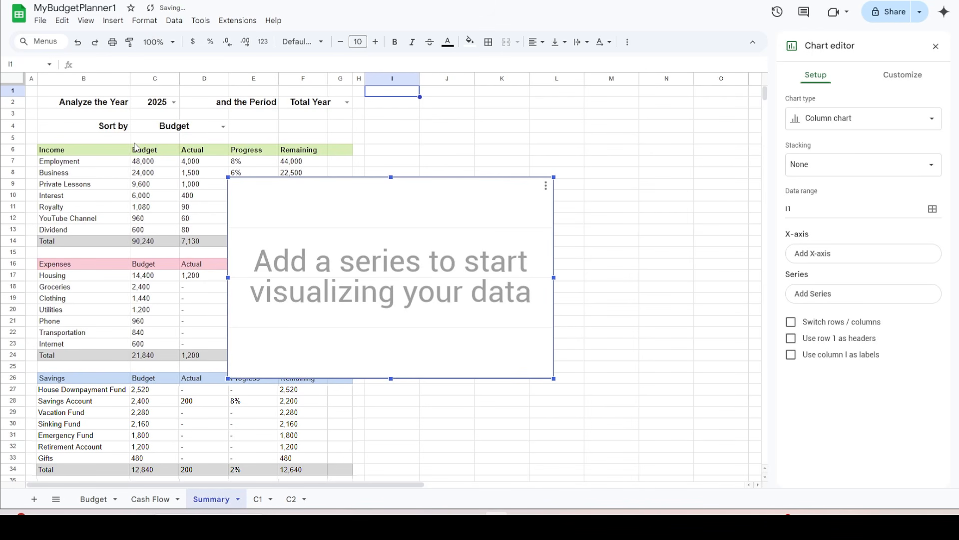
Step: Make the new chart a pie chart with data range C1!P4:P9 and use C1!P4:P9 as its label
click(931, 120)
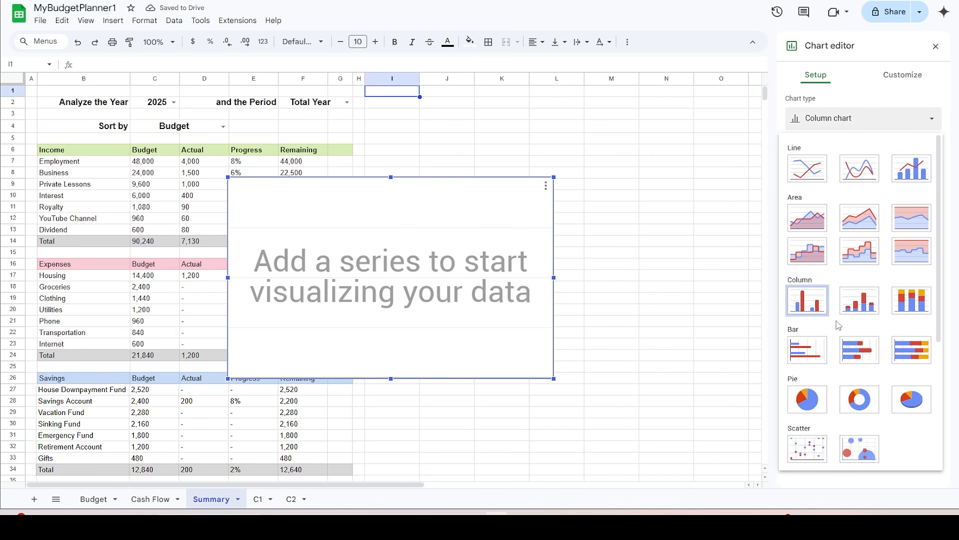
click(816, 402)
text(C1!P4:)
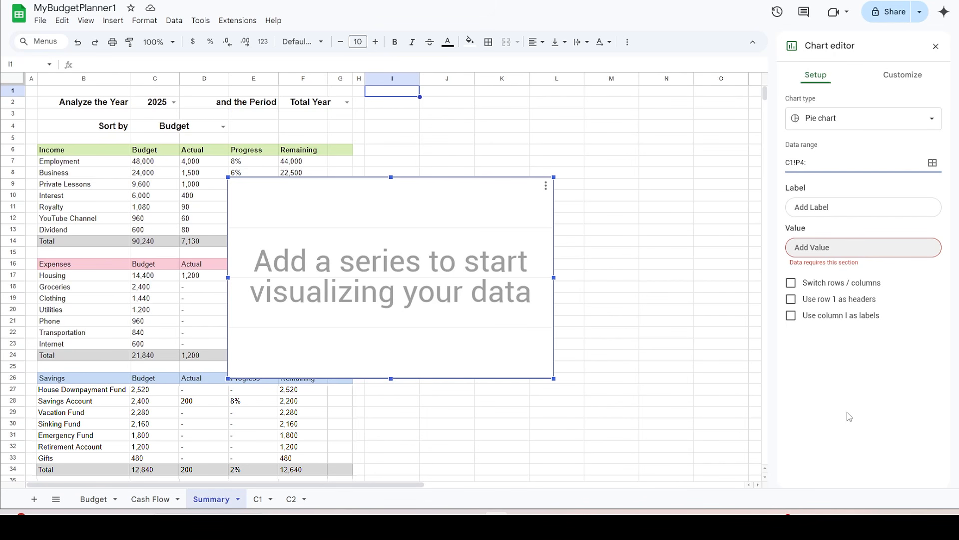
text(9)
key(Return)
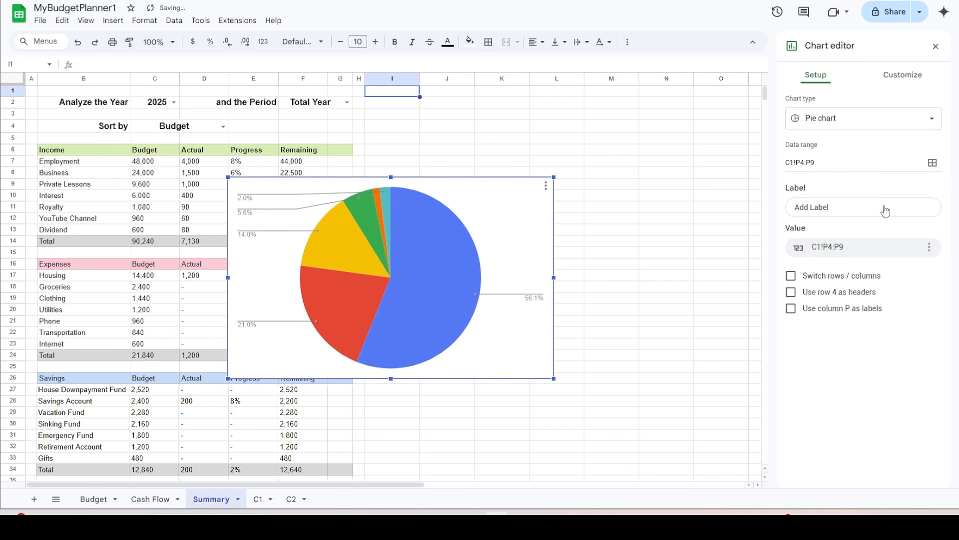
click(820, 211)
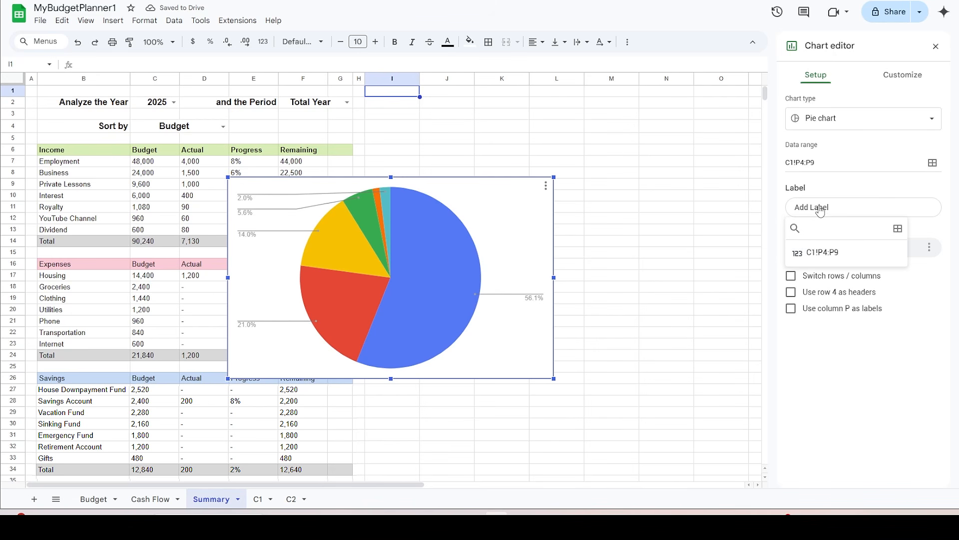
click(833, 255)
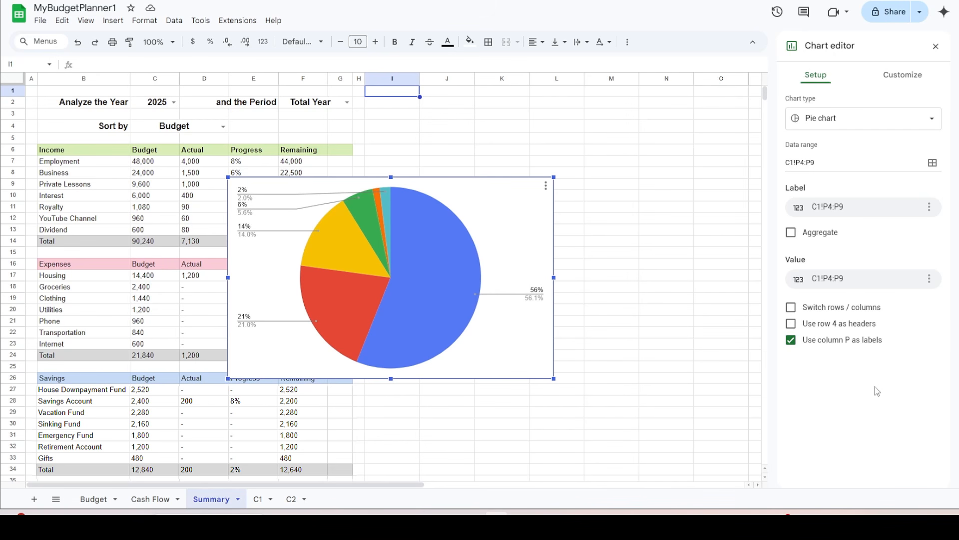
Step: Set the pie chart's chart border color to white
click(904, 76)
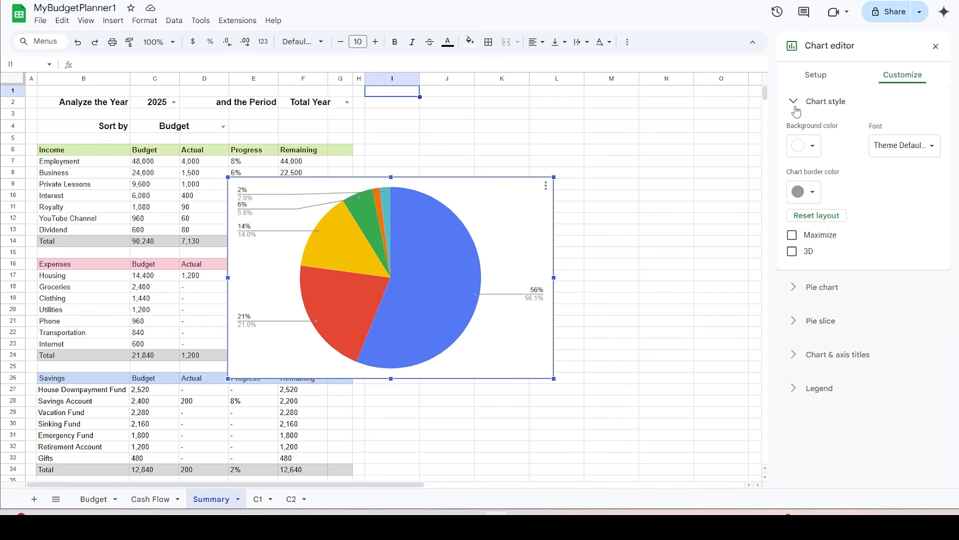
click(814, 195)
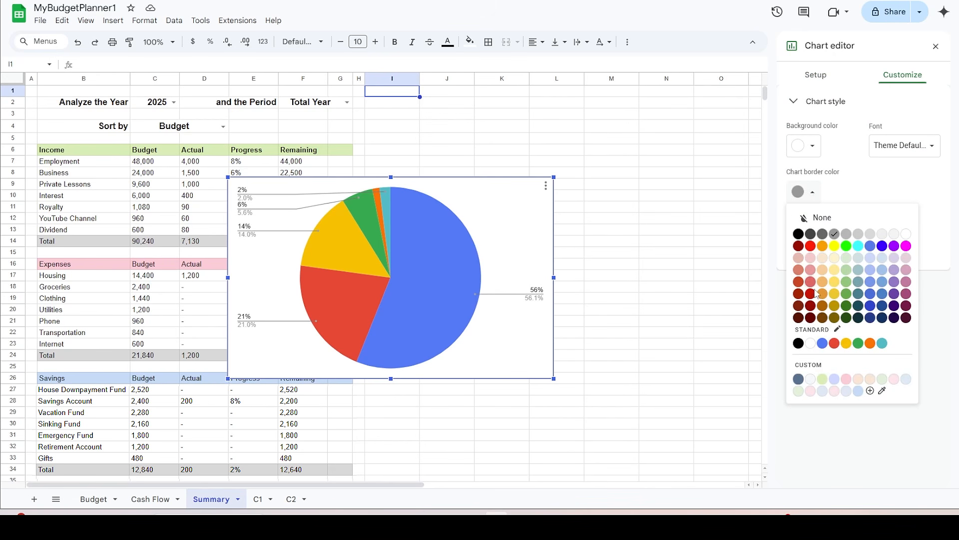
click(810, 343)
Step: Show the Label on the pie slices in bold at font size 10 and close the chart editor
click(794, 288)
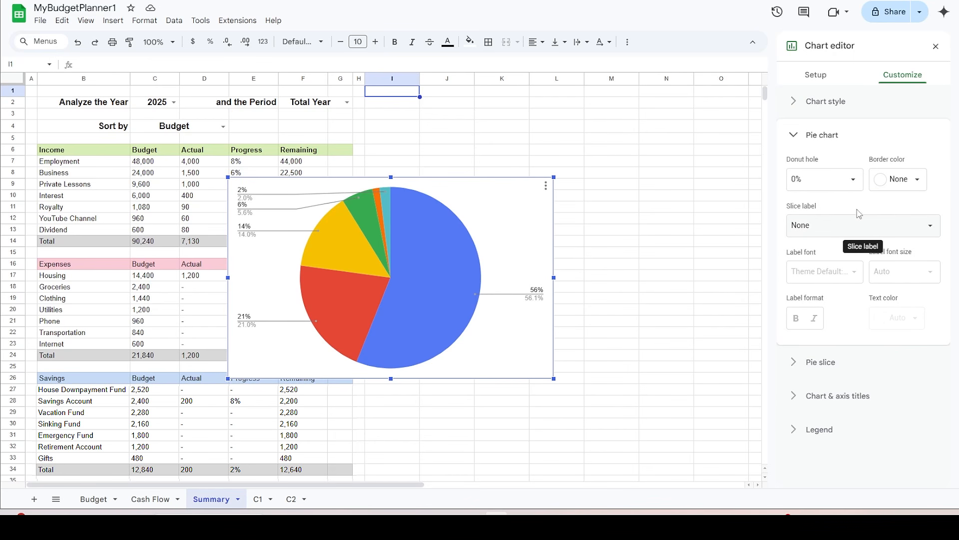
click(931, 229)
click(855, 245)
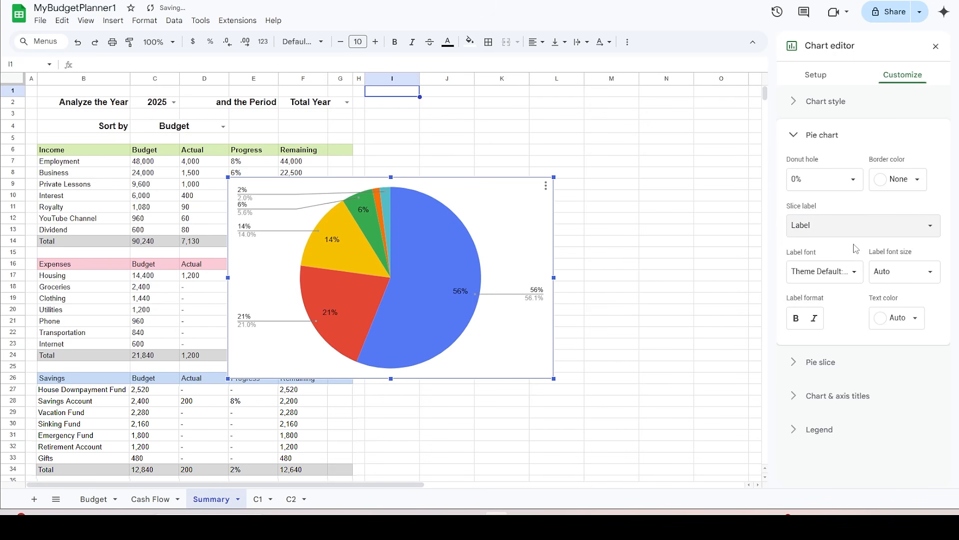
click(931, 272)
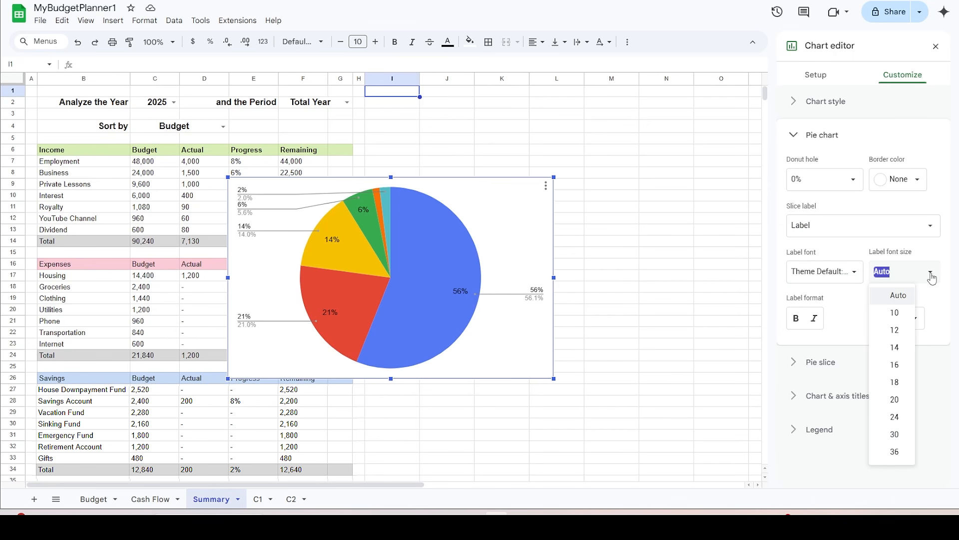
click(895, 315)
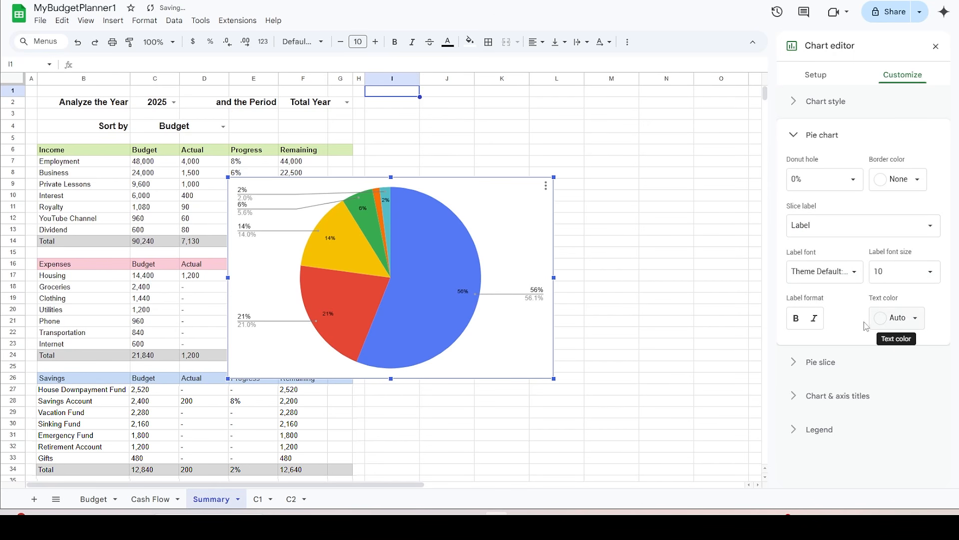
click(794, 319)
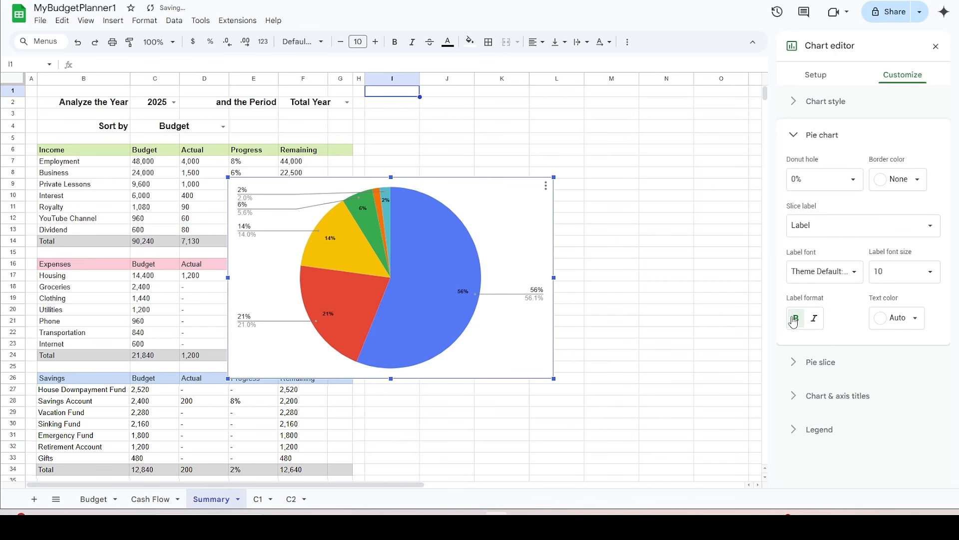
click(936, 46)
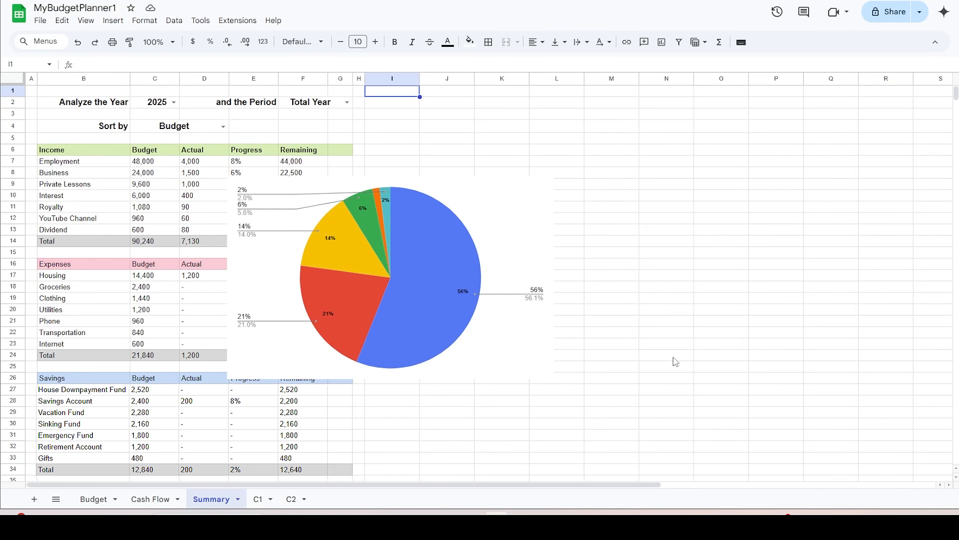
Step: Move the pie chart below the Savings table at row 36 and shrink it to span columns A–B and rows 36–44
click(470, 234)
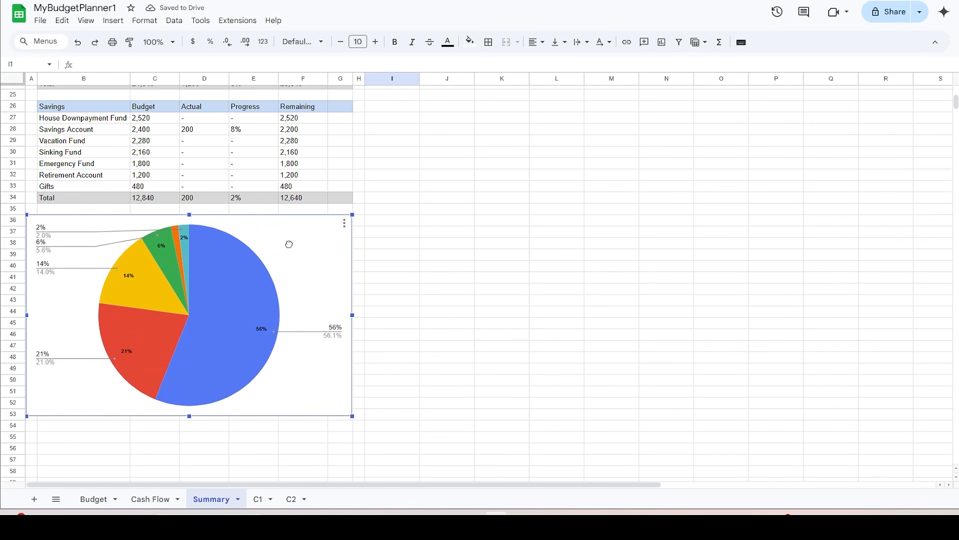
drag(282, 243, 283, 243)
drag(190, 416, 203, 321)
drag(351, 267, 131, 250)
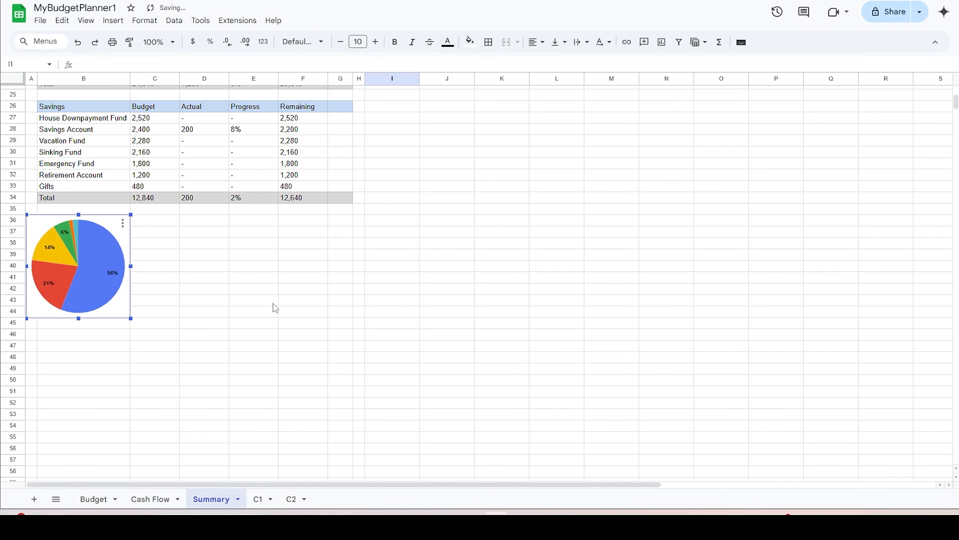
Step: Move the small pie chart beside the Income table, with its upper-left corner at cell I2
scroll(162, 313, up, 1)
drag(107, 275, 472, 125)
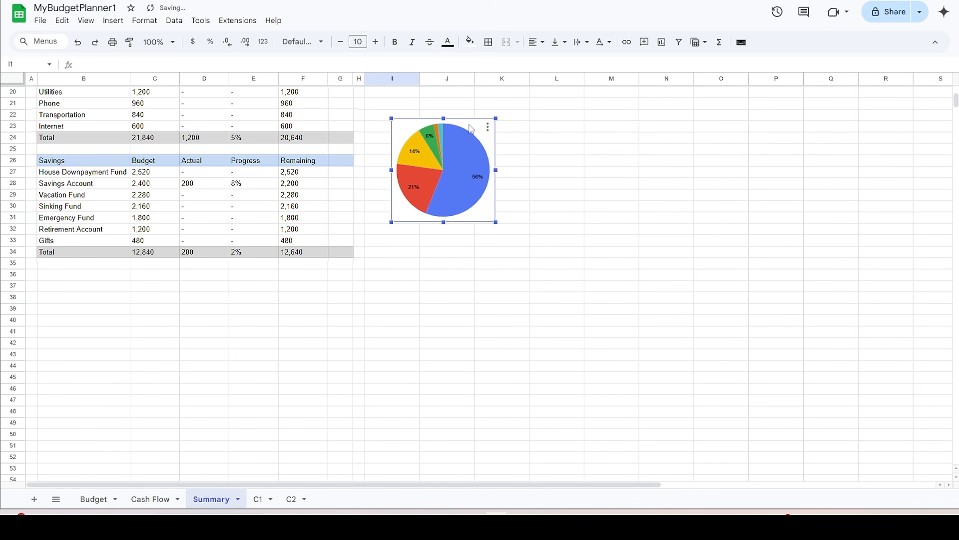
scroll(581, 295, up, 4)
drag(472, 344, 446, 105)
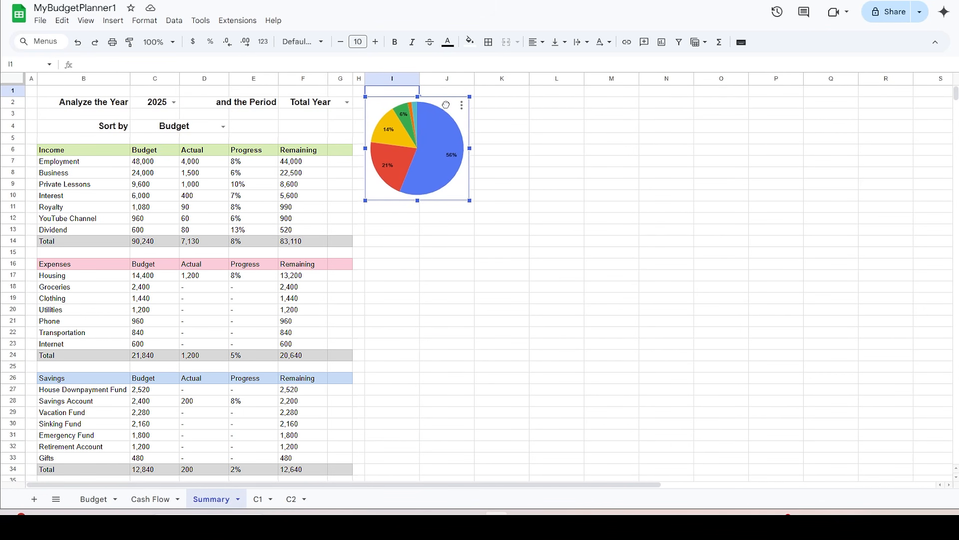
Step: Copy the pie chart and paste one copy at cell I13 and another at cell I26
click(617, 290)
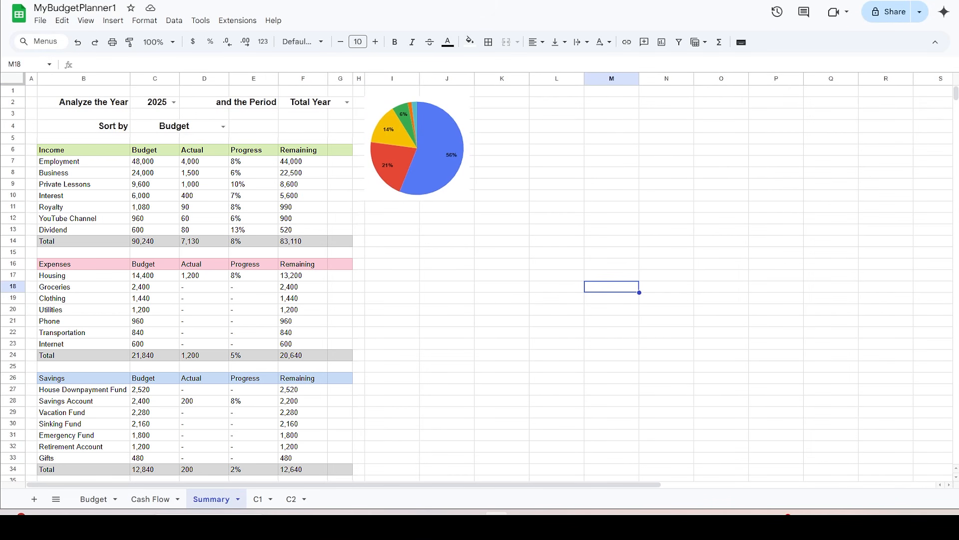
click(457, 189)
key(Escape)
click(392, 233)
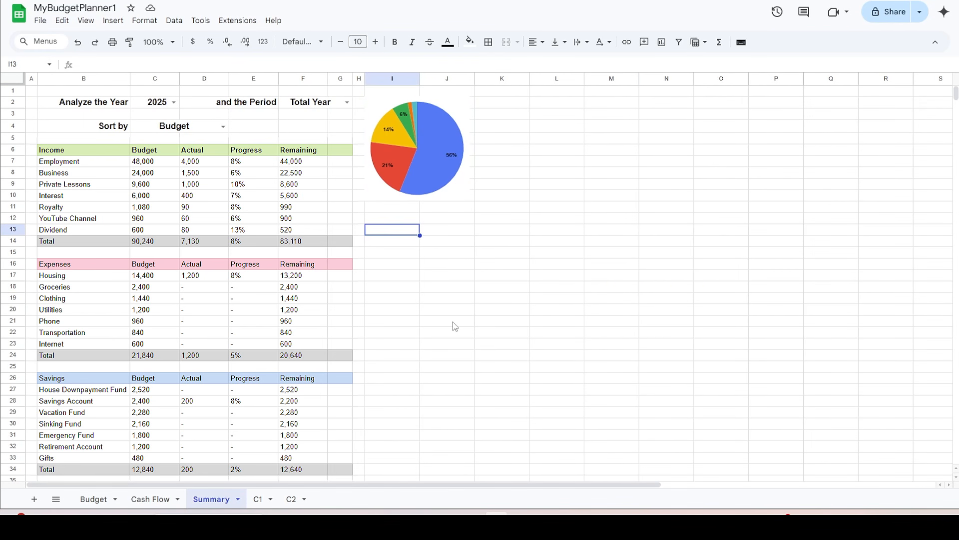
key(ctrl+v)
click(384, 379)
key(ctrl+v)
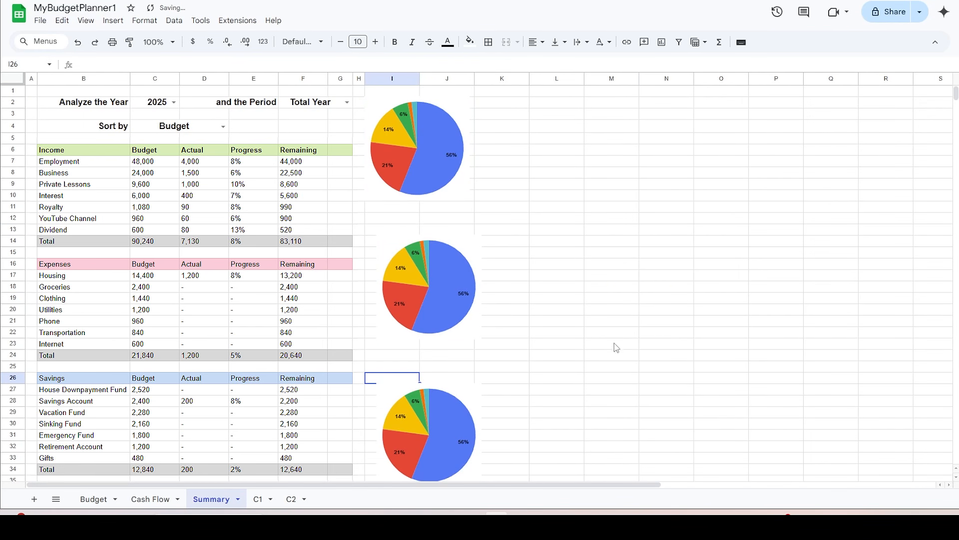
Step: Align the two chart copies under the first in column I, starting at rows 12 and 22
click(461, 247)
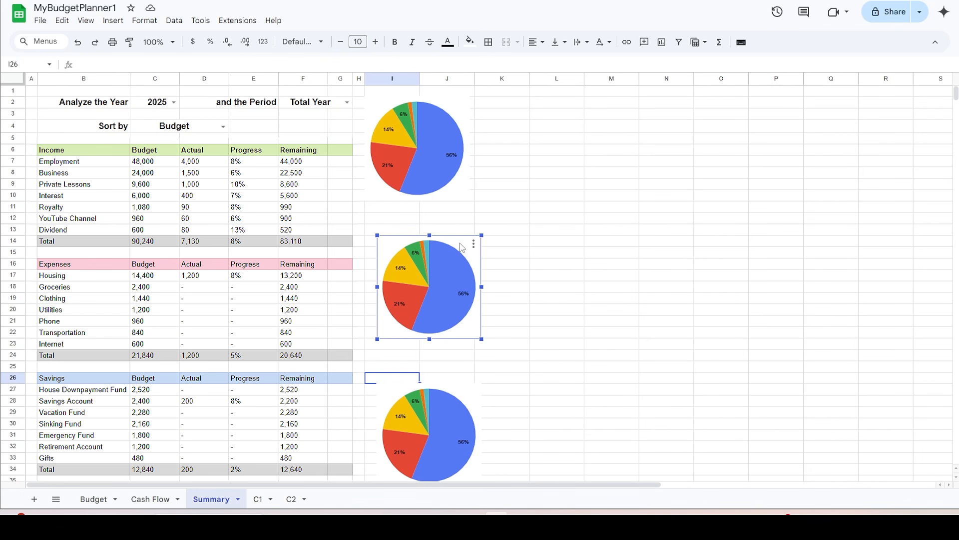
drag(461, 246, 448, 218)
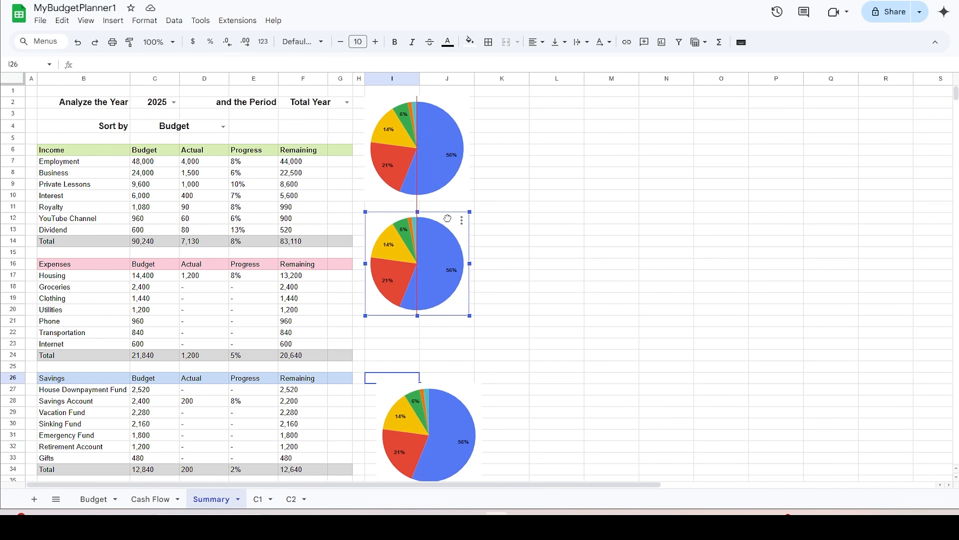
click(470, 389)
drag(469, 389, 455, 335)
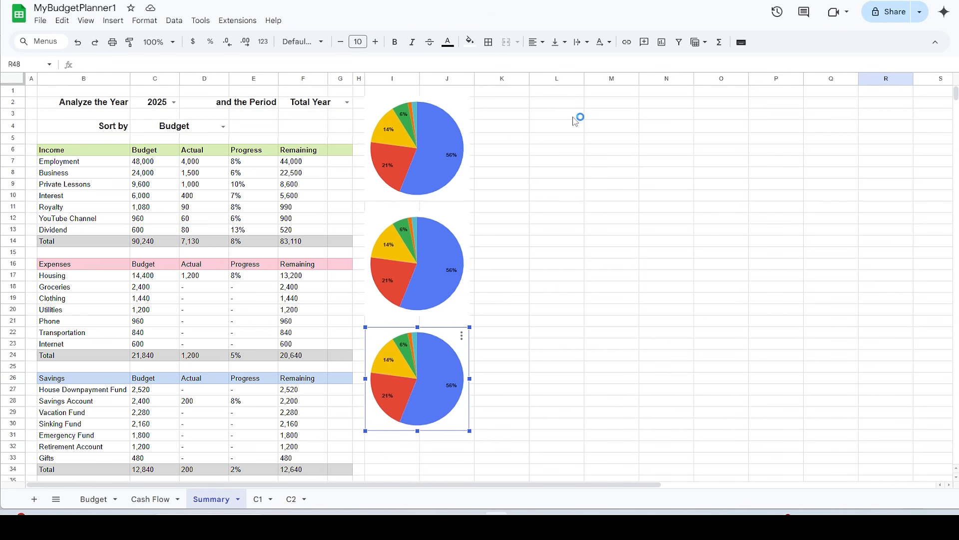
Step: Merge cells L2:M3 and enter the heading Income Summary (Actual)
drag(569, 102, 632, 118)
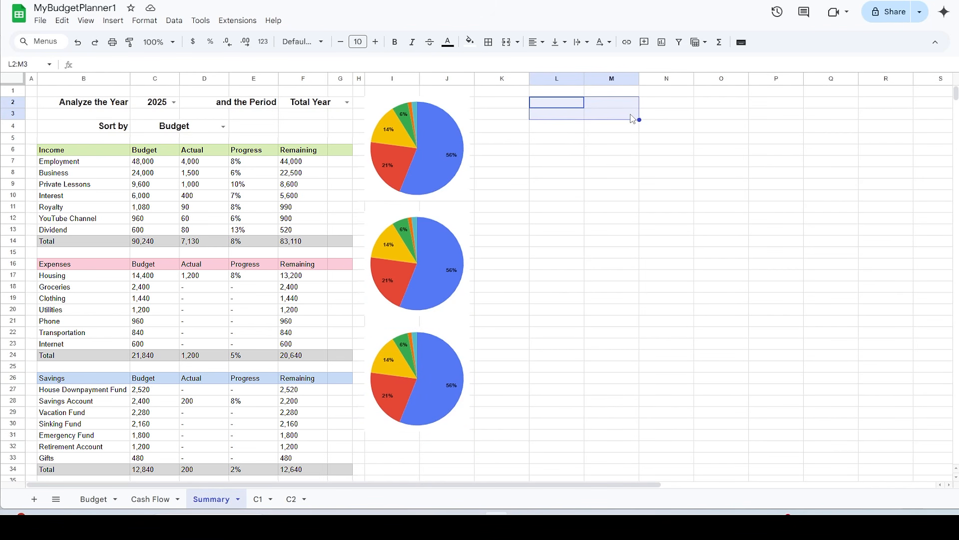
click(506, 42)
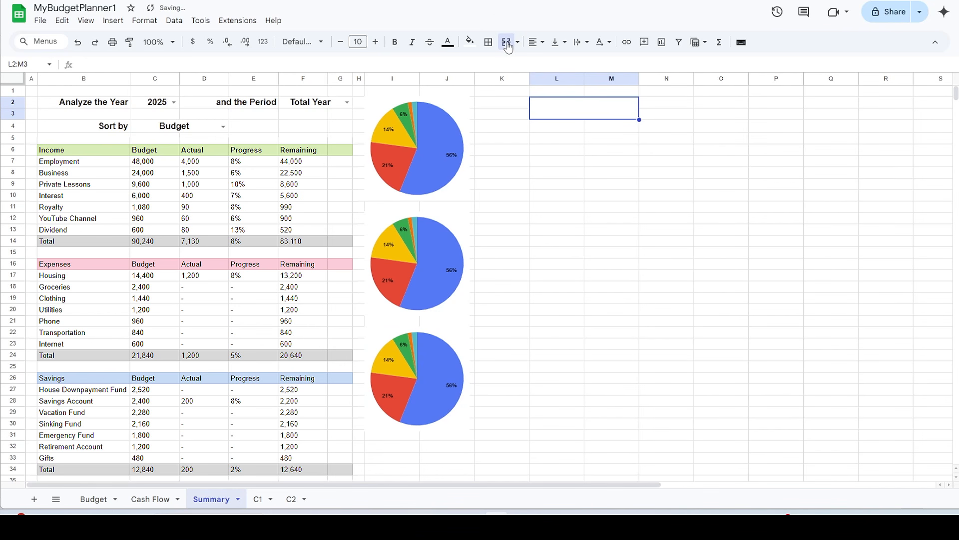
click(457, 63)
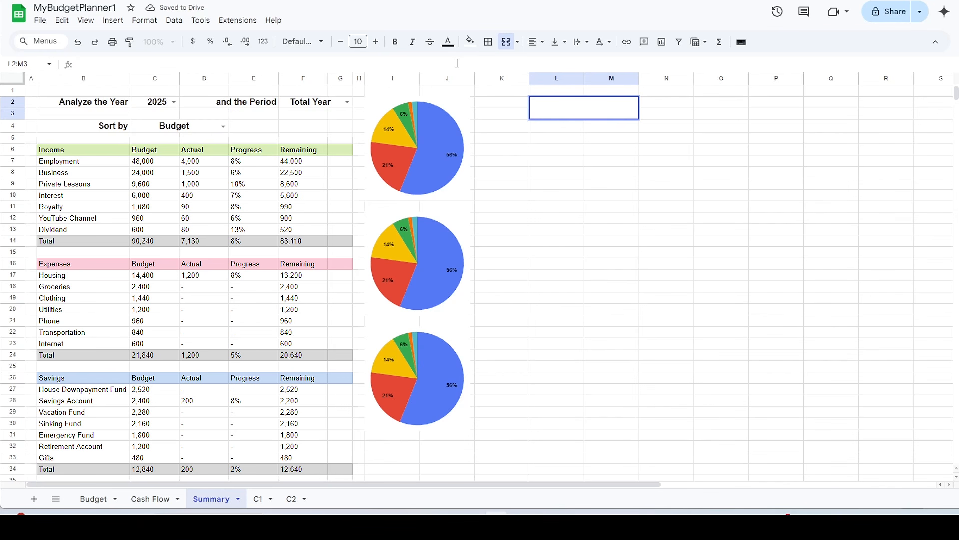
text(Income Summary (Actual))
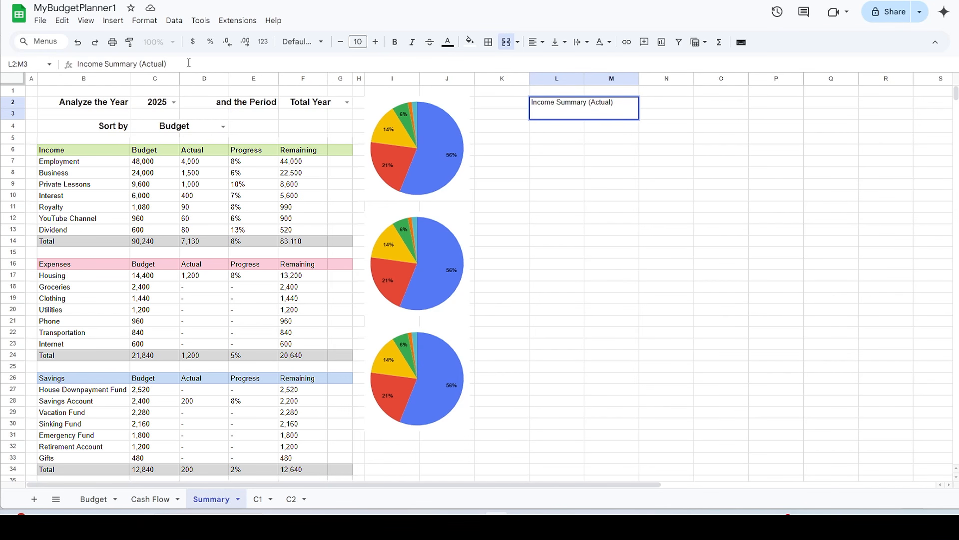
Step: Format the Income Summary (Actual) heading as bold, font size 11, with middle vertical alignment
drag(189, 63, 74, 73)
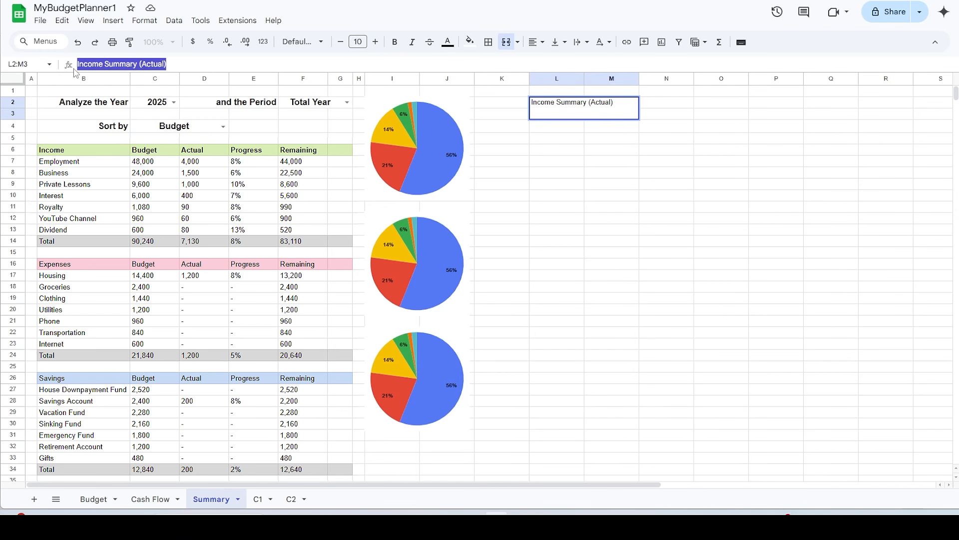
click(375, 42)
click(395, 42)
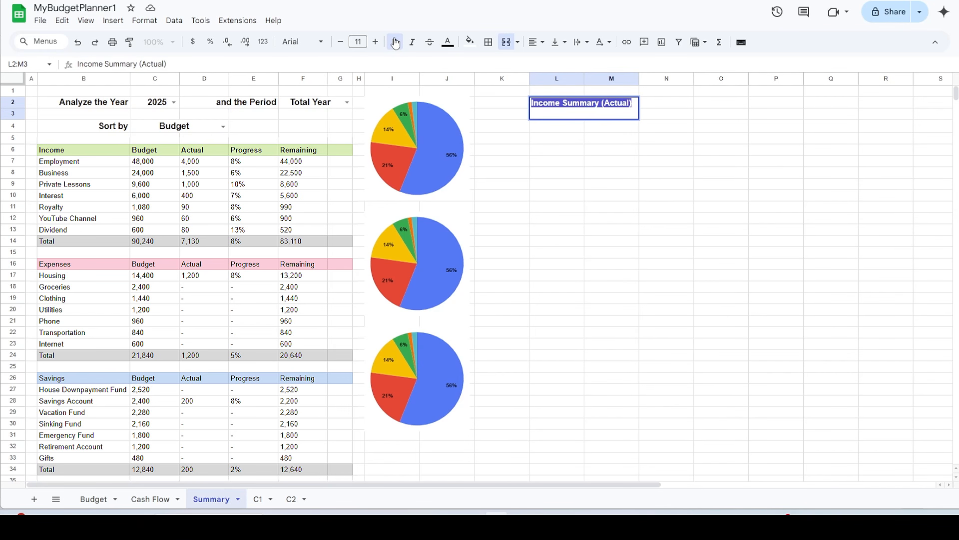
click(557, 42)
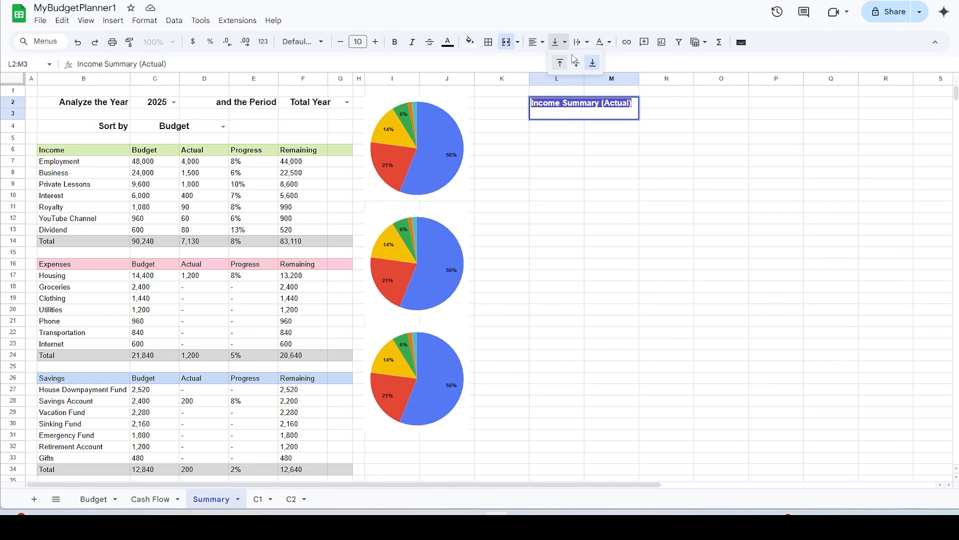
click(575, 63)
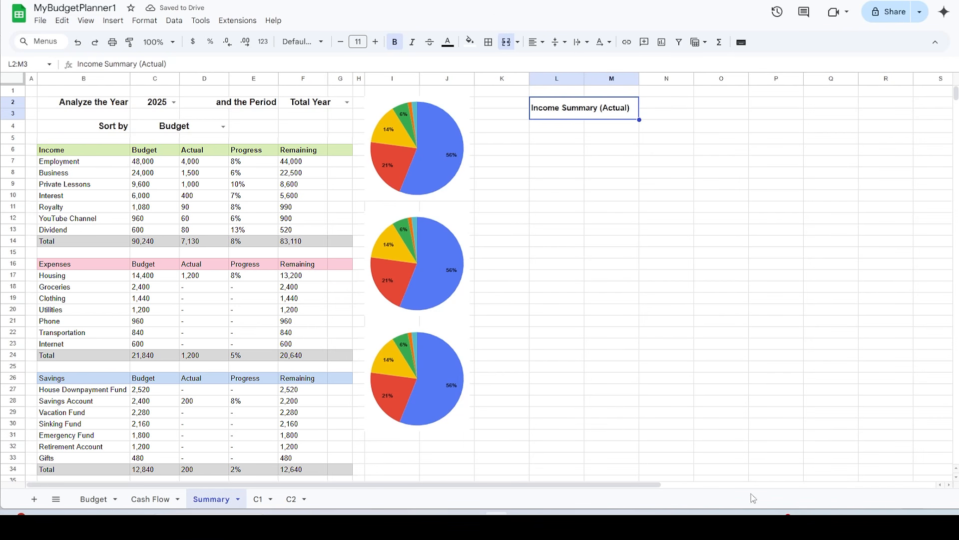
Step: Apply the custom text color #73a03f to the Income Summary (Actual) heading
click(448, 42)
click(519, 229)
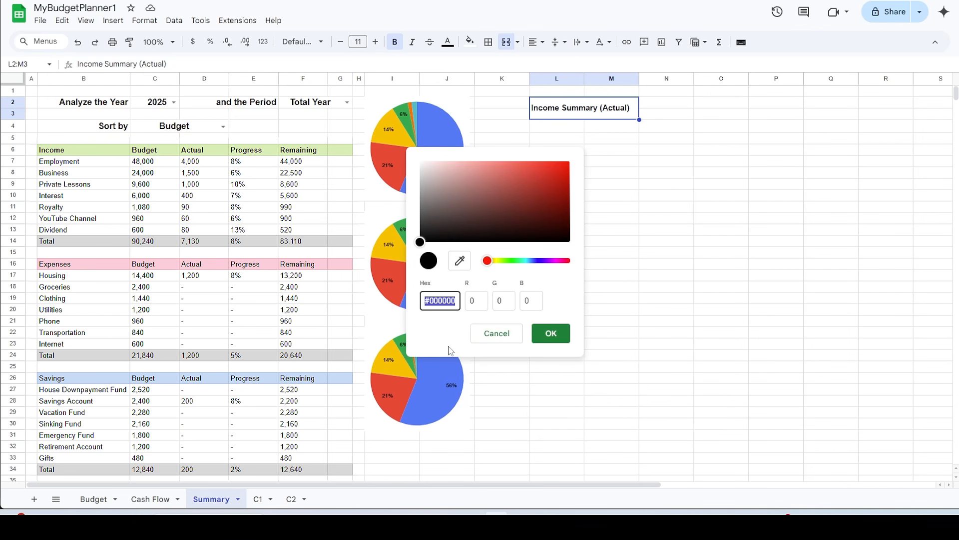
text(#73a03f)
click(552, 332)
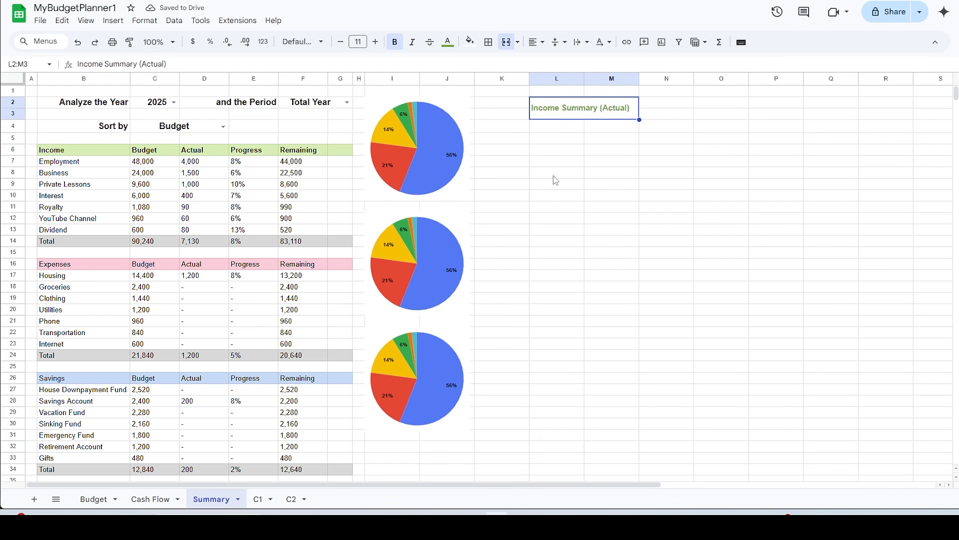
Step: Link L4 to the first income name with ='C1'!N4 and fill the formula through L10
click(559, 131)
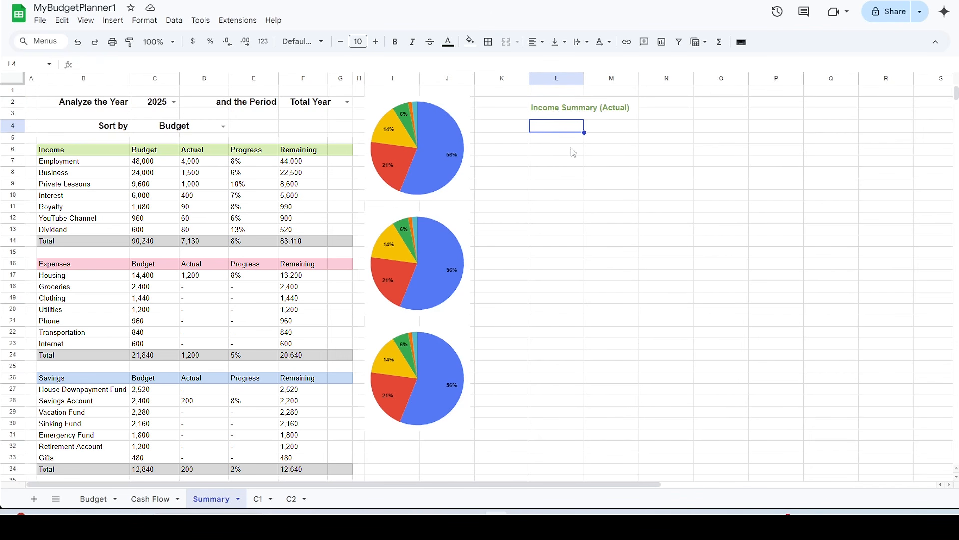
text(='C1'!N4)
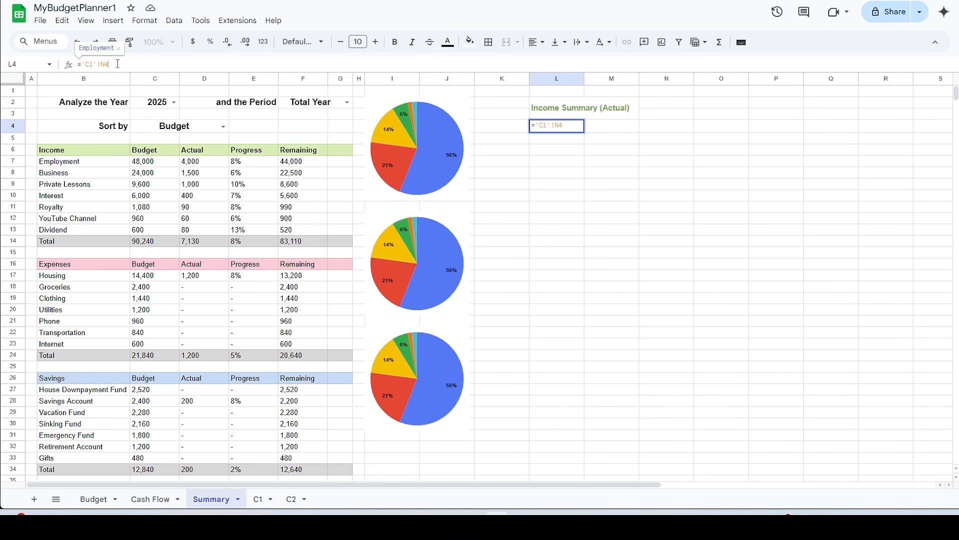
key(Return)
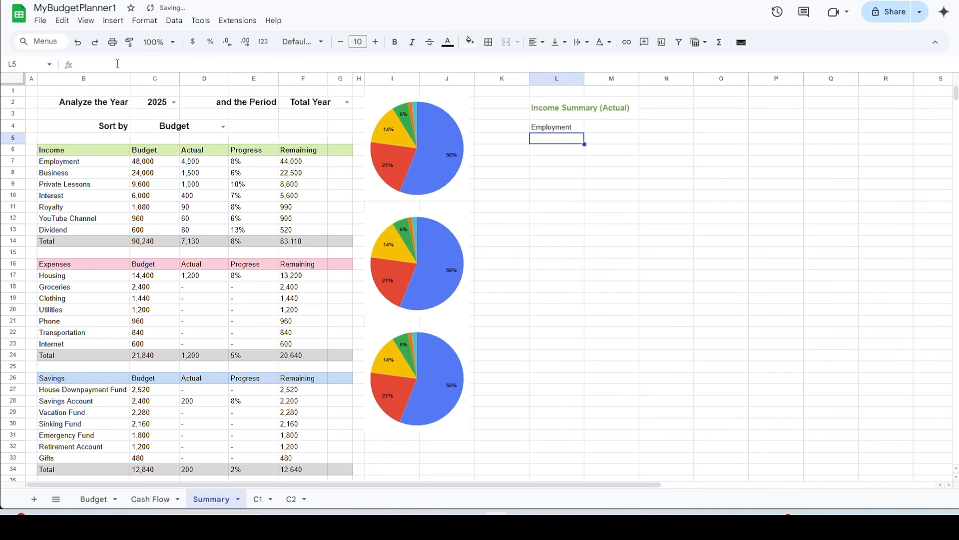
click(577, 128)
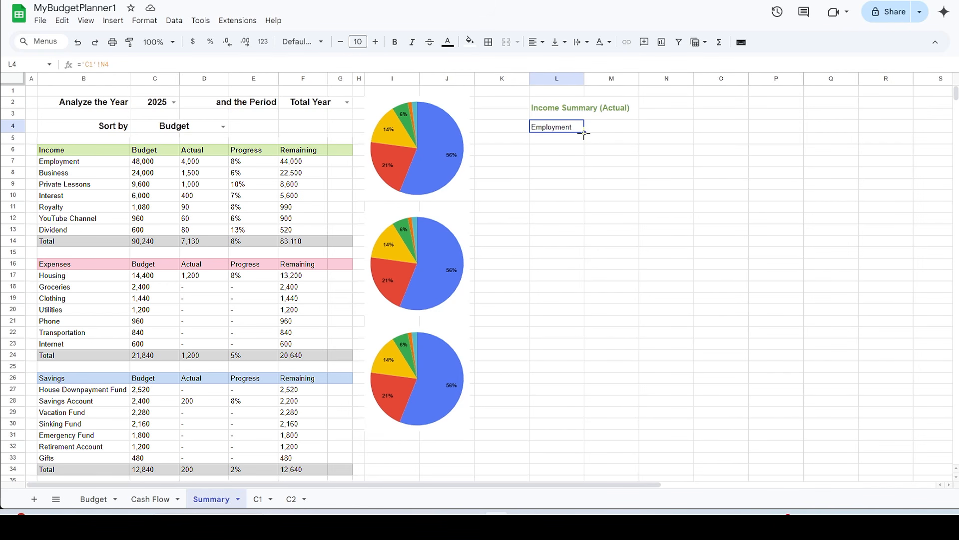
drag(584, 134, 583, 198)
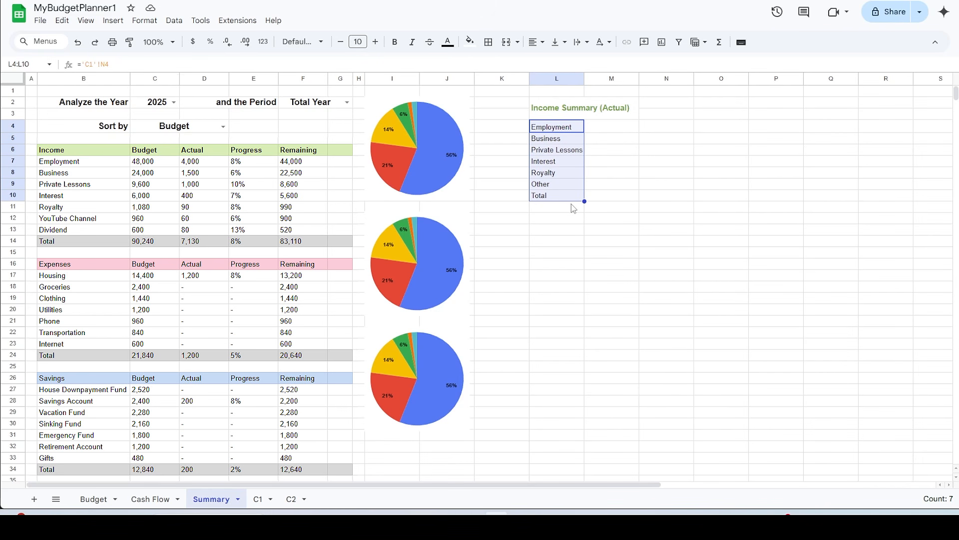
Step: Link M4 to the first actual income amount with ='C1'!O4 and fill the formula through M10
click(612, 127)
click(578, 64)
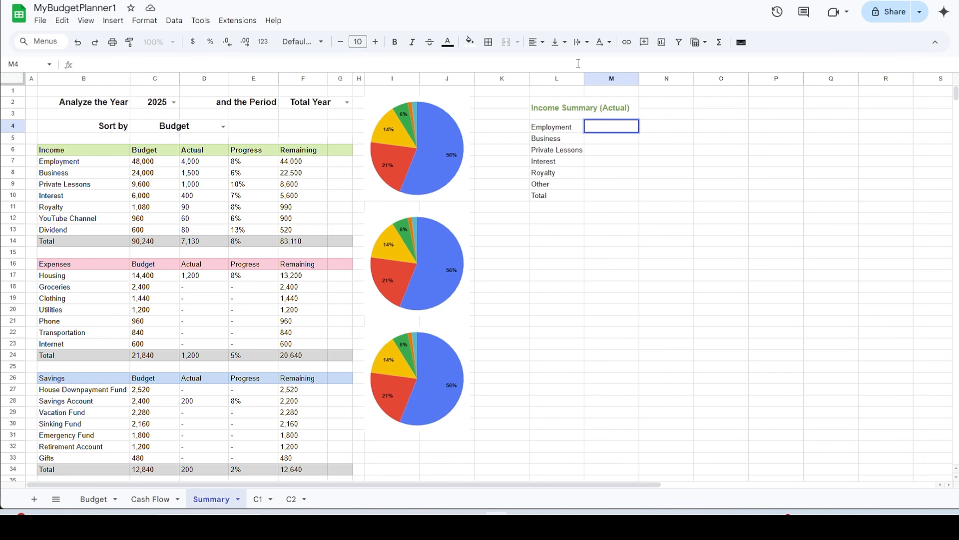
text(='C1'!O4)
key(Return)
click(618, 127)
drag(639, 132, 643, 198)
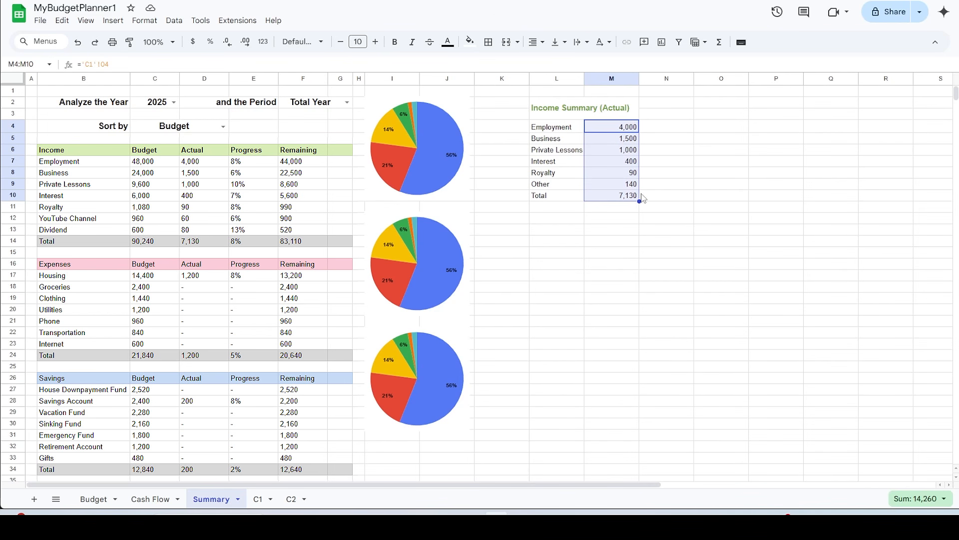
Step: Format the Total row L10:M10 as bold with the custom gray fill #d8d8d8
drag(555, 196, 618, 197)
click(395, 42)
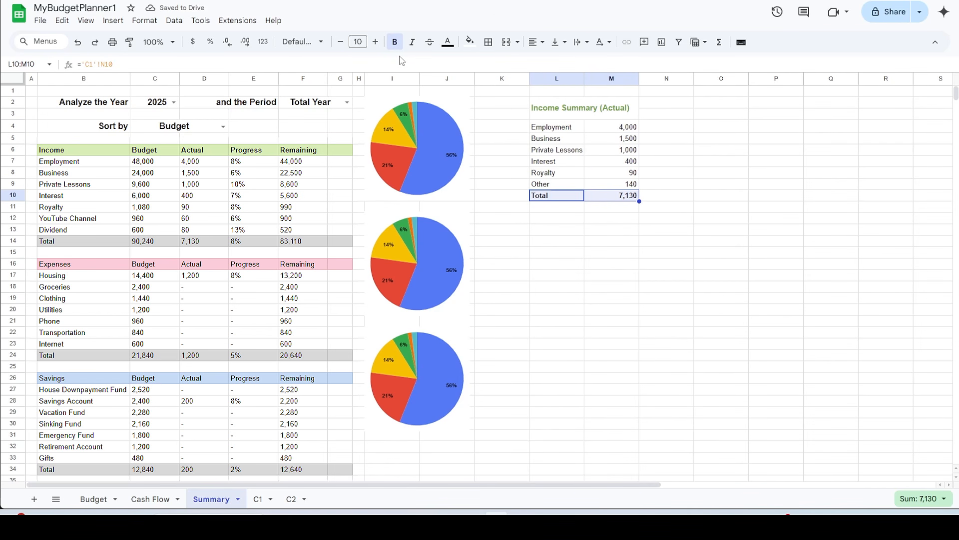
click(469, 42)
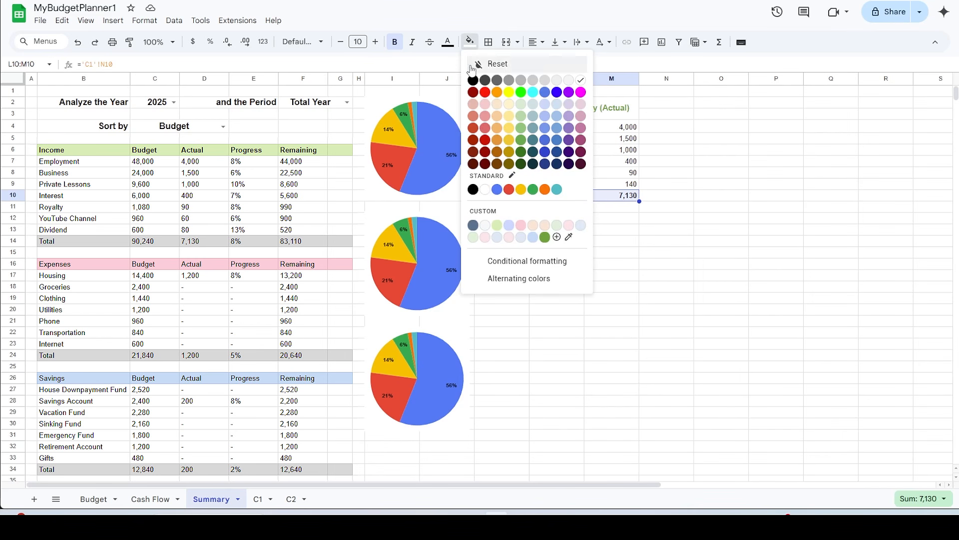
click(553, 238)
text(#d9d9d9)
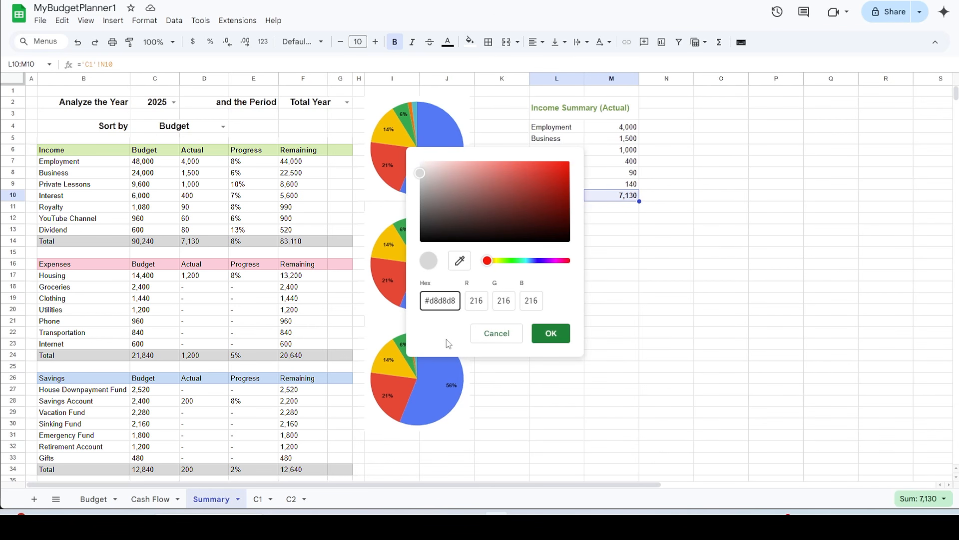
click(551, 333)
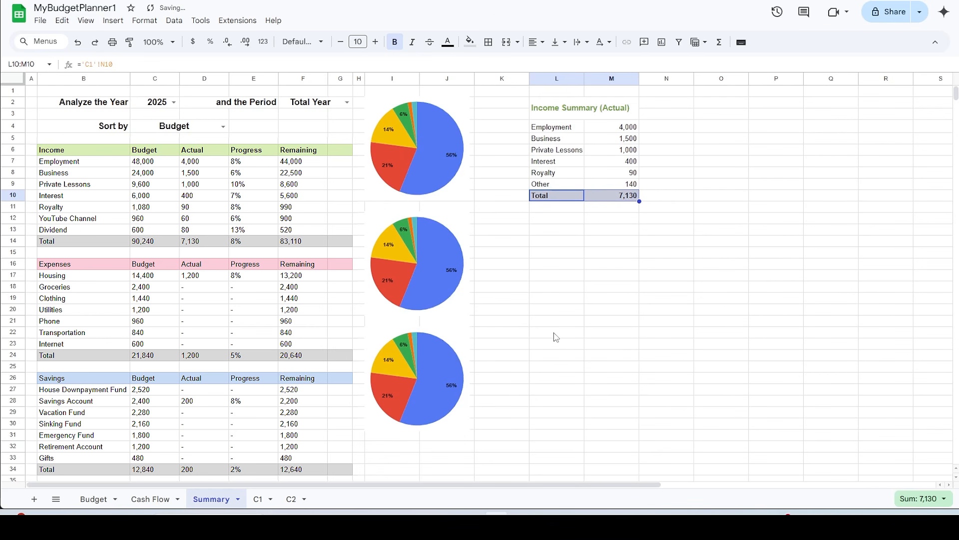
Step: Resize column K to a width of 21 pixels
right_click(497, 82)
click(543, 257)
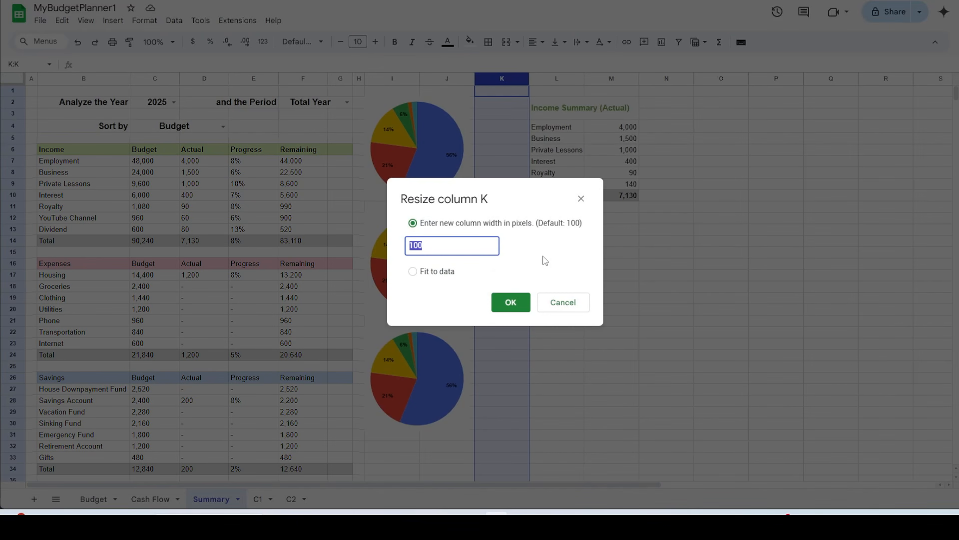
text(21)
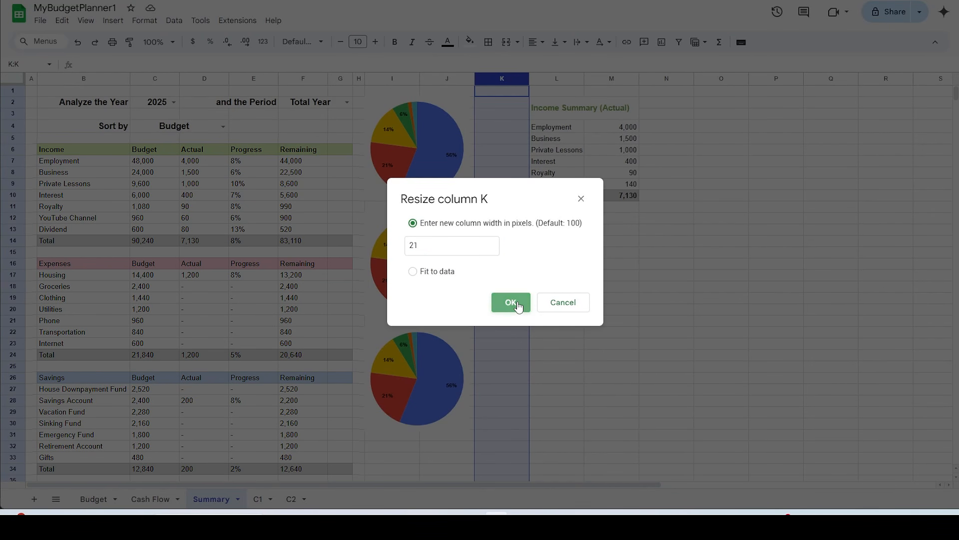
click(514, 302)
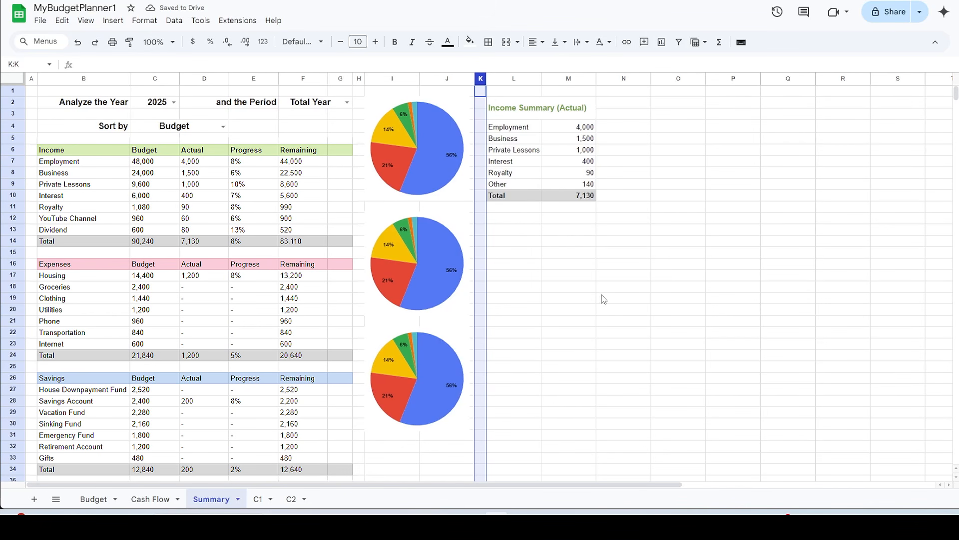
click(560, 242)
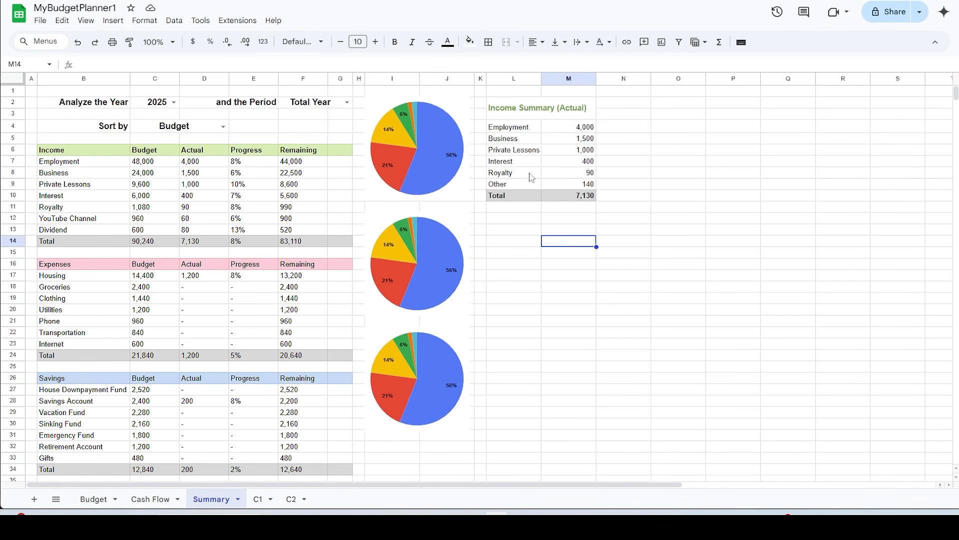
Step: Fill legend cell K4 beside Employment with a custom dark green like the heading's text color
click(481, 127)
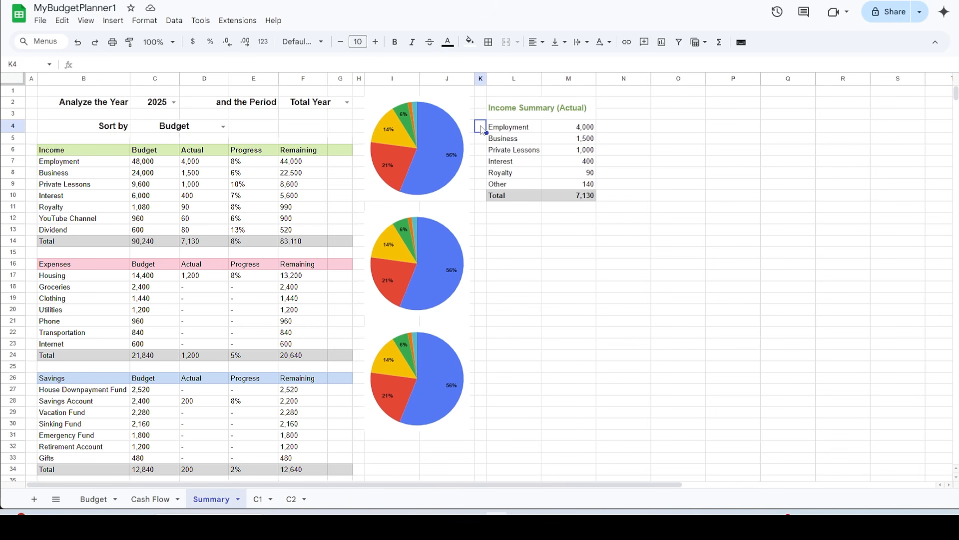
click(470, 42)
click(570, 237)
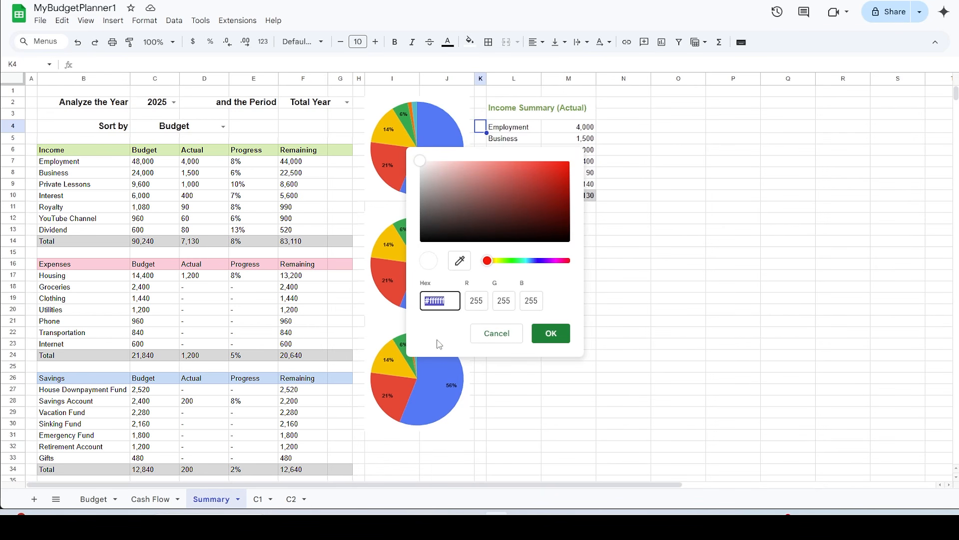
text(#73a652)
click(551, 334)
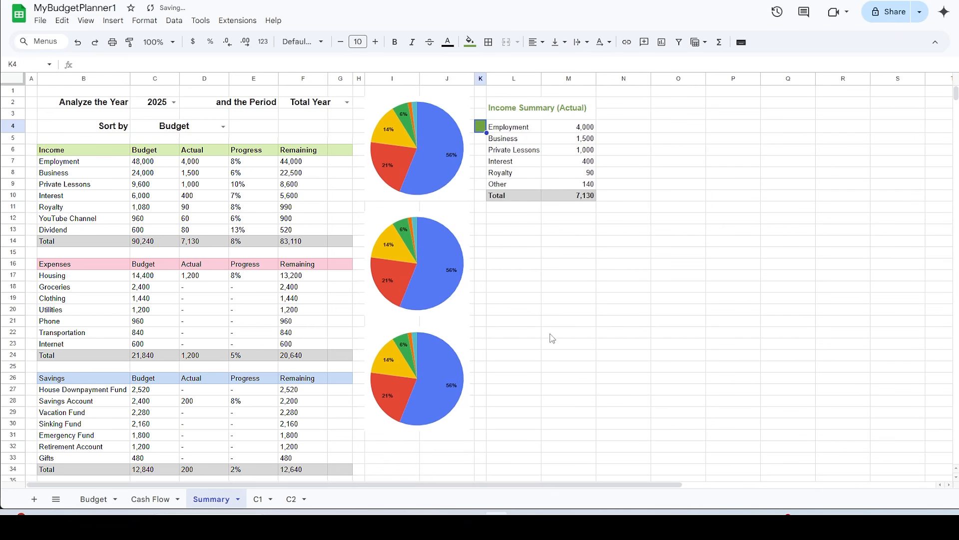
Step: Fill legend cell K5 beside Business with a slightly brighter custom green
click(482, 140)
click(470, 42)
click(569, 236)
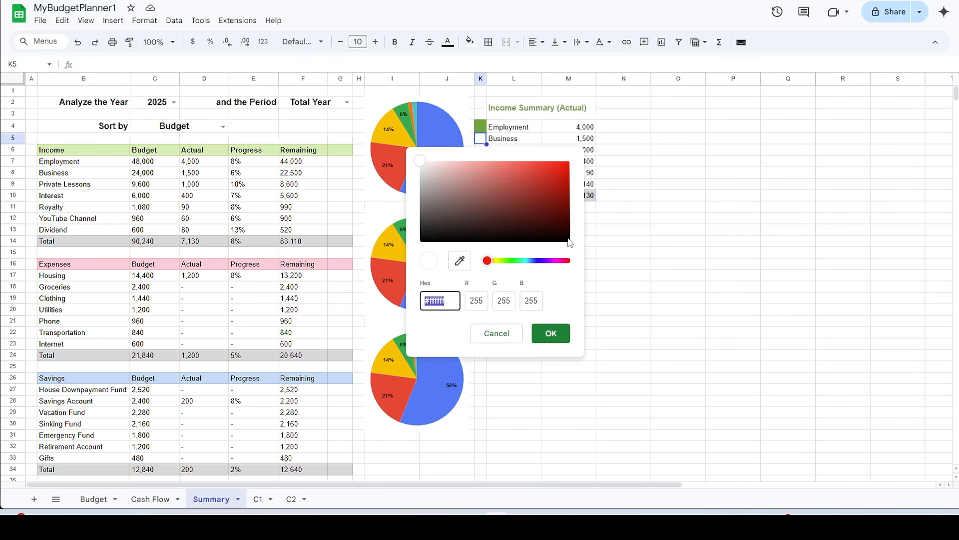
key(ctrl+v)
click(554, 334)
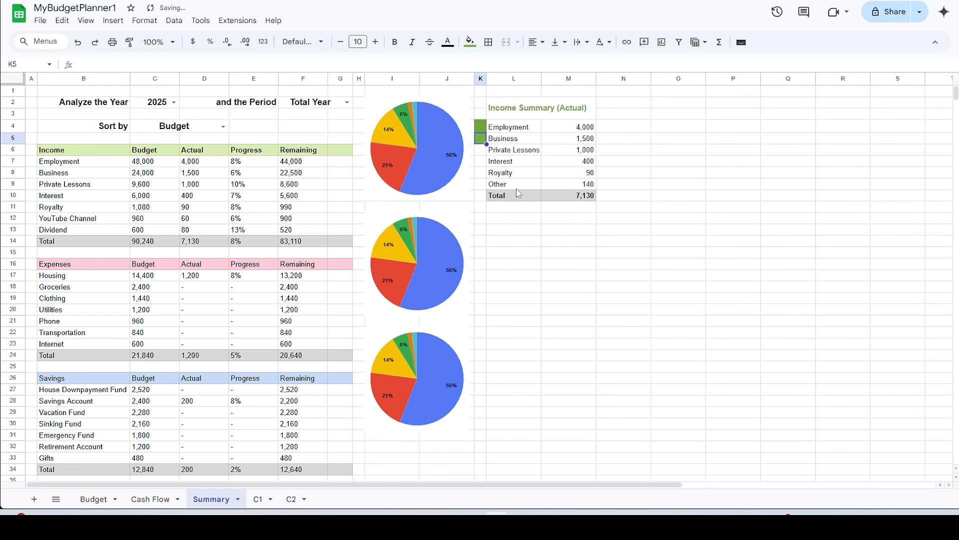
Step: Fill legend cell K6 beside Private Lessons with the custom color #85c042
click(481, 150)
click(470, 42)
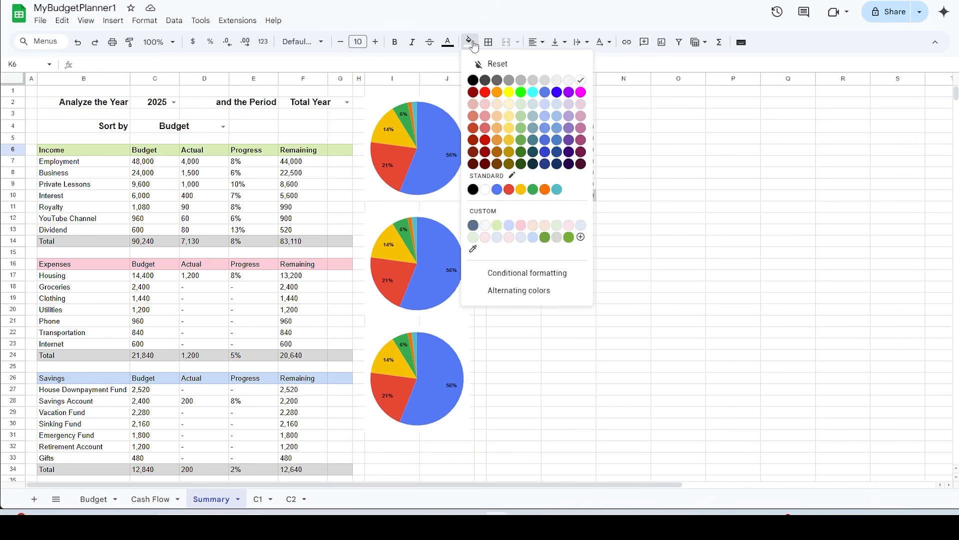
click(581, 237)
key(ctrl+v)
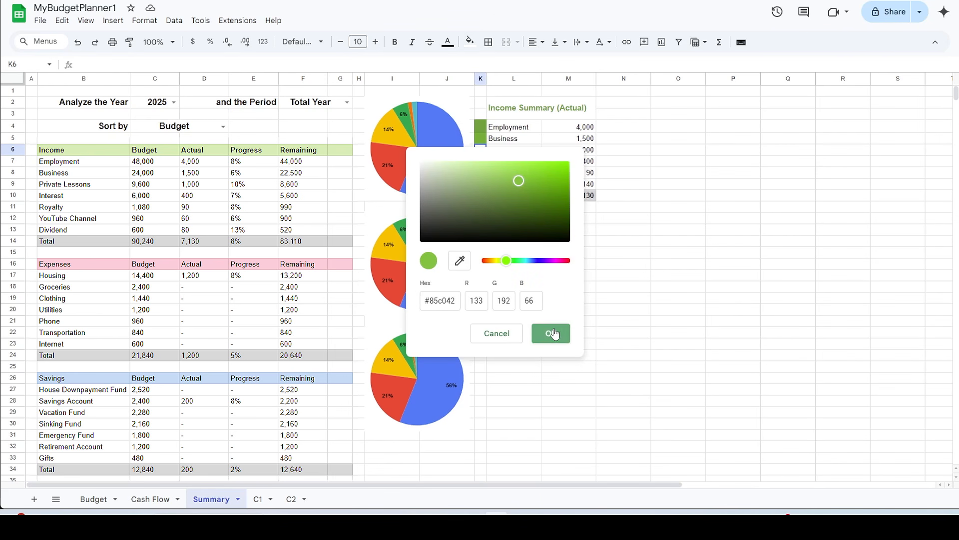
click(552, 333)
Step: Fill legend cell K7 beside Interest with the custom color #9ed301
click(479, 162)
click(470, 41)
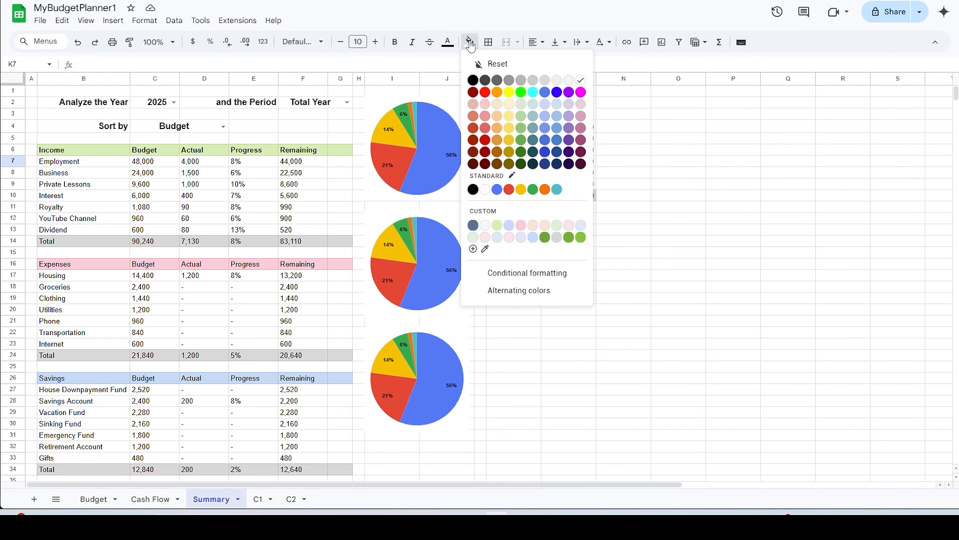
click(474, 249)
key(ctrl+v)
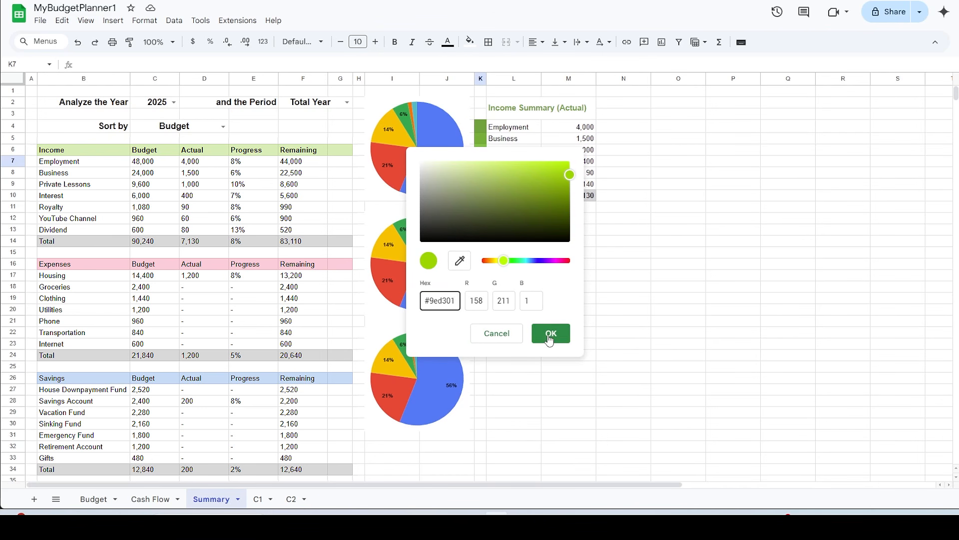
click(552, 333)
Step: Fill legend cell K8 beside Royalty with the custom color #bddaa9
click(479, 173)
click(469, 41)
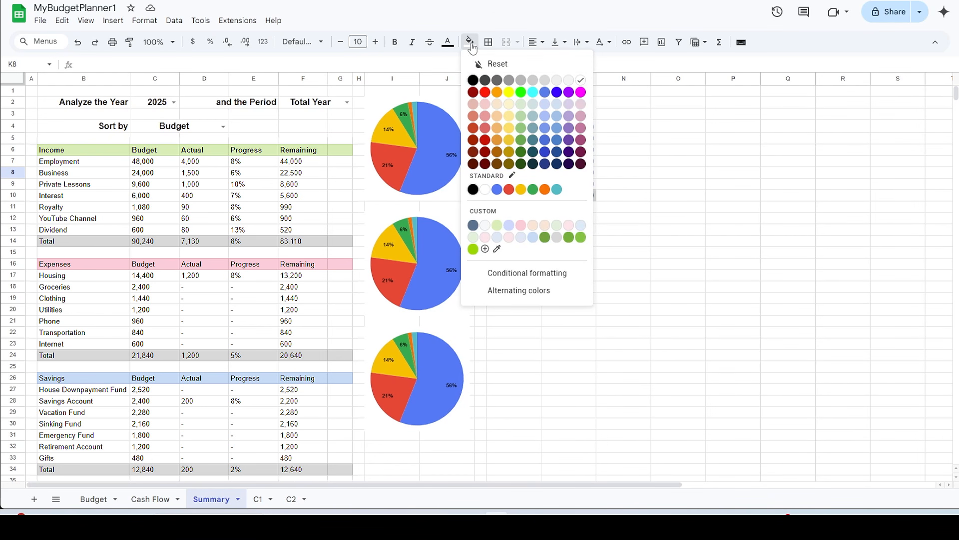
click(487, 250)
text(#b6d7a8)
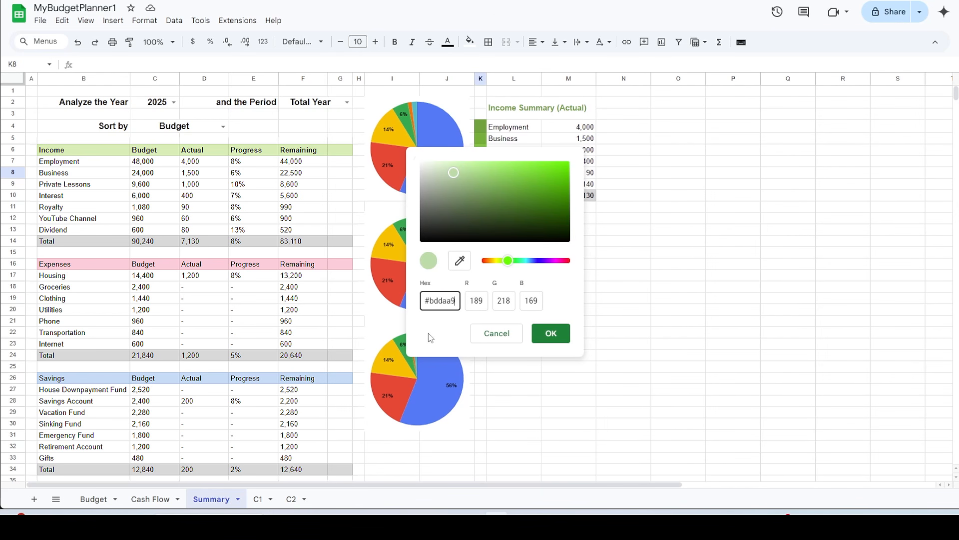
click(551, 333)
Step: Fill legend cell K9 beside Other with a very pale custom green
click(479, 184)
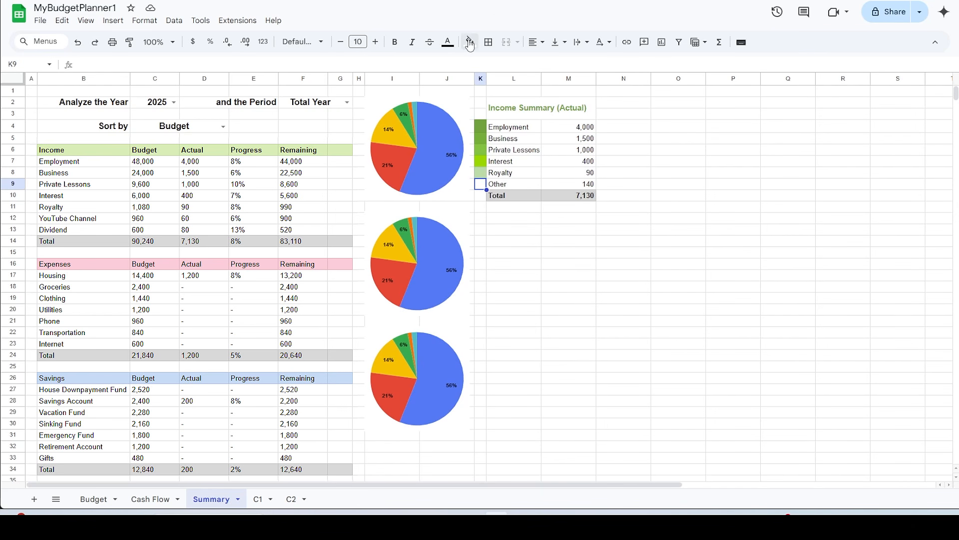
click(470, 41)
click(497, 249)
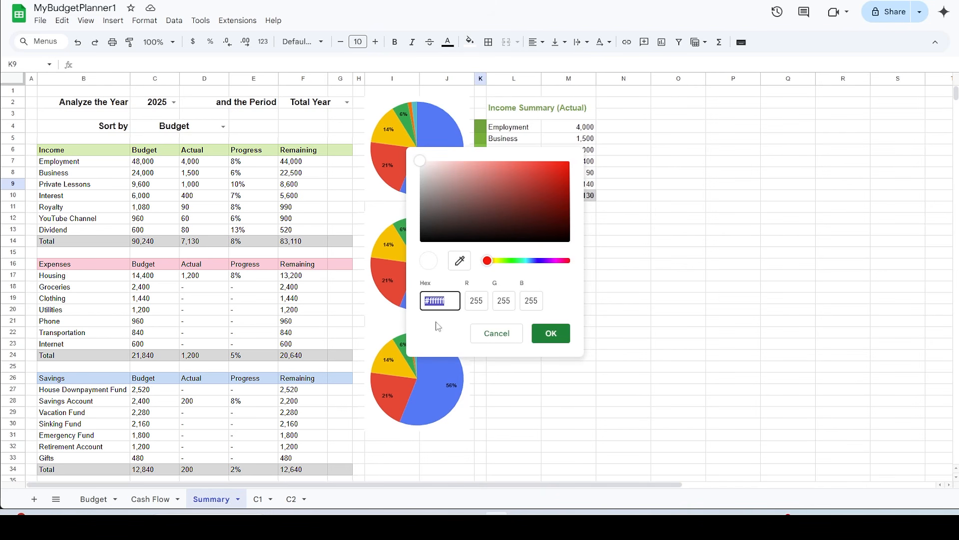
key(ctrl+v)
click(551, 333)
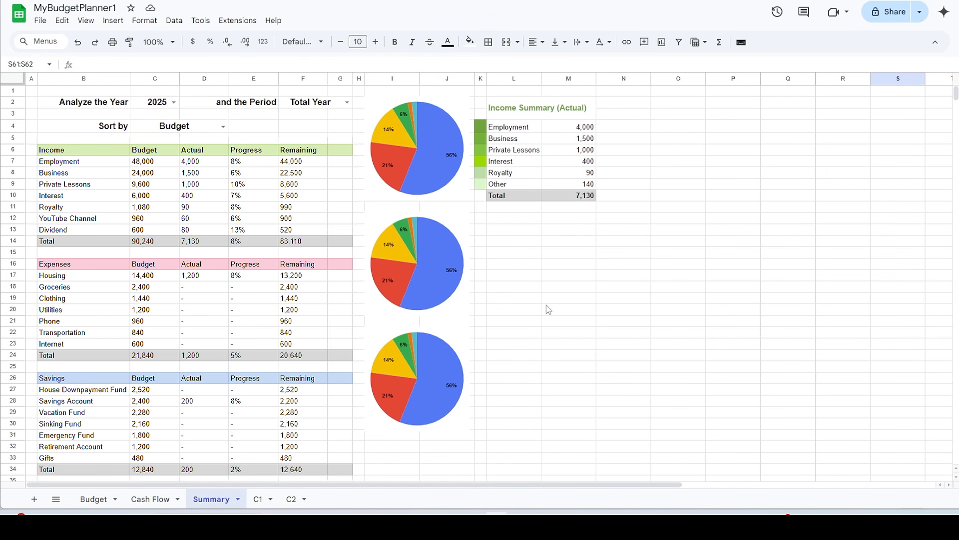
drag(480, 125, 481, 184)
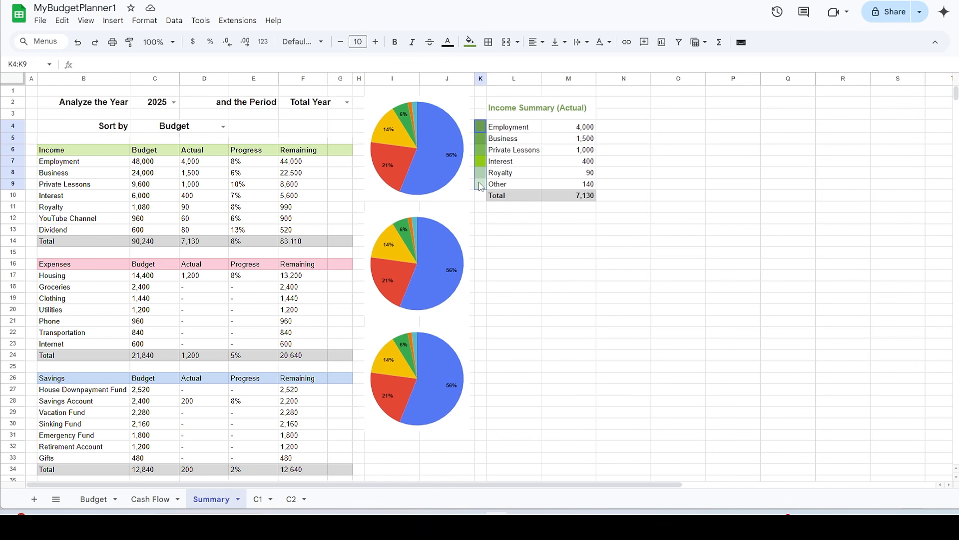
click(526, 220)
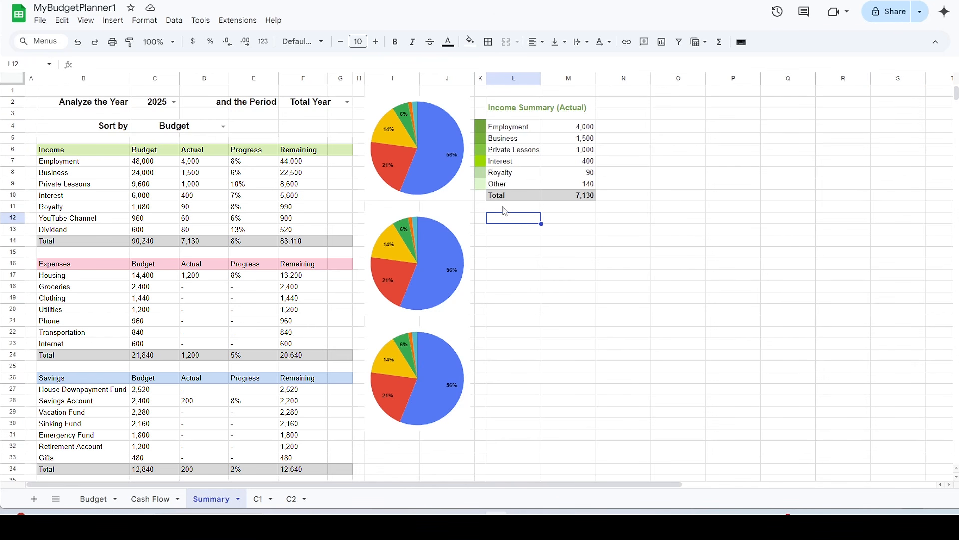
Step: Recolor the 56% slice of the top pie chart with the green sampled from legend cell K4
double_click(436, 164)
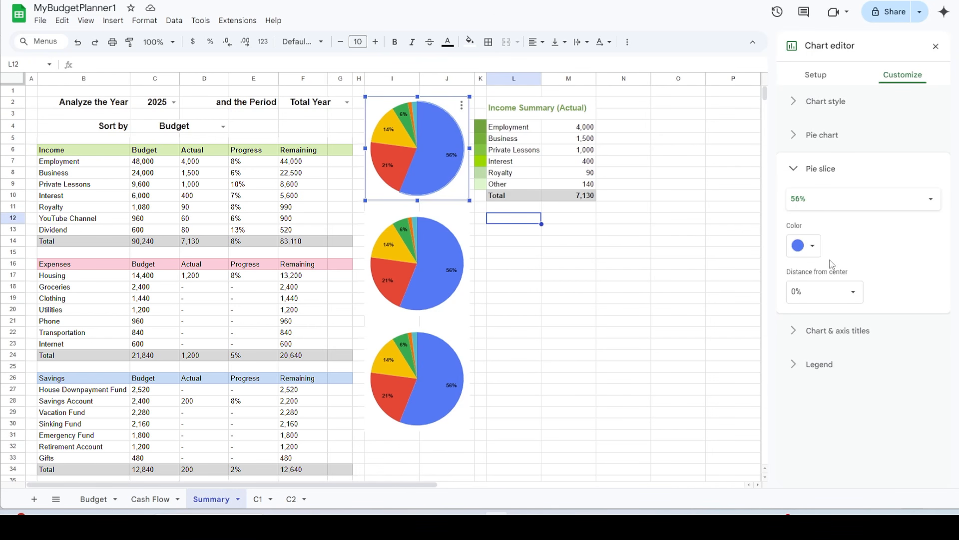
click(812, 247)
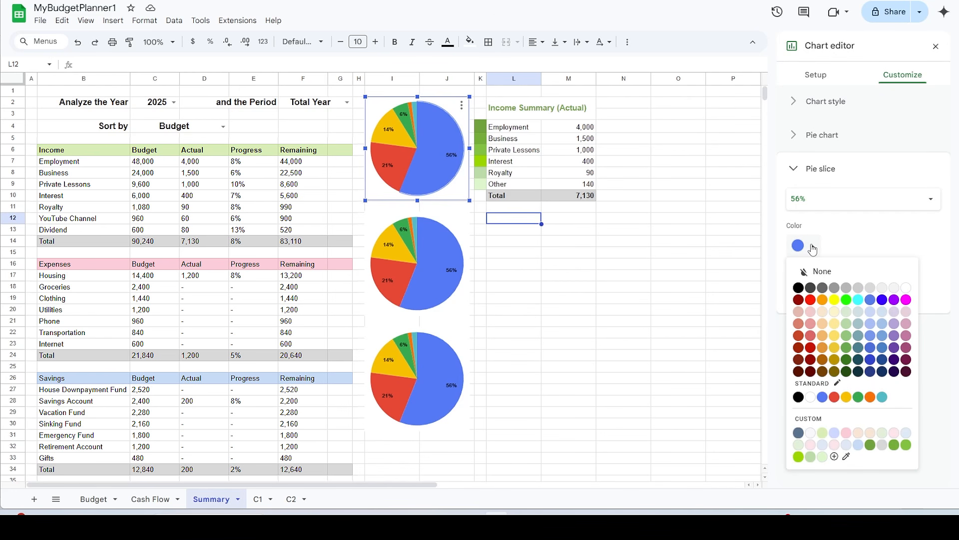
click(847, 457)
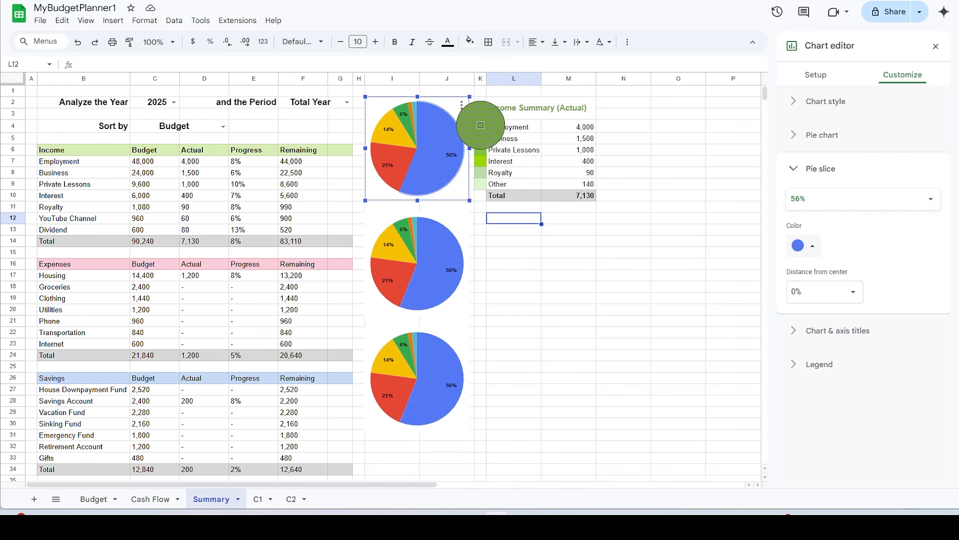
click(481, 126)
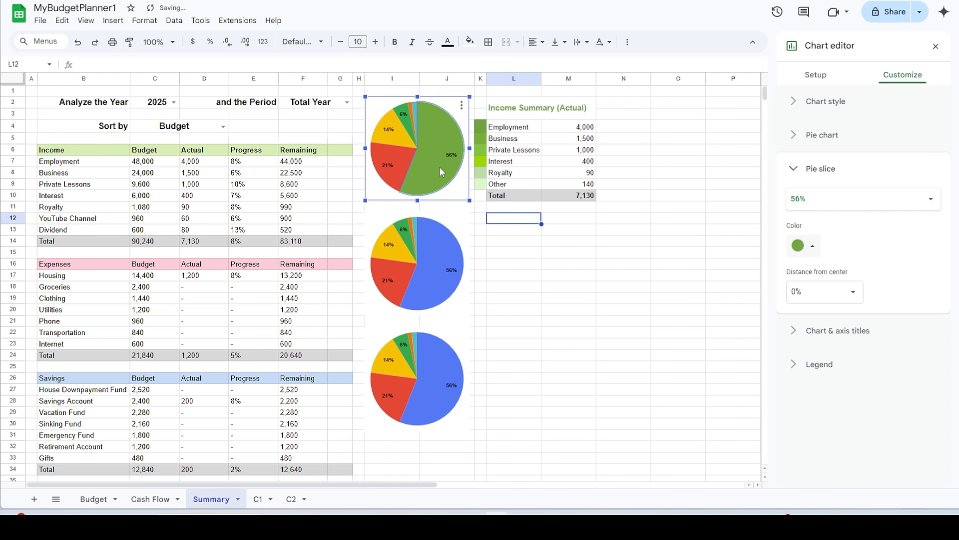
Step: Recolor the 21% slice of the top pie chart with the green sampled from legend cell K5
click(402, 164)
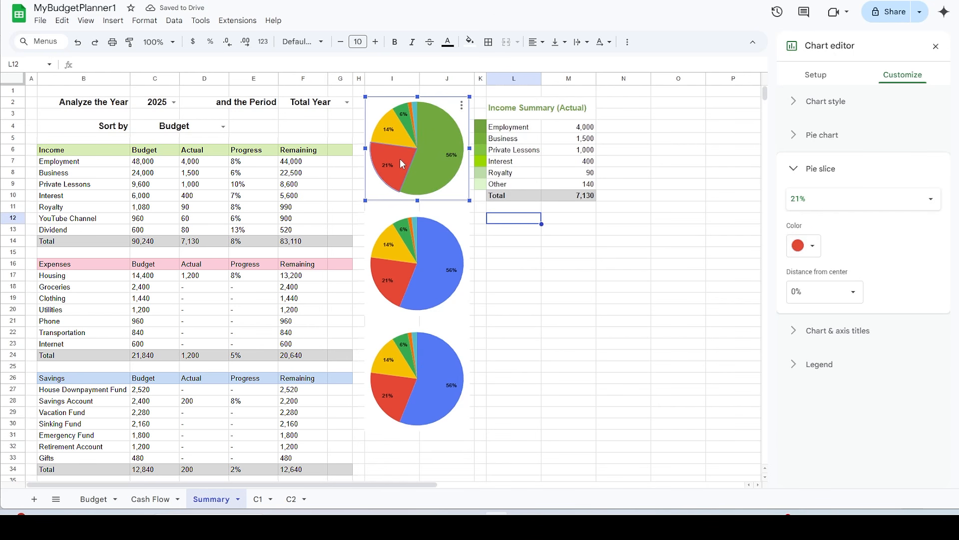
click(813, 246)
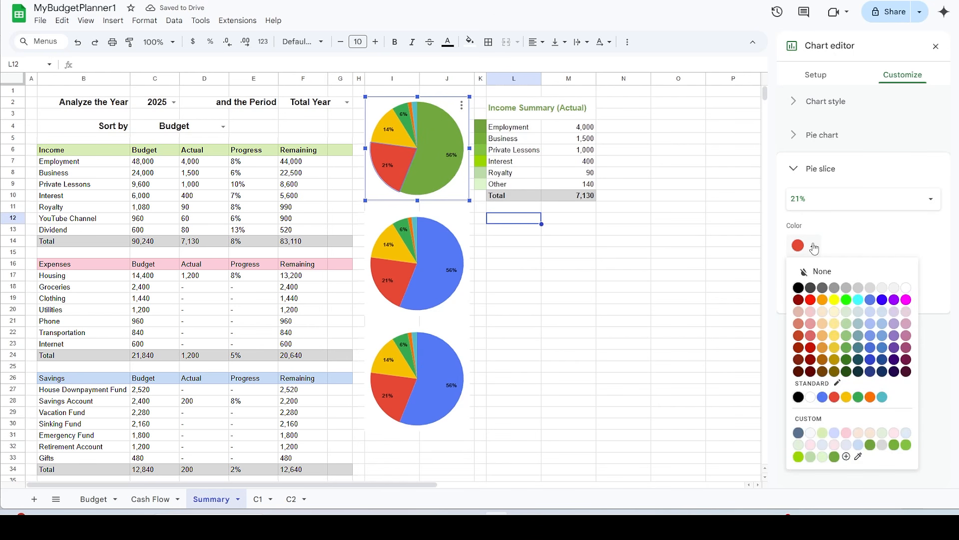
click(859, 456)
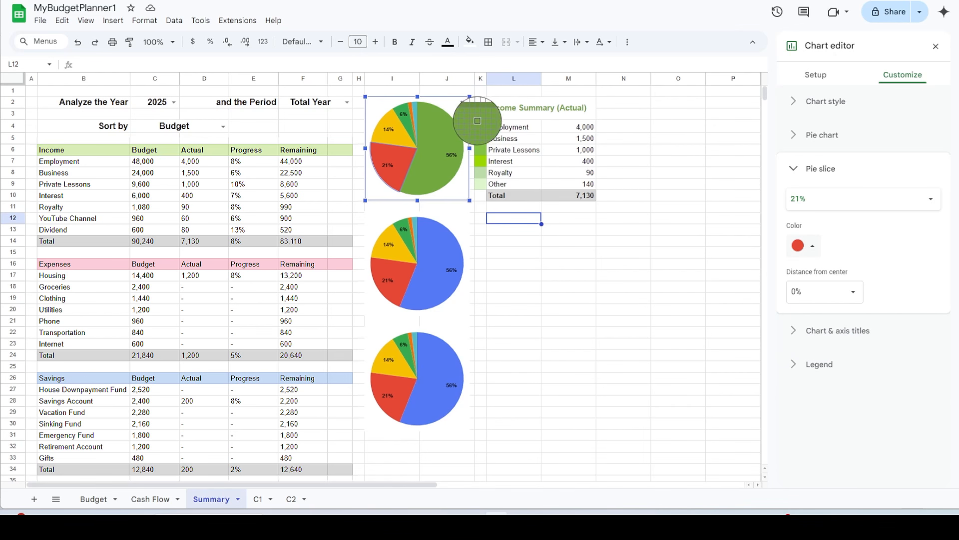
click(481, 140)
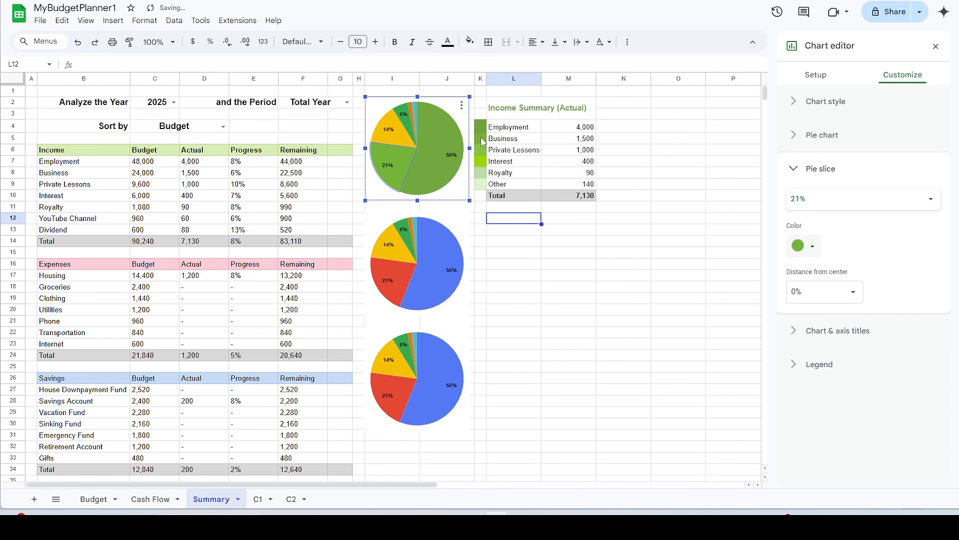
Step: Recolor the 14% slice of the top pie chart with the green sampled from legend cell K6
click(390, 131)
click(813, 245)
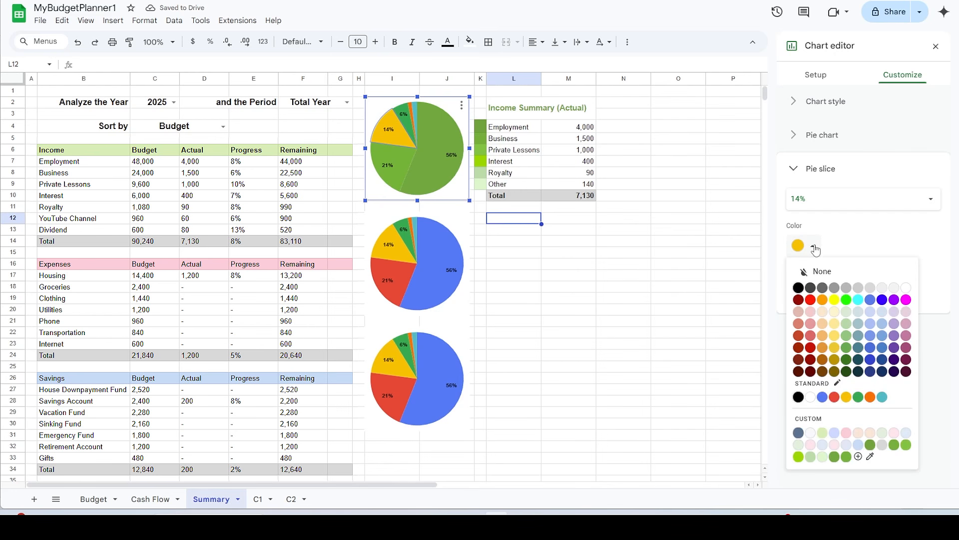
click(871, 456)
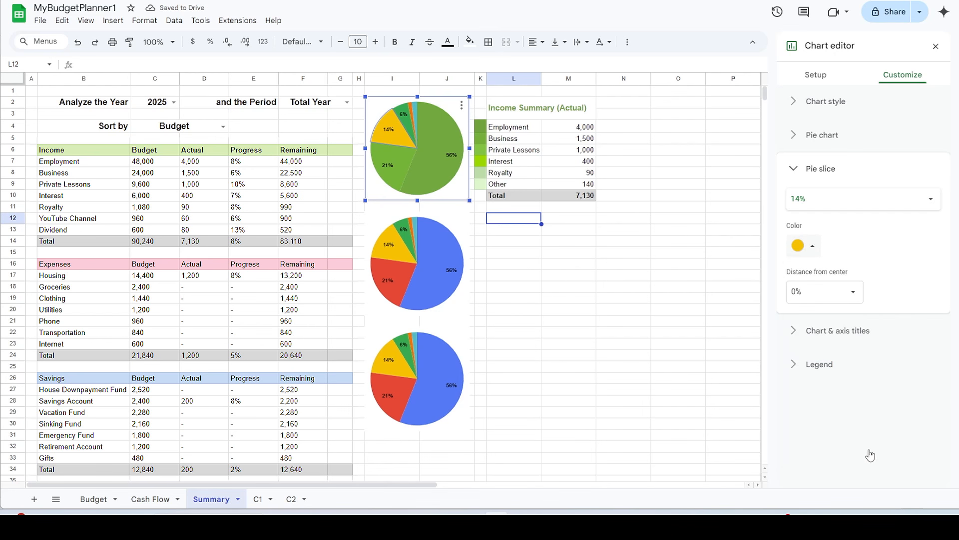
click(481, 147)
Step: Recolor the 6% slice of the top pie chart with the green sampled from legend cell K7
click(404, 118)
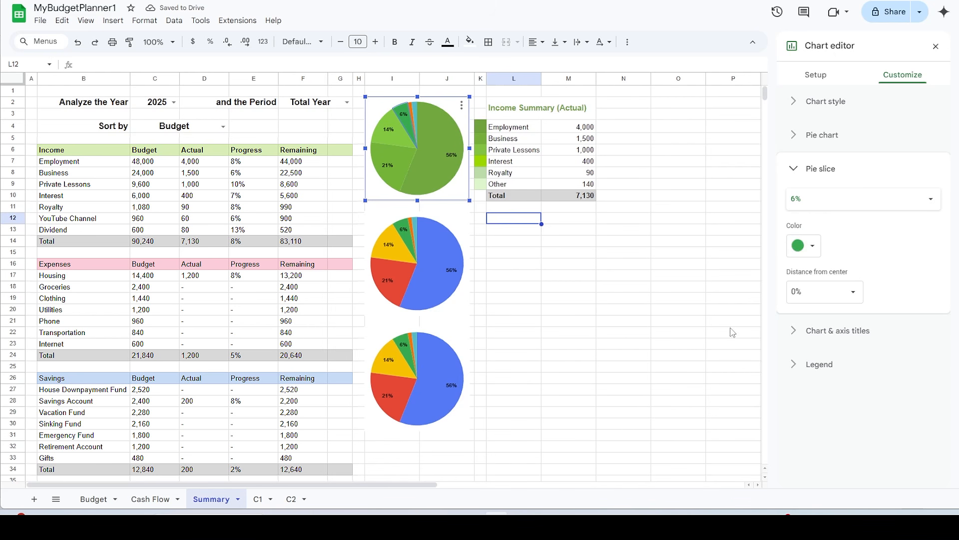
click(803, 245)
click(880, 457)
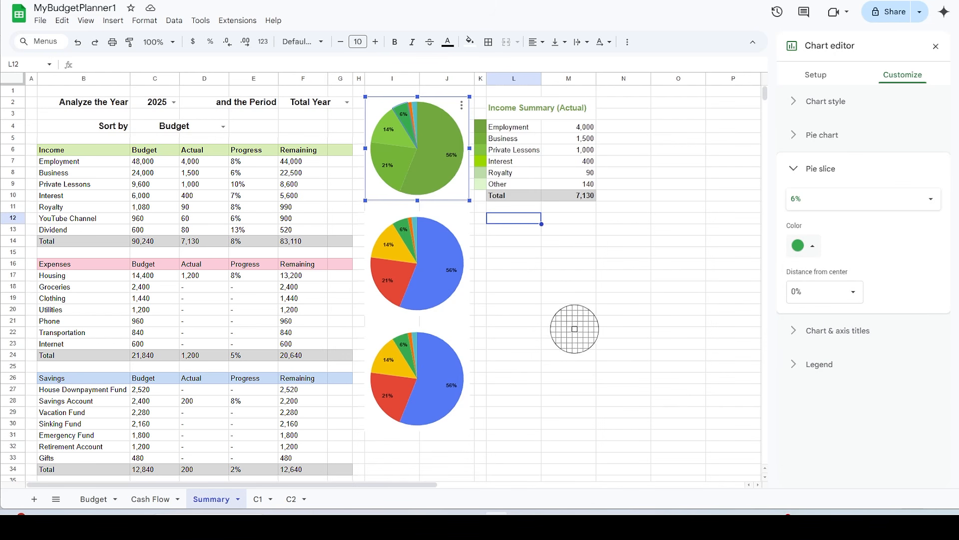
click(482, 165)
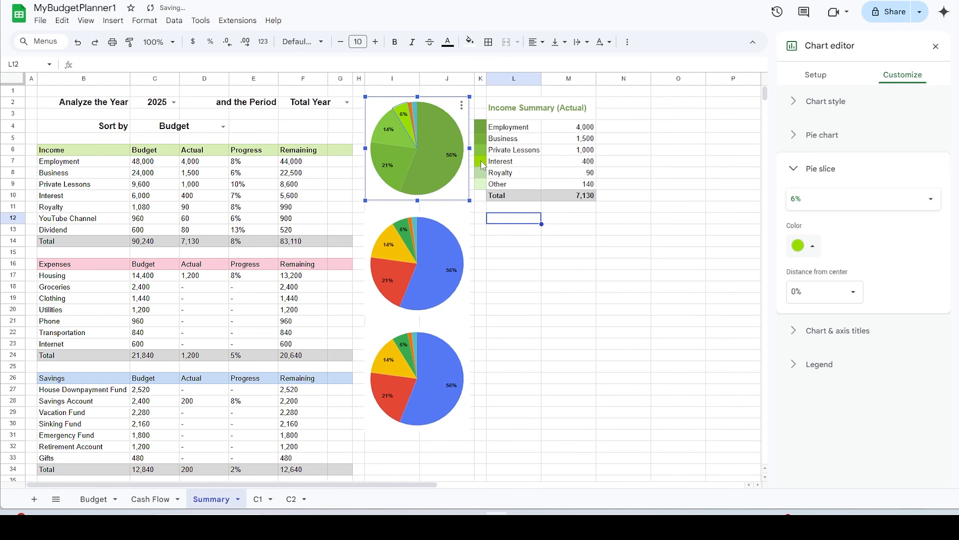
Step: Recolor the 1% slice of the top pie chart with the pale green sampled from legend cell K8
click(410, 109)
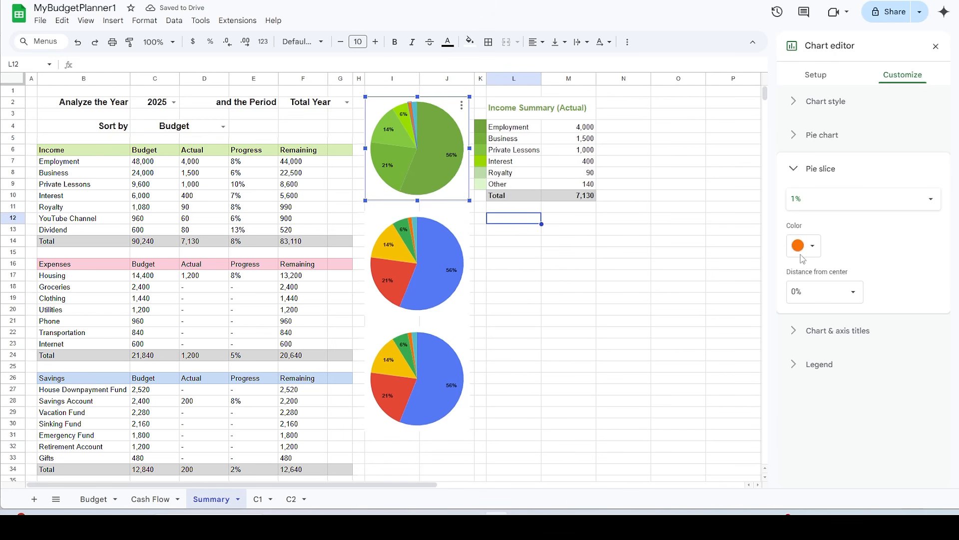
click(803, 246)
click(880, 458)
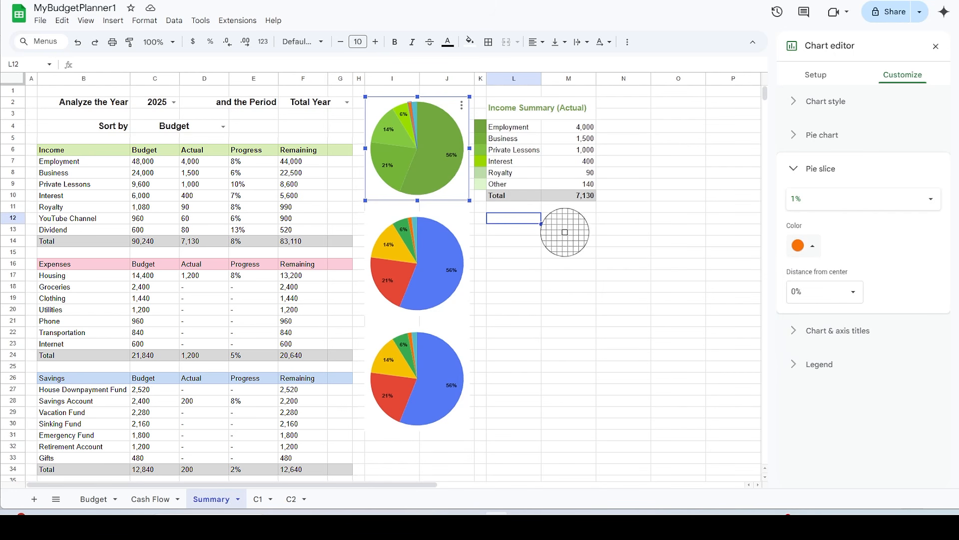
click(480, 174)
Step: Recolor the 2% slice of the top pie chart with the very pale green sampled from legend cell K9
click(414, 108)
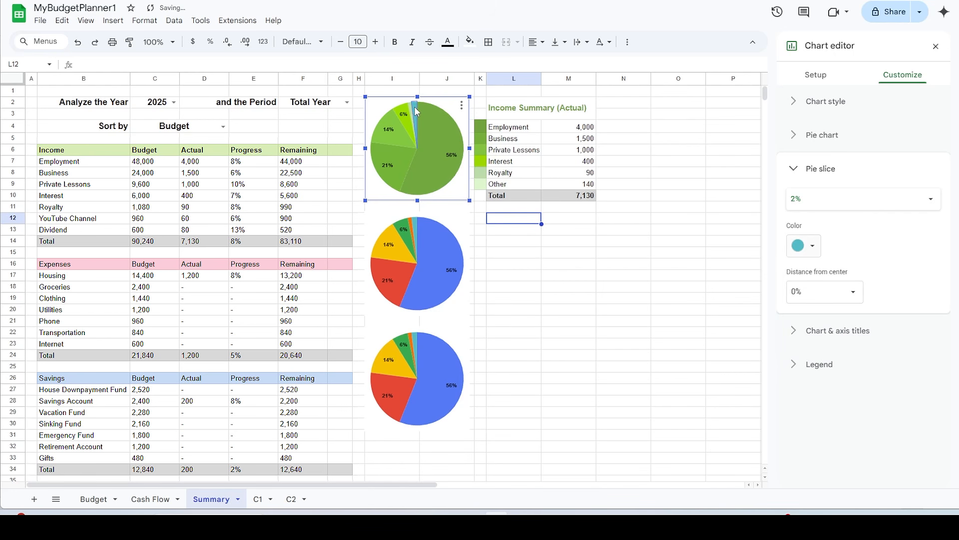
click(808, 246)
click(909, 459)
click(483, 188)
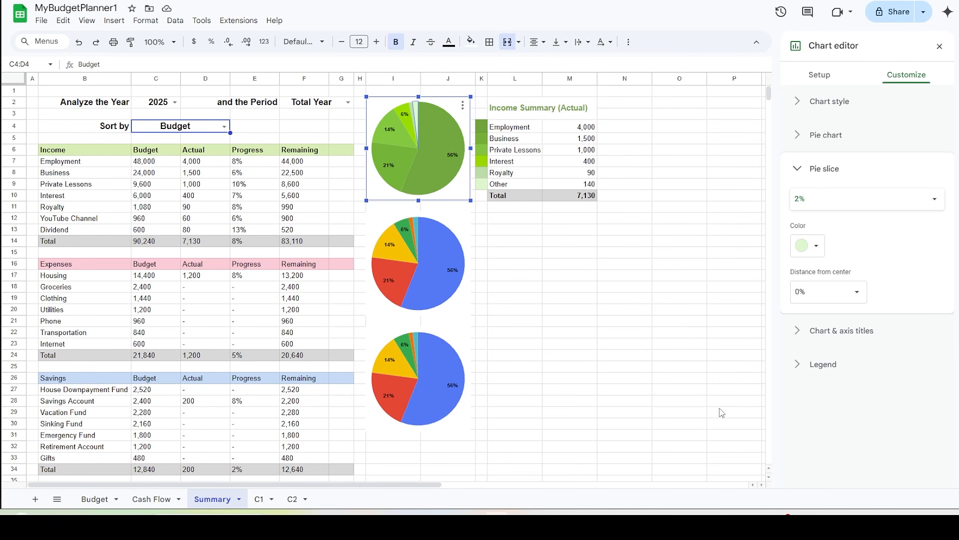
Step: Add a Cash Flow record in row 14 dated 23-Feb-25, type Expenses, category Utilities, amount 180
click(152, 499)
double_click(113, 296)
click(60, 407)
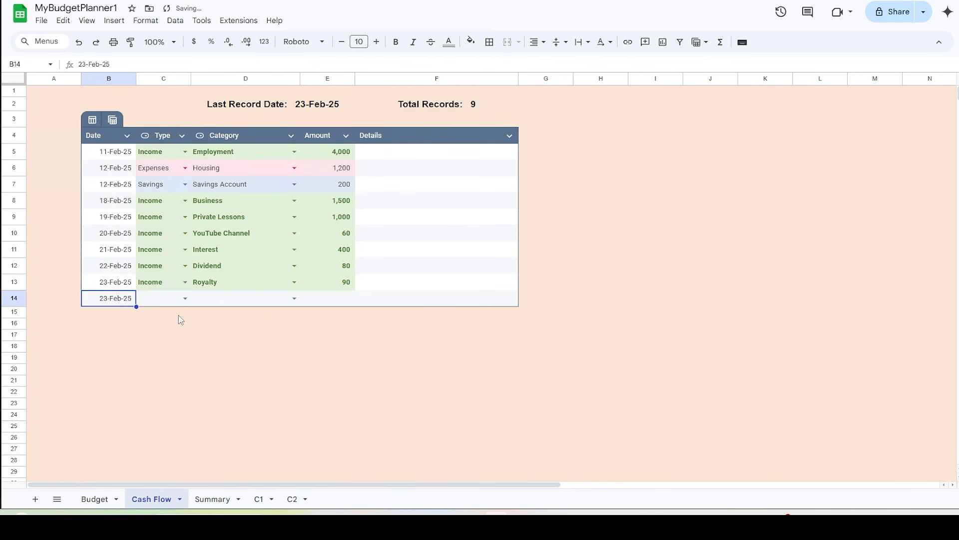
click(185, 298)
click(169, 326)
click(293, 297)
click(247, 329)
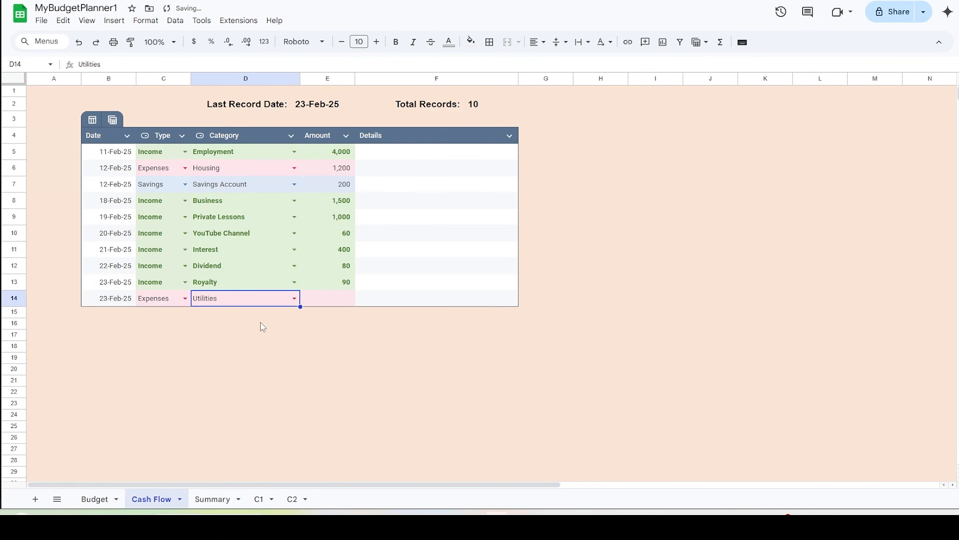
key(Tab)
text(1)
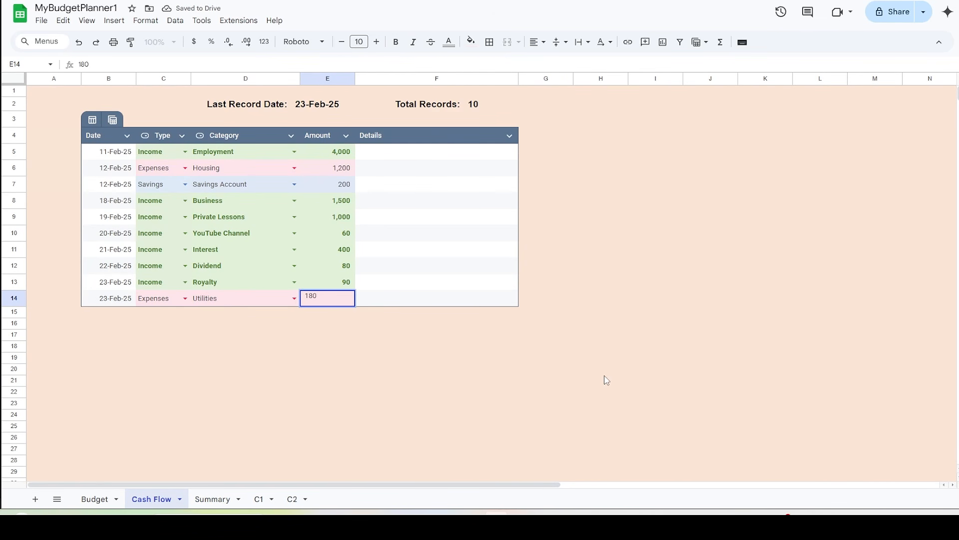
key(Return)
Step: Add a Cash Flow record in row 15 dated 24-Feb-25, type Expenses, category Internet, amount 70
double_click(112, 317)
click(76, 424)
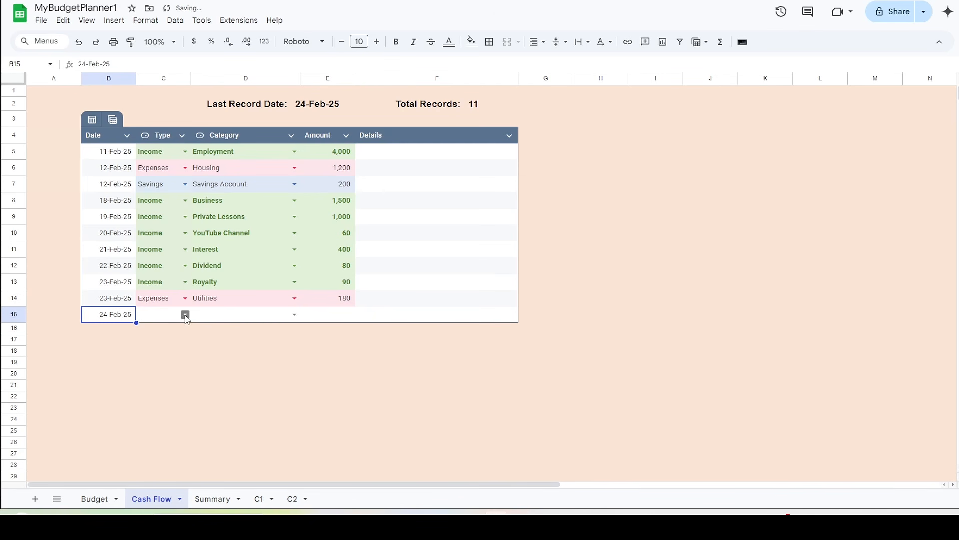
click(185, 315)
click(173, 345)
click(294, 314)
click(255, 363)
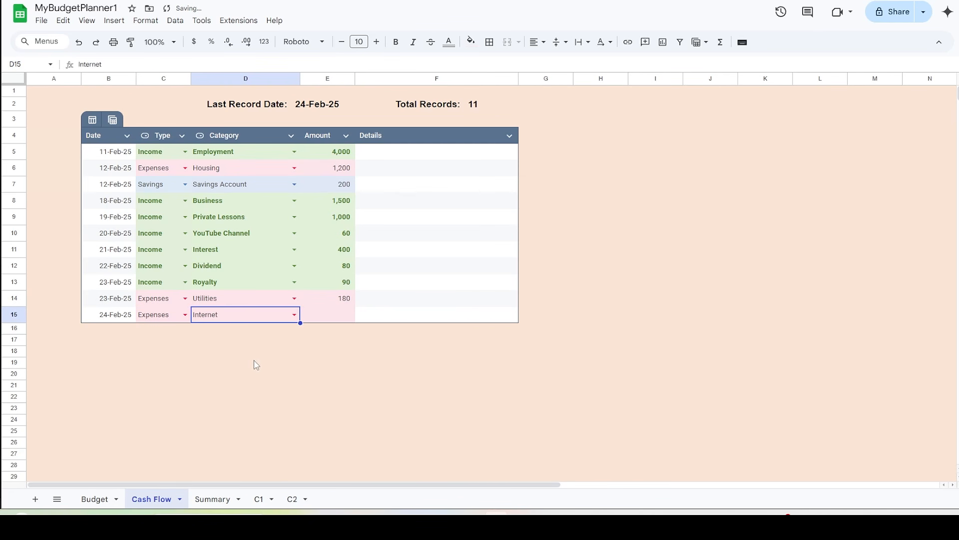
key(Tab)
text(70)
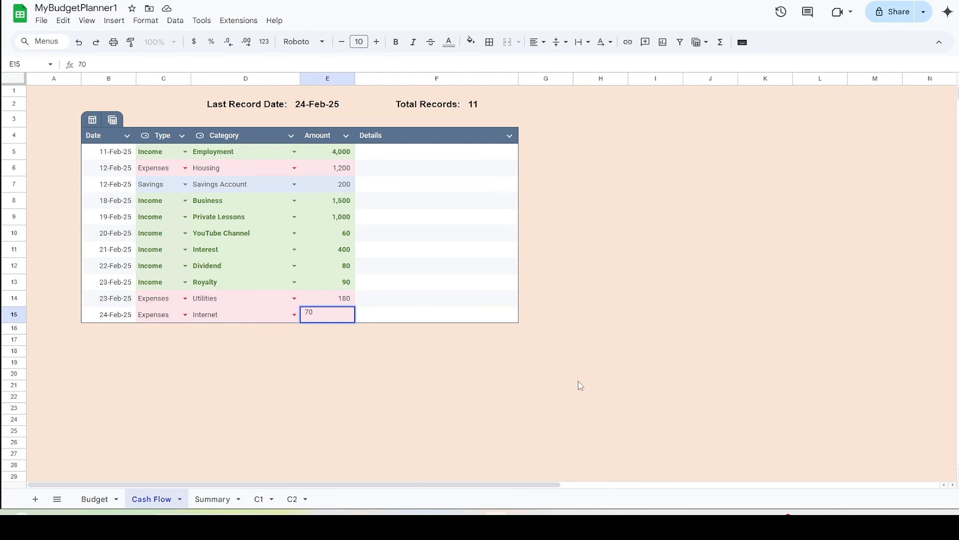
key(Return)
Step: Add a Cash Flow record in row 16 dated 25-Feb-25, type Expenses, category Phone, amount 75
double_click(100, 330)
click(94, 441)
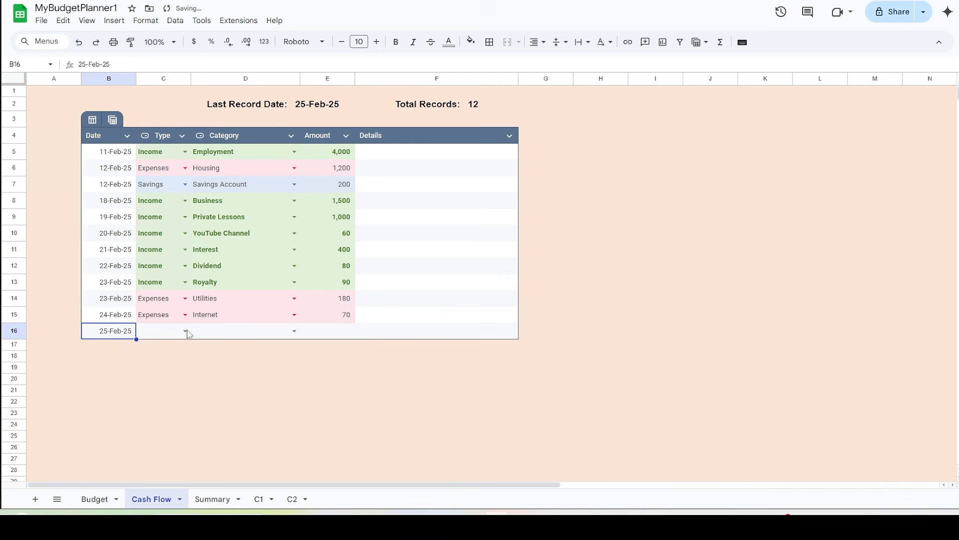
click(185, 331)
click(172, 360)
click(294, 331)
click(231, 392)
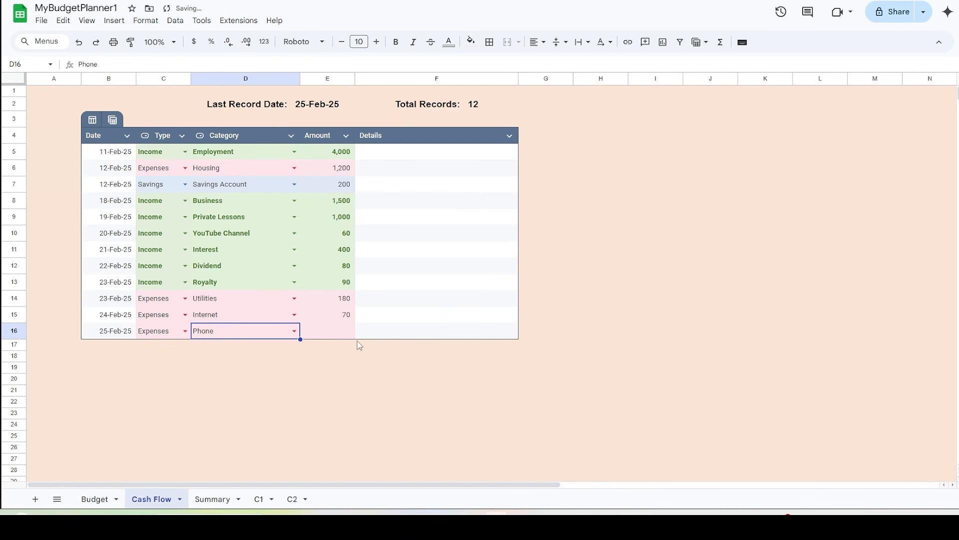
key(Tab)
text(75)
key(Return)
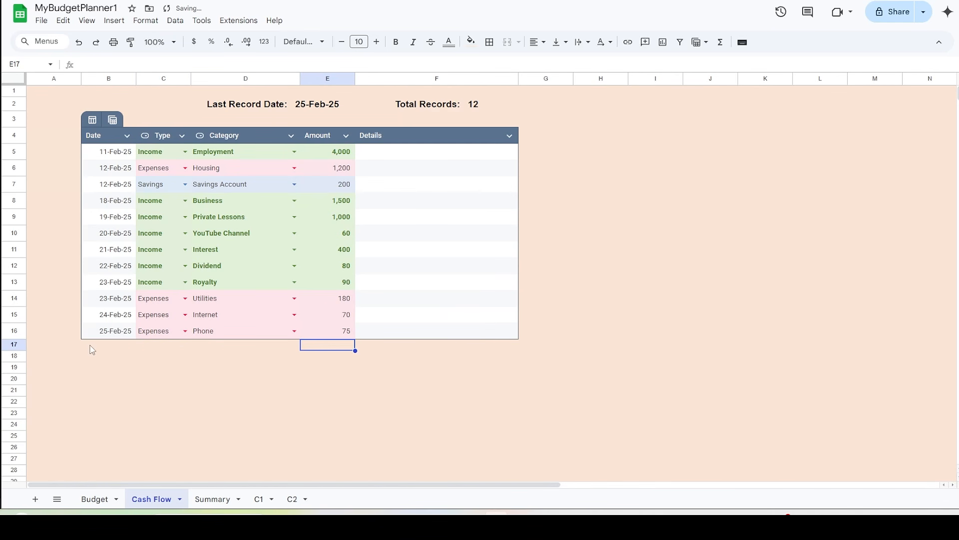
Step: Add a Cash Flow record in row 17 dated 26-Feb-25, type Expenses, category Transportation, amount 100
double_click(103, 347)
click(108, 453)
click(185, 347)
click(164, 380)
click(294, 347)
click(248, 425)
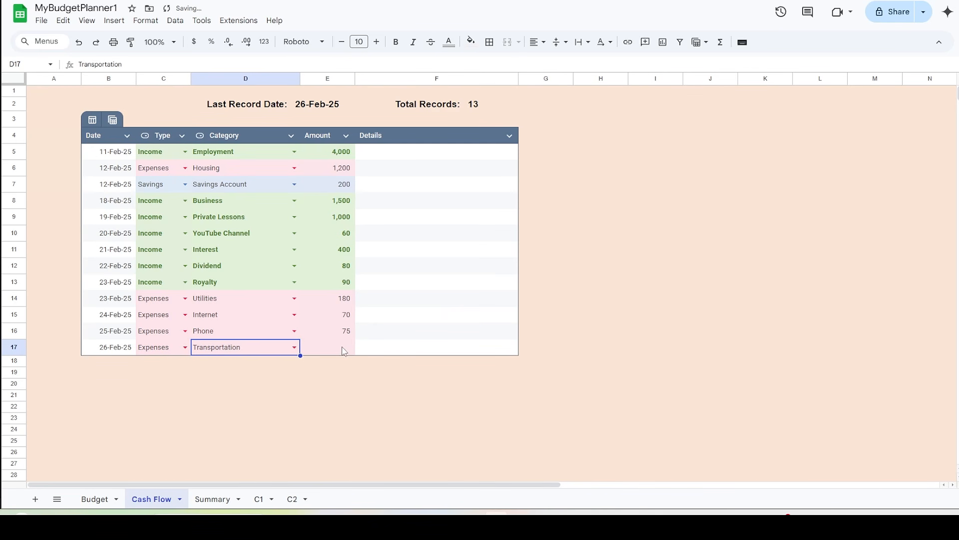
key(Tab)
text(100)
key(Return)
Step: Add a Cash Flow record in row 18 dated 27-Feb-25, type Expenses, category Groceries, amount 150
double_click(112, 360)
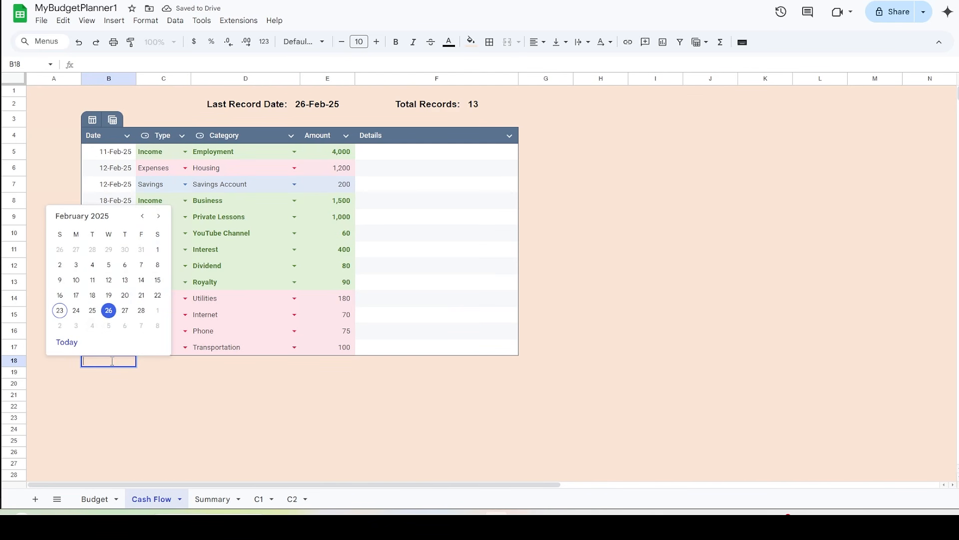
click(125, 310)
click(184, 363)
click(160, 395)
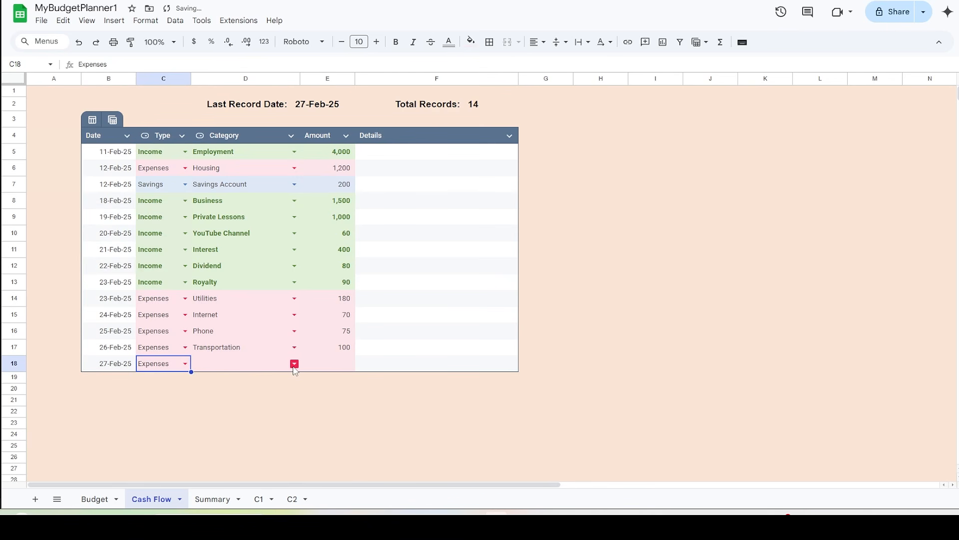
click(294, 363)
click(245, 454)
key(Tab)
text(15)
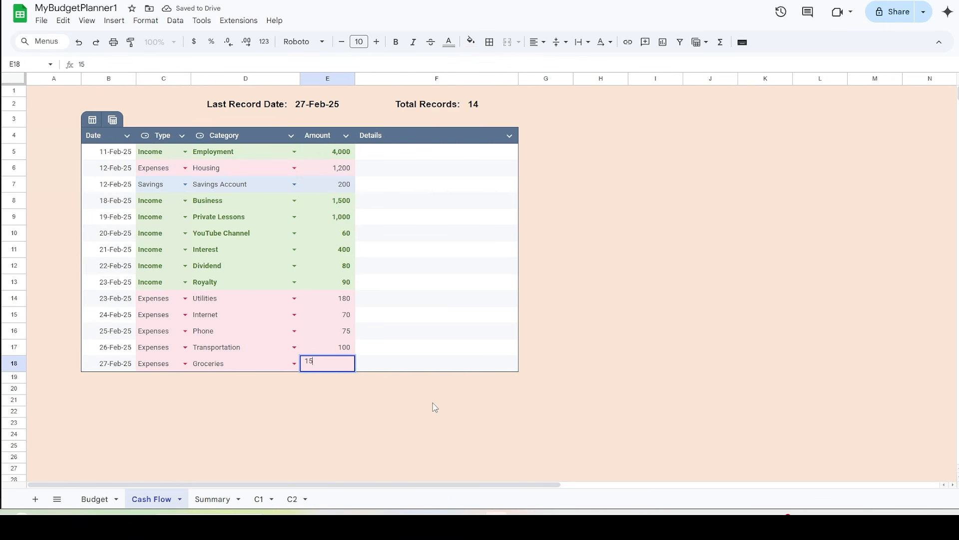
text(0)
key(Return)
Step: Add a Cash Flow record in row 19 dated 28-Feb-25, type Expenses, category Clothing, amount 160
double_click(114, 381)
click(142, 325)
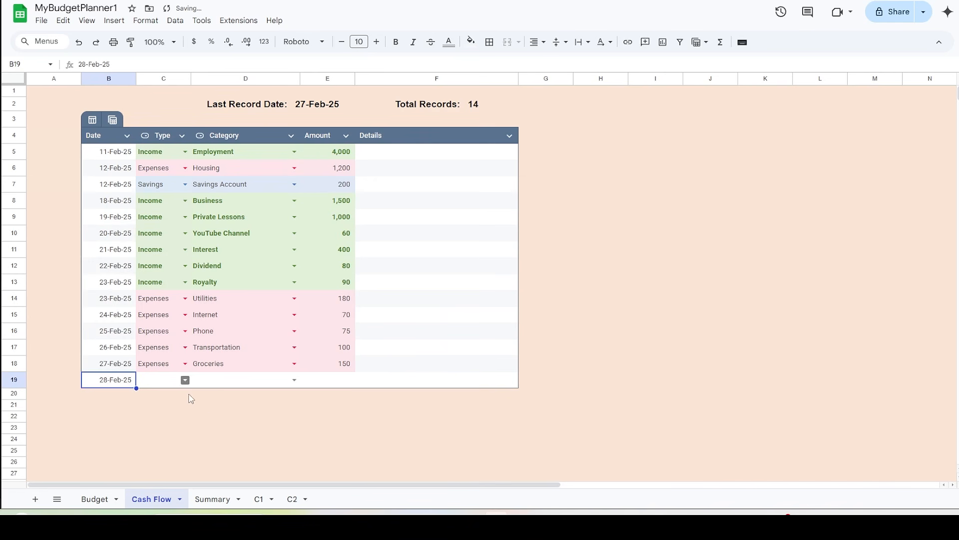
click(184, 379)
click(152, 411)
click(294, 380)
click(241, 478)
click(331, 385)
text(1)
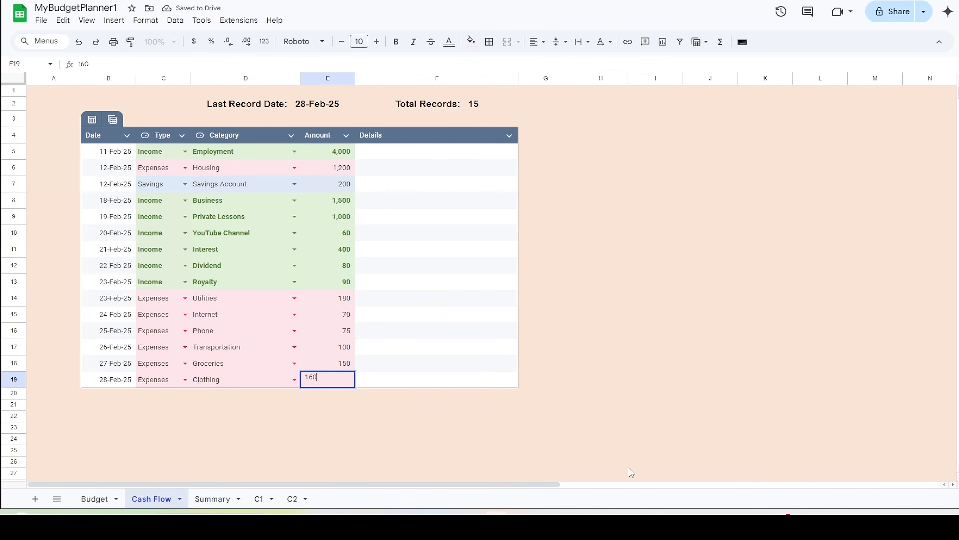
text(60)
key(Return)
Step: Try sorting the Summary sheet's tables by Actual and return the sort setting to Budget
click(213, 499)
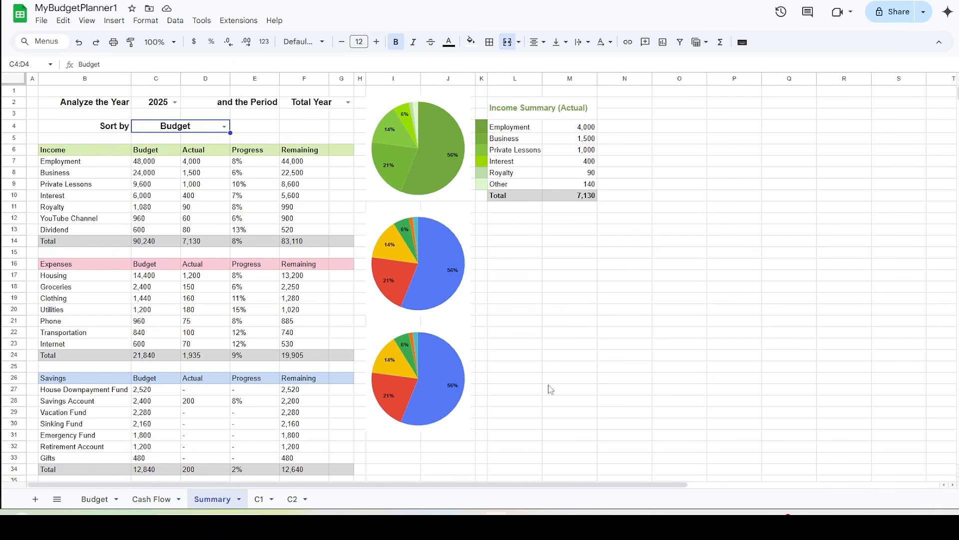
click(225, 127)
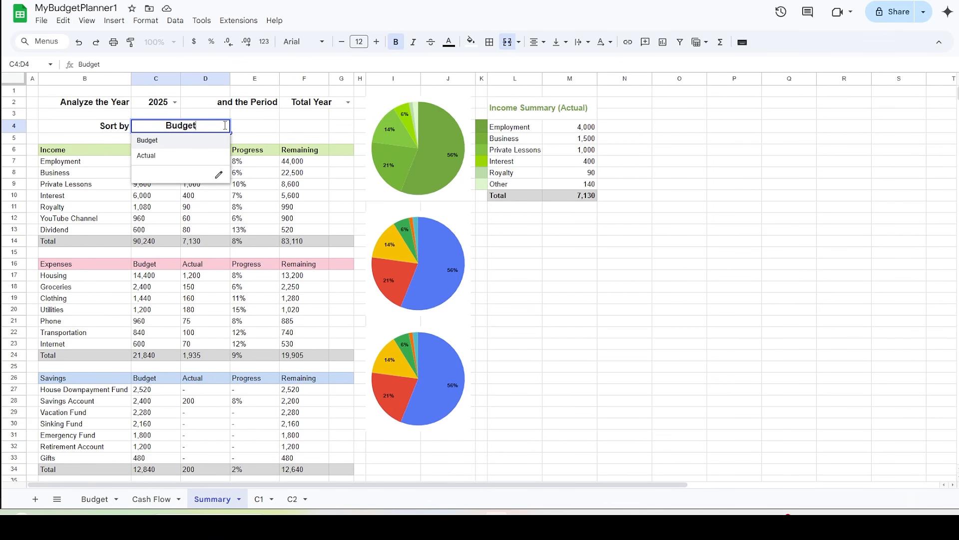
click(213, 158)
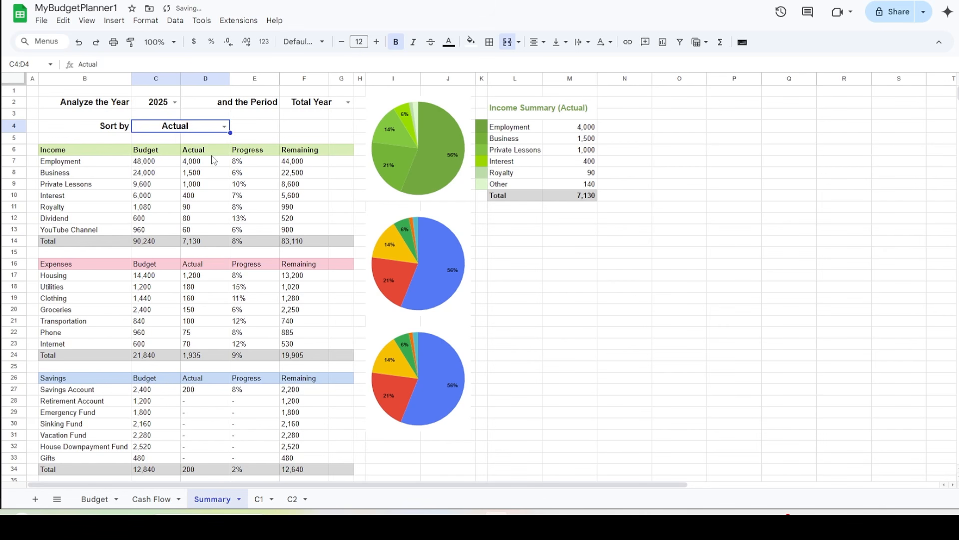
click(224, 127)
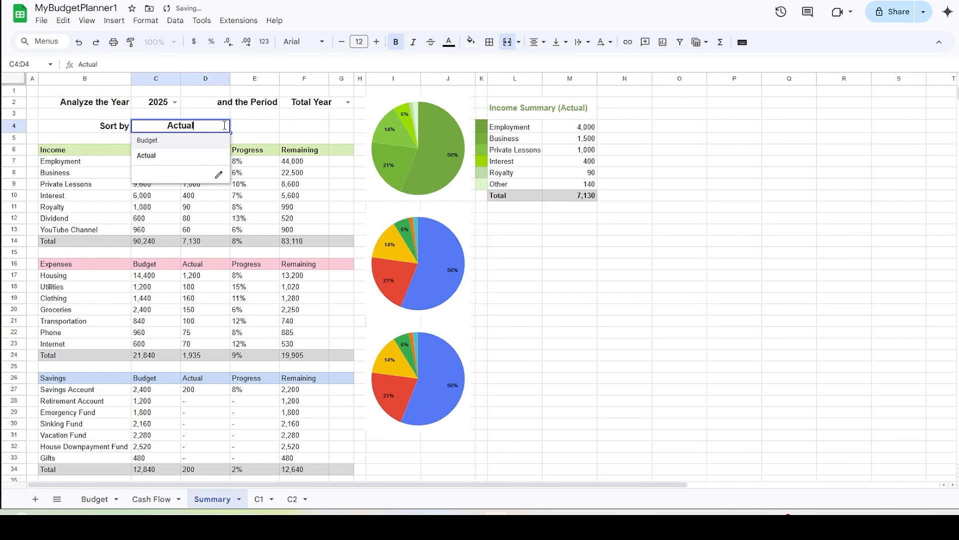
click(212, 142)
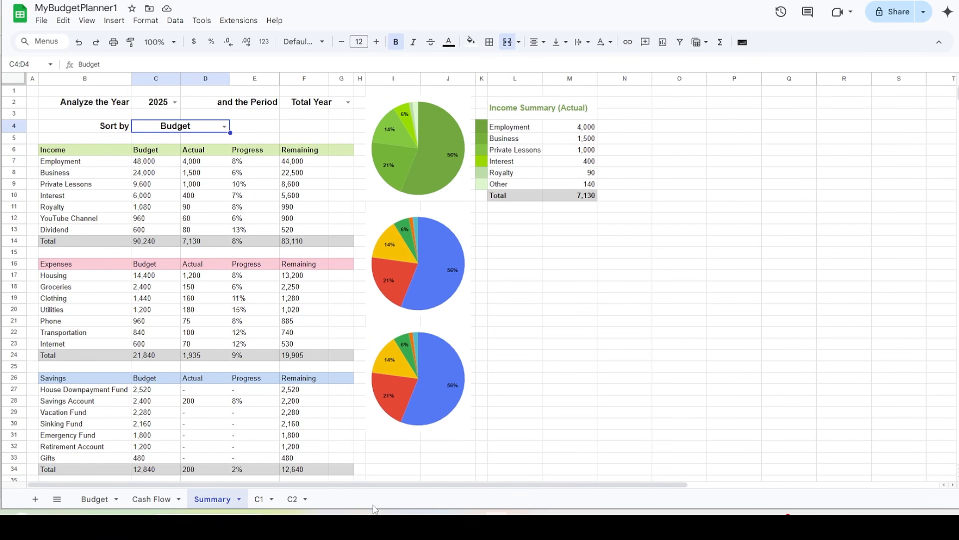
Step: Paste the top-five-plus-Other expenses QUERY formula, starting =IF(selected_period <> "Total Year", into cell R4 of the C1 sheet
click(257, 499)
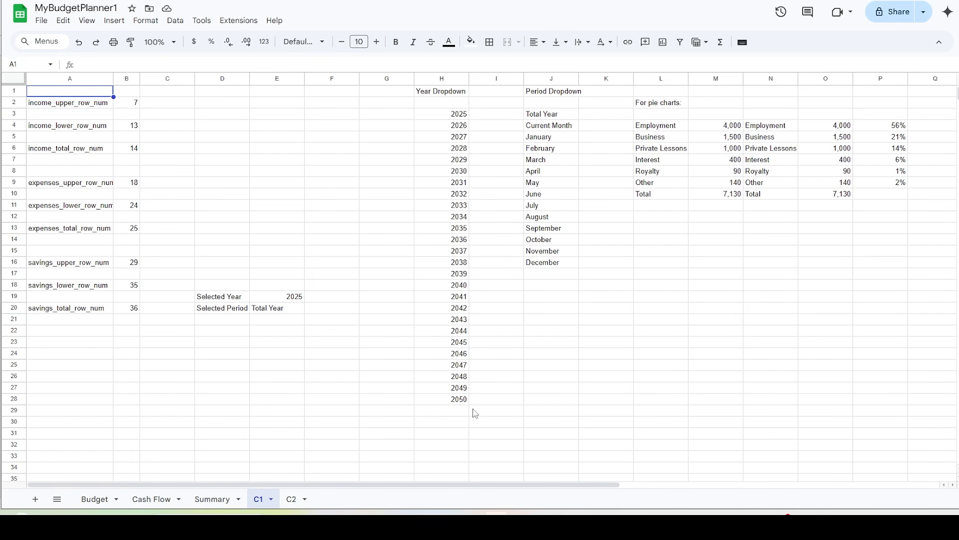
drag(522, 484, 749, 487)
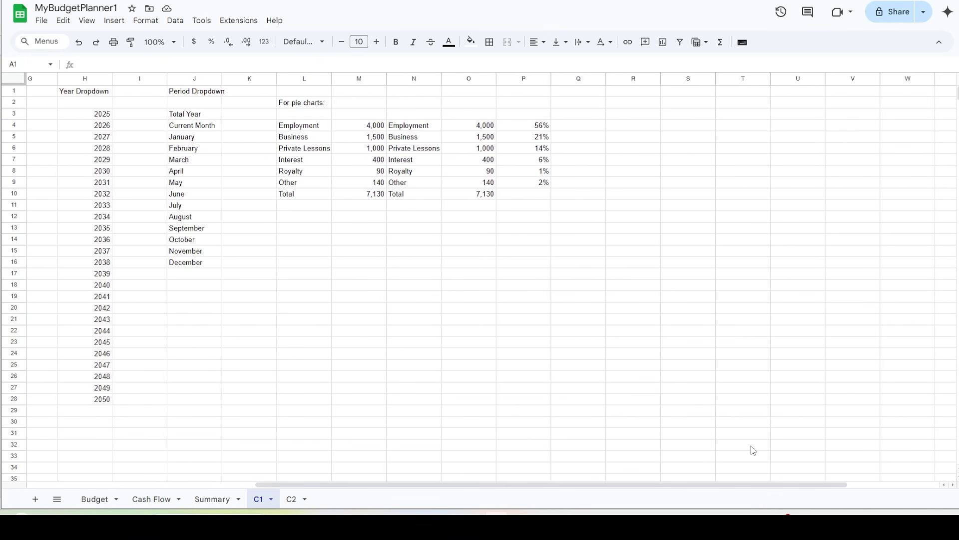
click(637, 127)
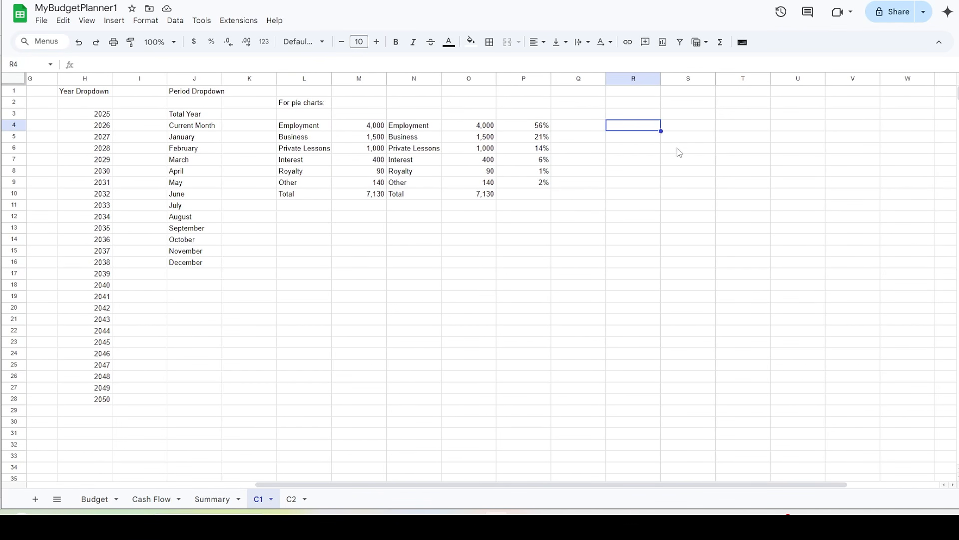
click(558, 67)
key(ctrl+v)
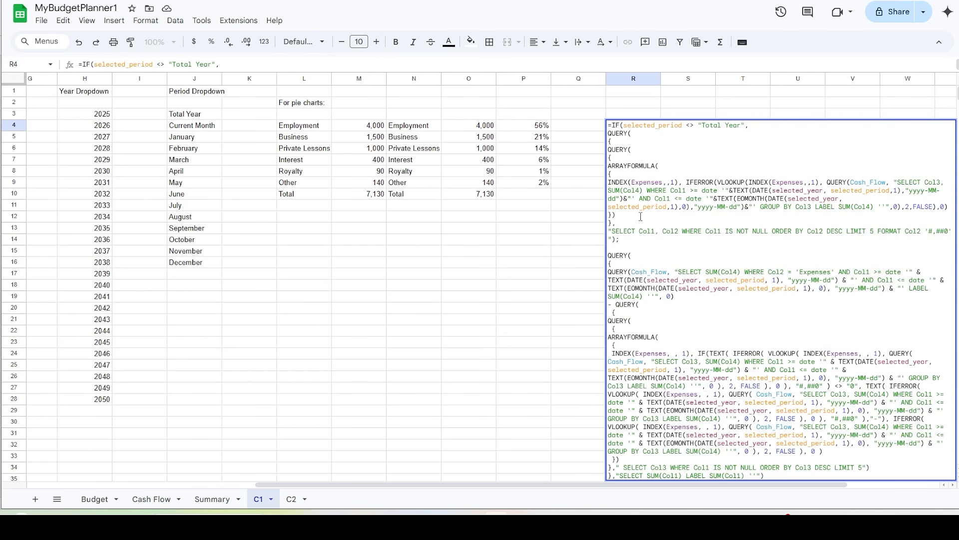
key(Return)
Step: Examine the full expenses formula in R4, covering both the selected-period branch and the Total Year branch
click(634, 131)
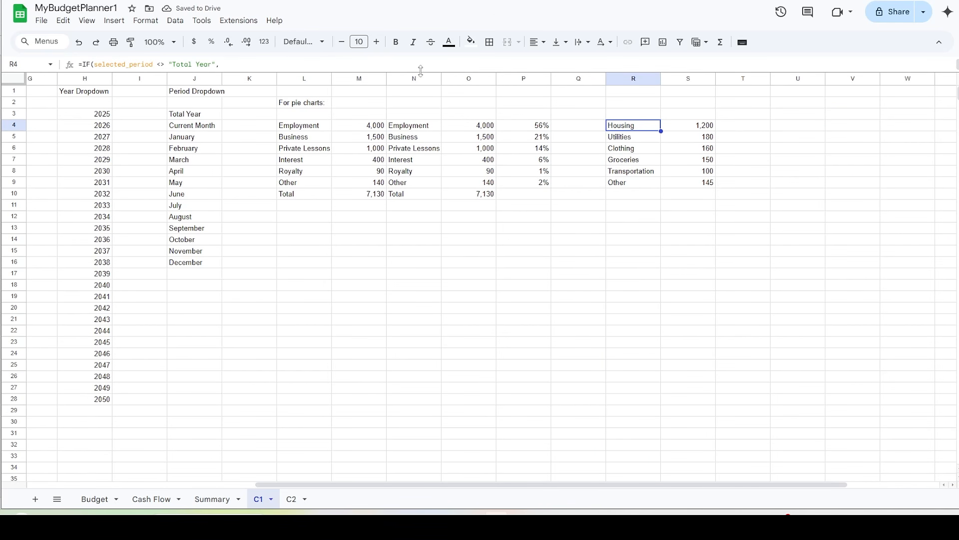
drag(420, 70, 425, 220)
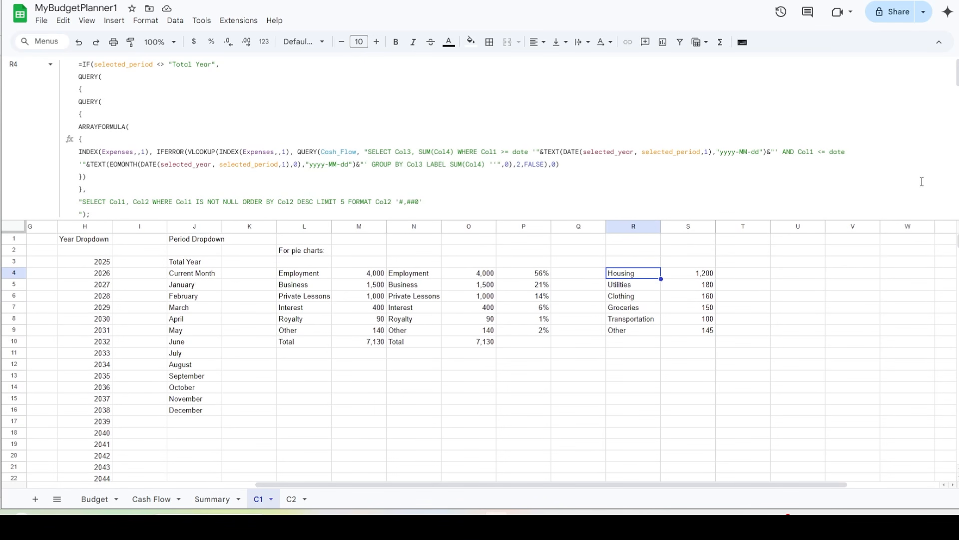
scroll(907, 180, down, 2)
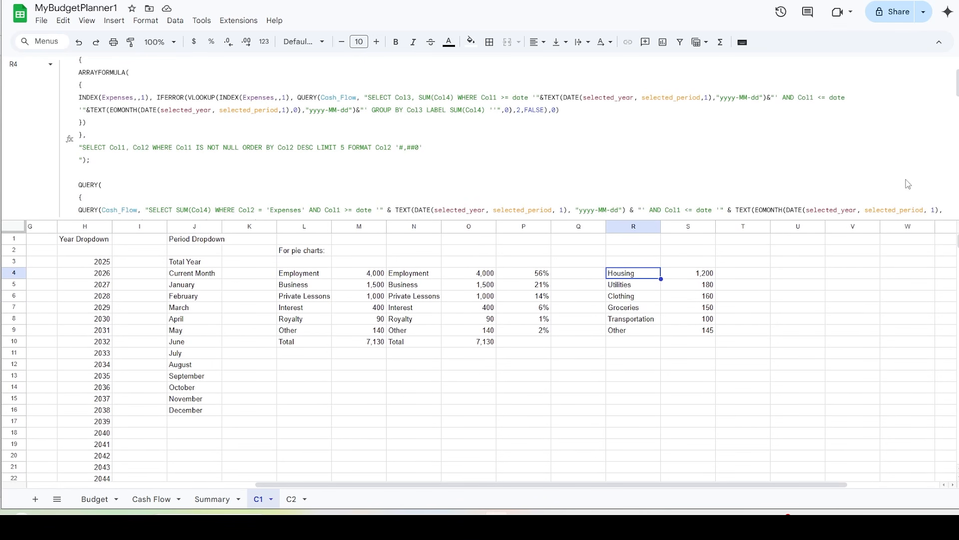
scroll(908, 185, down, 2)
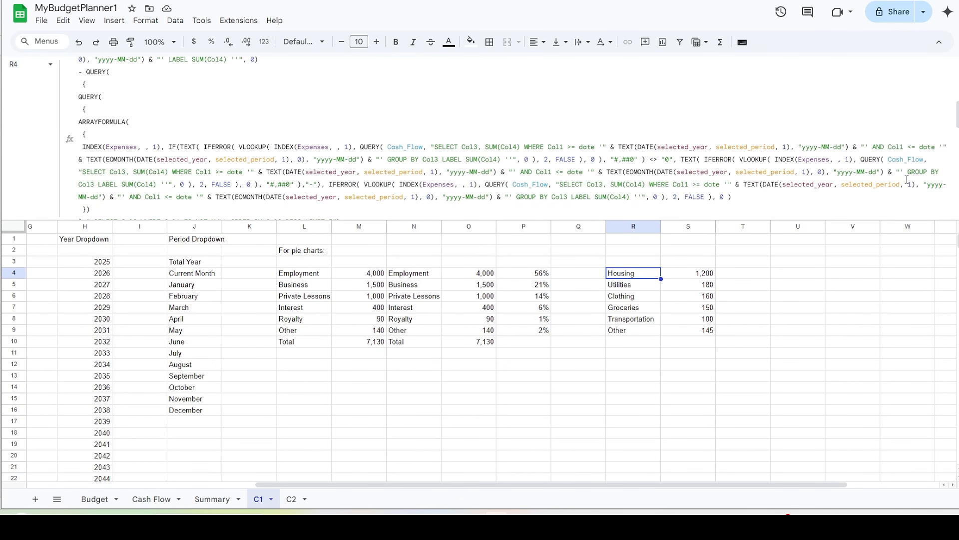
scroll(907, 180, down, 2)
scroll(907, 184, down, 2)
scroll(908, 184, down, 4)
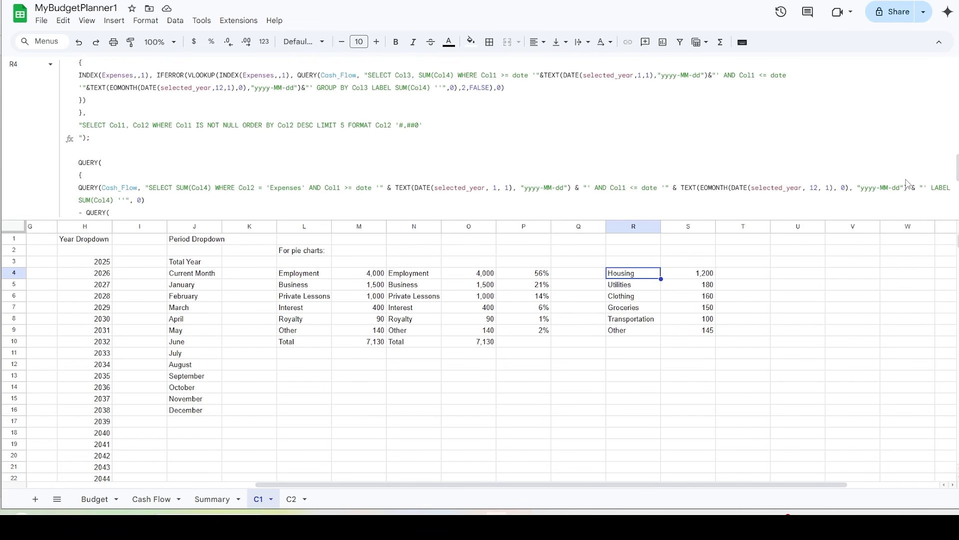
scroll(907, 180, down, 2)
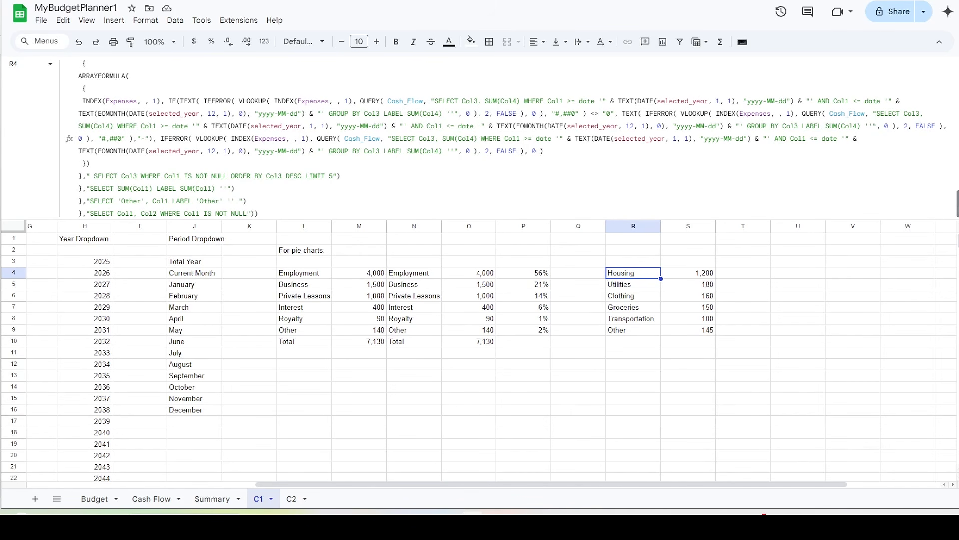
scroll(952, 200, up, 6)
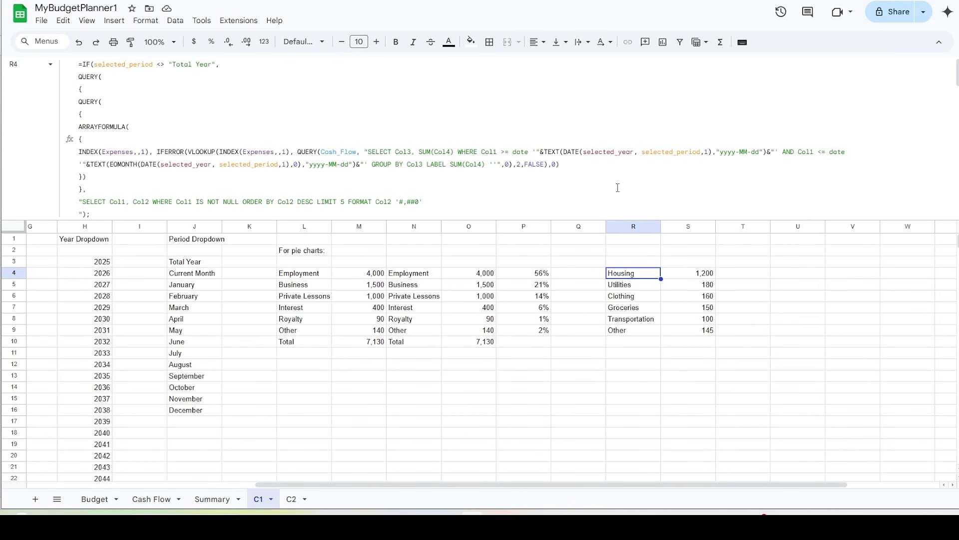
drag(548, 220, 548, 73)
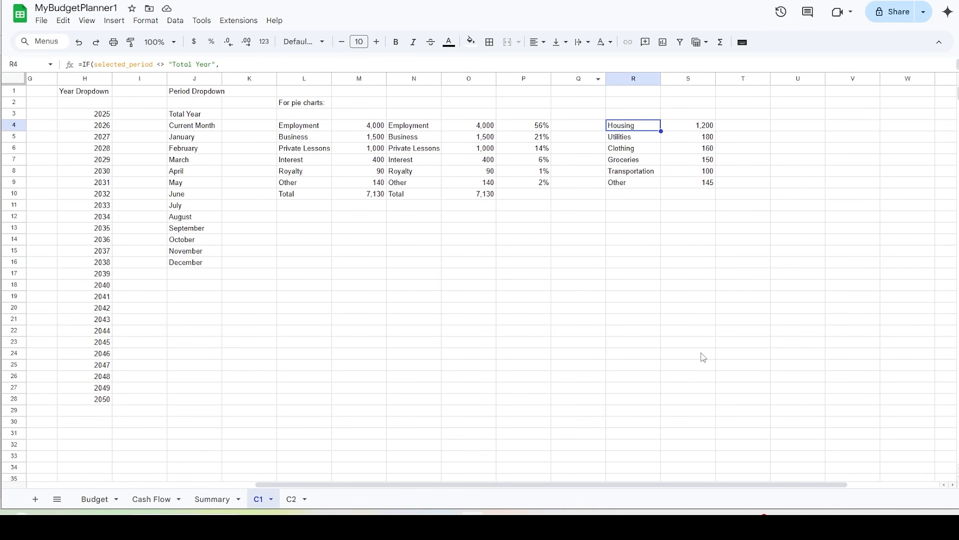
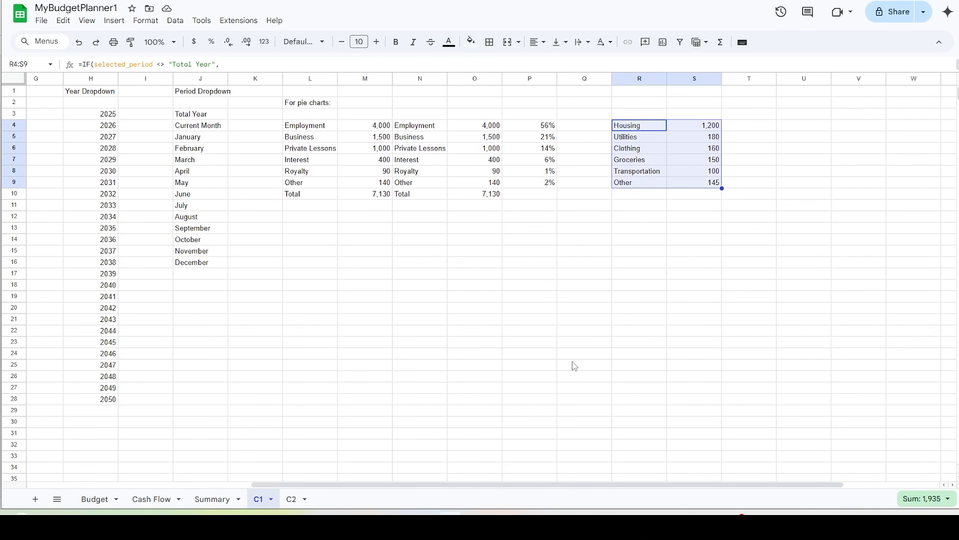
Step: Add a Total label in R10 and sum the expense amounts in S10 with =SUM(S4:S9)
click(643, 196)
text(Total)
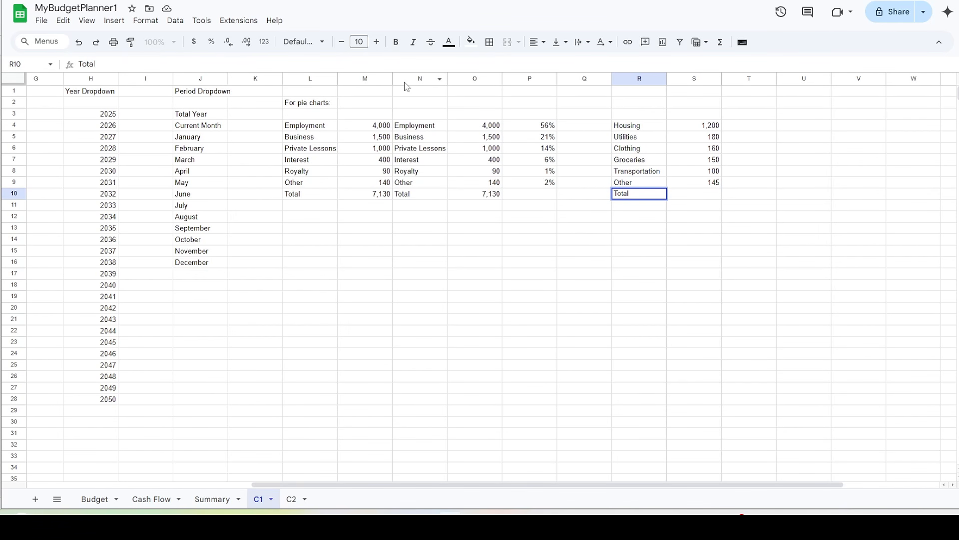
click(706, 196)
click(345, 61)
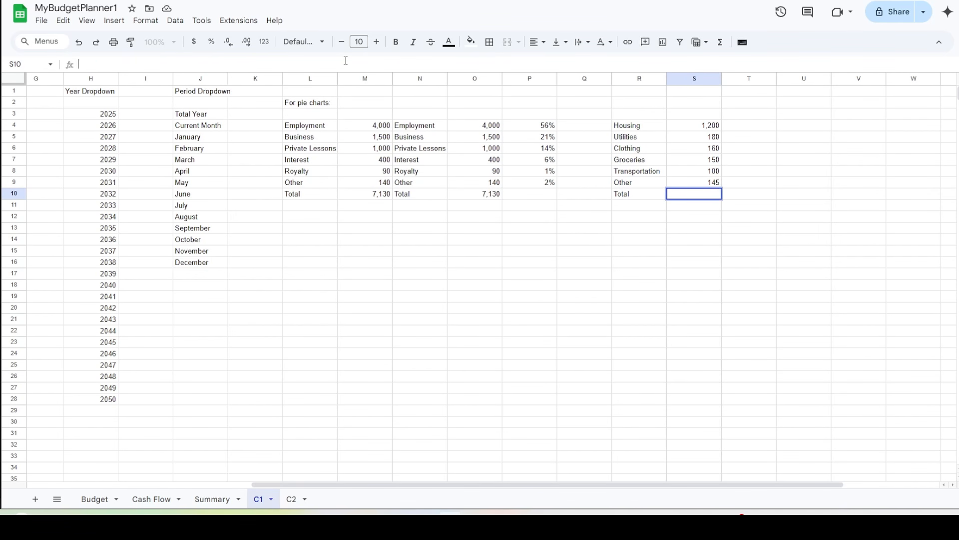
text(=SUM(S4:S9))
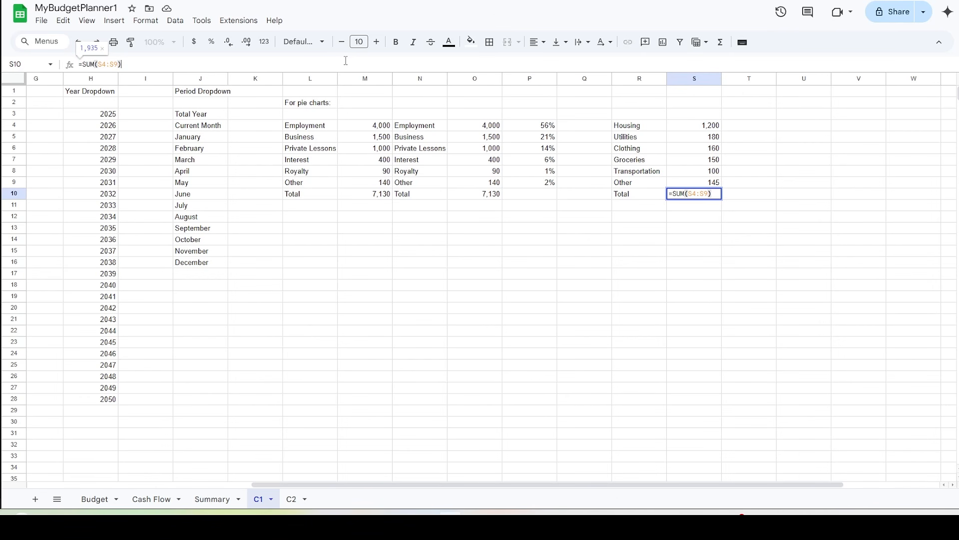
key(Return)
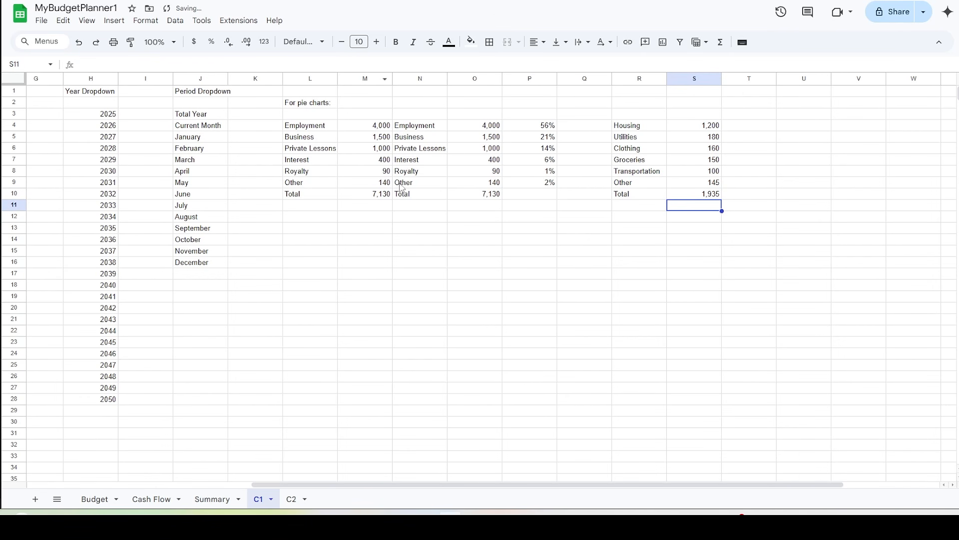
Step: Enter =IF(S4<>0,R4,"") in T4 and fill it down to T10 to list the nonzero expense categories
click(748, 125)
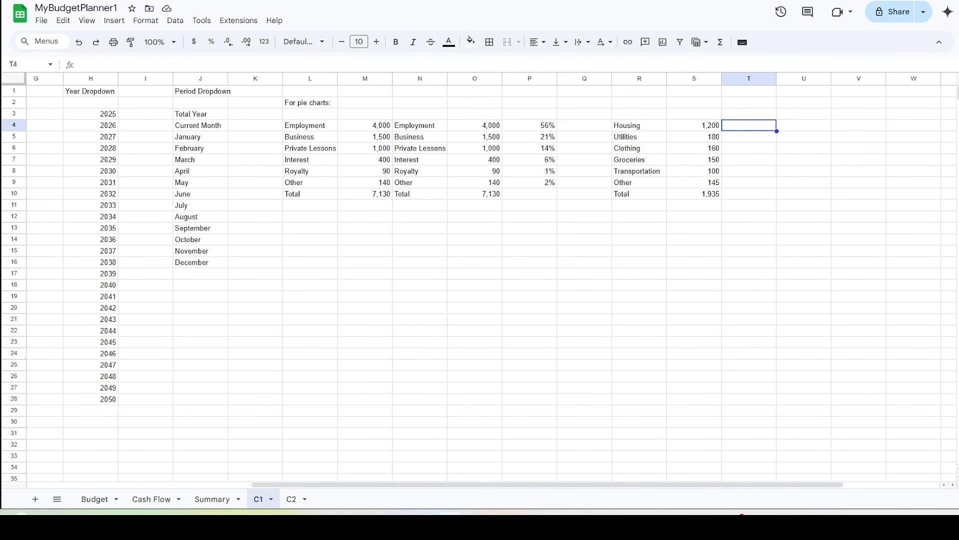
click(147, 65)
text(=IF(S4<>0,R4,""))
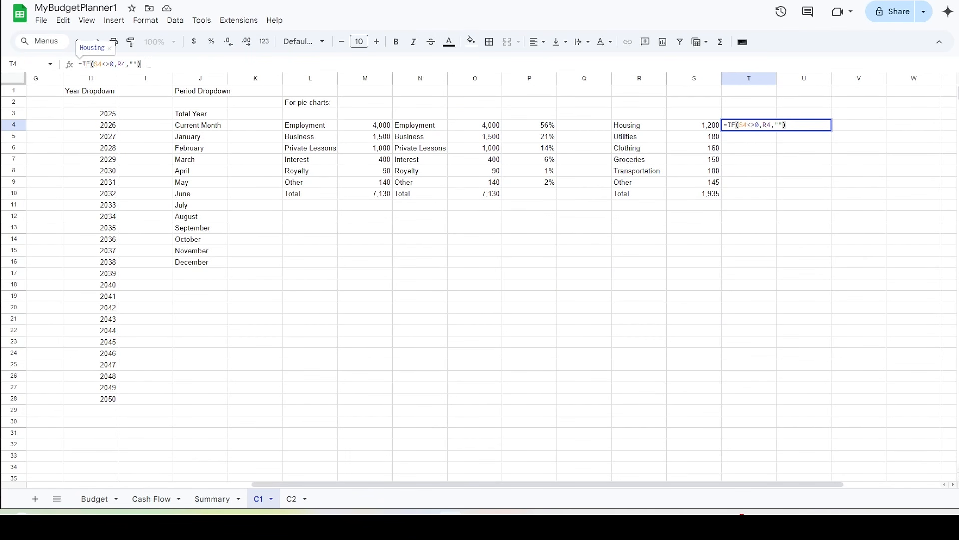
key(Return)
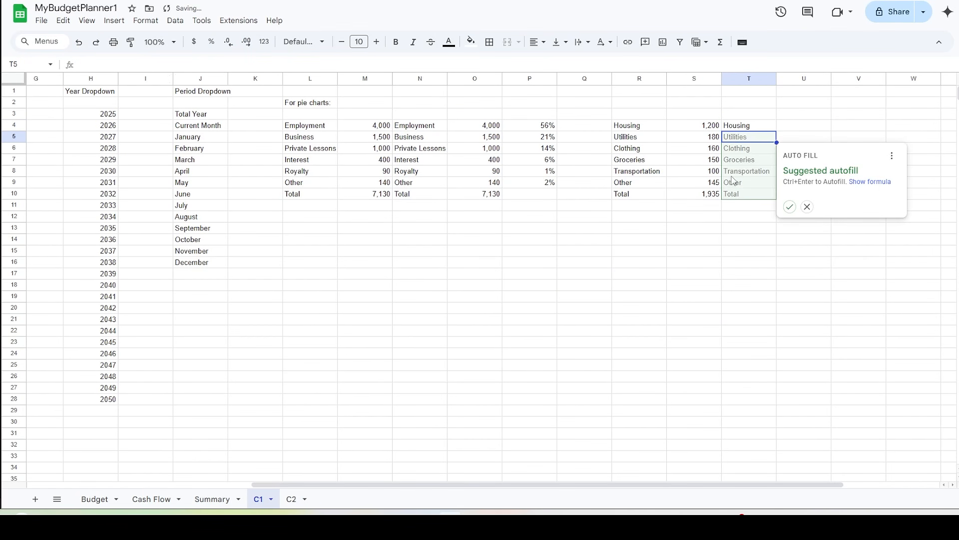
click(762, 128)
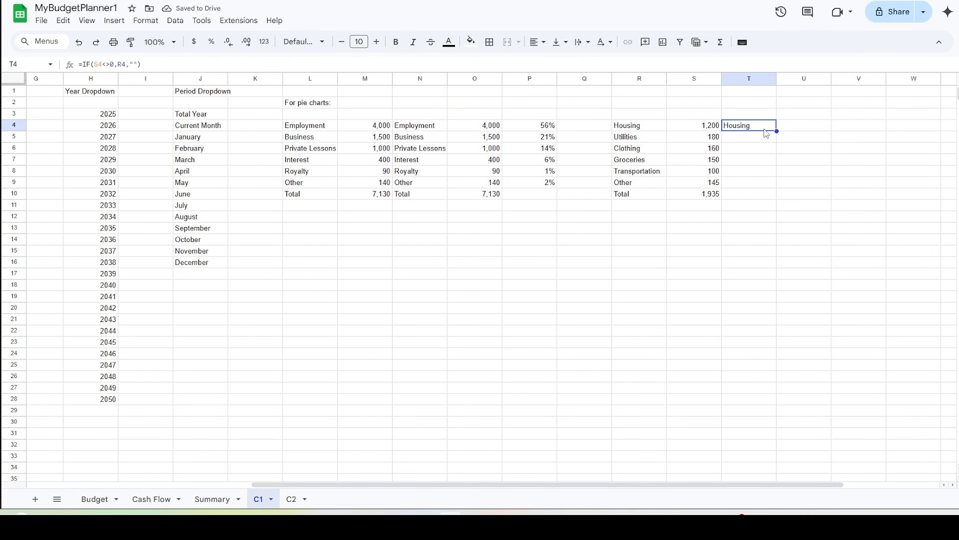
drag(778, 130, 775, 199)
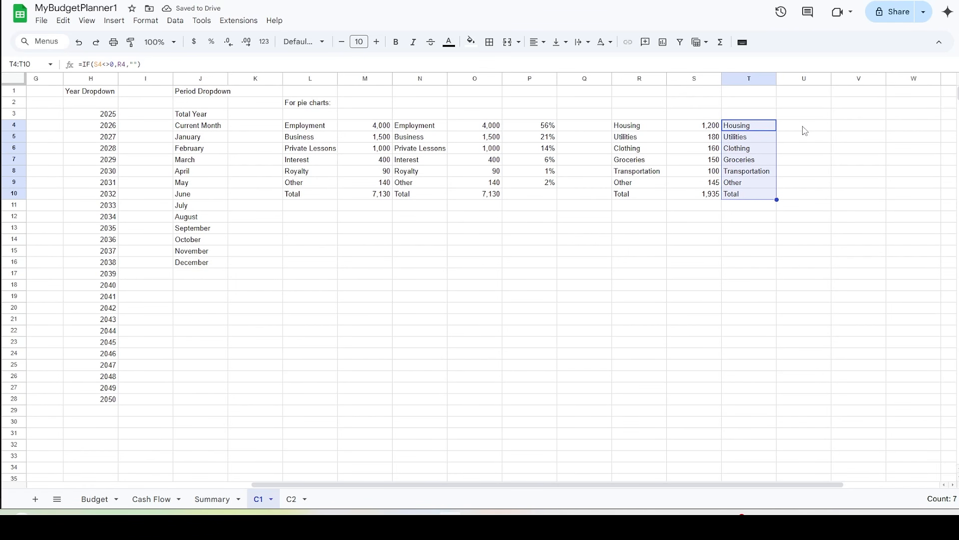
Step: Enter =IF(S4<>0,S4,"") in U4 and fill it down to U10 to list the nonzero expense amounts
click(804, 130)
click(331, 63)
text(=IF(S4<>0,S4,""))
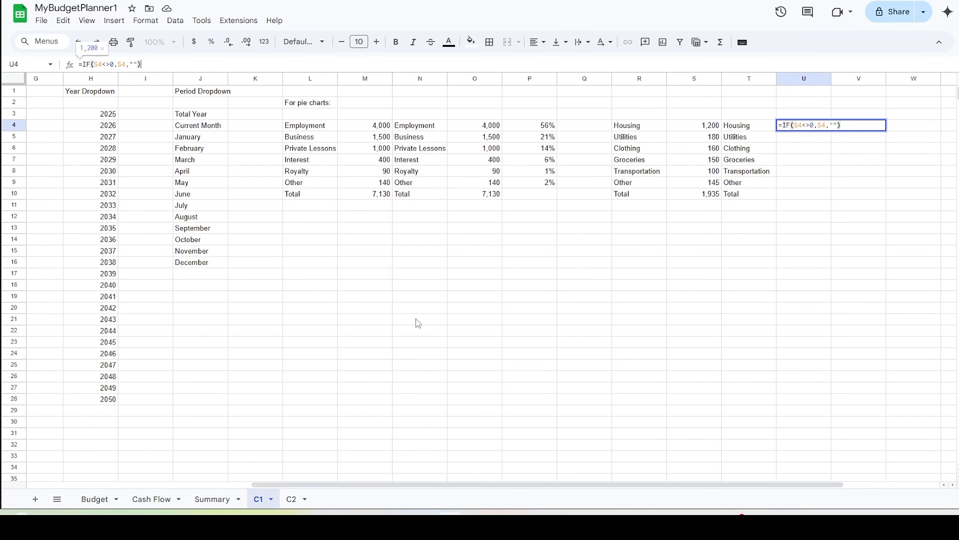
key(Return)
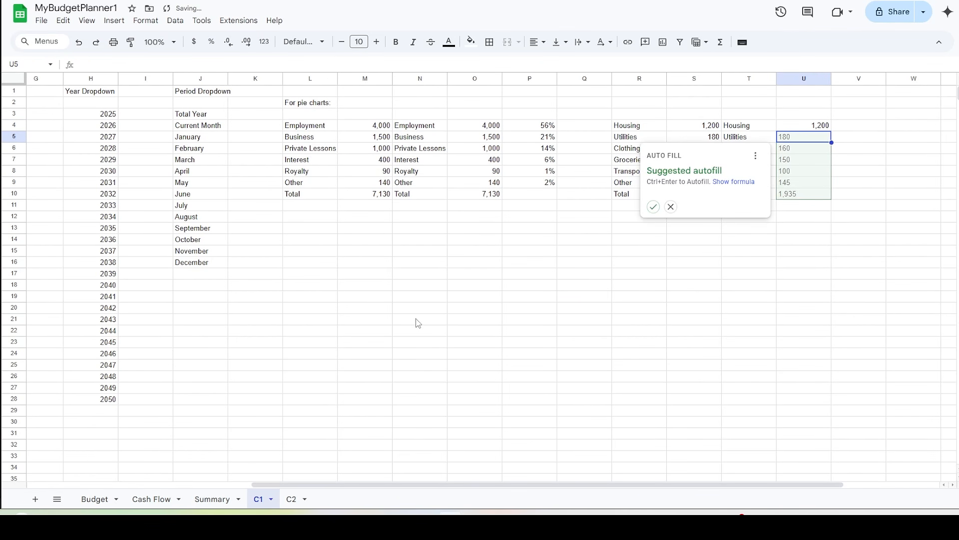
click(808, 128)
drag(831, 130, 831, 194)
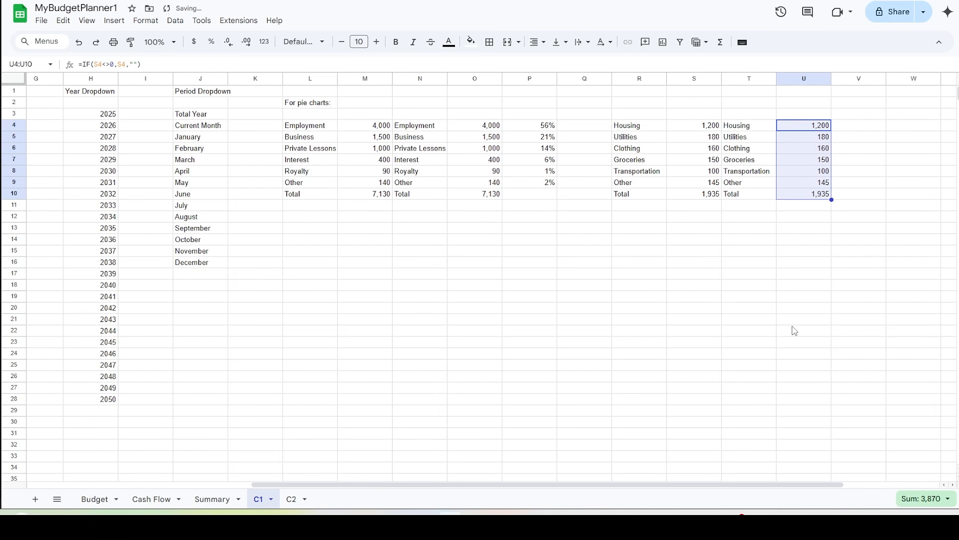
Step: Calculate the first expense category's share of the total in V4 with =IFERROR(U4/$U$10,0)
click(864, 130)
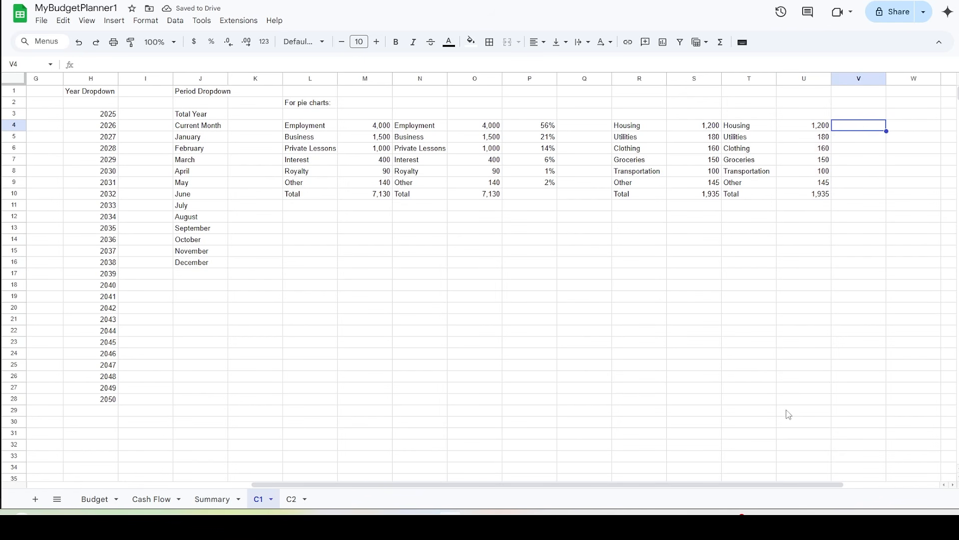
click(621, 60)
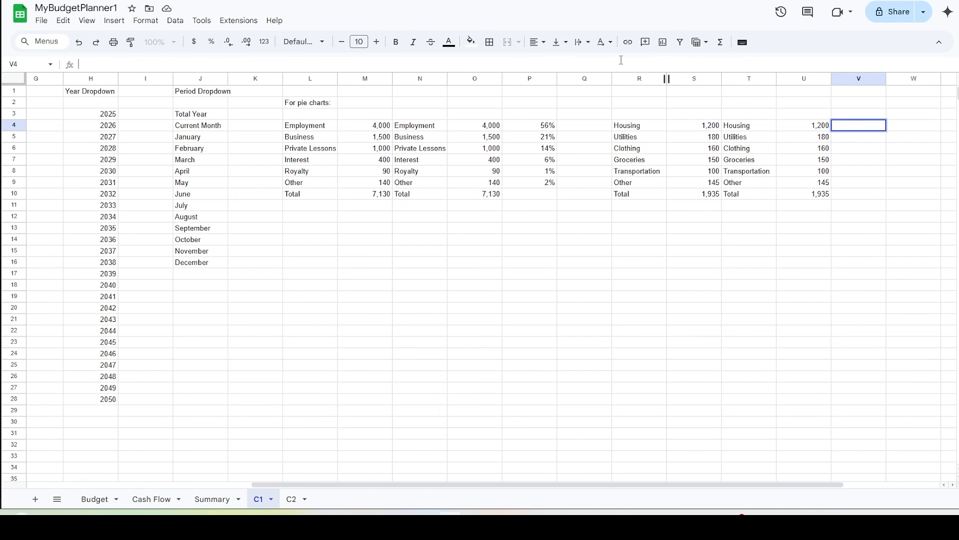
text(=IFERROR(U4/$U$10,0))
key(Return)
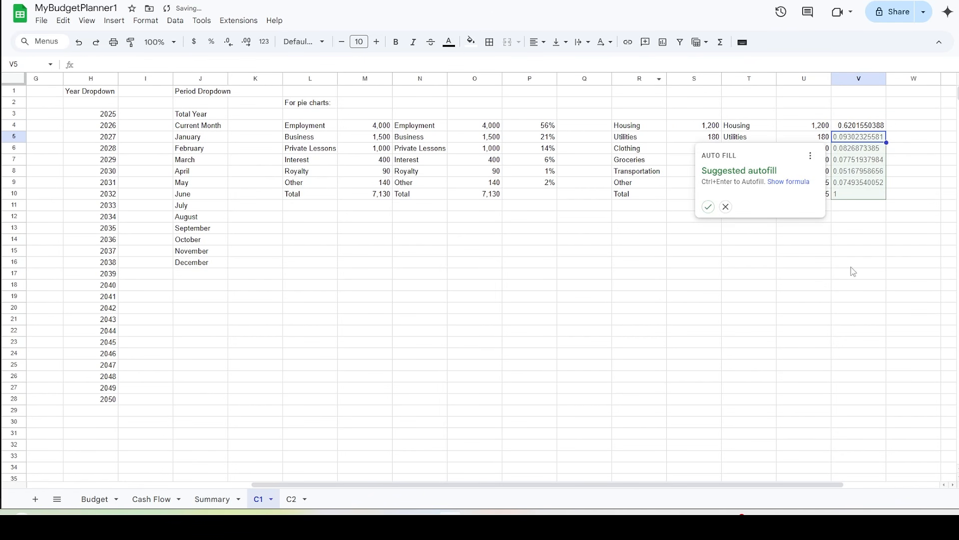
Step: Apply the custom number format 0% to V4 and fill the share formula down to V9
click(867, 126)
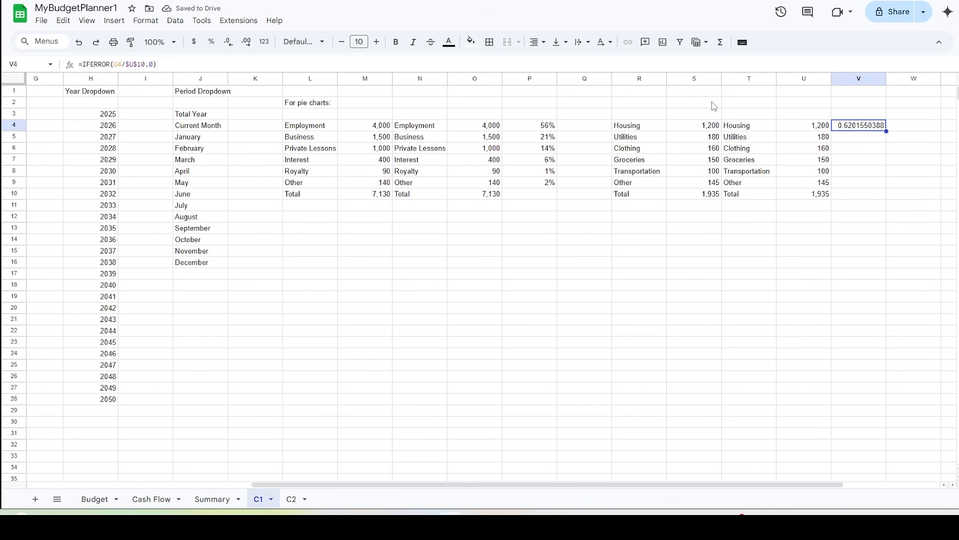
click(145, 21)
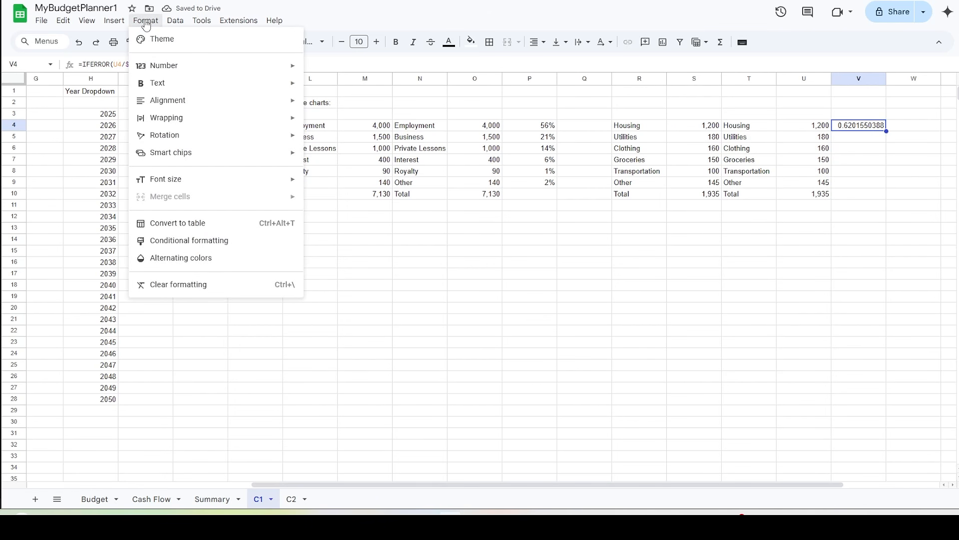
mouse_move(160, 67)
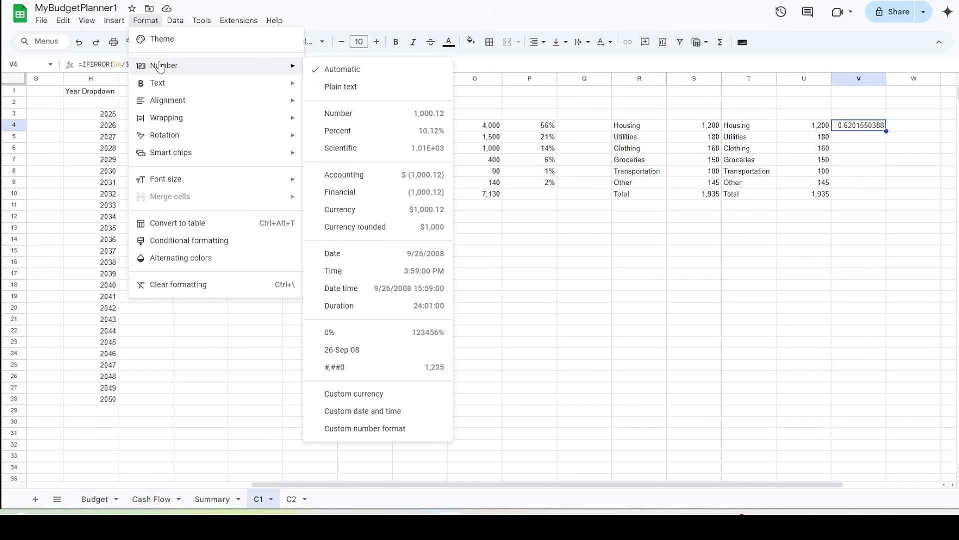
click(396, 428)
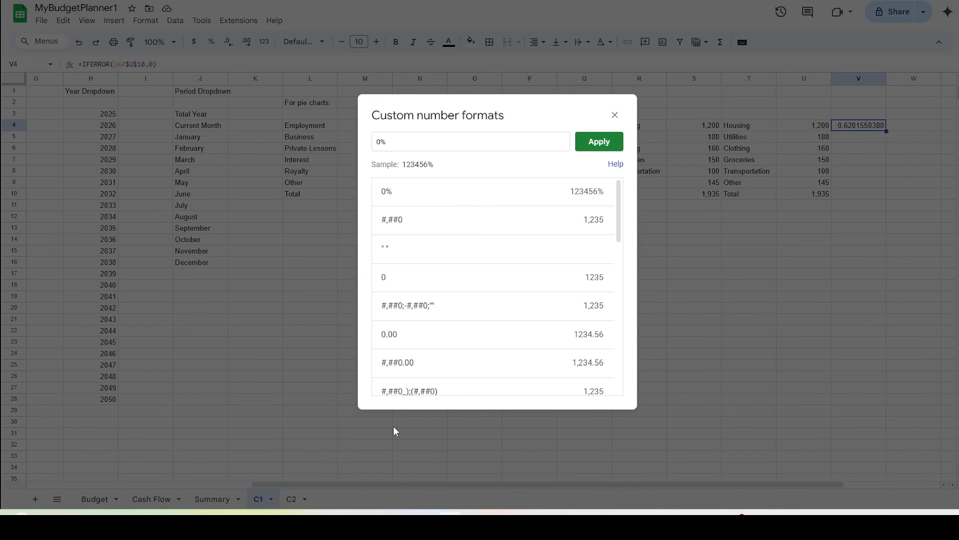
click(426, 194)
click(608, 150)
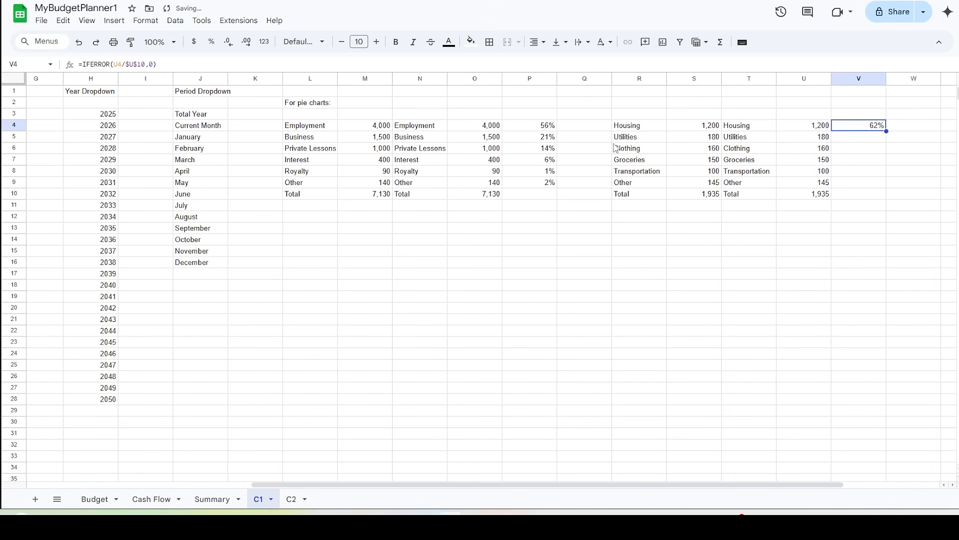
drag(886, 130, 878, 183)
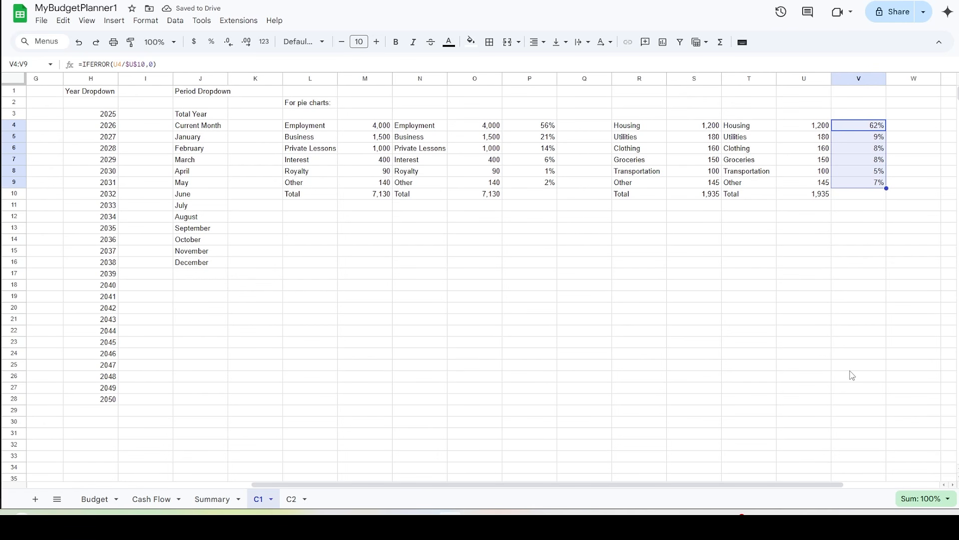
click(862, 206)
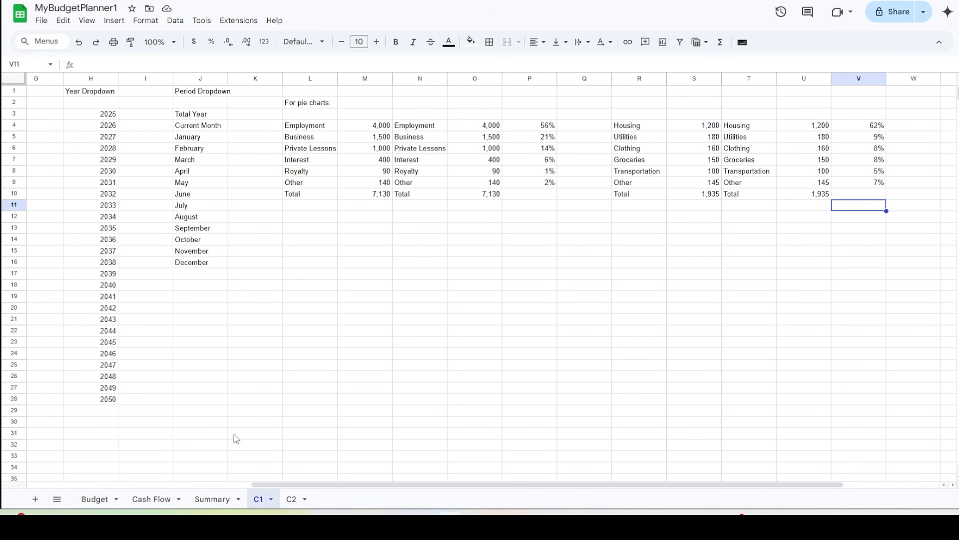
Step: On the Summary sheet, change the data range of the middle pie chart, beside the Expenses table, to C1!V4:V9
click(206, 500)
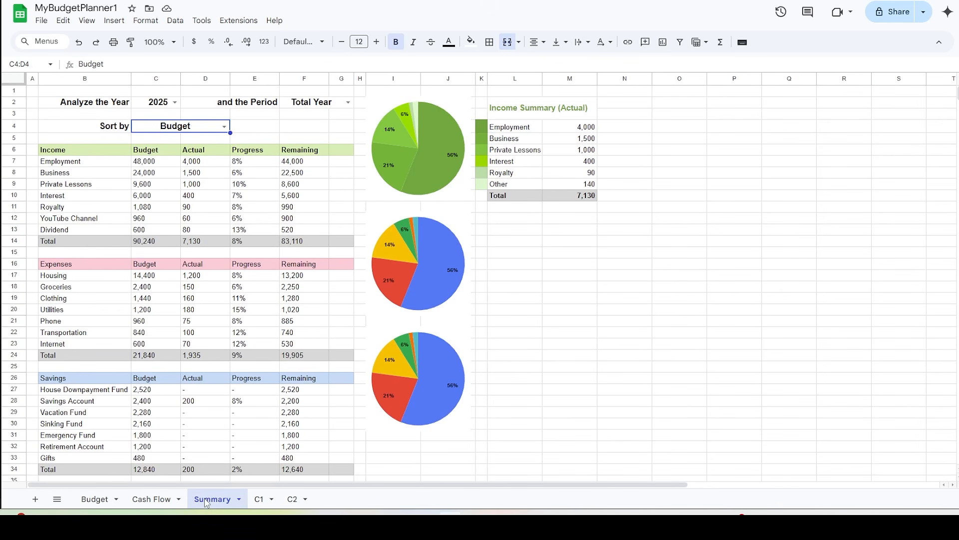
click(460, 220)
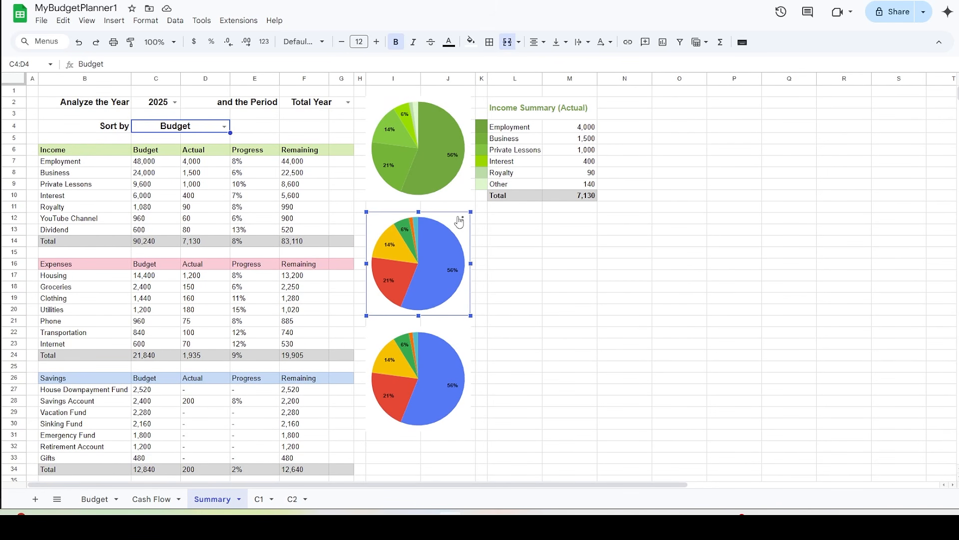
click(462, 220)
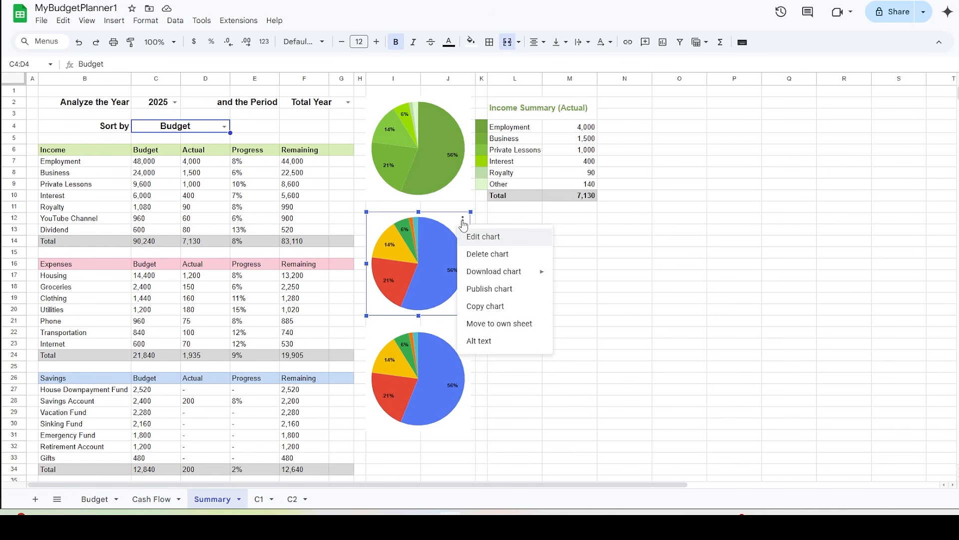
click(492, 238)
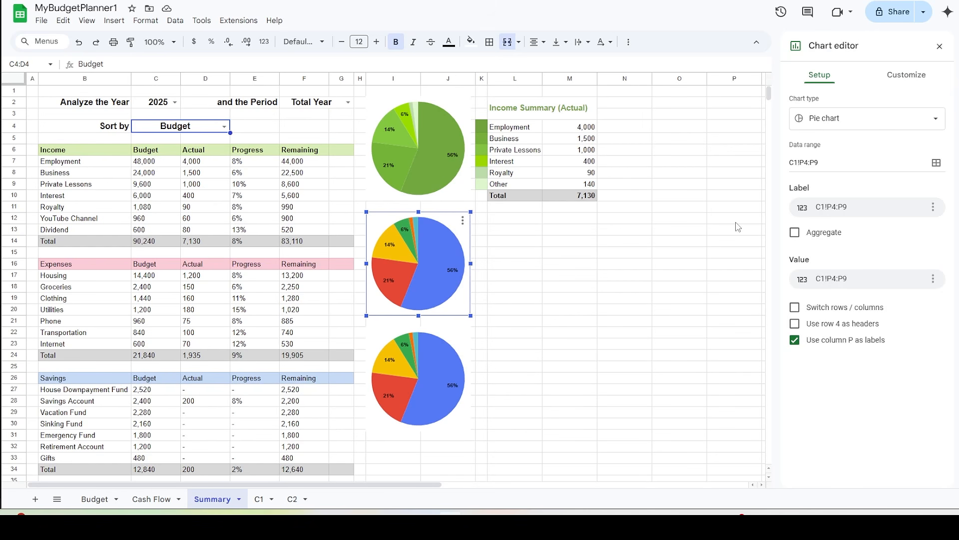
drag(830, 163, 718, 196)
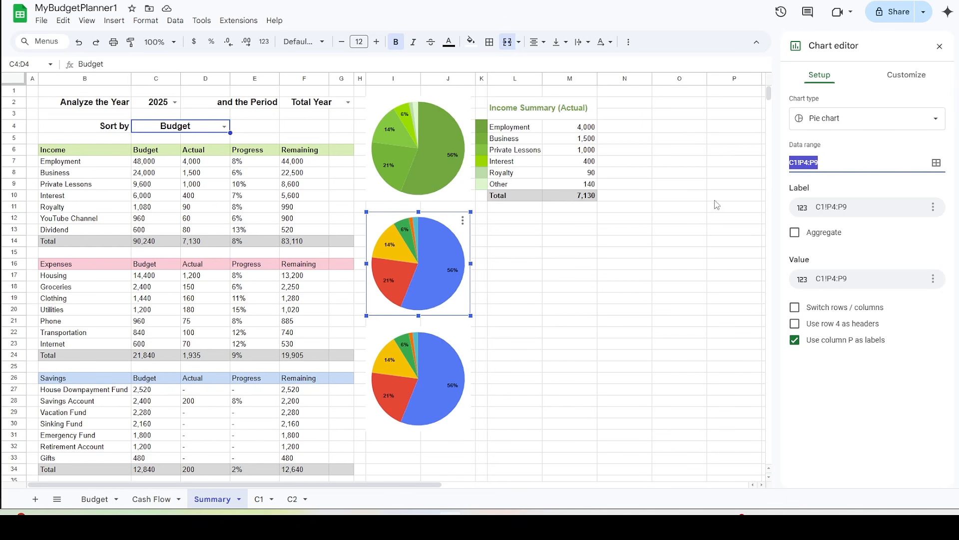
text(C1!V4:V9)
key(Return)
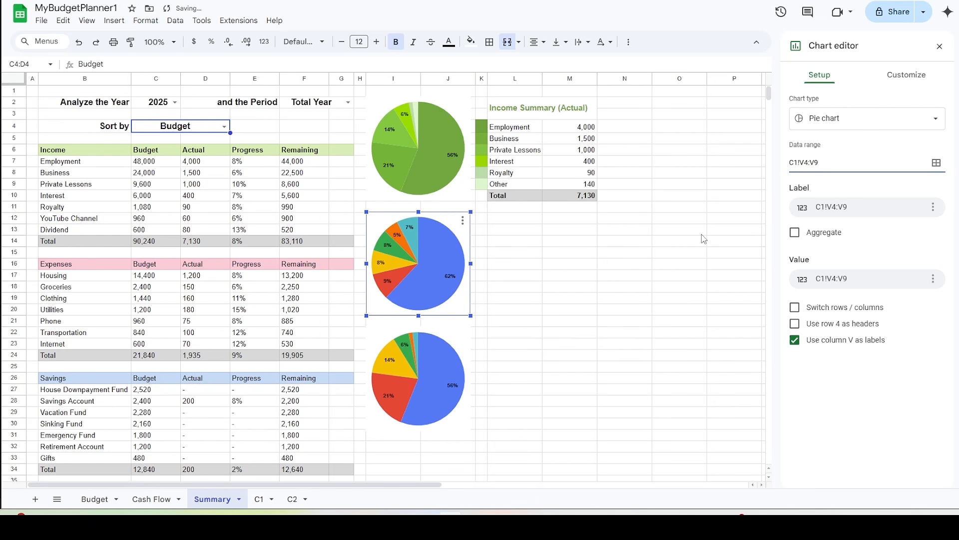
Step: Merge cells L12:M13 and enter the heading Expenses Summary (Actual)
drag(515, 219, 558, 231)
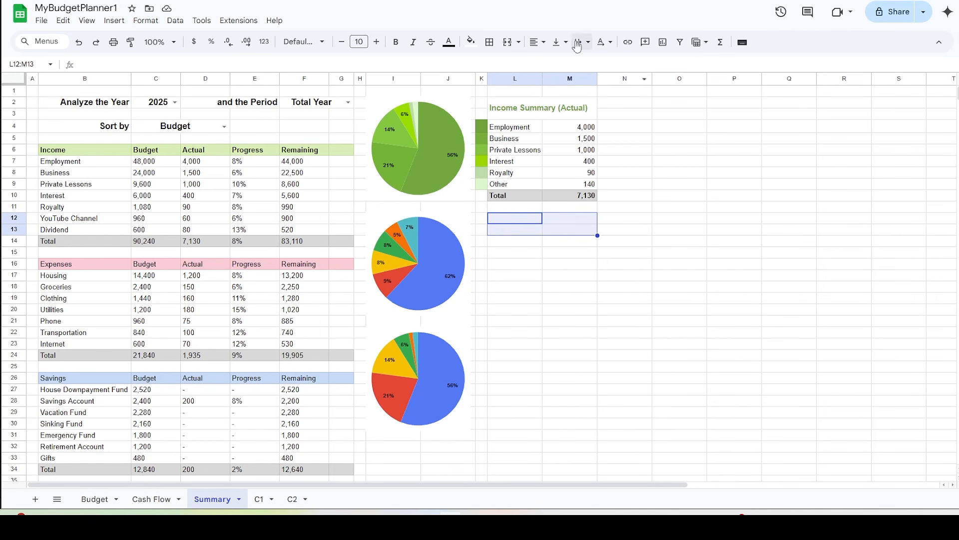
click(507, 42)
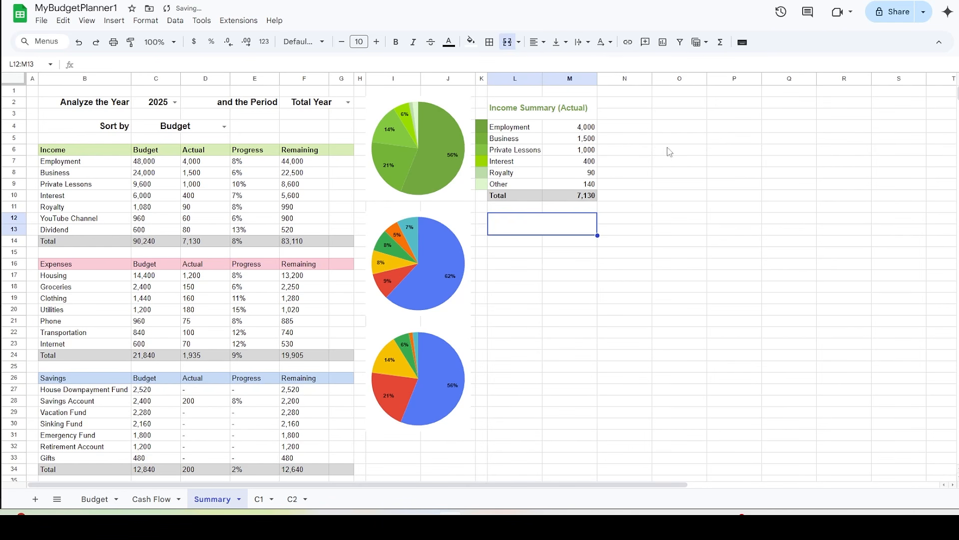
text(Expenses Summary (Actual))
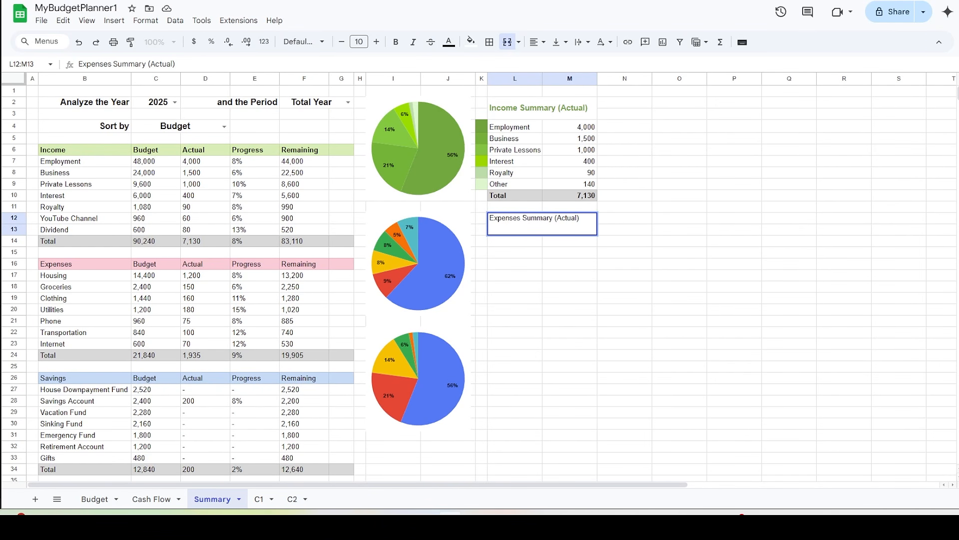
Step: Format the Expenses Summary (Actual) heading as 11 pt bold text, vertically centered in its merged cell
drag(190, 62, 75, 64)
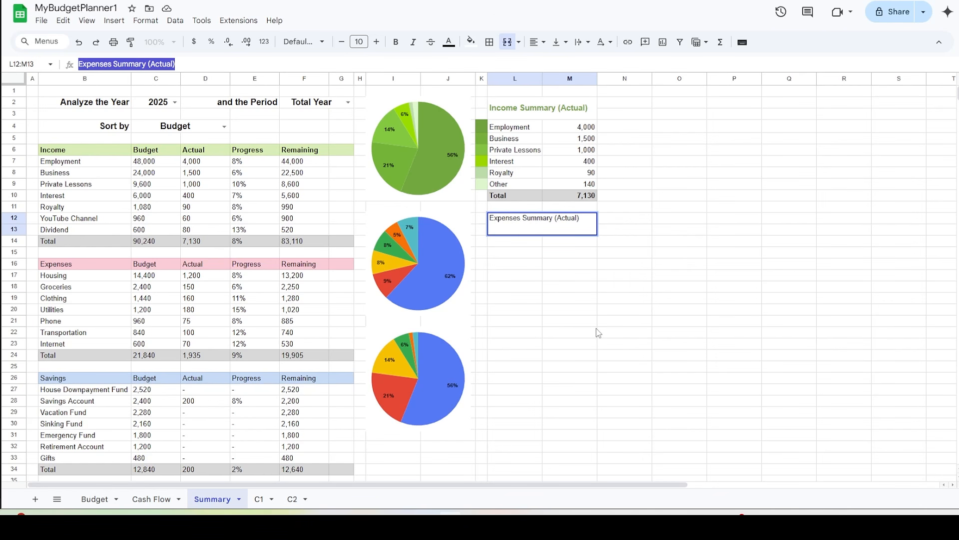
click(376, 42)
click(396, 42)
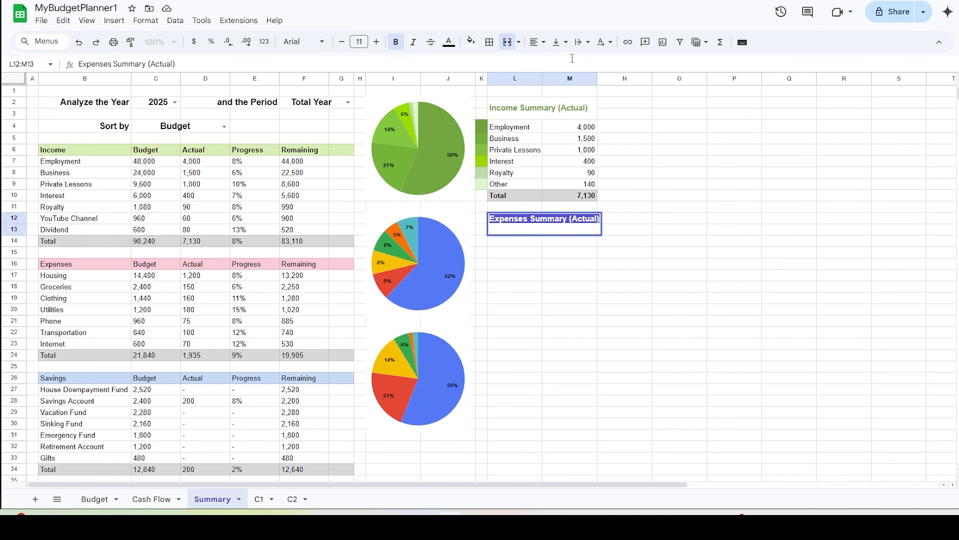
click(559, 42)
click(577, 64)
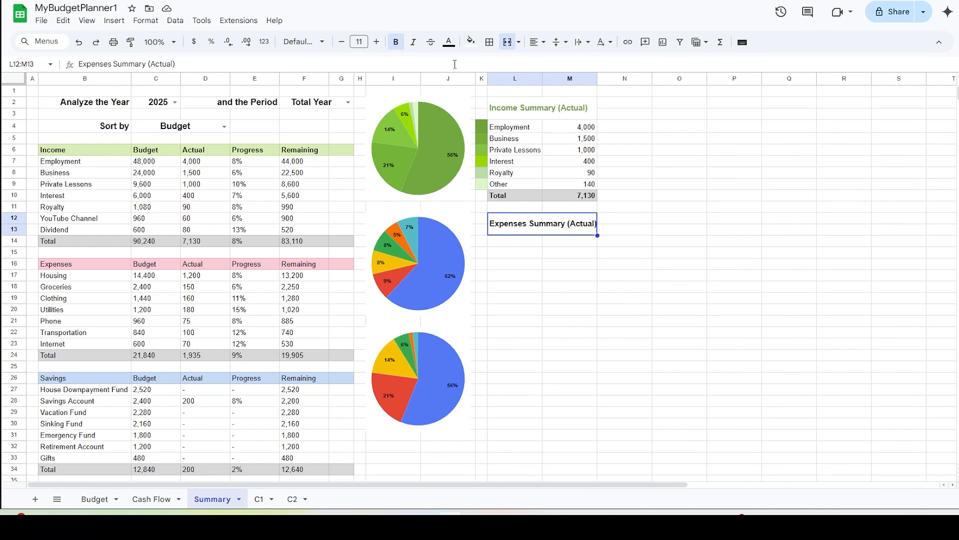
Step: Set the text color of the Expenses Summary (Actual) heading to the custom color #dd4d71
click(448, 42)
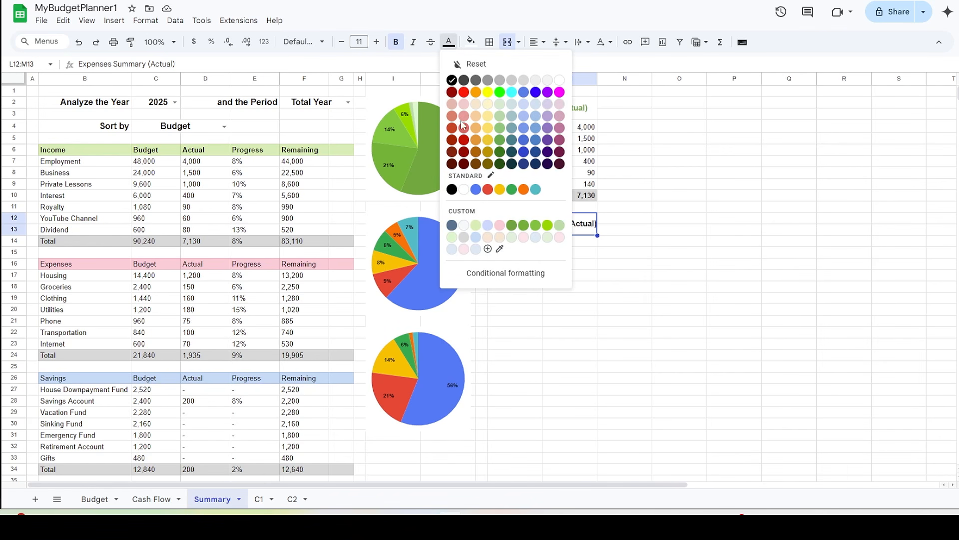
click(487, 249)
text(#dd4d71)
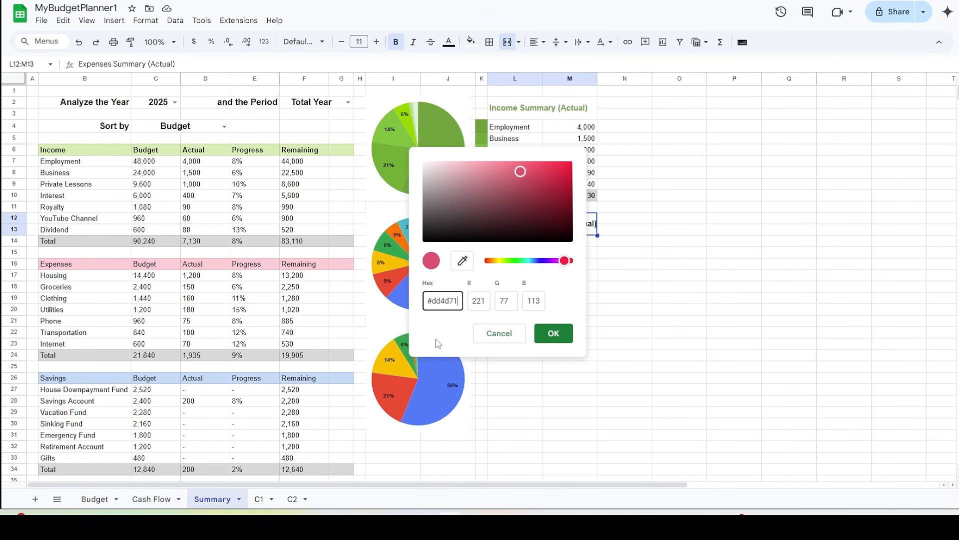
click(554, 334)
Step: Enter ='C1'!T4 in L14 and fill it down to L20 to list the expense categories
key(Down)
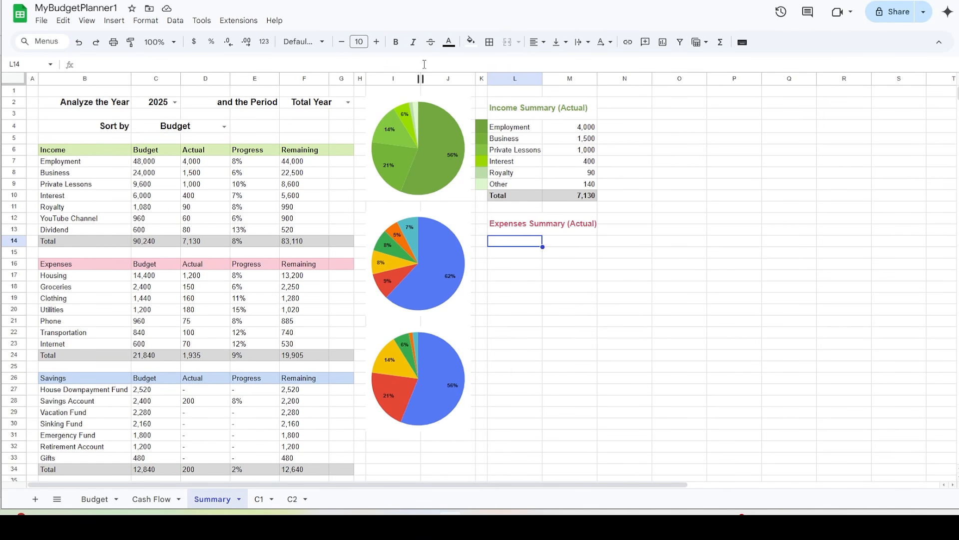
text(='C1'!T4)
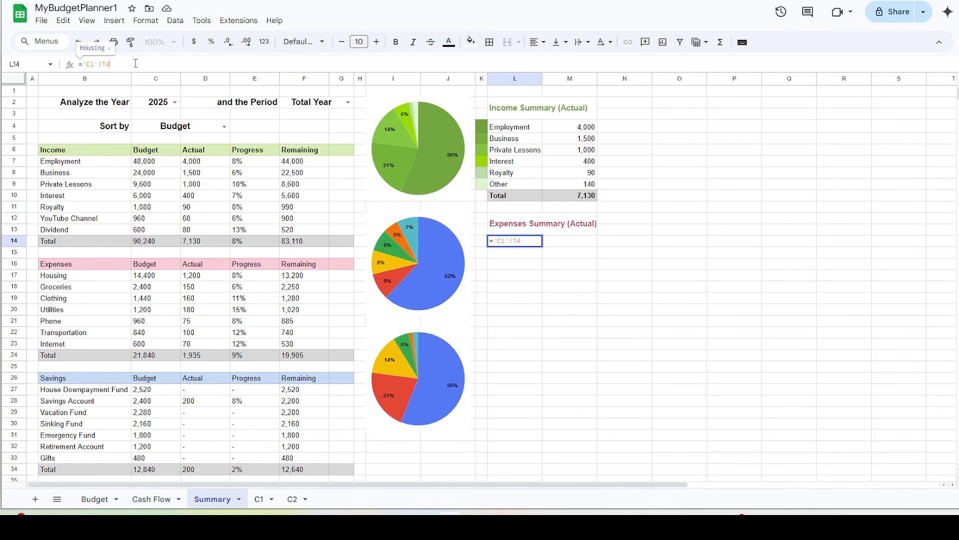
key(Return)
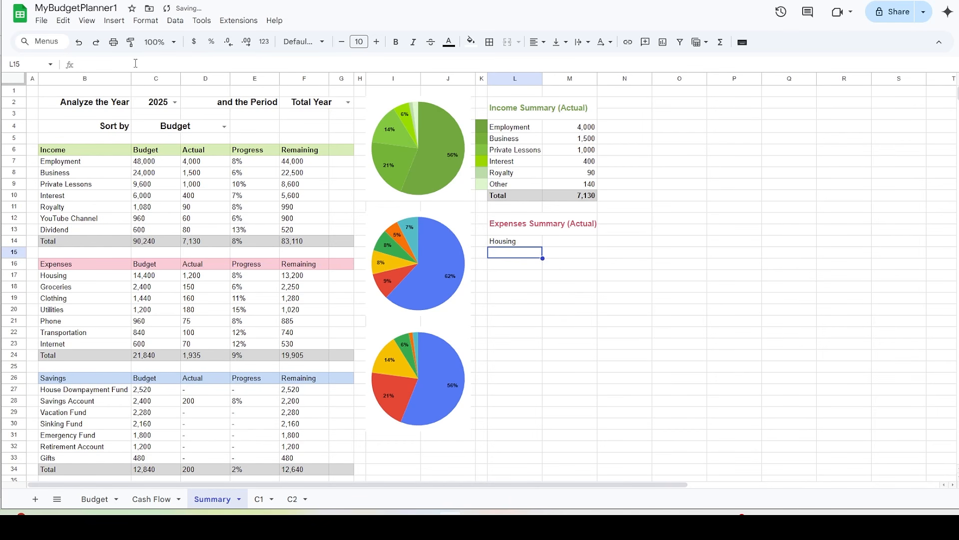
click(525, 243)
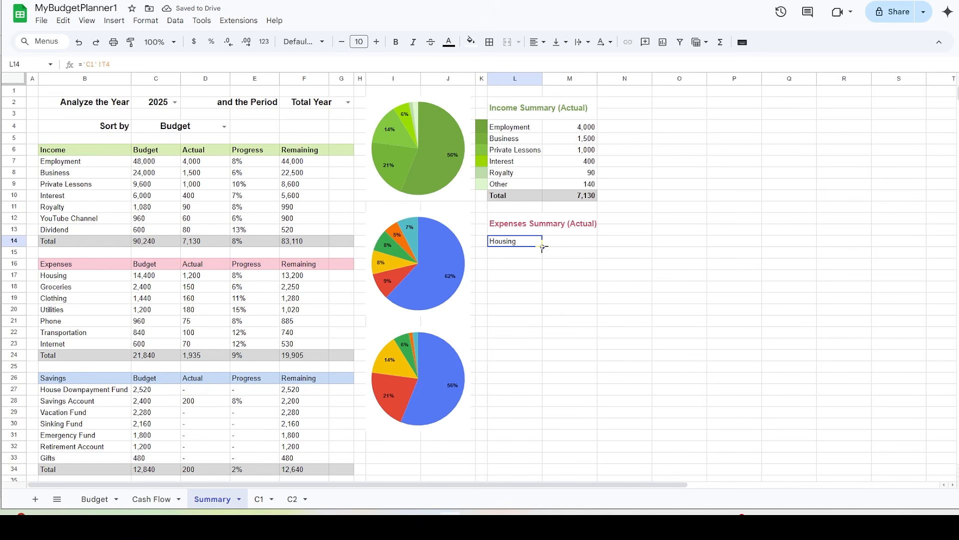
drag(543, 246, 542, 313)
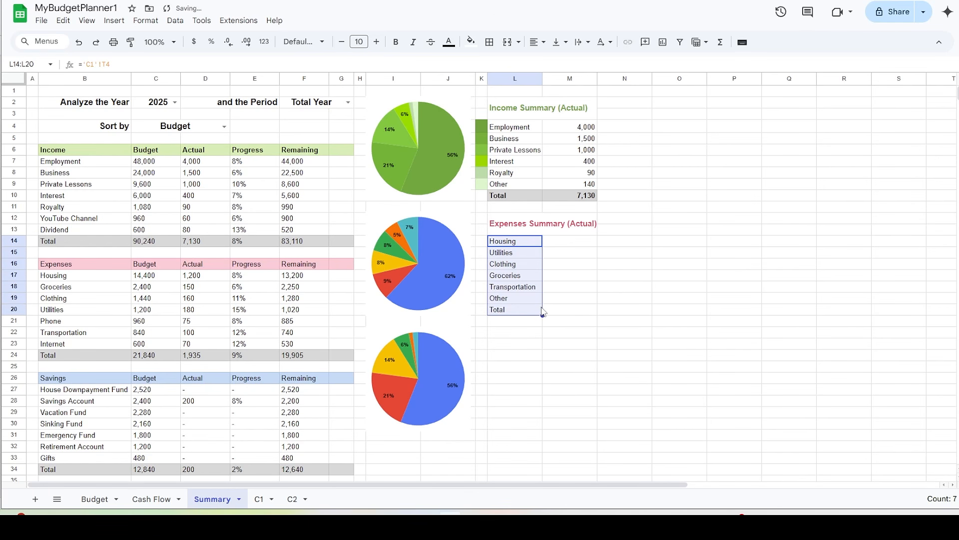
Step: Enter ='C1'!U4 in M14 and fill it down to M20 to list the expense amounts
click(571, 244)
click(368, 64)
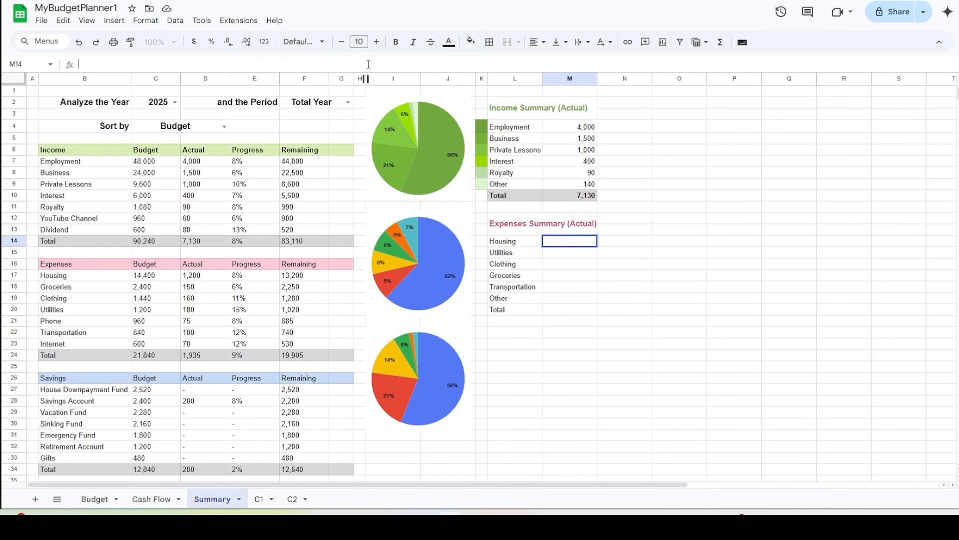
text(='C1'!U4)
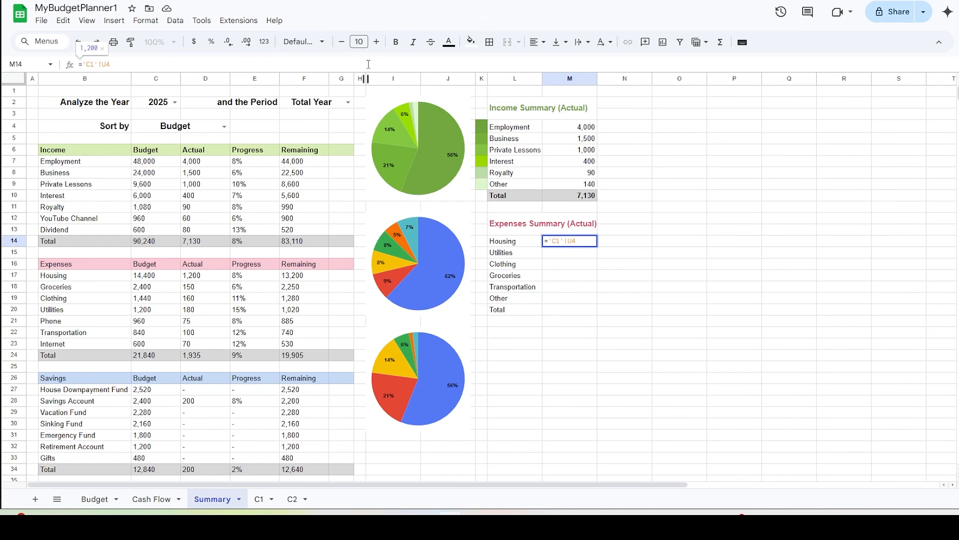
key(Return)
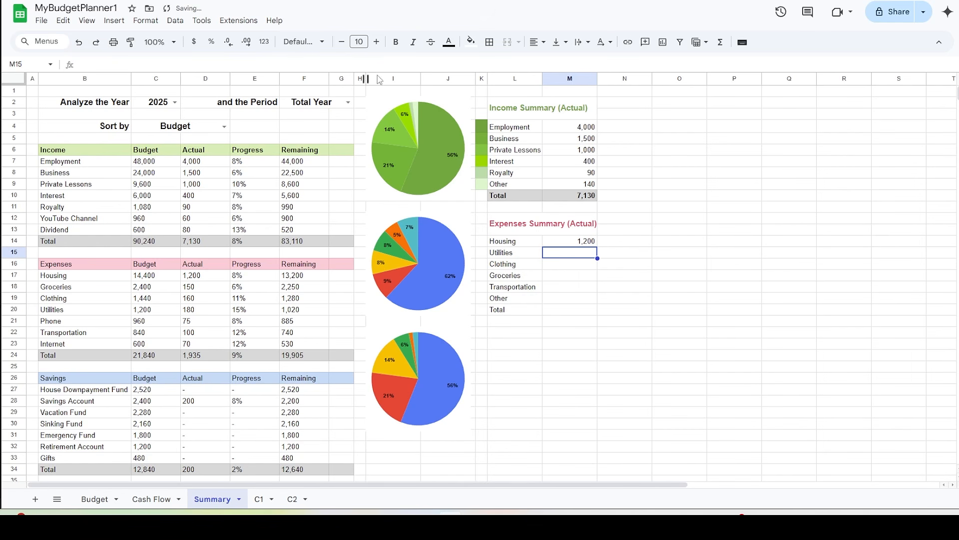
click(578, 243)
drag(598, 246, 599, 313)
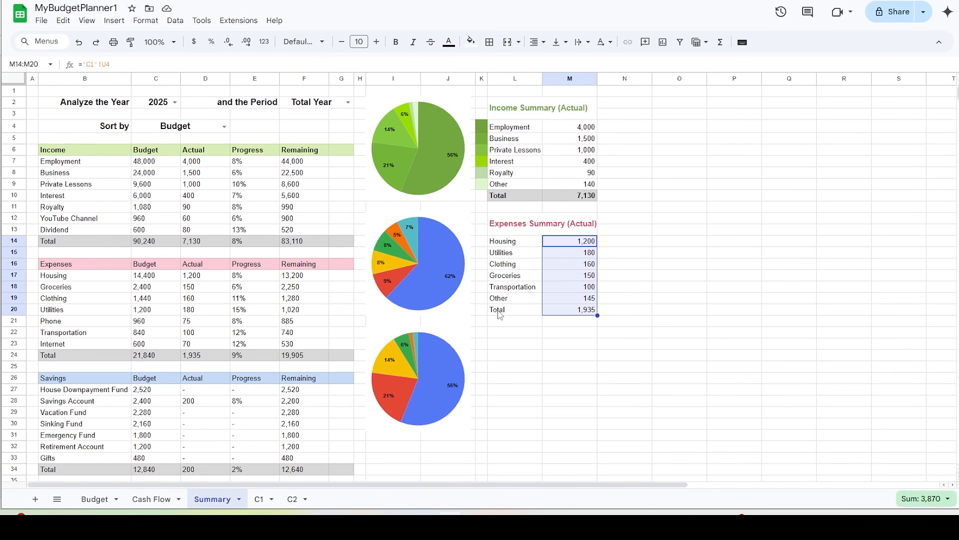
Step: Make the expenses summary's Total row, L20:M20, bold and give it a custom light gray fill
drag(499, 314, 576, 314)
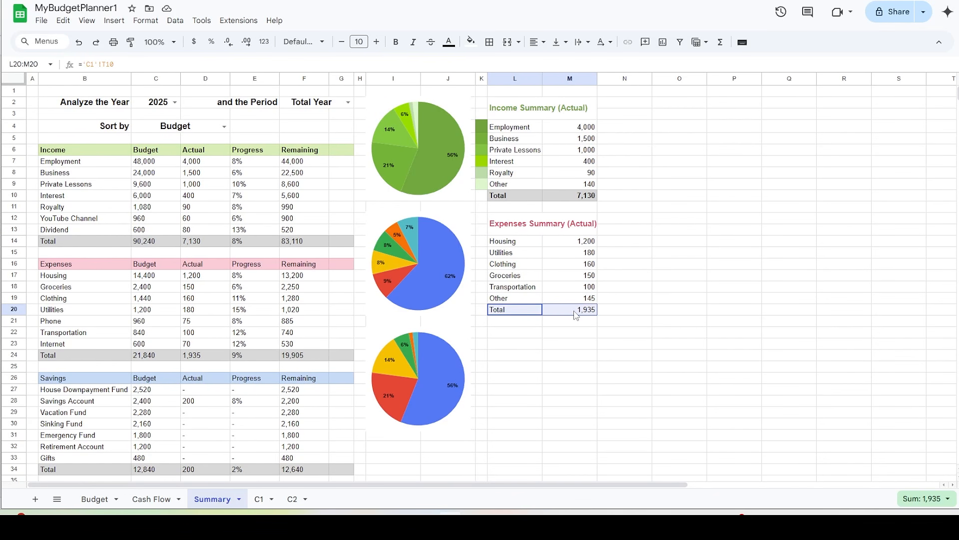
click(395, 43)
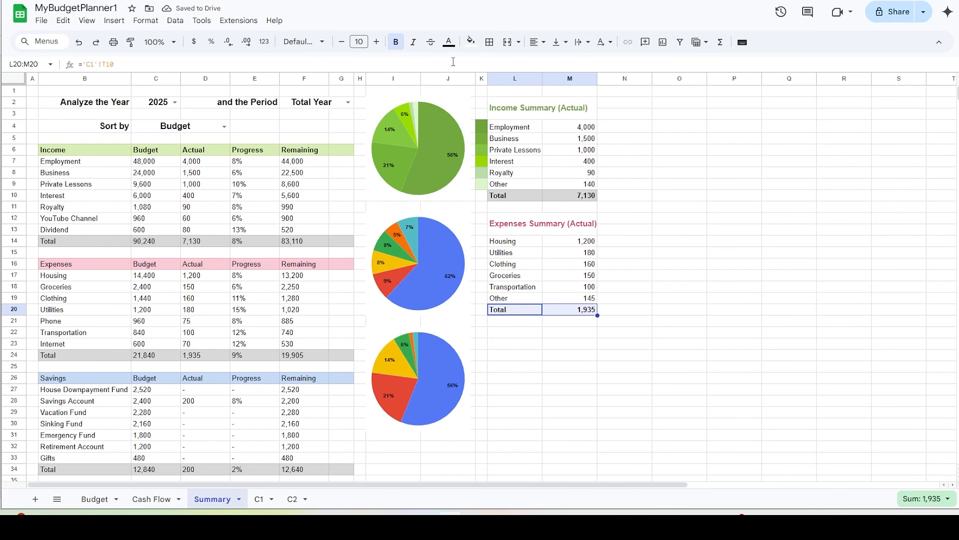
click(470, 41)
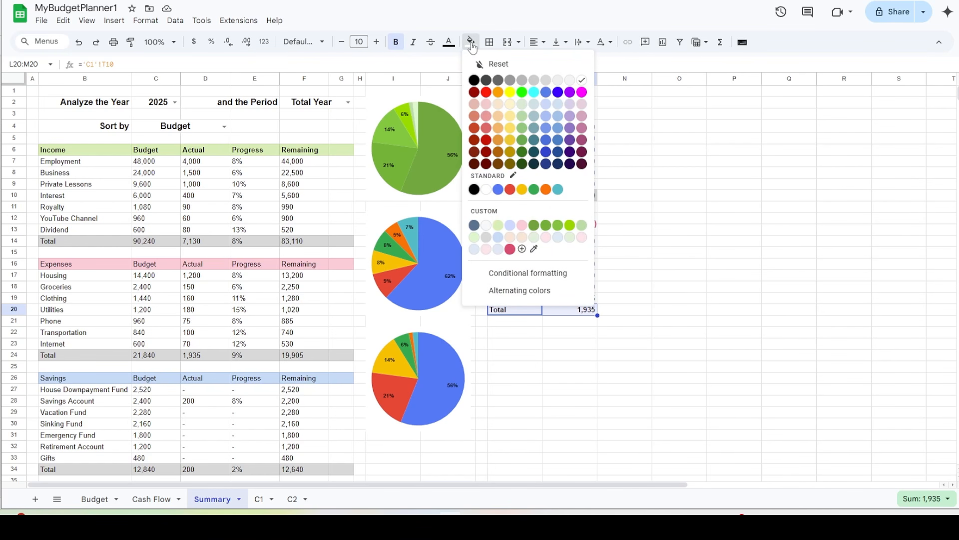
click(521, 249)
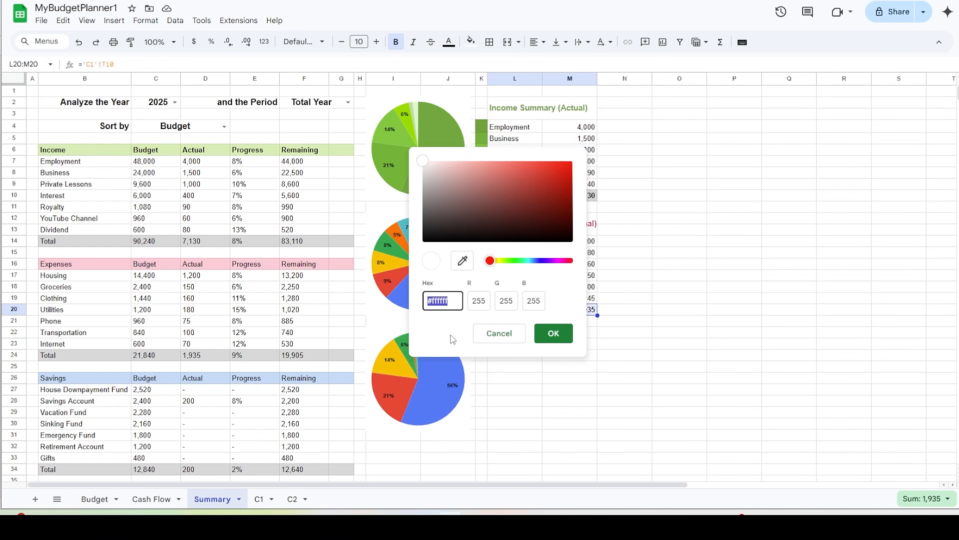
click(554, 333)
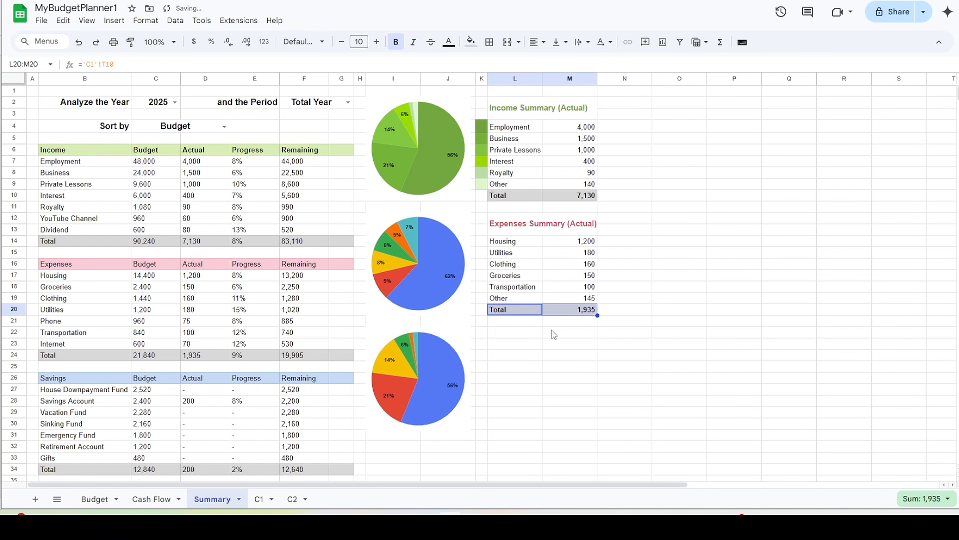
Step: Fill K14, the color key cell beside Housing, with the same custom dark pink as the Expenses Summary heading
click(481, 241)
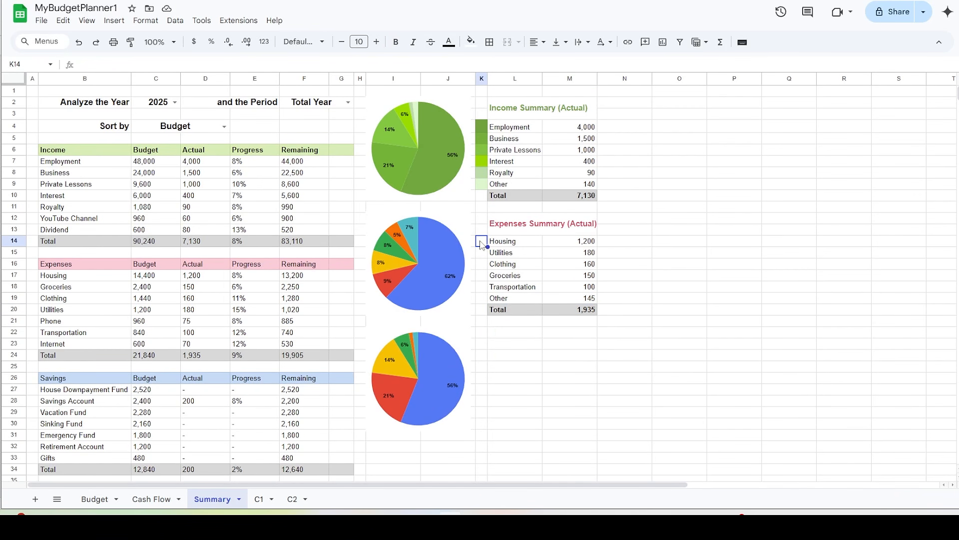
click(470, 45)
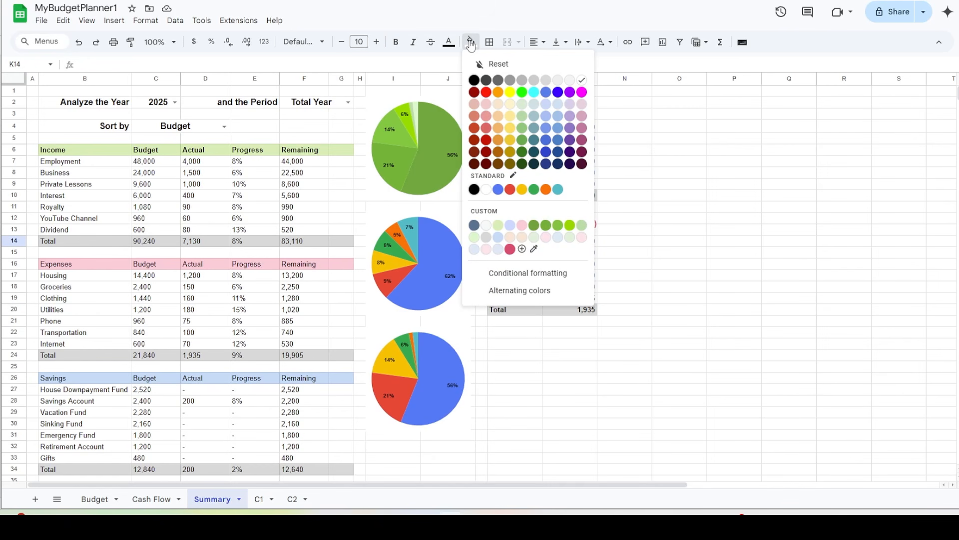
click(522, 246)
key(ctrl+v)
click(553, 333)
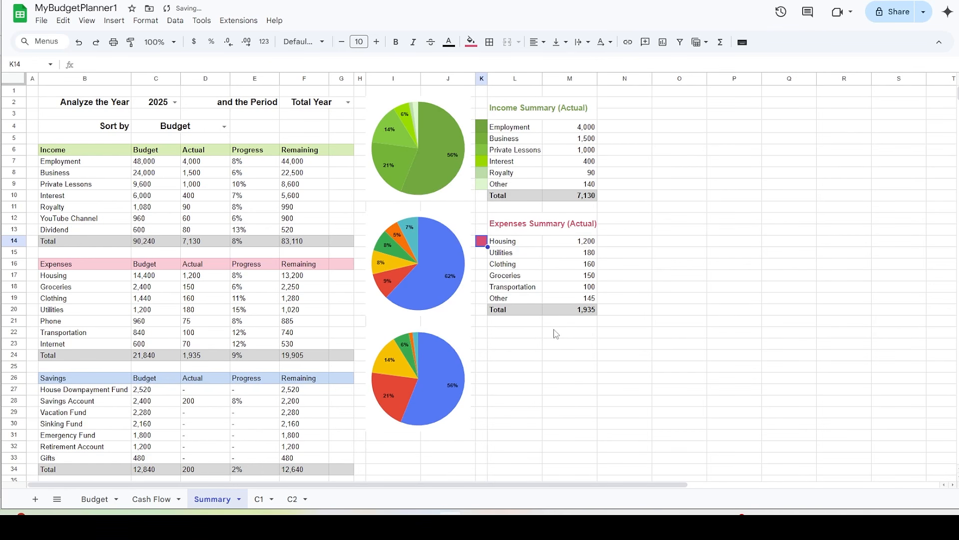
Step: Fill K15, the color key cell beside Utilities, with a lighter custom pink
click(481, 254)
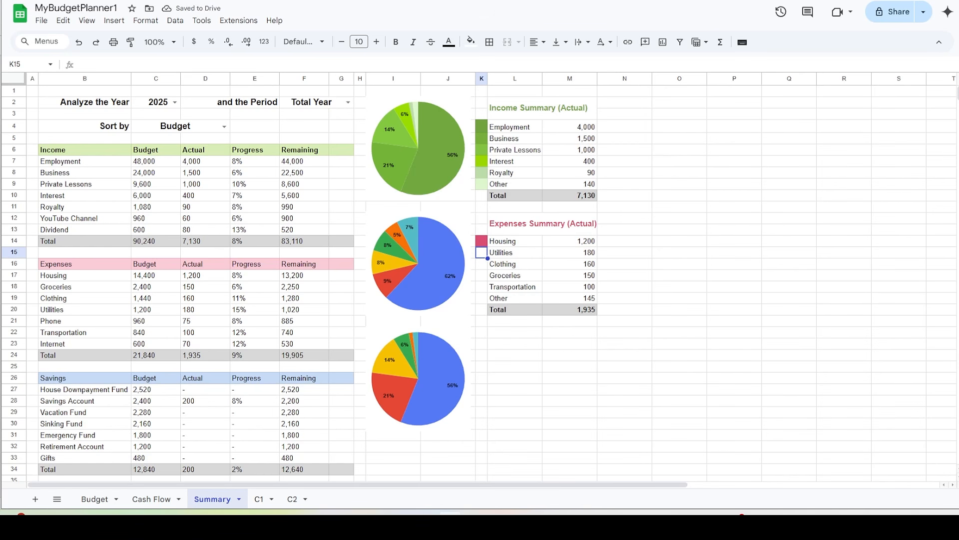
click(470, 42)
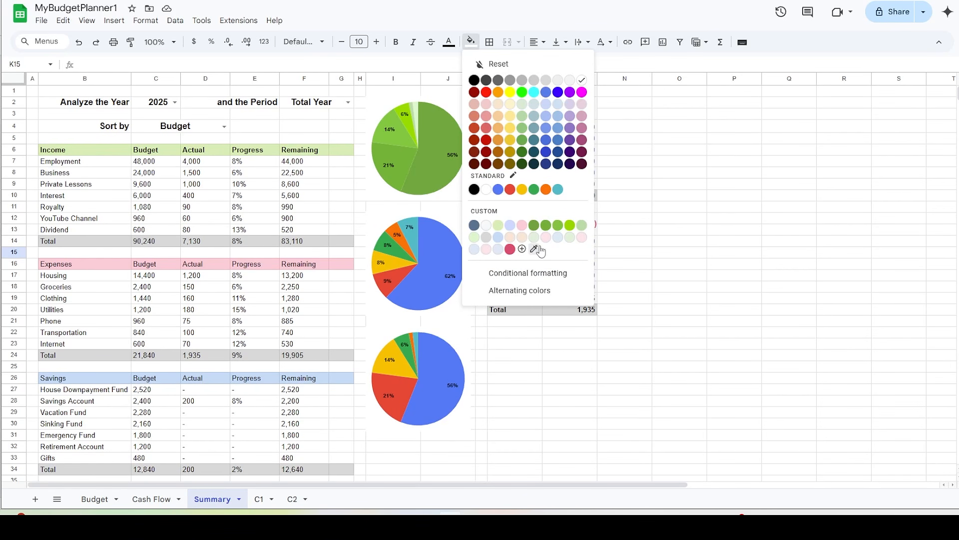
click(525, 252)
key(ctrl+v)
click(553, 333)
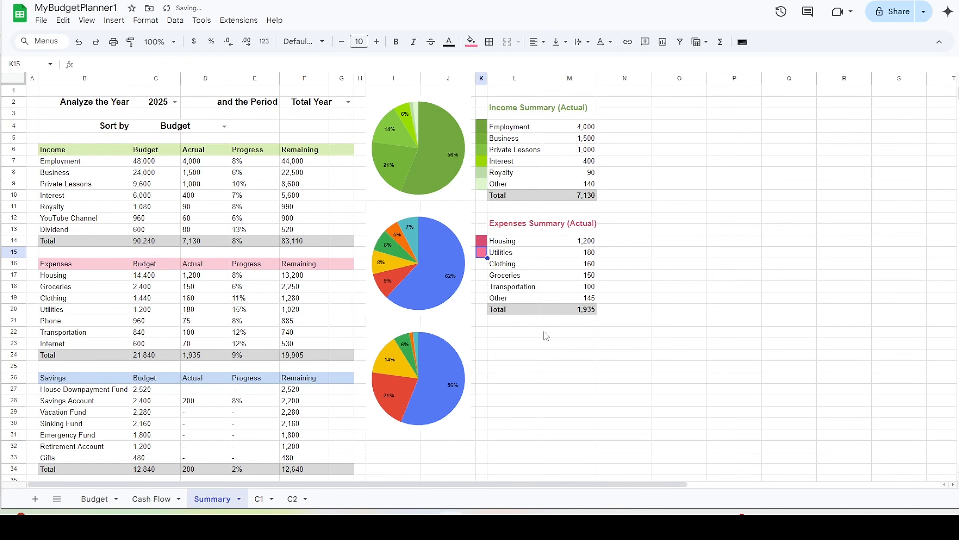
Step: Fill K16, the color key cell beside Clothing, with the custom pink #ff94ae
click(482, 264)
click(470, 42)
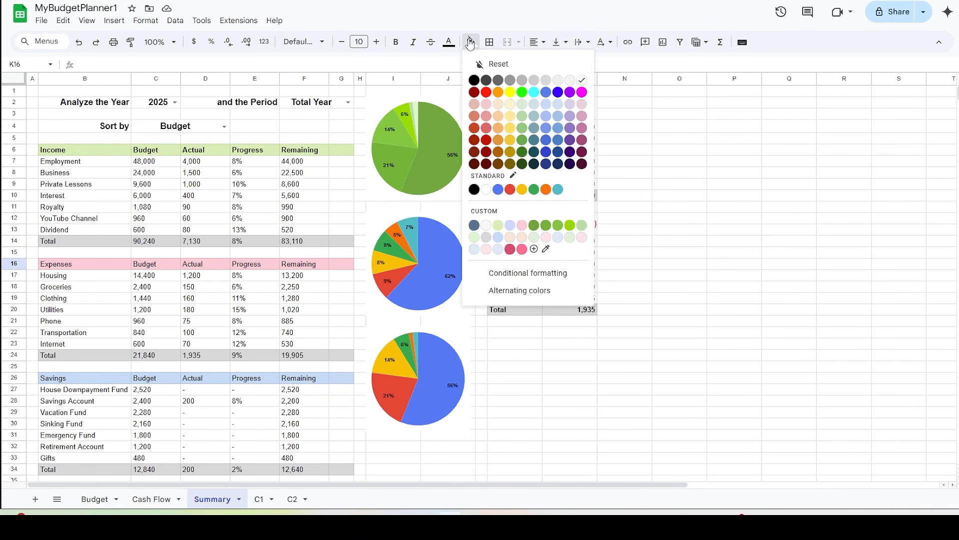
click(534, 249)
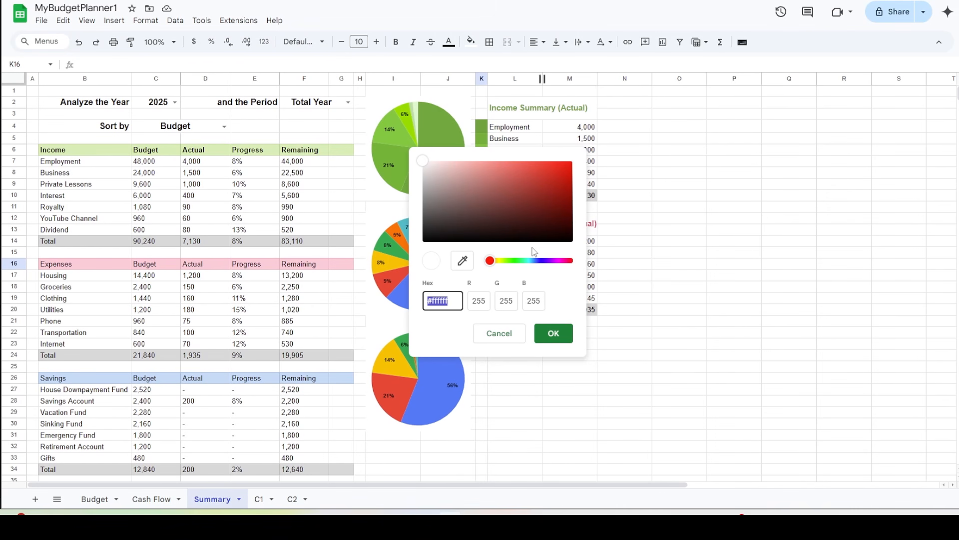
key(ctrl+v)
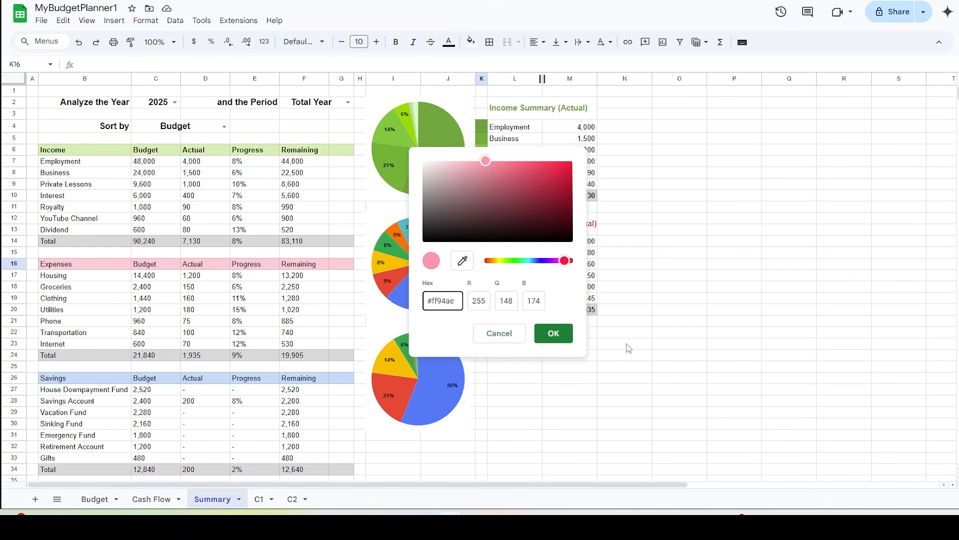
click(553, 333)
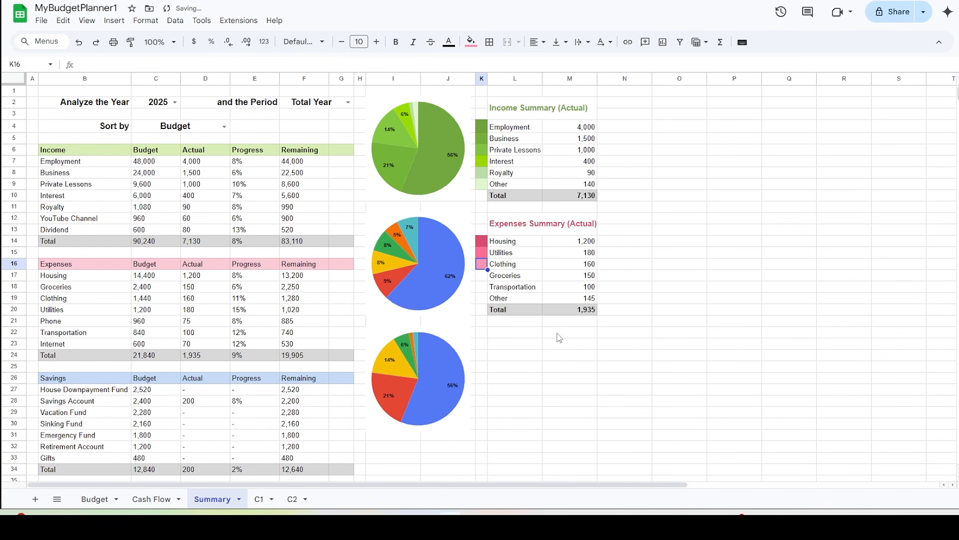
Step: Fill K17, the color key cell beside Groceries, with the lighter custom pink #f4c2d7
click(481, 275)
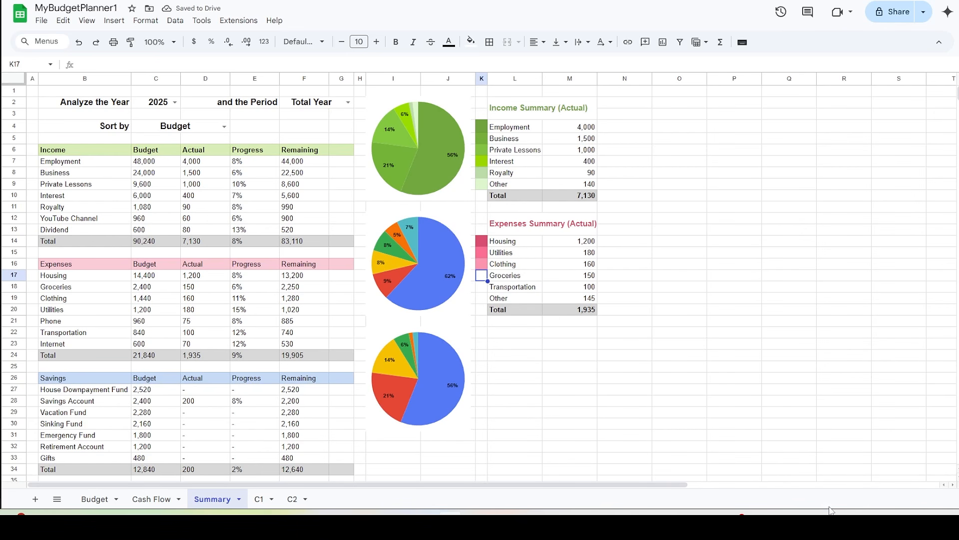
click(470, 44)
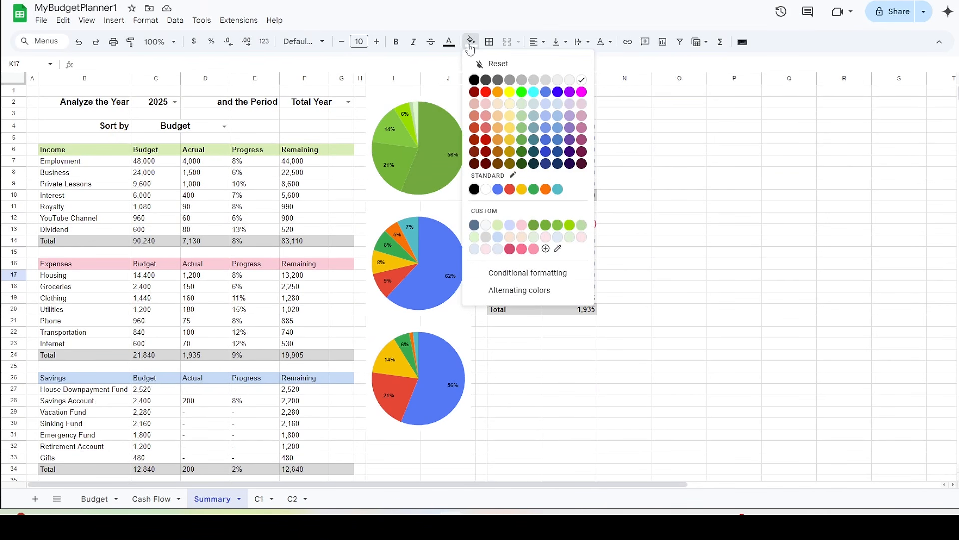
click(545, 249)
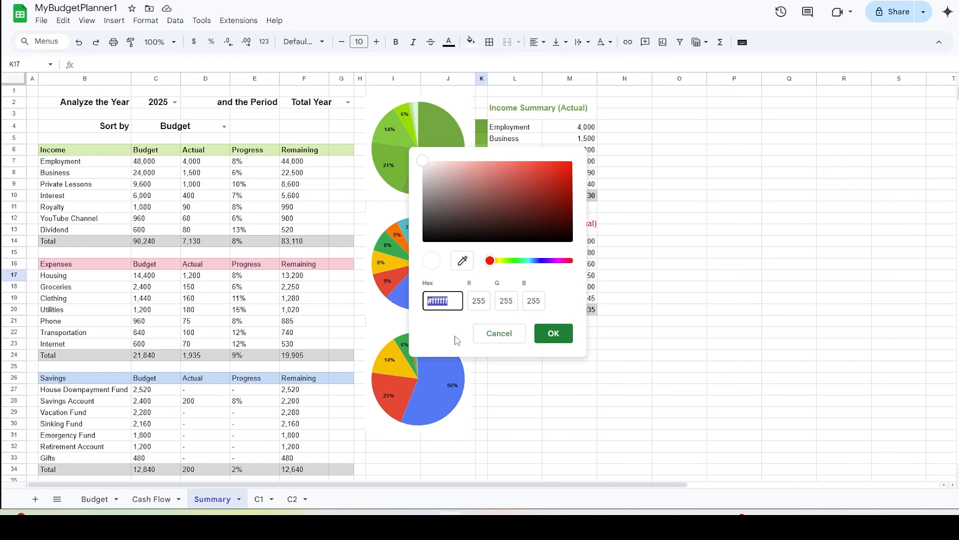
text(#f4c2d7)
click(554, 333)
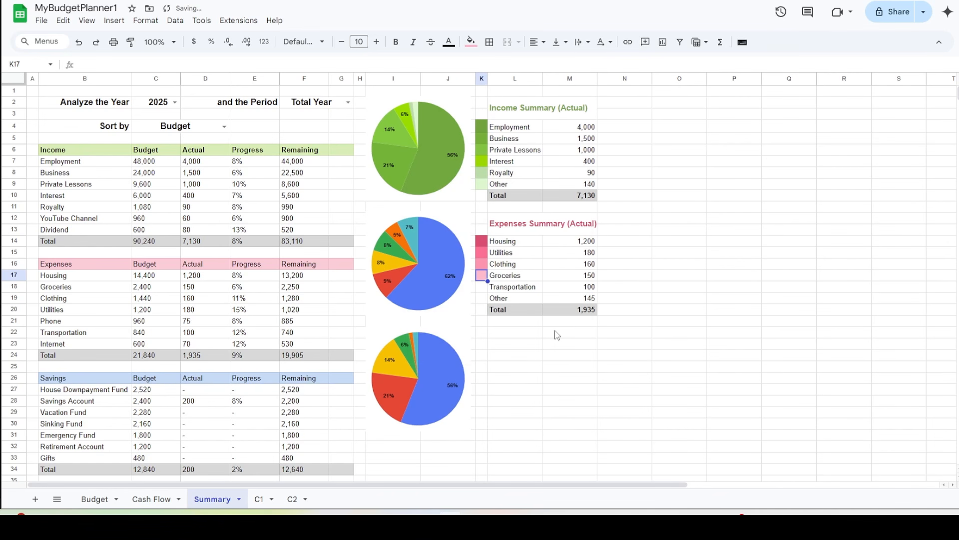
Step: Fill K18, the color key cell beside Transportation, with a custom pale violet-pink
click(482, 287)
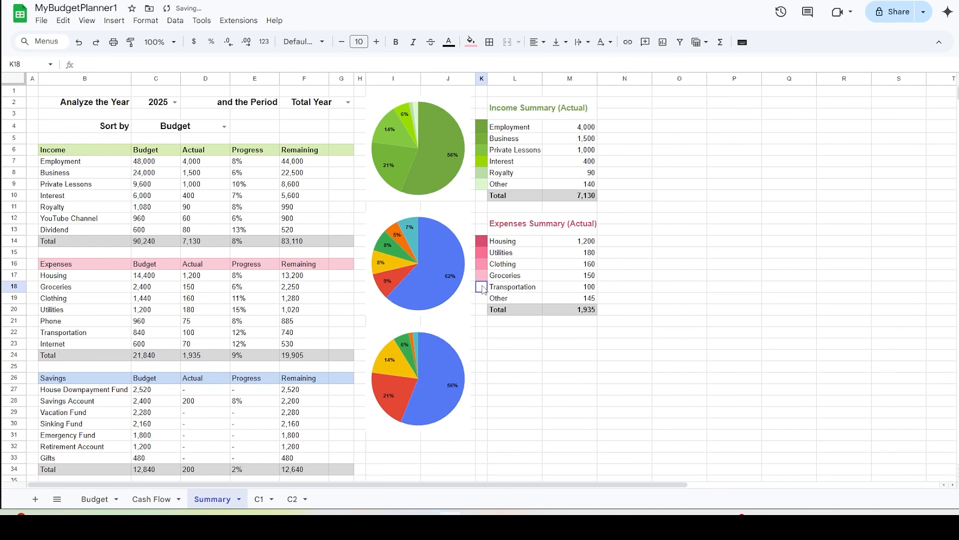
click(470, 41)
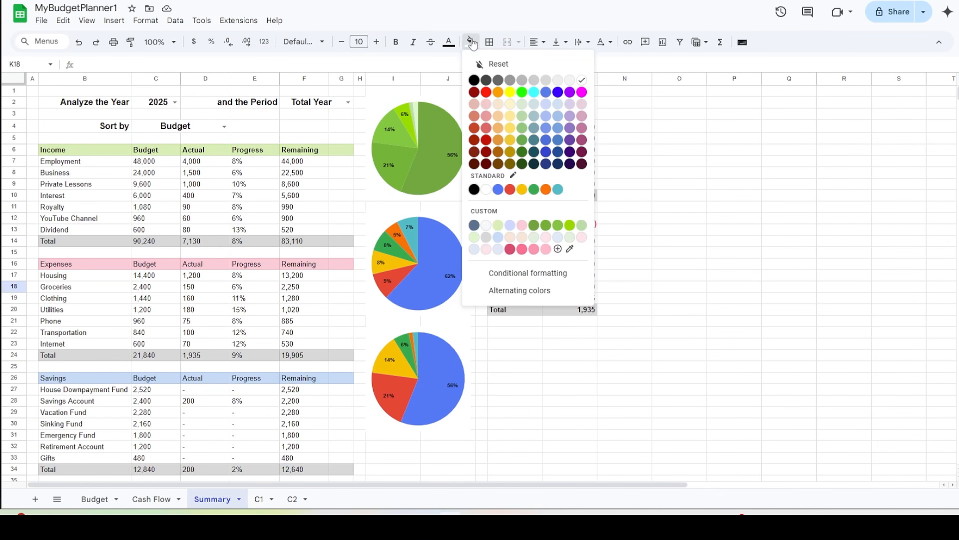
click(557, 249)
key(ctrl+v)
click(553, 332)
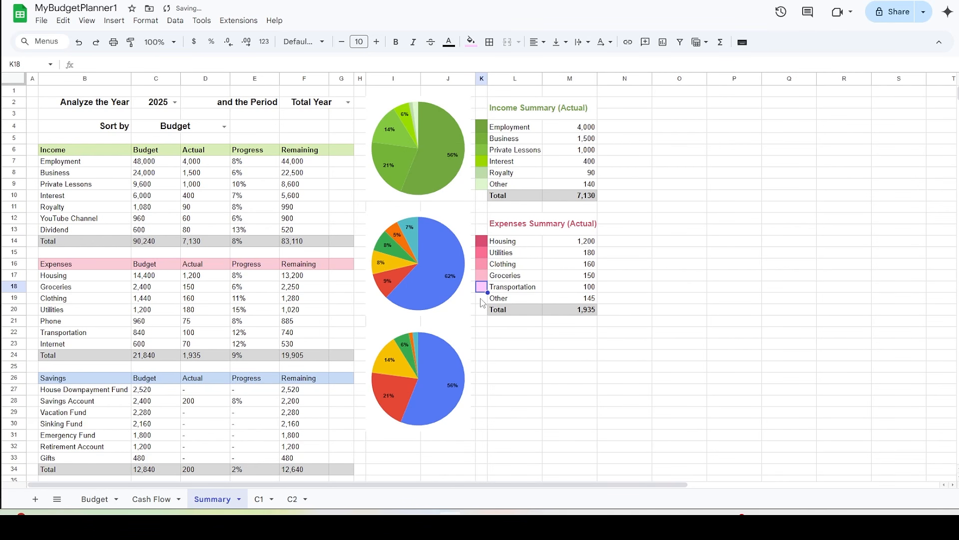
Step: Fill K19, the color key cell beside Other, with the very pale custom pink #fddcfd
click(482, 301)
click(470, 42)
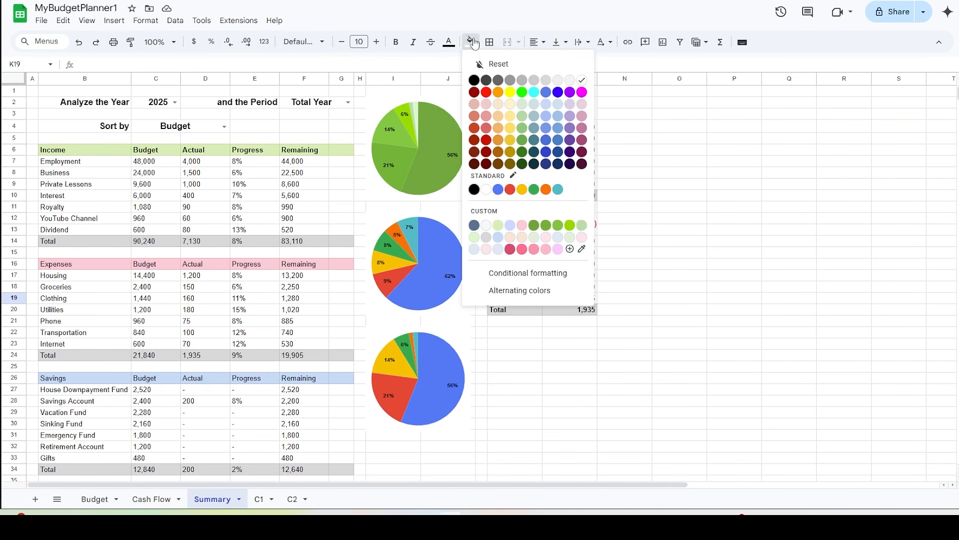
click(570, 252)
text(#fddcfd)
click(553, 333)
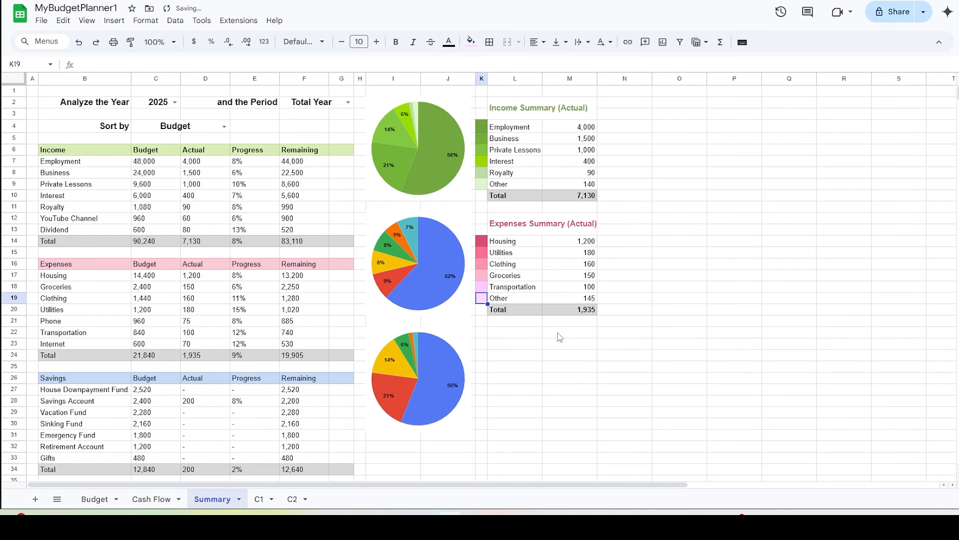
click(563, 334)
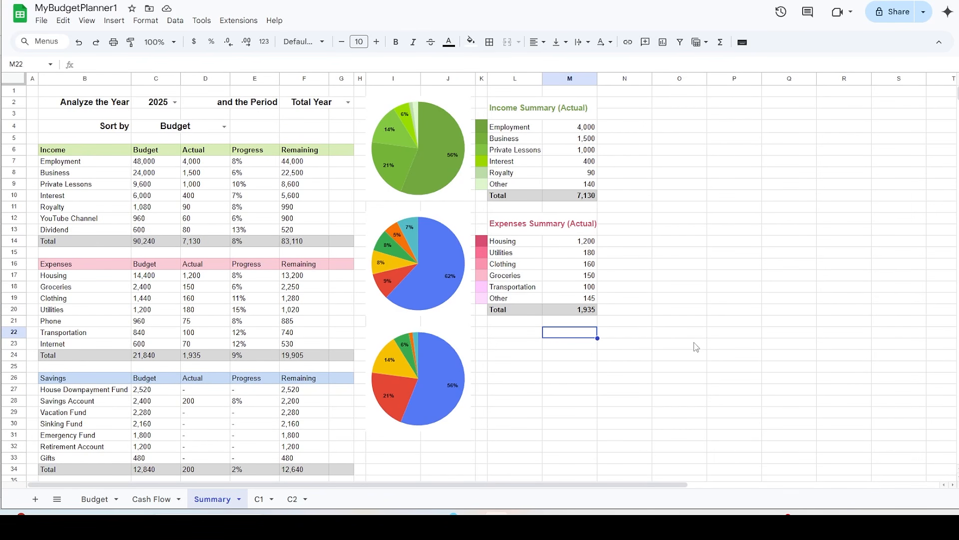
Step: Recolor the expenses pie chart's 62% and 9% slices by sampling the Housing and Utilities key colors from K14 and K15
double_click(440, 250)
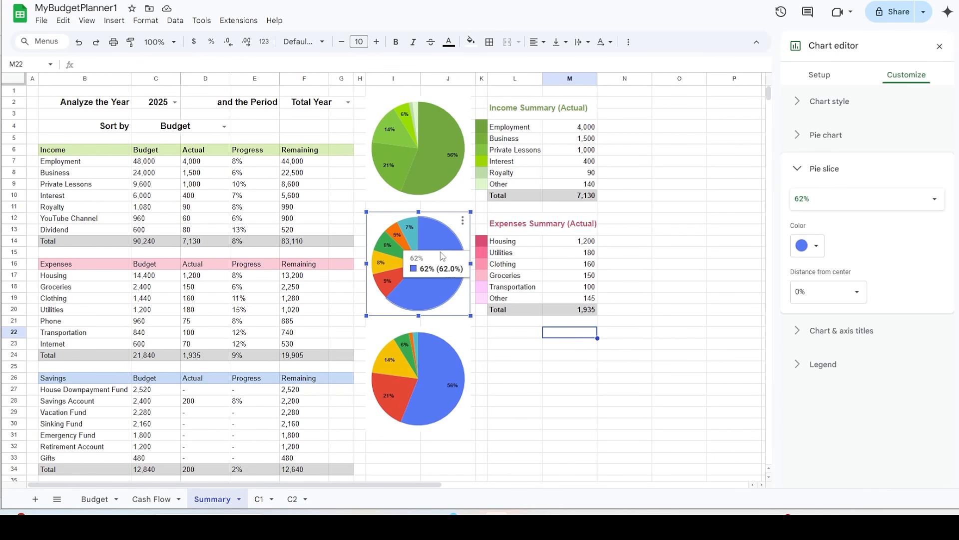
click(815, 247)
click(838, 456)
click(481, 241)
click(391, 280)
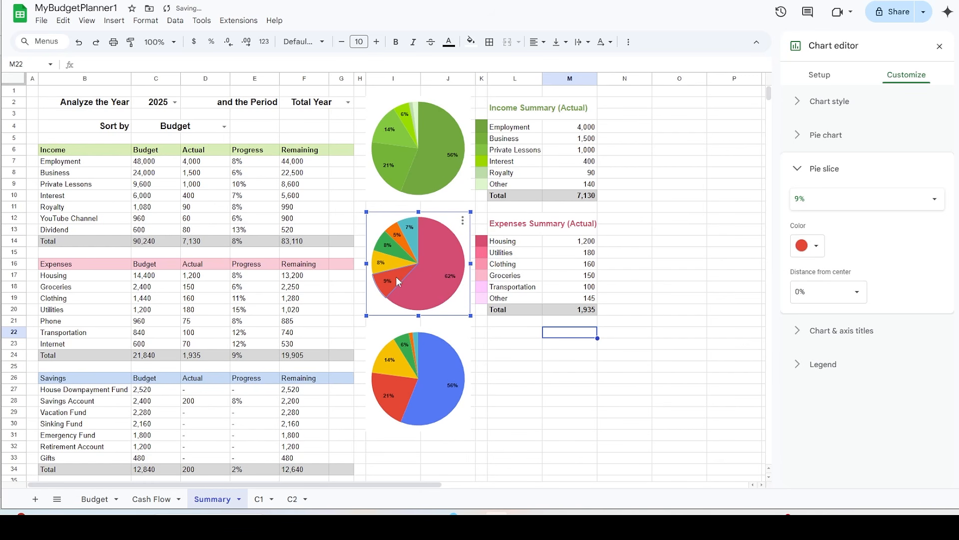
click(814, 247)
click(839, 457)
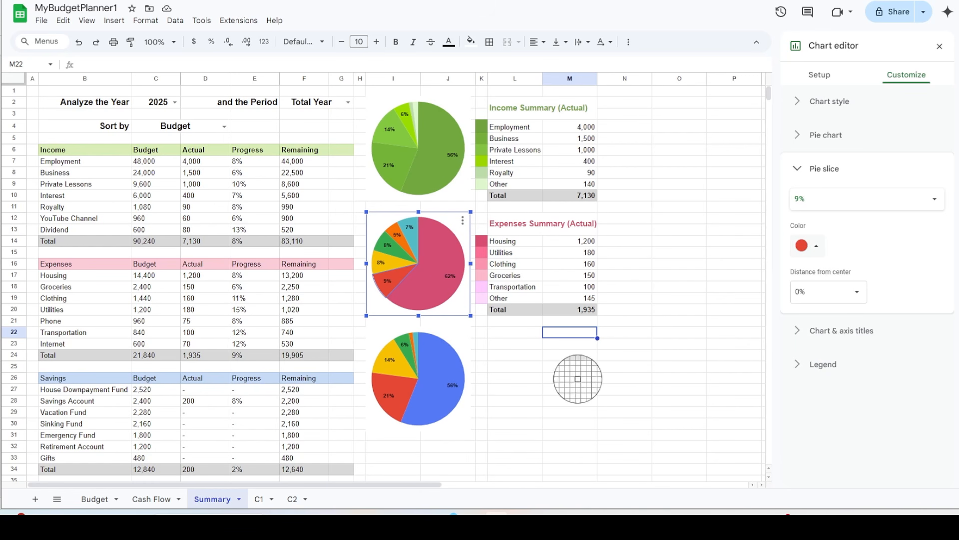
click(482, 253)
Step: Recolor the expenses pie chart's two 8% slices, yellow and green, by sampling the Clothing and Groceries key colors from K16 and K17
click(399, 263)
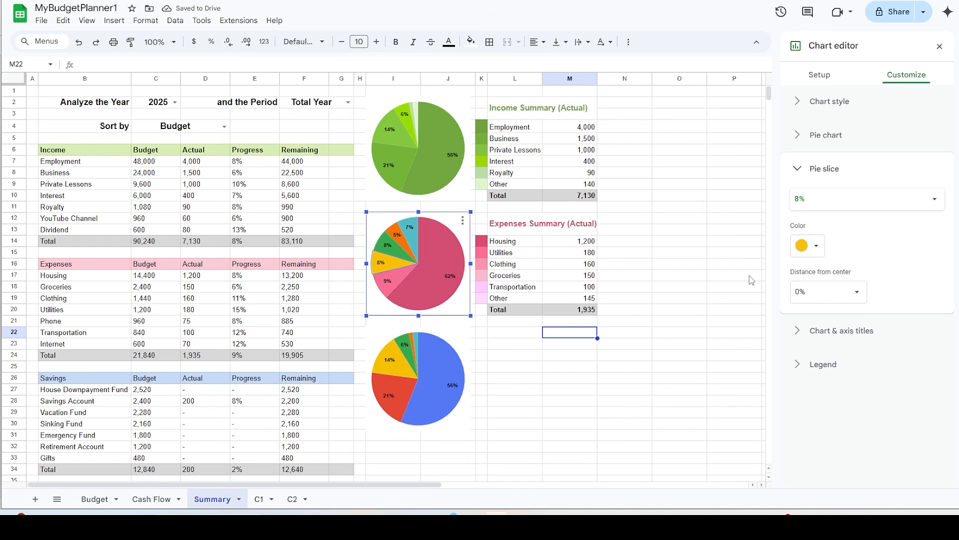
click(814, 246)
click(836, 455)
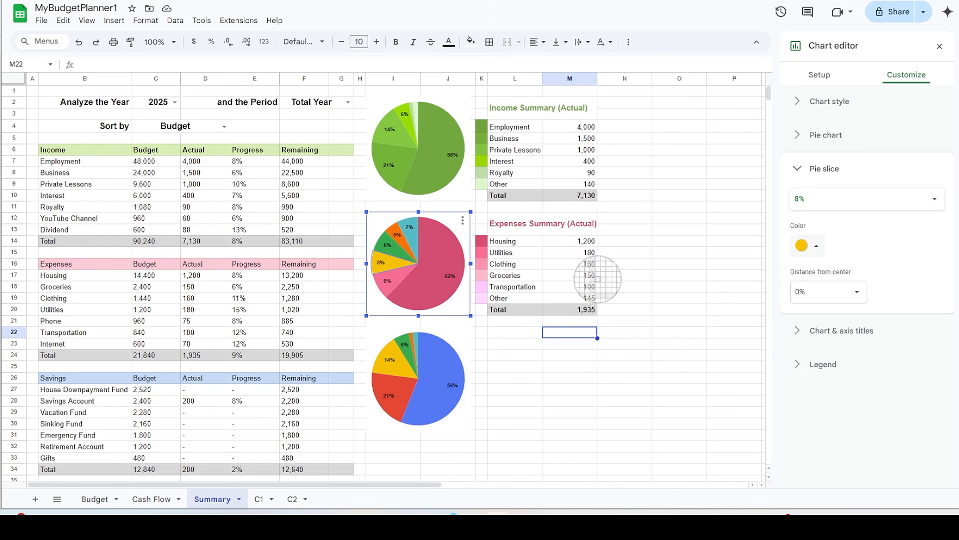
click(483, 265)
click(399, 260)
click(815, 247)
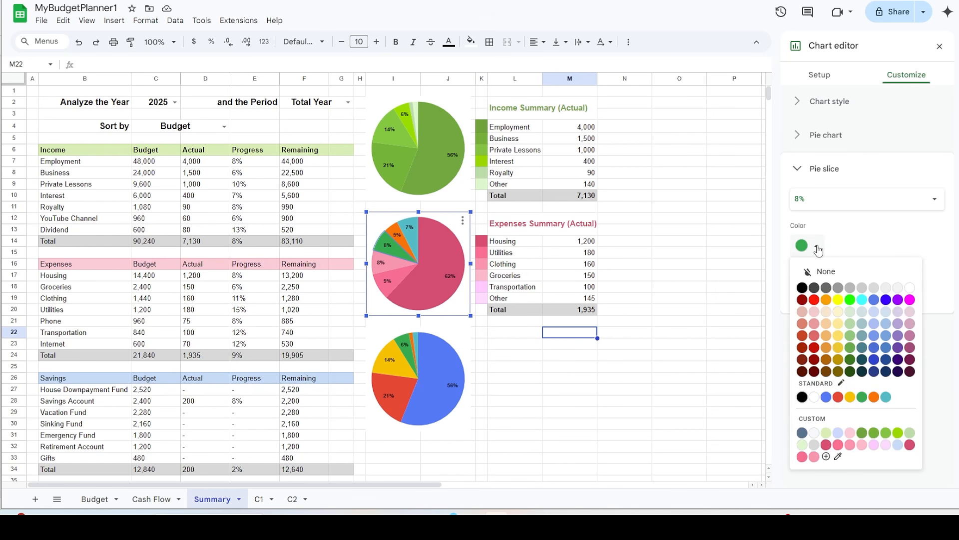
click(839, 456)
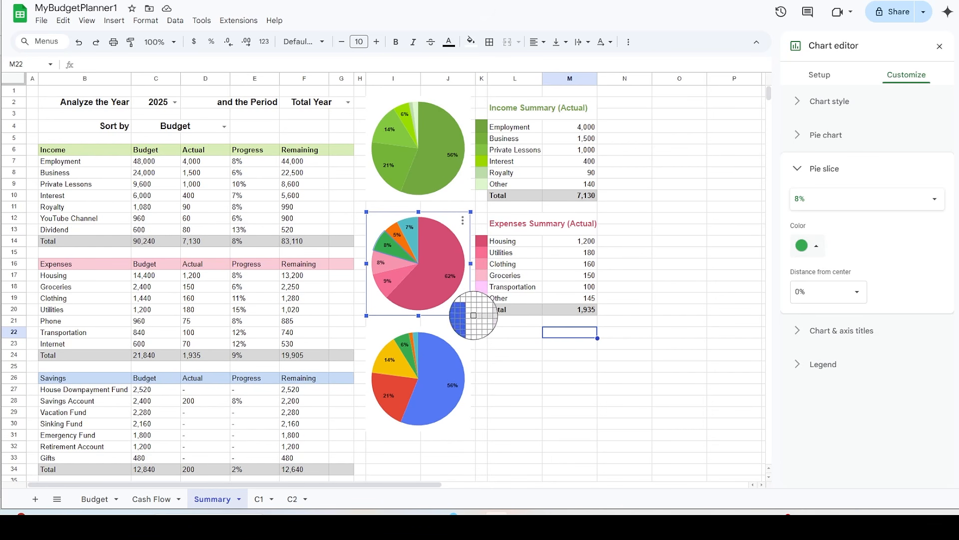
click(482, 273)
Step: Recolor the expenses pie chart's 5% and 7% slices by sampling the Transportation and Other key colors from K18 and K19
click(406, 249)
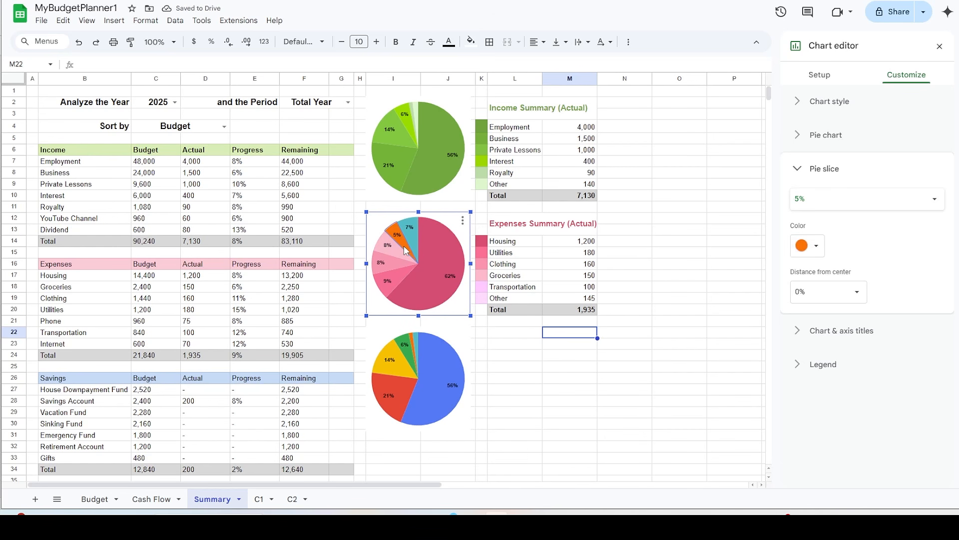
click(810, 245)
click(845, 456)
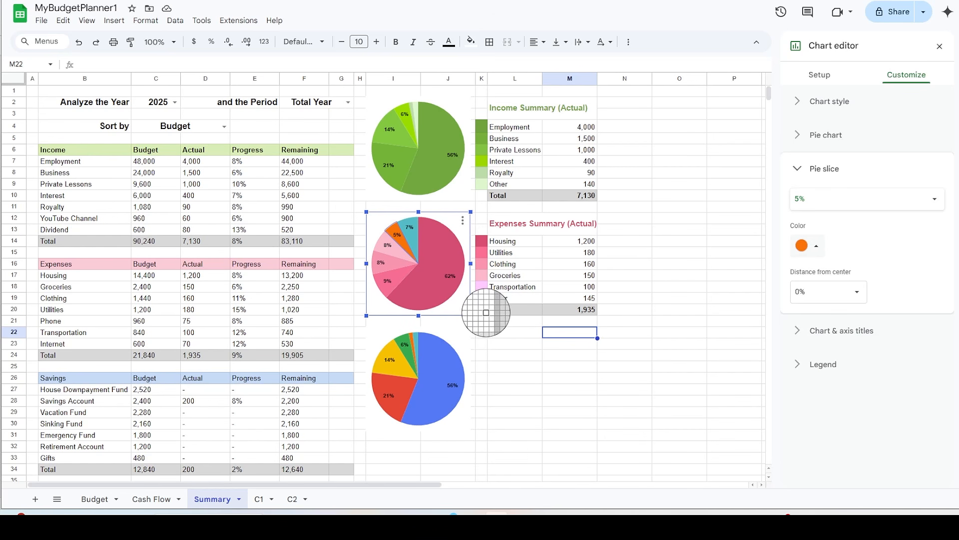
click(483, 287)
click(413, 242)
click(810, 245)
click(850, 455)
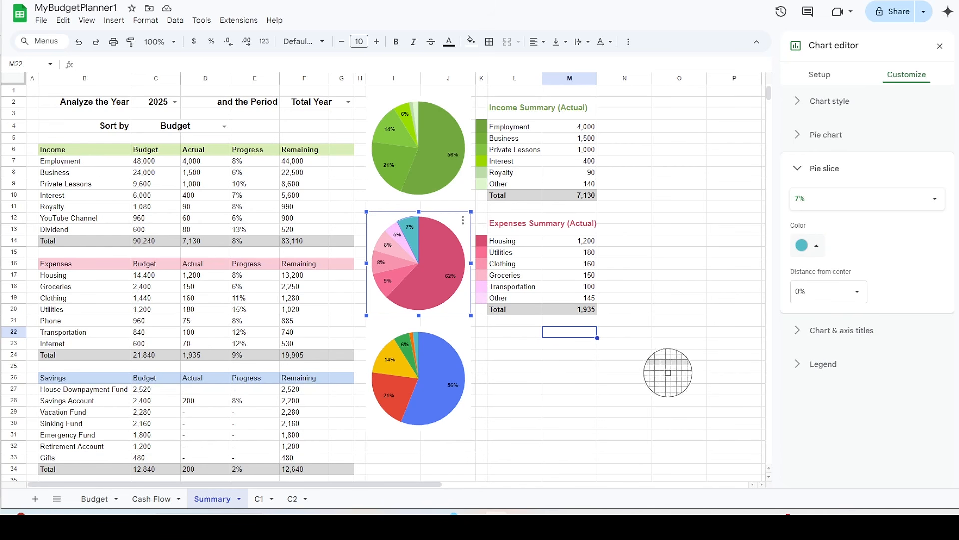
click(482, 299)
click(569, 343)
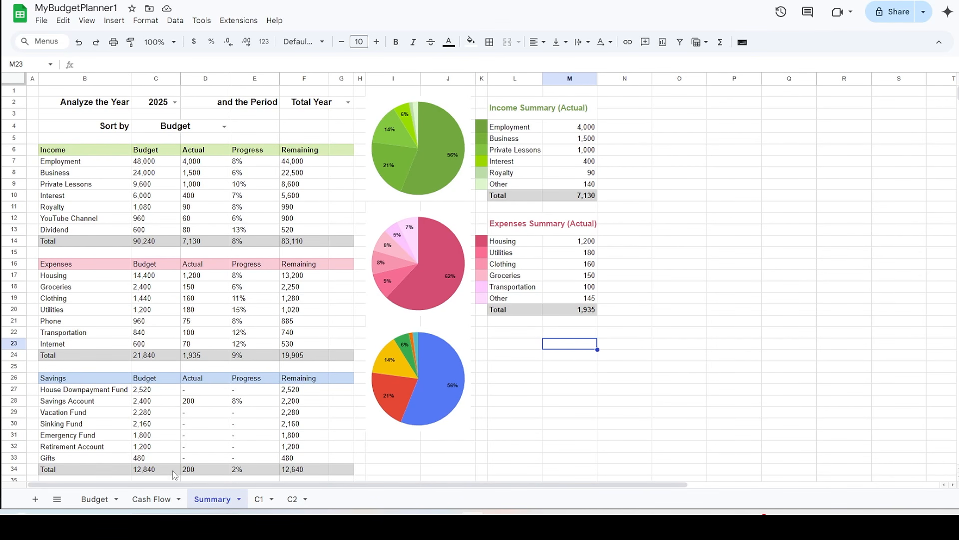
Step: Add a record in row 20 of the Cash Flow sheet: 23-Feb-25, Savings, Retirement Account, amount 100
click(151, 500)
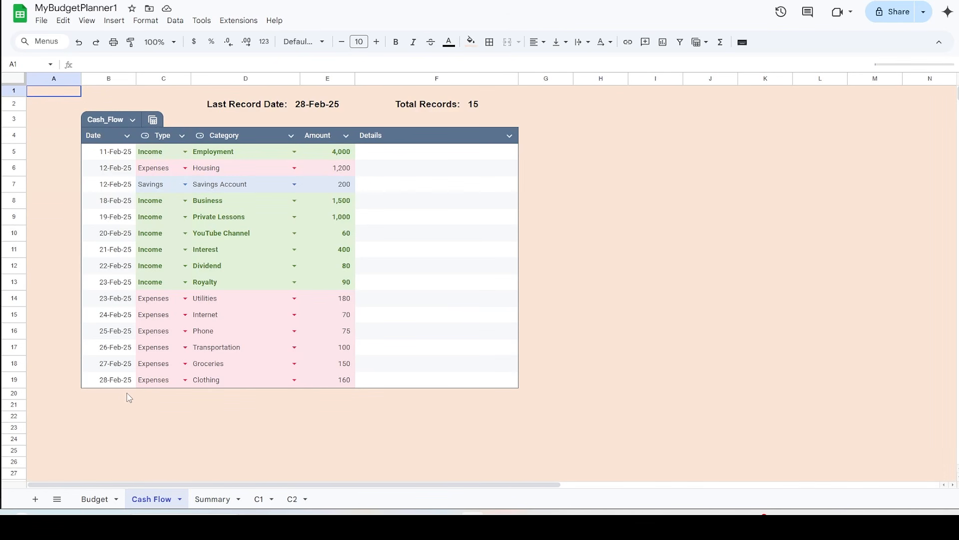
double_click(119, 392)
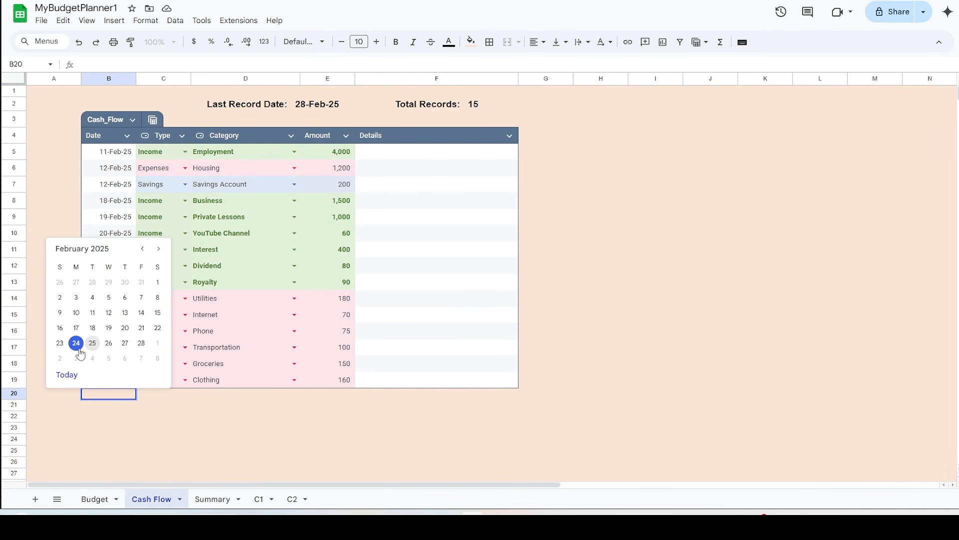
click(61, 342)
click(184, 396)
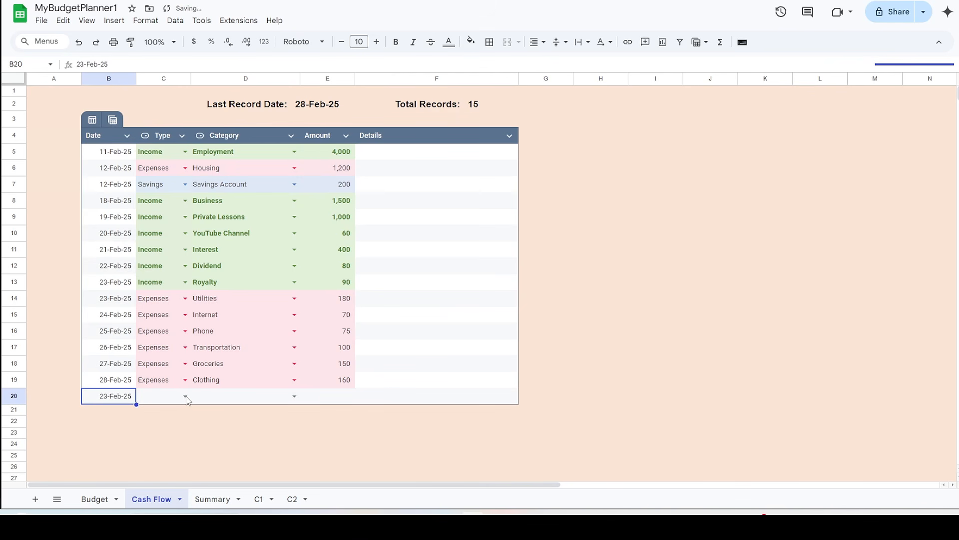
click(171, 442)
click(294, 396)
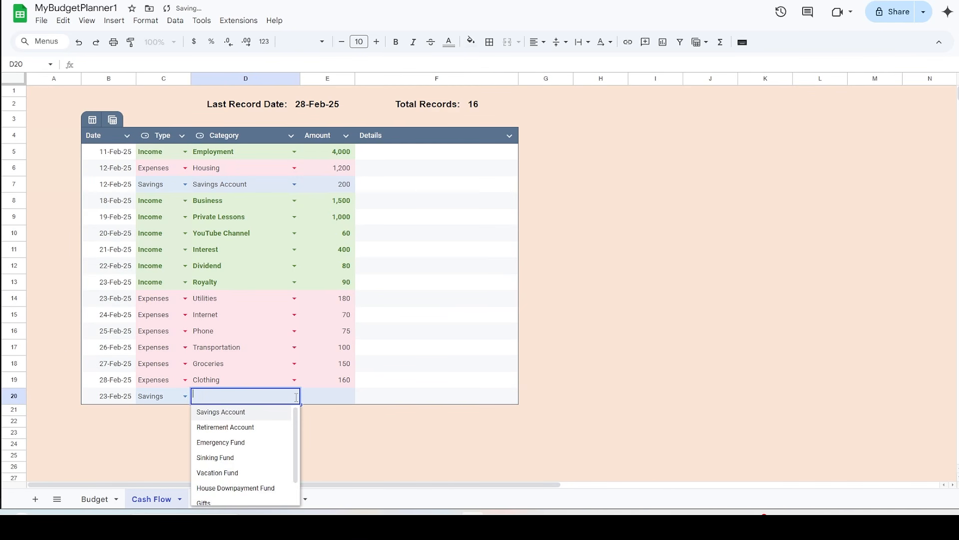
click(248, 426)
click(334, 396)
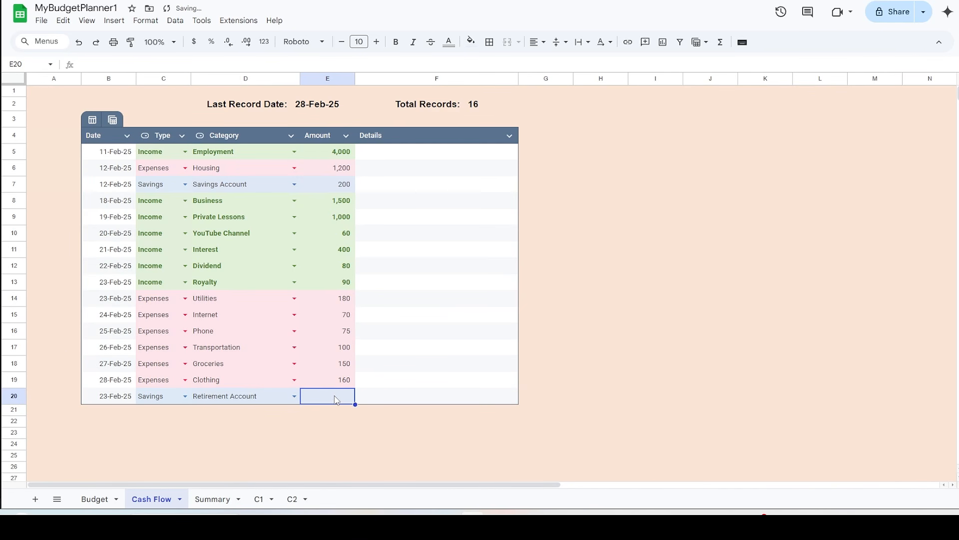
text(100)
Step: Add a record in row 21 of the Cash Flow table: 24-Feb-25, Savings, Emergency Fund, amount 90
double_click(112, 414)
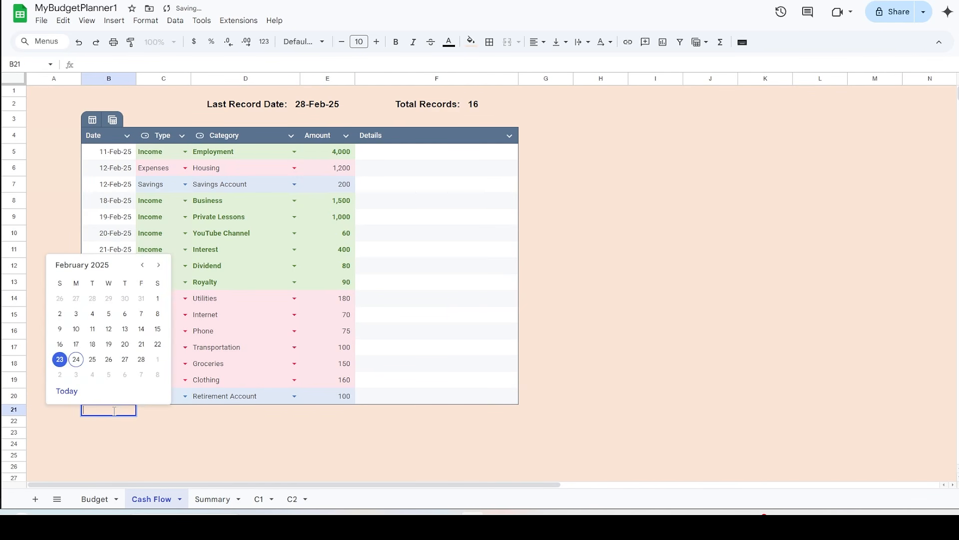
click(77, 361)
click(185, 412)
click(167, 393)
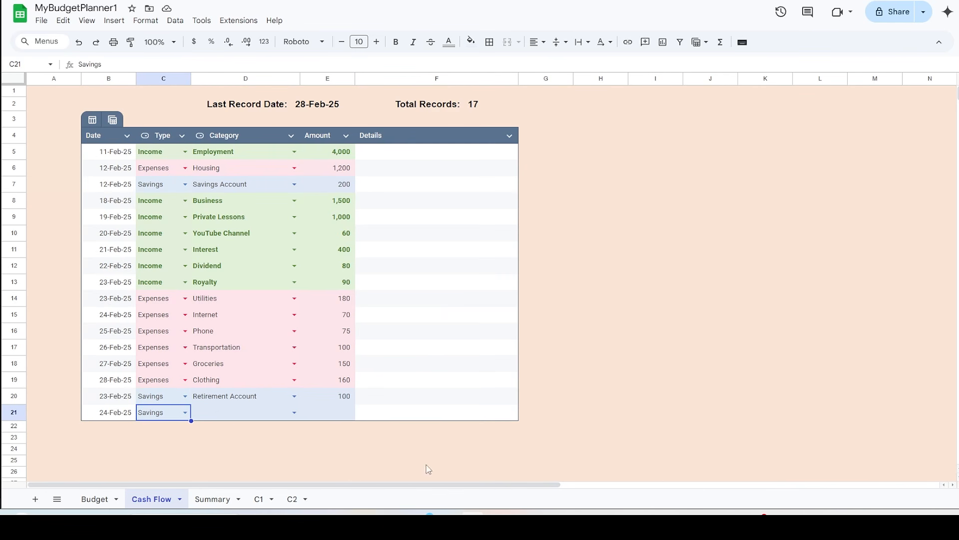
click(294, 412)
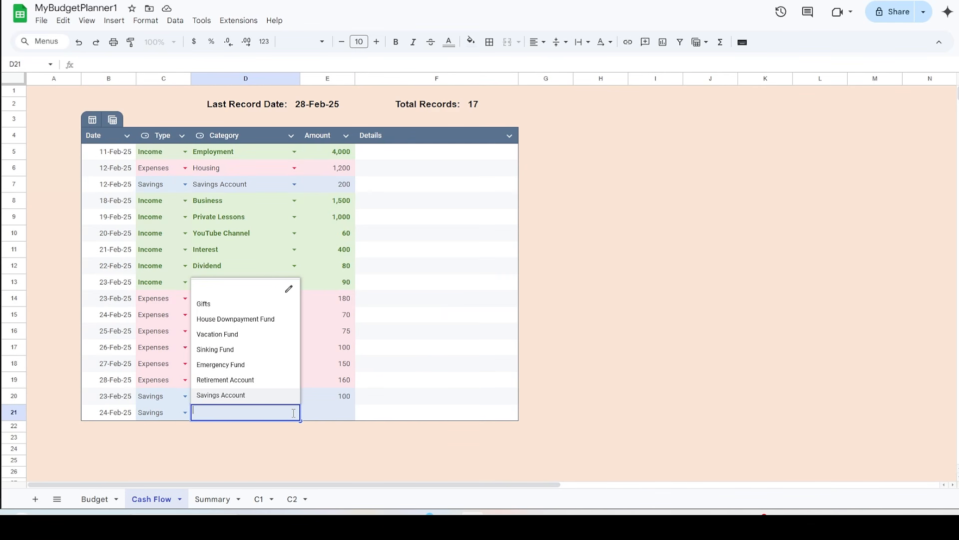
click(235, 365)
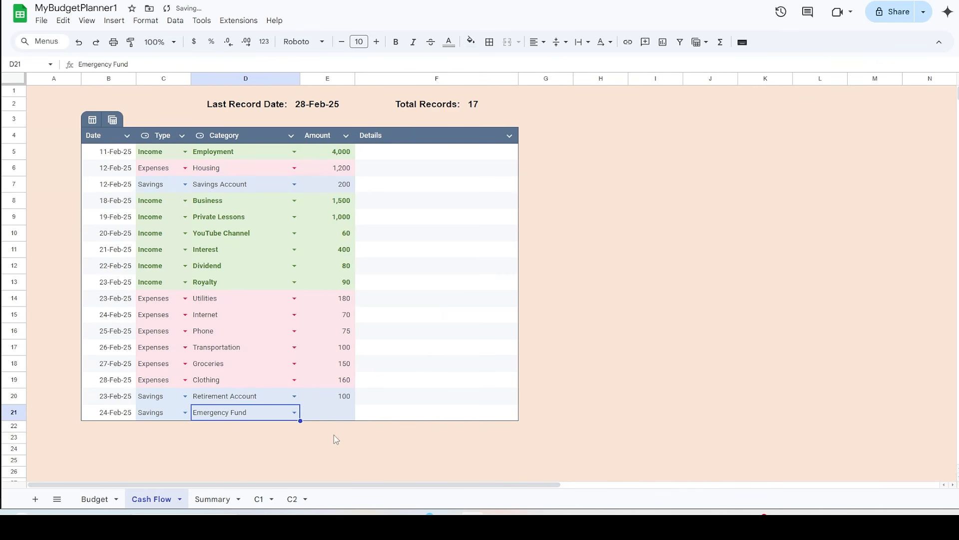
key(Tab)
text(90)
Step: Add a record in row 22 of the Cash Flow table: 25-Feb-25, Savings, Sinking Fund, amount 80
double_click(125, 428)
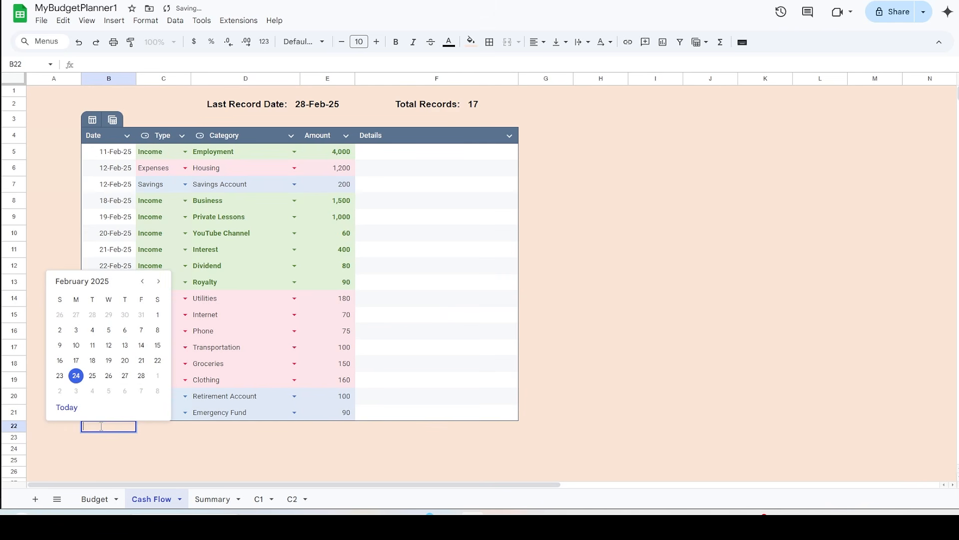
click(92, 376)
click(185, 428)
click(152, 381)
click(293, 429)
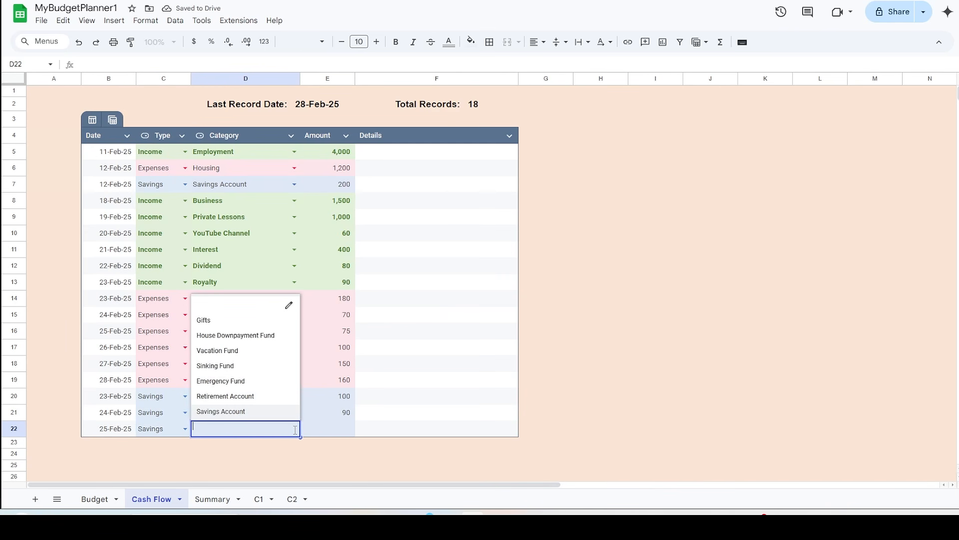
click(235, 365)
click(347, 434)
text(80)
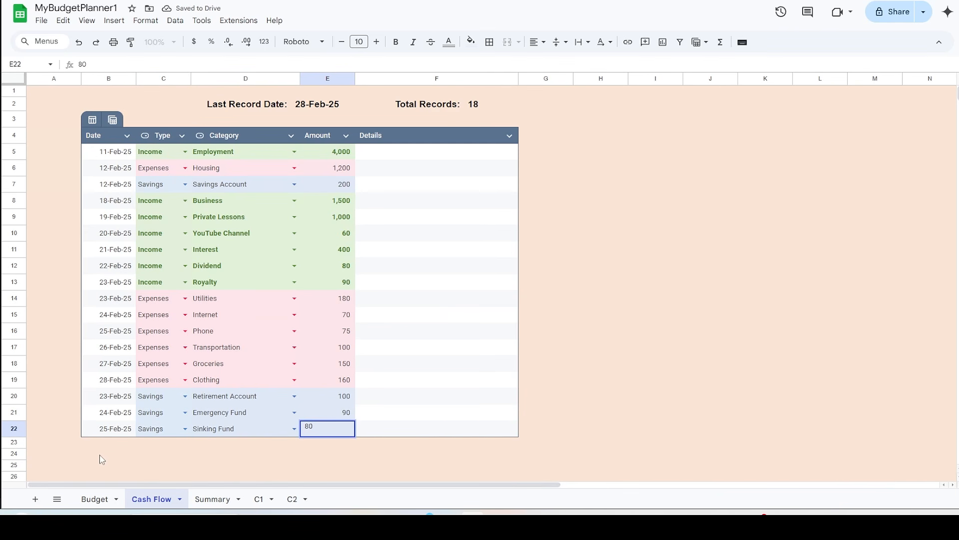
Step: Add a record in row 23 of the Cash Flow table: 26-Feb-25, Savings, Vacation Fund, amount 210
double_click(113, 445)
click(108, 392)
click(184, 445)
click(153, 396)
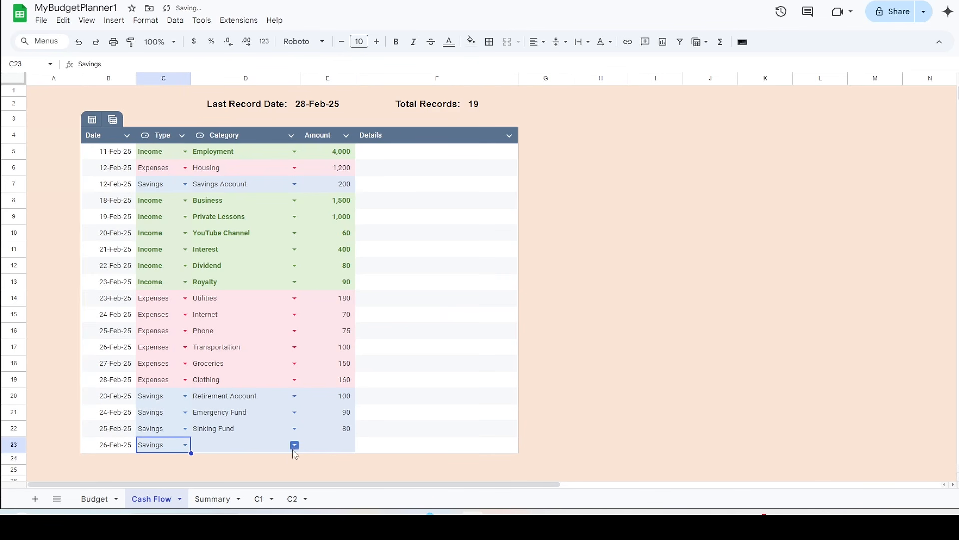
click(294, 444)
click(220, 366)
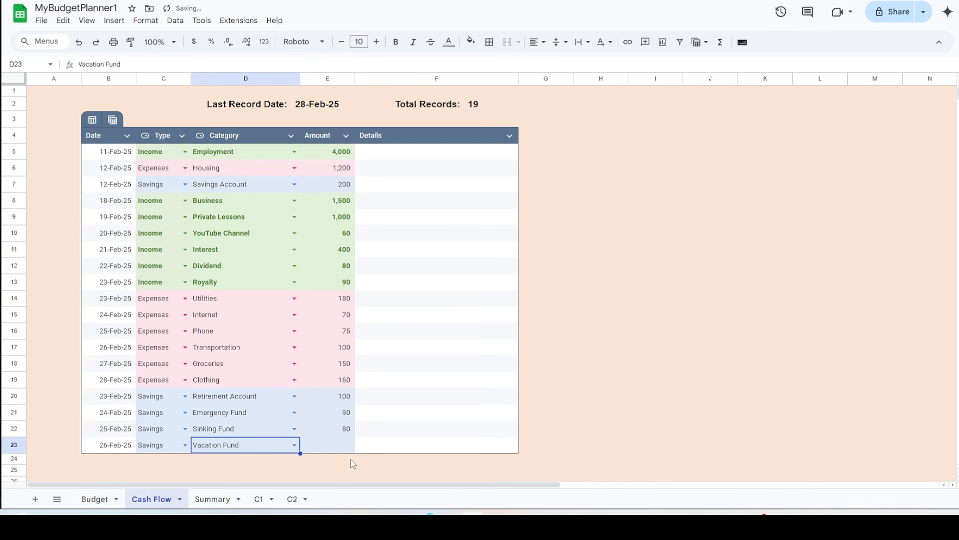
key(Tab)
text(210)
Step: Add a record in row 24 of the Cash Flow table: 27-Feb-25, Savings, House Downpayment Fund, amount 195
double_click(116, 460)
click(125, 408)
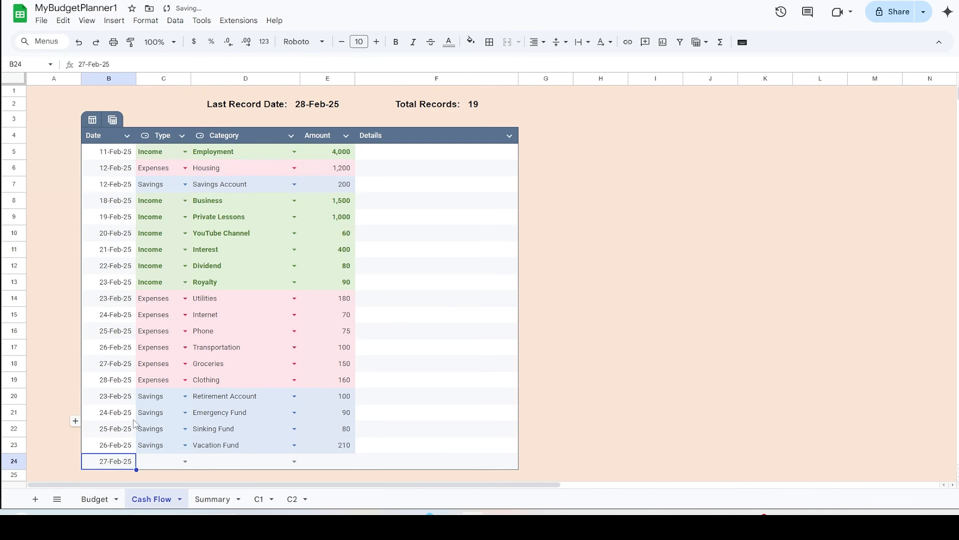
click(185, 461)
click(154, 414)
click(293, 460)
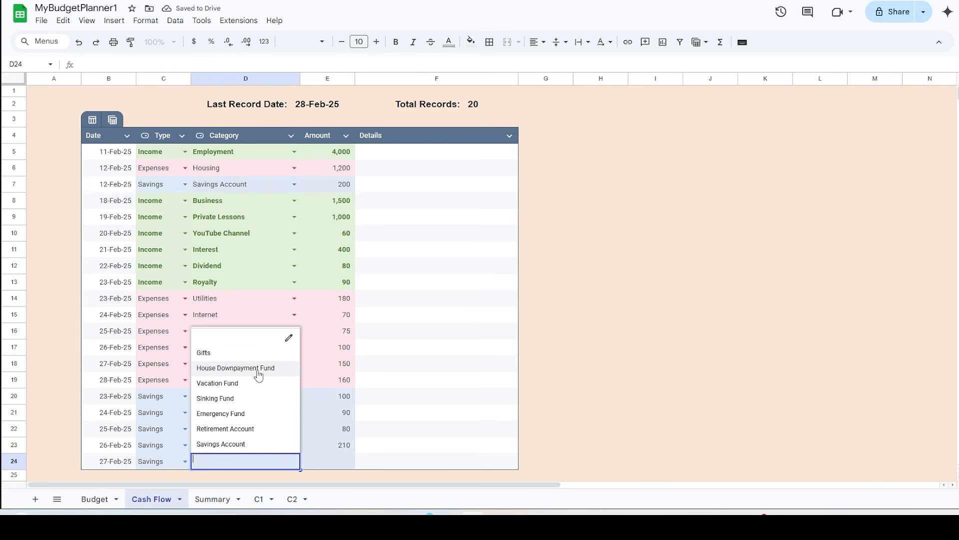
click(256, 369)
key(Tab)
text(195)
key(Return)
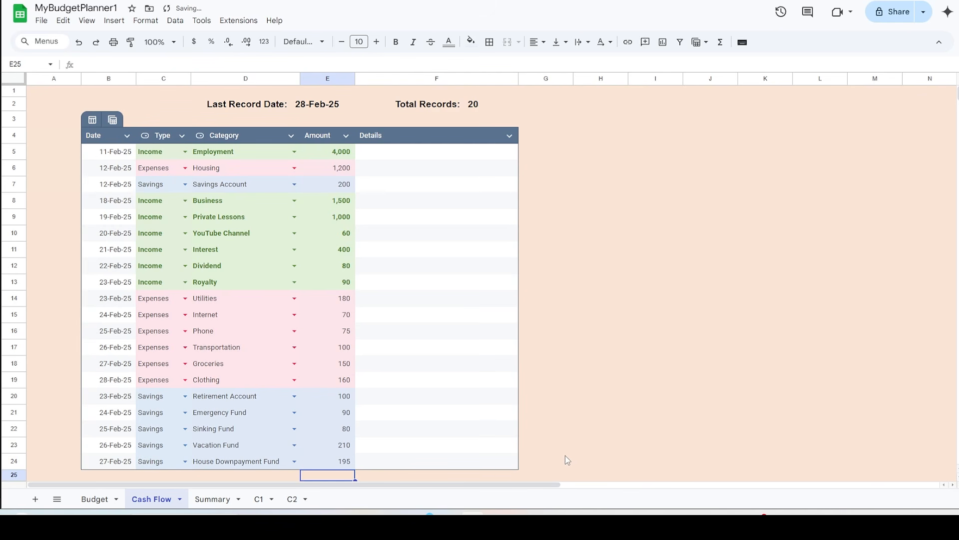
Step: Test the Summary sheet's sorting by setting Sort by to Actual and back to Budget
click(212, 499)
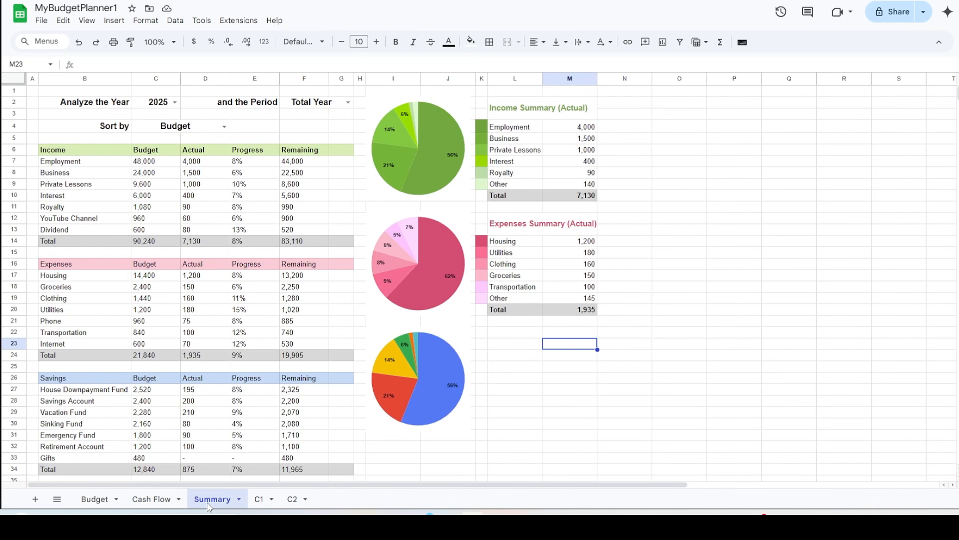
click(224, 126)
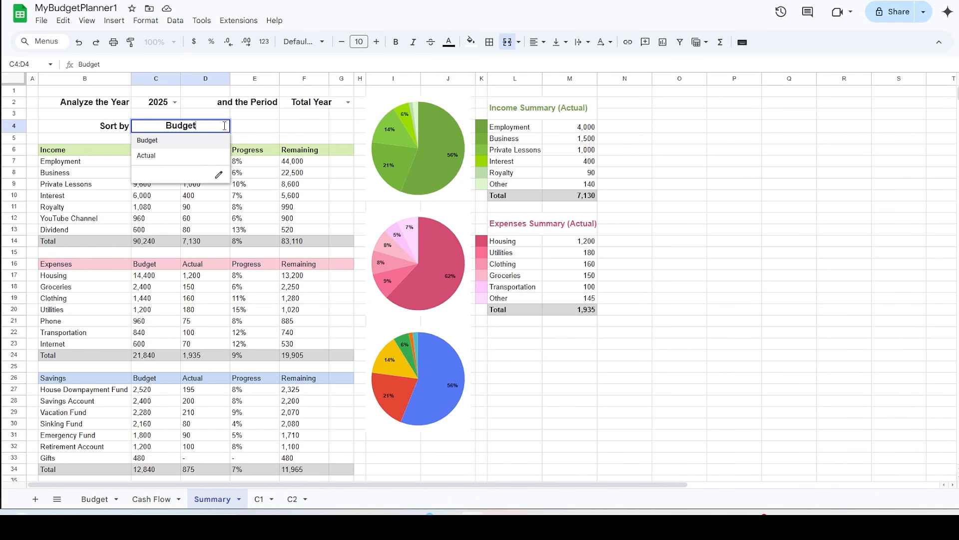
click(200, 156)
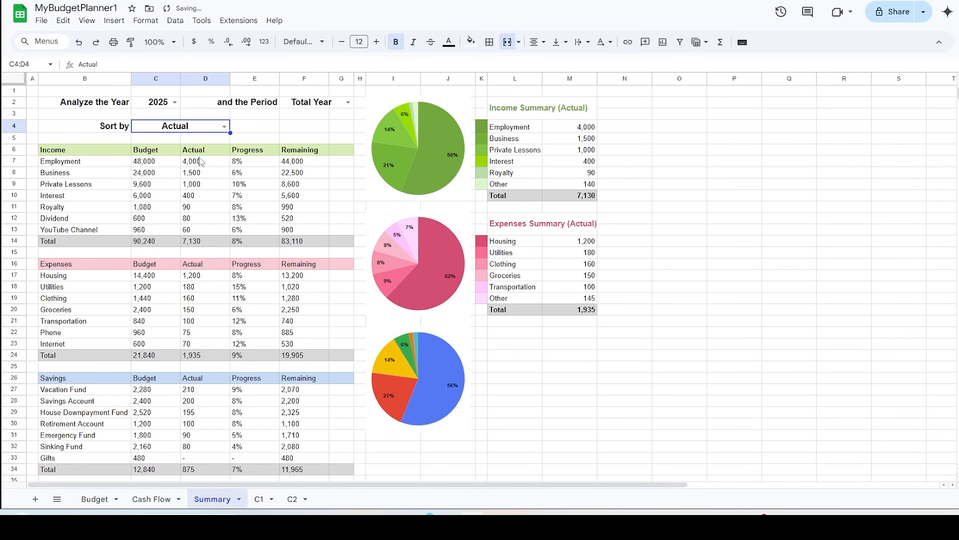
double_click(227, 128)
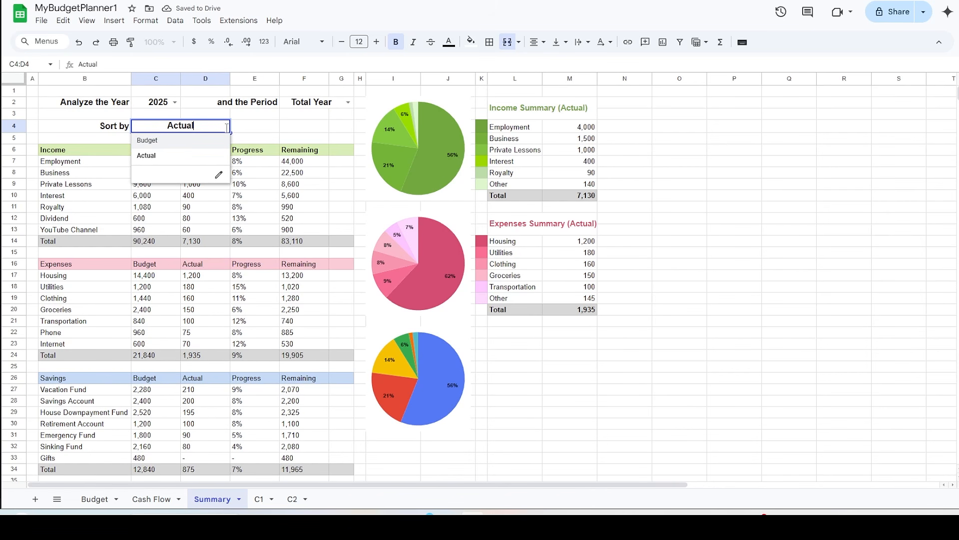
click(202, 141)
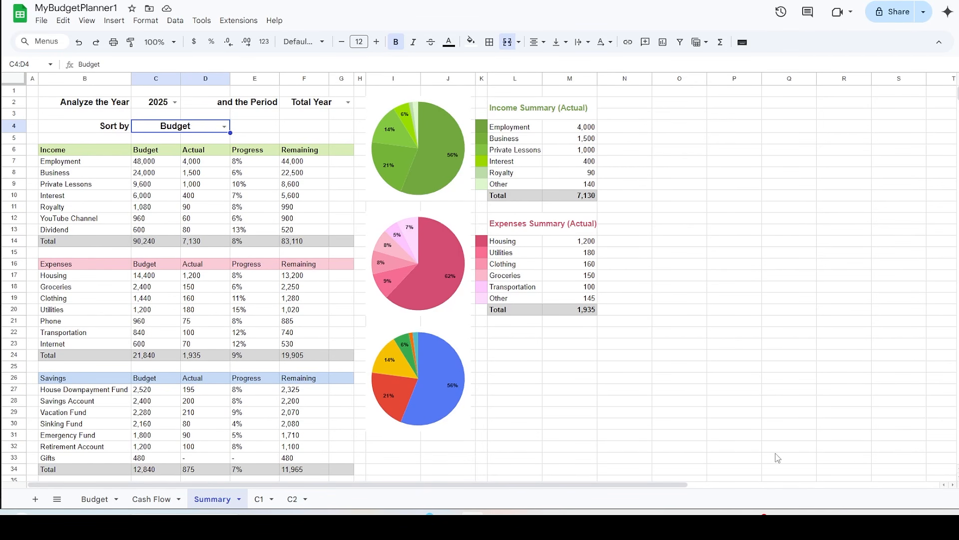
Step: Paste into X4 of the C1 sheet the selected_period QUERY formula that lists the top five savings categories plus Other
click(260, 500)
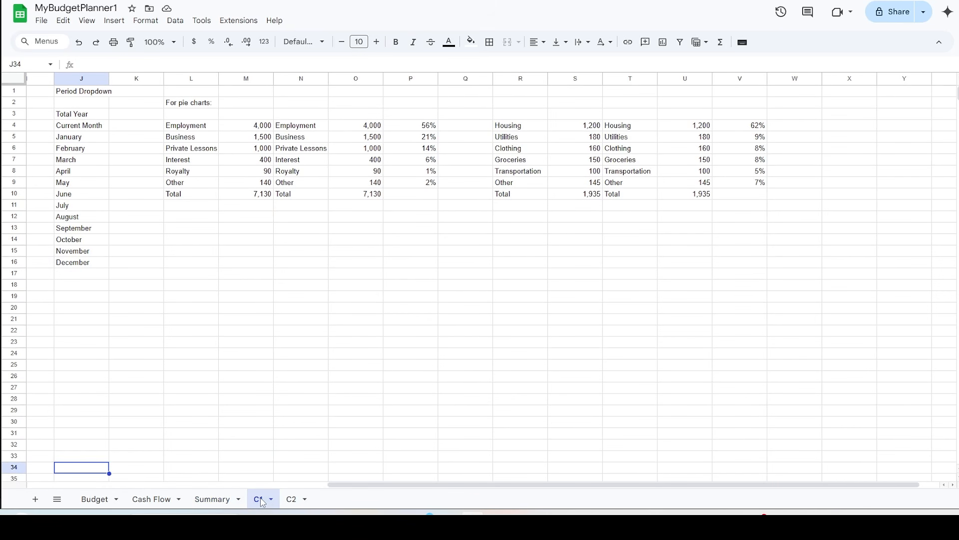
click(844, 130)
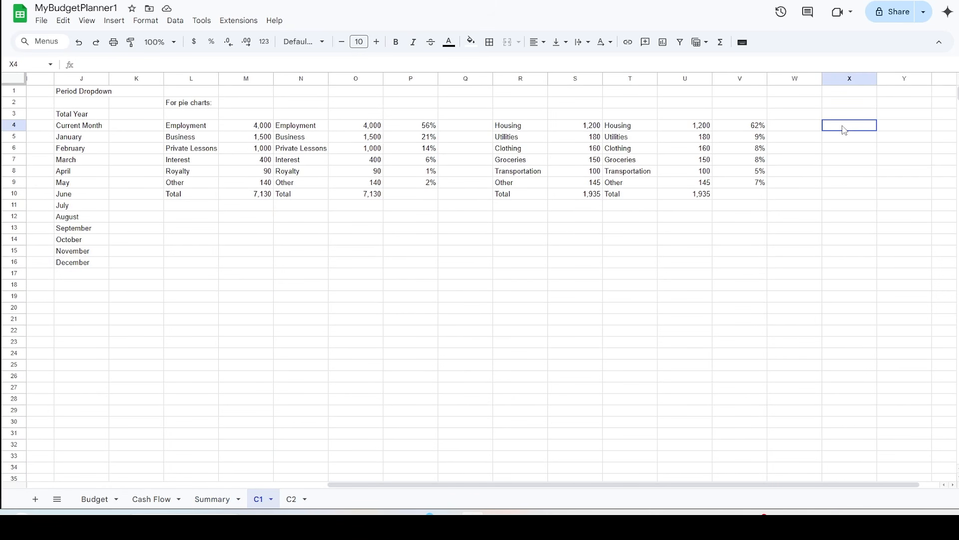
click(590, 64)
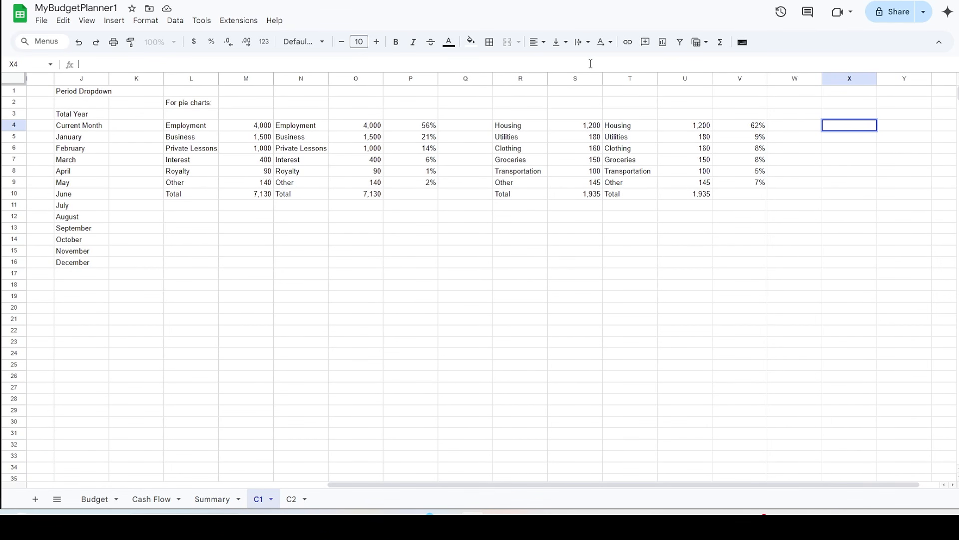
key(ctrl+v)
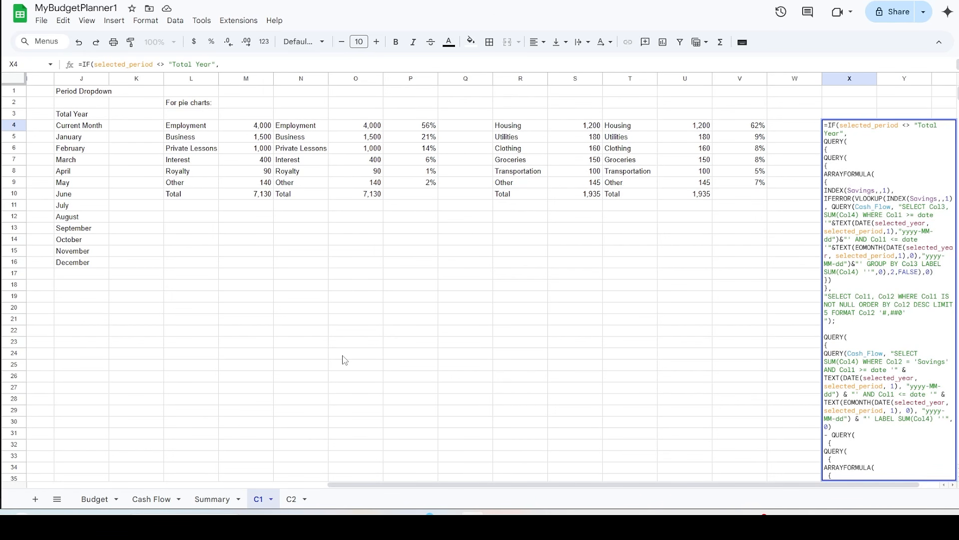
key(Return)
Step: Examine the full savings formula in X4, covering both its selected-month and Total Year branches
click(852, 129)
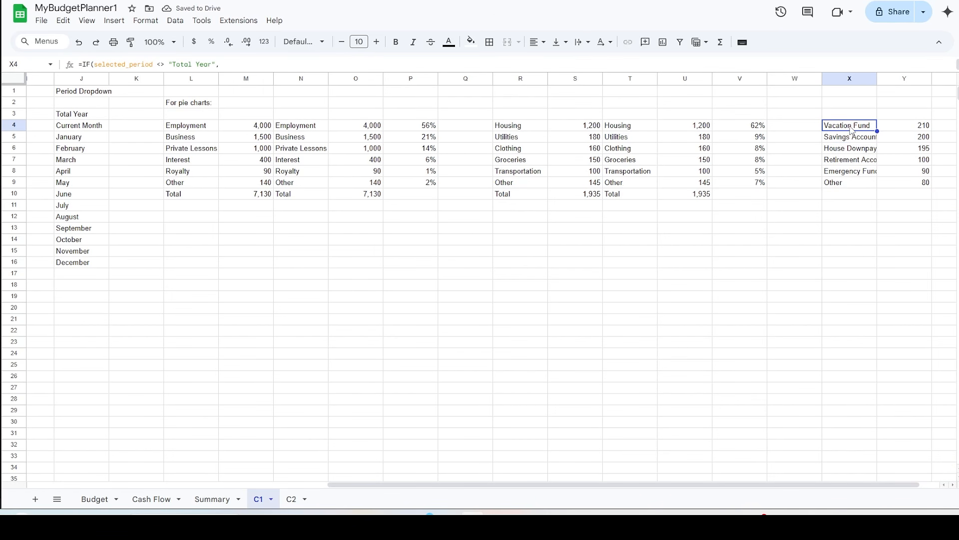
drag(699, 71, 694, 290)
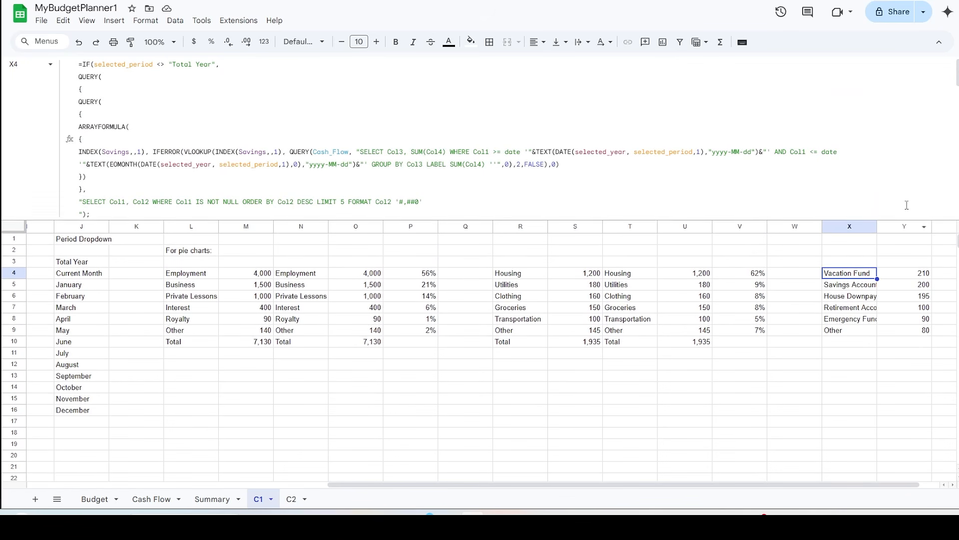
scroll(921, 143, down, 5)
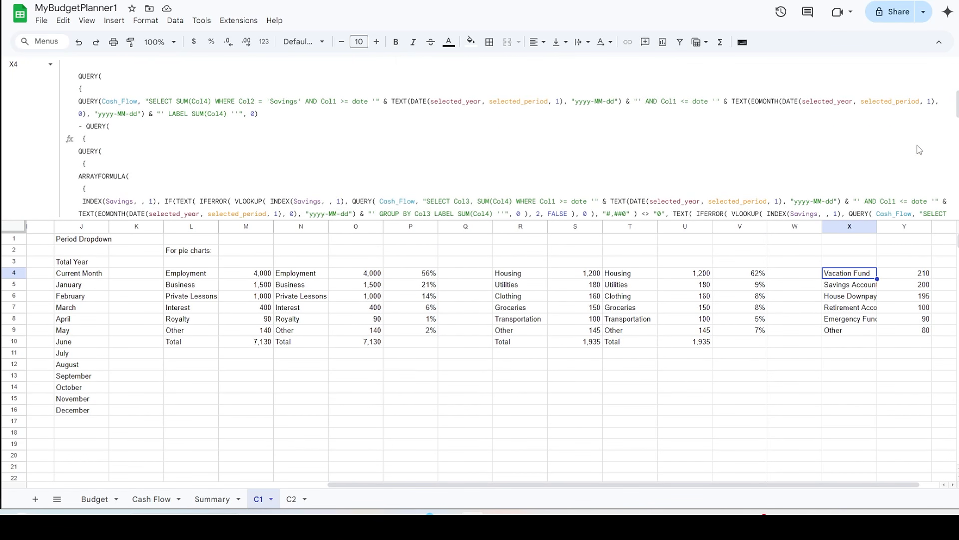
scroll(917, 144, down, 6)
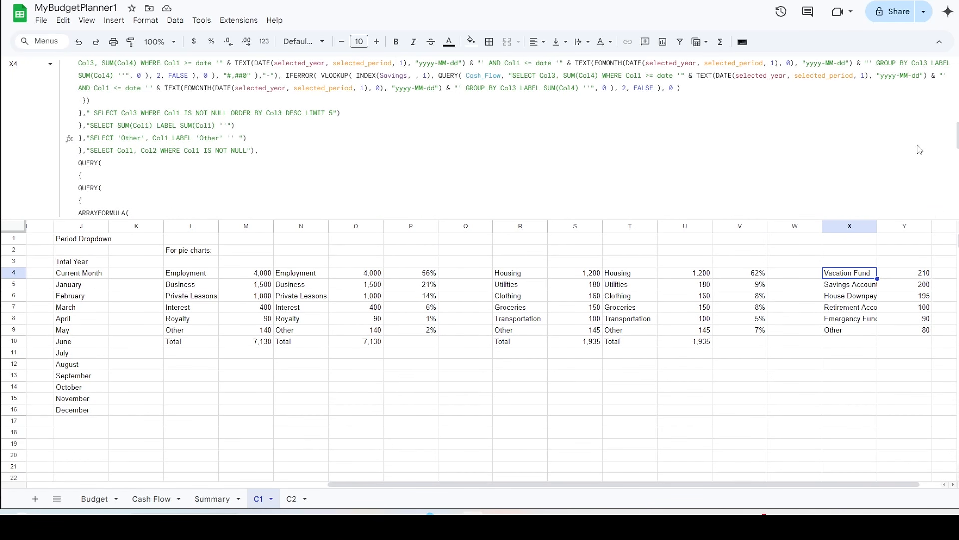
scroll(919, 150, down, 6)
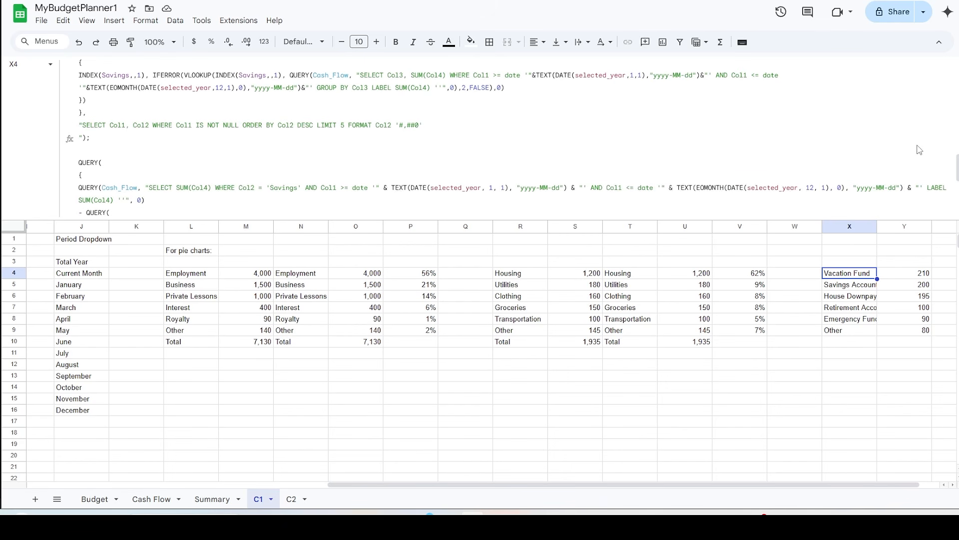
scroll(919, 150, down, 3)
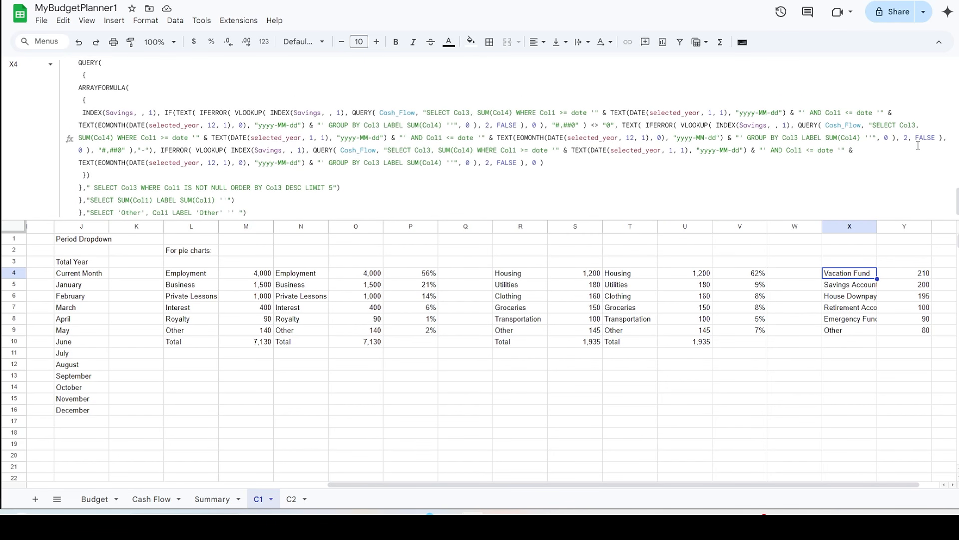
drag(735, 220, 689, 68)
click(844, 140)
click(845, 126)
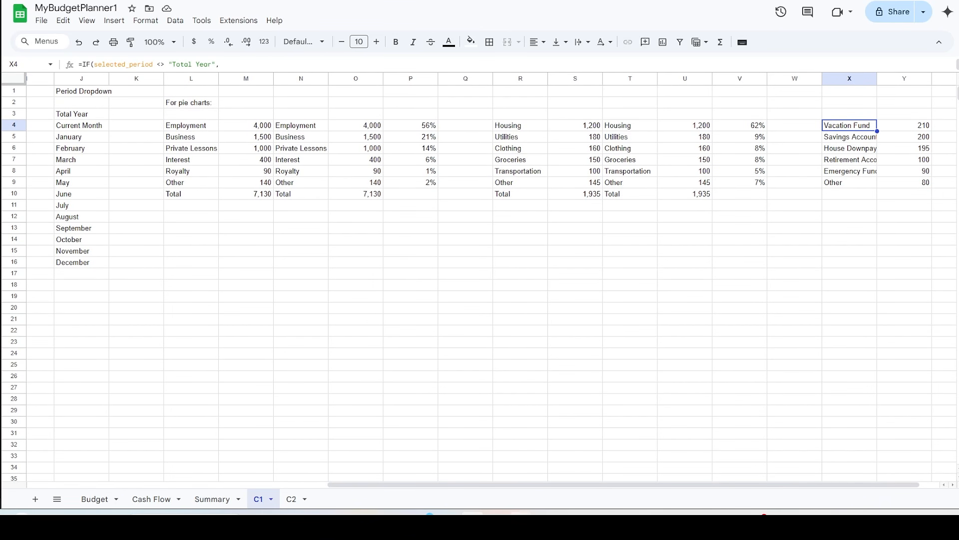
Step: Add a Total row below the savings list, with the label in X10 and =SUM(Y4:Y9) in Y10
click(520, 524)
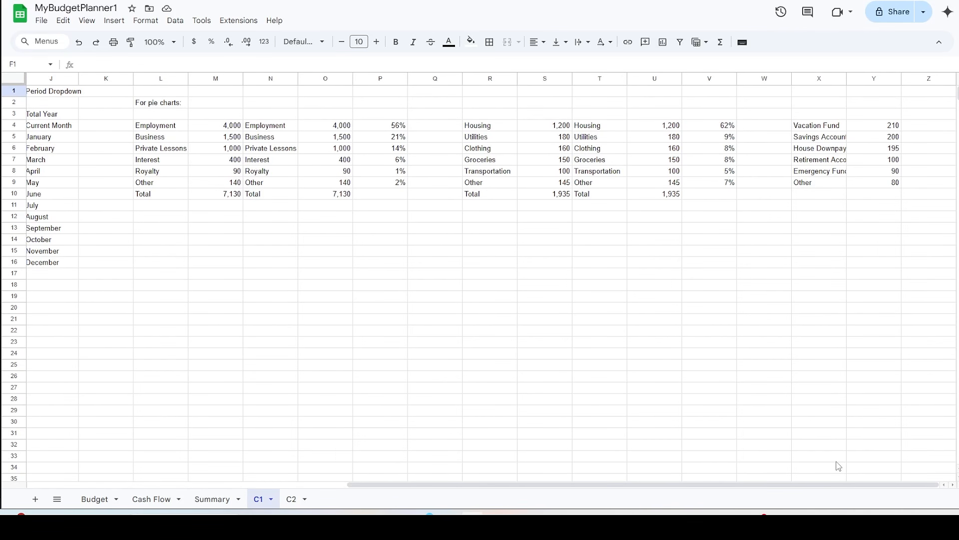
click(821, 197)
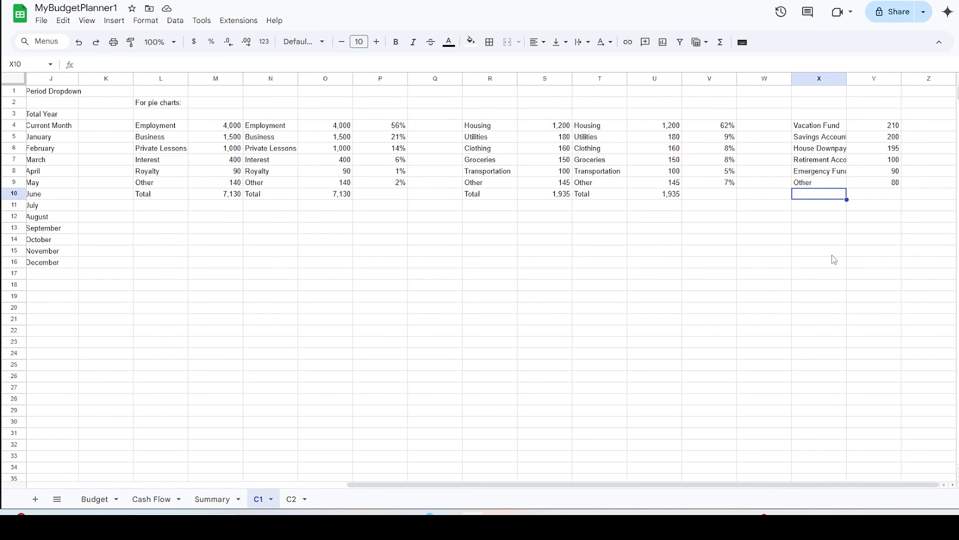
text(Total)
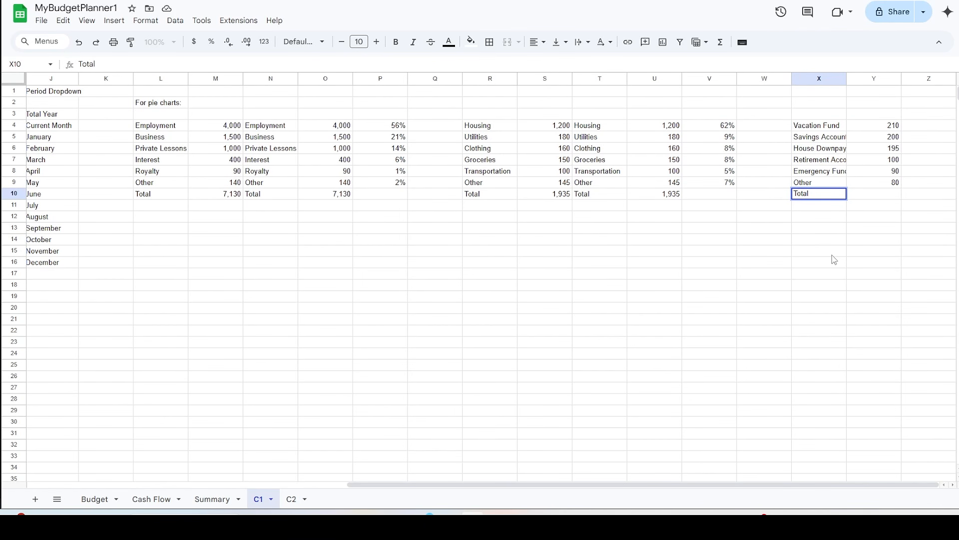
key(Tab)
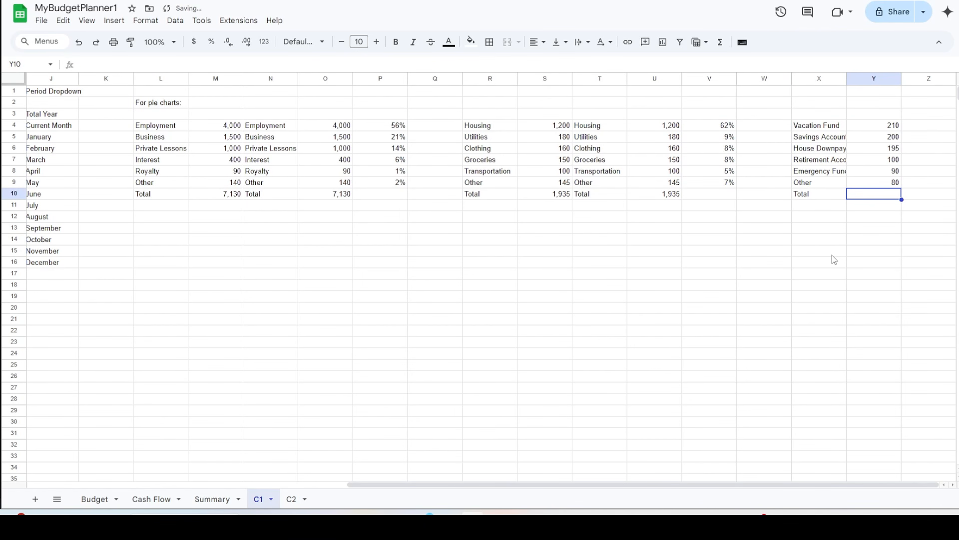
click(467, 62)
text(=SUM(Y4:Y9))
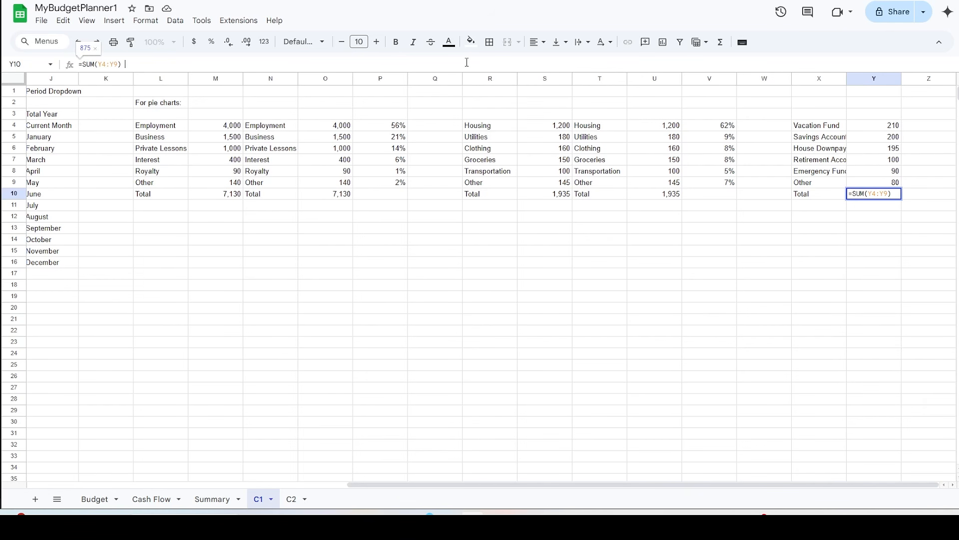
key(Return)
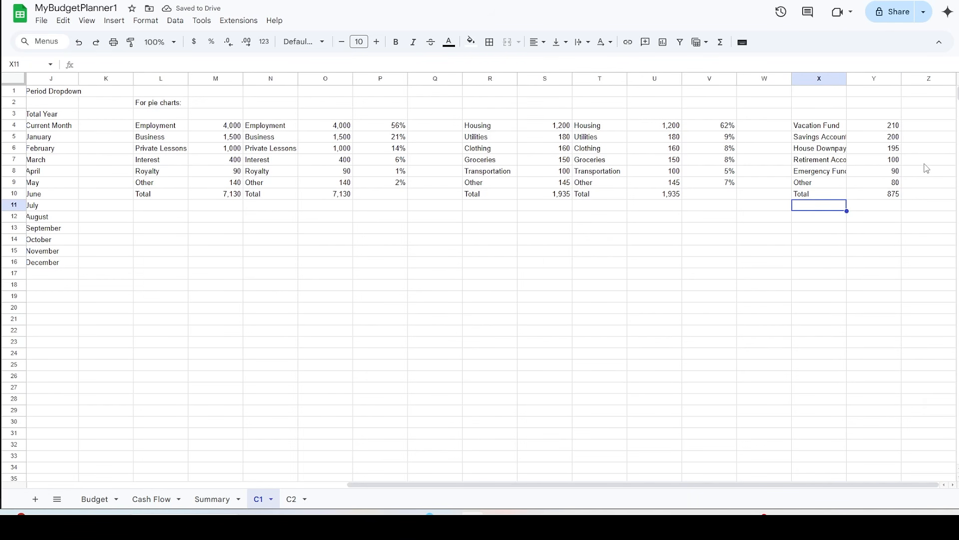
Step: Enter =IF(Y4<>0,X4,"") in Z4 and fill it down to Z10
click(927, 129)
click(267, 63)
text(=IF(Y4<>0,X4,""))
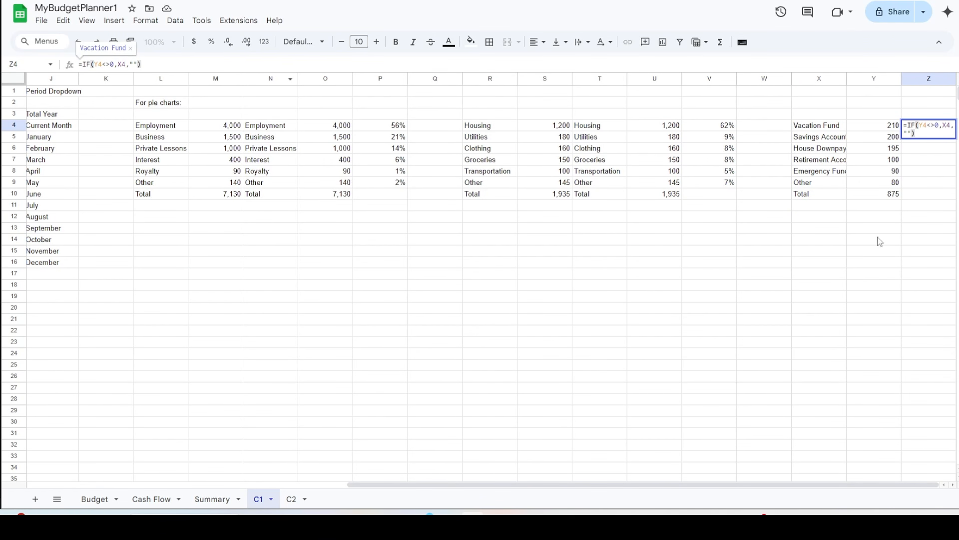
key(Return)
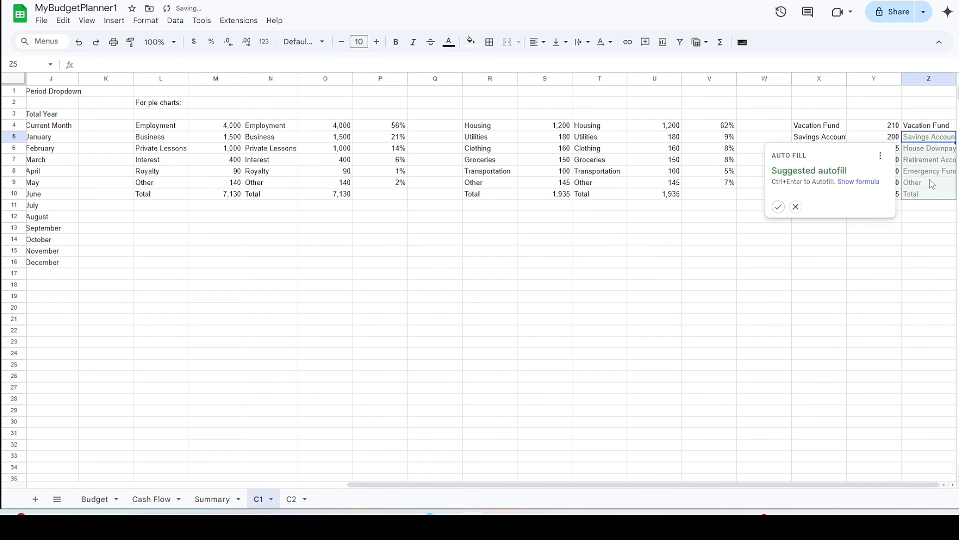
click(940, 126)
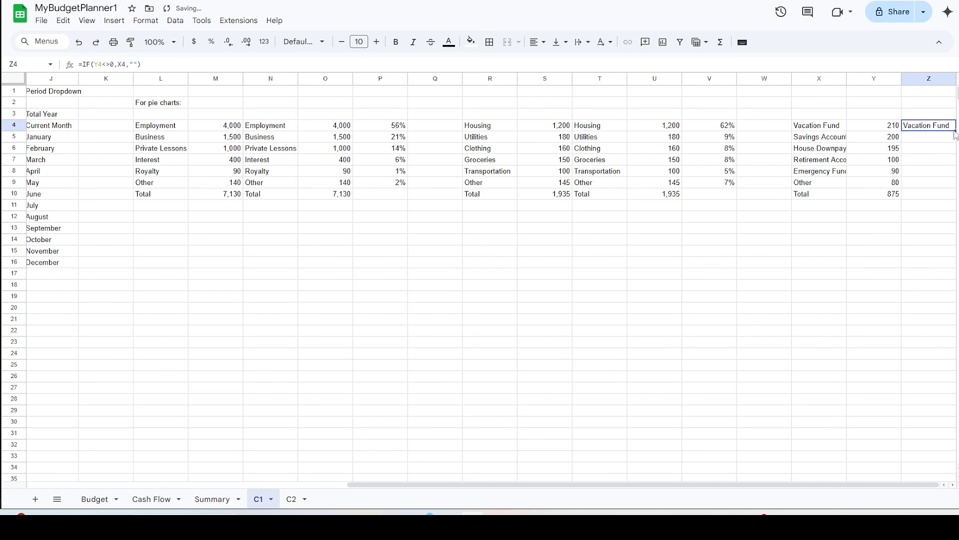
drag(955, 131, 952, 195)
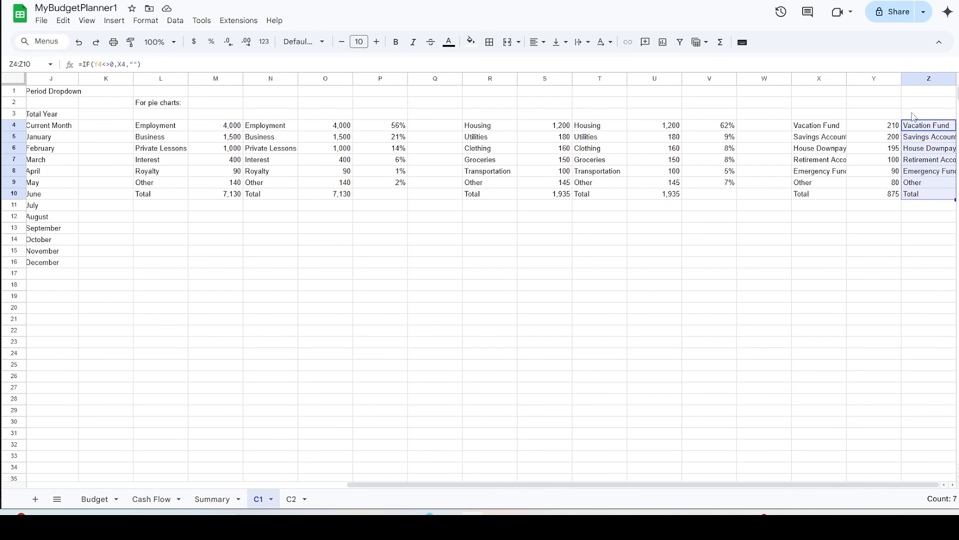
Step: Insert two empty columns, AA and AB, directly after column Z on the C1 sheet
click(949, 80)
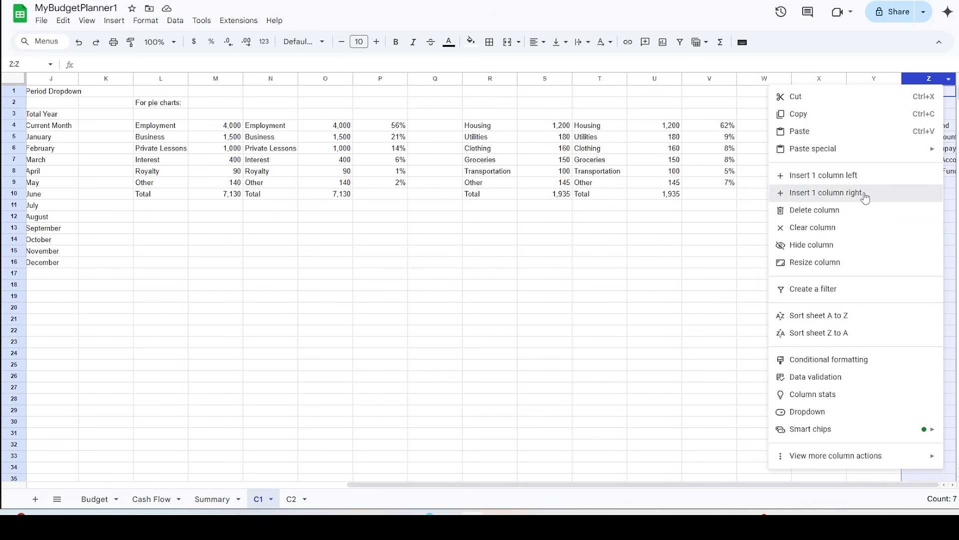
click(802, 192)
click(948, 81)
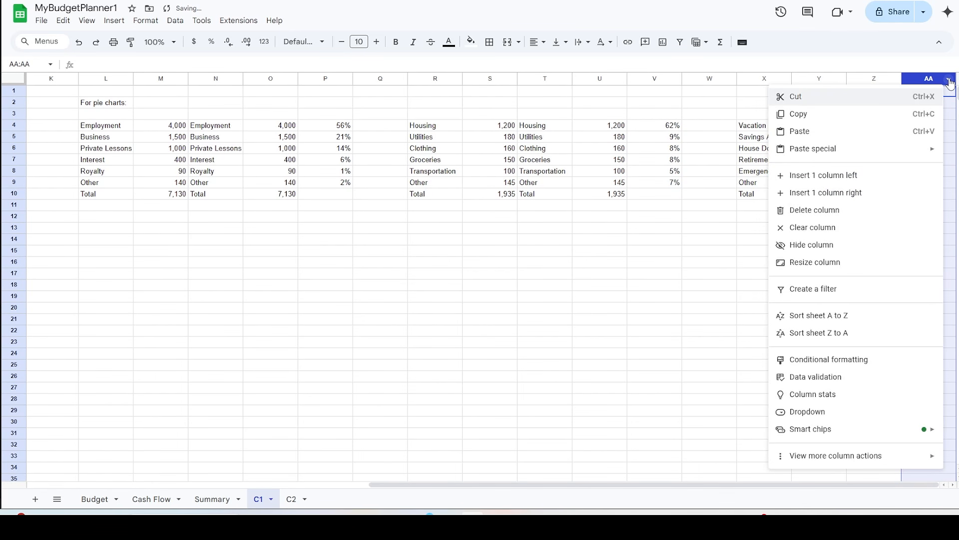
click(870, 196)
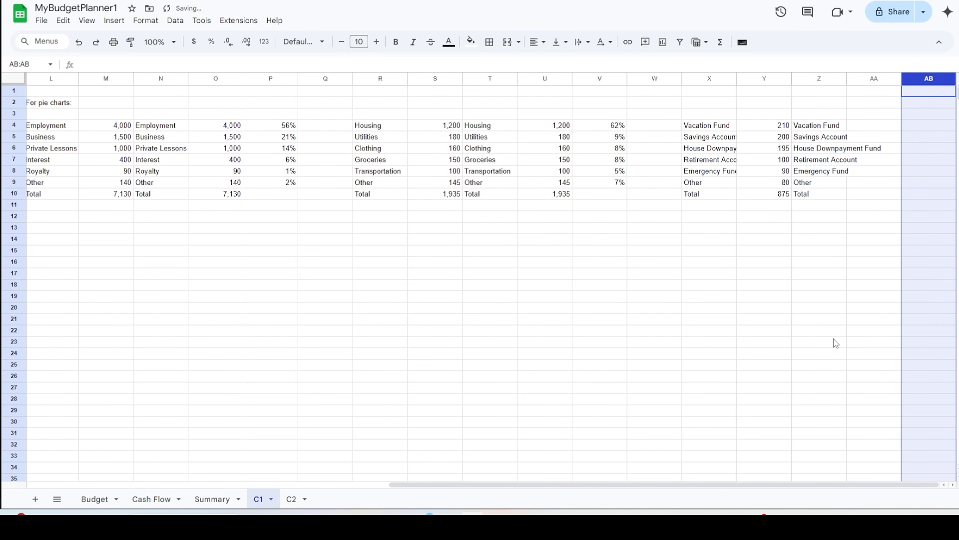
click(812, 345)
Step: Enter =IF(Y4<>0,Y4,"") in AA4 and fill it down to AA10
click(874, 126)
click(295, 63)
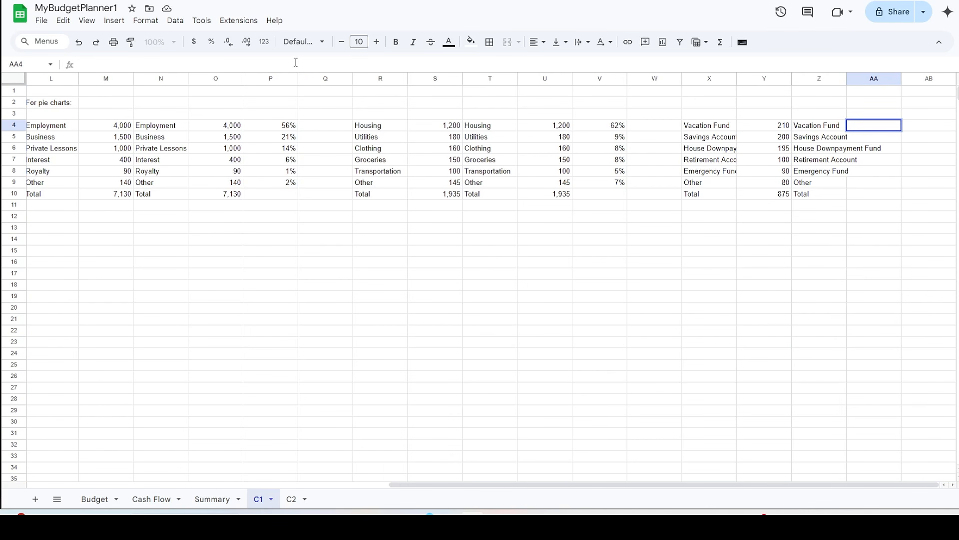
text(=IF(Y4<>0,Y4,""))
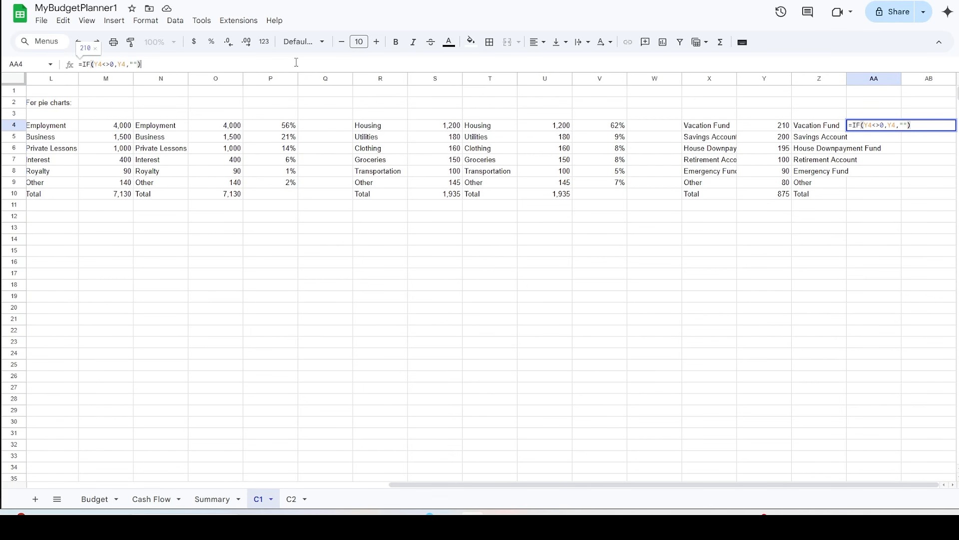
key(Return)
click(893, 131)
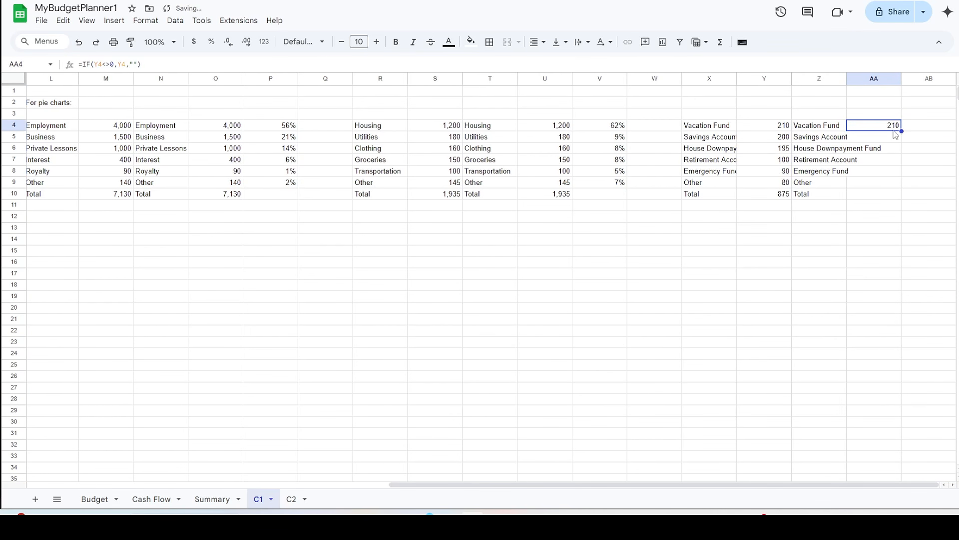
drag(901, 131, 902, 199)
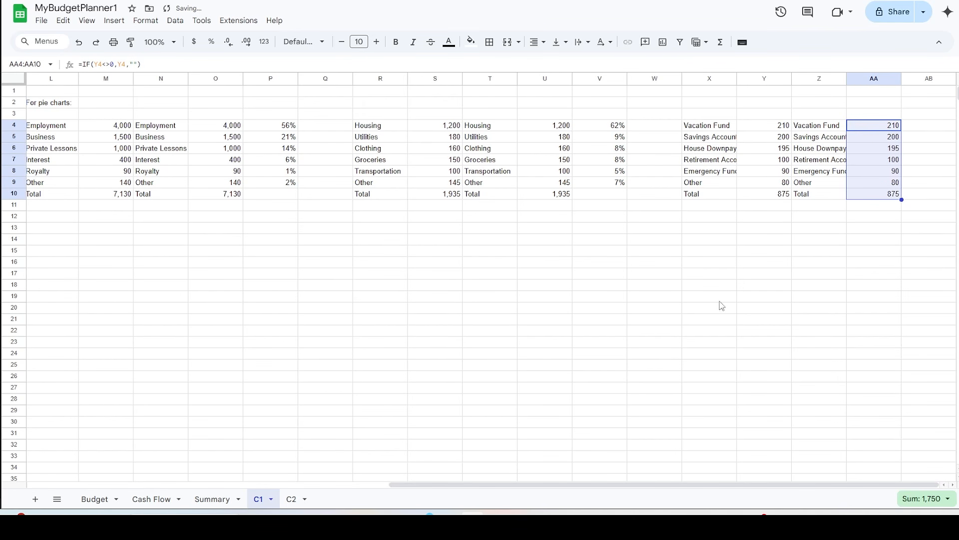
Step: Enter =IFERROR(AA4/$AA$10,0) in AB4 to calculate the first savings category's share of the total
click(932, 126)
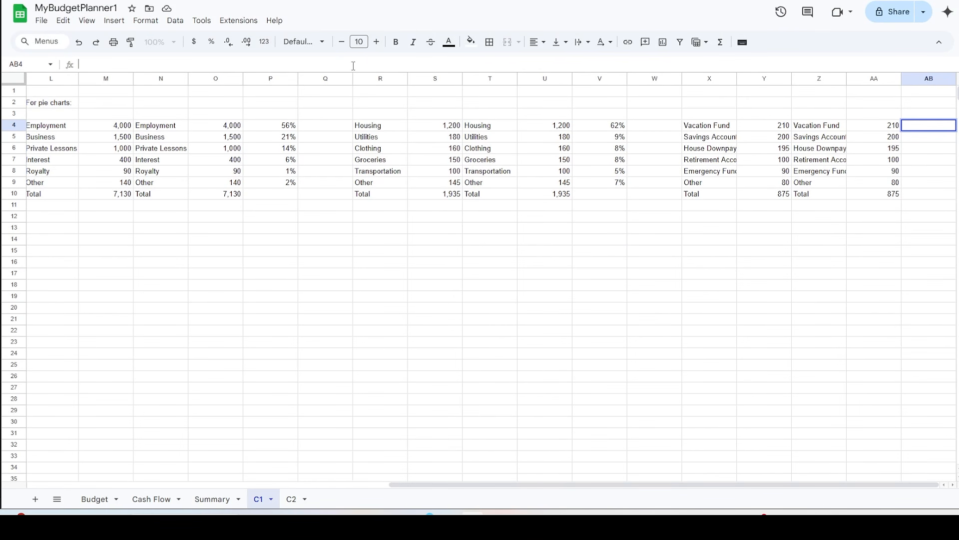
text(=IFERROR(AA4/$AA$10,0))
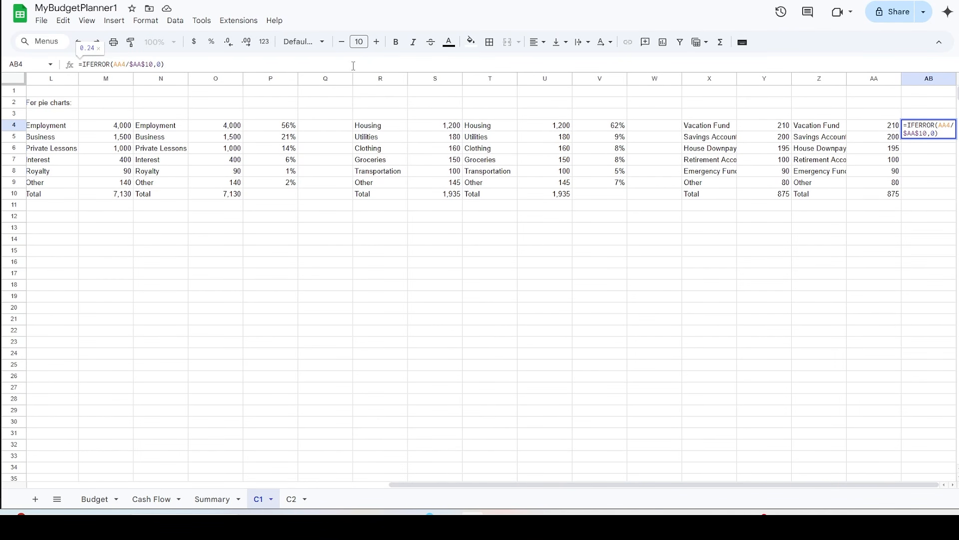
key(Return)
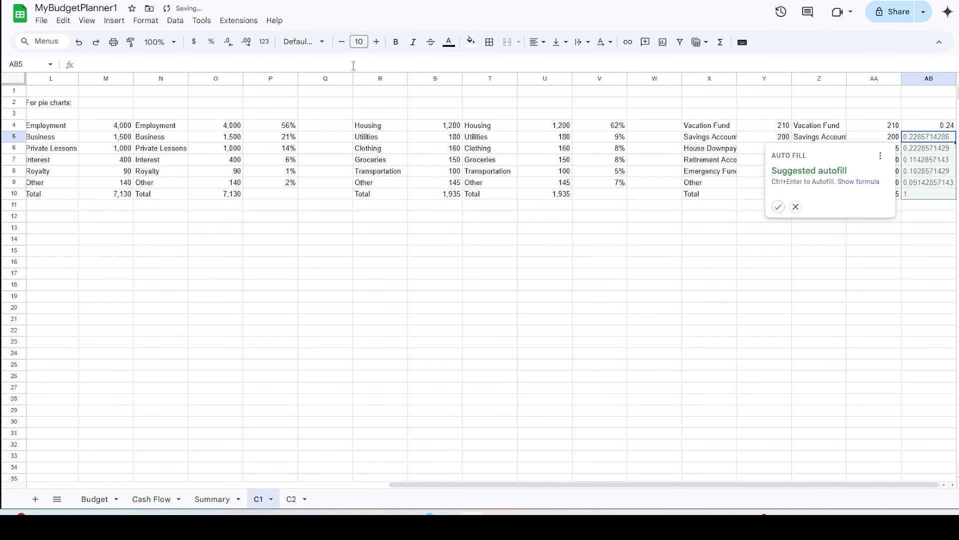
Step: Apply the custom number format 0% to AB4 and fill the cell down to AB9
click(922, 128)
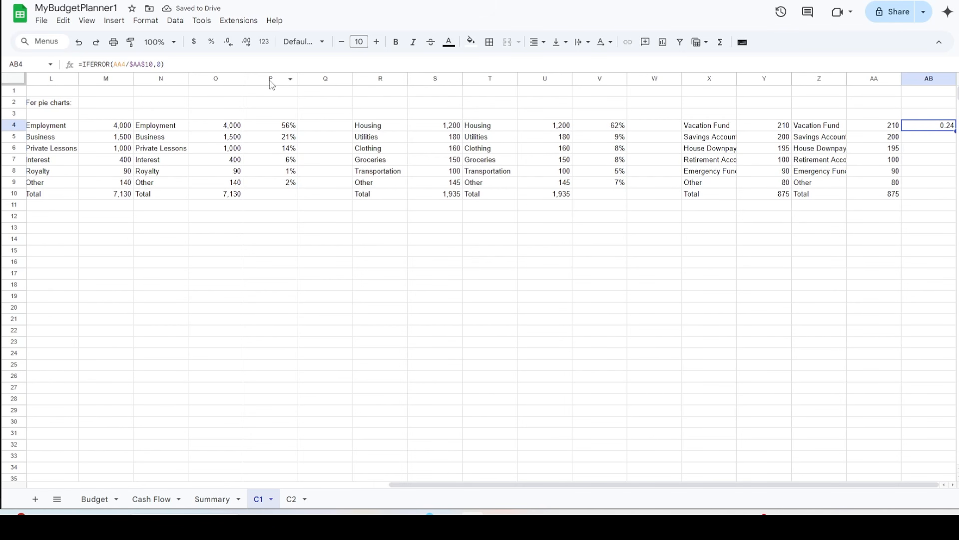
click(145, 20)
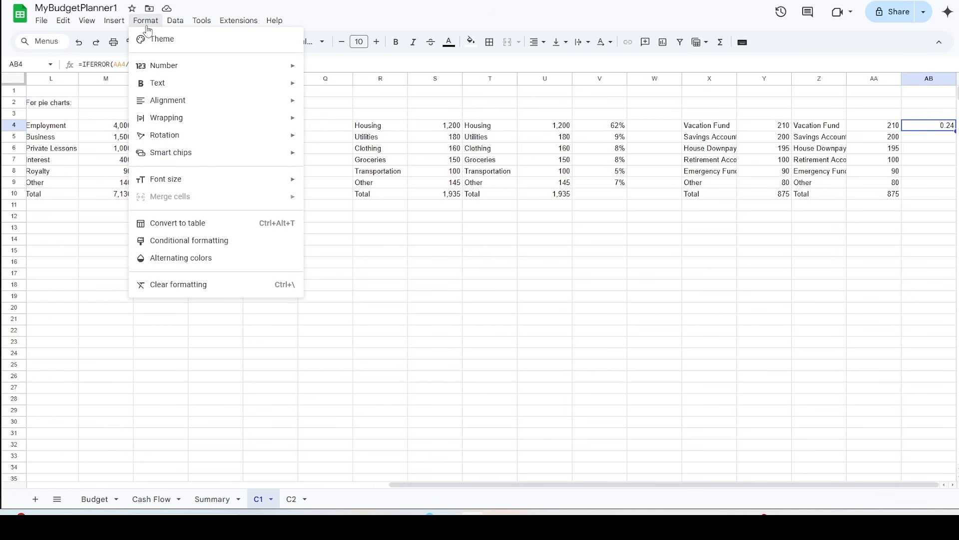
mouse_move(165, 68)
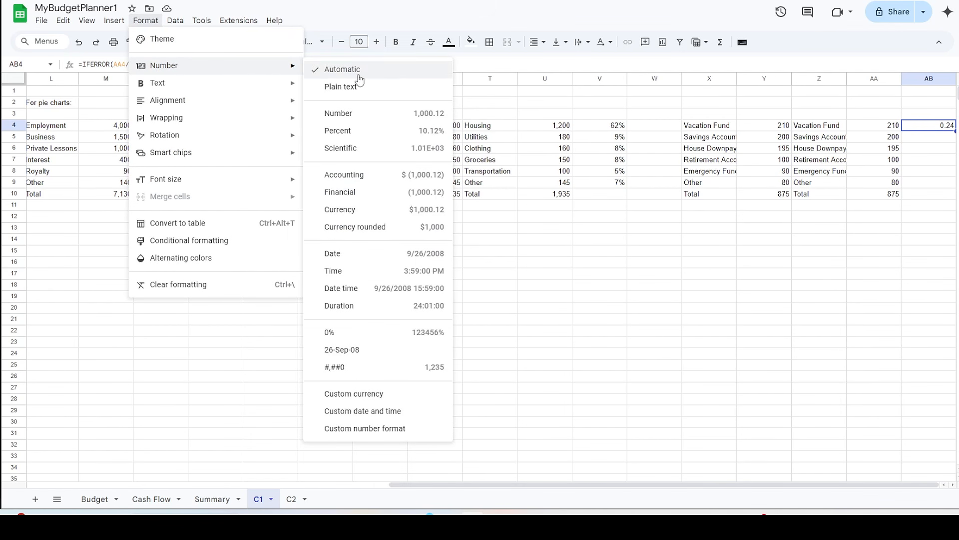
click(373, 428)
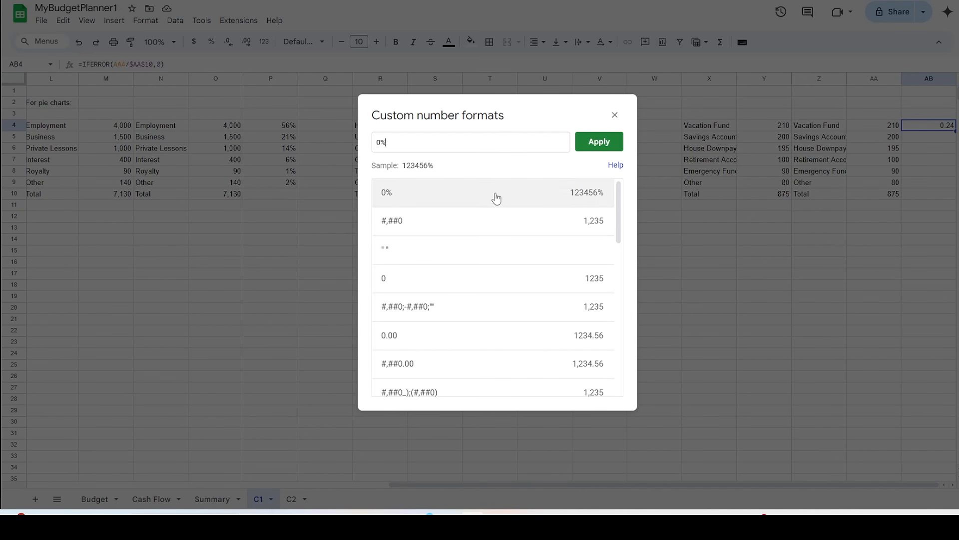
click(595, 144)
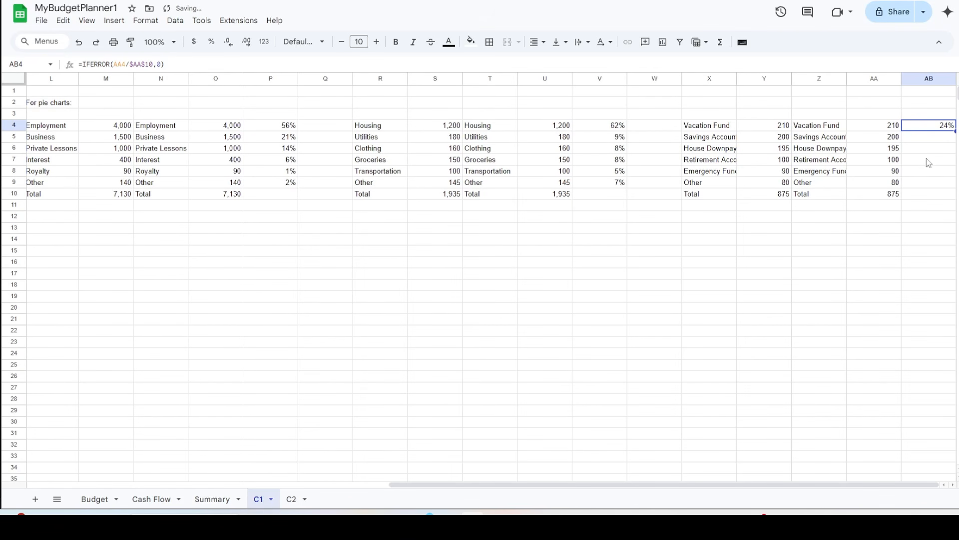
drag(954, 131, 953, 185)
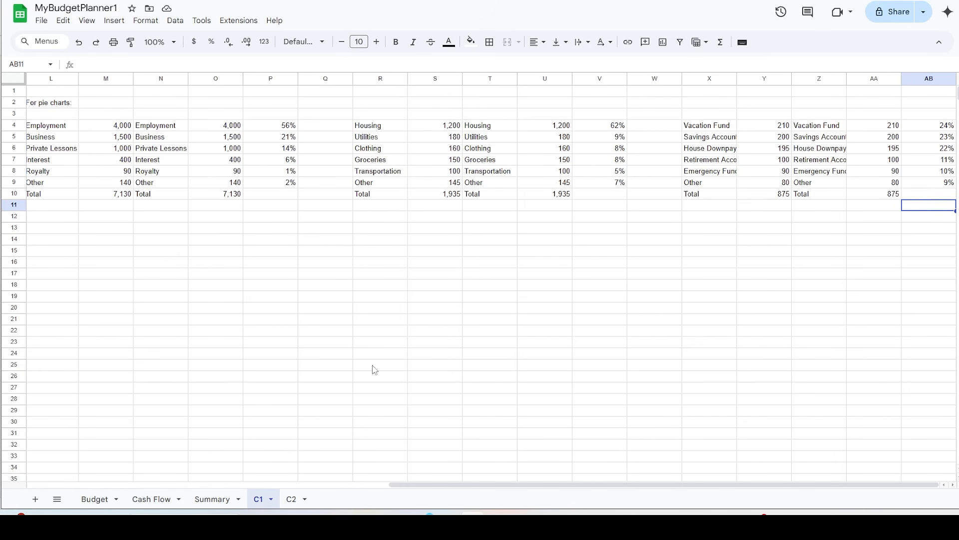
Step: Open the pie chart beside the Savings table on the Summary sheet for editing
click(209, 499)
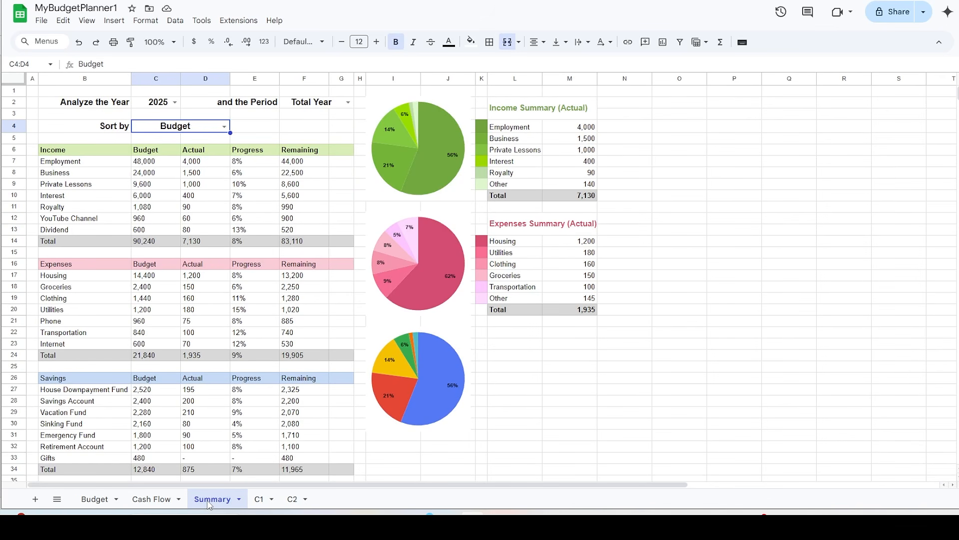
click(459, 348)
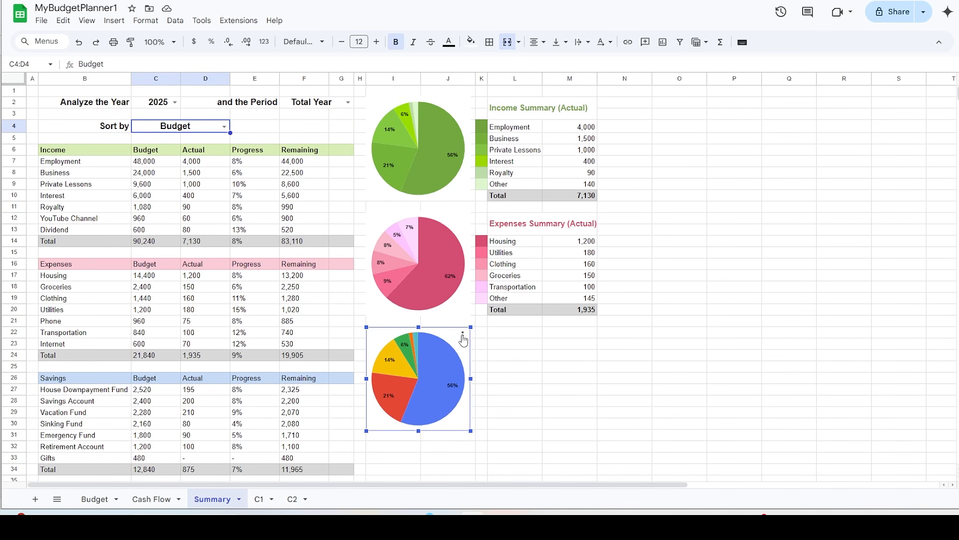
click(463, 335)
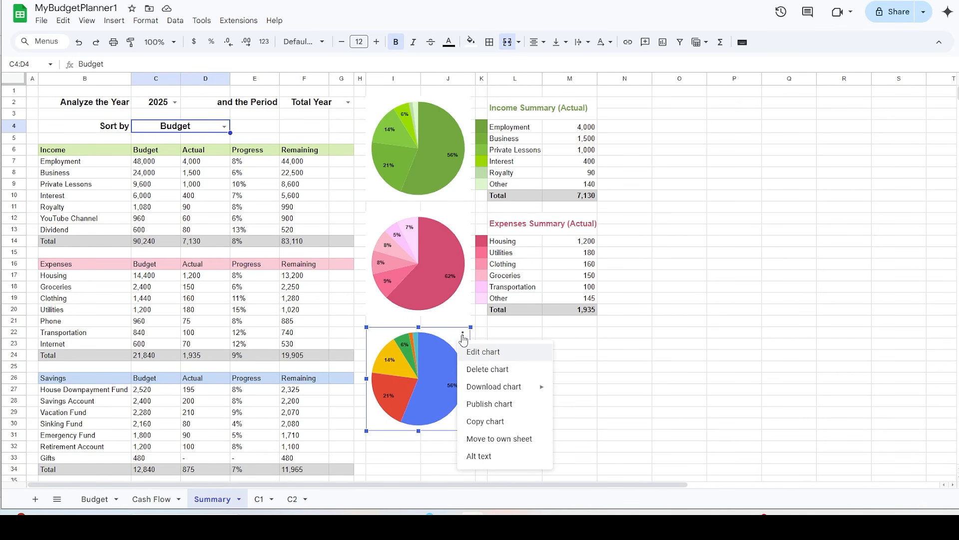
click(490, 353)
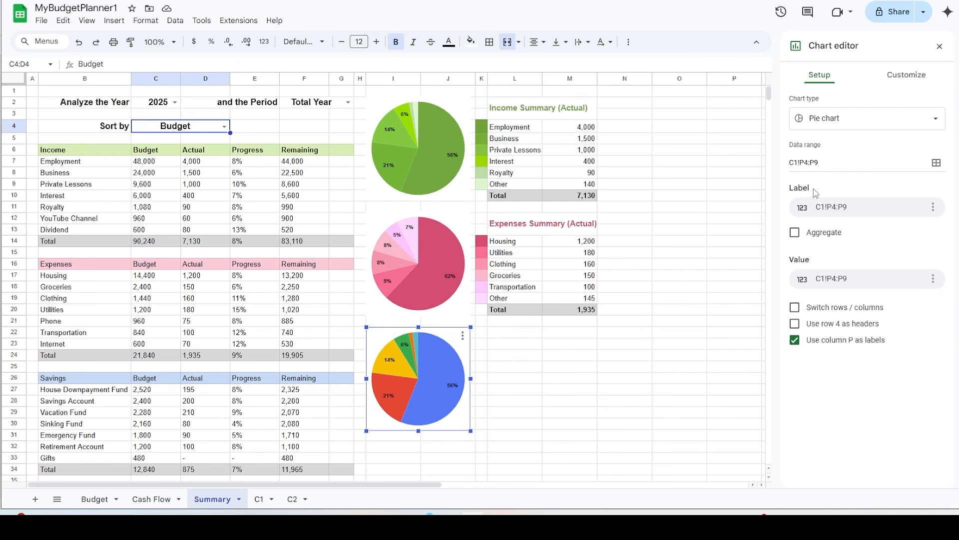
Step: Set the data range of the third pie chart to C1!AB4:AB9
click(855, 163)
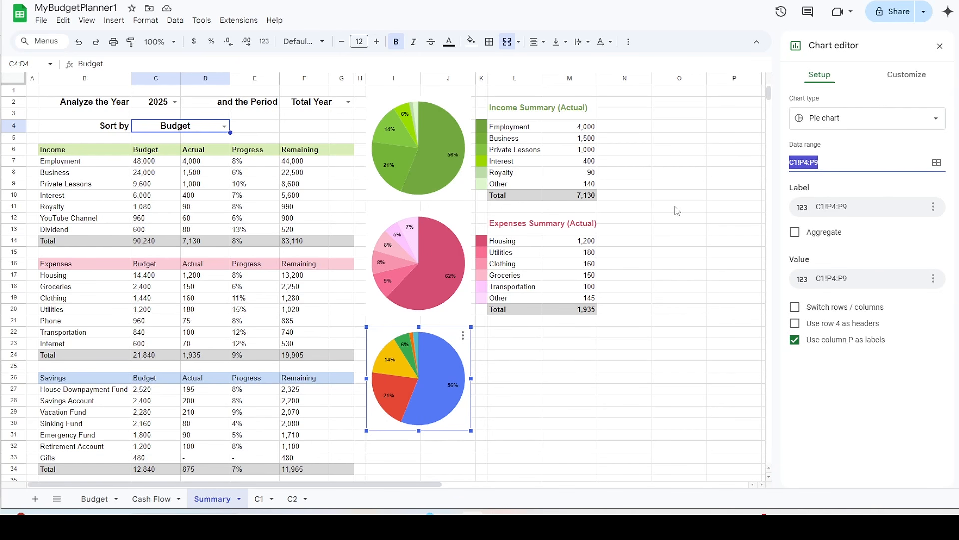
text(C1!AB4:AB9)
key(Return)
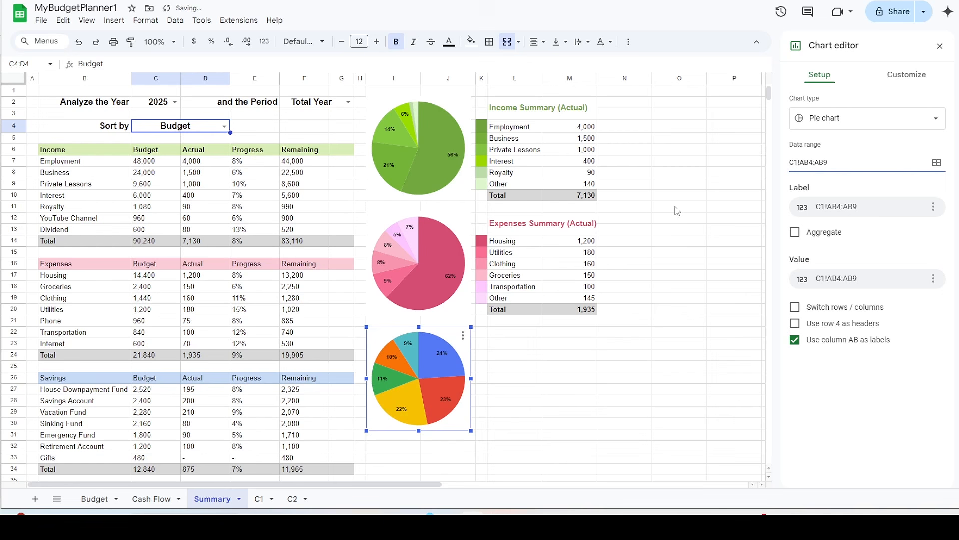
Step: Merge cells L22:M23 and enter the heading "Savings Summary (Actual)" in the merged cell
drag(514, 332, 580, 344)
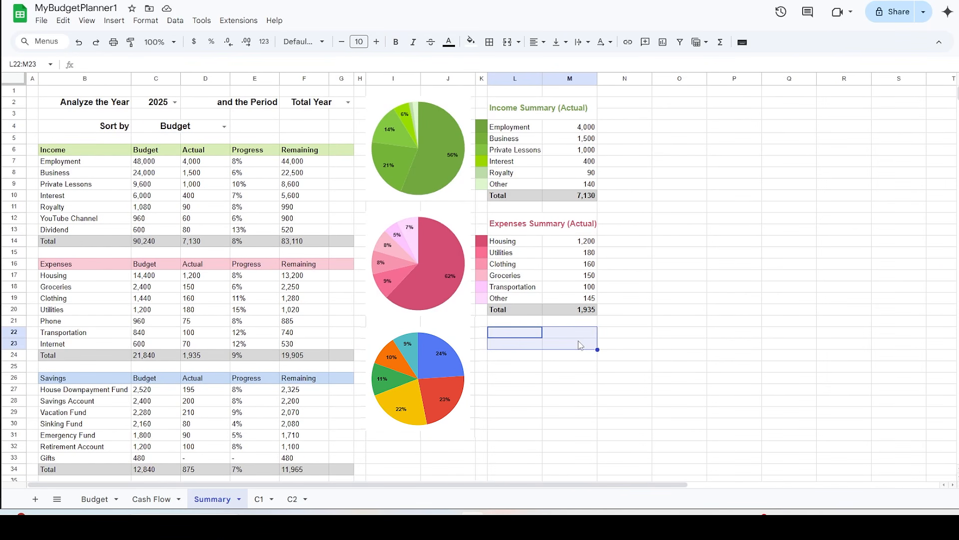
click(507, 43)
click(208, 61)
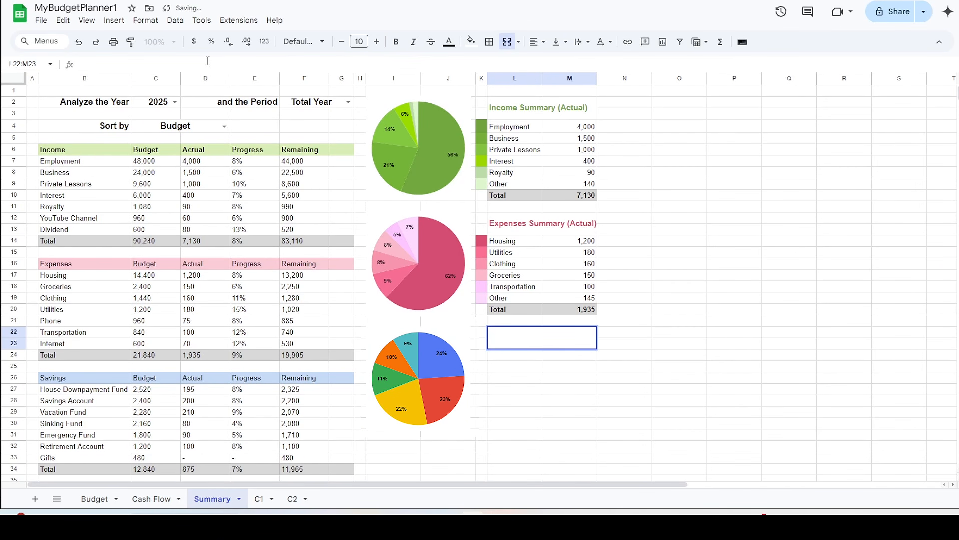
text(Savings Summary (Actual))
Step: Format the Savings Summary heading as bold at font size 11, vertically aligned to the middle
drag(191, 65, 65, 61)
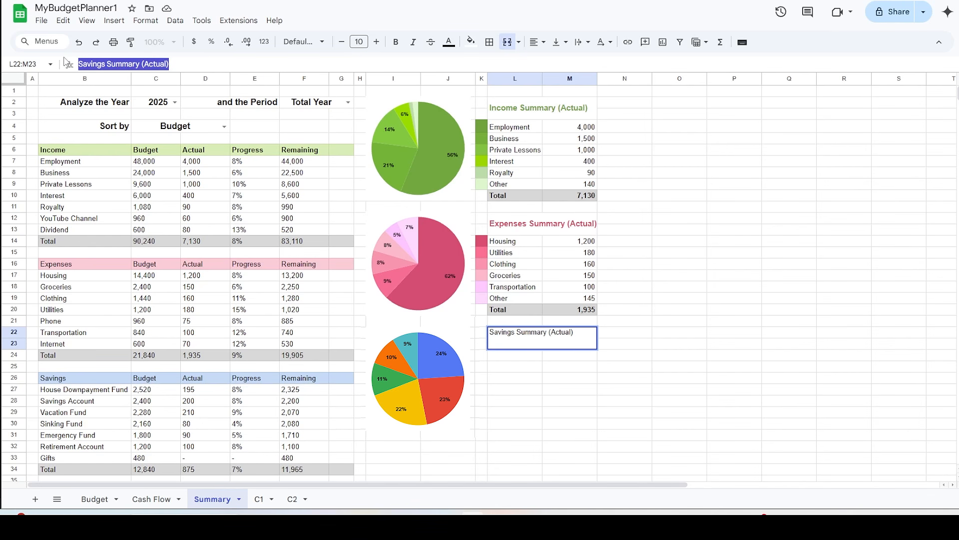
click(376, 44)
click(395, 44)
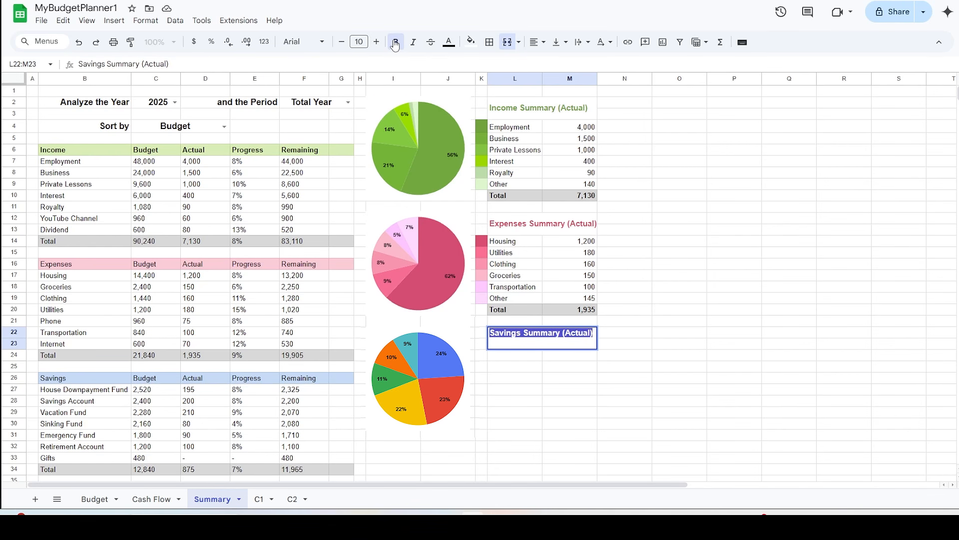
click(566, 43)
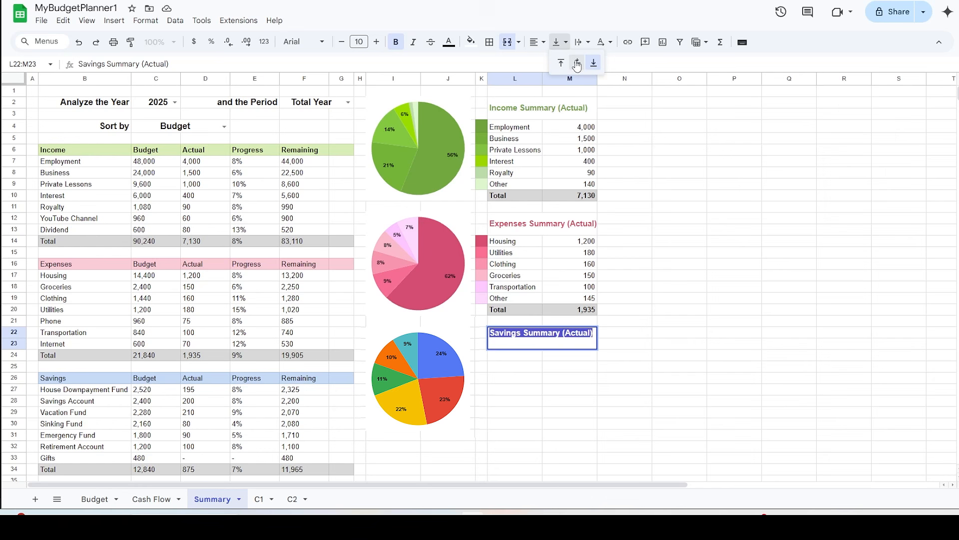
click(577, 63)
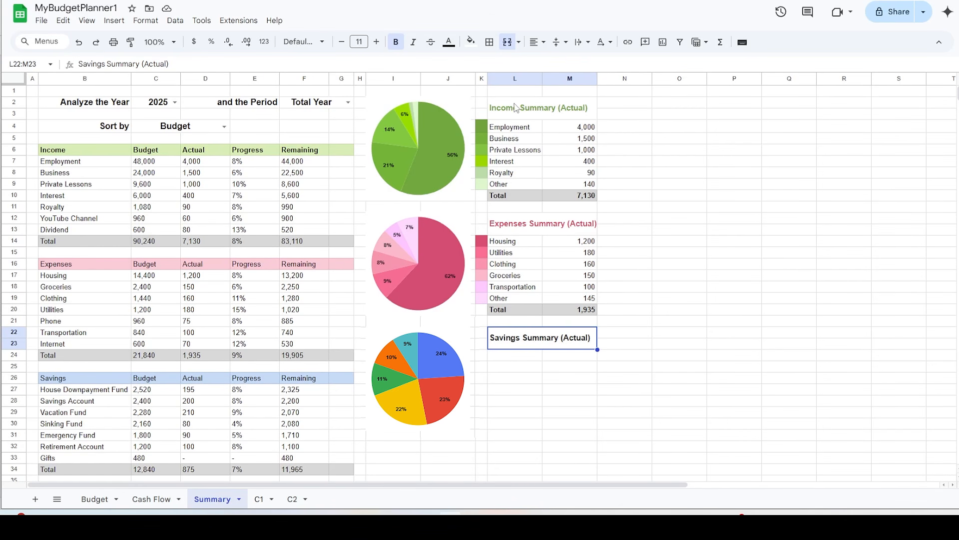
Step: Give the Savings Summary heading the custom text colour #578abe
click(448, 42)
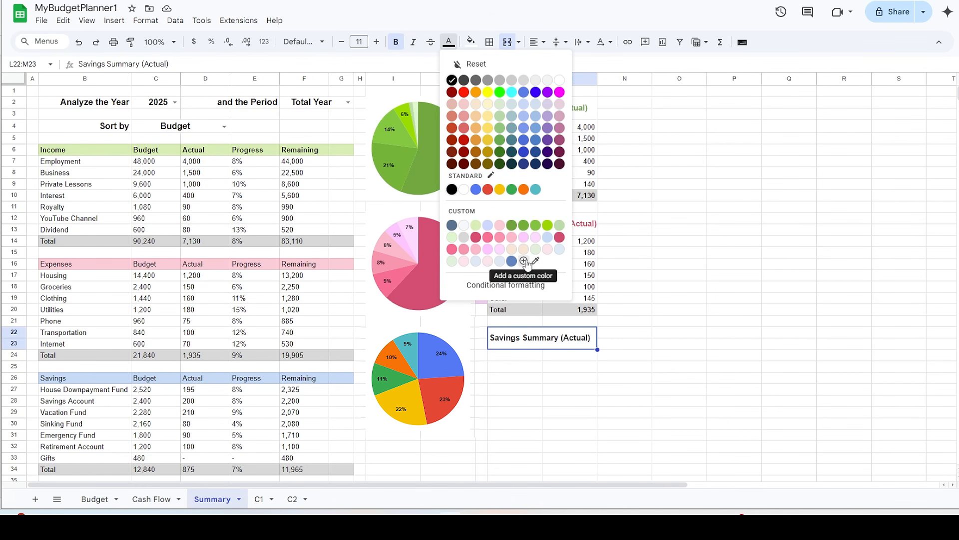
click(525, 261)
key(ctrl+v)
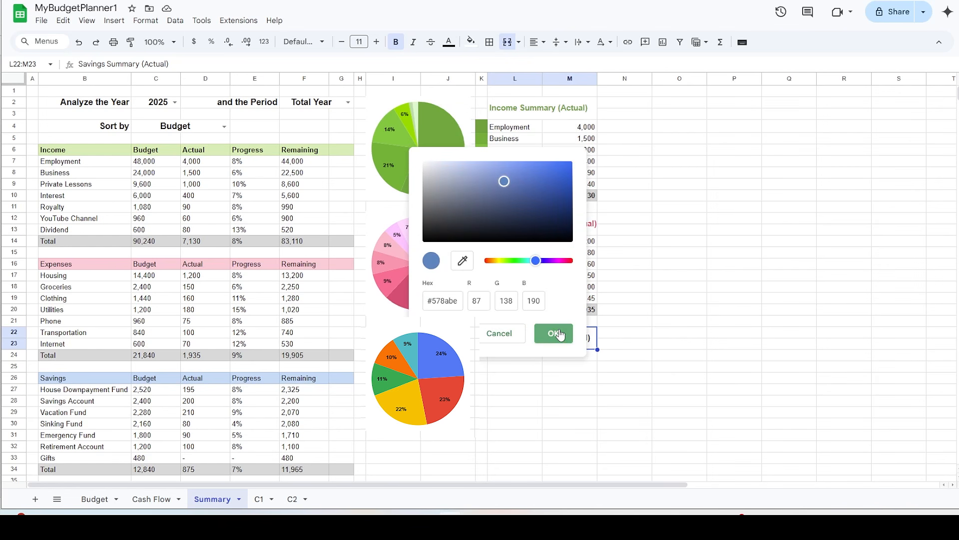
click(553, 333)
Step: Enter the formula ='C1'!Z4 in L24 and fill it down to L30 for the savings labels
key(Down)
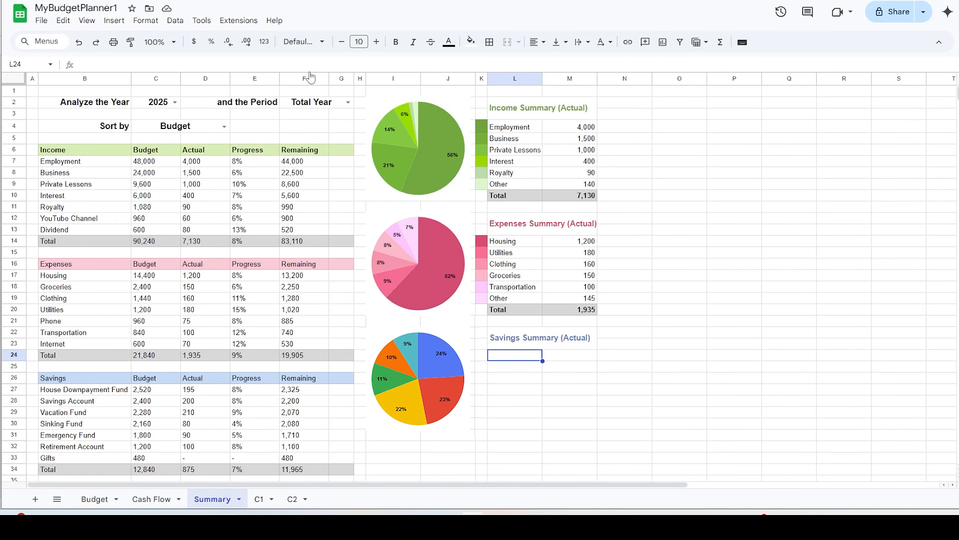
key(Return)
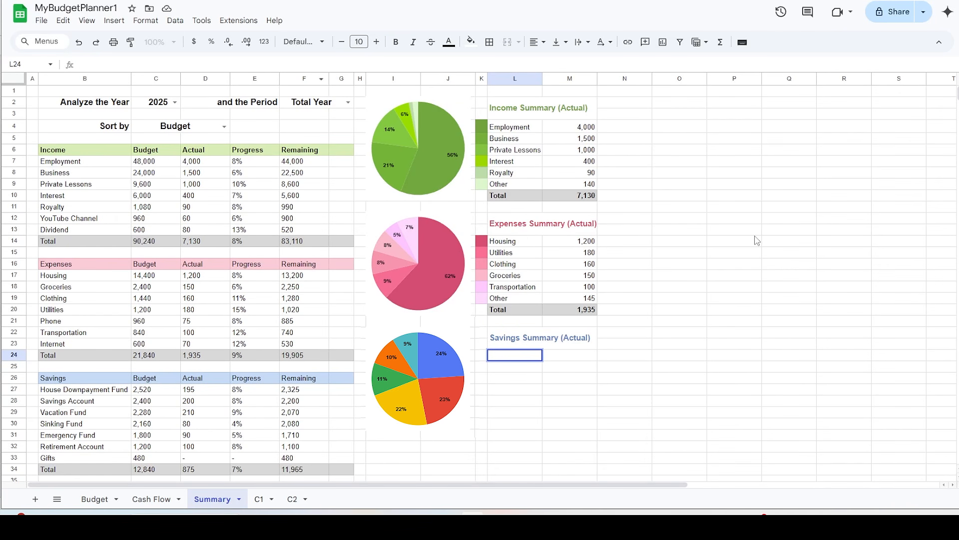
text(='C1'!Z4)
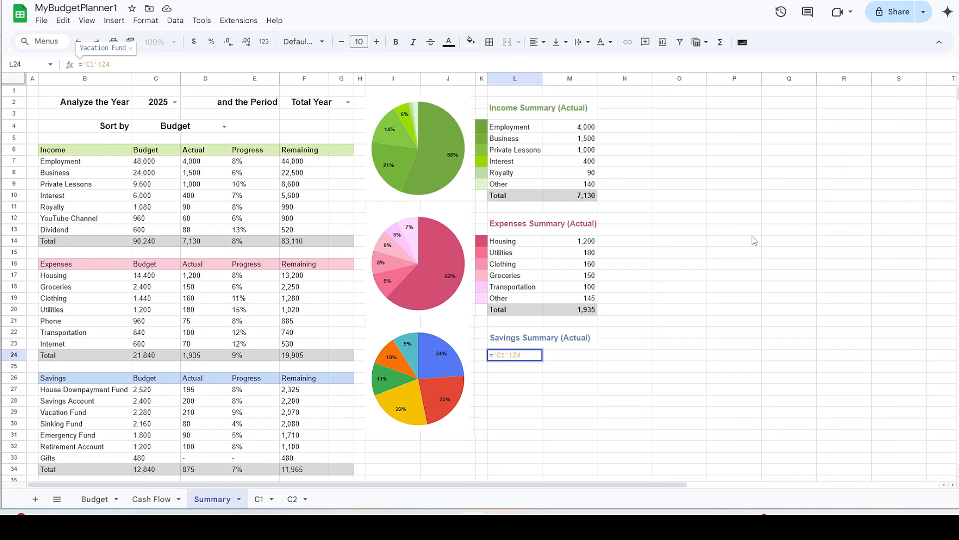
key(Return)
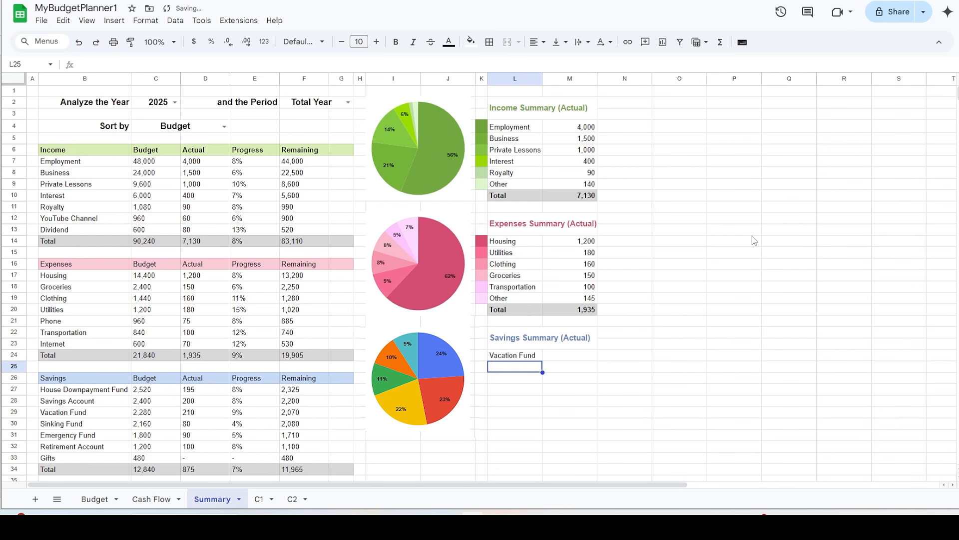
click(518, 358)
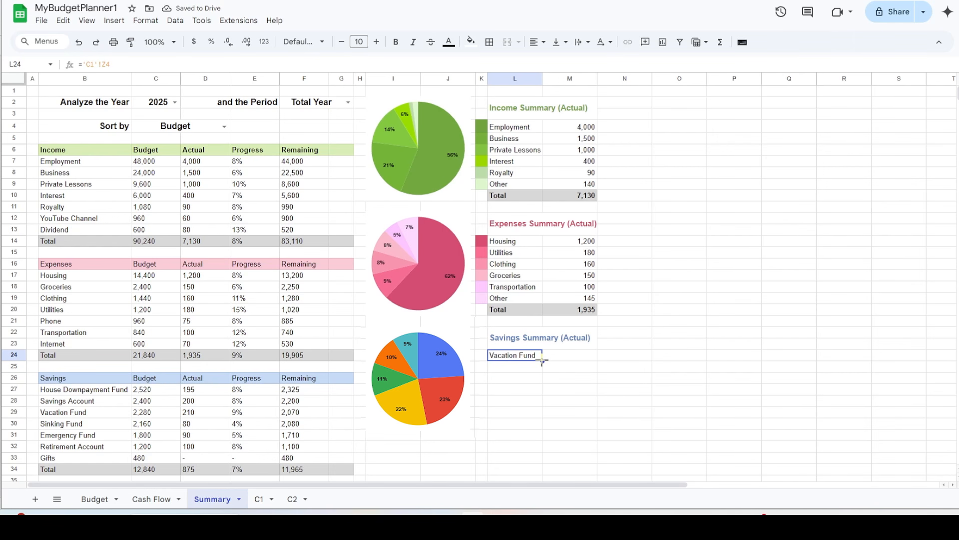
drag(542, 359, 539, 422)
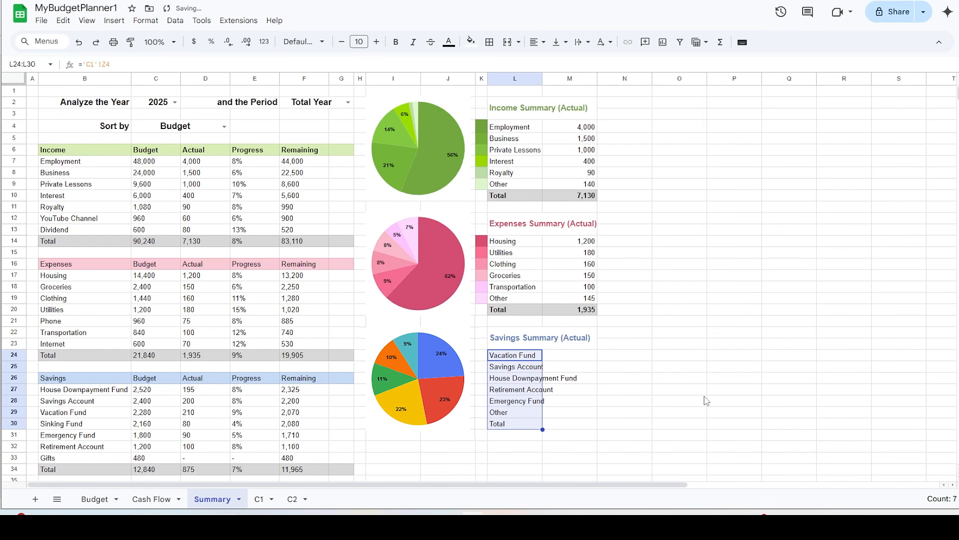
Step: Enter the formula ='C1'!AA4 in M24 and fill it down to M30 for the savings amounts
key(Right)
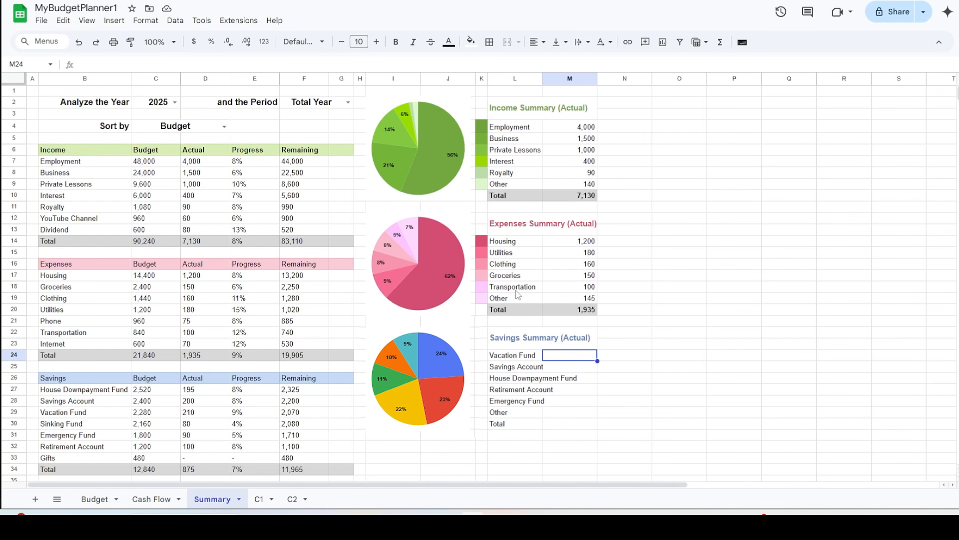
click(292, 66)
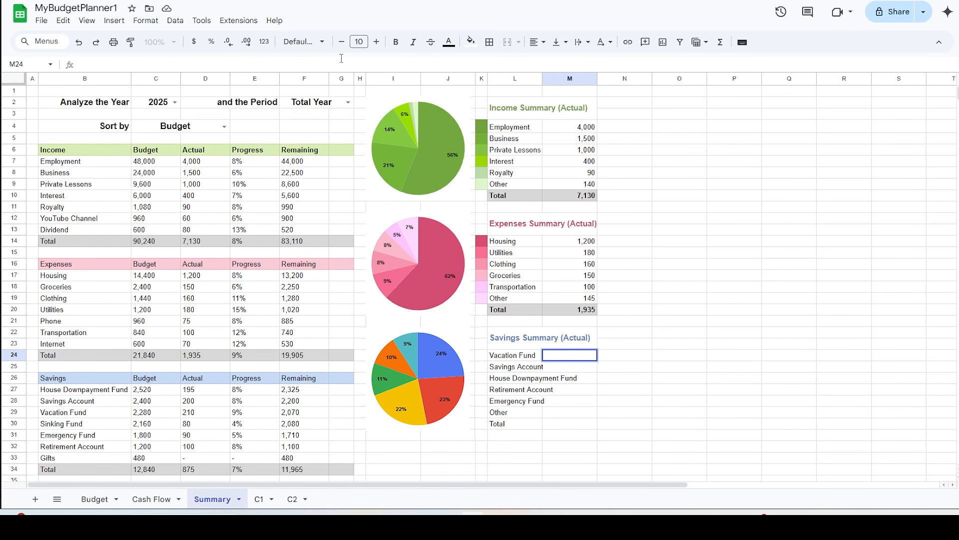
text(='C1'!AA4)
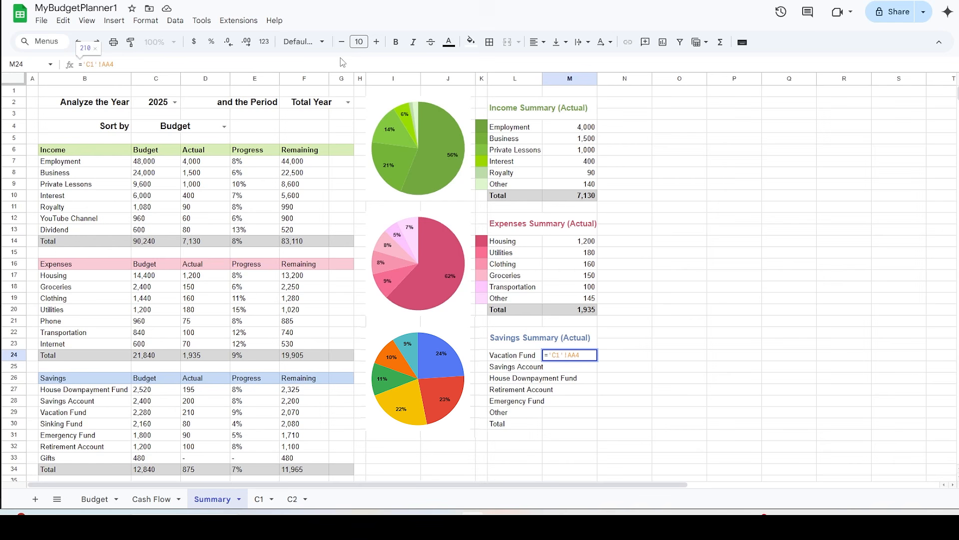
key(Return)
click(574, 355)
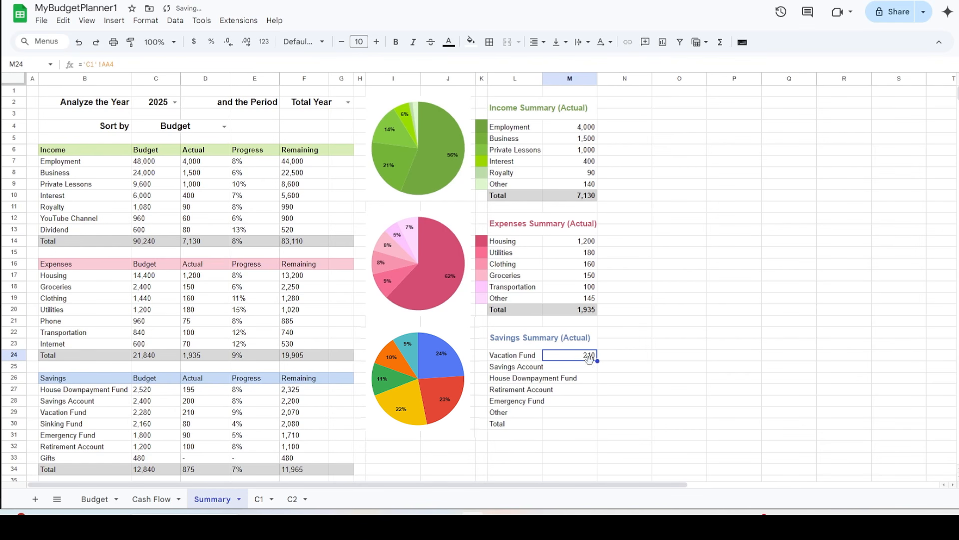
drag(597, 360, 597, 424)
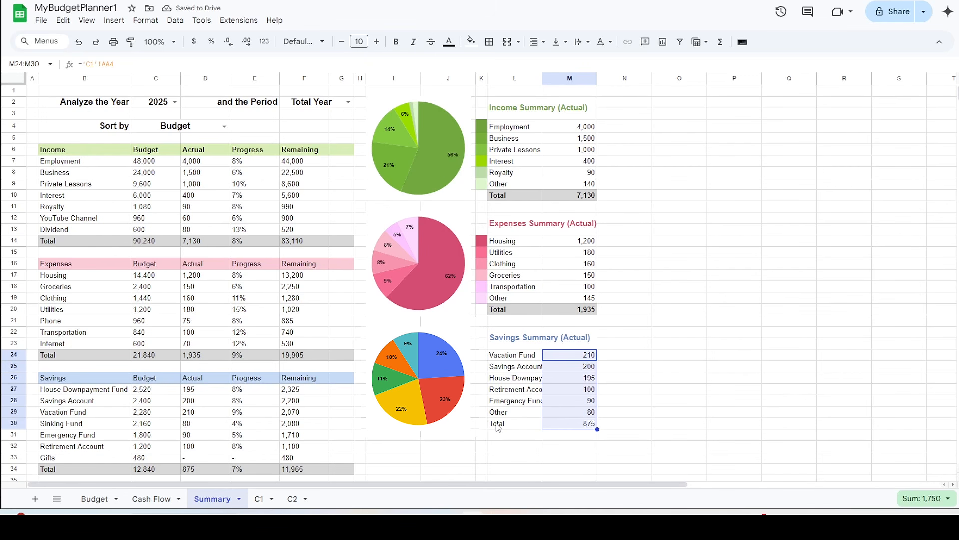
Step: Make the savings Total row L30:M30 bold and fill it with the custom grey #d9d9d9
drag(497, 427, 546, 429)
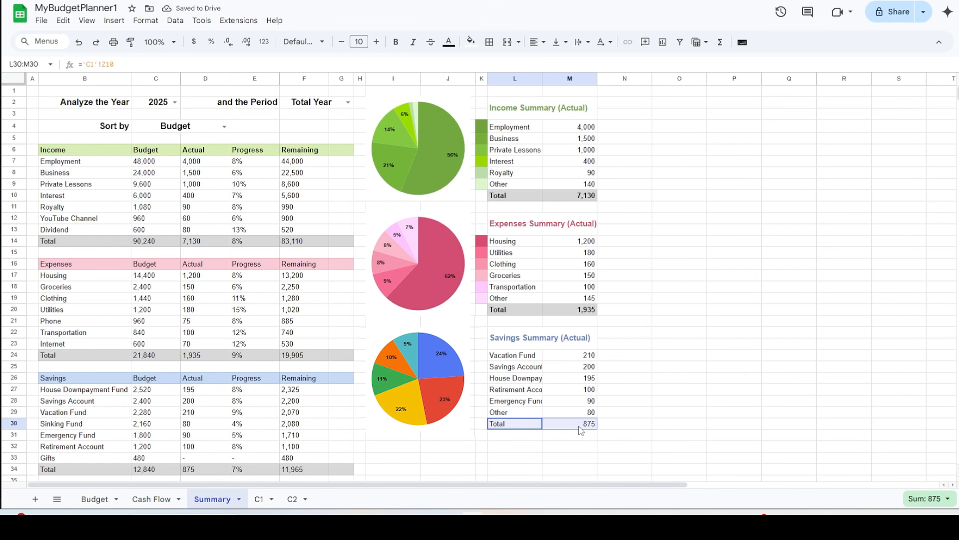
click(396, 42)
click(470, 42)
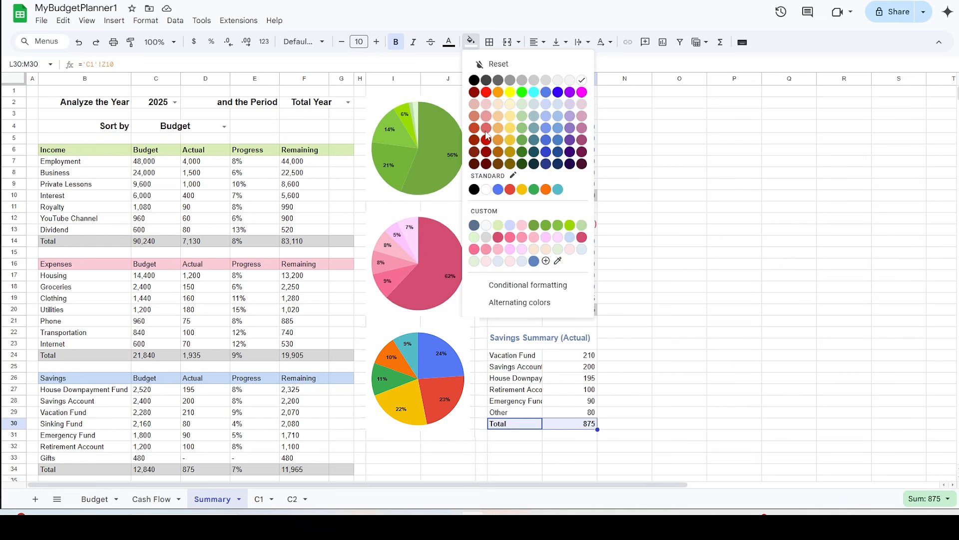
click(545, 261)
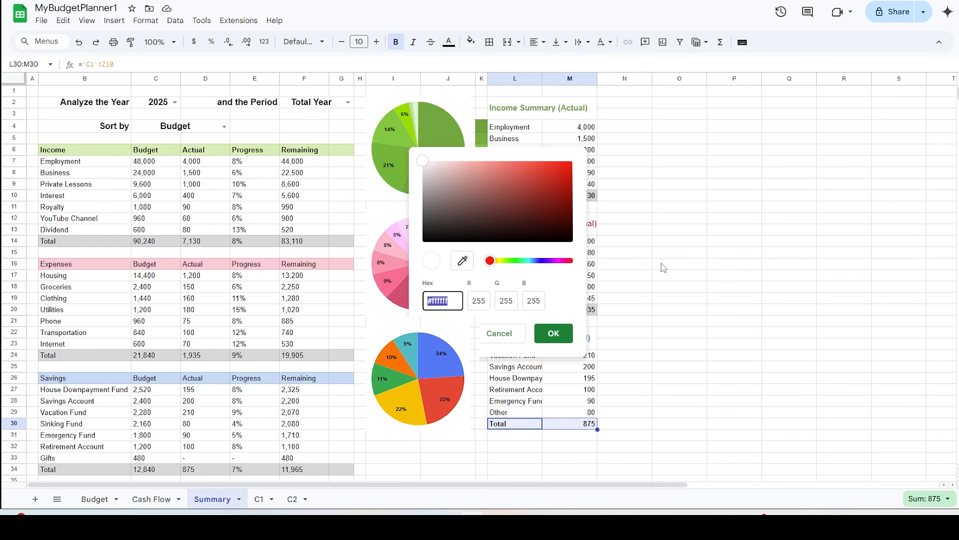
text(#d9d9d9)
click(553, 333)
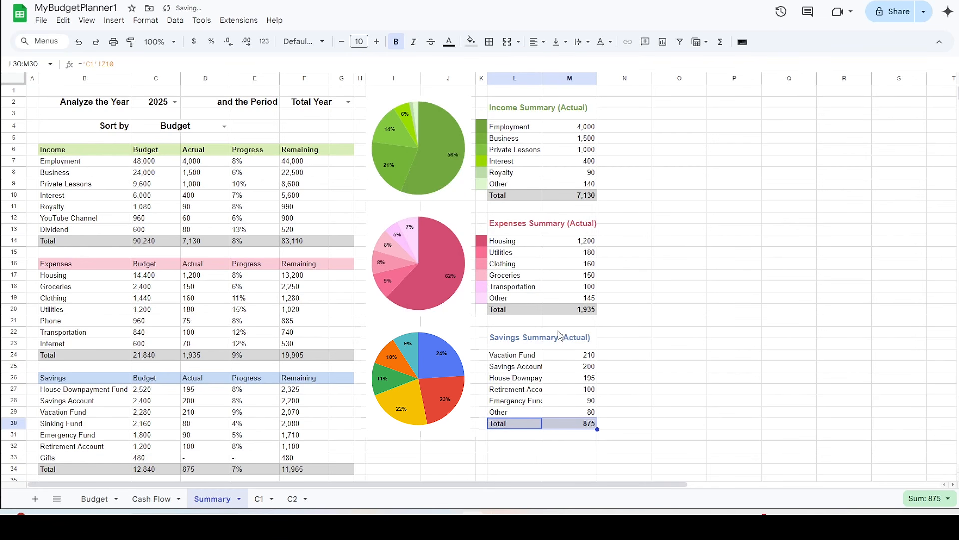
click(570, 443)
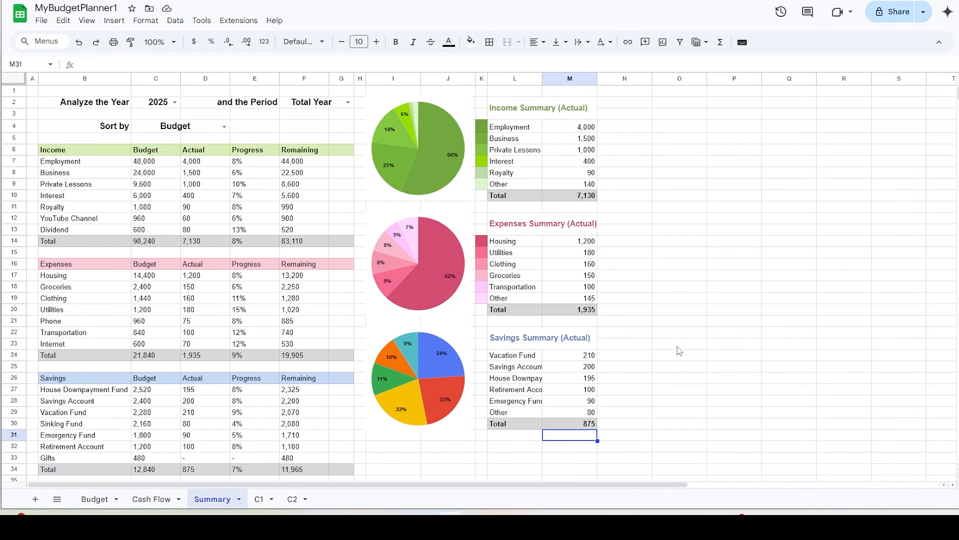
Step: Fill cell K24, beside Vacation Fund, with the copied custom blue as its legend colour
click(482, 355)
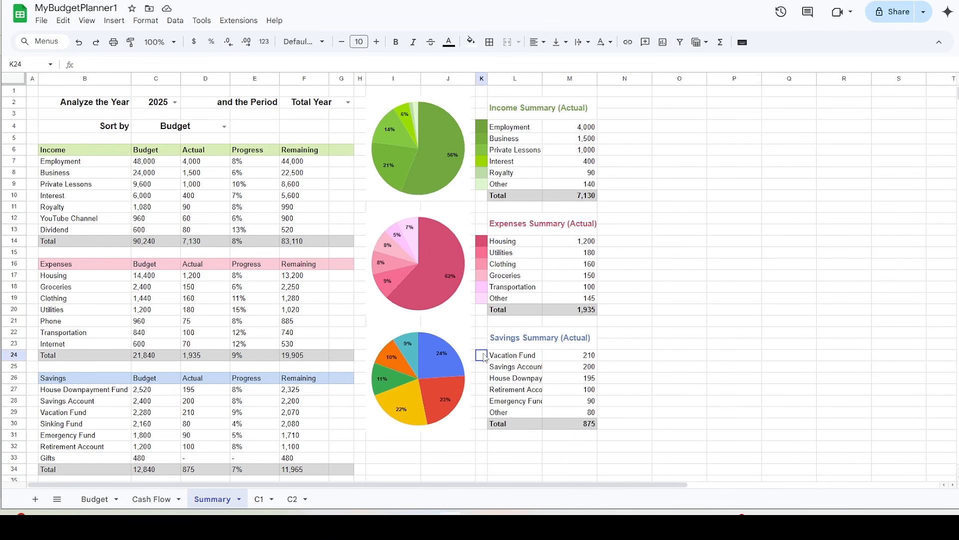
click(470, 41)
click(546, 261)
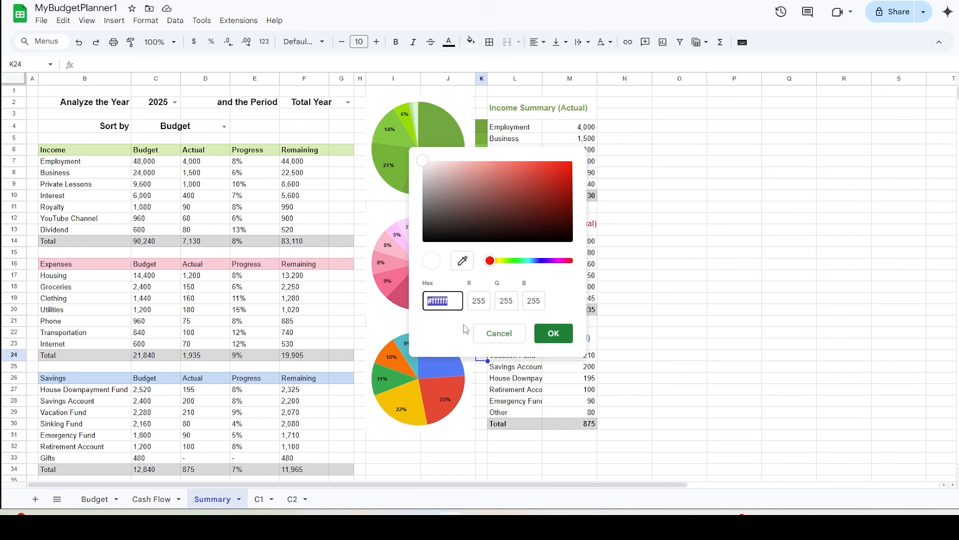
key(ctrl+v)
click(553, 333)
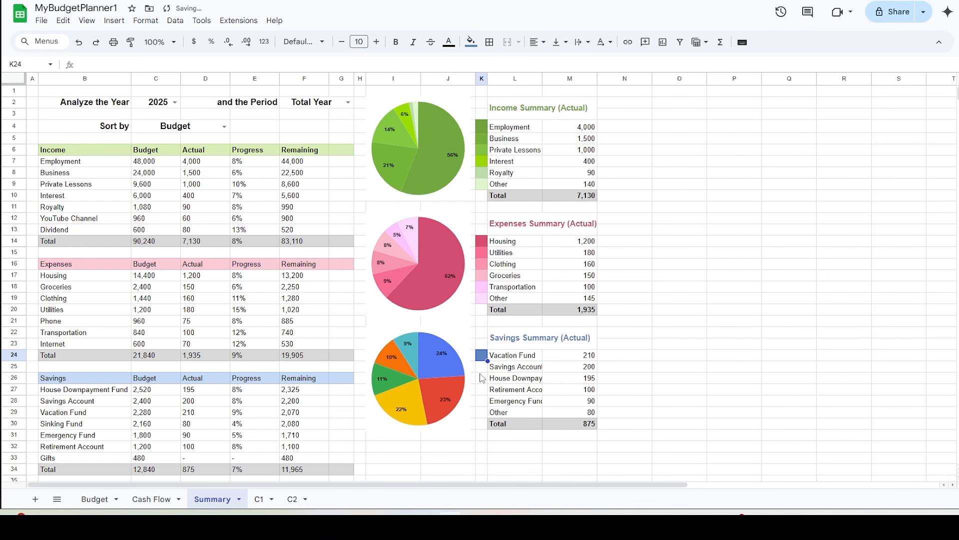
Step: Fill cell K25, beside Savings Account, with the custom colour #6796c5
click(482, 367)
click(470, 41)
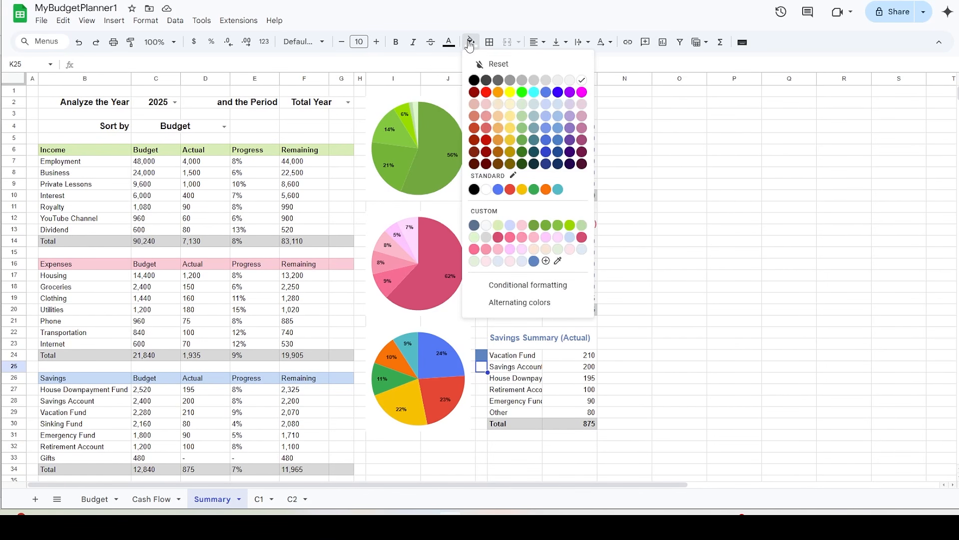
click(545, 260)
text(#6796c5)
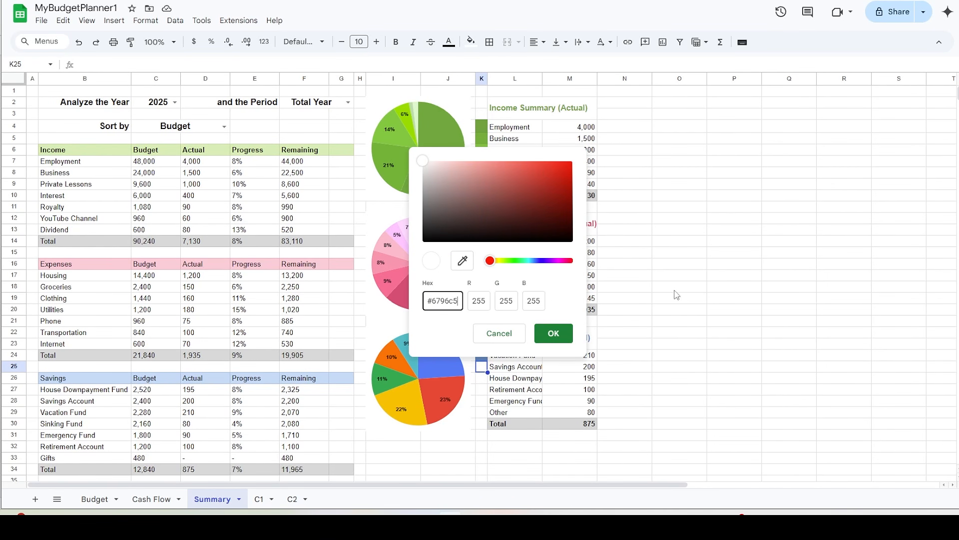
click(553, 332)
Step: Fill cell K26, beside House Downpayment Fund, with the copied custom periwinkle blue
click(483, 379)
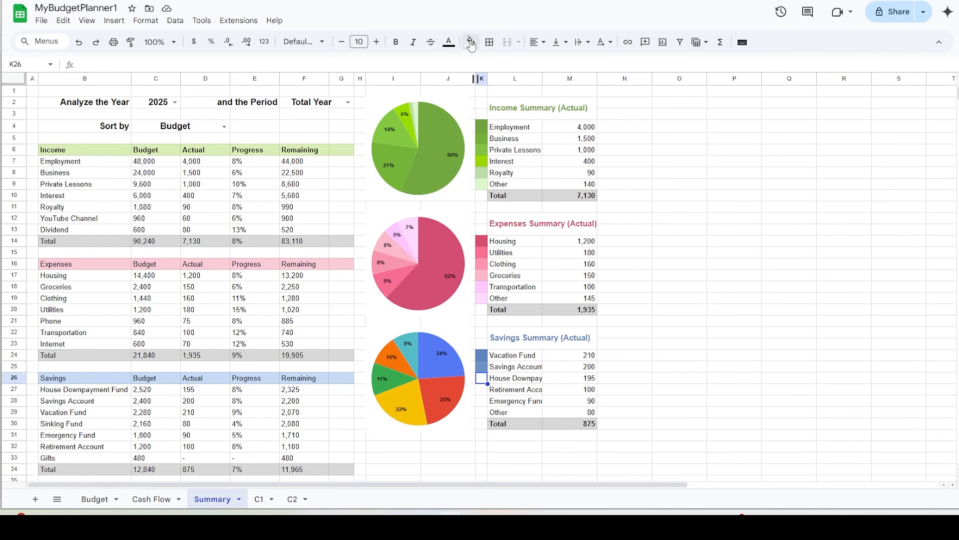
click(471, 41)
click(558, 260)
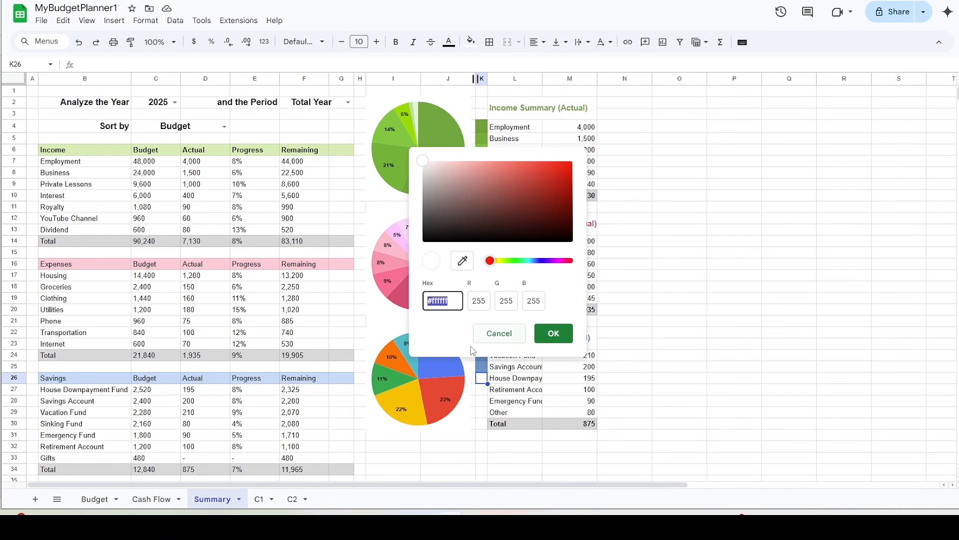
key(ctrl+v)
click(550, 331)
Step: Fill cell K27, beside Retirement Account, with the copied custom light periwinkle as its legend colour
click(482, 390)
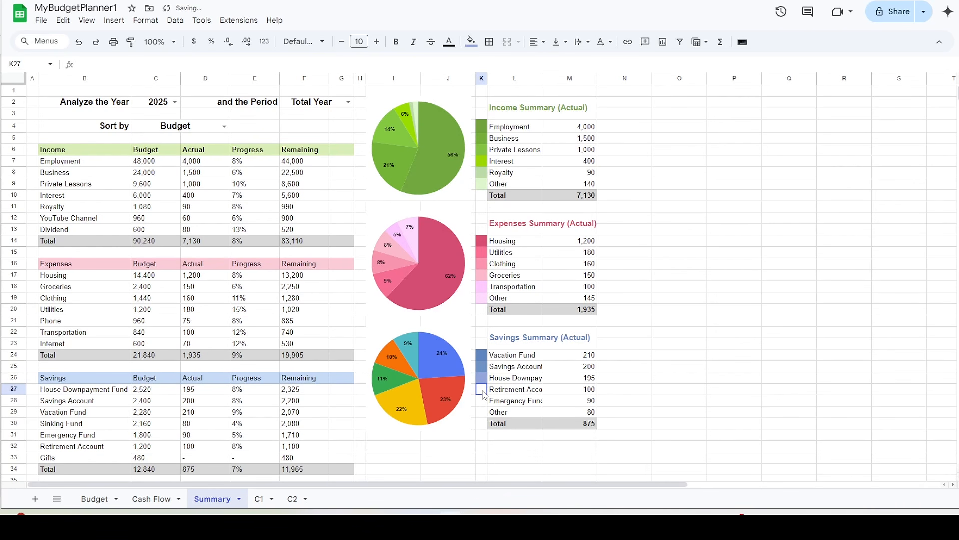
click(471, 42)
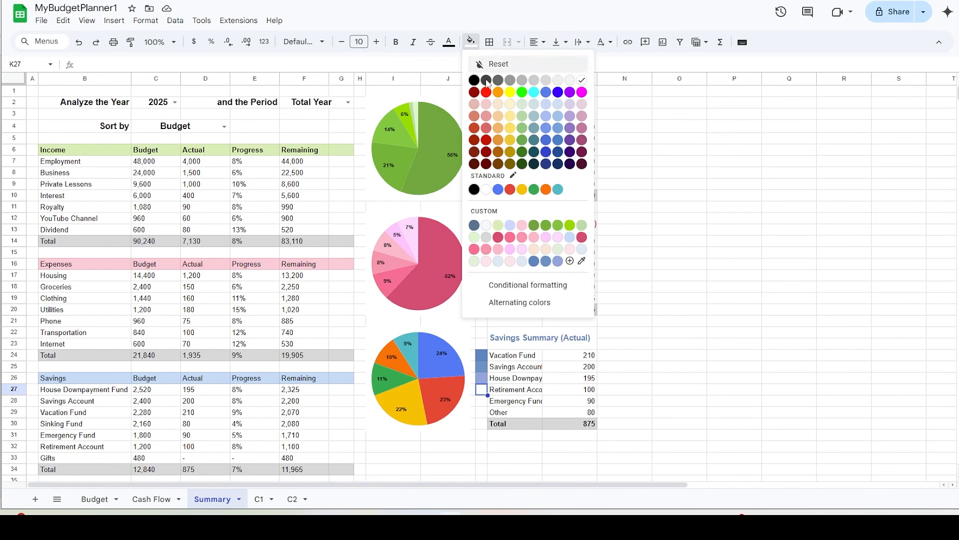
click(570, 261)
key(ctrl+v)
click(550, 332)
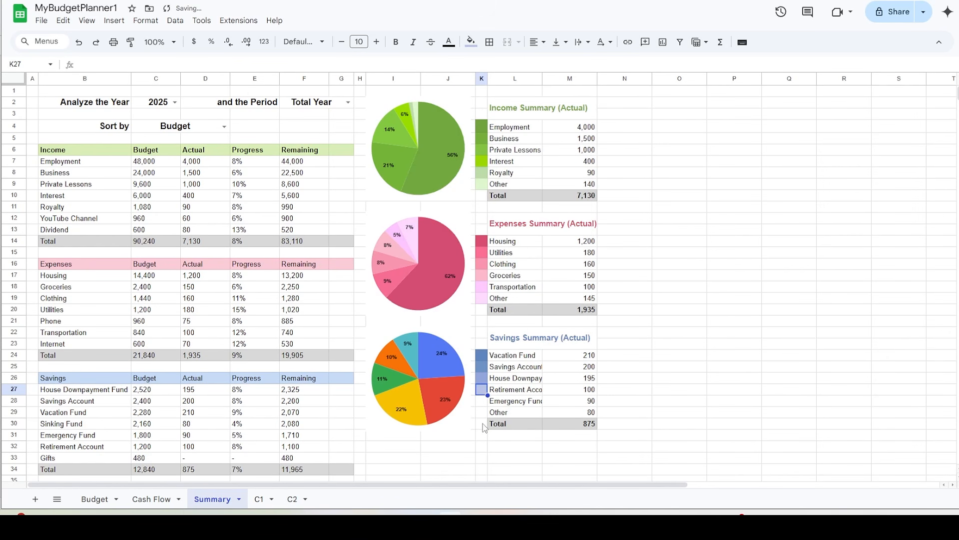
Step: Fill cell K28, beside Emergency Fund, with the custom colour #cadbff
click(483, 402)
click(470, 41)
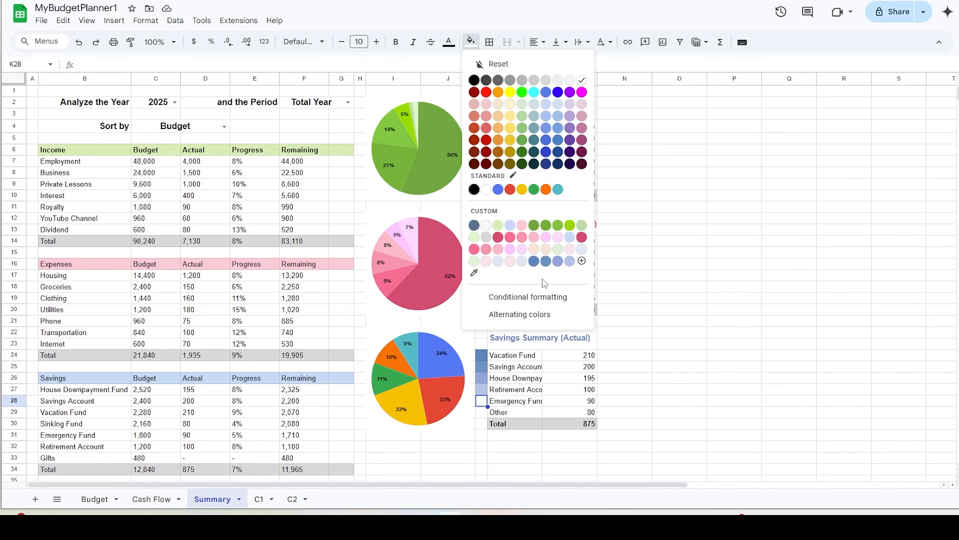
click(582, 262)
key(ctrl+v)
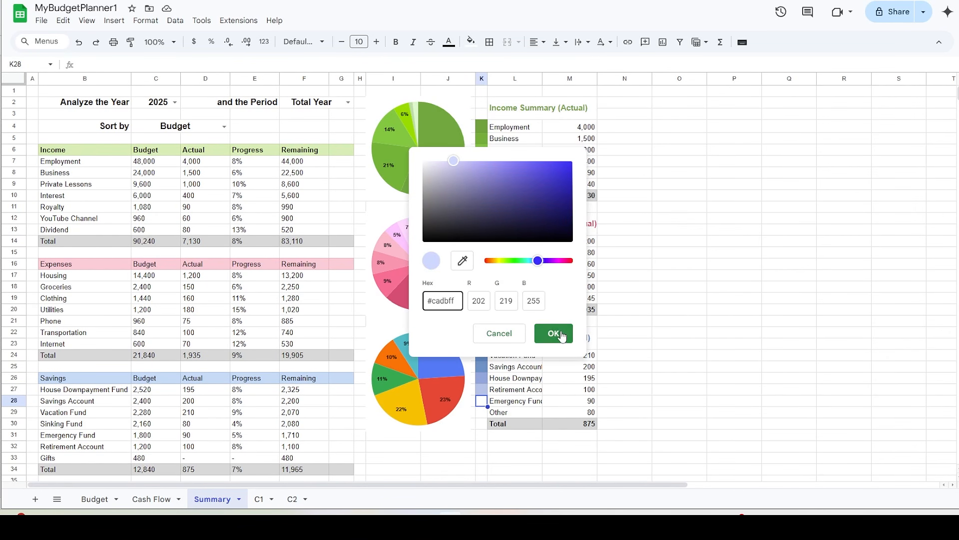
click(552, 332)
Step: Fill cell K29, beside Other in the savings table, with the custom colour #d6d2f7
click(482, 413)
click(470, 41)
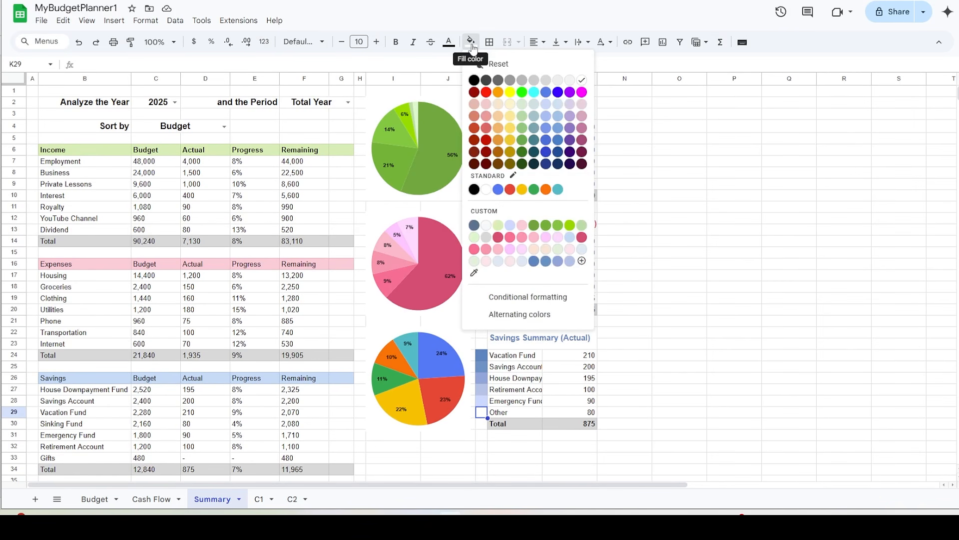
click(582, 261)
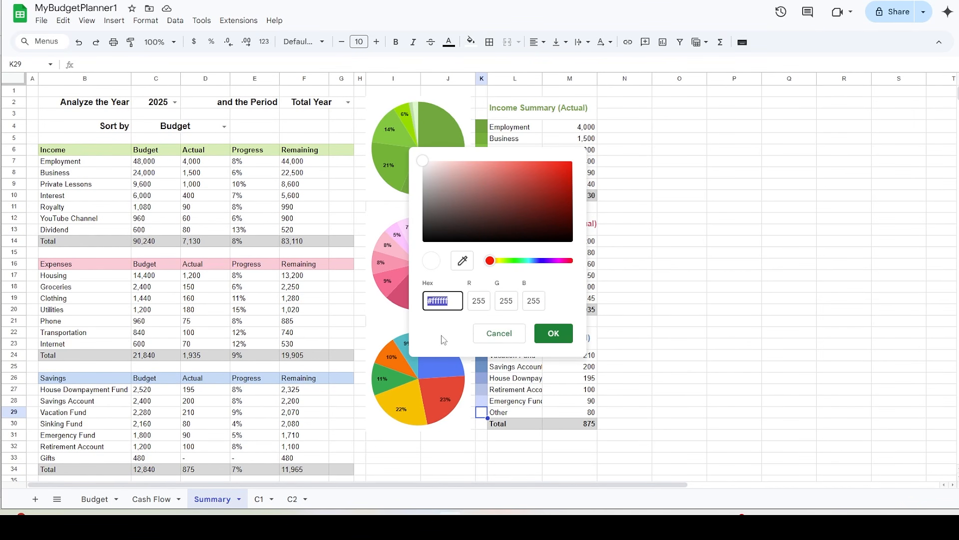
text(#d6d2f7)
click(553, 332)
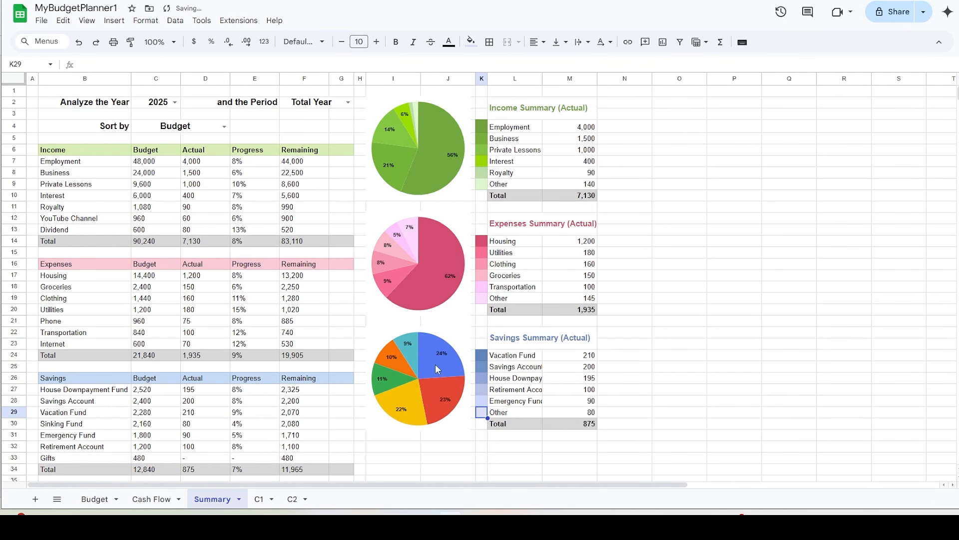
Step: Recolour the savings pie's 24% and 23% slices by sampling the legend colours in K24 and K25 respectively
double_click(437, 368)
click(809, 246)
click(814, 480)
click(483, 356)
click(446, 391)
click(809, 245)
click(824, 480)
click(481, 366)
Step: Recolour the savings pie's 22% and 11% slices by sampling the legend colours in K26 and K27 respectively
click(414, 407)
click(810, 245)
click(825, 480)
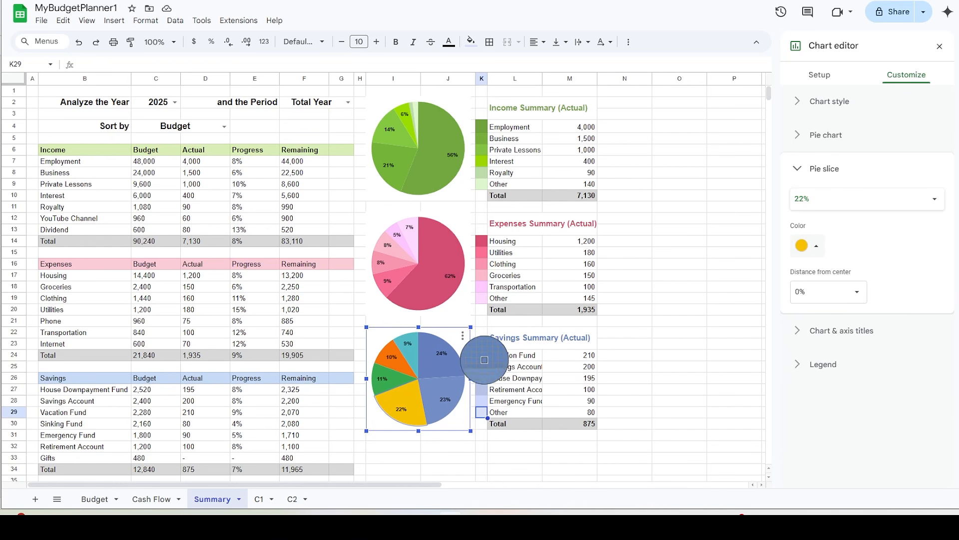
click(482, 379)
click(399, 378)
click(809, 245)
click(844, 476)
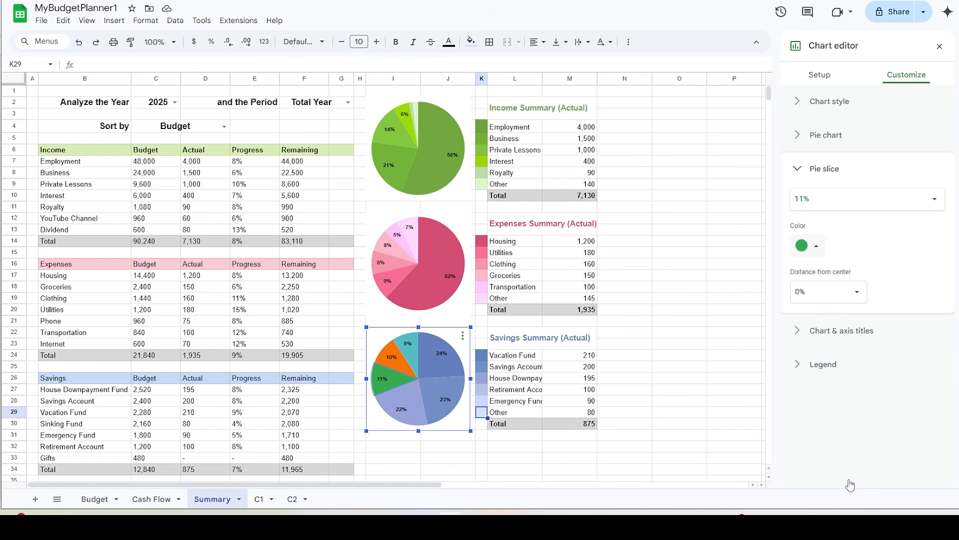
click(482, 389)
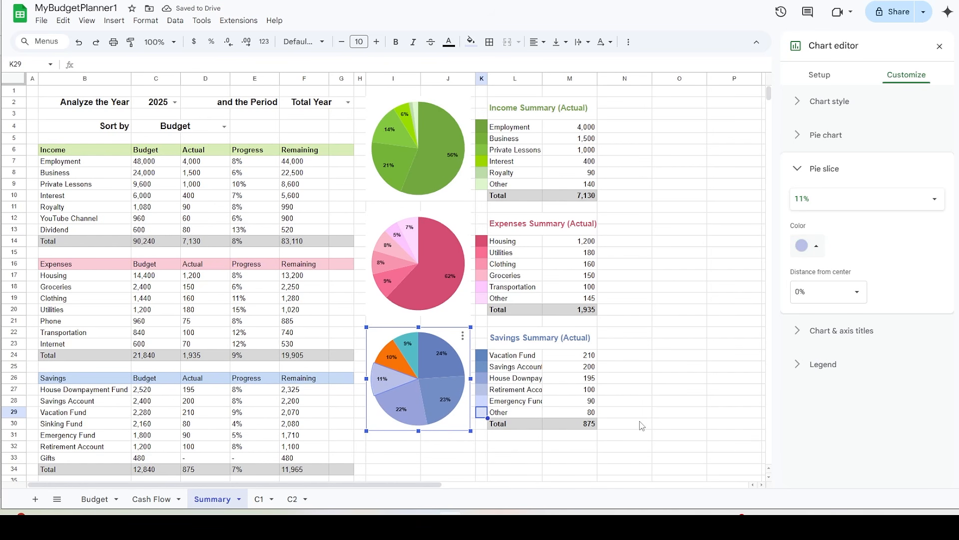
Step: Recolour the savings pie's 10% and 9% slices by sampling K28 and K29 respectively, and leave chart editing
click(391, 356)
click(810, 246)
click(862, 485)
click(482, 401)
click(414, 360)
click(812, 246)
click(875, 485)
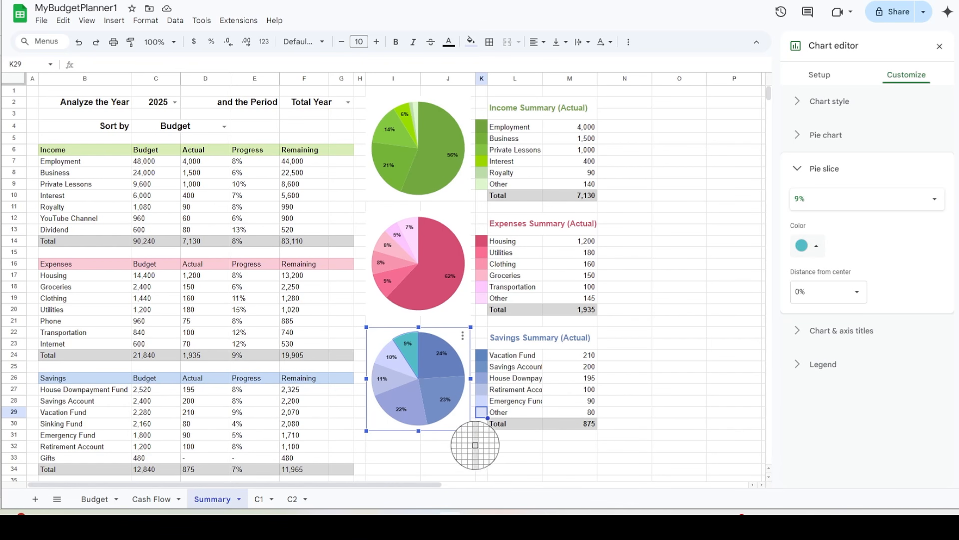
click(481, 411)
click(570, 446)
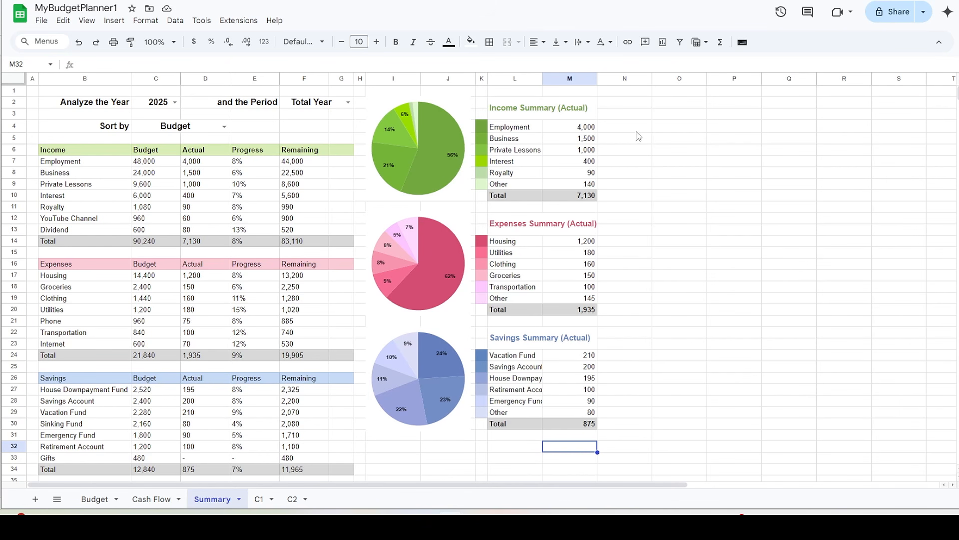
Step: Resize column L to 165 pixels and column M to 65 pixels on the Summary sheet
right_click(531, 80)
click(574, 264)
text(165)
click(512, 302)
click(625, 80)
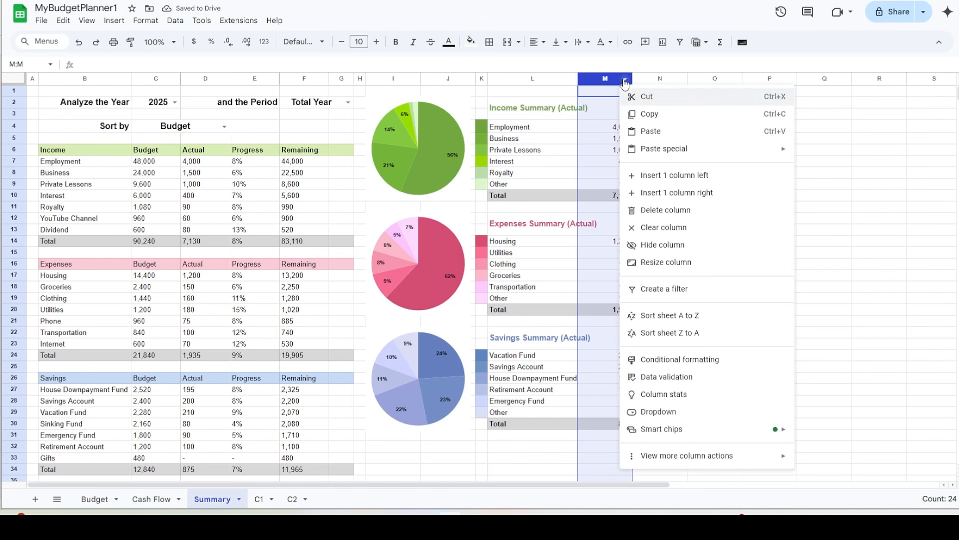
click(666, 261)
text(65)
click(512, 302)
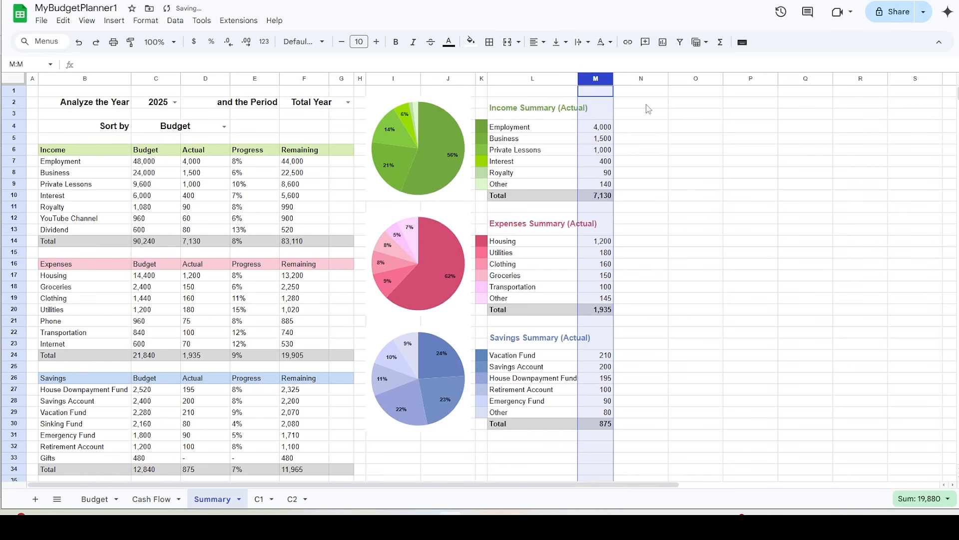
Step: Resize column N to 12 pixels and column O to 20 pixels
click(661, 78)
click(666, 262)
text(12)
key(Return)
click(667, 79)
click(704, 262)
text(20)
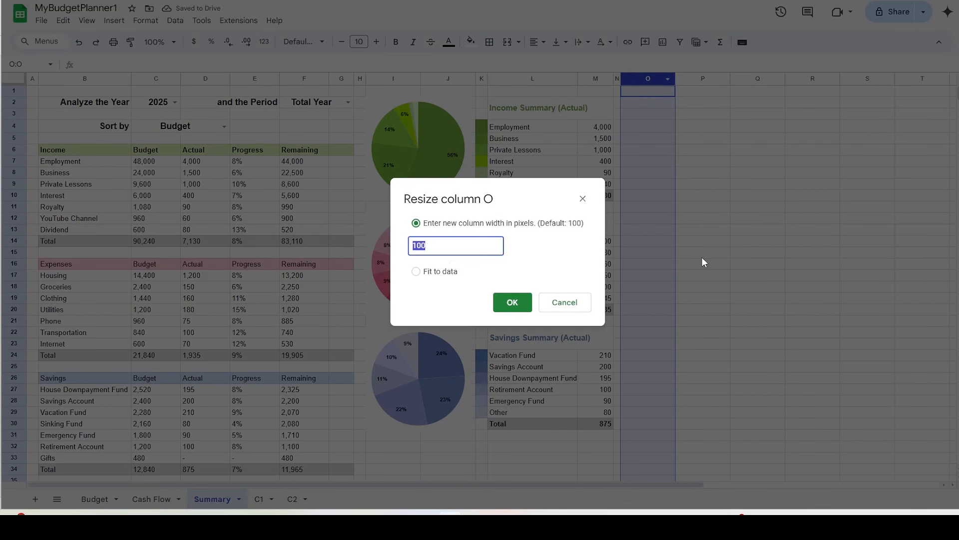
key(Return)
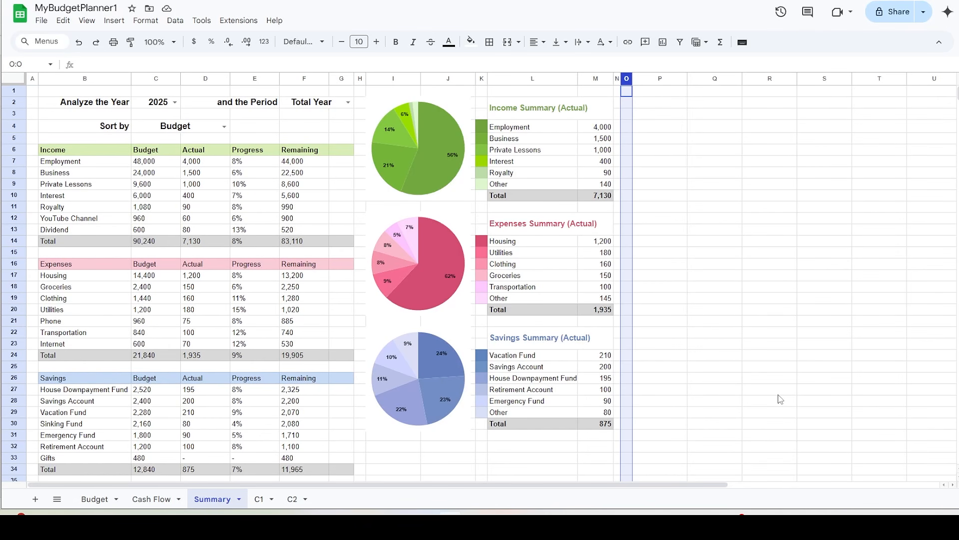
Step: On the C1 sheet, enter the heading "For budget vs. actual charts:" in cell L18
click(259, 499)
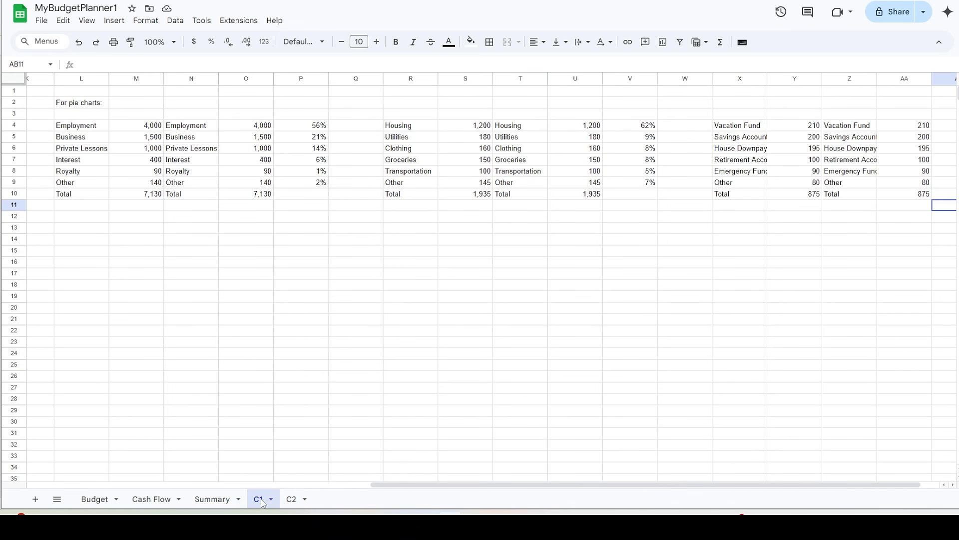
scroll(449, 350, left, 5)
click(529, 285)
click(367, 64)
text(For budget vs. actual charts:)
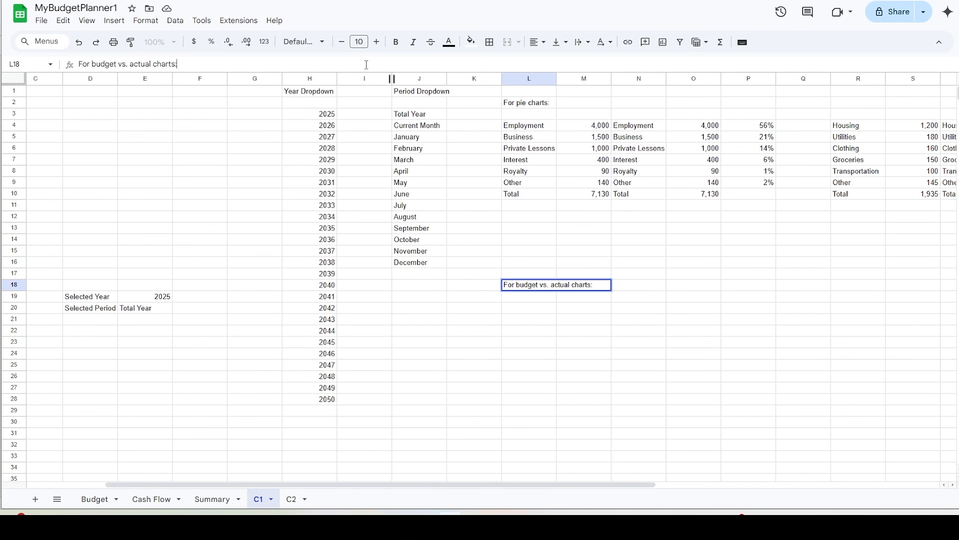
key(Return)
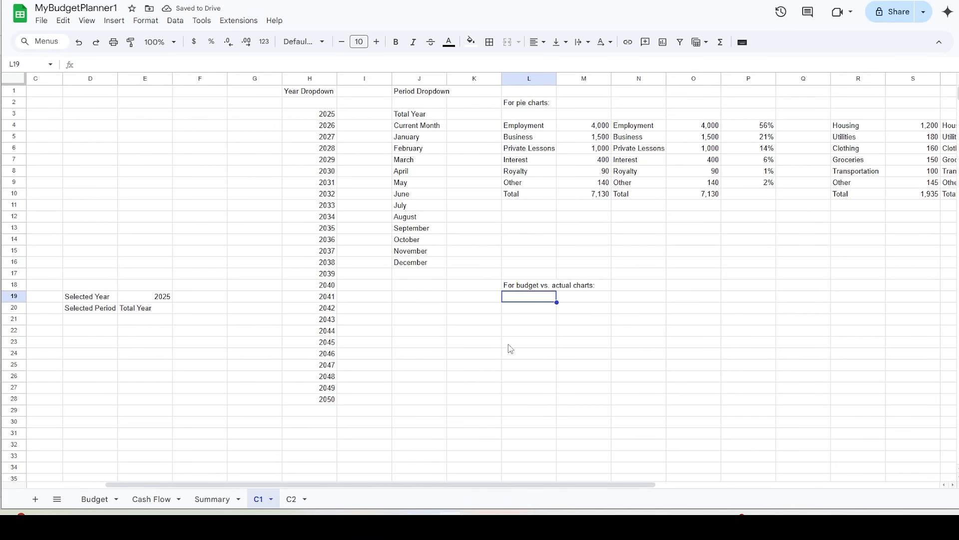
Step: Enter the row labels Budget in L21 and Actual in L22 under the budget vs. actual heading
click(526, 321)
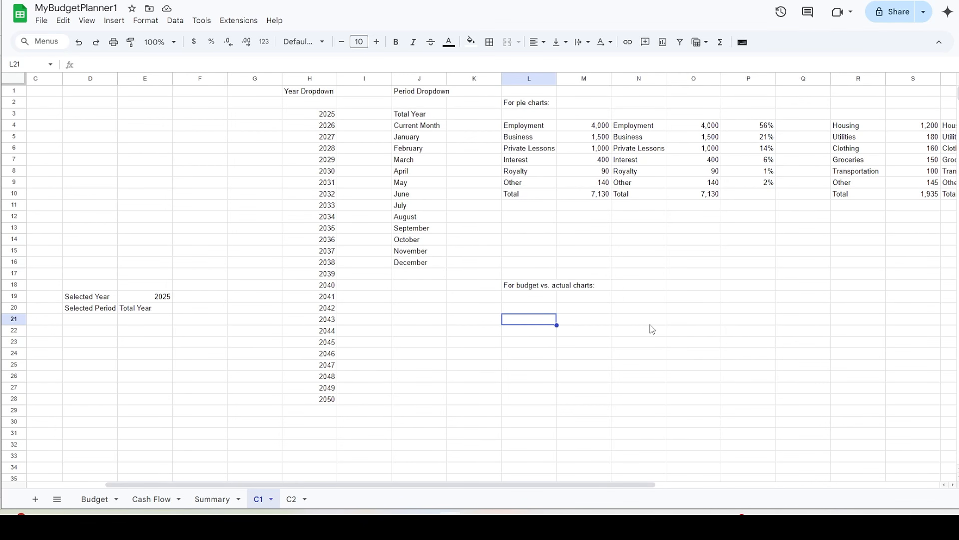
text(Budget)
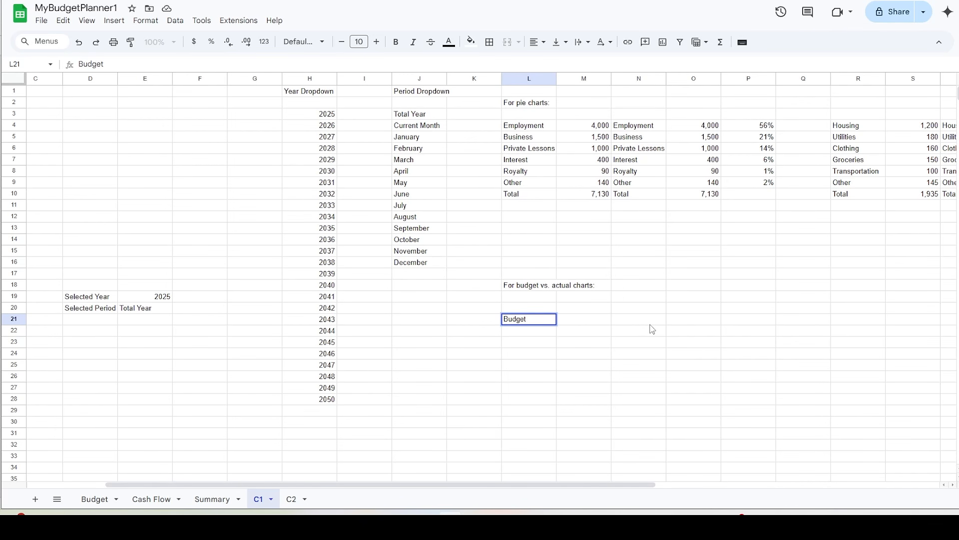
key(Return)
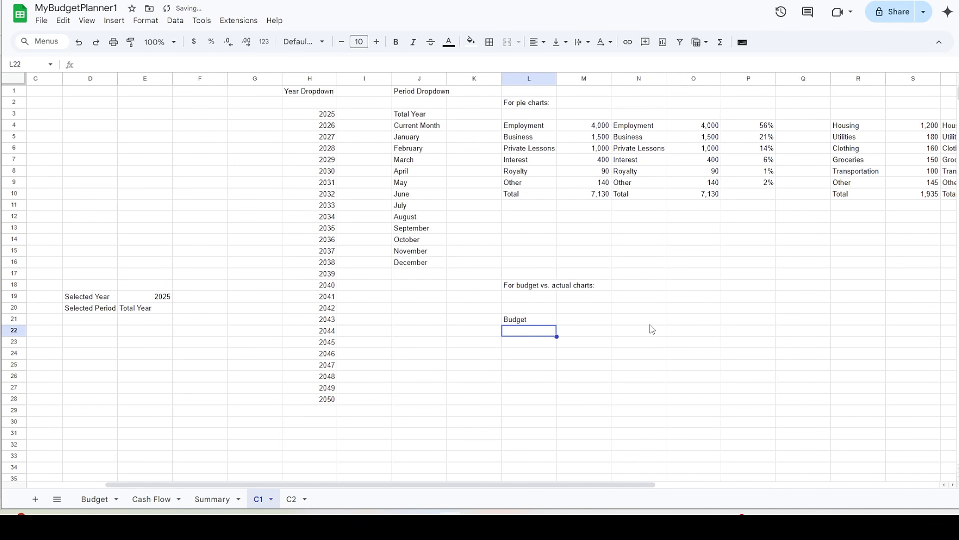
text(Actual)
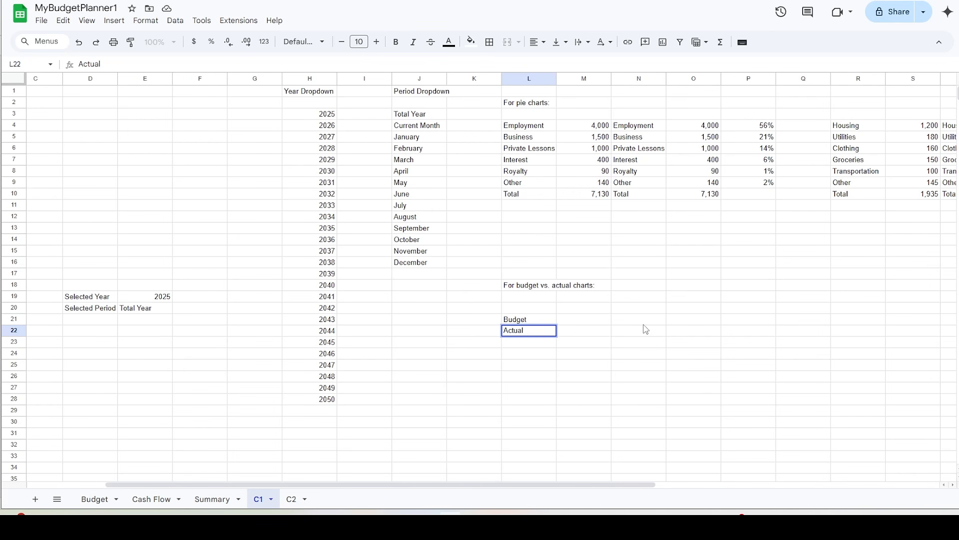
Step: Enter the column headers Income, Expenses and Savings in cells M20 to O20
click(586, 310)
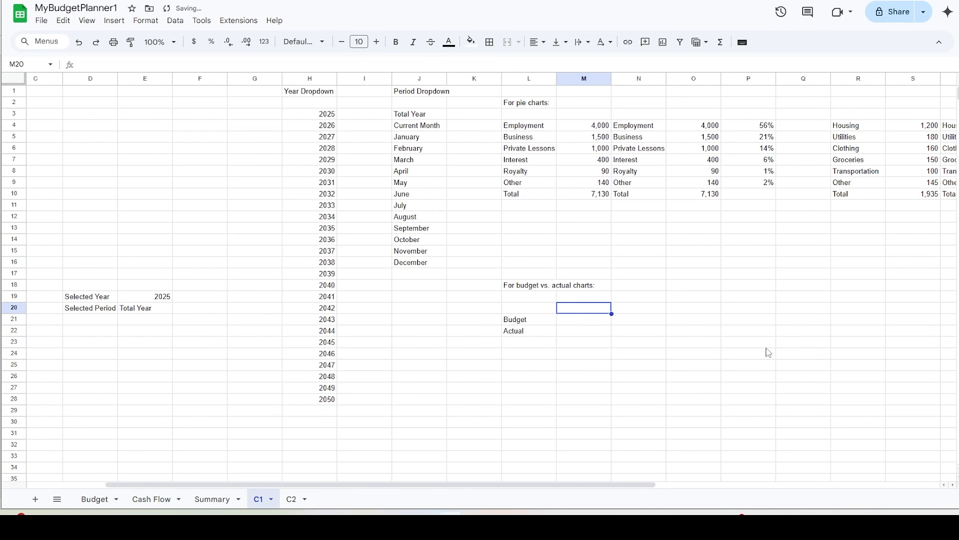
text(Income)
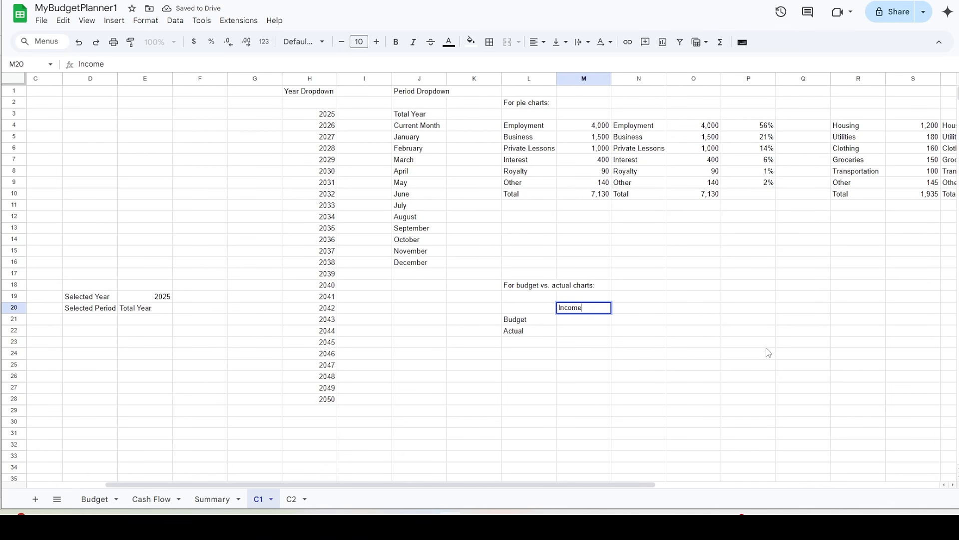
key(Tab)
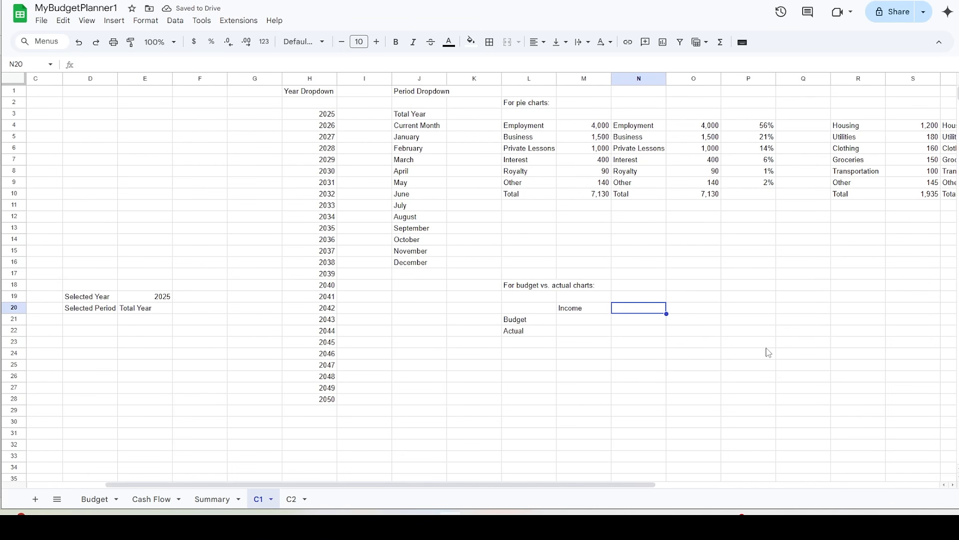
text(Expenses)
key(Tab)
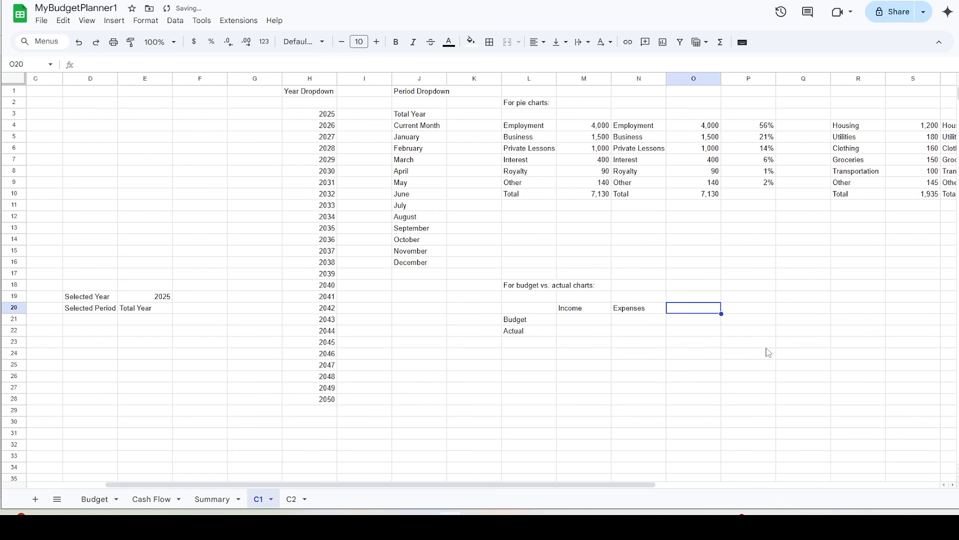
text(S)
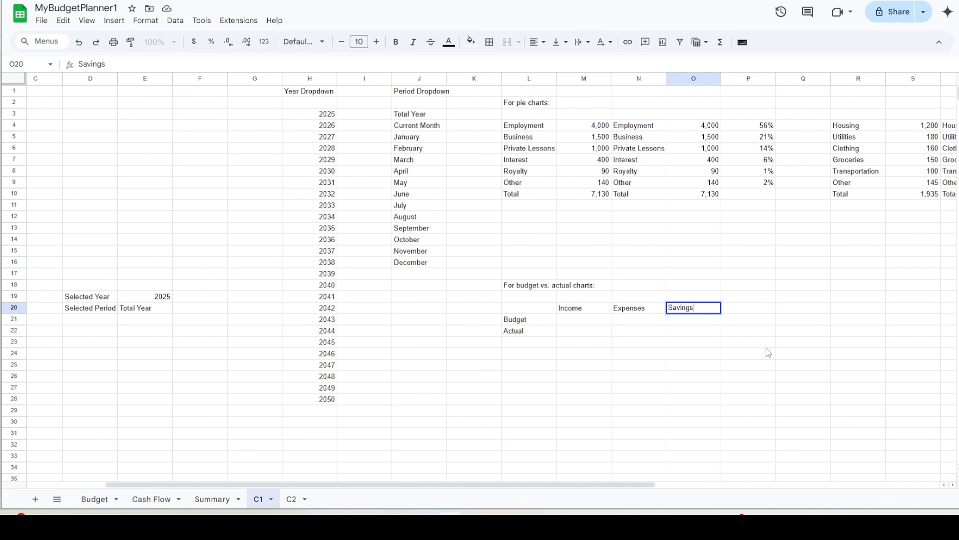
text(avings)
key(Return)
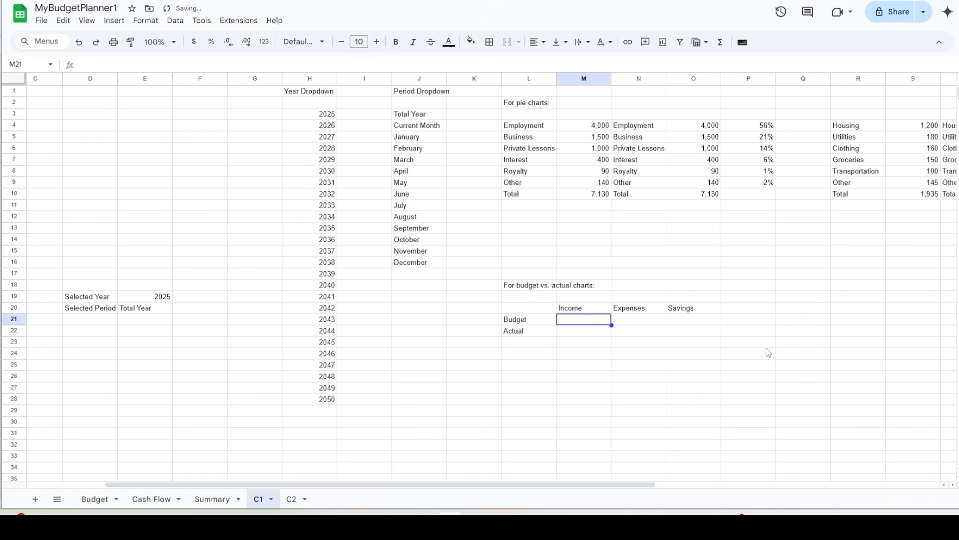
Step: In M21, enter the IF formula summing budgeted Income for the selected period, or for the selected year when it is "Total Year", and display it in full
click(341, 63)
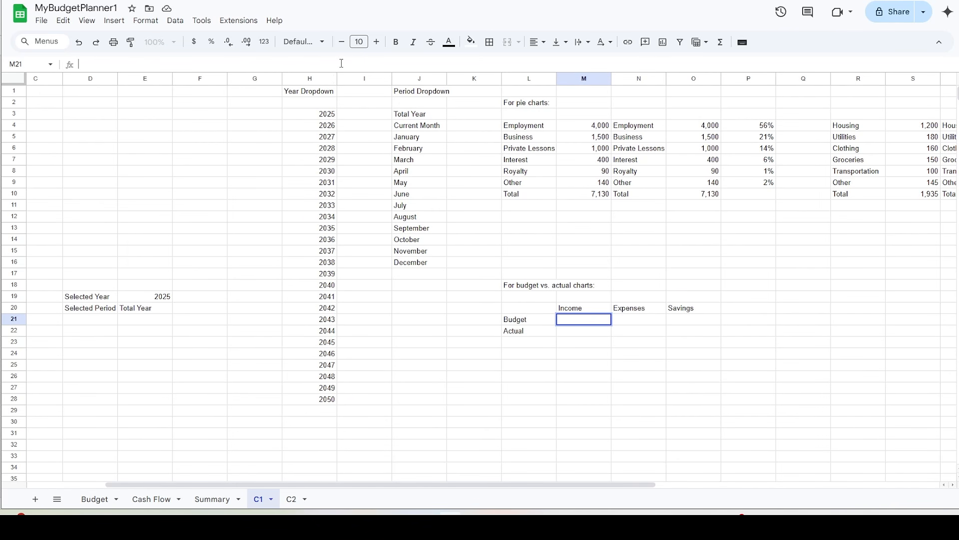
text(=IF(selected_period <> "Total Year", SUM(INDEX(Income, , MATCH(DATE(selected_year, selected_period, 1), IF(LEN(Budget!D5:KJ5) = 5, DATE(2000 + VALUE(RIGHT(Budget!D5:KJ5, 2)), MONTH(DATEVALUE(LEFT(Budget!D5:KJ5, 3)& " 1")), 1), DATE(1900,1,1)), 0) + 2)), SUM(INDEX(Income, , MATCH(selected_year, Budget!D5:KJ5, 0) + 2))))
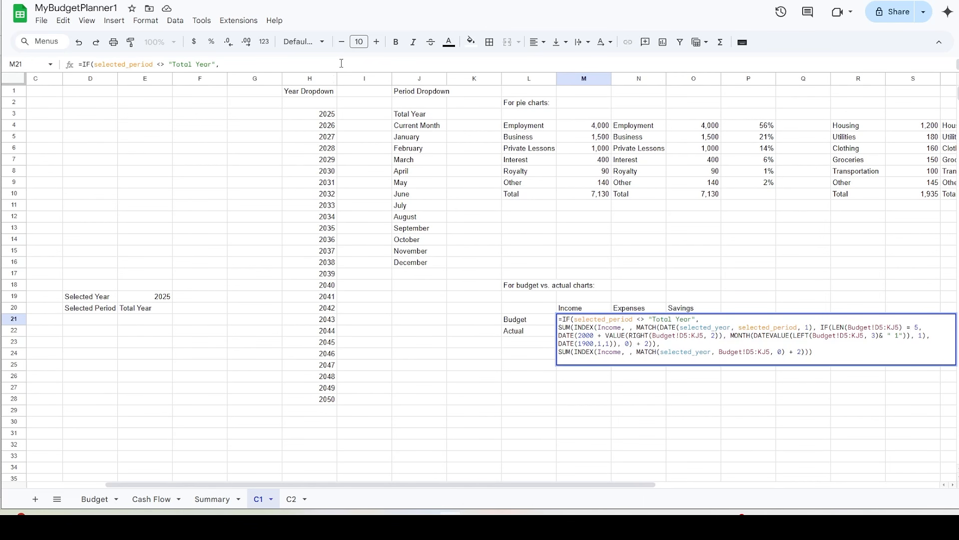
key(Return)
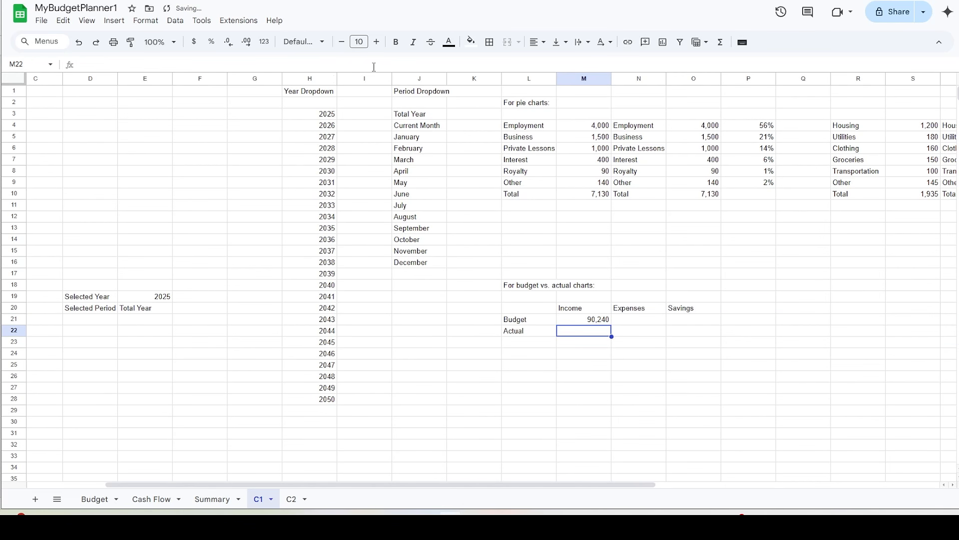
click(601, 320)
drag(709, 74, 714, 112)
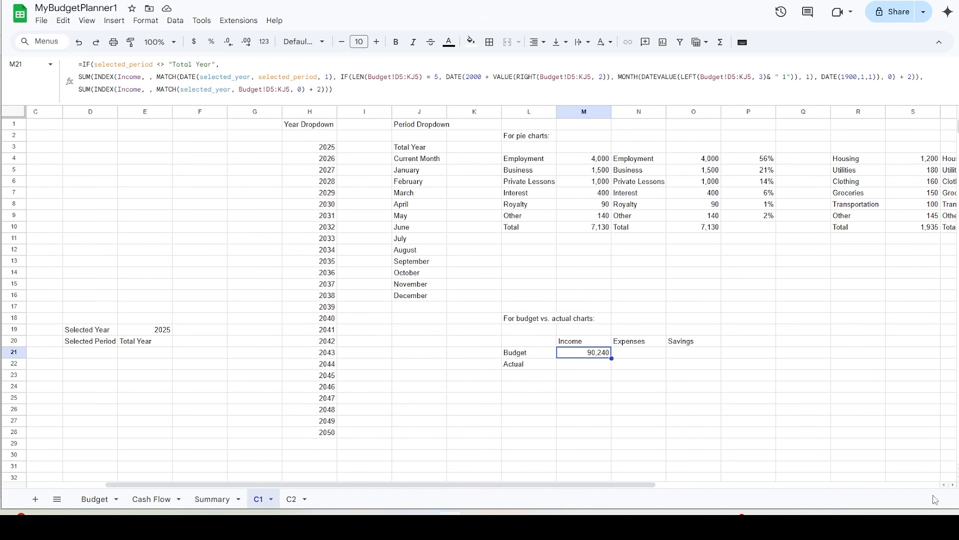
Step: In N21, enter the IF formula summing budgeted Expenses for the selected period, or for the selected year when it is "Total Year"
click(645, 358)
click(512, 62)
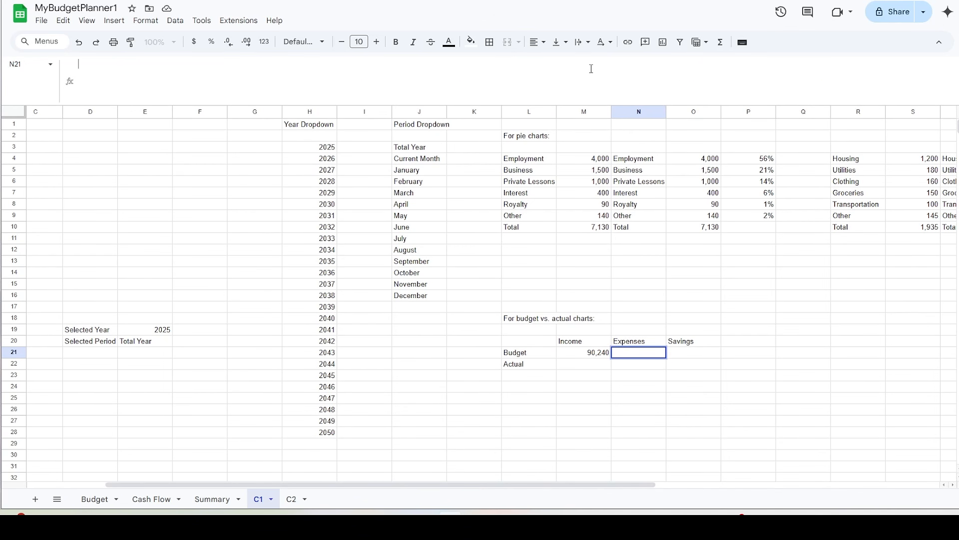
text(=IF(selected_period <> "Total Year", SUM(INDEX(Expenses, , MATCH(DATE(selected_year, selected_period, 1), IF(LEN(Budget!D5:KJ5) = 5, DATE(2000 + VALUE(RIGHT(Budget!D5:KJ5, 2)), MONTH(DATEVALUE(LEFT(Budget!D5:KJ5, 3)& " 1")), 1), DATE(1900,1,1)), 0) + 2)), SUM(INDEX(Expenses, , MATCH(selected_year, Budget!D5:KJ5, 0) + 2))))
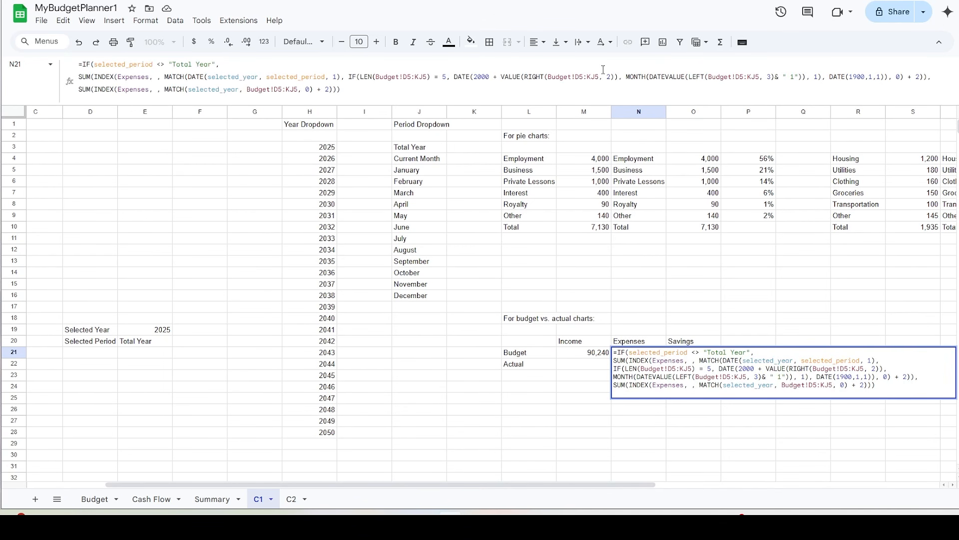
key(Return)
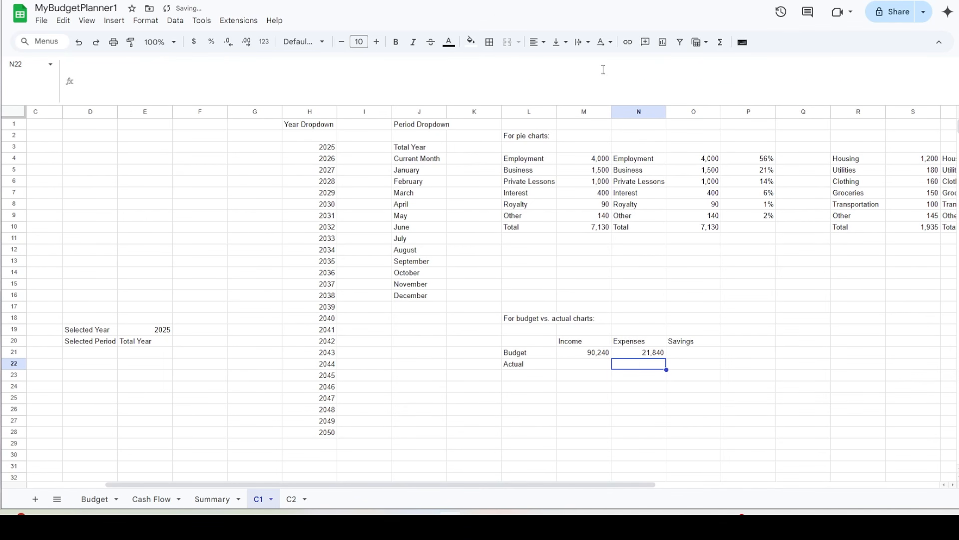
click(656, 355)
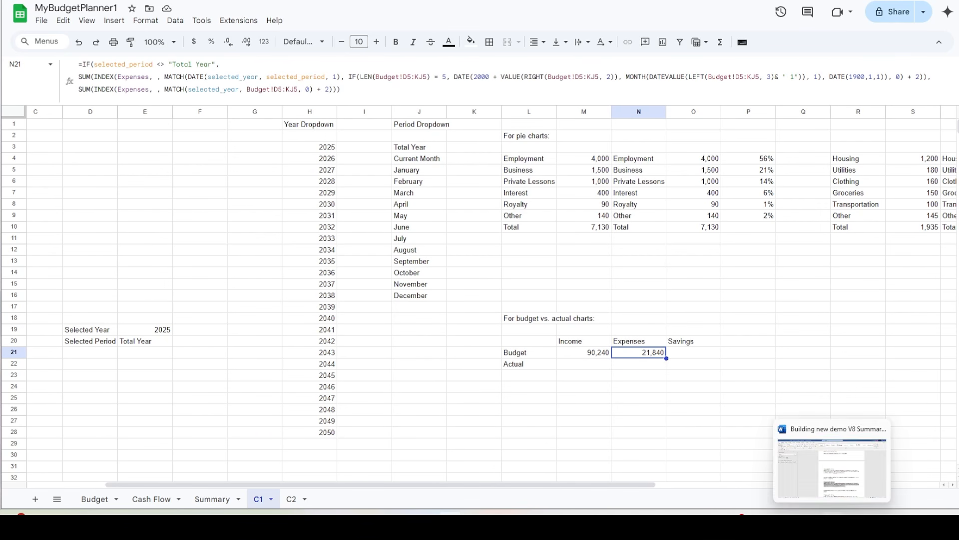
Step: In O21, enter the IF formula summing budgeted Savings for the selected period, or for the selected year when it is "Total Year"
click(699, 350)
click(474, 68)
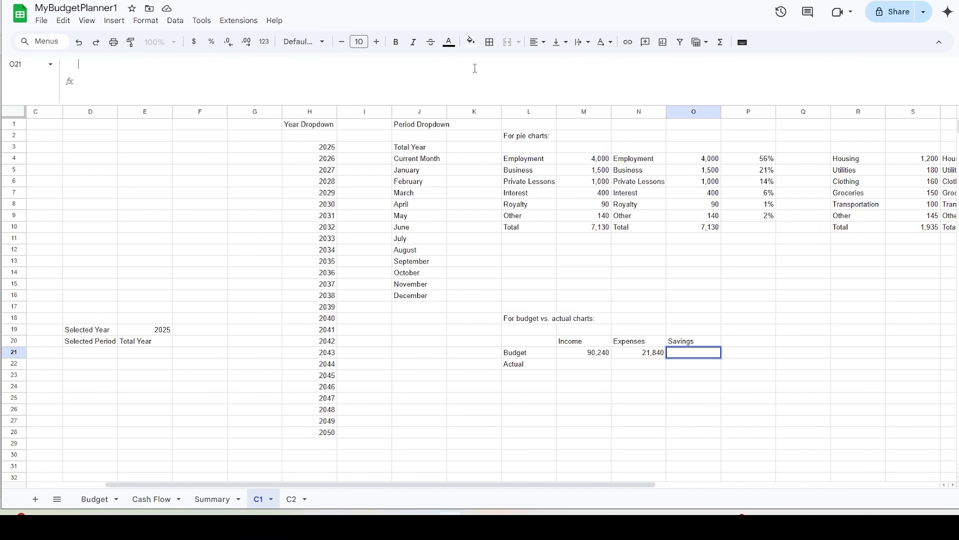
text(=IF(selected_period <> "Total Year", SUM(INDEX(Savings, , MATCH(DATE(selected_year, selected_period, 1), IF(LEN(Budget!D5:KJ5) = 5, DATE(2000 + VALUE(RIGHT(Budget!D5:KJ5, 2)), MONTH(DATEVALUE(LEFT(Budget!D5:KJ5, 3)& " 1")), 1), DATE(1900,1,1)), 0) + 2)), SUM(INDEX(Savings, , MATCH(selected_year, Budget!D5:KJ5, 0) + 2))))
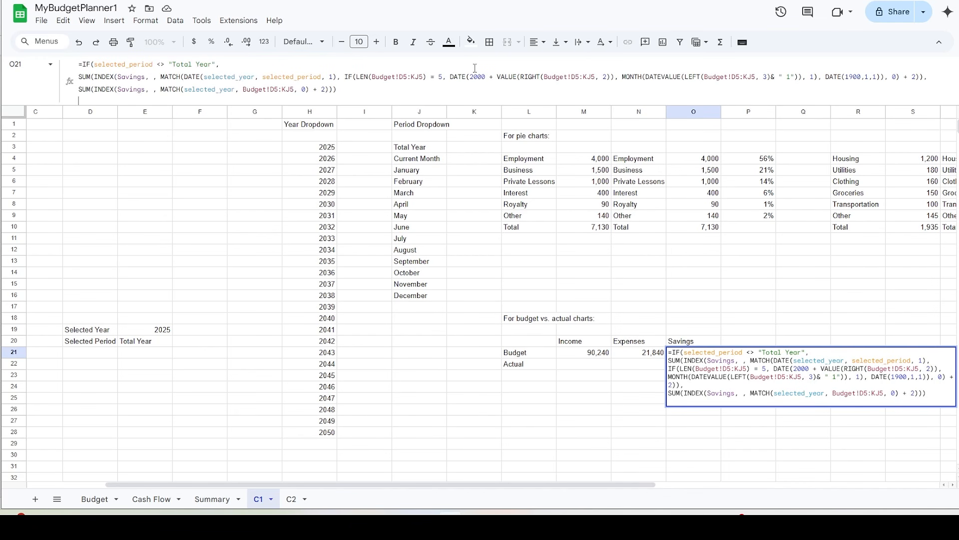
key(Return)
key(Up)
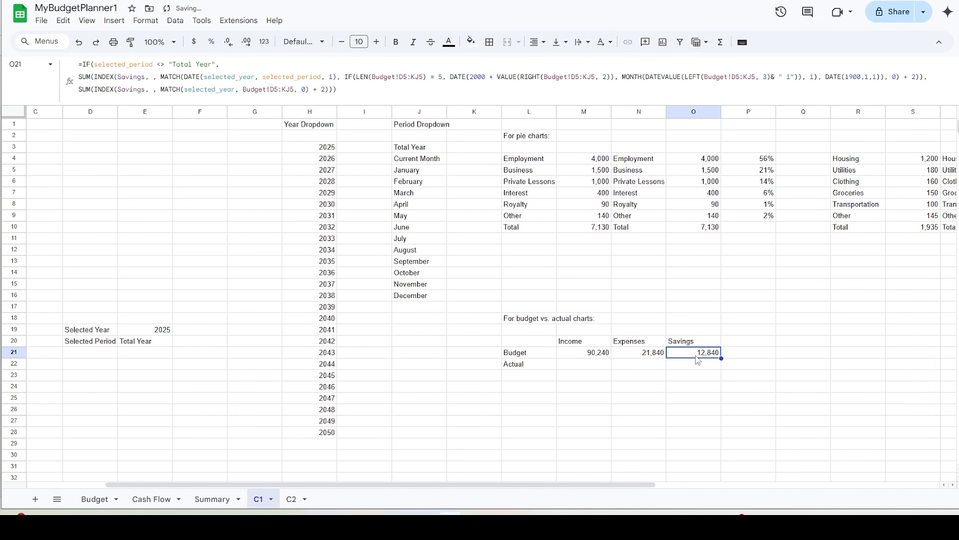
Step: In M22, enter the IF/QUERY formula summing actual Income from Cash_Flow for the selected period or whole year, and display it in full
click(600, 366)
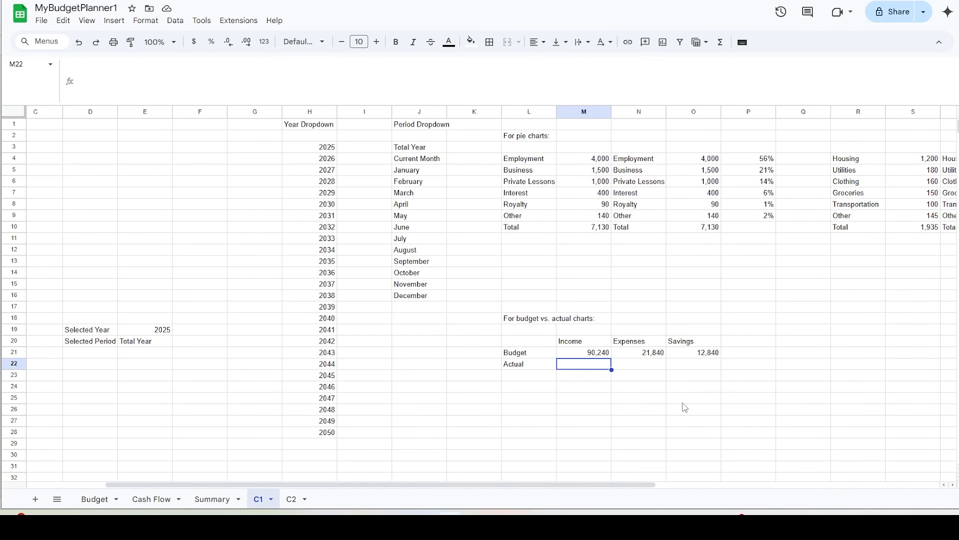
click(447, 68)
text(=IF(selected_period <> "Total Year", IFERROR(QUERY(Cash_Flow, "SELECT SUM(Col4) WHERE Col2 = 'Income' AND Col1 >= date '" & TEXT(DATE(selected_year, selected_period, 1), "yyyy-MM-dd") & "' AND Col1 <= date '" & TEXT(EOMONTH(DATE(selected_year, selected_period, 1), 0), "yyyy-MM-dd") & "' LABEL SUM(Col4) ''", 0),0), IFERROR(QUERY(Cash_Flow, "SELECT SUM(Col4) WHERE Col2 = 'Income' AND Col1 >= date '" & TEXT(DATE(selected_year, 1, 1), "yyyy-MM-dd") & "' AND Col1 <= date '" & TEXT(EOMONTH(DATE(selected_year, 12, 1), 0), "yyyy-MM-dd") & "' LABEL SUM(Col4) ''", 0),0) ))
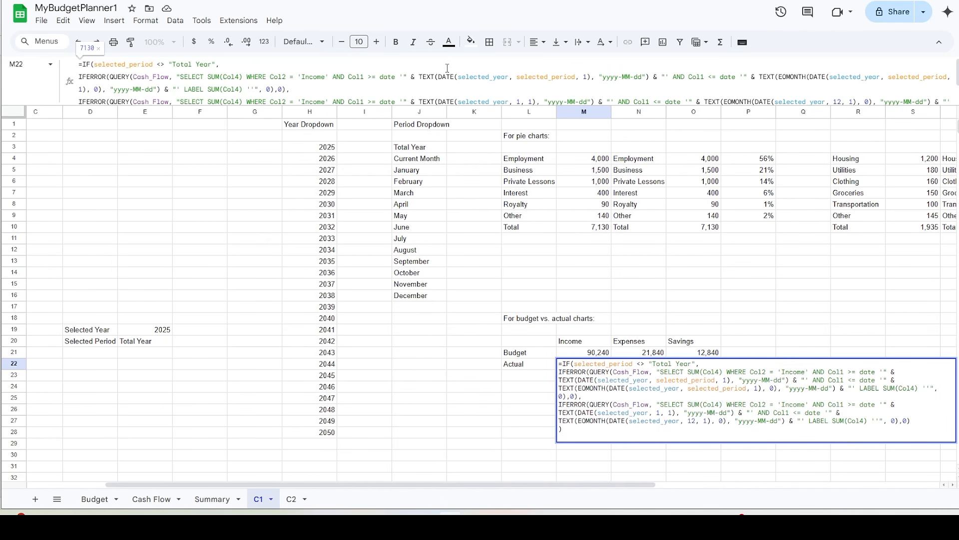
key(Return)
key(Up)
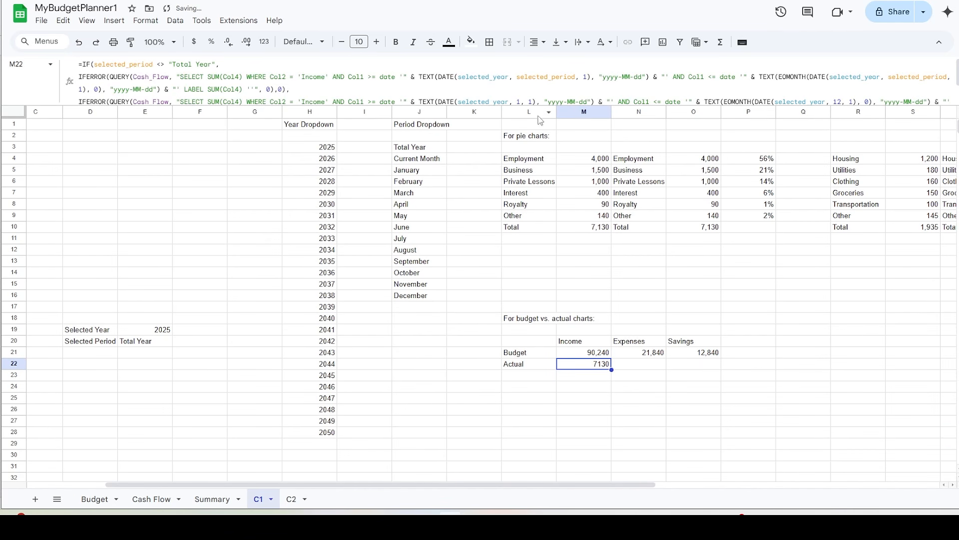
drag(539, 106, 584, 142)
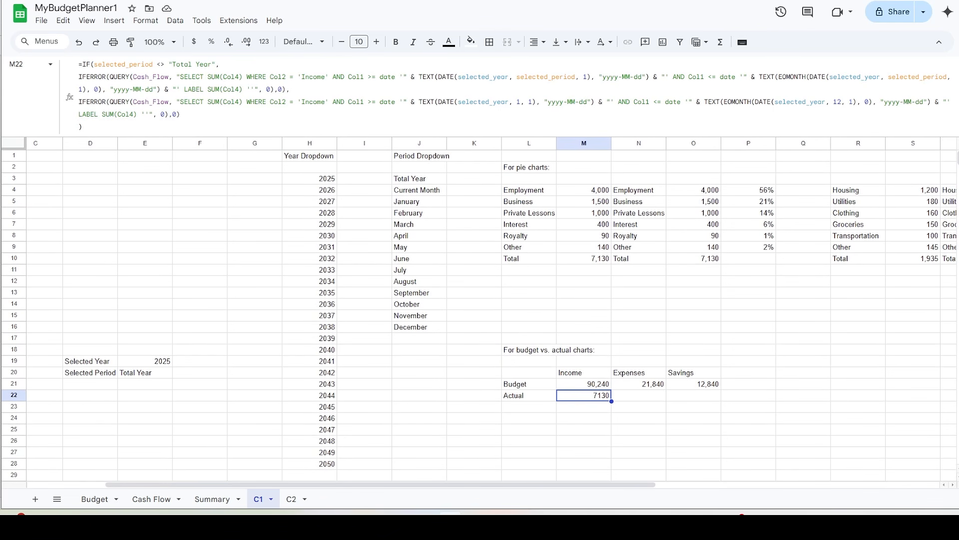
Step: In N22, enter the IF/QUERY formula summing actual Expenses from Cash_Flow for the selected period or the whole selected year
key(Right)
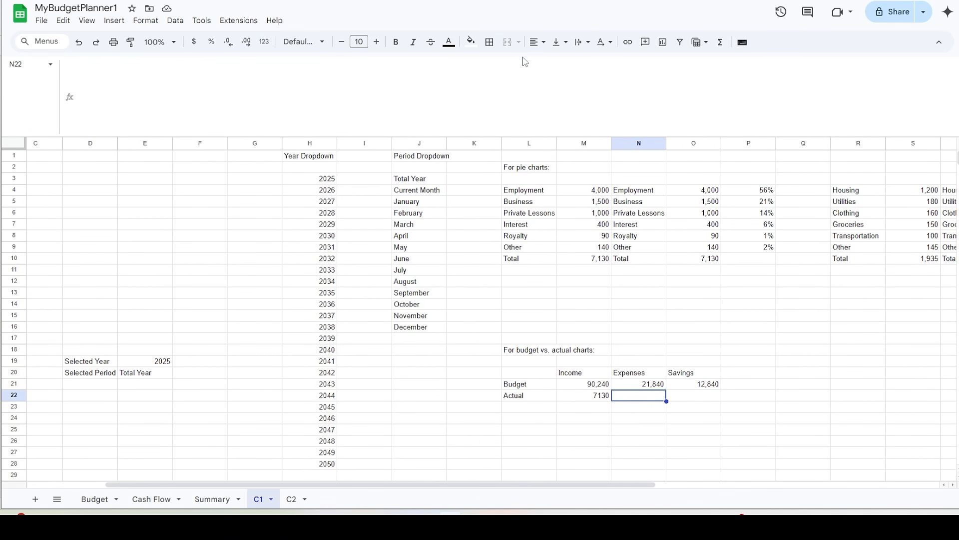
click(527, 66)
text(=IF(selected_period <> "Total Year", IFERROR(QUERY(Cash_Flow, "SELECT SUM(Col4) WHERE Col2 = 'Expenses' AND Col1 >= date '" & TEXT(DATE(selected_year, selected_period, 1), "yyyy-MM-dd") & "' AND Col1 <= date '" & TEXT(EOMONTH(DATE(selected_year, selected_period, 1), 0), "yyyy-MM-dd") & "' LABEL SUM(Col4) ''", 0),0), IFERROR(QUERY(Cash_Flow, "SELECT SUM(Col4) WHERE Col2 = 'Expenses' AND Col1 >= date '" & TEXT(DATE(selected_year, 1, 1), "yyyy-MM-dd") & "' AND Col1 <= date '" & TEXT(EOMONTH(DATE(selected_year, 12, 1), 0), "yyyy-MM-dd") & "' LABEL SUM(Col4) ''", 0),0) ))
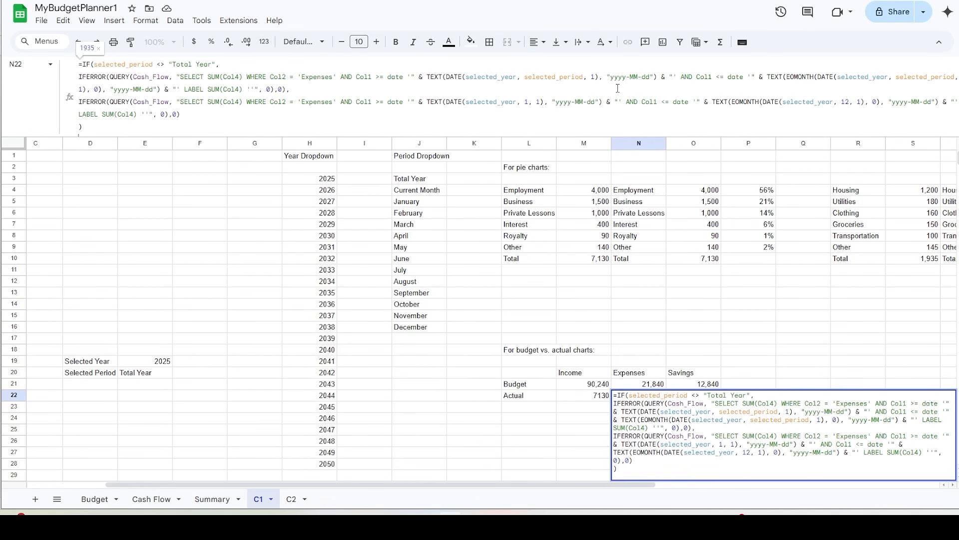
key(Return)
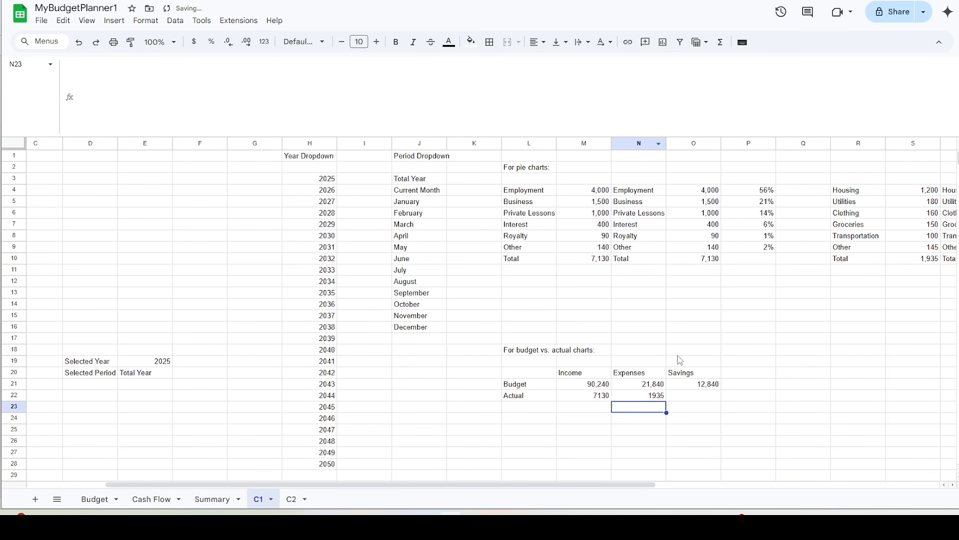
click(656, 399)
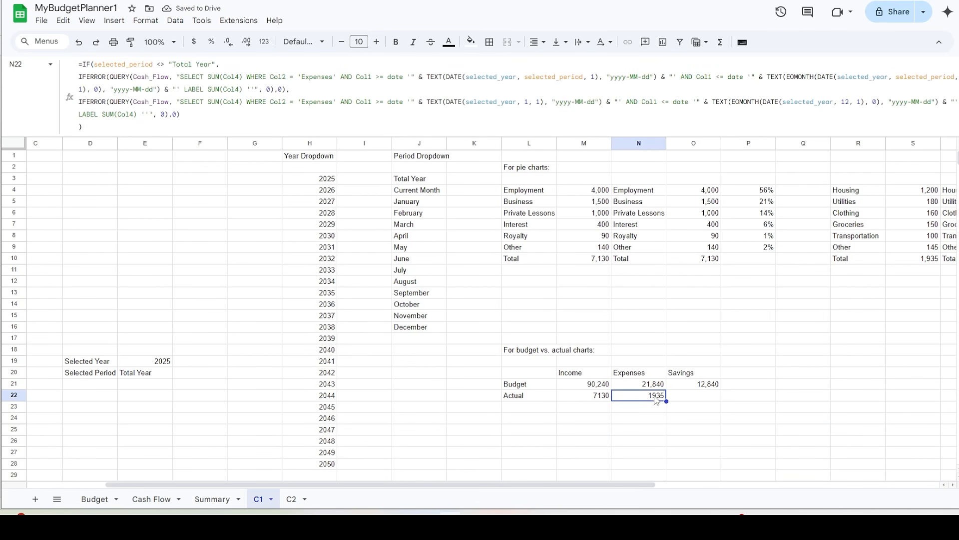
Step: In O22, enter the IF/QUERY formula summing actual Savings from Cash_Flow for the selected period or the whole selected year
click(703, 397)
click(515, 71)
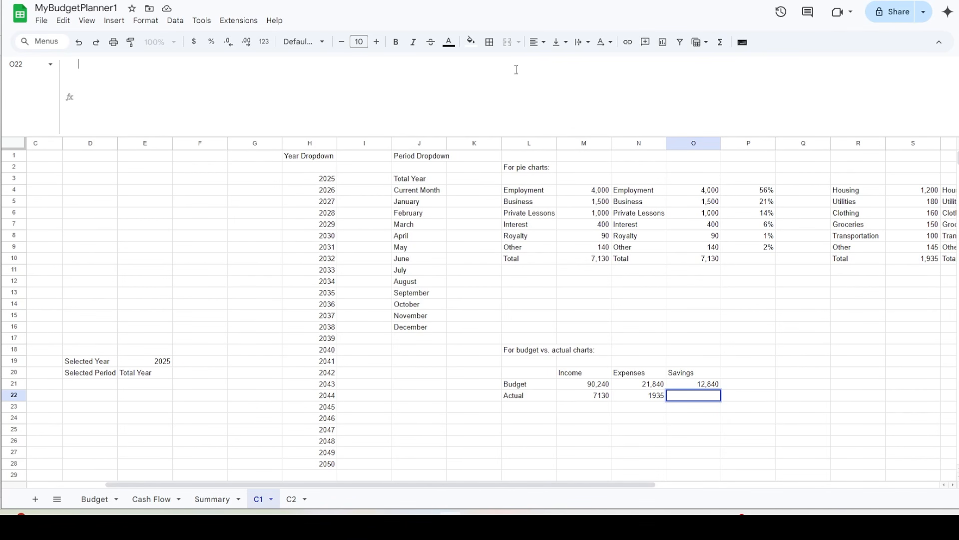
text(=IF(selected_period <> "Total Year", IFERROR(QUERY(Cash_Flow, "SELECT SUM(Col4) WHERE Col2 = 'Savings' AND Col1 >= date '" & TEXT(DATE(selected_year, selected_period, 1), "yyyy-MM-dd") & "' AND Col1 <= date '" & TEXT(EOMONTH(DATE(selected_year, selected_period, 1), 0), "yyyy-MM-dd") & "' LABEL SUM(Col4) ''", 0),0), IFERROR(QUERY(Cash_Flow, "SELECT SUM(Col4) WHERE Col2 = 'Savings' AND Col1 >= date '" & TEXT(DATE(selected_year, 1, 1), "yyyy-MM-dd") & "' AND Col1 <= date '" & TEXT(EOMONTH(DATE(selected_year, 12, 1), 0), "yyyy-MM-dd") & "' LABEL SUM(Col4) ''", 0),0) ))
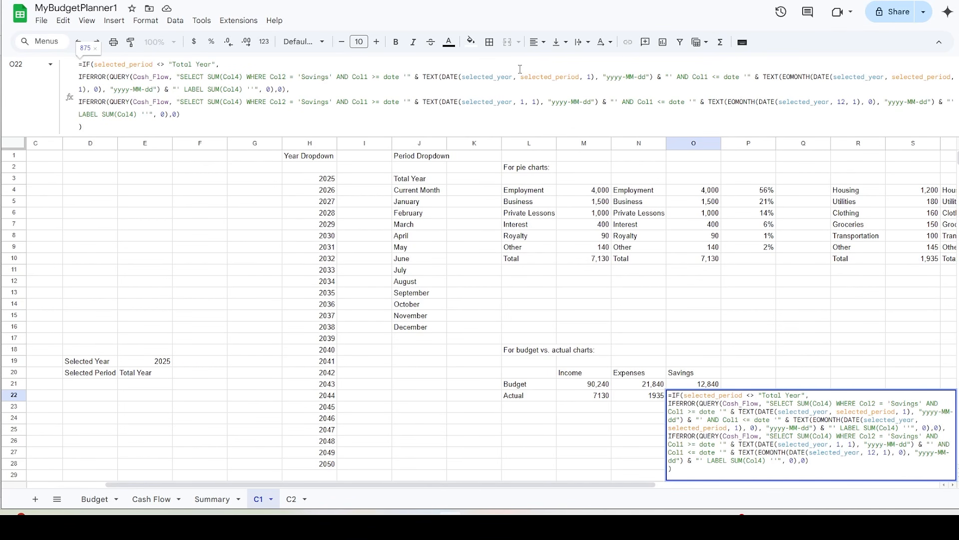
key(Return)
click(693, 396)
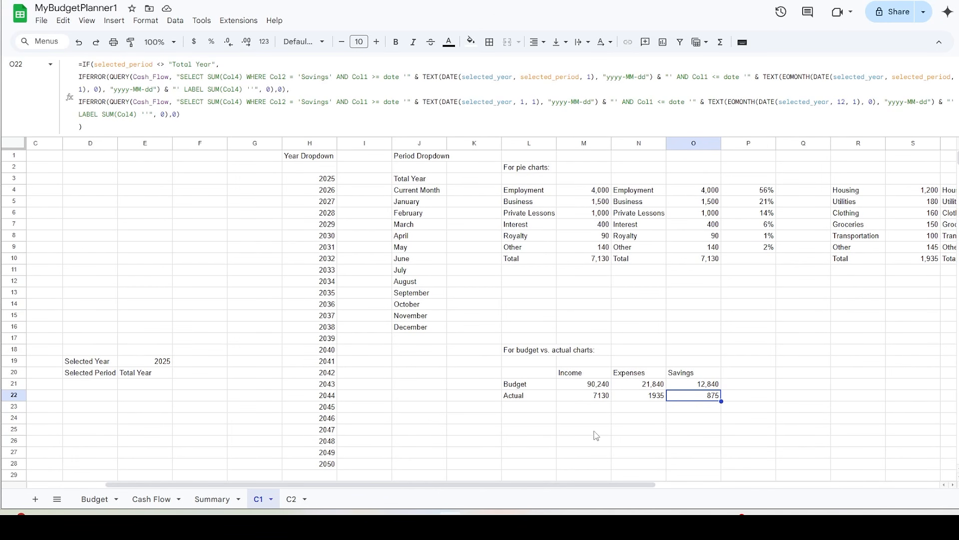
Step: On the Summary sheet, resize columns P and Q to a width of 140 pixels
click(210, 497)
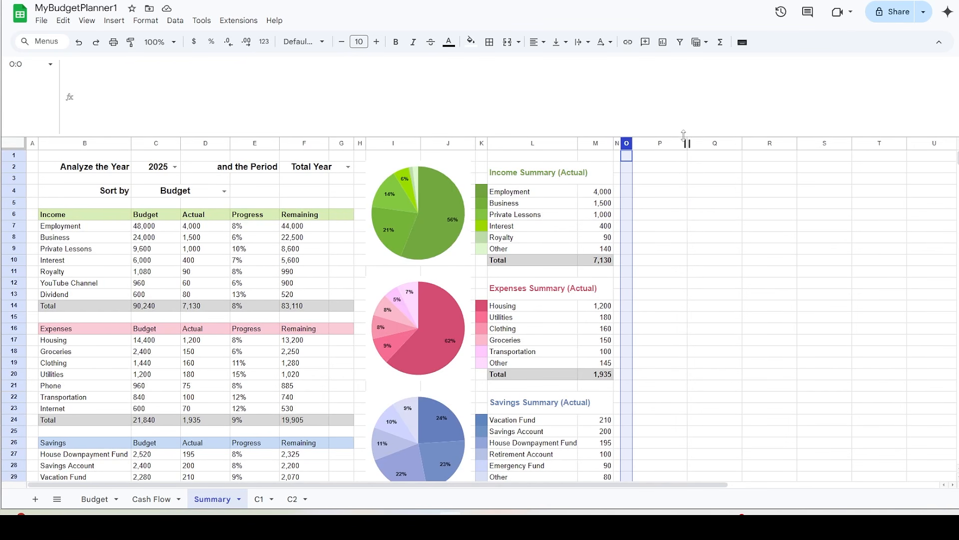
click(662, 144)
drag(662, 144, 711, 143)
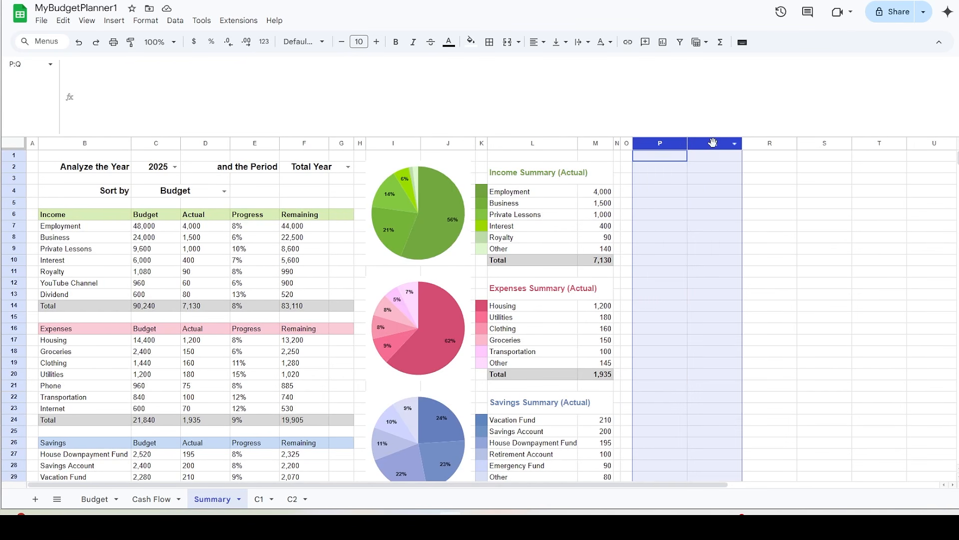
right_click(736, 147)
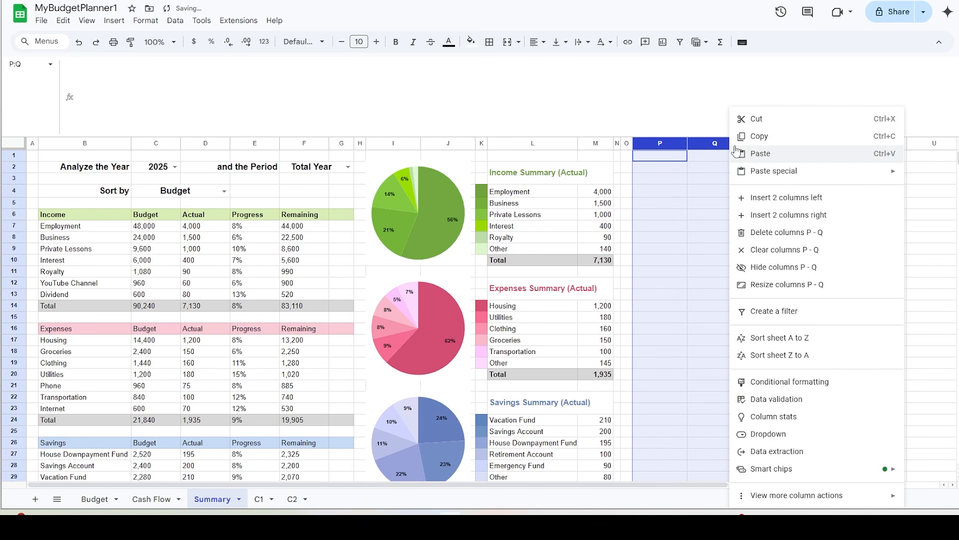
click(789, 284)
text(140)
key(Return)
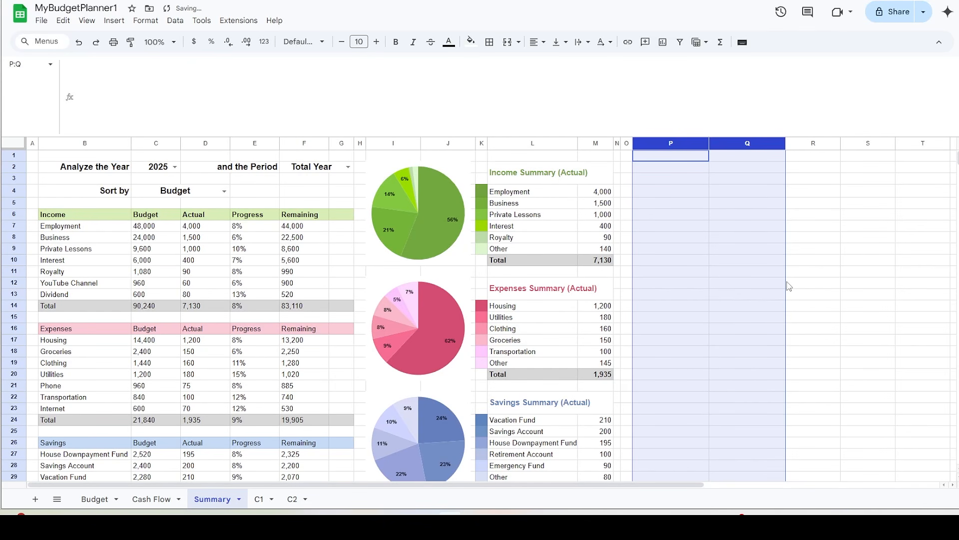
click(788, 286)
Step: Insert a column chart on the Summary sheet from cell P2, using the data range C1!M21:M22
click(650, 169)
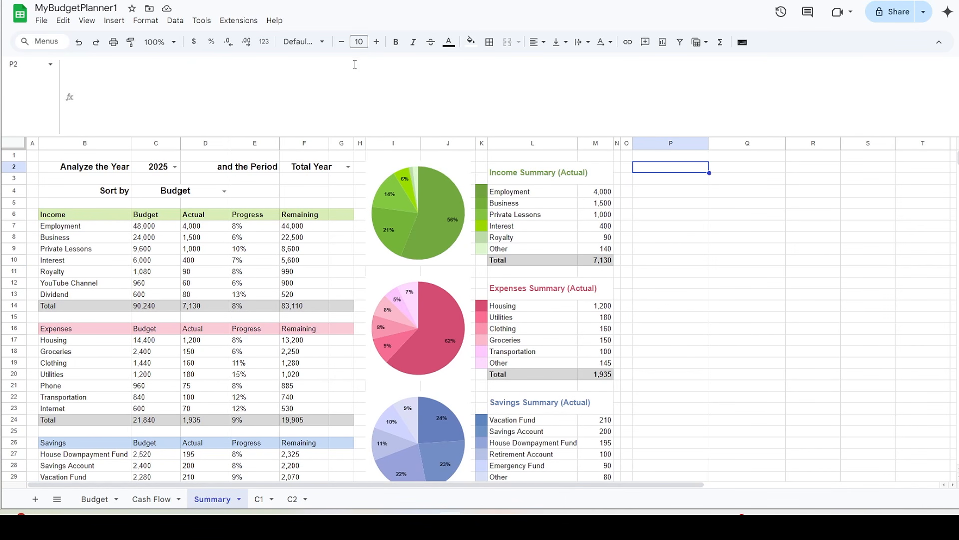
click(116, 22)
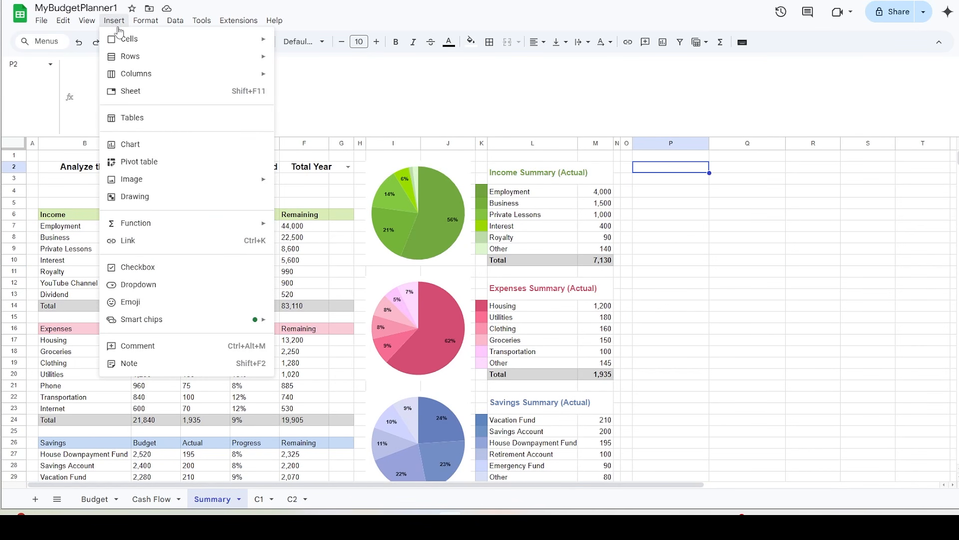
click(128, 145)
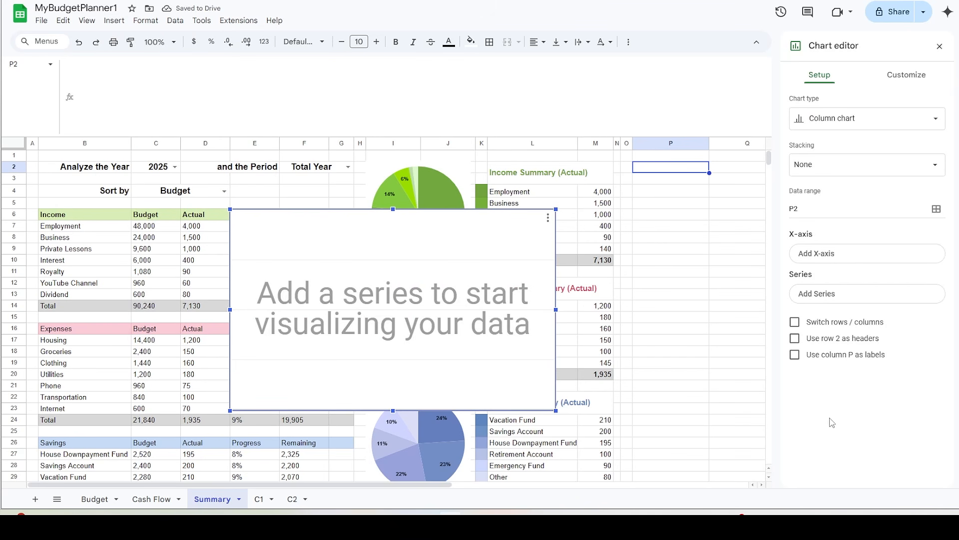
mouse_move(832, 524)
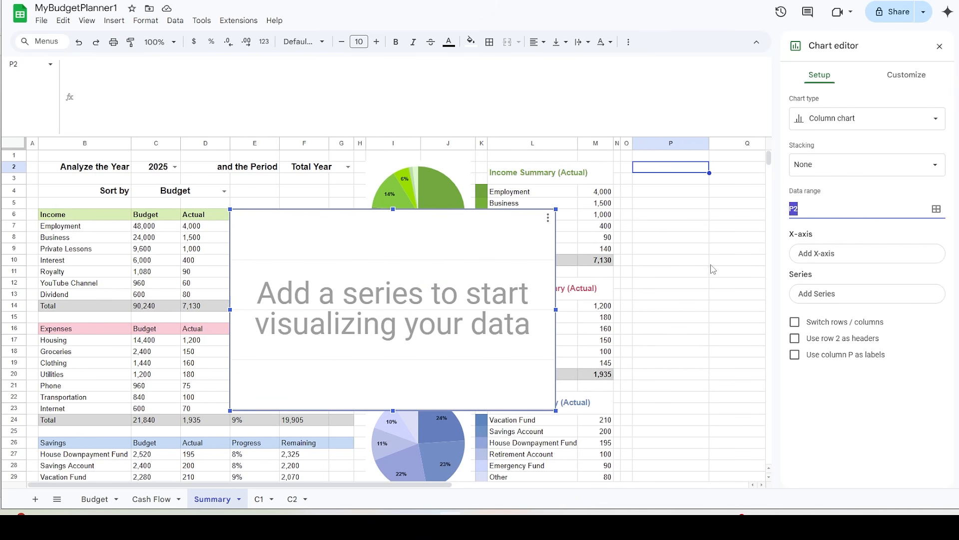
key(ctrl+v)
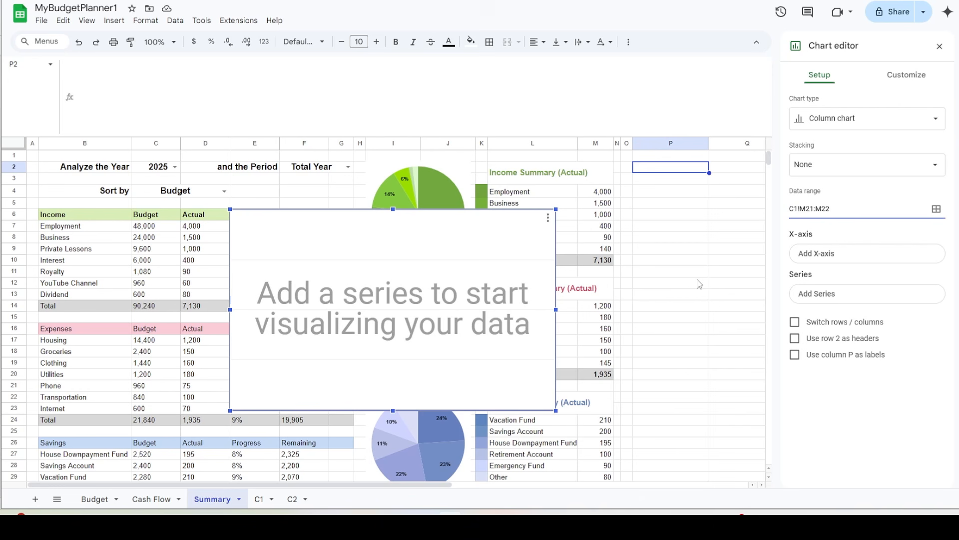
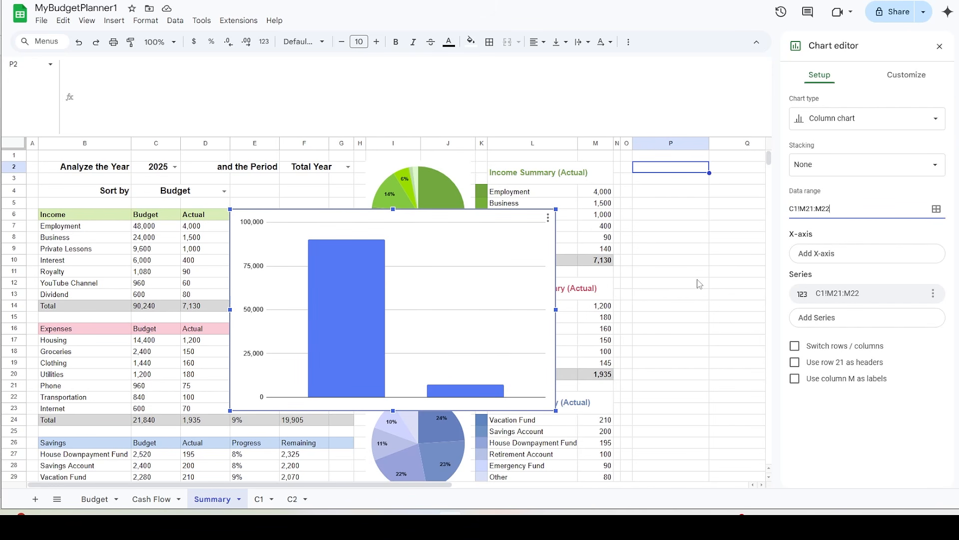
Step: Set the new column chart's border color to white
click(912, 77)
click(800, 101)
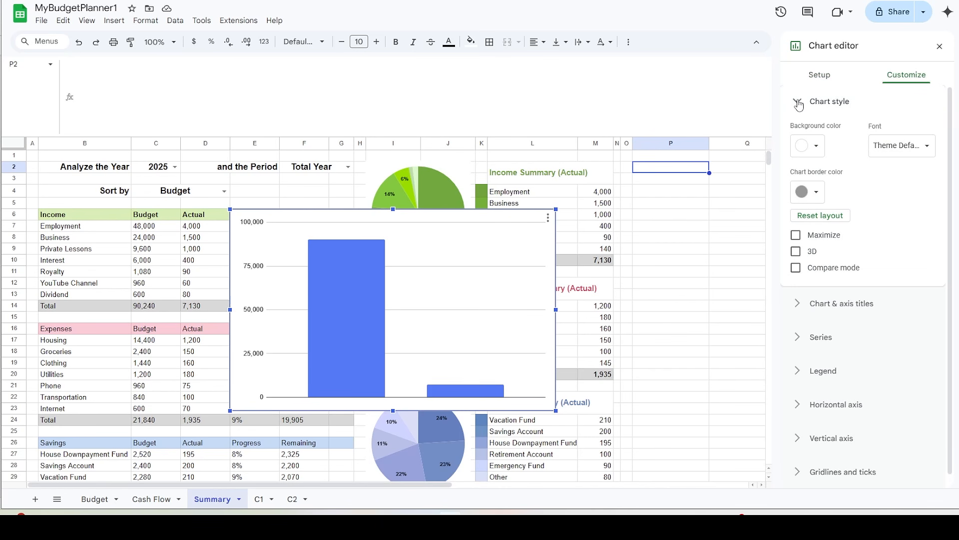
click(818, 193)
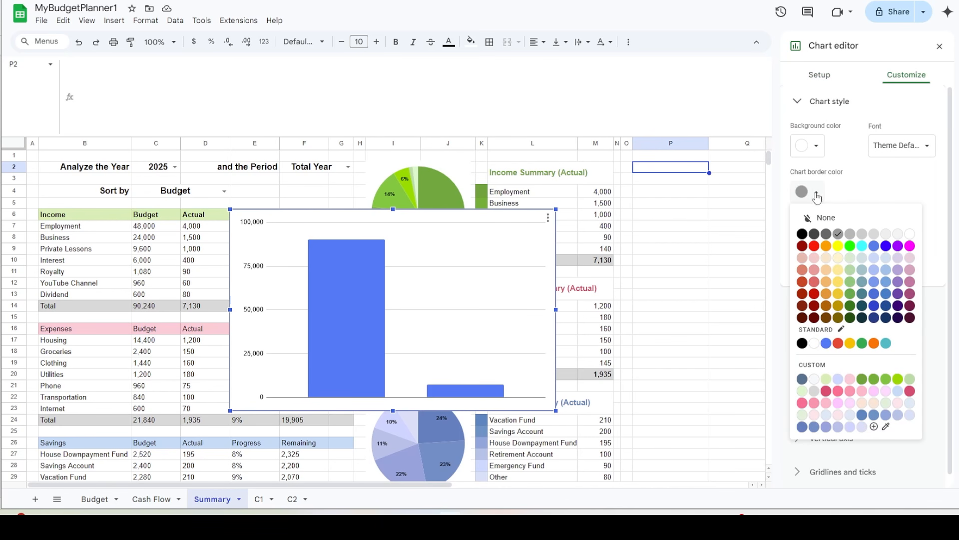
click(814, 344)
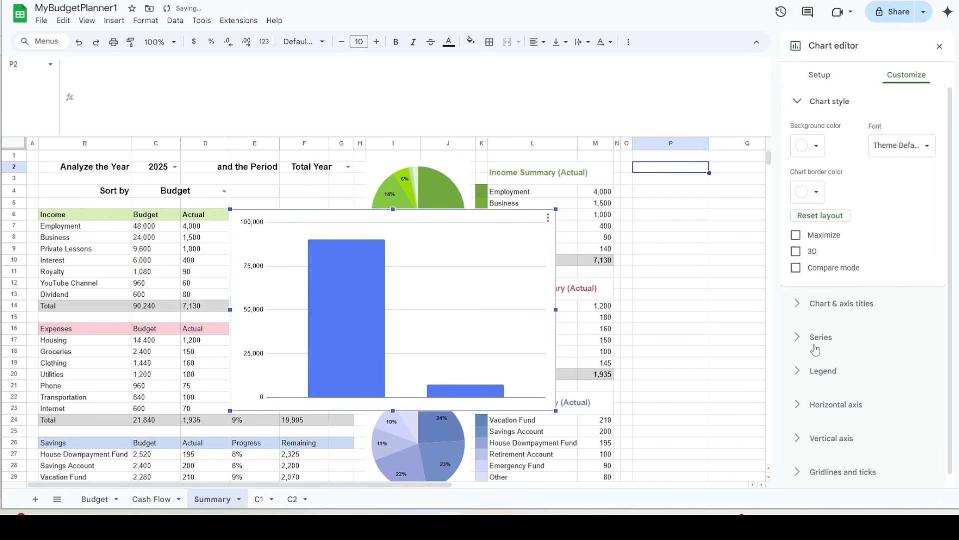
Step: Set the column chart's title to "Income per Period"
click(798, 303)
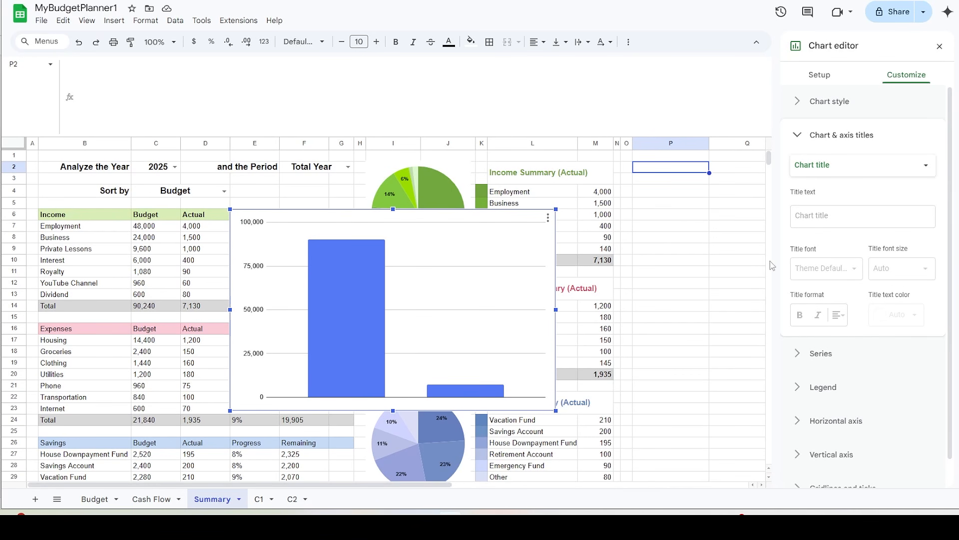
click(844, 214)
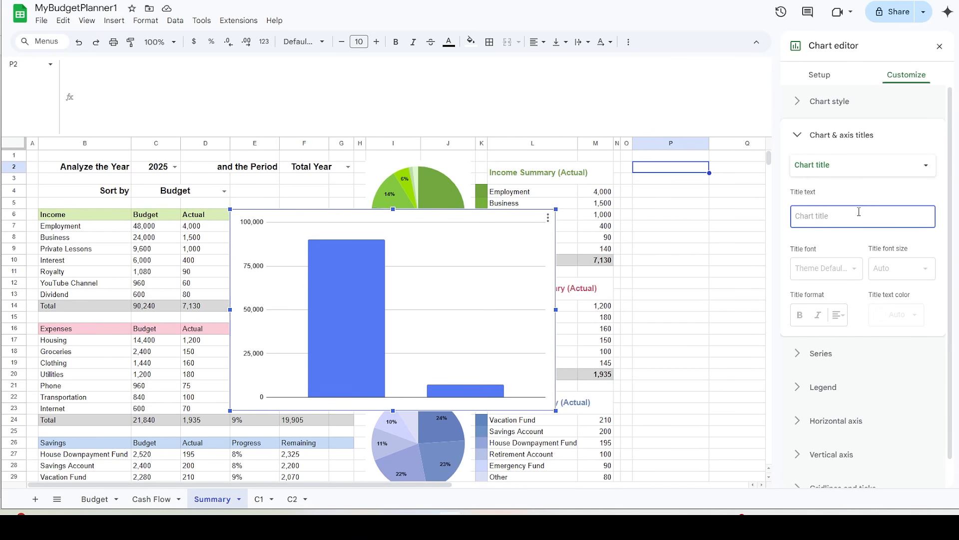
text(Income per Period)
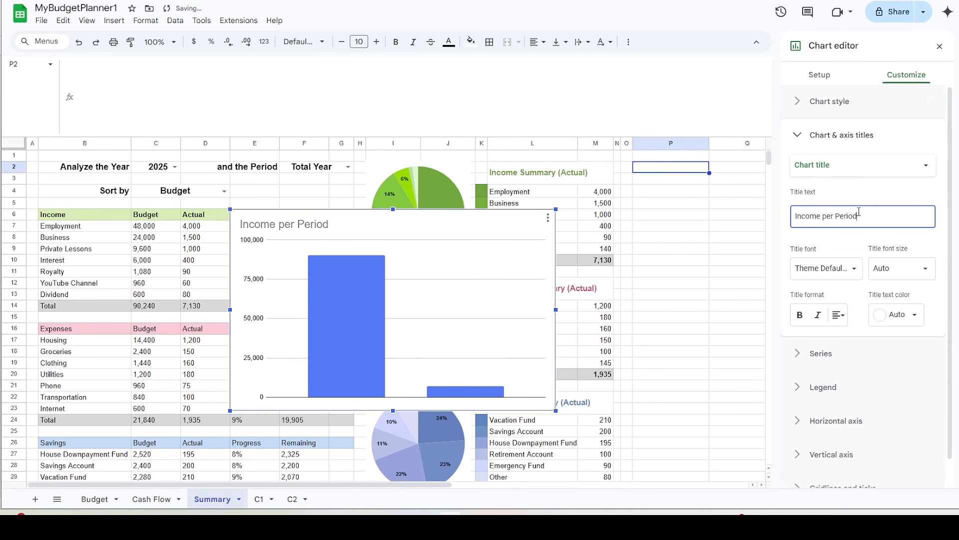
Step: Format the chart title in size 14, bold, with text color #73a03f
click(925, 269)
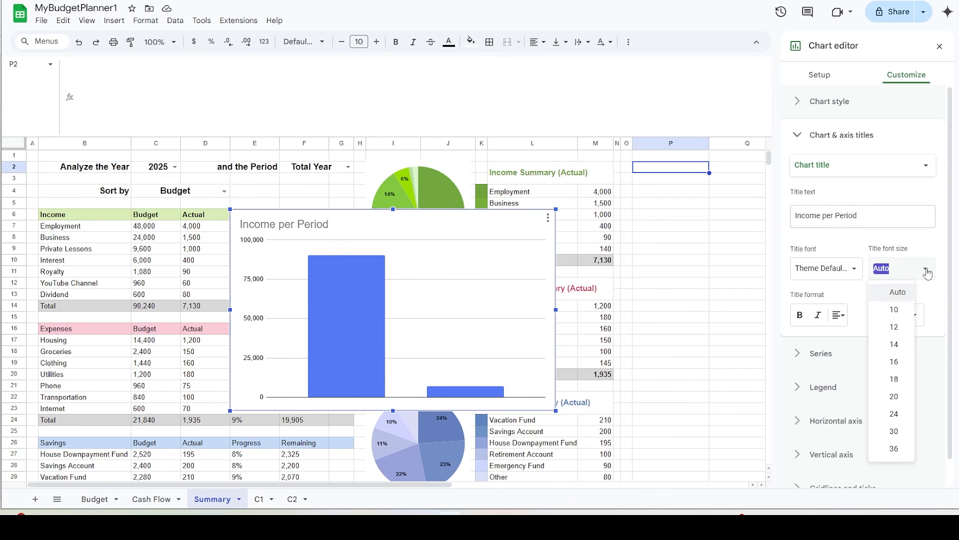
click(895, 344)
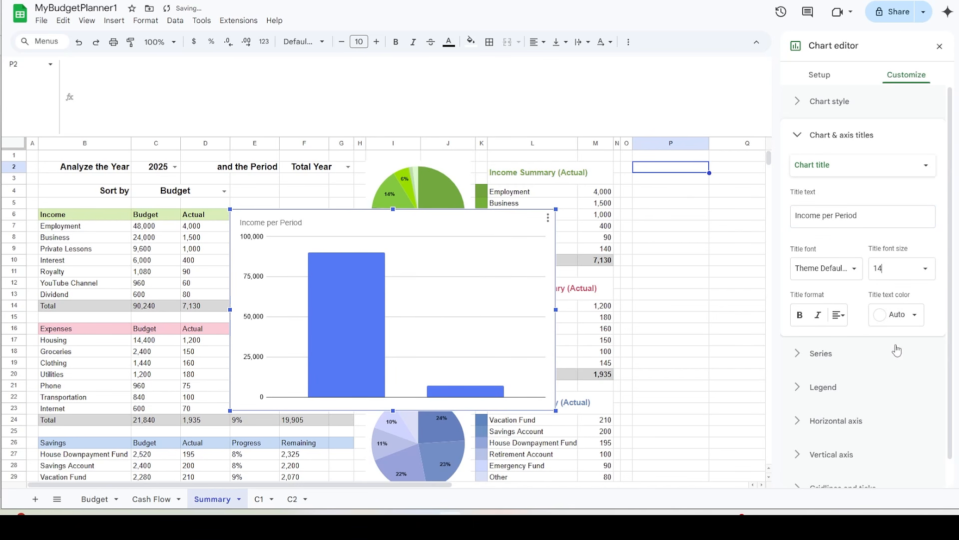
click(799, 315)
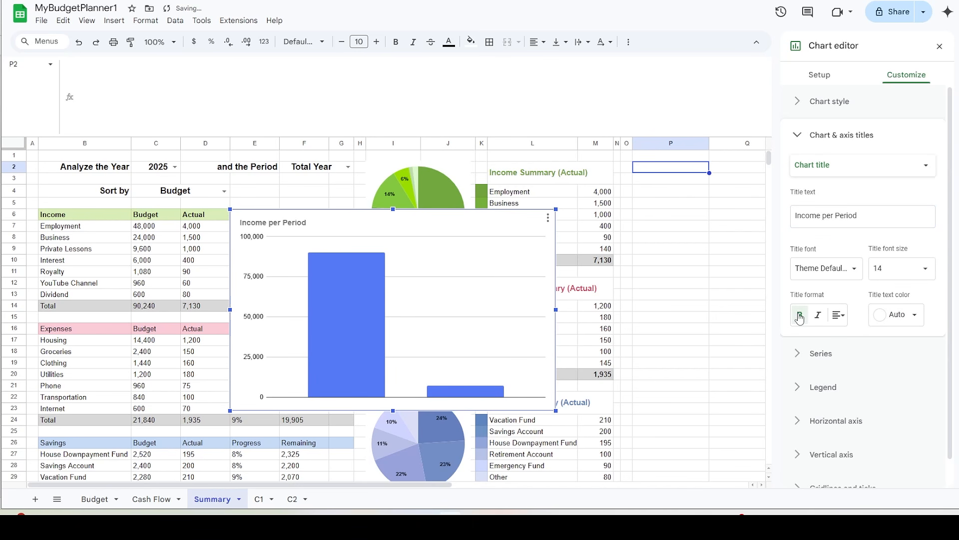
click(915, 314)
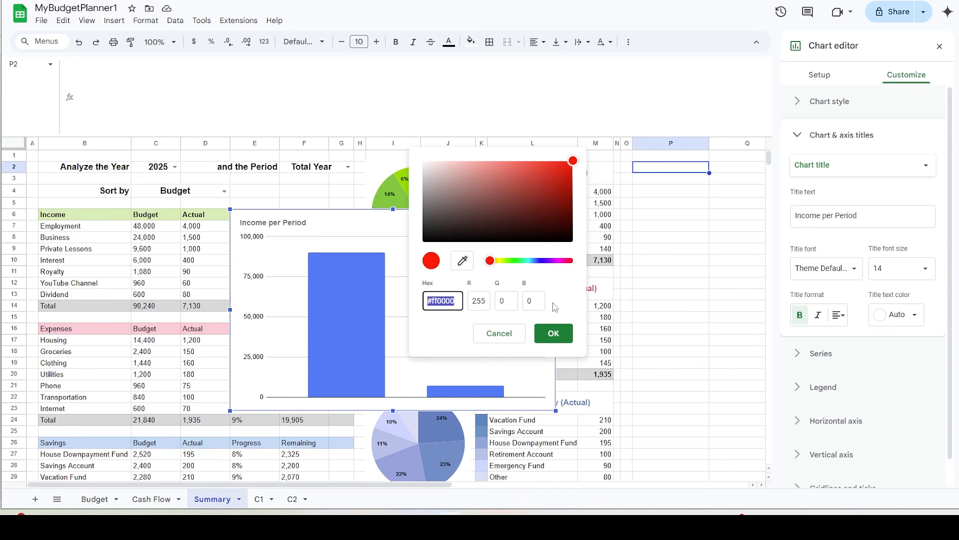
text(#73a03f)
click(553, 333)
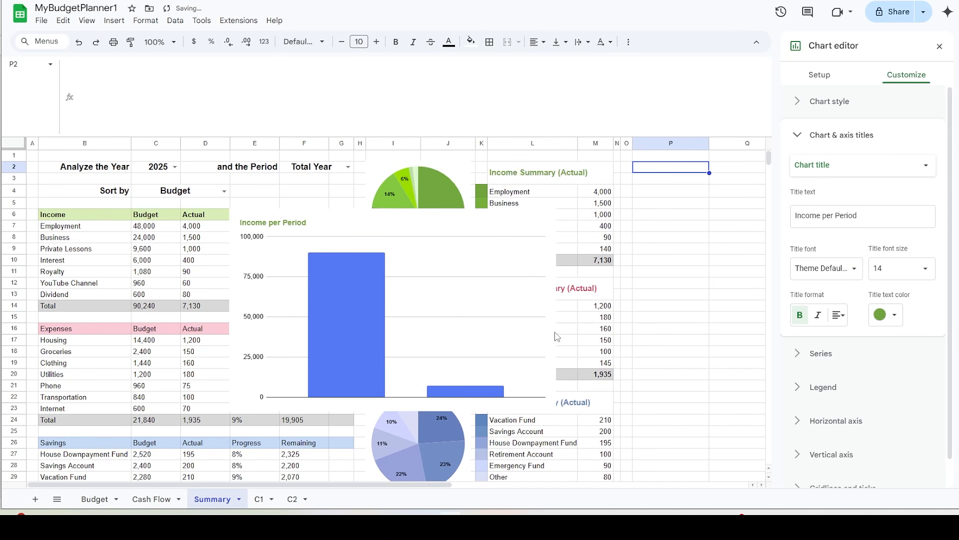
Step: Set the fill color of the chart's column series to the custom color #b6d7a8
click(799, 355)
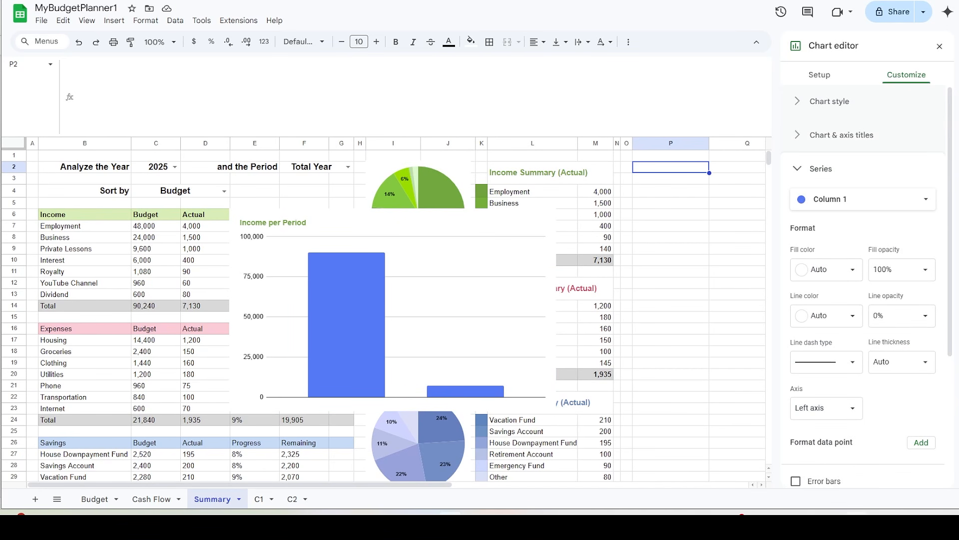
click(853, 271)
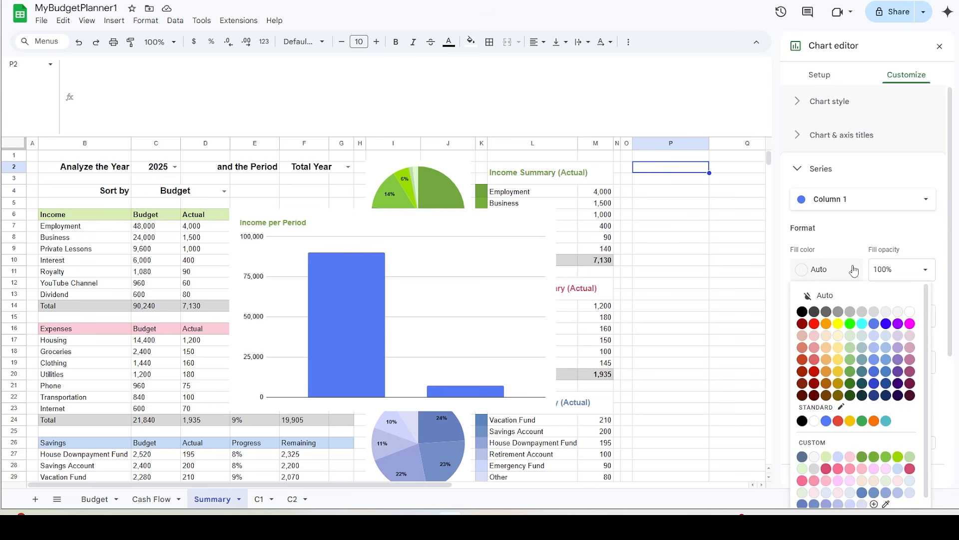
click(874, 505)
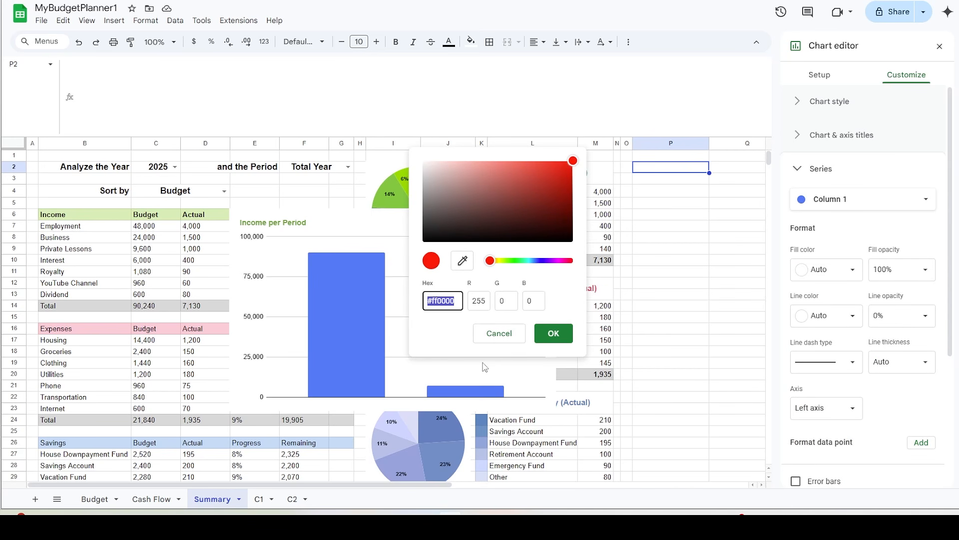
text(#b6d7a8)
click(553, 333)
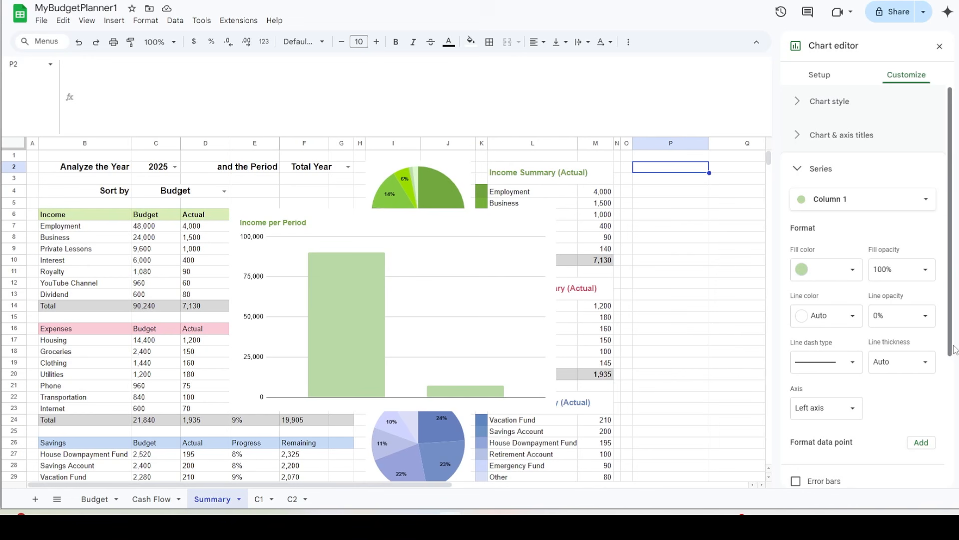
Step: Add data labels to the column series and replace their texts with "Budget" on the first column and "Actual" on the second
drag(951, 349, 951, 410)
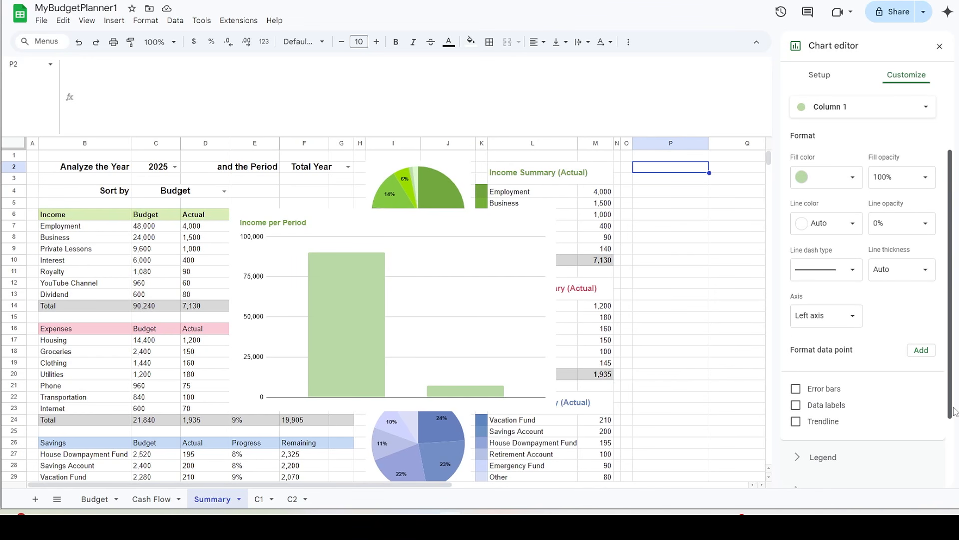
click(796, 405)
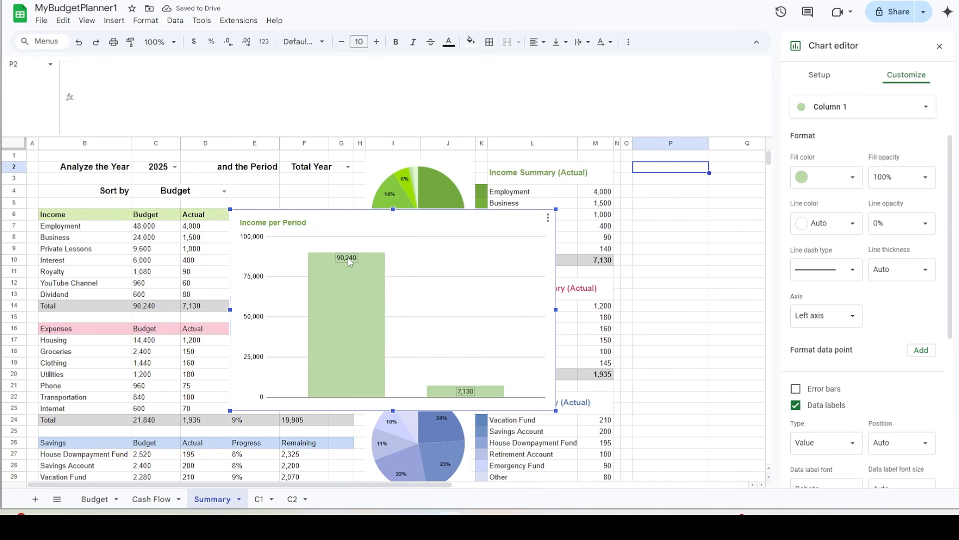
click(350, 263)
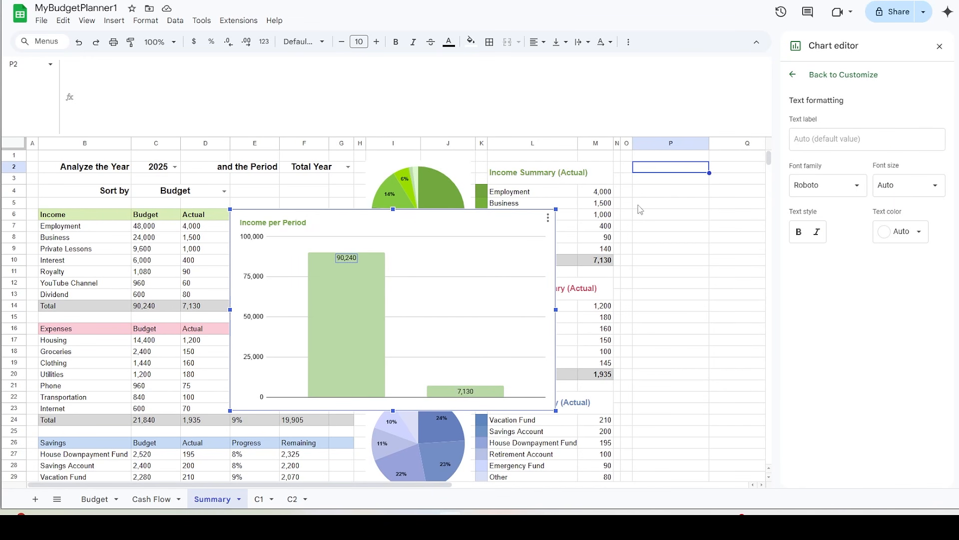
click(833, 140)
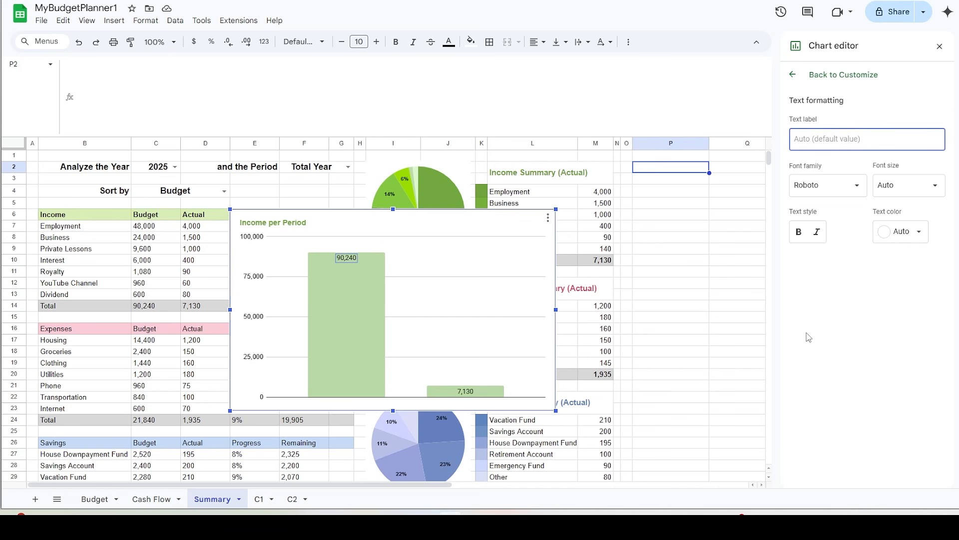
text(Budget)
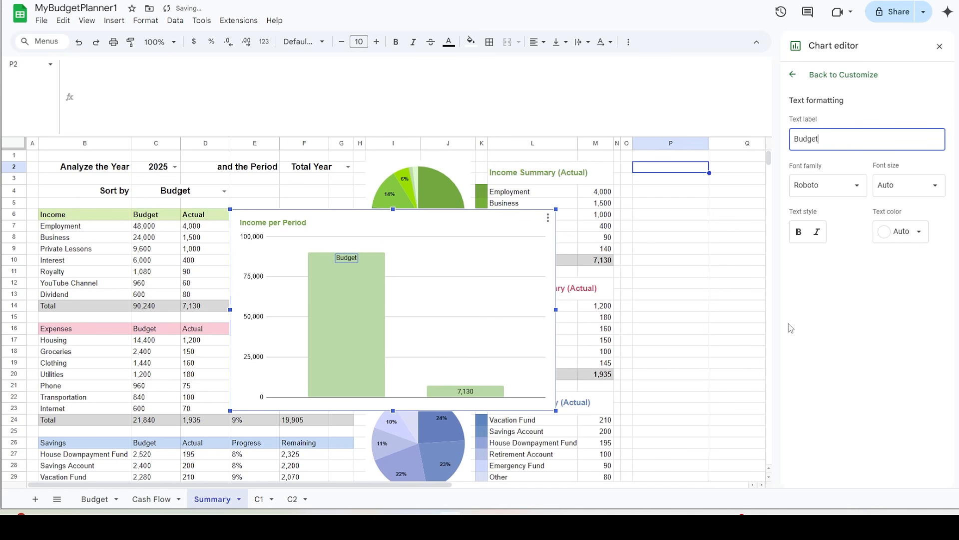
double_click(466, 391)
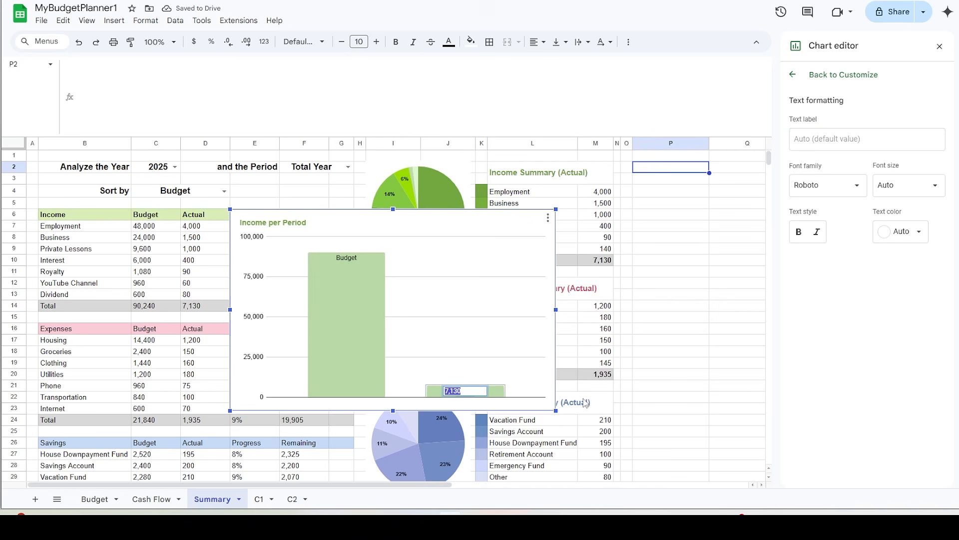
text(Actual)
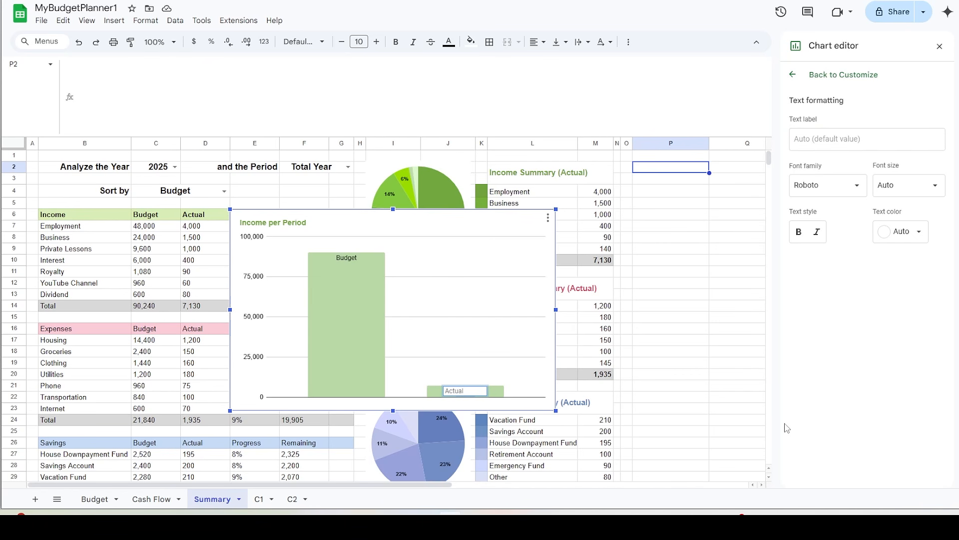
key(Return)
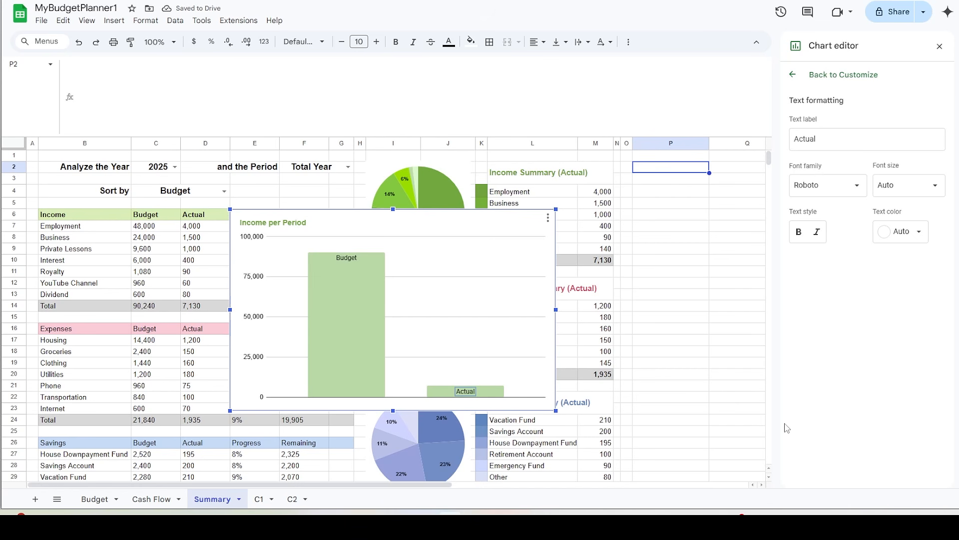
click(940, 46)
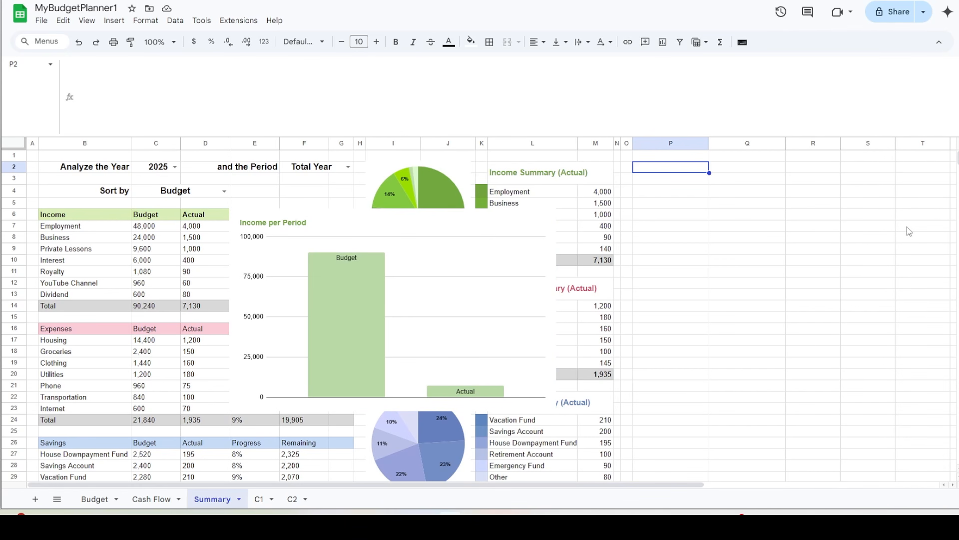
Step: Shrink the Income per Period chart and place it beside the income summary, spanning columns P and Q from row 2 to row 10
click(525, 302)
drag(556, 310, 436, 312)
drag(334, 411, 335, 322)
drag(351, 224, 755, 172)
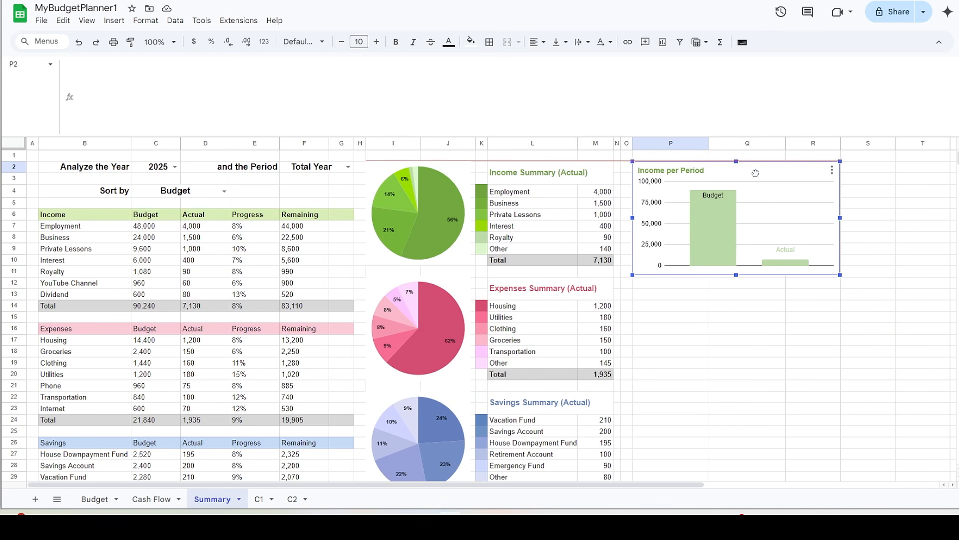
drag(840, 217, 787, 217)
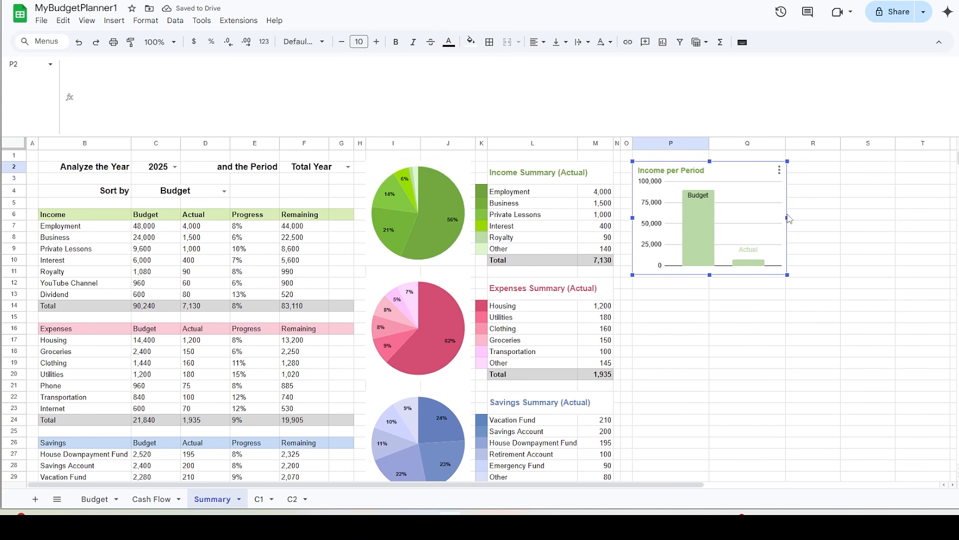
click(14, 260)
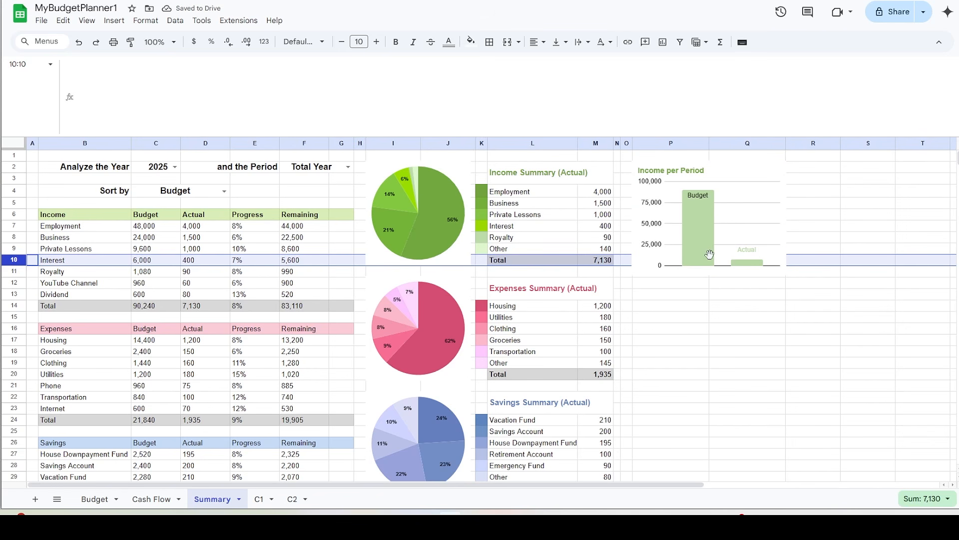
click(733, 251)
drag(709, 273, 709, 265)
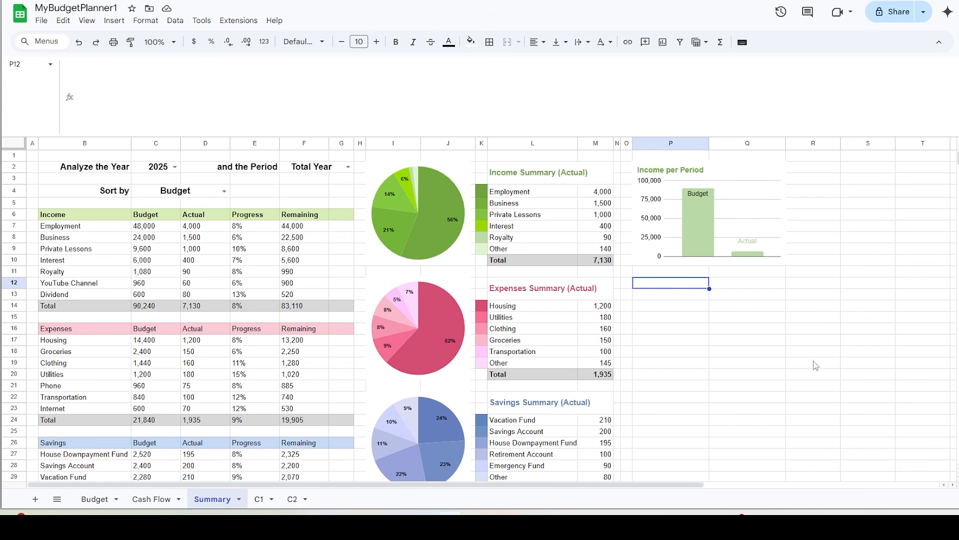
Step: Paste two copies of the Income per Period chart, one at cell P12 and one at cell P23
key(ctrl+v)
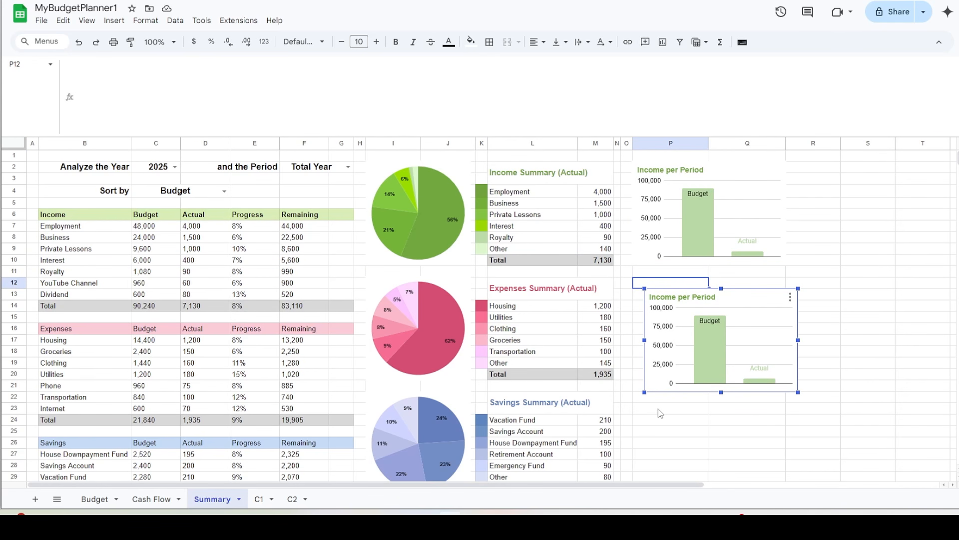
click(659, 412)
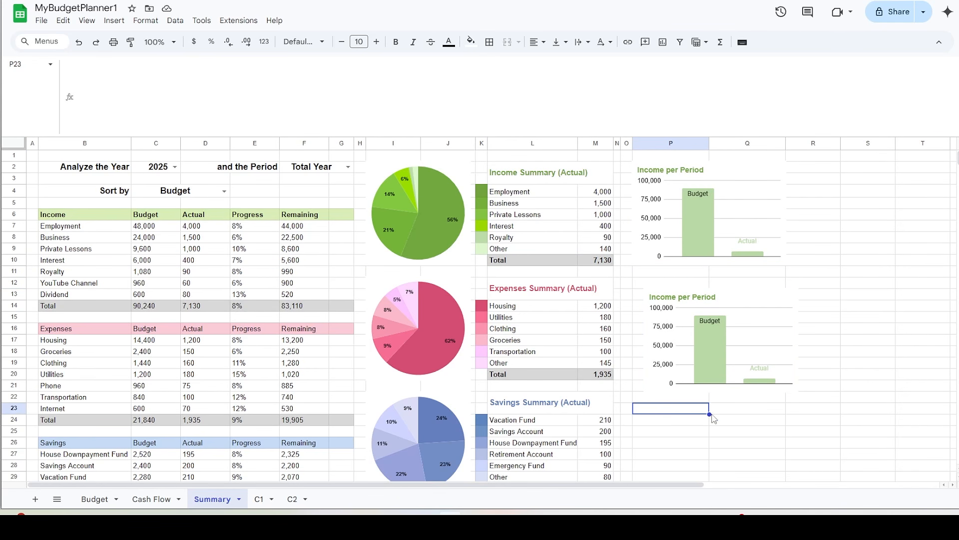
key(ctrl+v)
Step: Align the first chart copy with the Expenses Summary, spanning columns P and Q from row 12 to row 20
scroll(807, 432, down, 1)
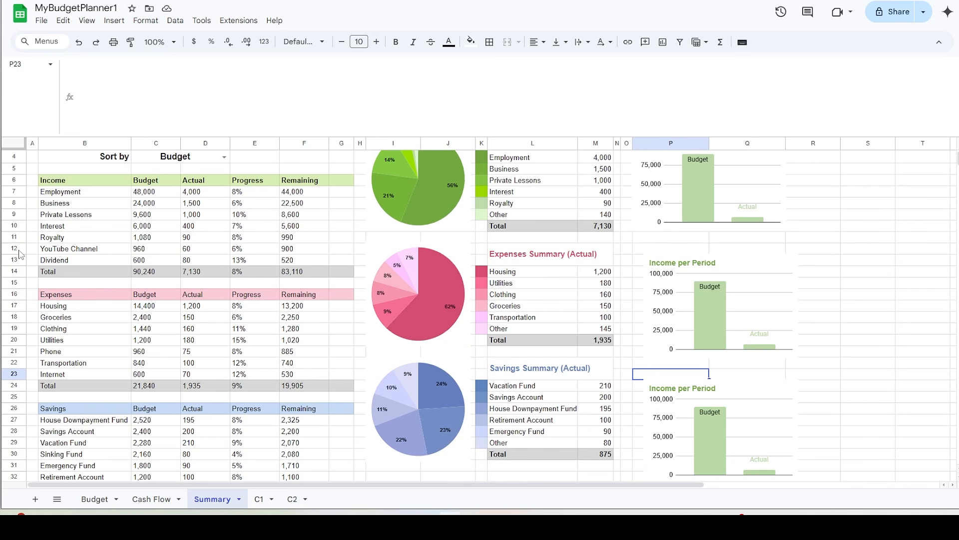
click(14, 249)
click(14, 341)
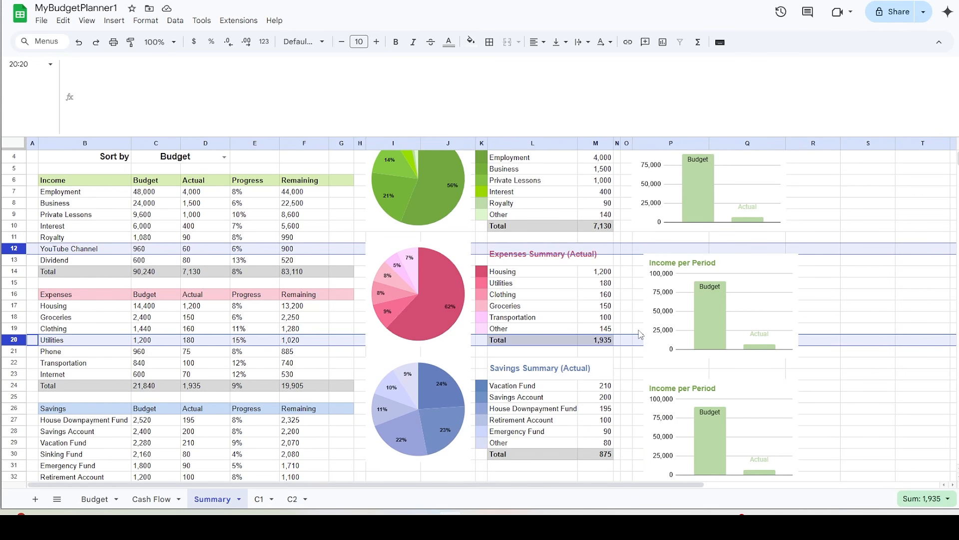
click(762, 286)
drag(761, 285, 743, 272)
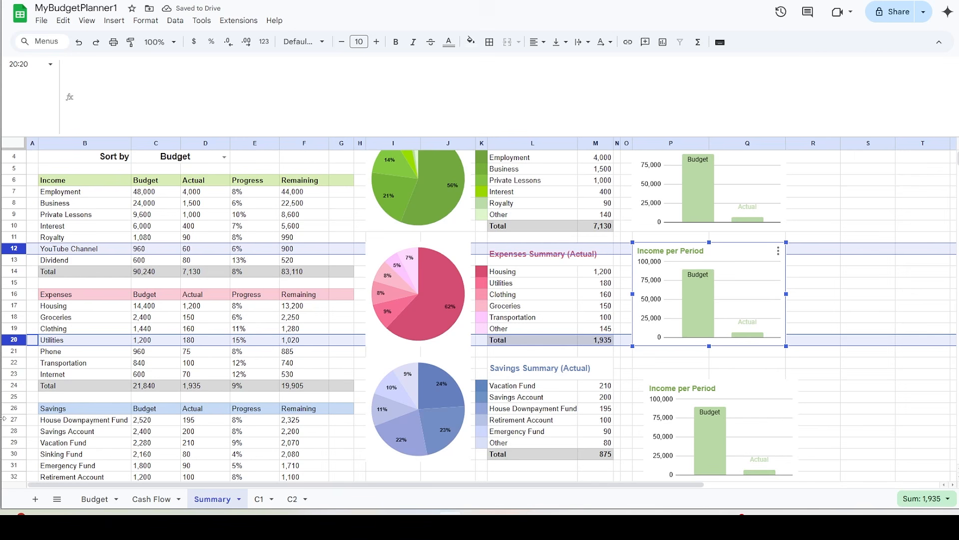
Step: Align the second chart copy with the Savings Summary, spanning columns P and Q from row 22 to row 30
click(14, 362)
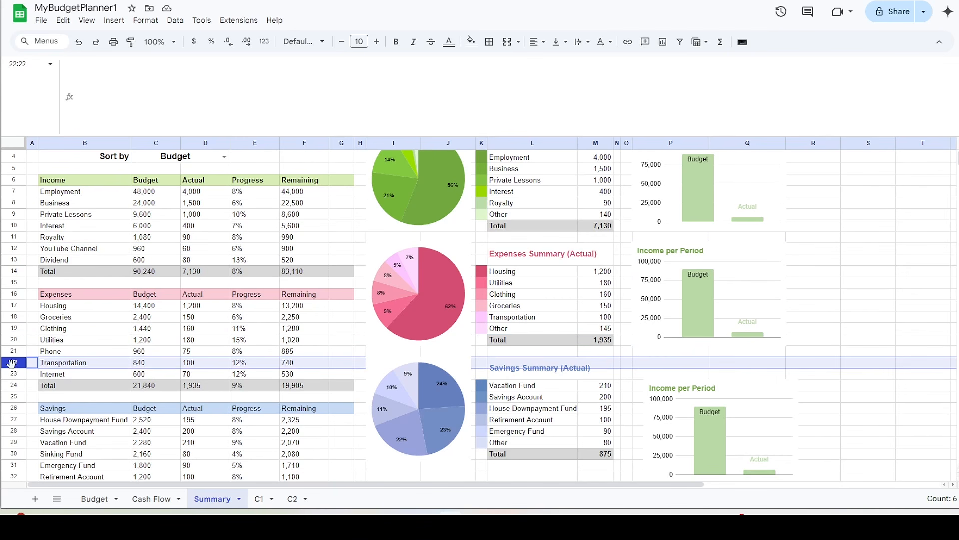
click(14, 454)
click(712, 422)
drag(711, 418, 698, 396)
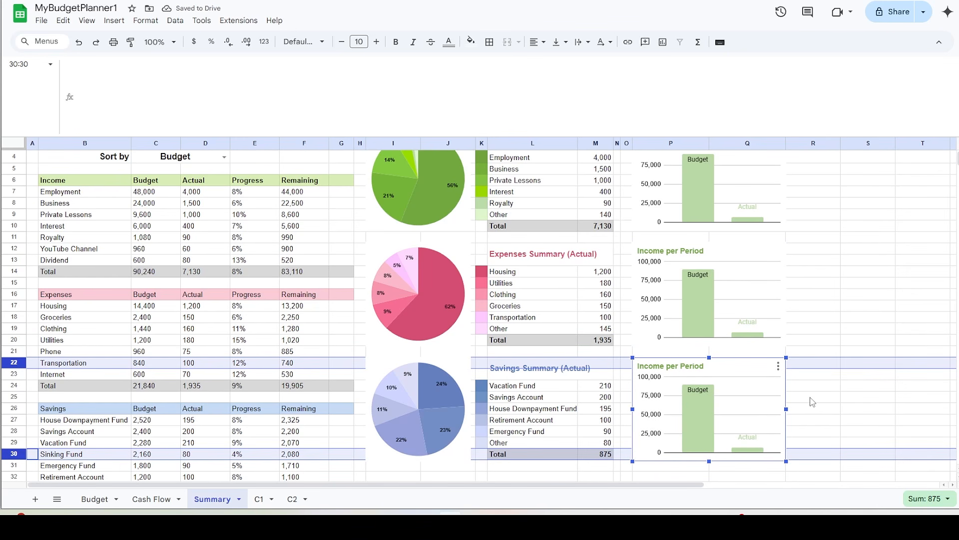
click(812, 400)
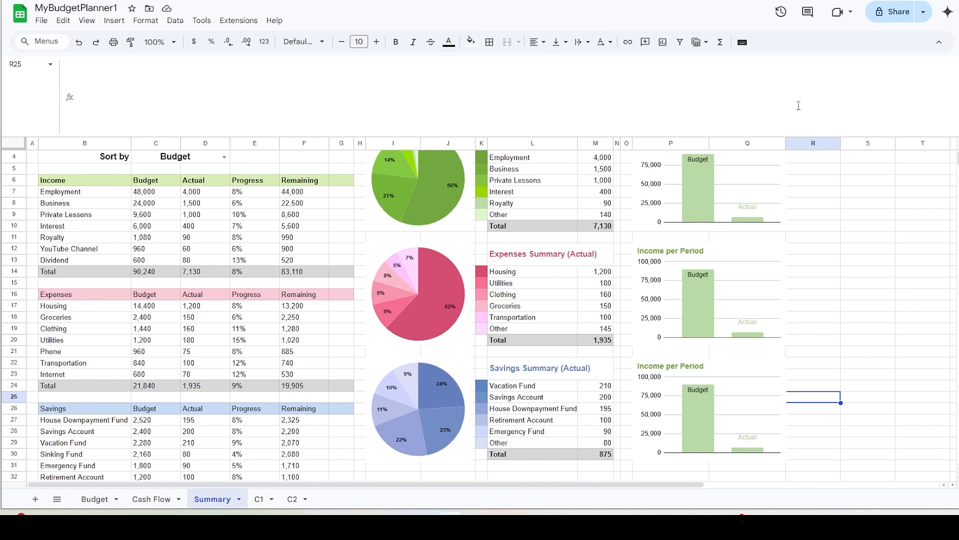
Step: Set the data range of the column chart beside the Expenses Summary to C1!N21:N22
drag(731, 135, 738, 70)
click(757, 244)
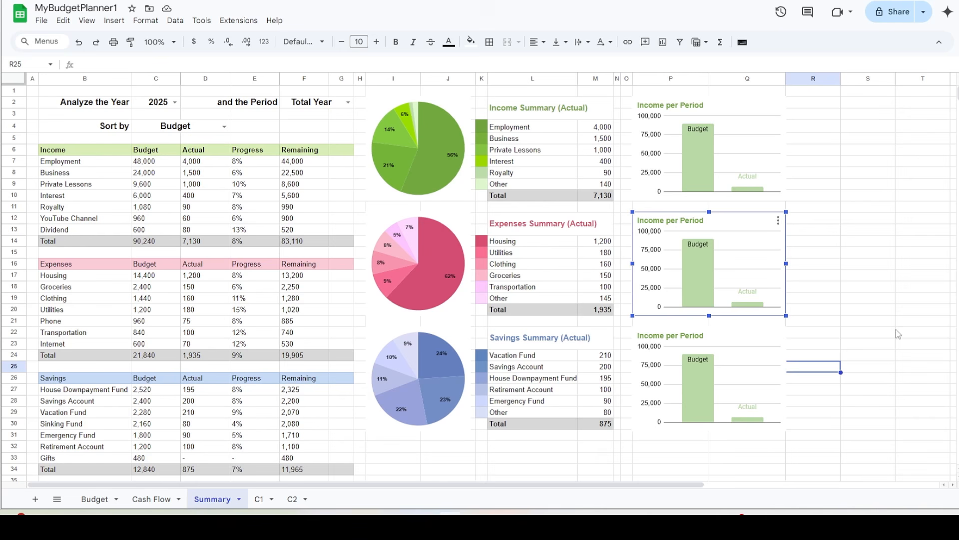
click(778, 222)
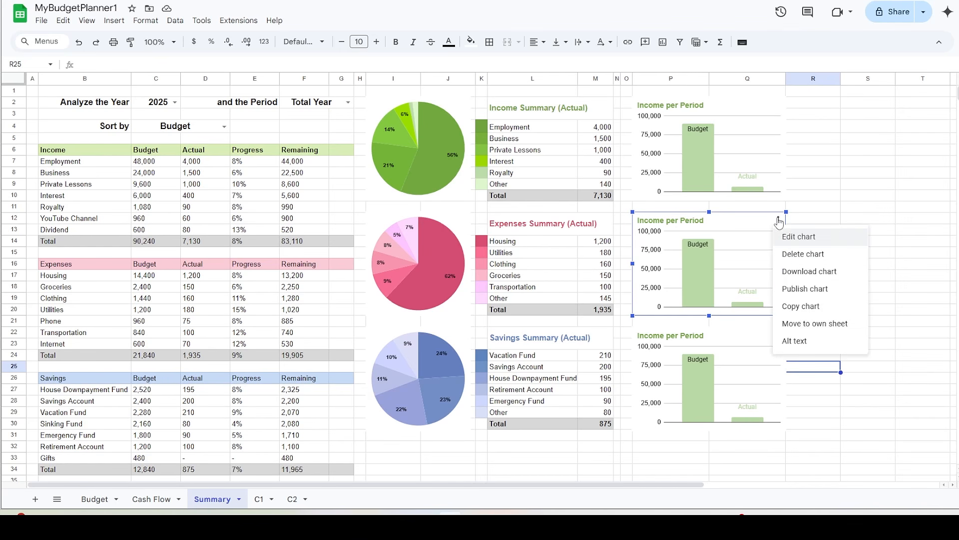
click(800, 238)
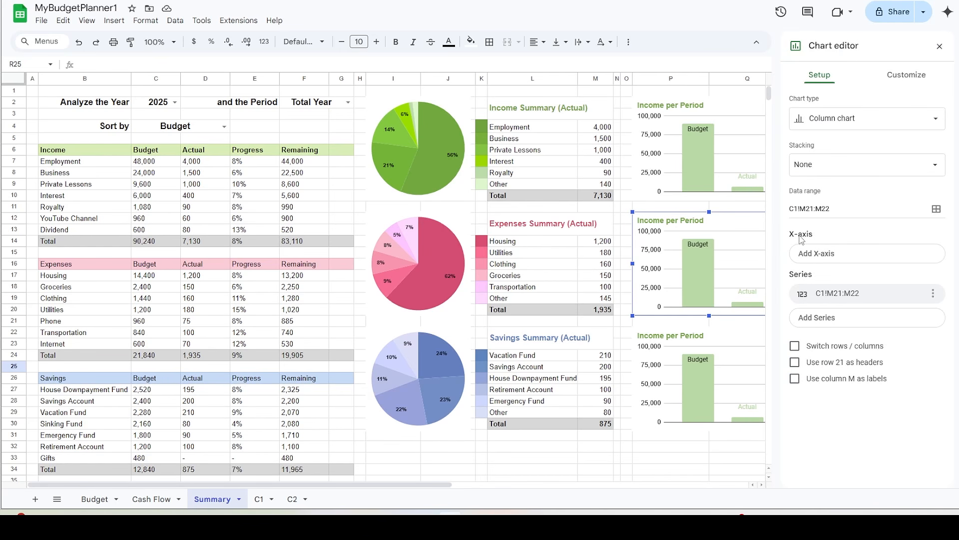
click(829, 210)
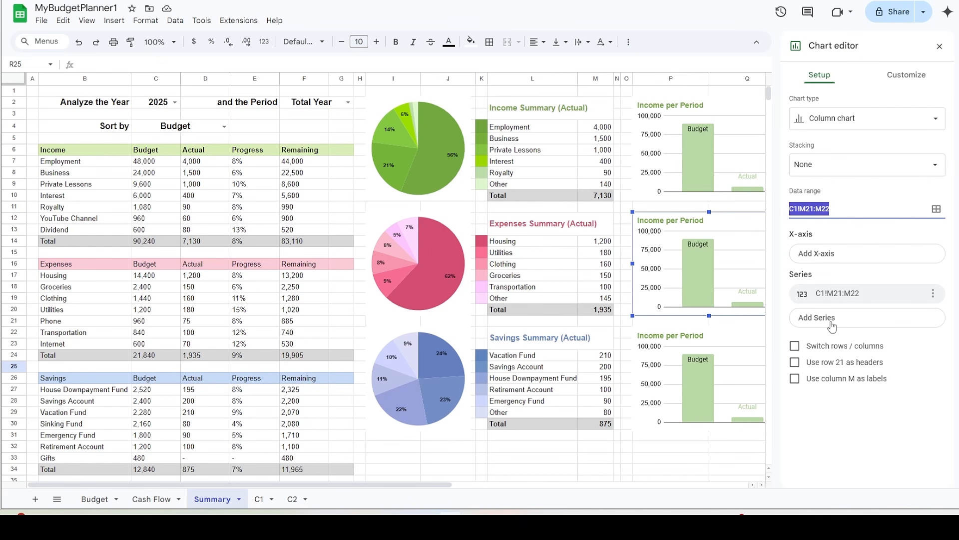
text(C1!N21:N22)
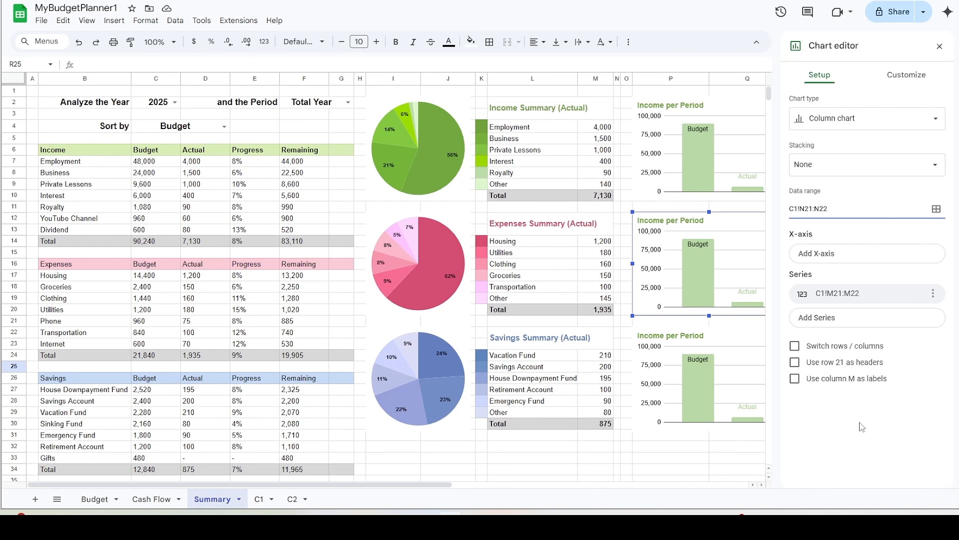
key(Return)
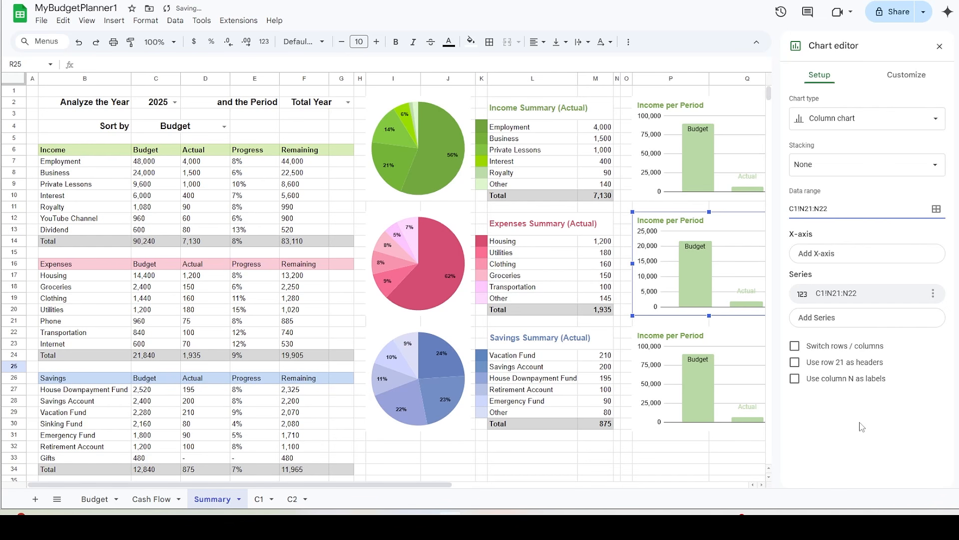
Step: Retitle that chart "Expenses per Period" and set its title text color to the custom pink #dd4d71
click(906, 75)
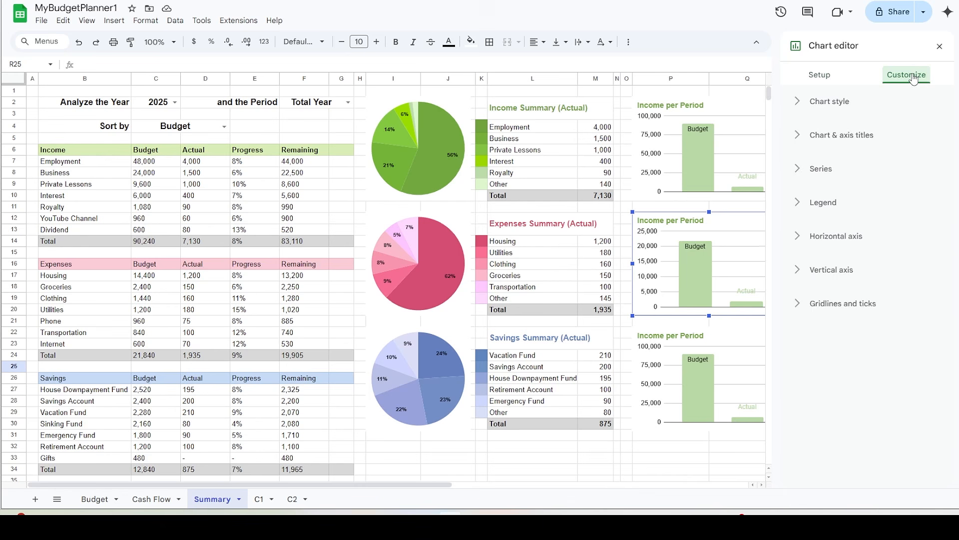
click(801, 137)
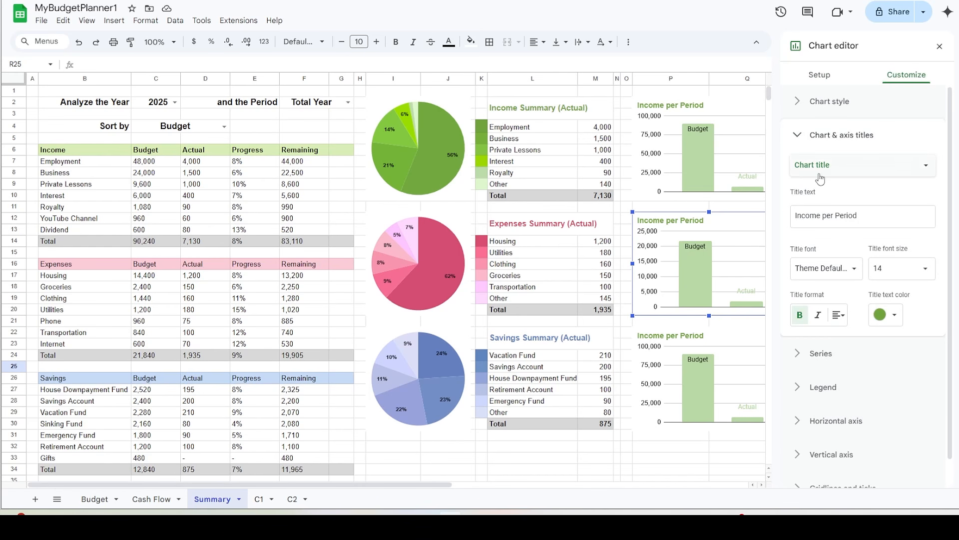
click(862, 217)
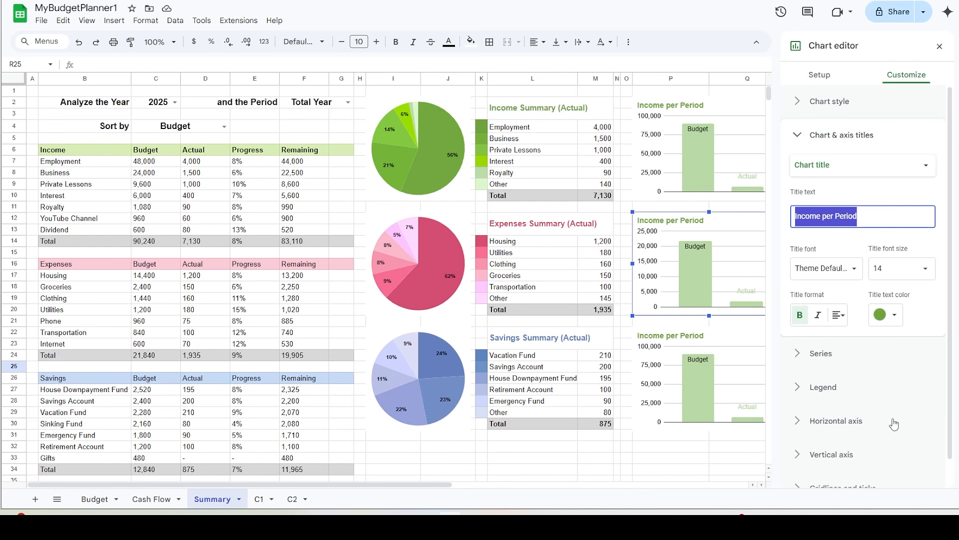
text(Expenses per Period)
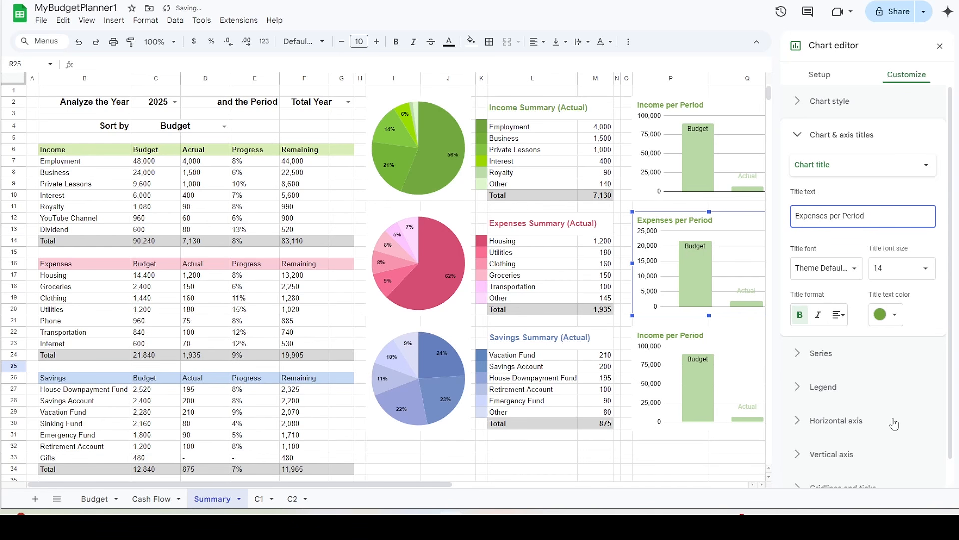
click(889, 315)
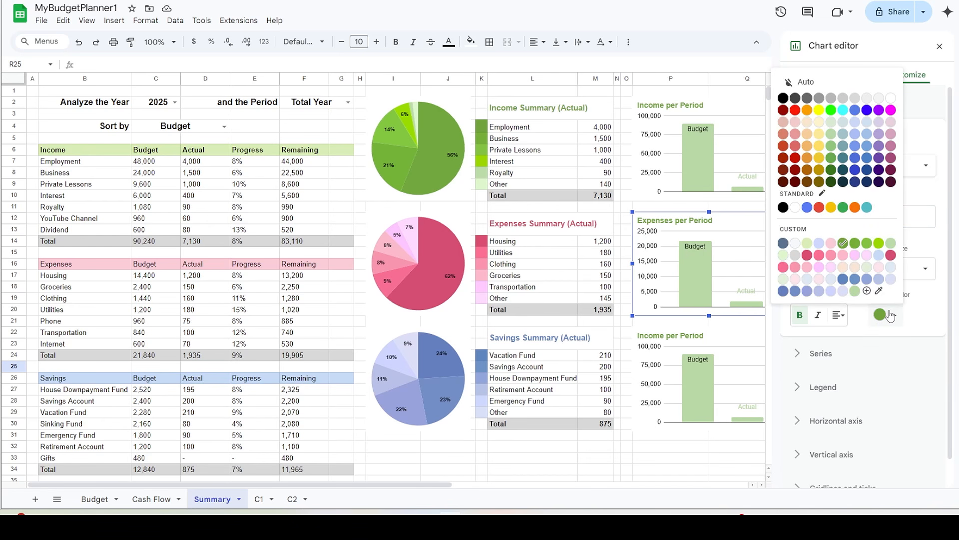
click(867, 292)
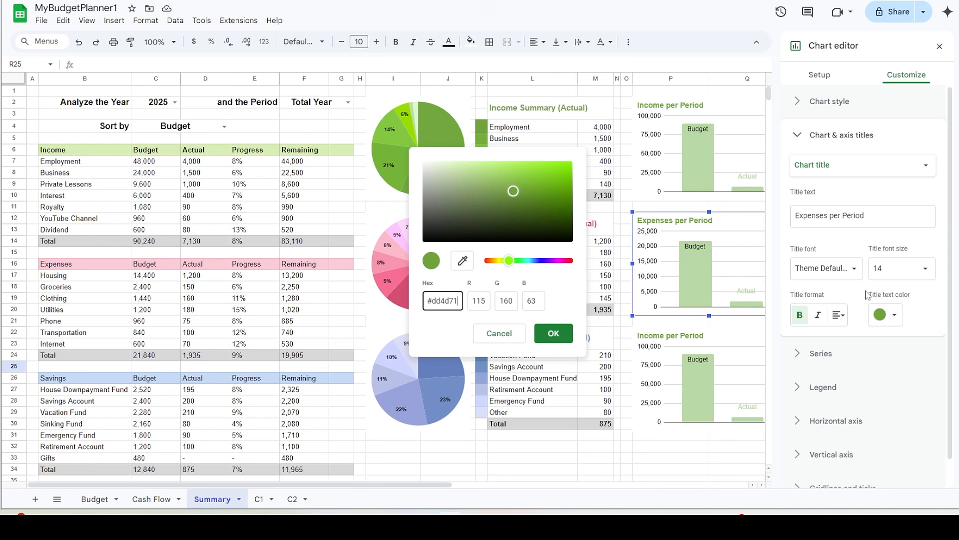
key(Return)
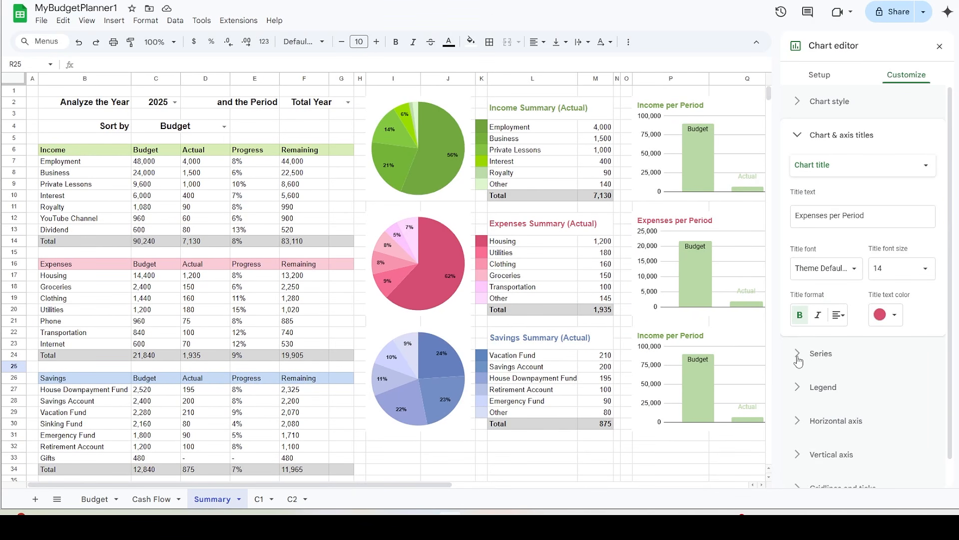
Step: Change the Expenses per Period chart's column fill to a custom lighter pink using the copied hex code
click(798, 354)
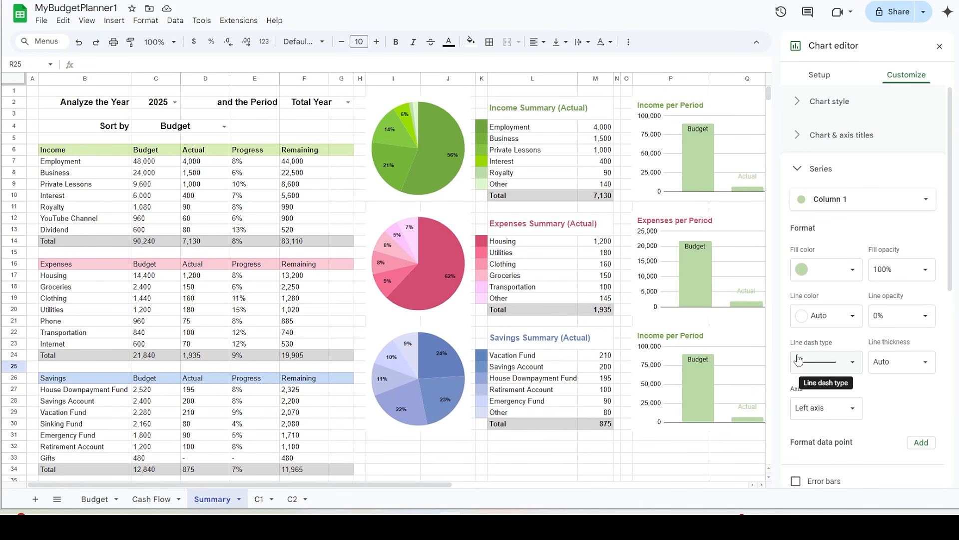
click(853, 270)
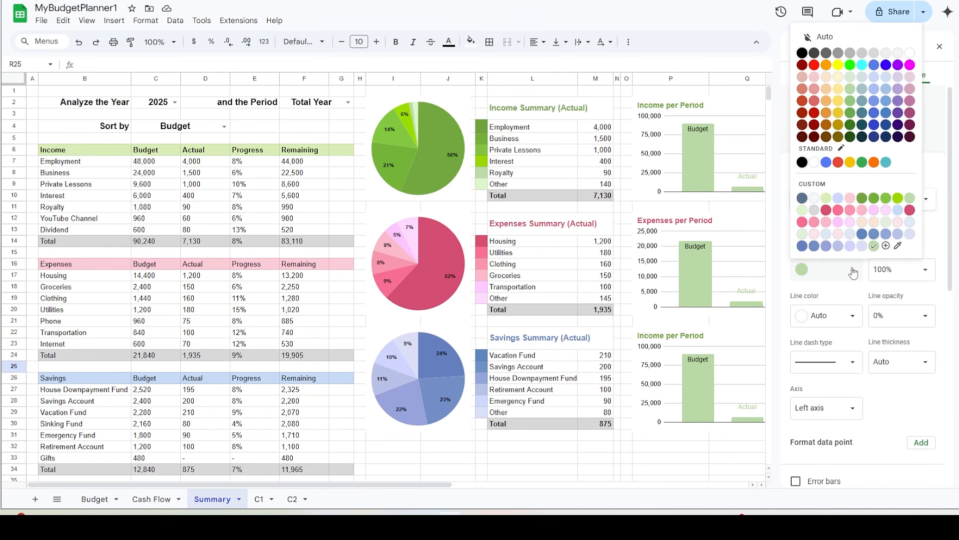
click(887, 246)
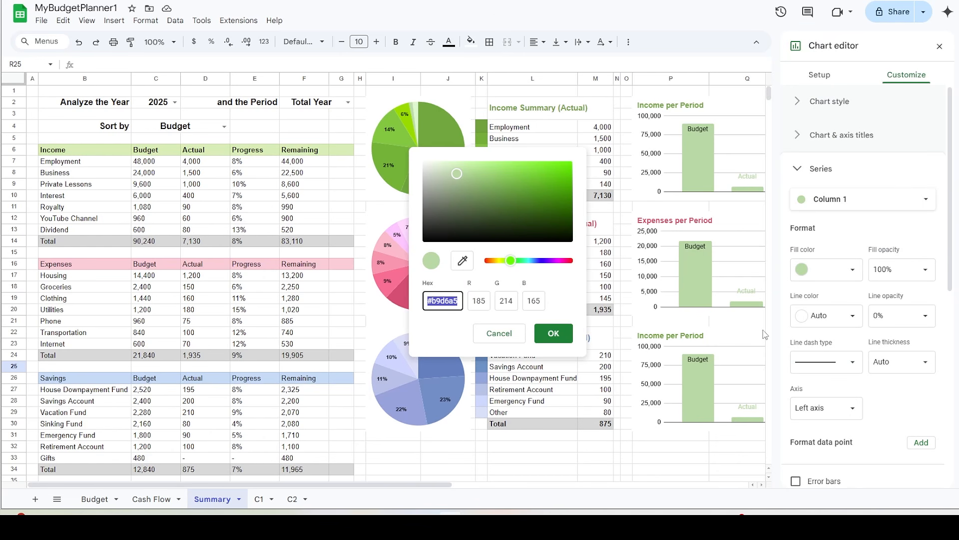
key(ctrl+v)
click(554, 333)
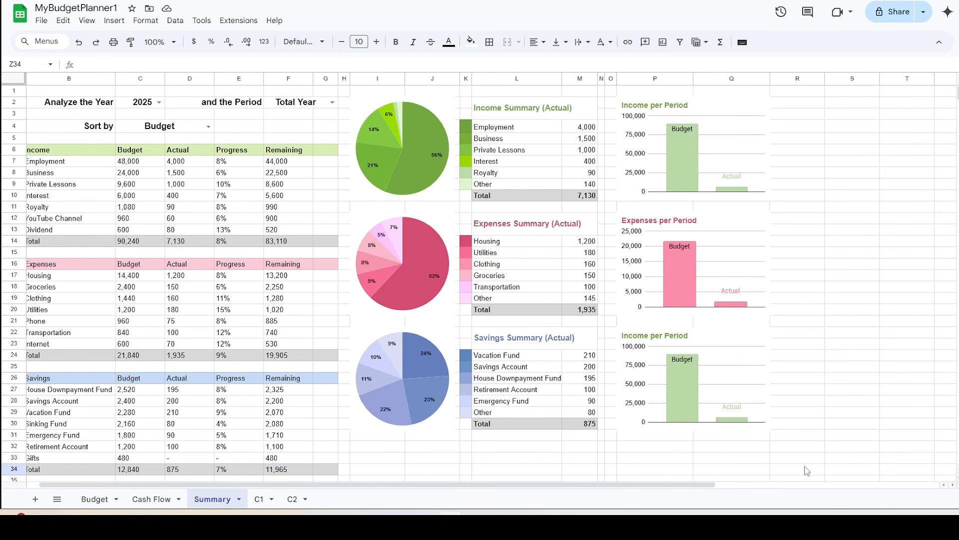
Step: Set the data range of the column chart beside the Savings Summary to C1!O21:O22
click(719, 357)
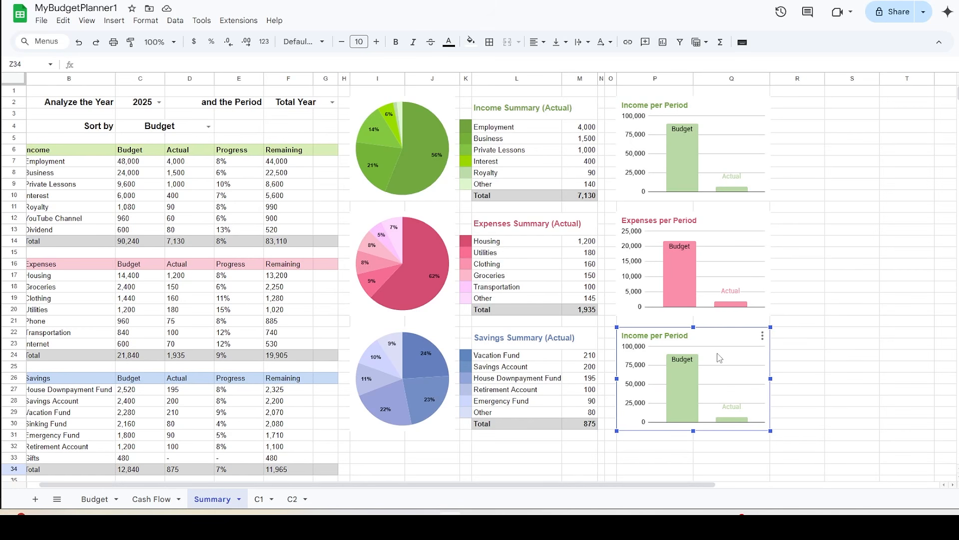
click(762, 336)
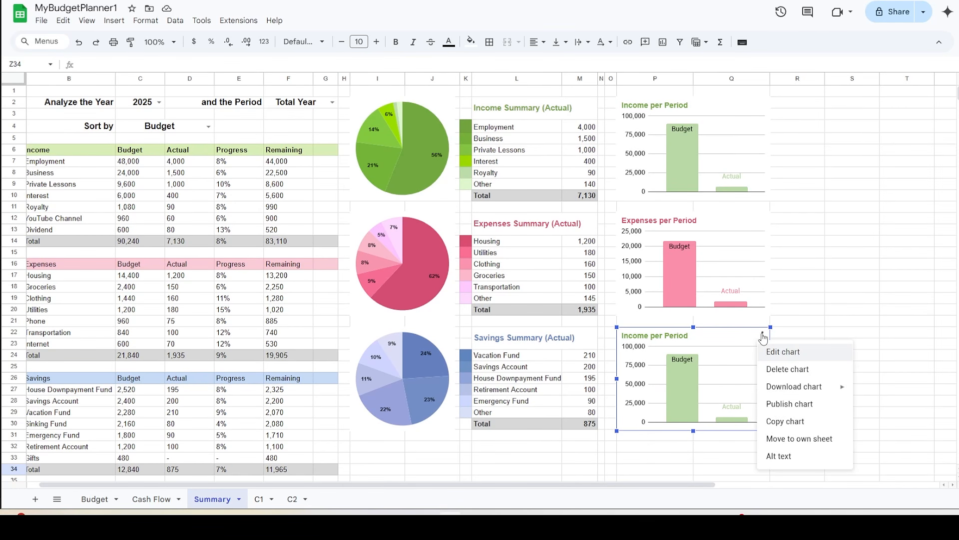
click(785, 354)
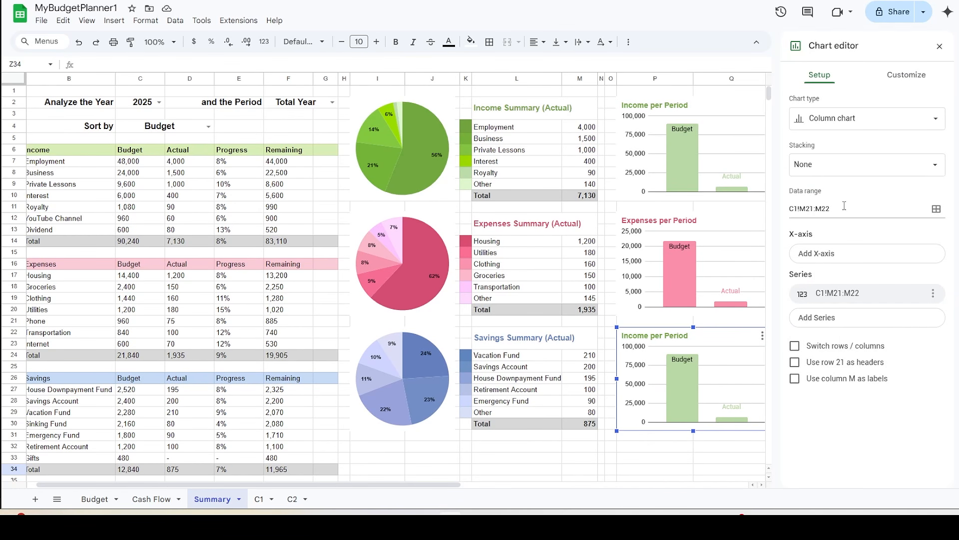
drag(837, 206, 777, 213)
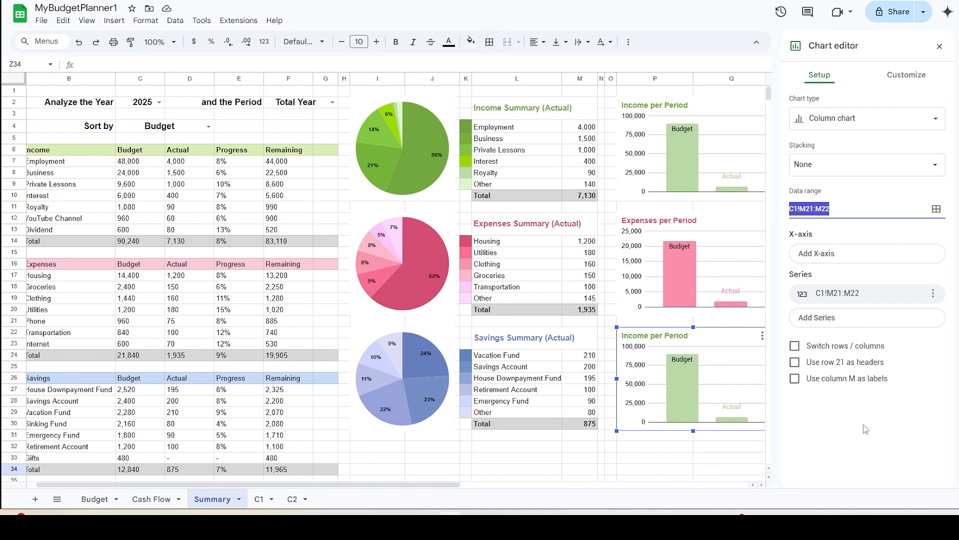
text(C1!O21:O22)
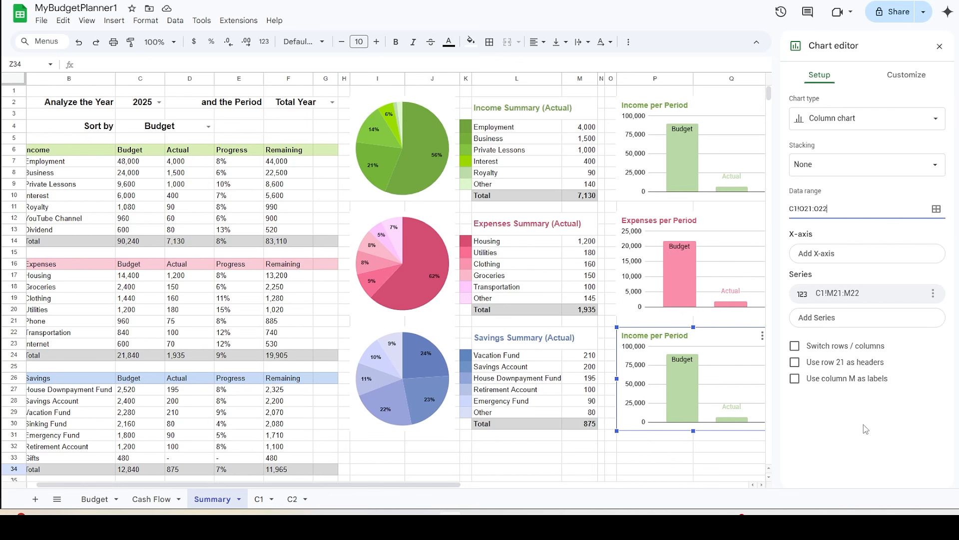
Step: Retitle the chart beside the Savings Summary "Savings per Period" and set its title text color to #578abe
double_click(663, 339)
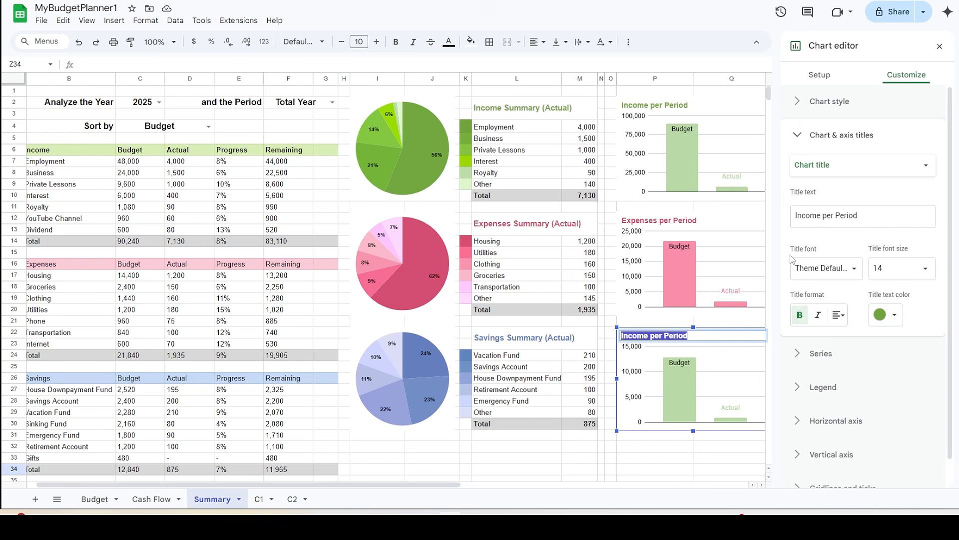
triple_click(864, 214)
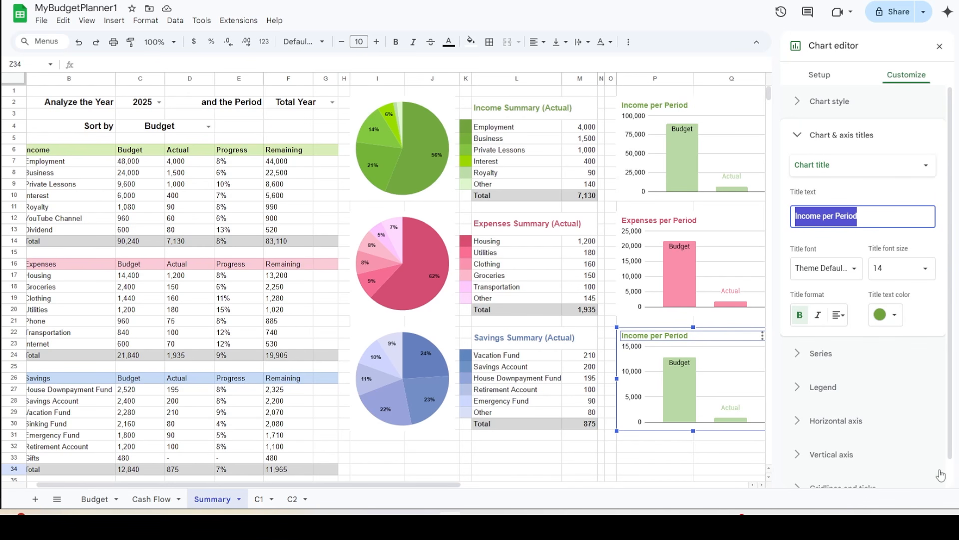
text(Savings per Period)
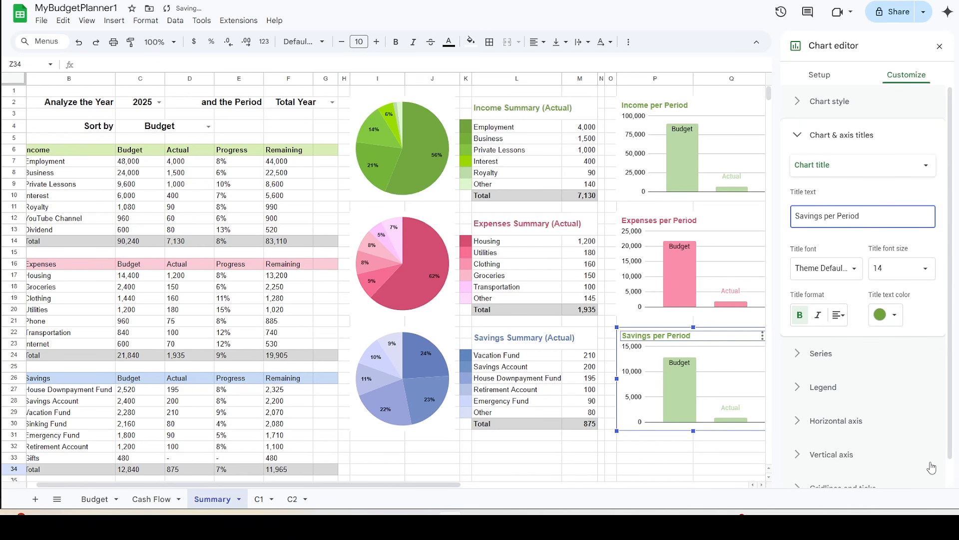
click(893, 318)
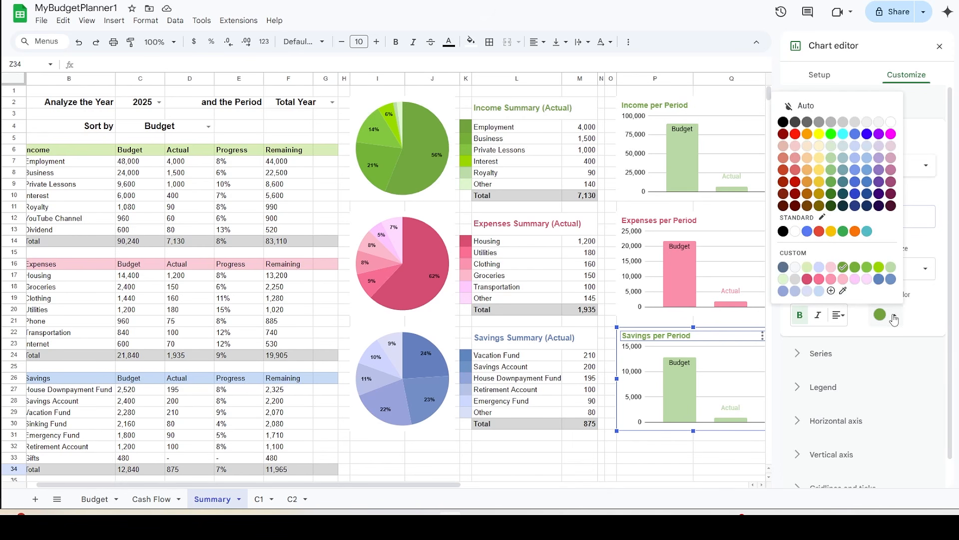
click(830, 291)
text(#578abe)
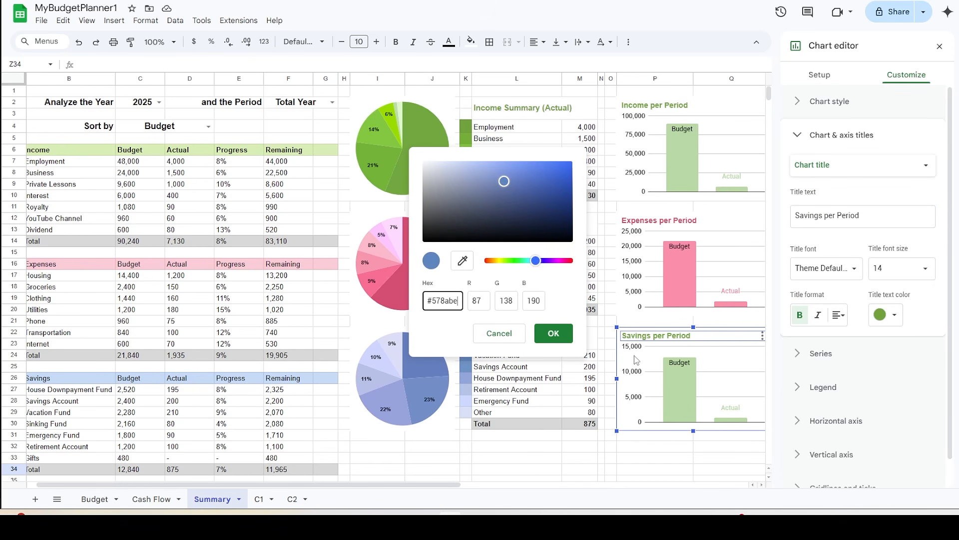
click(553, 333)
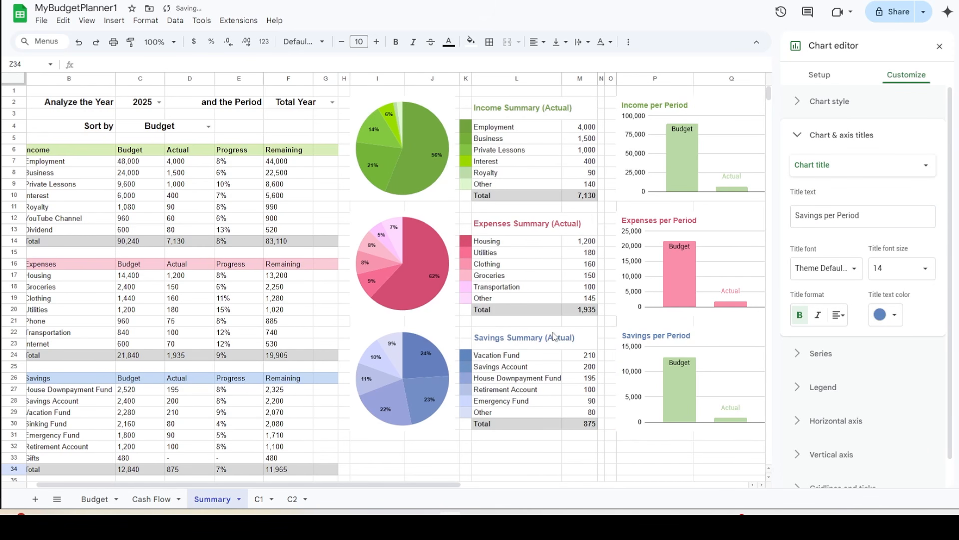
Step: Change the Savings per Period chart's column fill to a custom light blue using the copied hex code, and close the chart editor
click(795, 354)
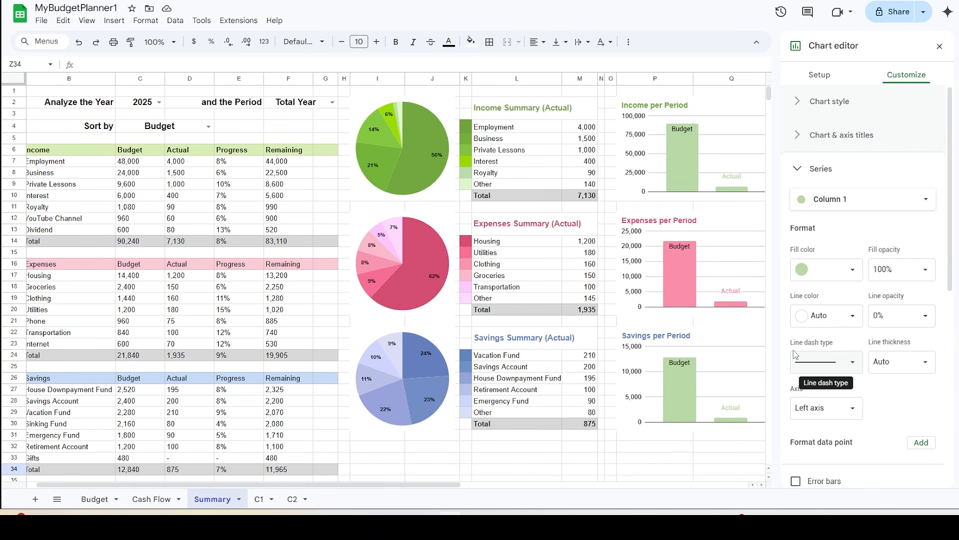
click(853, 270)
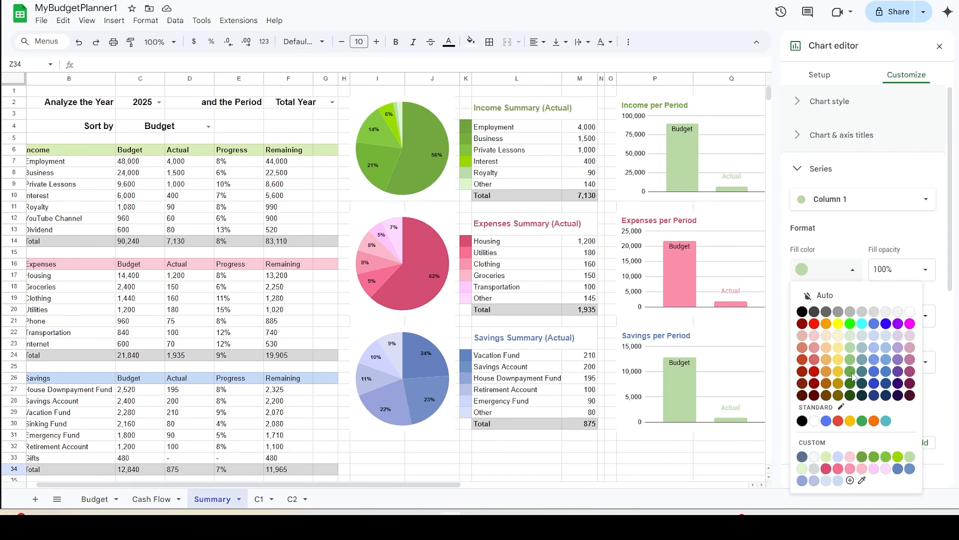
click(849, 481)
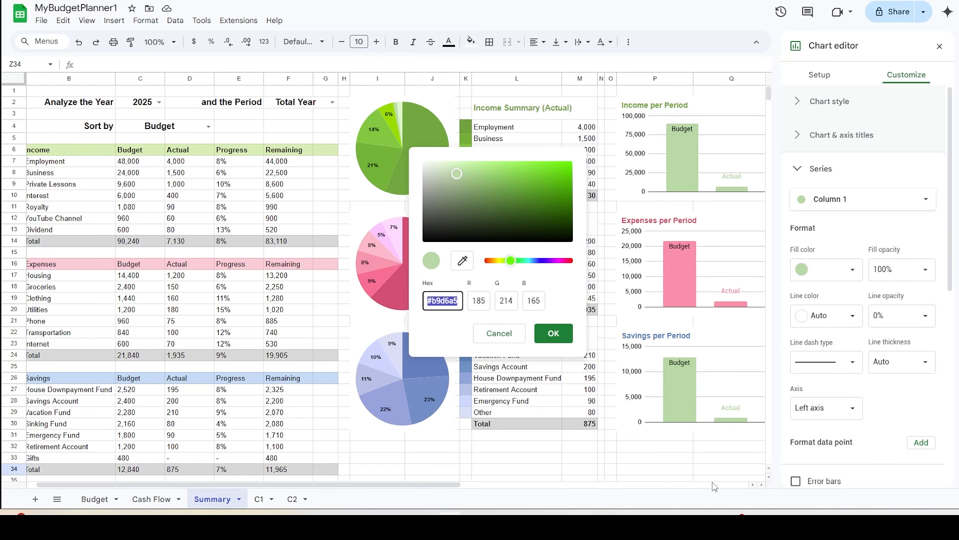
key(ctrl+v)
click(553, 333)
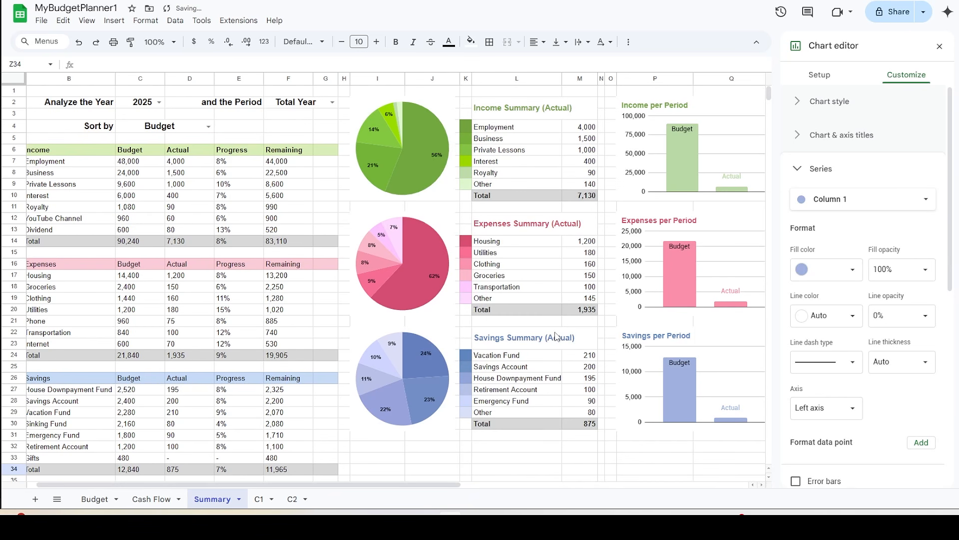
click(938, 47)
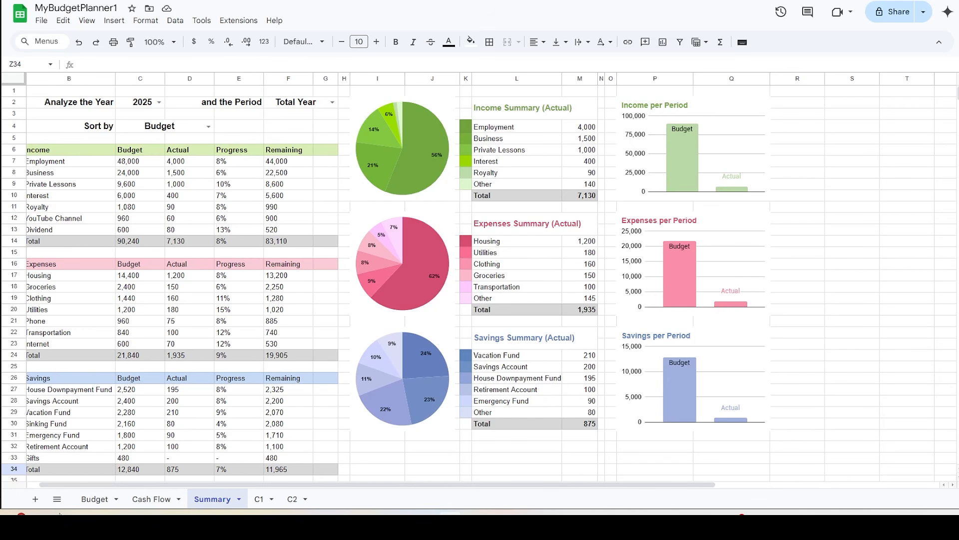
Step: Start a new record on the Cash Flow sheet by entering the date 13-Jan-25 in cell B25
click(151, 499)
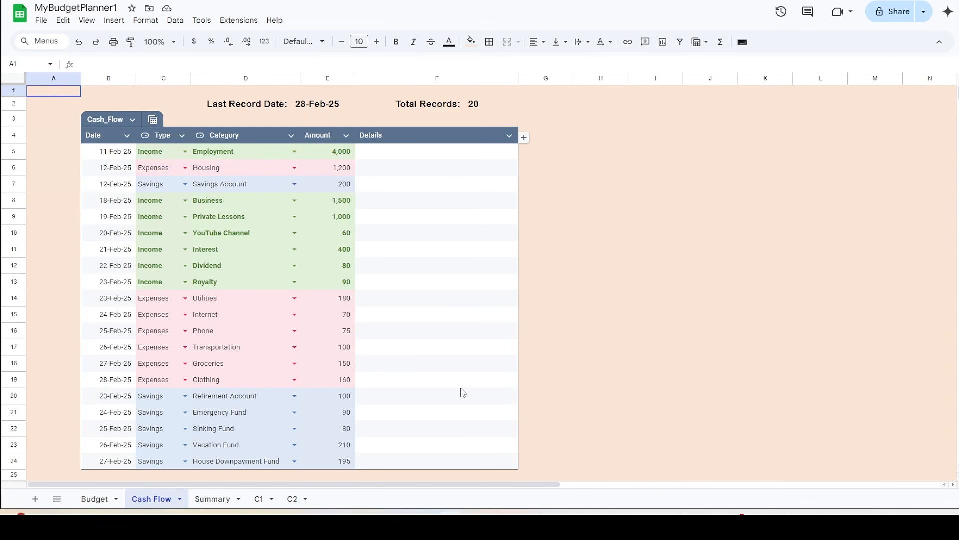
scroll(439, 390, down, 3)
double_click(109, 368)
click(142, 221)
click(76, 285)
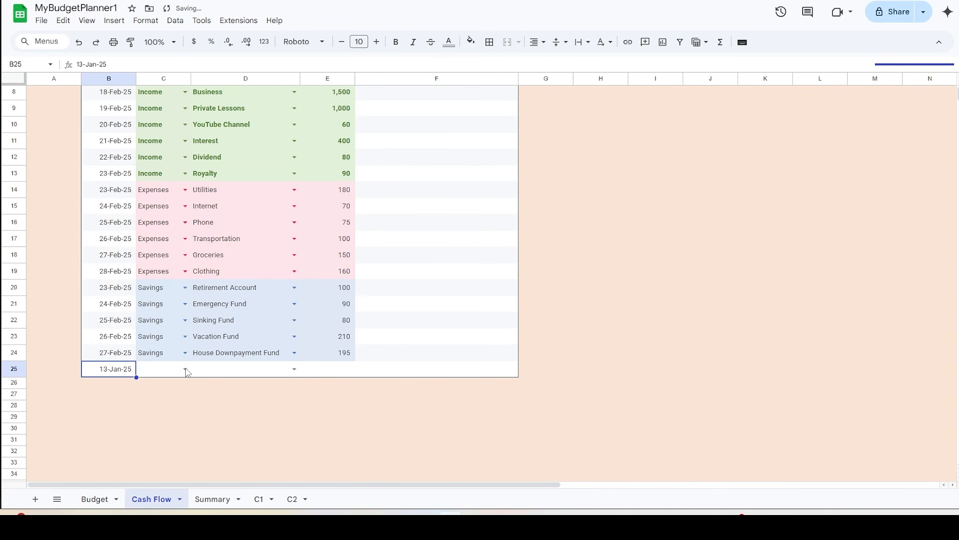
Step: Complete the record in row 25 with type Income, category Employment and amount 3500
click(165, 369)
click(155, 384)
click(294, 368)
click(221, 389)
key(Tab)
text(3500)
Step: Add a record in row 26 dated 14-Jan-25 with type Expenses, category Housing and amount 1200
double_click(111, 383)
click(93, 301)
click(165, 384)
click(155, 416)
click(245, 385)
click(255, 403)
key(Tab)
text(1200)
key(Return)
Step: Add a record in row 27 dated 15-Jan-25 with type Savings, category Savings Account and amount 200
double_click(111, 401)
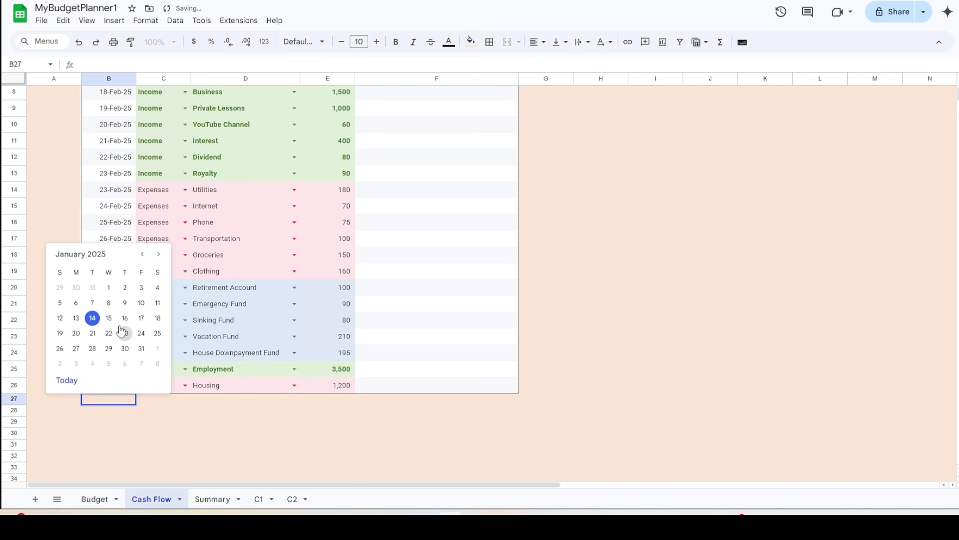
click(107, 317)
click(165, 401)
click(152, 445)
click(295, 401)
click(263, 421)
key(Tab)
text(200)
key(Return)
Step: Add a record in row 28 dated 17-Mar-25 with type Income, category Employment and amount 3500
double_click(116, 421)
click(156, 271)
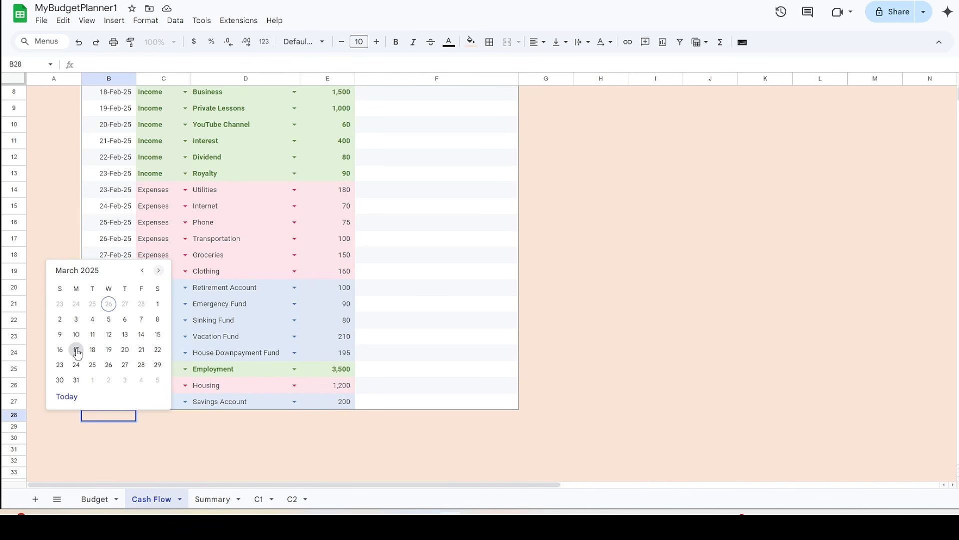
click(75, 349)
click(165, 417)
click(155, 368)
click(295, 418)
click(225, 293)
click(342, 418)
text(3500)
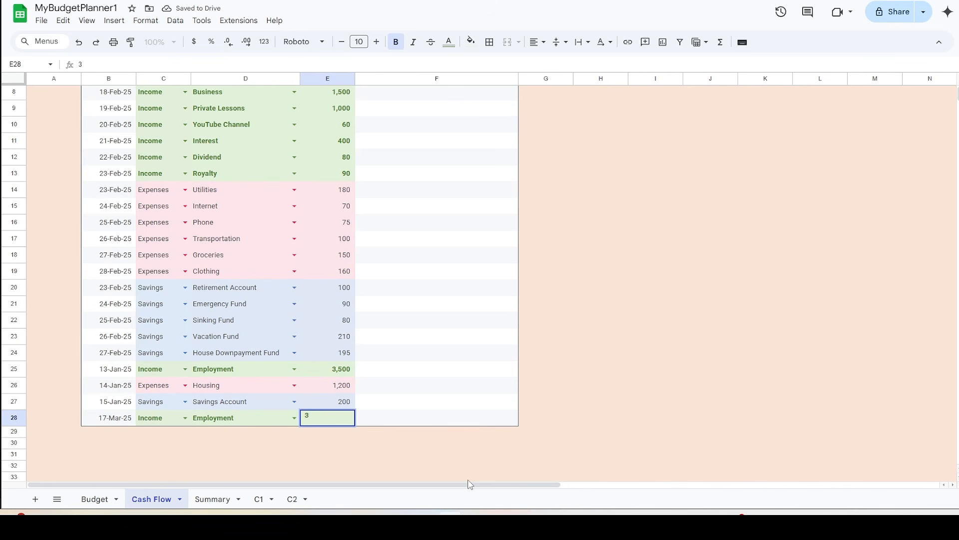
key(Return)
Step: Add a record in row 29 dated 18-Mar-25 with type Expenses, category Housing and amount 1200
double_click(114, 431)
click(97, 370)
click(184, 434)
click(154, 400)
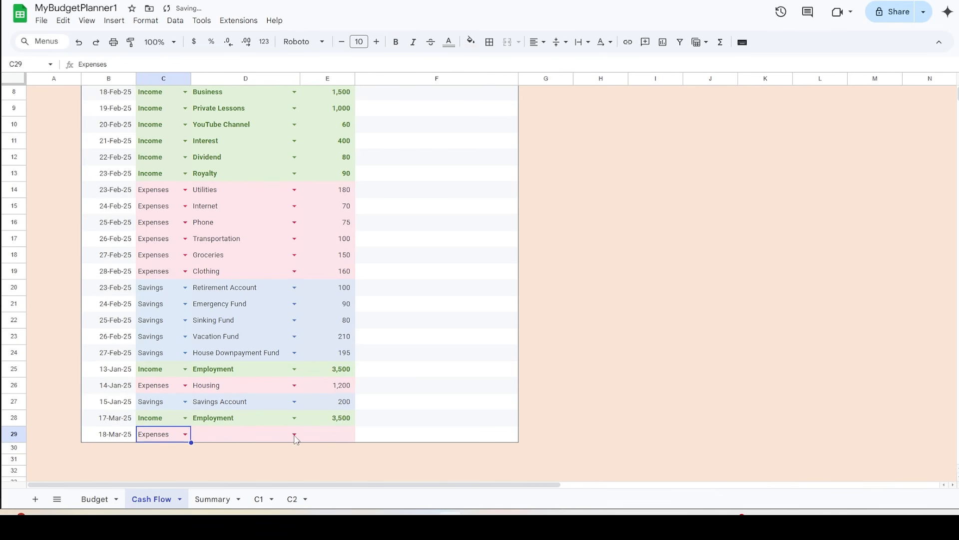
click(295, 434)
click(213, 327)
key(Tab)
text(1200)
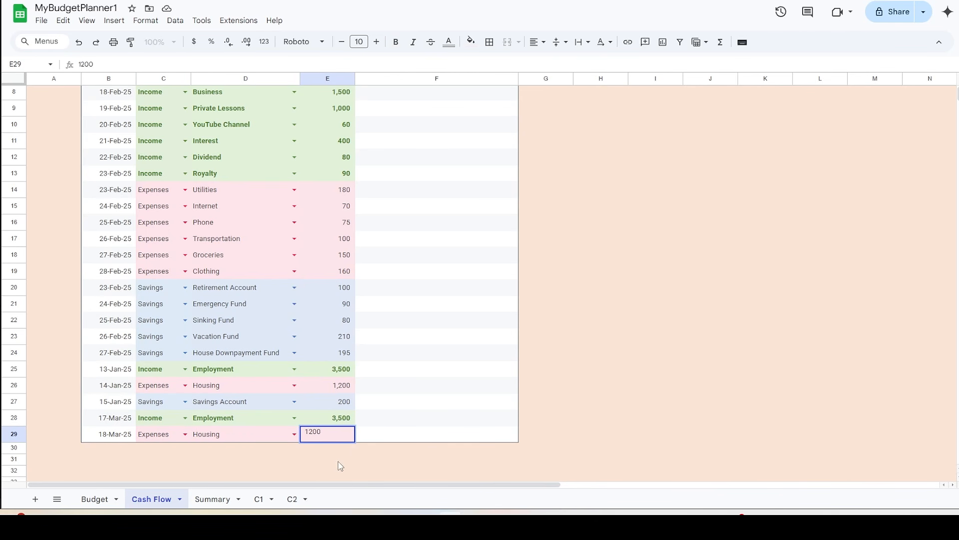
key(Return)
Step: Add a record in row 30 dated 19-Mar-25 with type Savings, category Savings Account and amount 200
double_click(109, 450)
click(107, 382)
click(185, 451)
click(154, 418)
click(294, 452)
click(219, 326)
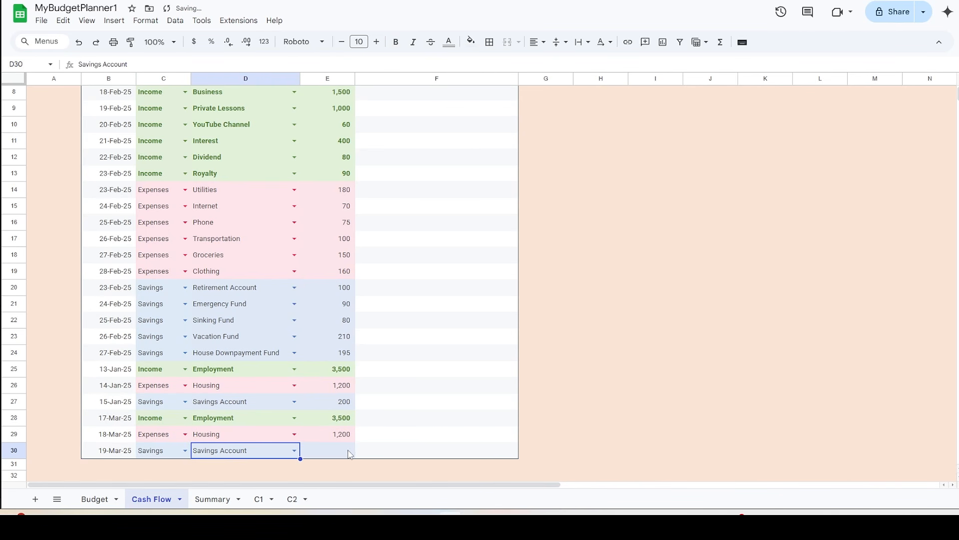
click(342, 453)
text(200)
key(Return)
Step: Add a record in row 31 dated 14-Apr-25 with type Income, category Employment and amount 3500
double_click(113, 467)
click(156, 320)
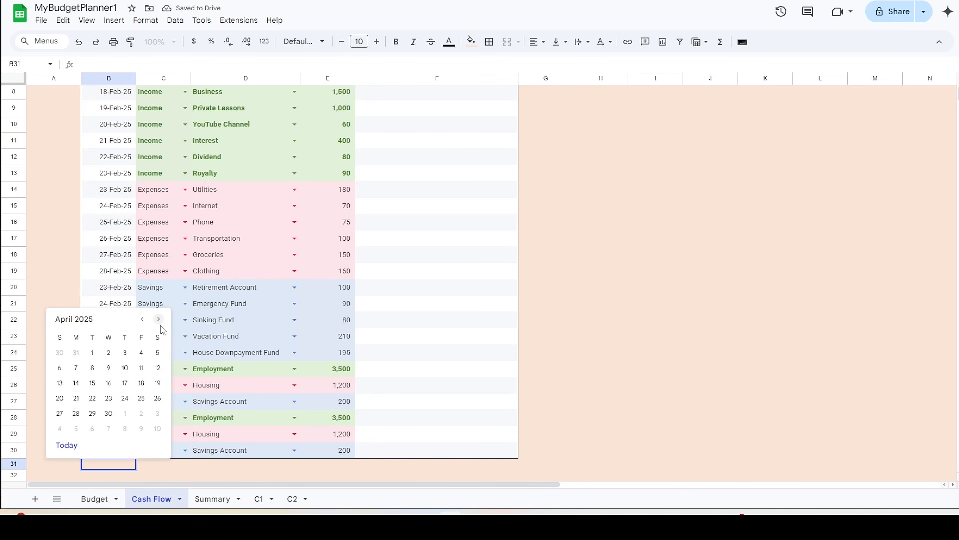
click(77, 383)
click(185, 467)
click(152, 402)
click(222, 465)
click(223, 360)
key(Tab)
text(3500)
key(Return)
Step: Add a record in row 32 dated 15-Apr-25 with type Expenses, category Housing and amount 1200
double_click(110, 319)
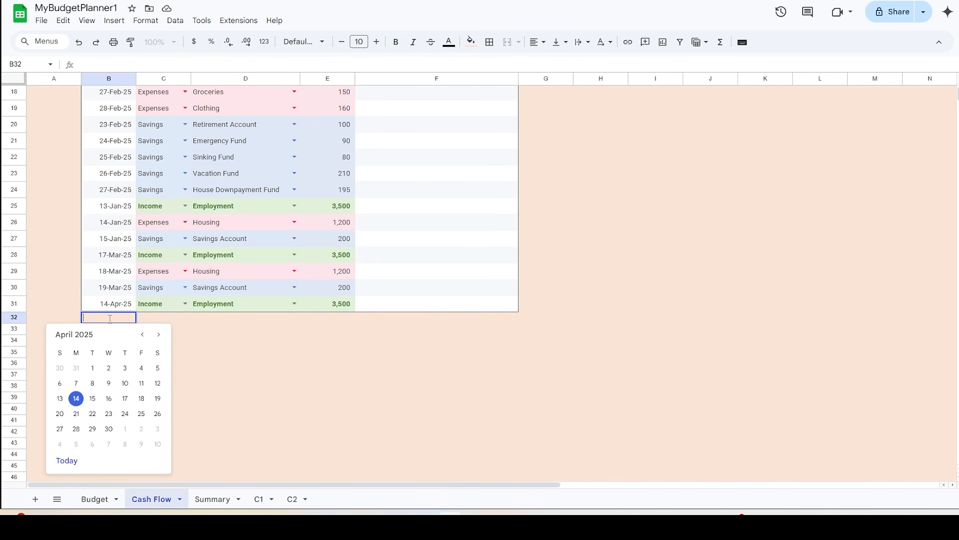
click(93, 400)
click(185, 320)
click(152, 349)
click(294, 320)
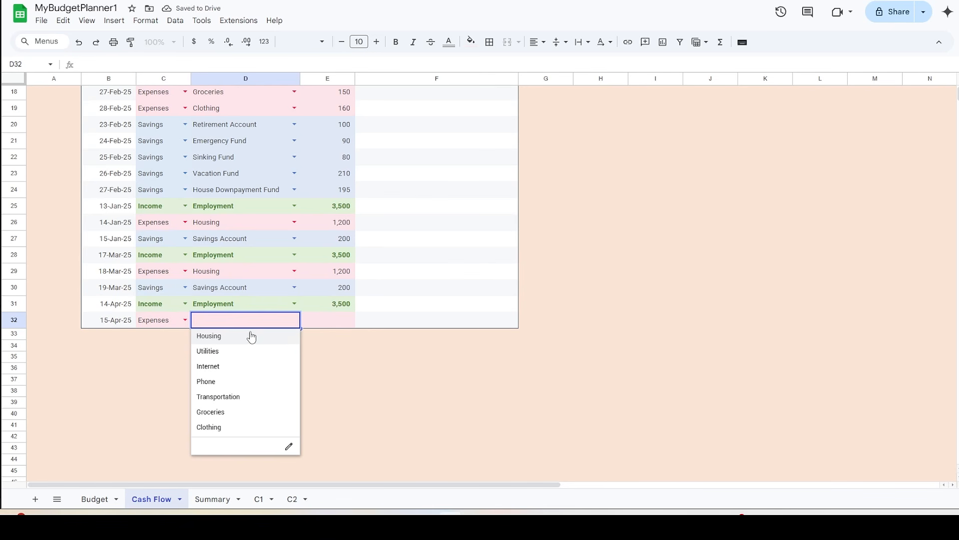
click(225, 335)
key(Tab)
text(1200)
key(Return)
Step: Add a record in row 33 dated 16-Apr-25 with type Savings, category Savings Account and amount 200
double_click(111, 336)
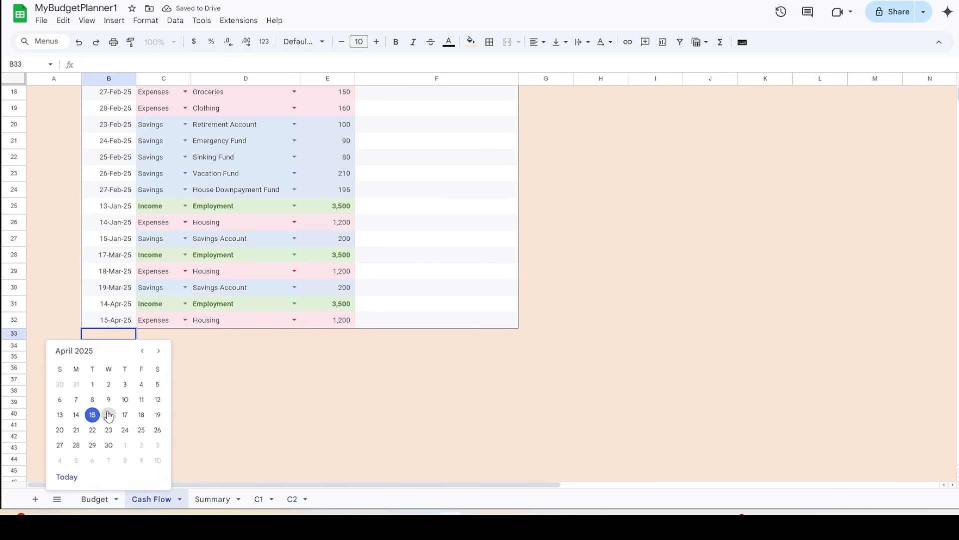
click(108, 416)
click(185, 336)
click(153, 382)
click(295, 336)
click(263, 354)
key(Tab)
text(200)
key(Return)
Step: Add a record in row 34 dated 12-May-25 with type Income, category Employment and amount 3,500
double_click(108, 350)
click(159, 367)
click(76, 430)
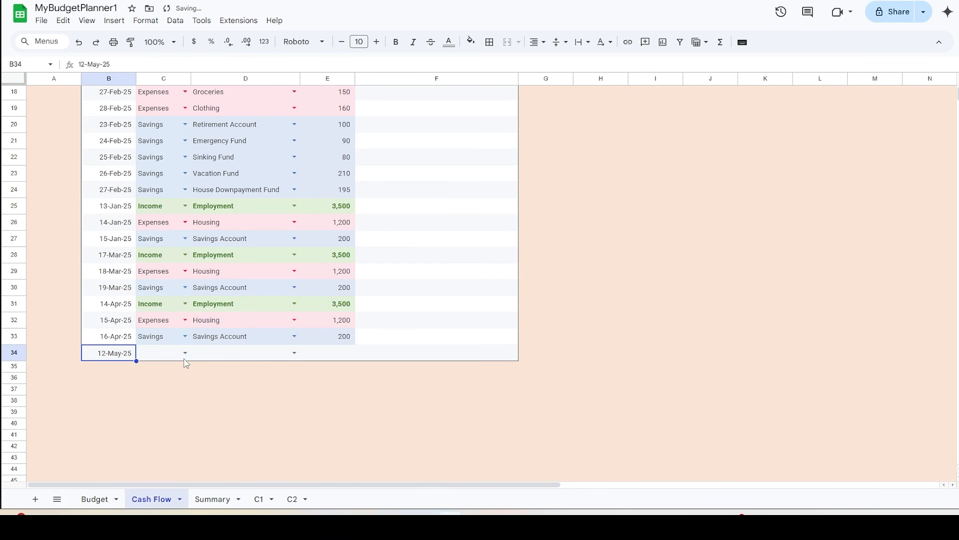
click(185, 352)
click(212, 371)
click(294, 353)
click(268, 370)
key(Tab)
text(3)
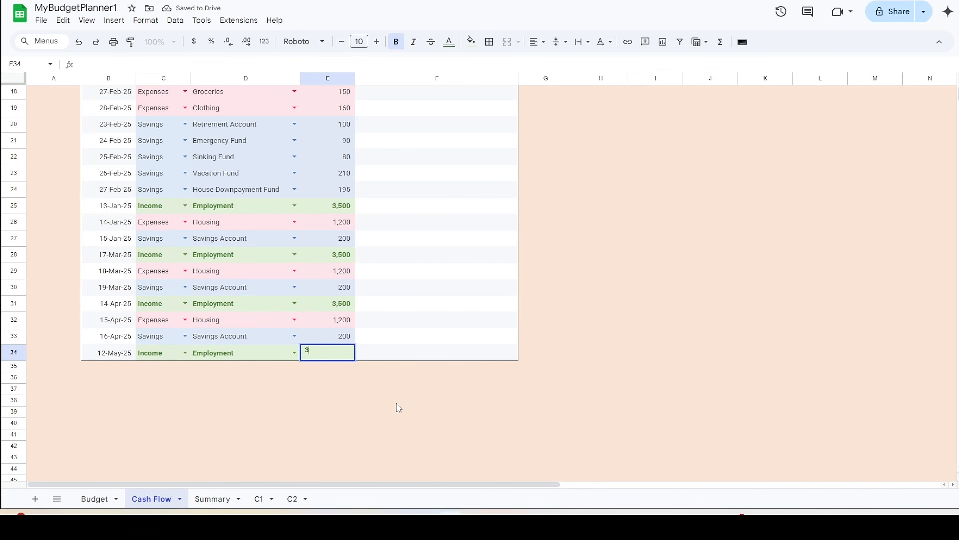
text(,500)
key(Return)
Step: Add a record in row 35 dated 13-May-25 with type Expenses, category Housing and amount 1,200
double_click(106, 368)
click(159, 219)
click(92, 283)
click(185, 369)
click(172, 399)
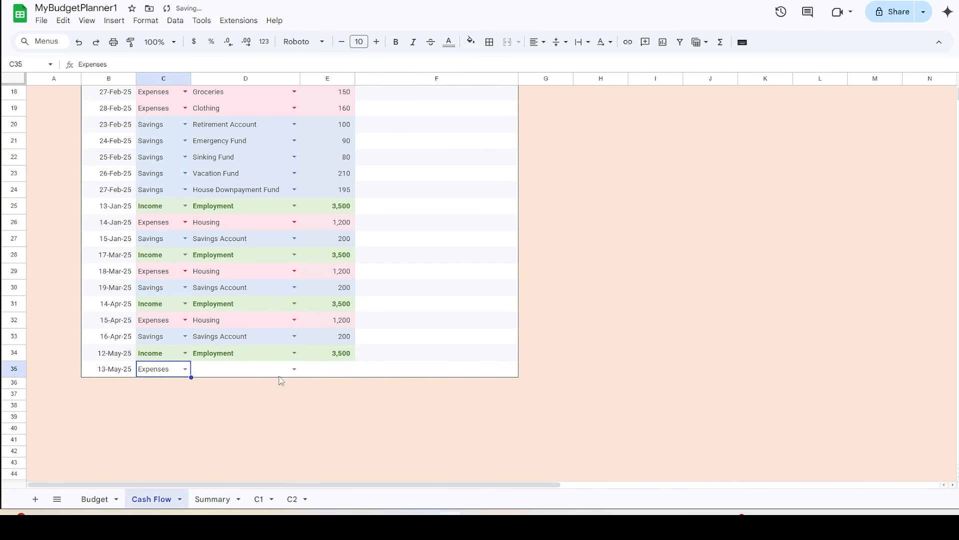
click(295, 369)
click(268, 385)
key(Tab)
text(1)
key(Return)
Step: Add a record in row 36 dated 14-May-25 with type Savings, category Savings Account and amount 200
double_click(113, 390)
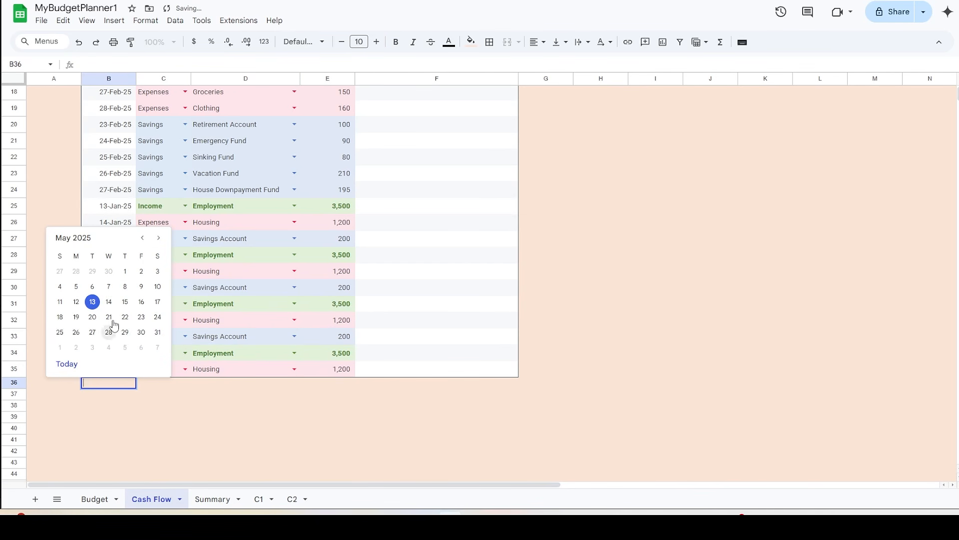
click(92, 300)
click(185, 385)
click(156, 431)
click(294, 384)
click(269, 401)
key(Tab)
text(200)
key(Return)
Step: Add a record in row 37 dated 16-Jun-25 with type Income, category Employment and amount 3600
double_click(109, 398)
click(158, 253)
click(76, 318)
click(185, 401)
click(150, 416)
click(295, 401)
click(215, 416)
click(335, 405)
text(3600)
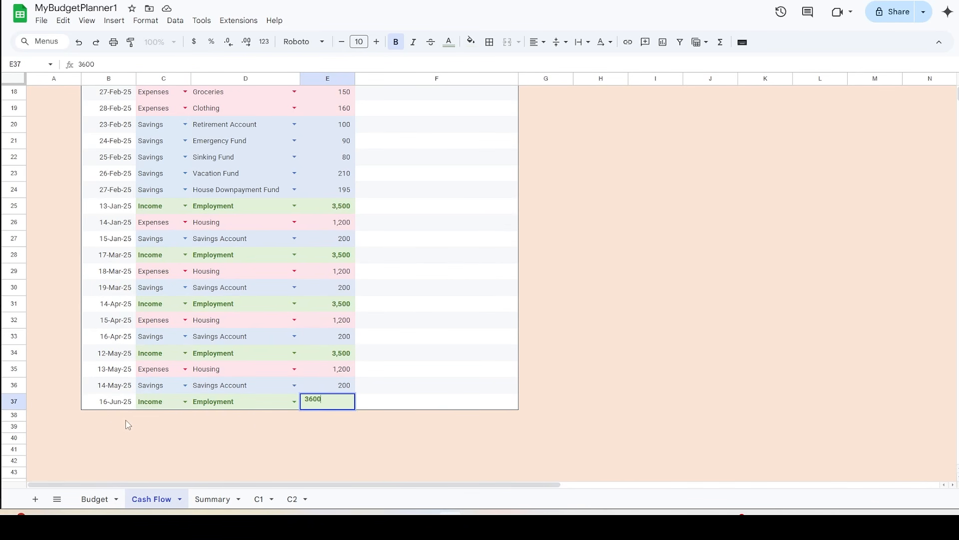
Step: Add a record in row 38 dated 17-Jun-25 with type Expenses, category Housing and amount 1,250
double_click(131, 420)
click(92, 336)
click(185, 418)
click(155, 384)
click(295, 418)
click(242, 311)
key(Tab)
text(1,250)
Step: Add a record in row 39 dated 18-Jun-25 with type Savings, category Savings Account and amount 250
double_click(131, 434)
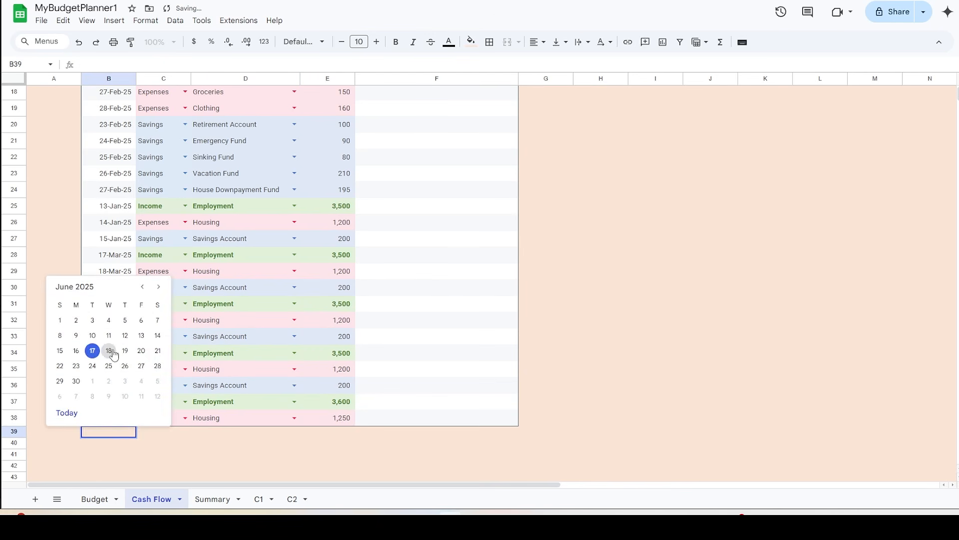
click(108, 351)
click(185, 434)
click(150, 414)
click(295, 434)
click(240, 330)
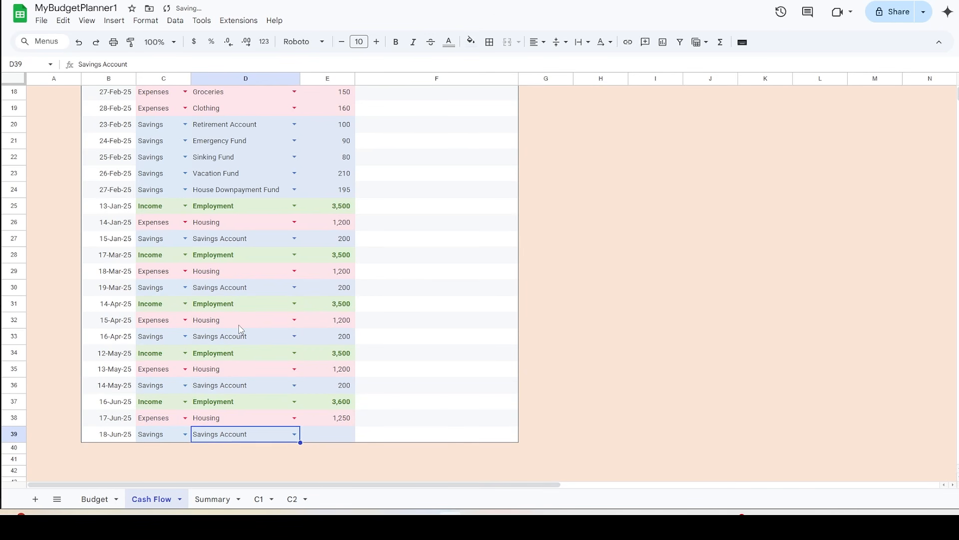
click(338, 433)
text(250)
key(Return)
Step: Add a record in row 40 dated 14-Jul-25 with type Income, category Employment and amount 3700
double_click(120, 447)
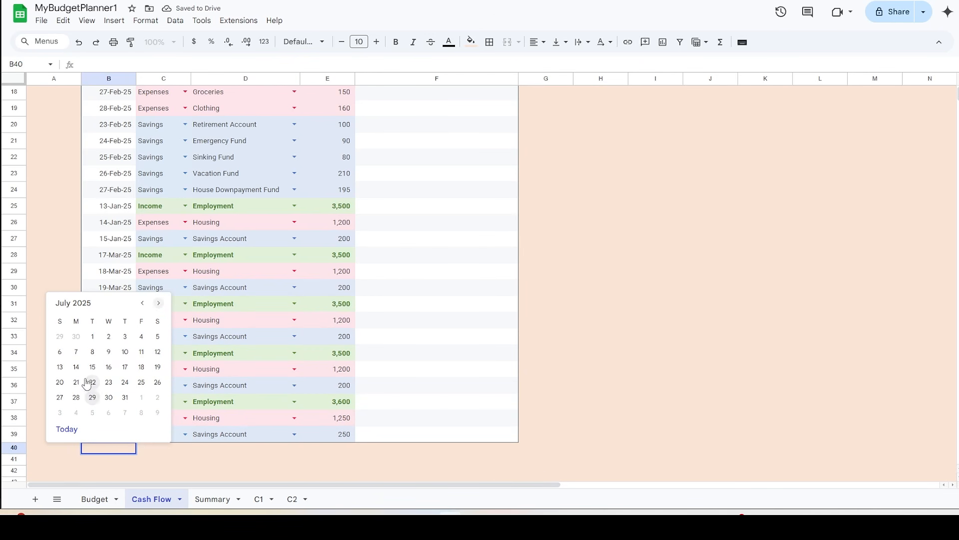
click(76, 366)
click(185, 450)
click(152, 398)
click(295, 450)
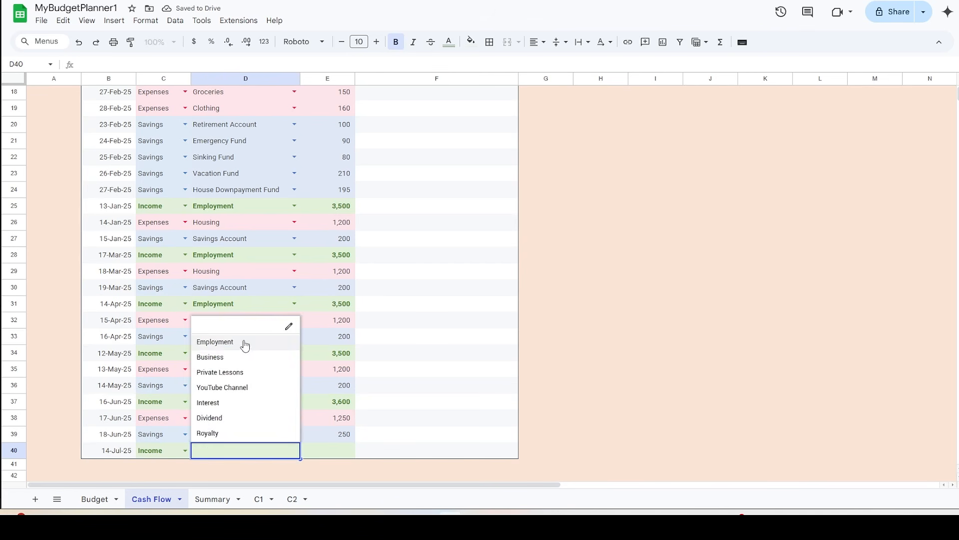
click(245, 342)
key(Tab)
text(3700)
Step: Add a record in row 41 dated 15-Jul-25 with type Expenses, category Housing and amount 1,270
double_click(120, 467)
click(92, 383)
click(185, 466)
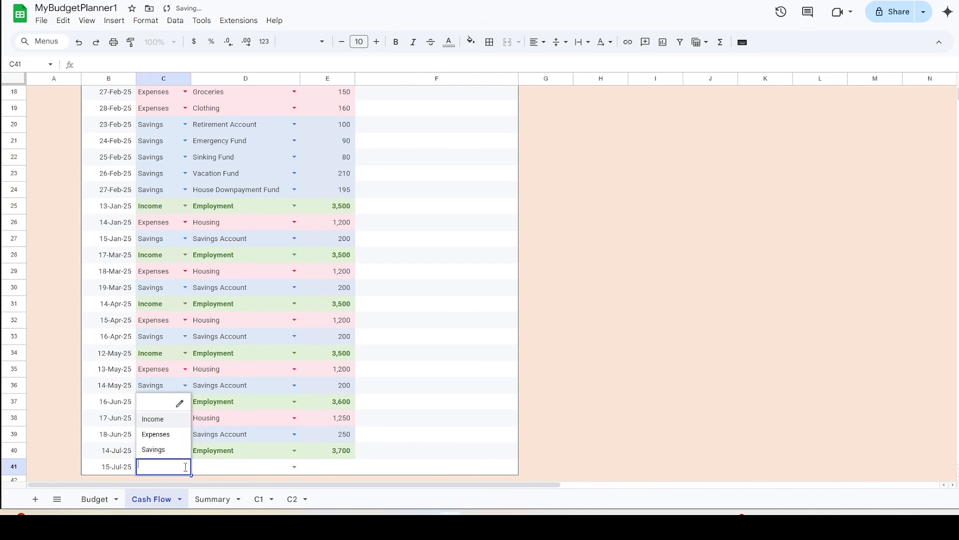
click(156, 434)
click(294, 467)
click(214, 358)
key(Tab)
text(1,270)
key(Return)
Step: Add a record in row 42 dated 16-Jul-25 with type Savings, category Savings Account and amount 260
scroll(210, 469, down, 5)
double_click(118, 314)
click(109, 392)
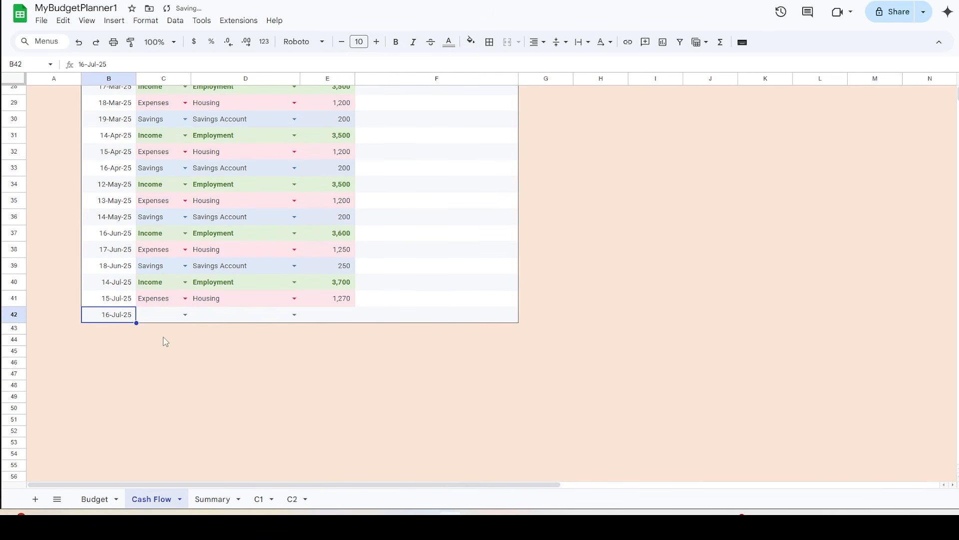
click(185, 314)
click(160, 359)
click(294, 315)
click(256, 331)
key(Tab)
text(26)
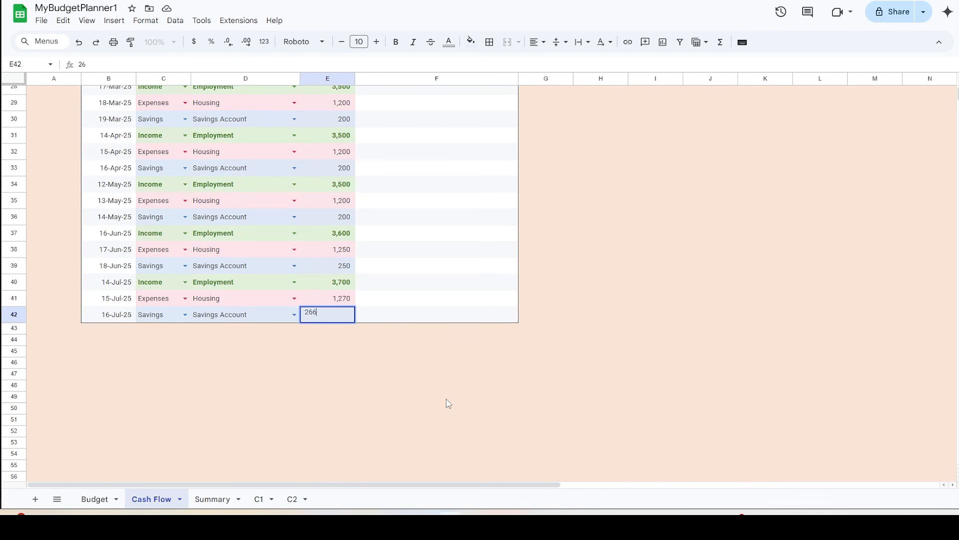
text(0)
key(Return)
Step: Add a record in row 43 dated 18-Aug-25 with type Income, category Employment and amount 3800
double_click(109, 331)
click(163, 345)
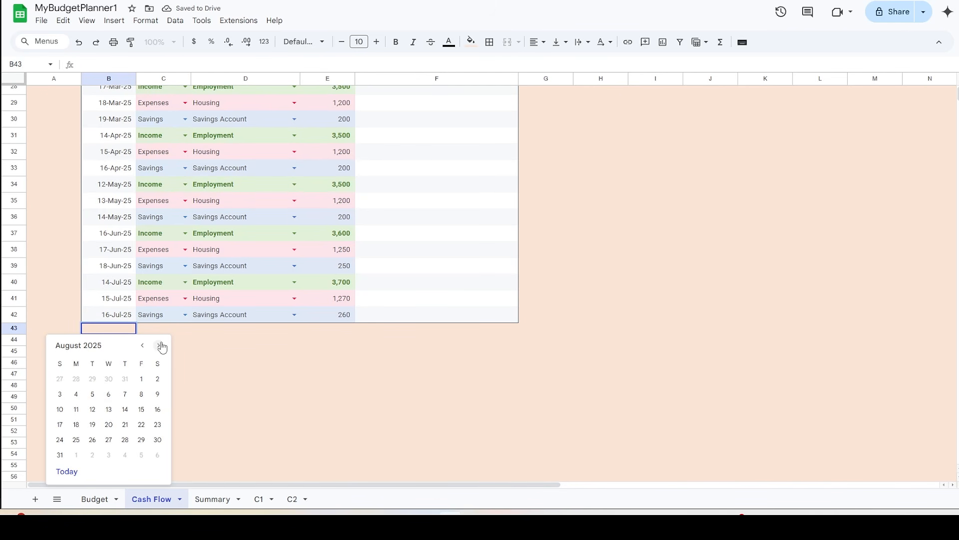
click(74, 422)
click(185, 331)
click(160, 344)
click(294, 331)
click(234, 347)
key(Tab)
text(3800)
key(Return)
Step: Add a record in row 44 dated 19-Aug-25 with type Expenses, category Housing and amount 1280
double_click(110, 346)
click(92, 441)
click(185, 347)
click(158, 377)
click(295, 347)
click(259, 364)
key(Tab)
text(1280)
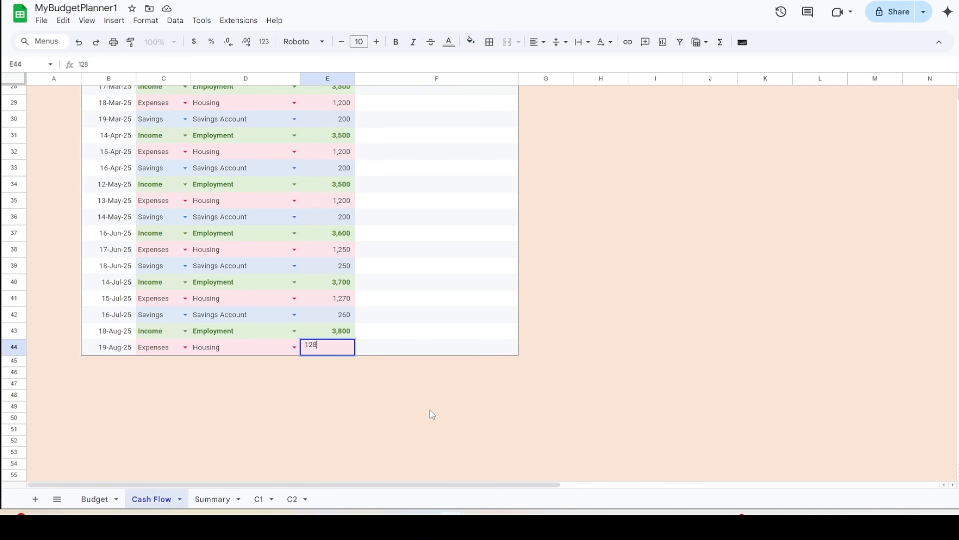
key(Return)
Step: Add a record in row 45 dated 20-Aug-25 with type Savings, category Savings Account and amount 270
double_click(110, 363)
click(107, 294)
click(185, 363)
click(155, 410)
click(292, 363)
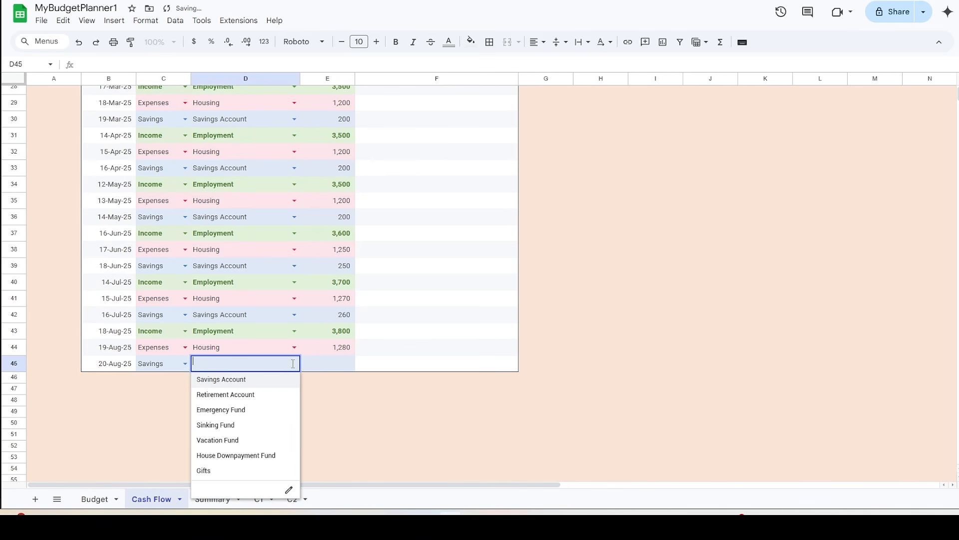
click(256, 384)
click(338, 364)
text(270)
key(Return)
Step: Add a record in row 46 dated 15-Sep-25 with type Income, category Employment and amount 3,900
double_click(110, 377)
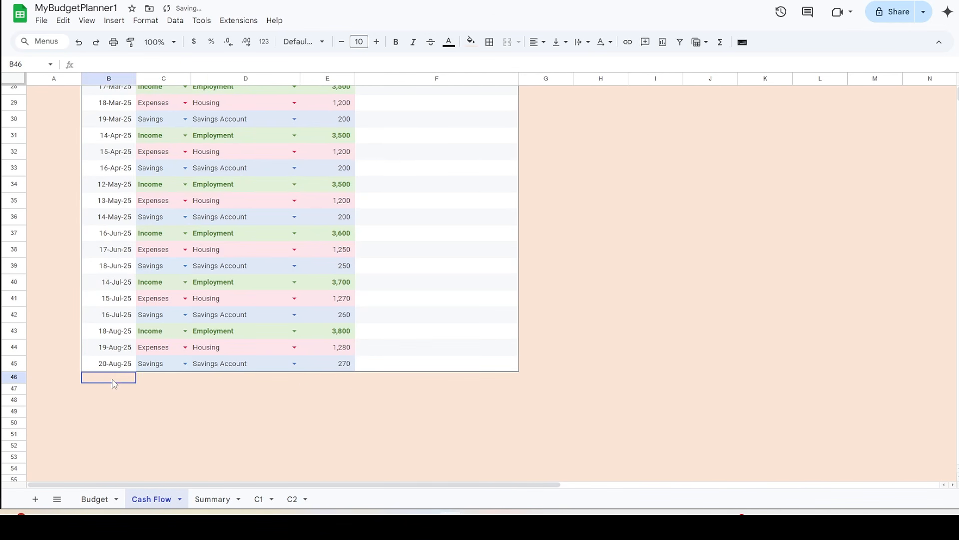
click(76, 297)
click(185, 380)
click(162, 398)
click(295, 380)
click(260, 400)
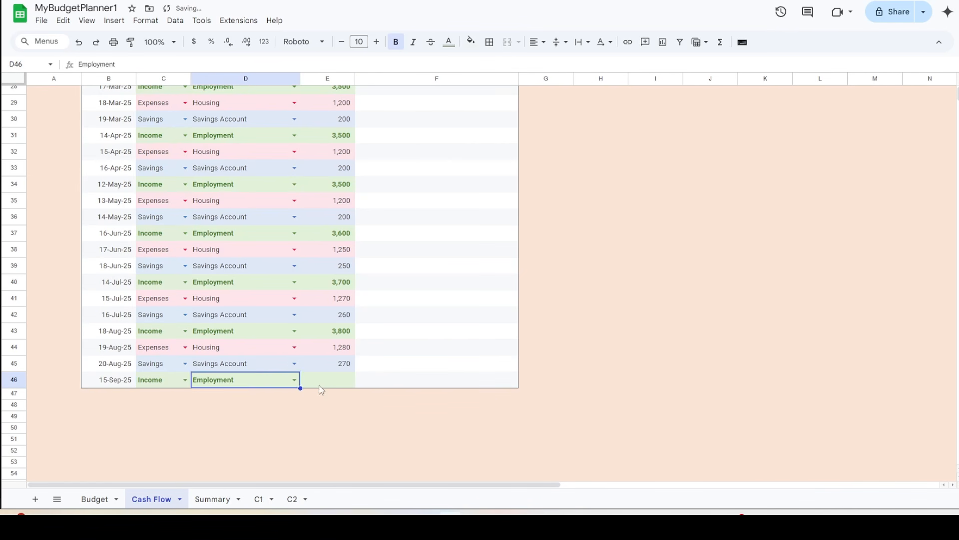
click(336, 381)
text(3)
key(Return)
Step: Add a record in row 47 dated 16-Sep-25 with type Expenses, category Housing and amount 1290
double_click(109, 395)
click(90, 313)
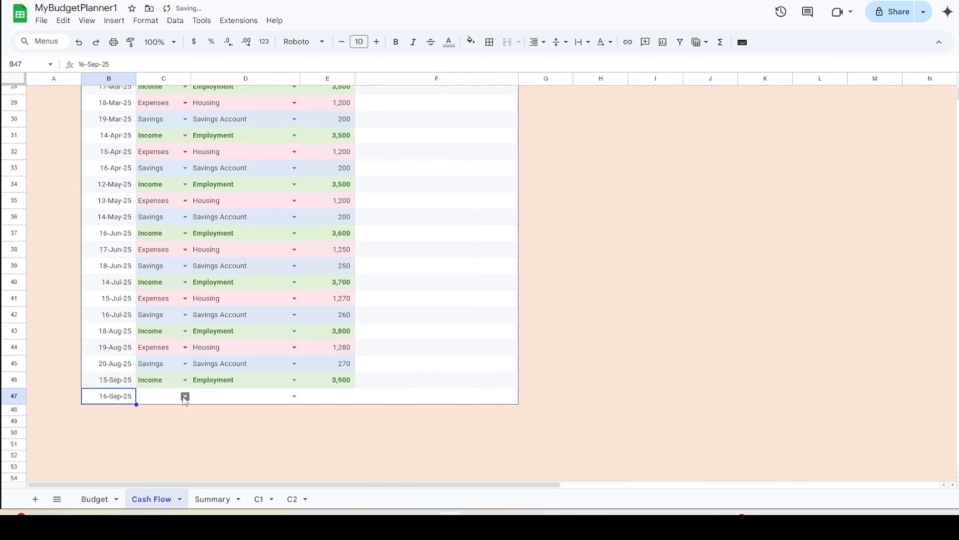
click(185, 396)
click(155, 428)
click(295, 396)
click(269, 412)
click(327, 395)
text(1290)
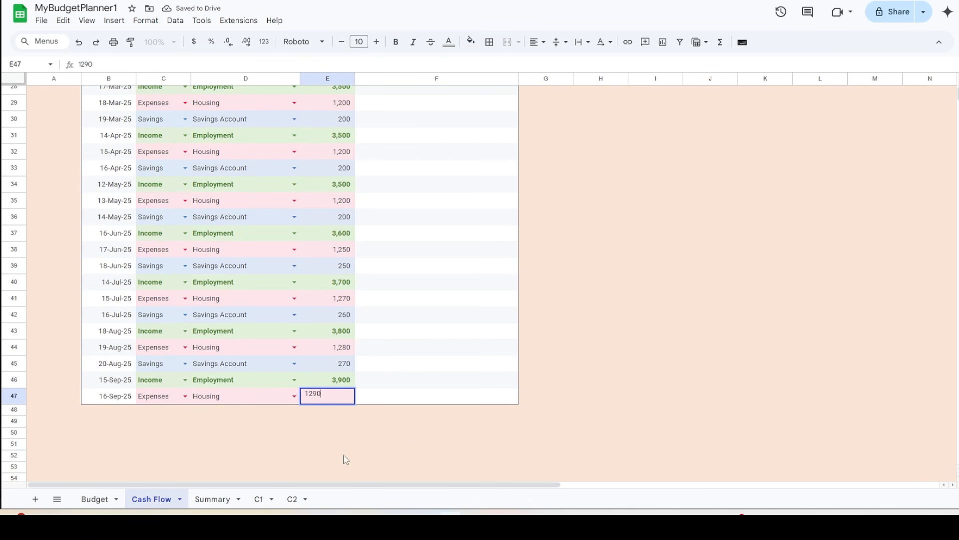
key(Return)
Step: Add a record in row 48 dated 17-Sep-25 with type Savings, category Savings Account and amount 280
double_click(109, 410)
click(109, 332)
click(184, 411)
click(153, 394)
click(294, 411)
click(243, 303)
click(327, 412)
text(280)
key(Return)
Step: Add a record in row 49 dated 13-Oct-25 with type Income, category Employment and amount 4000
double_click(108, 429)
click(156, 285)
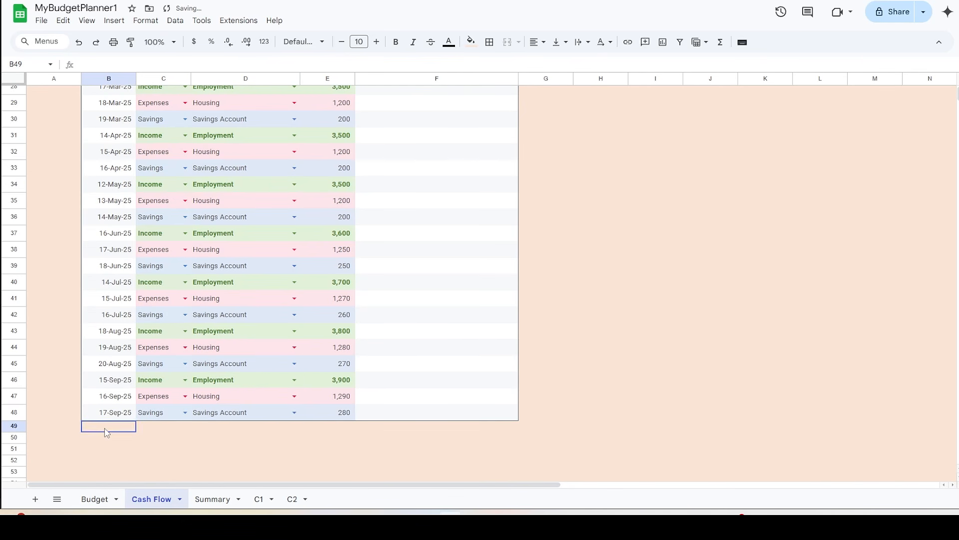
click(77, 346)
click(185, 428)
click(152, 379)
click(295, 428)
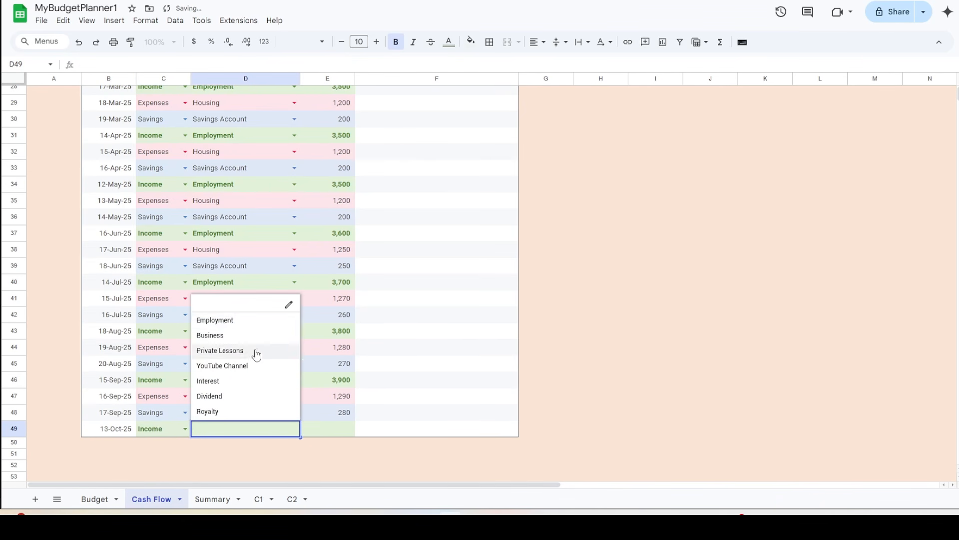
click(215, 319)
click(327, 429)
text(4000)
key(Return)
Step: Add a record in row 50 dated 14-Oct-25 with type Expenses, category Housing and amount 1290
double_click(108, 444)
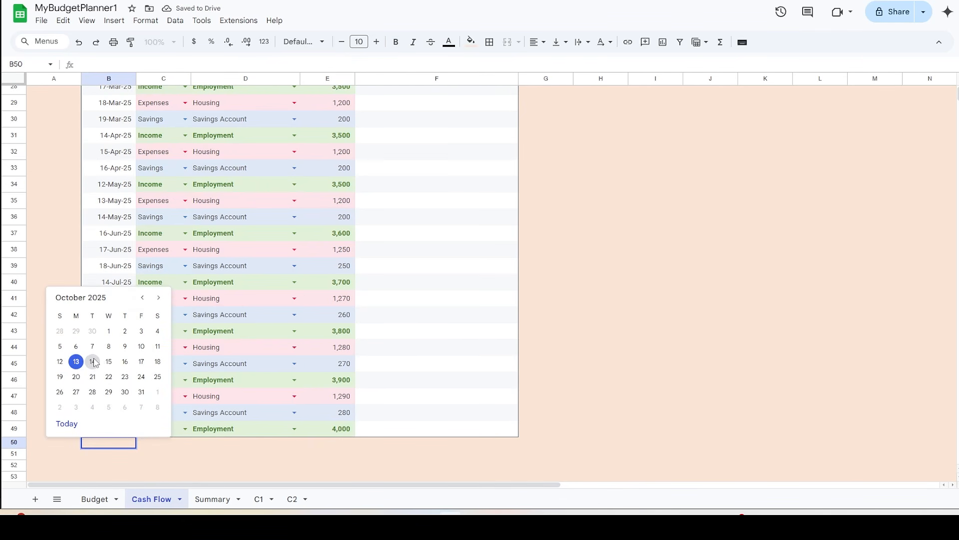
click(93, 361)
click(185, 444)
click(153, 412)
click(294, 444)
key(Return)
click(327, 444)
text(1290)
key(Return)
Step: Add a record in row 51 dated 15-Oct-25 with type Savings, category Savings Account and amount 290
scroll(565, 460, down, 3)
double_click(108, 297)
click(90, 377)
click(184, 298)
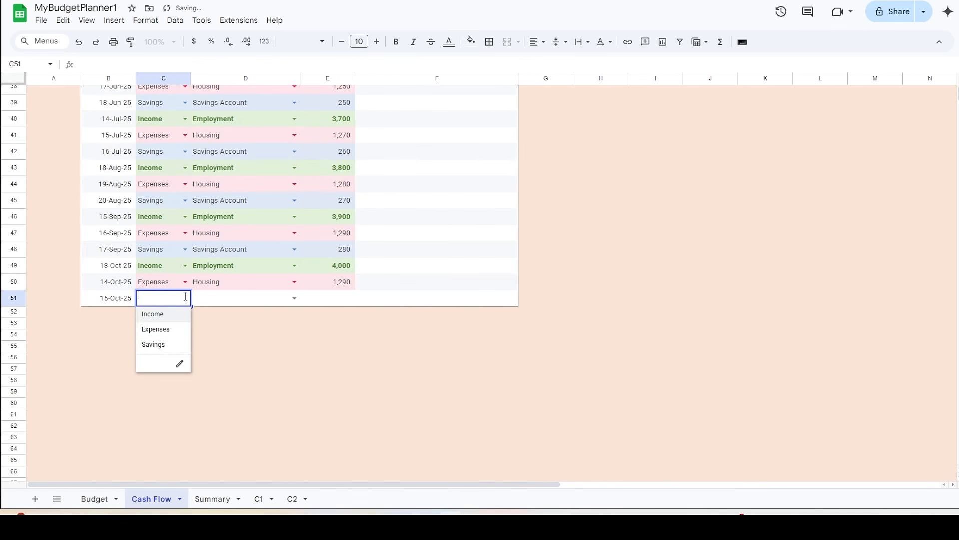
click(152, 344)
click(295, 298)
click(269, 314)
click(328, 297)
text(290)
key(Return)
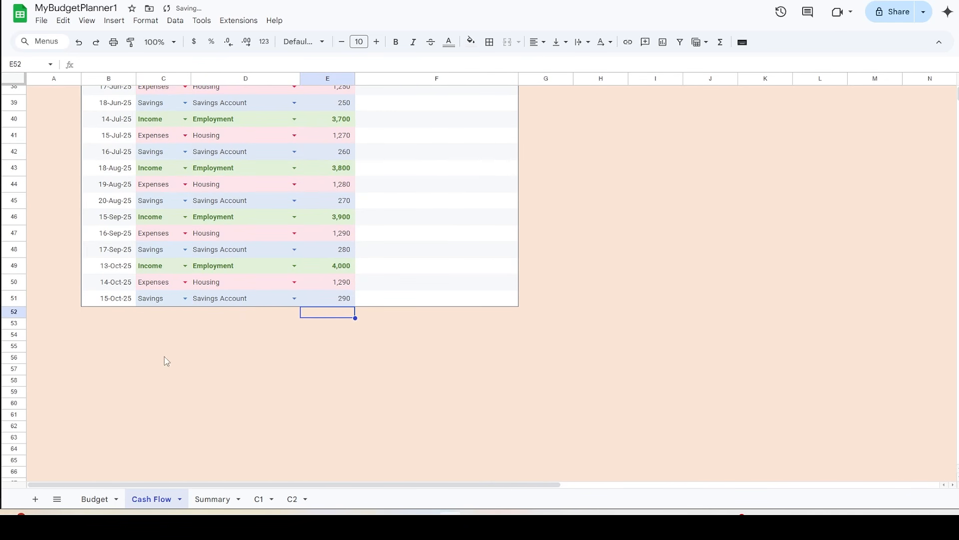
Step: Add a record in row 52 dated 17-Nov-25 with type Income, category Employment and amount 3,900
double_click(108, 315)
click(156, 336)
click(77, 411)
click(184, 314)
click(165, 332)
click(294, 314)
click(255, 332)
key(Tab)
text(3,900)
key(Return)
Step: Add a record in row 53 dated 18-Nov-25 with type Expenses, category Housing and amount 1280
double_click(114, 332)
click(95, 427)
click(185, 331)
click(156, 365)
click(294, 330)
click(270, 348)
click(338, 331)
text(1280)
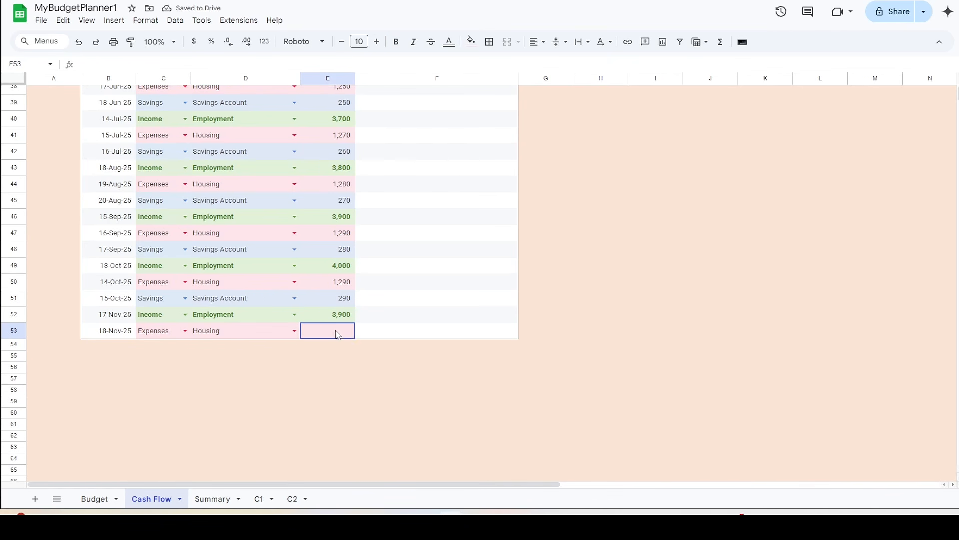
key(Return)
Step: Add a record in row 54 dated 19-Nov-25 with type Savings, category Savings Account and amount 280
double_click(114, 347)
click(110, 438)
click(185, 347)
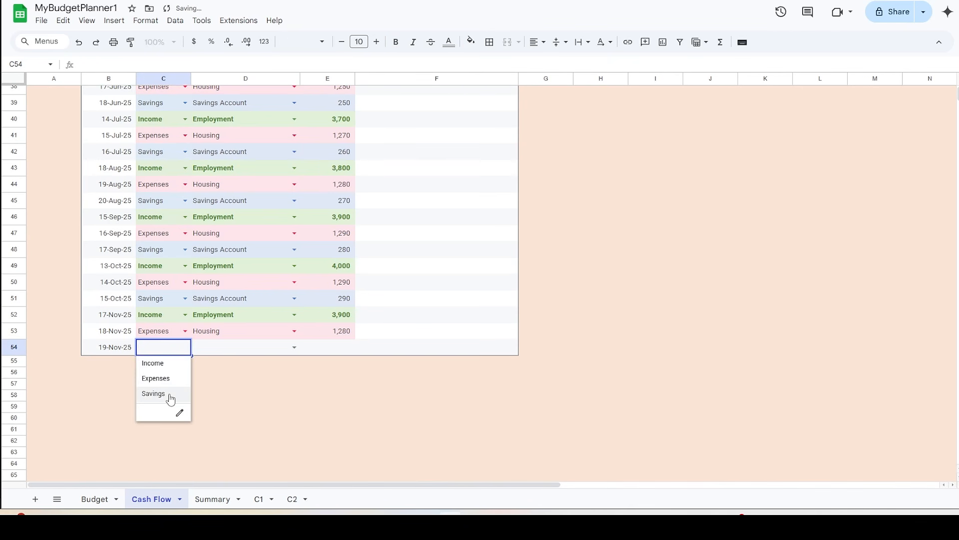
click(155, 394)
click(294, 347)
click(270, 363)
click(338, 347)
text(280)
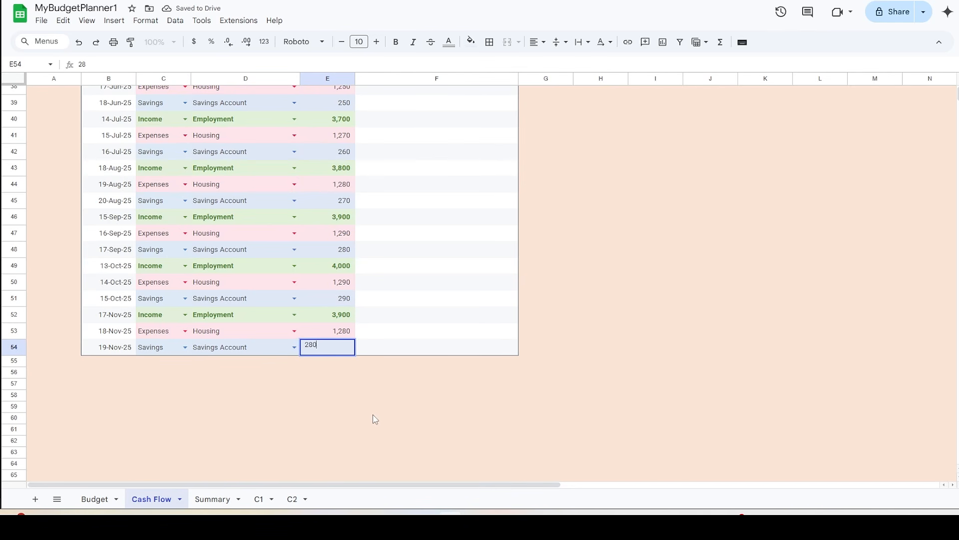
Step: Add a record in row 55 dated 15-Dec-25 with type Income, category Employment and amount 4000
double_click(109, 361)
click(158, 218)
click(76, 279)
click(184, 363)
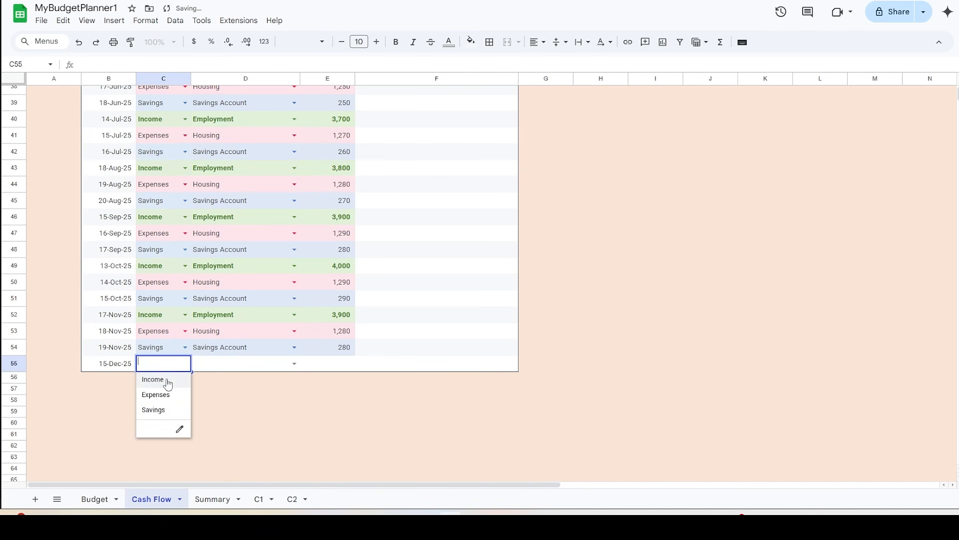
click(159, 378)
click(294, 363)
click(220, 378)
click(336, 370)
text(4000)
key(Return)
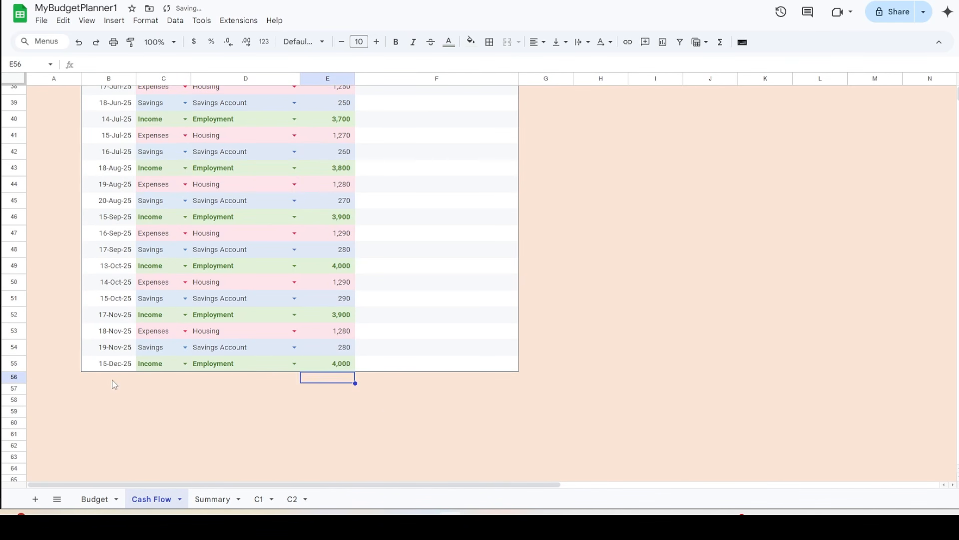
Step: Add a record in row 56 dated 16-Dec-25 with type Expenses, category Housing and amount 1,270
double_click(109, 379)
click(90, 298)
click(186, 378)
click(156, 410)
click(294, 380)
click(249, 394)
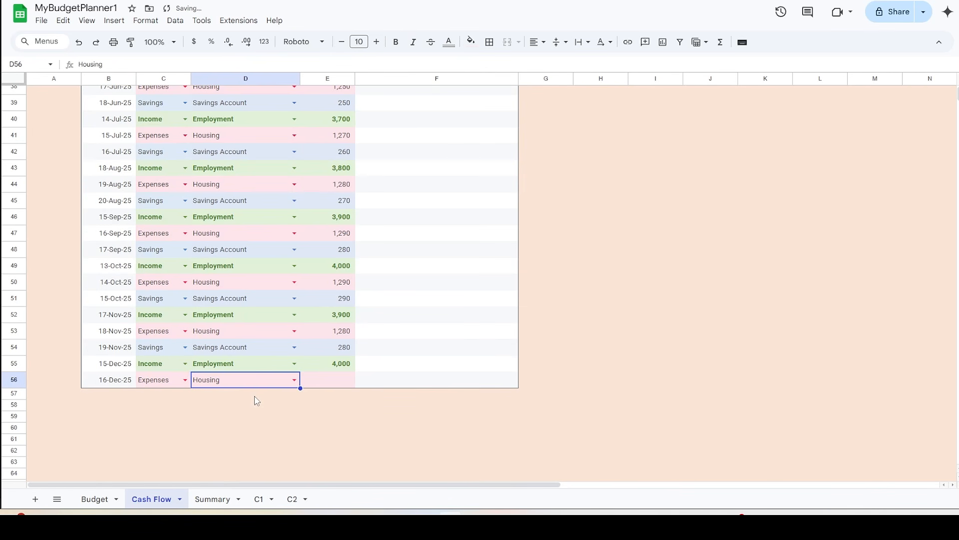
click(327, 380)
text(1,270)
key(Return)
Step: Add a record in row 57 dated 17-Dec-25 with type Savings, category Savings Account and amount 300
double_click(109, 395)
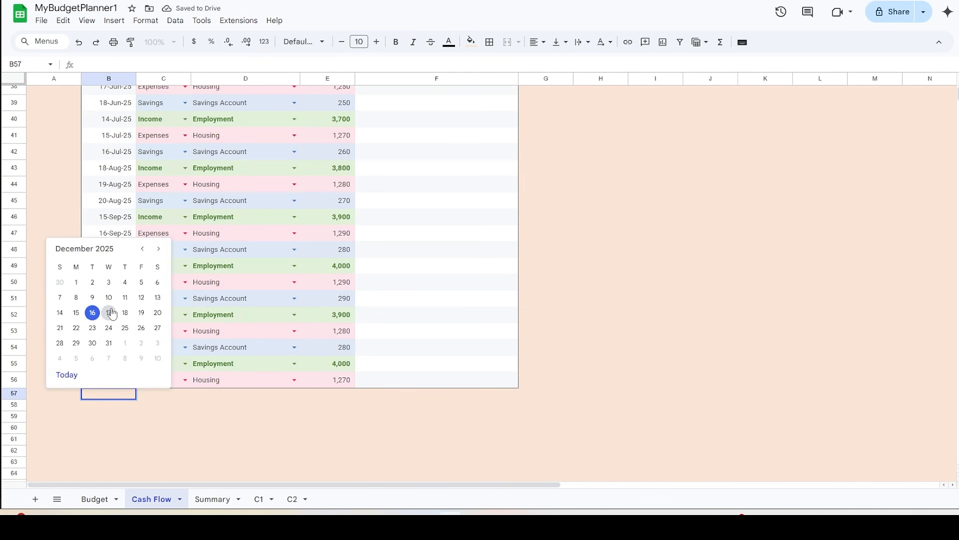
click(110, 312)
click(185, 395)
click(155, 442)
click(294, 396)
click(252, 412)
click(315, 400)
text(300)
key(Return)
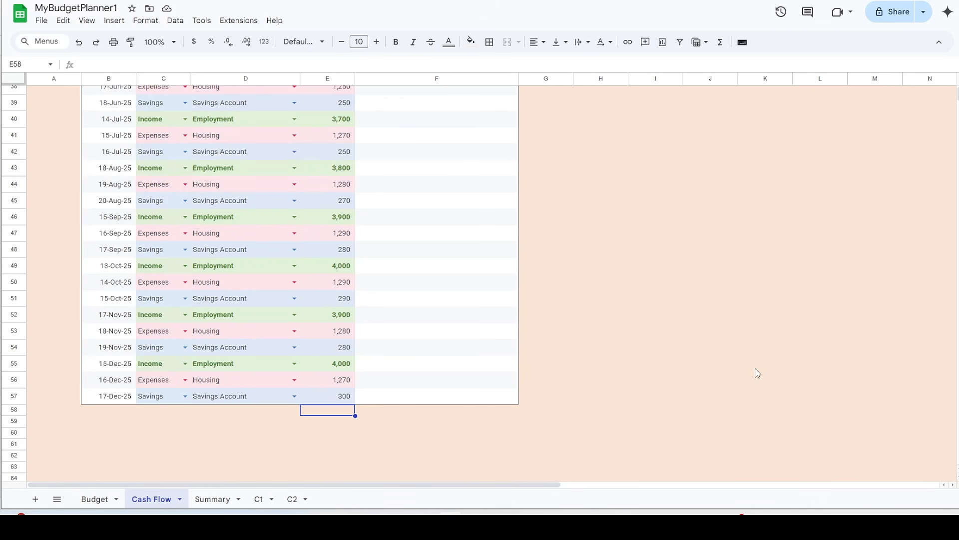
Step: Label cell L24 of the C1 sheet "For monthly charts:"
click(259, 500)
click(658, 356)
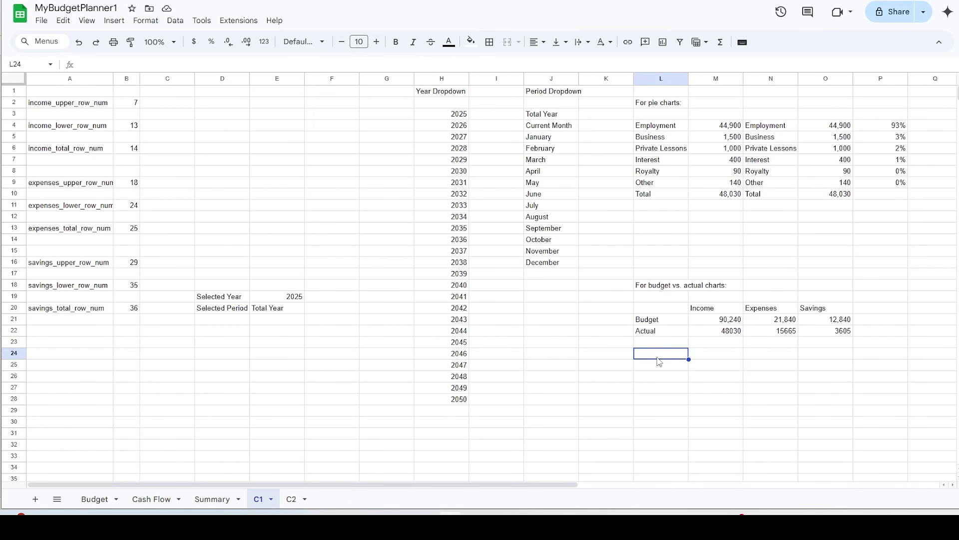
click(616, 61)
text(For monthly charts:)
Step: Enter a QUERY formula in J26 summing Cash Flow Income by month for selected_year and selected_period, with headings Month and Monthly Income
click(552, 378)
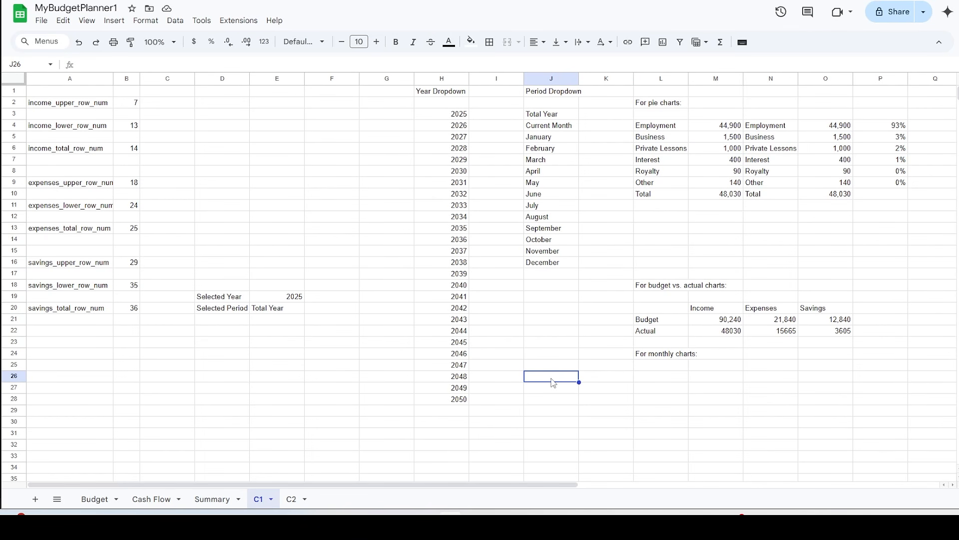
click(495, 64)
text(= QUERY( ARRAYFORMULA( { TEXT('Cash Flow'!B5:B, "MMMM"),  IF(selected_period <> "Total Year", IF(('Cash Flow'!C5:C = "Income") * (YEAR('Cash Flow'!B5:B) = selected_year) * (MONTH('Cash Flow'!B5:B)=selected_period), 'Cash Flow'!E5:E, 0), IF(('Cash Flow'!C5:C = "Income") * (YEAR('Cash Flow'!B5:B) = selected_year), 'Cash Flow'!E5:E, 0)),  MONTH('Cash Flow'!B5:B)  } ), "SELECT Col1, SUM(Col2), Col3 WHERE Col2 > 0 GROUP BY Col1, Col3 ORDER BY Col3 ASC LABEL Col1 'Month', SUM(Col2) 'Monthly Income'", 0 ))
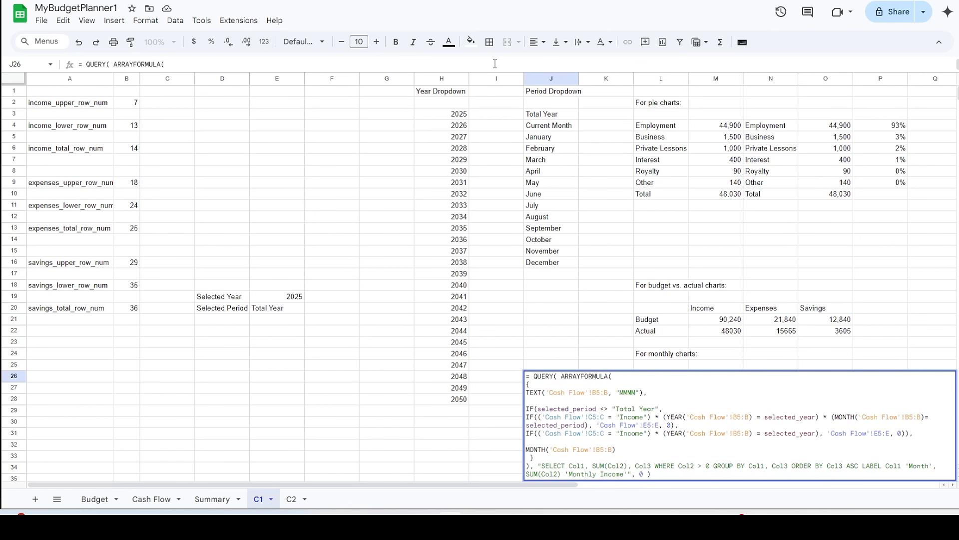
key(Return)
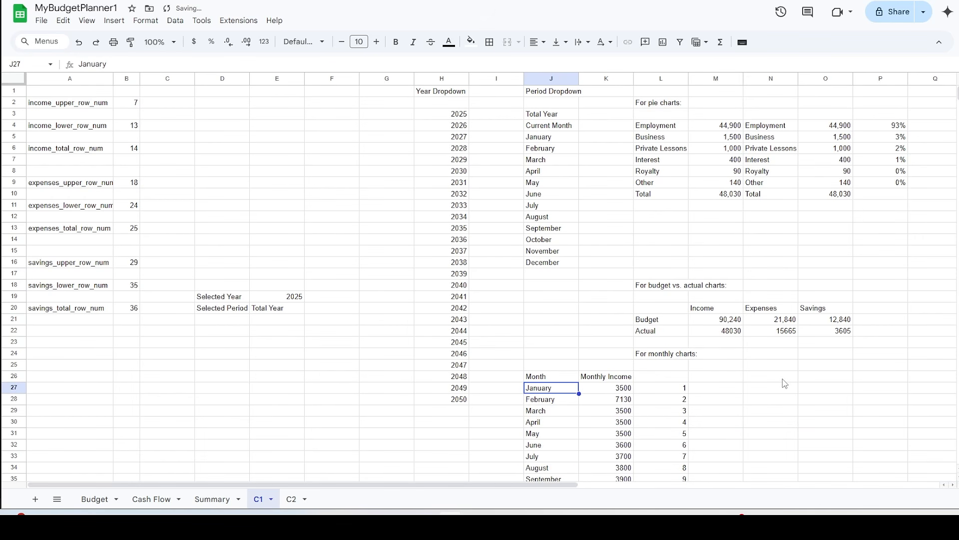
Step: Enter the formula =if(J27<>"",J27,"Month") in cell N27 beside the monthly income table
scroll(773, 337, down, 1)
click(773, 337)
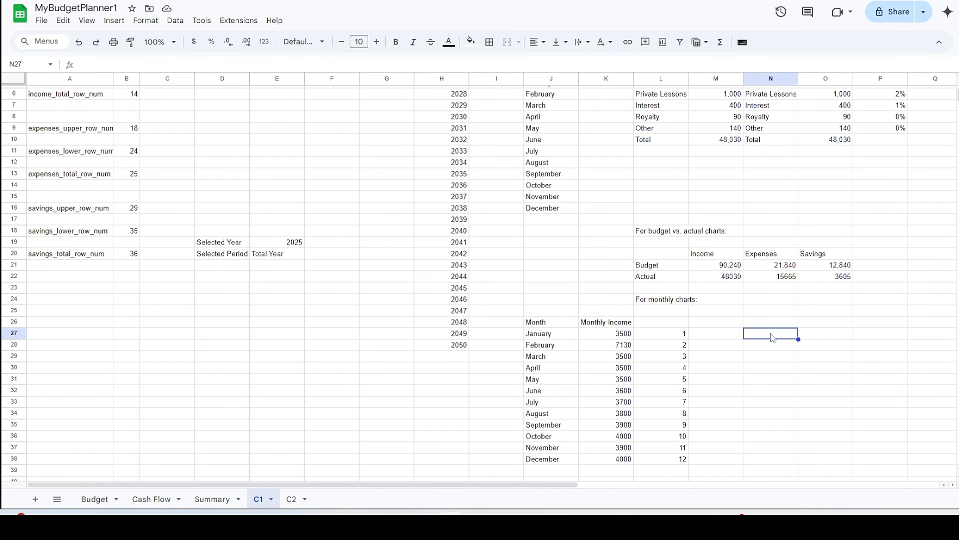
click(652, 62)
text(=if(J27<>"",J27,"Month"))
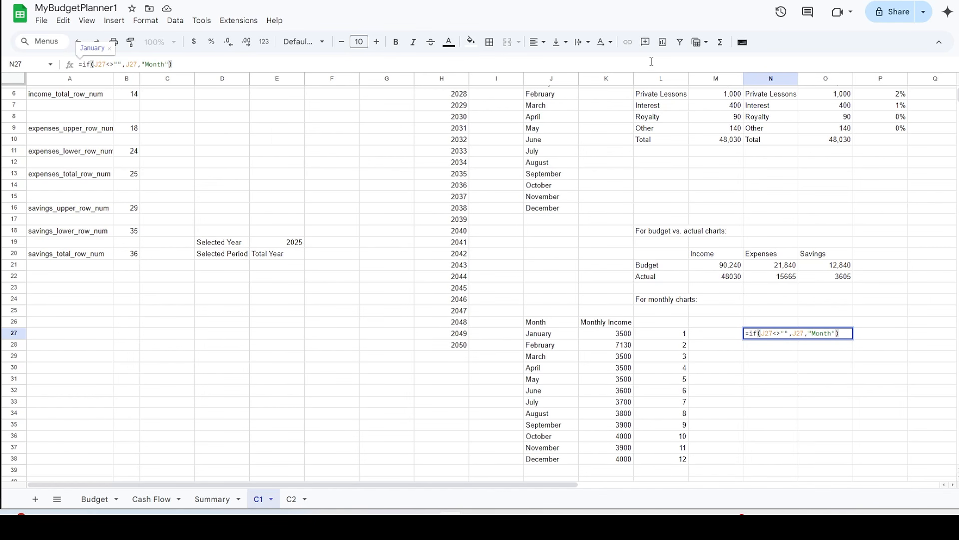
key(Return)
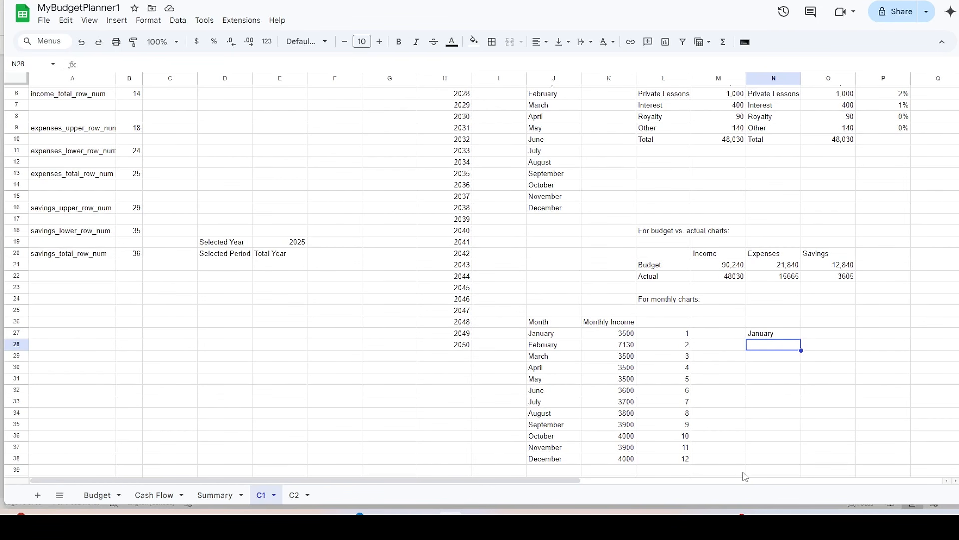
Step: Enter =if(J28<>"",J28,"") in N28 and fill it down through N38 for the remaining income months
click(202, 61)
text(=if(J28<>"",J28,""))
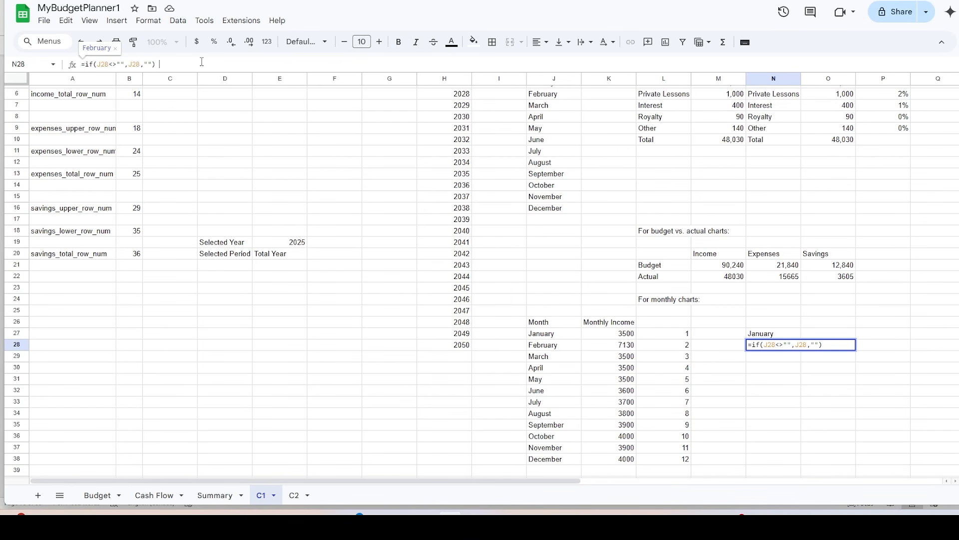
key(Return)
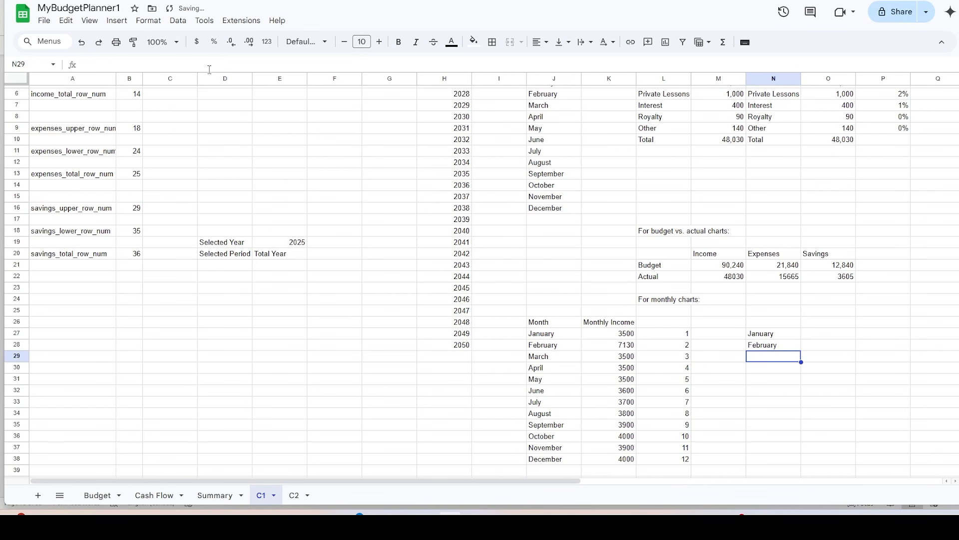
click(781, 347)
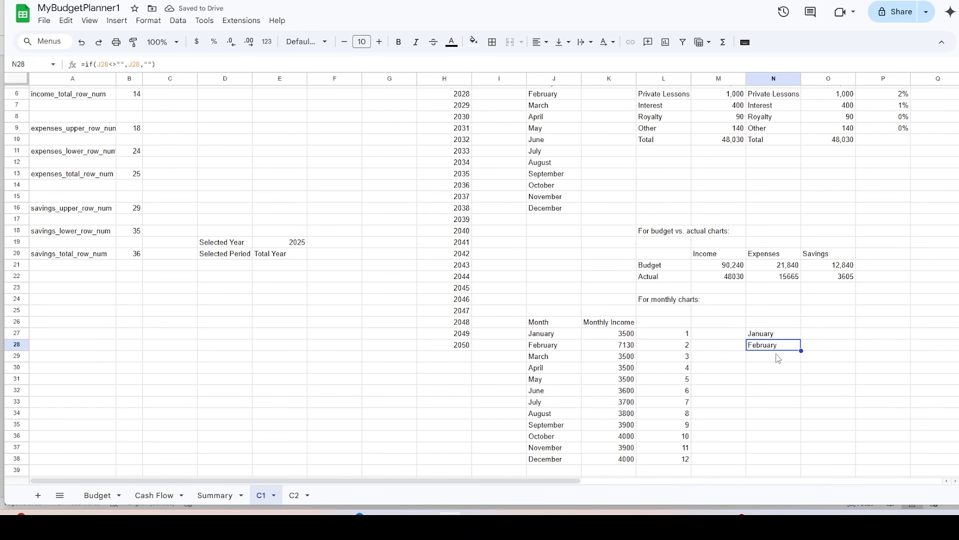
drag(800, 351, 805, 459)
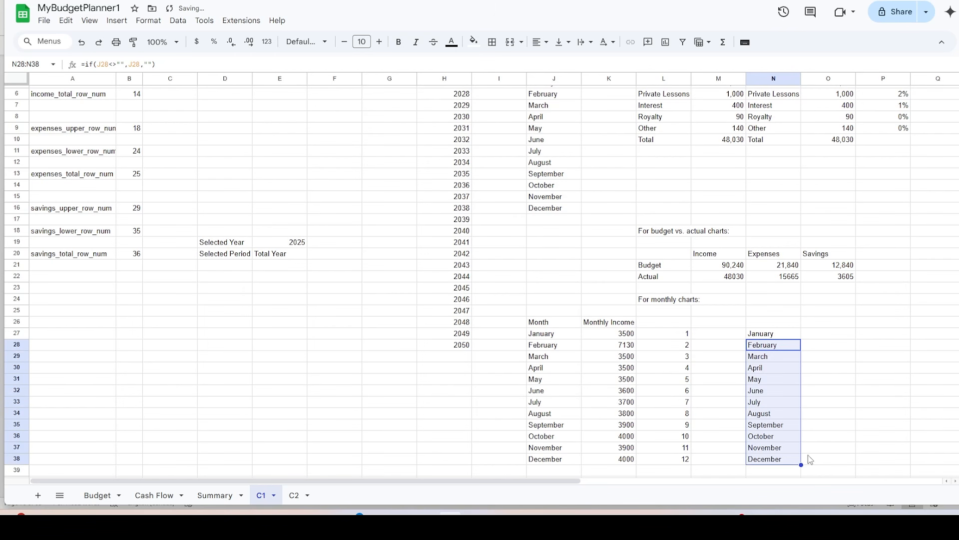
Step: Enter the formula =if(K27<>"",K27,0) in cell O27 for the first month's income amount
click(824, 335)
click(366, 63)
text(=if(K27<>"",K27,0))
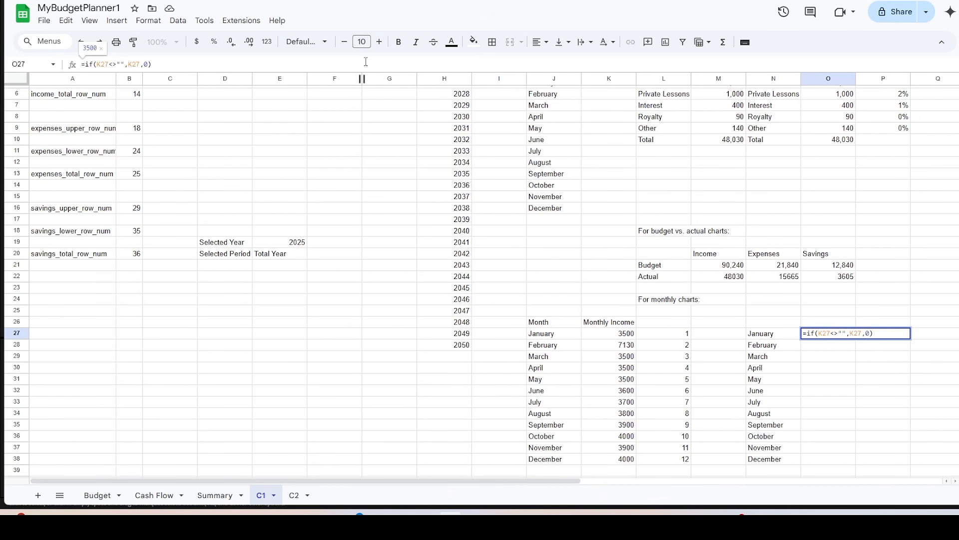
key(Return)
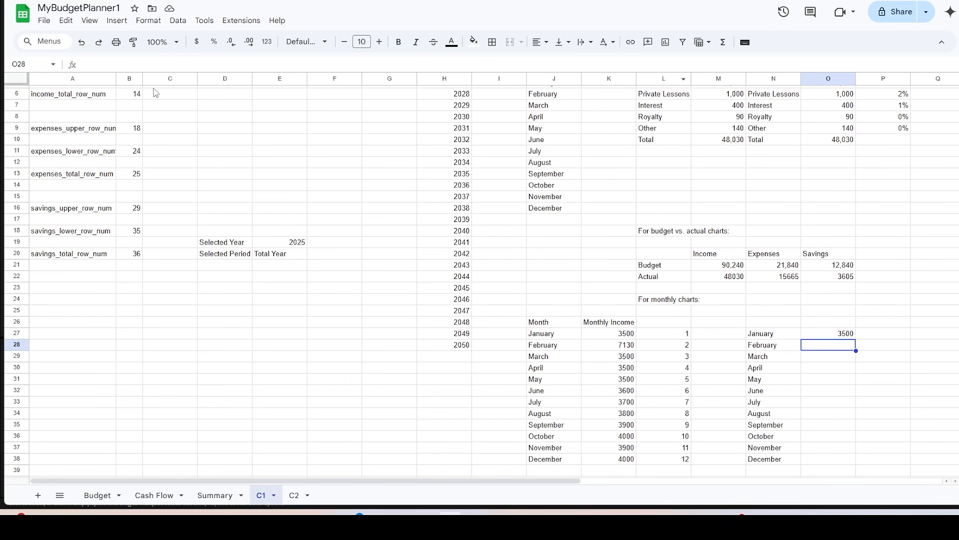
Step: Enter =if(K28<>"",K28,"") in O28 and fill it down through O38 for the remaining income amounts
click(131, 65)
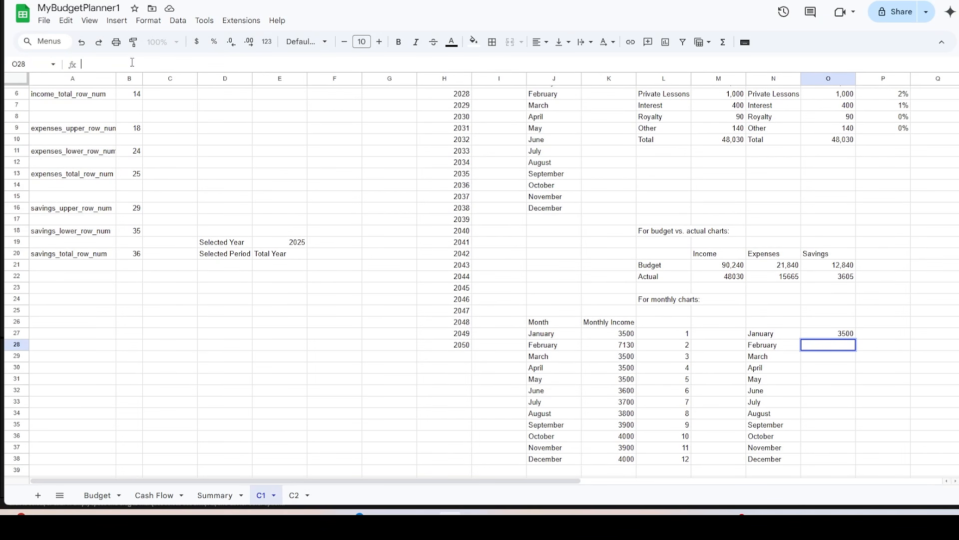
text(=if(K28<>"",K28,""))
key(Return)
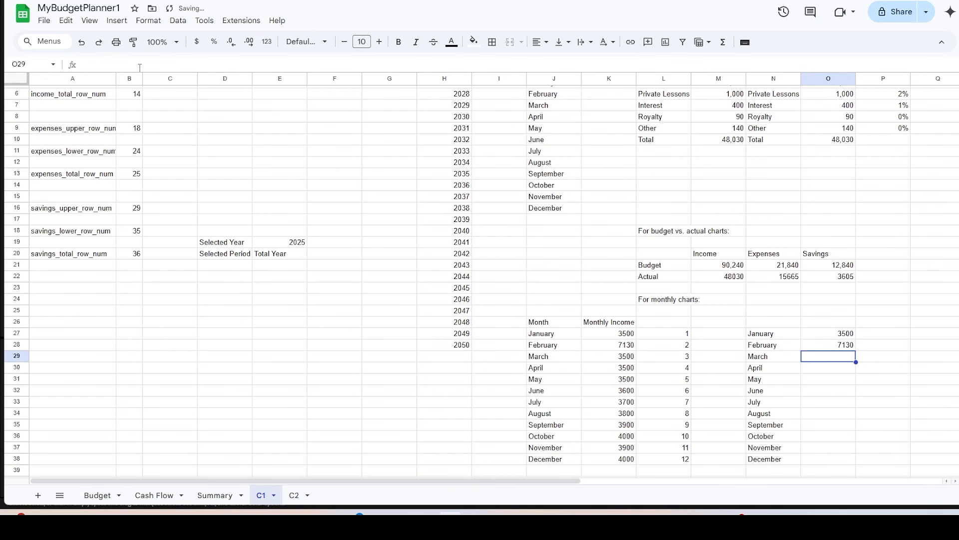
click(841, 346)
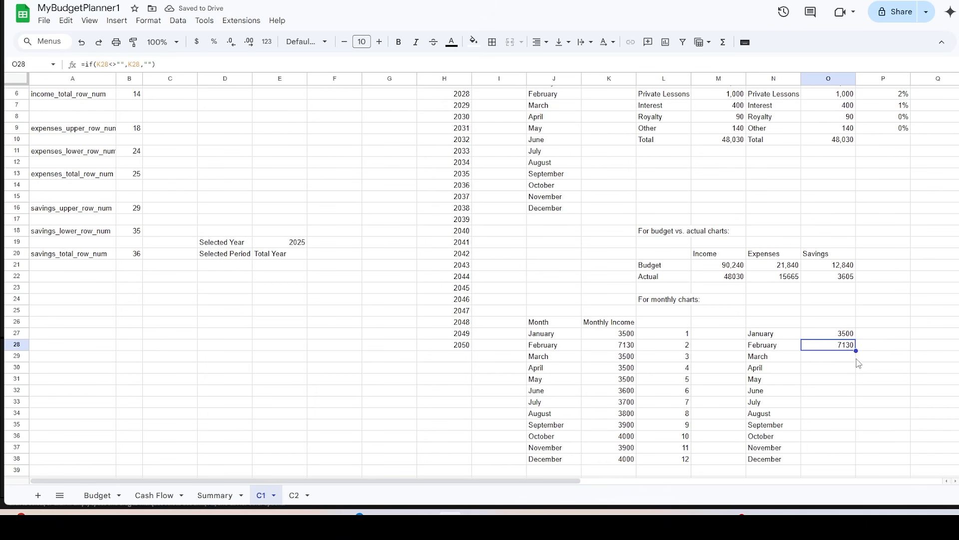
drag(856, 350, 863, 464)
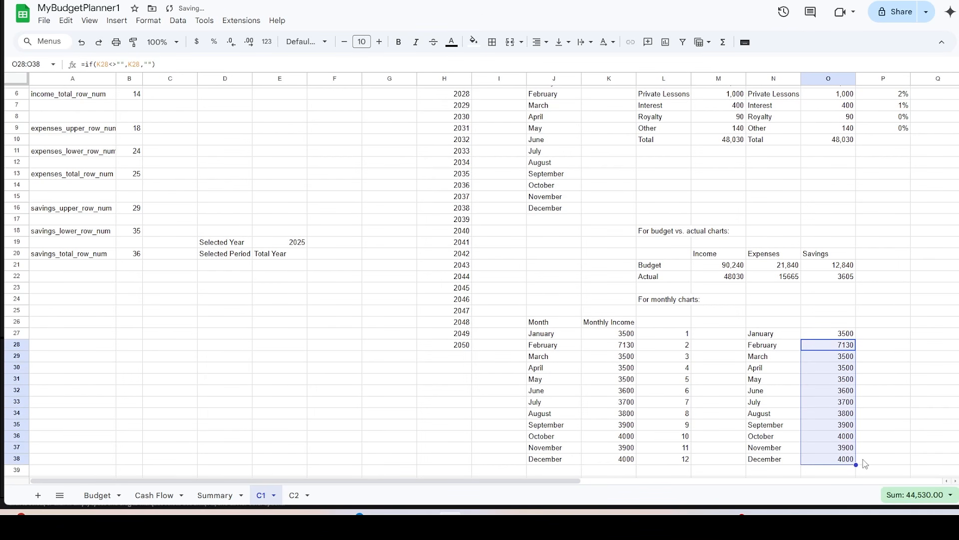
click(863, 460)
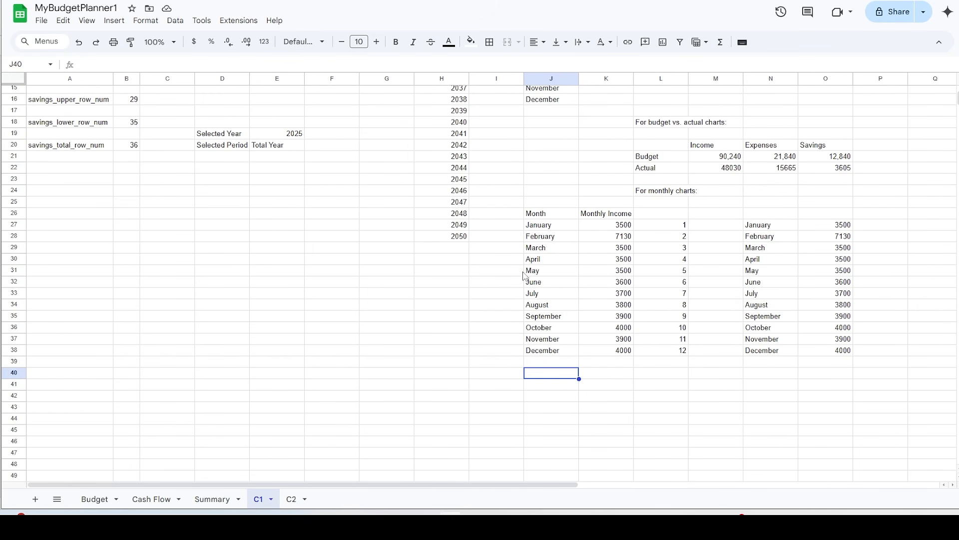
Step: Enter a QUERY formula in J40 summing Cash Flow Expenses by month for selected_year and selected_period, with headings Month and Monthly Expenses
click(527, 64)
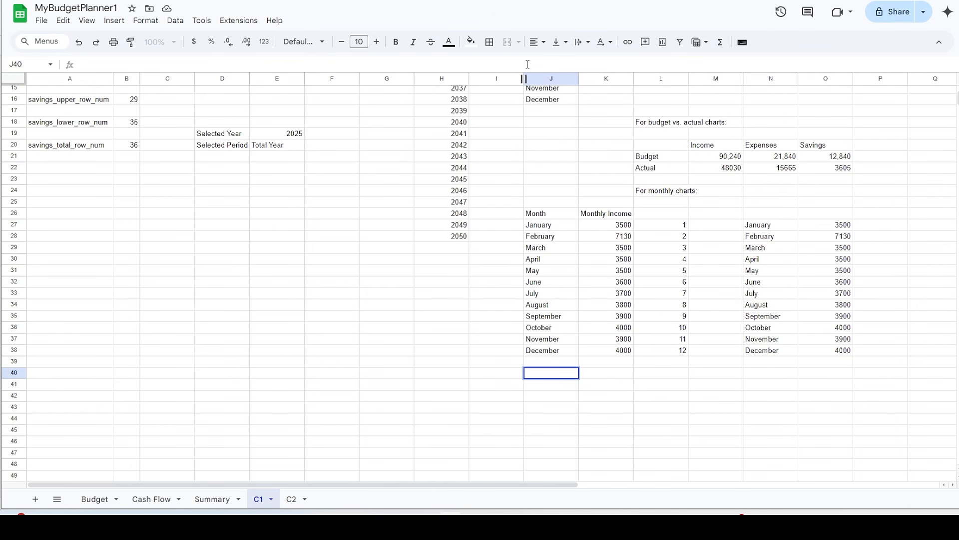
text(= QUERY( ARRAYFORMULA( { TEXT('Cash Flow'!B5:B, "MMMM"),  IF(selected_period <> "Total Year", IF(('Cash Flow'!C5:C = "Expenses") * (YEAR('Cash Flow'!B5:B) = selected_year) * (MONTH('Cash Flow'!B5:B)= selected_period), 'Cash Flow'!E5:E, 0), IF(('Cash Flow'!C5:C = "Expenses") * (YEAR('Cash Flow'!B5:B) = selected_year), 'Cash Flow'!E5:E, 0)),  MONTH('Cash Flow'!B5:B)  } ), "SELECT Col1, SUM(Col2), Col3 WHERE Col2 > 0 GROUP BY Col1, Col3 ORDER BY Col3 ASC LABEL Col1 'Month', SUM(Col2) 'Monthly Expenses'", 0 ))
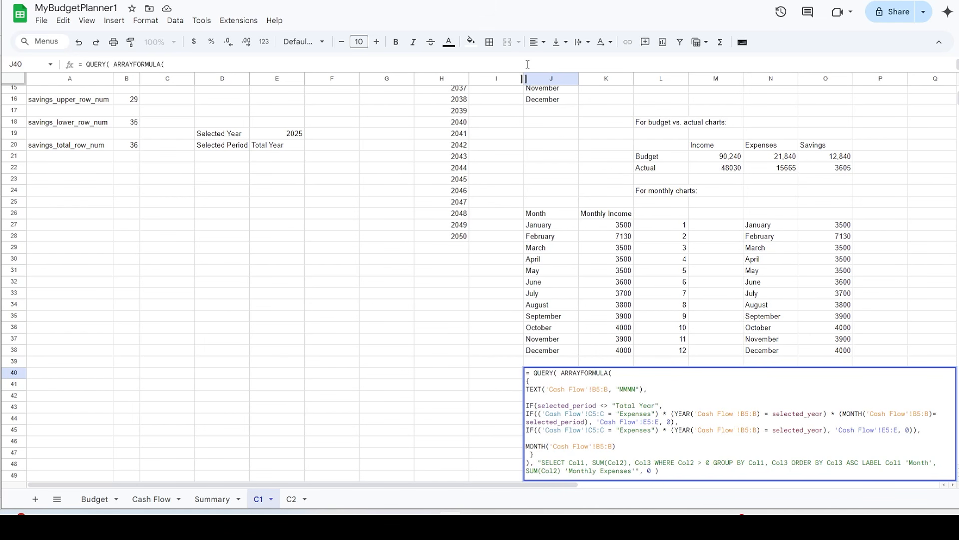
key(Return)
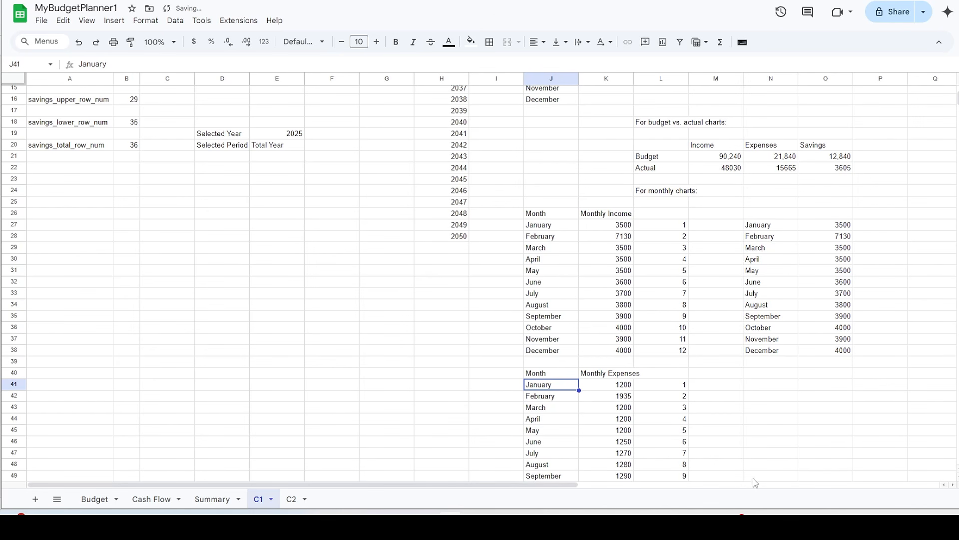
Step: Enter the formula =if(J41<>"",J41,"Month") in cell N41 beside the monthly expenses table
click(771, 386)
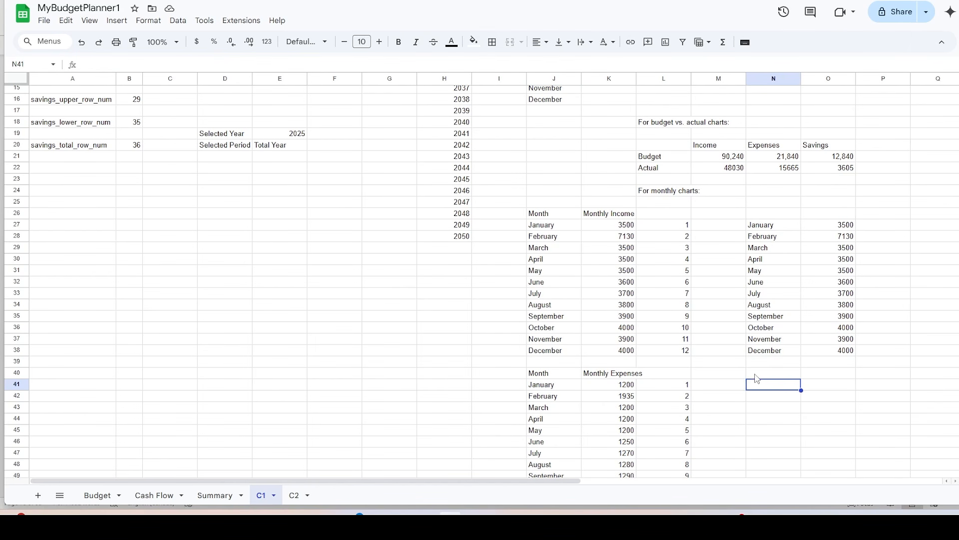
click(240, 64)
text(=if(J41<>"",J41,"Month"))
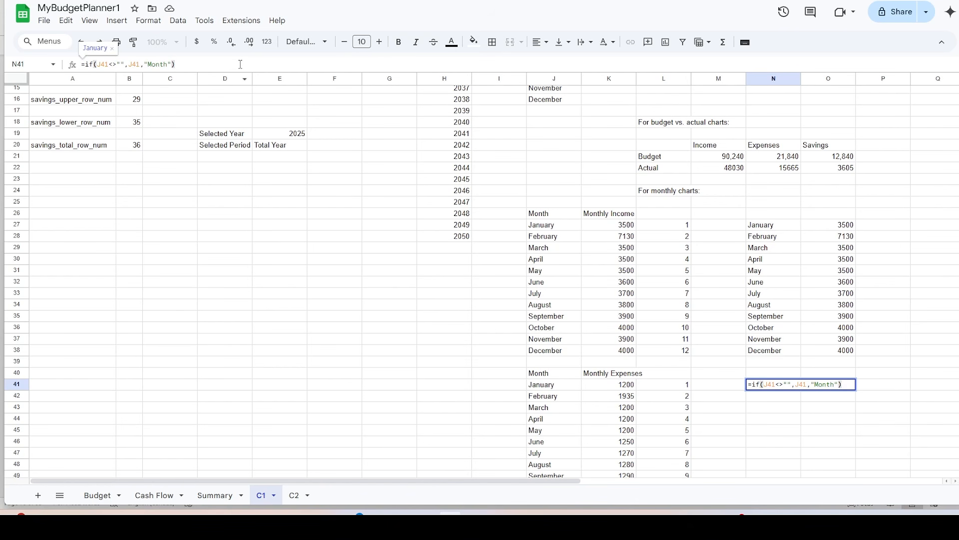
key(Return)
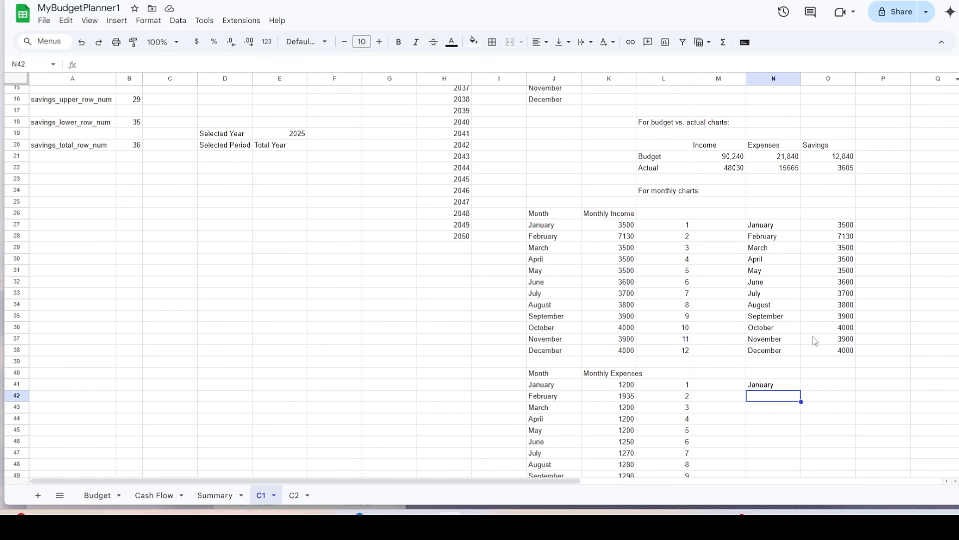
Step: Enter =if(J42<>"",J42,"") in N42 and fill it down through N52 for the remaining expense months
click(381, 65)
text(=if(J42<>"",J42,""))
key(Return)
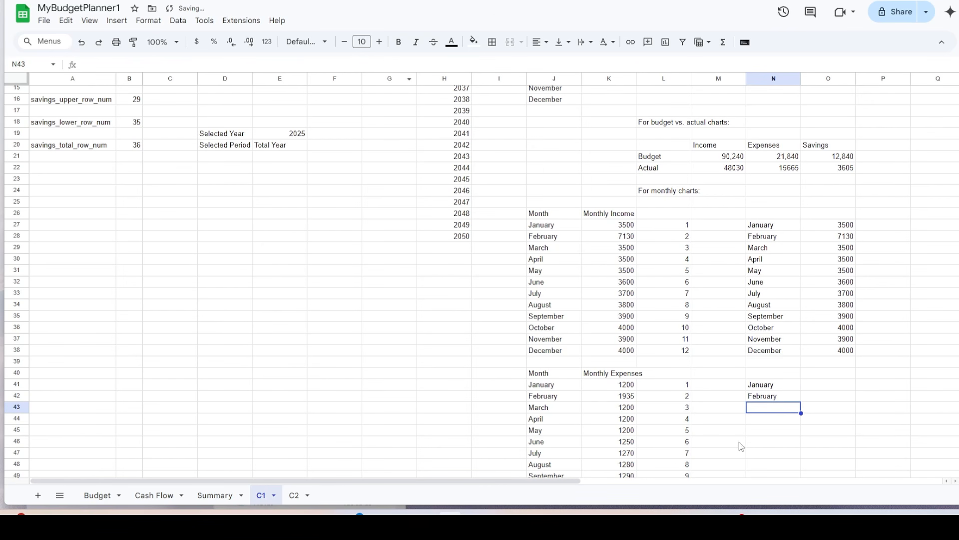
click(781, 398)
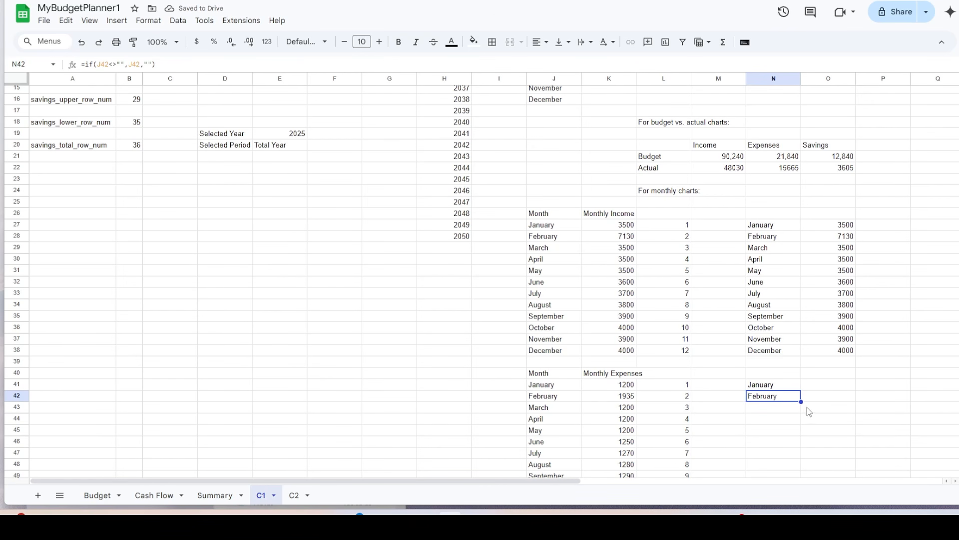
mouse_move(801, 401)
mouse_down()
mouse_move(801, 472)
mouse_move(798, 403)
mouse_up()
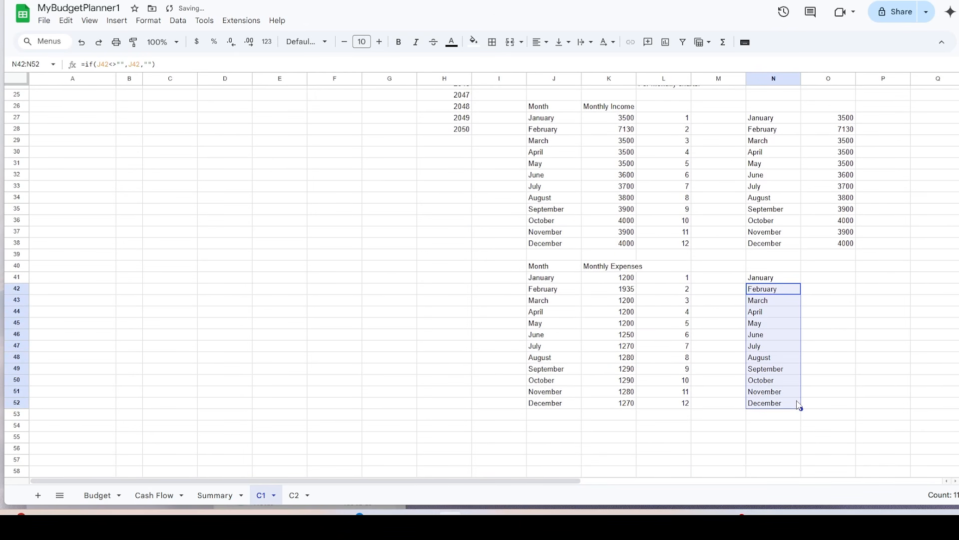
Step: Enter the formula =if(K41<>"",K41,0) in cell O41 and dismiss the suggested autofill
click(828, 277)
click(628, 61)
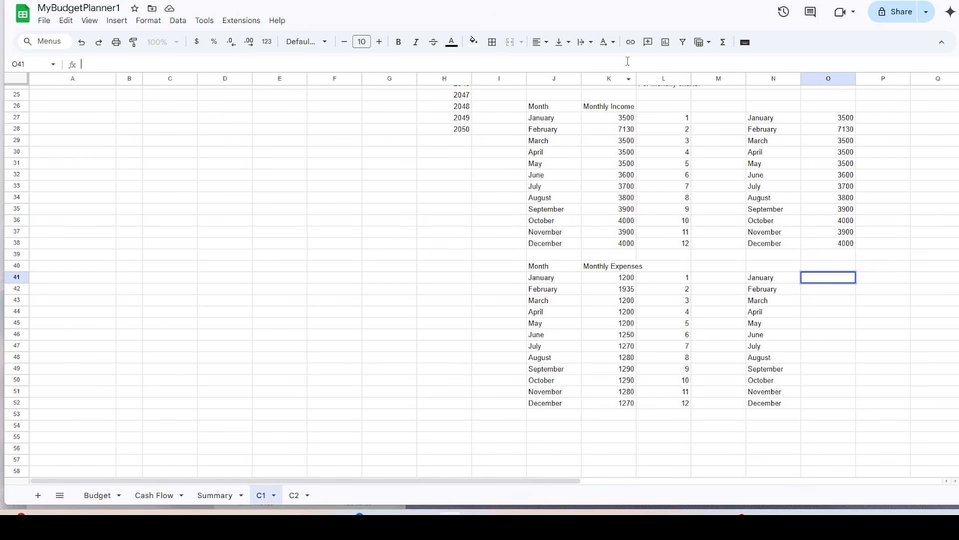
text(=if(K41<>"",K41,0))
key(Return)
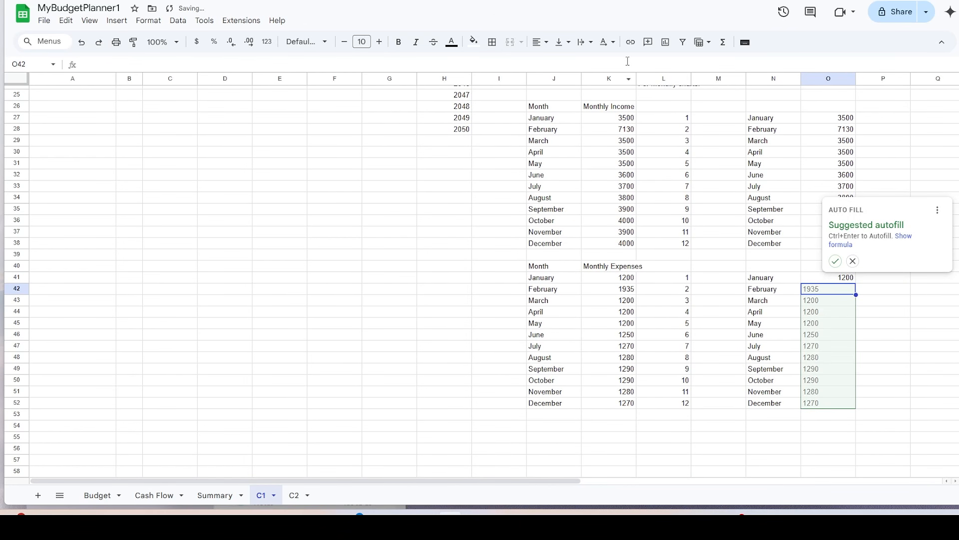
click(854, 261)
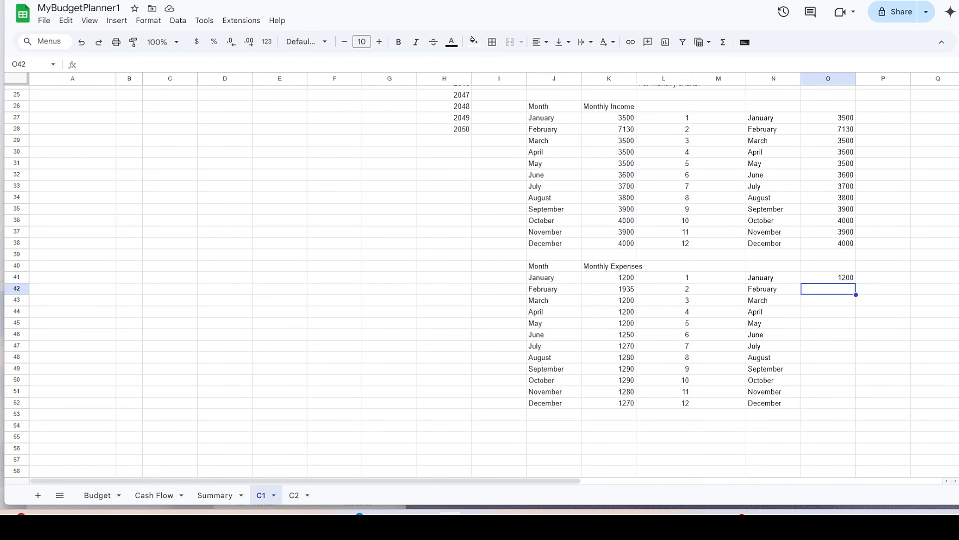
Step: Enter =if(K42<>"",K42,"") in O42 and fill it down through O52 for the remaining expense amounts
click(484, 63)
text(=if(K42<>"",K42,""))
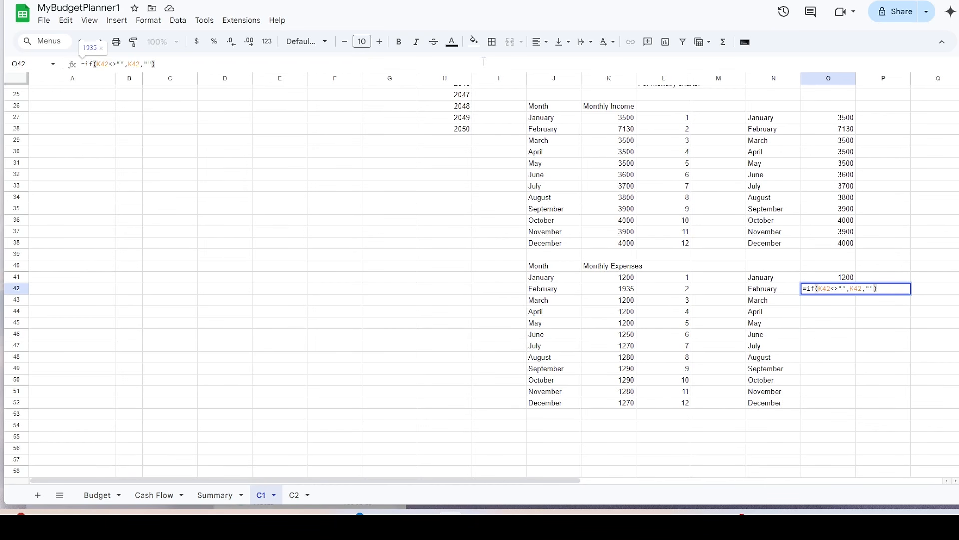
key(Return)
click(848, 290)
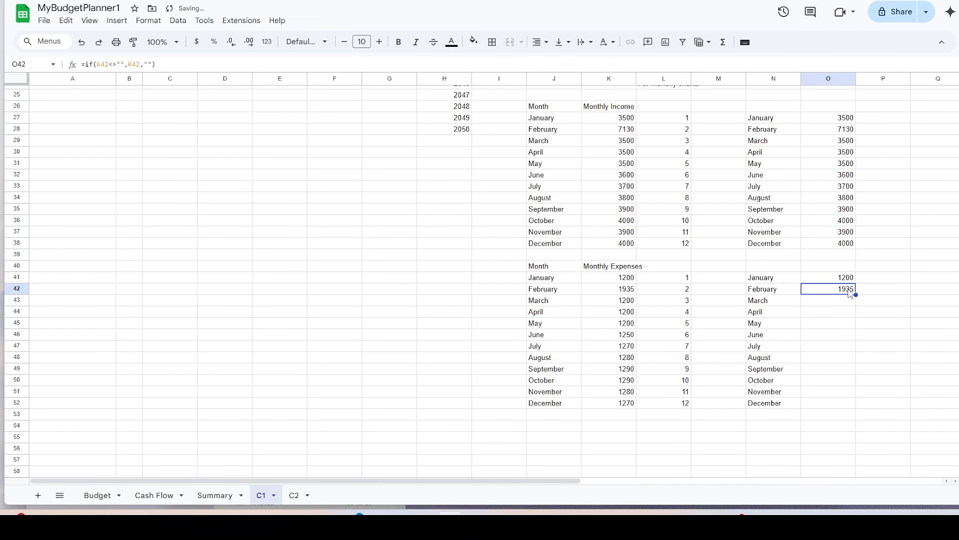
drag(856, 296, 854, 403)
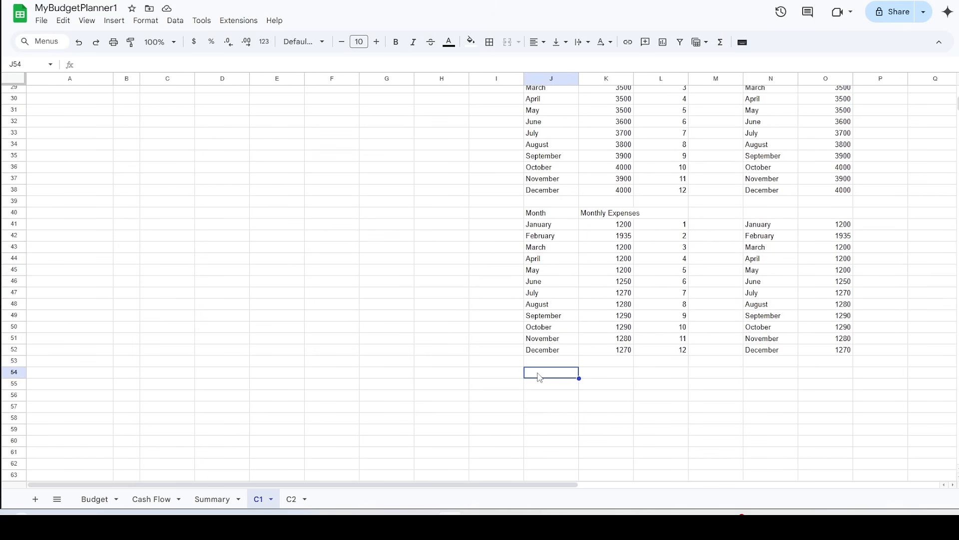
Step: Enter a QUERY formula in J54 summing Cash Flow Savings by month for selected_year and selected_period, with headings Month and Monthly Savings
click(543, 60)
text(= QUERY( ARRAYFORMULA( { TEXT('Cash Flow'!B5:B, "MMMM"),  IF(selected_period <> "Total Year", IF(('Cash Flow'!C5:C = "Savings") * (YEAR('Cash Flow'!B5:B) = selected_year) * (MONTH('Cash Flow'!B5:B)= selected_period), 'Cash Flow'!E5:E, 0), IF(('Cash Flow'!C5:C = "Savings") * (YEAR('Cash Flow'!B5:B) = selected_year), 'Cash Flow'!E5:E, 0)),  MONTH('Cash Flow'!B5:B)  } ), "SELECT Col1, SUM(Col2), Col3 WHERE Col2 > 0 GROUP BY Col1, Col3 ORDER BY Col3 ASC LABEL Col1 'Month', SUM(Col2) 'Monthly Savings'", 0 ))
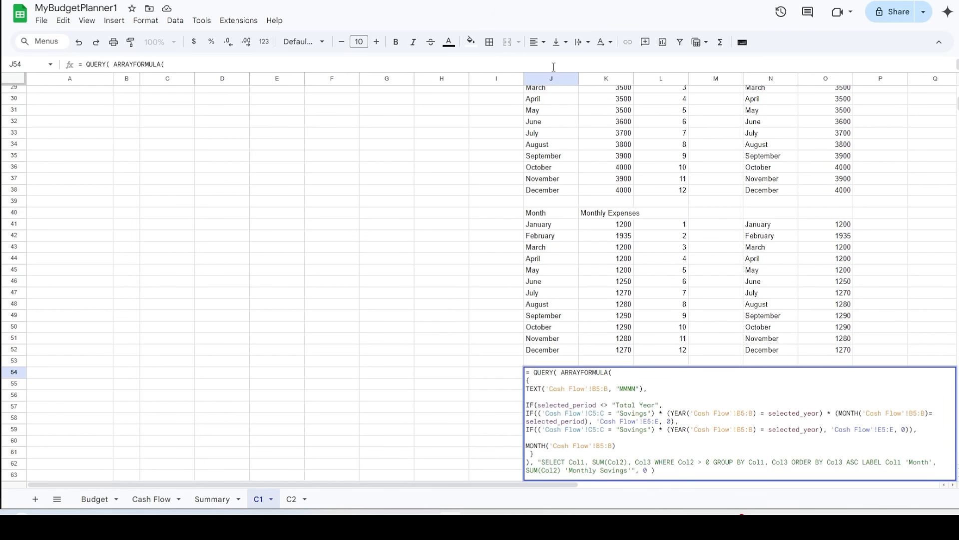
key(Return)
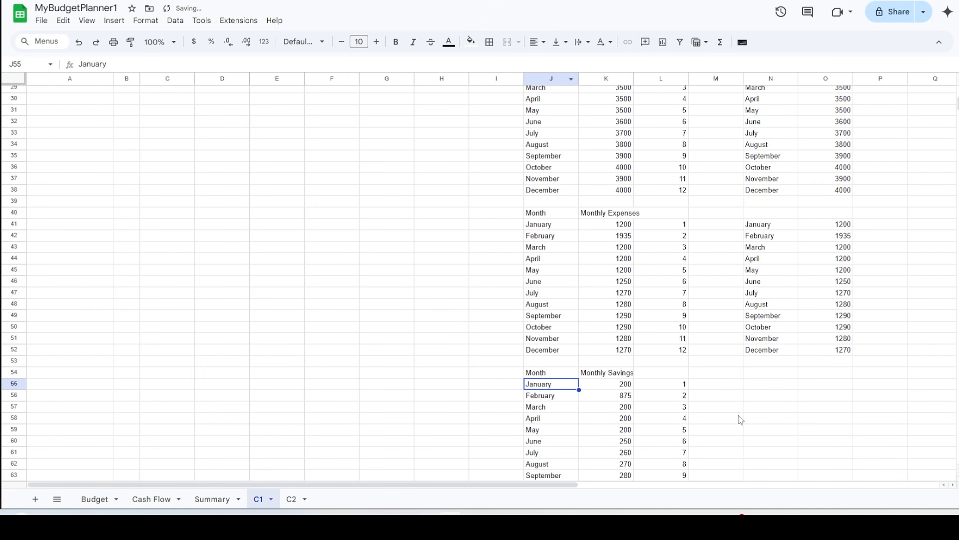
Step: Enter the formula =if(J55<>"",J55,"Month") in cell N55 beside the Monthly Savings table
click(769, 389)
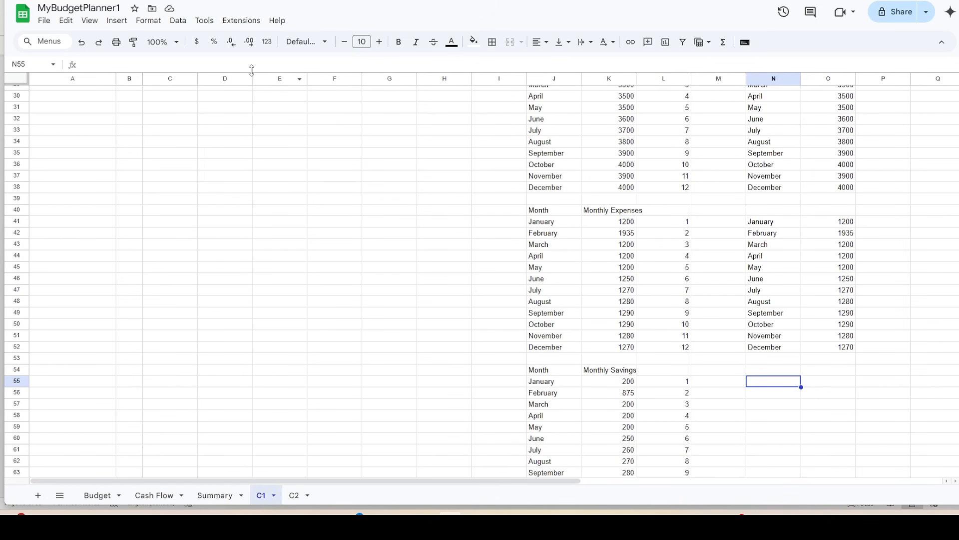
click(232, 64)
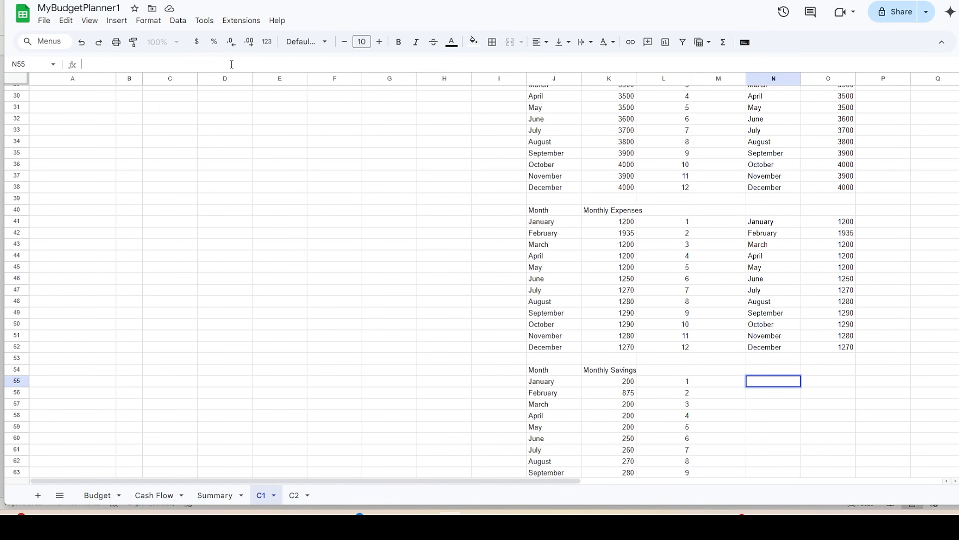
text(=if(J55<>"",J55,"Month"))
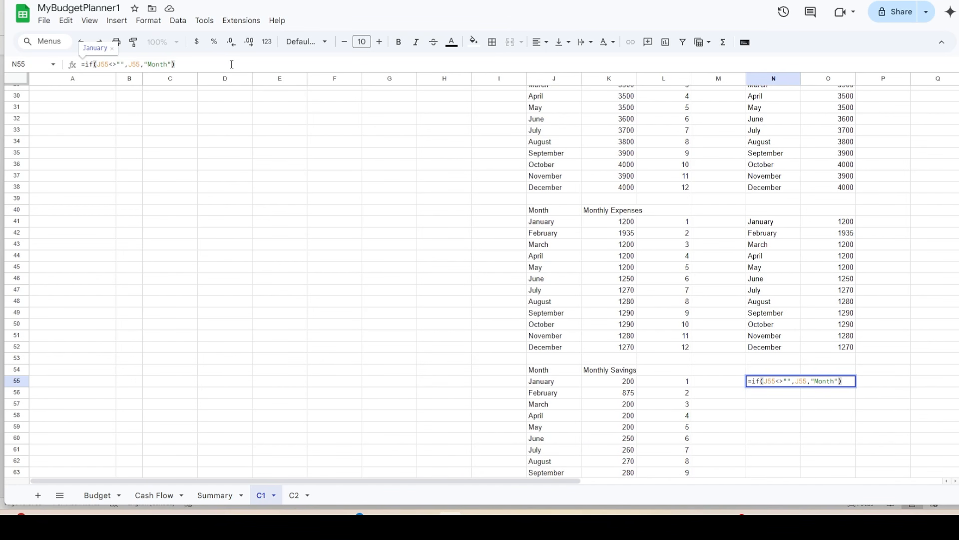
key(Return)
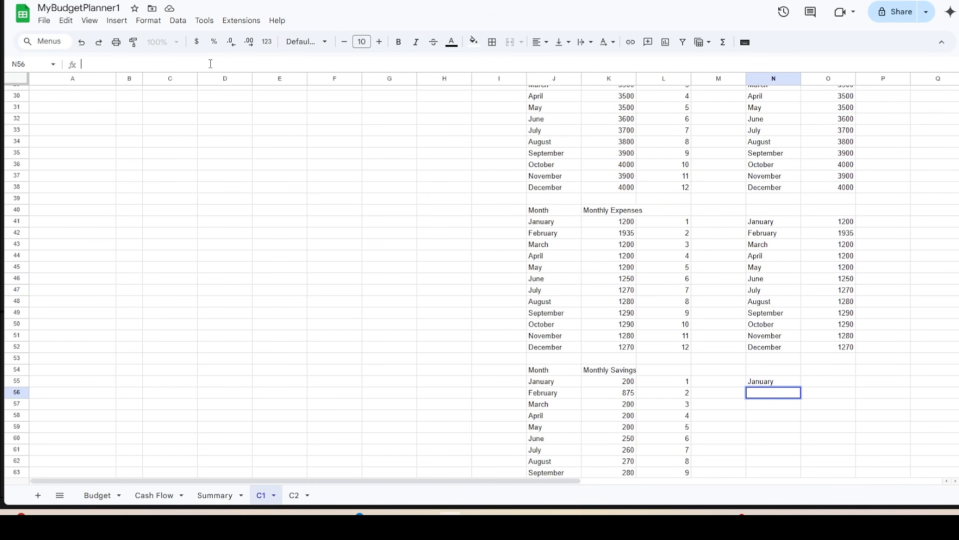
Step: Enter =if(J56<>"",J56,"") in N56 and fill it down through N66 for the remaining savings months
text(=if(J56<>"",J56,"Month"))
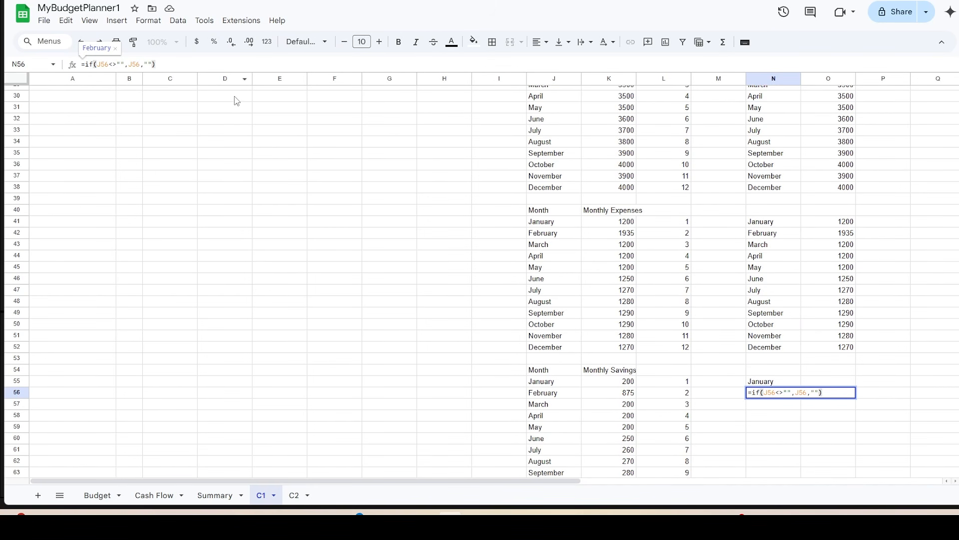
key(Return)
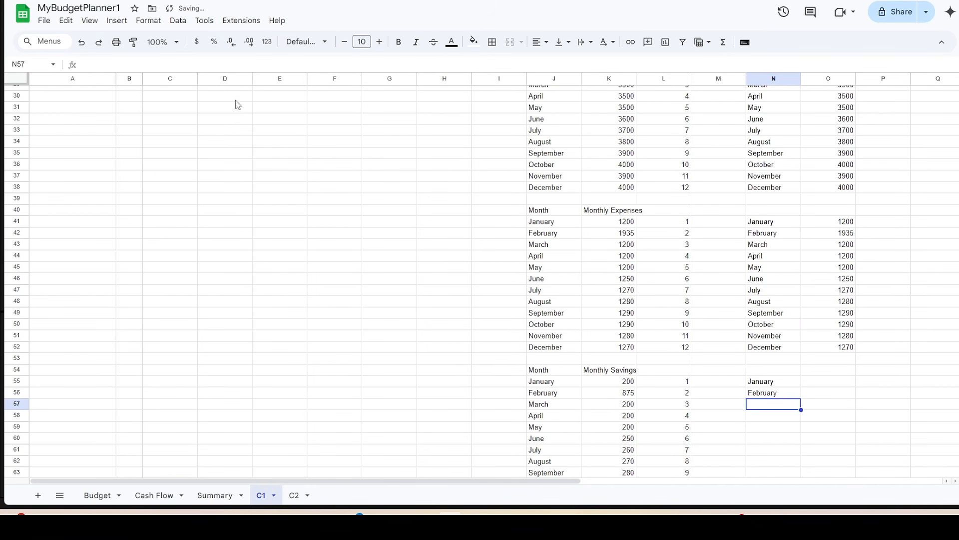
click(788, 397)
drag(801, 398, 803, 453)
Step: Enter the formula =if(K55<>"",K55,0) in cell O55 and dismiss the suggested autofill
click(838, 326)
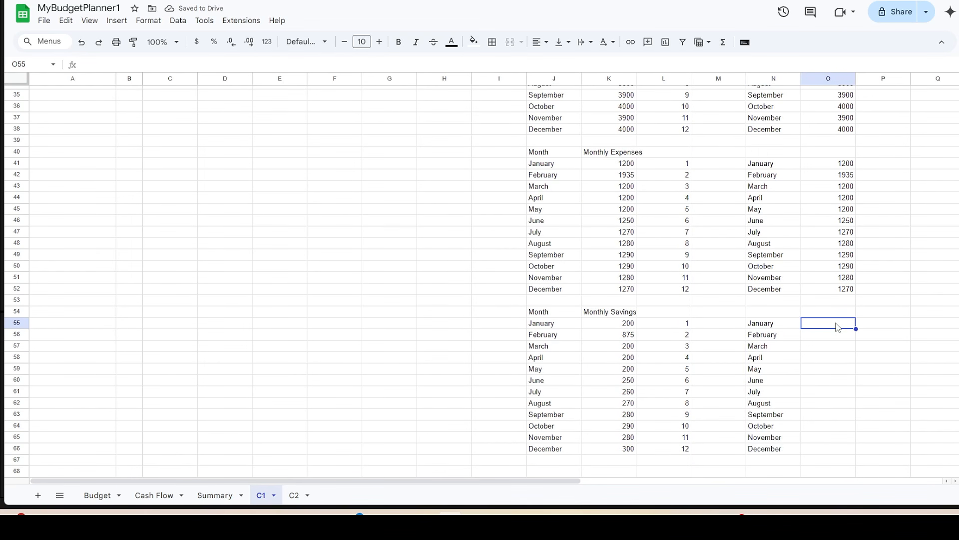
click(185, 62)
text(=if(K55<>"",K55,0))
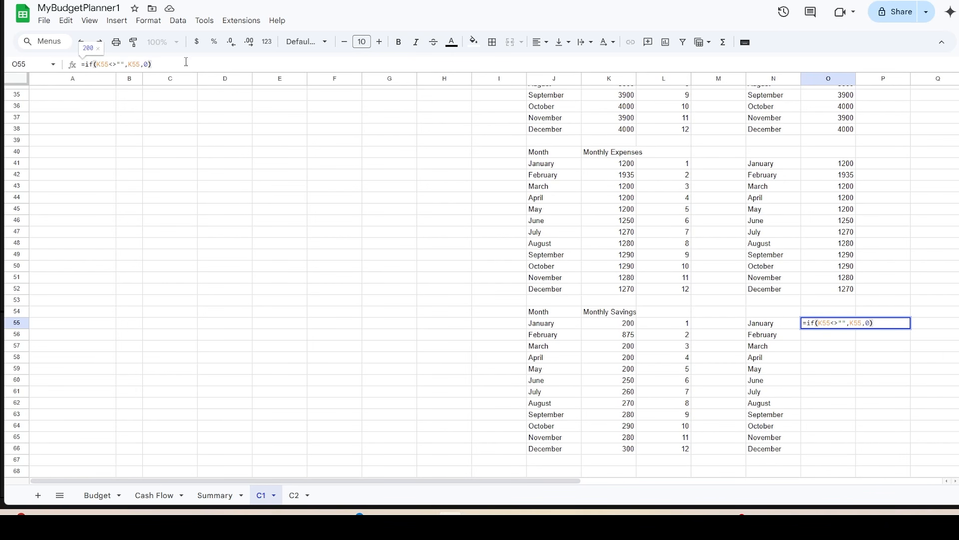
key(Return)
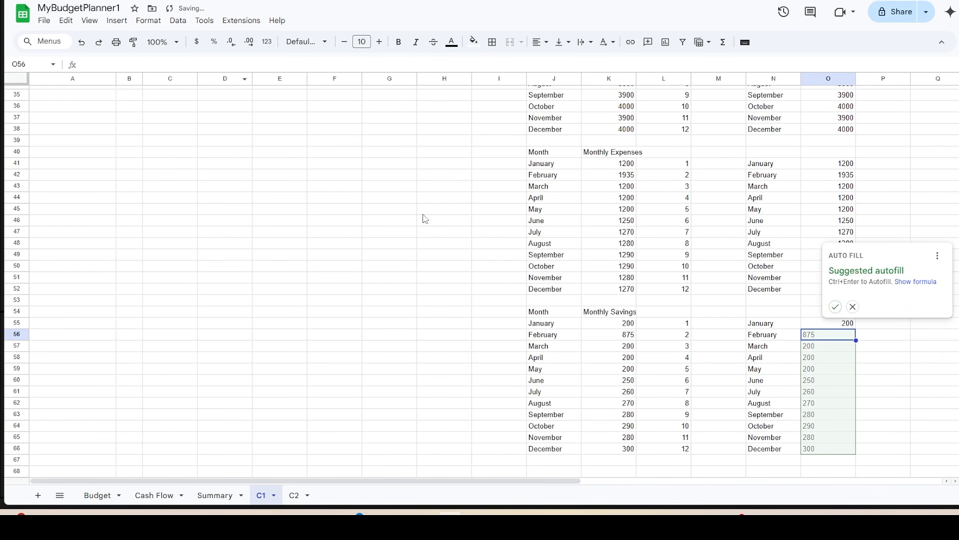
click(853, 306)
Step: Enter =if(K56<>"",K56,"") in O56 and fill it down through O66 for the remaining savings amounts
click(228, 62)
text(=if(K56<>"",K56,""))
key(Return)
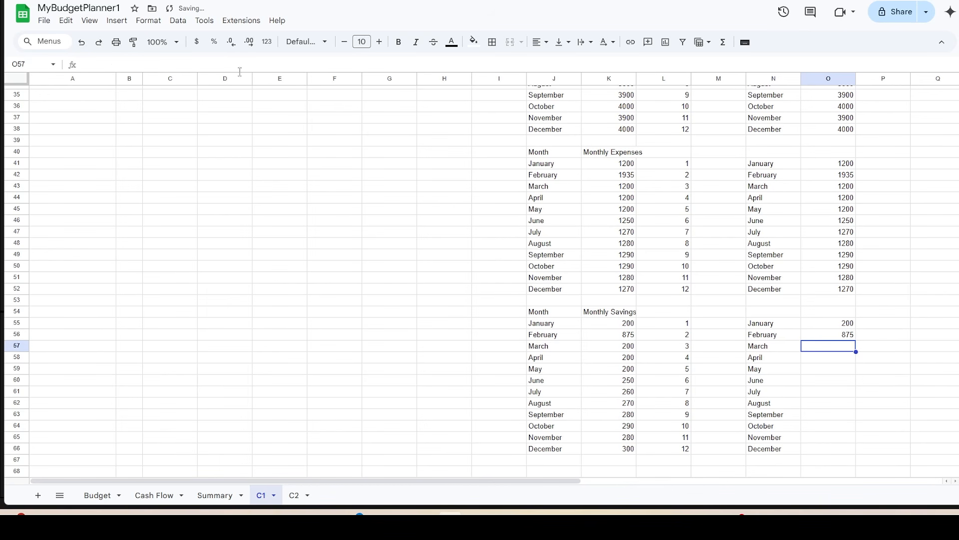
click(845, 336)
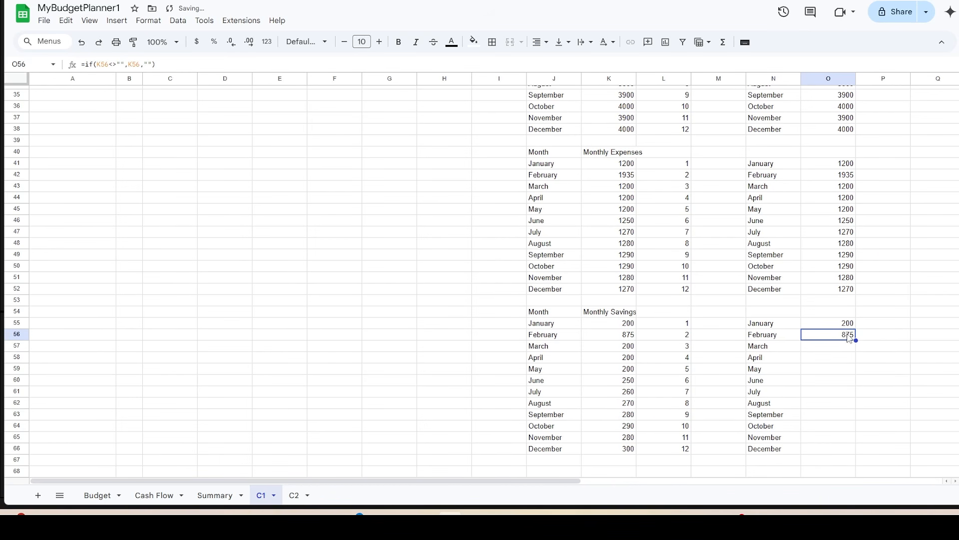
drag(856, 340, 857, 453)
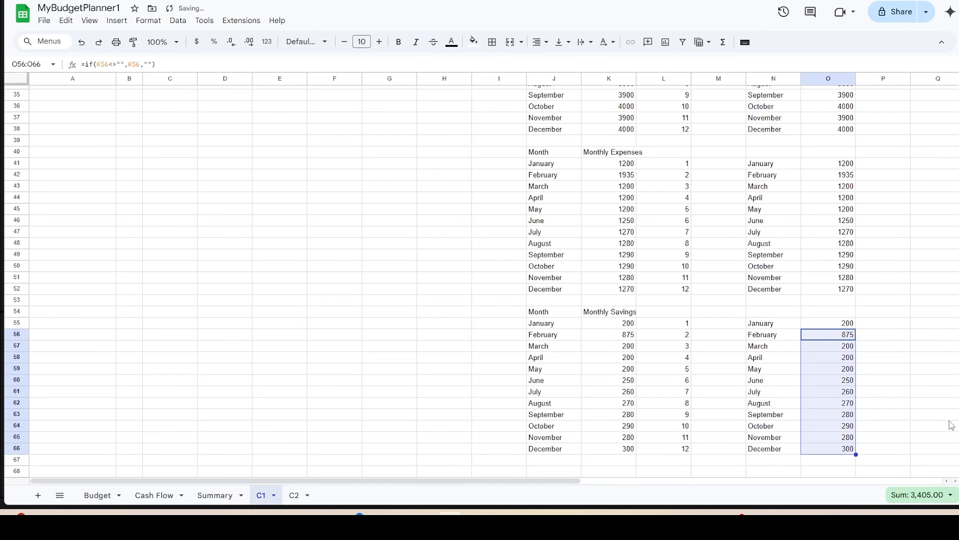
click(889, 450)
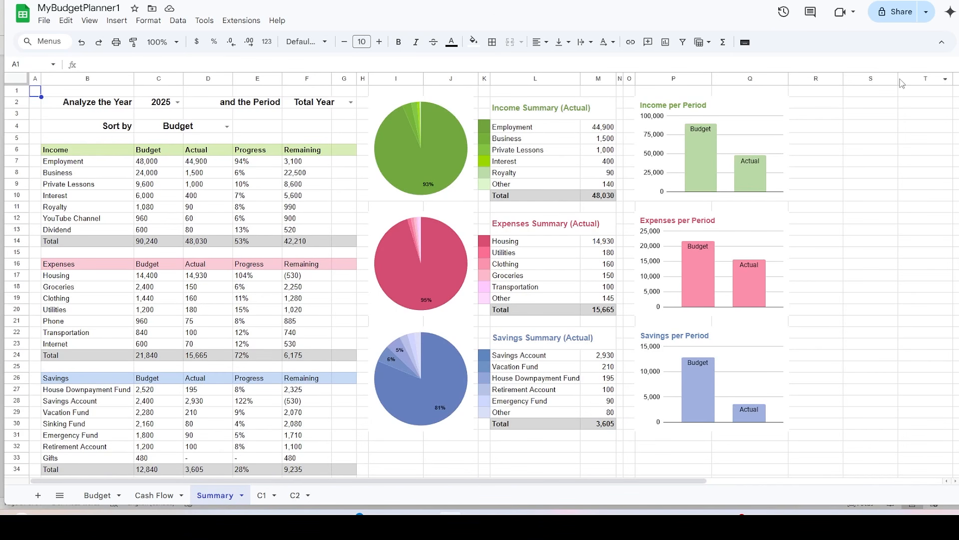
Step: Resize column R on the Summary sheet to 21 pixels
click(836, 81)
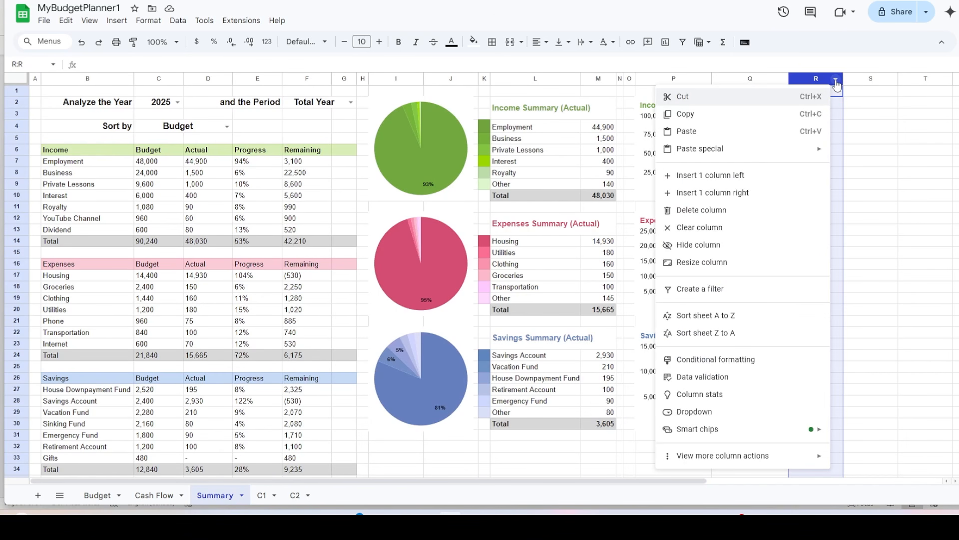
click(736, 261)
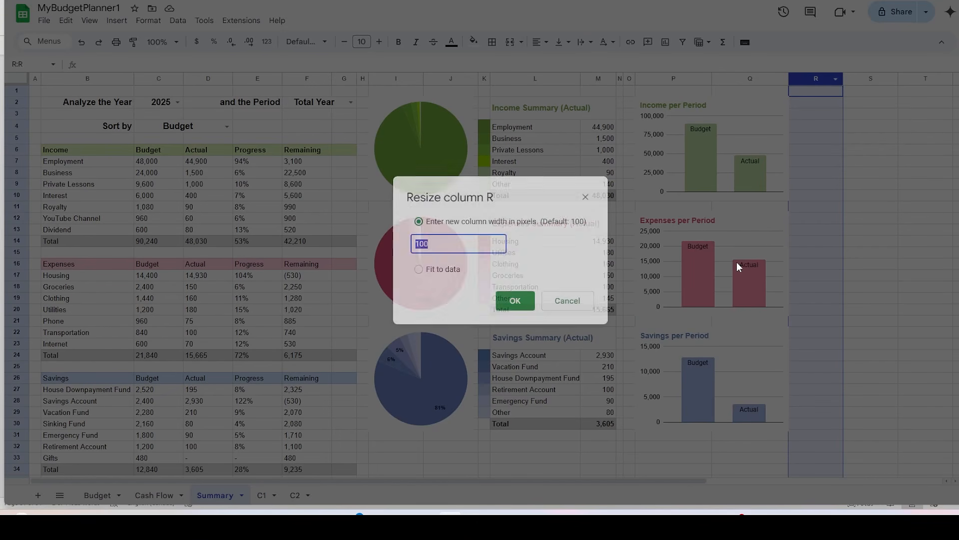
text(21)
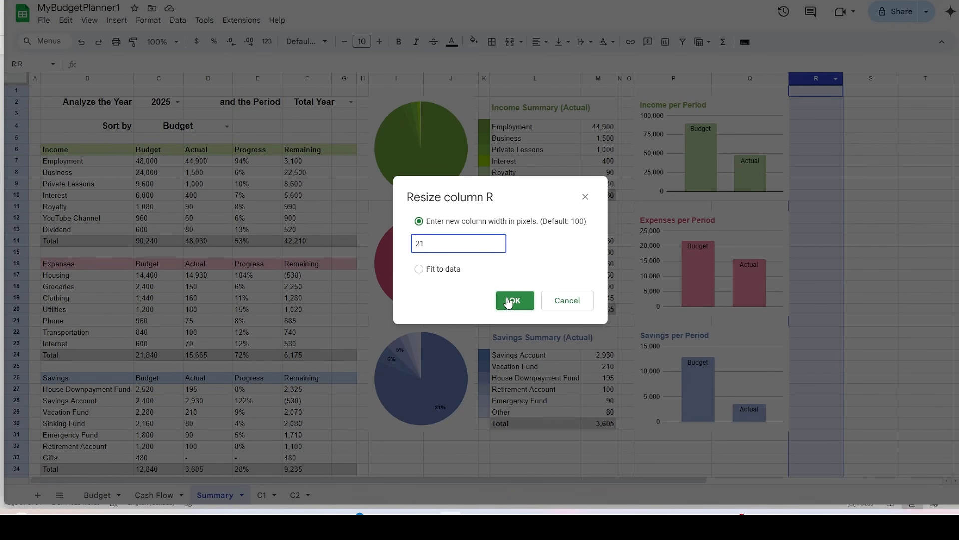
click(508, 302)
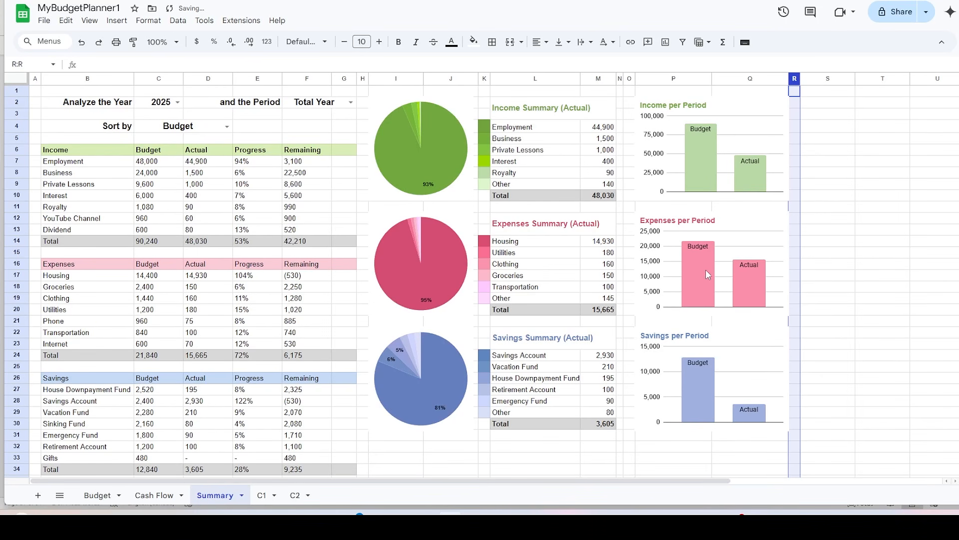
Step: Resize columns S and T on the Summary sheet to 140 pixels
drag(820, 80, 887, 81)
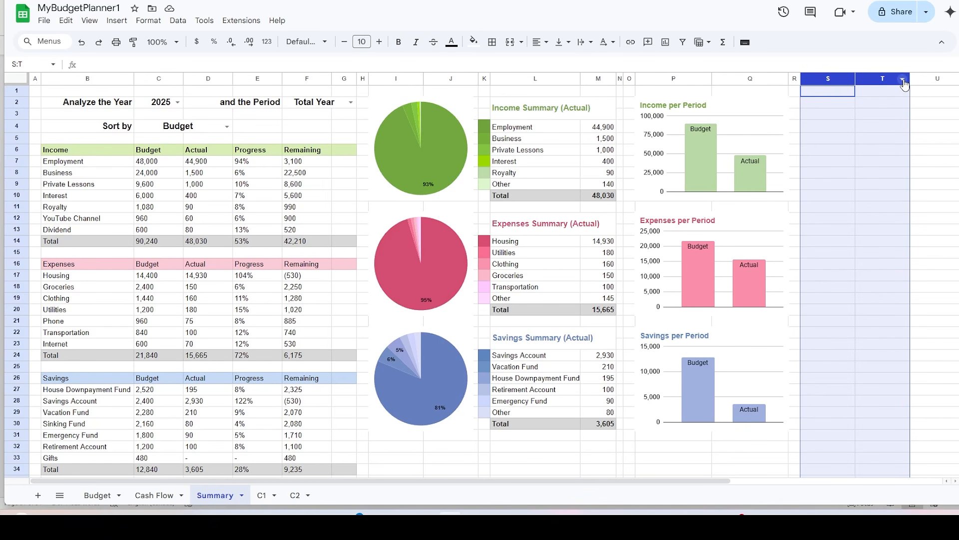
click(903, 82)
click(810, 263)
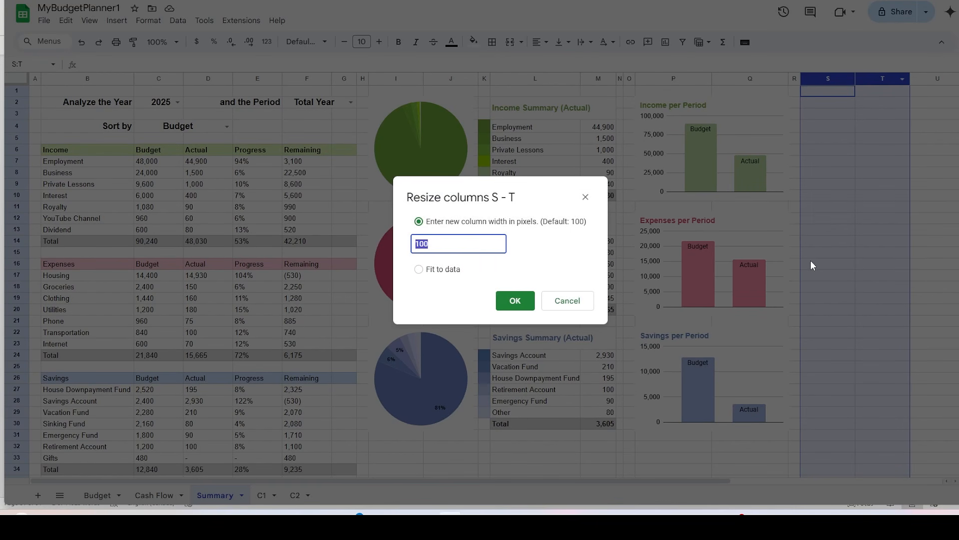
text(140)
key(Return)
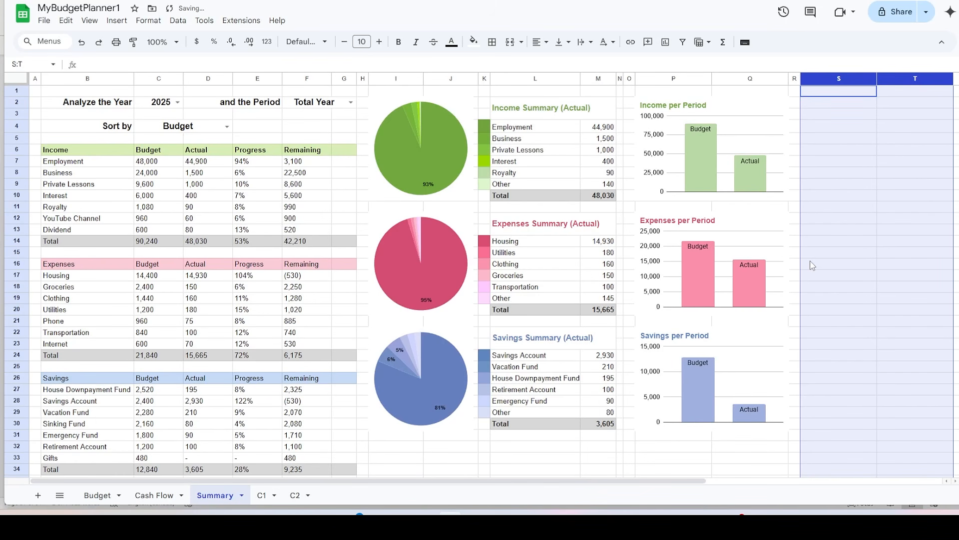
Step: Insert a column chart on the Summary sheet with the data range C1!N27:N38,C1!O27:O38
click(117, 23)
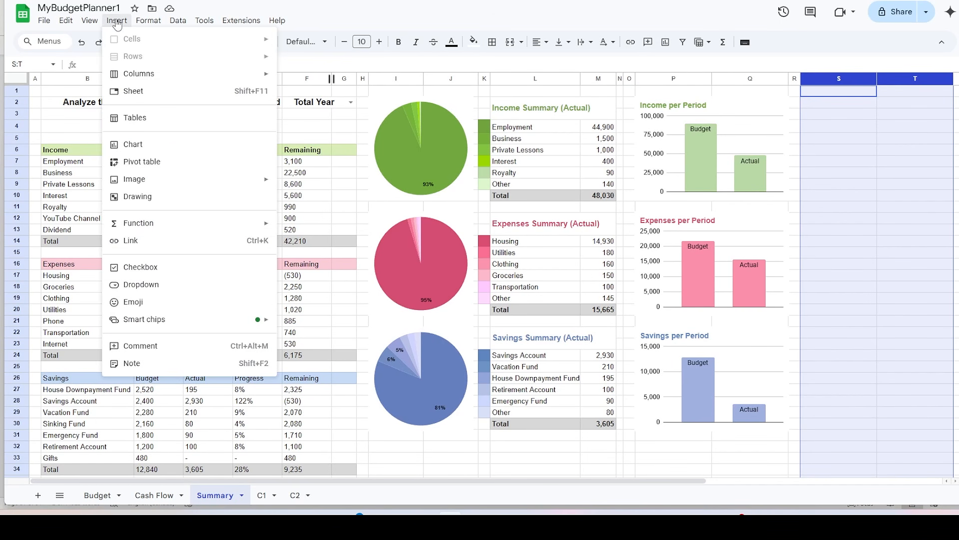
click(146, 148)
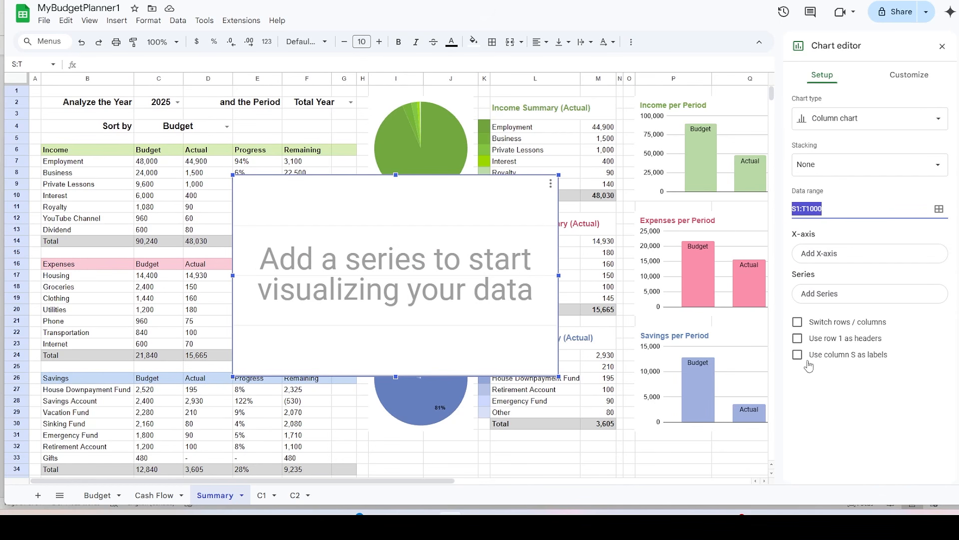
key(ctrl+v)
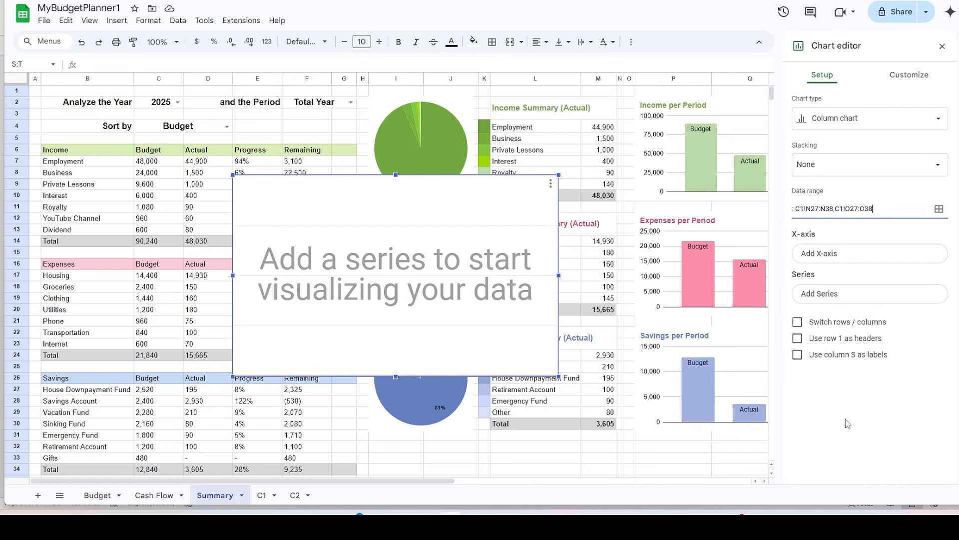
key(Return)
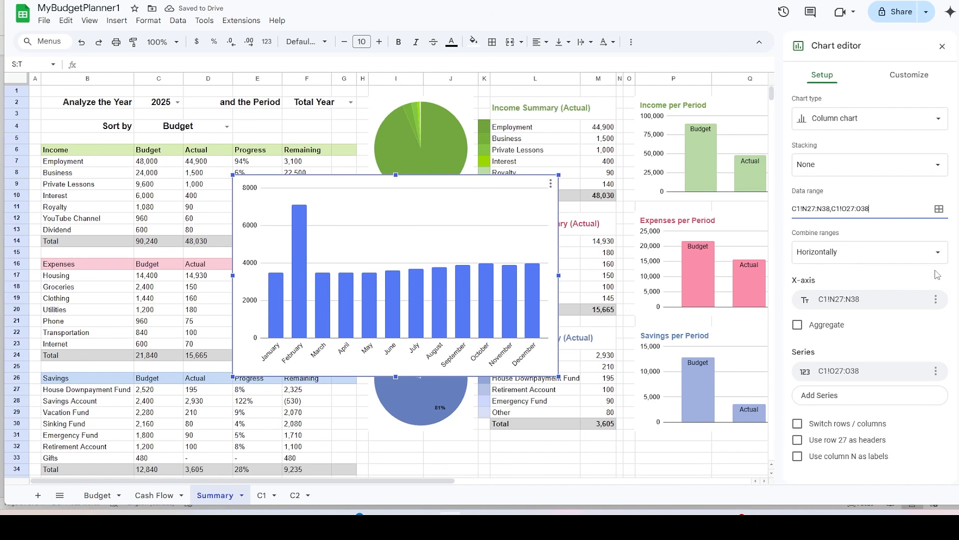
Step: Set the new monthly income chart's border color to white
click(909, 76)
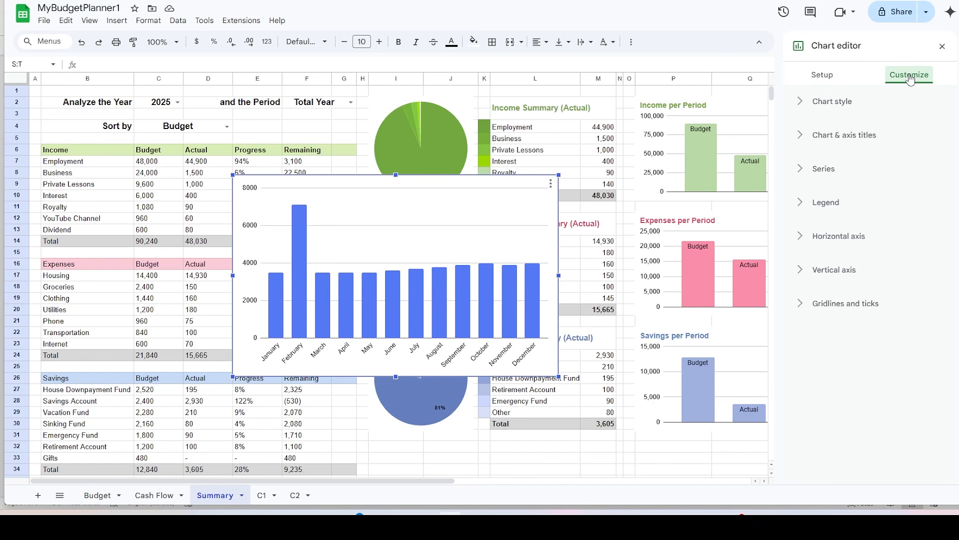
click(826, 103)
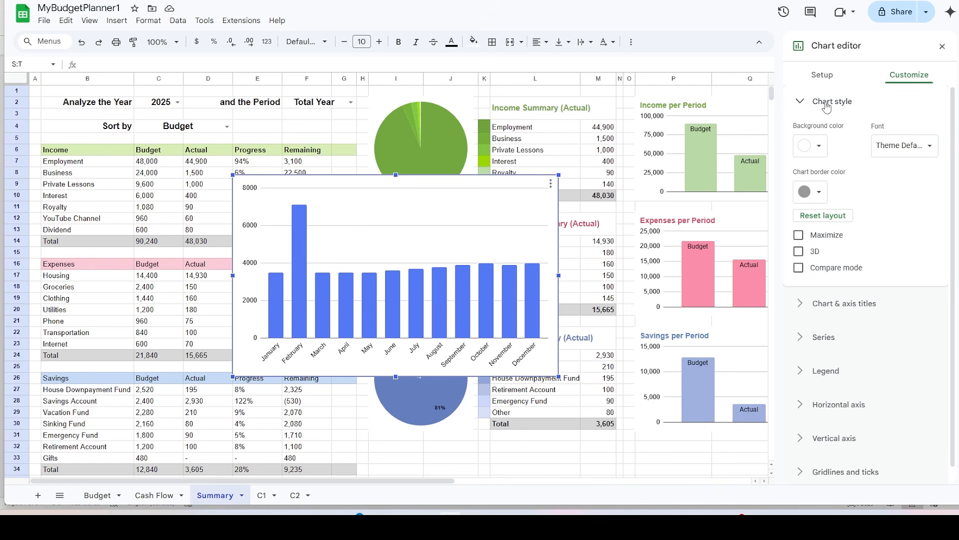
click(811, 192)
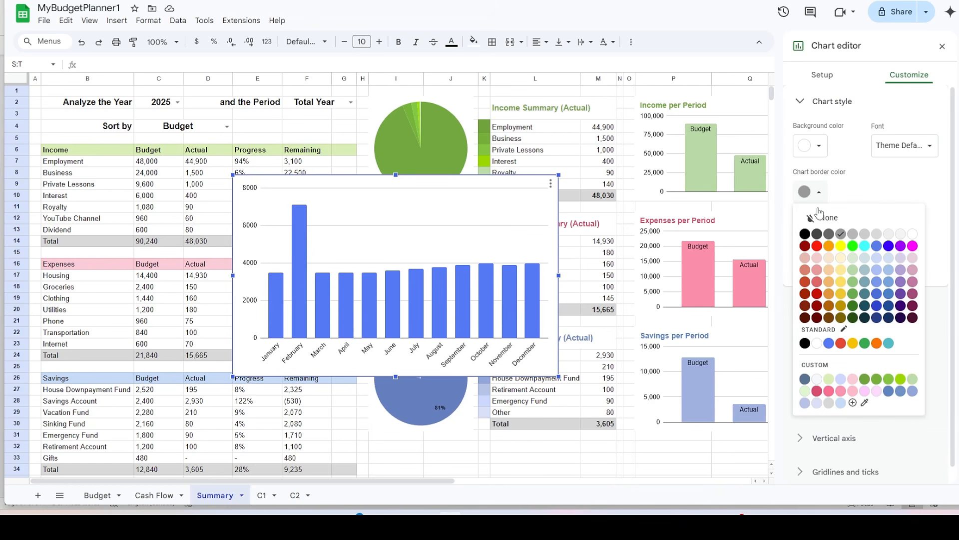
click(818, 350)
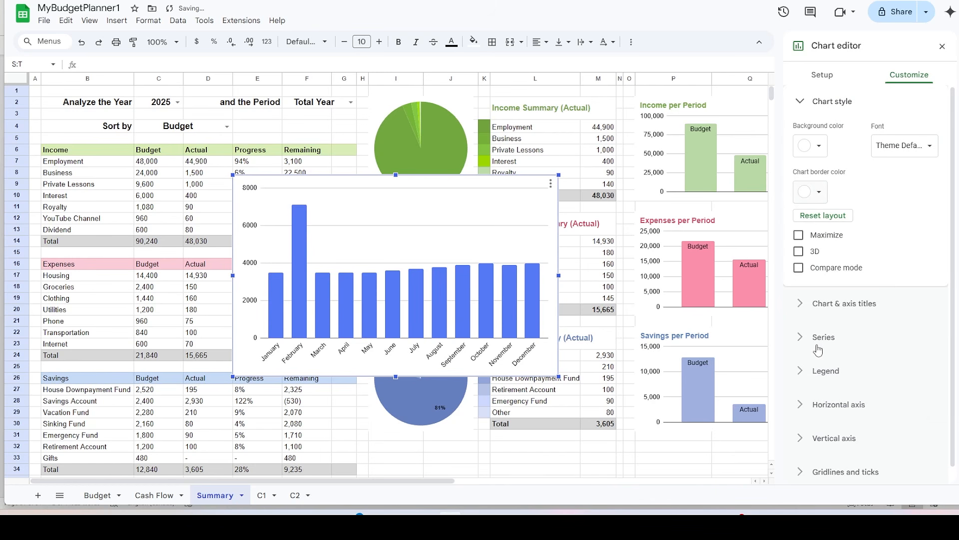
Step: Title the chart "Actual Income Monthly" and format the title in bold at font size 14
click(800, 304)
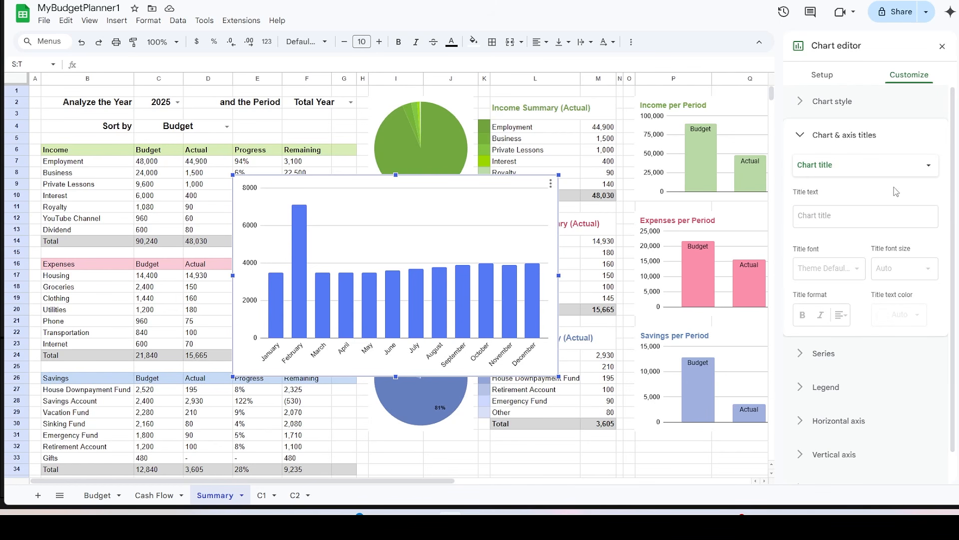
click(847, 217)
text(Actual Income Monthly)
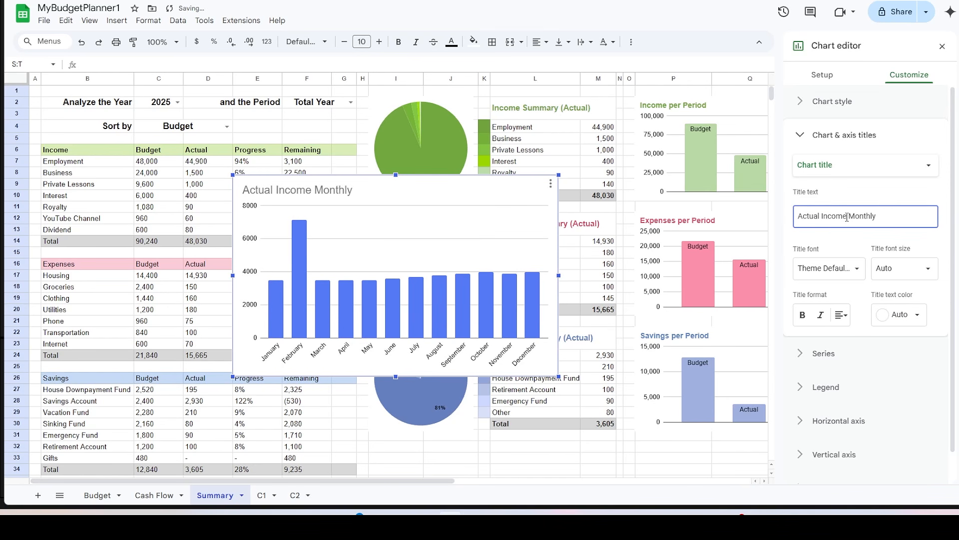
click(884, 268)
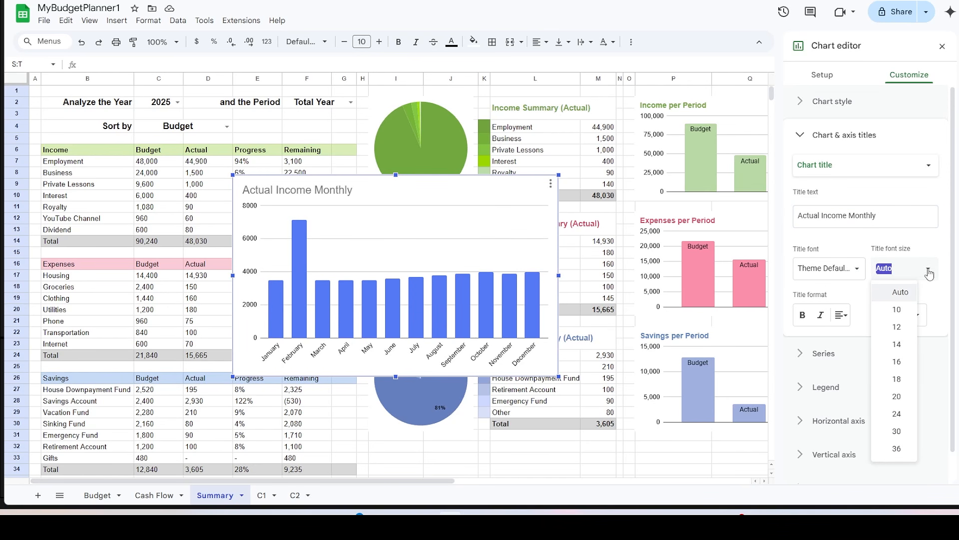
click(897, 346)
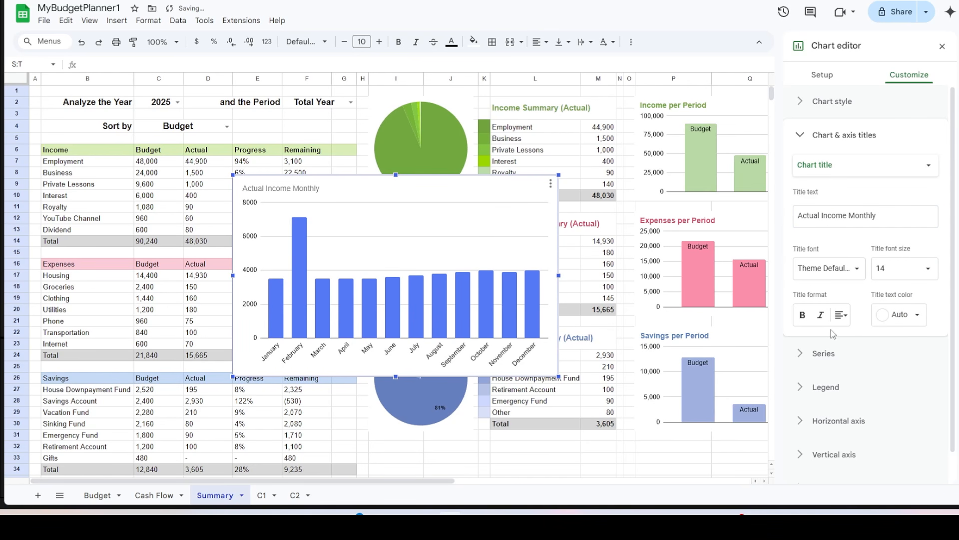
click(803, 315)
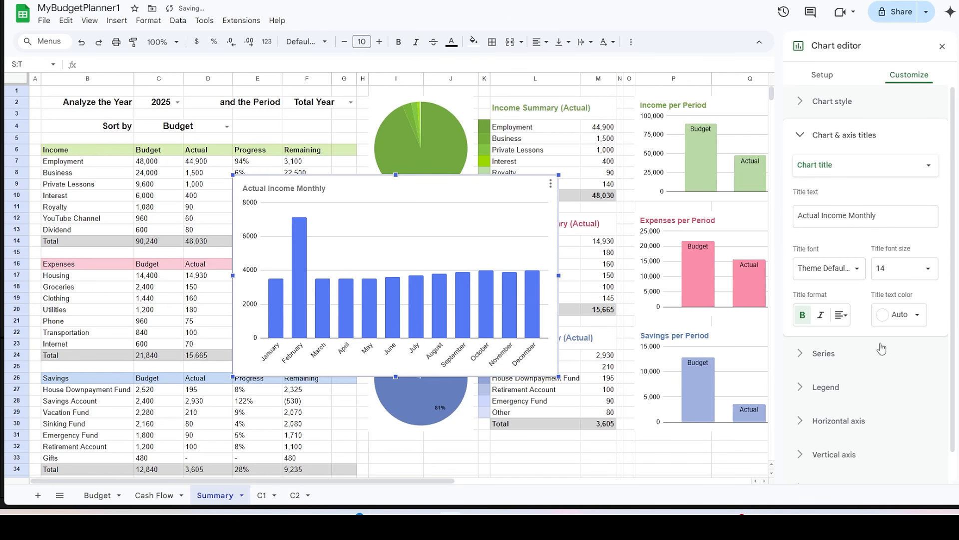
Step: Set the title text color of the monthly income chart to the custom color #73a03f
click(919, 319)
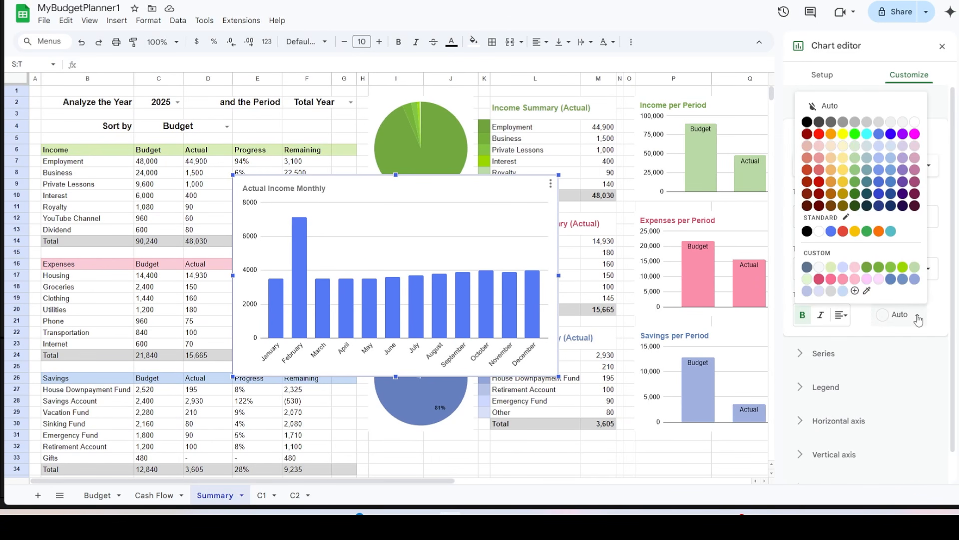
click(856, 291)
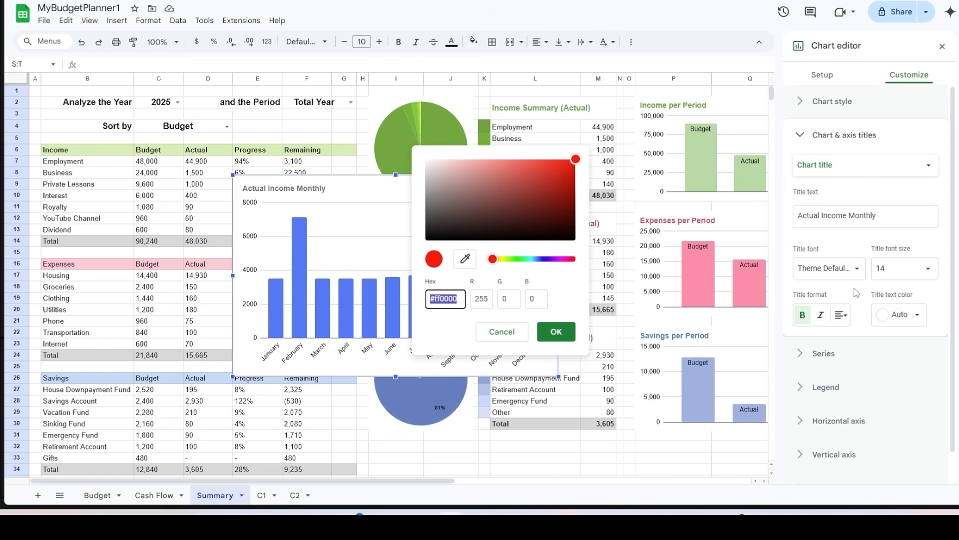
key(ctrl+v)
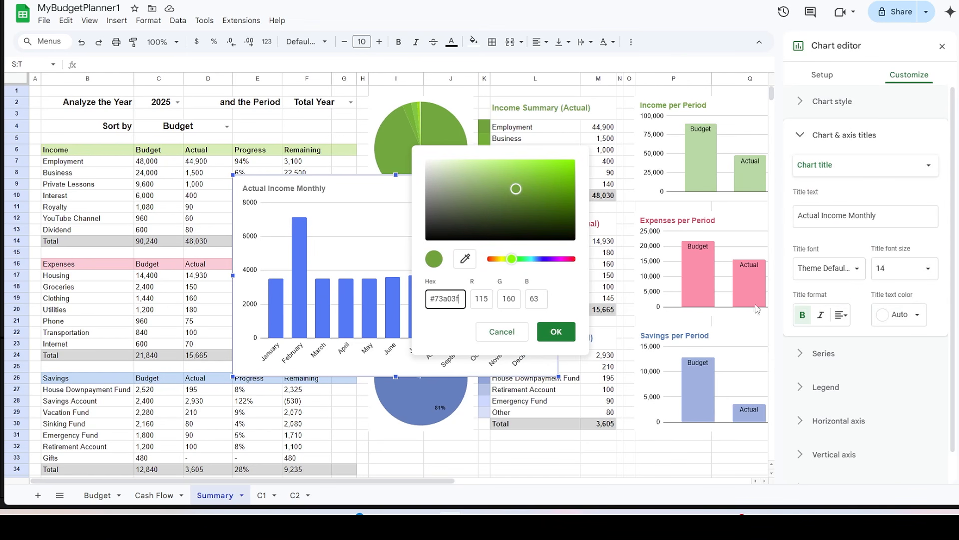
click(554, 331)
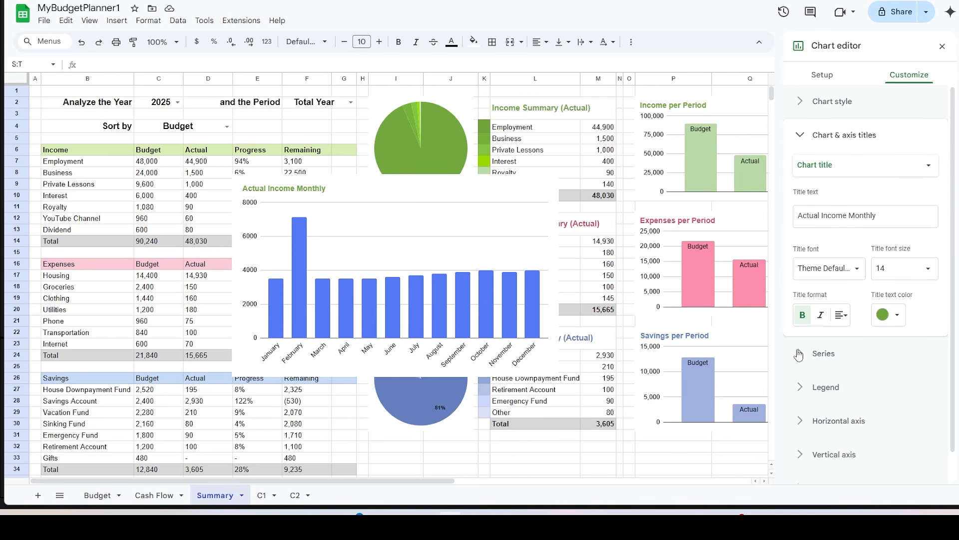
Step: Fill the monthly income chart's column series with the custom color #b9d6a5 and close the chart editor
click(823, 353)
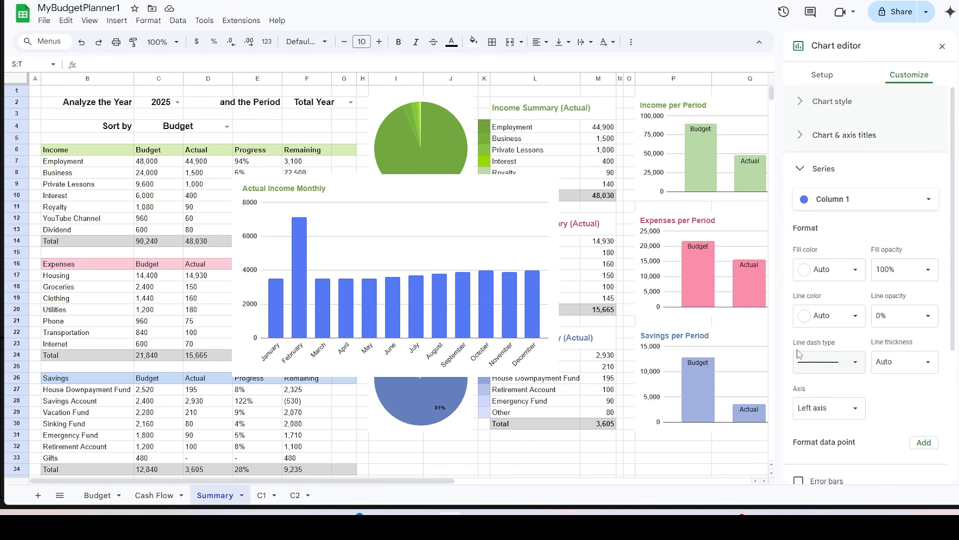
click(864, 273)
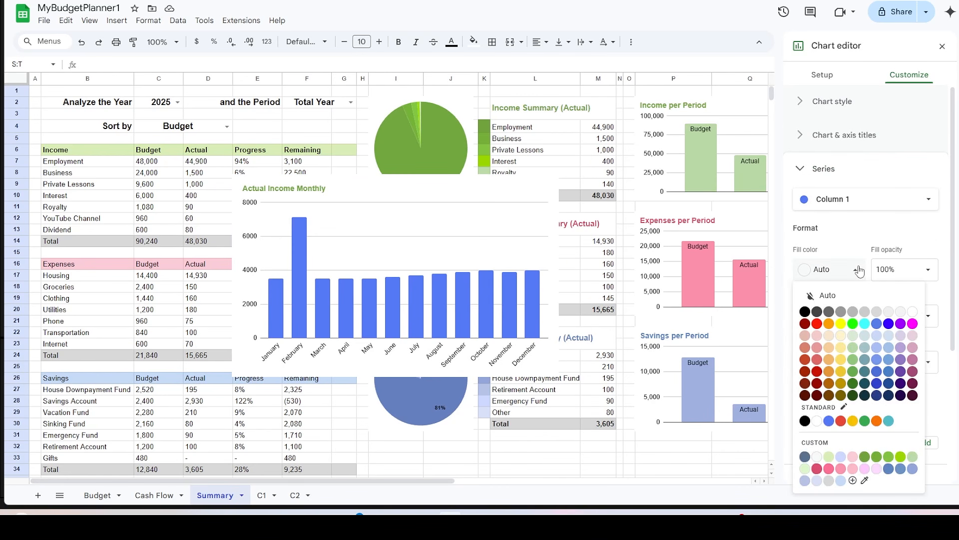
click(853, 480)
text(#b6d7a8)
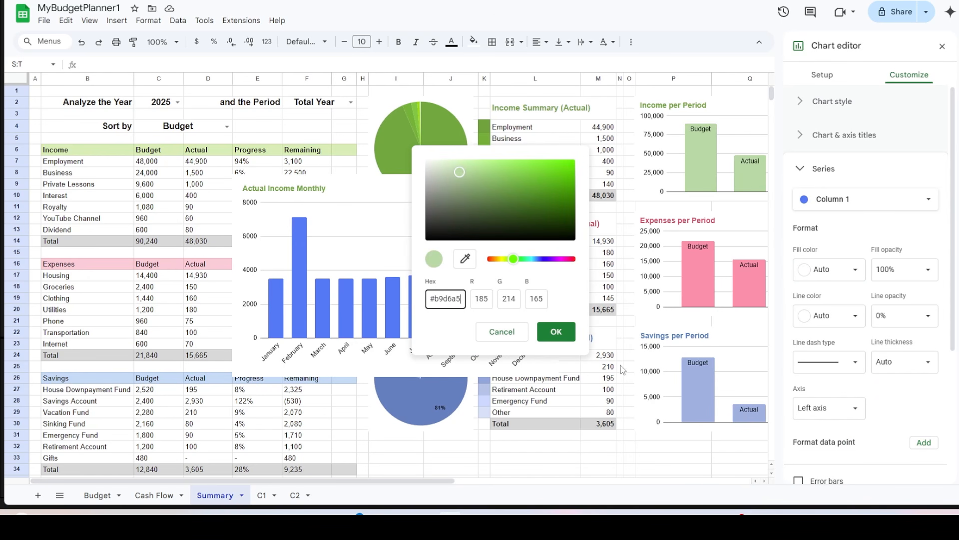
click(556, 331)
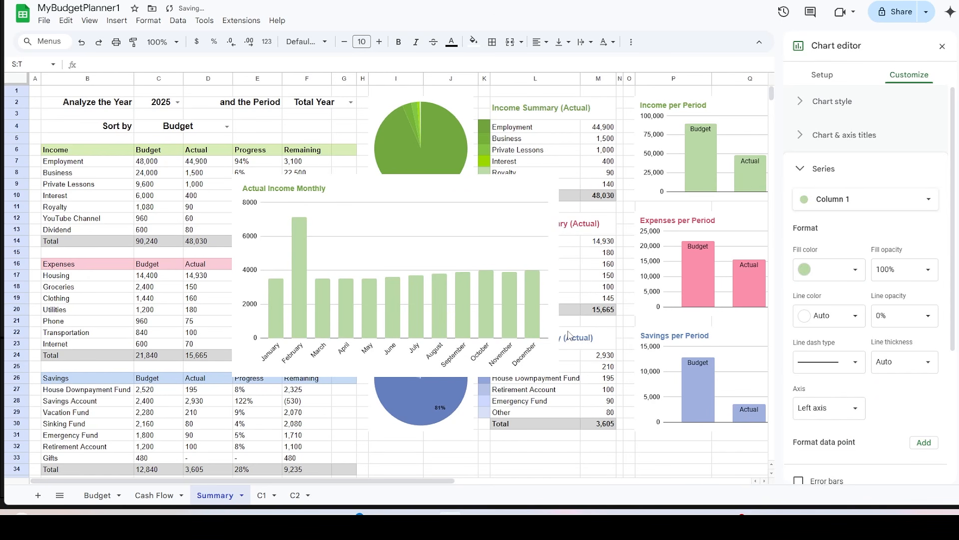
click(942, 48)
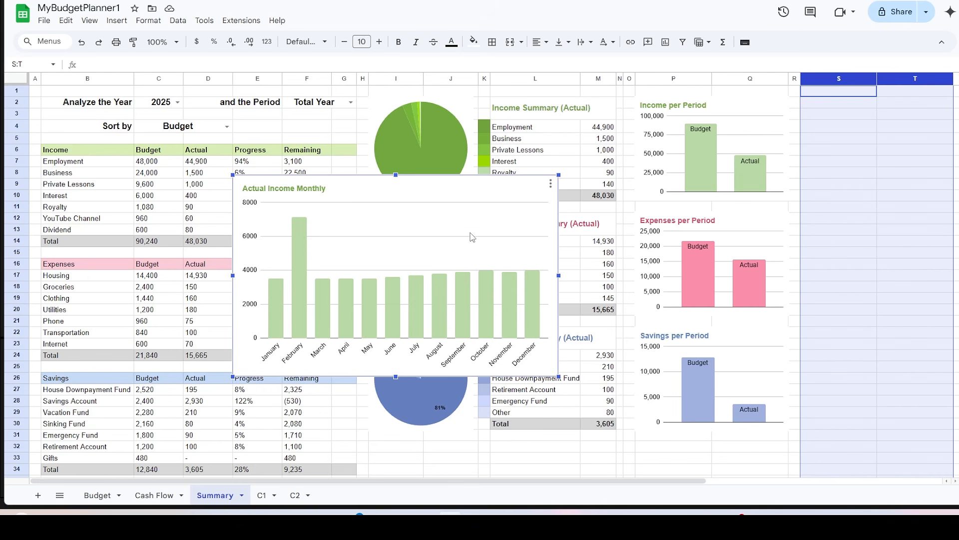
Step: Shrink the monthly income chart and position it over columns S and T, spanning rows 2 to 10
drag(559, 275, 409, 275)
drag(320, 173, 854, 109)
drag(933, 155, 891, 155)
drag(850, 112, 893, 107)
drag(936, 148, 950, 153)
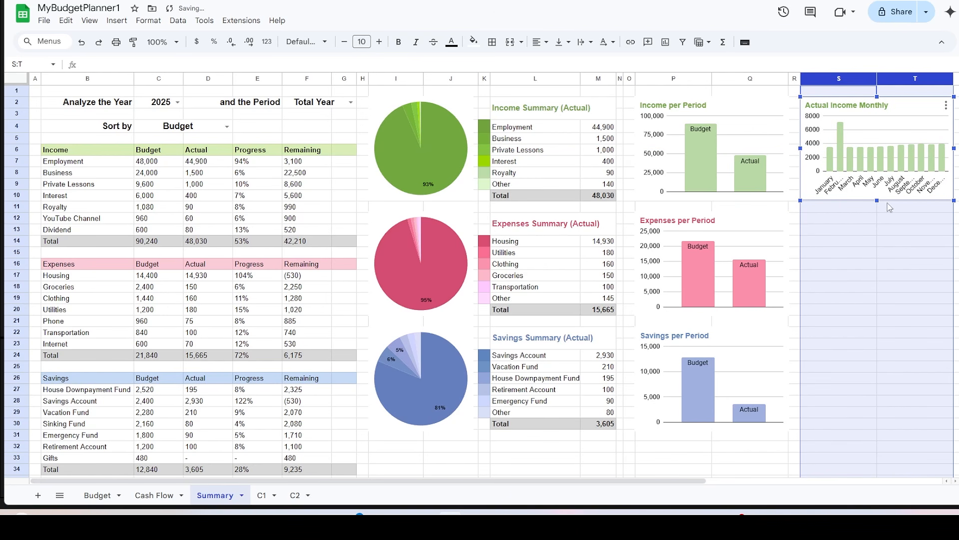
click(894, 444)
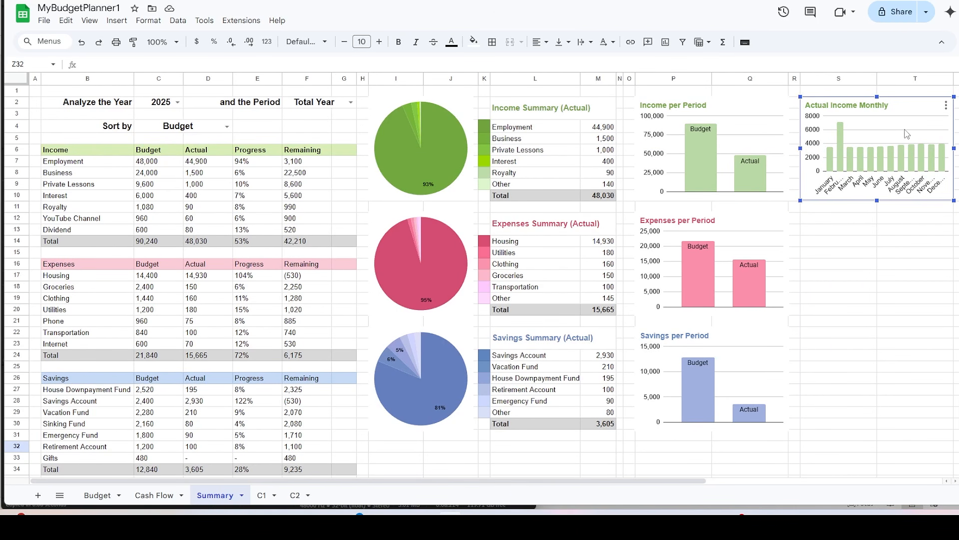
Step: Paste two copies of the monthly income chart below the original, at cells S13 and S26
click(832, 230)
key(ctrl+v)
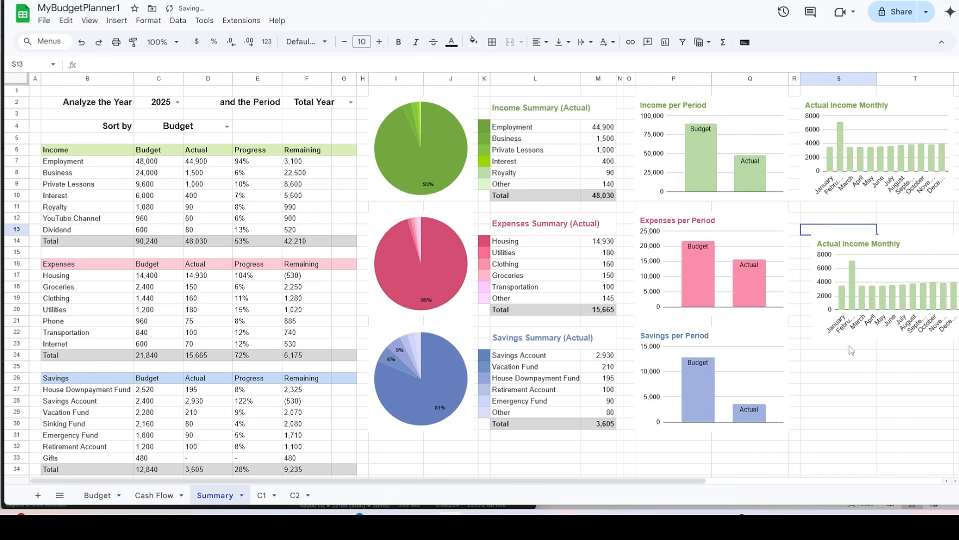
click(834, 377)
key(ctrl+v)
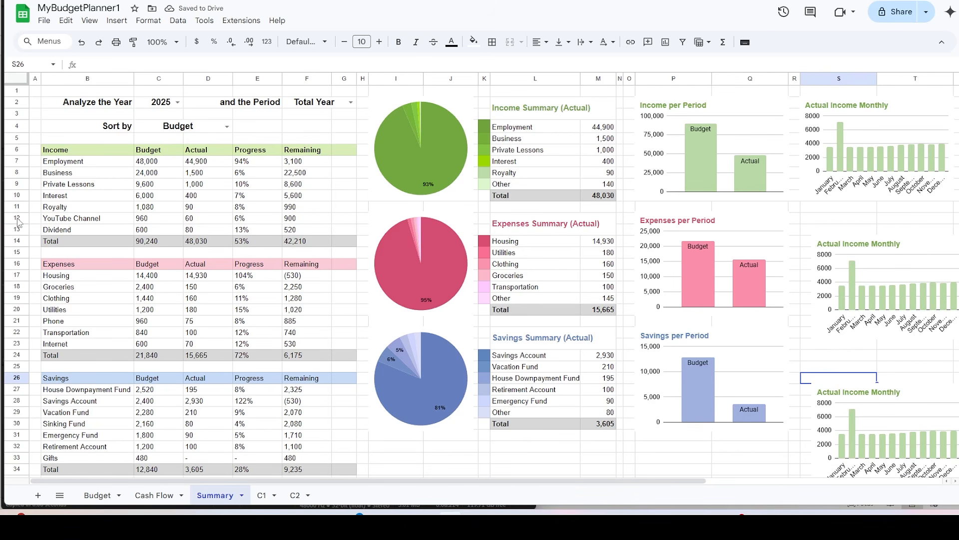
Step: Align the two chart copies in columns S and T with the expenses rows 12 to 20 and savings rows 22 to 30
click(16, 218)
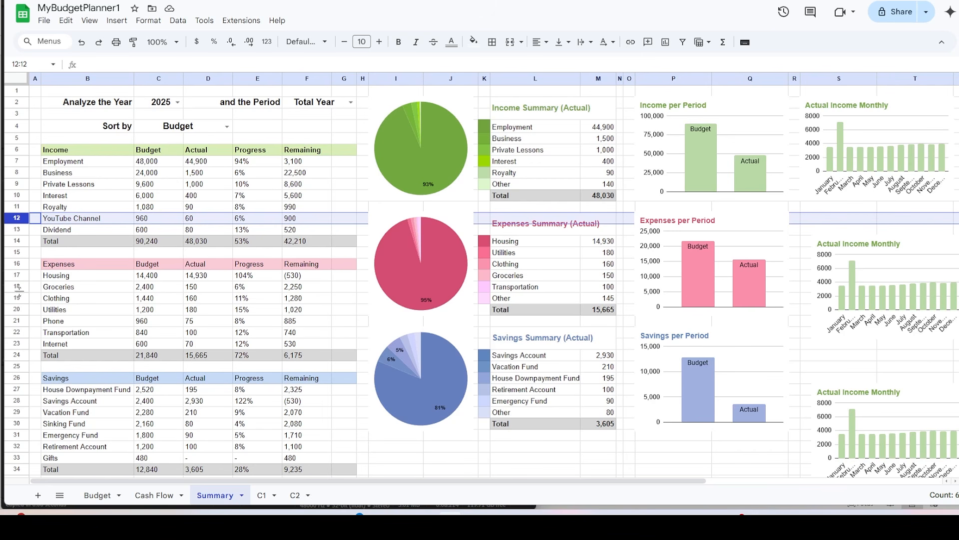
ctrl+click(16, 310)
drag(889, 278, 877, 255)
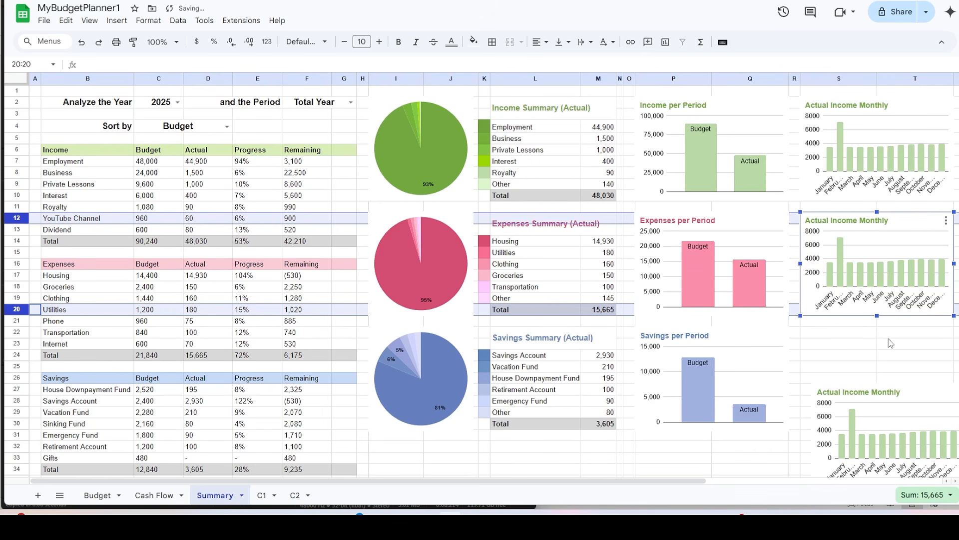
drag(867, 449, 867, 382)
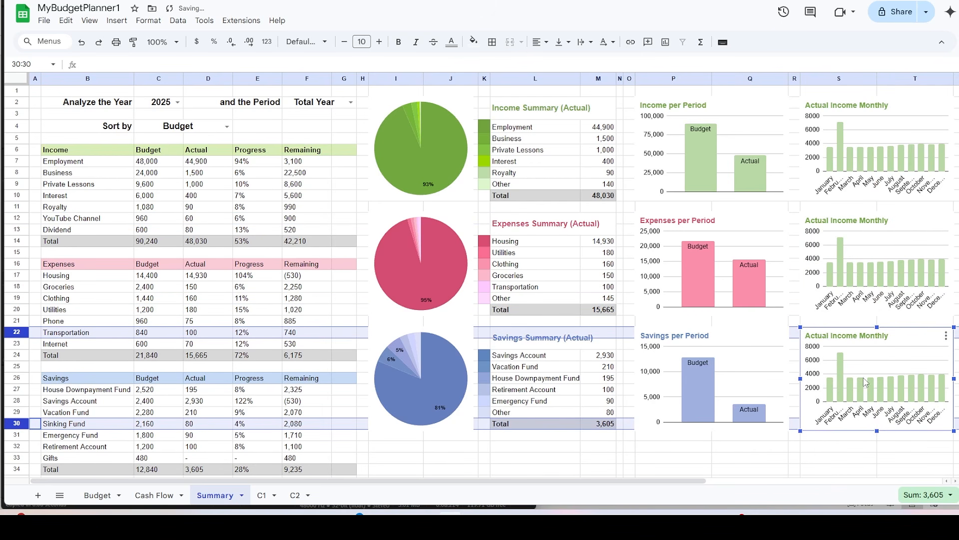
click(869, 462)
key(ctrl+Home)
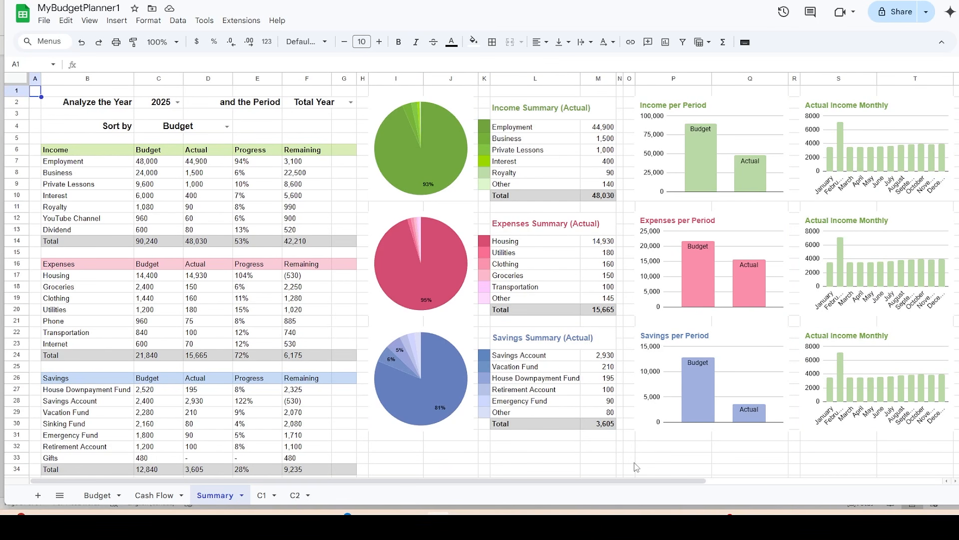
Step: Change the data range of the middle monthly chart to C1!N41:N52,C1!O41:O52
drag(621, 480, 843, 480)
click(603, 244)
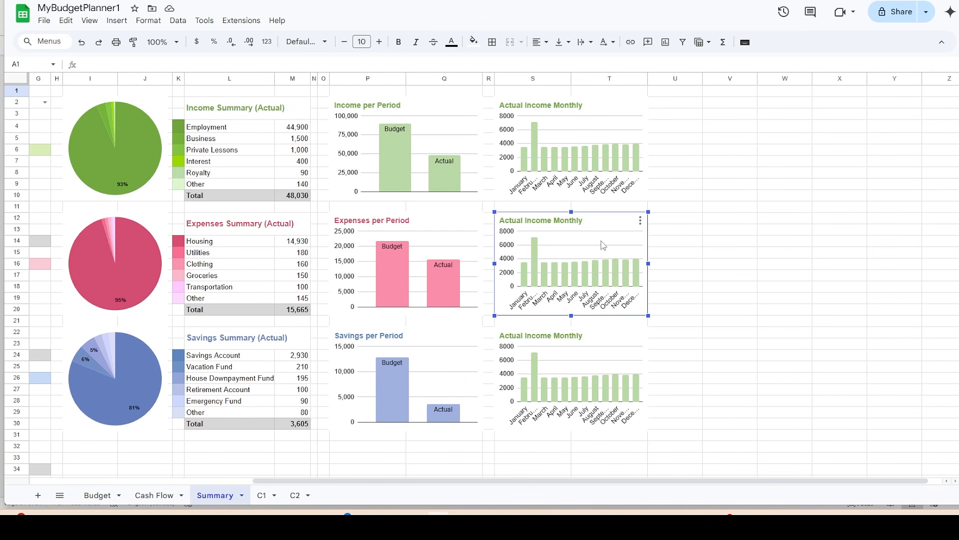
click(640, 220)
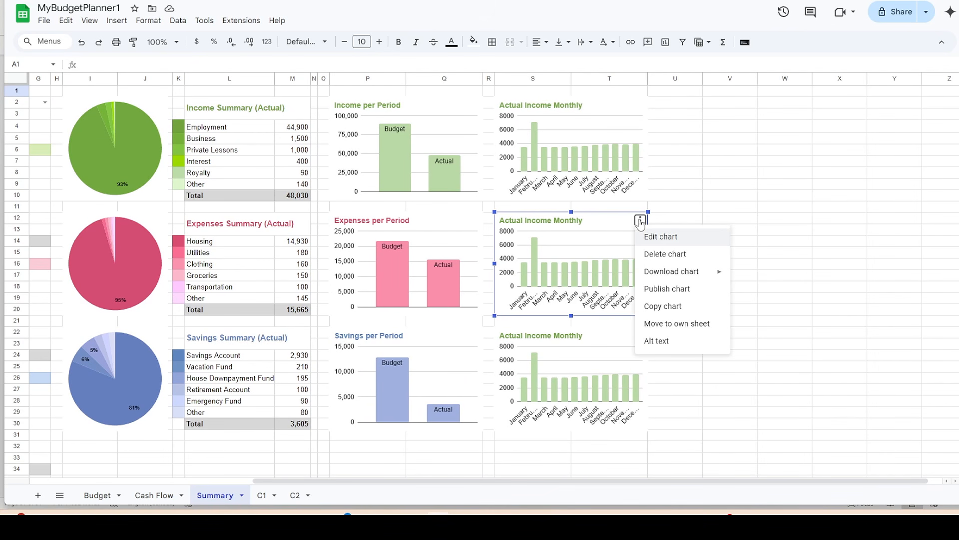
click(661, 237)
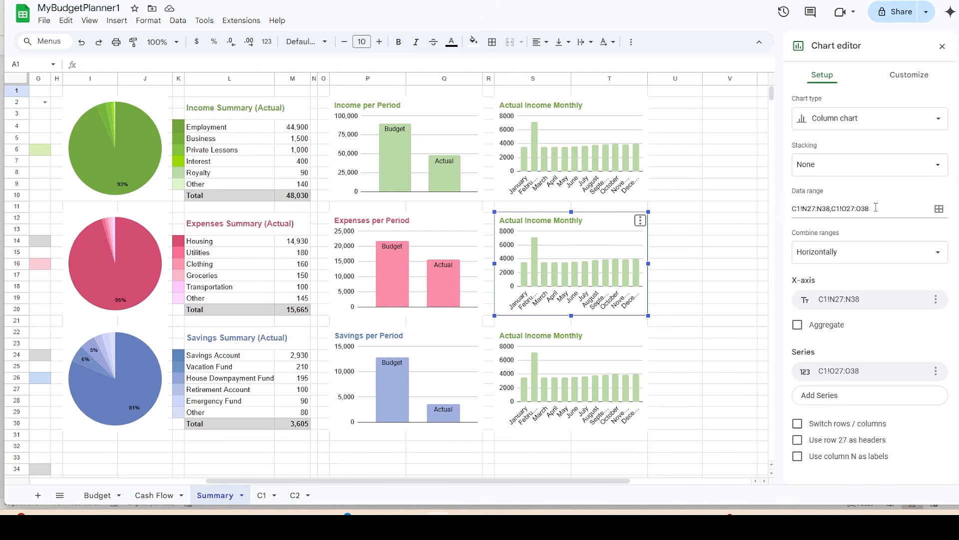
drag(876, 208, 782, 210)
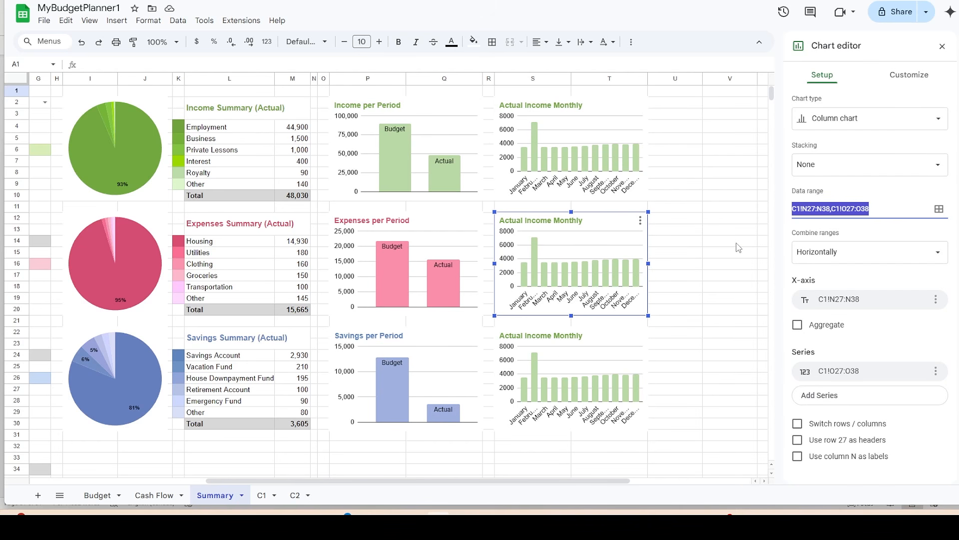
text(C1!N41:N52,C1!O41:O52)
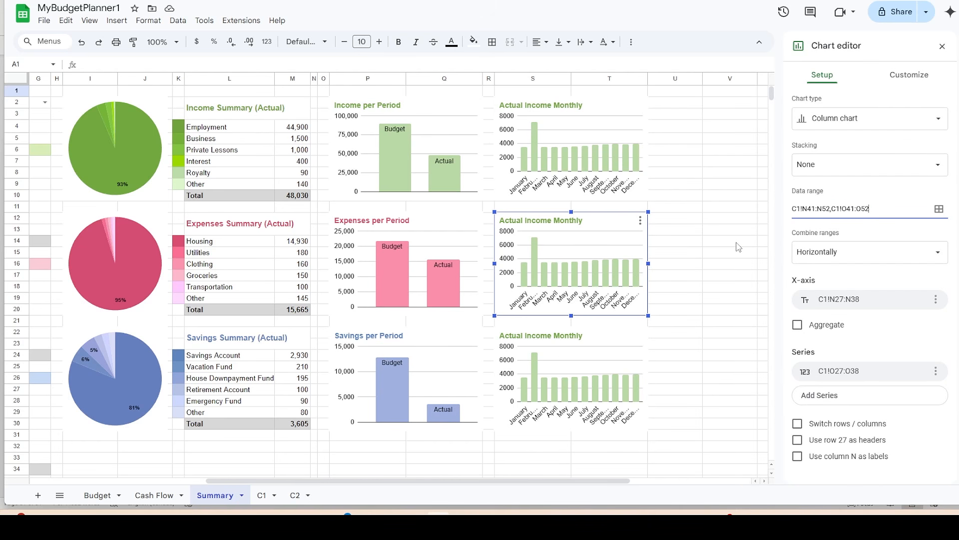
key(Return)
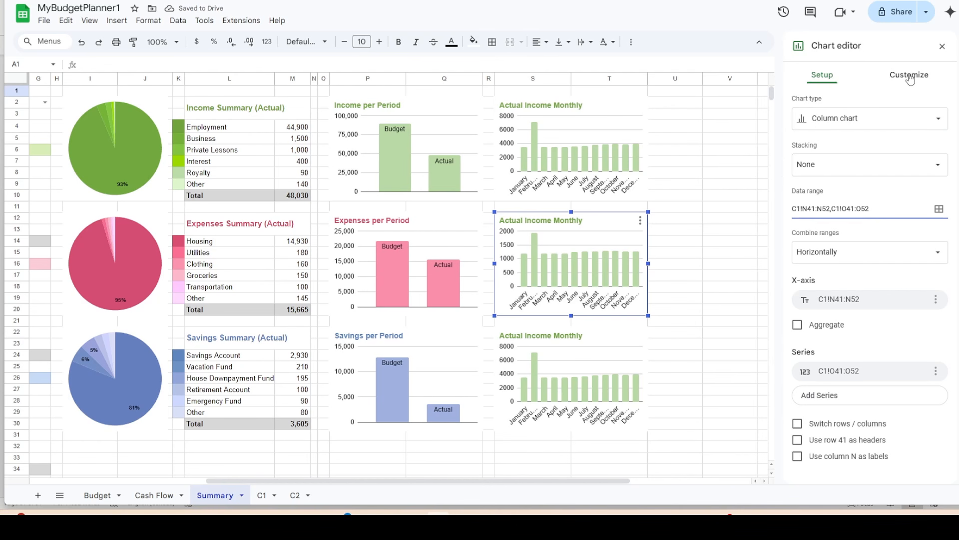
Step: Change the title of the middle monthly chart to "Actual Expenses Monthly"
click(909, 76)
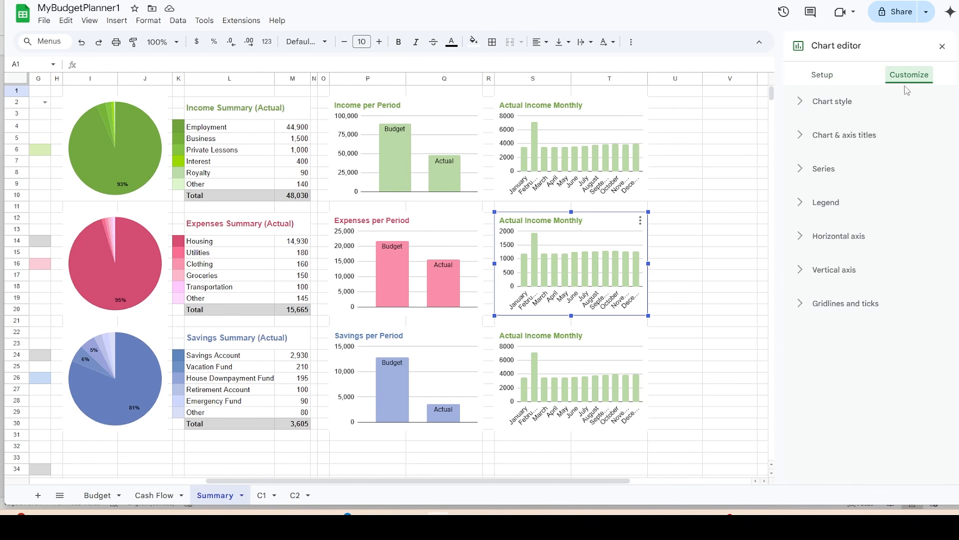
click(800, 136)
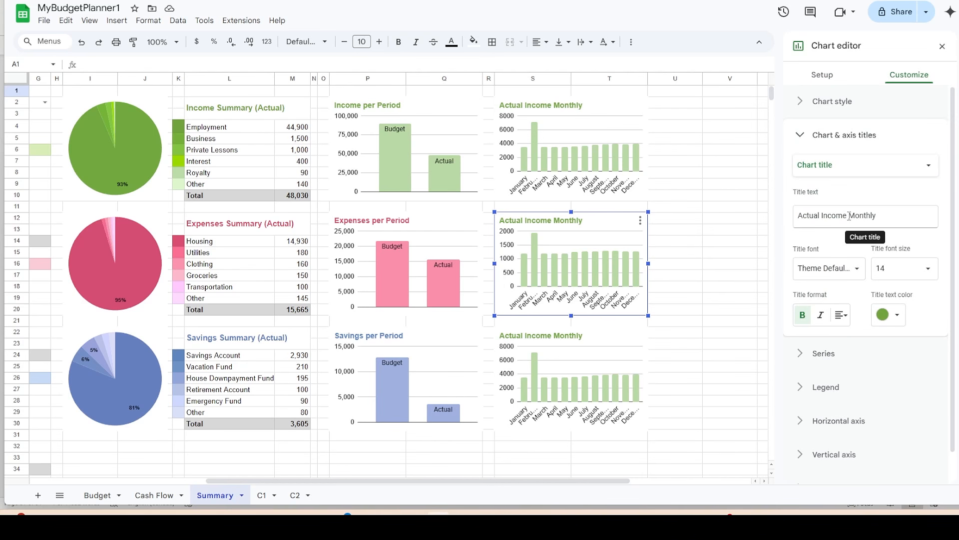
drag(847, 216, 822, 218)
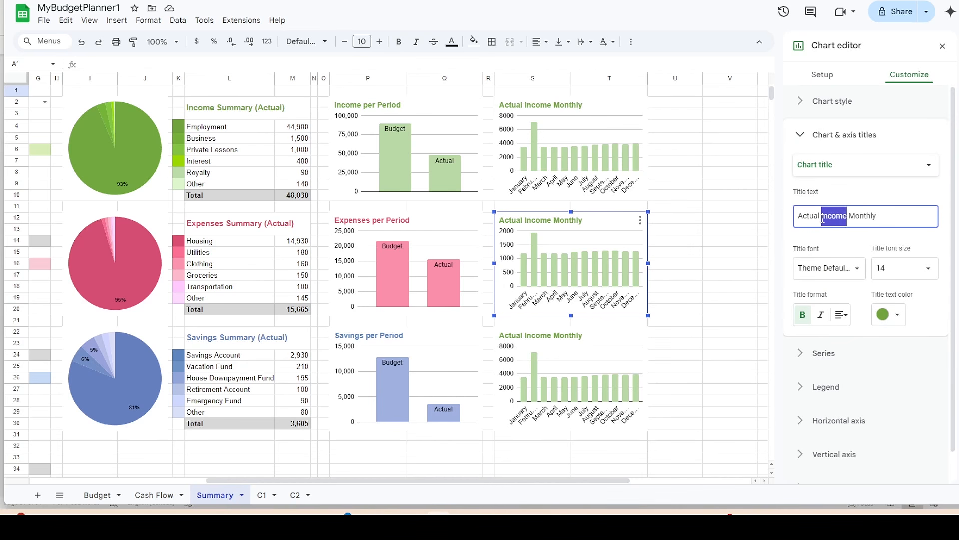
text(Ex)
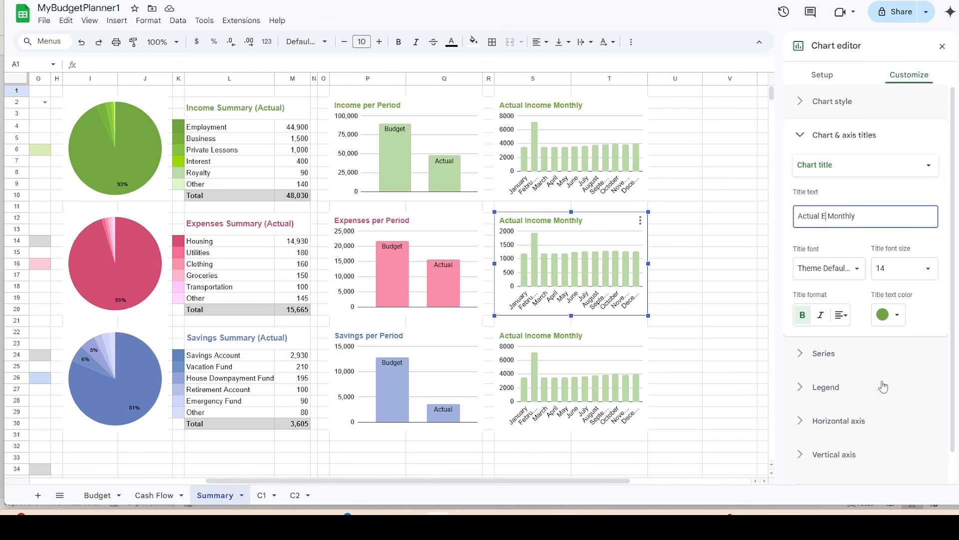
text(penses)
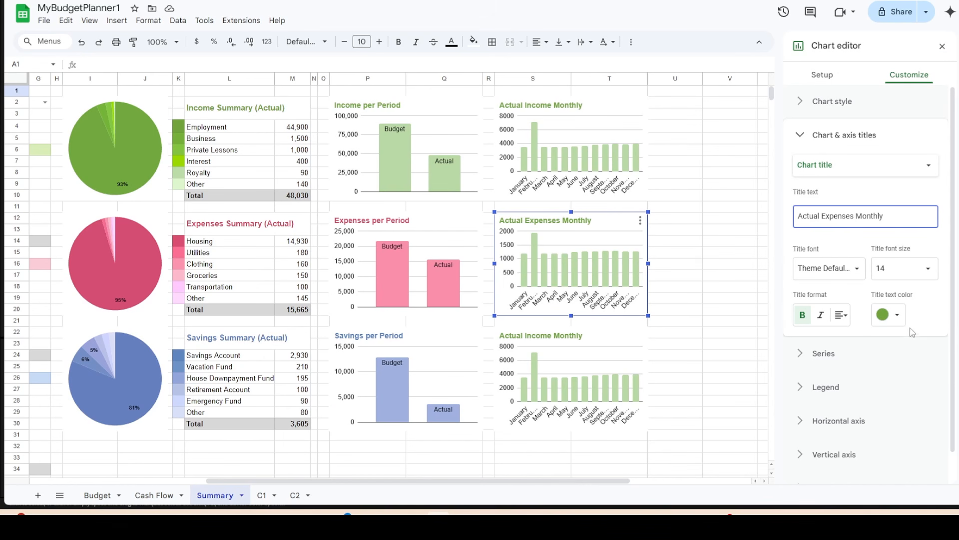
Step: Set the title text color of the monthly expenses chart to the custom color #dd4d71
click(898, 316)
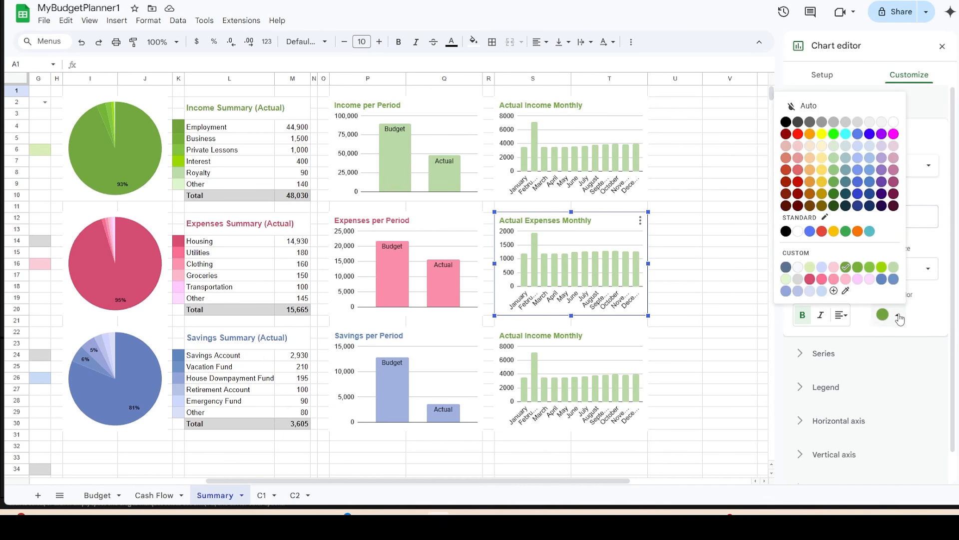
click(833, 291)
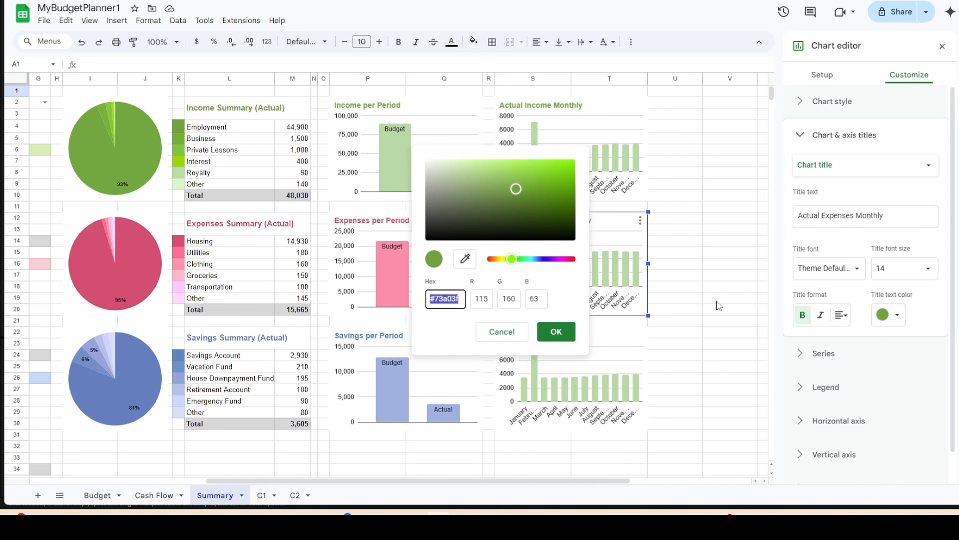
key(ctrl+v)
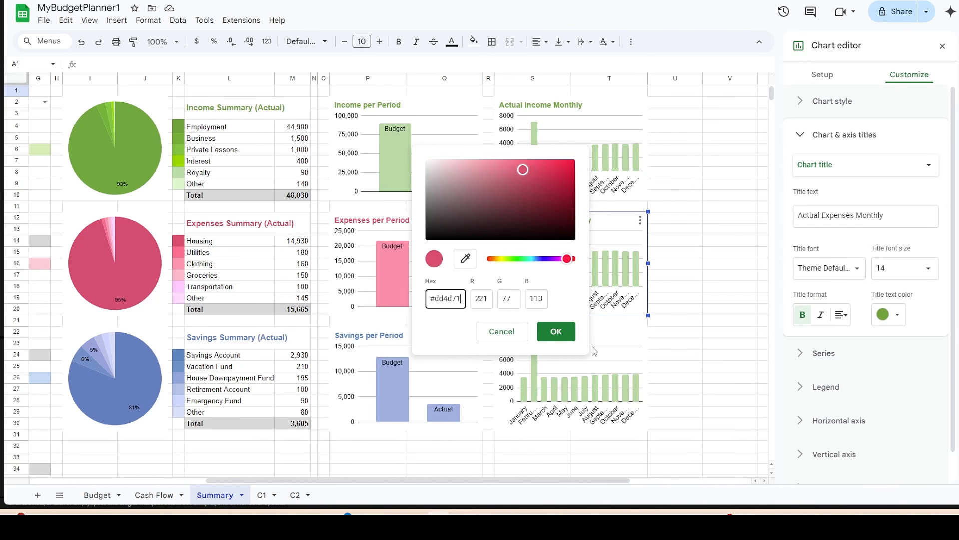
click(556, 331)
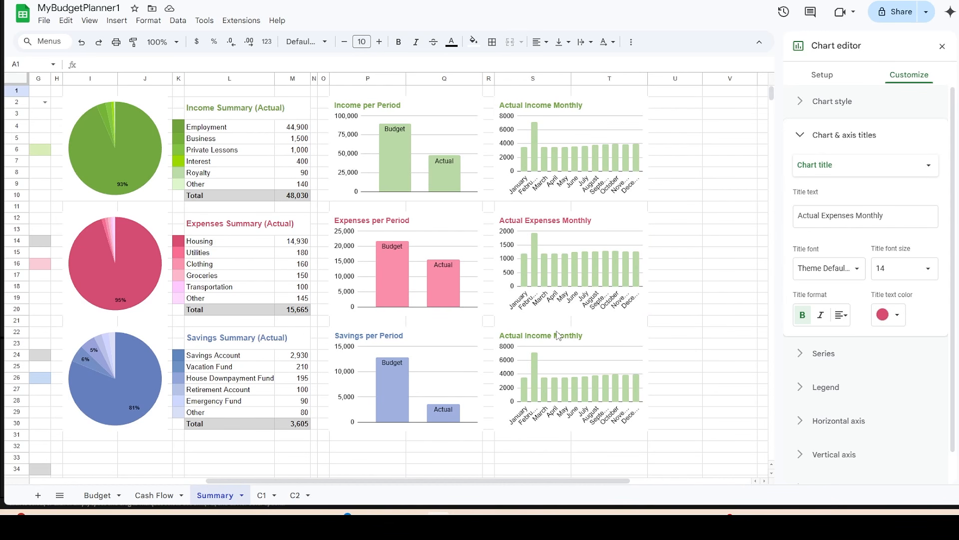
Step: Set the column fill color of the Actual Expenses Monthly chart to the custom color #ff8fab and close the chart editor
click(797, 359)
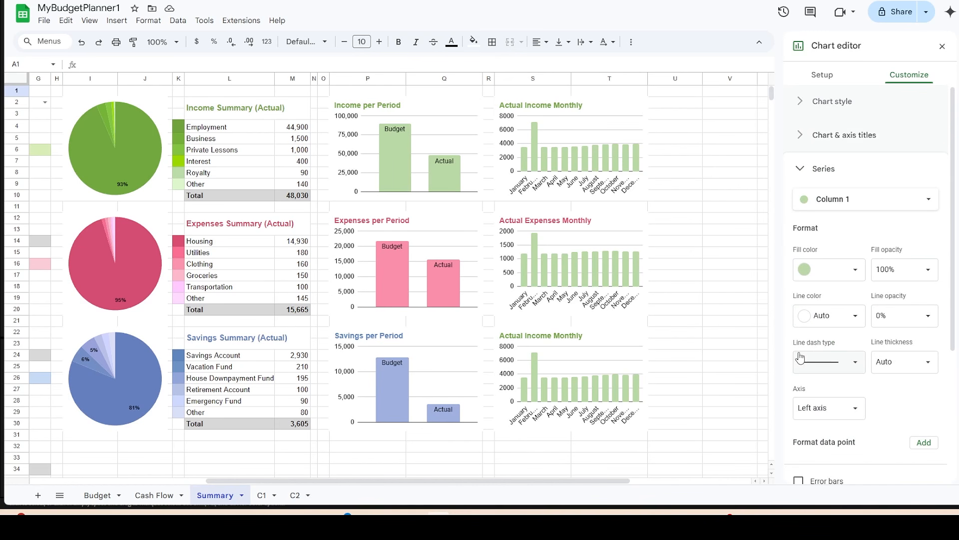
click(854, 270)
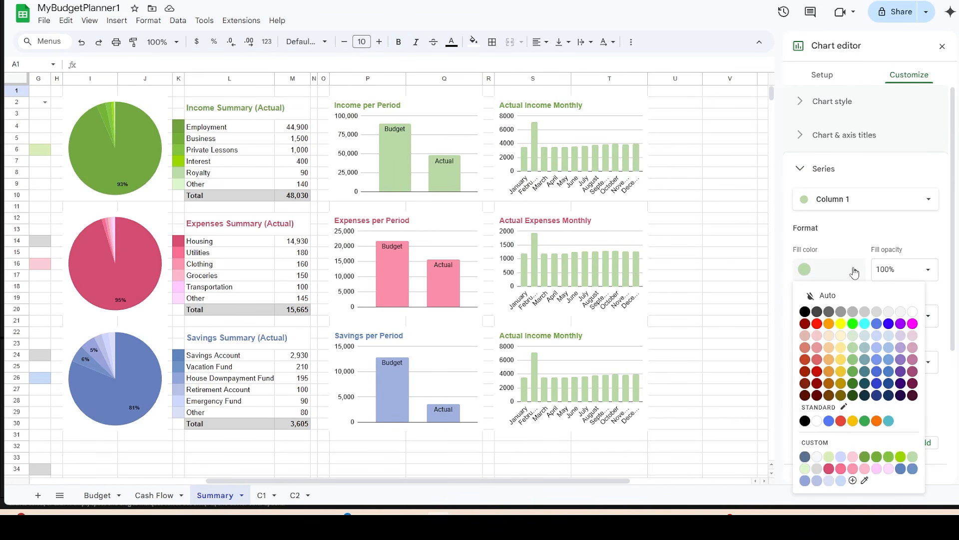
click(852, 480)
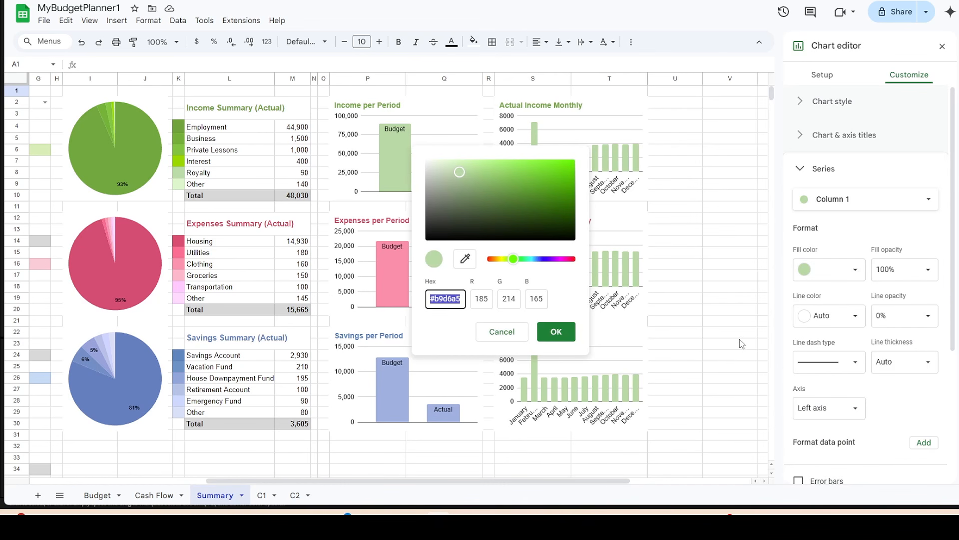
text(#ff8fab)
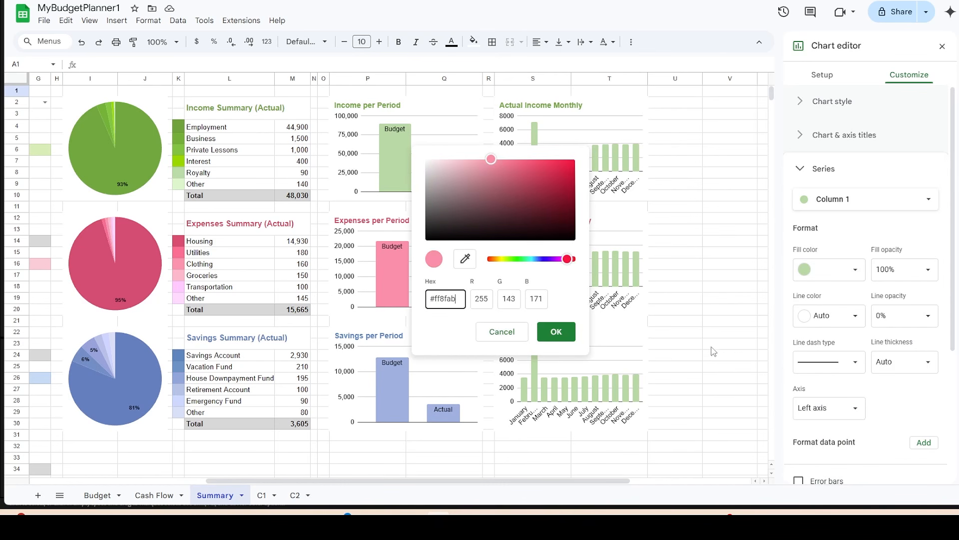
click(557, 331)
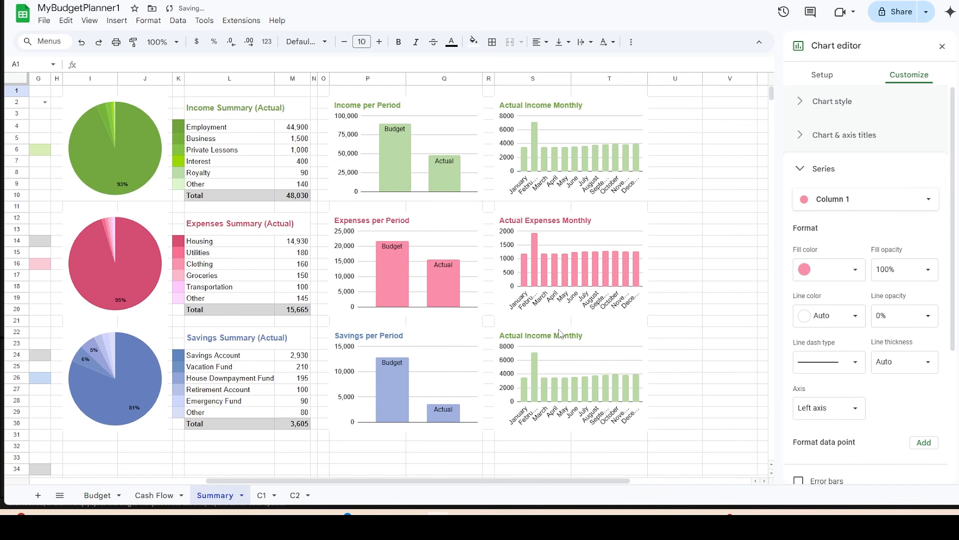
click(942, 46)
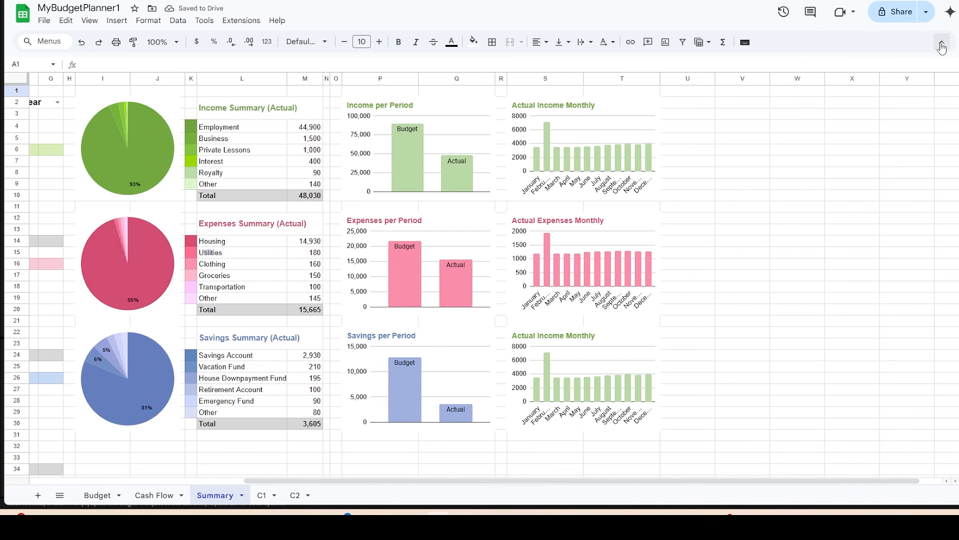
Step: Change the data range of the lowest monthly chart, in the savings rows, to C1!N55:N66,C1!O55:O66
click(617, 350)
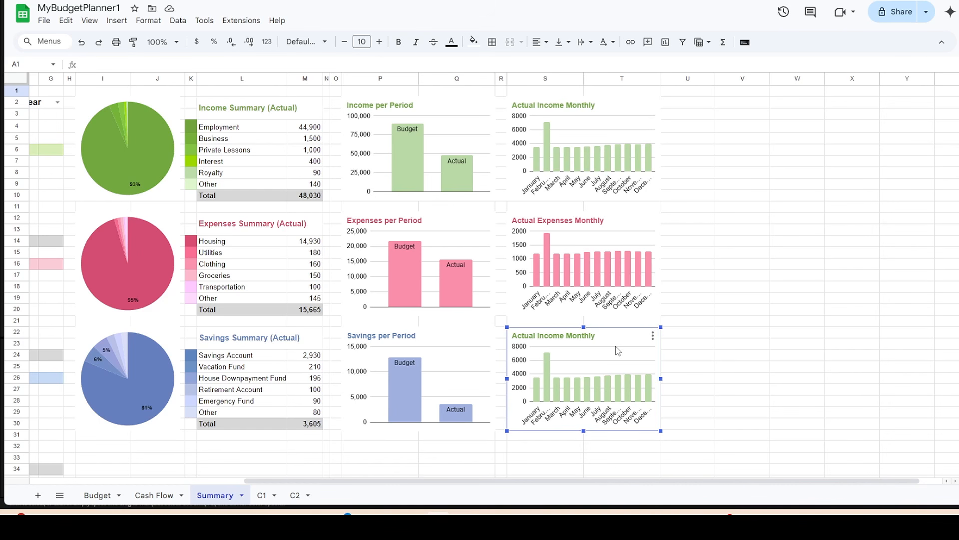
click(653, 335)
click(674, 353)
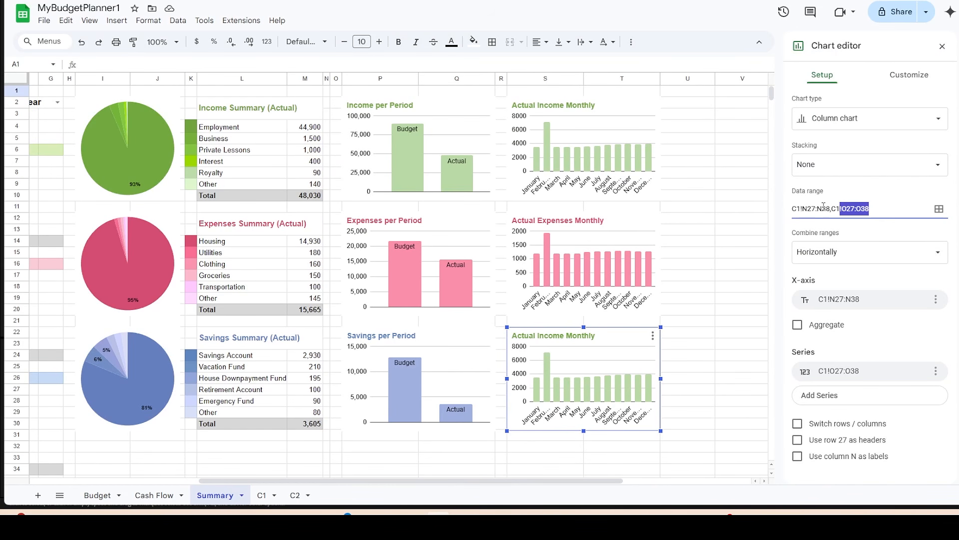
text(C1!N55:N66,C1!O55:O66)
key(Return)
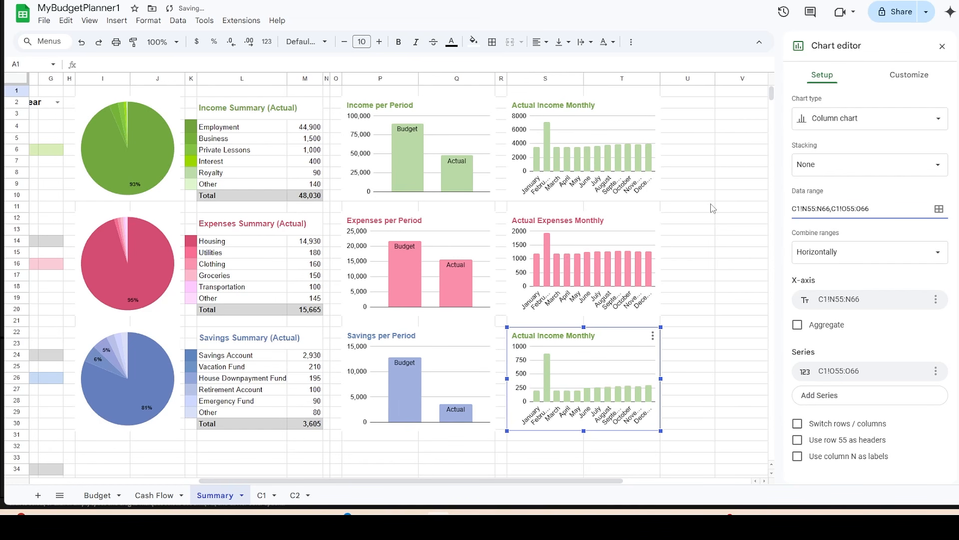
Step: Change the title of the lowest monthly chart to "Actual Savings Monthly"
click(913, 77)
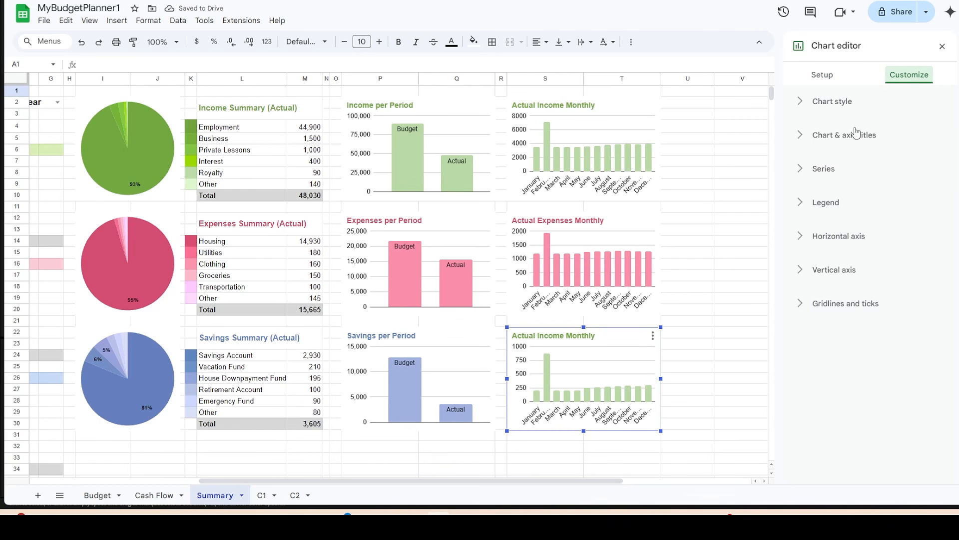
click(802, 135)
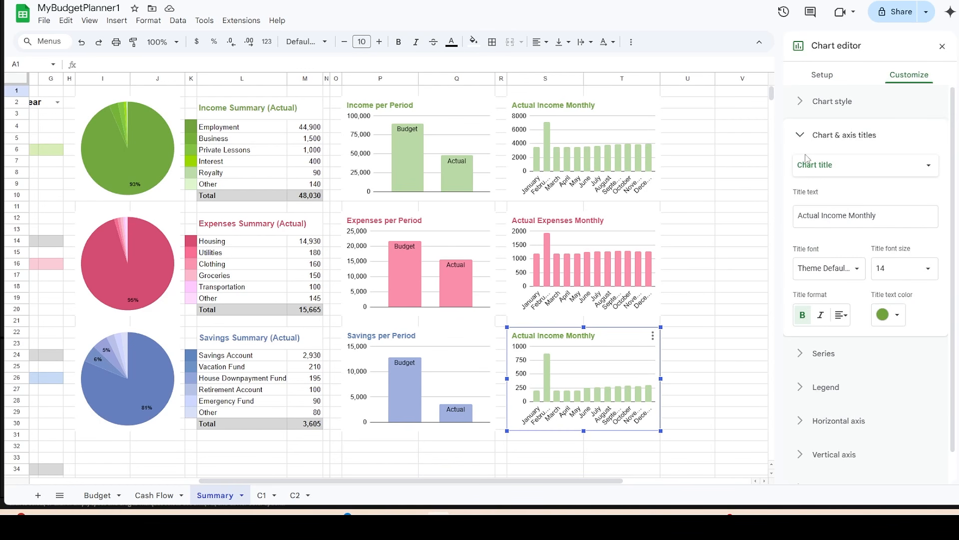
drag(847, 215, 823, 216)
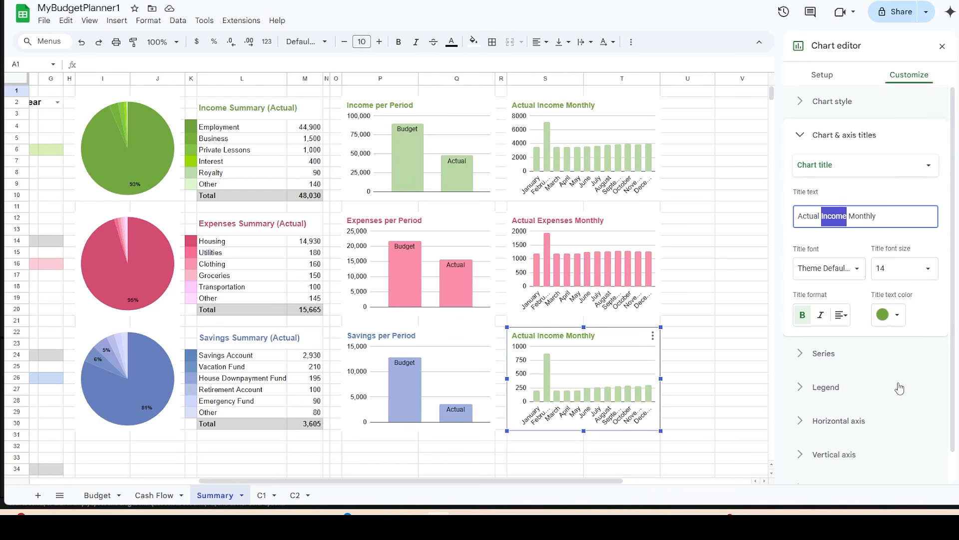
text(Savi)
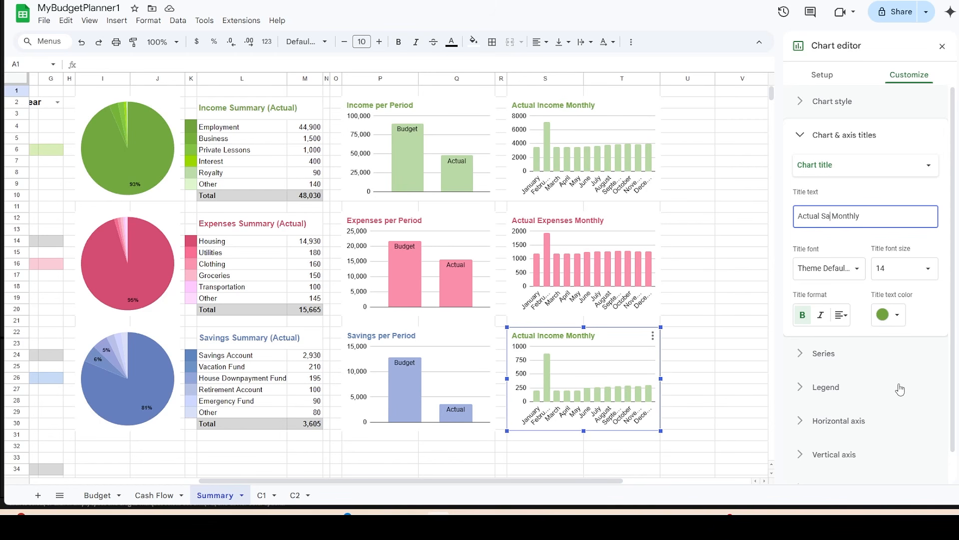
text(ngs)
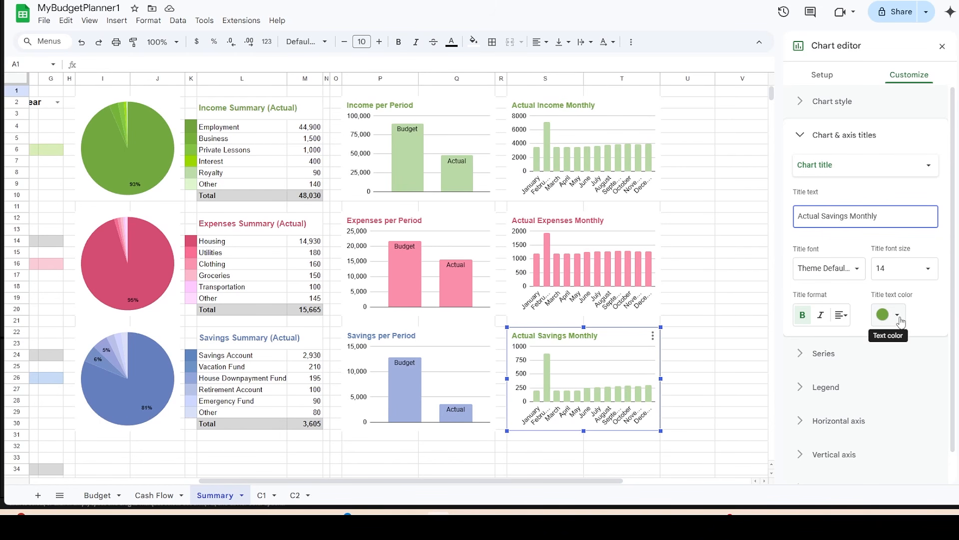
Step: Set the title text color of the monthly savings chart to the custom color #578abe
click(883, 315)
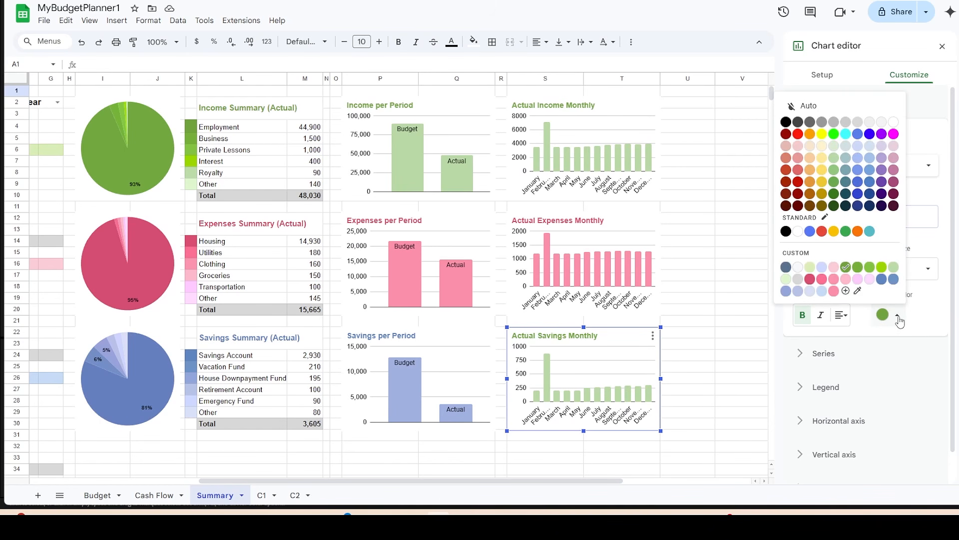
click(845, 291)
text(#578abe)
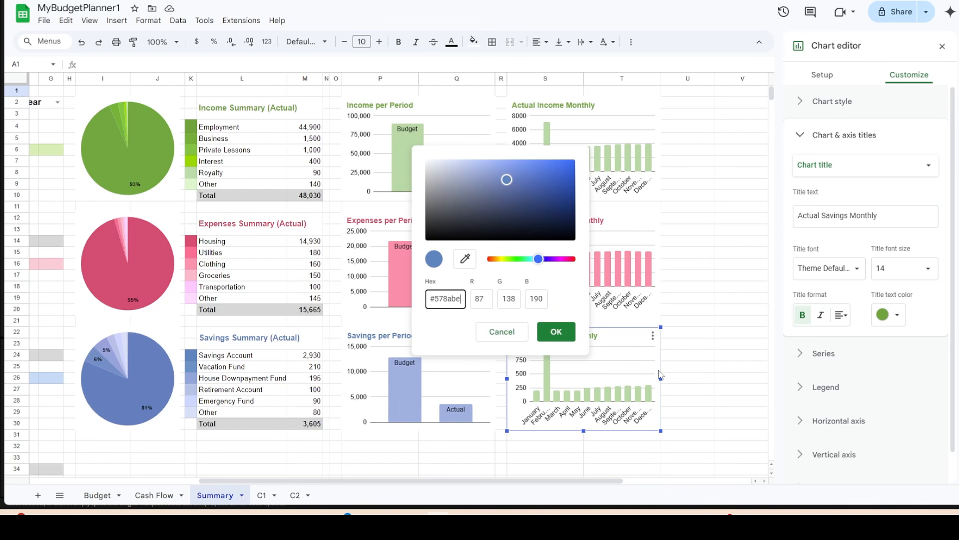
click(557, 332)
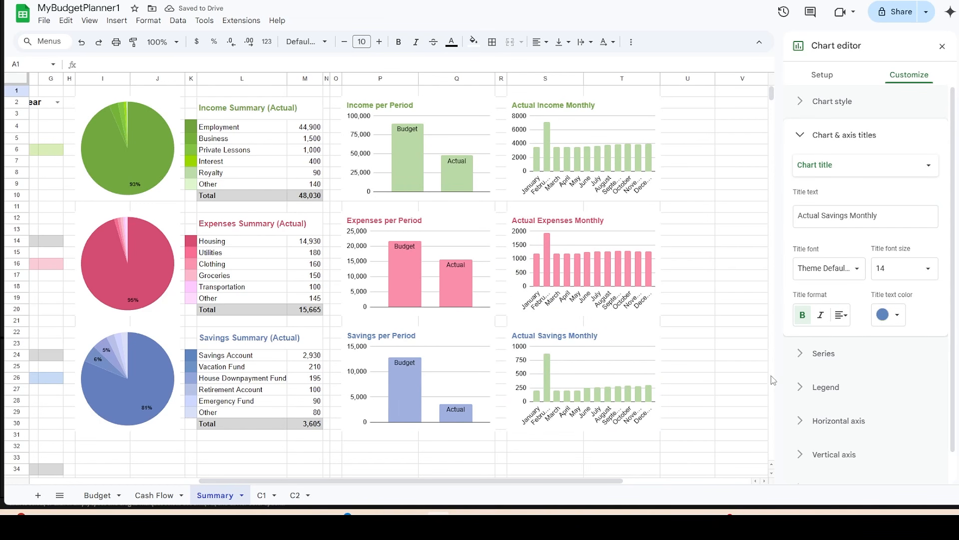
Step: Set the column fill color of the monthly savings chart to the custom color #9cb4df and close the chart editor
click(804, 354)
click(853, 270)
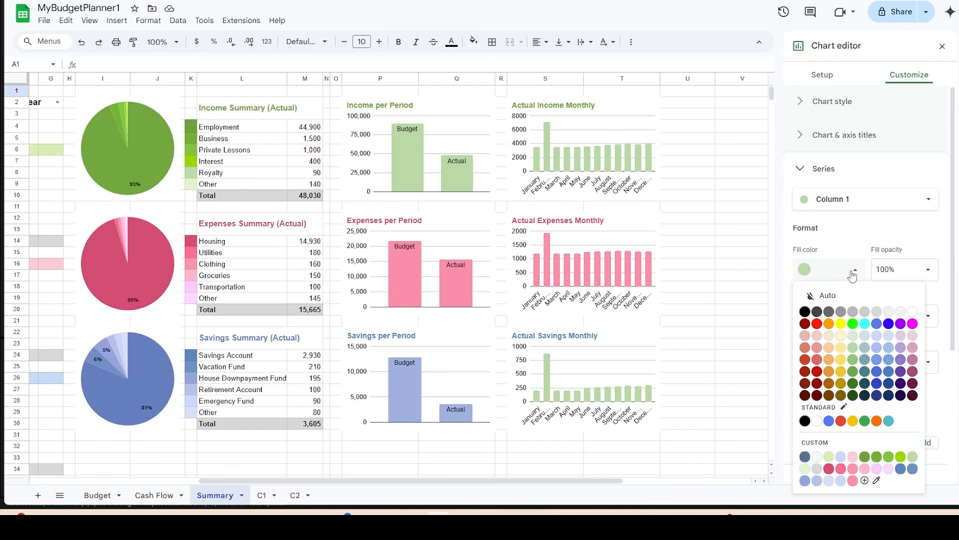
click(865, 479)
text(#9cb4df)
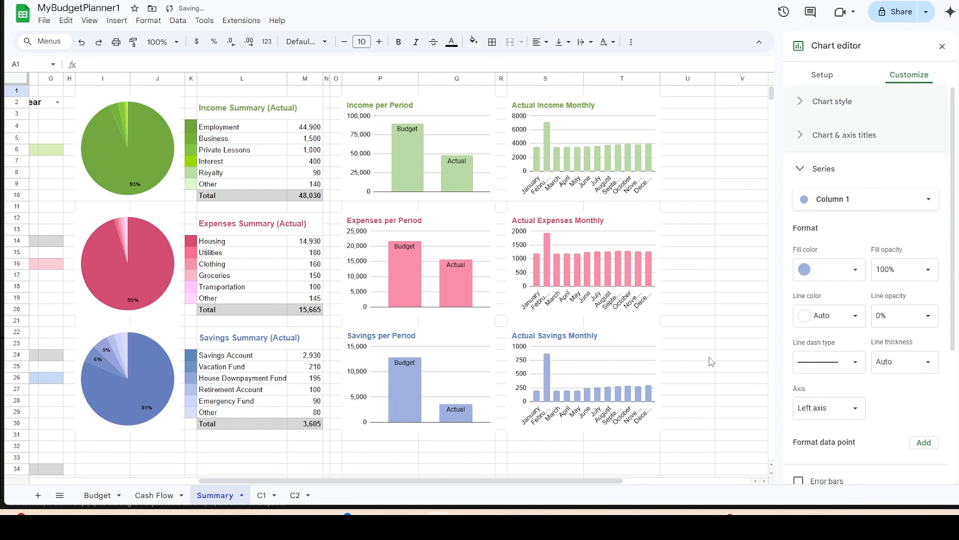
click(943, 46)
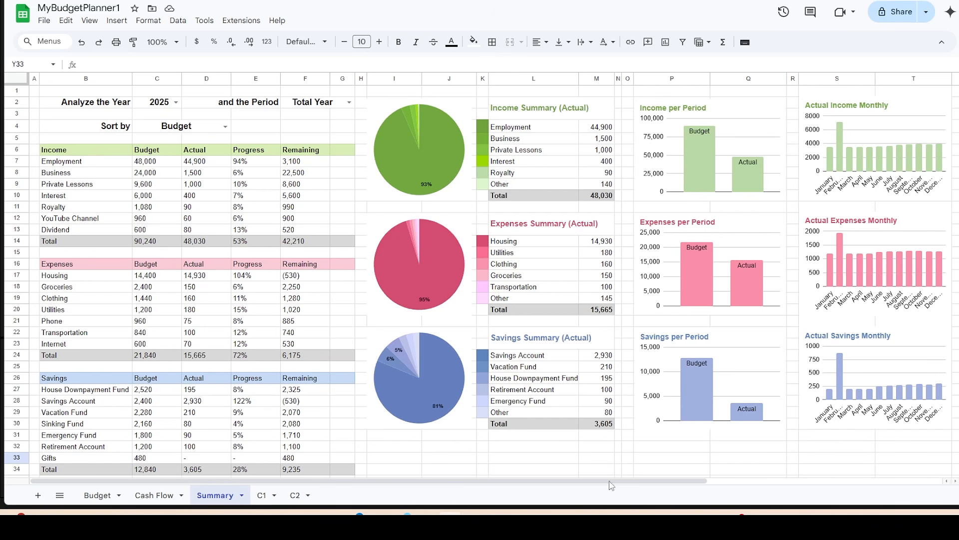
Step: Fill row 1, the label and blank cells around the dropdowns in B2:G5, and I11:T11, I21:T21 and I31:T150 with custom color #fce4d6
click(15, 90)
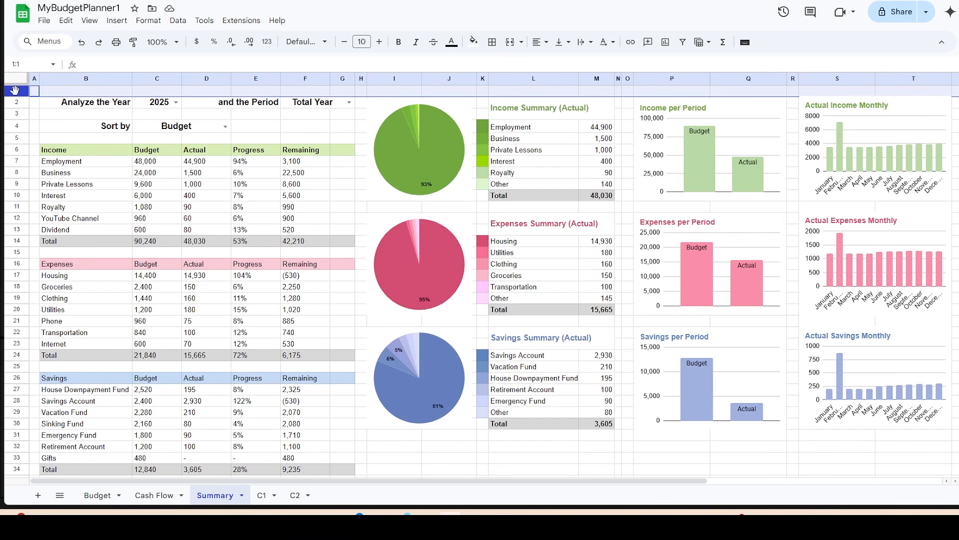
click(80, 105)
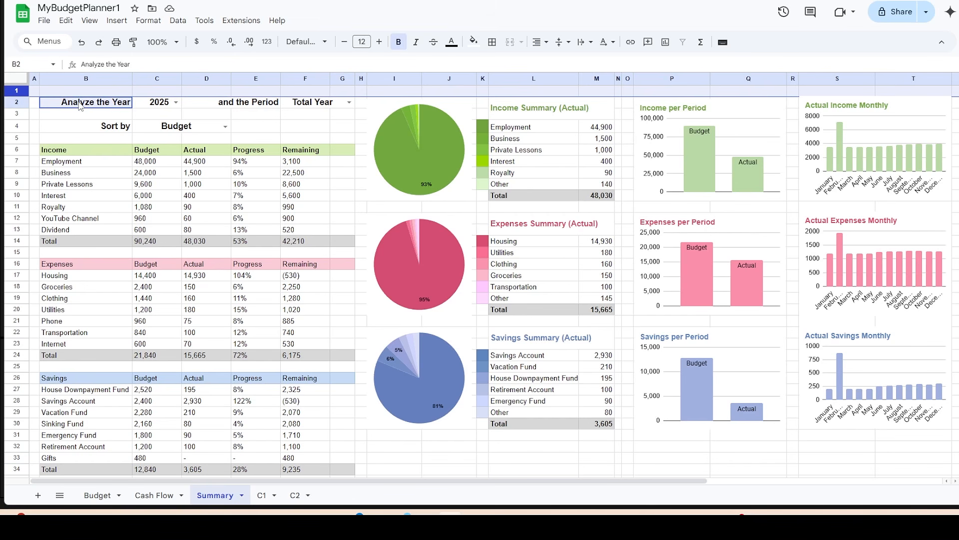
click(201, 108)
drag(50, 115, 345, 120)
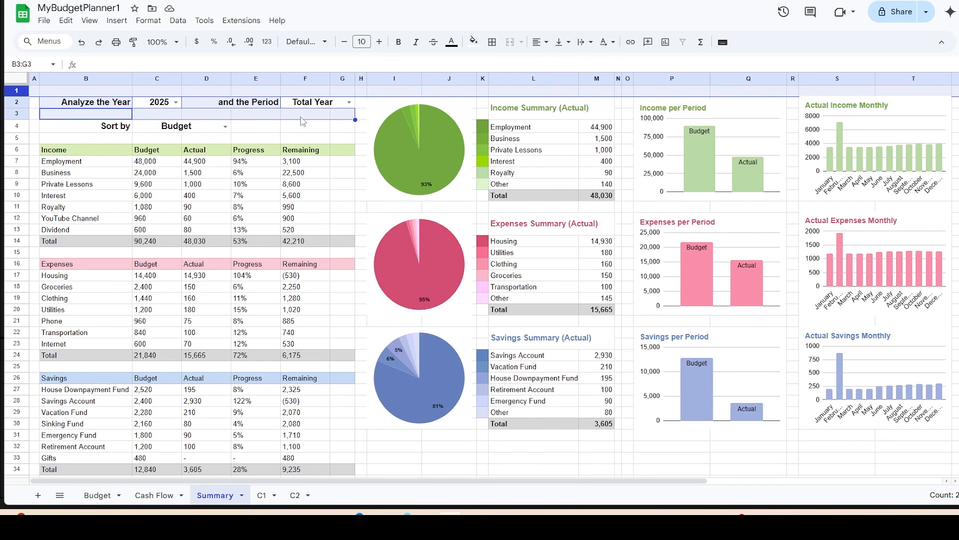
click(100, 129)
drag(258, 129, 333, 130)
drag(62, 143, 330, 135)
drag(379, 207, 911, 207)
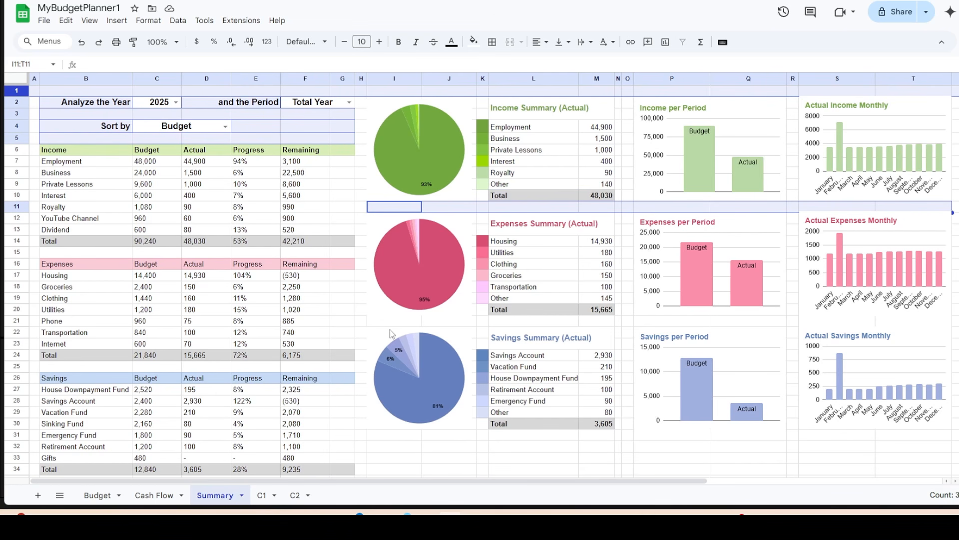
drag(390, 322, 911, 322)
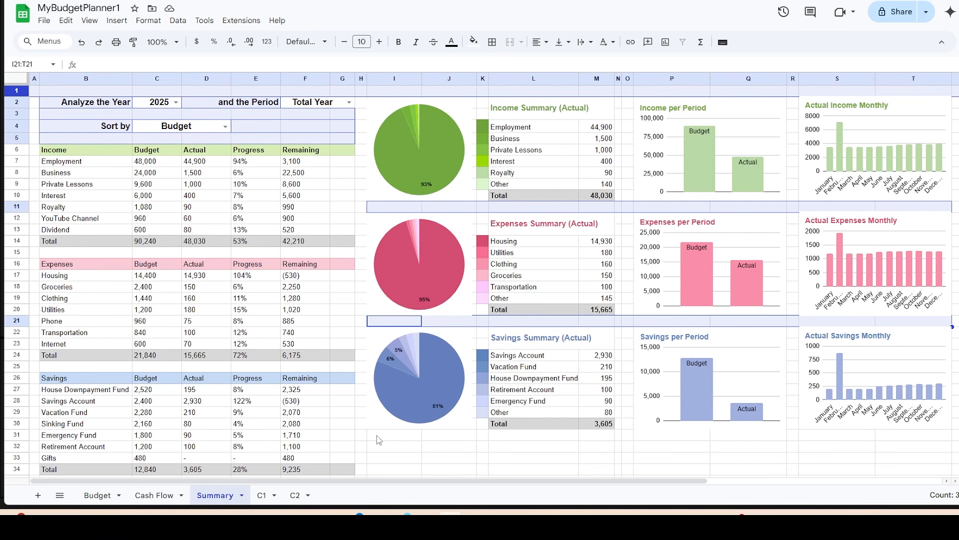
mouse_move(377, 436)
mouse_down()
mouse_move(911, 479)
mouse_move(864, 326)
mouse_move(923, 325)
mouse_move(924, 245)
mouse_up()
click(473, 41)
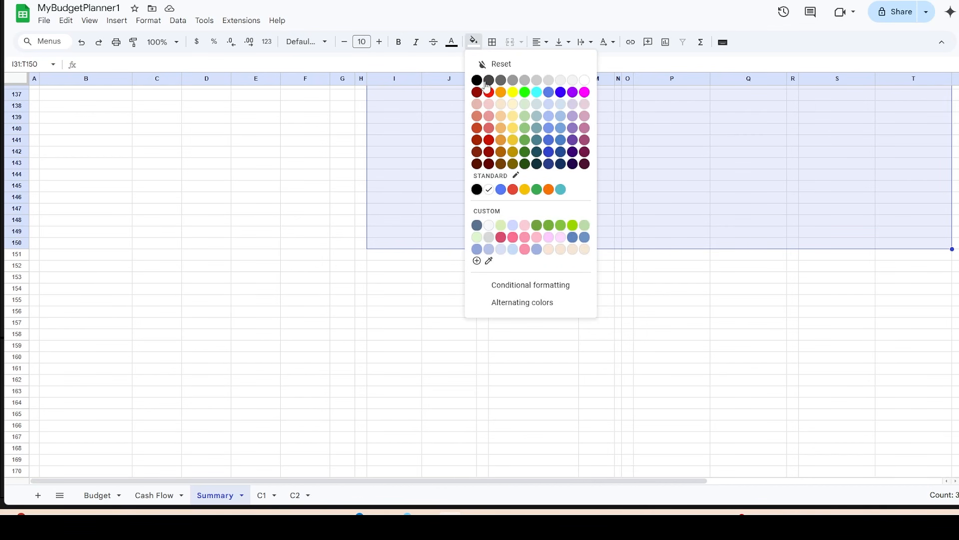
click(477, 260)
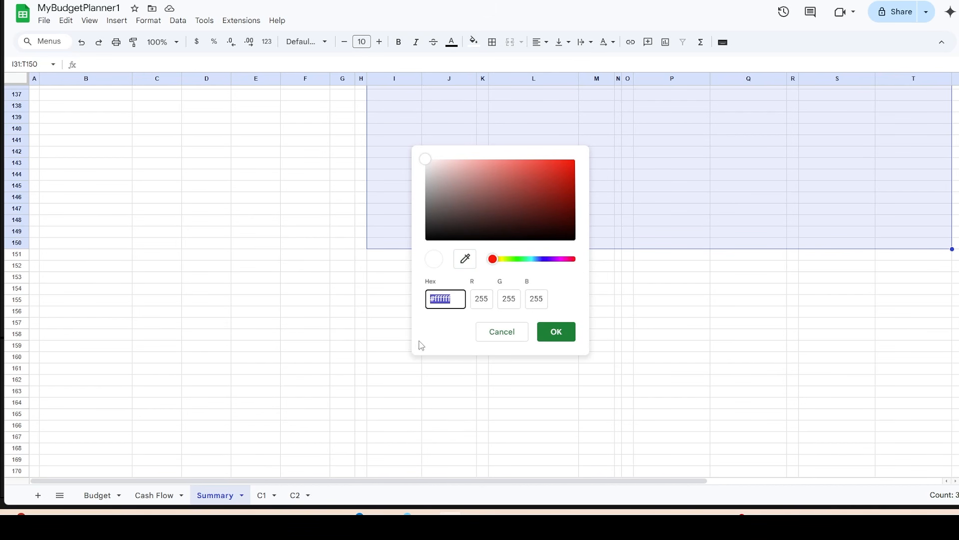
text(#fce4d6)
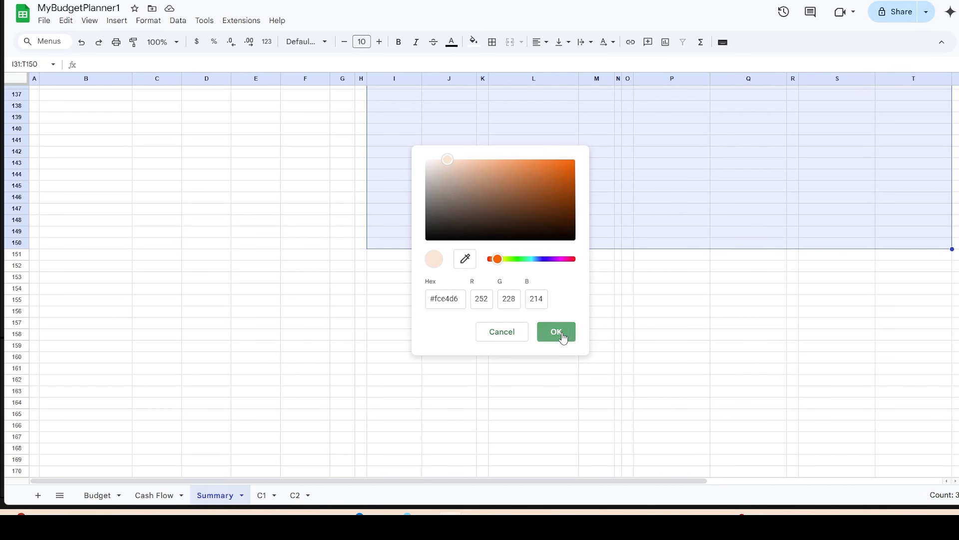
click(561, 335)
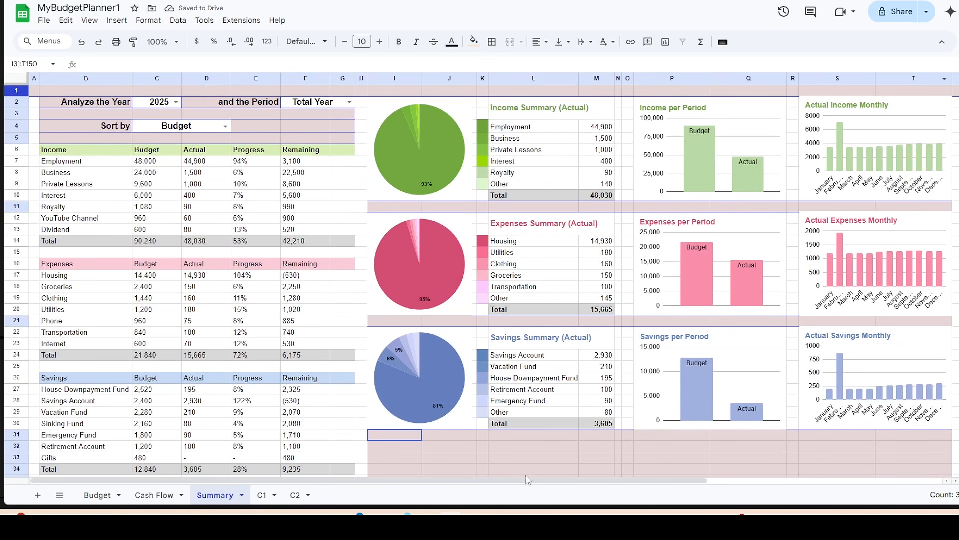
click(540, 457)
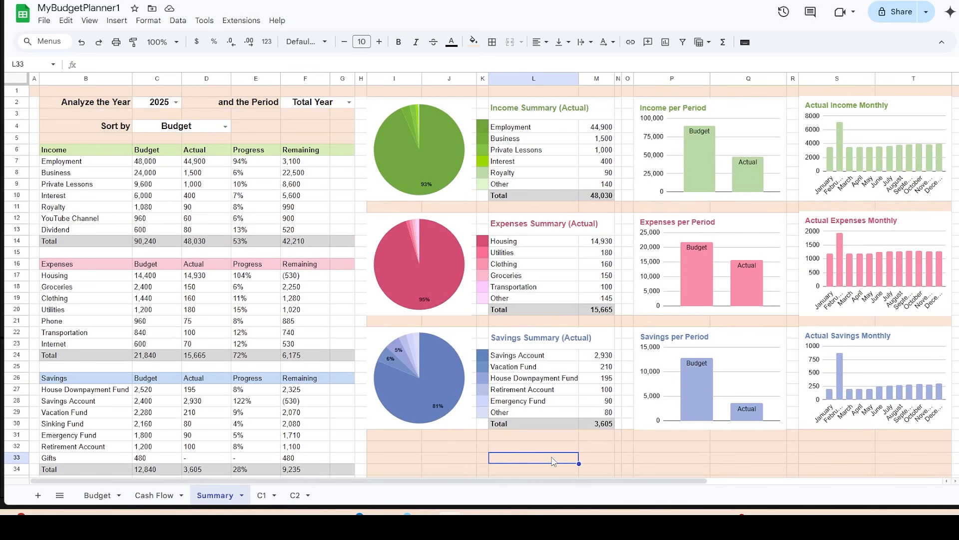
Step: Fill the spacer columns A, H, O and R and the empty columns U to Z with the same peach background color
click(34, 79)
ctrl+click(361, 78)
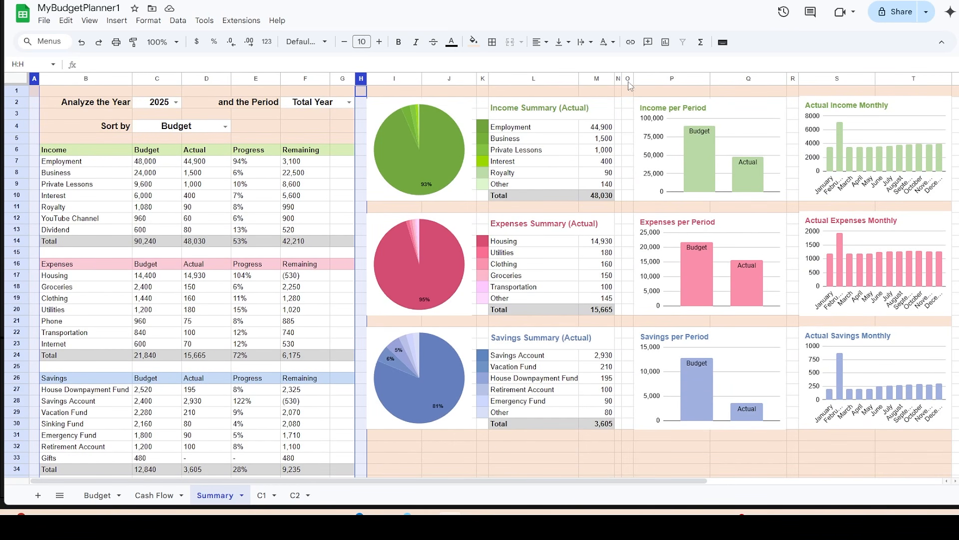
ctrl+click(627, 78)
ctrl+click(793, 78)
scroll(653, 393, right, 5)
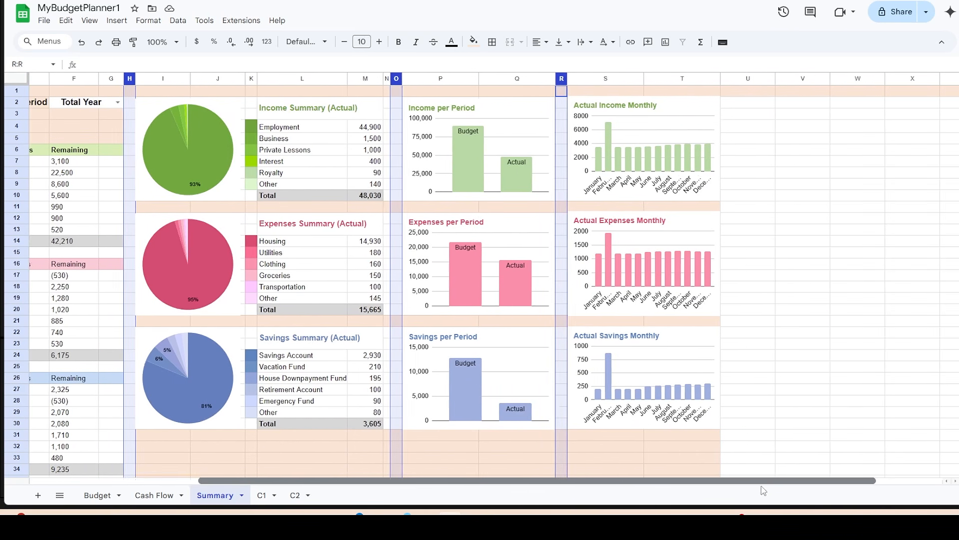
drag(657, 79, 919, 95)
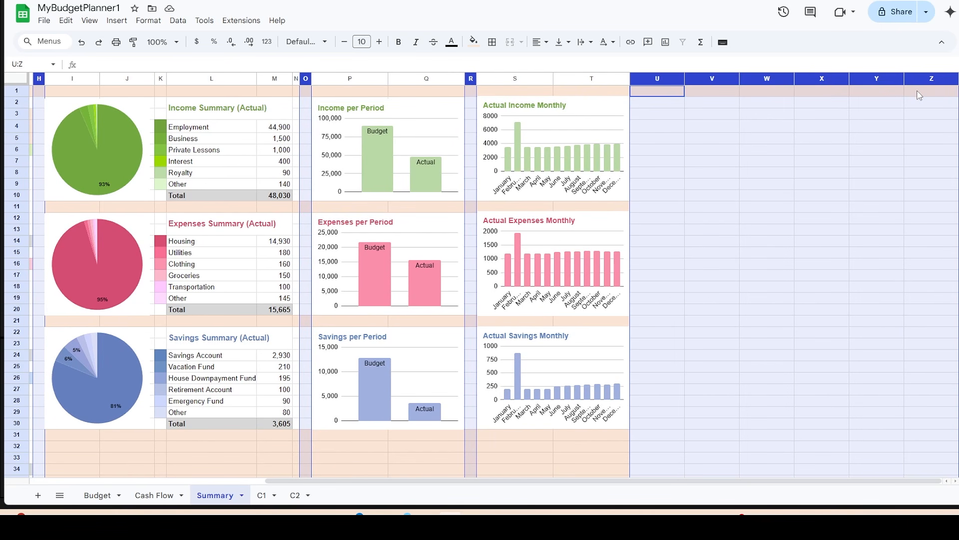
click(473, 41)
click(484, 265)
click(558, 332)
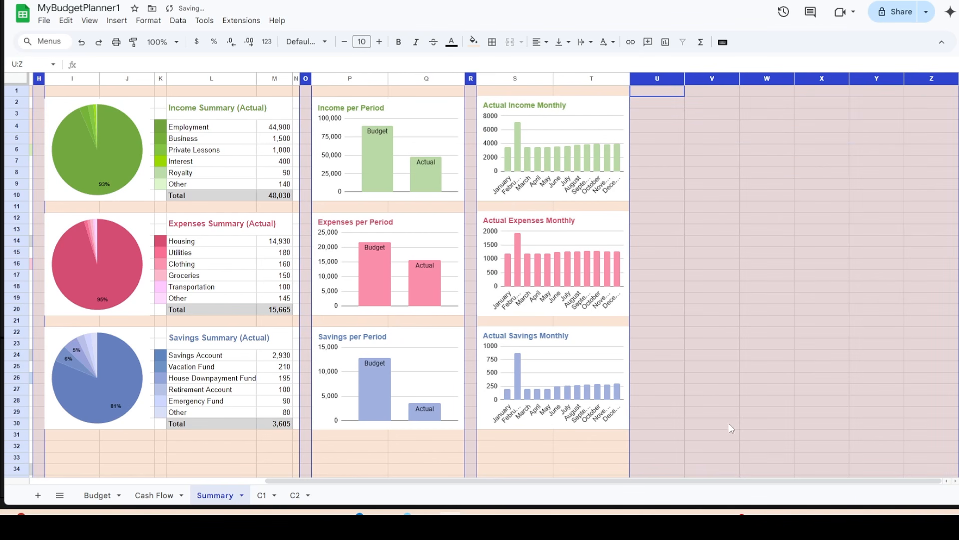
click(721, 424)
scroll(568, 445, left, 5)
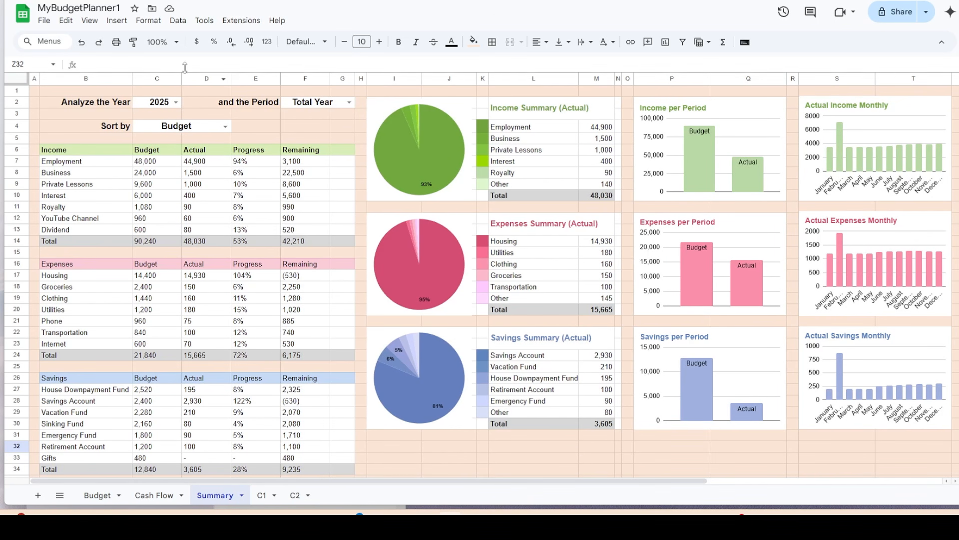
Step: Start a conditional formatting rule on B8:G150 of the Summary sheet with the custom formula =$B7=""
click(149, 21)
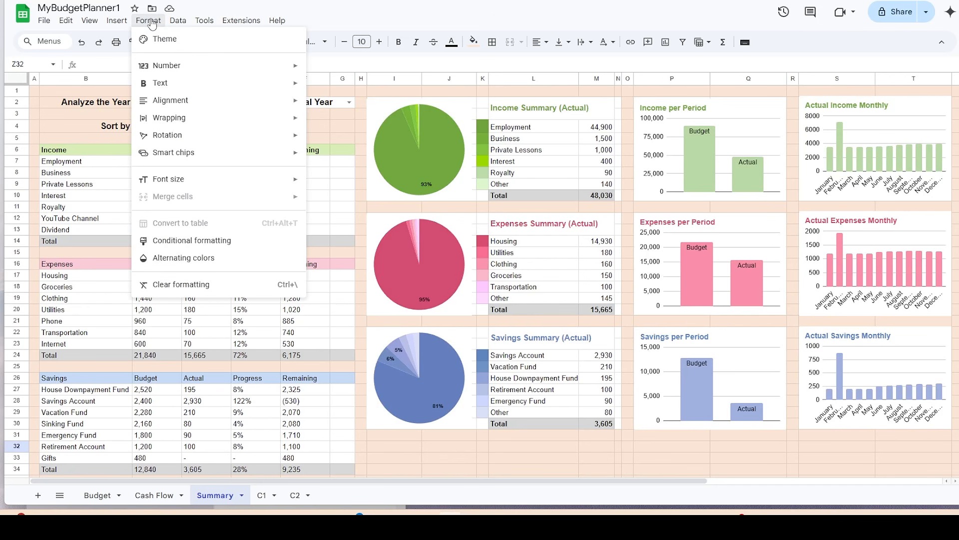
click(204, 244)
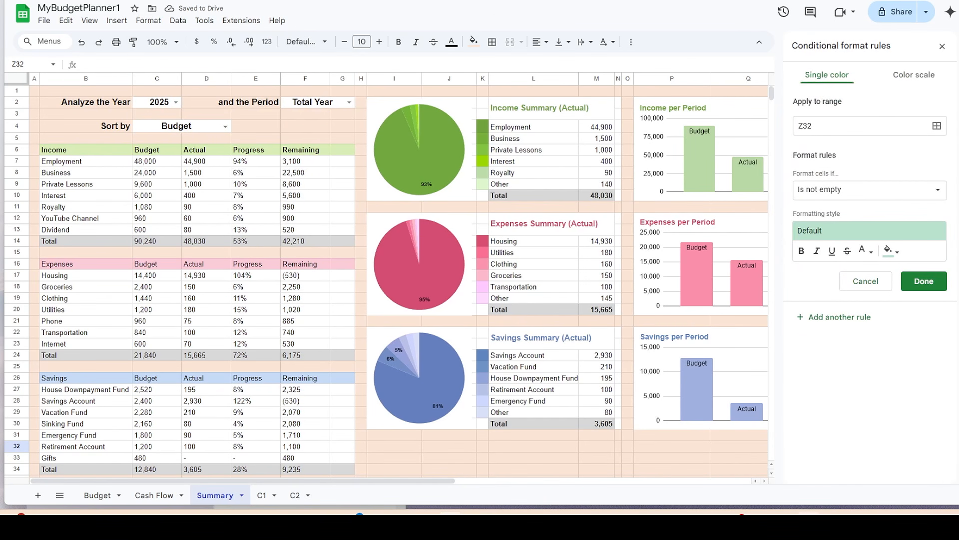
text(B8:G150)
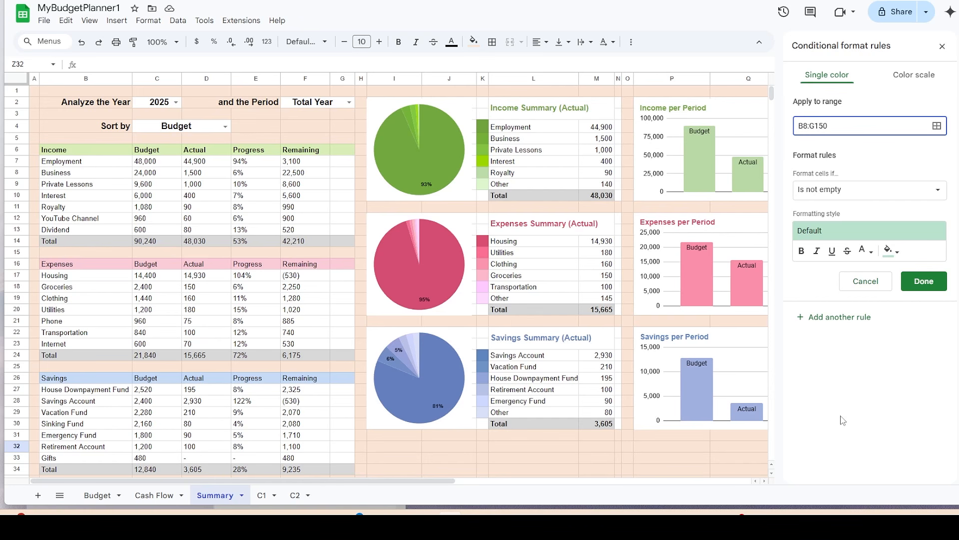
click(937, 194)
scroll(839, 310, down, 1)
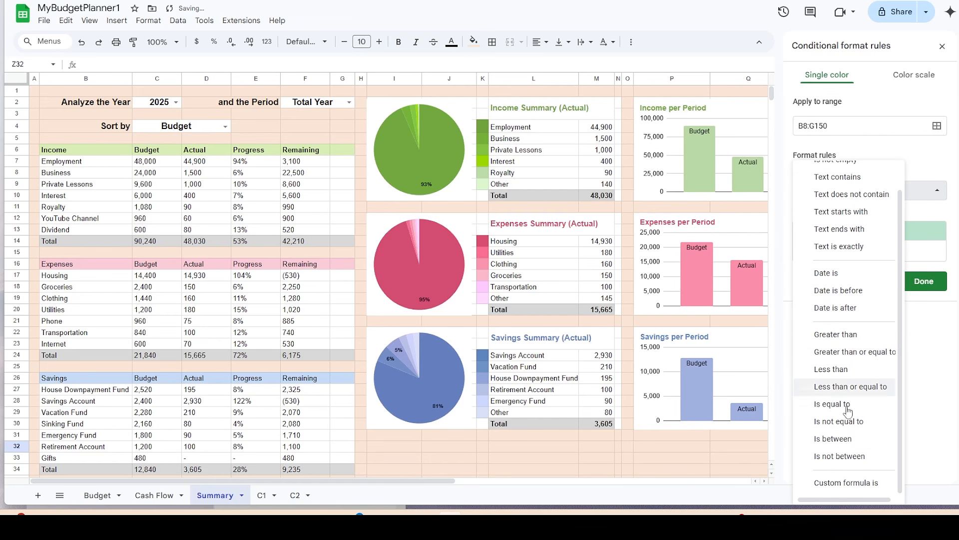
click(848, 485)
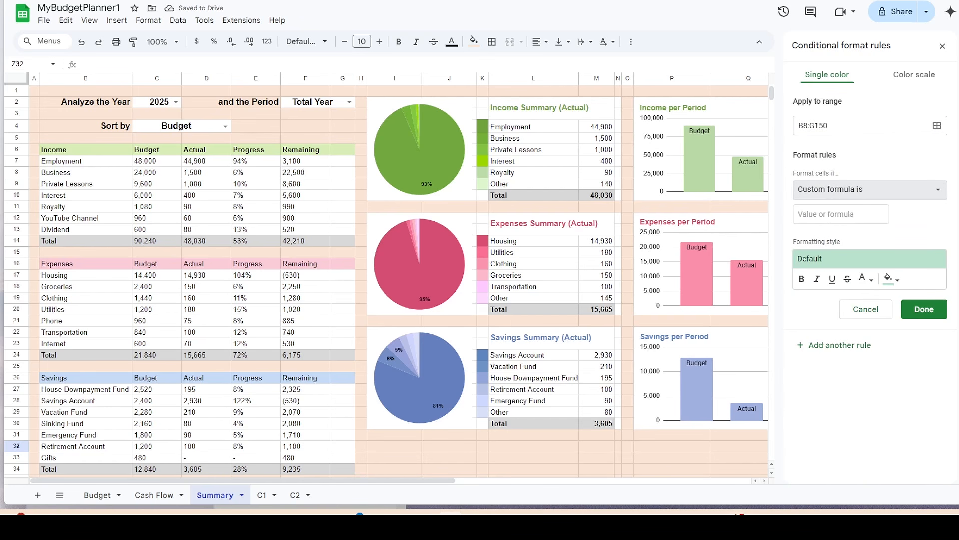
text(=$B7="")
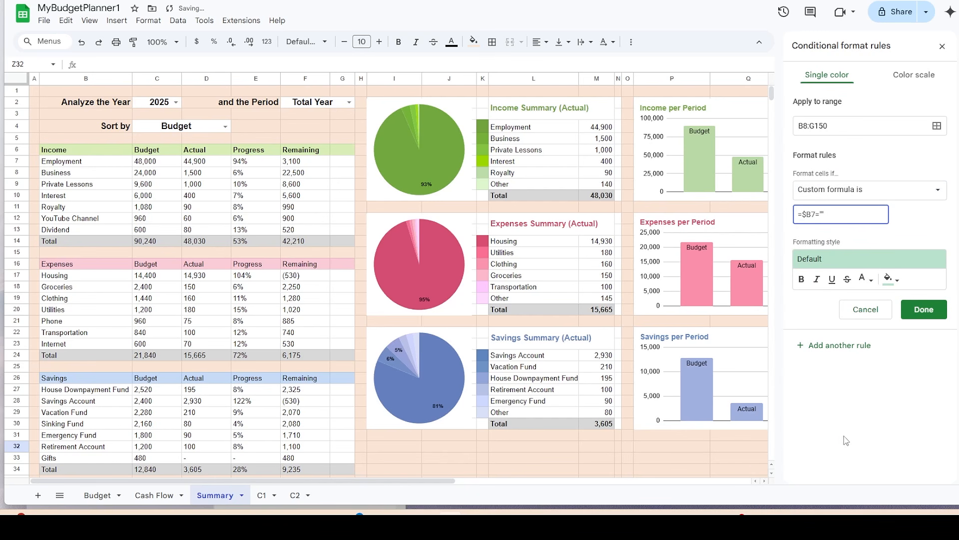
Step: Set the blank-row rule's fill to the custom color #fce4d6 and save the rule
click(895, 281)
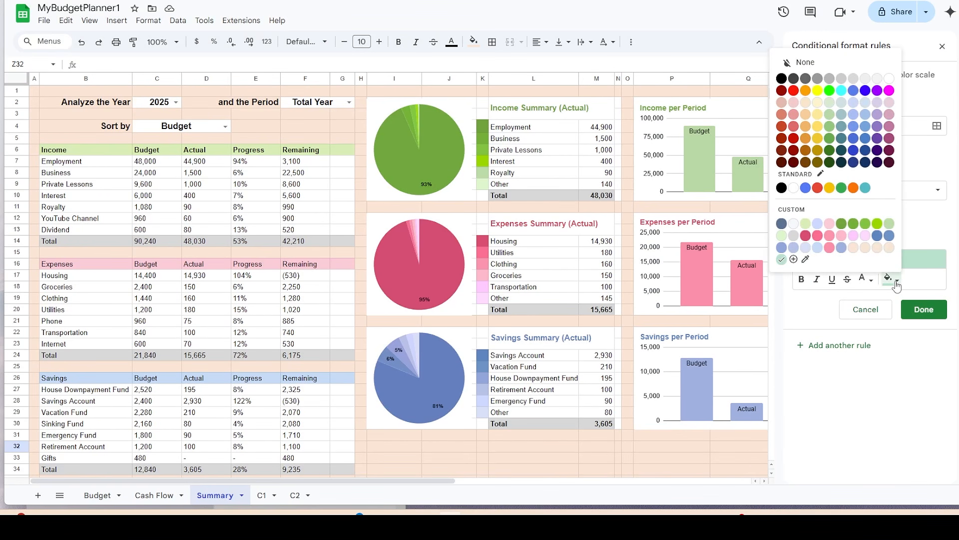
click(897, 283)
click(897, 284)
click(793, 258)
text(#fce4d6)
click(550, 334)
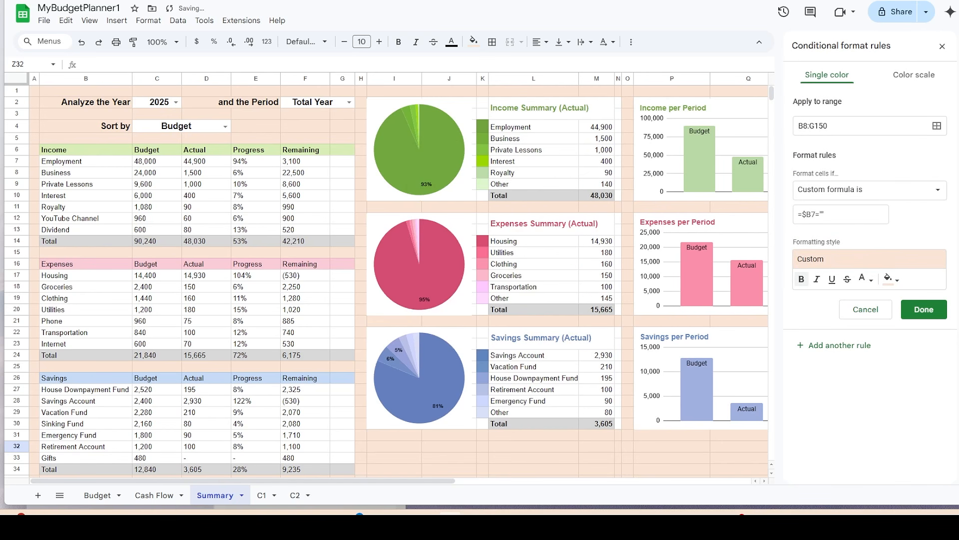
click(922, 310)
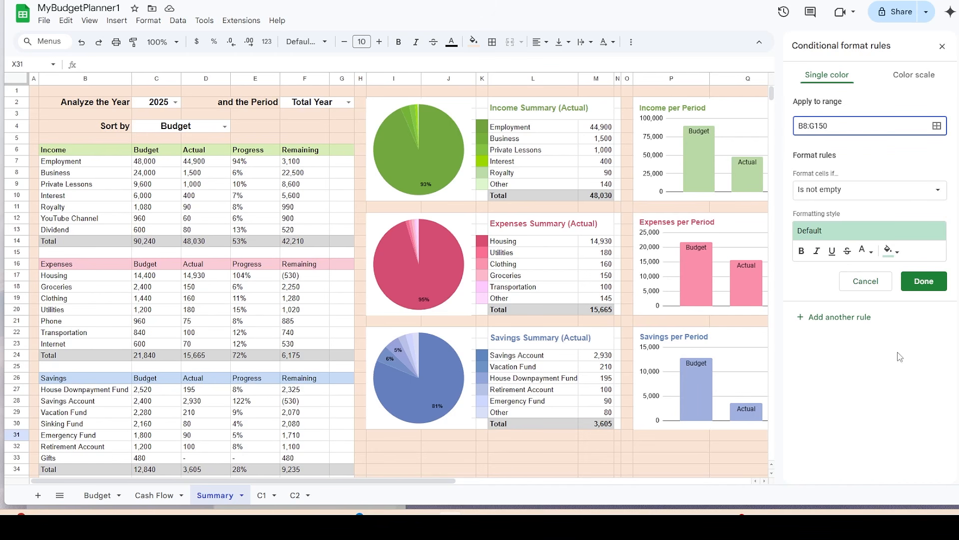
Step: Add a conditional formatting rule on B8:G150 with the custom formula =$B7="Total" and the custom fill color #fce4d6
click(929, 194)
scroll(850, 449, down, 1)
click(851, 482)
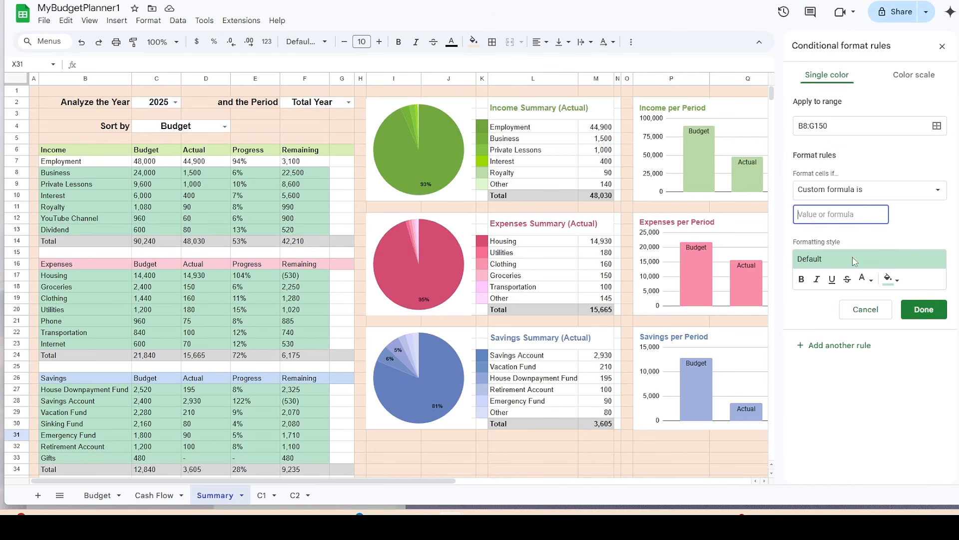
text(=$B7="Total")
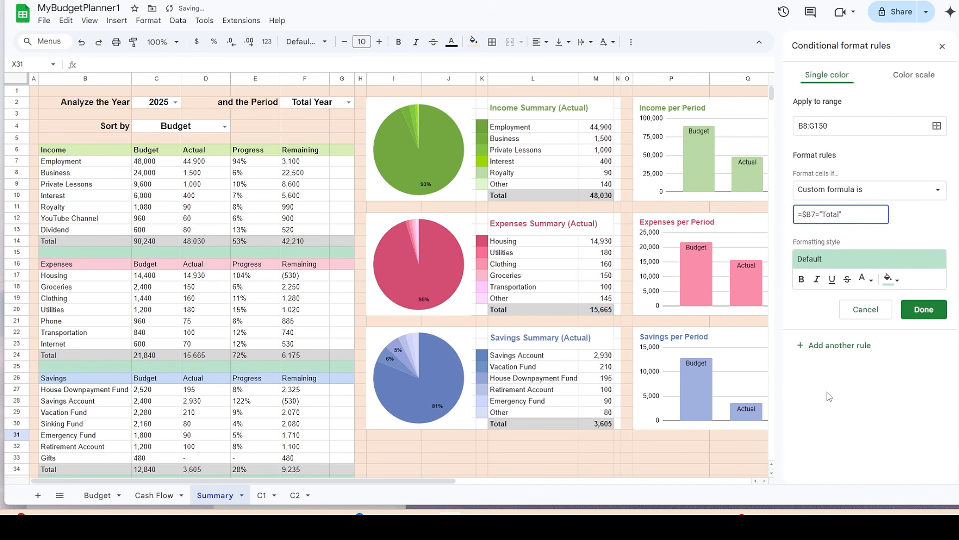
click(895, 282)
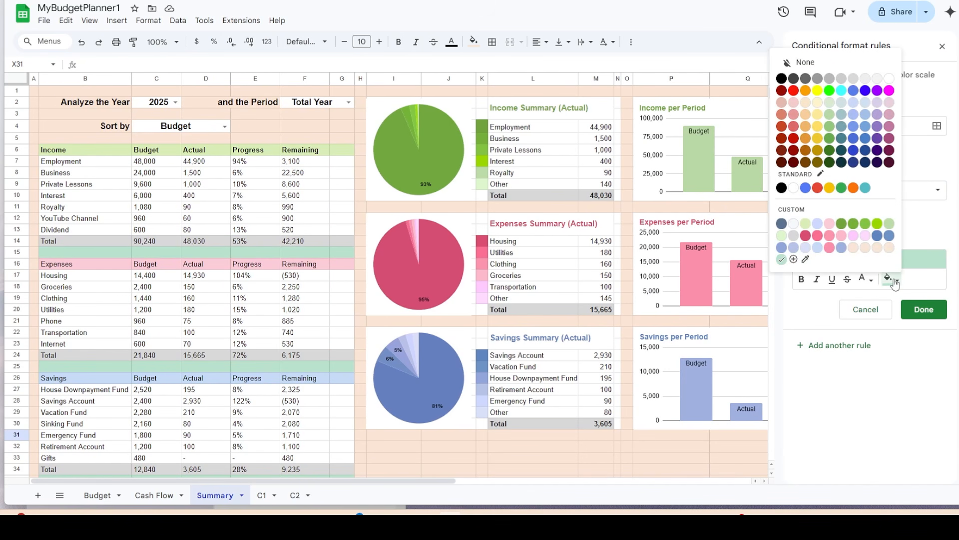
click(793, 259)
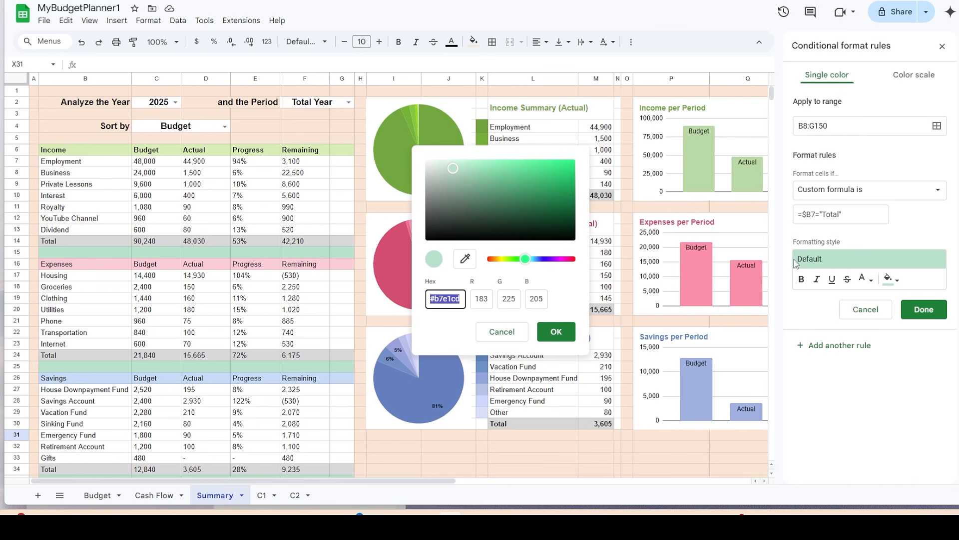
text(#fce4d6)
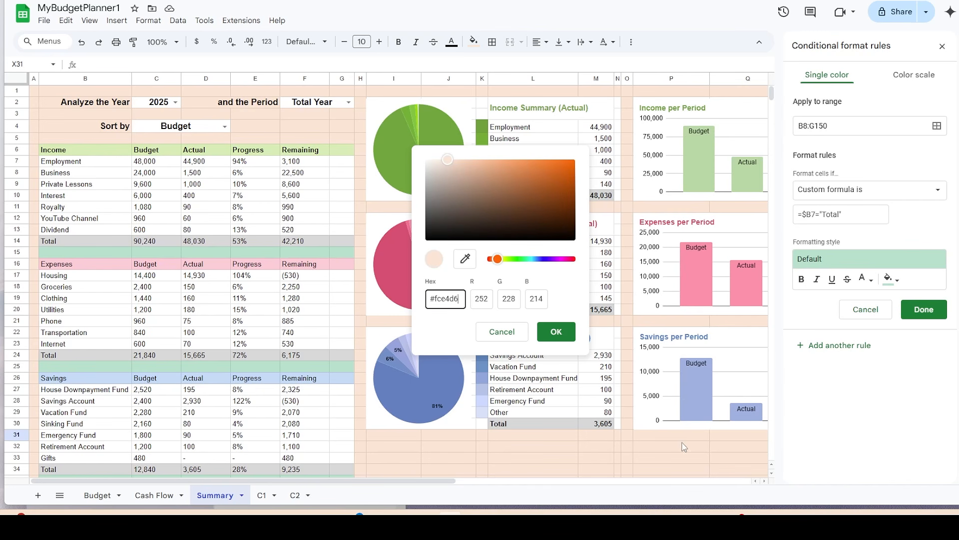
click(560, 333)
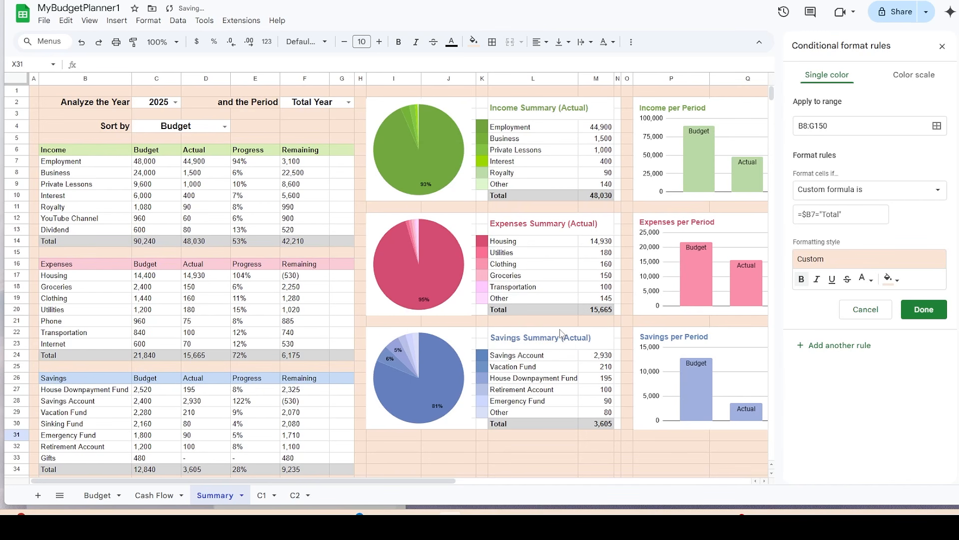
click(924, 310)
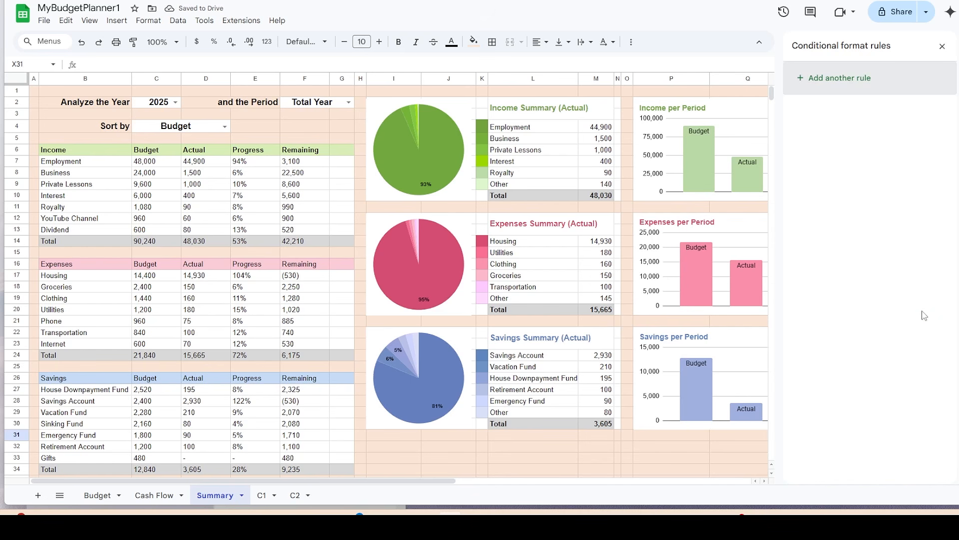
Step: Add a conditional formatting rule on B7:G150 with the custom formula =$B7 <> "" and a white fill
click(843, 79)
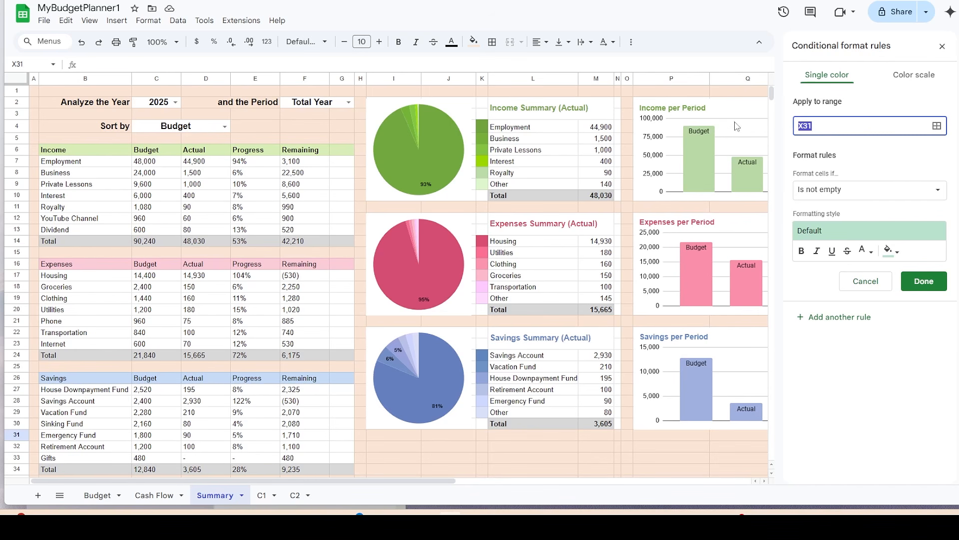
text(B7:G150)
click(936, 194)
scroll(849, 325, down, 2)
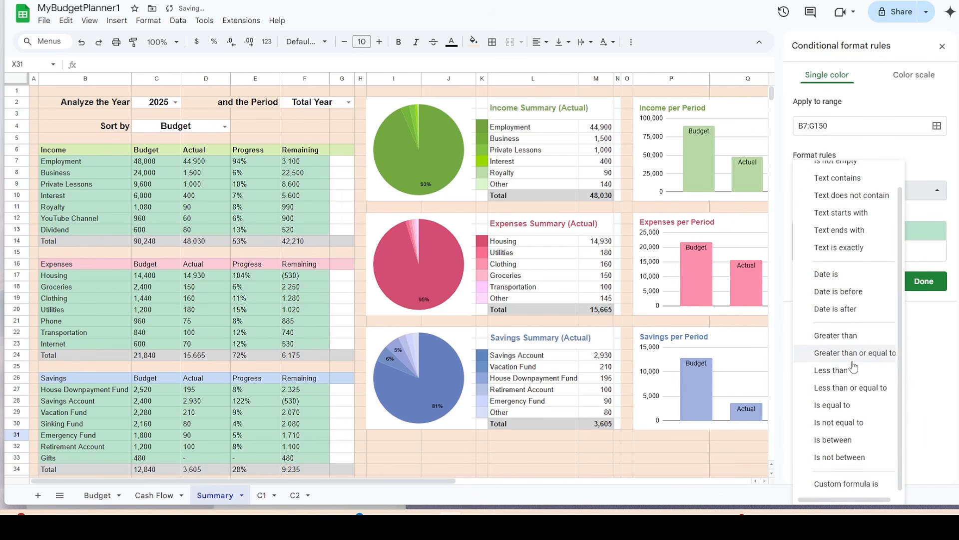
click(845, 484)
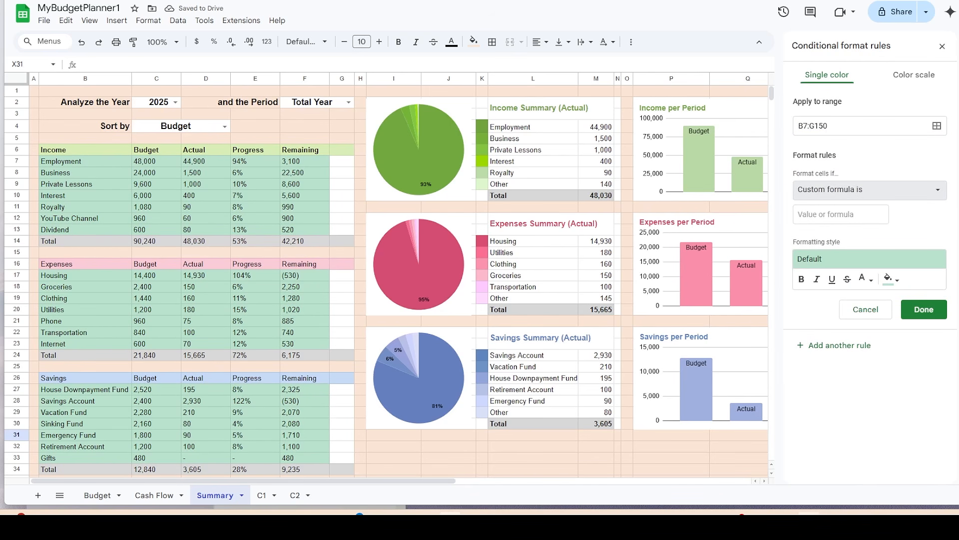
text(=$B7 <> "")
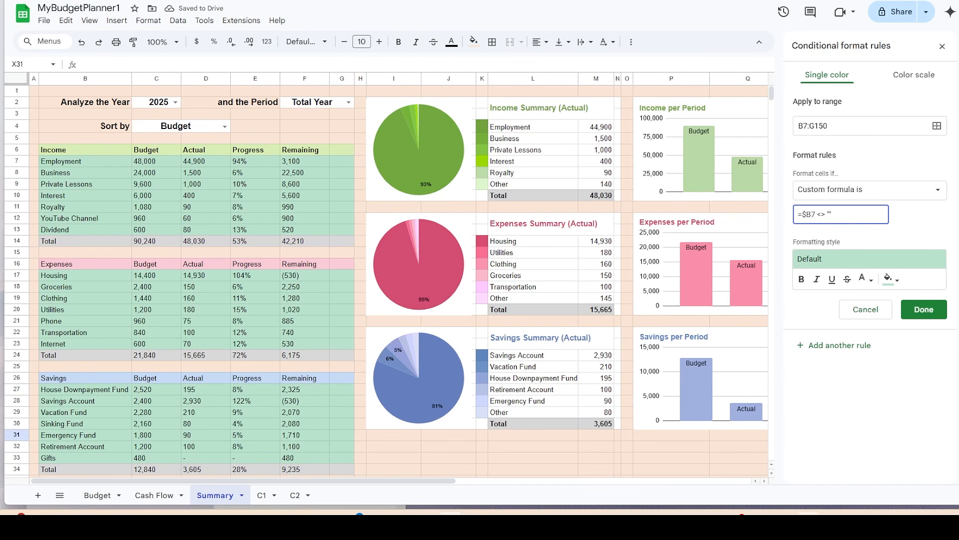
click(898, 283)
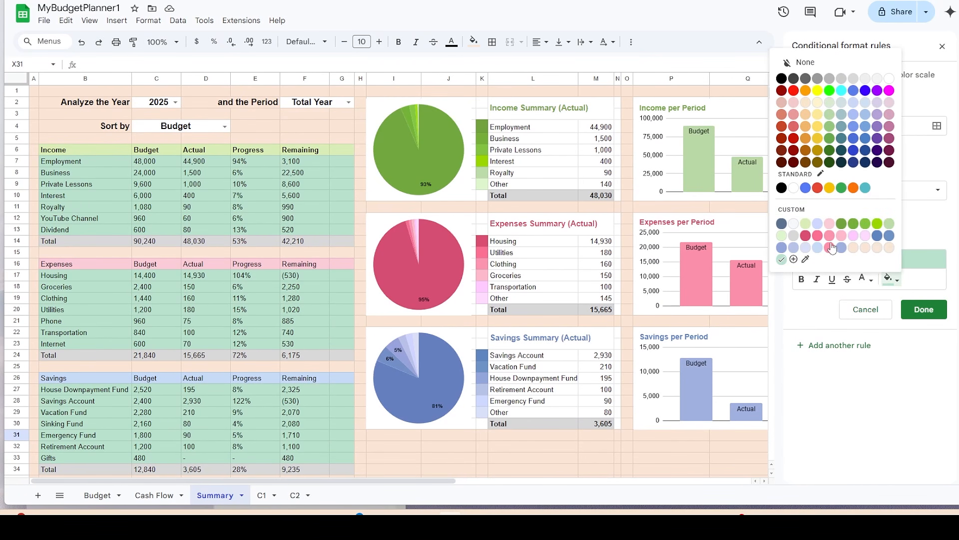
click(795, 188)
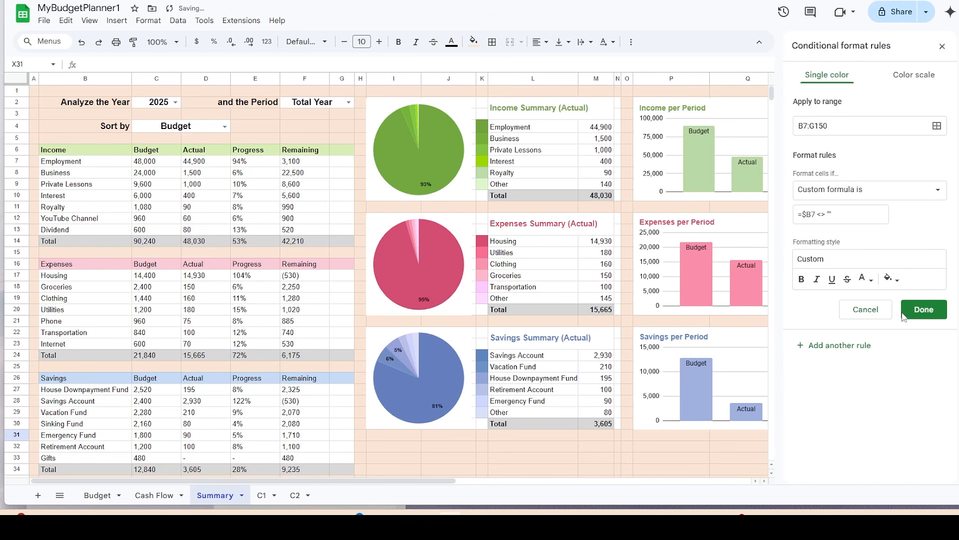
click(922, 310)
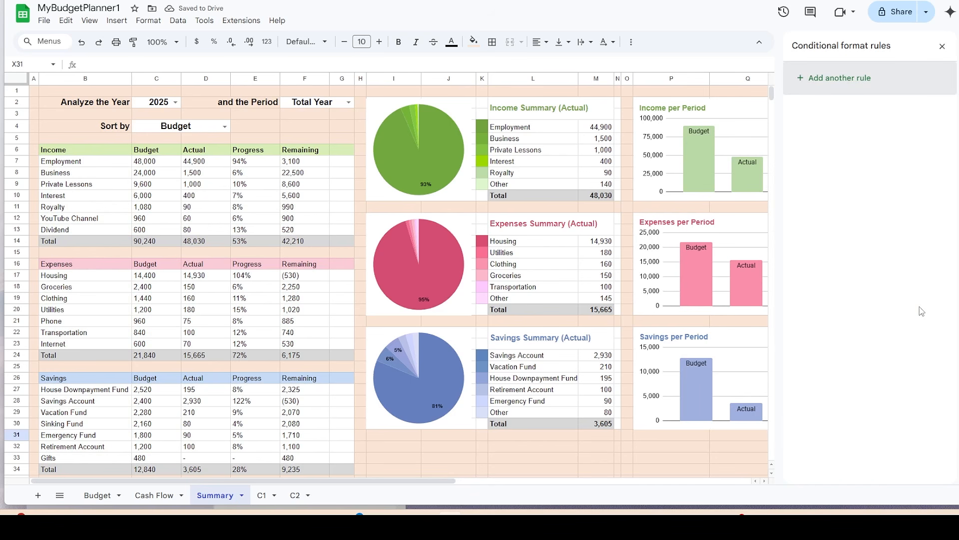
Step: Check the Summary sheet's background around the tables and in the rows beneath the Savings table
click(402, 452)
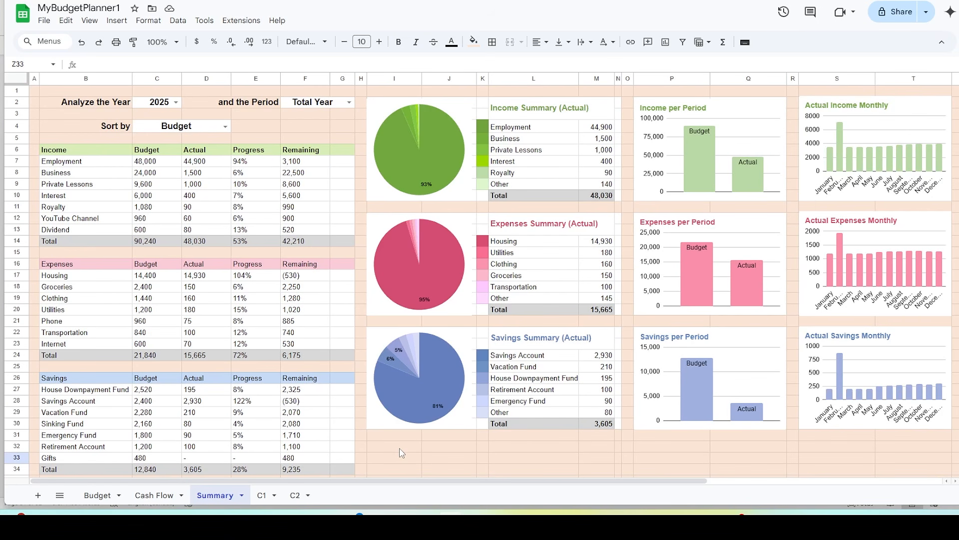
scroll(402, 453, down, 3)
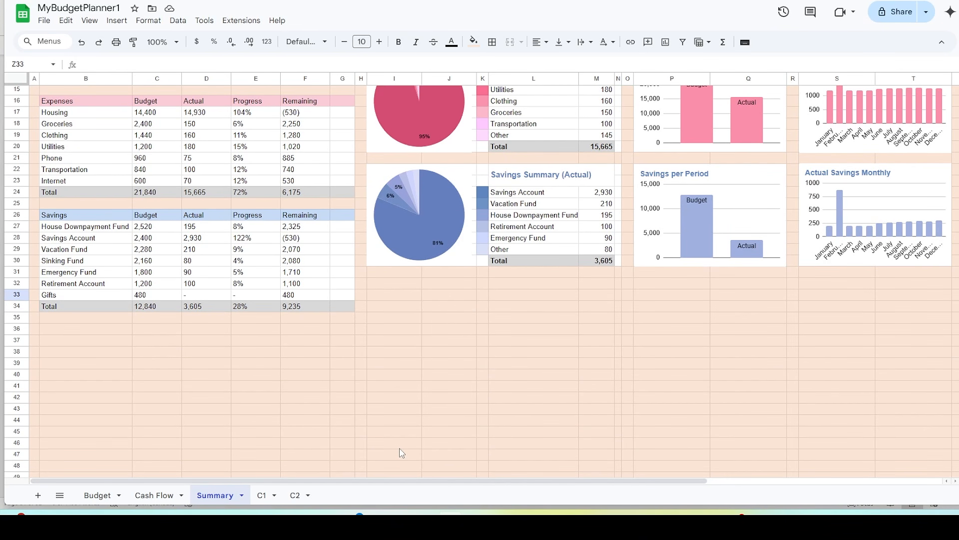
scroll(403, 453, up, 3)
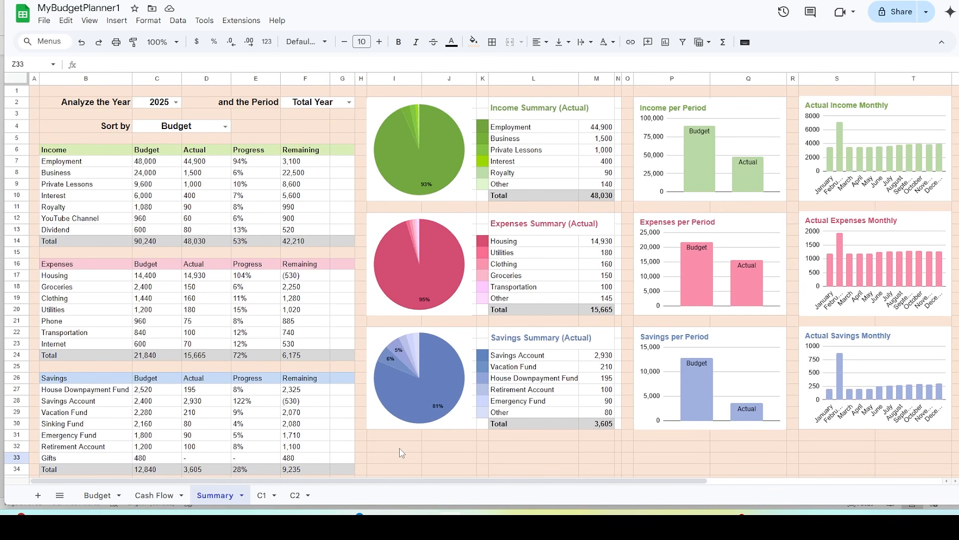
Step: Delete the Royalty row from the Income table on the Budget sheet
click(97, 495)
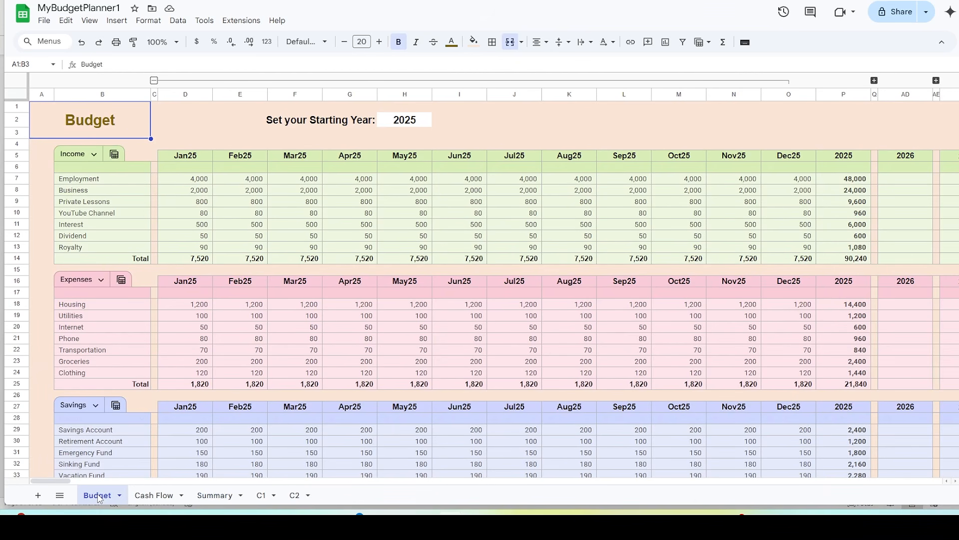
click(101, 251)
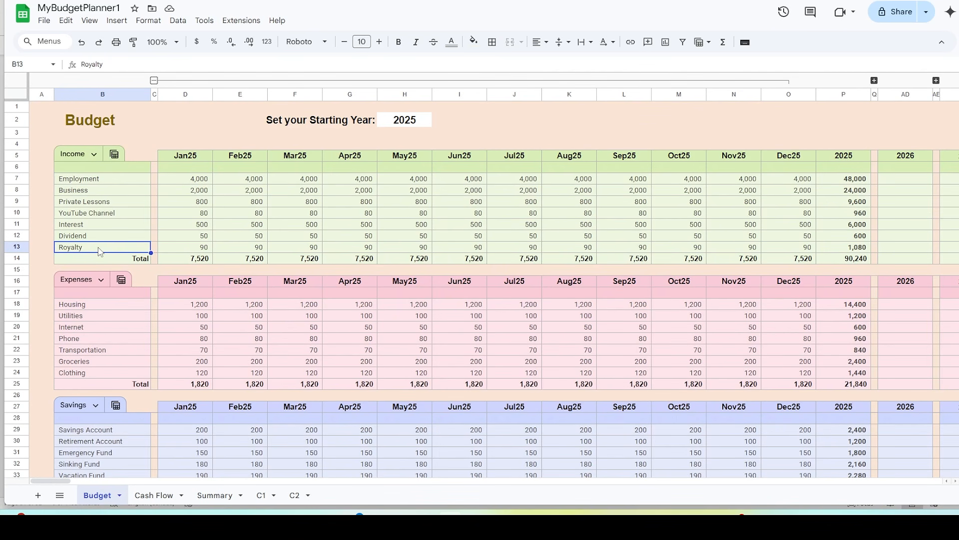
right_click(100, 251)
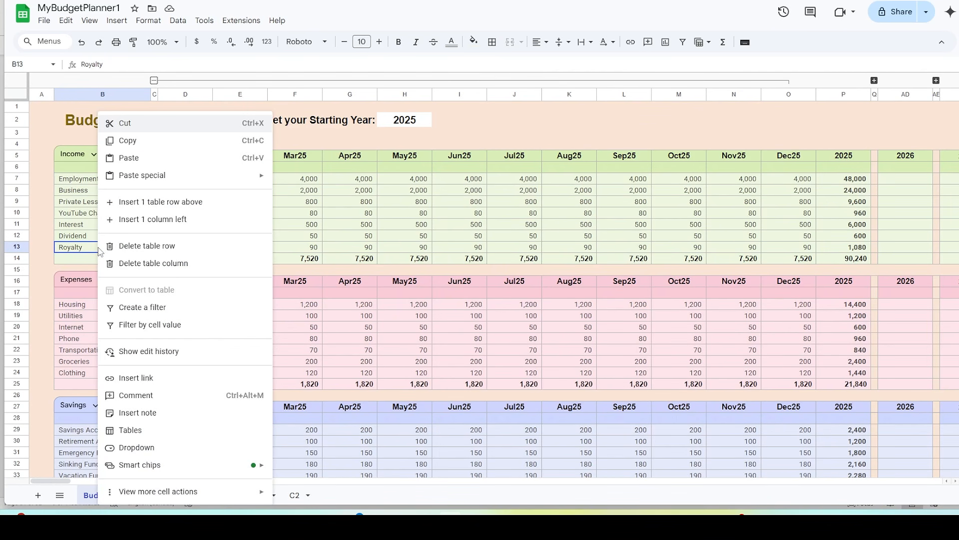
click(153, 245)
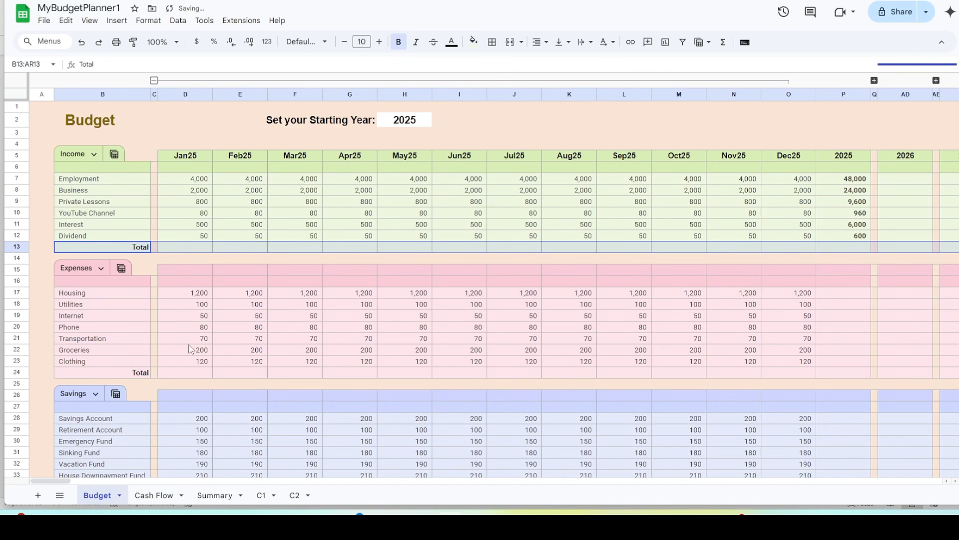
Step: Check on the Summary sheet how the tables and their background colors adapt to the deleted income category
click(207, 496)
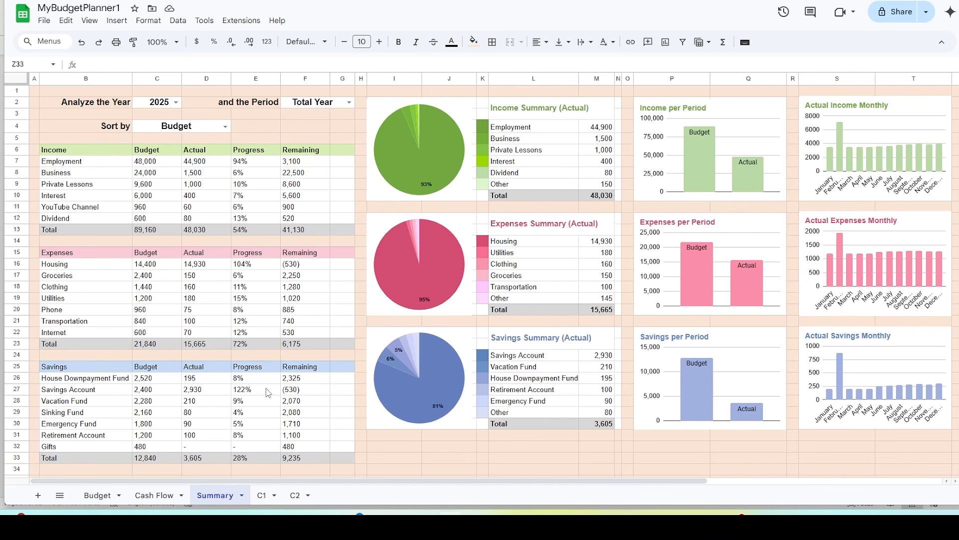
scroll(267, 394, down, 2)
scroll(267, 394, up, 2)
Step: Undo the deletion of the Royalty row on the Budget sheet and review the Summary sheet again
click(100, 498)
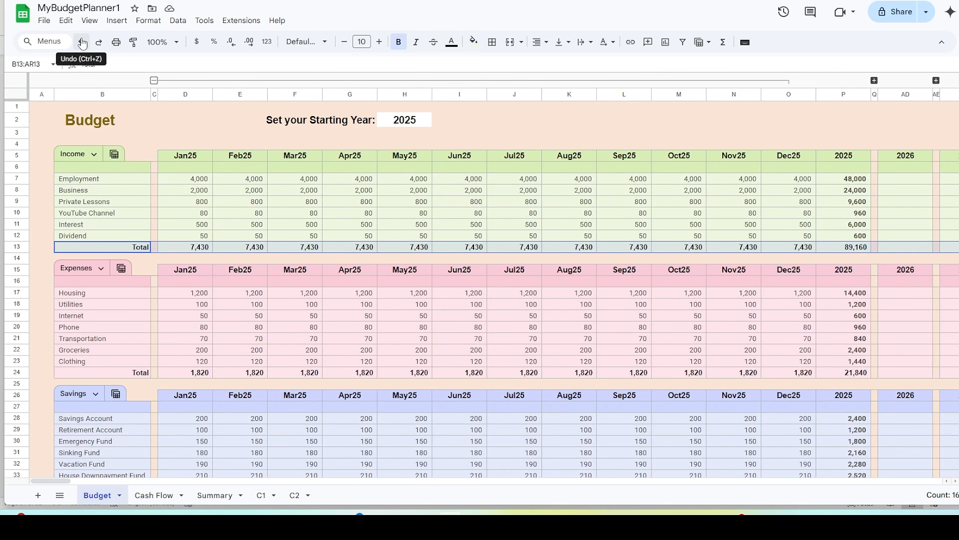
click(82, 43)
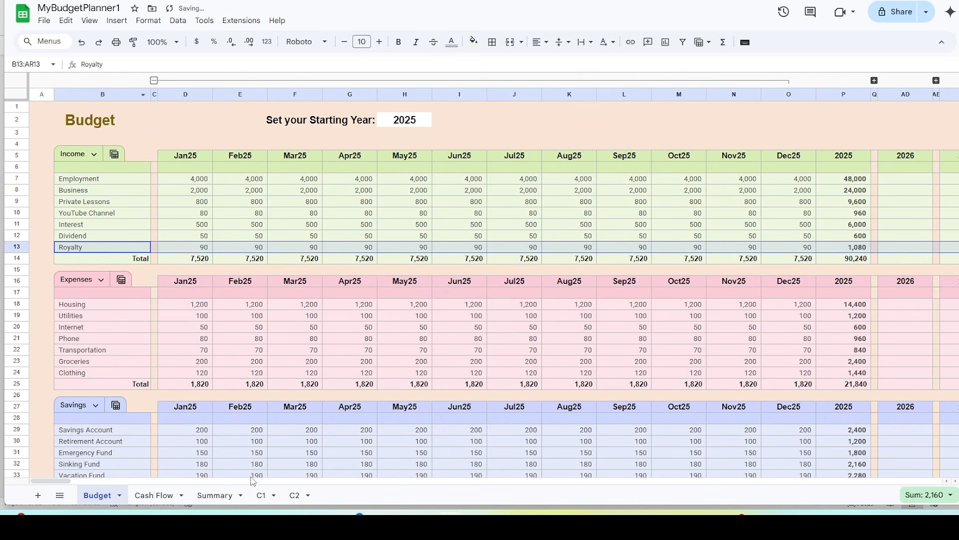
click(217, 496)
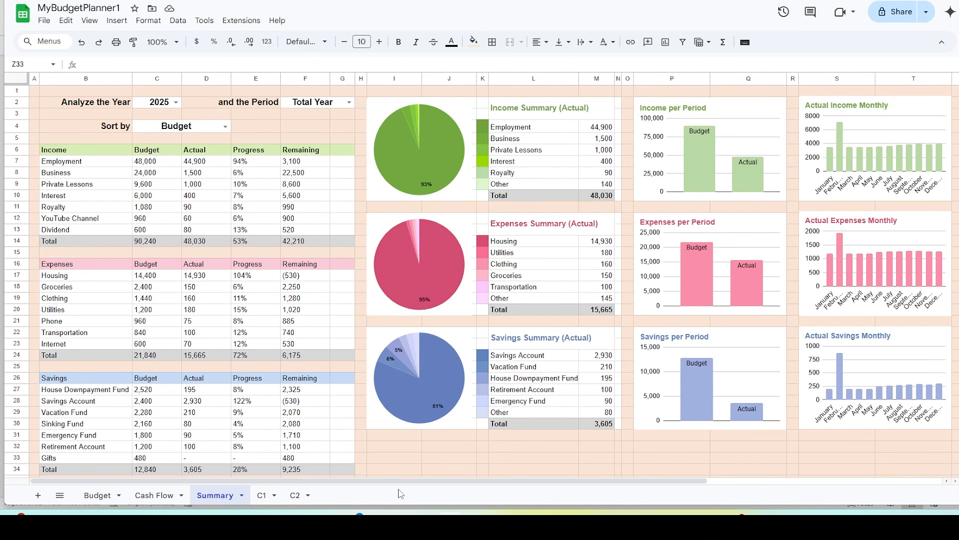
scroll(427, 449, down, 4)
scroll(428, 450, up, 4)
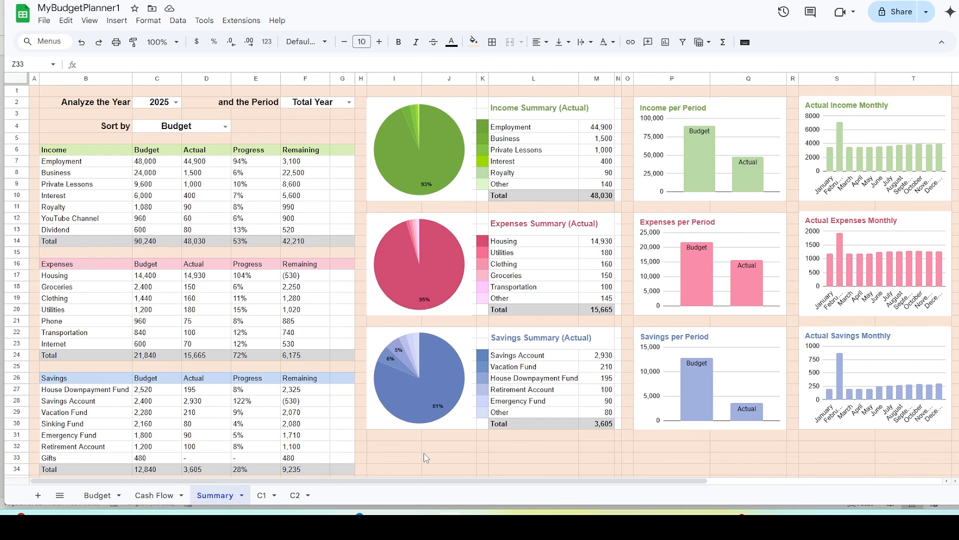
Step: Turn off the gridlines on the Summary sheet
key(ctrl+Home)
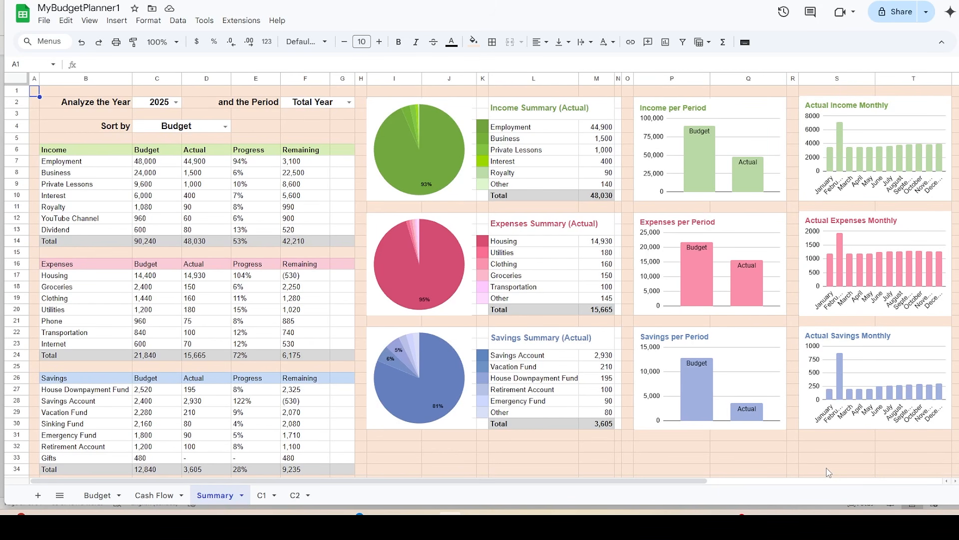
click(90, 21)
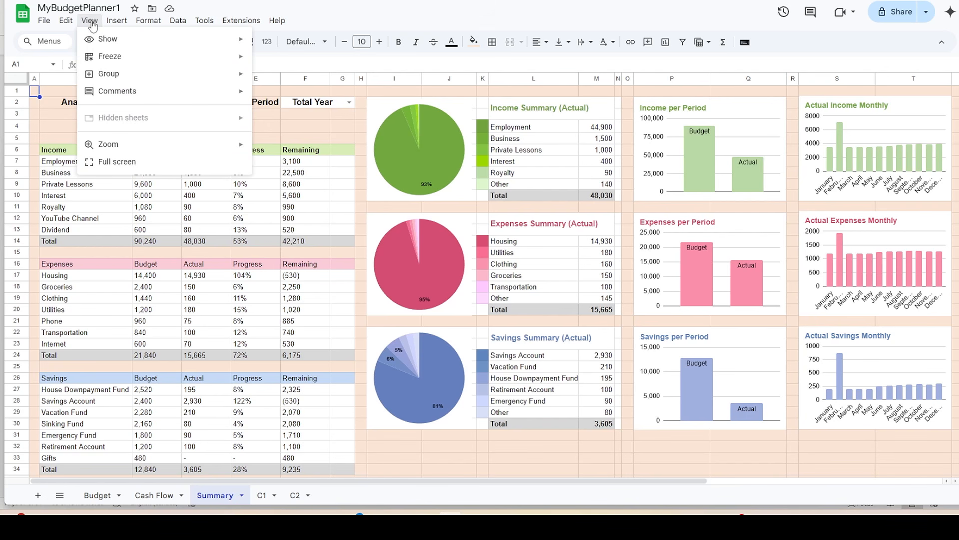
mouse_move(104, 42)
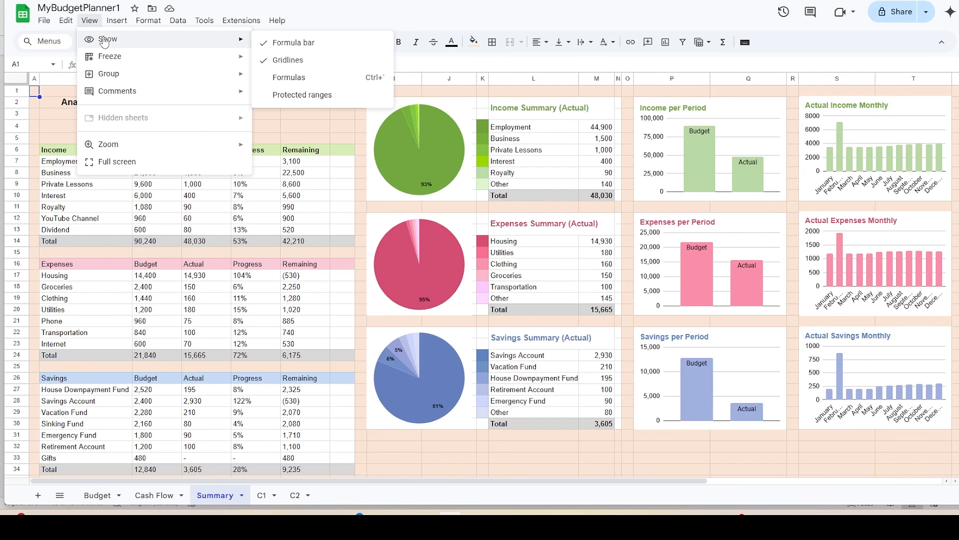
click(306, 61)
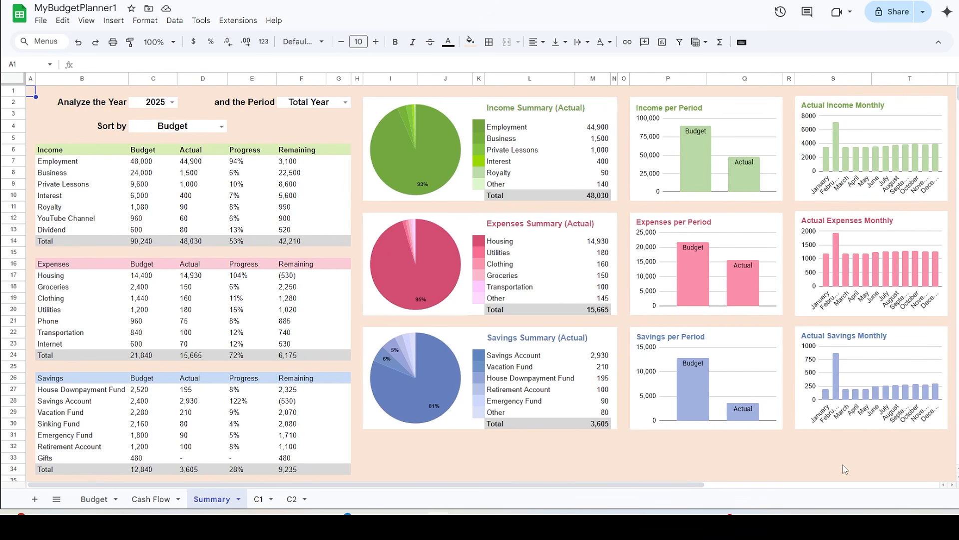
Step: Freeze rows 1 to 4 on the Cash Flow sheet and check the frozen header while browsing the records
click(143, 500)
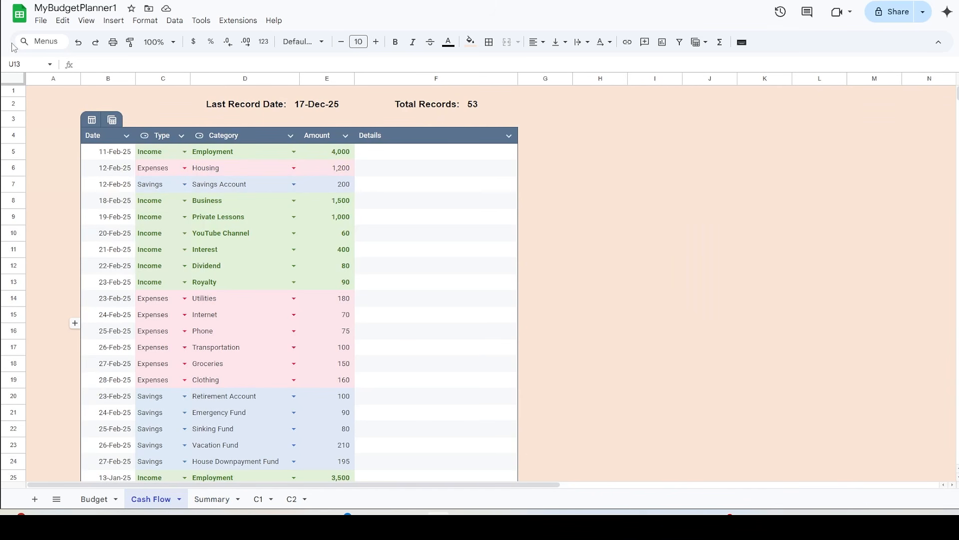
drag(11, 92, 11, 137)
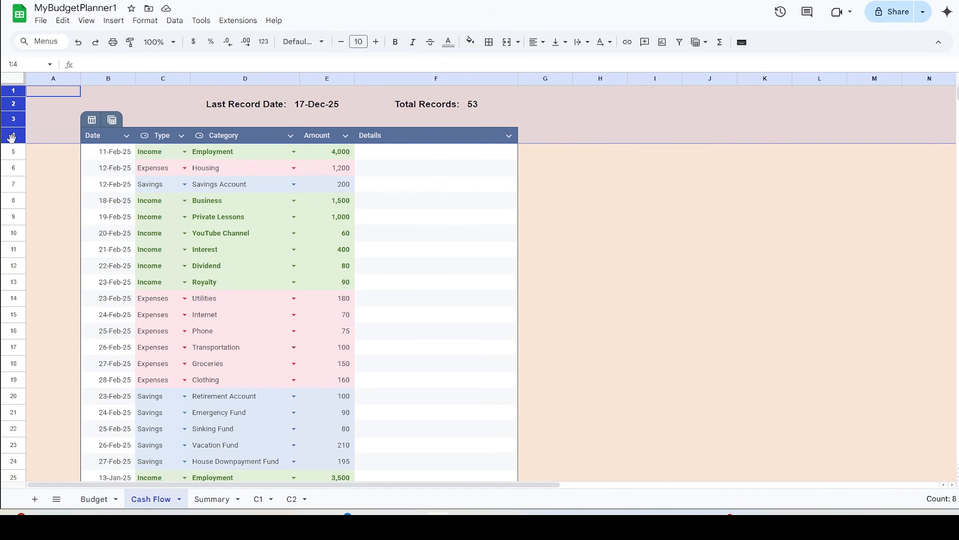
right_click(11, 138)
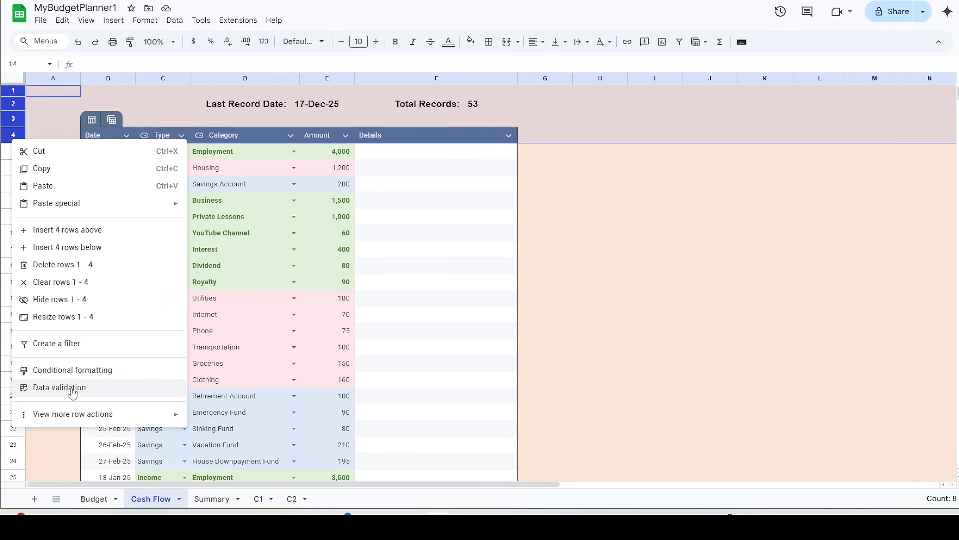
mouse_move(82, 419)
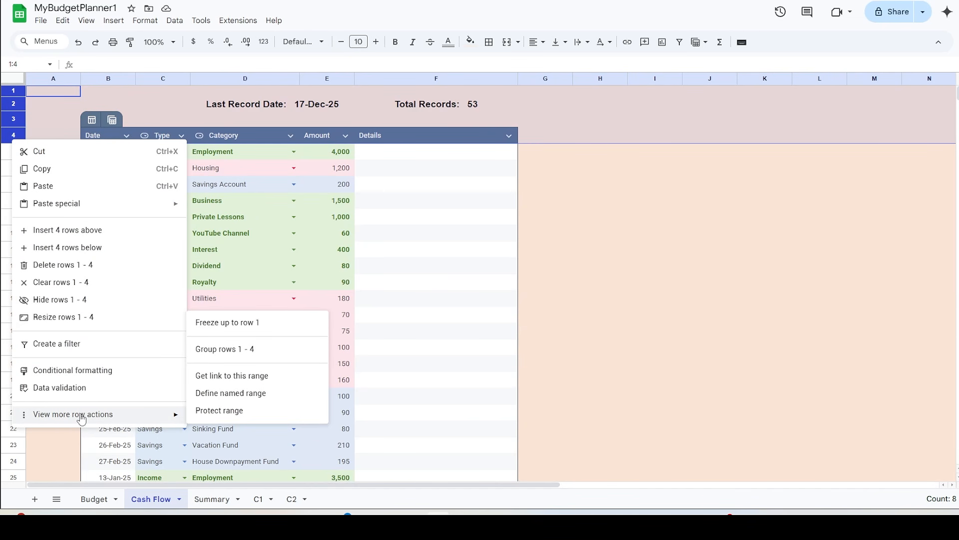
click(238, 323)
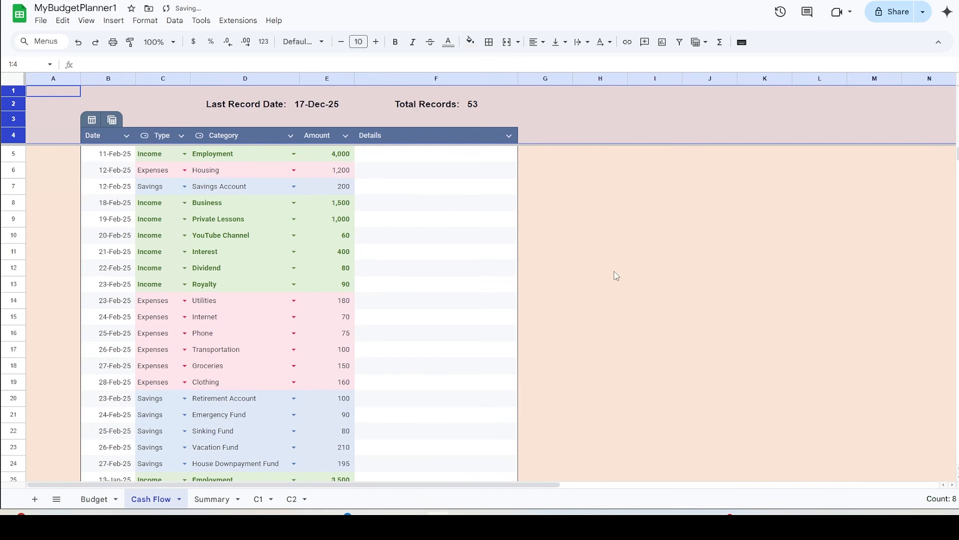
click(632, 261)
scroll(578, 245, down, 6)
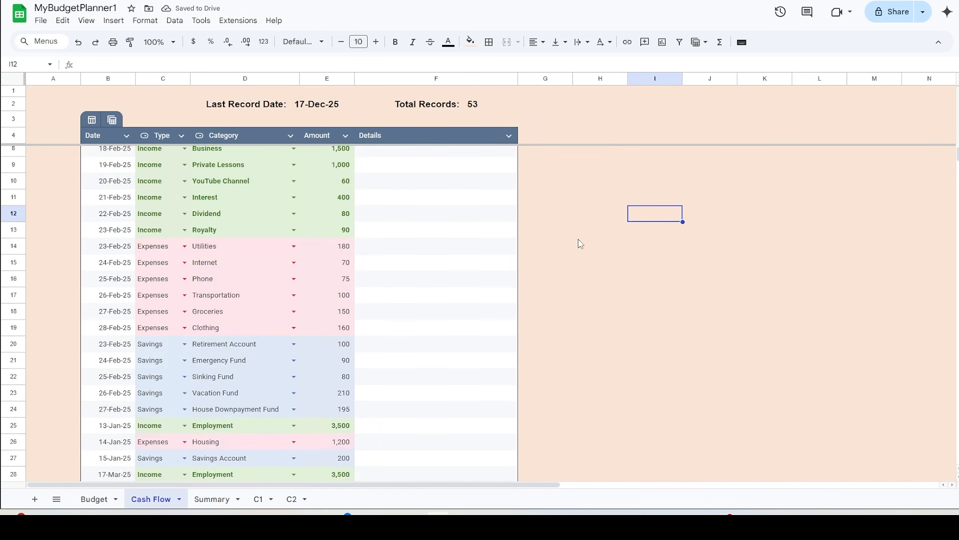
scroll(577, 242, down, 10)
scroll(577, 242, up, 4)
scroll(576, 243, up, 12)
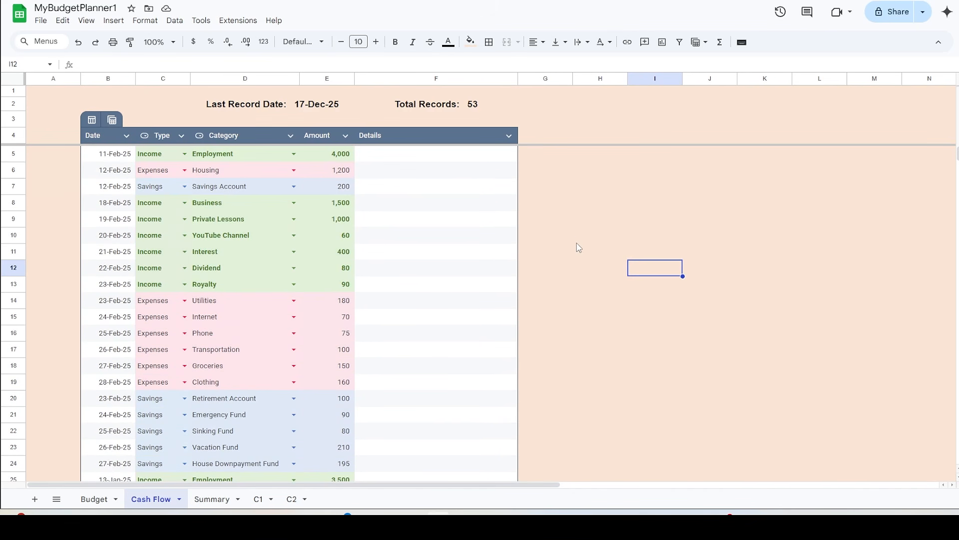
Step: Hide the helper sheets C1 and C2
key(ctrl+shift+Page_Down)
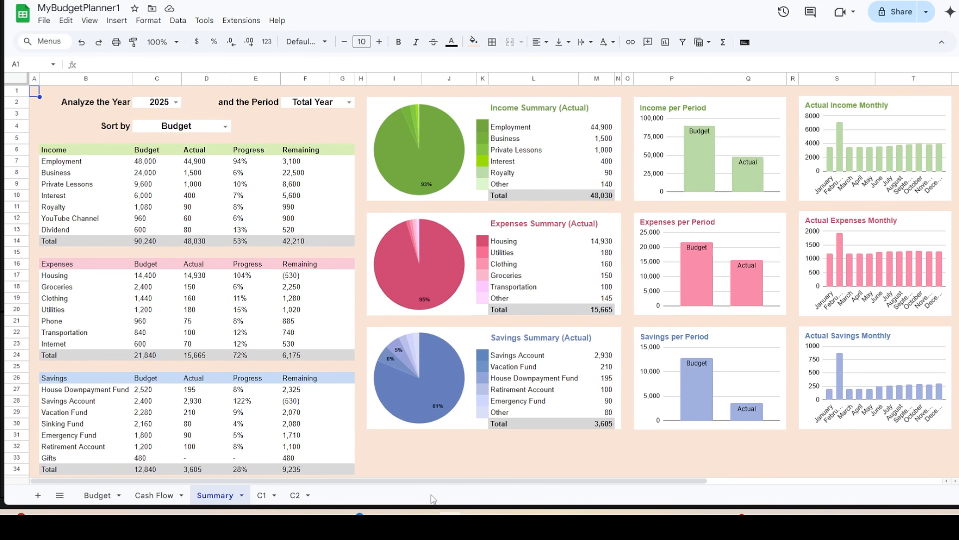
right_click(261, 496)
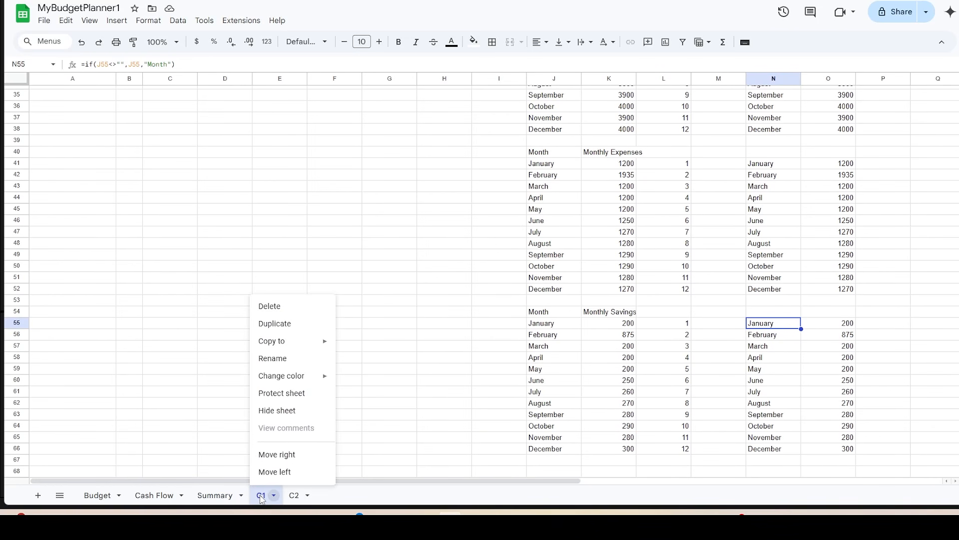
click(277, 410)
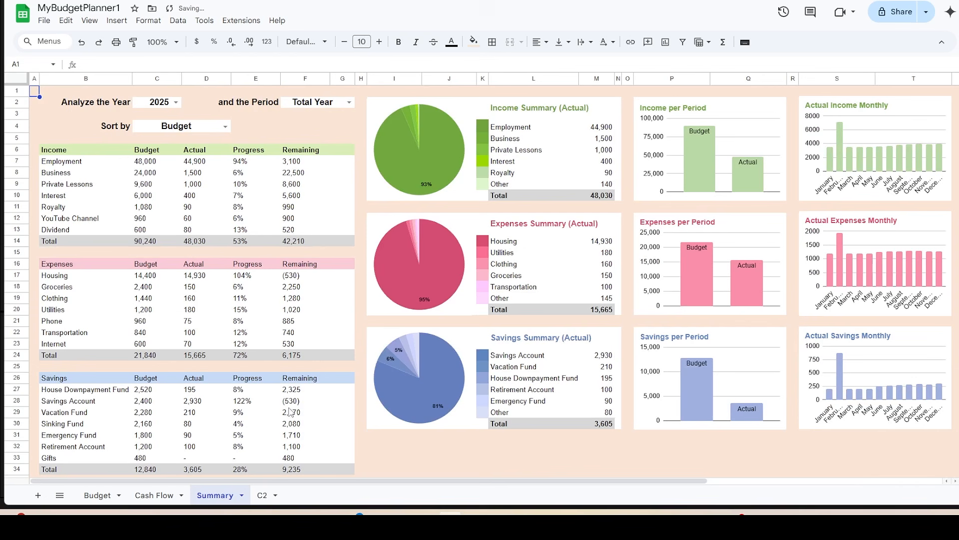
right_click(263, 496)
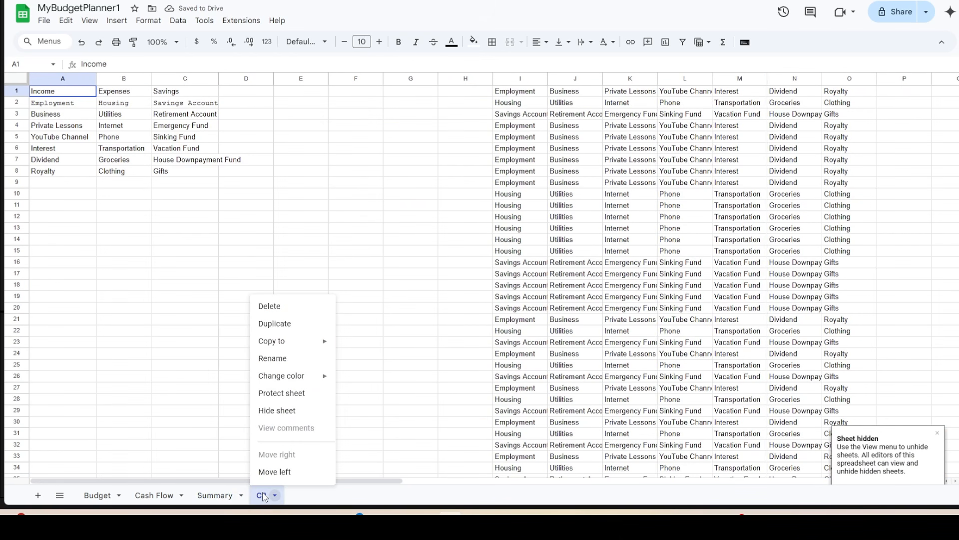
click(288, 412)
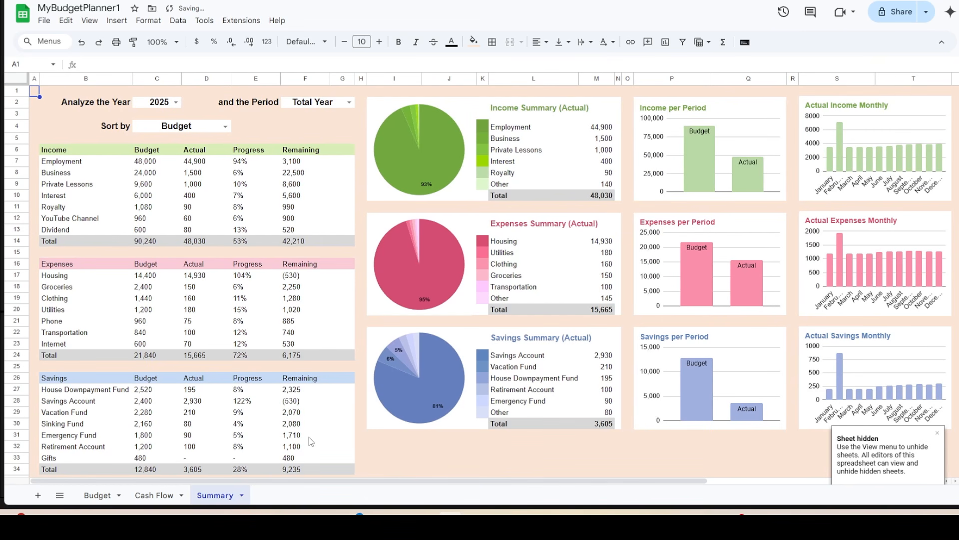